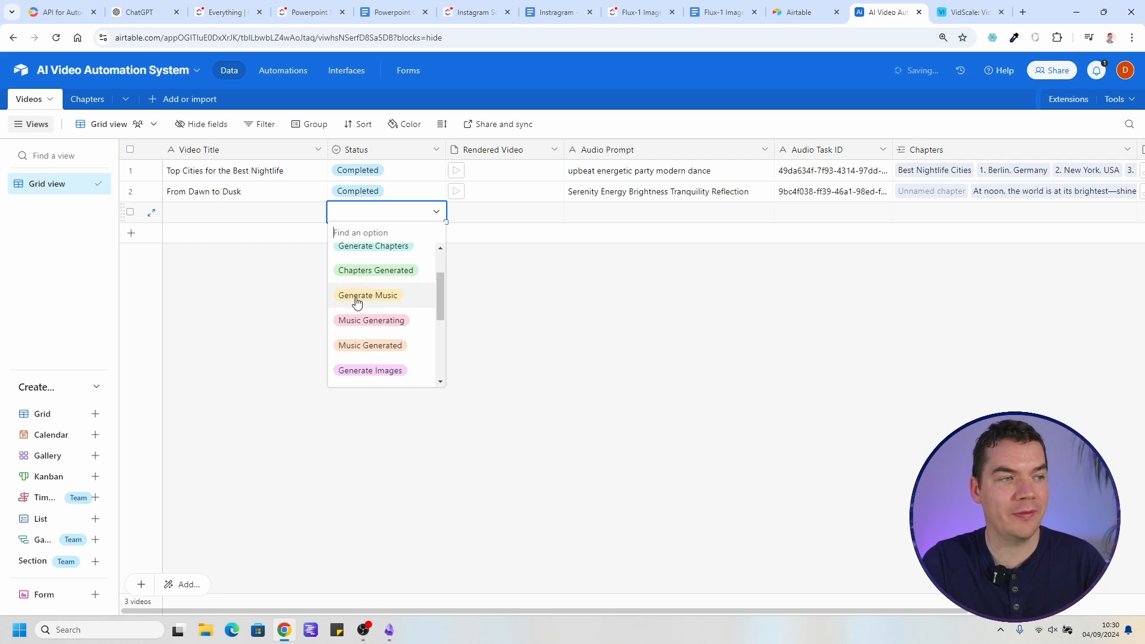
Review the status options available for the empty third record in the Videos table
scroll(382, 302, down, 2)
scroll(376, 310, down, 2)
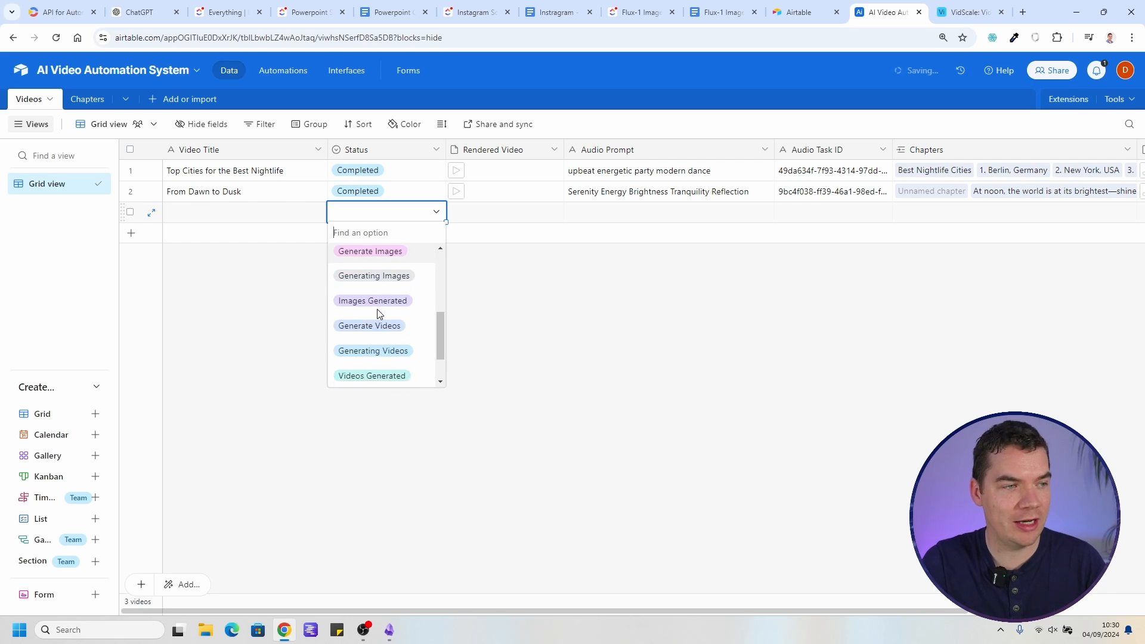
scroll(358, 327, down, 2)
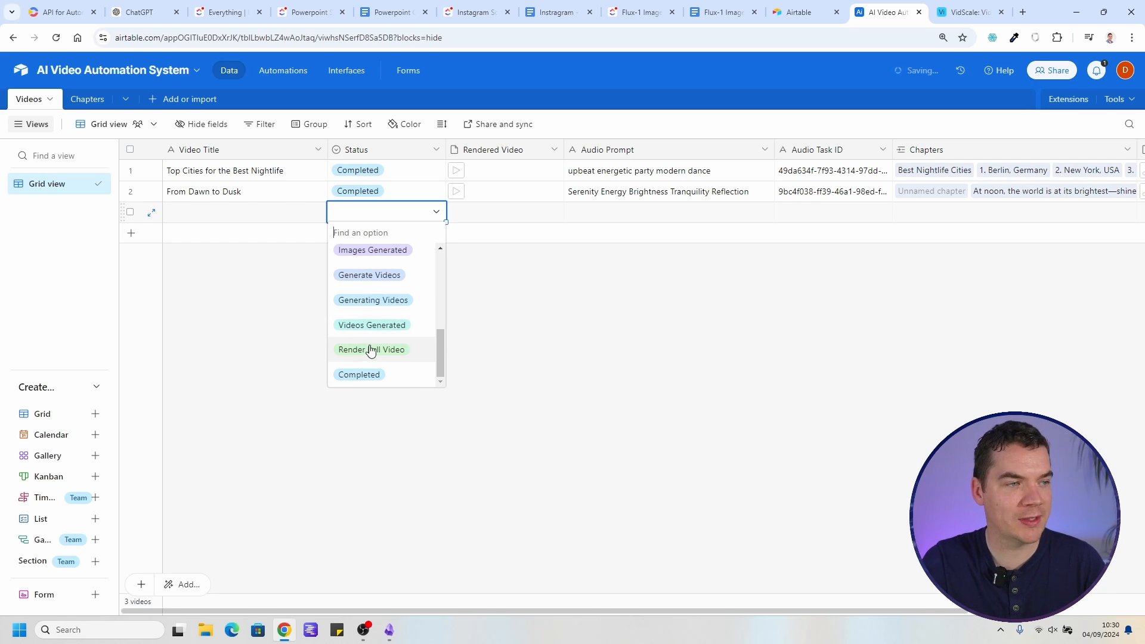
Play the rendered video of the Top Cities for the Best Nightlife record and close the preview
click(457, 171)
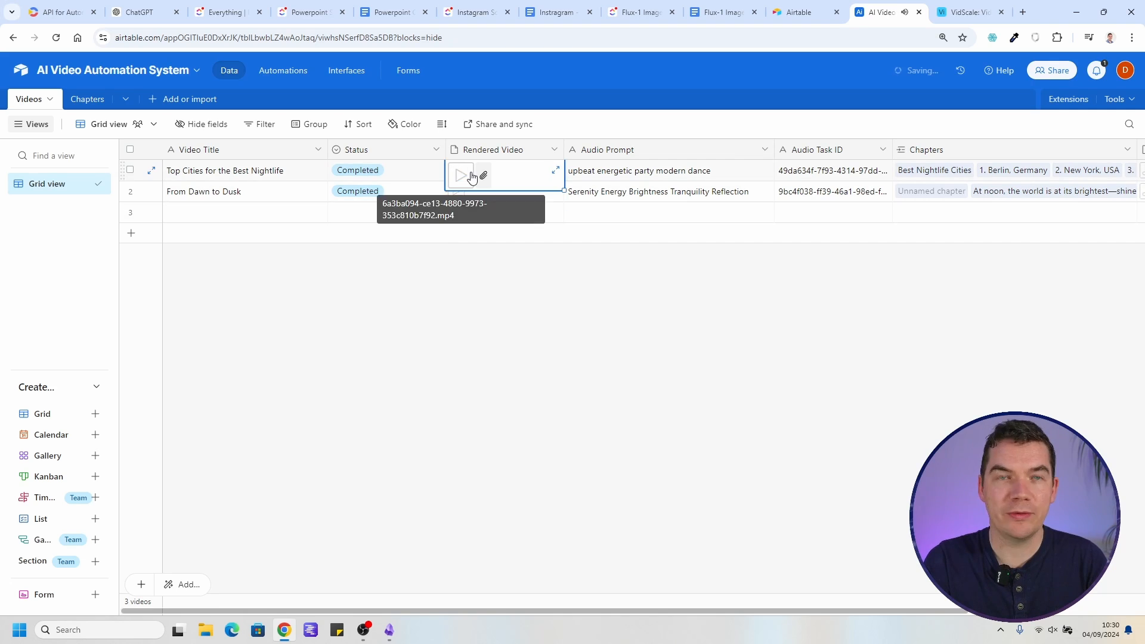
click(460, 174)
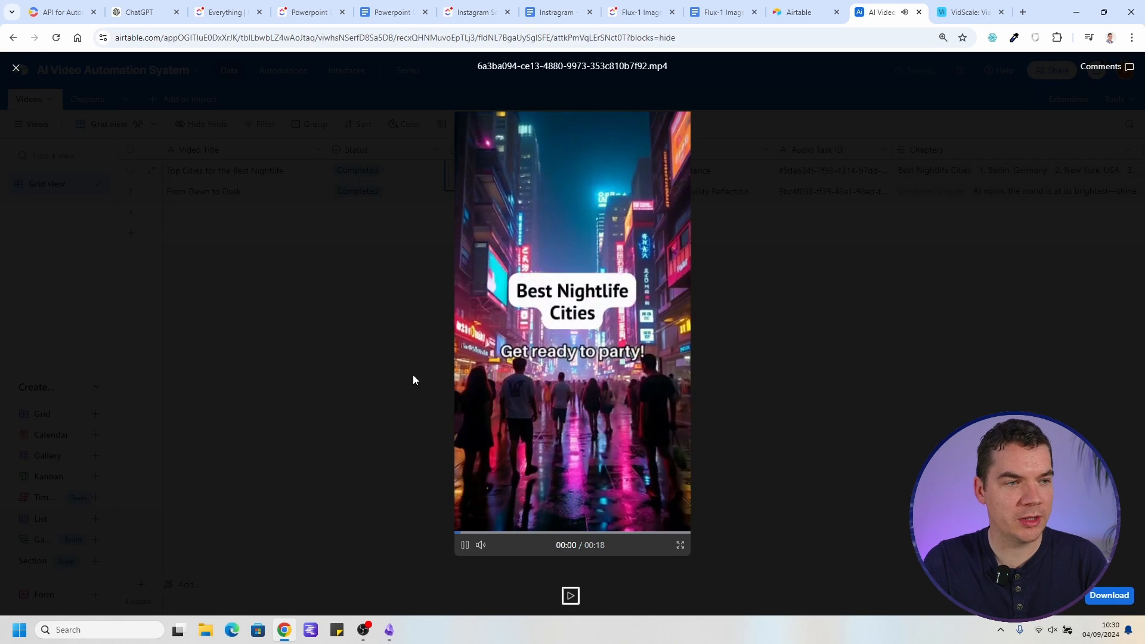
key(Escape)
Open the Chapters table and look through its columns from the text and image prompts to the generated media
click(82, 100)
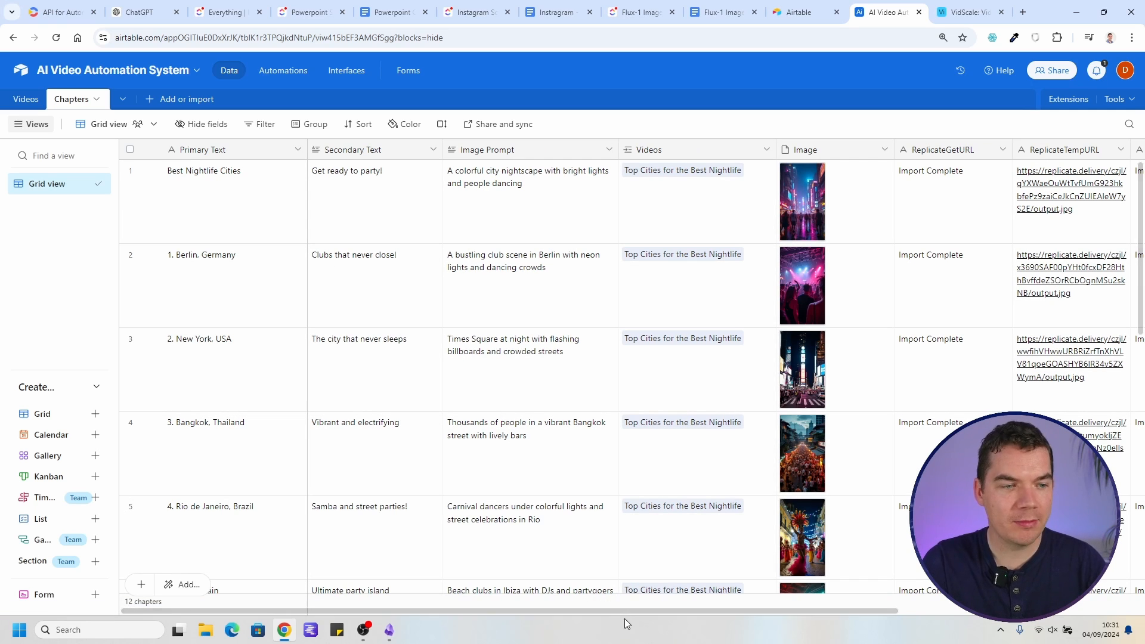
drag(625, 610, 524, 467)
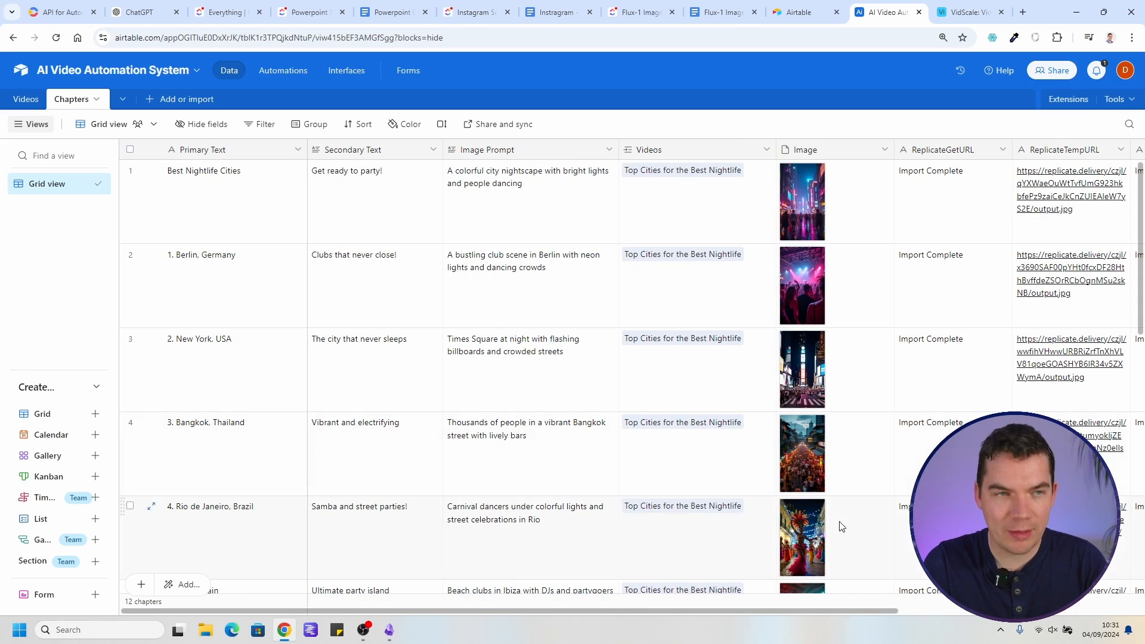
drag(843, 611, 1089, 611)
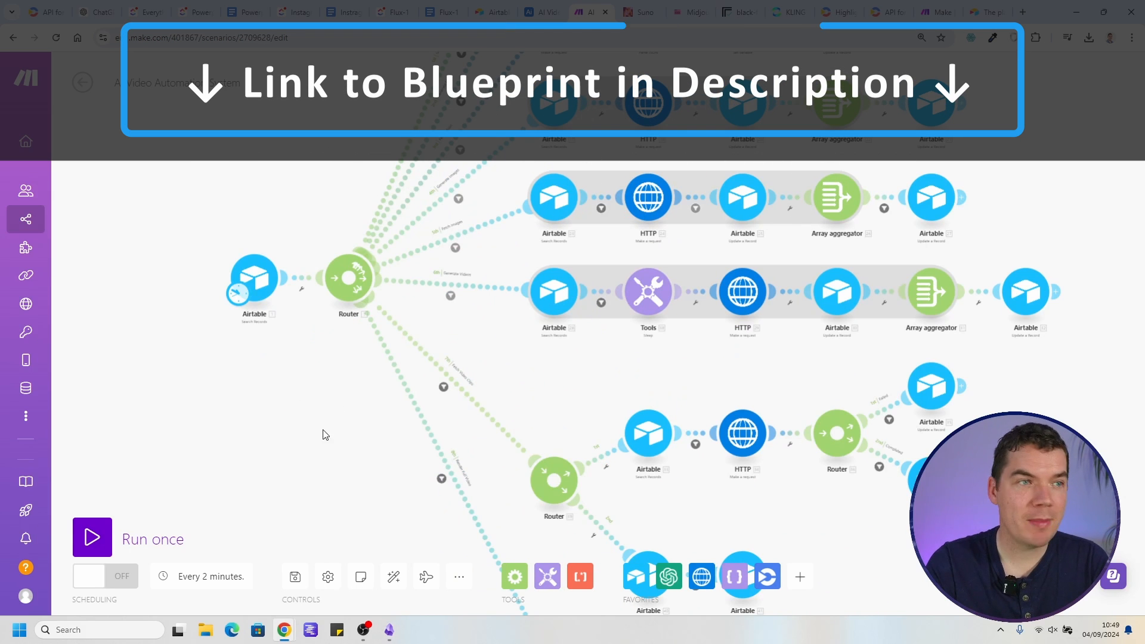
View the AI Video Automation System scenario in Make and open its additional scenario options
scroll(305, 411, down, 1)
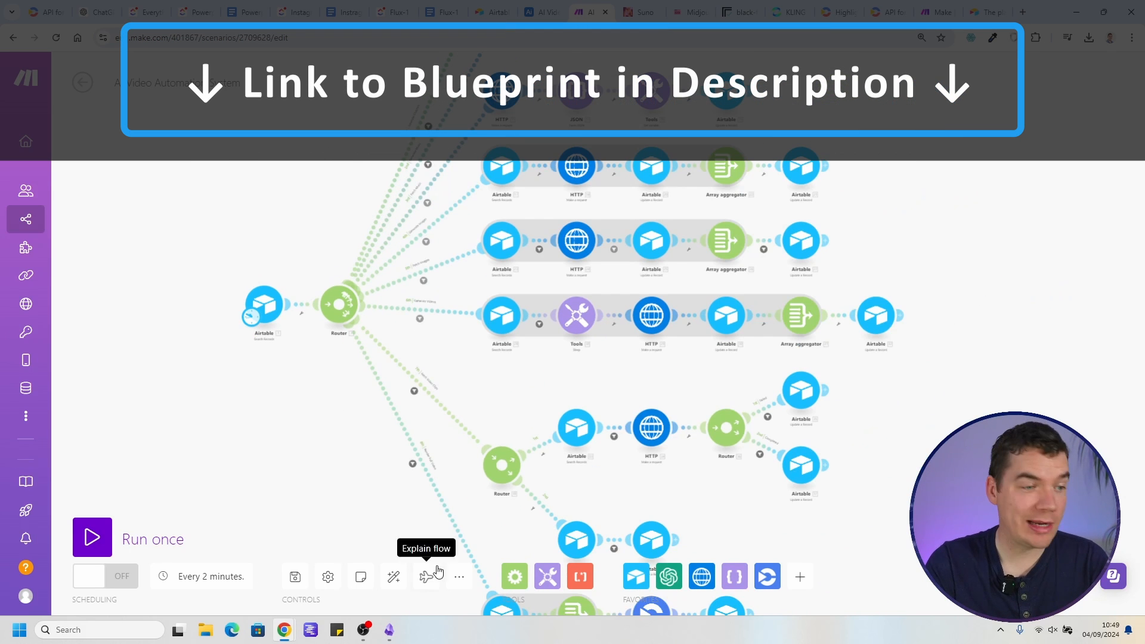
click(458, 577)
click(405, 525)
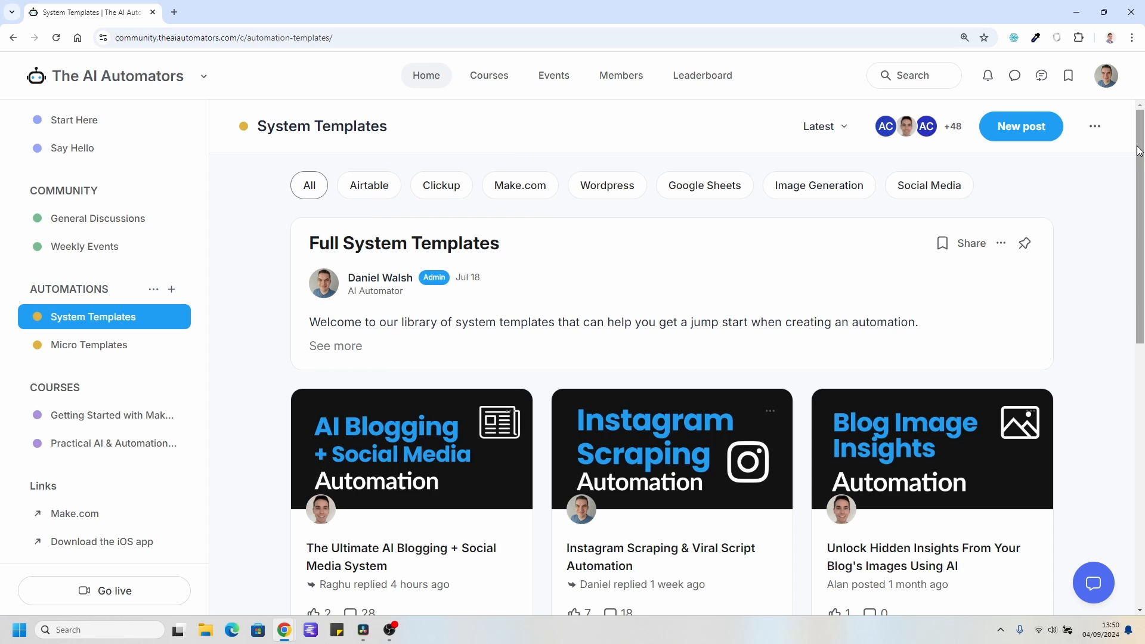
Browse the community's system templates, weekly events and feed, and read The Ultimate AI Blogging + Social Media System post with its comments
drag(1139, 151, 1139, 182)
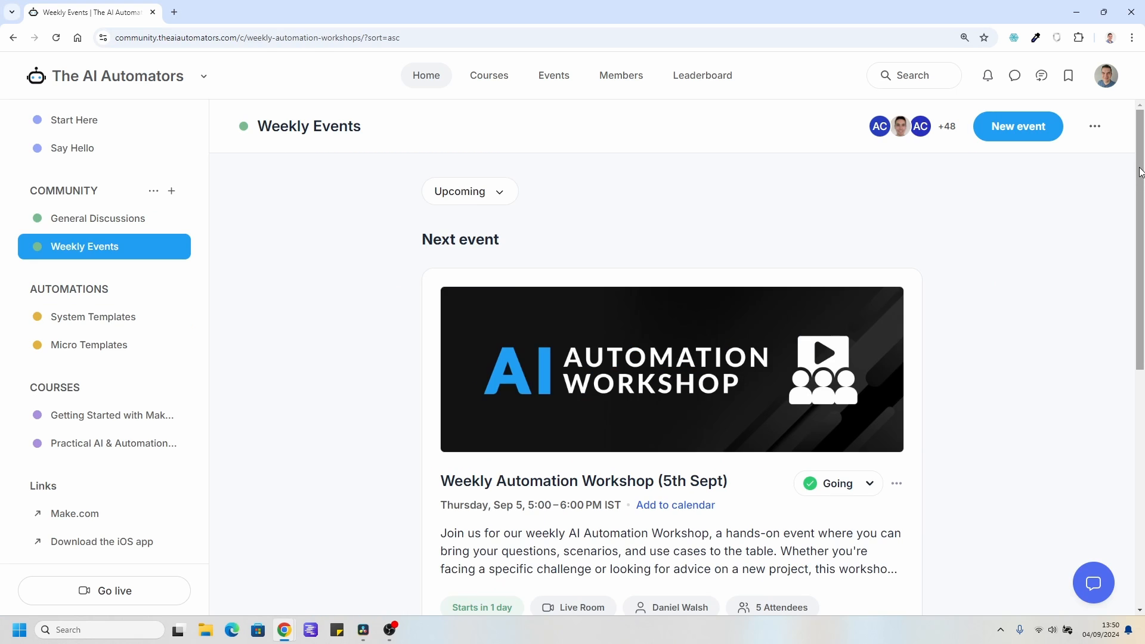
drag(1140, 182, 1109, 277)
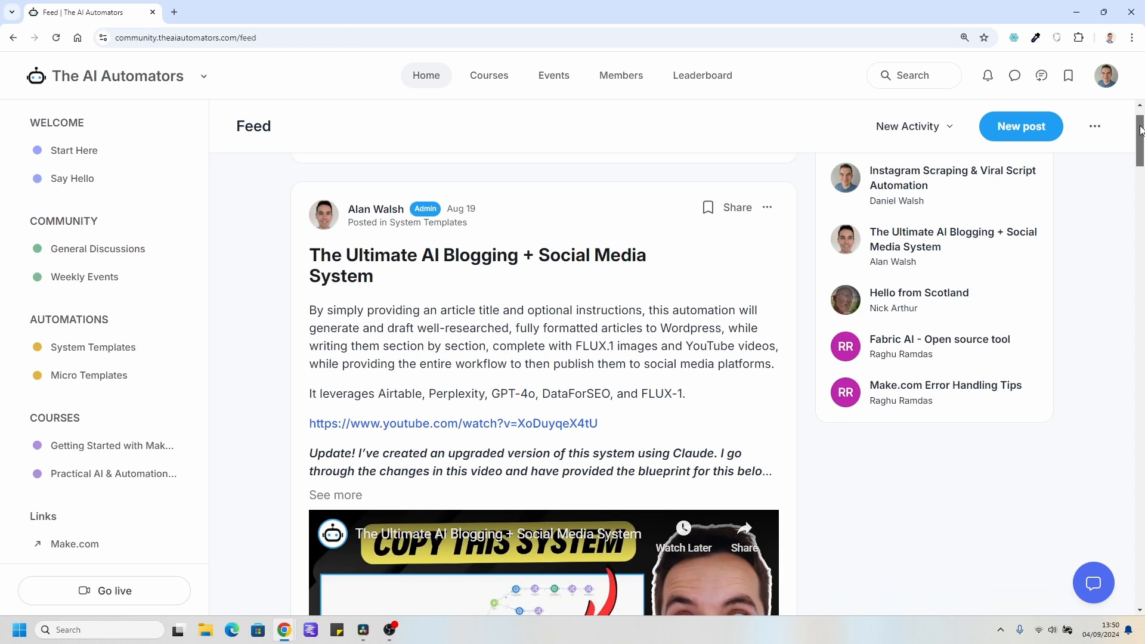
drag(1135, 128, 1133, 195)
scroll(1070, 232, down, 3)
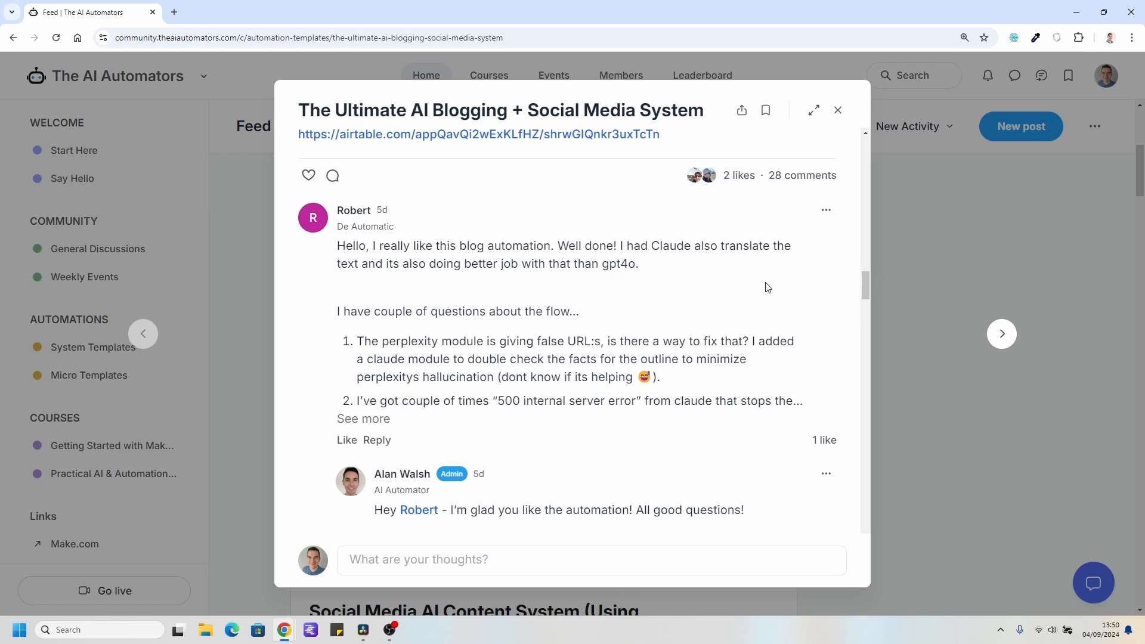
scroll(768, 287, down, 5)
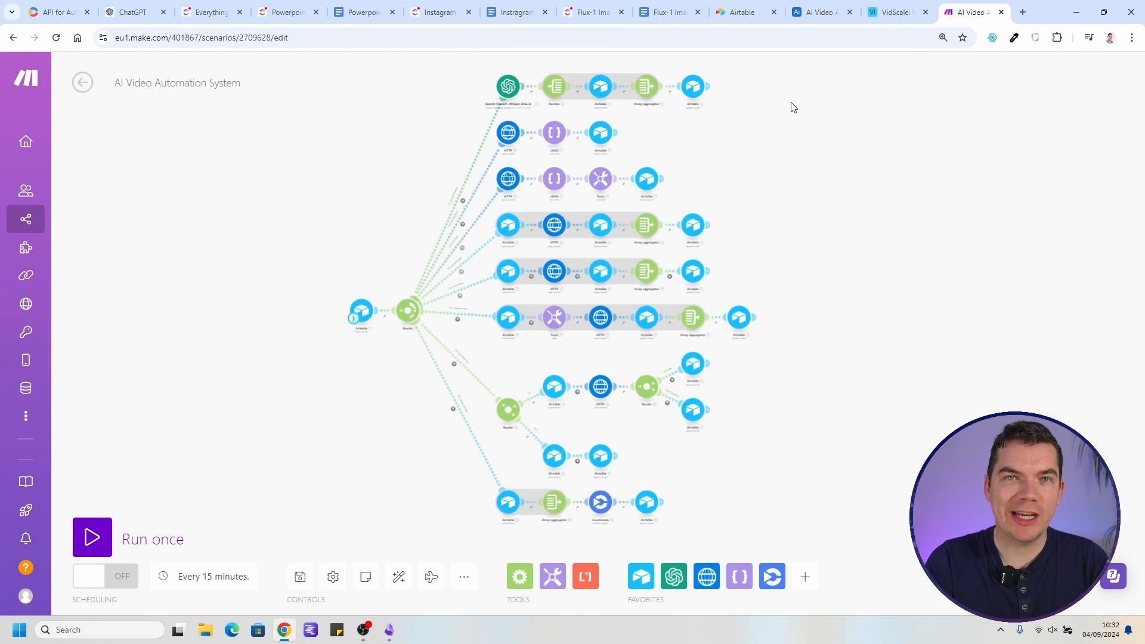
Switch to the Videos table in Airtable and review the status options for the Top Cities for the Best Nightlife record
click(837, 11)
click(26, 99)
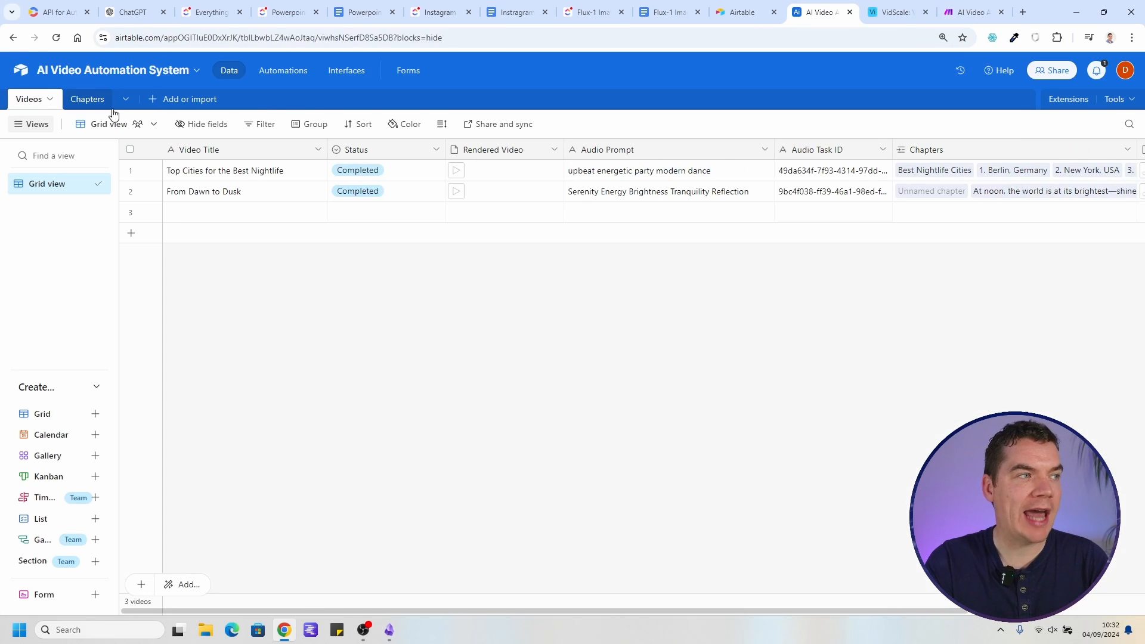
click(417, 170)
click(416, 173)
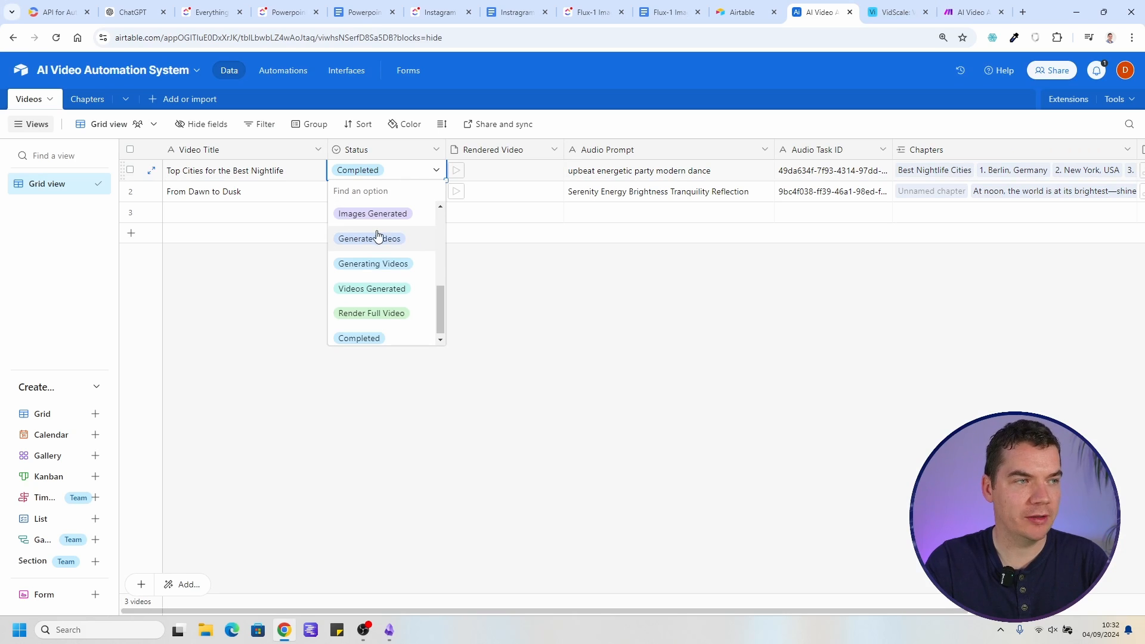
scroll(389, 245, up, 5)
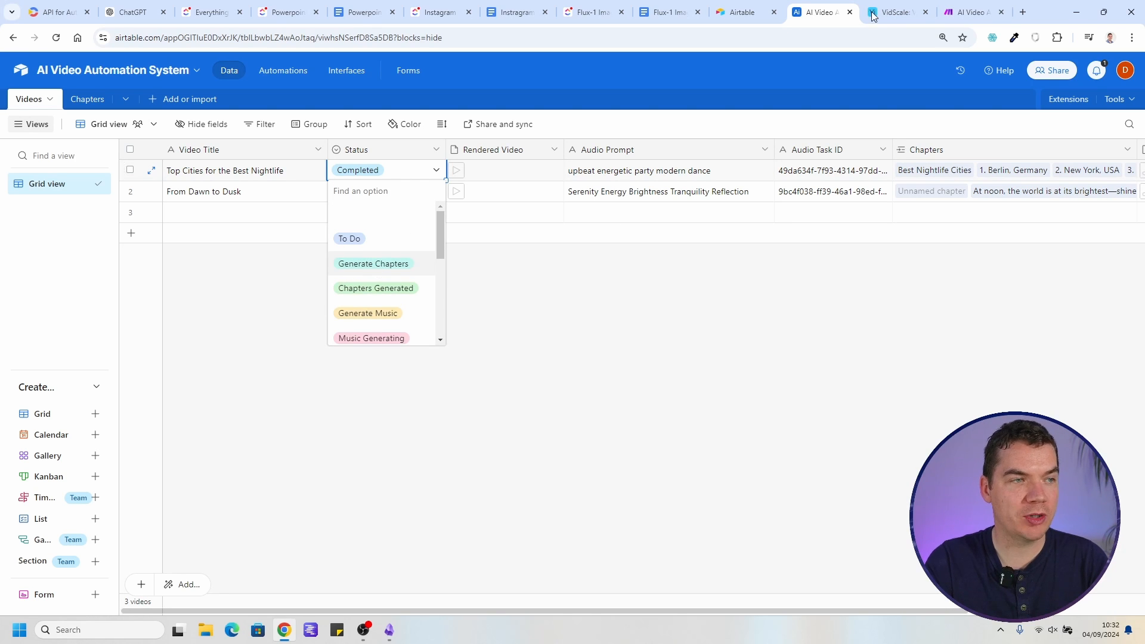
Switch to the Make scenario and examine the Generate Chapters route from the OpenAI module to the last Airtable module
click(972, 12)
scroll(524, 136, up, 6)
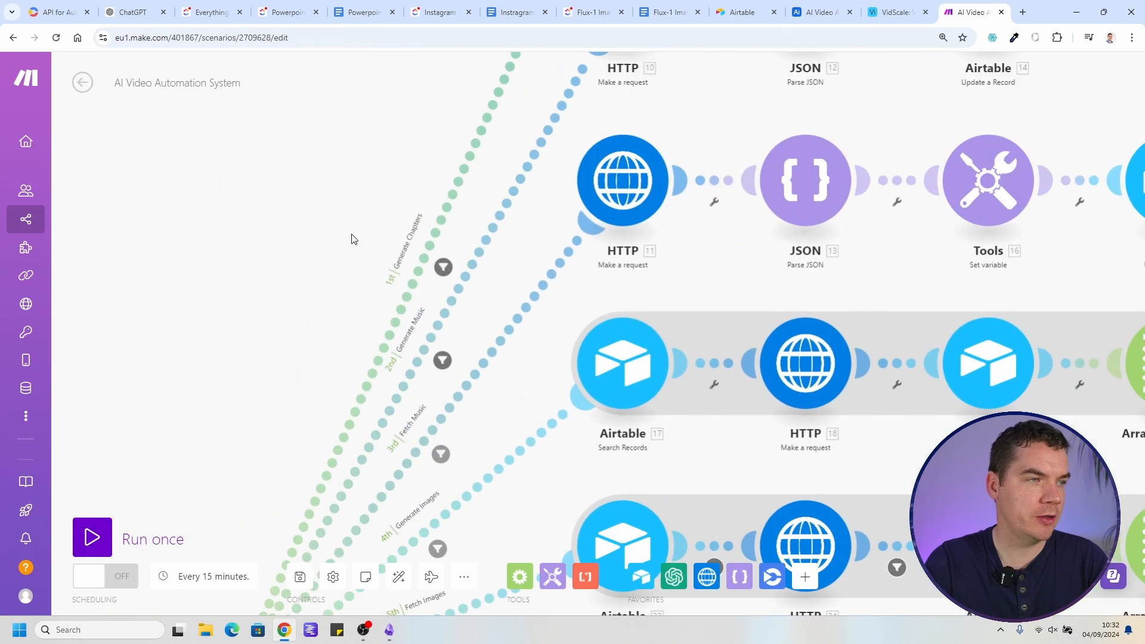
scroll(351, 236, up, 2)
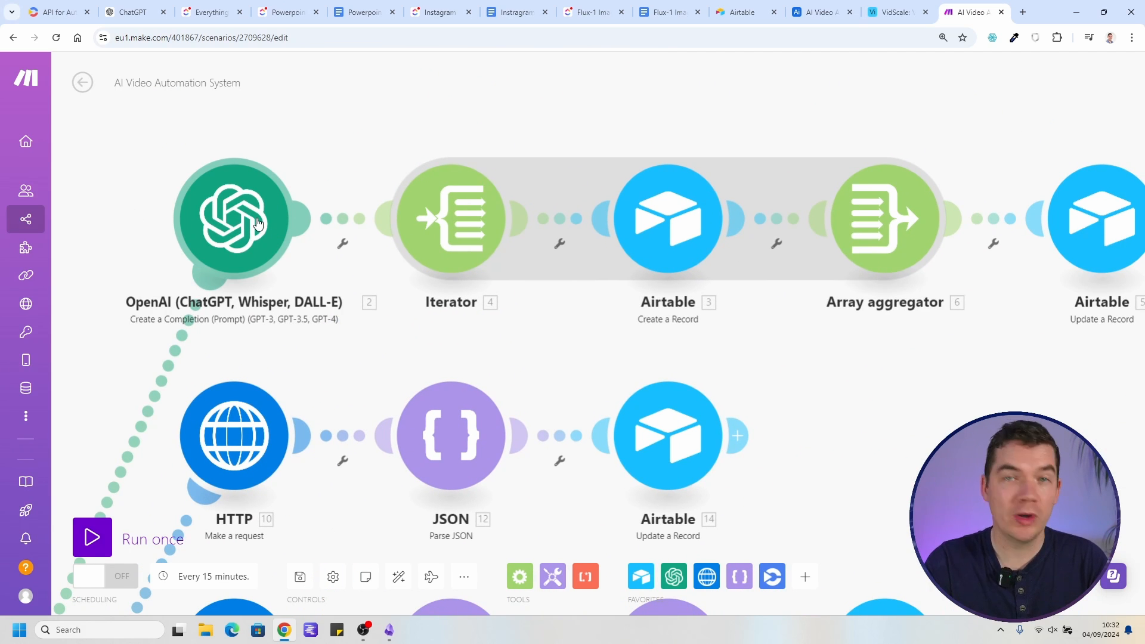
drag(448, 127, 264, 130)
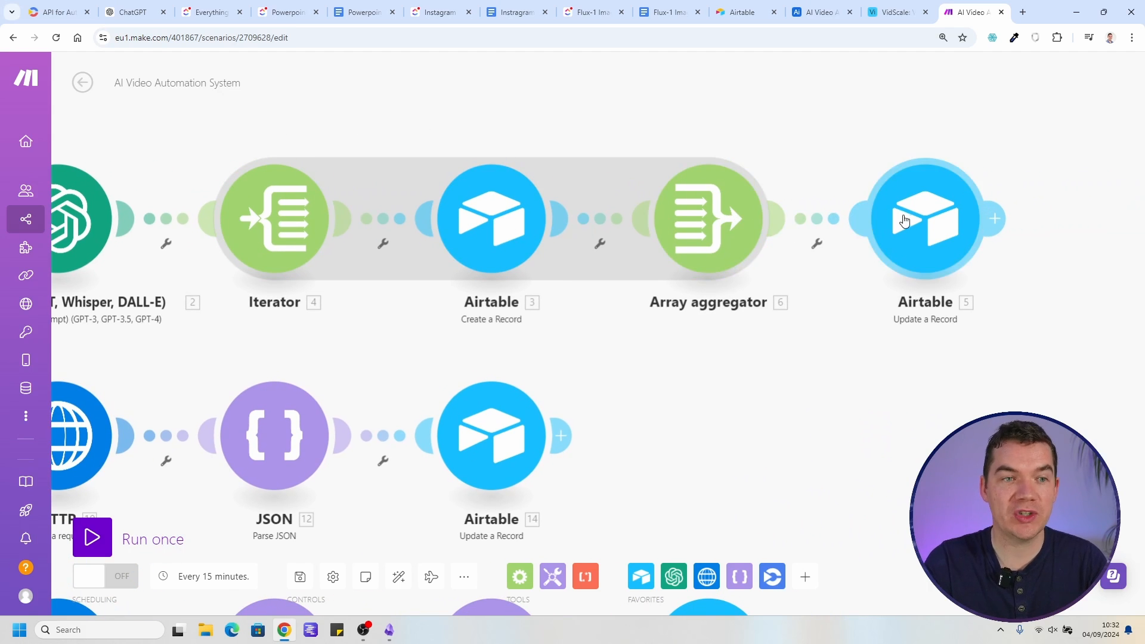
scroll(871, 229, down, 3)
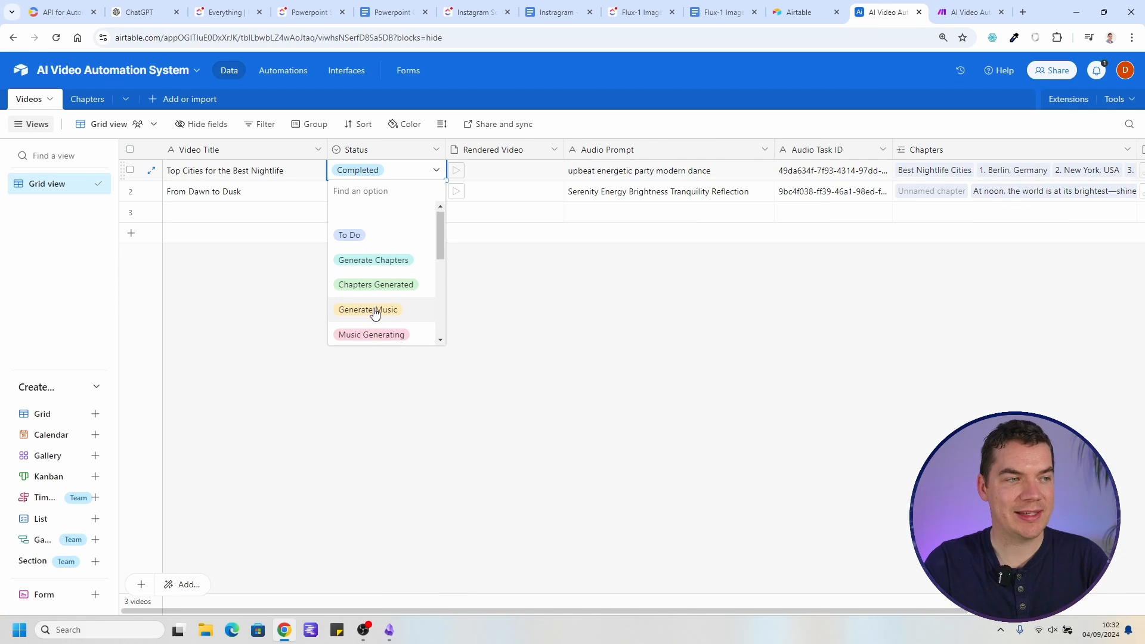
Check the music statuses in Airtable, return to the Make scenario and examine the modules of the Generate Music route
scroll(375, 313, down, 1)
click(971, 12)
drag(221, 397, 488, 151)
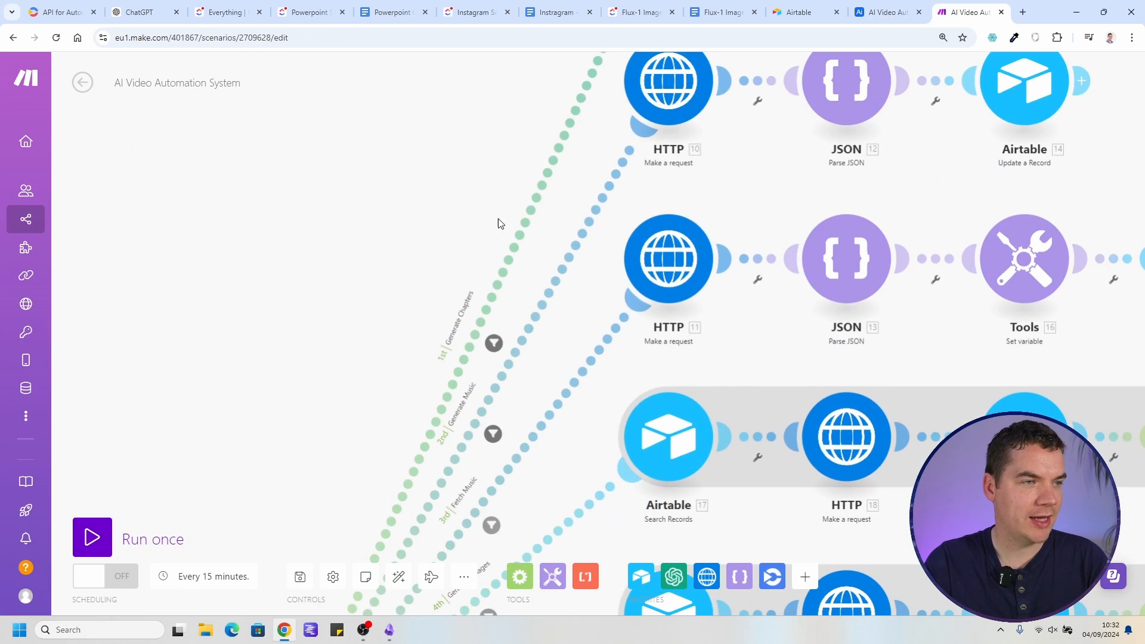
scroll(418, 455, up, 3)
drag(676, 193, 406, 544)
scroll(526, 279, down, 1)
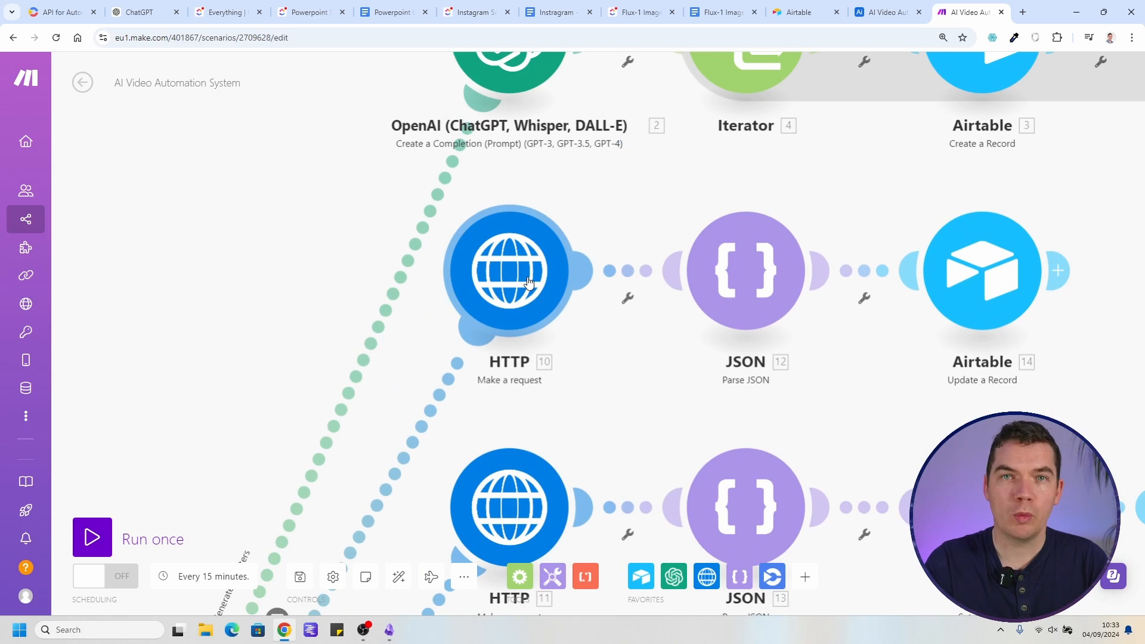
drag(639, 384, 421, 384)
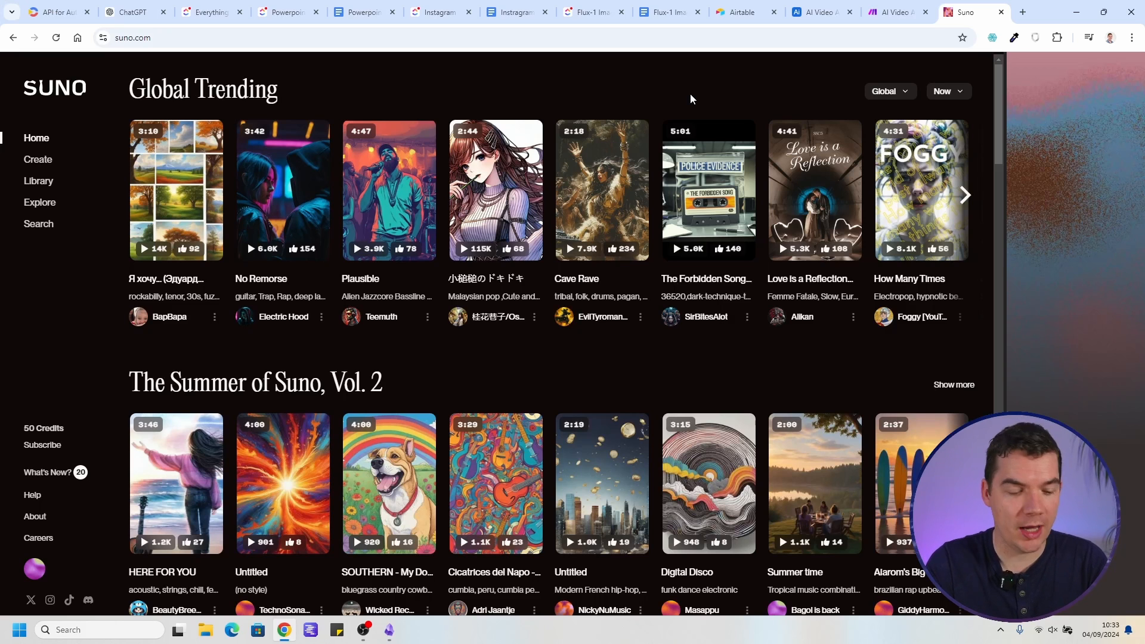
Open a new browser tab and compare the Generate Music, Fetch Music and Generate Images routes in the Make scenario
click(1023, 12)
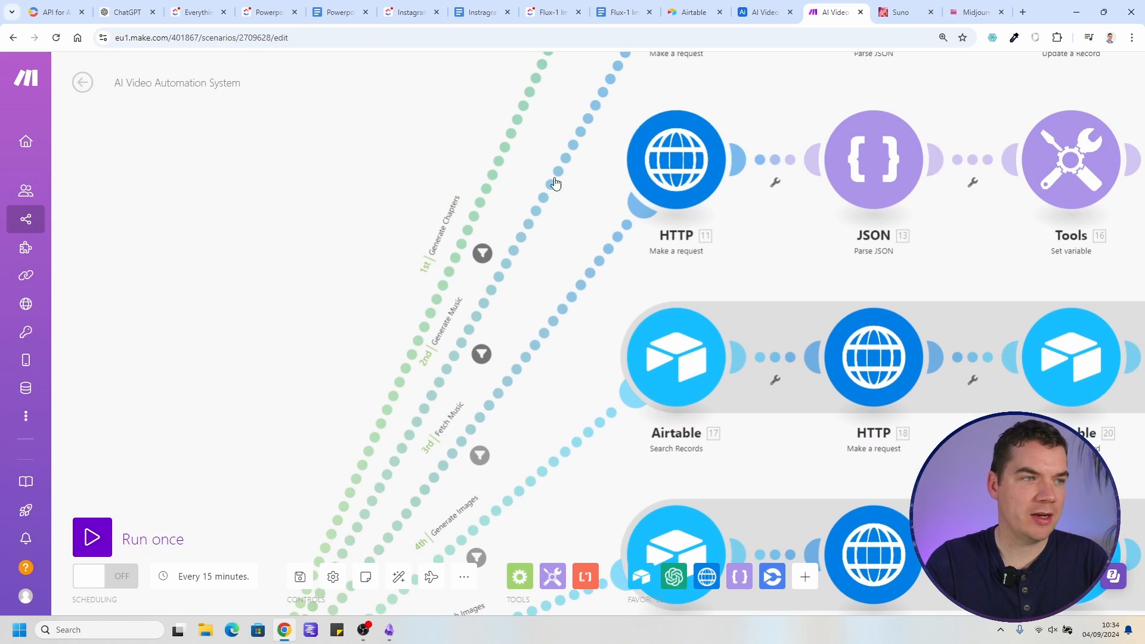
scroll(435, 340, up, 3)
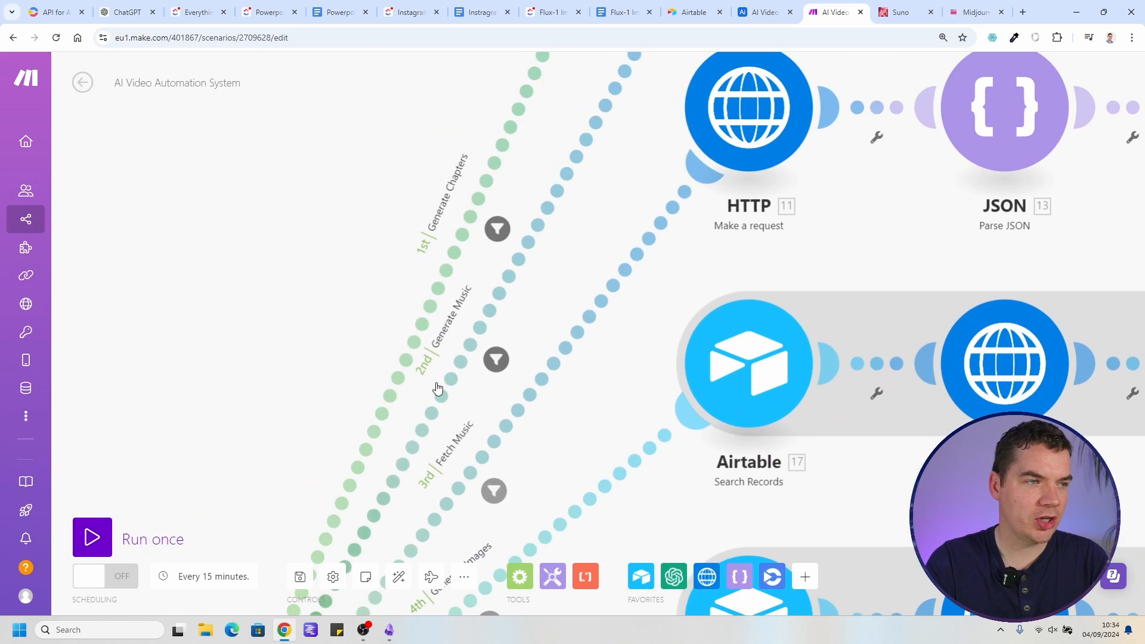
drag(573, 273, 601, 120)
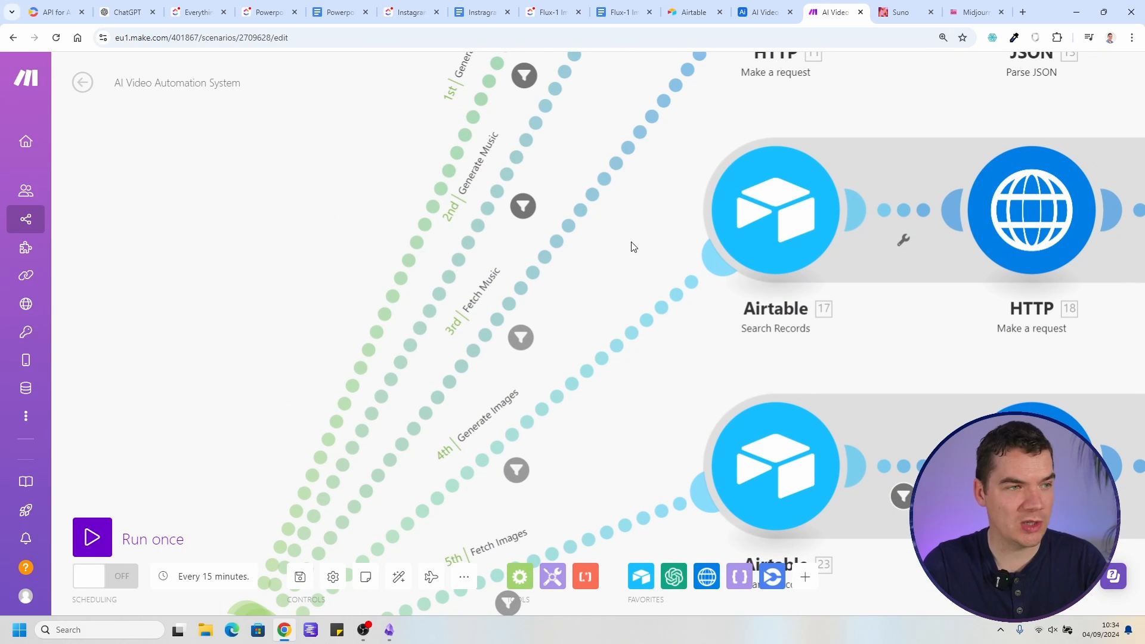
drag(611, 266, 619, 173)
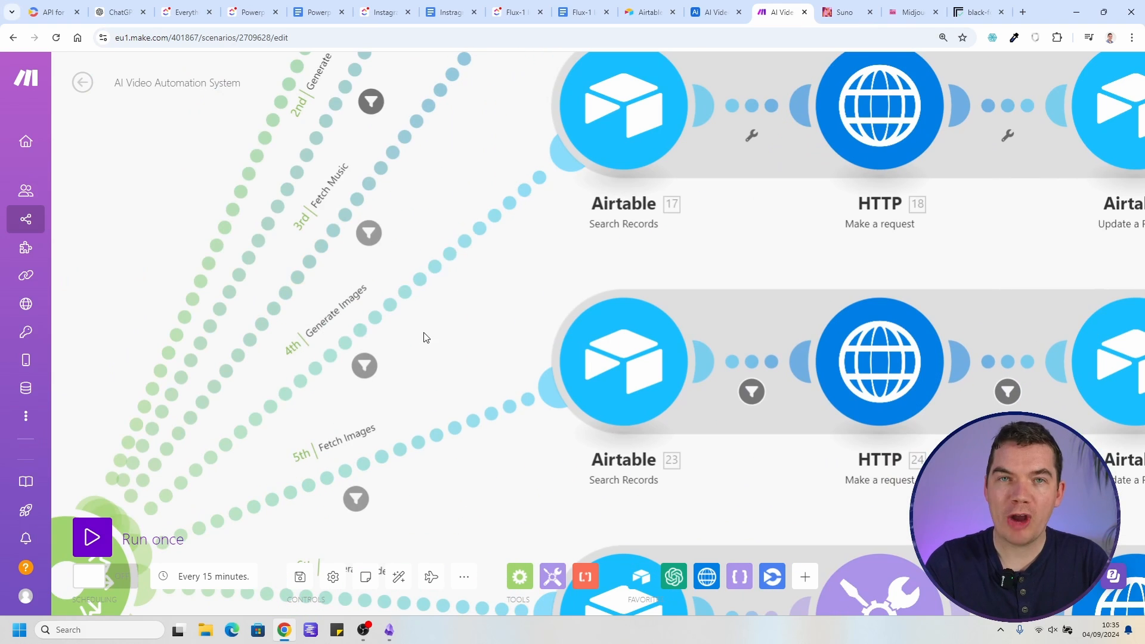
Follow the Generate Images route through its Airtable and HTTP modules and switch to the image model's website
drag(545, 262, 265, 373)
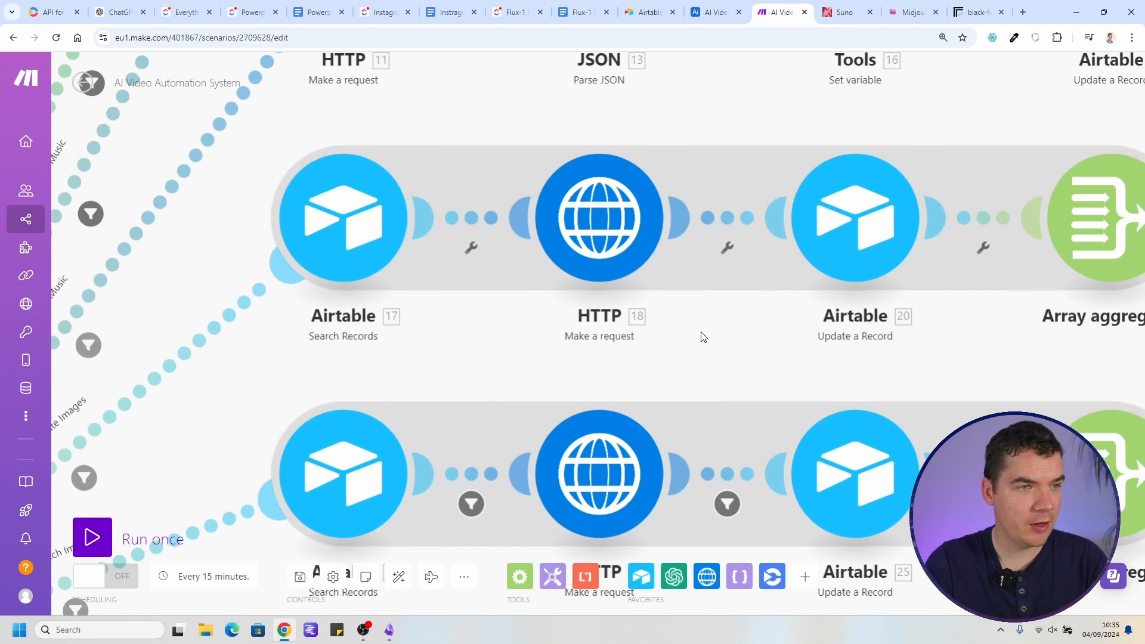
drag(680, 333, 473, 350)
click(973, 11)
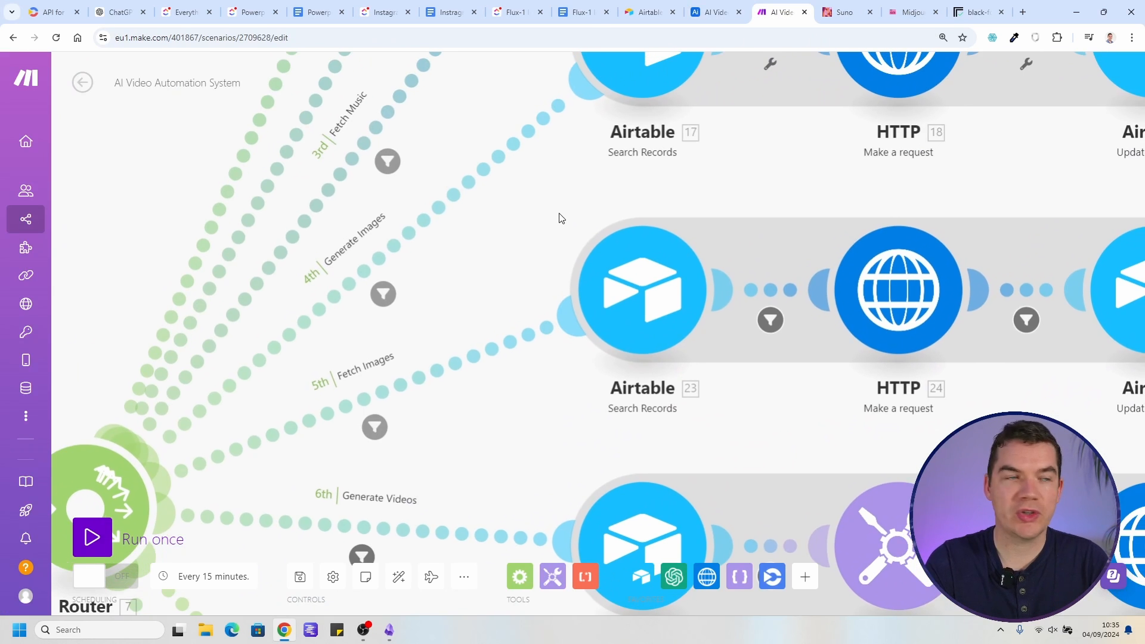
Examine the Fetch Images and Generate Videos routes in the Make scenario and switch to the Kling AI website
drag(428, 341, 482, 253)
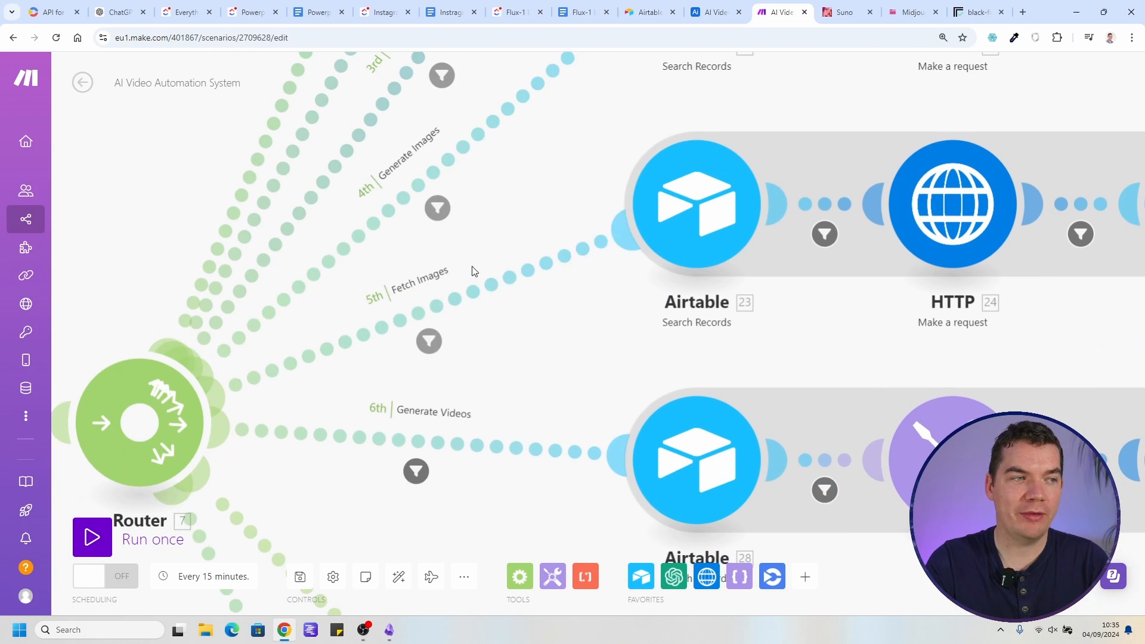
drag(531, 209, 529, 195)
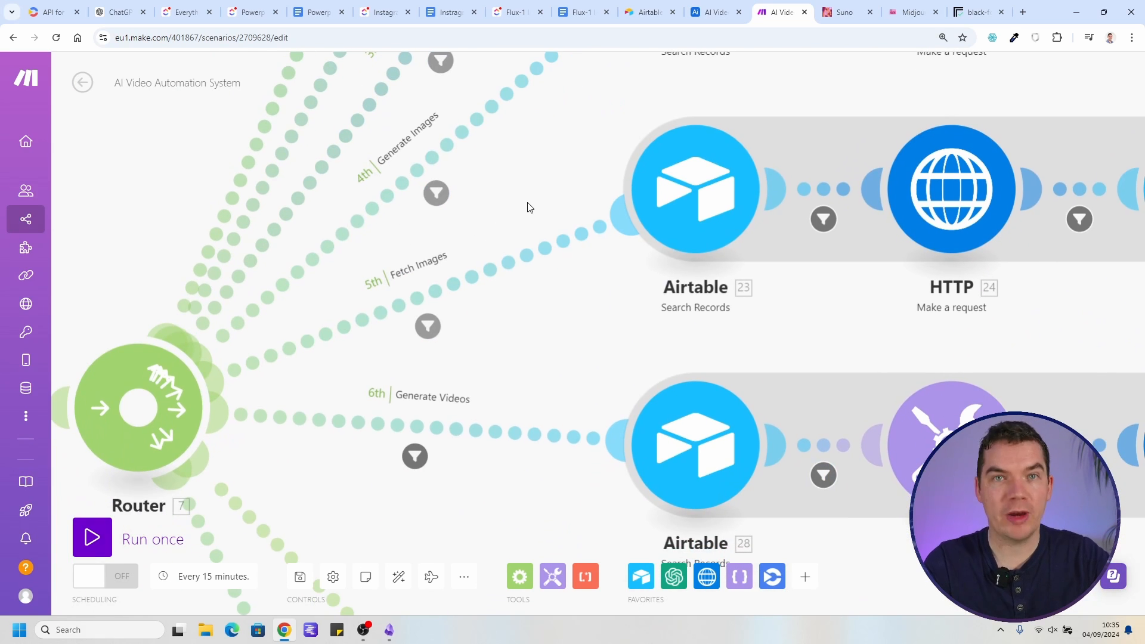
scroll(518, 213, down, 5)
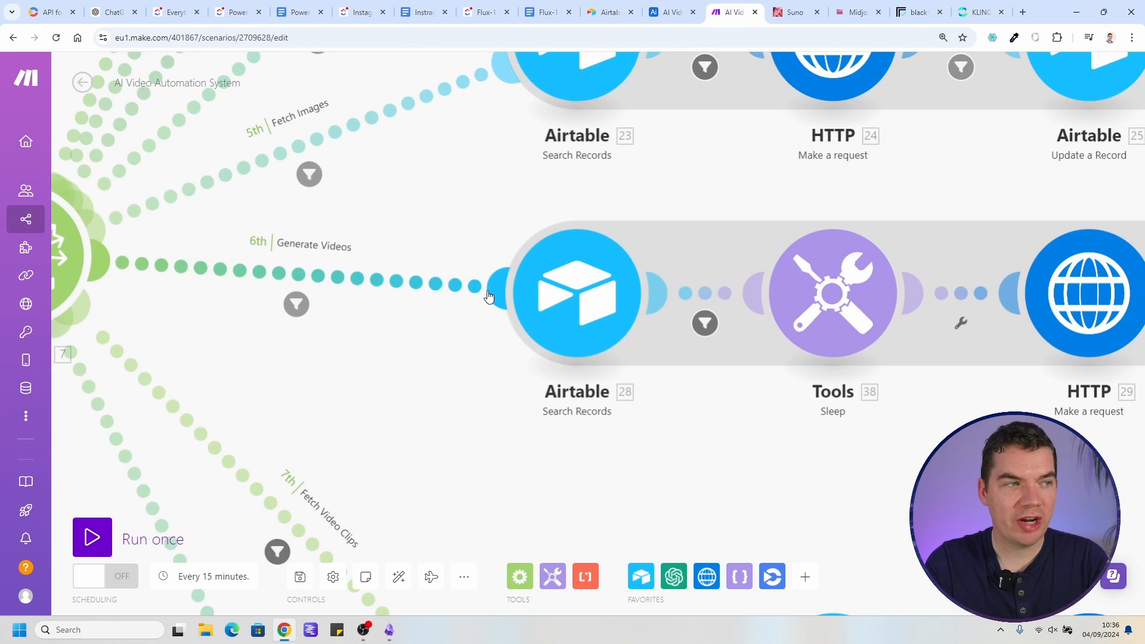
scroll(464, 391, right, 5)
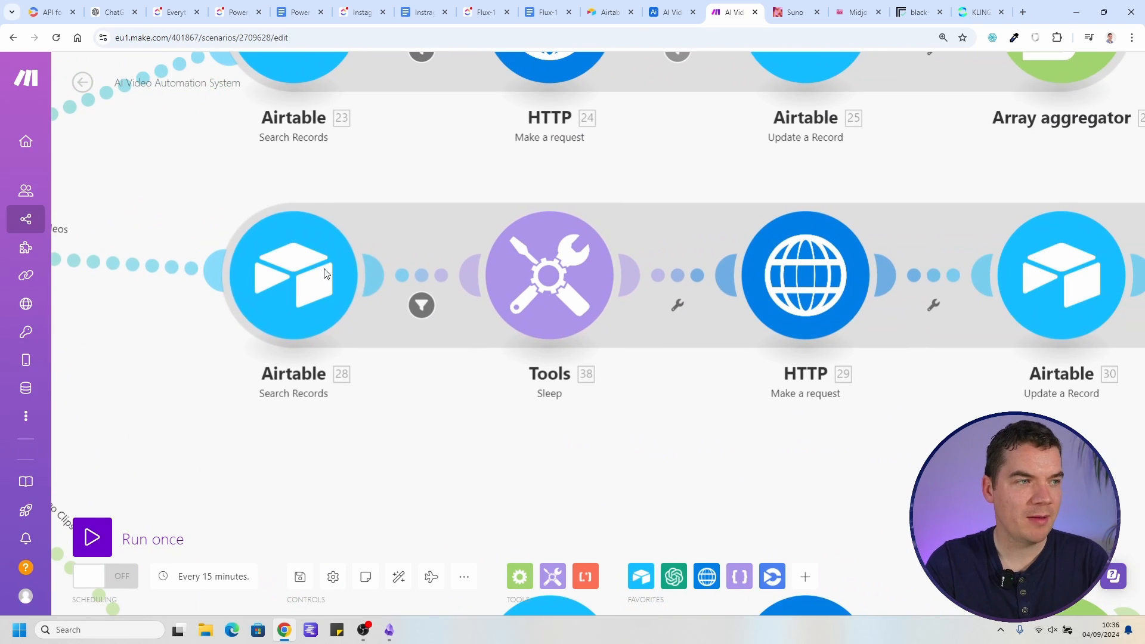
scroll(692, 409, right, 4)
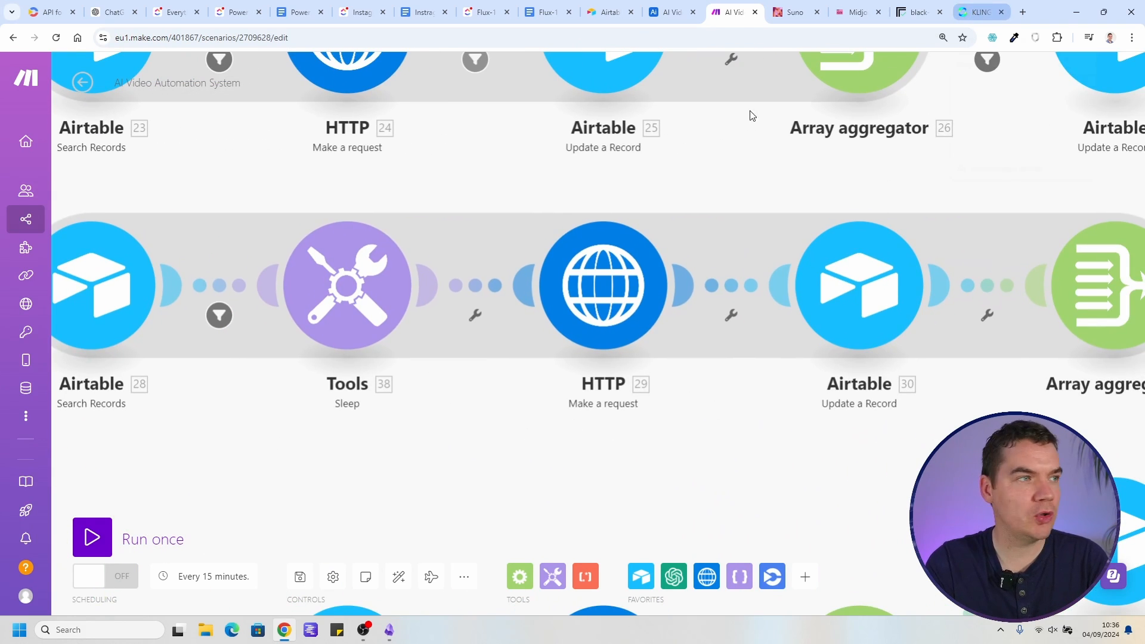
click(978, 12)
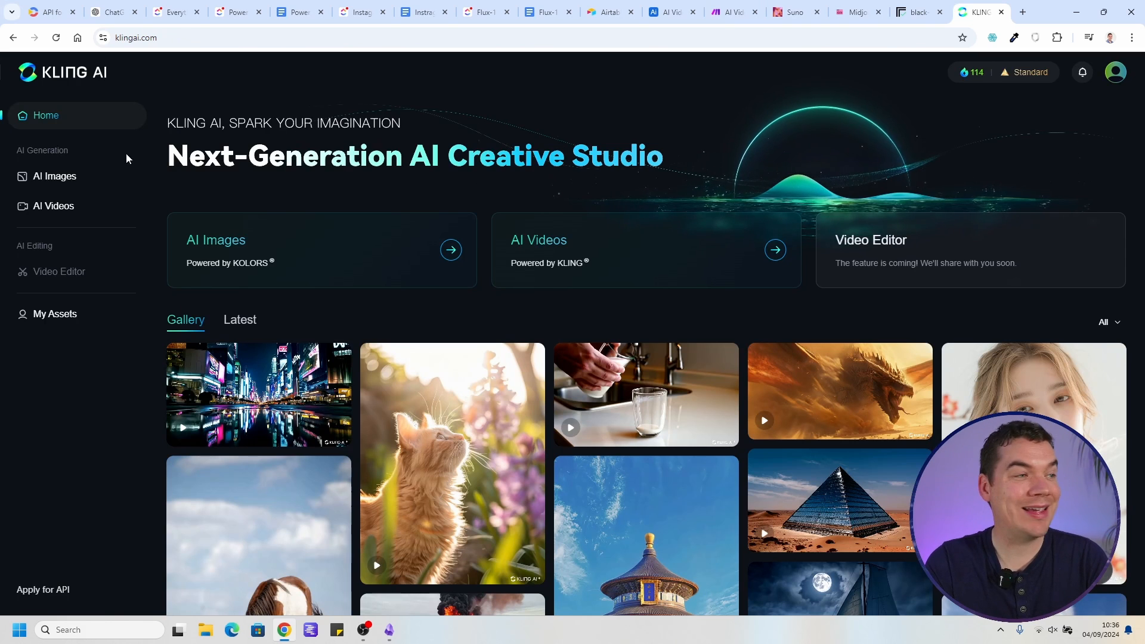
Open Kling's image-to-video generation page and return to the Generate Videos route in the Make scenario
click(67, 206)
click(156, 187)
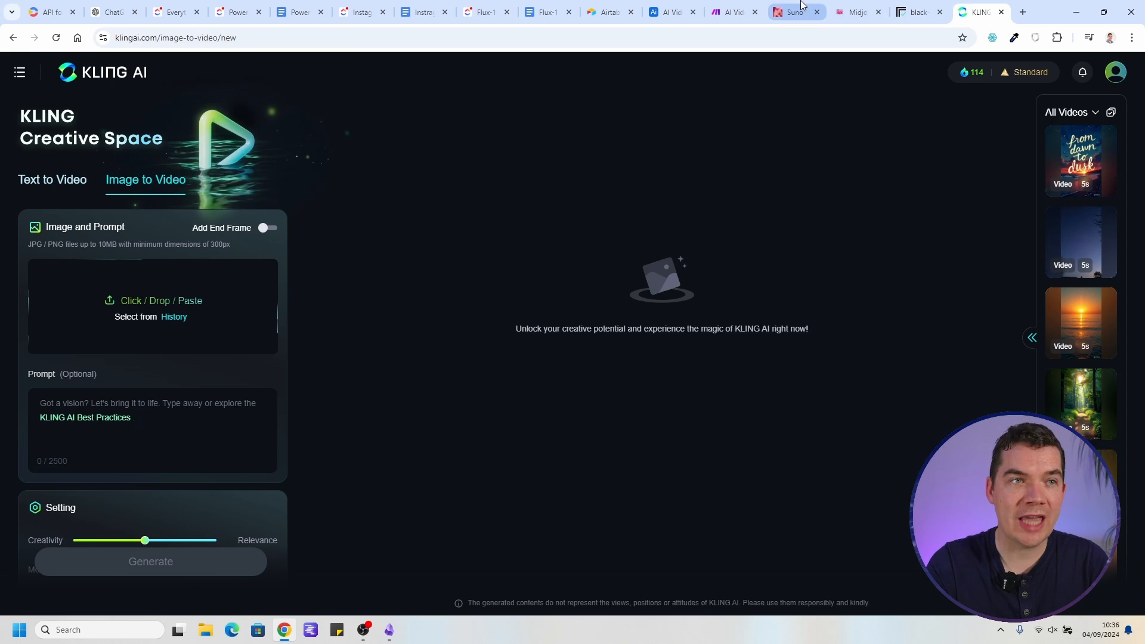
click(872, 6)
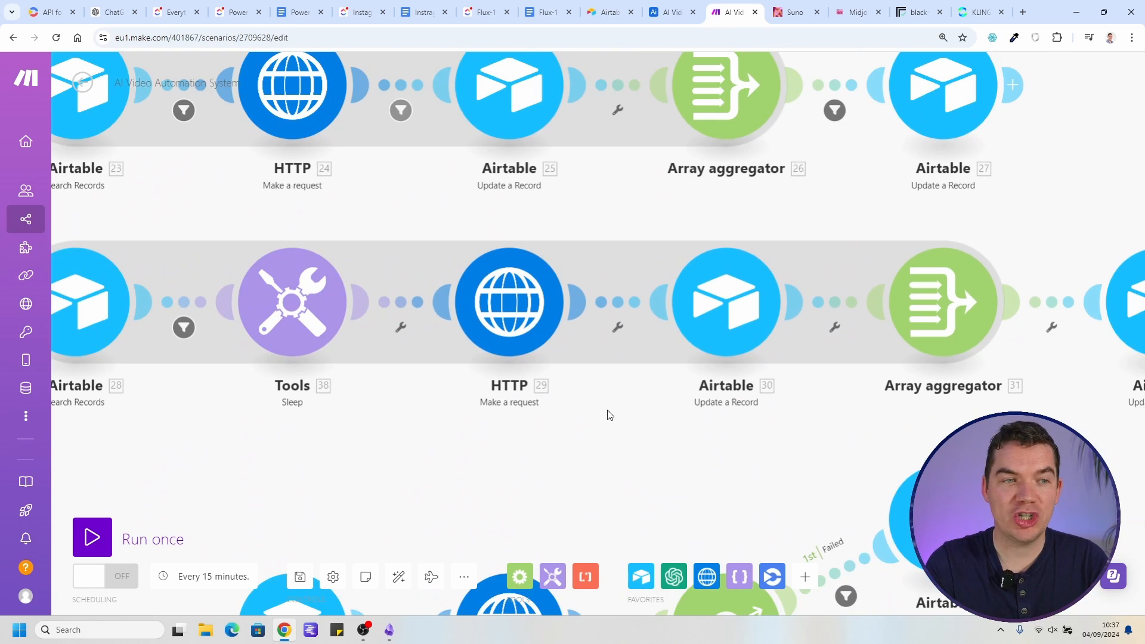
drag(609, 415, 808, 416)
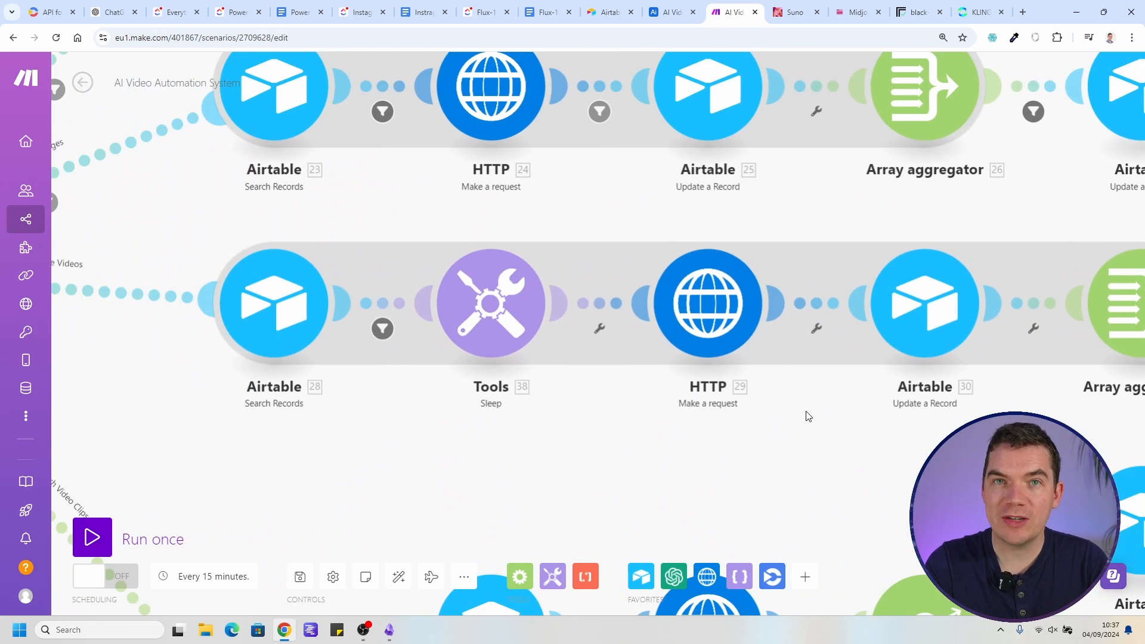
Follow the Fetch Video Clips route through its routers, Airtable and HTTP modules and its Failed and Completed branches
drag(465, 460, 678, 421)
drag(508, 445, 553, 293)
scroll(497, 301, up, 1)
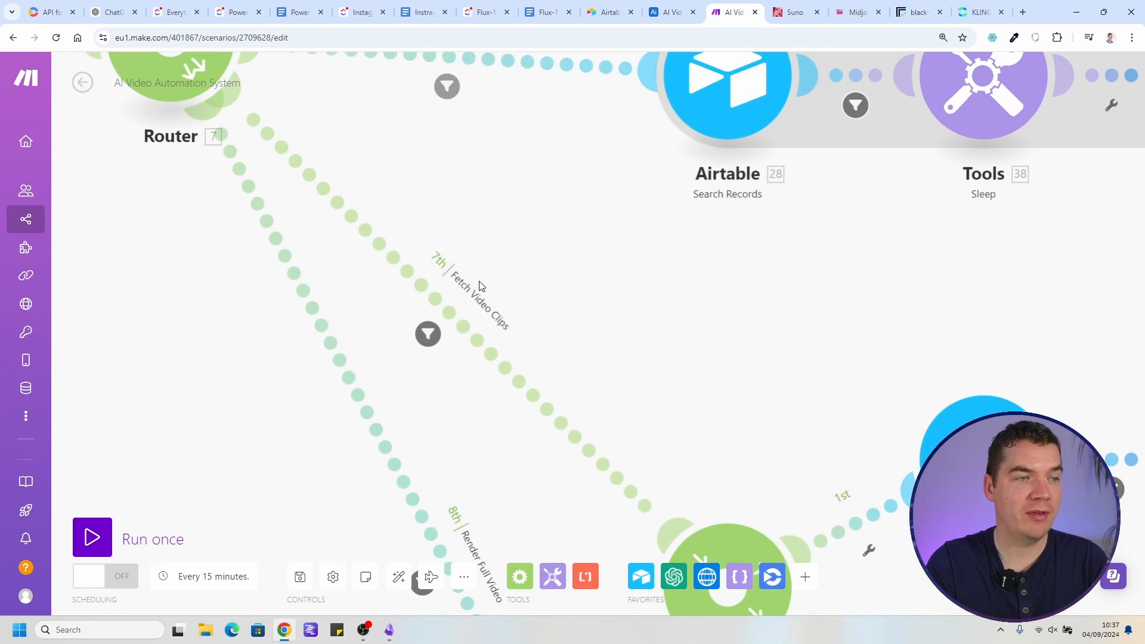
drag(648, 394, 498, 214)
drag(587, 283, 354, 186)
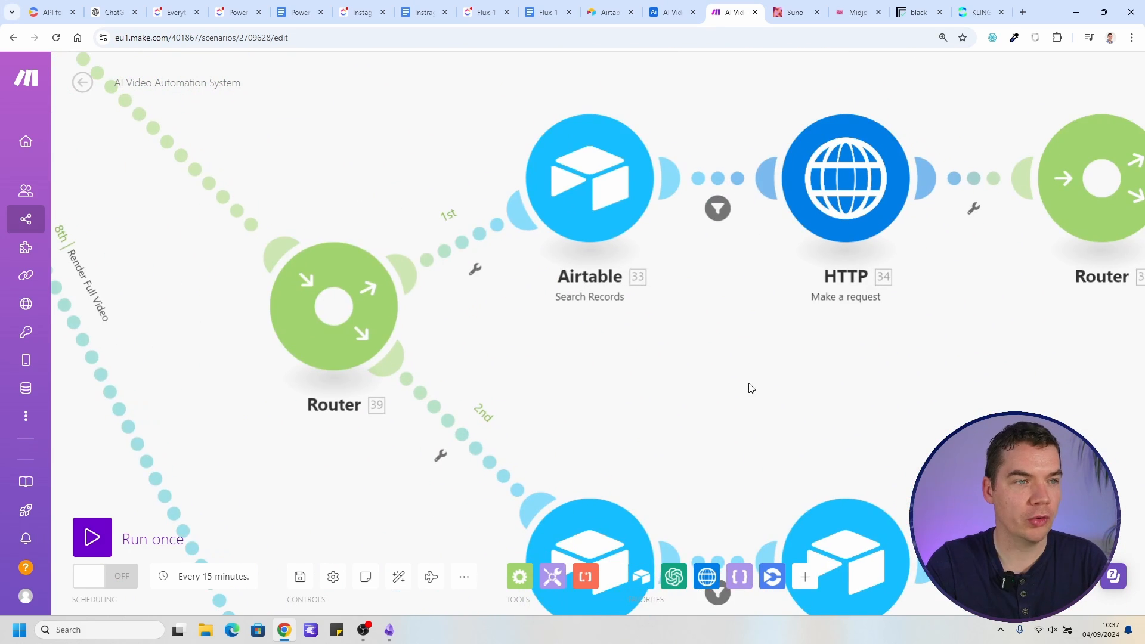
drag(740, 386, 541, 364)
scroll(541, 364, down, 1)
drag(714, 345, 585, 364)
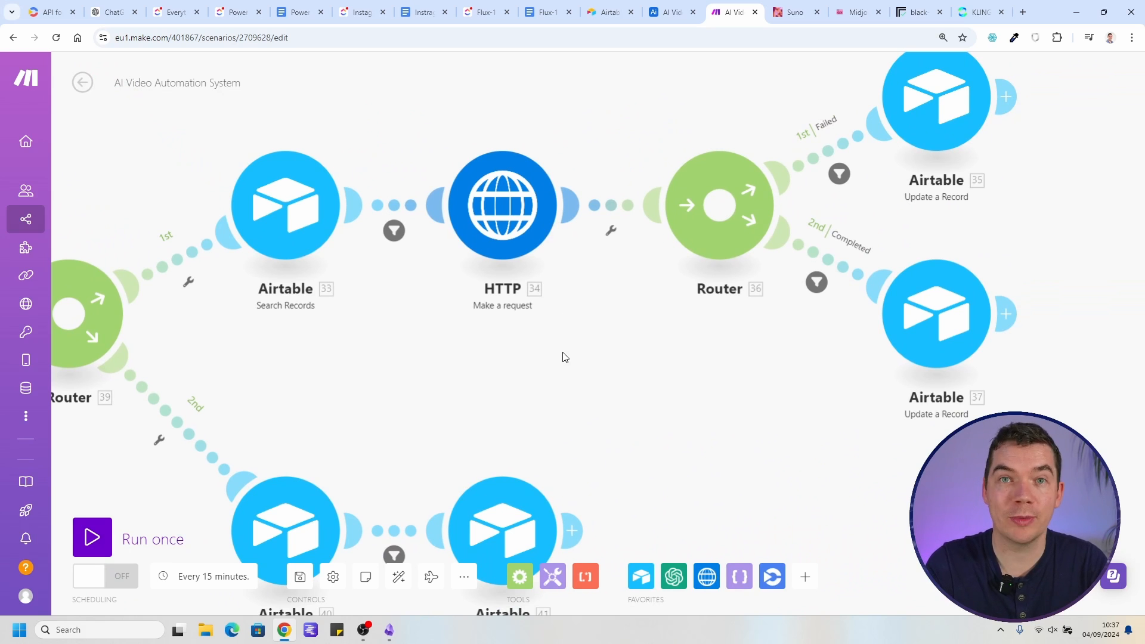
scroll(504, 384, down, 1)
drag(504, 384, 766, 312)
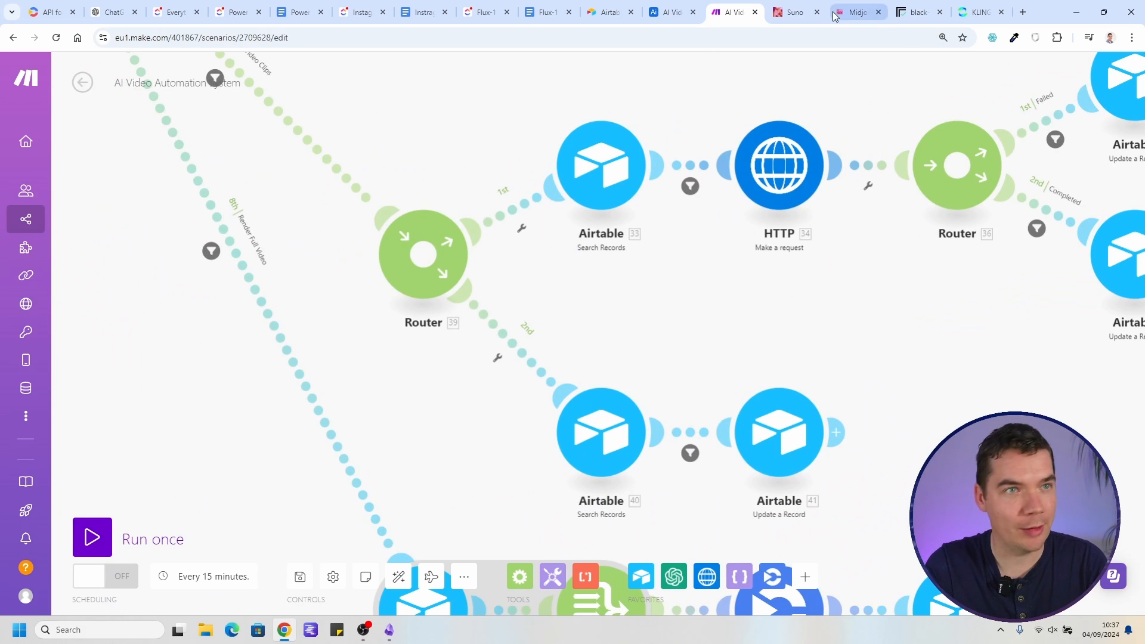
Check the GoAPITaskID and VideoClip fields of the Chapters table in Airtable and return to the Make scenario
click(672, 12)
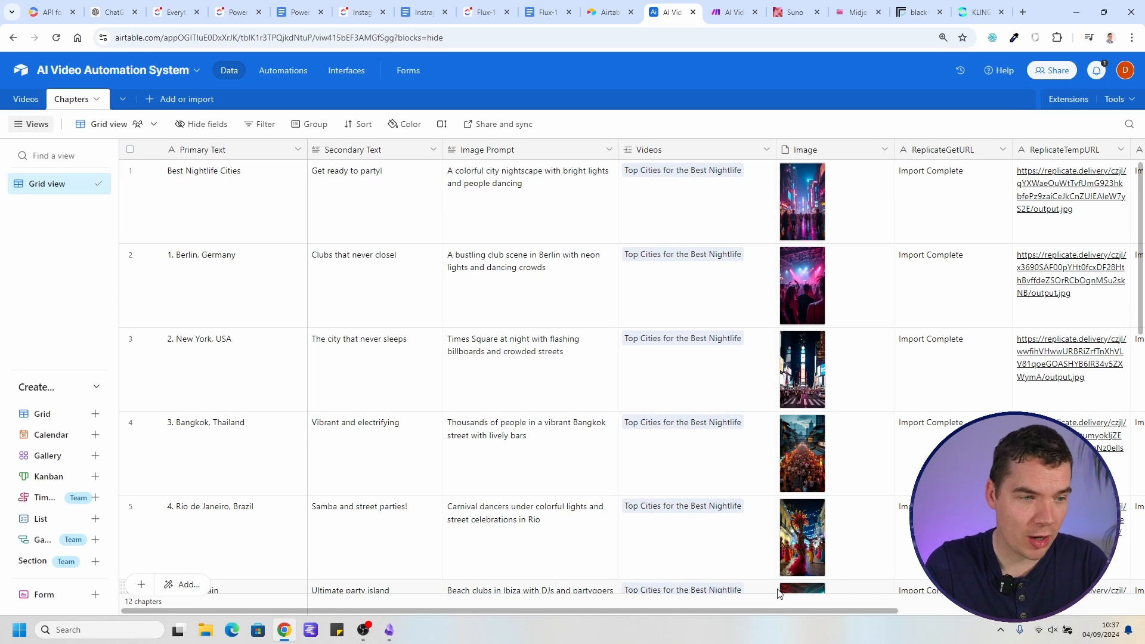
drag(787, 613, 1033, 612)
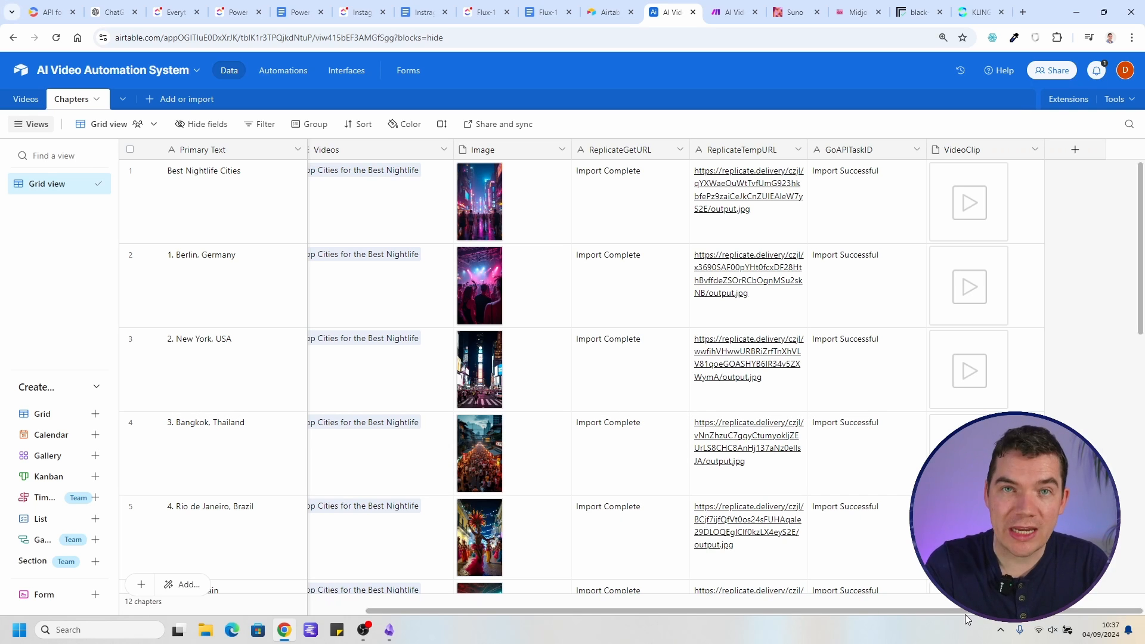
key(ctrl+Tab)
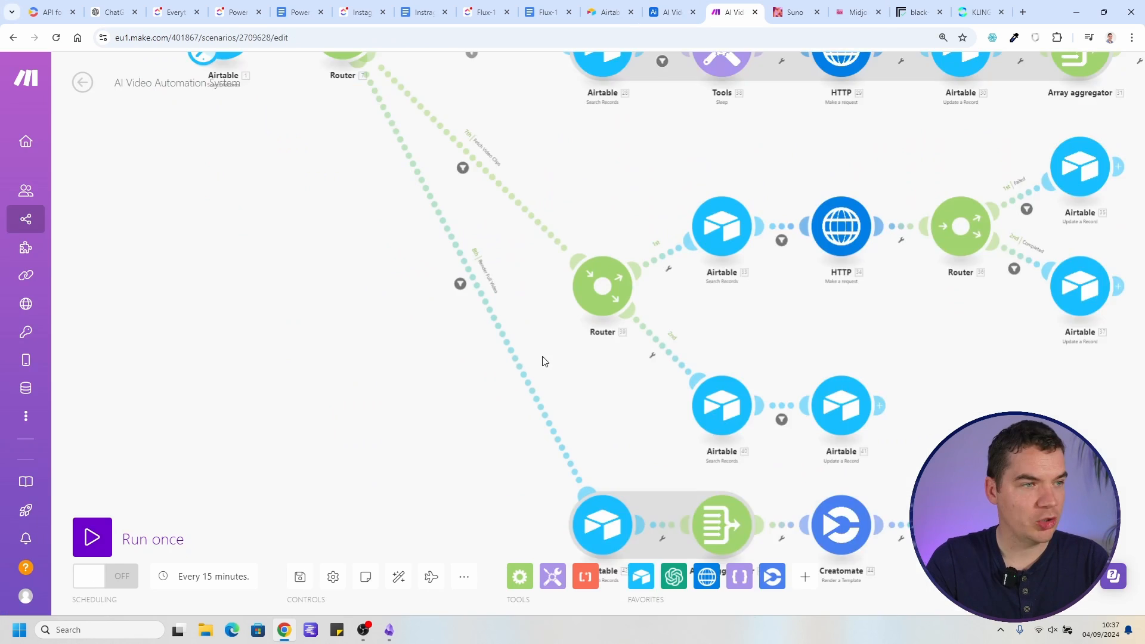
Examine the Render Full Video route from its Airtable search and array aggregator to the Creatomate and final Airtable modules
scroll(536, 361, up, 3)
drag(639, 511, 394, 3)
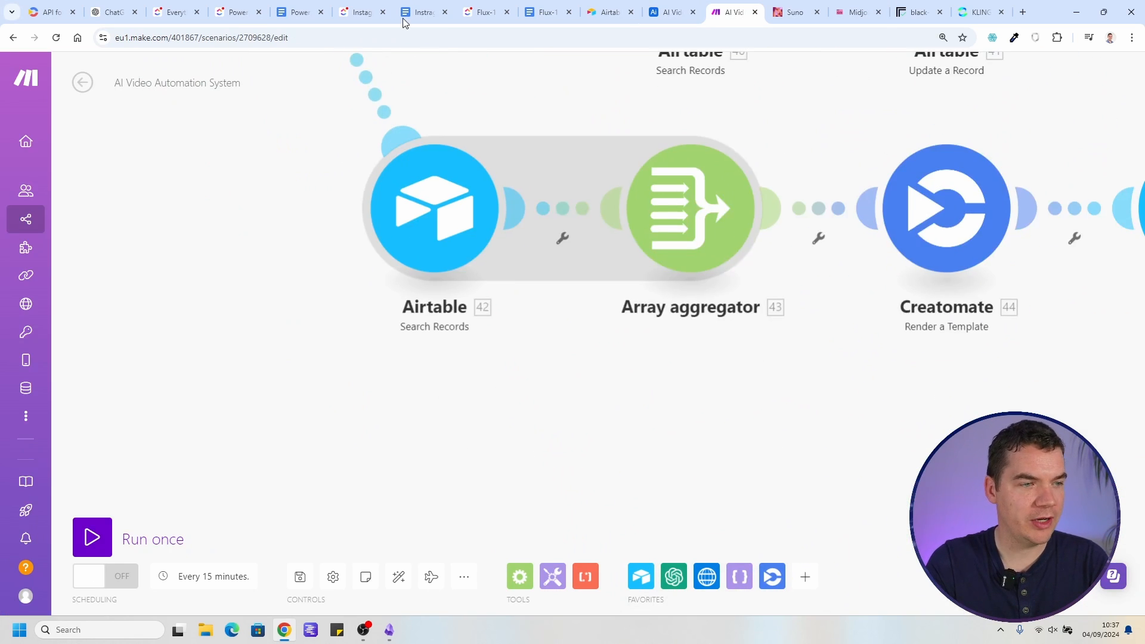
scroll(617, 415, down, 1)
drag(686, 379, 421, 392)
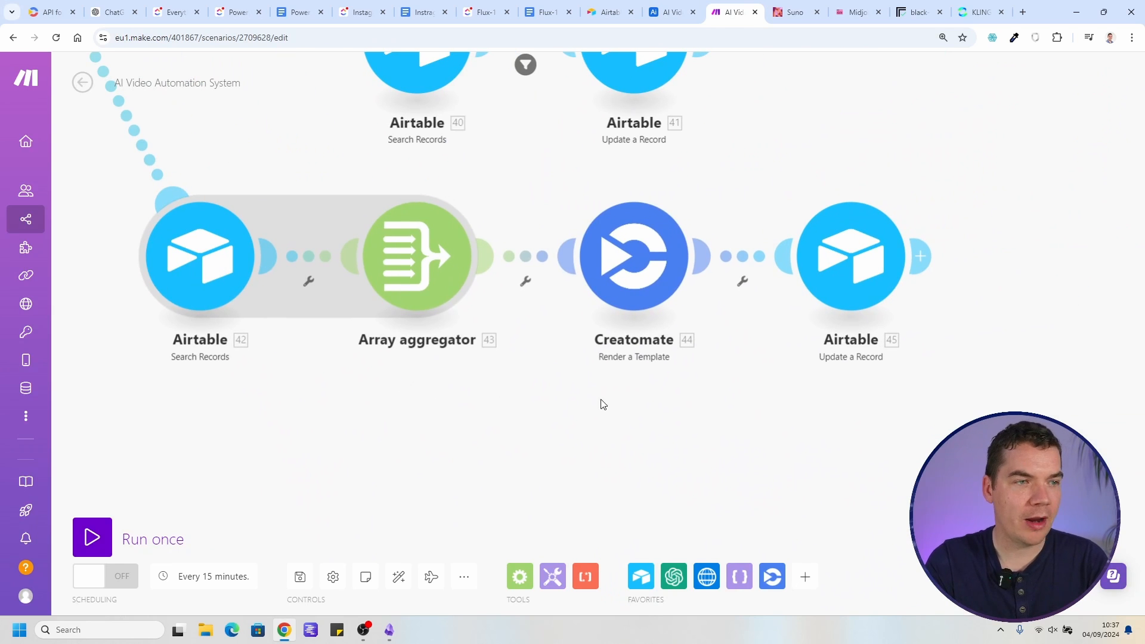
drag(601, 404, 453, 396)
scroll(451, 301, up, 1)
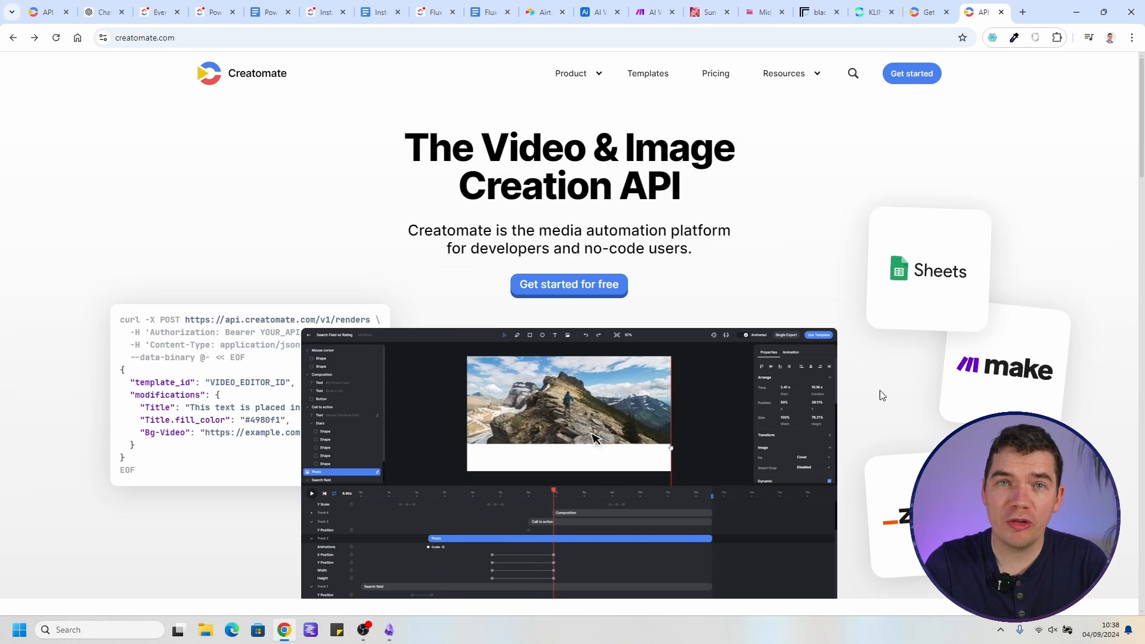
Look over the Creatomate website, preview the 9:16 six-scene template up to about 13.6 seconds and view its animation settings
scroll(901, 325, down, 2)
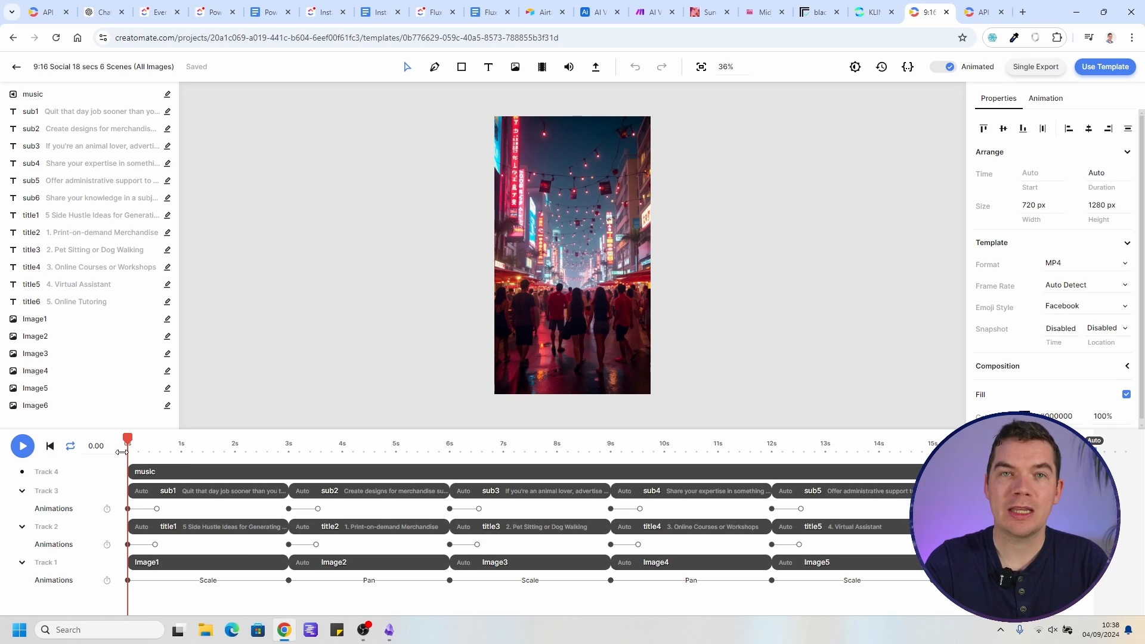
drag(126, 452, 856, 482)
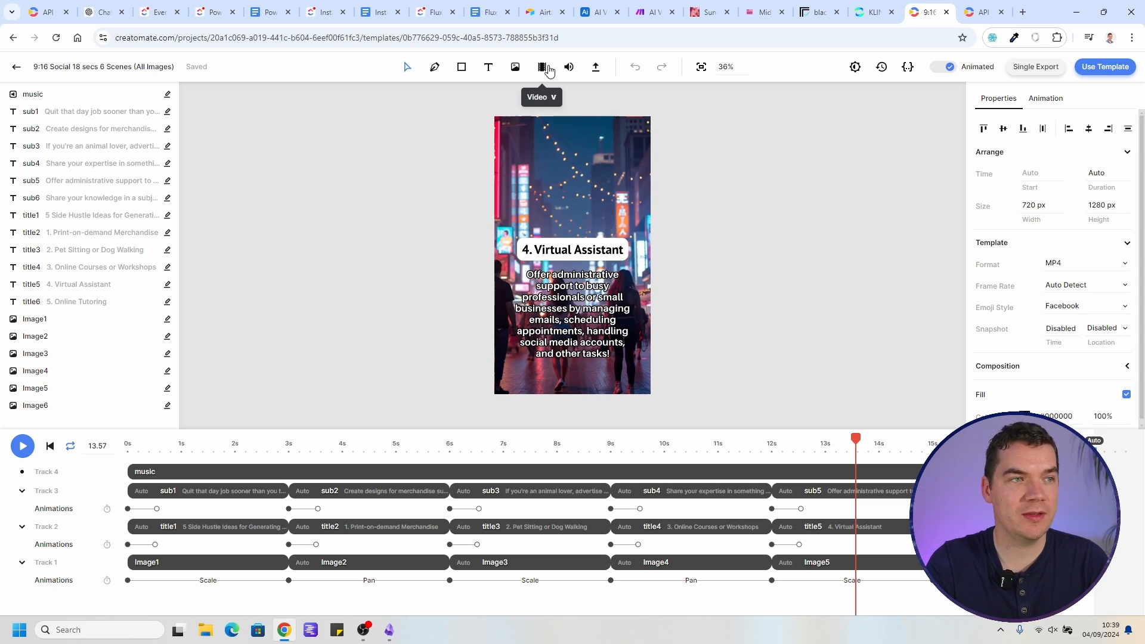
click(1049, 102)
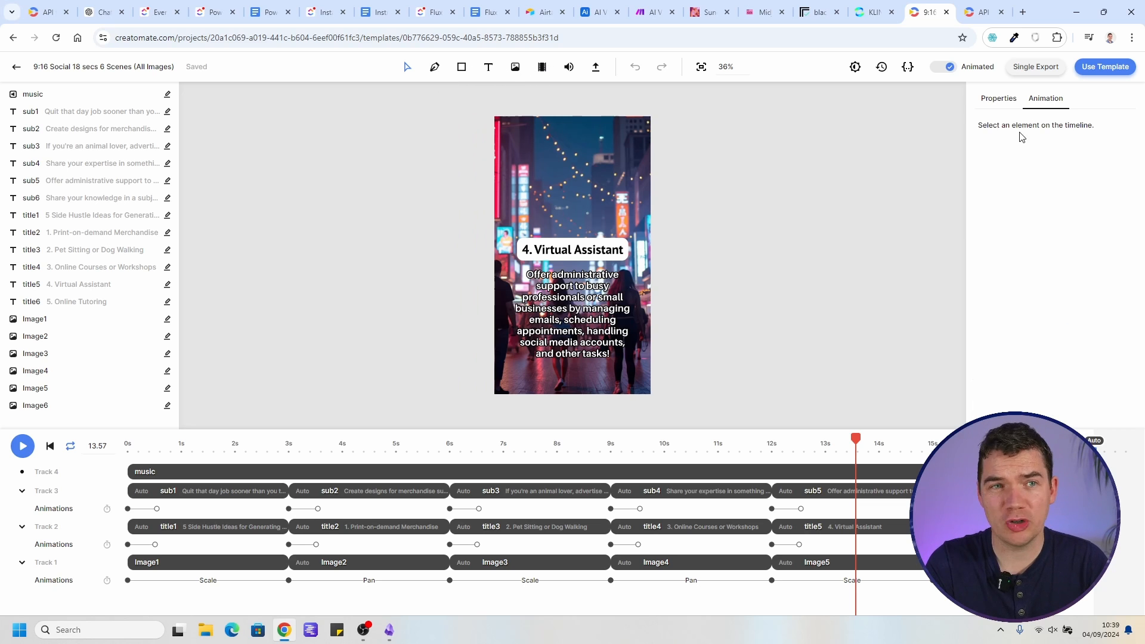
click(672, 199)
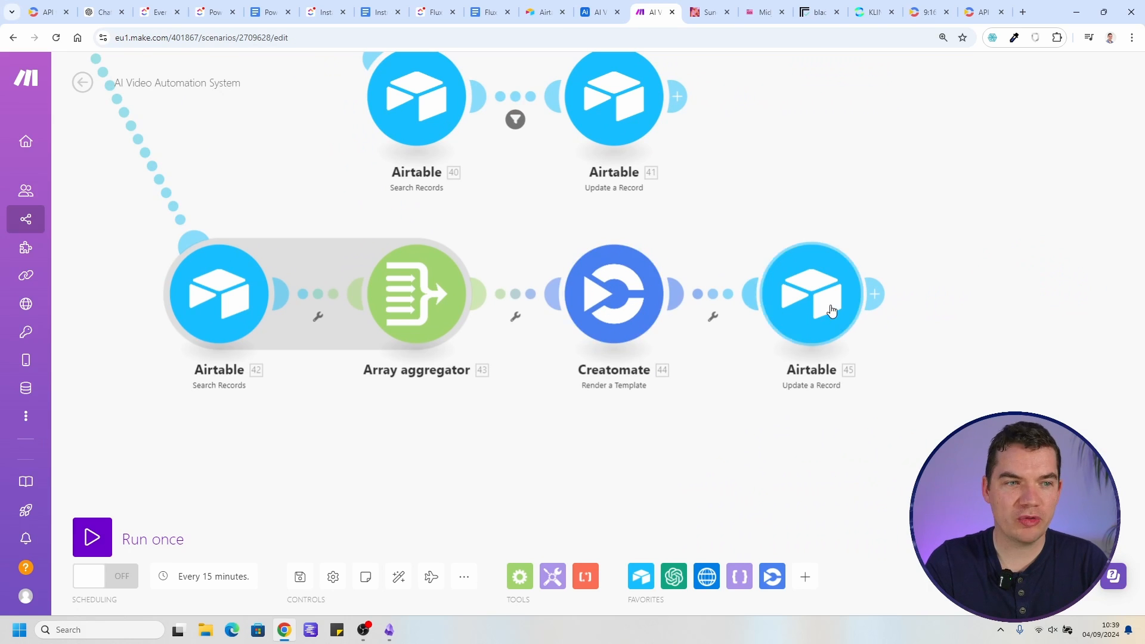
Switch back to the AI Video Automation System base in Airtable and look through its records
click(600, 12)
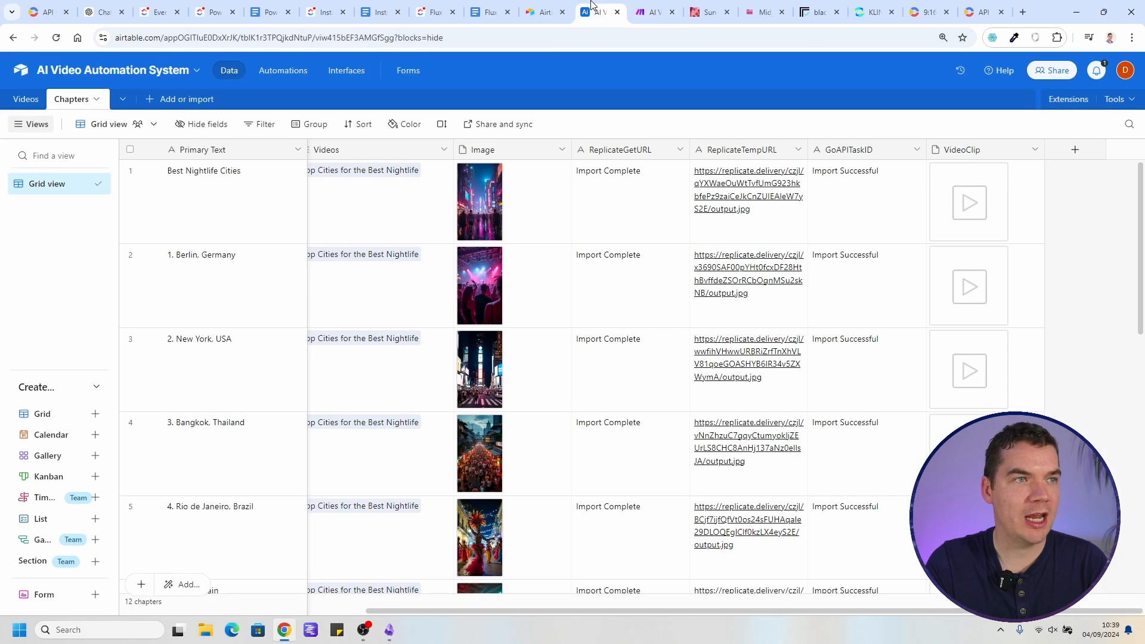
click(456, 170)
click(458, 174)
click(466, 546)
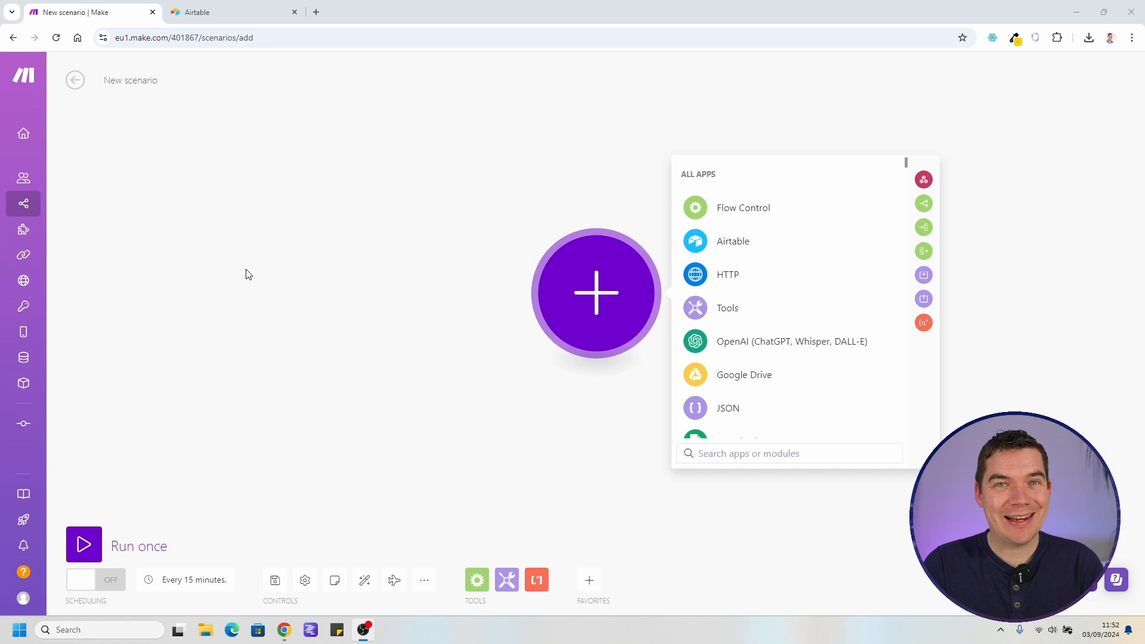
Switch to Airtable, create a new base from scratch and set its colour to blue
click(217, 11)
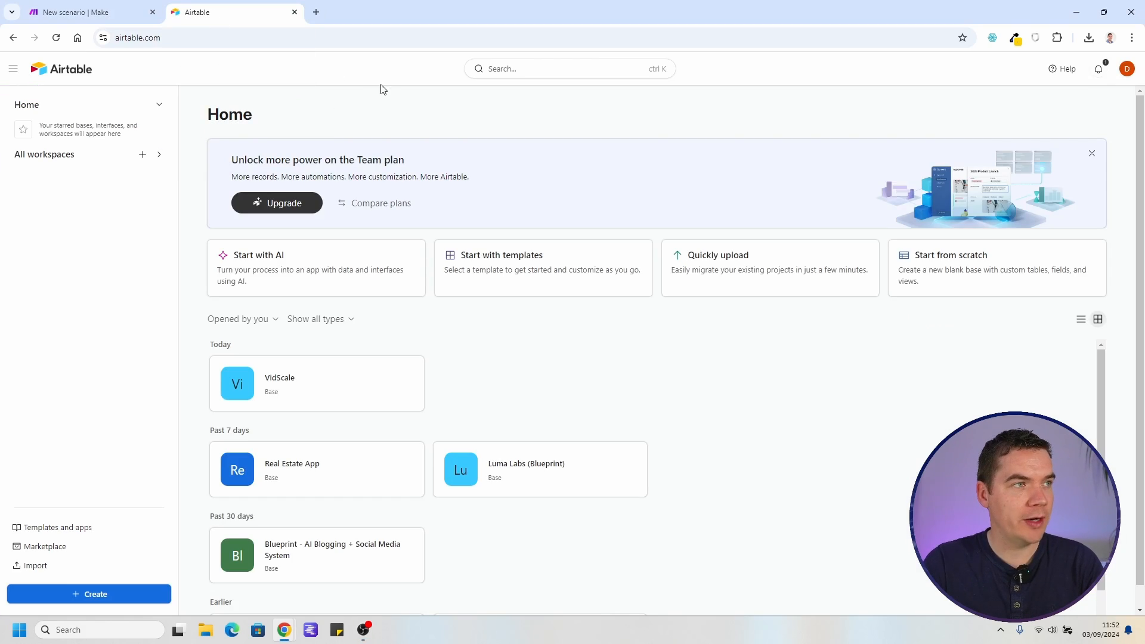
click(964, 263)
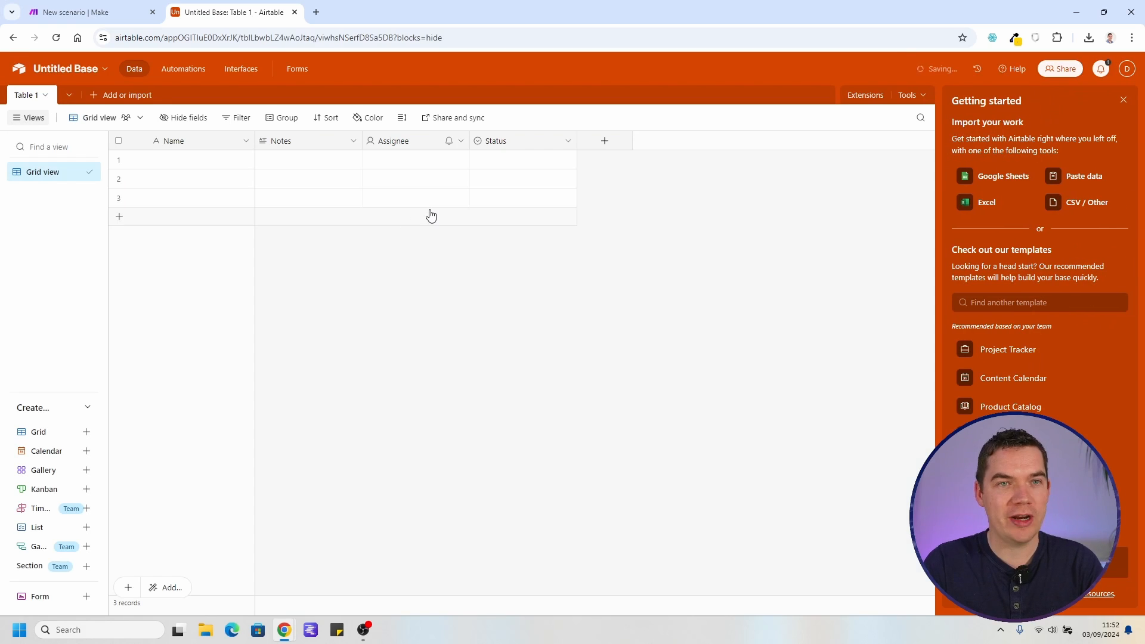
click(100, 71)
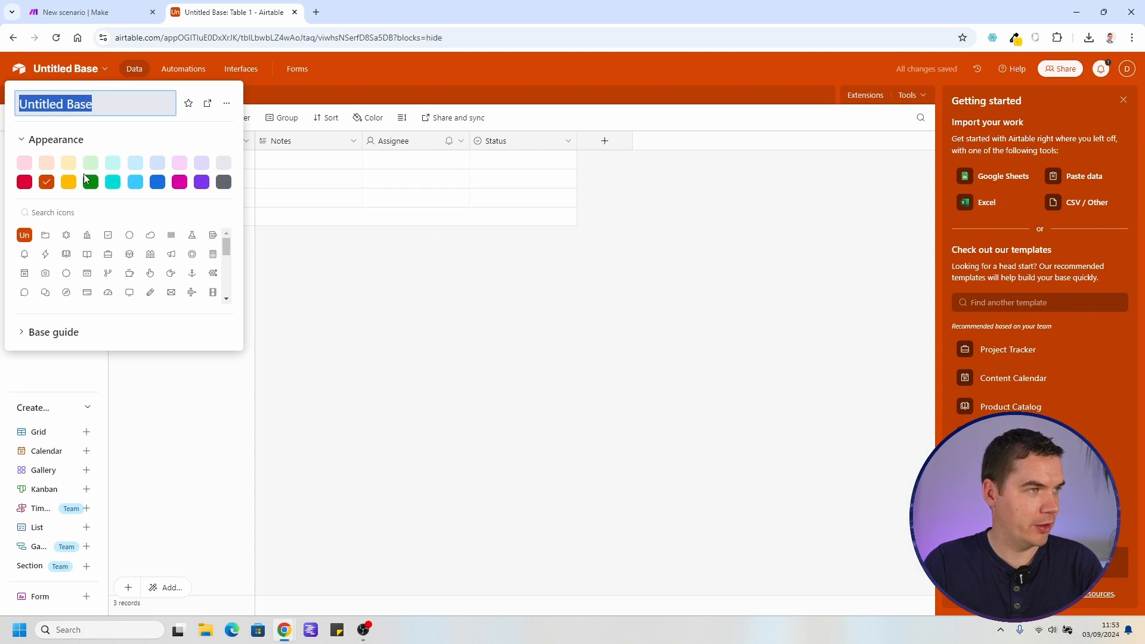
click(202, 181)
click(157, 182)
click(307, 287)
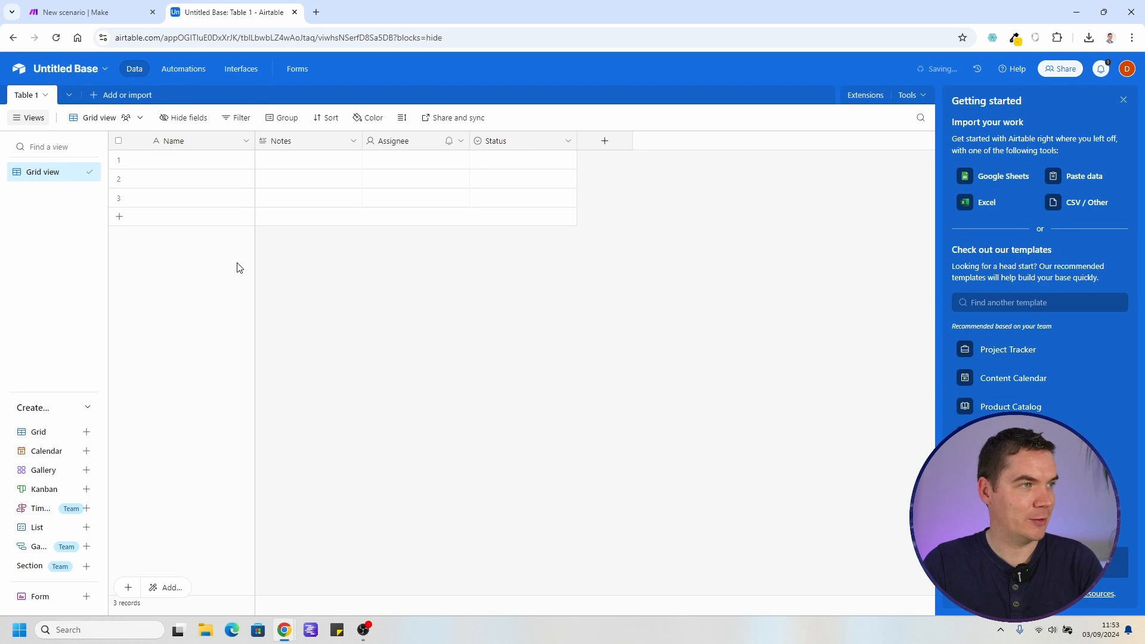
Rename the base's first table as Videos
double_click(31, 101)
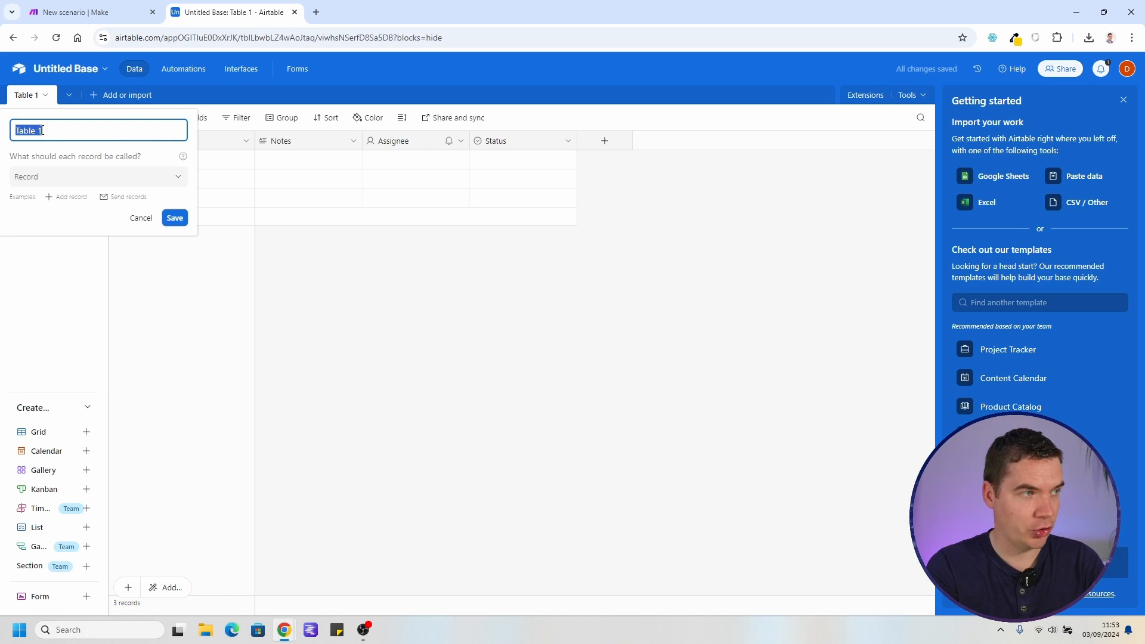
text(Videos)
key(Return)
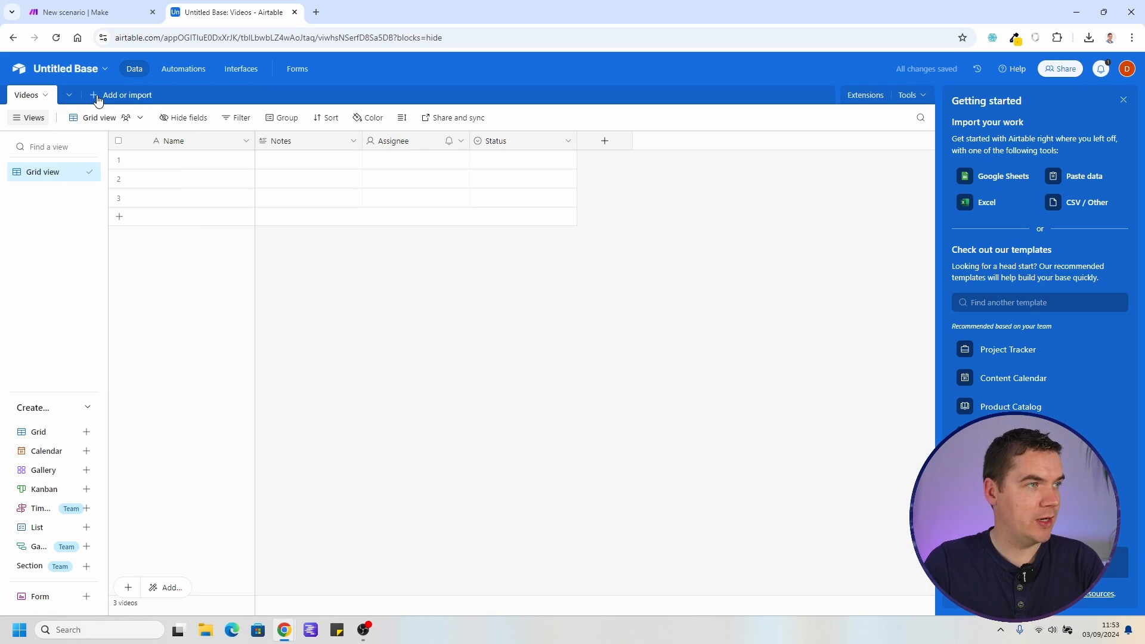
Add a second blank table named Chapters and go back to the Videos table
click(73, 97)
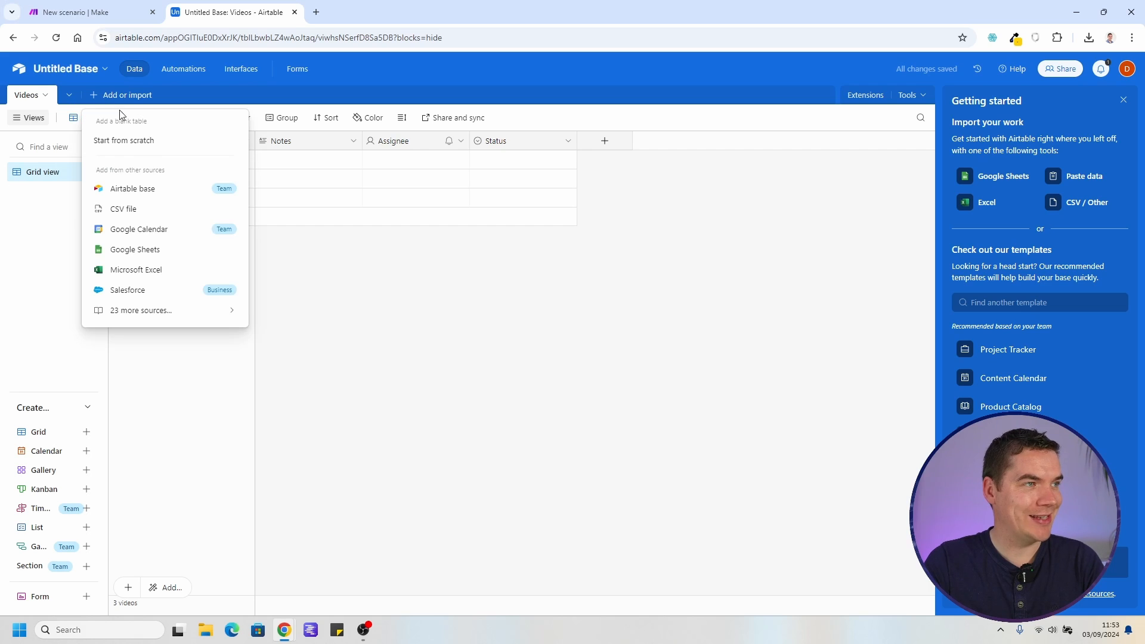
click(136, 142)
text(Chapters)
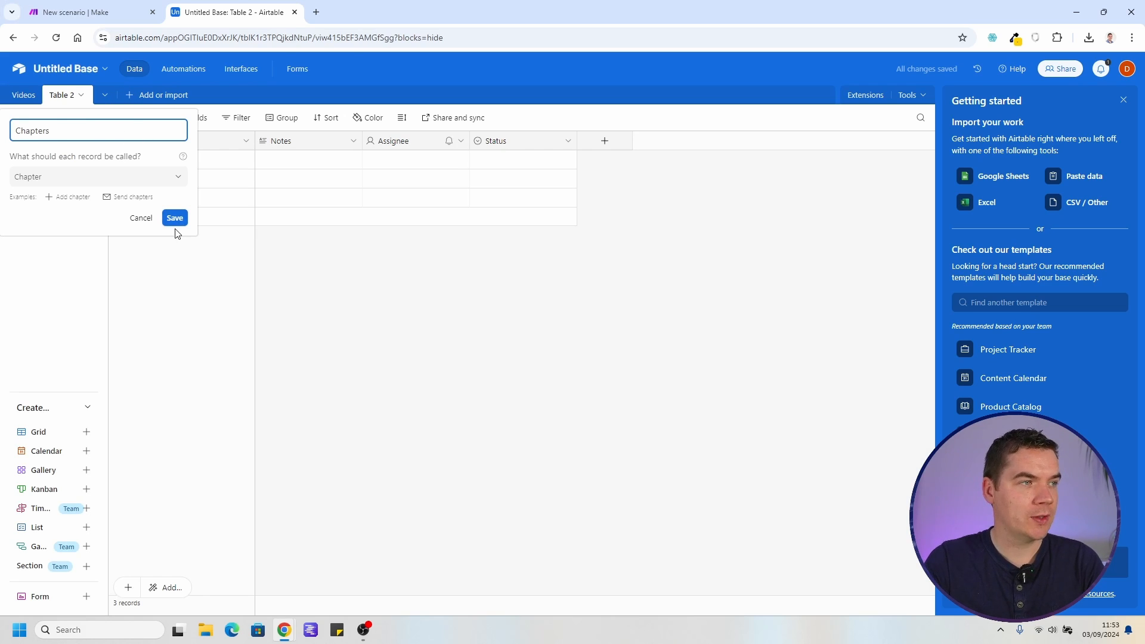
click(175, 218)
click(25, 95)
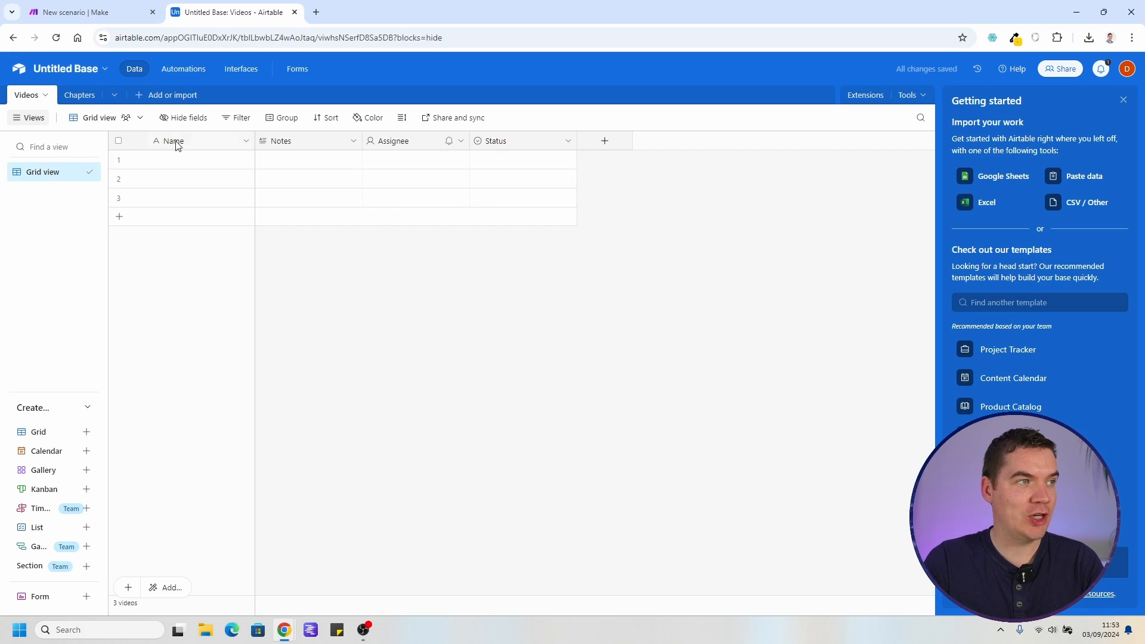
click(73, 98)
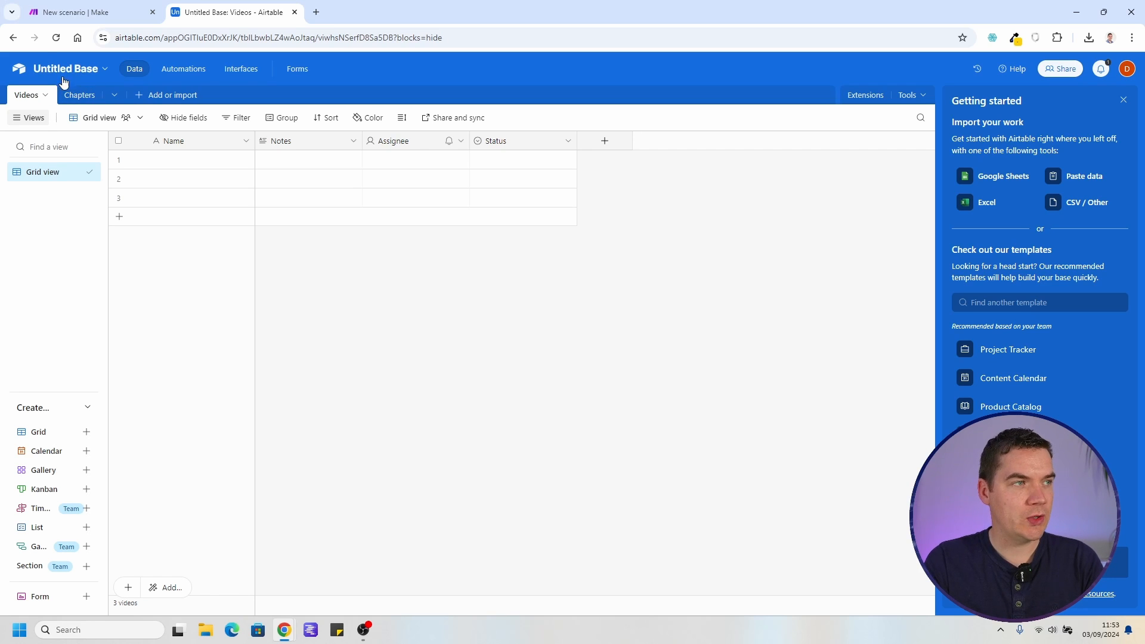
Name both the Airtable base and the new Make scenario "AI Video Automation System"
click(61, 71)
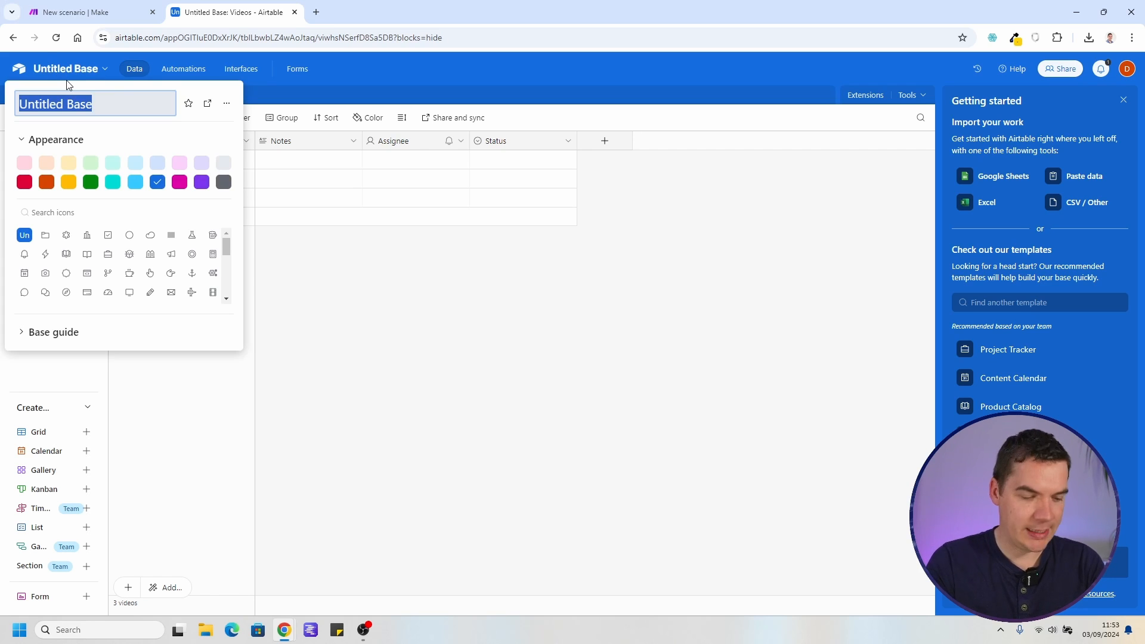
text(Video Auto)
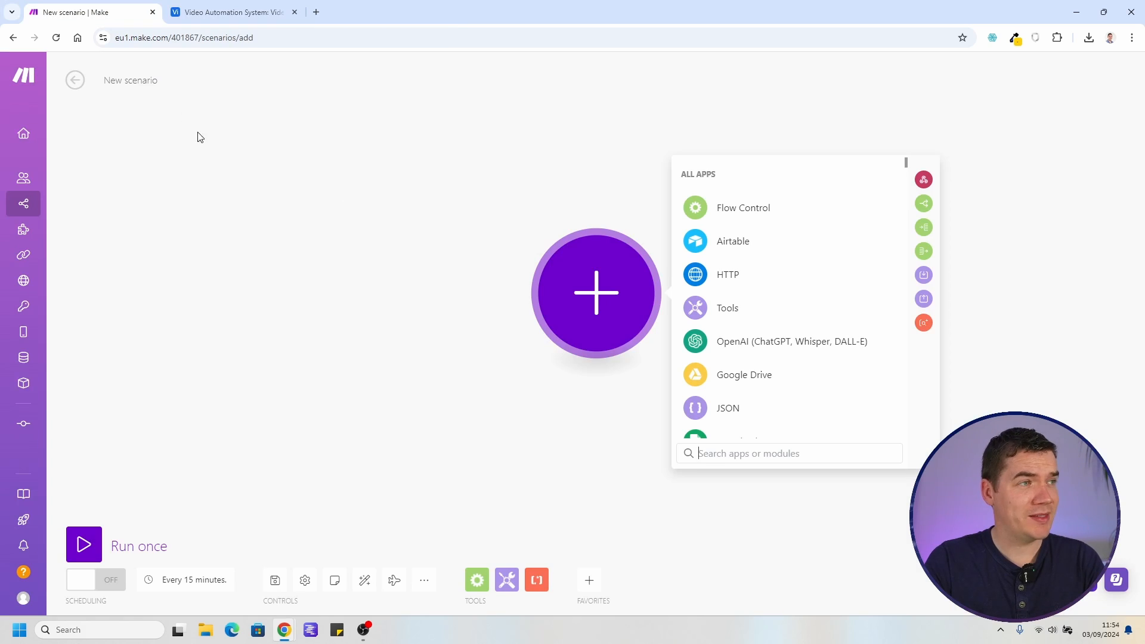
click(135, 79)
text(Video Automation System)
key(Home)
text(AI)
key(ctrl+a)
click(233, 12)
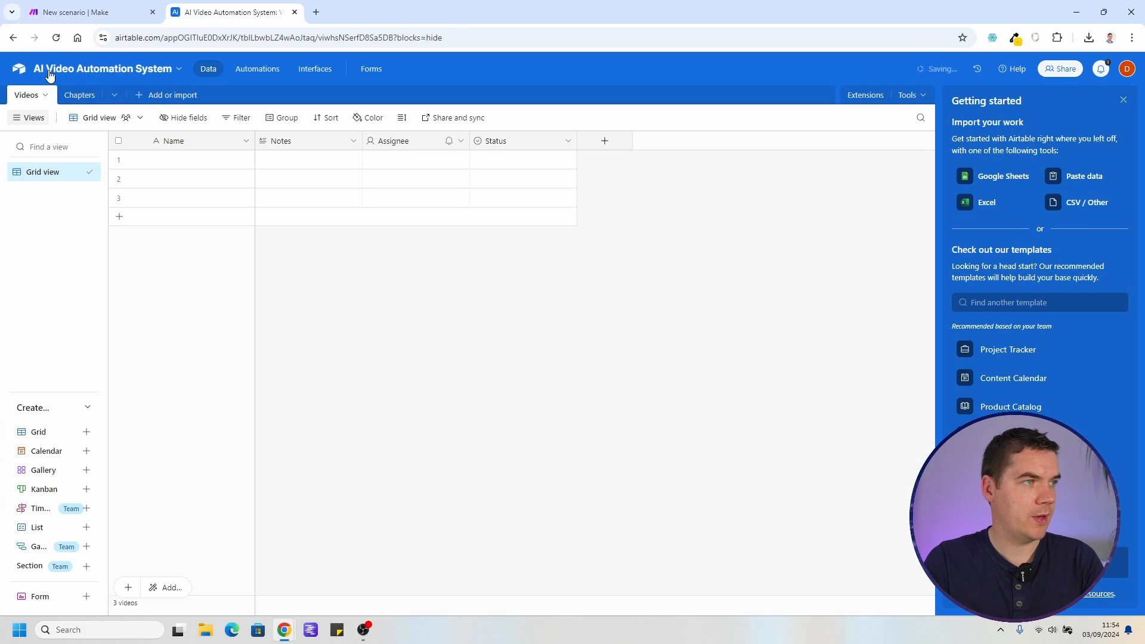
Delete the Notes, Assignee and Status fields from the Videos table
click(310, 146)
shift+click(509, 149)
right_click(509, 148)
click(557, 274)
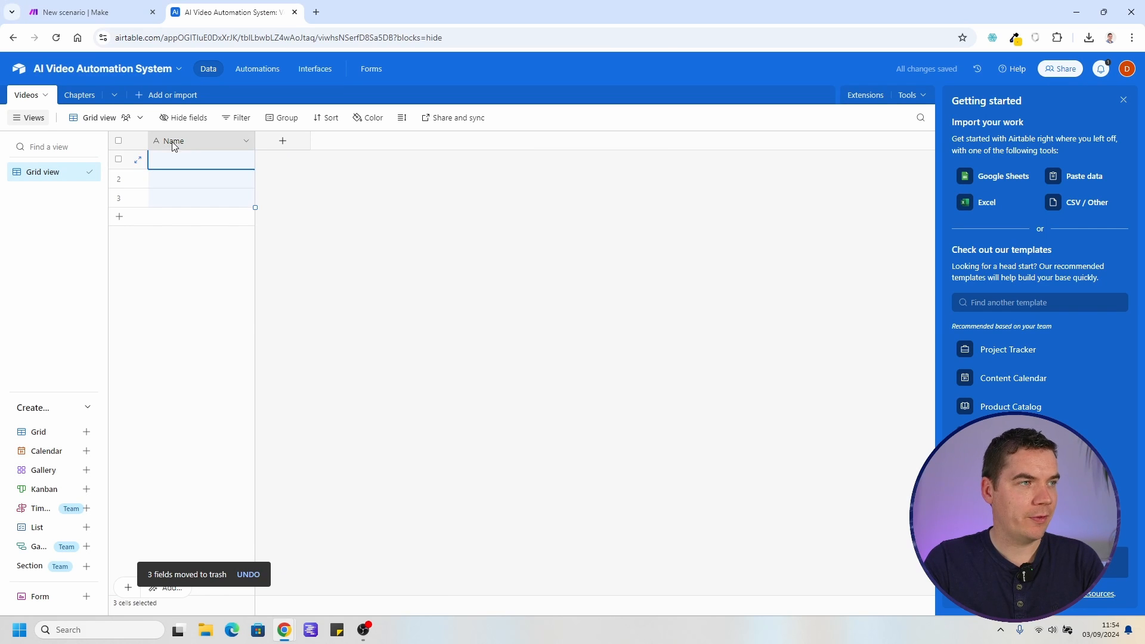
Rename the primary Name field of the Videos table as "Video Title"
double_click(173, 144)
text(Video Title)
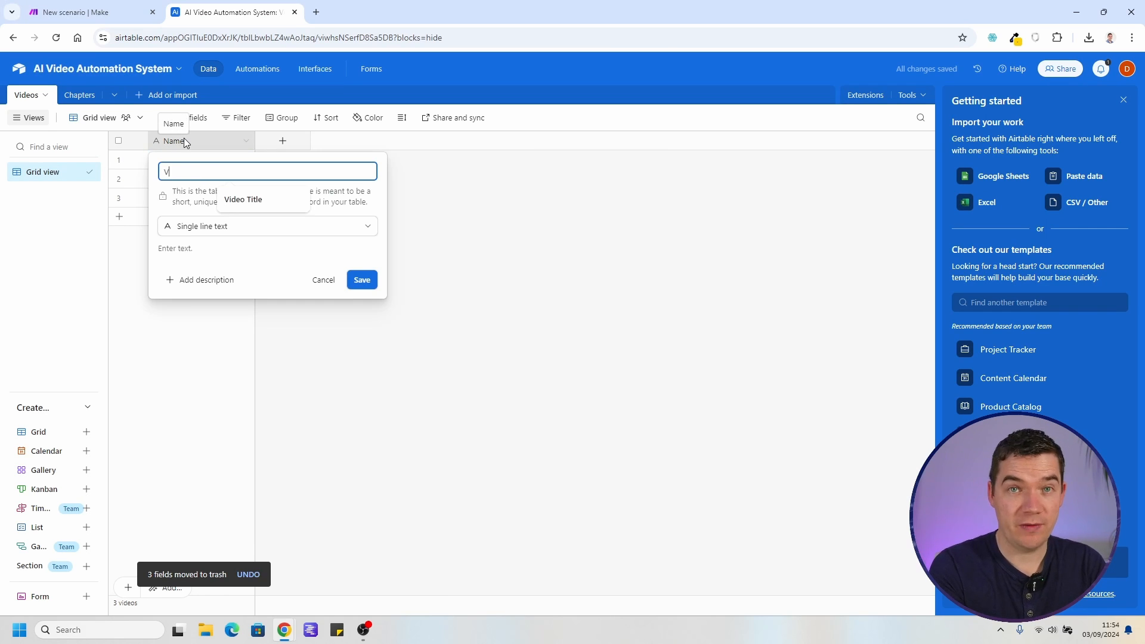
key(Return)
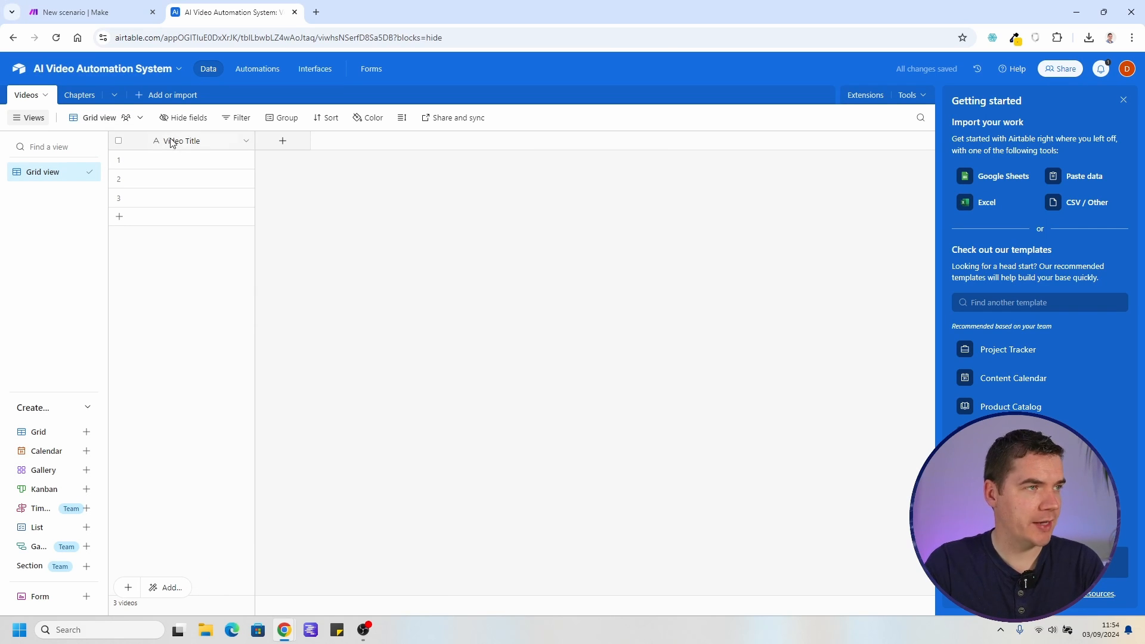
Delete the Notes, Assignee and Status fields from the Chapters table
click(79, 96)
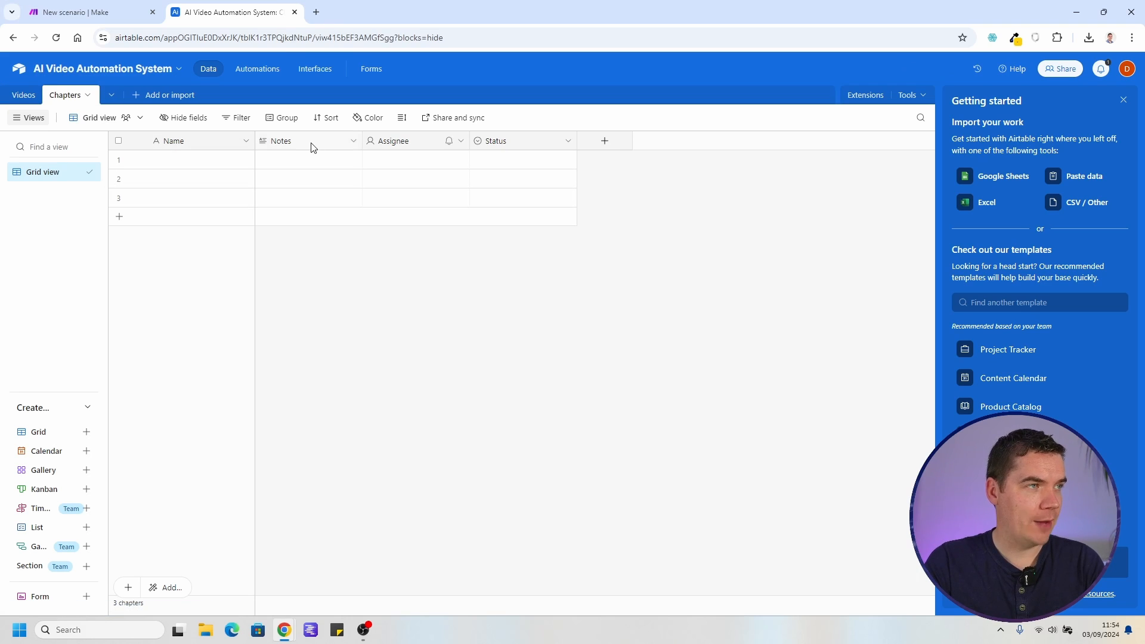
click(311, 144)
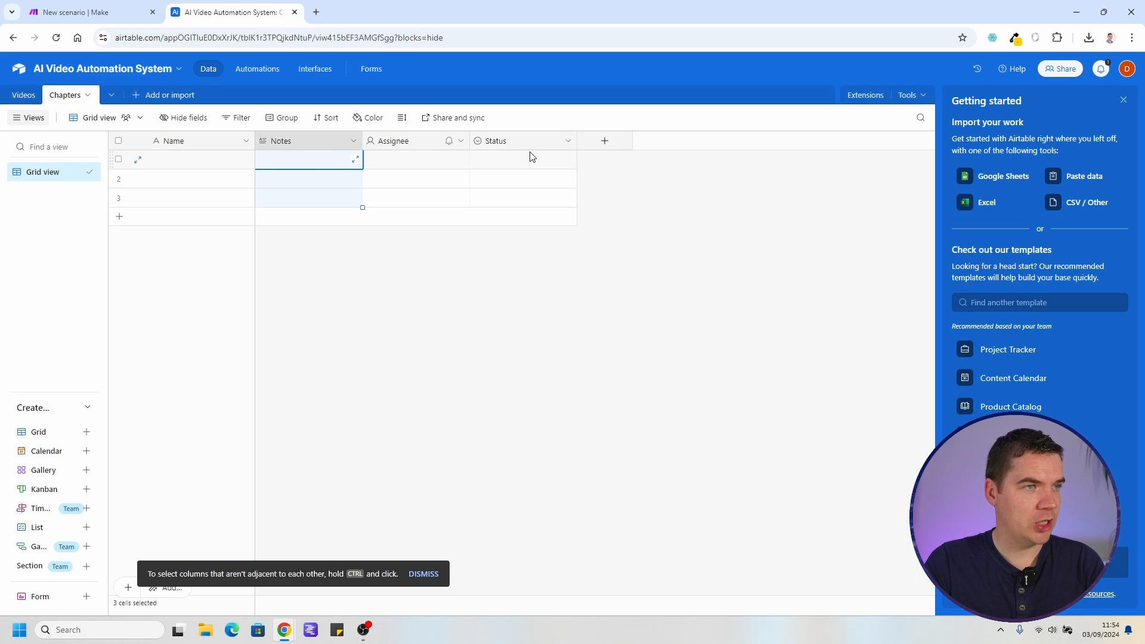
shift+click(490, 143)
right_click(486, 144)
click(527, 270)
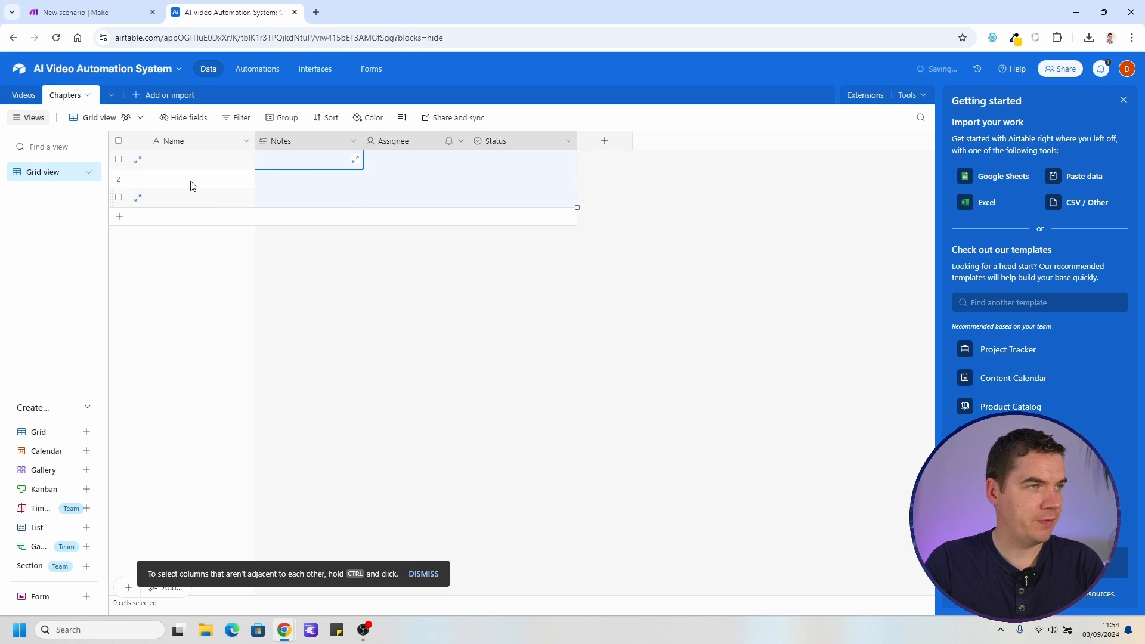
Rename the primary Name field of the Chapters table as "Primary Text"
double_click(181, 143)
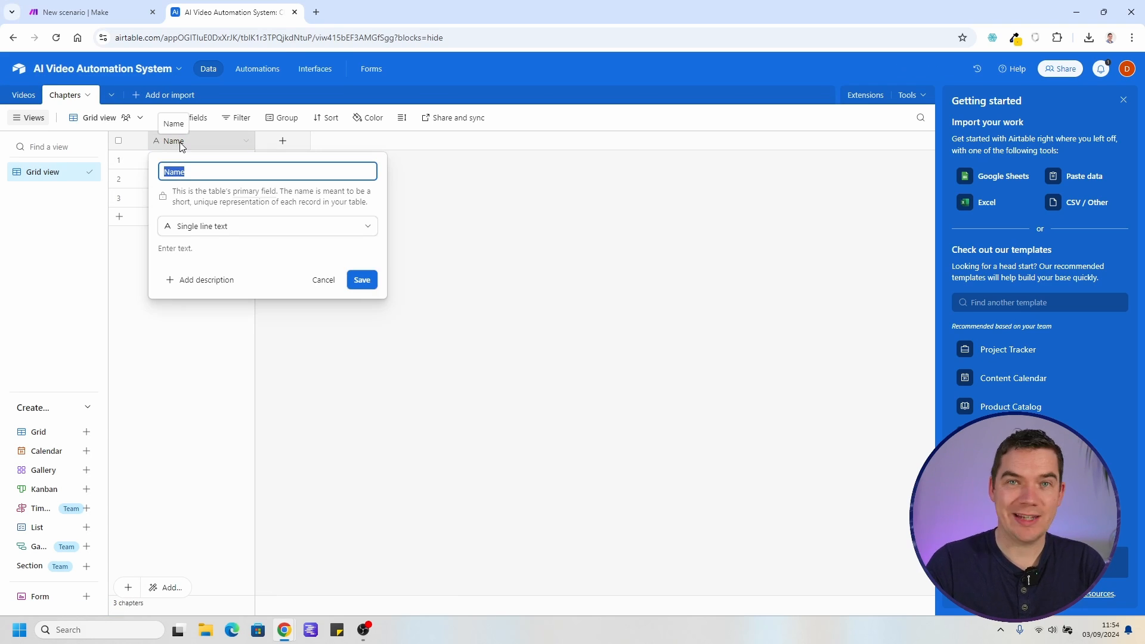
text(Primay)
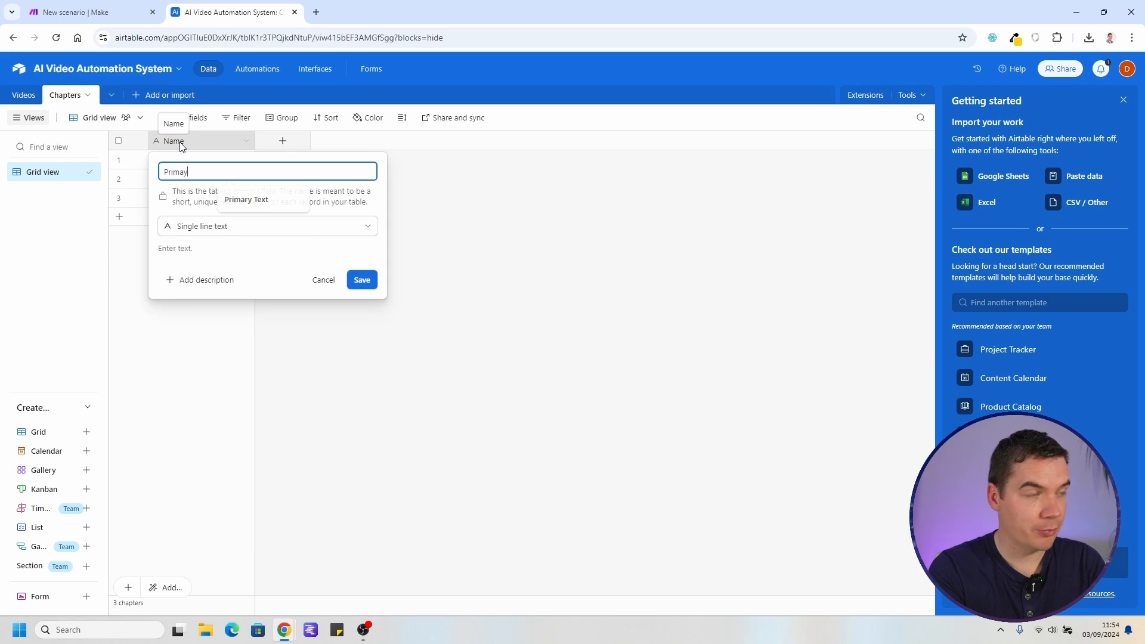
key(BackSpace)
text(ry Text)
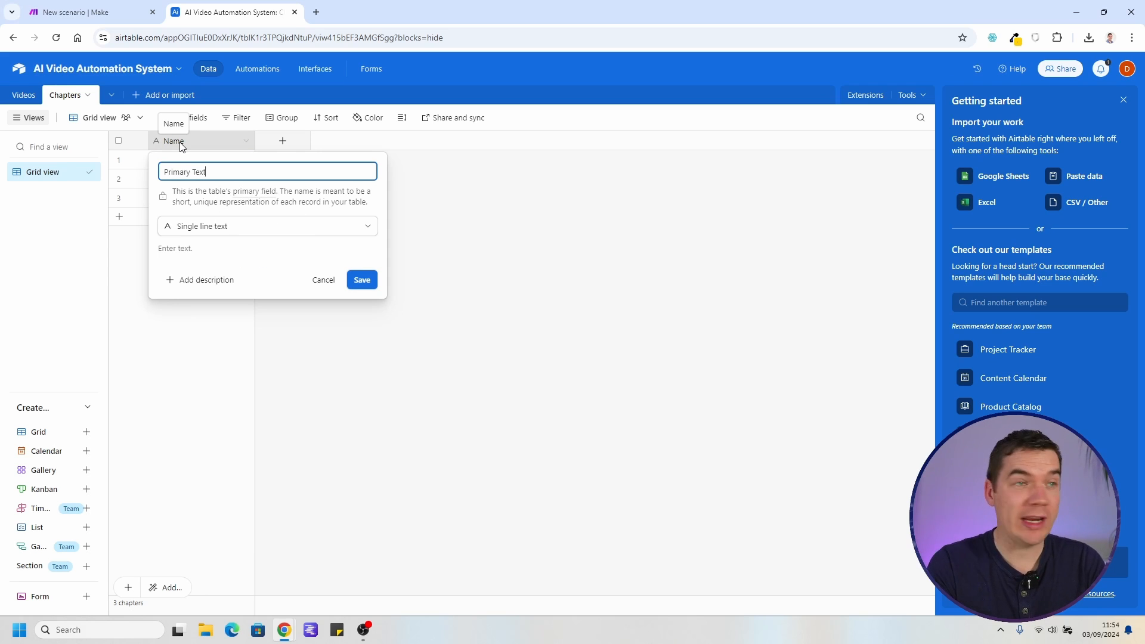
click(356, 284)
Add a long text field named "Secondary Text" to the Chapters table
click(280, 141)
text(Secondary Text)
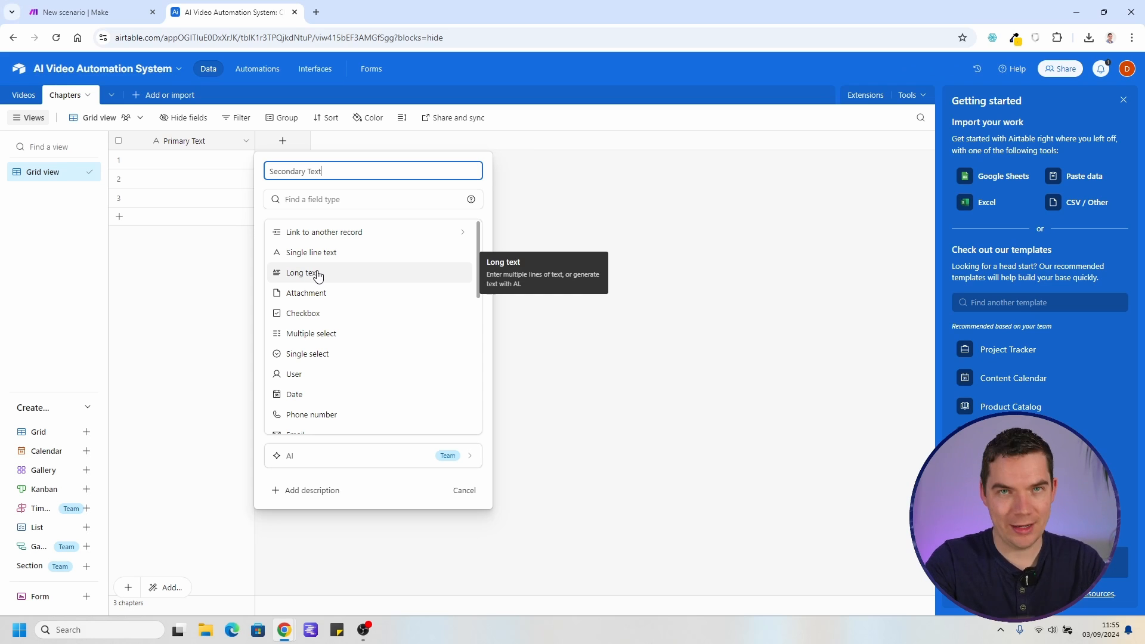
click(318, 273)
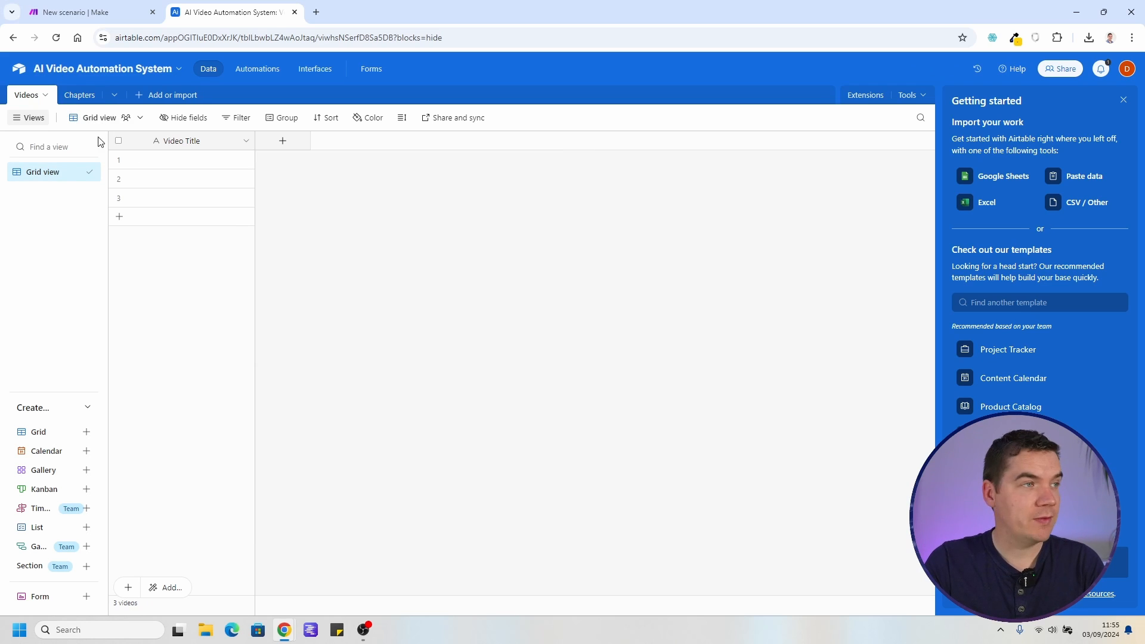
Enter "Top Cities for the Best Nightlife" as the first video's title in the Videos table and widen the Video Title column to fit it
double_click(193, 161)
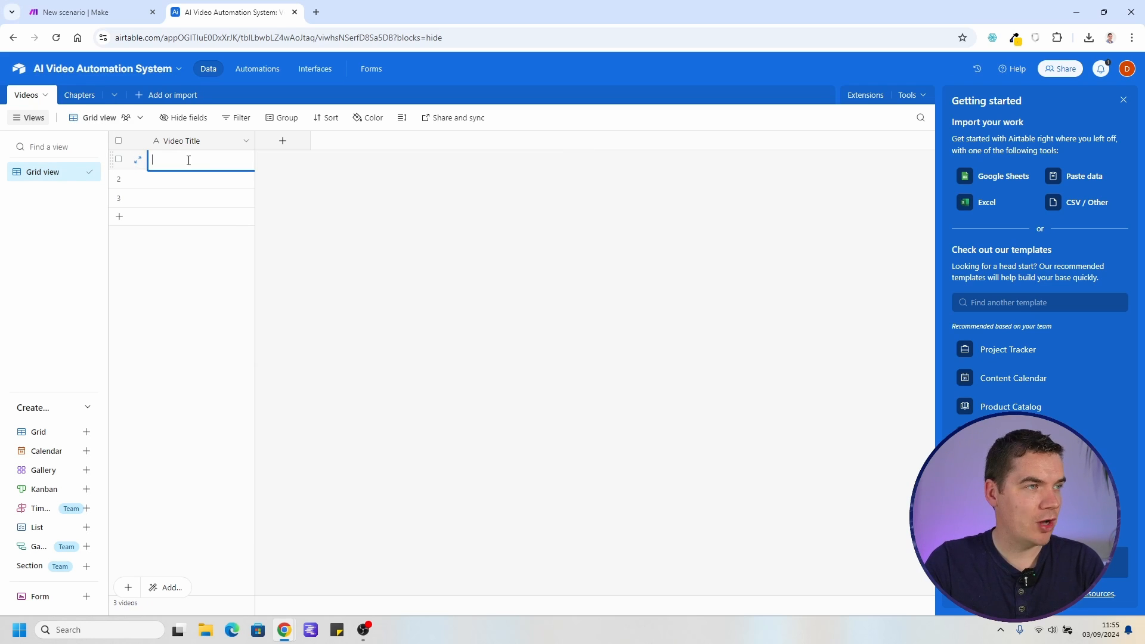
key(ctrl+v)
click(327, 245)
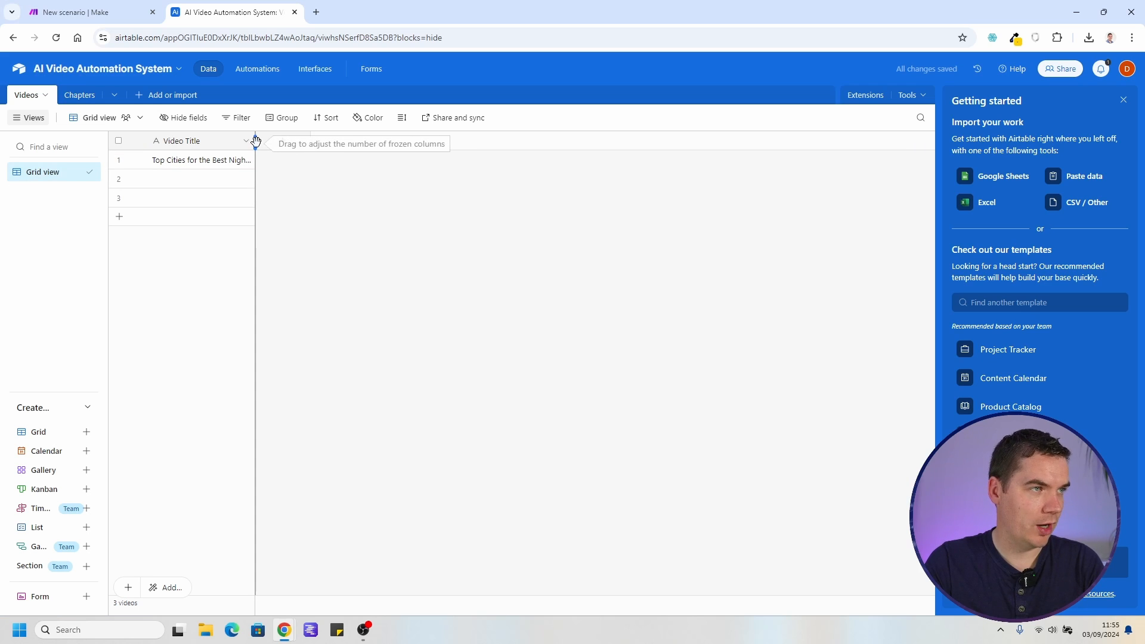
drag(265, 141, 298, 146)
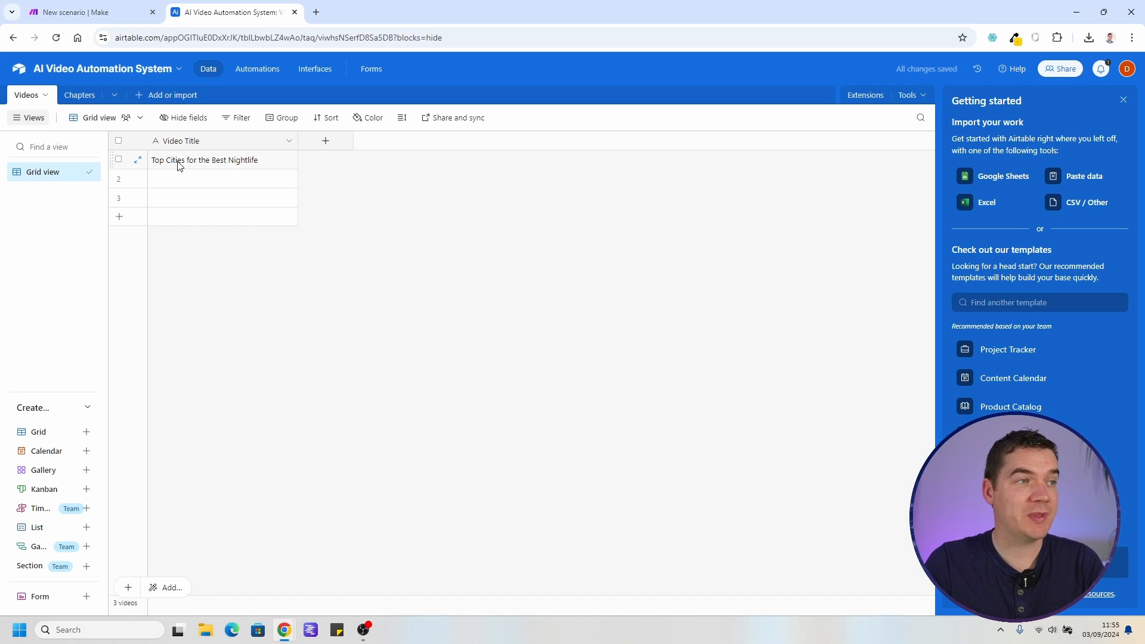
Add a single select Status field with options To Do, Generate Chapters and Complete in that order, and set the first video to Generate Chapters
click(325, 141)
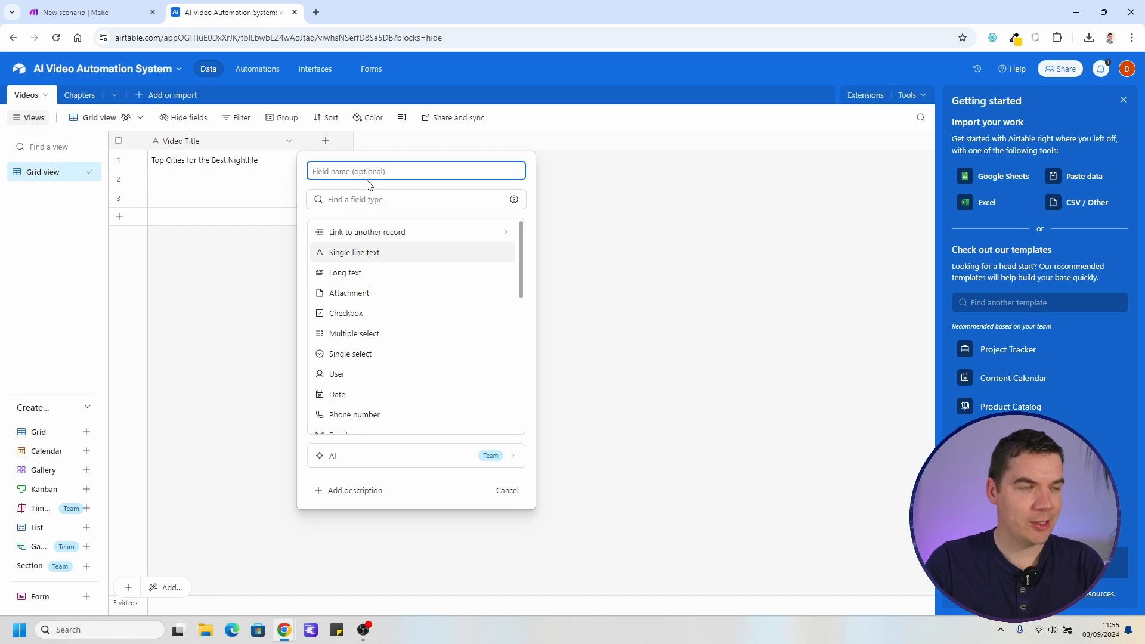
text(Status)
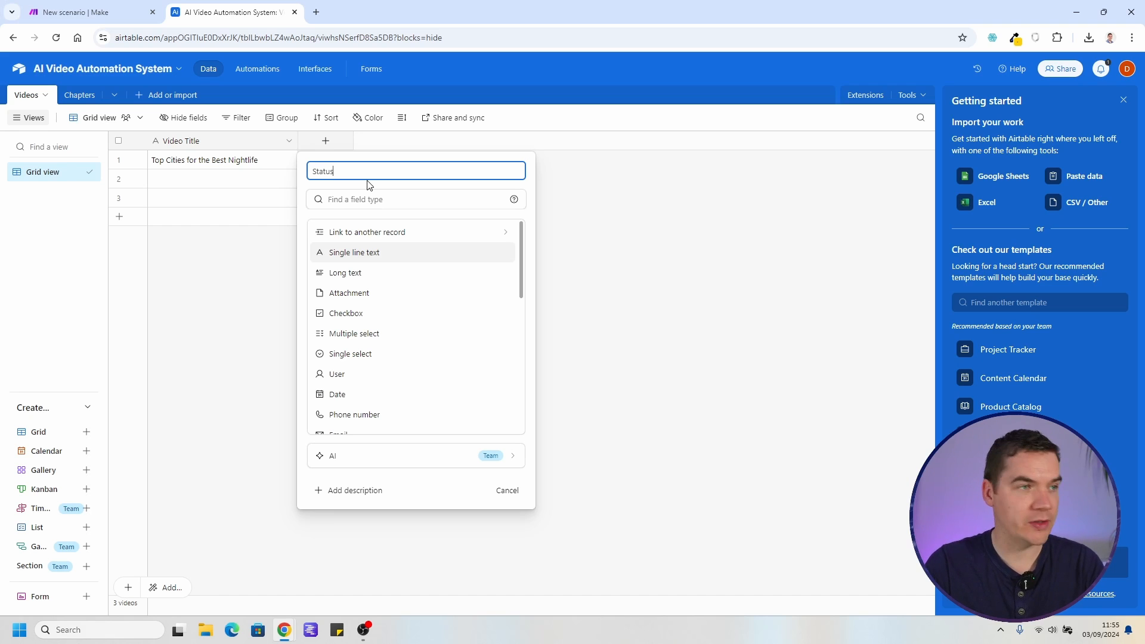
click(353, 358)
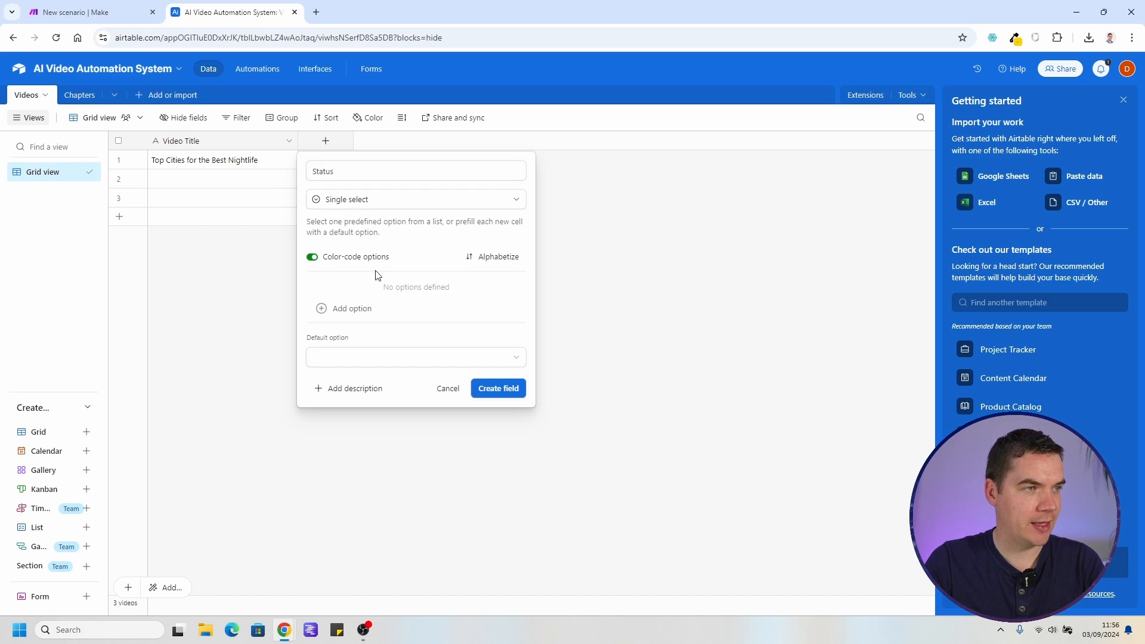
click(382, 304)
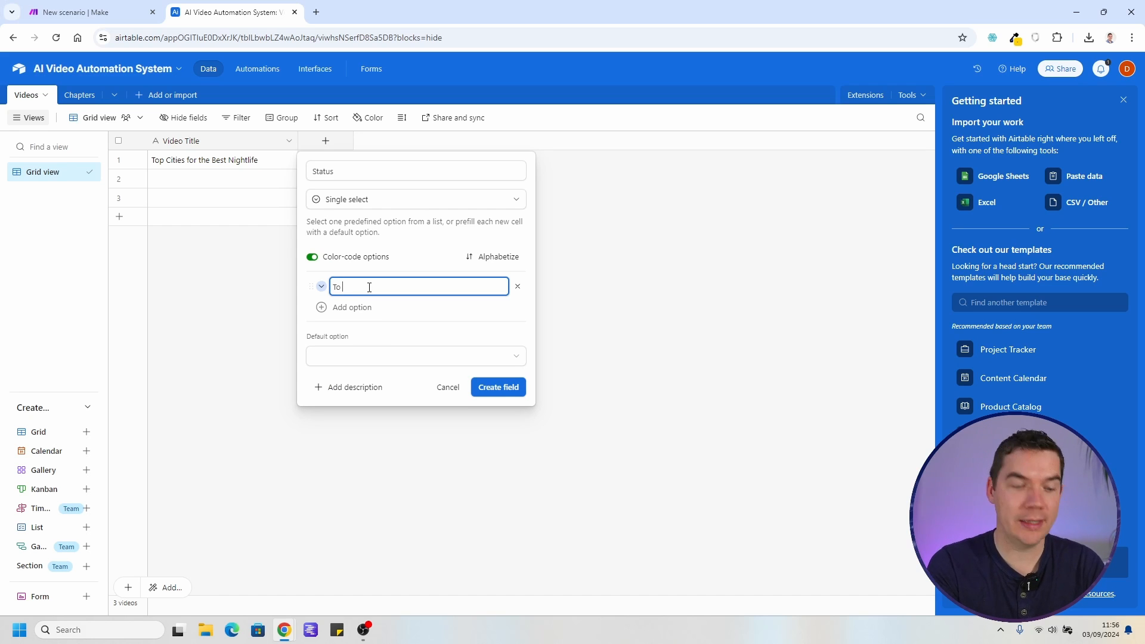
key(Return)
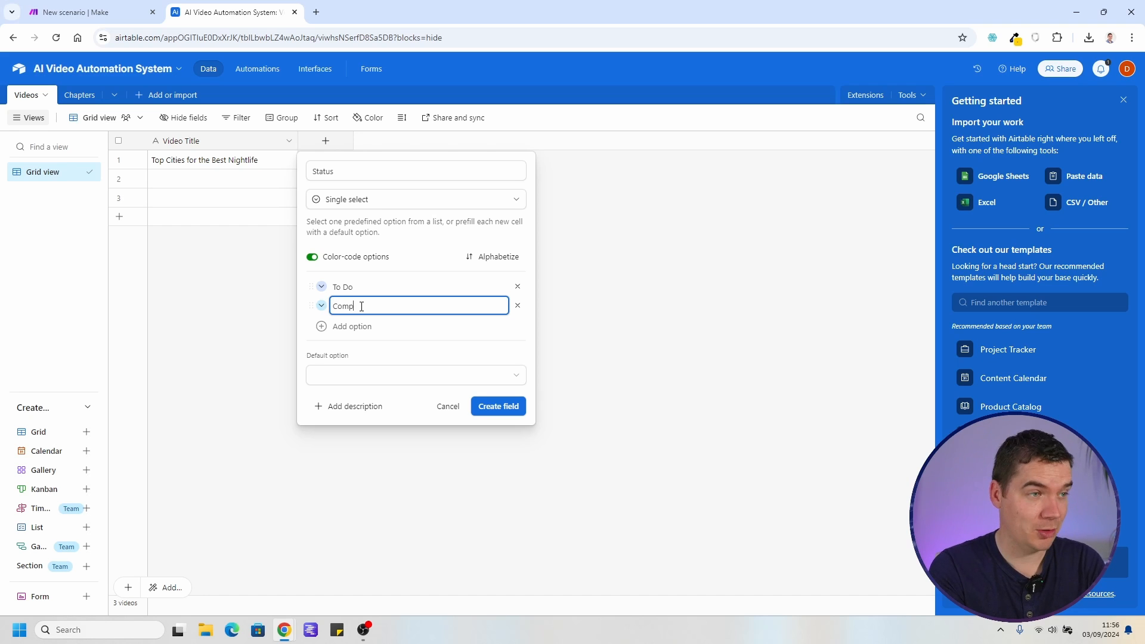
text(Complete)
key(Return)
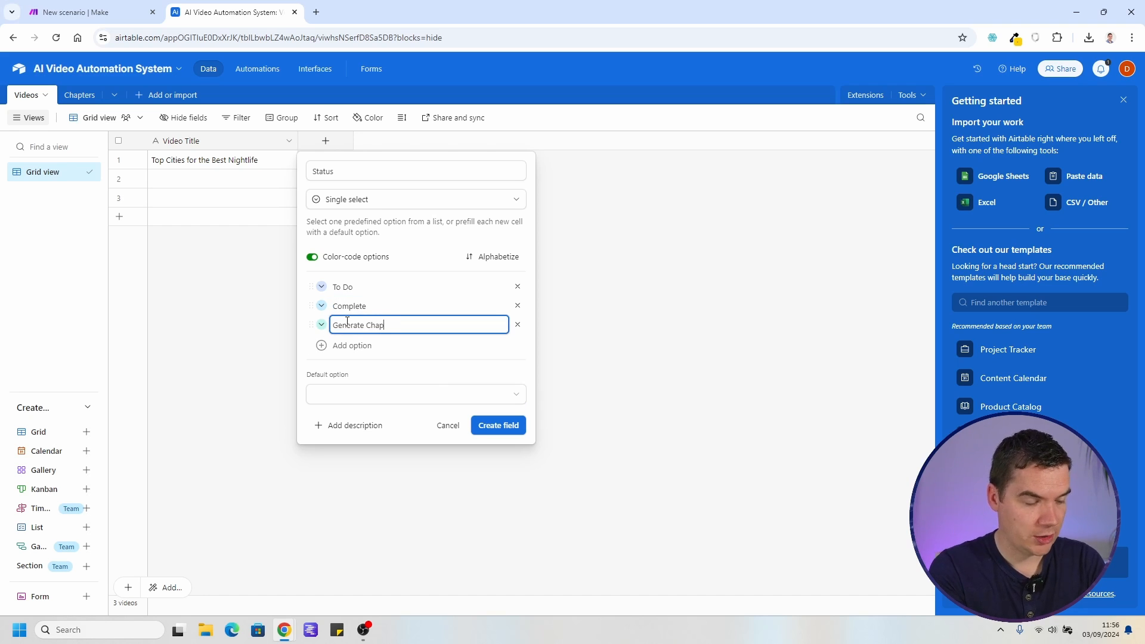
drag(310, 325, 310, 304)
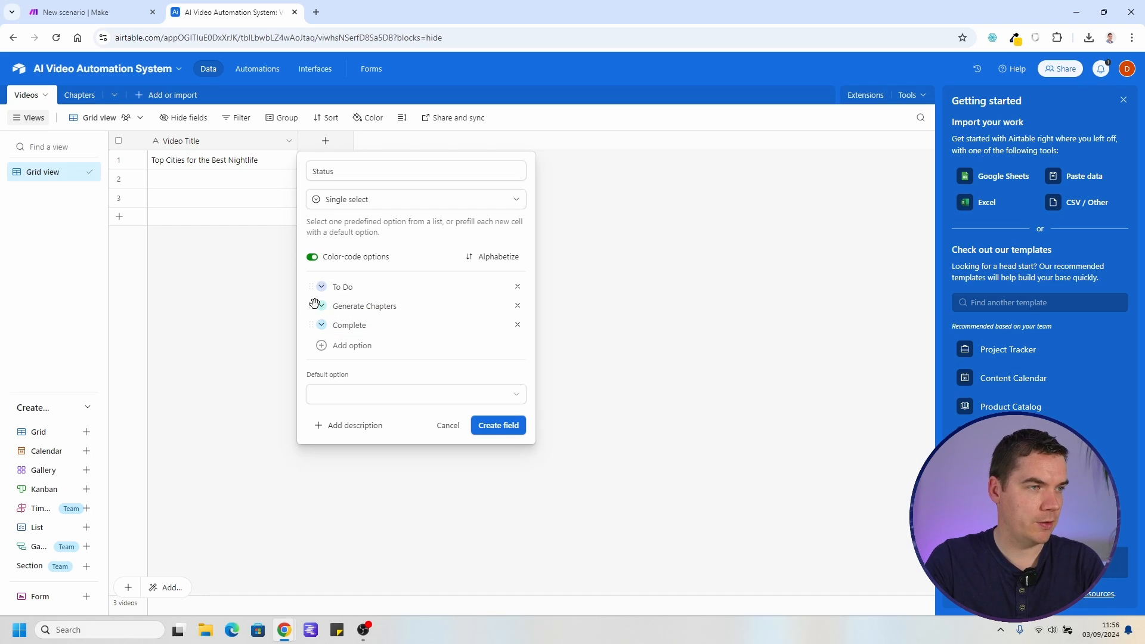
click(494, 425)
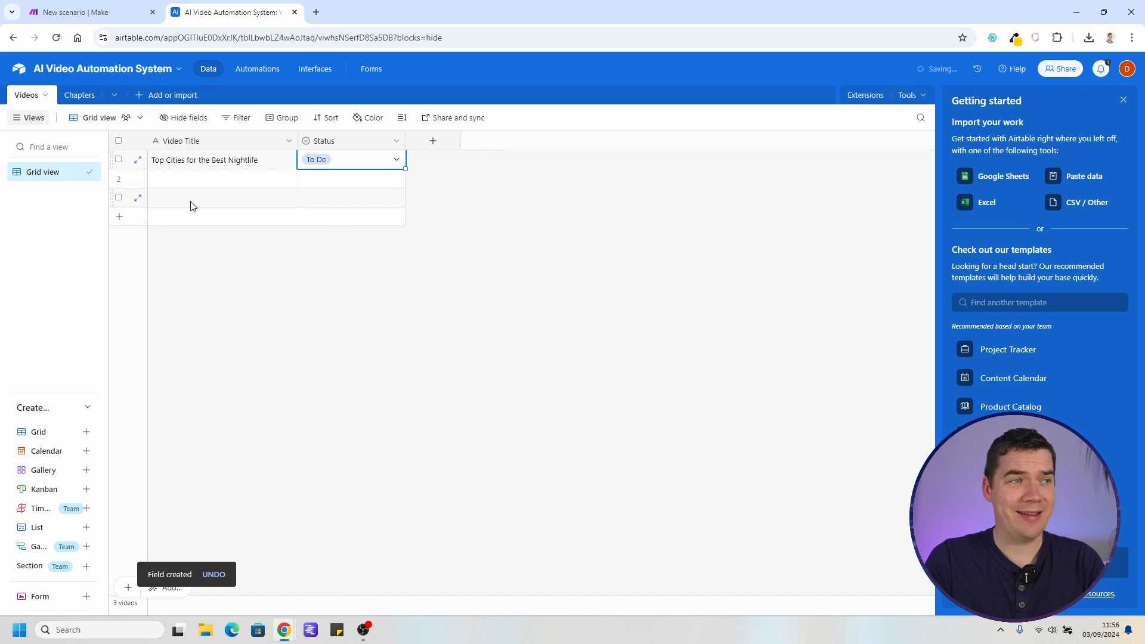
click(344, 163)
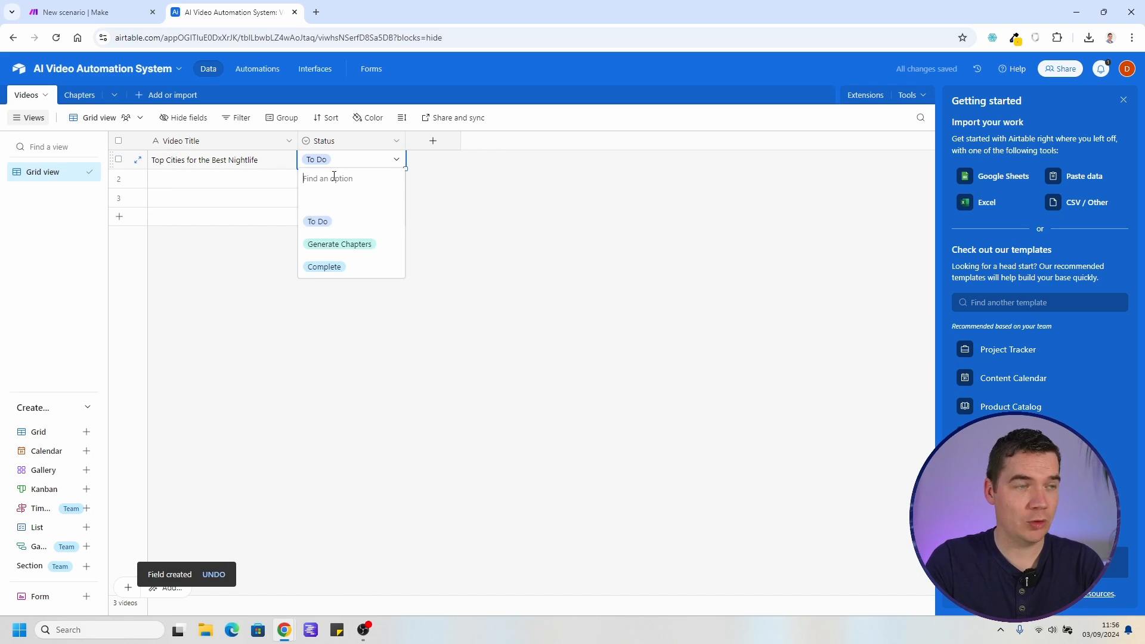
click(350, 246)
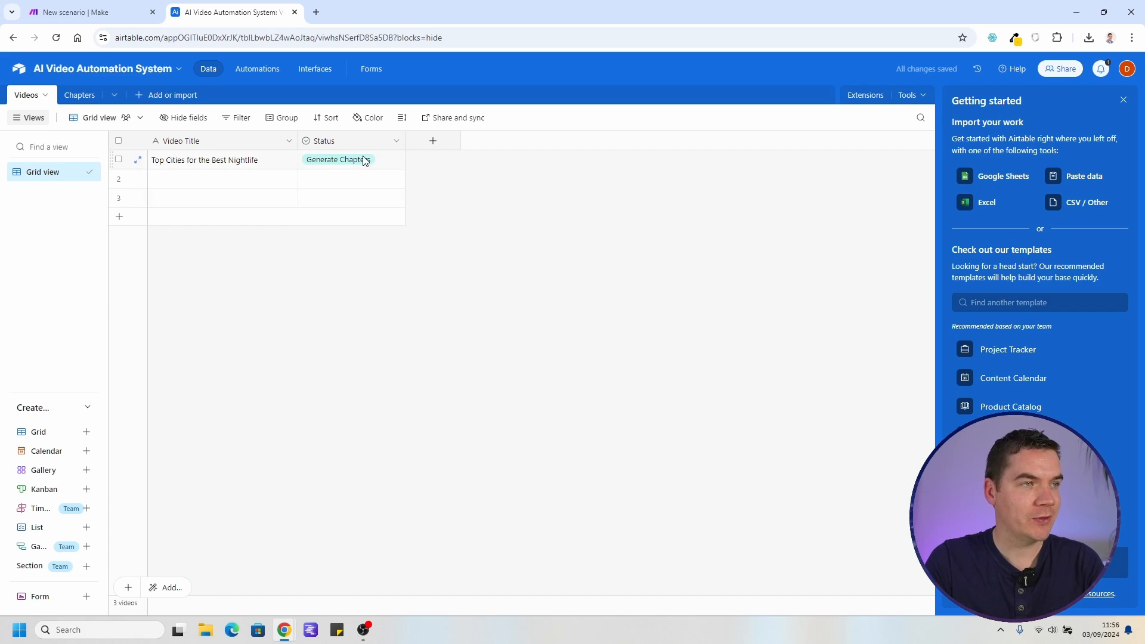
Add an "Image Prompt" field to the Chapters table and make it a long text field
click(74, 97)
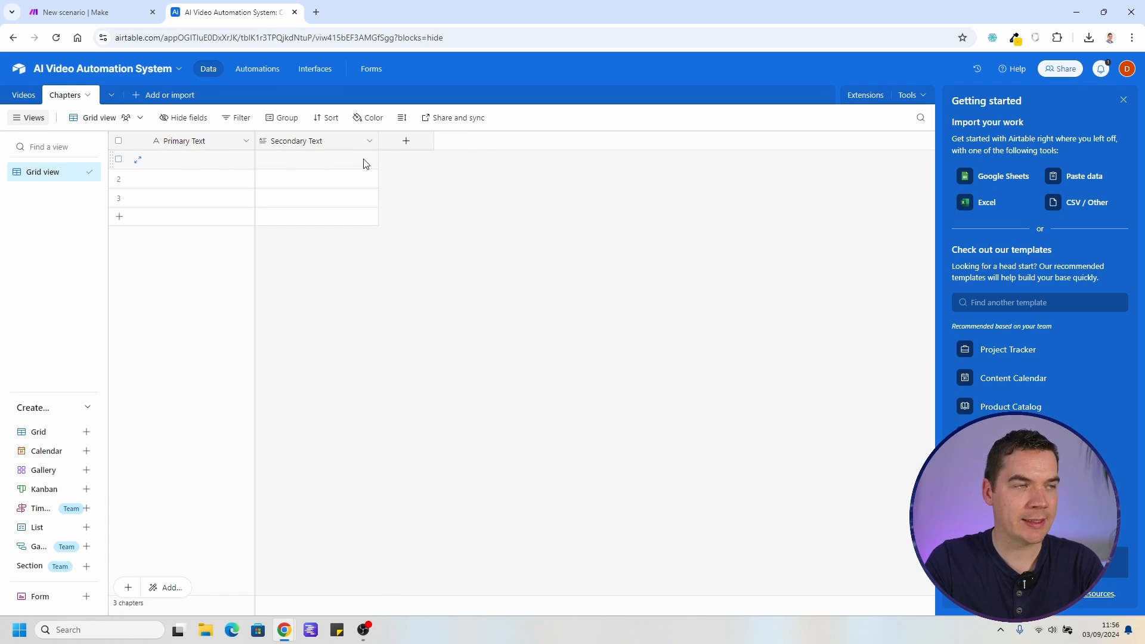
click(404, 143)
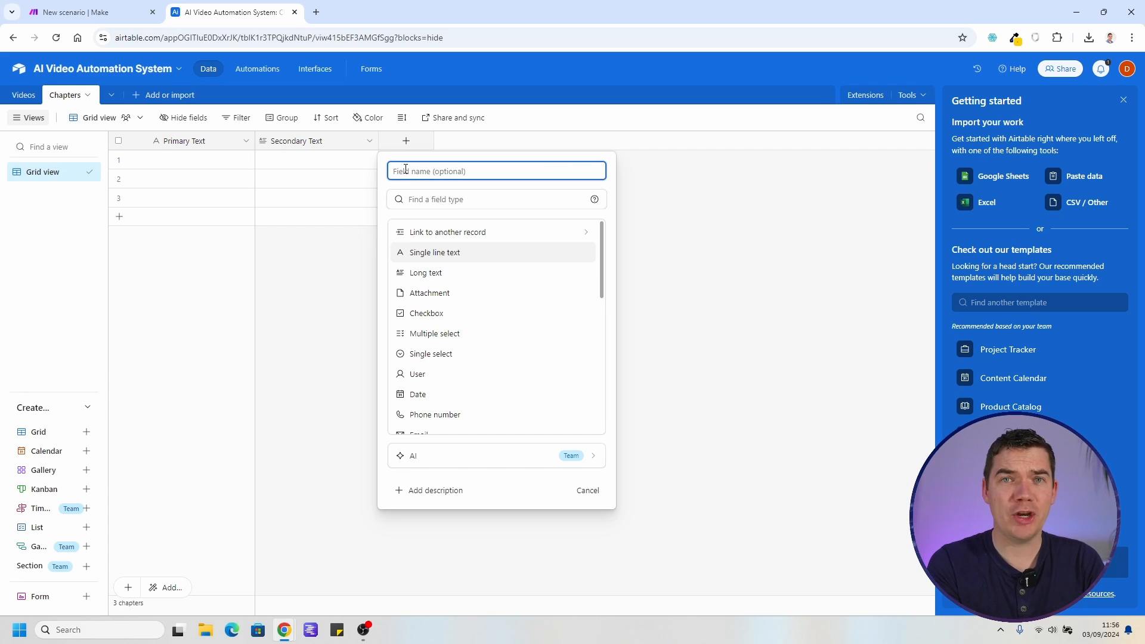
text(Image Prompt)
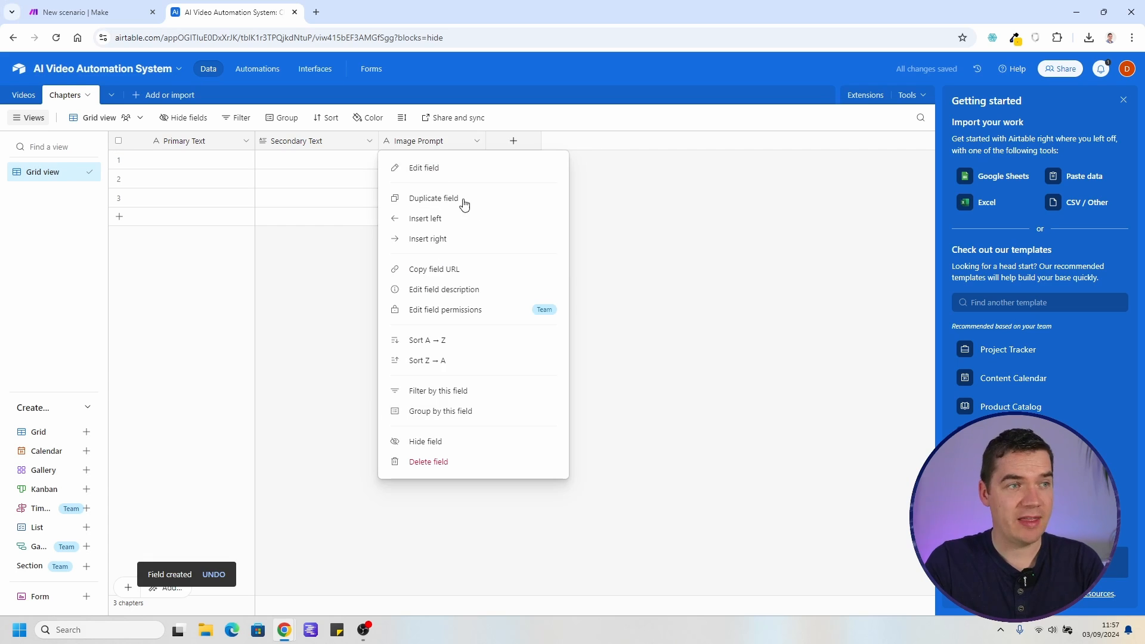
click(424, 168)
click(453, 204)
click(426, 269)
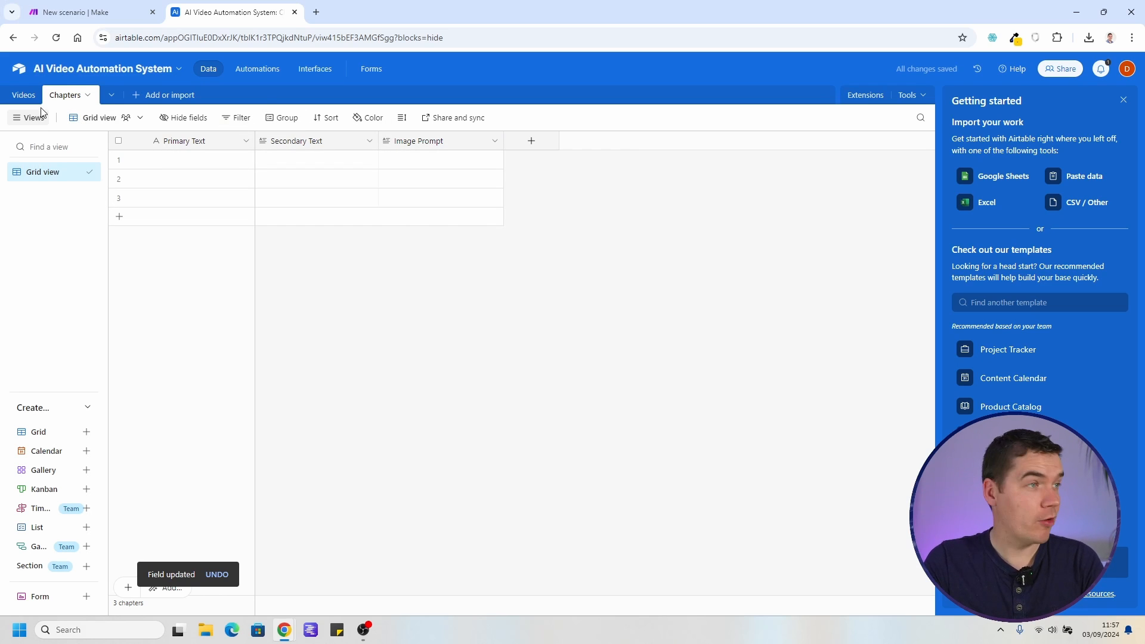
Add a single line text field named "Audio Prompt" to the Videos table
click(23, 95)
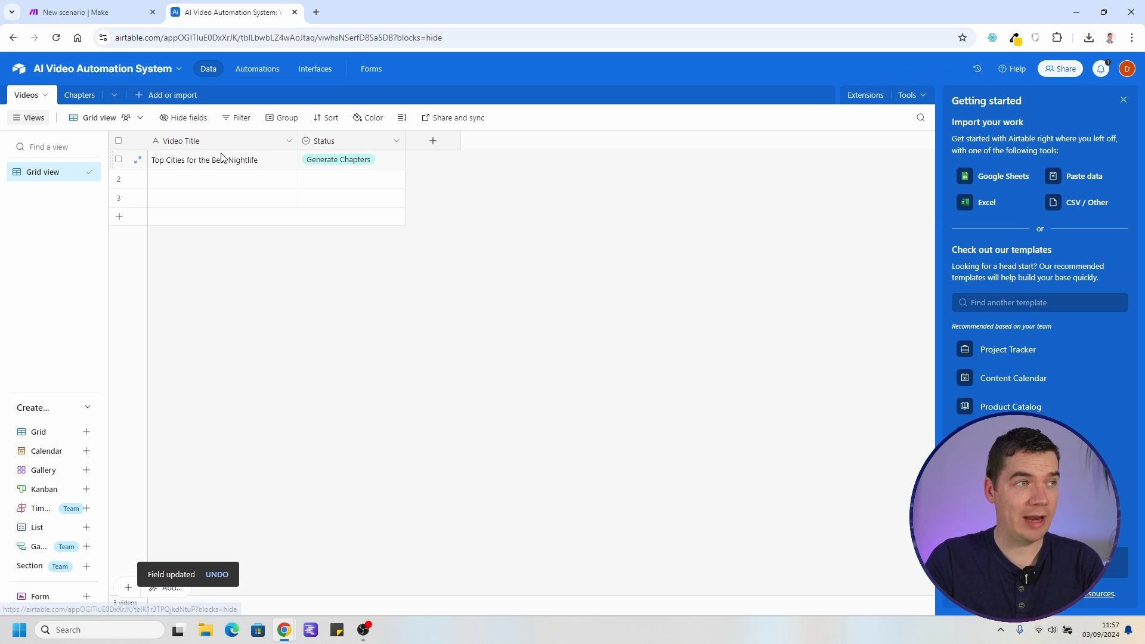
click(433, 141)
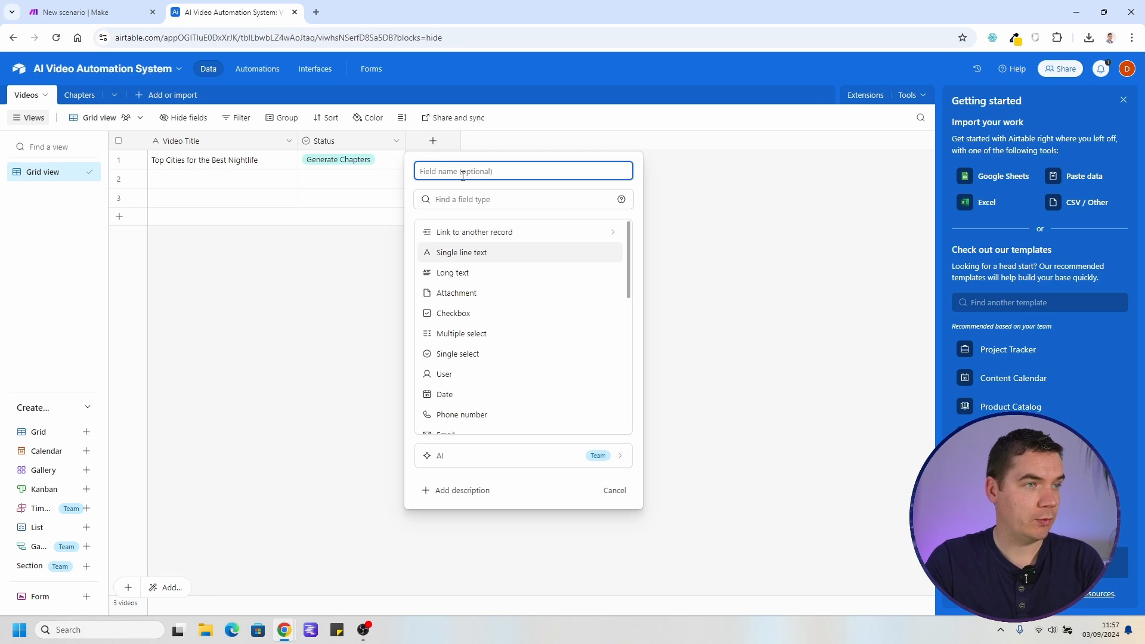
text(Audio Prompt)
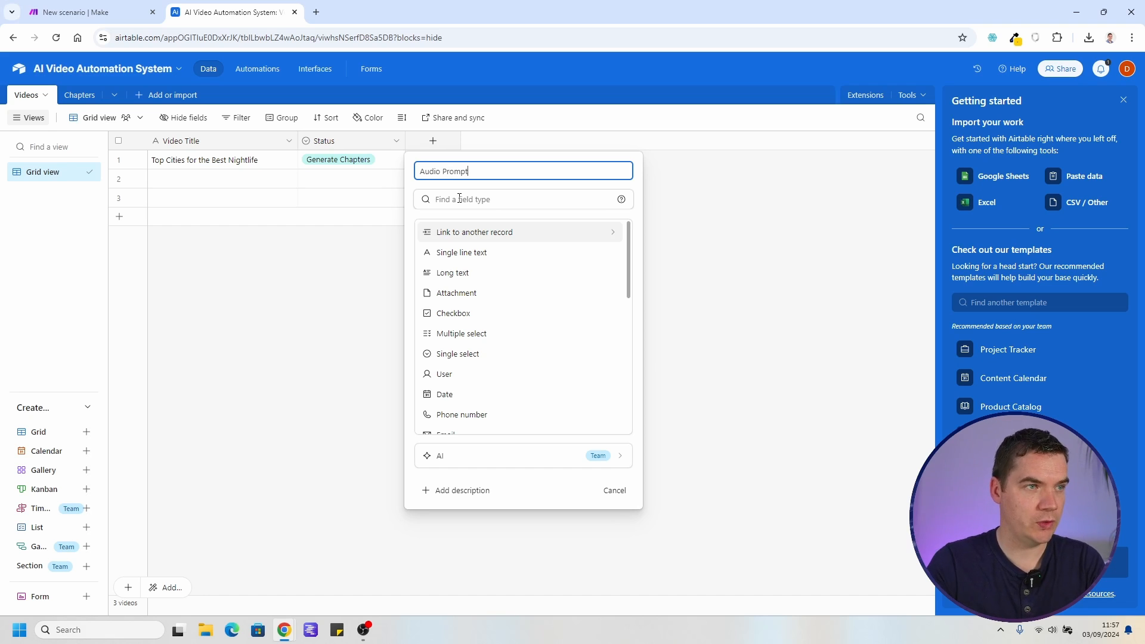
click(462, 253)
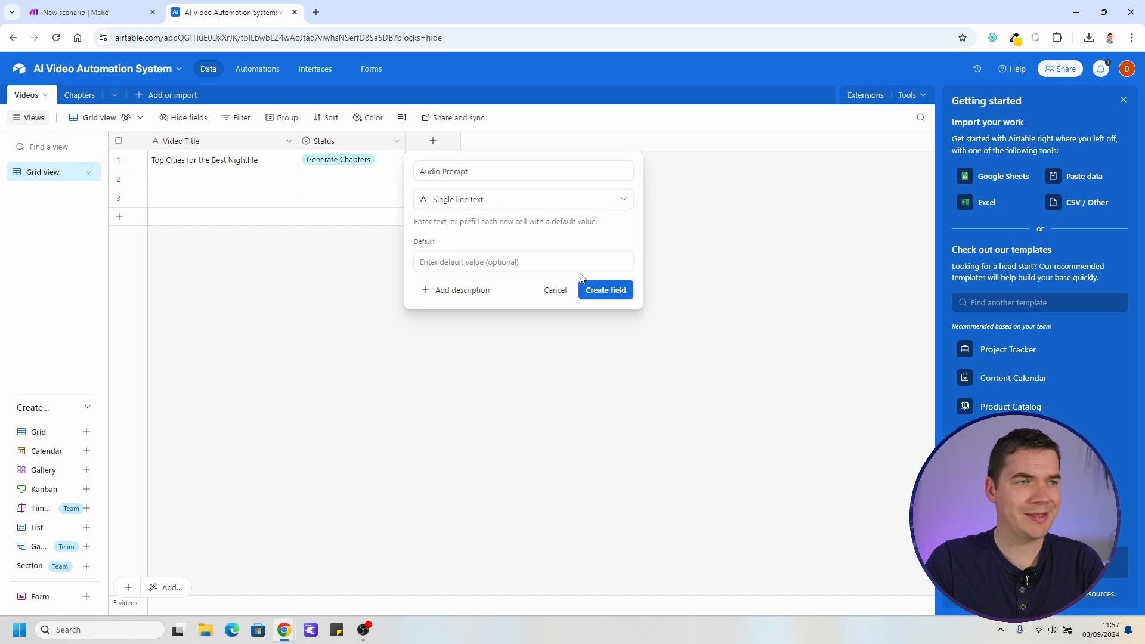
click(605, 291)
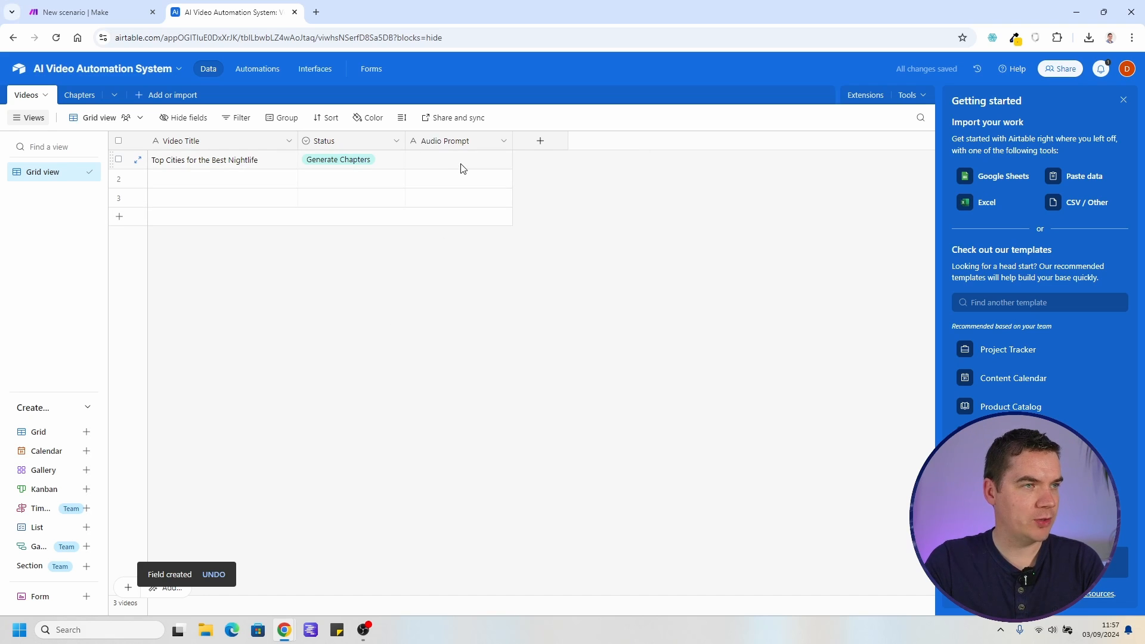
click(107, 104)
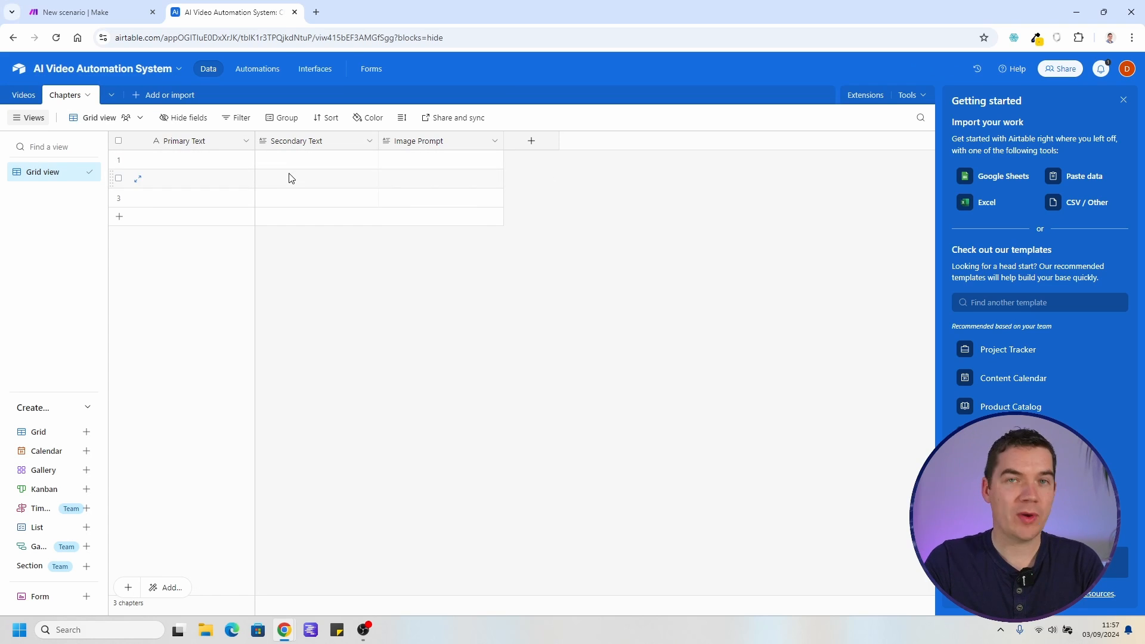
click(24, 95)
Switch to the Make scenario and choose Airtable as the app for its first module
click(90, 13)
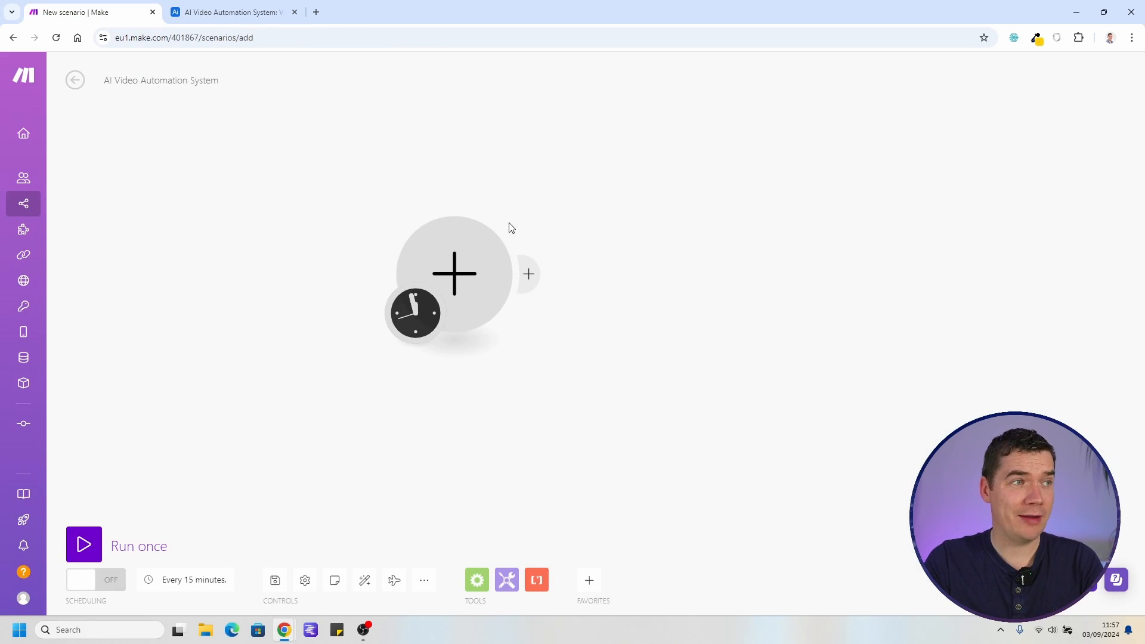
click(454, 272)
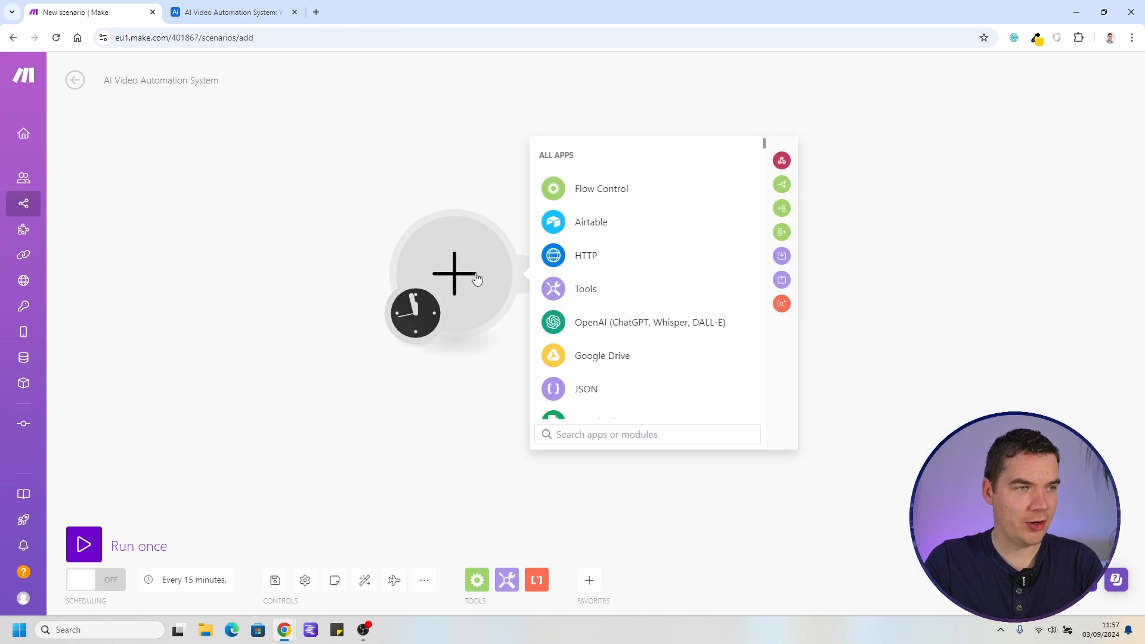
click(569, 232)
Switch to the Airtable base and delete the two empty records from the Videos table
click(250, 12)
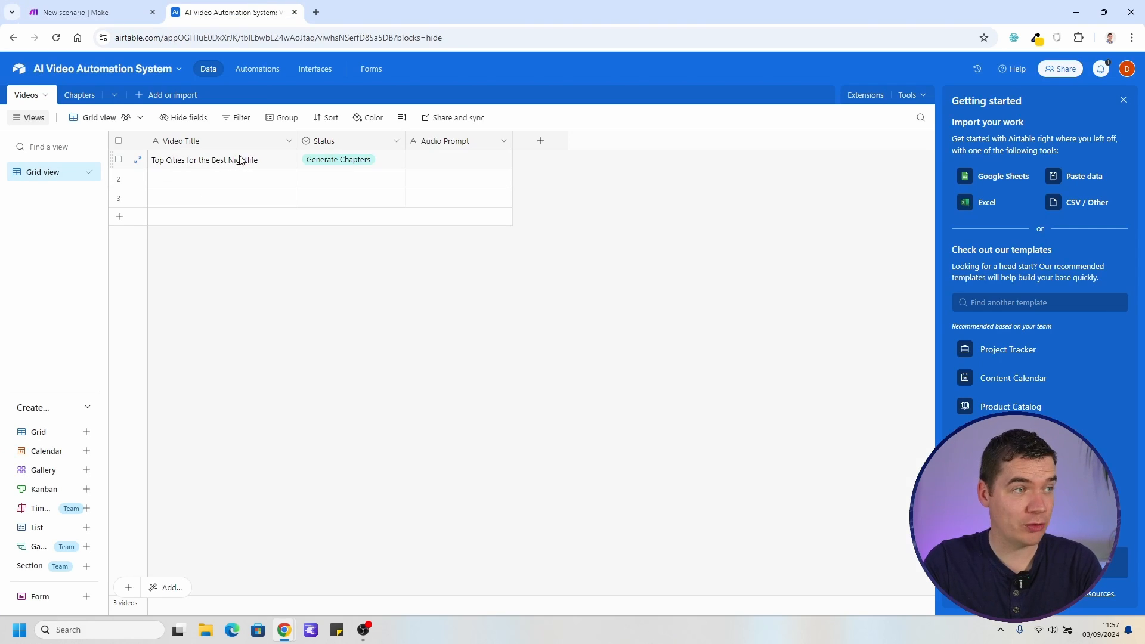
click(118, 177)
click(119, 197)
right_click(211, 201)
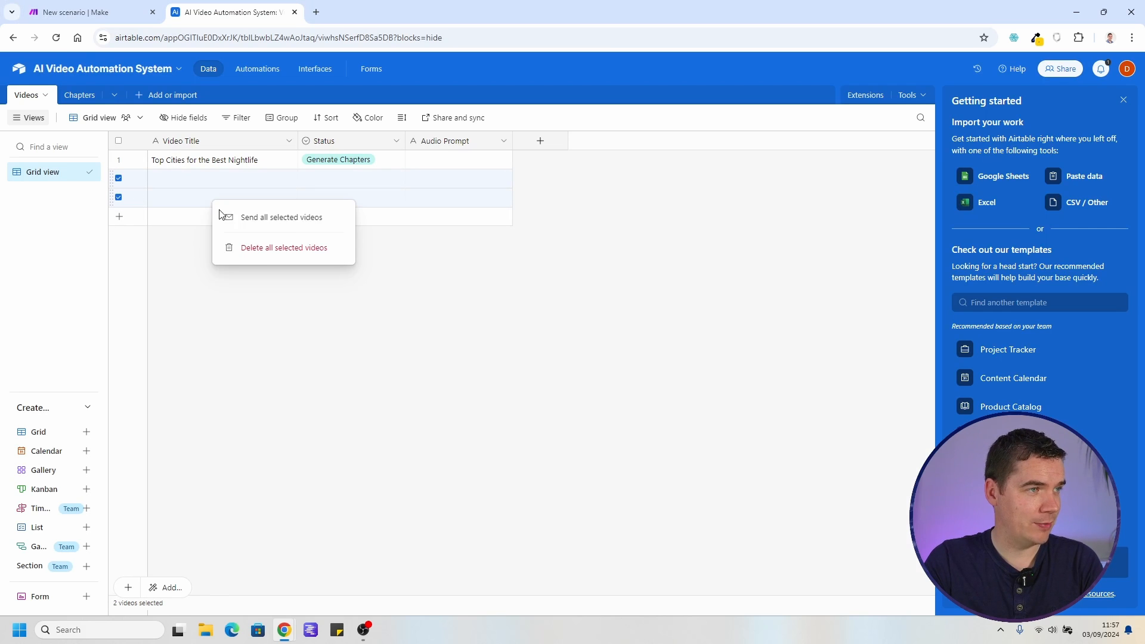
click(264, 250)
Delete all the blank records from the Chapters table
click(80, 95)
click(119, 141)
right_click(221, 186)
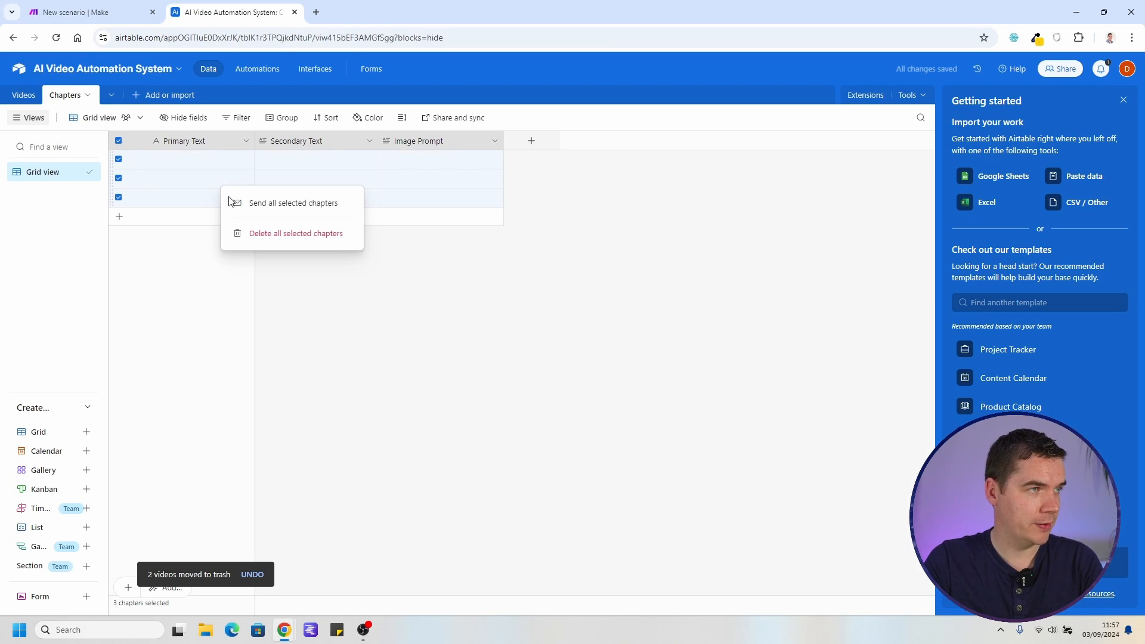
click(261, 233)
Return to the Make scenario and add an Airtable Search Records module on the AI Video Automation System base's Videos table
click(90, 12)
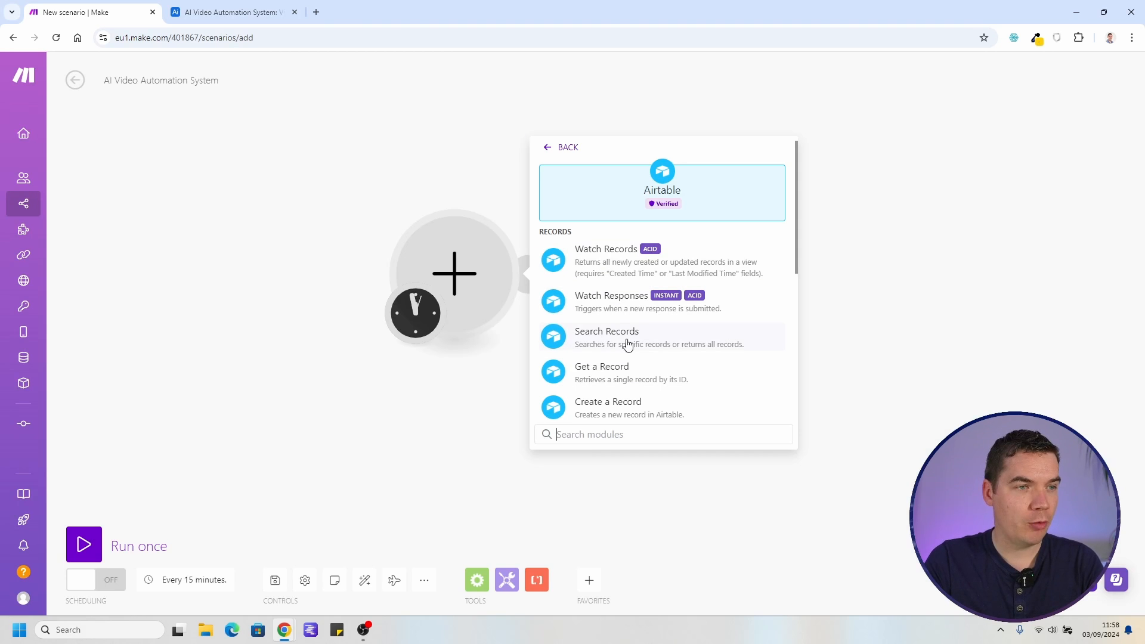
click(609, 349)
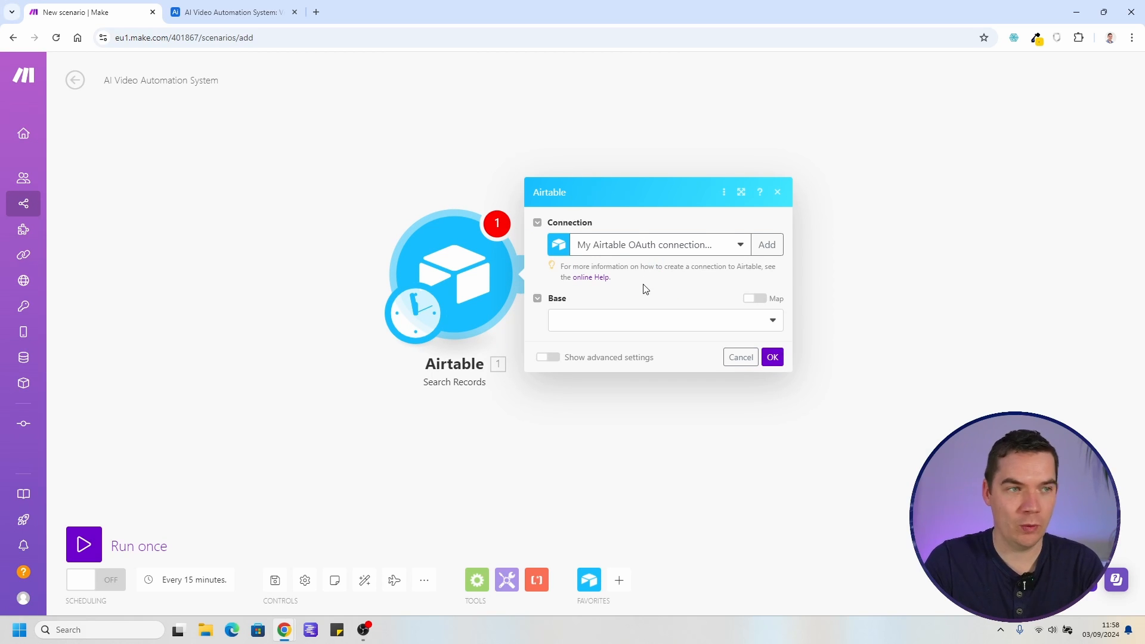
click(609, 325)
click(614, 465)
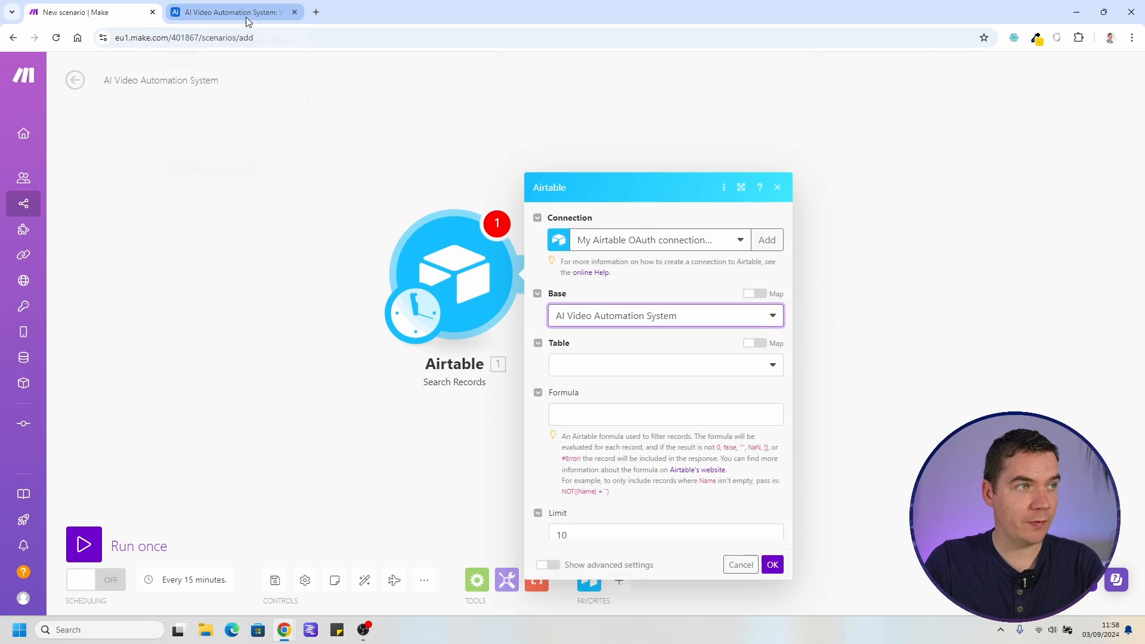
click(179, 13)
click(90, 12)
click(573, 253)
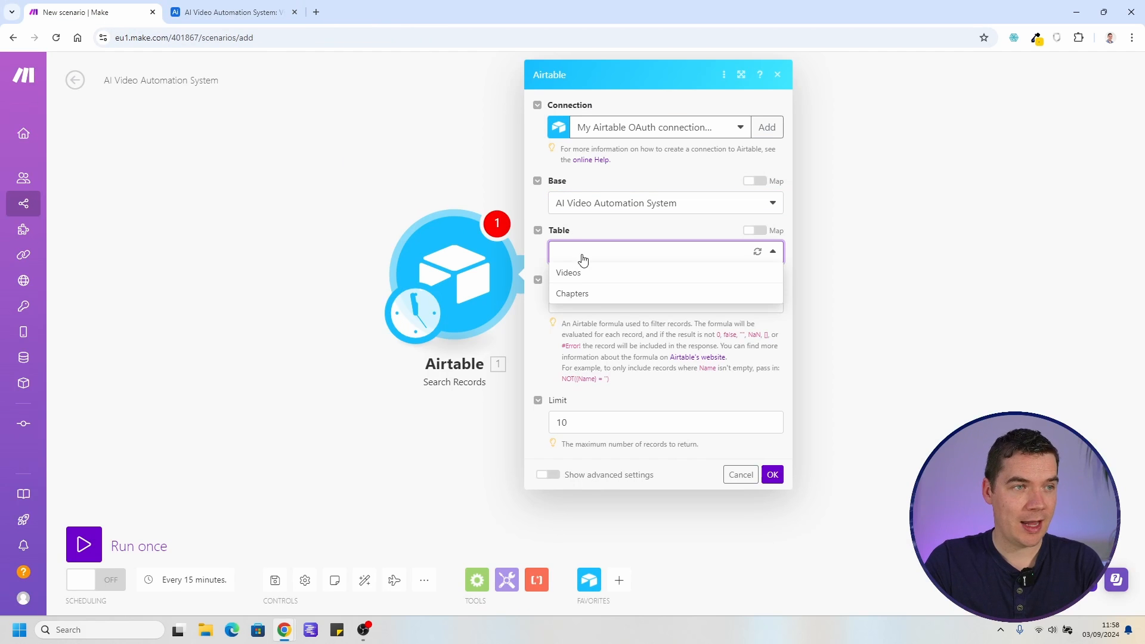
click(575, 274)
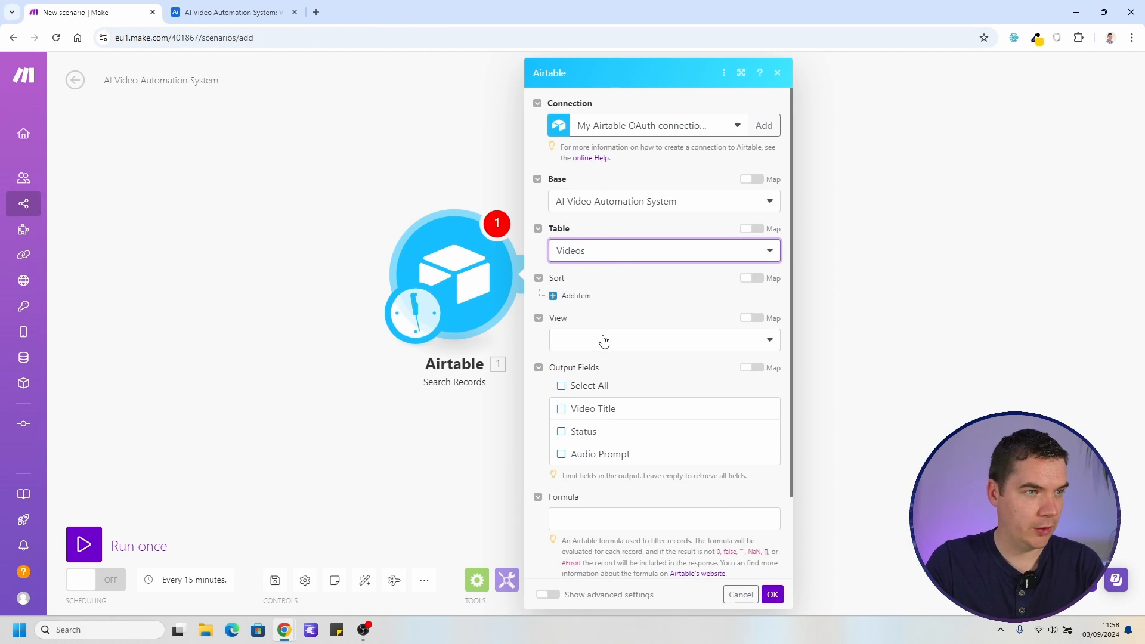
Limit the record search to 1 result and save the Airtable module's settings
scroll(591, 299, down, 2)
scroll(662, 295, down, 1)
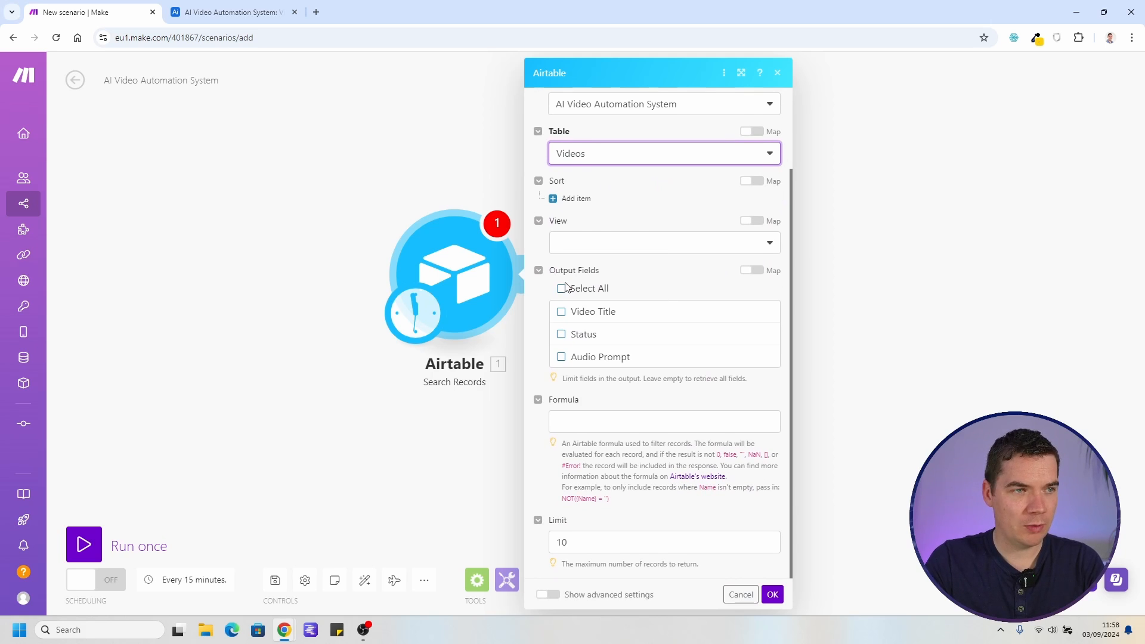
drag(653, 381, 738, 380)
click(726, 392)
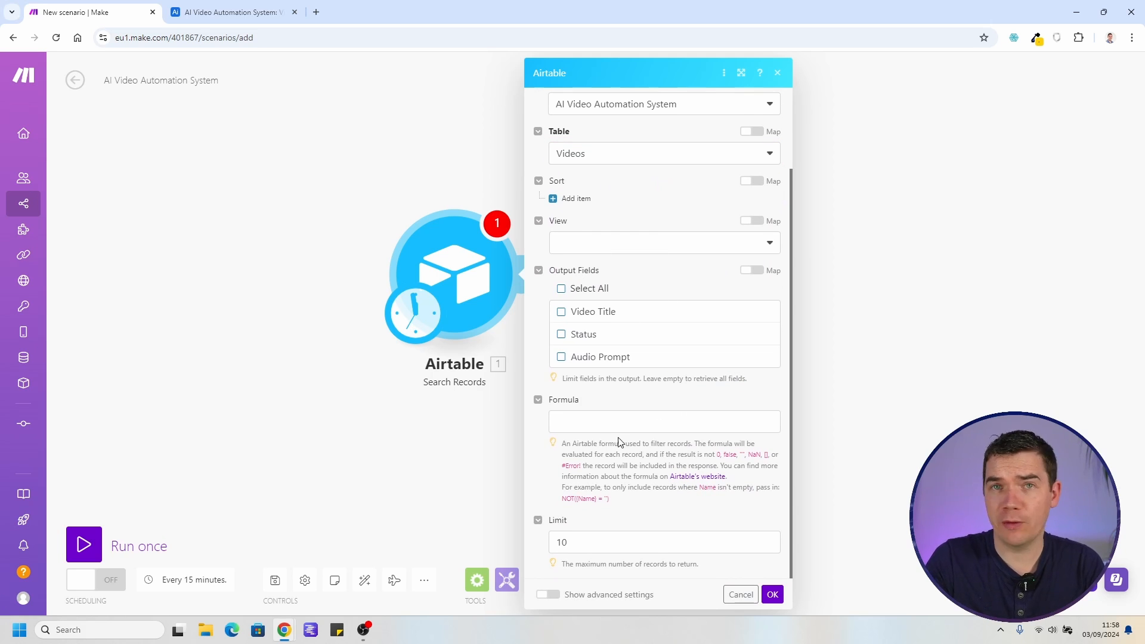
click(573, 549)
key(BackSpace)
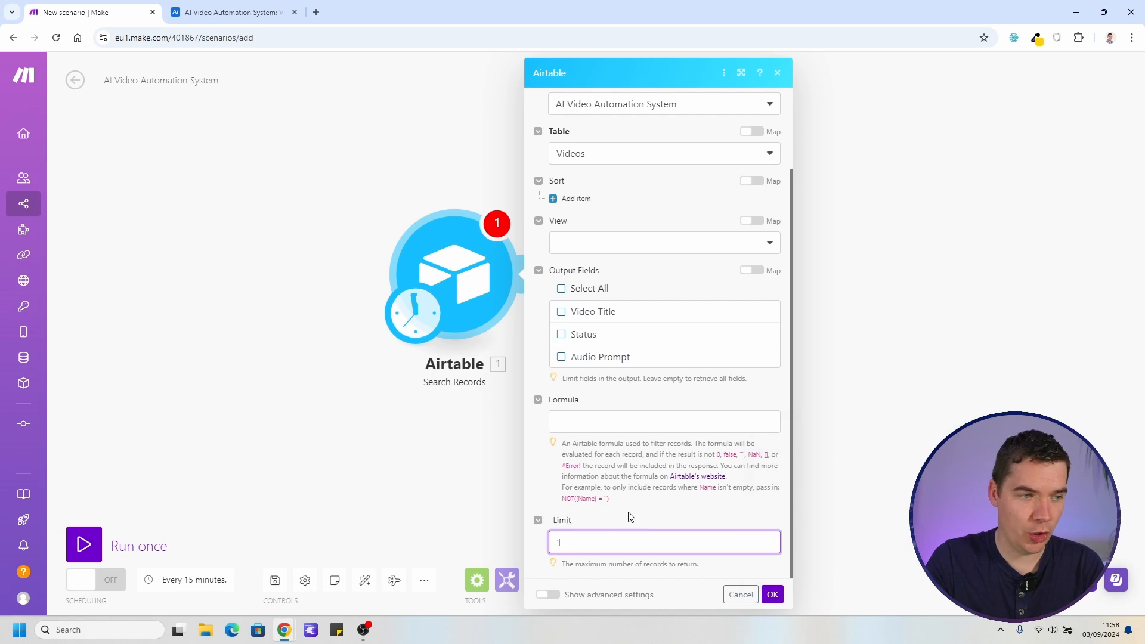
click(772, 594)
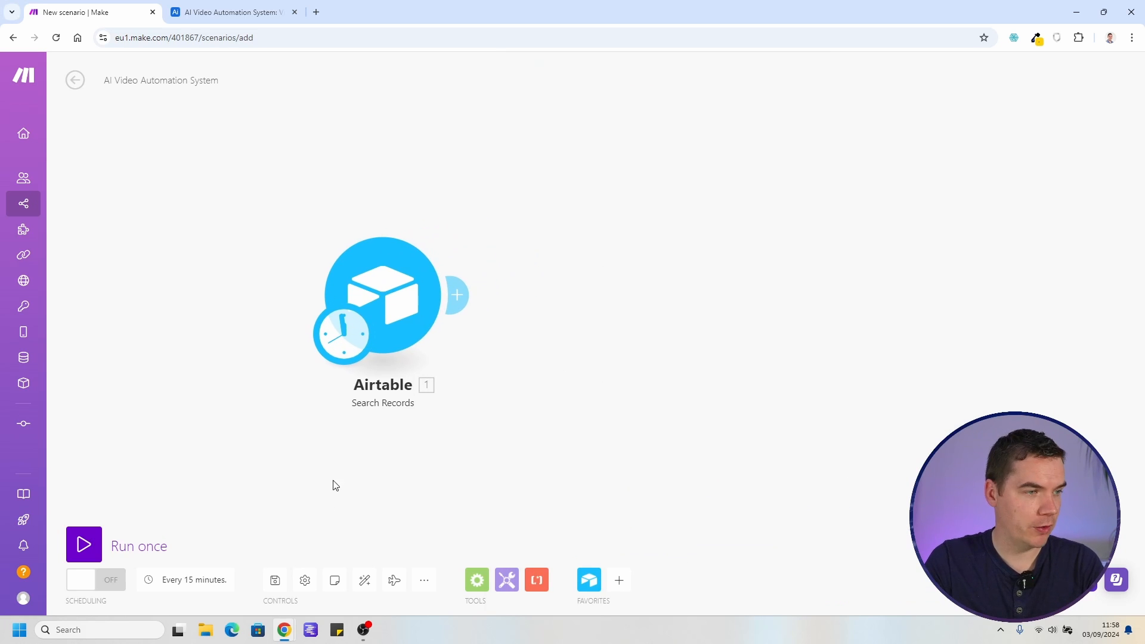
Save the scenario, run it once and check the Airtable module's output
click(275, 579)
click(84, 544)
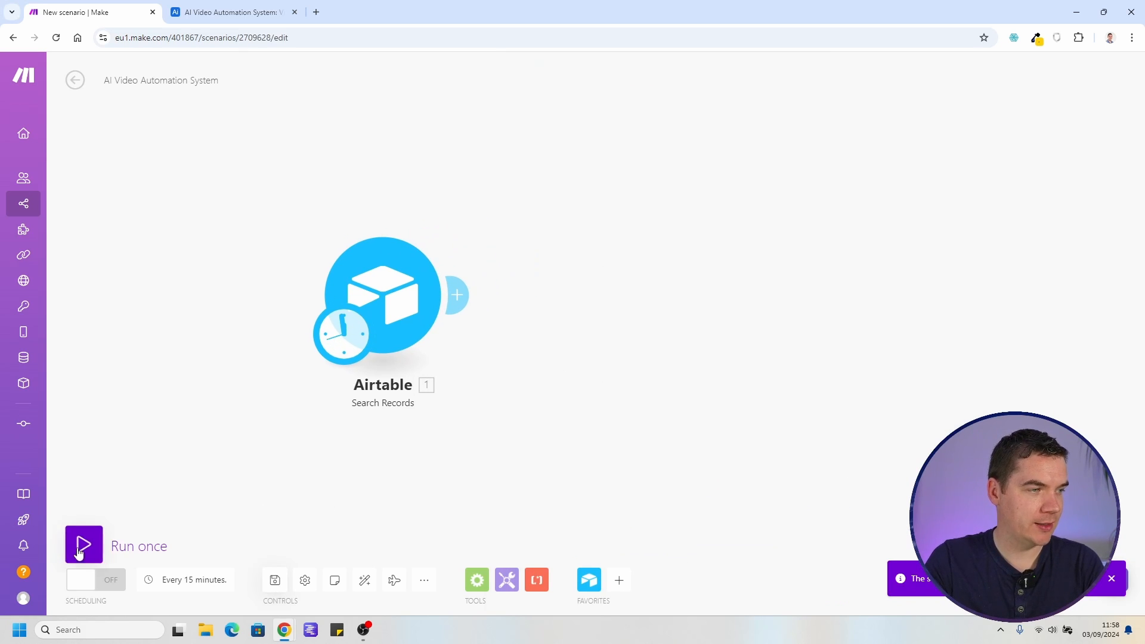
drag(566, 250, 682, 249)
click(704, 255)
drag(558, 261, 636, 262)
click(583, 256)
click(587, 262)
click(710, 288)
click(805, 305)
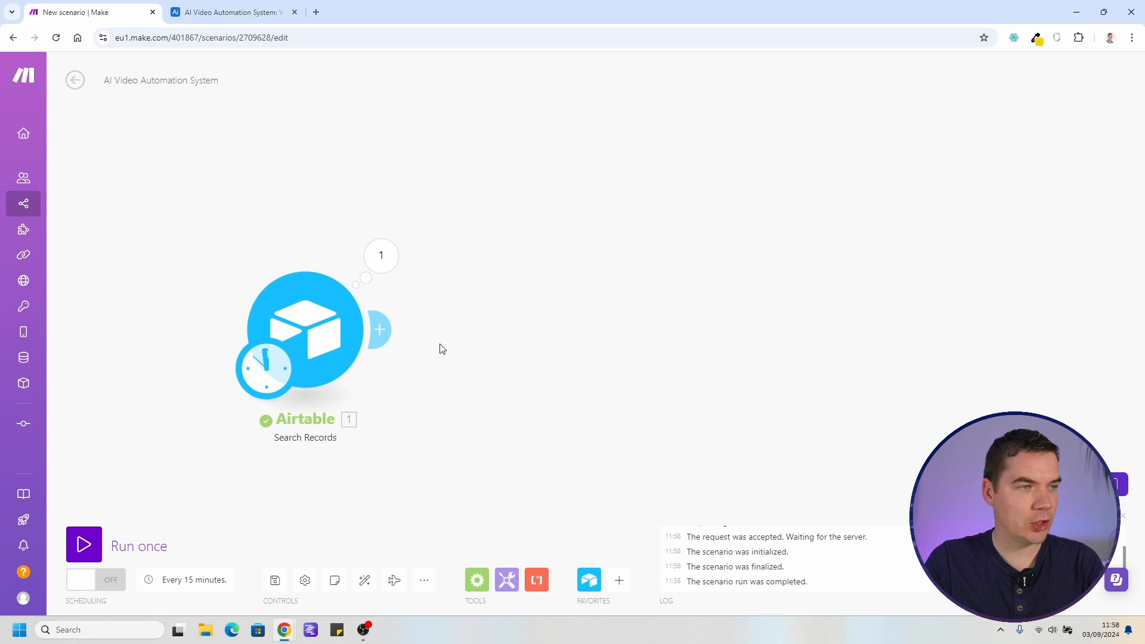
Add an OpenAI Create a Chat Completion module after Airtable, using the gpt-4o model with max tokens set to 0
click(382, 332)
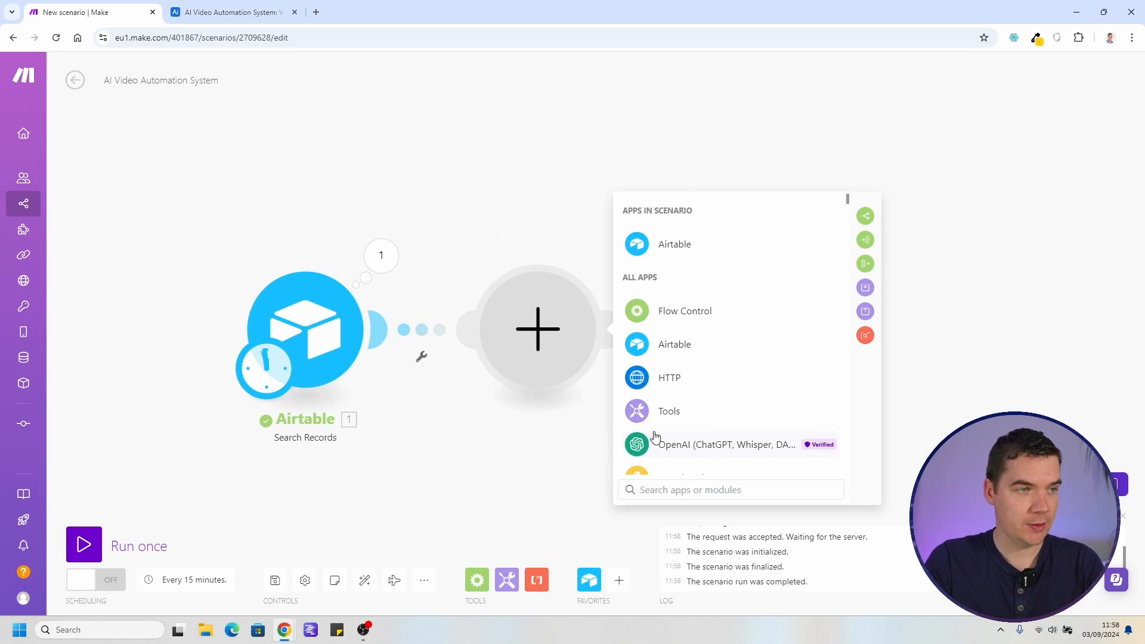
click(668, 453)
drag(732, 395, 698, 382)
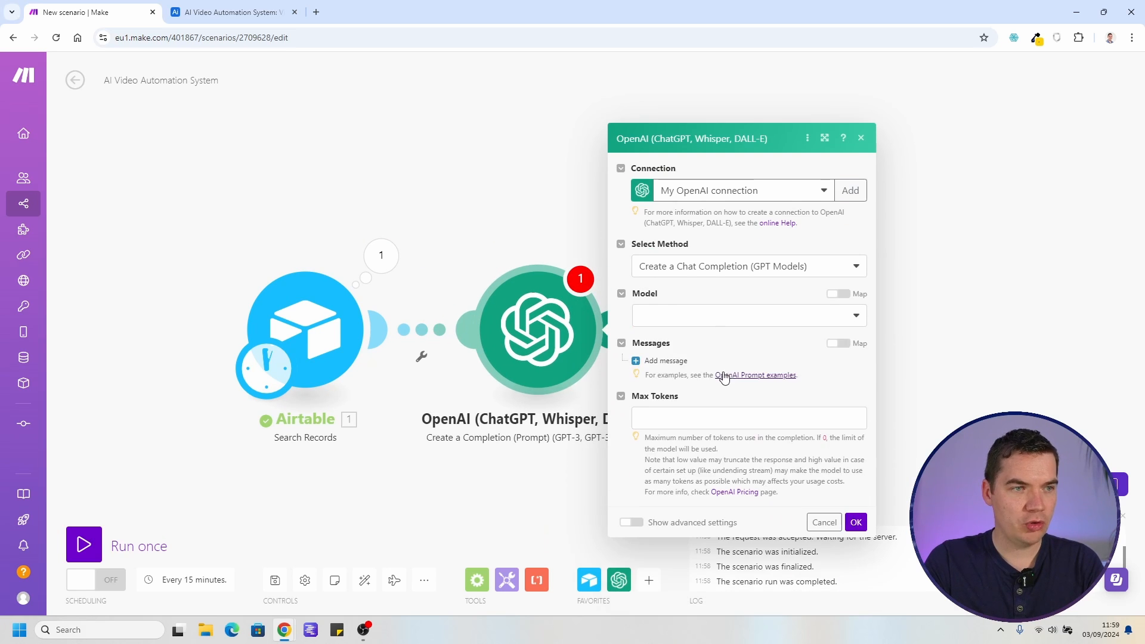
click(688, 322)
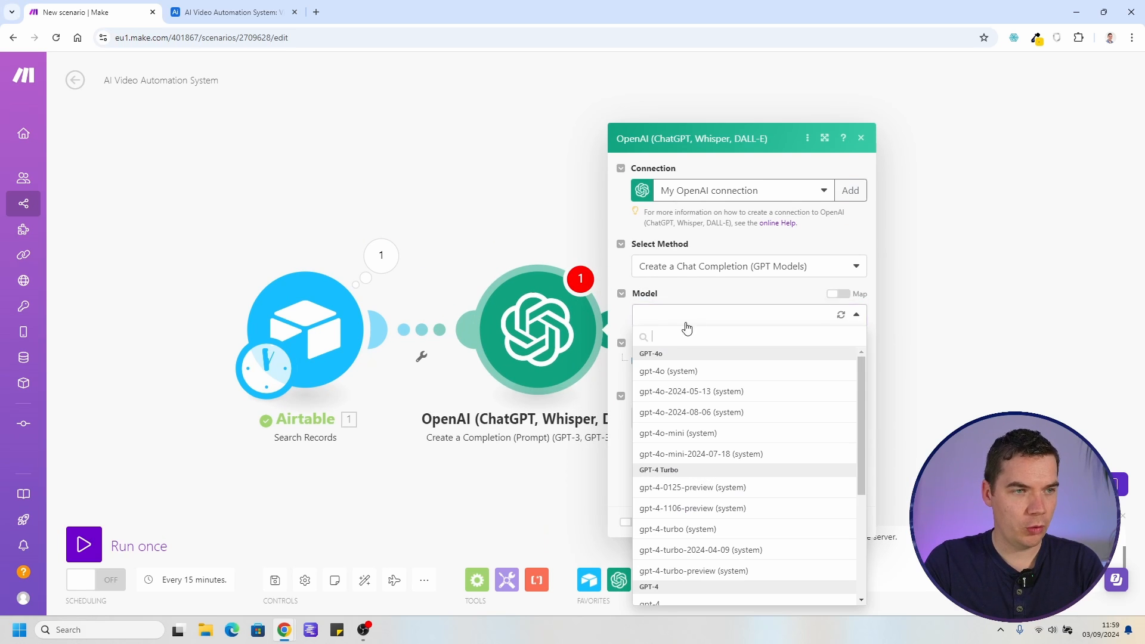
click(688, 377)
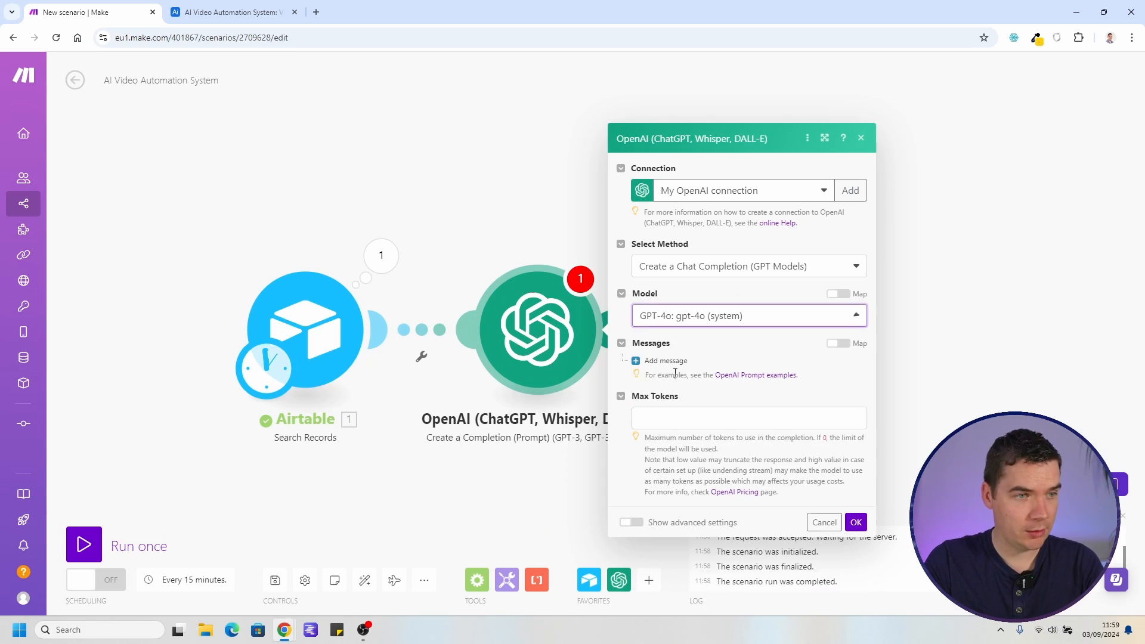
click(658, 417)
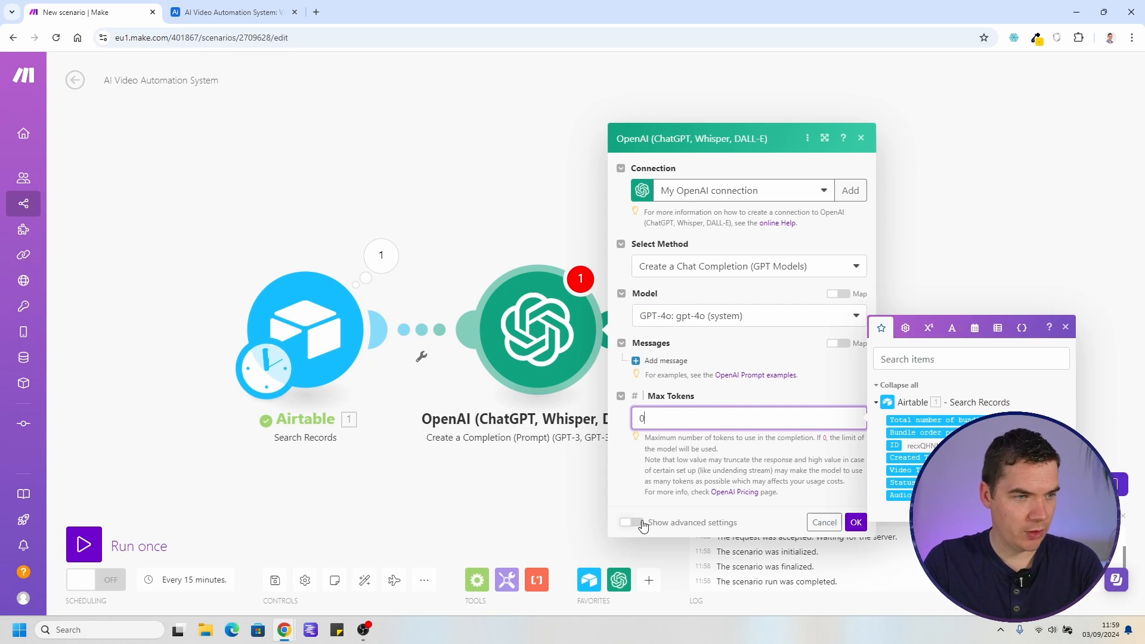
click(654, 479)
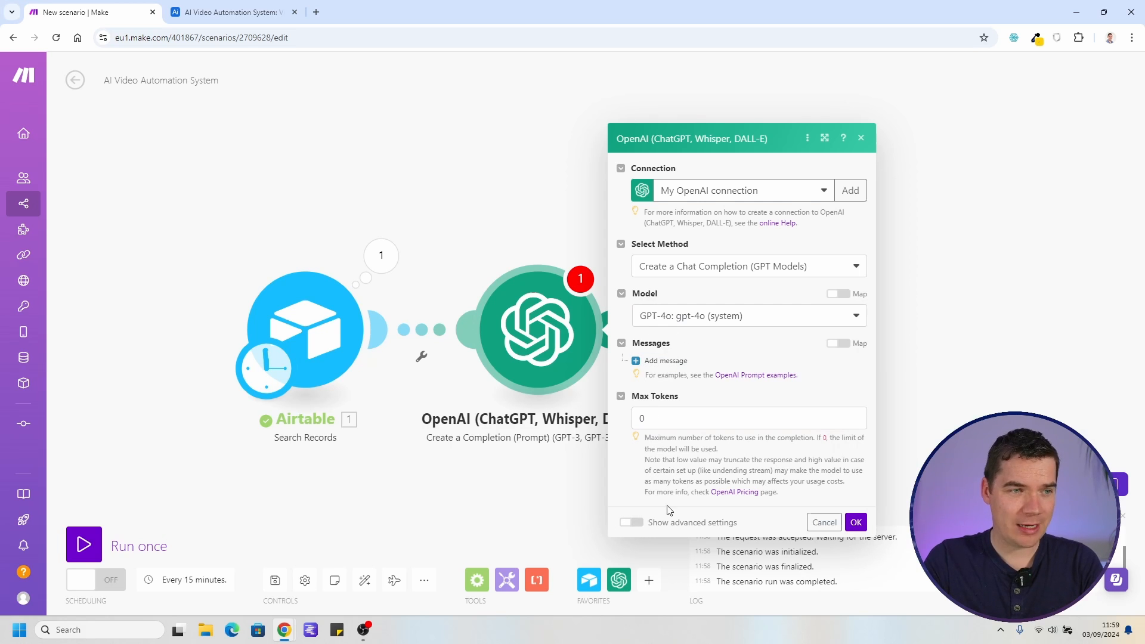
Show the advanced settings, set the response format to JSON Object and enable parsing of the JSON response
click(632, 522)
scroll(671, 416, down, 10)
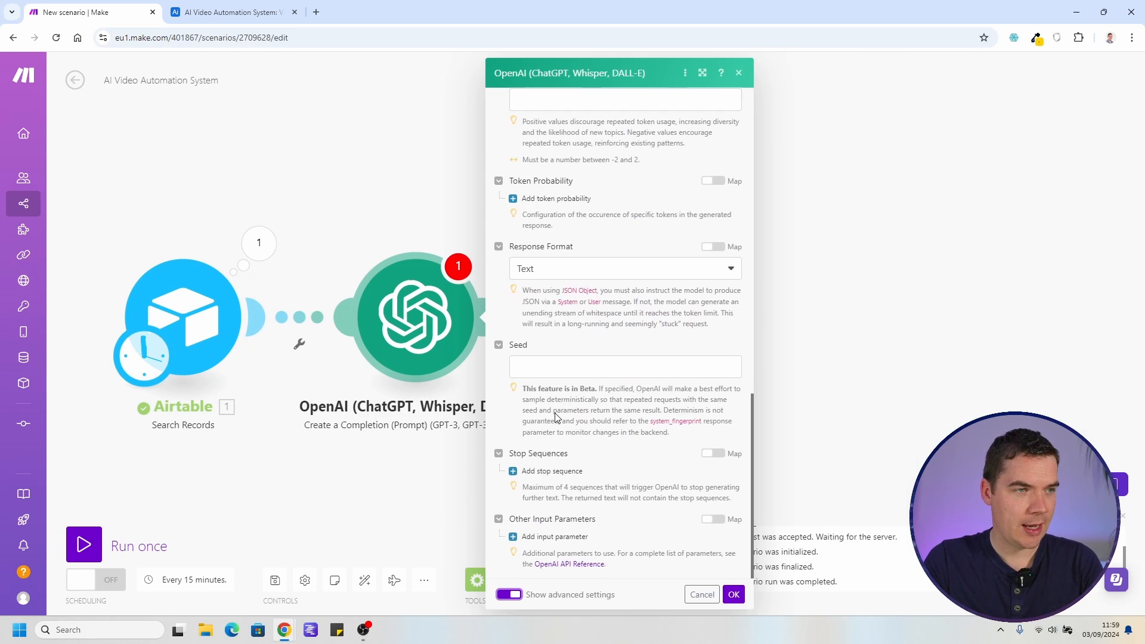
click(555, 267)
click(554, 331)
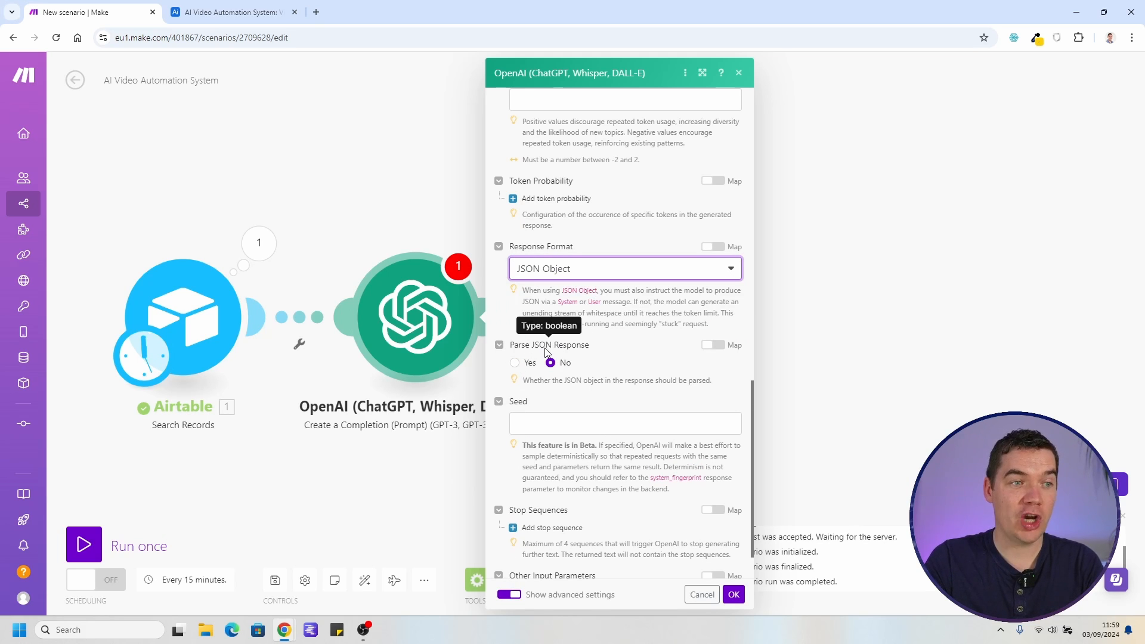
click(516, 362)
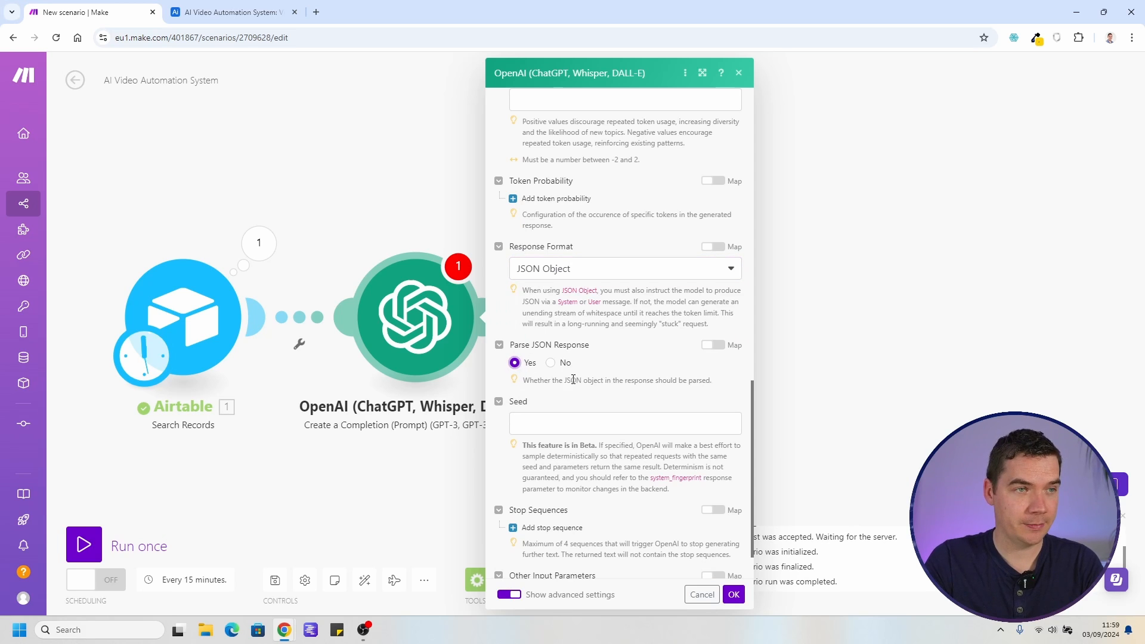
Add a System message containing the prepared prompt for scripting six 5-second reel scenes for Tiktok and Instagram
scroll(573, 380, up, 15)
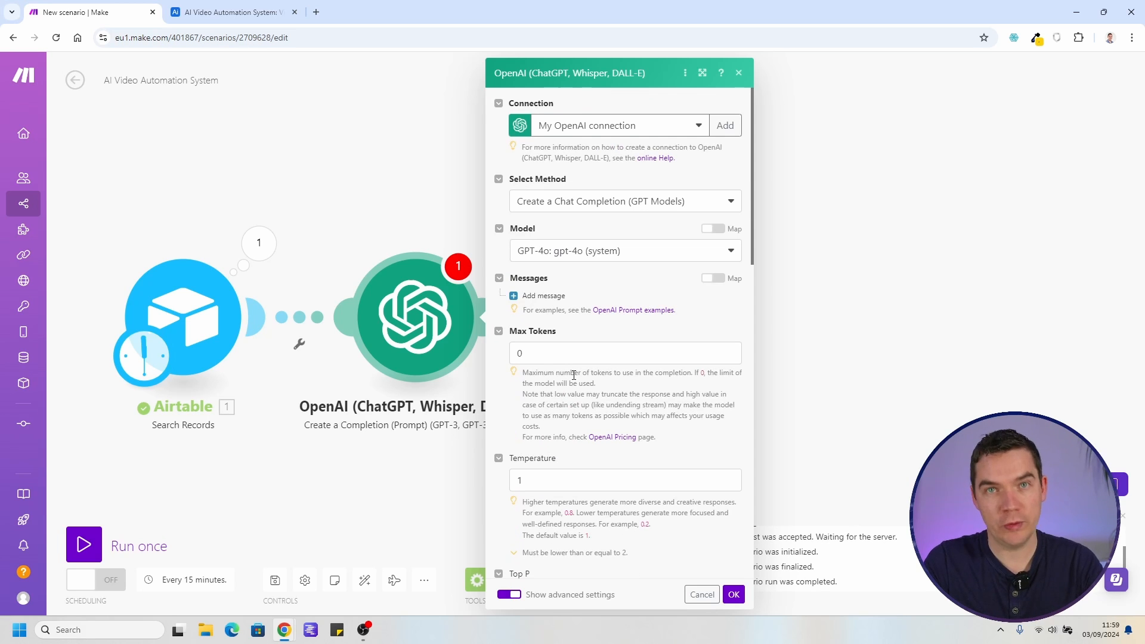
click(535, 297)
click(584, 334)
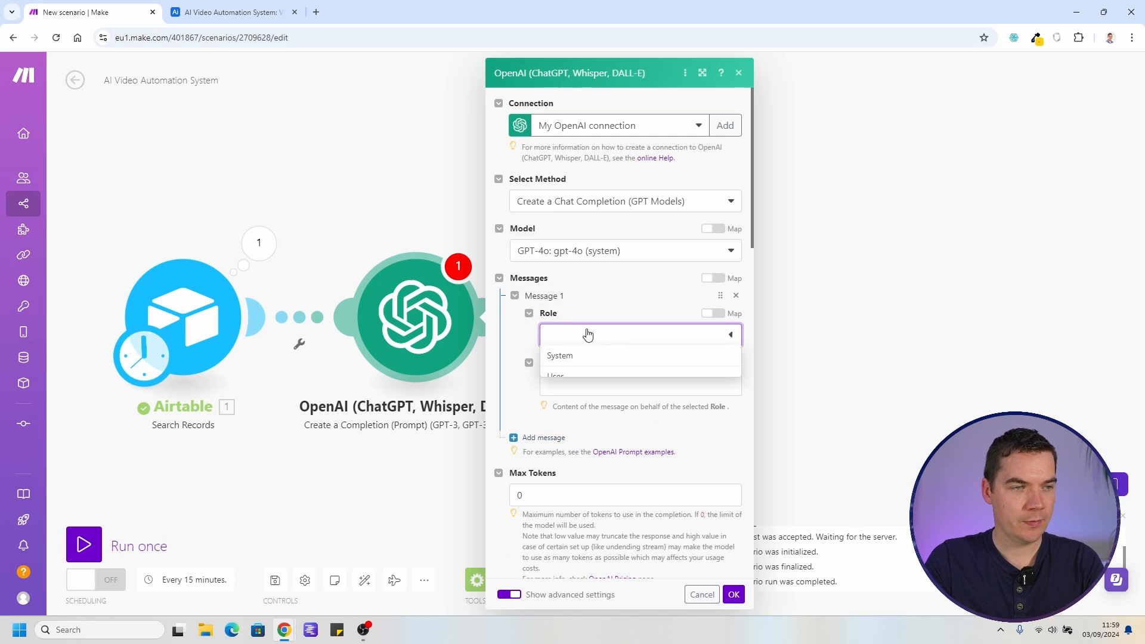
click(602, 356)
click(573, 382)
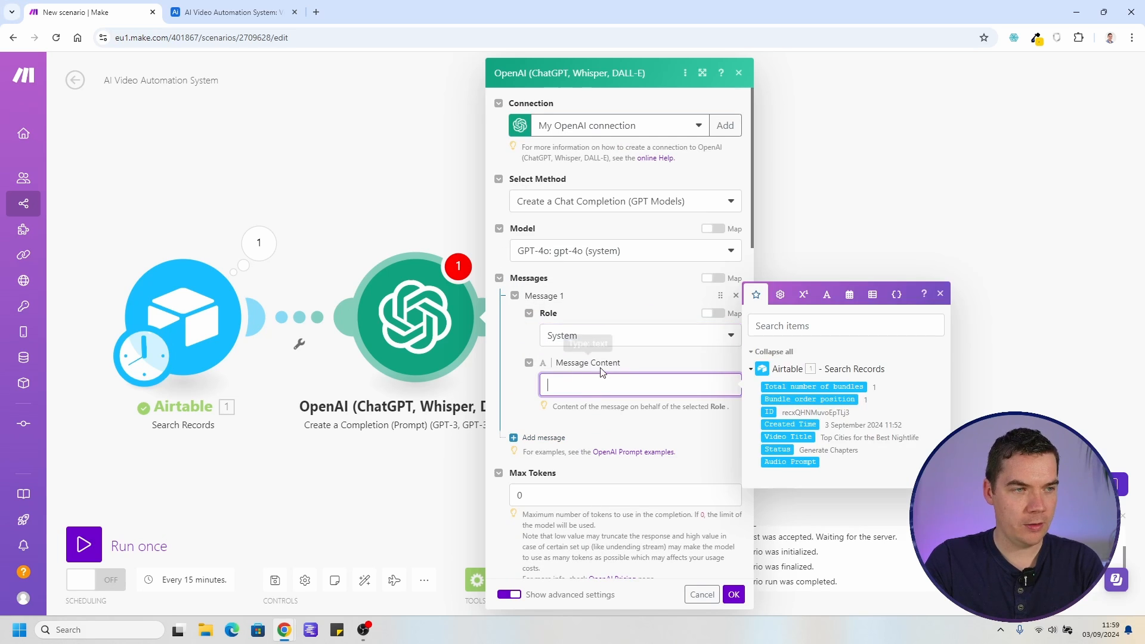
click(632, 353)
click(573, 387)
key(ctrl+v)
scroll(593, 400, up, 1)
scroll(593, 400, up, 3)
drag(551, 327, 622, 370)
click(597, 342)
click(646, 366)
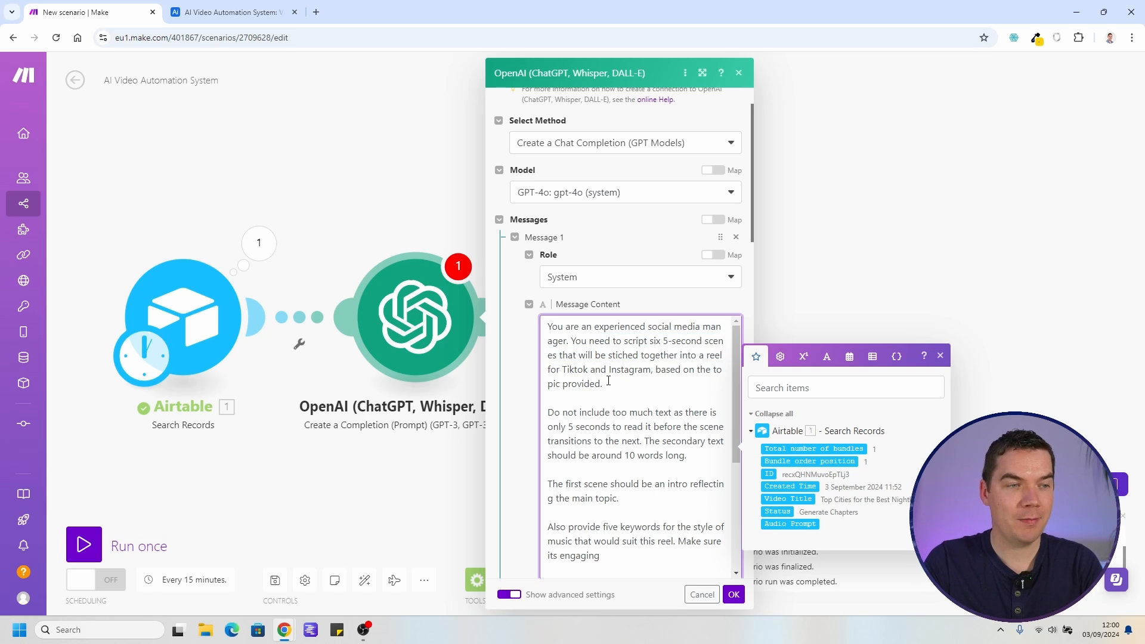
Add a second message with the User role and map the Airtable Video Title as its content
scroll(505, 448, down, 4)
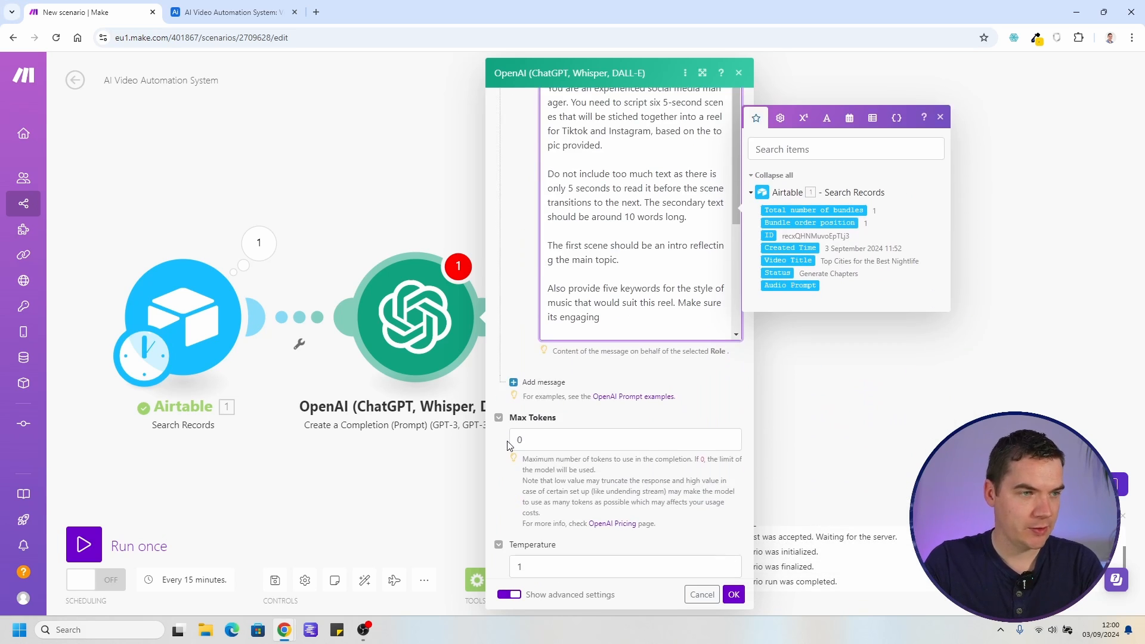
click(542, 382)
click(581, 423)
click(567, 454)
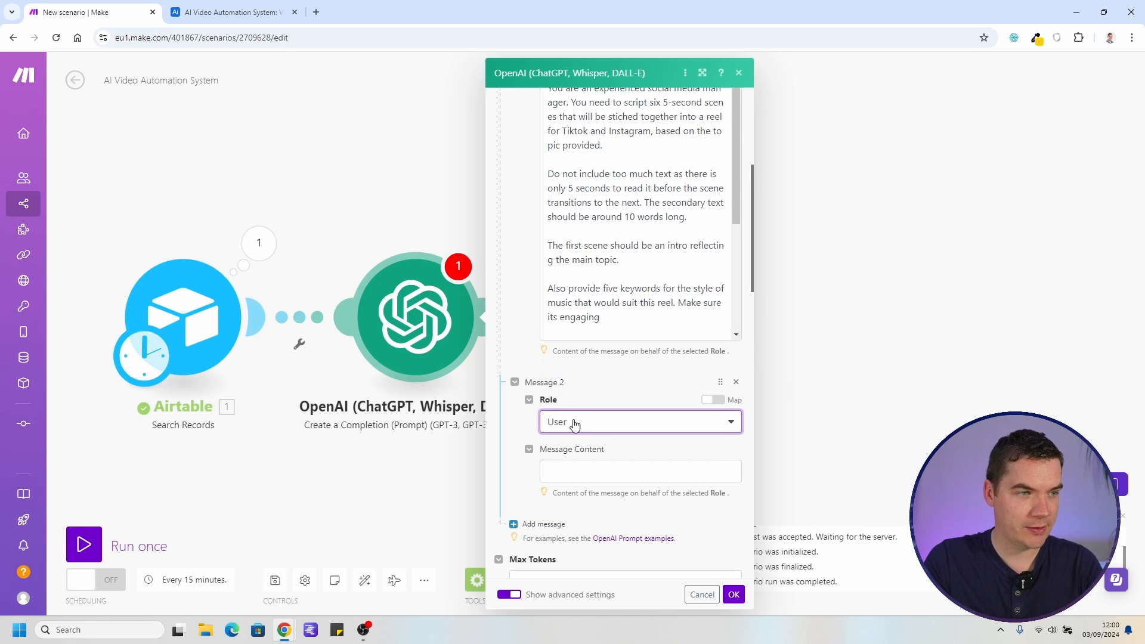
click(577, 474)
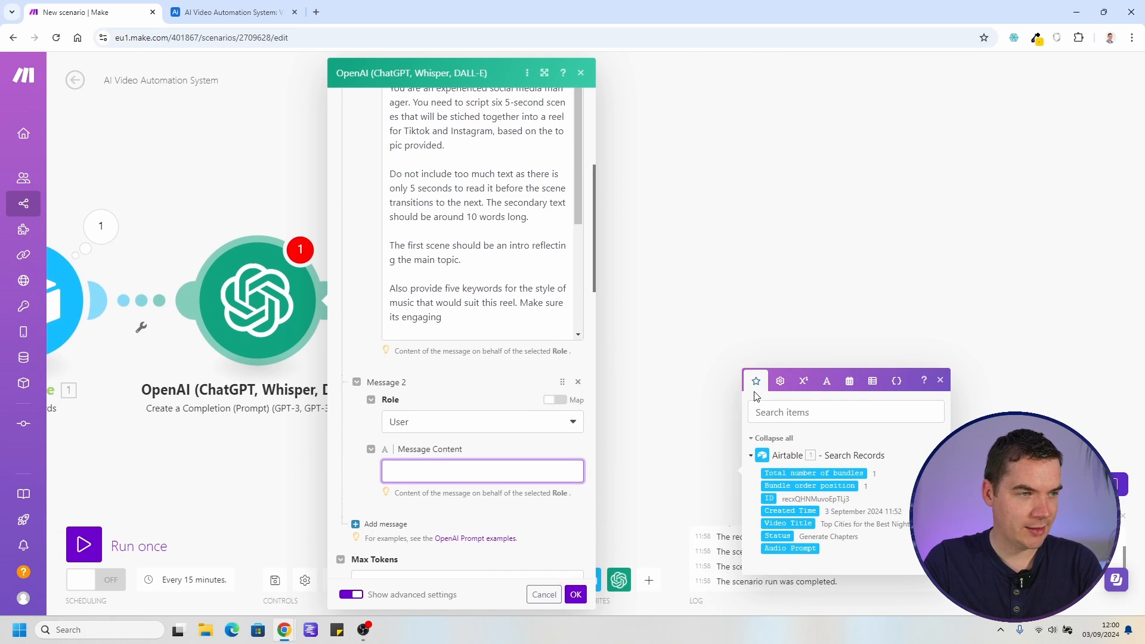
click(707, 399)
click(409, 470)
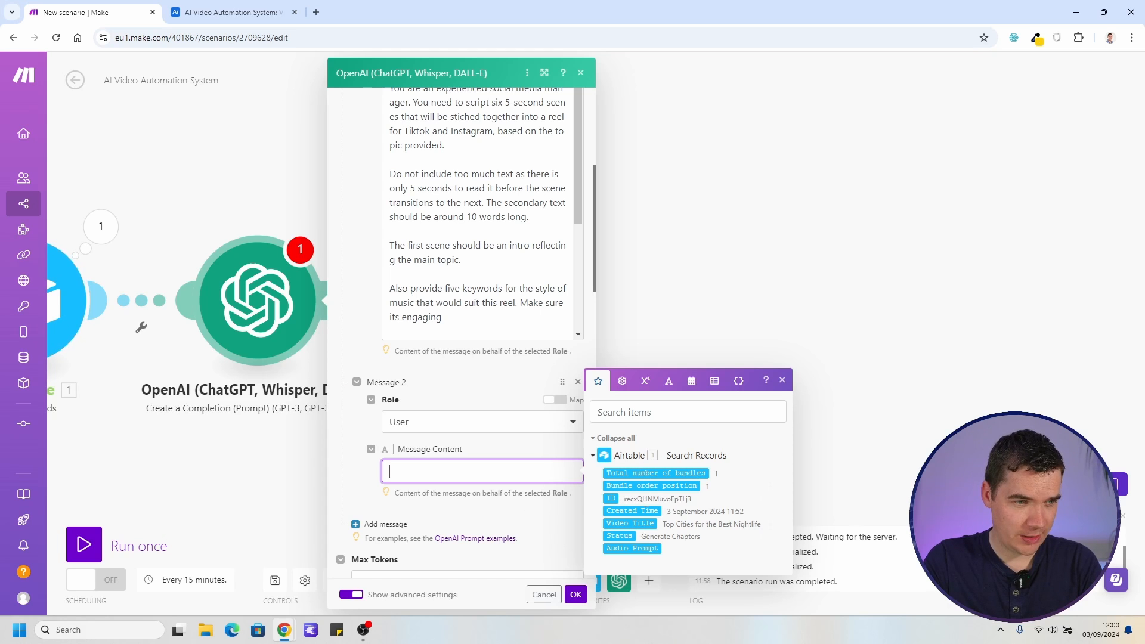
click(618, 525)
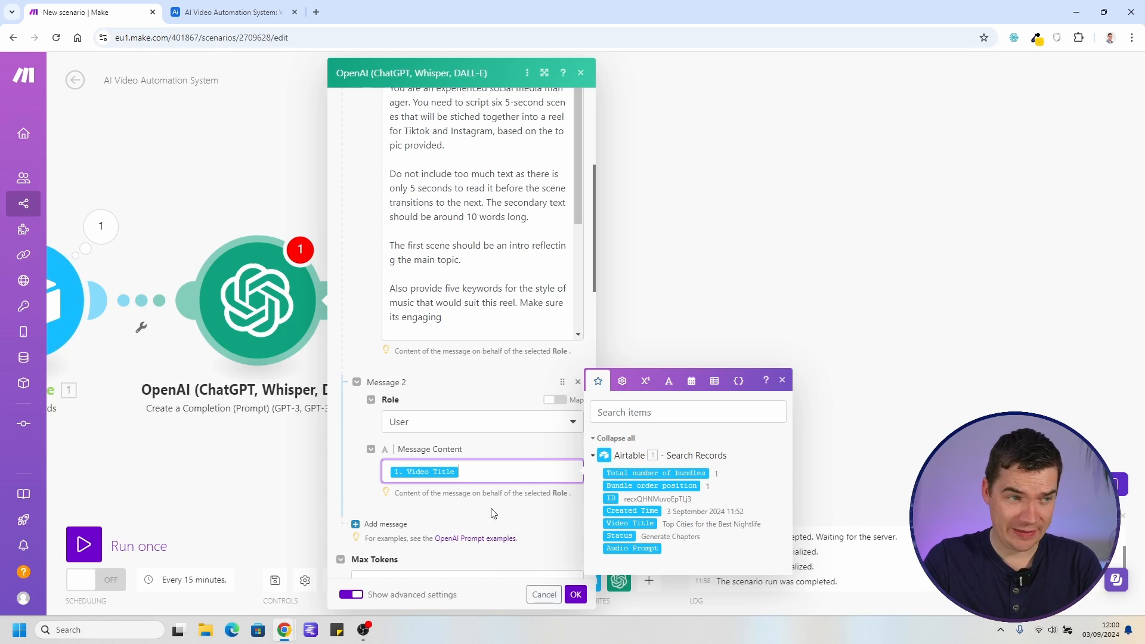
Review the System message's instructions on text length, intro scene, music keywords and JSON output format
scroll(473, 345, up, 4)
scroll(503, 231, down, 1)
scroll(454, 334, down, 2)
drag(410, 293, 469, 317)
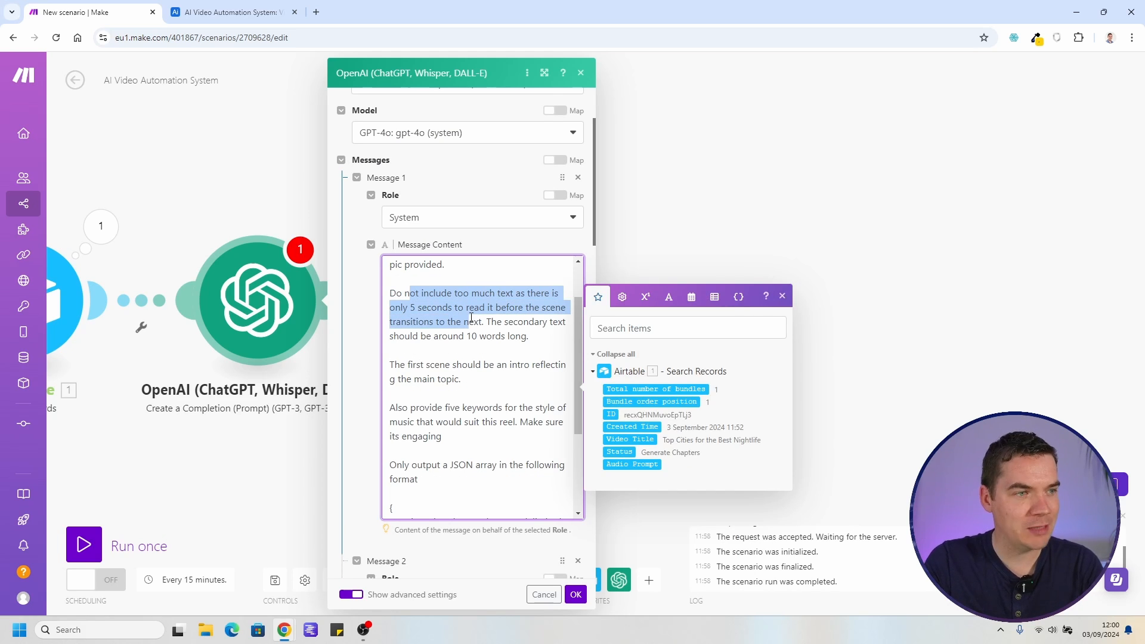
click(493, 331)
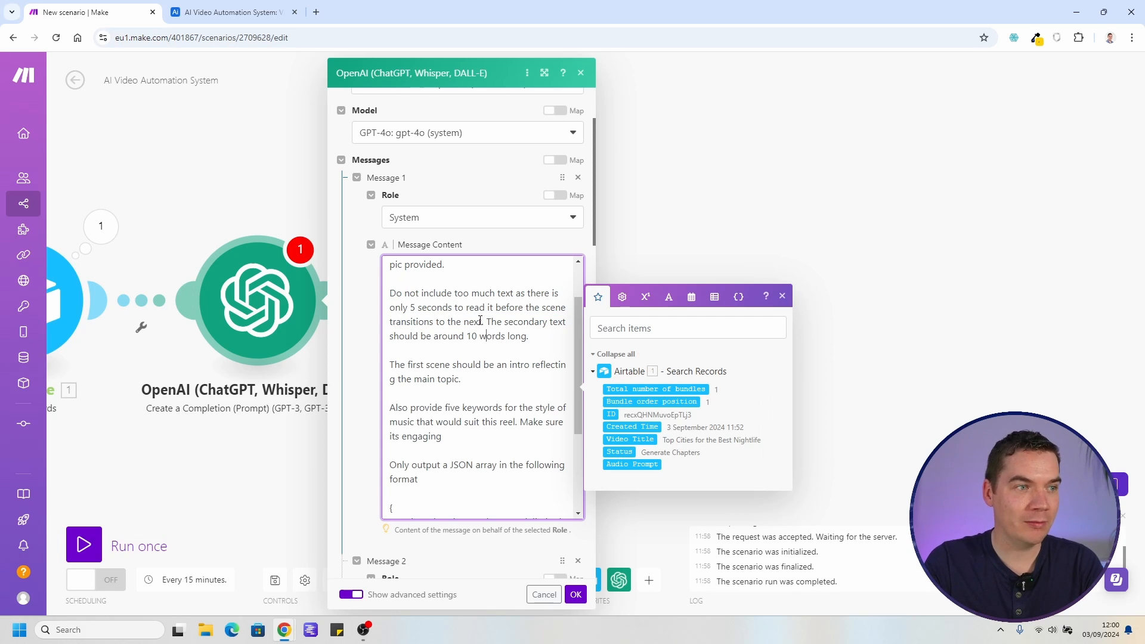
scroll(479, 326, down, 1)
drag(443, 306, 493, 302)
click(442, 322)
scroll(453, 362, down, 1)
click(498, 302)
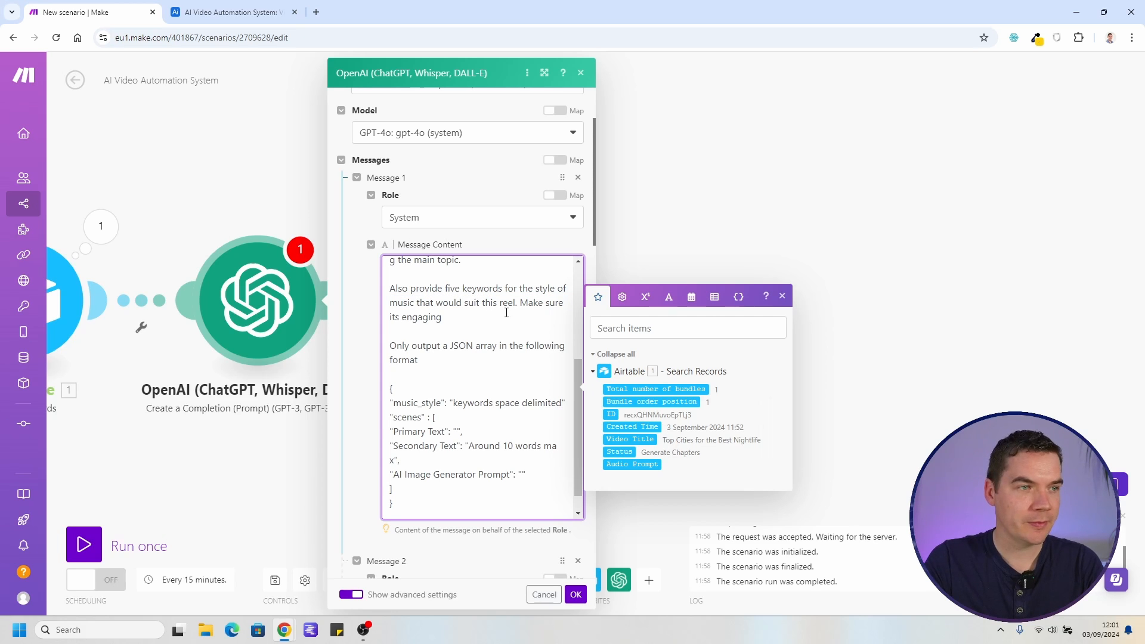
Check the Audio Prompt field in Airtable's Videos table against the music keywords instruction in Make's System message
click(236, 13)
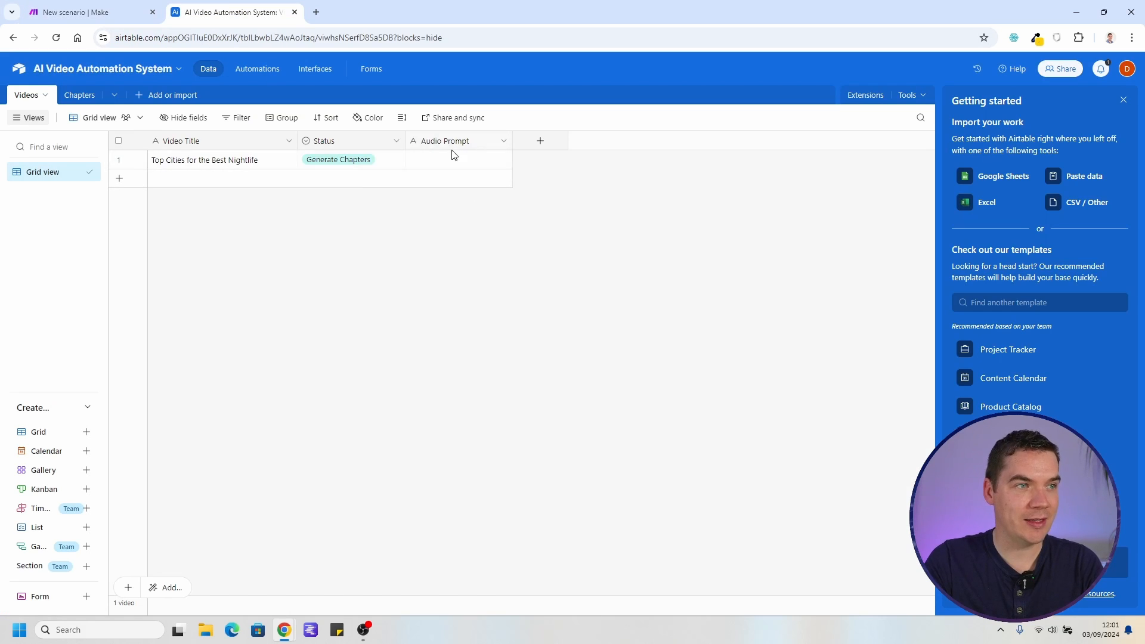
click(83, 12)
drag(528, 306, 481, 317)
click(479, 318)
drag(431, 348, 517, 346)
click(517, 346)
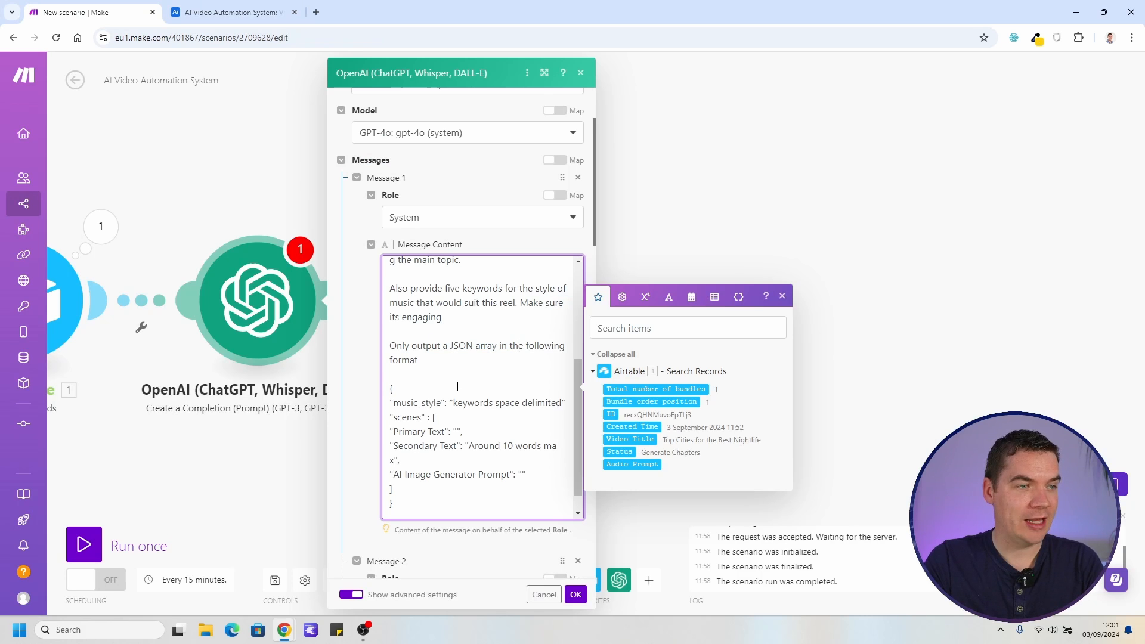
Review the JSON format in the System message, covering music_style, scenes, Primary Text and Secondary Text
scroll(443, 393, down, 1)
drag(390, 386, 467, 382)
click(430, 390)
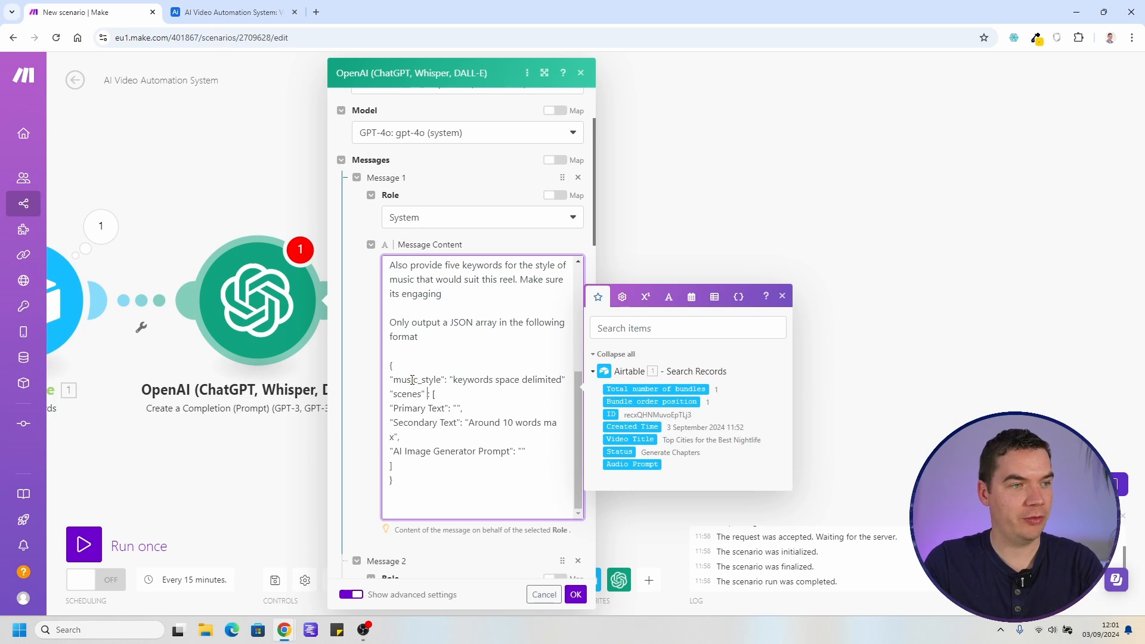
drag(394, 380, 503, 386)
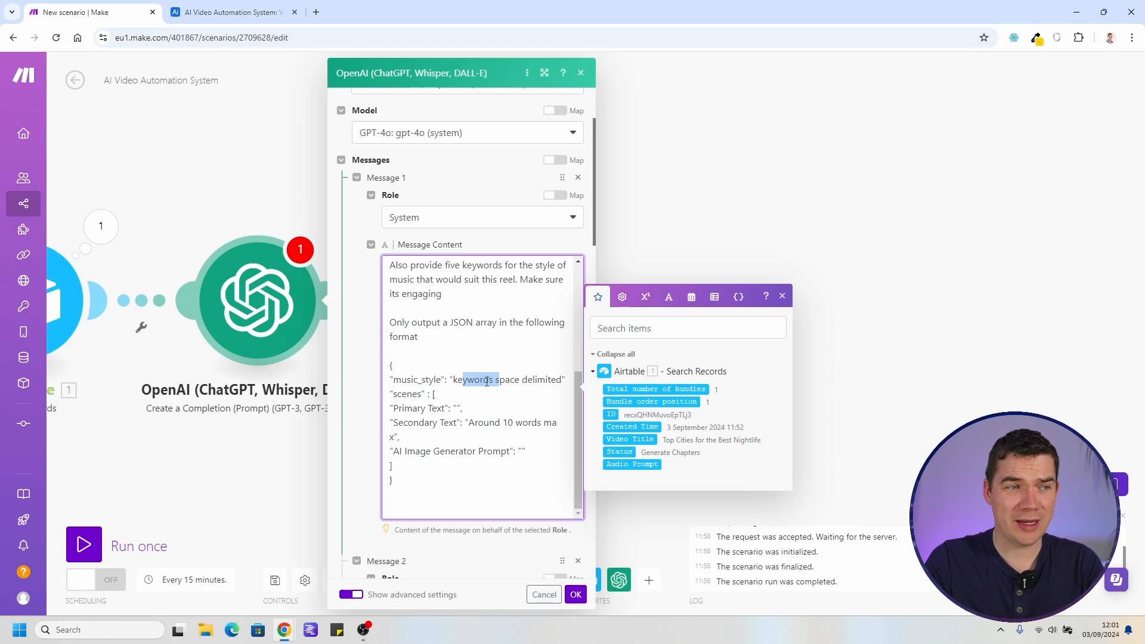
drag(397, 393, 459, 425)
click(440, 423)
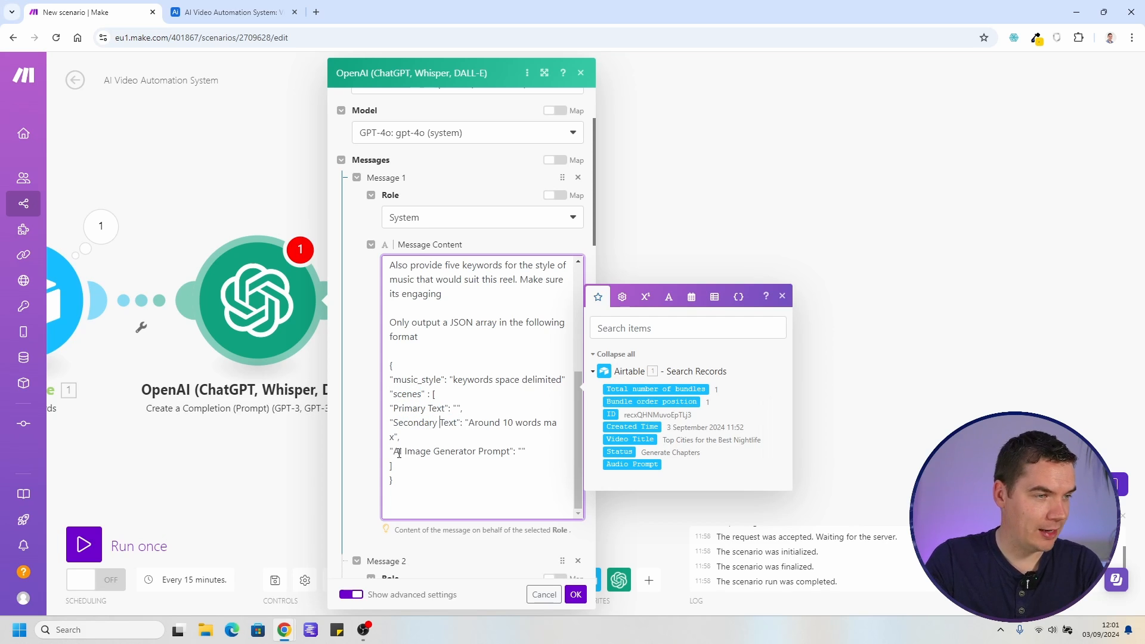
Move the "AI Image Generator Prompt" line out of the scenes array to directly below music_style, separating the entries with commas
triple_click(459, 453)
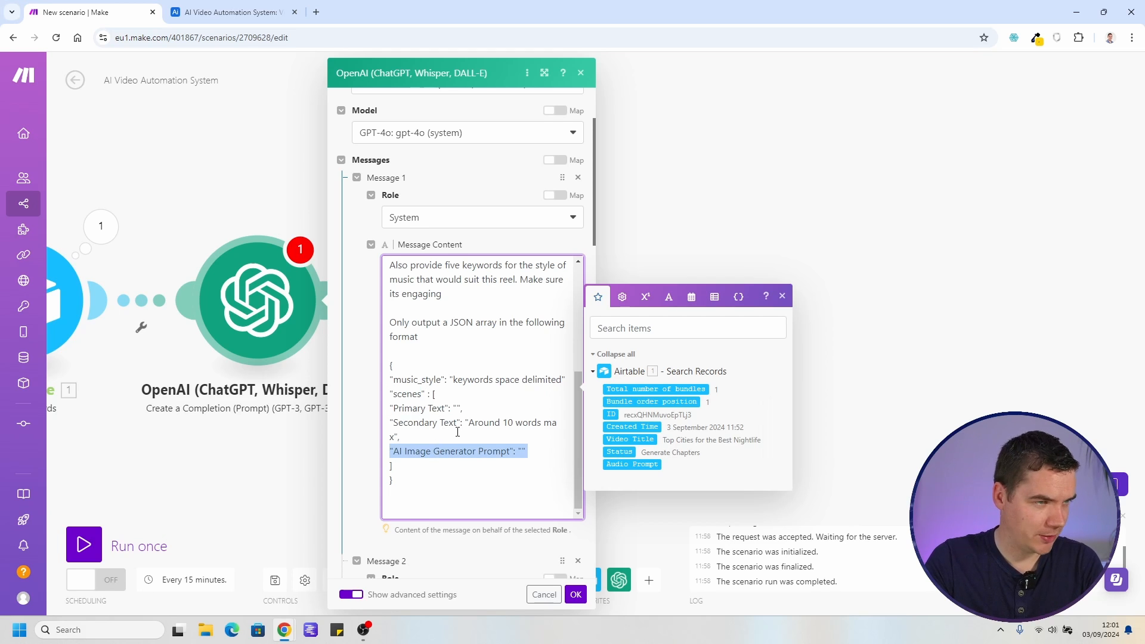
key(BackSpace)
key(ctrl+z)
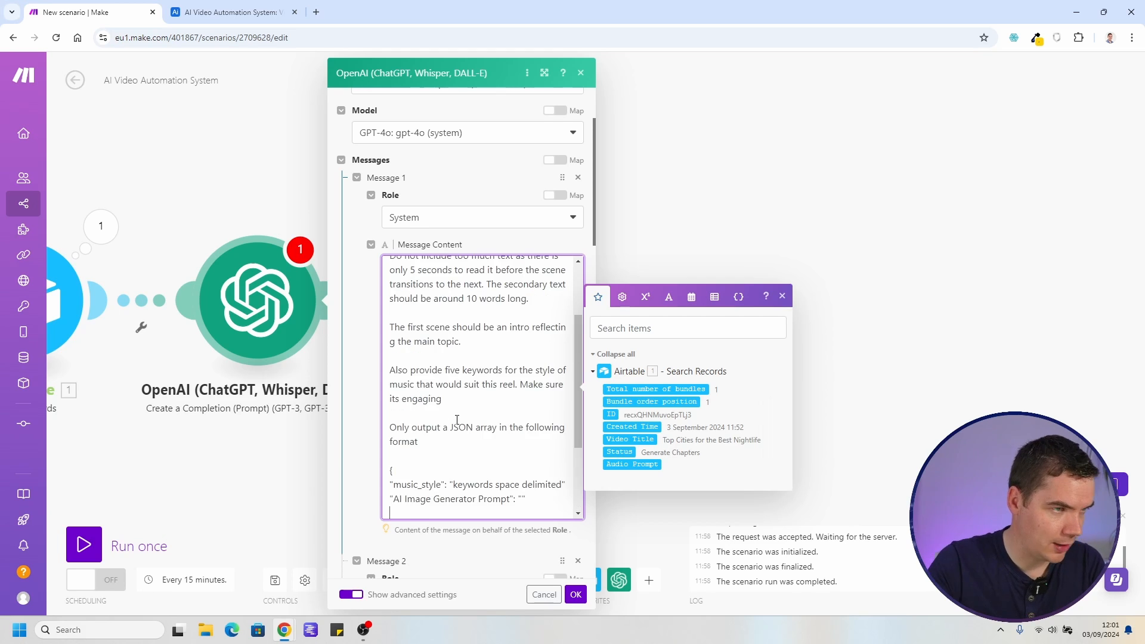
scroll(563, 380, down, 1)
click(563, 380)
text(",)
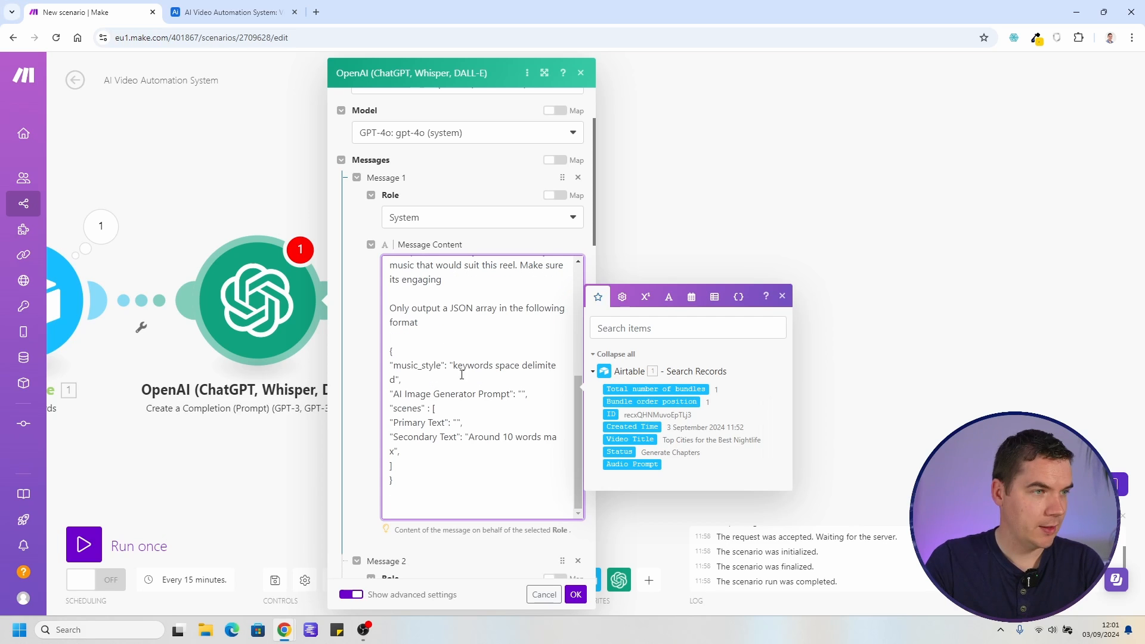
Rename the image prompt key to "AI_Image_Generator_Prompt" and save the OpenAI module settings
drag(402, 394, 446, 392)
click(464, 391)
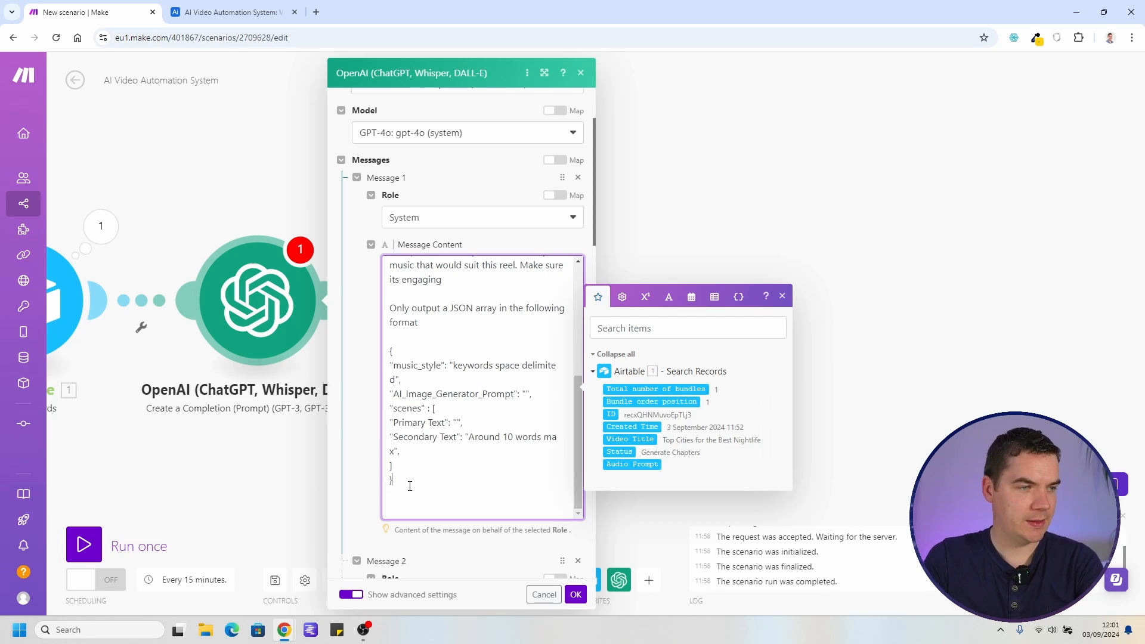
scroll(410, 485, up, 2)
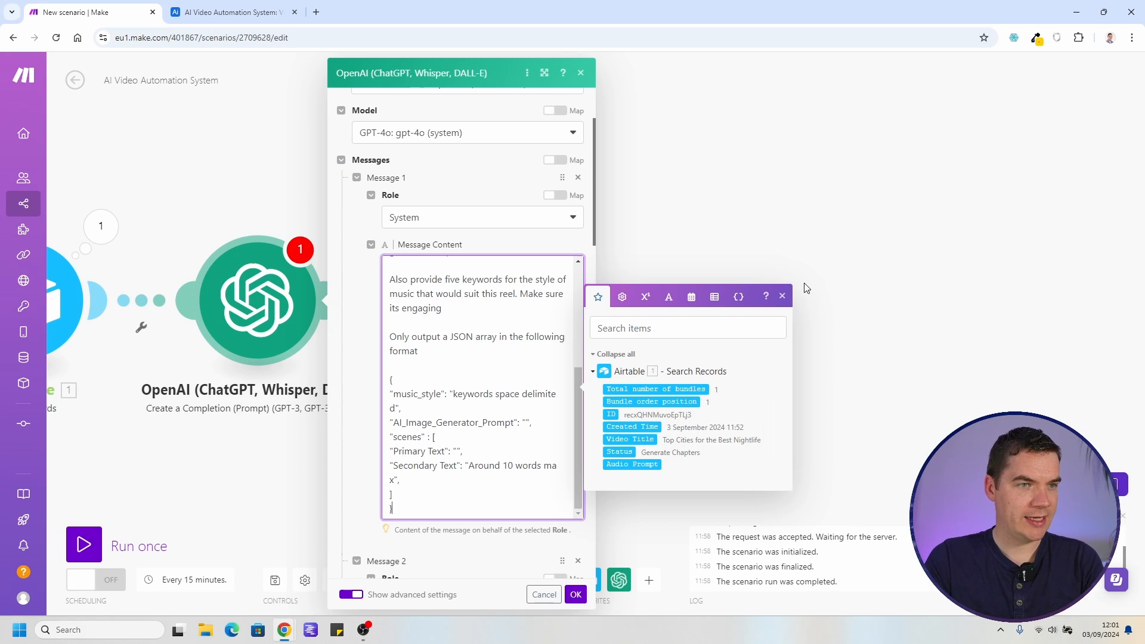
click(782, 297)
click(575, 595)
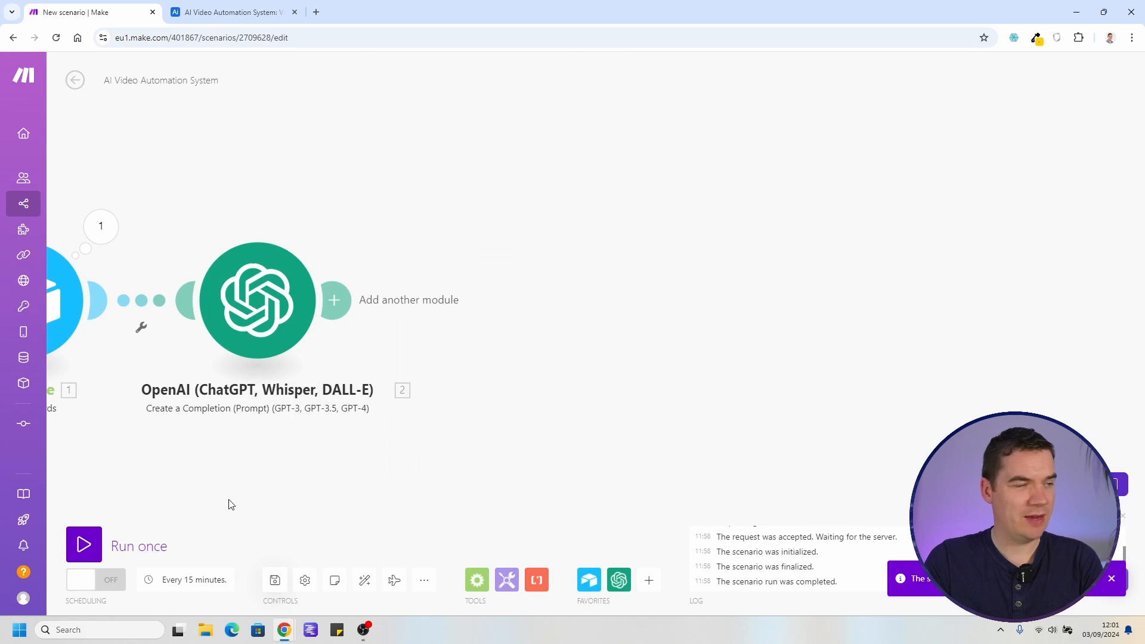
Run the scenario once and inspect the Airtable Search Records output, including the Video Title and Status
click(84, 544)
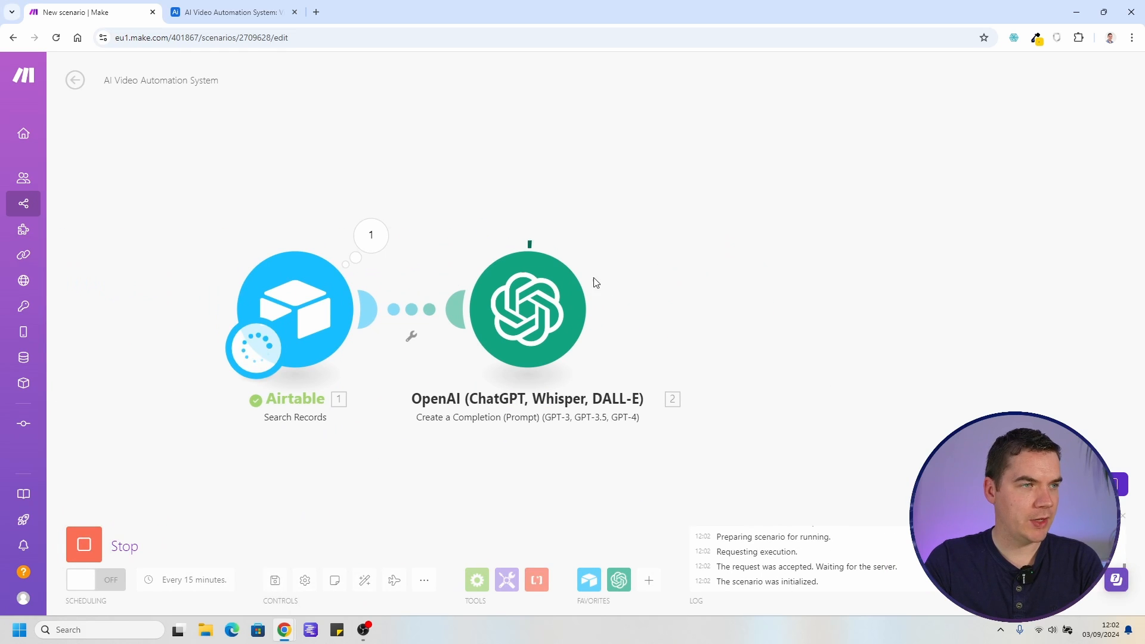
click(375, 243)
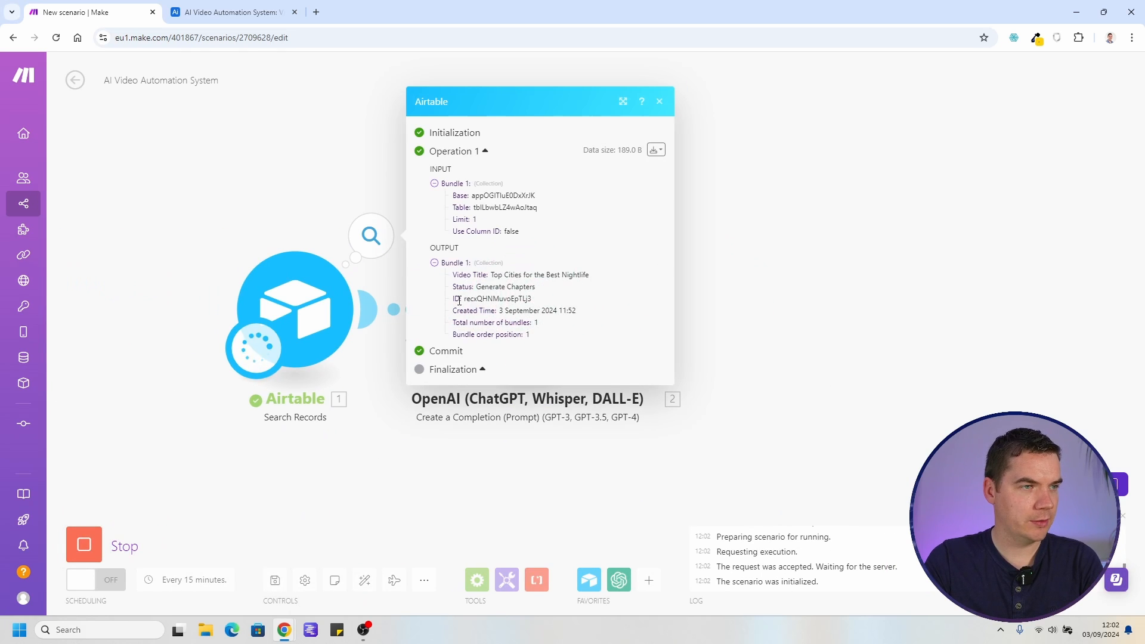
drag(507, 287, 566, 276)
click(699, 299)
drag(698, 299, 533, 327)
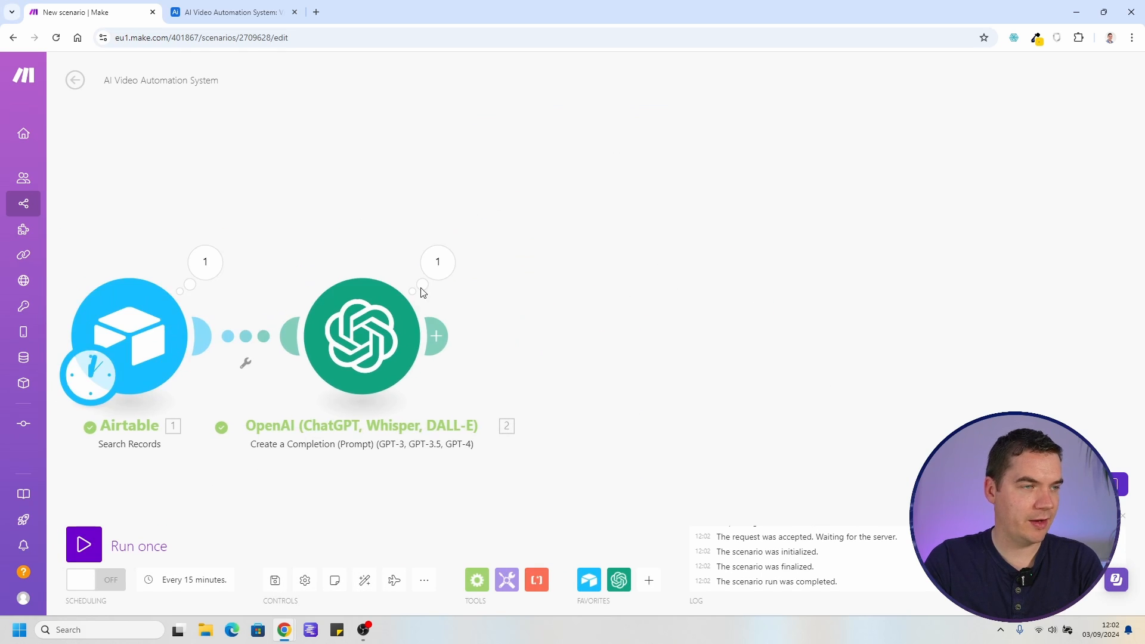
Examine the OpenAI module's parsed result at a larger page zoom, reading the music_style and AI_Image_Generator_Prompt values
click(439, 265)
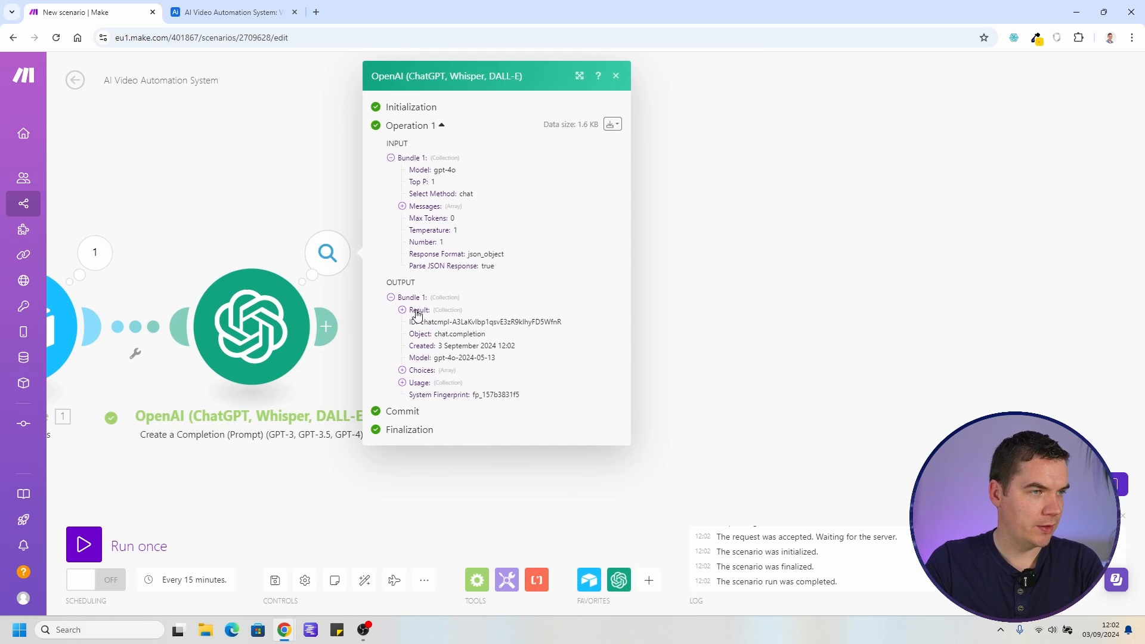
click(403, 310)
double_click(430, 318)
click(464, 324)
key(ctrl+plus)
key(ctrl+plus)
key(ctrl+plus)
key(ctrl+plus)
scroll(527, 336, down, 4)
drag(599, 305, 746, 305)
click(556, 346)
drag(508, 327, 780, 346)
click(725, 338)
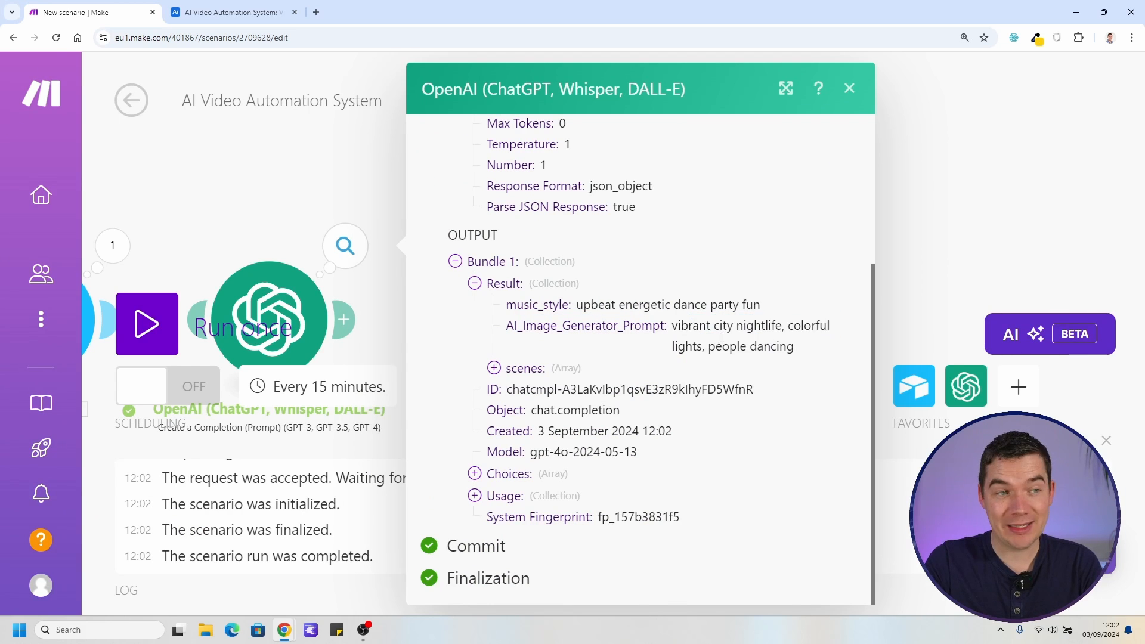
Expand the scenes array in the OpenAI output and read the primary and secondary text of scenes 1 to 3
click(537, 368)
scroll(532, 374, down, 1)
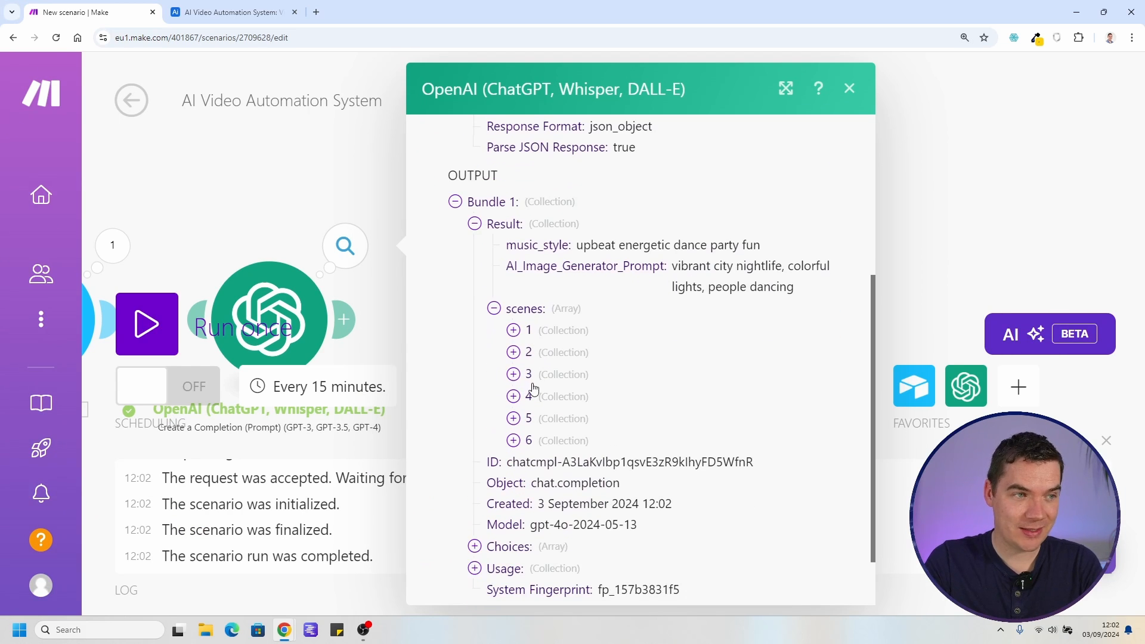
click(518, 331)
scroll(531, 351, down, 1)
click(530, 338)
drag(632, 293, 782, 292)
drag(637, 314, 738, 314)
drag(633, 356, 710, 358)
drag(648, 378, 729, 378)
click(545, 399)
drag(653, 442, 729, 441)
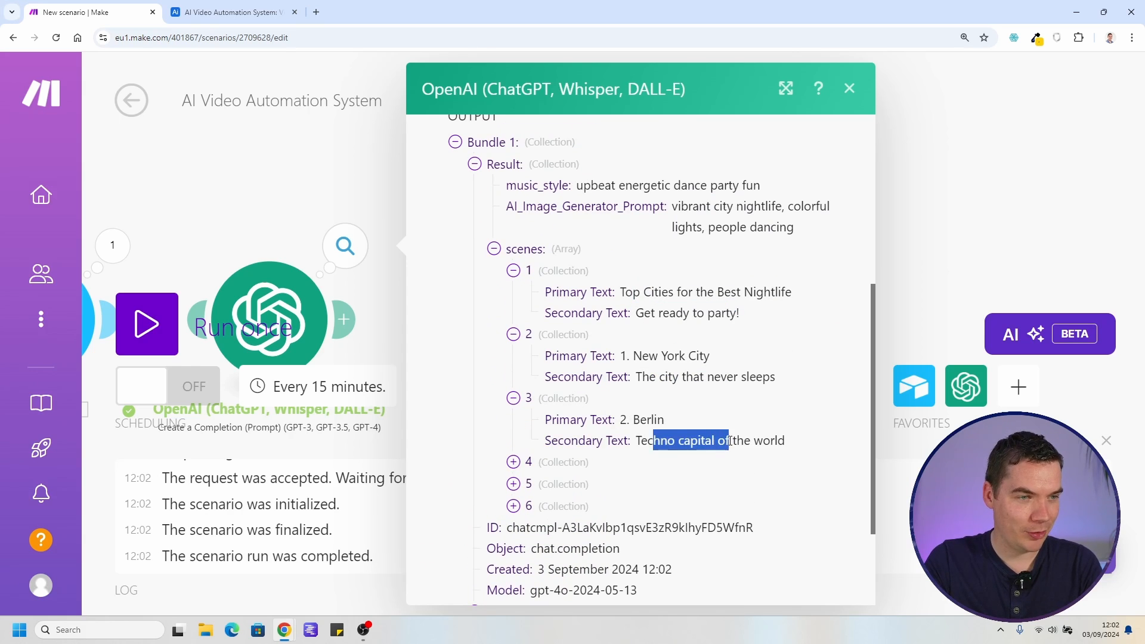
Expand scenes 4 to 6 in the OpenAI output and read their primary and secondary text
click(552, 464)
scroll(621, 418, down, 2)
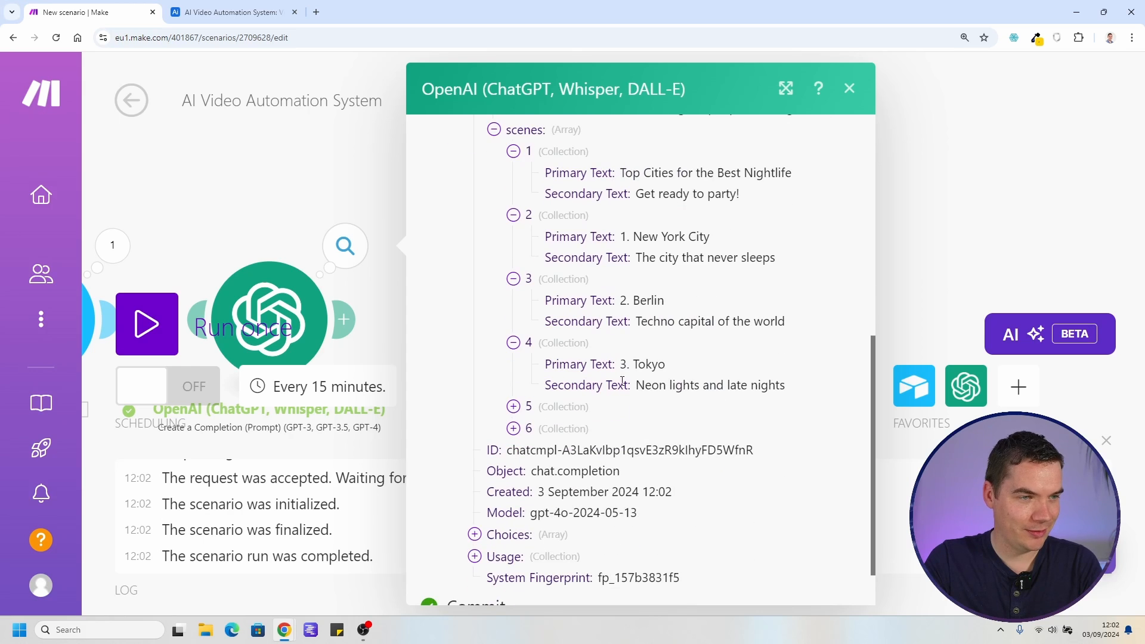
click(555, 409)
scroll(606, 393, down, 2)
click(614, 365)
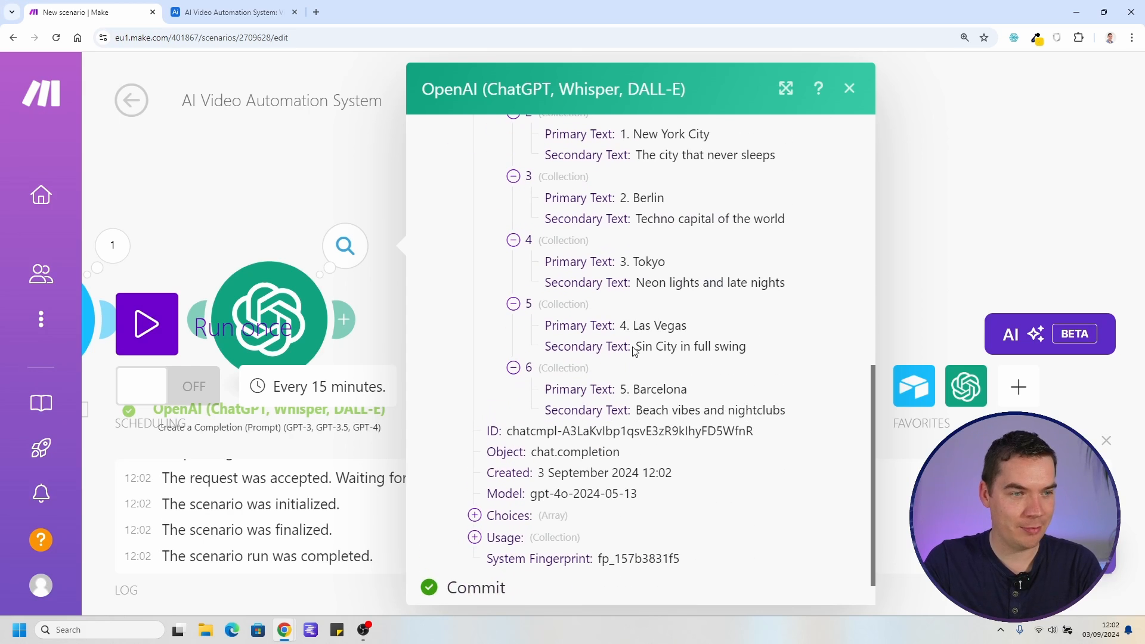
scroll(629, 371, up, 5)
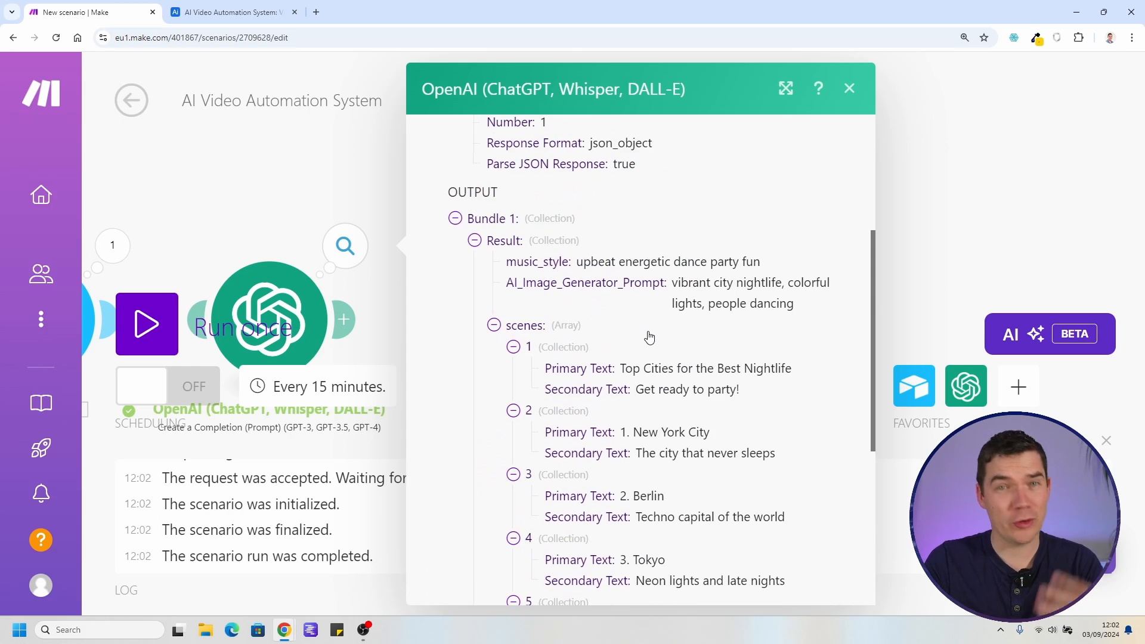
Glance at the Airtable Videos table, return to Make, restore the normal page zoom and close the OpenAI output
key(ctrl+Tab)
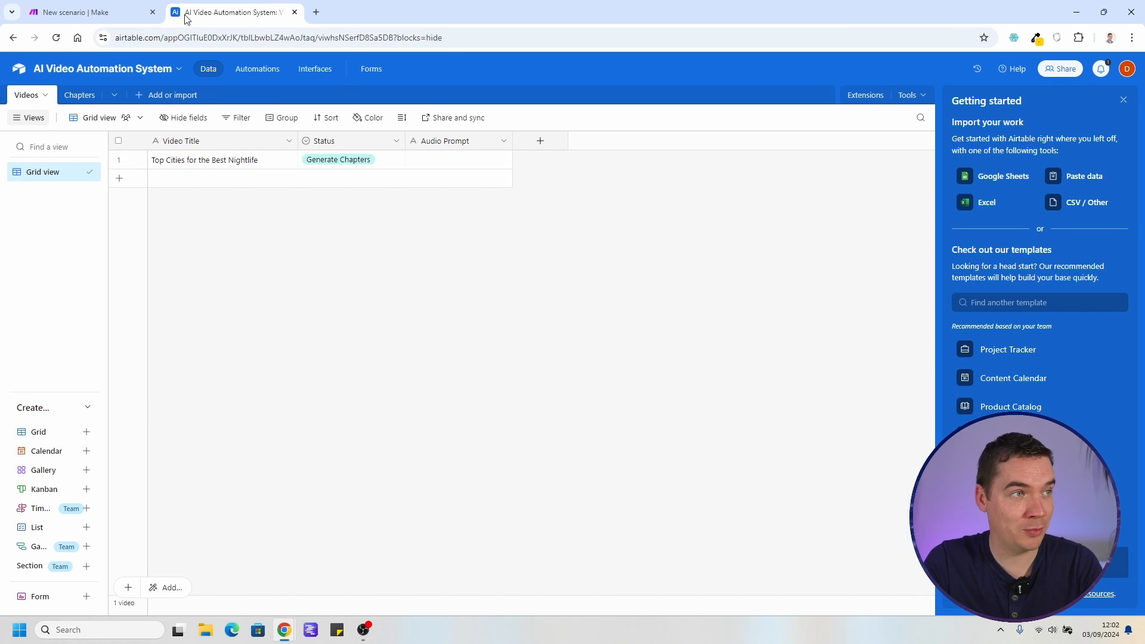
click(89, 11)
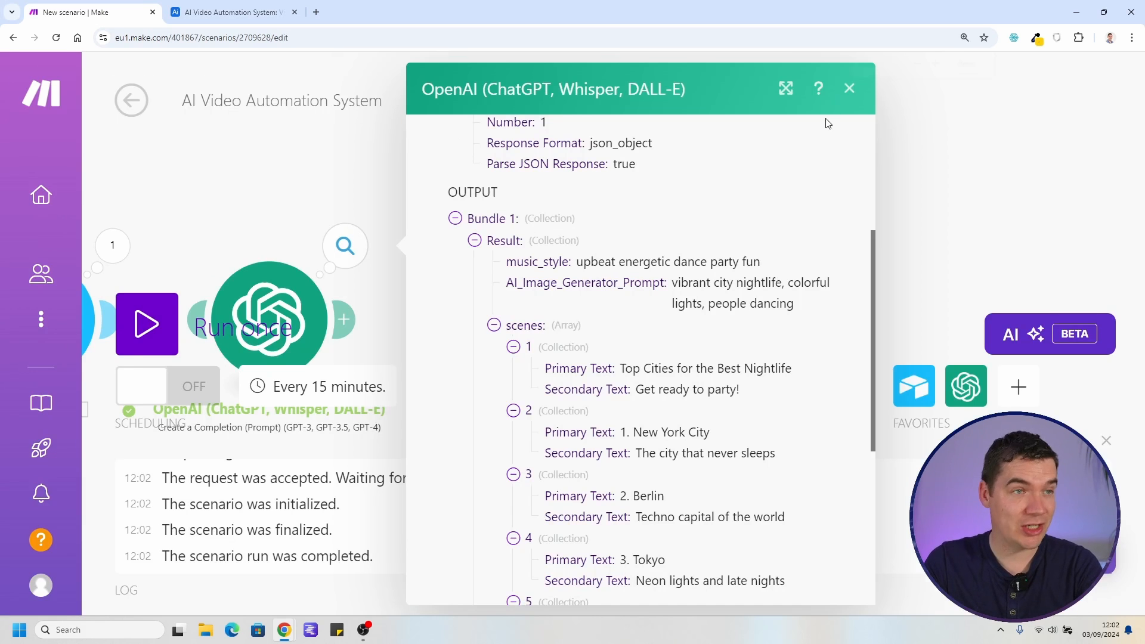
key(ctrl+0)
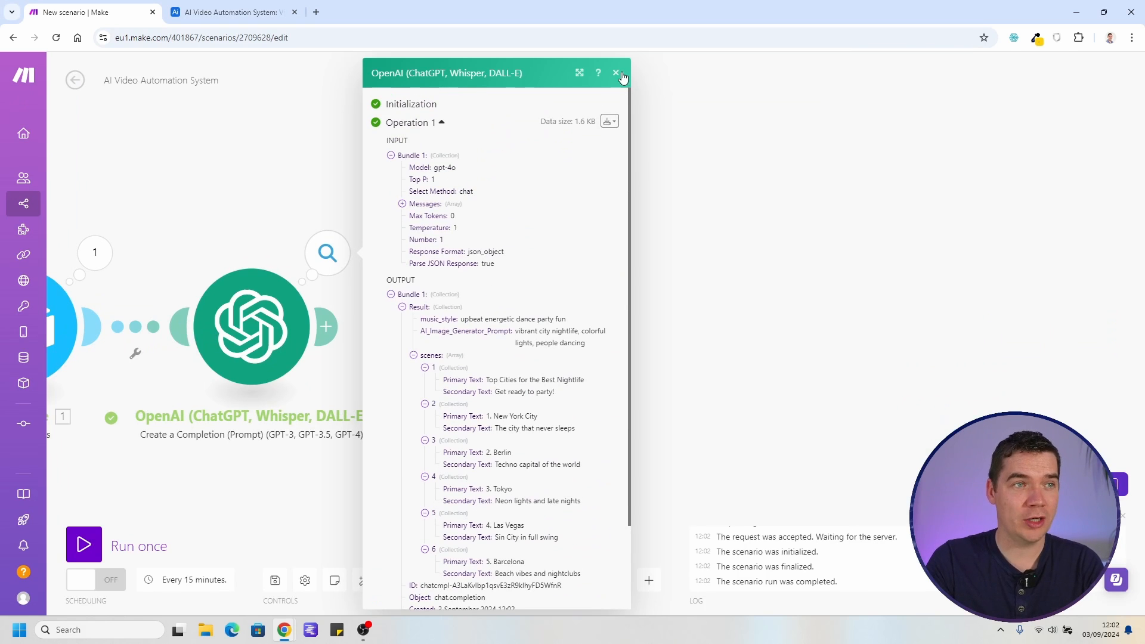
click(616, 73)
Review the OpenAI module's System prompt and User message alongside the Airtable Videos table, then close the module settings
click(303, 303)
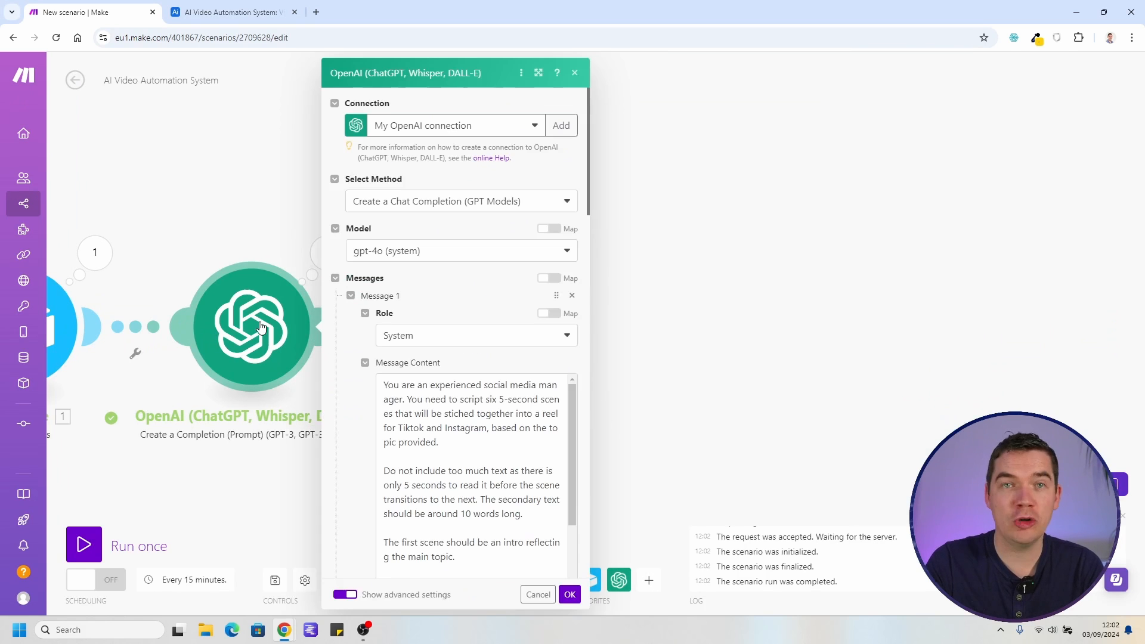
drag(463, 399, 516, 397)
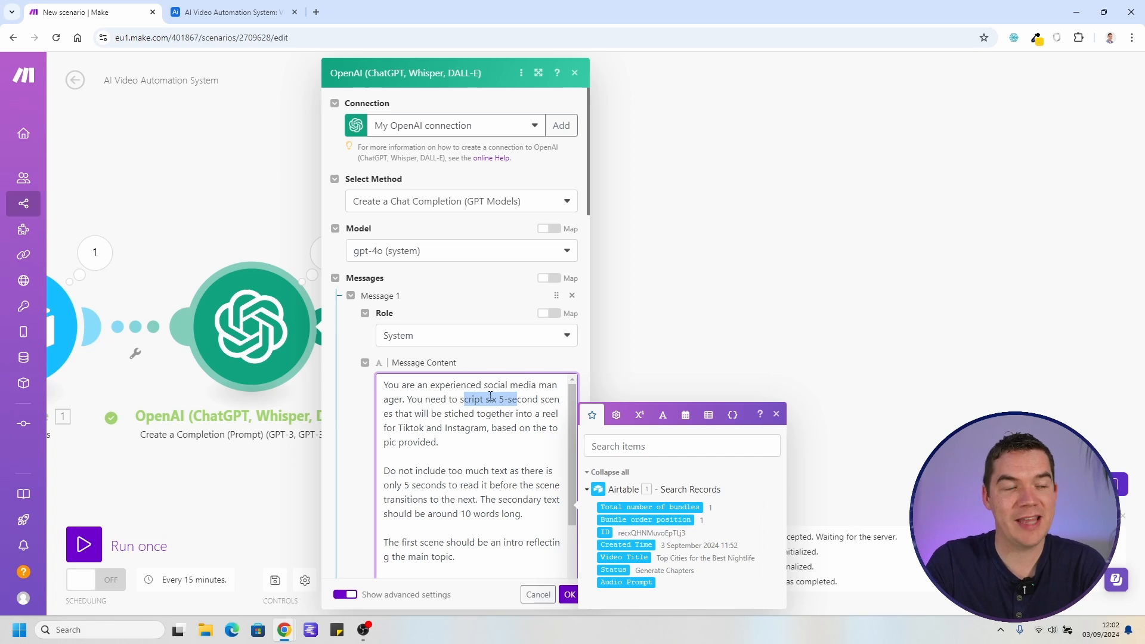
scroll(492, 410, down, 1)
scroll(483, 421, up, 1)
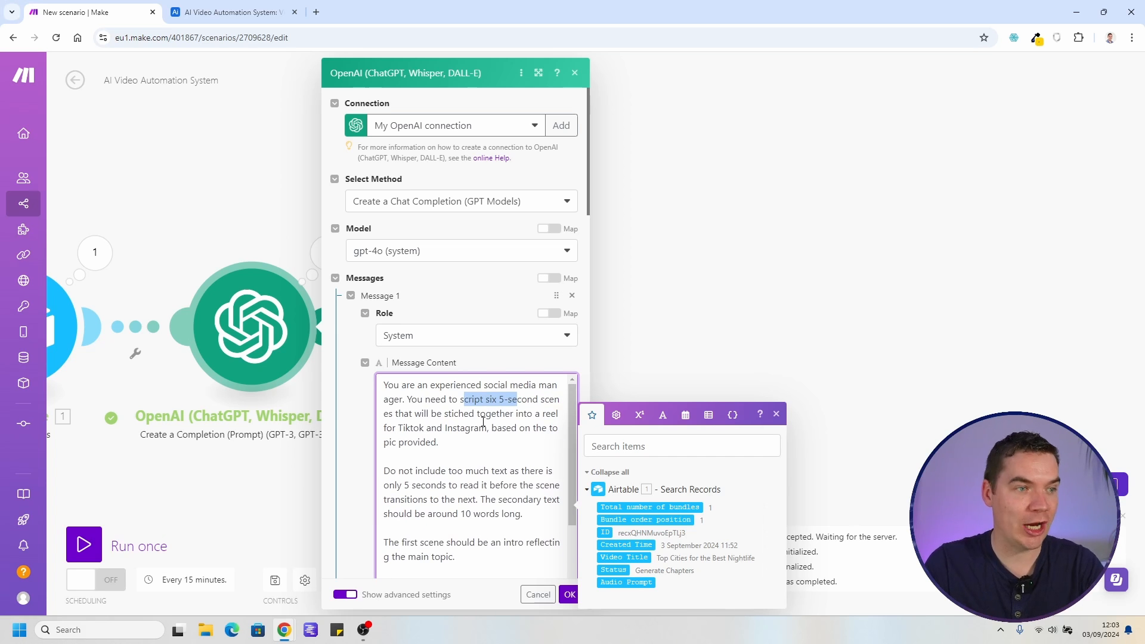
click(229, 20)
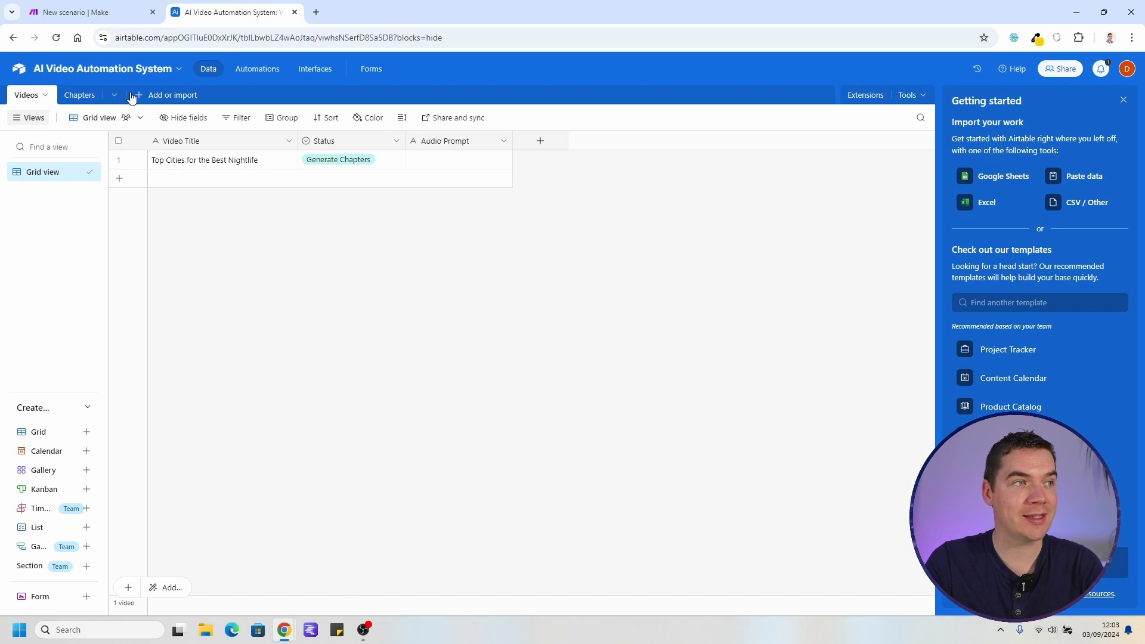
click(96, 13)
scroll(397, 427, down, 1)
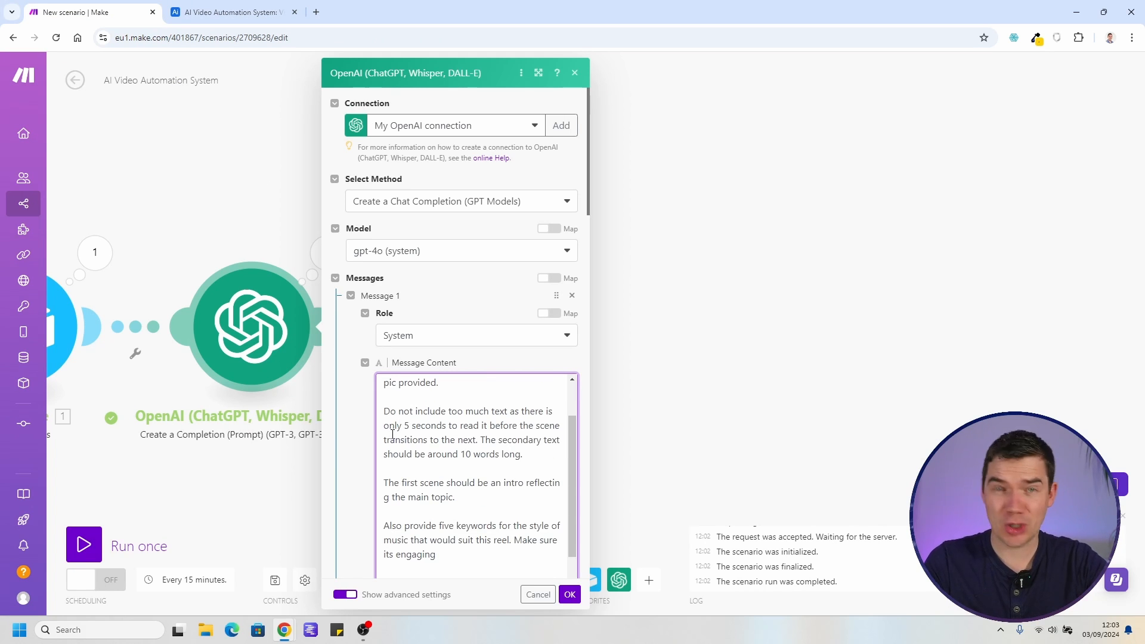
scroll(345, 448, down, 8)
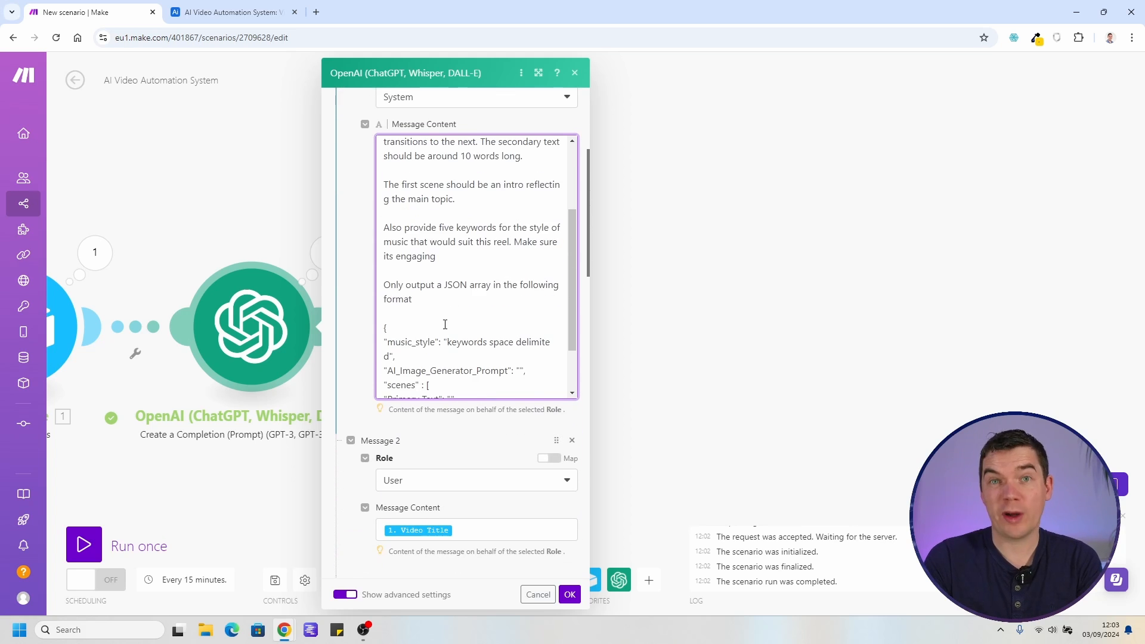
scroll(445, 324, down, 2)
key(Escape)
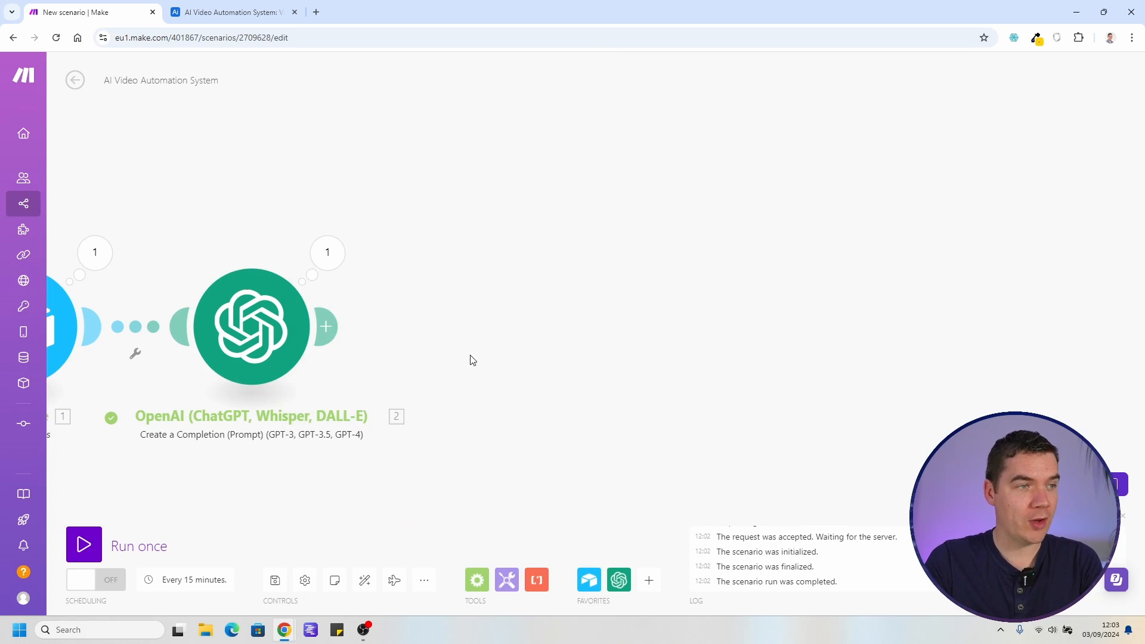
Switch to Airtable and add a Link to Videos field to the Chapters table with multiple-record linking disabled and no lookup fields
click(235, 11)
click(73, 101)
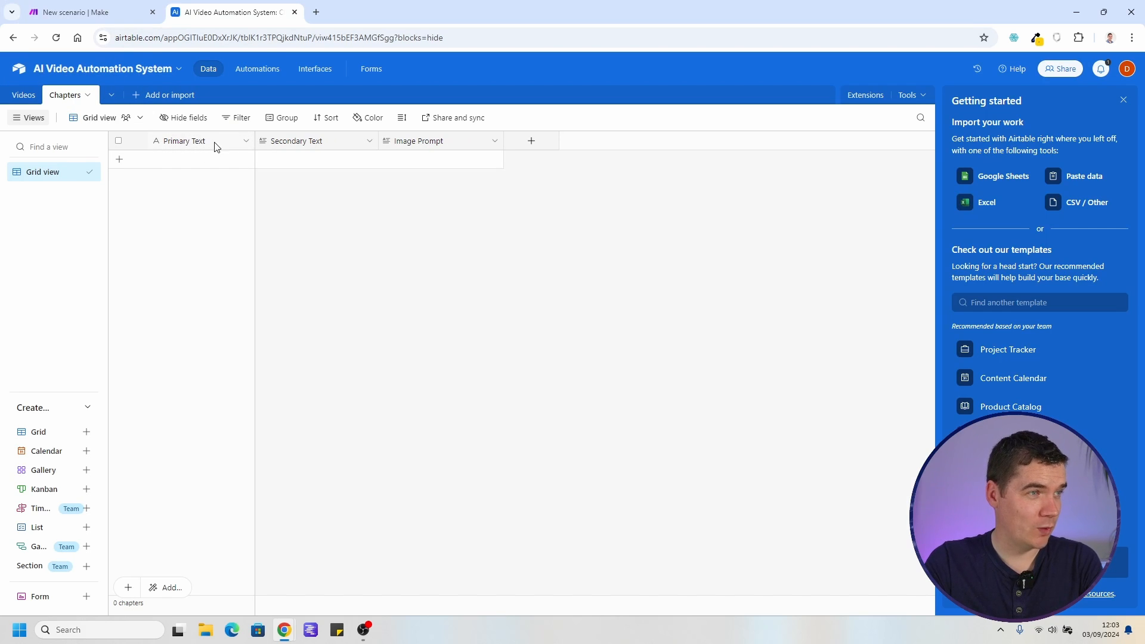
click(530, 144)
click(571, 233)
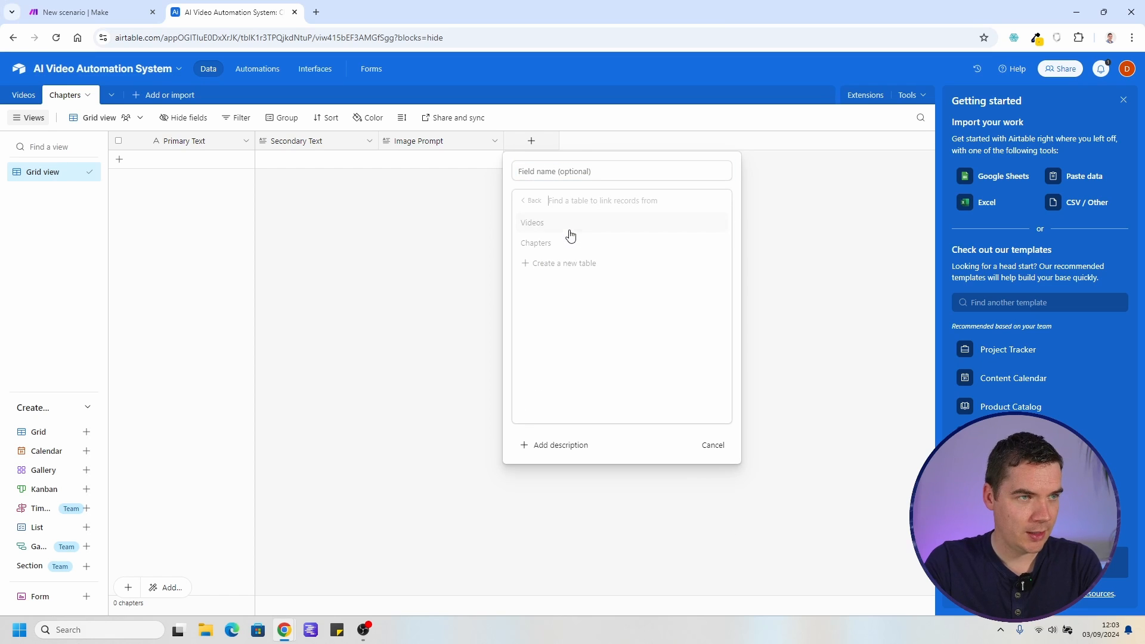
click(576, 223)
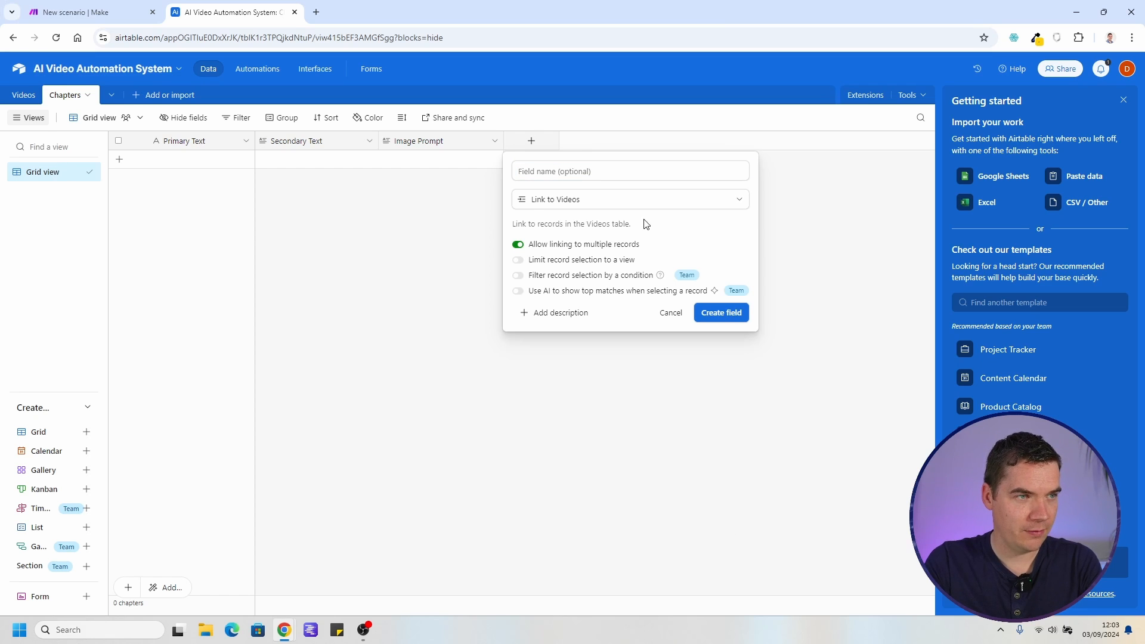
click(519, 245)
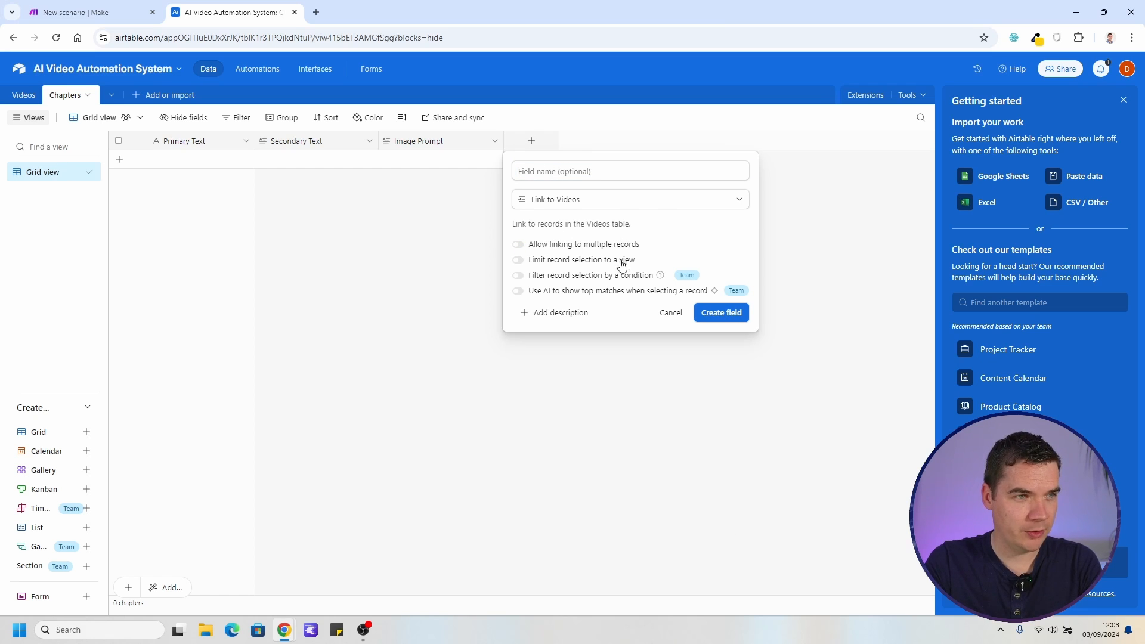
click(721, 313)
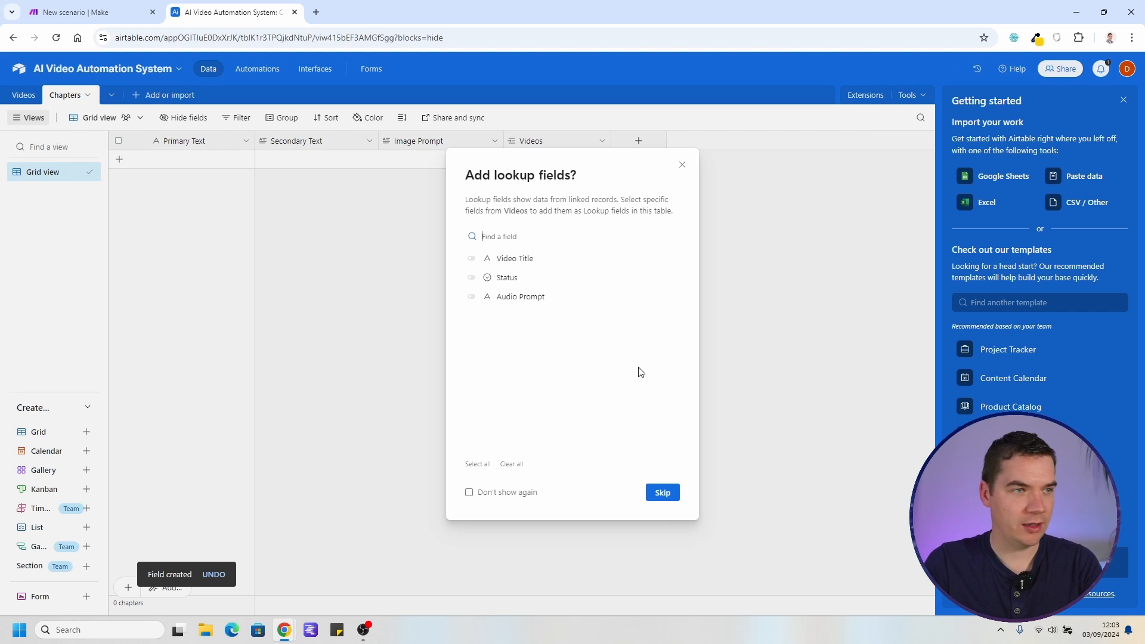
click(667, 494)
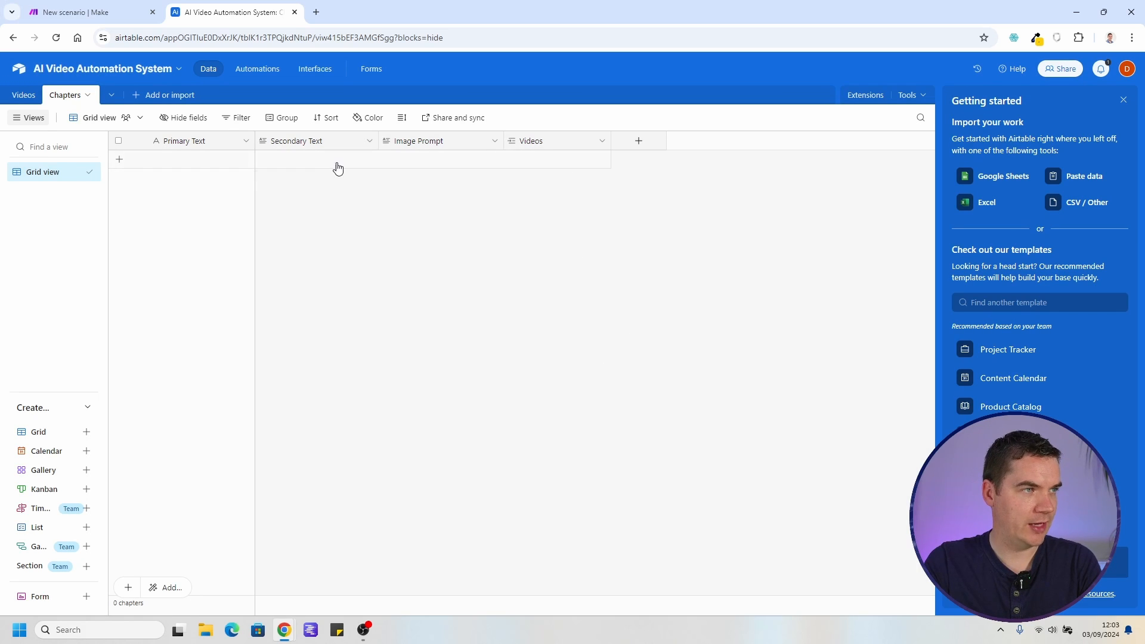
Return to Make and examine the scenes array inside the OpenAI module's output result
key(ctrl+Tab)
click(475, 308)
click(468, 240)
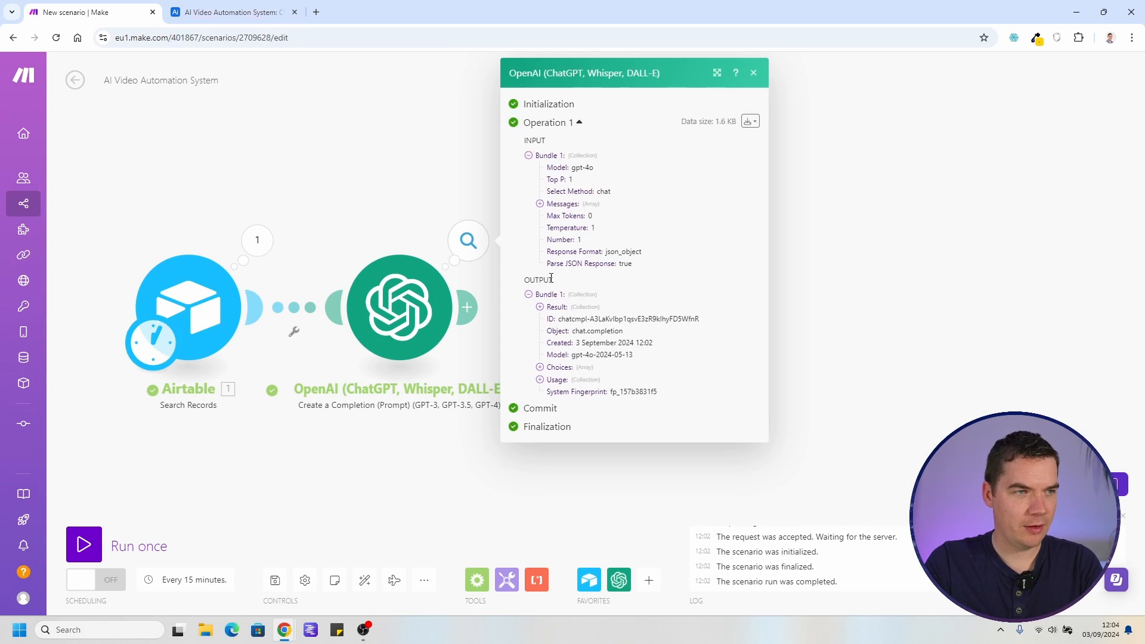
click(540, 307)
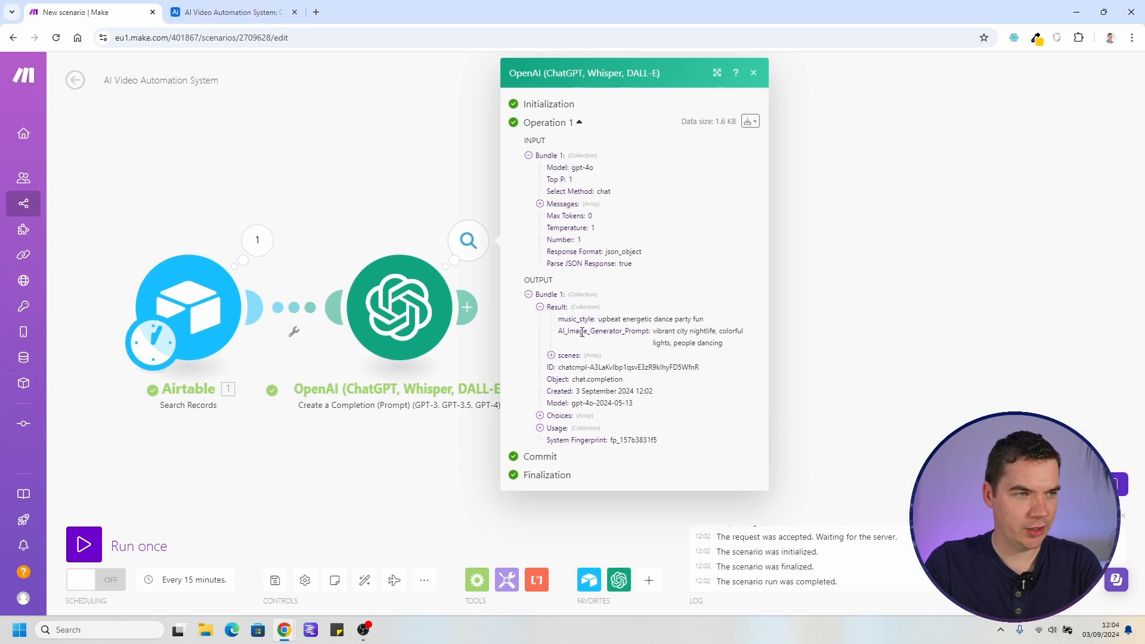
click(553, 357)
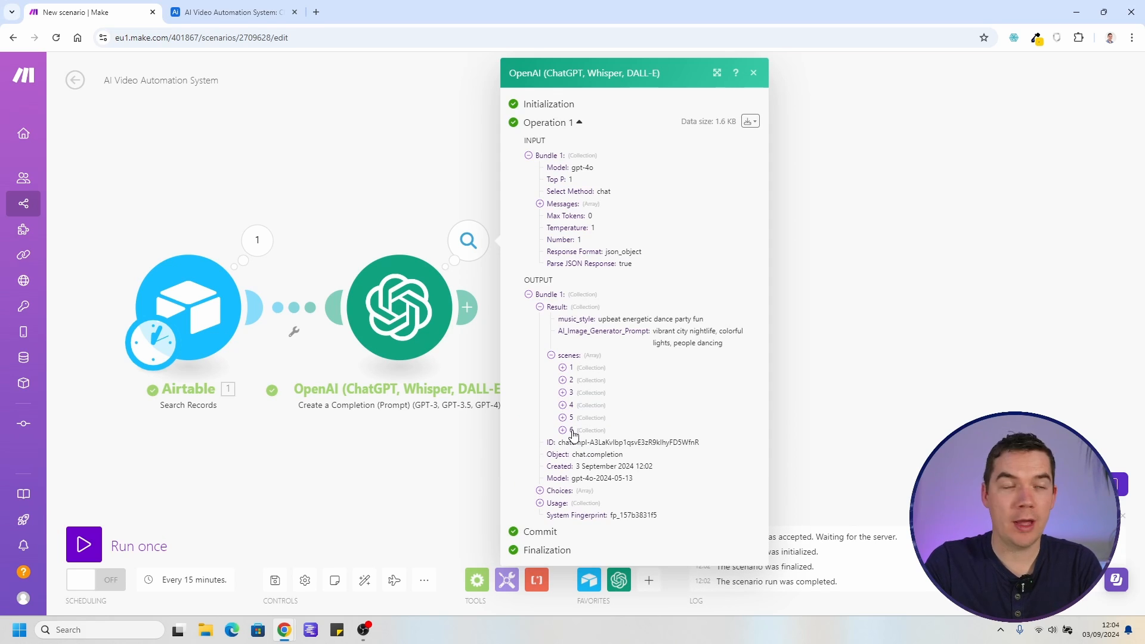
click(468, 241)
Add an Airtable Create a Record module after the OpenAI module, leaving its settings unconfigured
drag(505, 266, 327, 242)
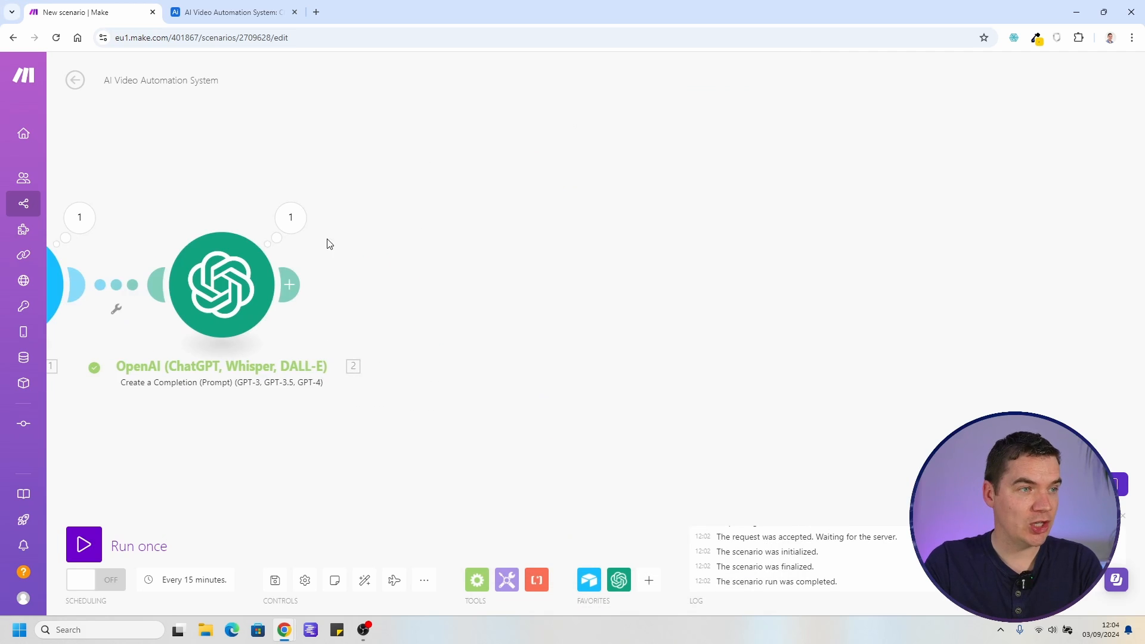
click(291, 285)
click(453, 306)
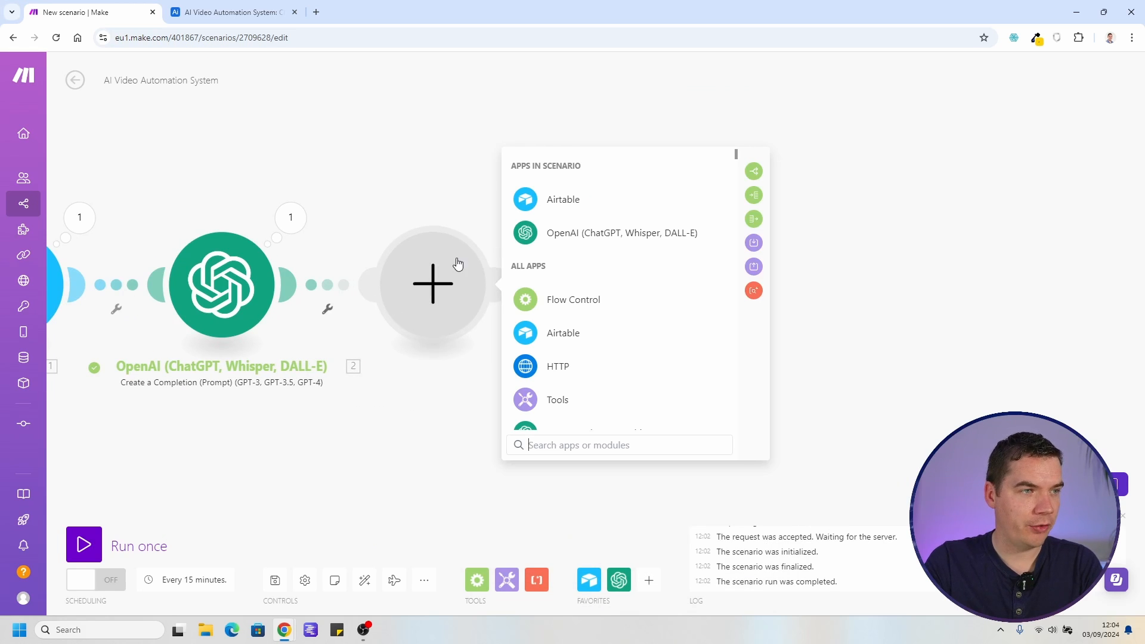
click(557, 205)
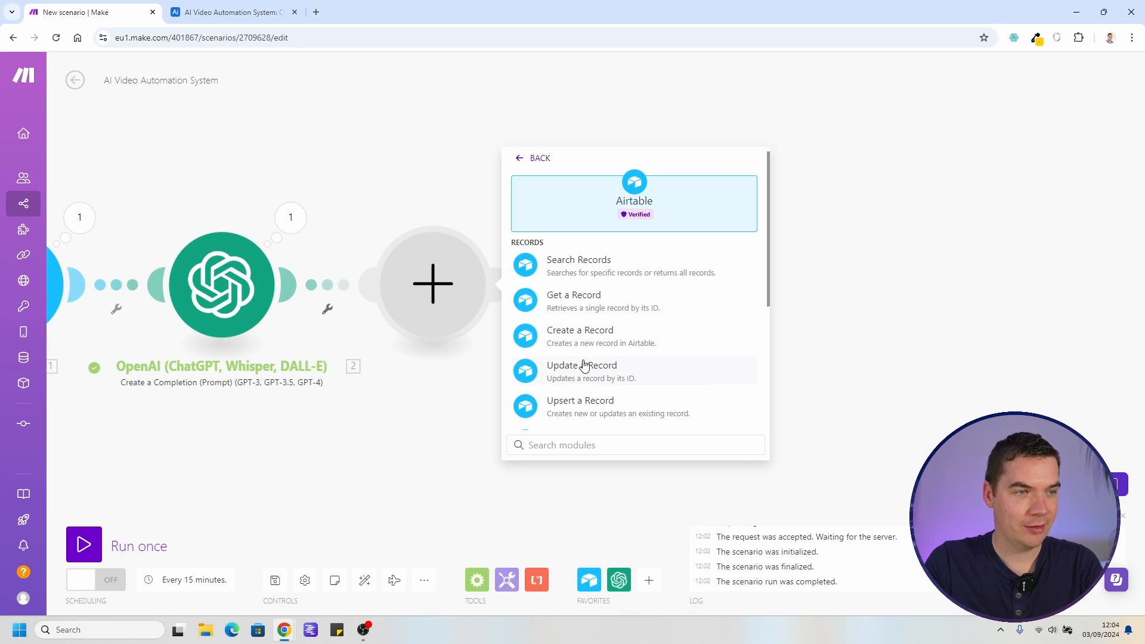
click(561, 332)
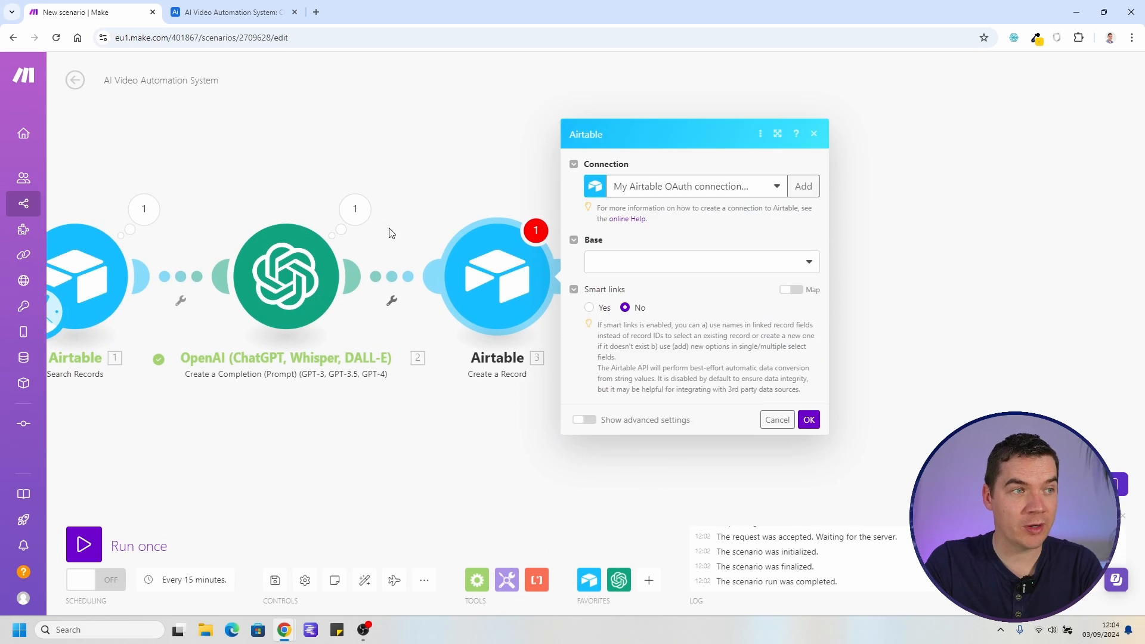
click(362, 213)
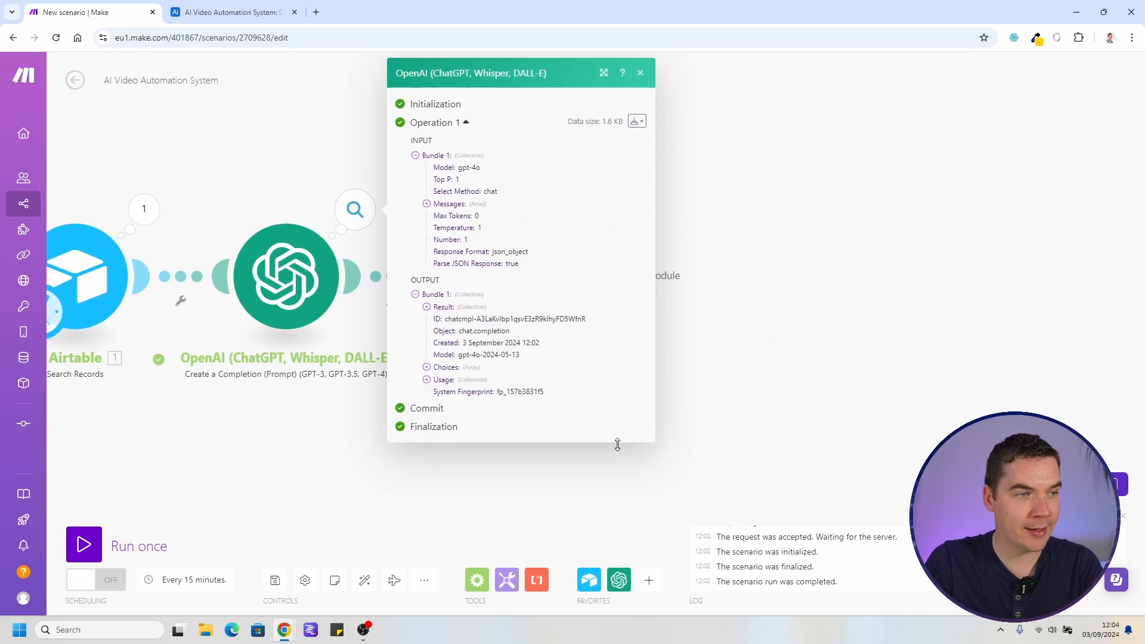
click(743, 477)
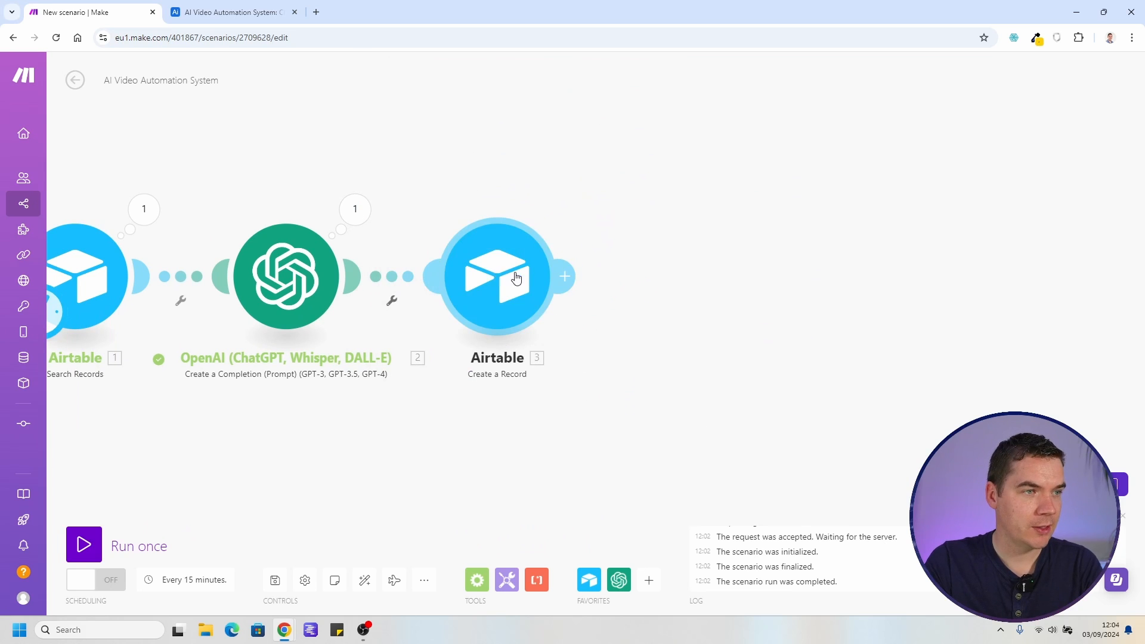
Make room between the OpenAI and Create a Record modules and insert an Iterator there
drag(500, 275, 822, 274)
right_click(471, 275)
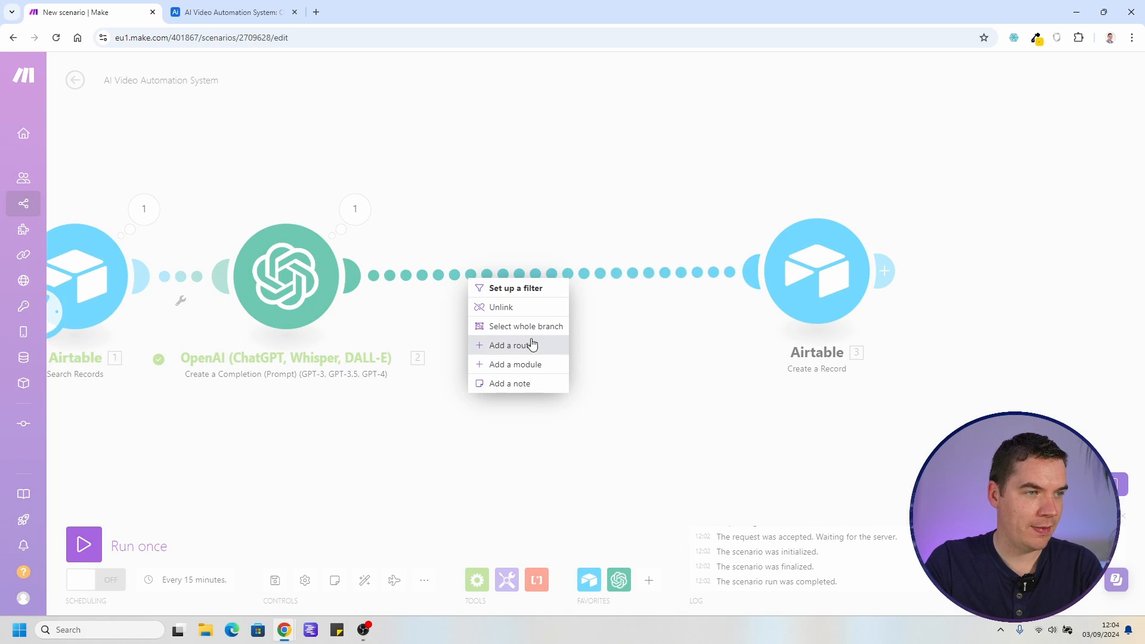
click(539, 373)
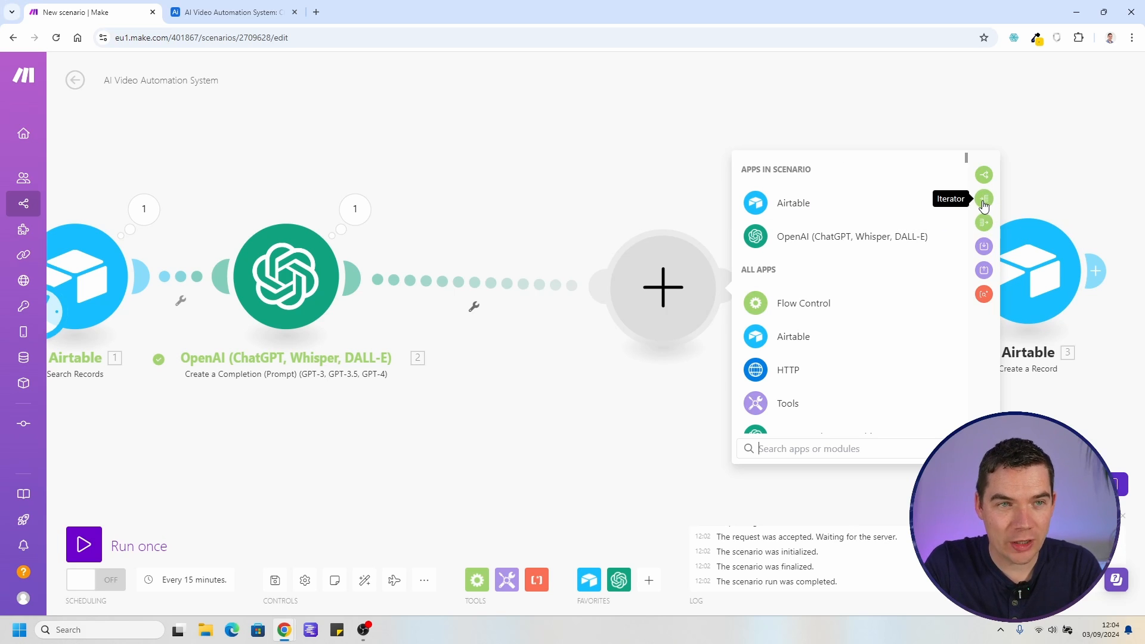
key(ctrl+plus)
key(ctrl+plus)
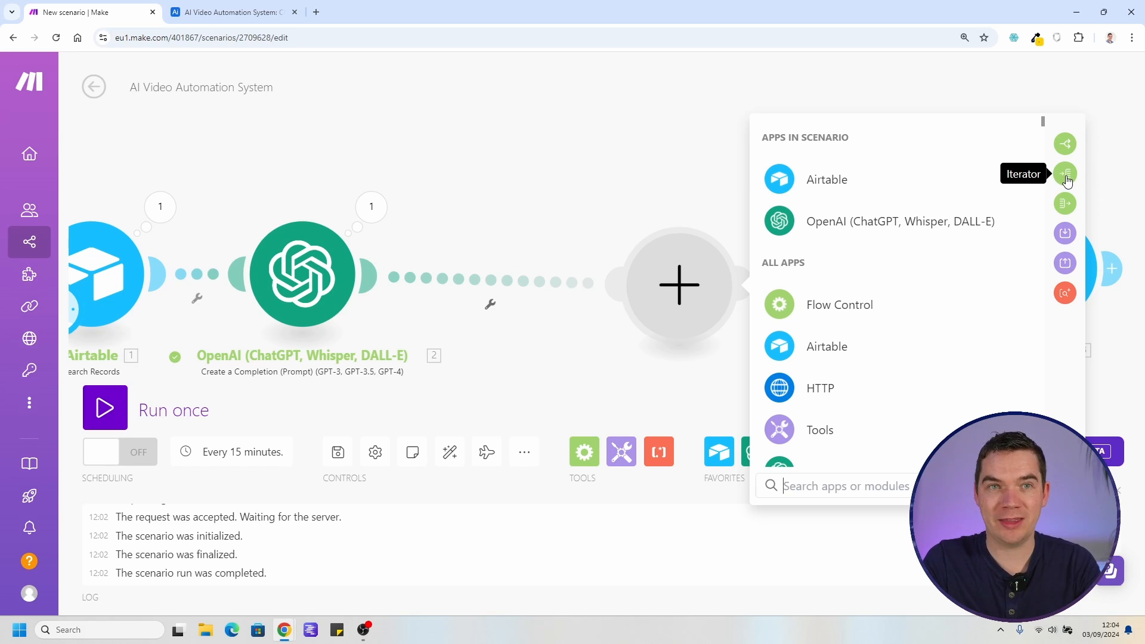
click(1065, 176)
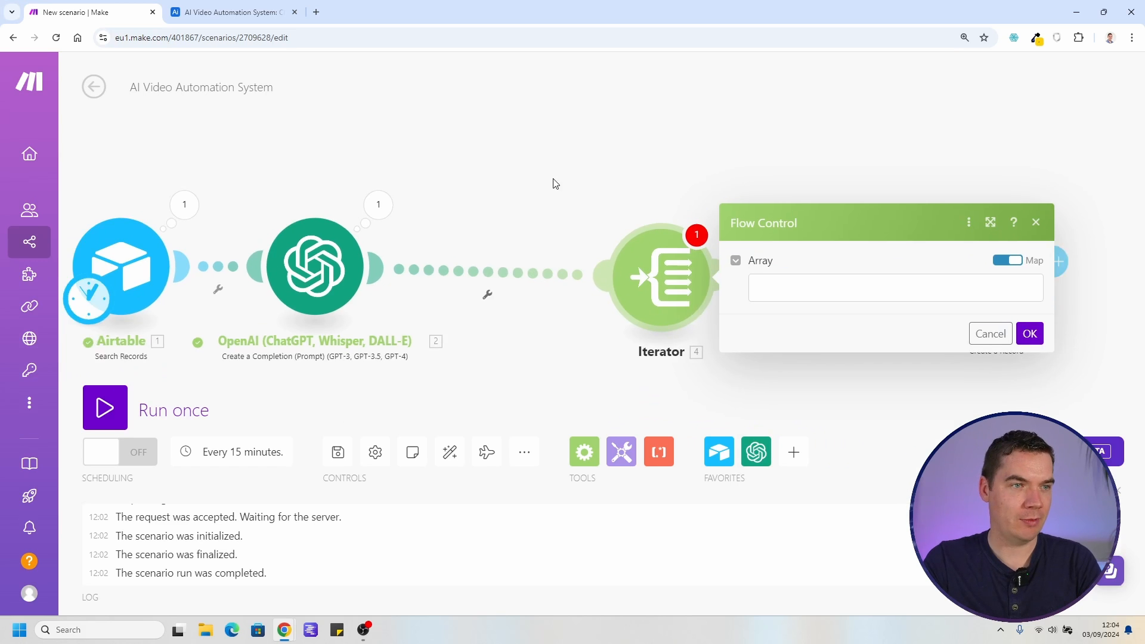
Set the Iterator's array to the OpenAI result's scenes[] and confirm its settings
click(656, 265)
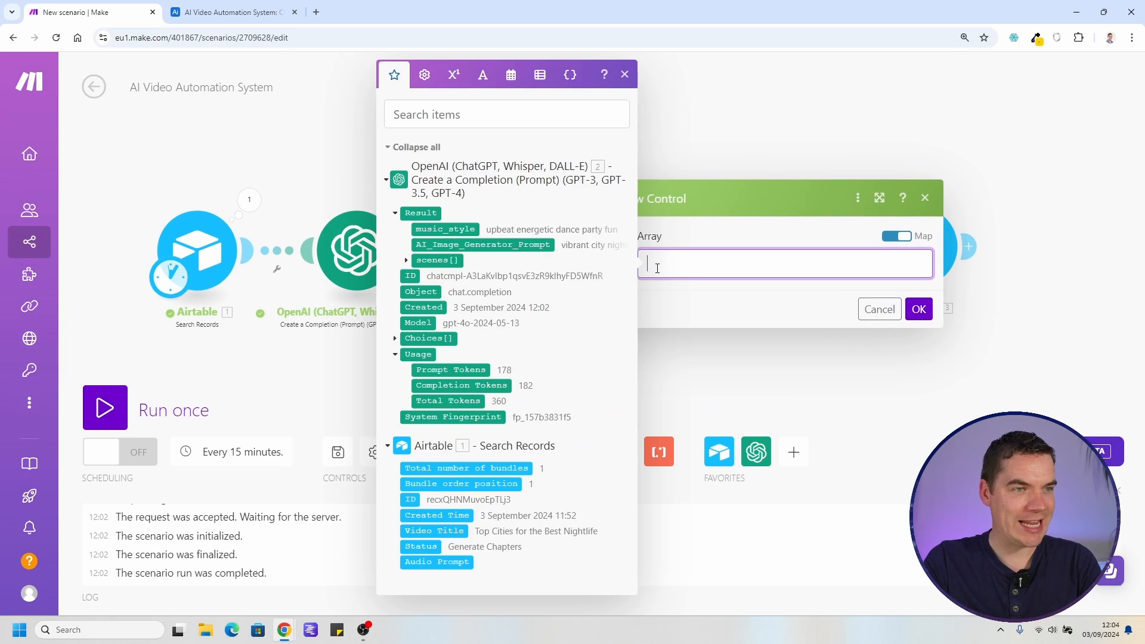
click(445, 262)
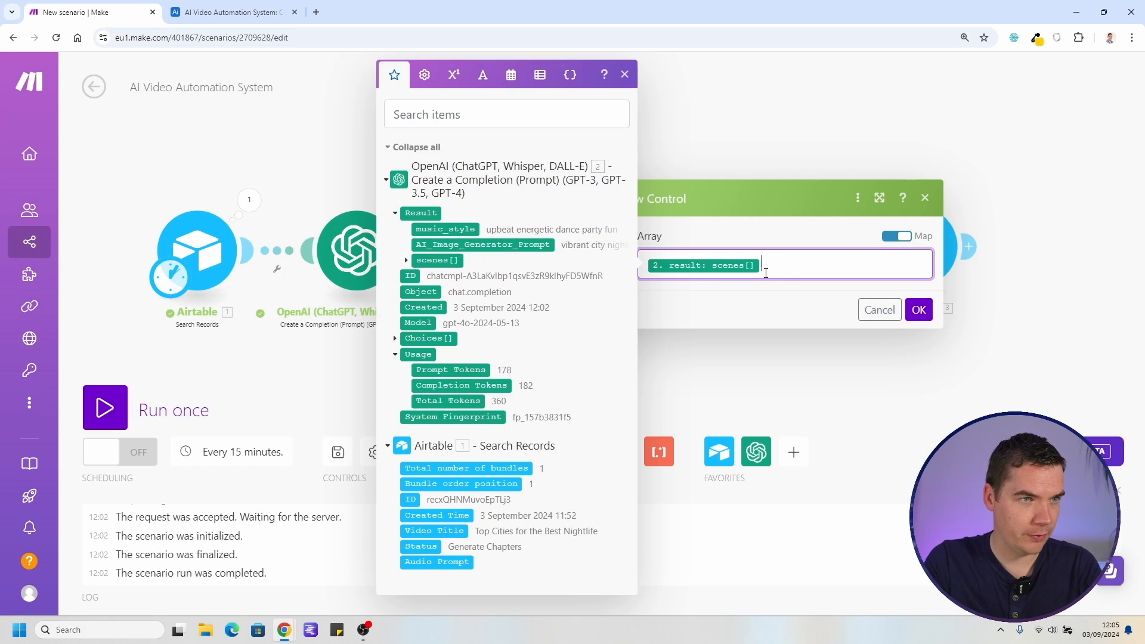
click(408, 263)
click(408, 262)
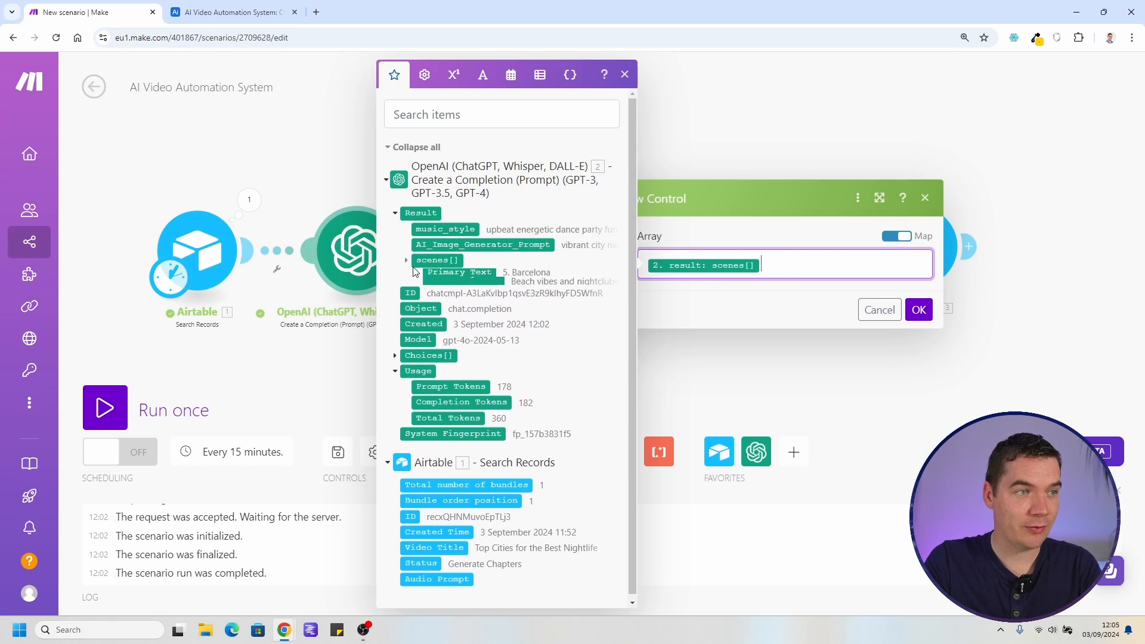
click(919, 310)
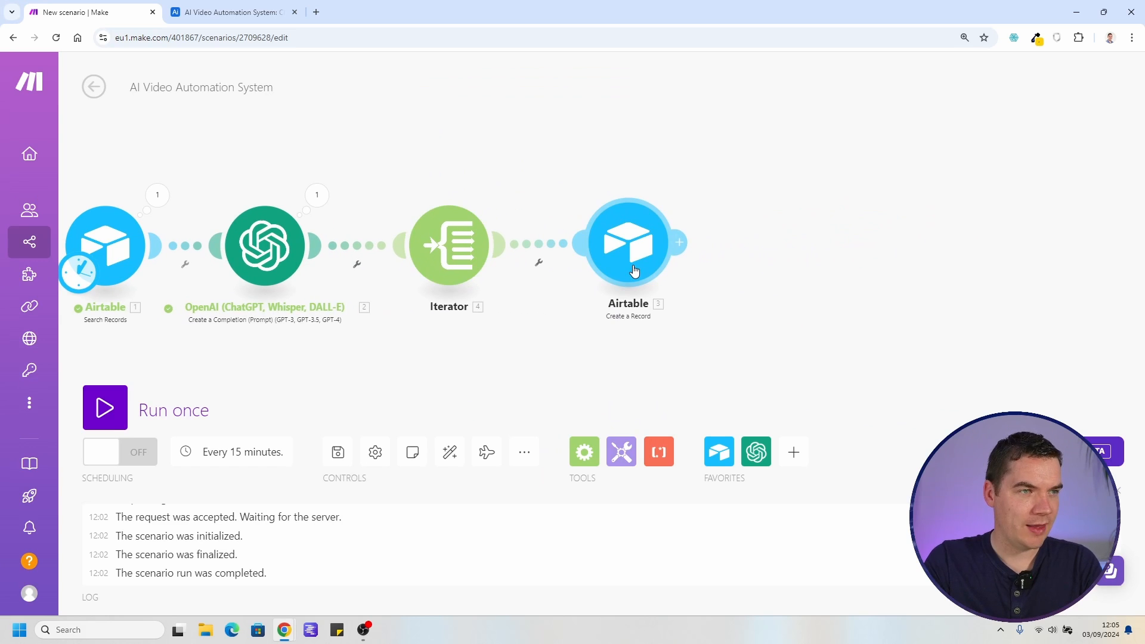
Set the Airtable Create a Record module's base to AI Video Automation System and its table to Chapters
drag(583, 312, 535, 331)
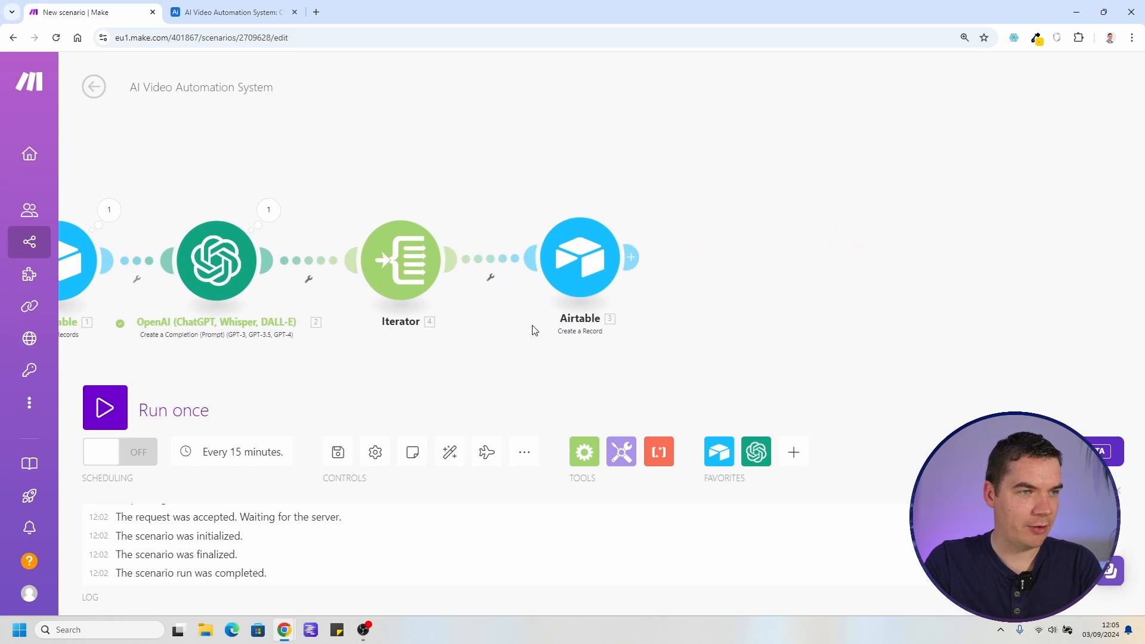
click(584, 251)
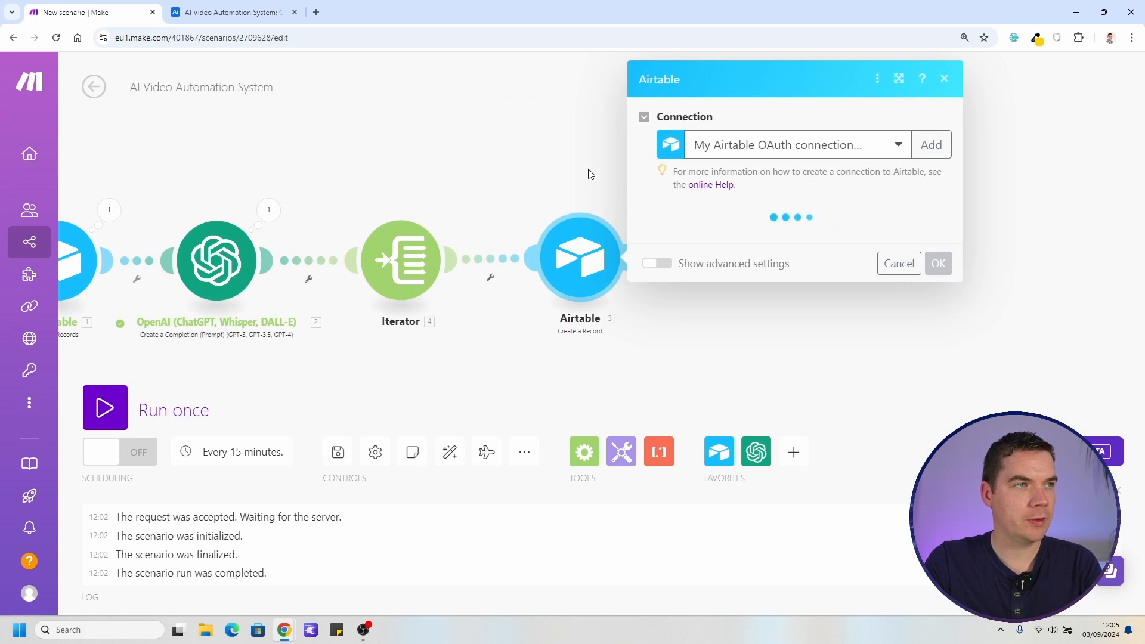
click(815, 245)
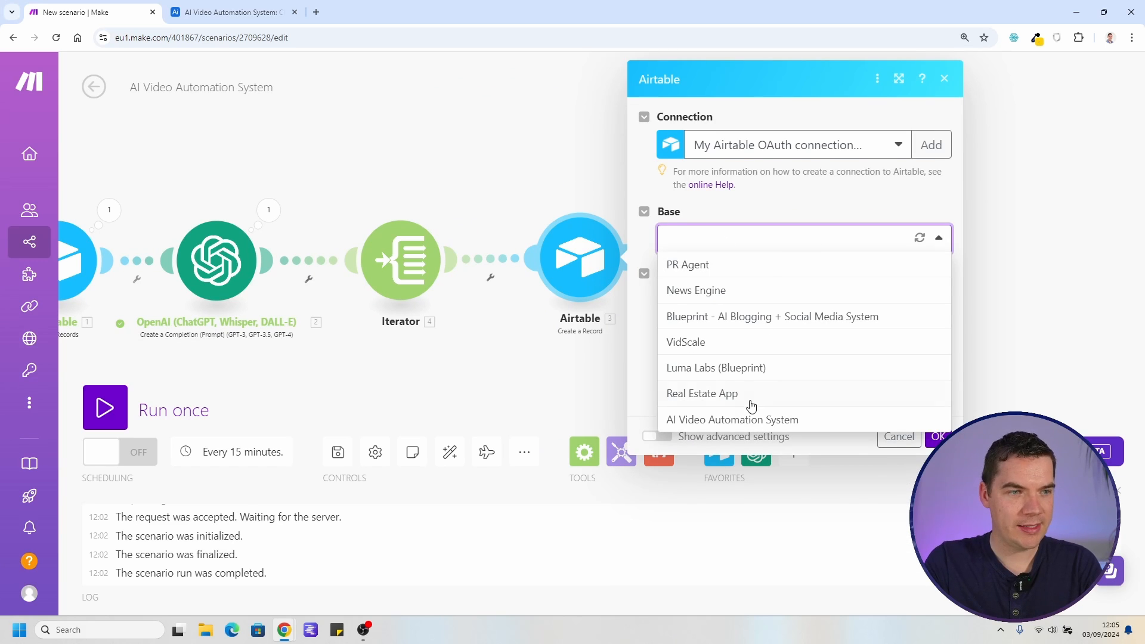
click(733, 419)
click(704, 356)
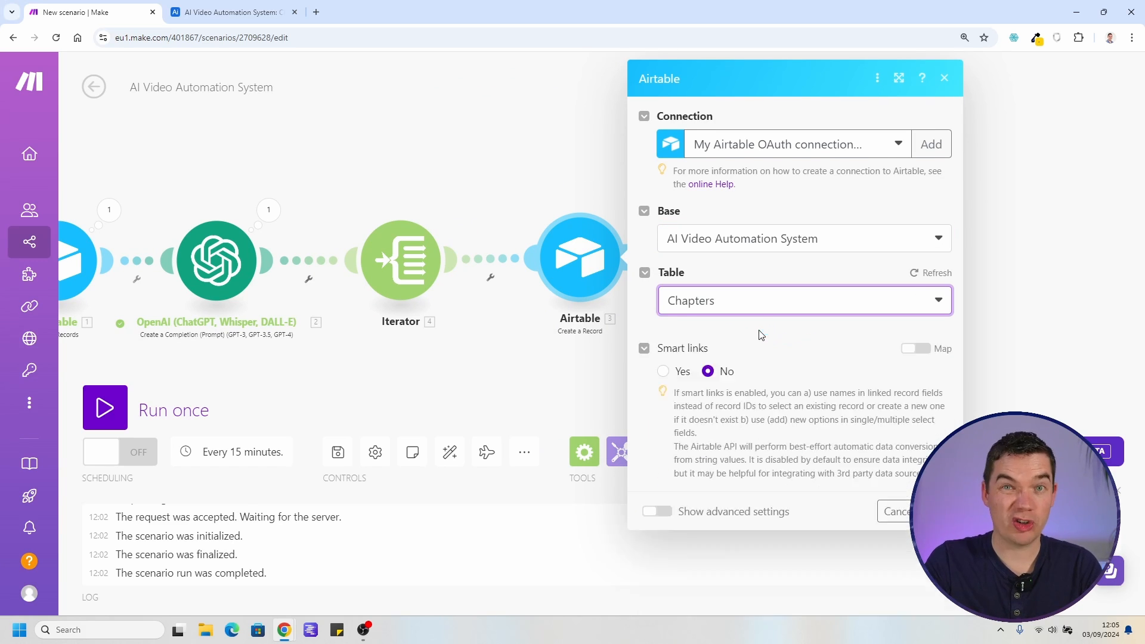
Map the Iterator's Primary Text and Secondary Text to the matching fields of the Chapters record
scroll(765, 360, down, 1)
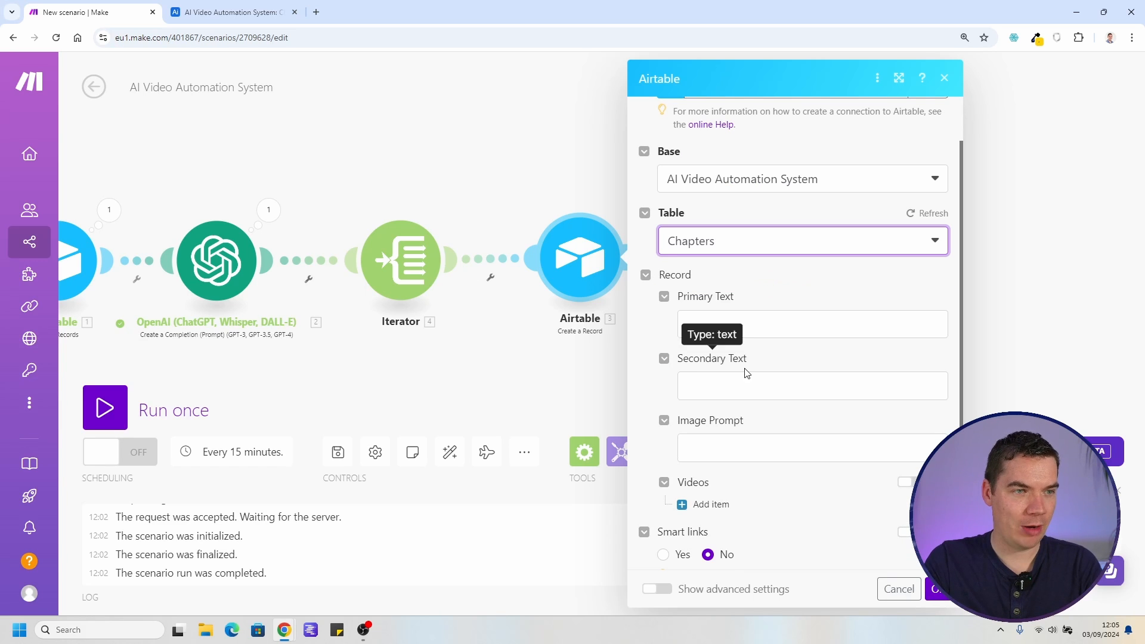
click(729, 320)
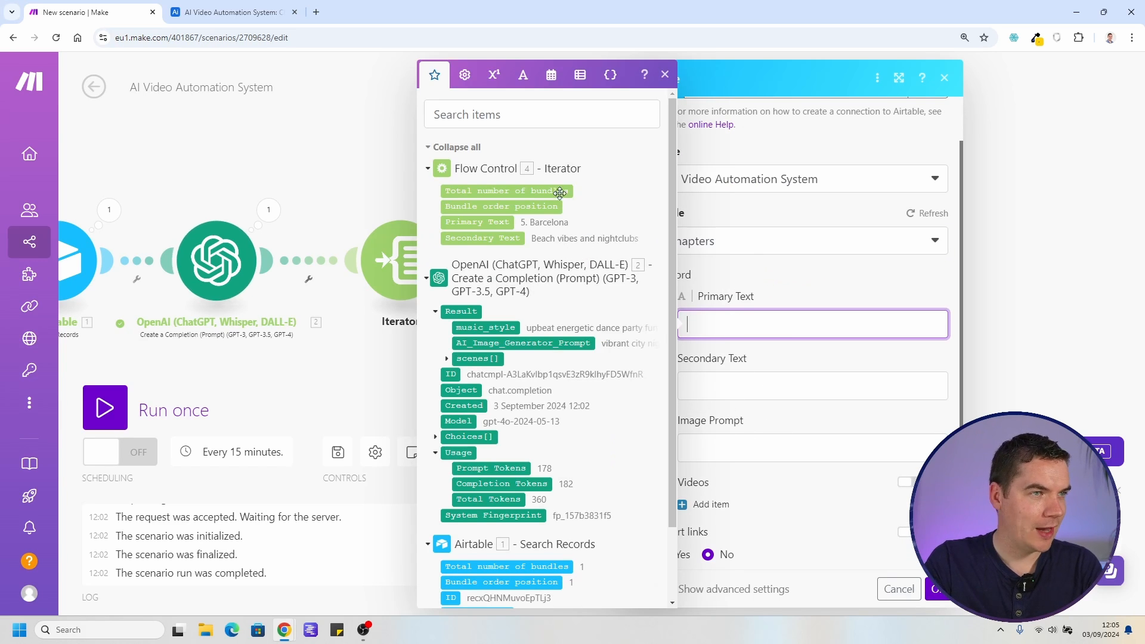
click(489, 223)
click(701, 375)
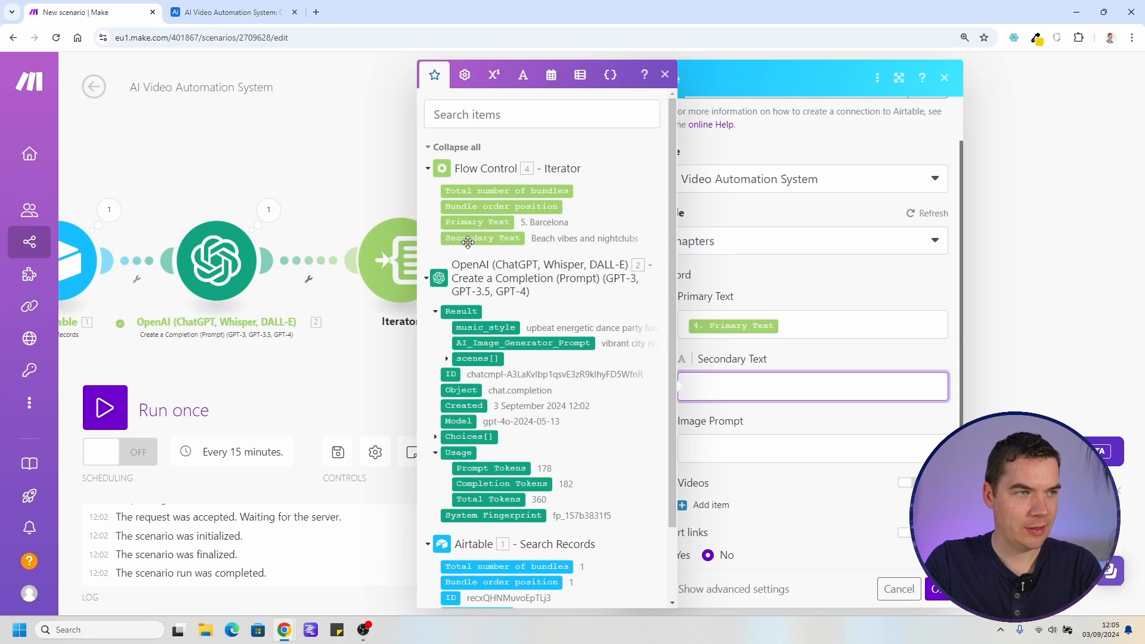
click(468, 240)
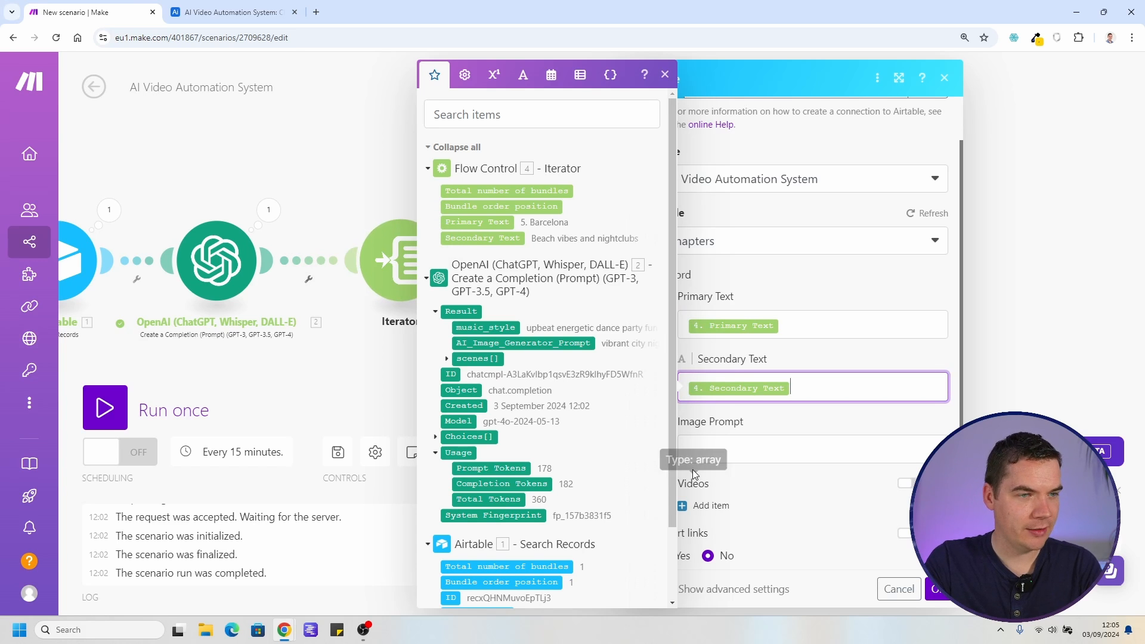
In the OpenAI system message's JSON format, move the "AI_Image_Generator_Prompt": "", line into the scenes array after Secondary Text
click(341, 173)
drag(382, 212, 521, 197)
click(424, 249)
scroll(603, 421, down, 2)
scroll(603, 422, down, 5)
click(654, 390)
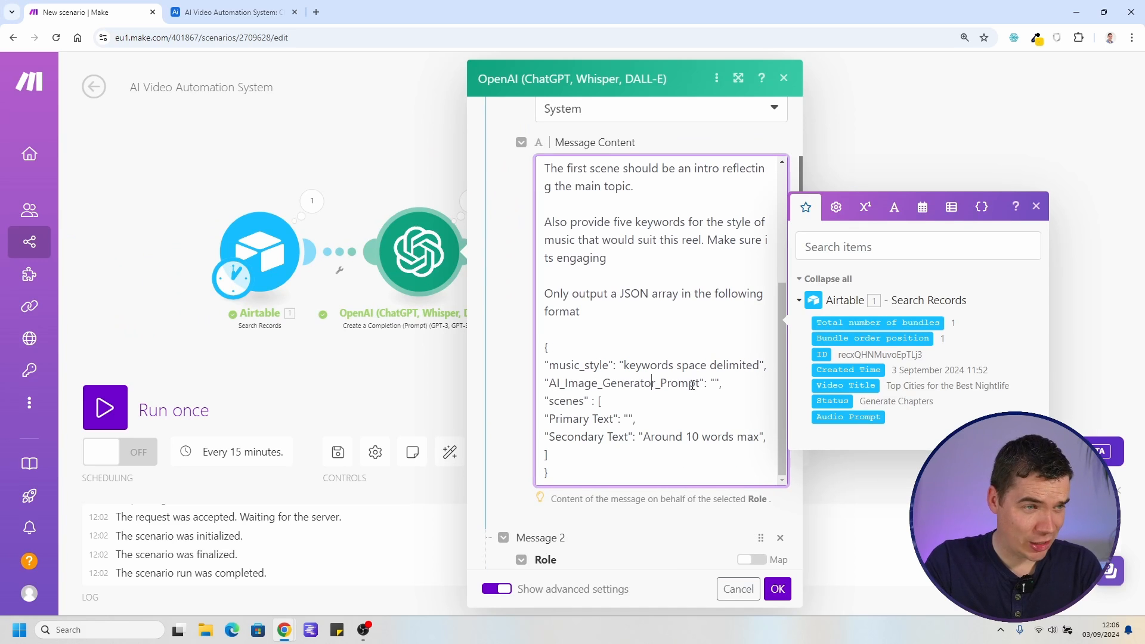
drag(561, 385, 731, 389)
key(ctrl+c)
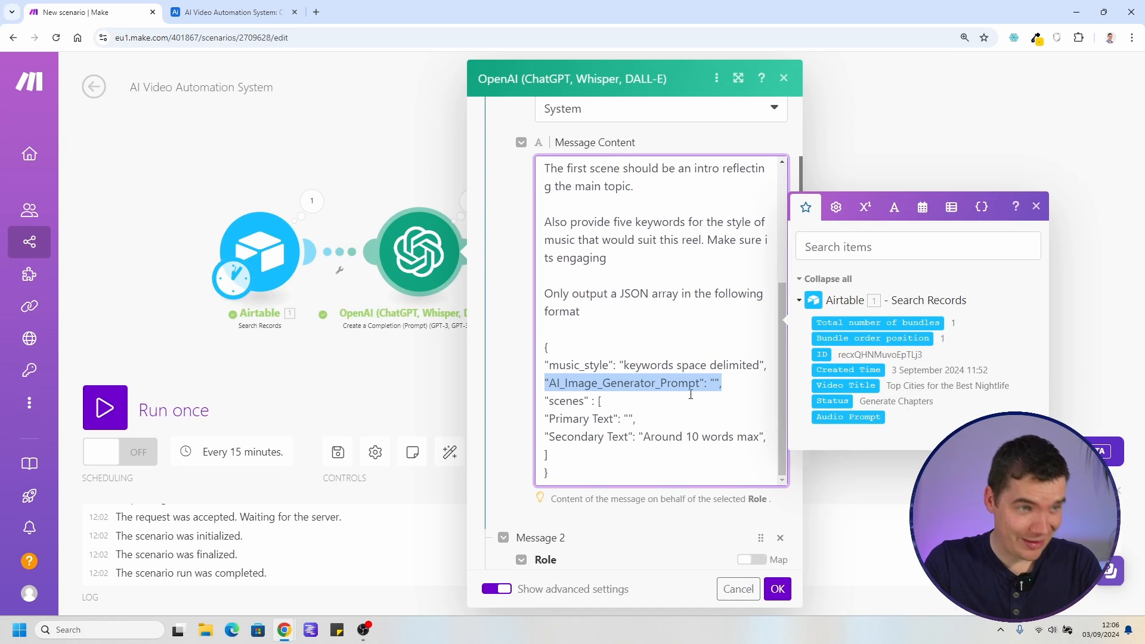
key(BackSpace)
key(BackSpace)
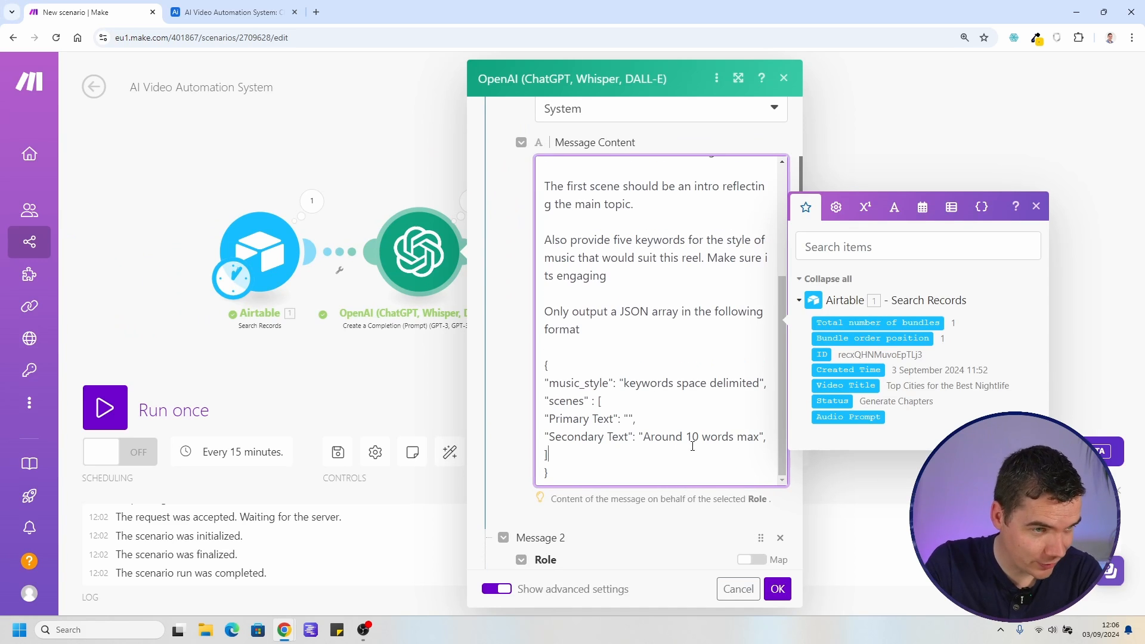
key(Return)
key(ctrl+v)
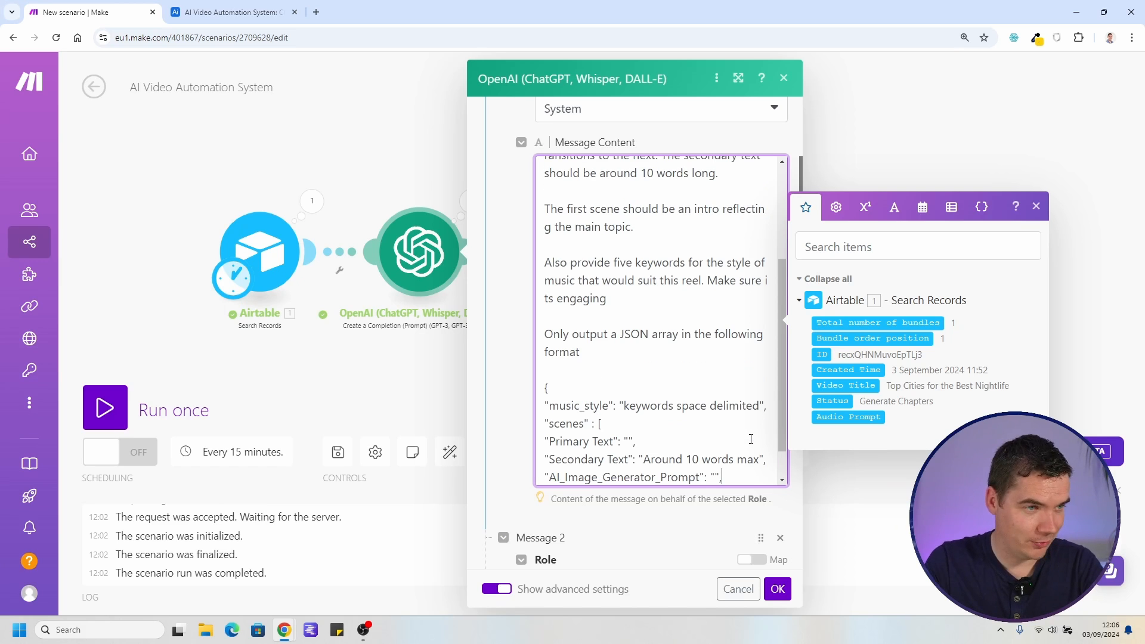
Check the "AI_Image_Generator_Prompt": "", line inside the scenes array and confirm the OpenAI module's settings
scroll(725, 409, down, 1)
drag(577, 438, 673, 436)
click(652, 436)
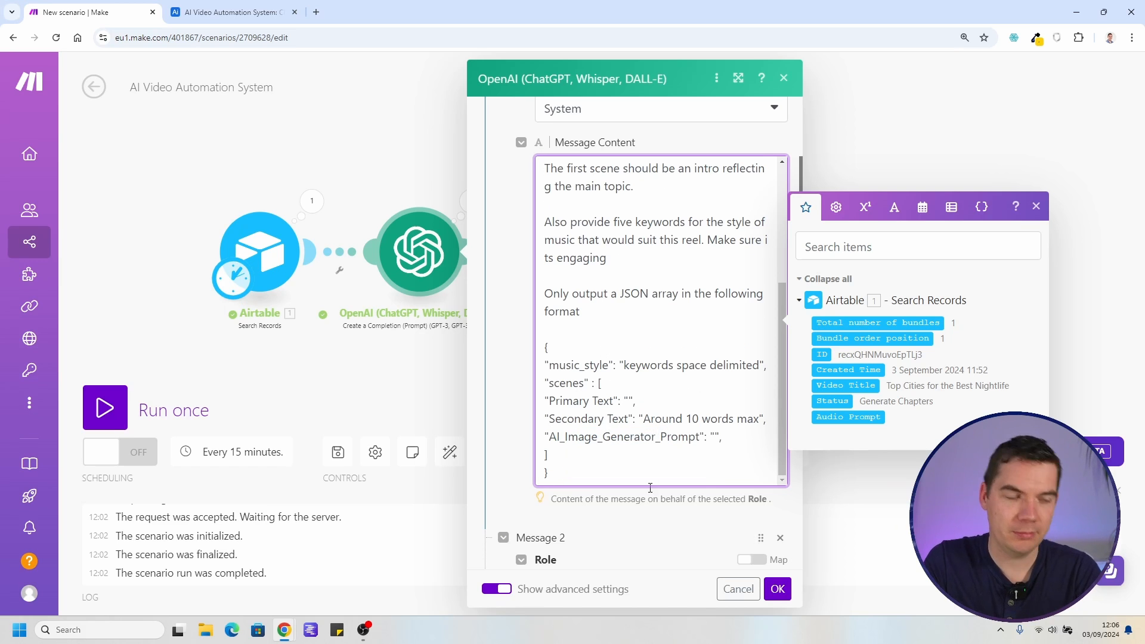
click(778, 589)
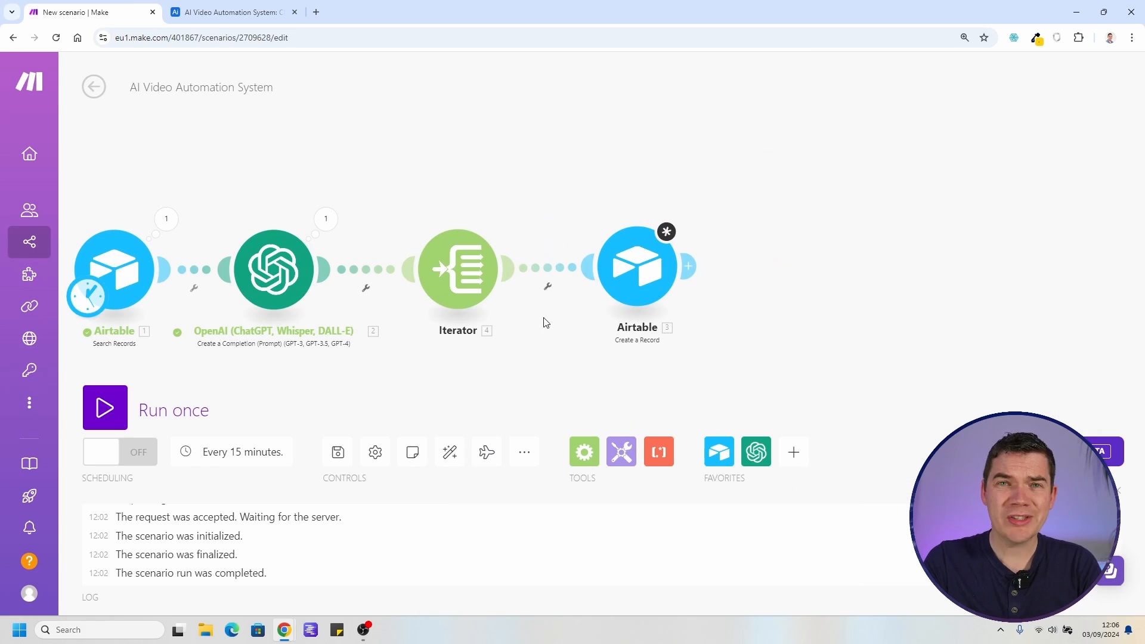
click(634, 264)
scroll(772, 388, down, 2)
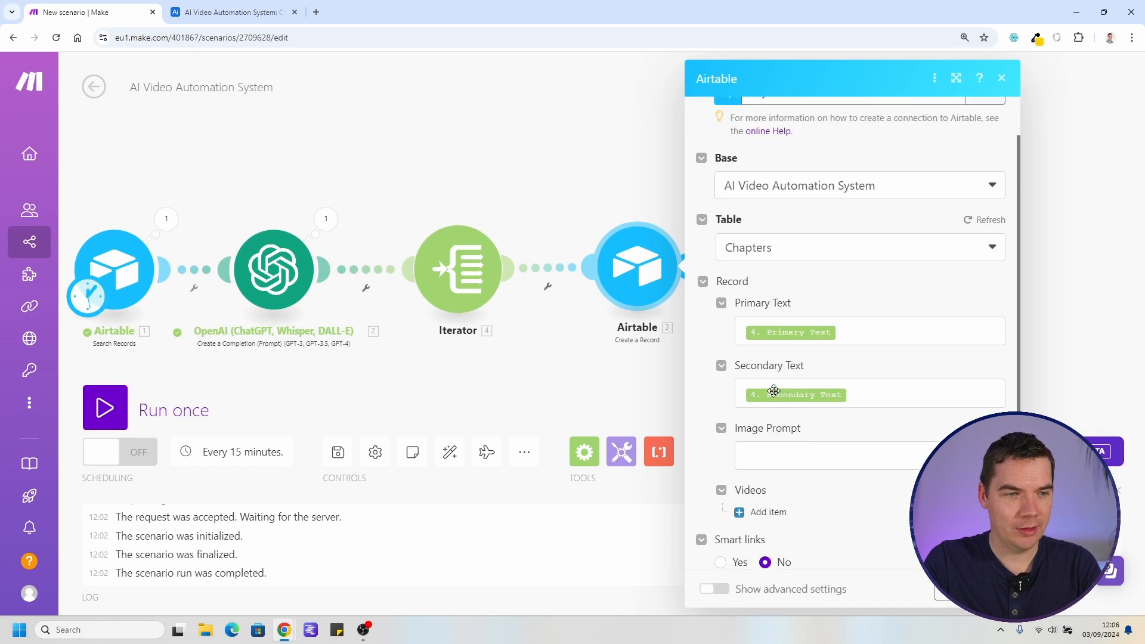
click(769, 391)
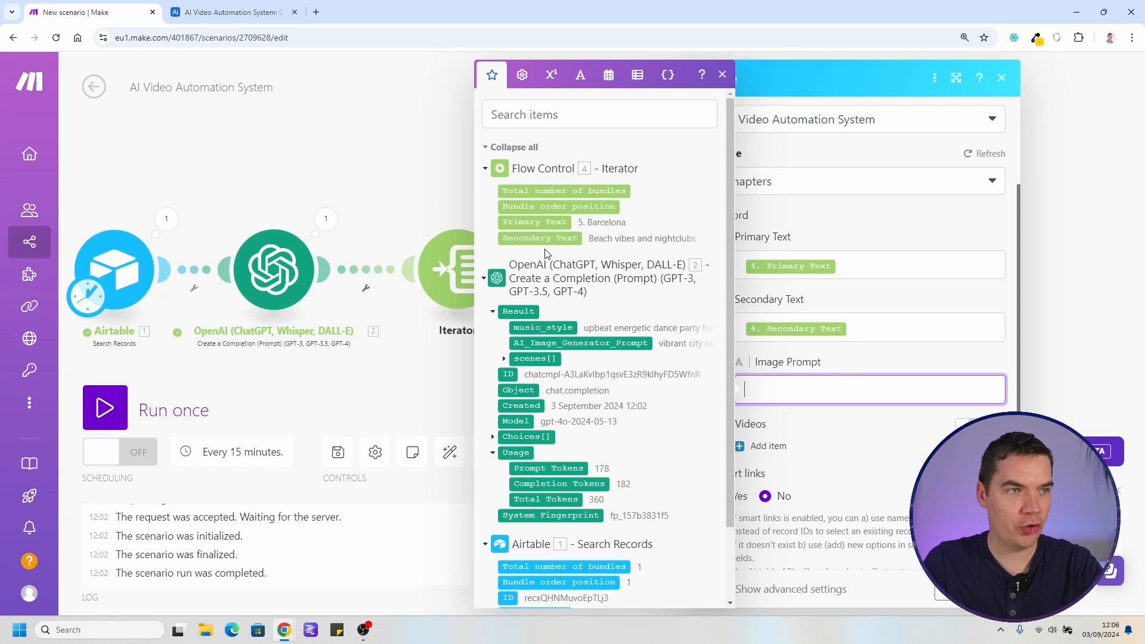
click(454, 404)
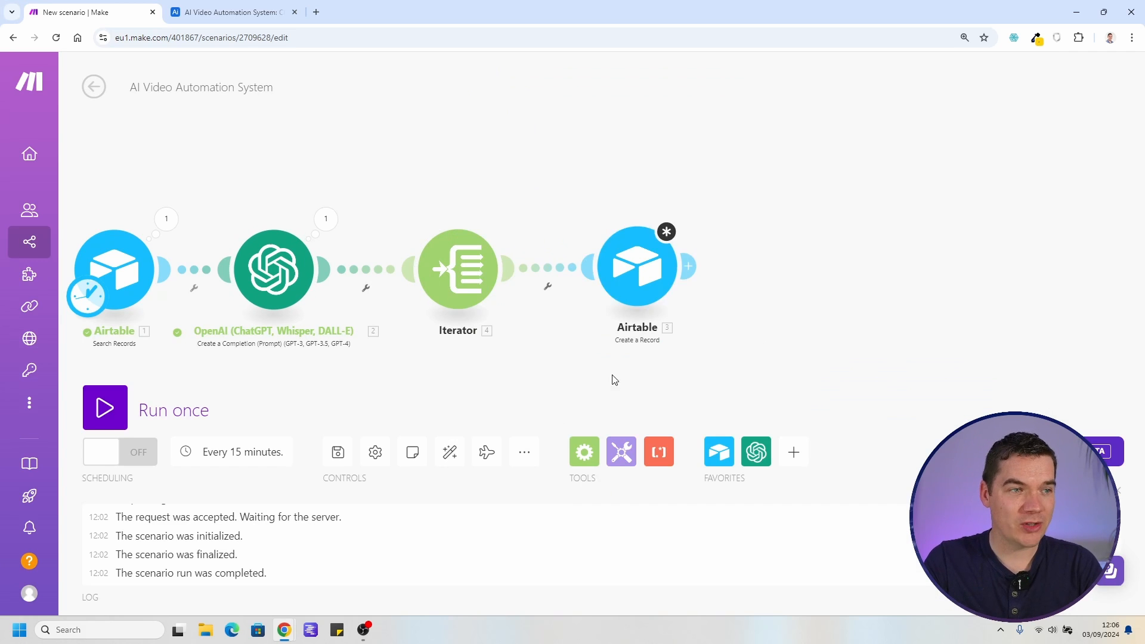
Set up a filter between the Iterator and the Airtable Create a Record module with the condition 1 equal to 0
click(548, 285)
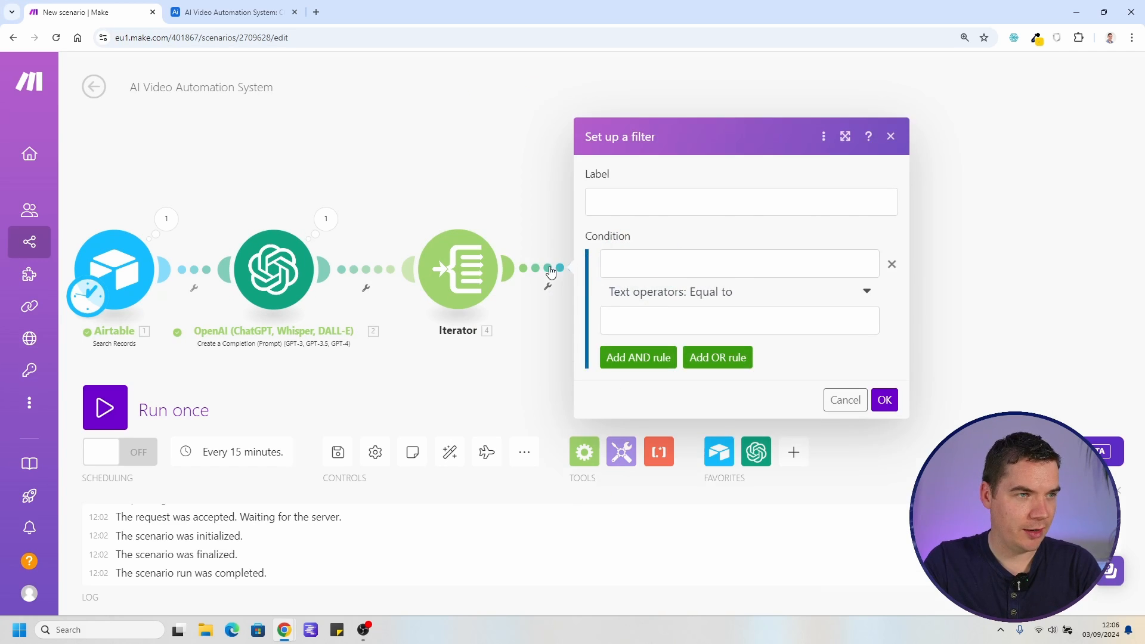
click(626, 263)
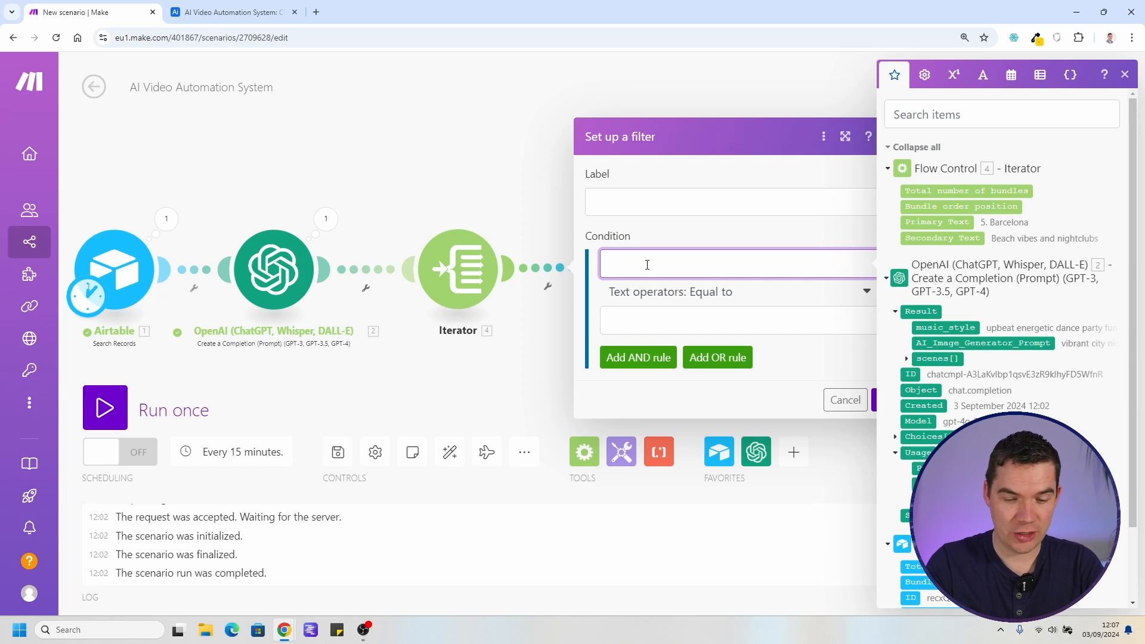
click(659, 314)
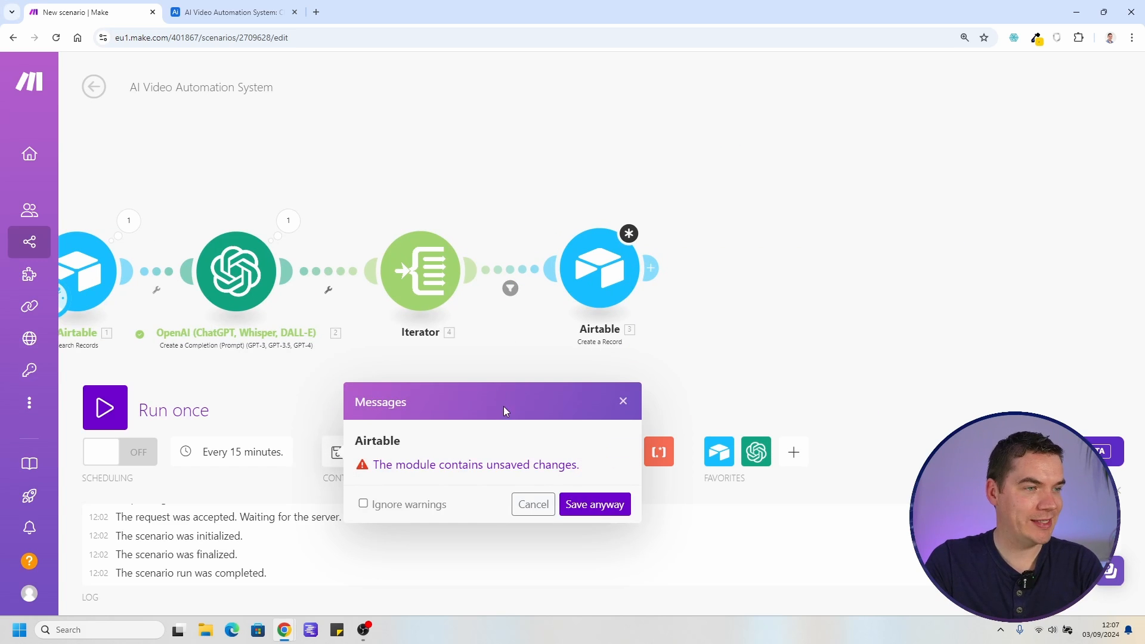
Confirm the Airtable Create a Record module's settings, save the scenario and run it once
click(533, 505)
scroll(754, 375, down, 3)
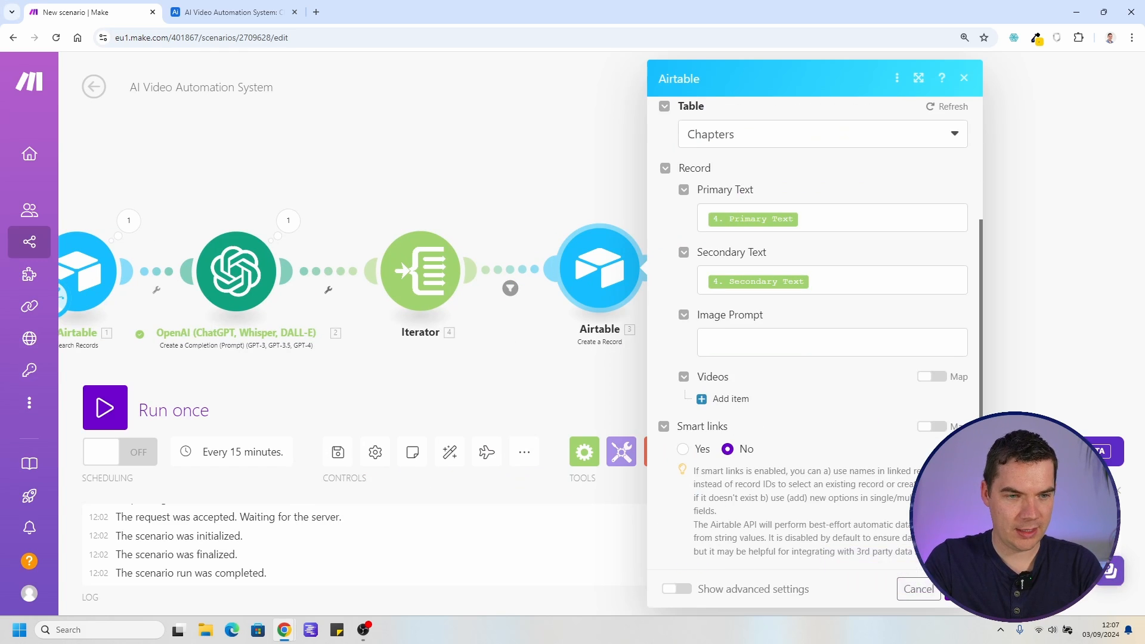
click(953, 592)
click(333, 458)
click(123, 416)
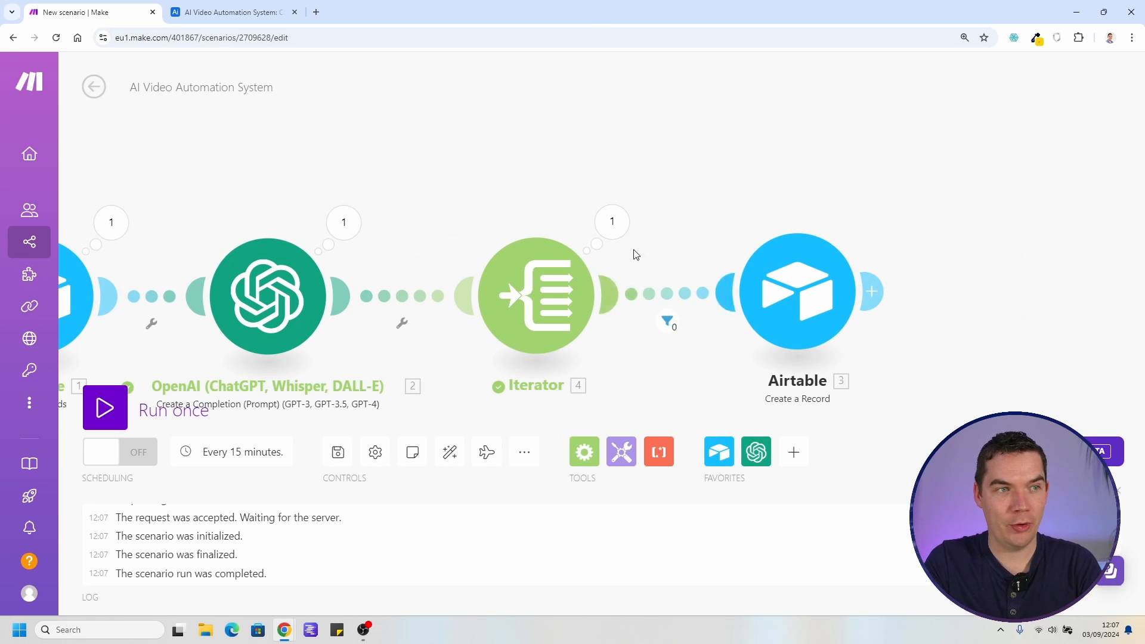
Examine the Iterator's output bundles for their AI_Image_Generator_Prompt values
click(612, 222)
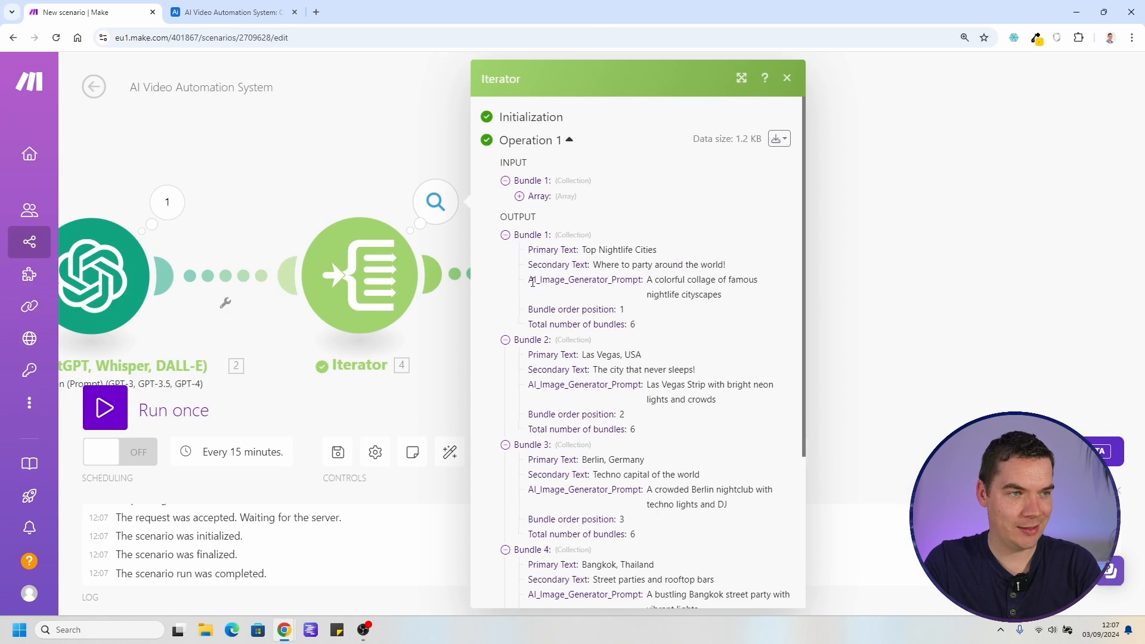
drag(533, 279, 635, 276)
click(668, 294)
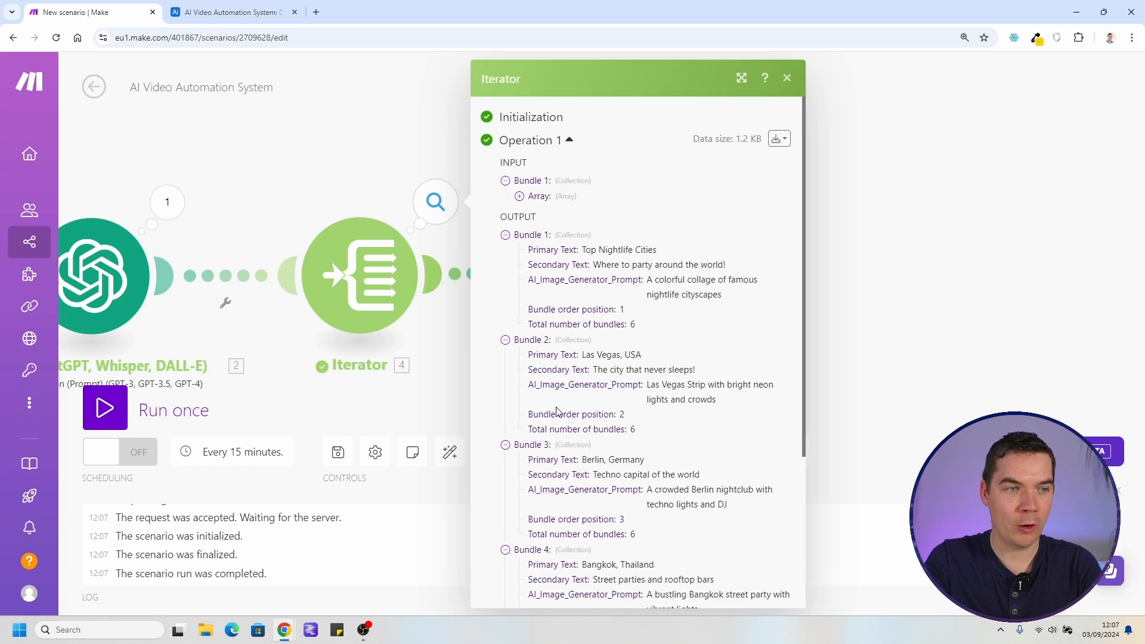
click(304, 127)
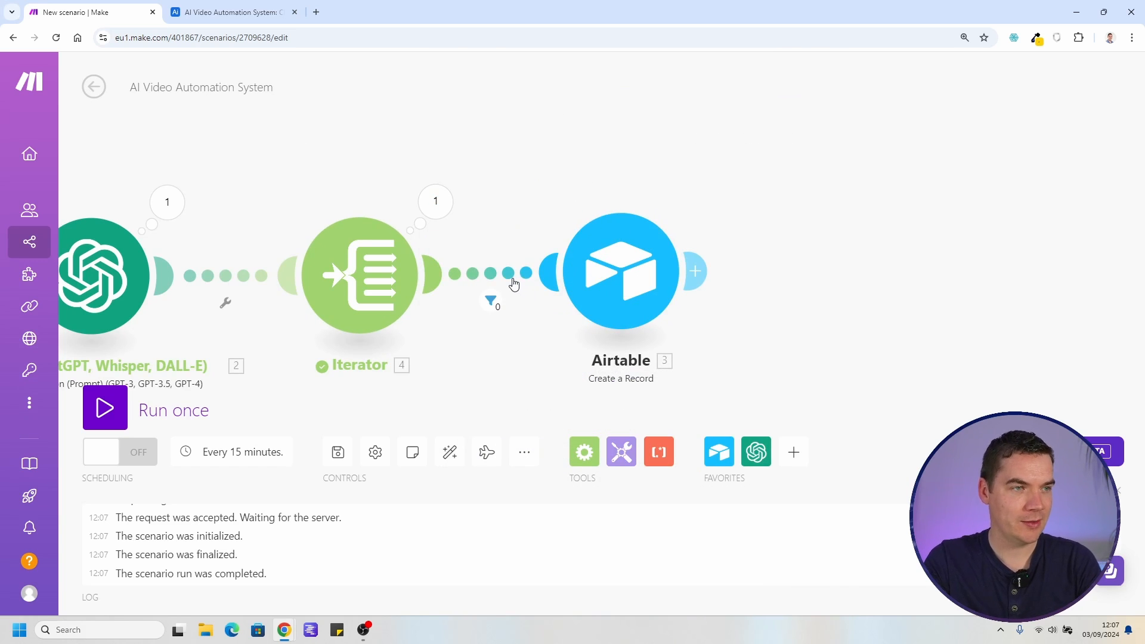
Map the Iterator's AI_Image_Generator_Prompt to the Image Prompt field in the Airtable Create a Record module
click(640, 261)
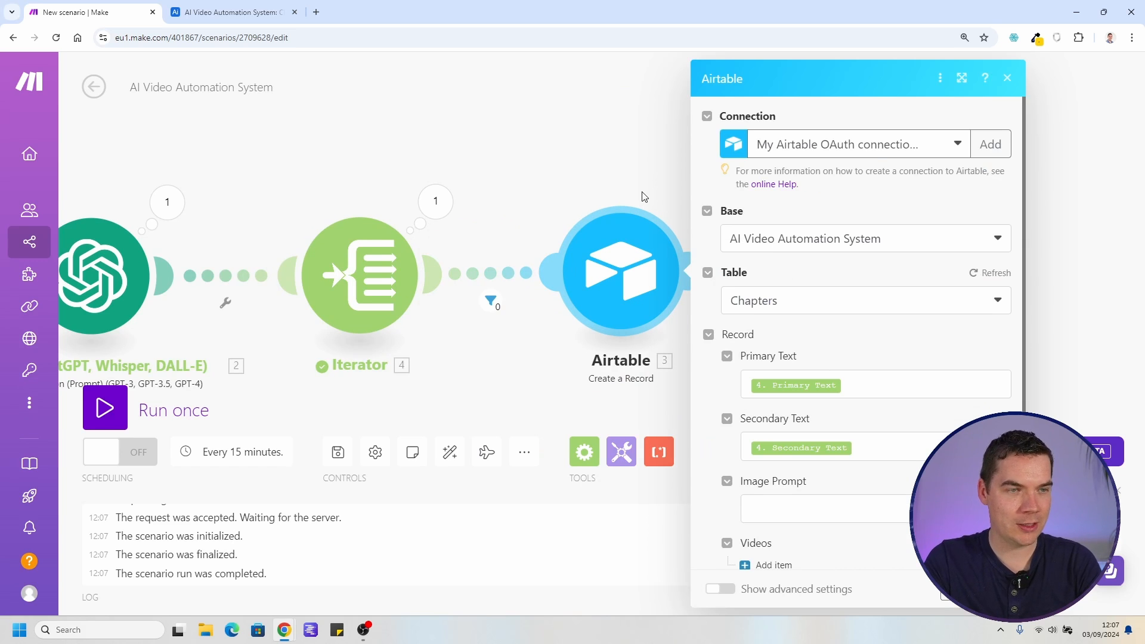
scroll(683, 358, down, 2)
click(684, 391)
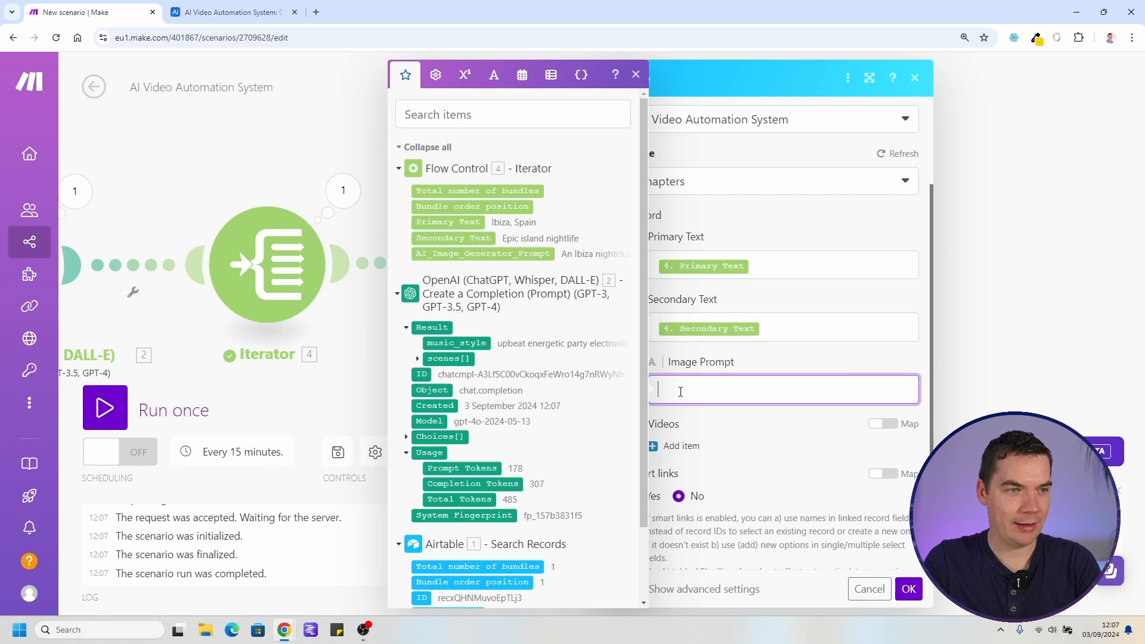
click(454, 256)
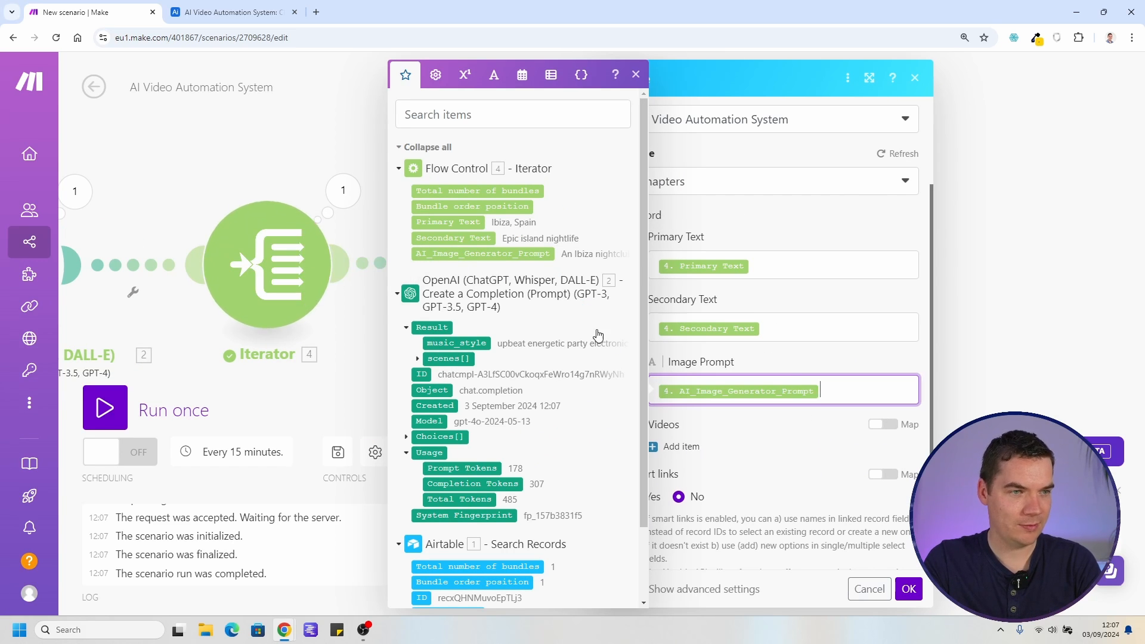
click(797, 416)
click(448, 294)
Remove the 1 equal to 0 filter condition between the Iterator and the Airtable Create a Record module
click(415, 272)
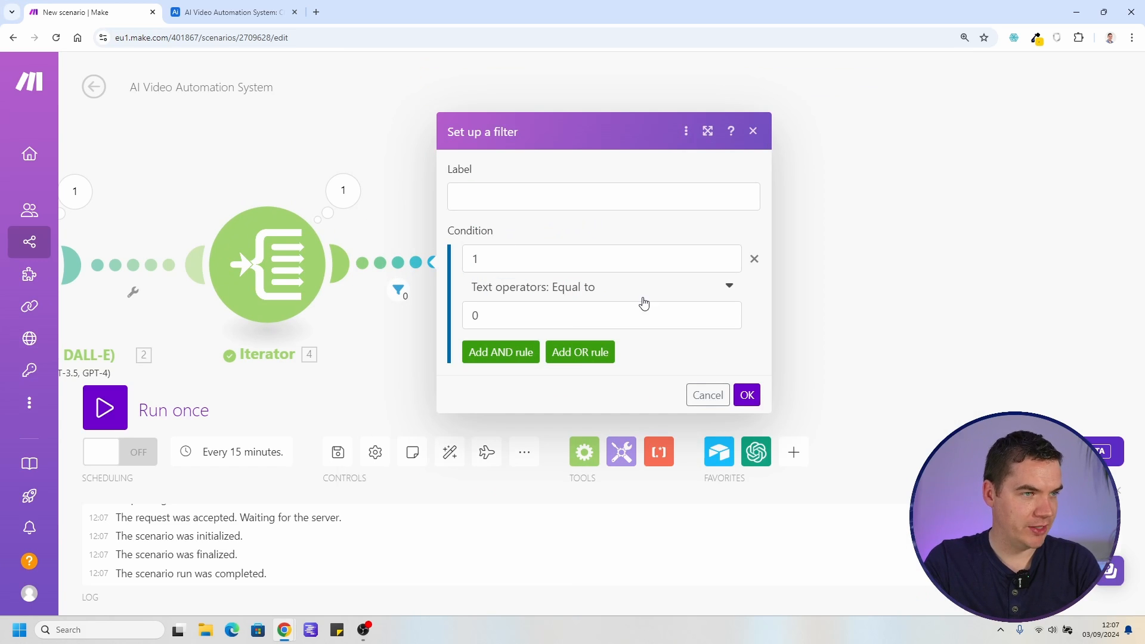
click(755, 259)
click(745, 296)
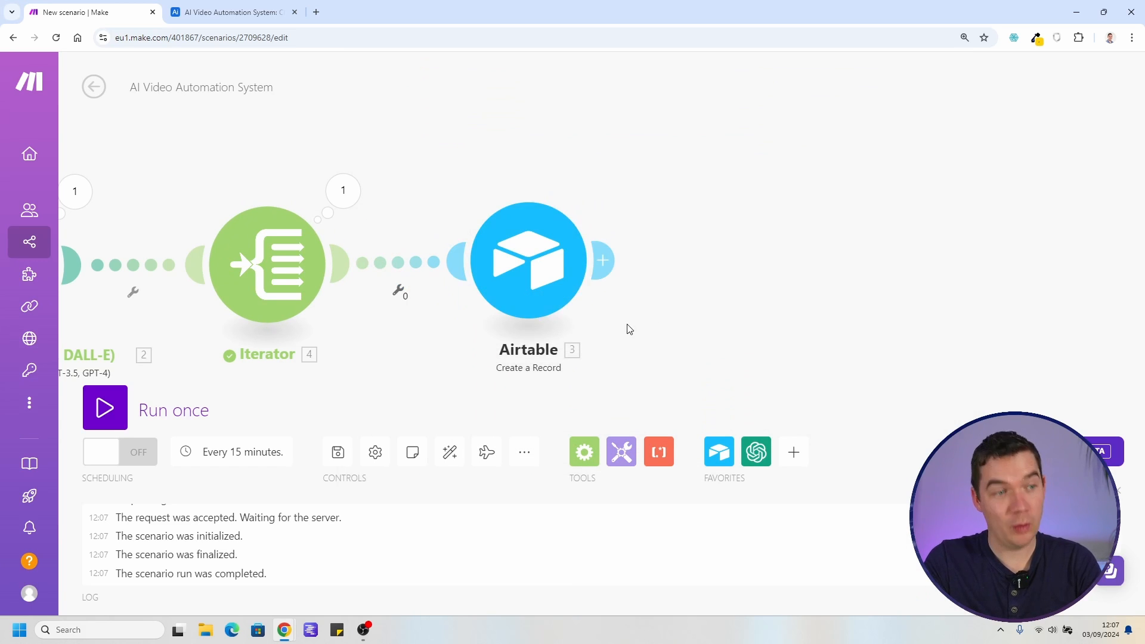
Add a record ID item to the Videos field of the Airtable Create a Record module
click(538, 264)
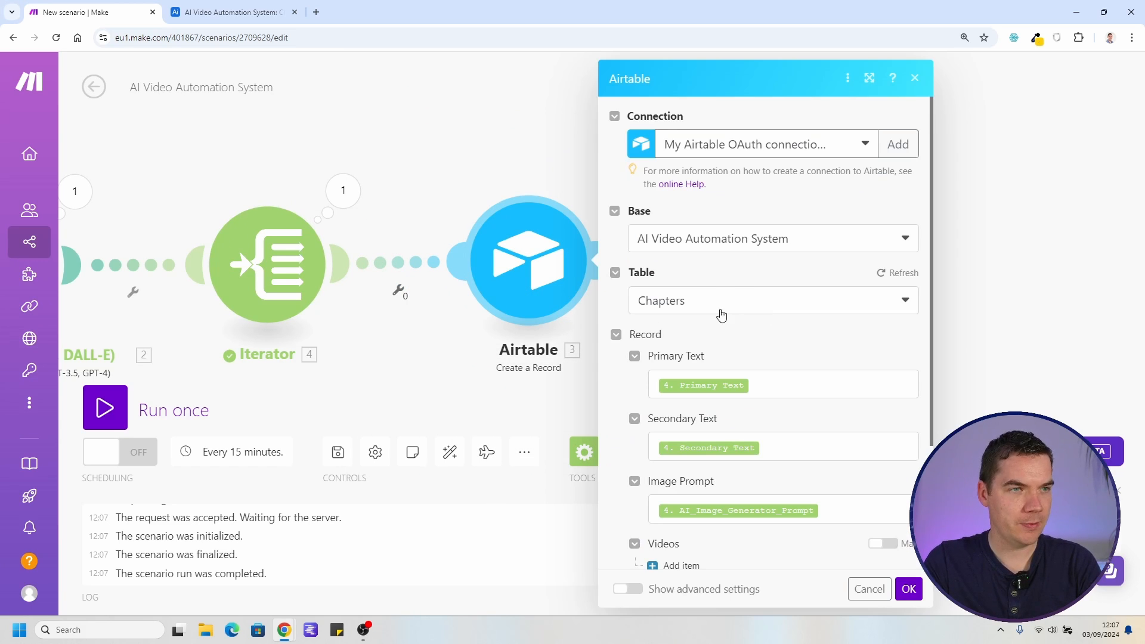
scroll(731, 360, down, 1)
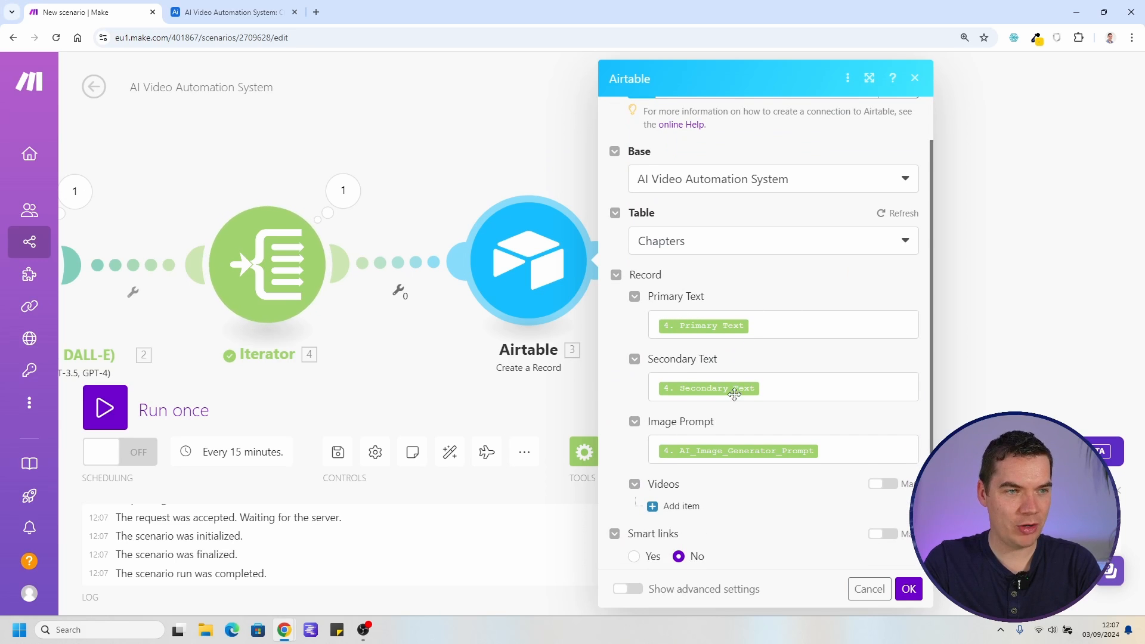
scroll(811, 451, down, 2)
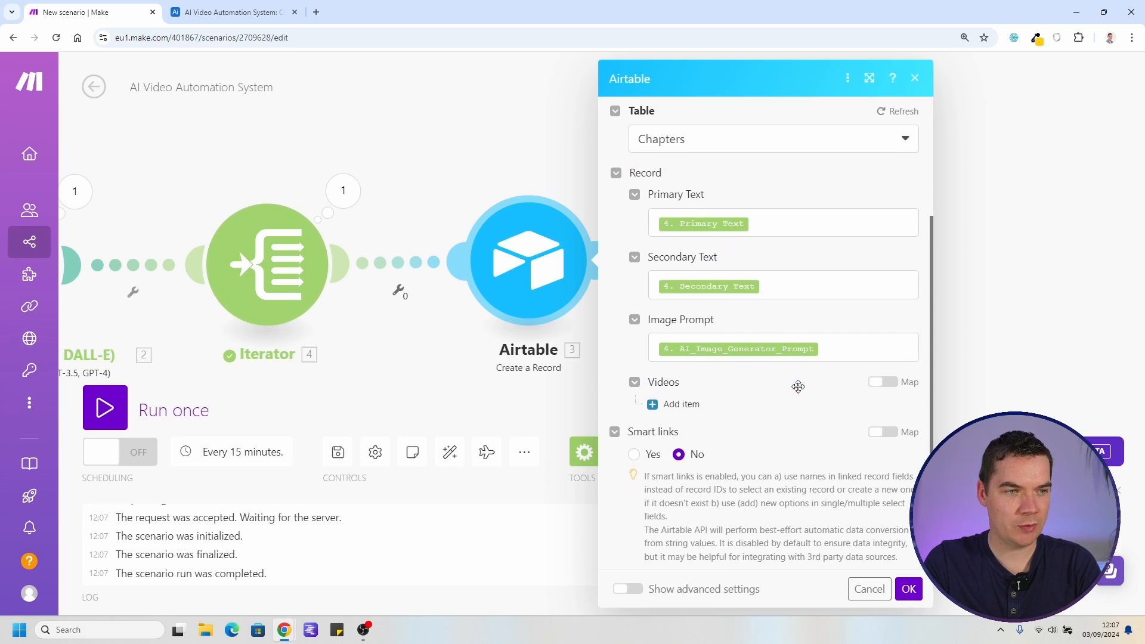
click(668, 399)
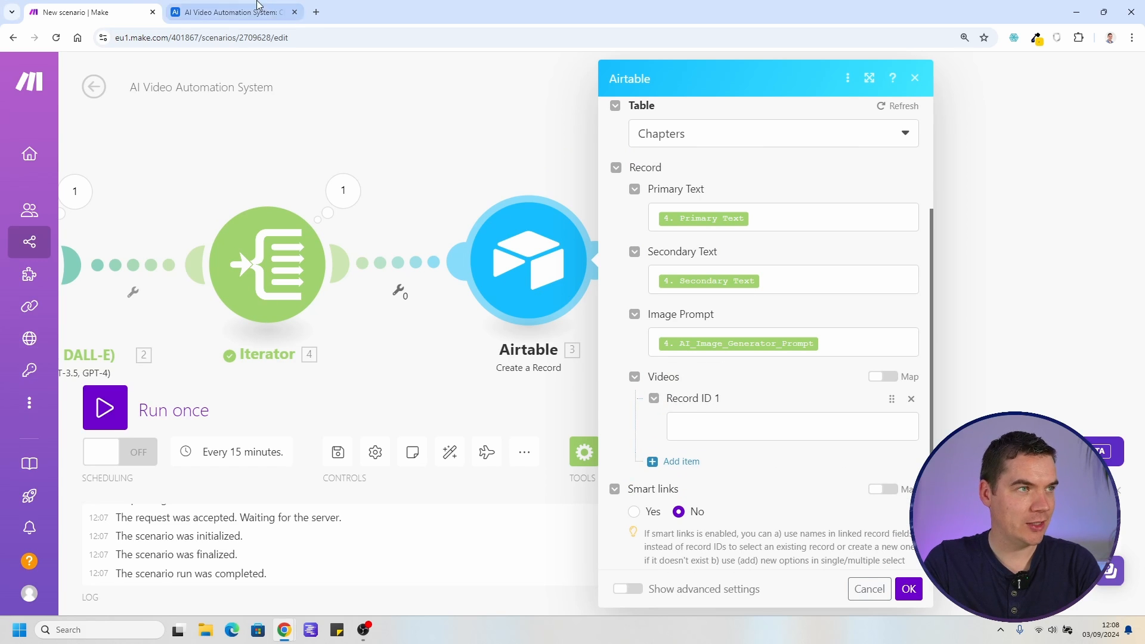
Switch to Airtable and review the Videos and Chapters tables to see how their records link, returning to Make
click(233, 12)
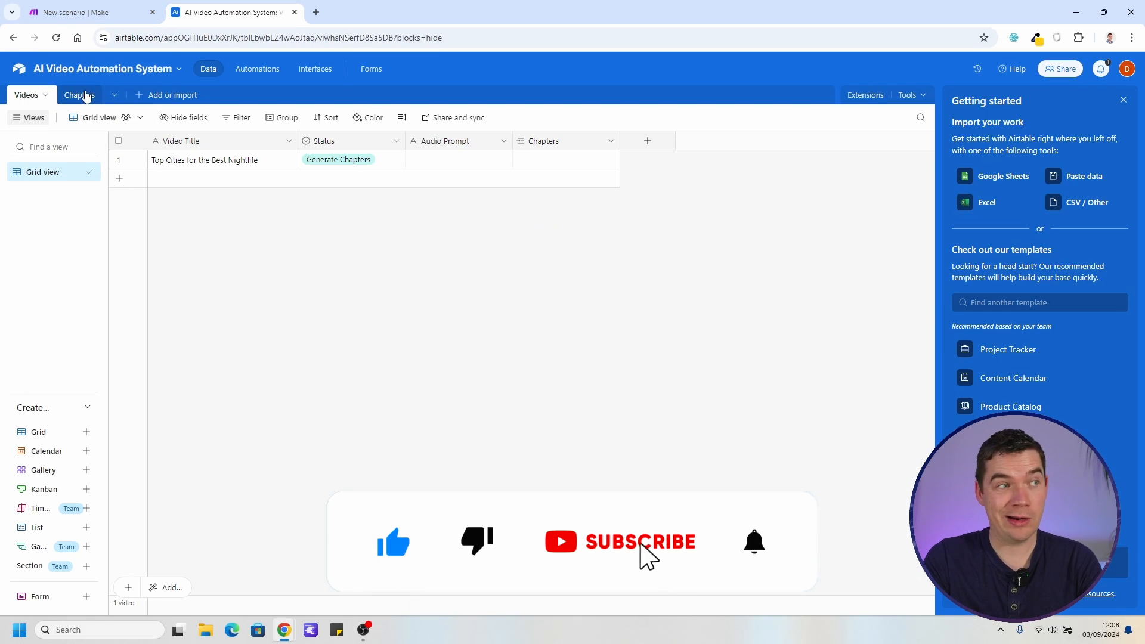
click(79, 94)
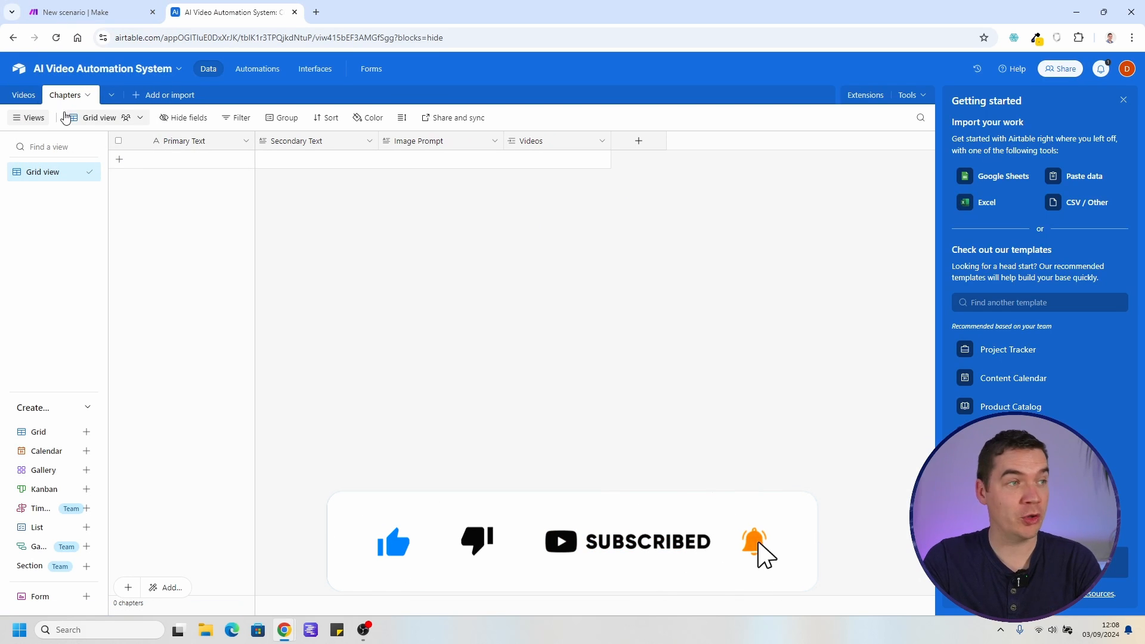
click(75, 11)
click(710, 430)
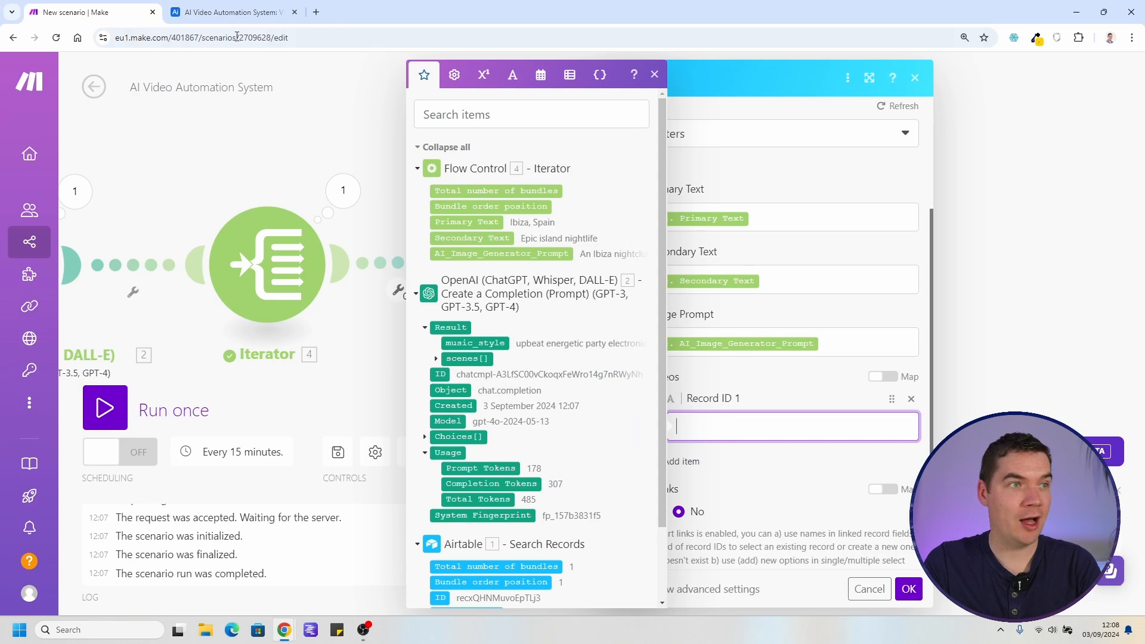
click(233, 12)
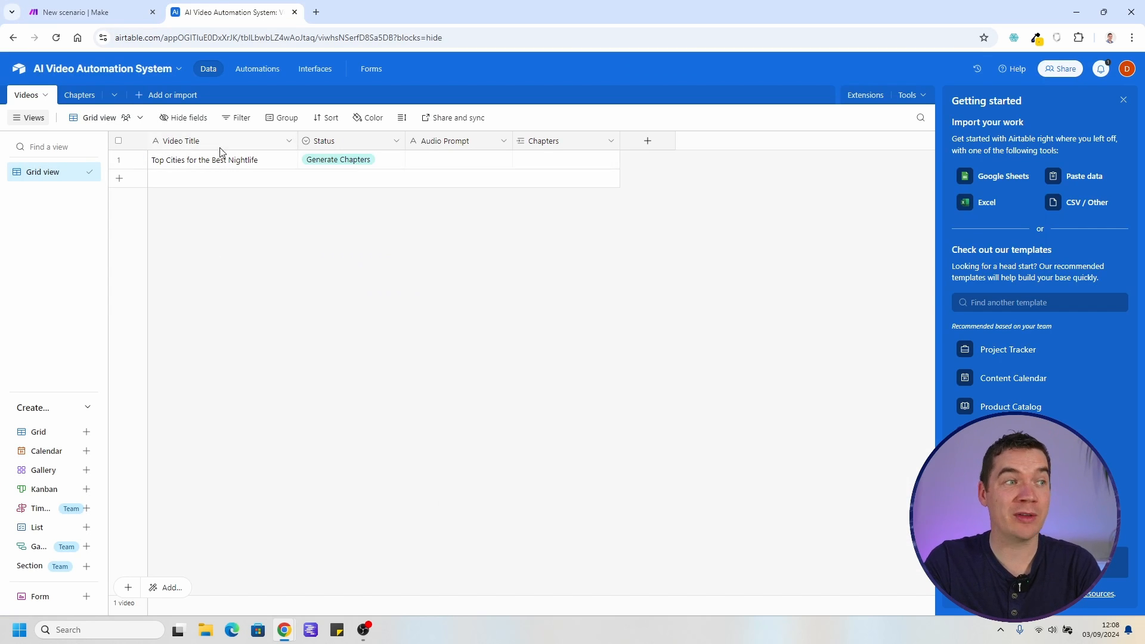
click(85, 10)
Try mapping the Search Records Video Title to Record ID 1 under Videos, then save and run the scenario once
click(722, 428)
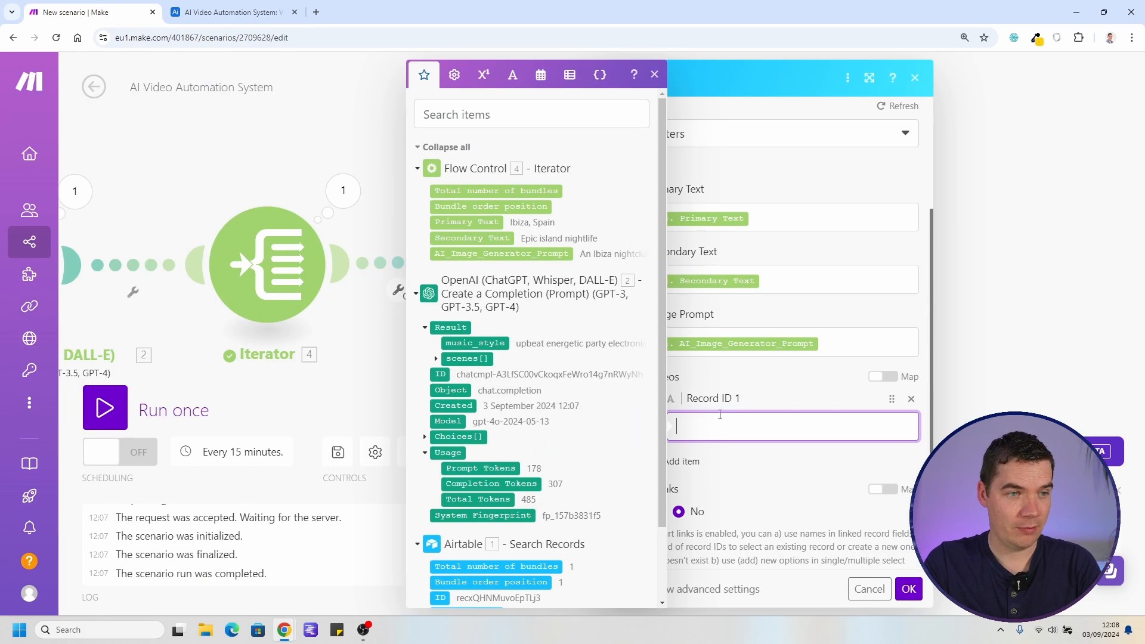
scroll(545, 426, down, 2)
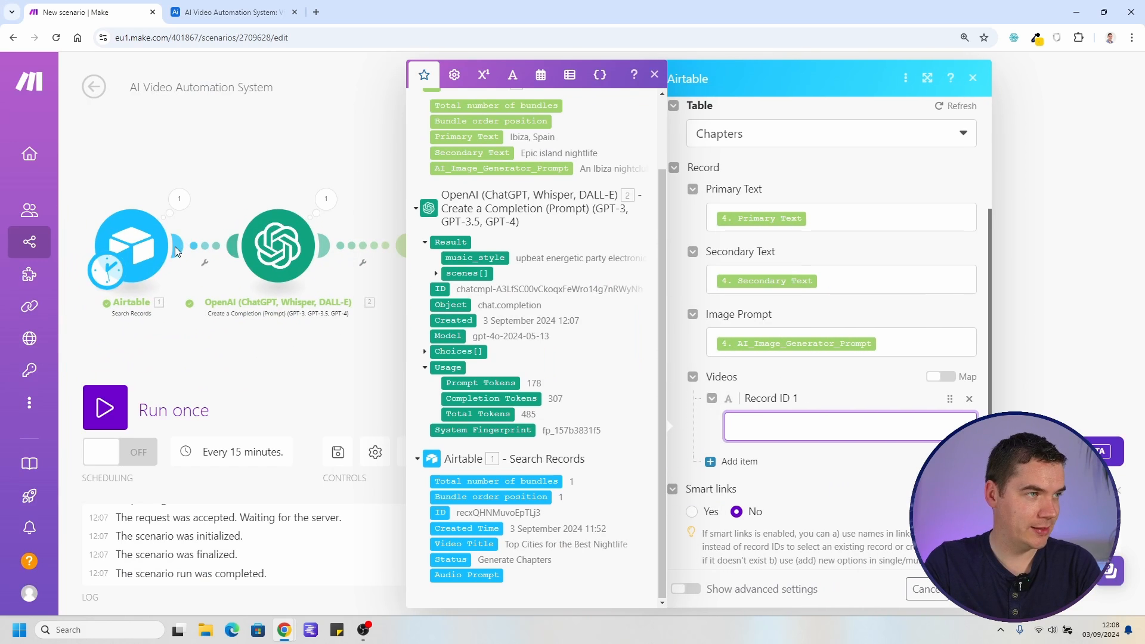
click(471, 544)
click(409, 378)
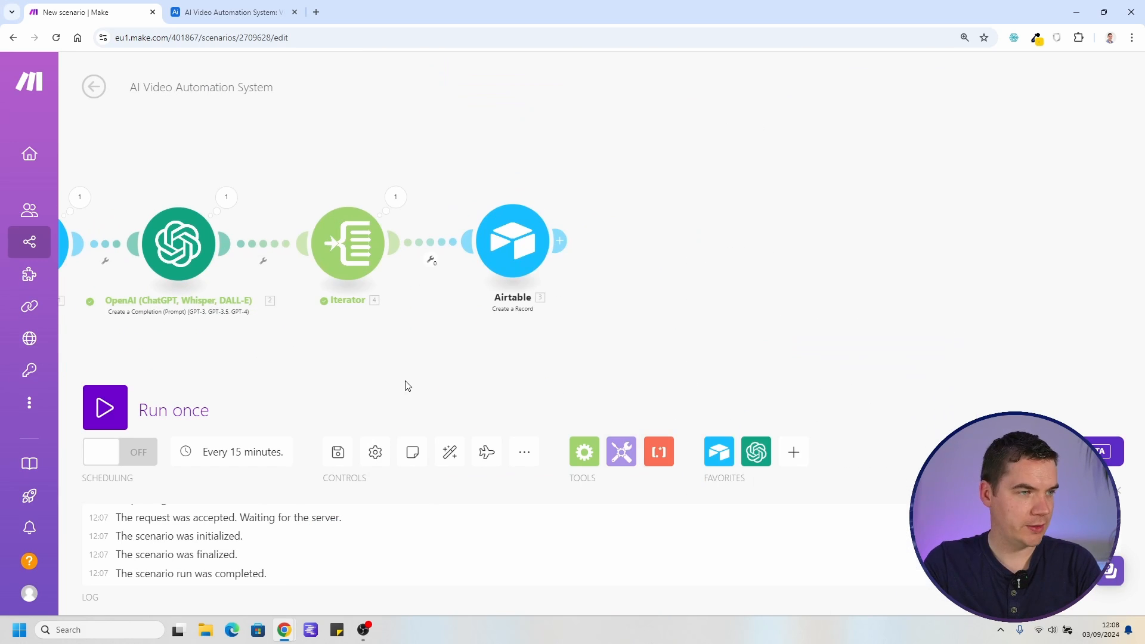
click(337, 453)
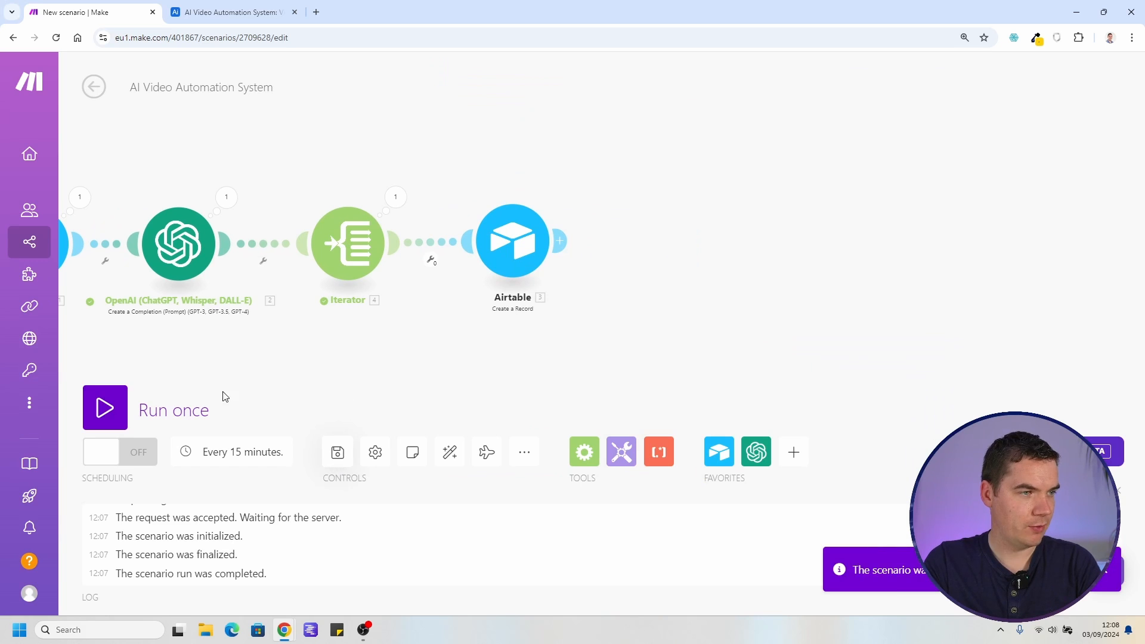
click(113, 410)
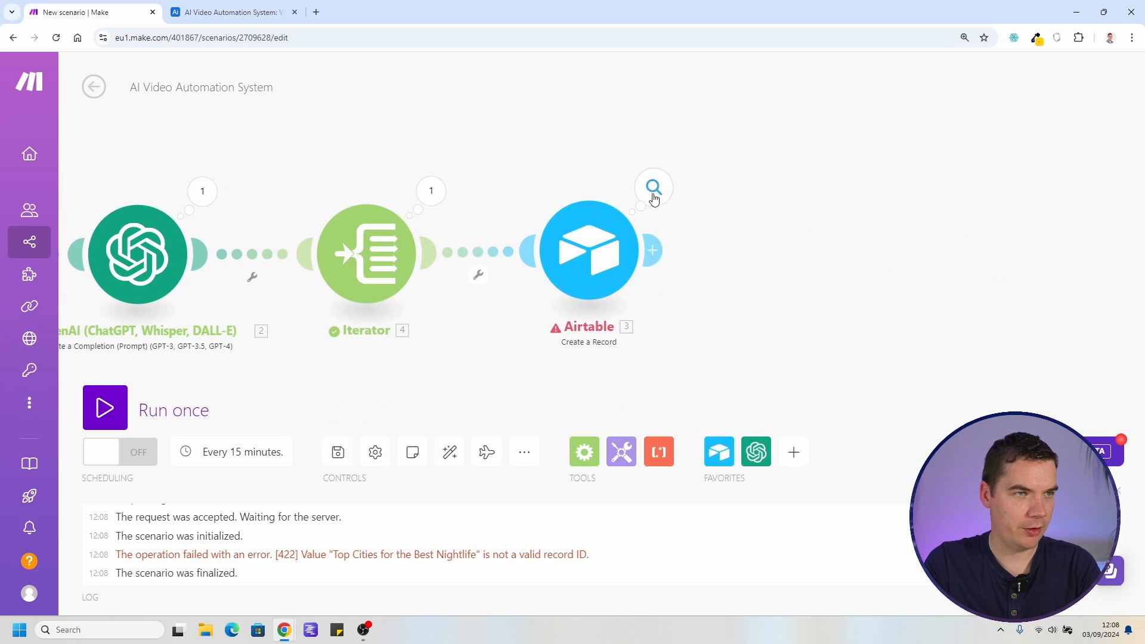
Replace the Record ID 1 mapping under Videos with the ID from the Airtable Search Records module
click(621, 242)
click(798, 364)
key(BackSpace)
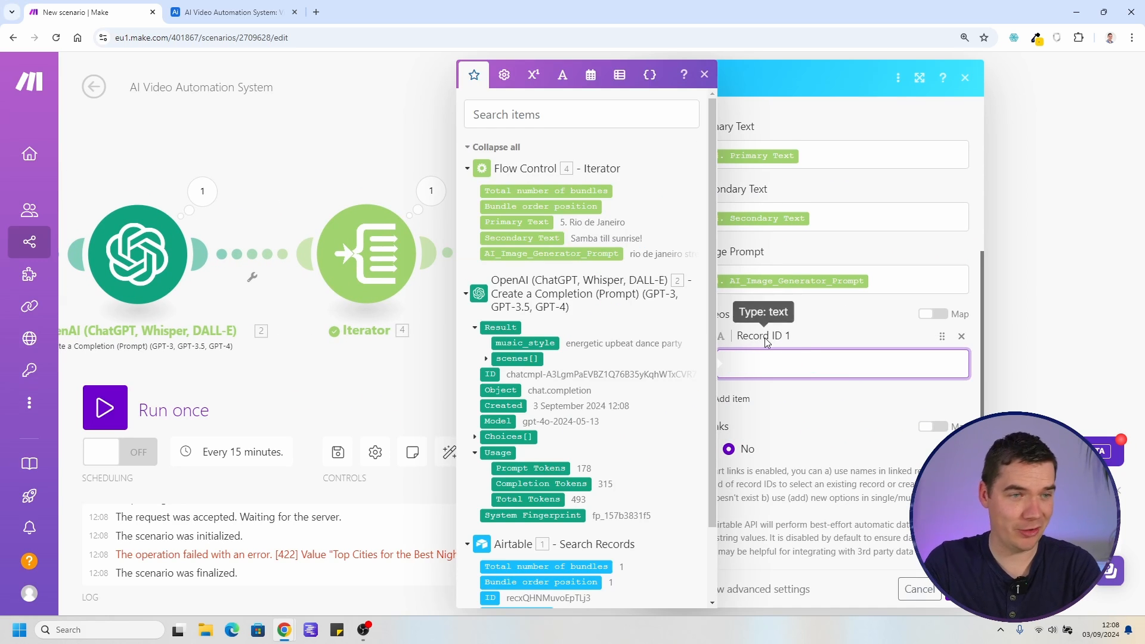
scroll(605, 440, down, 1)
scroll(604, 439, down, 1)
click(494, 513)
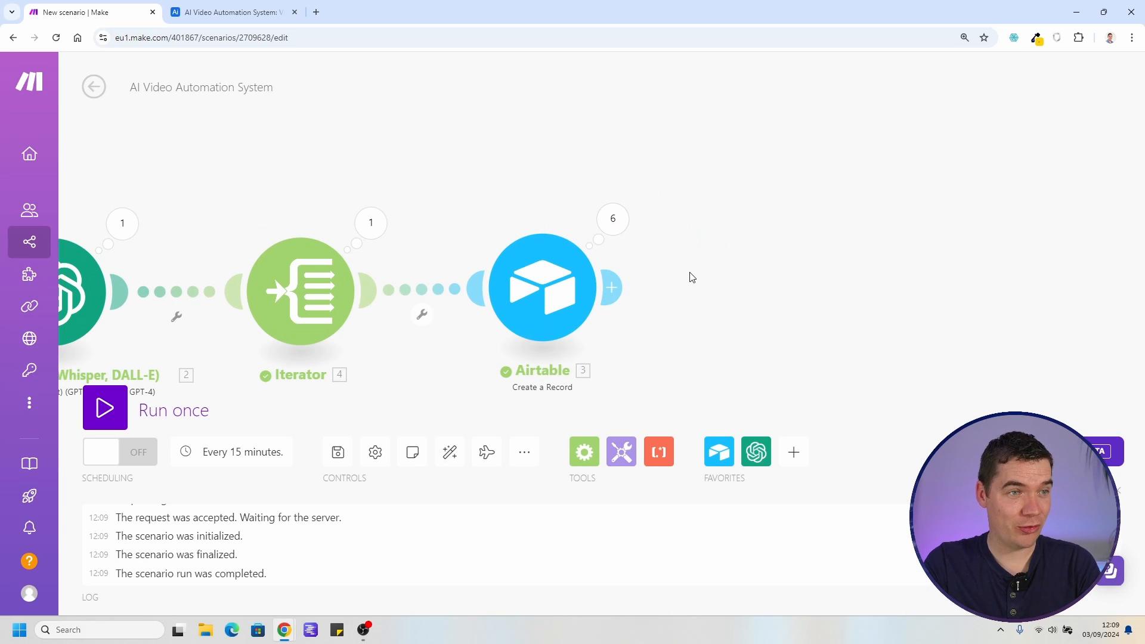
Switch to Airtable and inspect the Chapters table's records and their linked videos
click(225, 13)
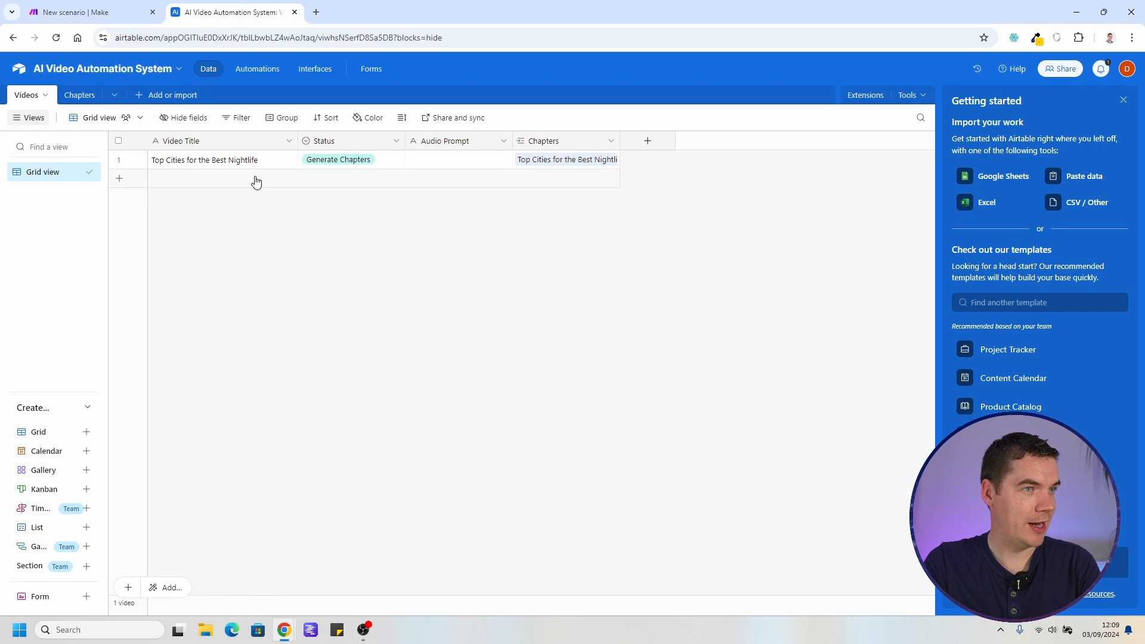
click(74, 95)
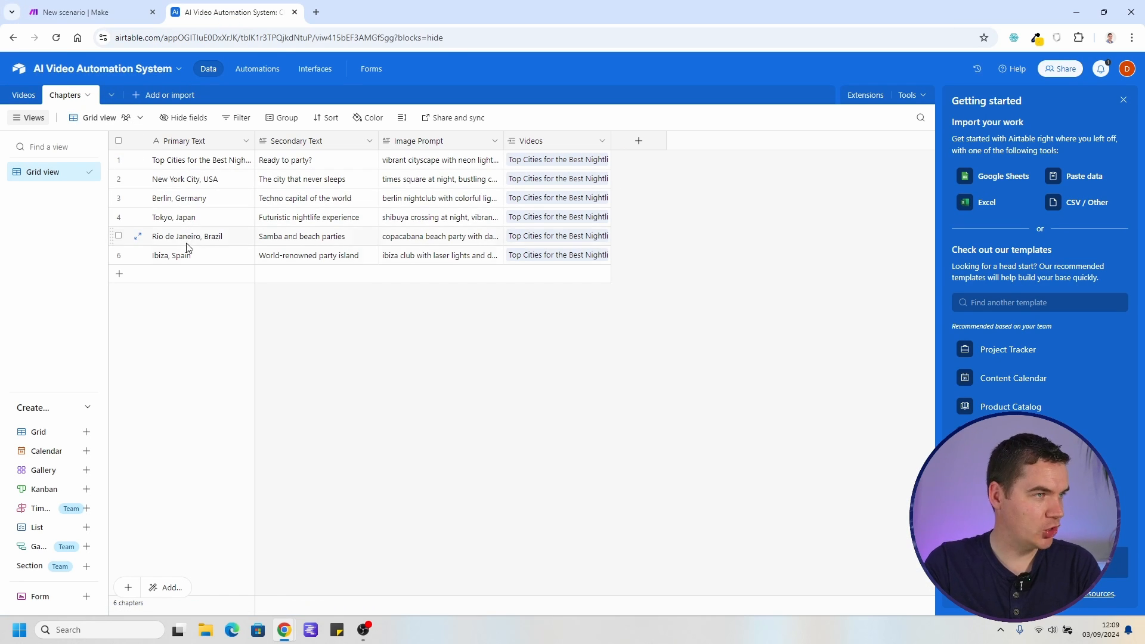
Open the Videos table in Airtable and check its record's status and linked chapters
drag(611, 140, 646, 172)
click(24, 96)
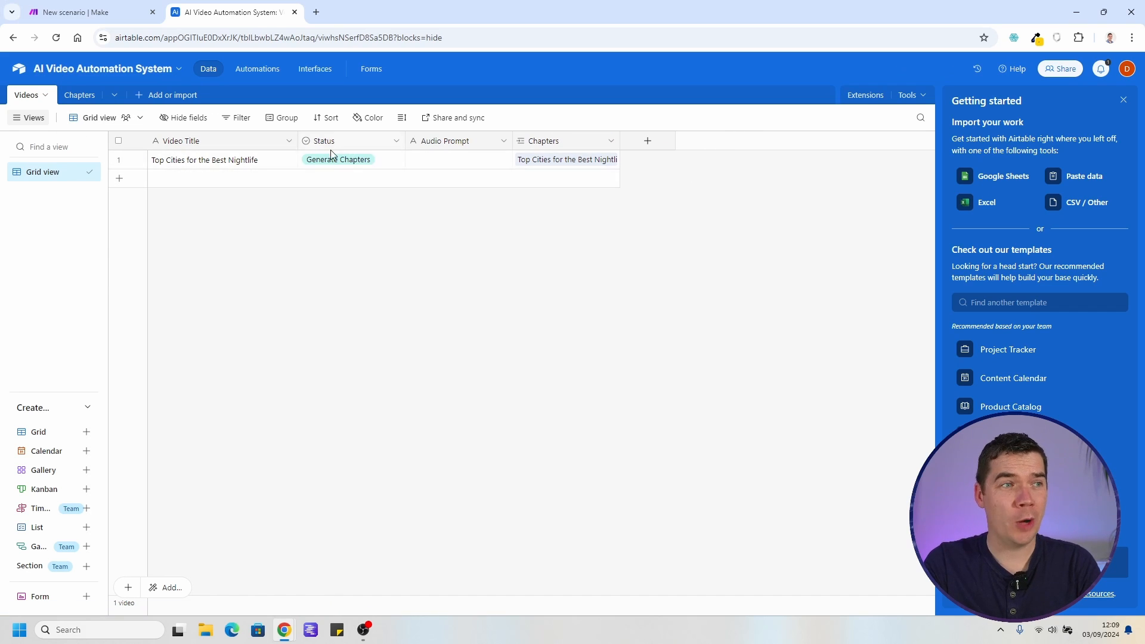
click(125, 6)
click(210, 7)
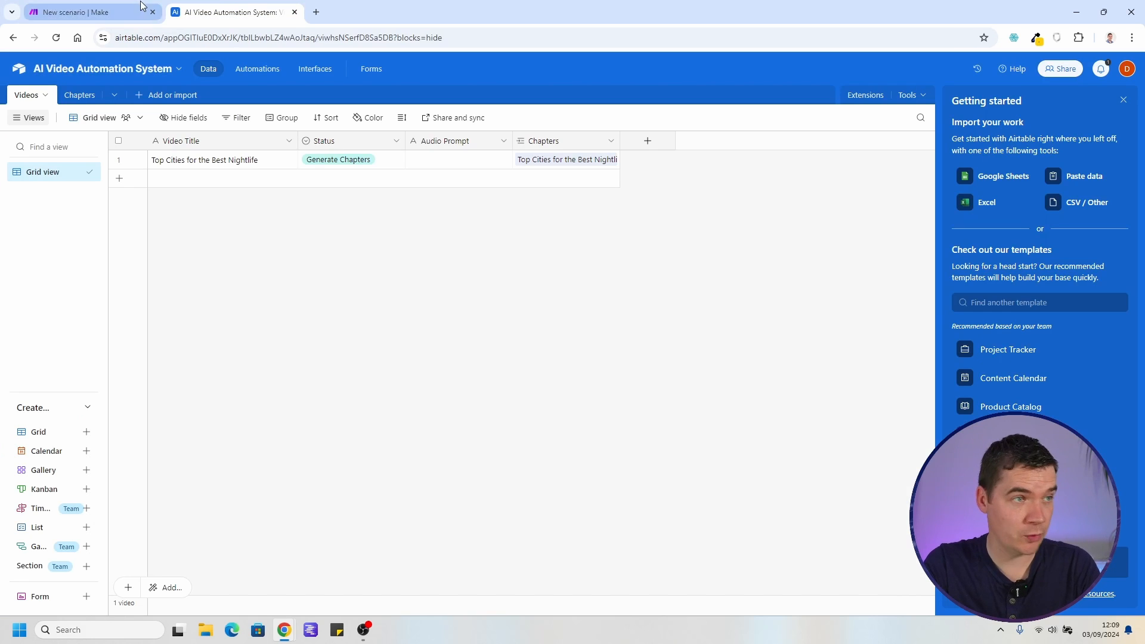
Add a "Chapters Generated" option to the Status field, place it between Generate Chapters and Complete, and save the field
click(396, 141)
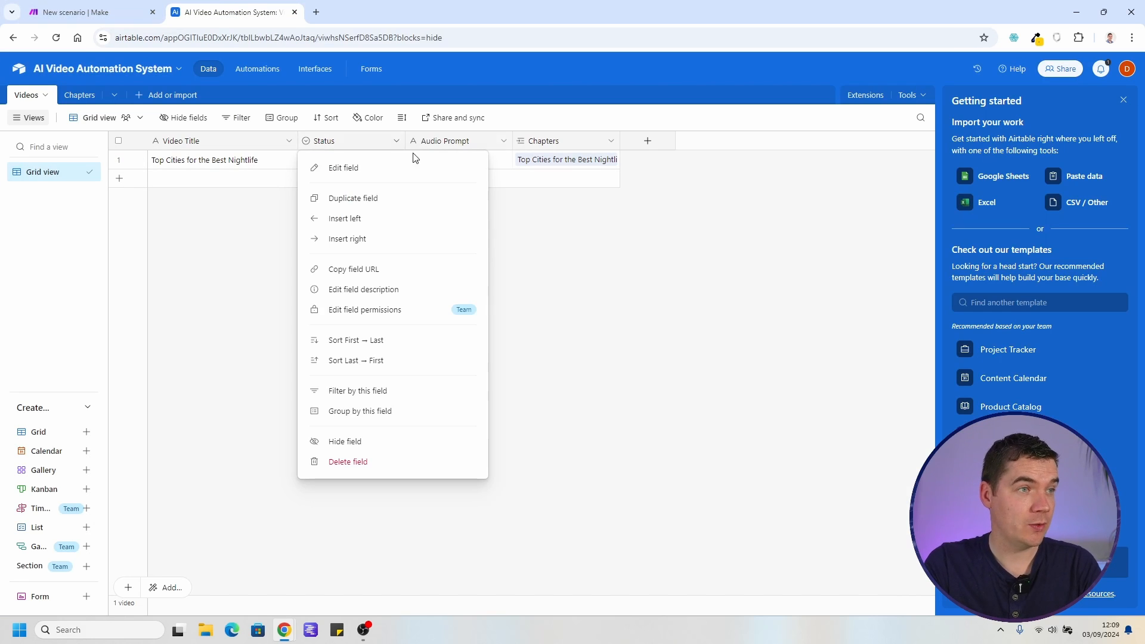
click(339, 169)
click(352, 346)
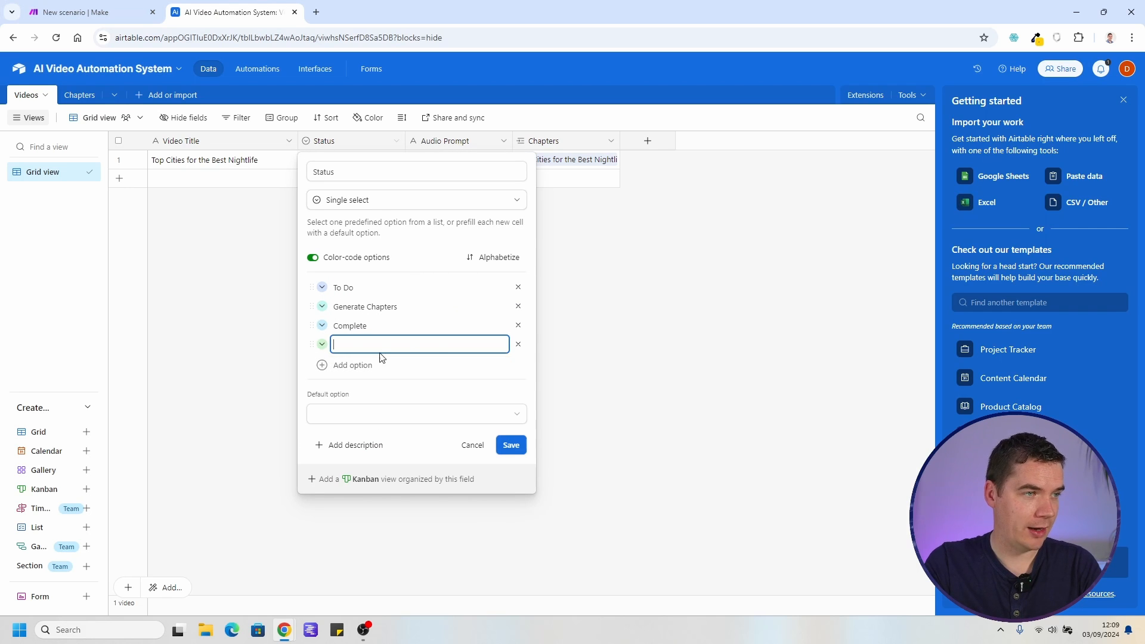
text(Chapters)
text(Generated)
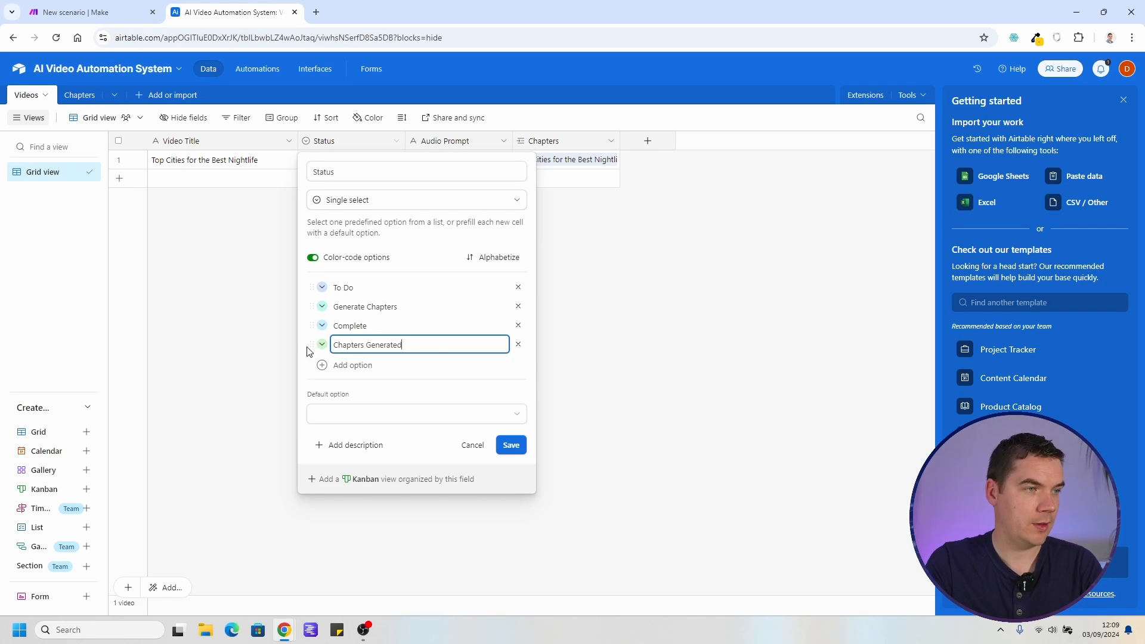
drag(311, 346, 316, 330)
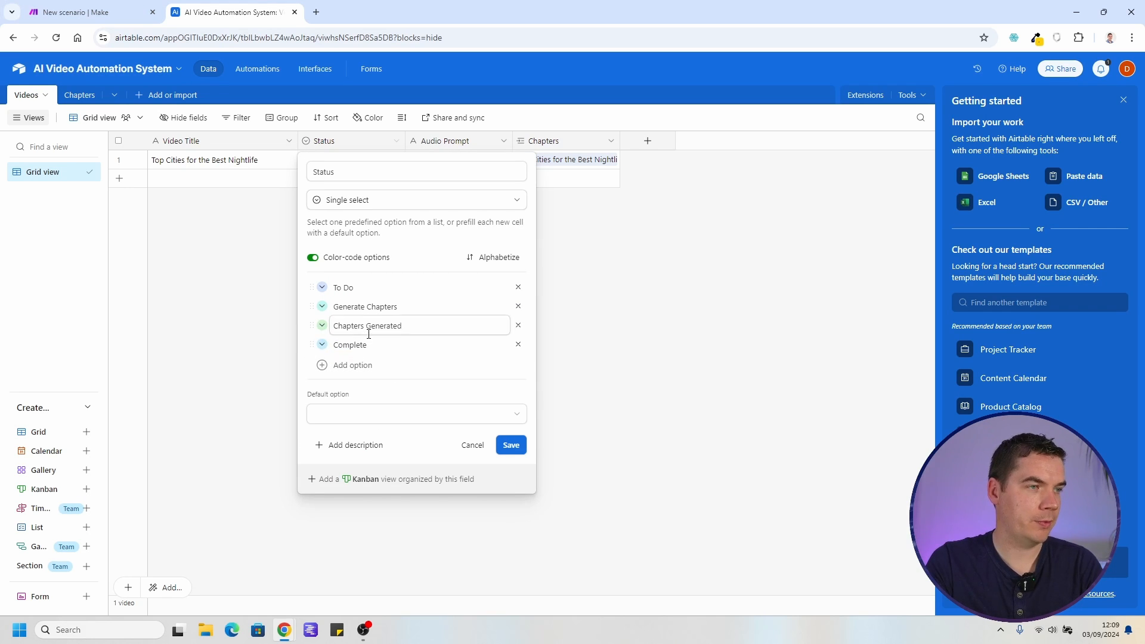
triple_click(370, 328)
click(511, 445)
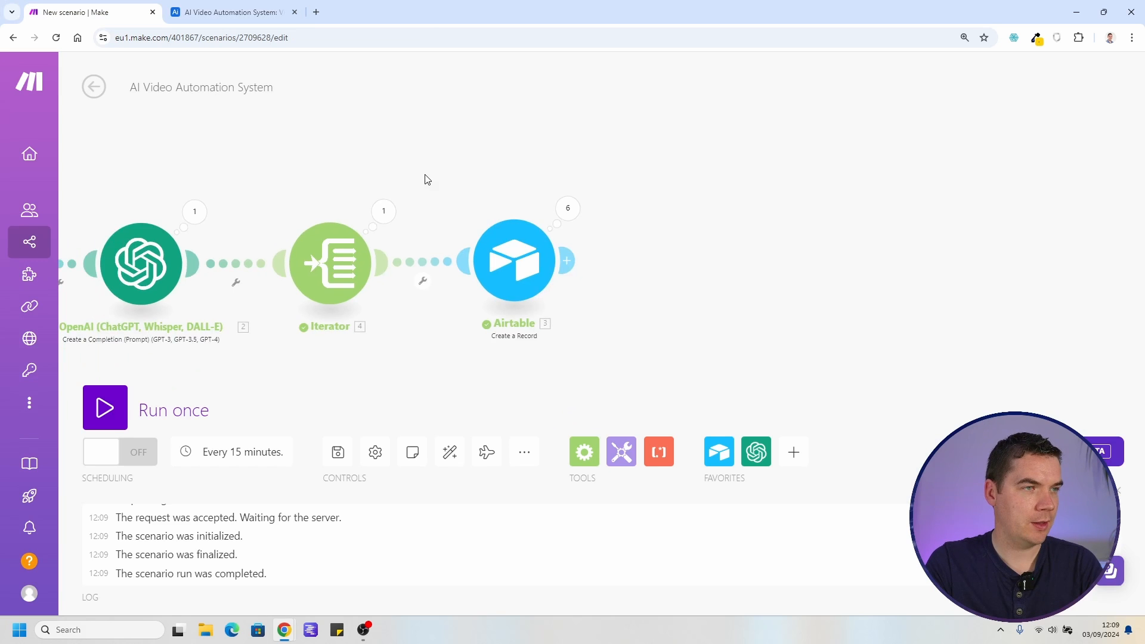
Switch to Make and add an Airtable Update a Record module after the Create a Record module
drag(458, 178, 650, 109)
scroll(640, 119, down, 1)
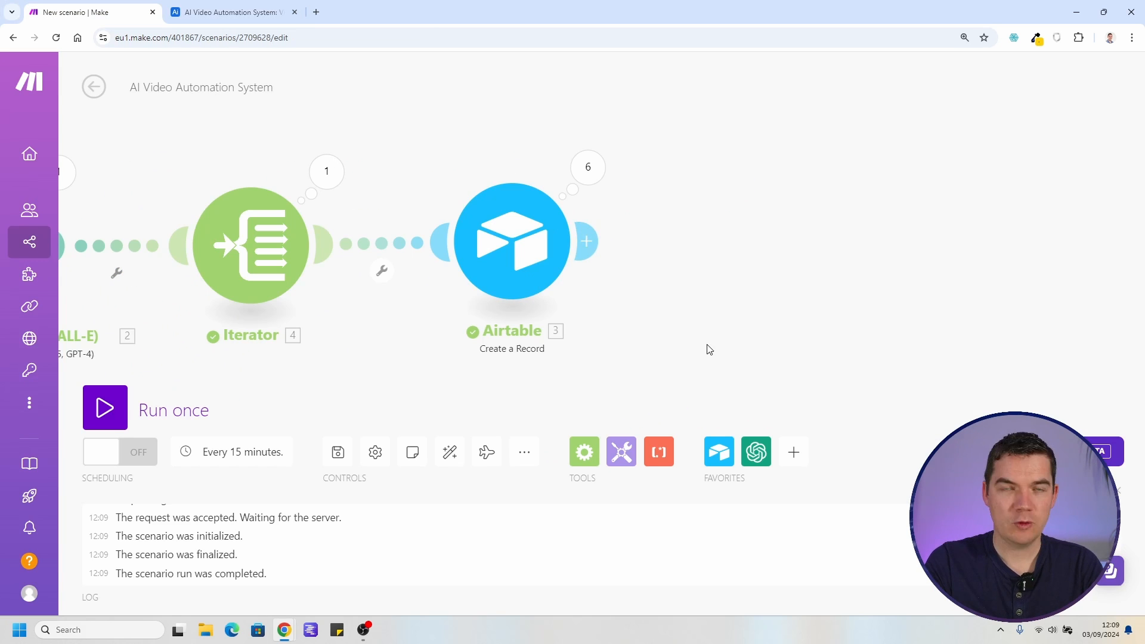
click(594, 242)
click(868, 300)
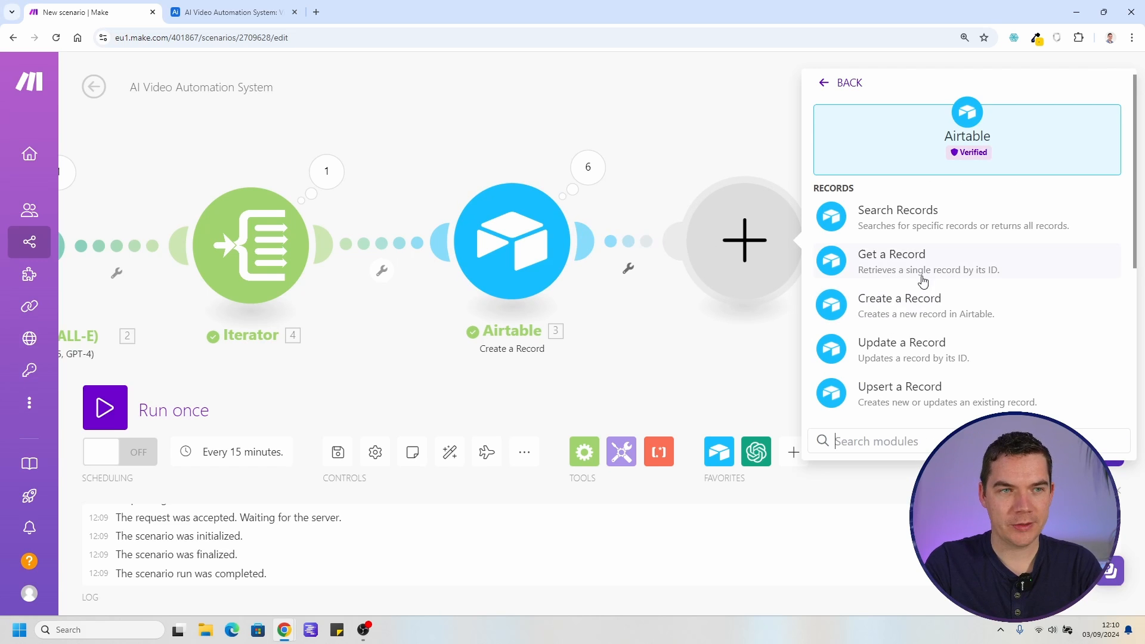
click(878, 352)
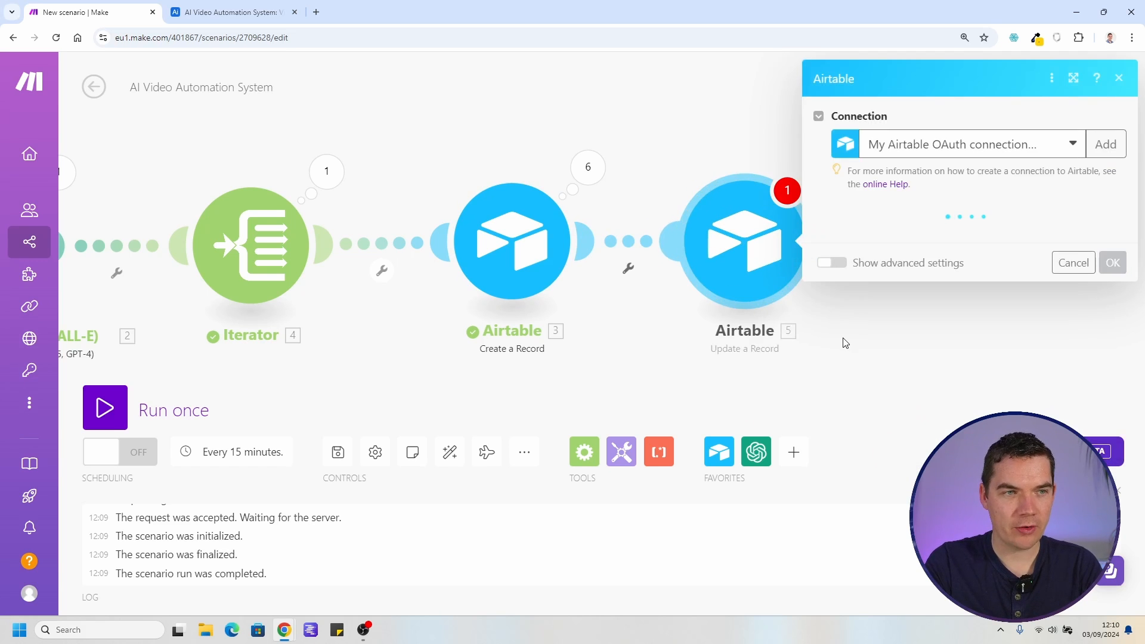
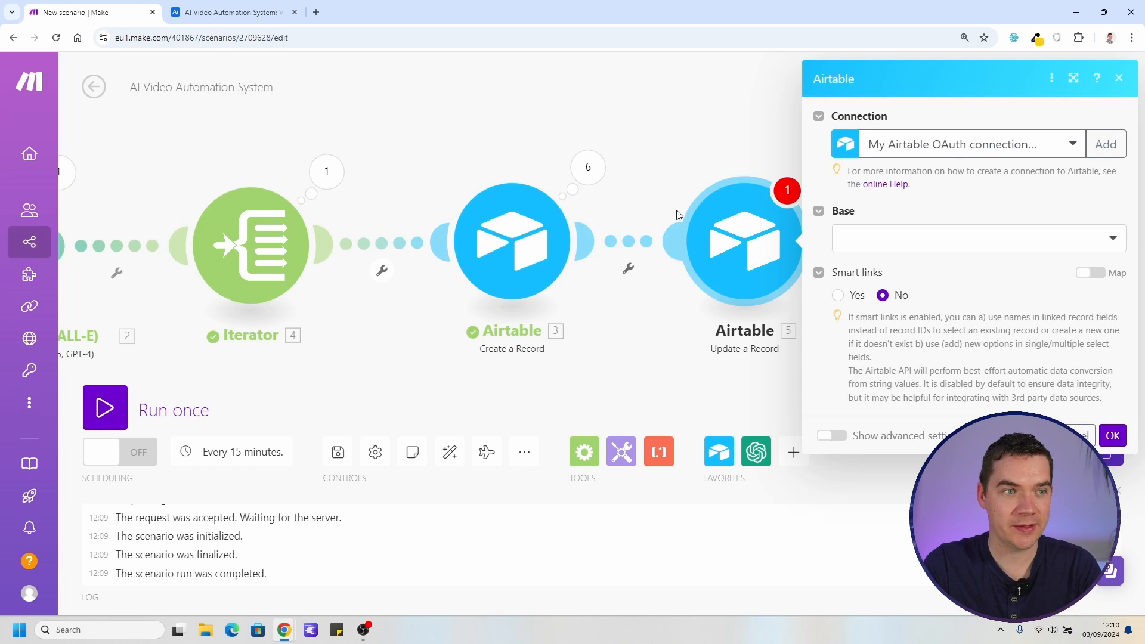
Point the update module to the AI Video Automation System base's Videos table and set Status to "Chapters Generated"
click(832, 239)
click(775, 417)
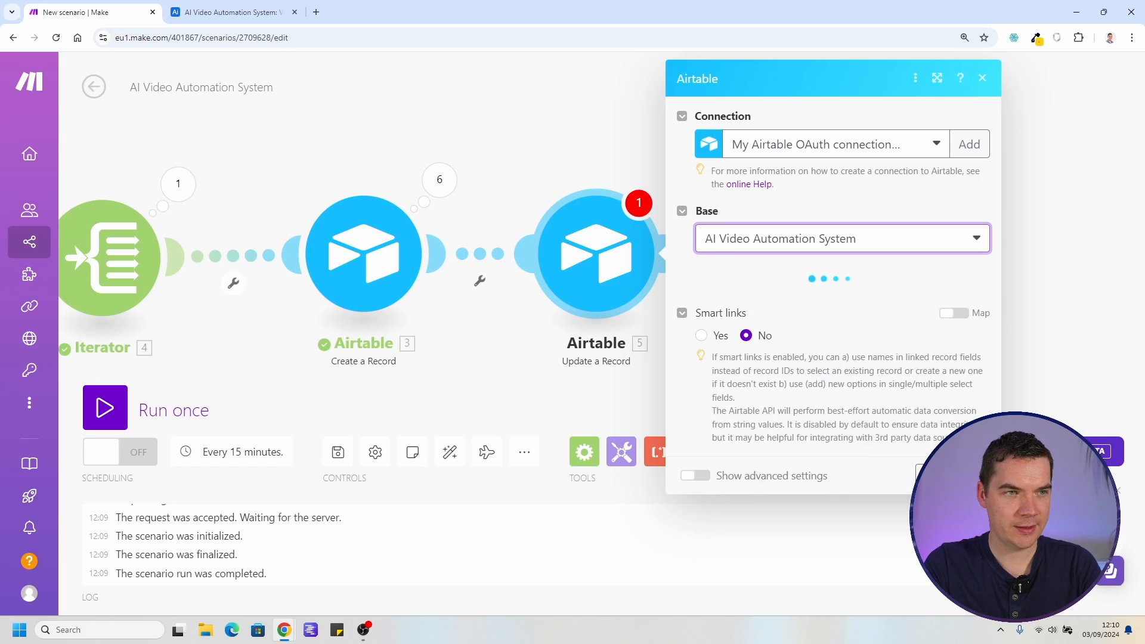
click(723, 327)
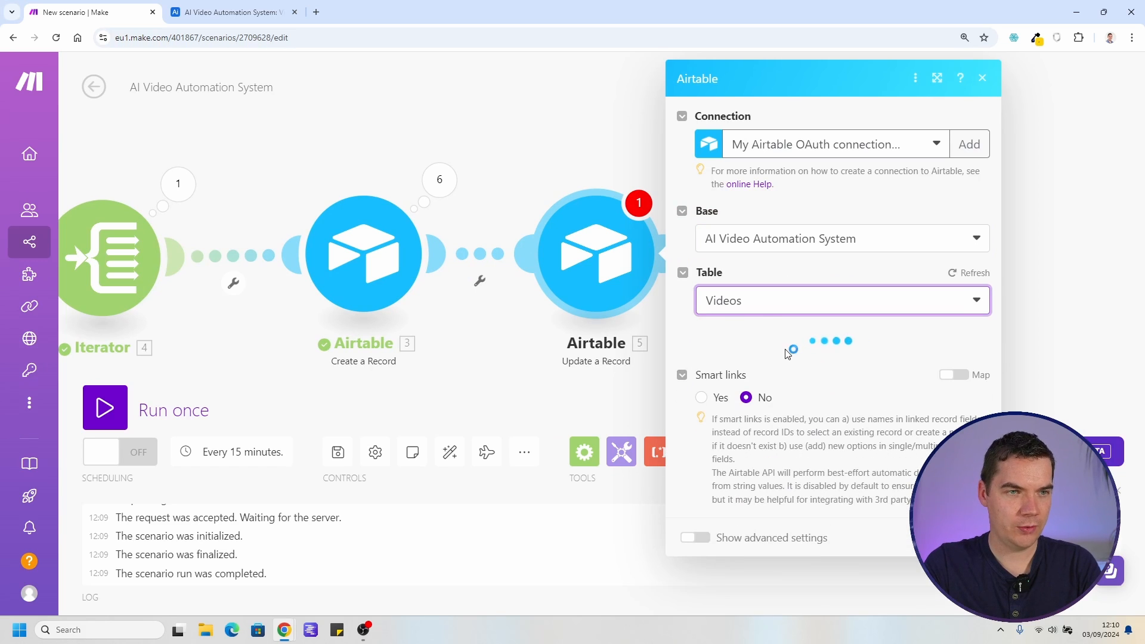
scroll(776, 334, down, 3)
click(753, 326)
text(Chapters Generated)
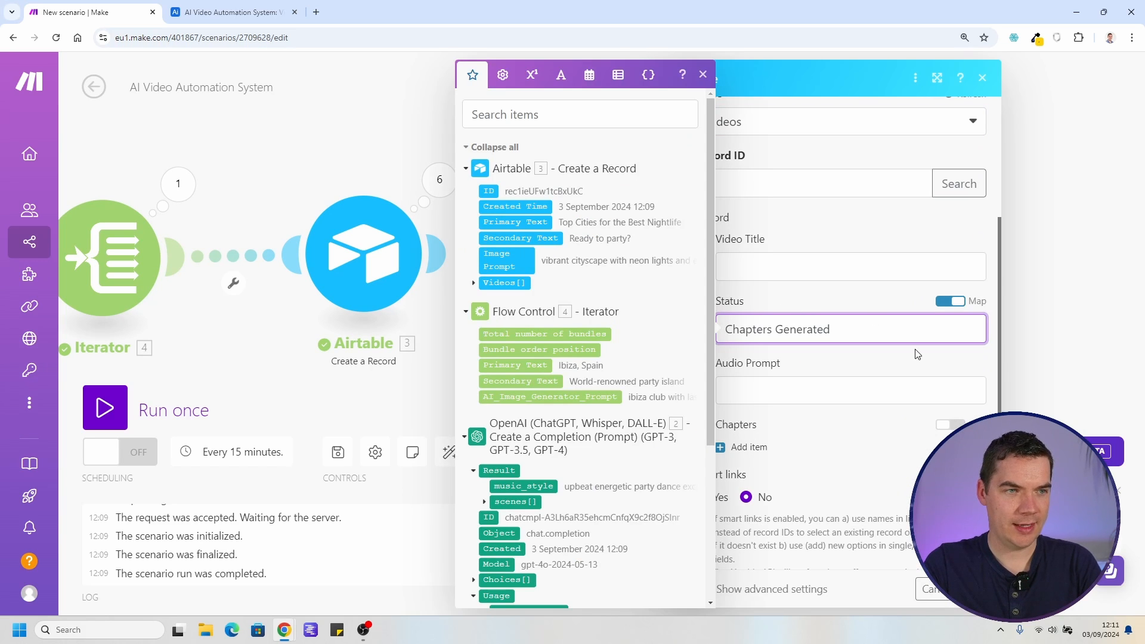
click(818, 363)
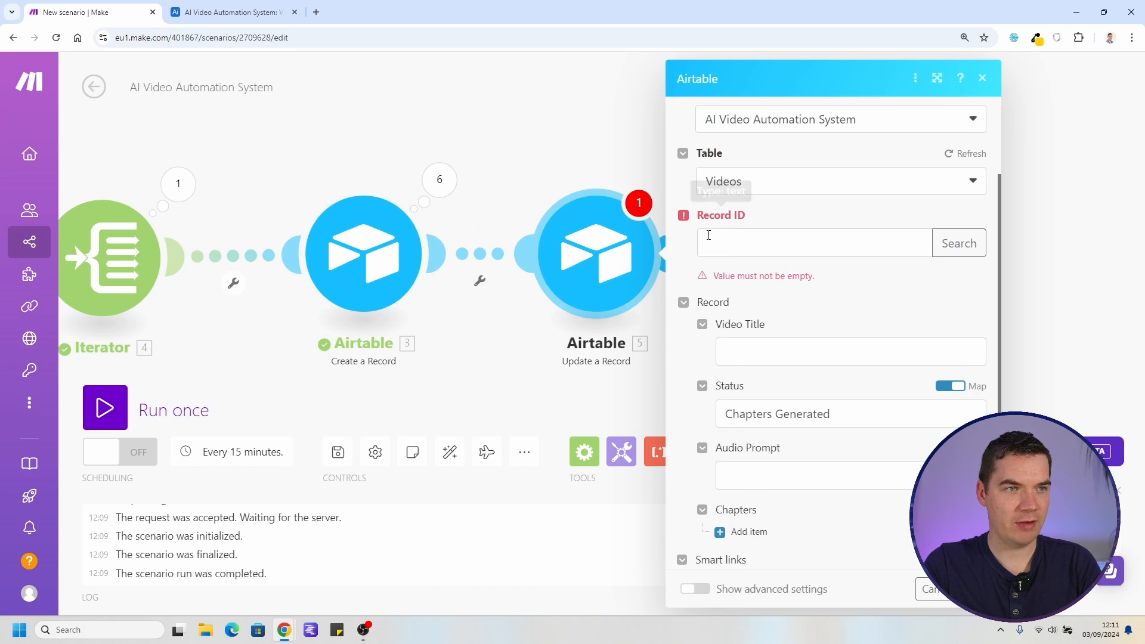
Map the update module's Record ID to the ID from the Airtable Search Records module
click(782, 231)
scroll(568, 443, down, 1)
scroll(168, 328, down, 2)
drag(140, 218, 534, 169)
drag(359, 145, 190, 169)
scroll(525, 433, down, 3)
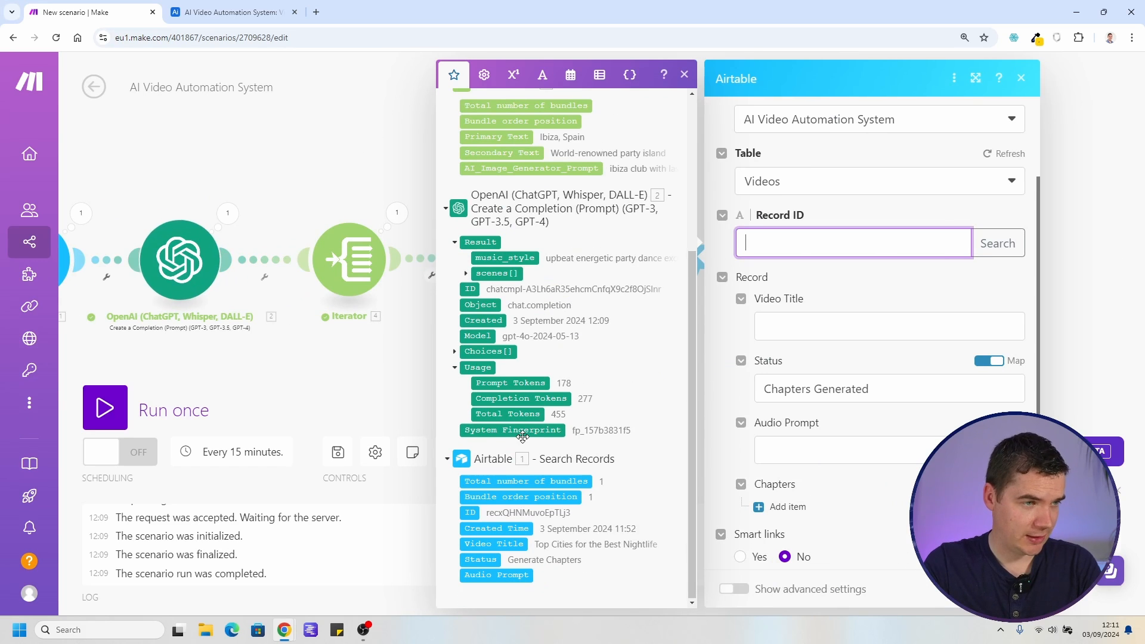
click(471, 513)
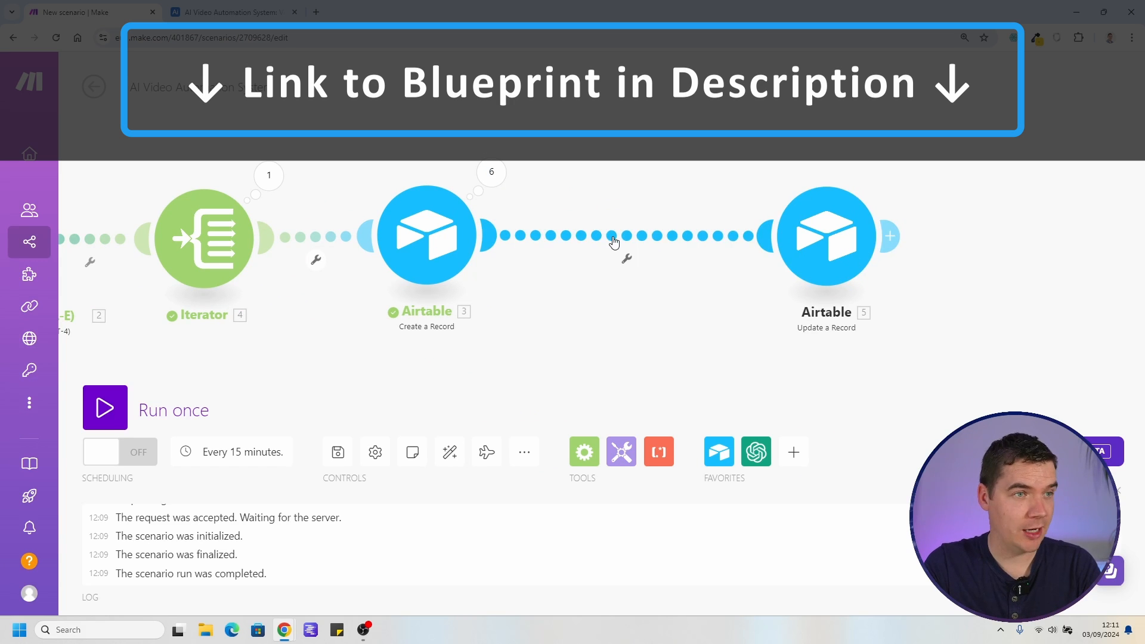
Insert an Array aggregator between the Airtable Create a Record and Update a Record modules
right_click(593, 236)
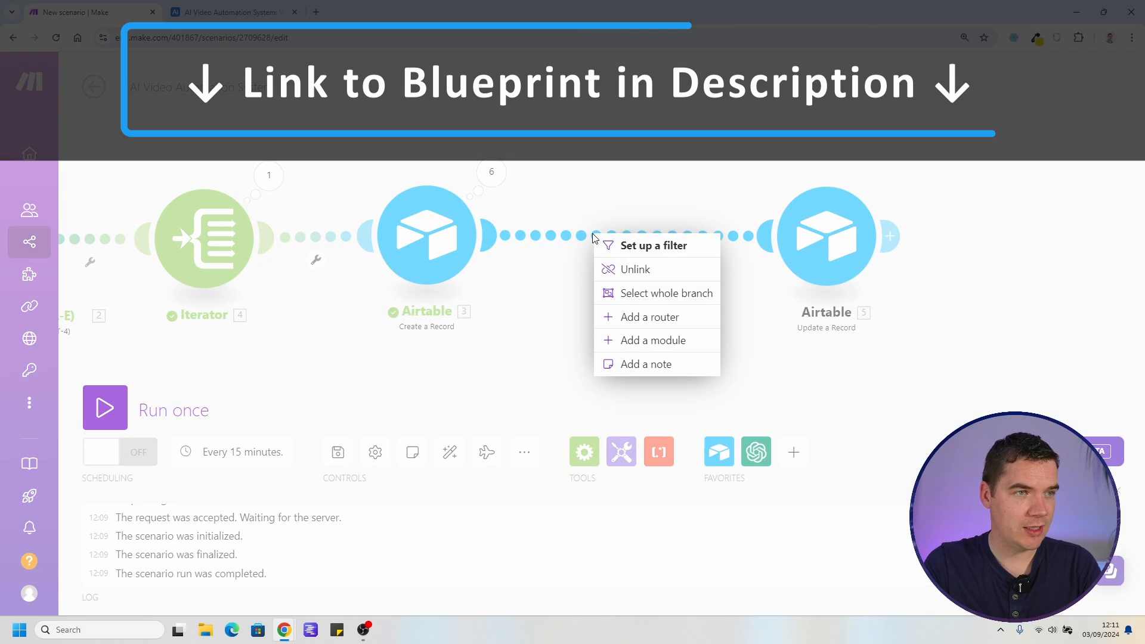
click(662, 339)
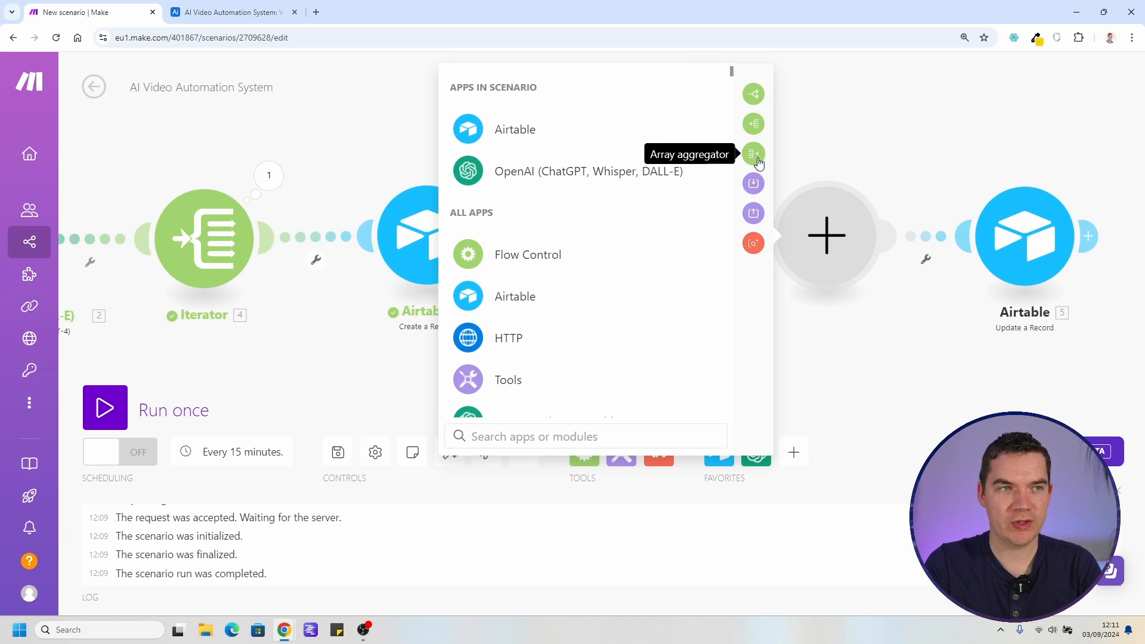
click(755, 155)
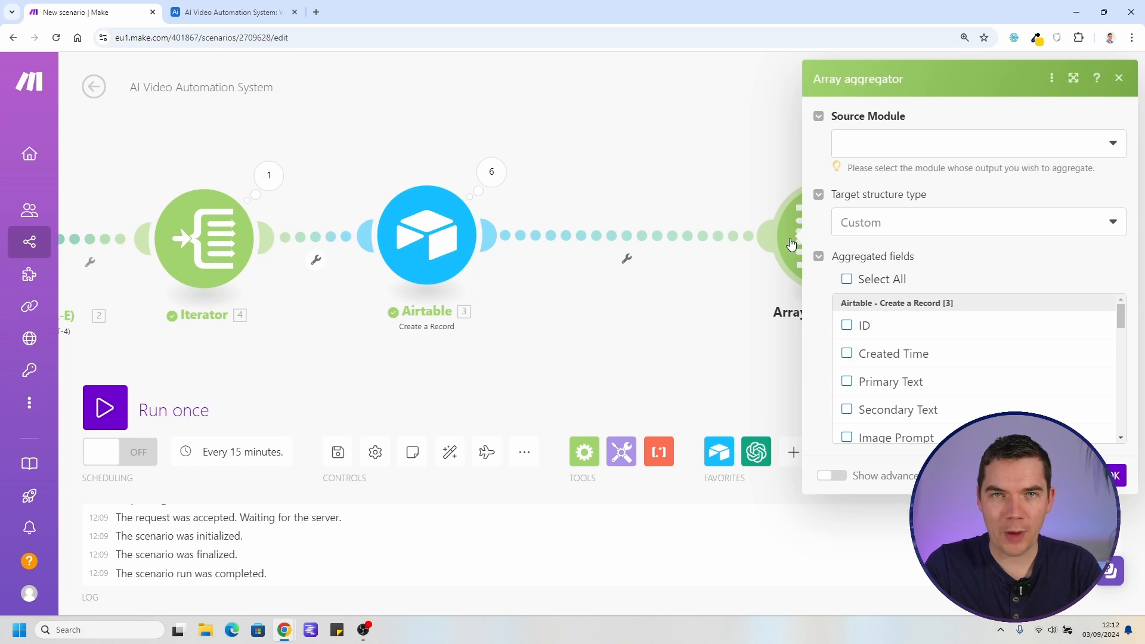
Set the aggregator's source module to Airtable - Create a Record [3], include only the ID field, and confirm
drag(789, 239, 637, 239)
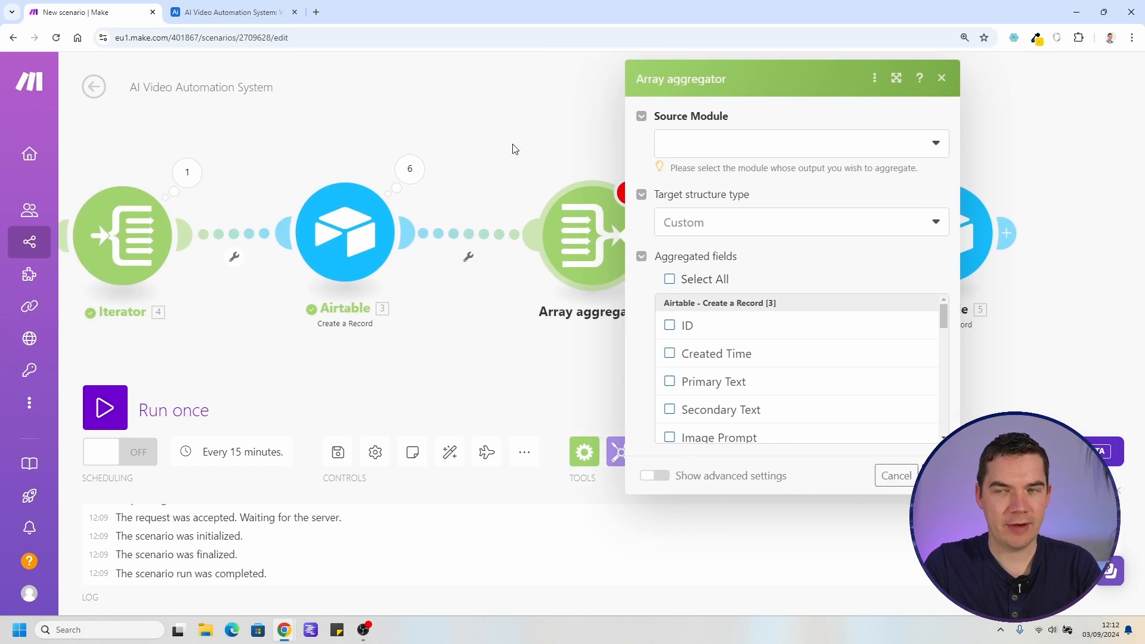
click(641, 146)
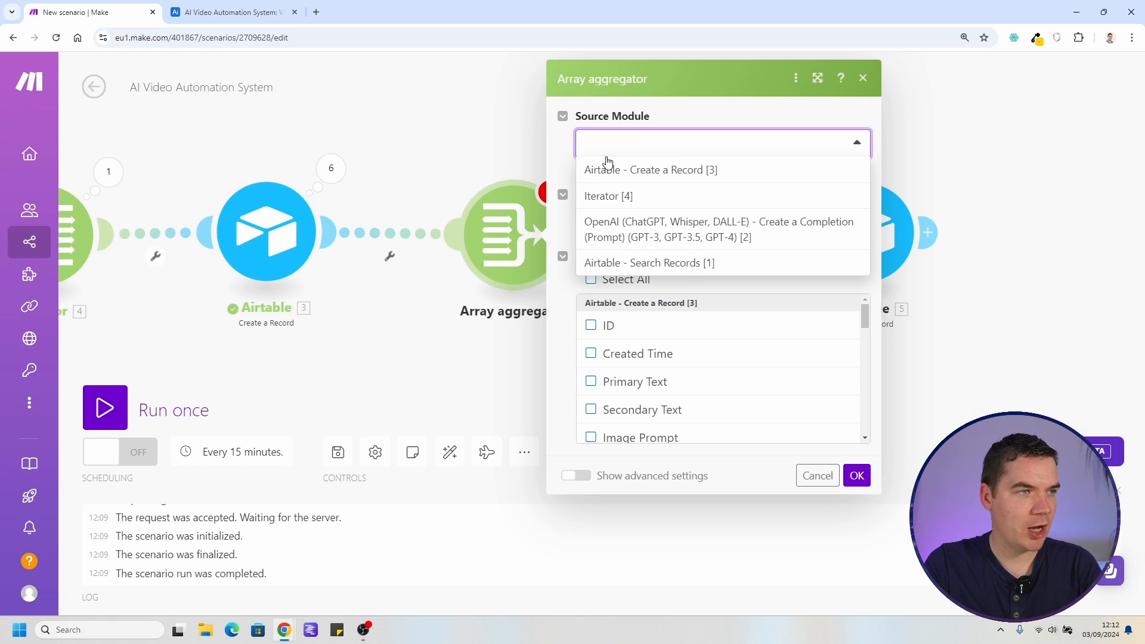
click(609, 169)
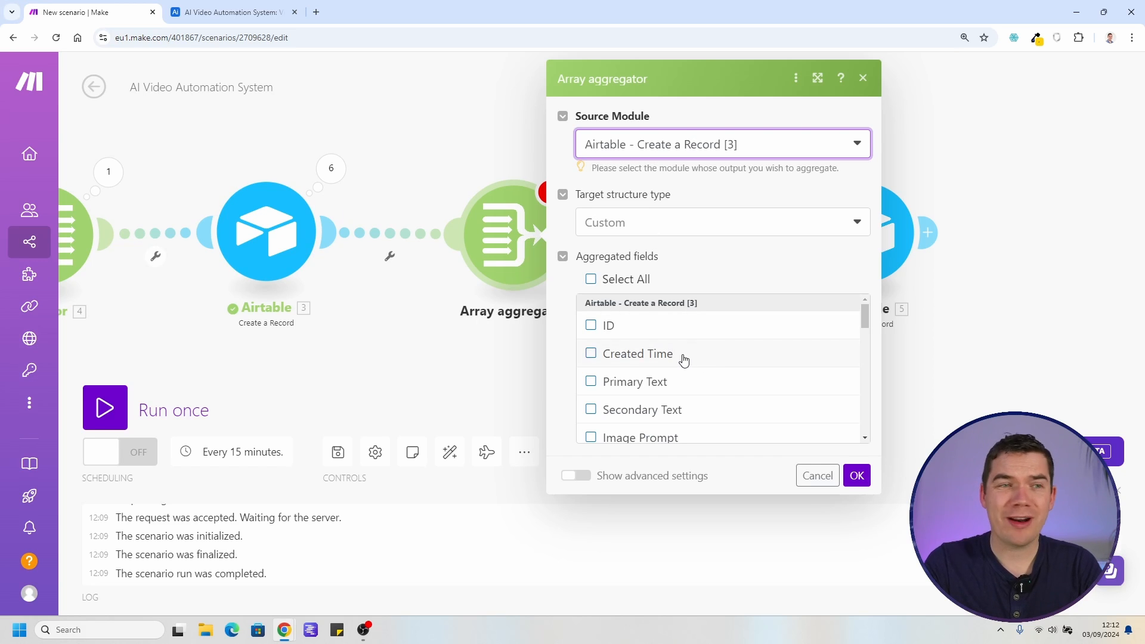
click(591, 326)
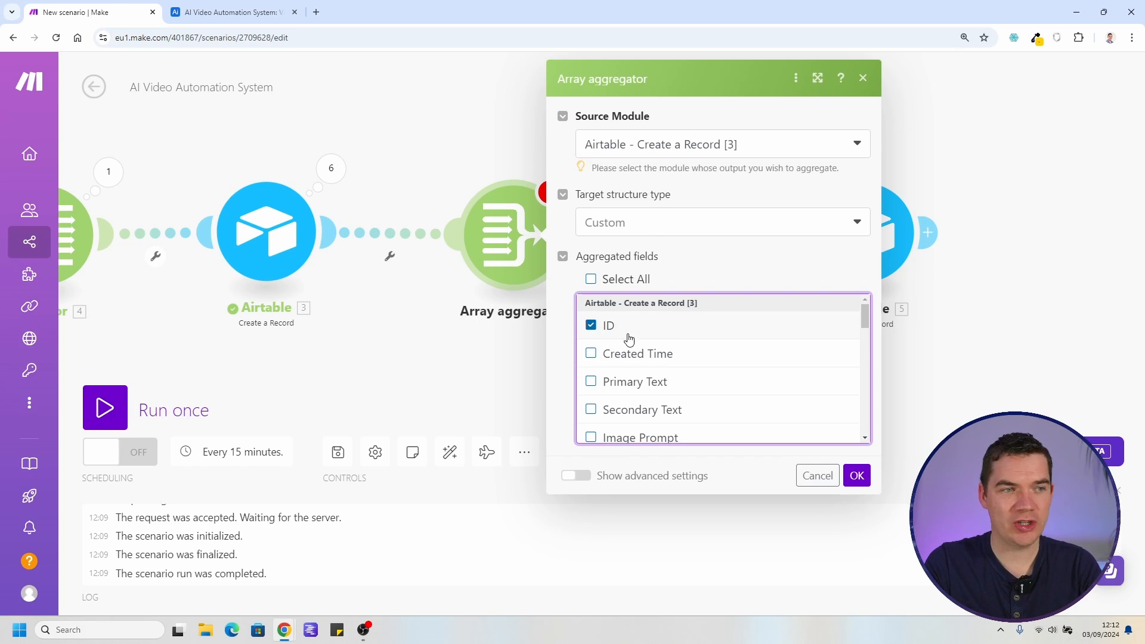
click(869, 475)
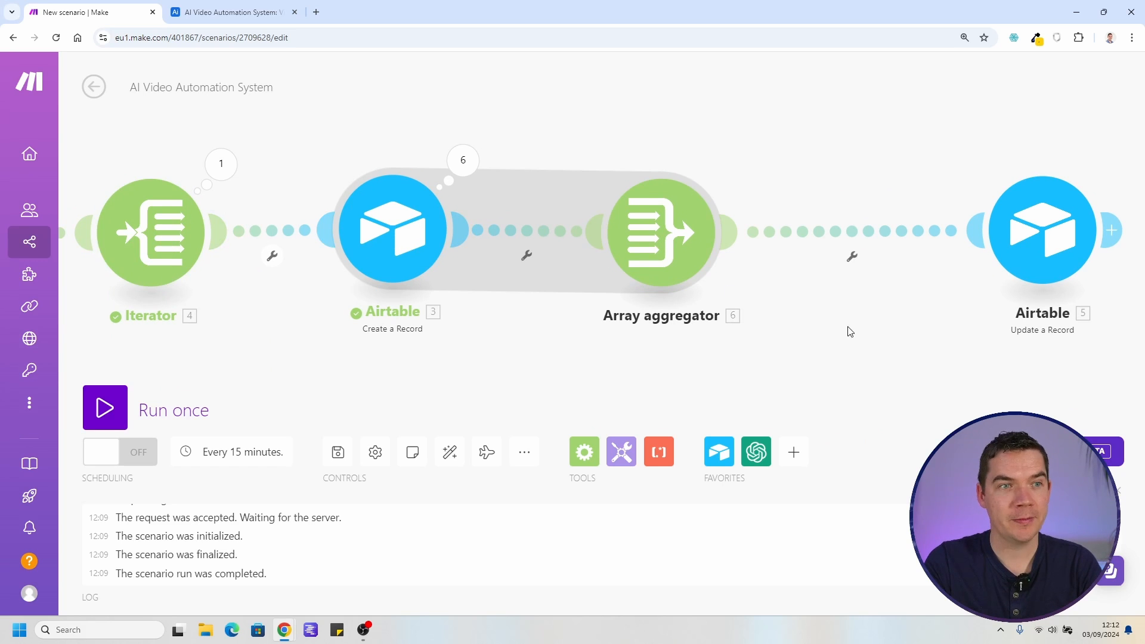
Move the Airtable Update a Record module closer to the Array aggregator on the canvas
drag(763, 246, 661, 258)
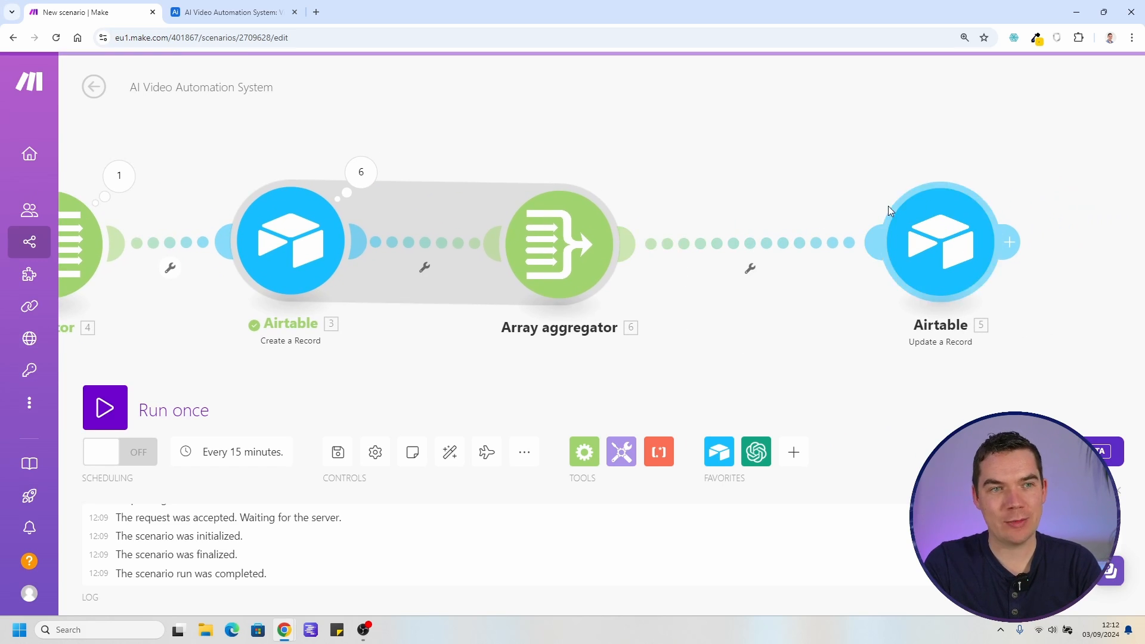
drag(811, 349, 718, 331)
scroll(718, 332, down, 1)
drag(796, 284, 691, 288)
Reopen the Update a Record module and check its Record ID and Status settings against Airtable's Videos table
click(690, 287)
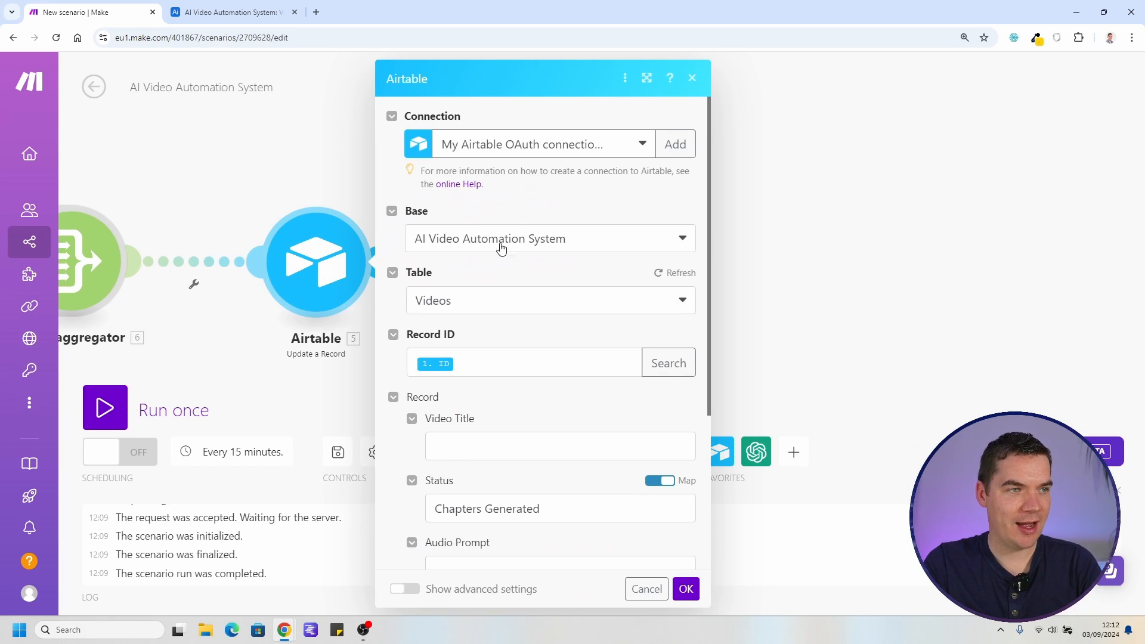
scroll(540, 280, down, 1)
scroll(497, 257, down, 1)
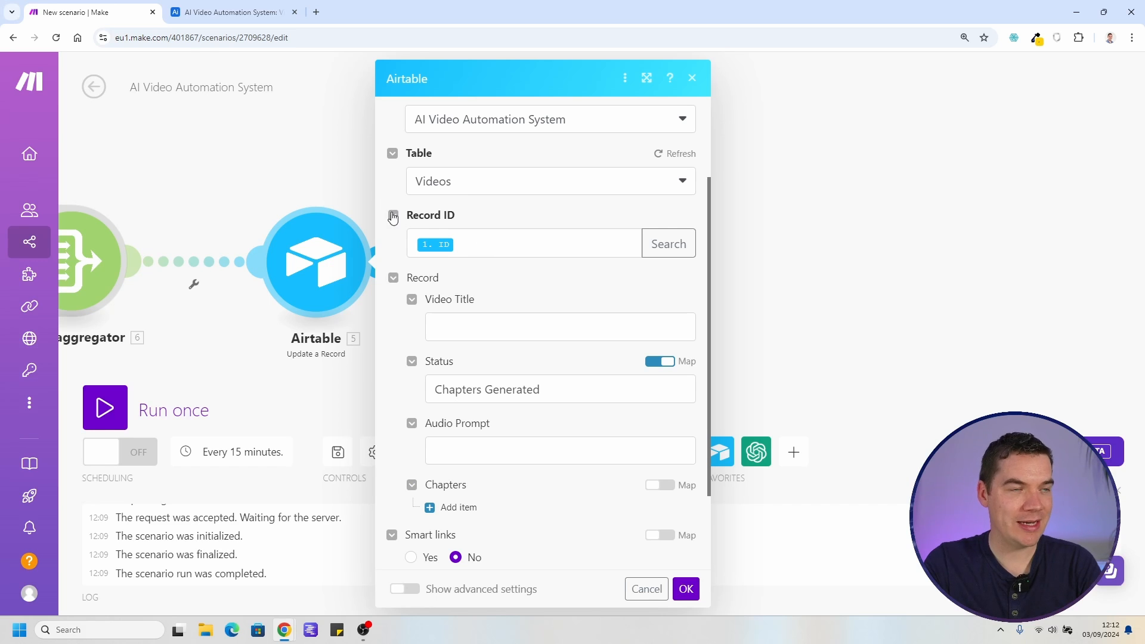
click(233, 12)
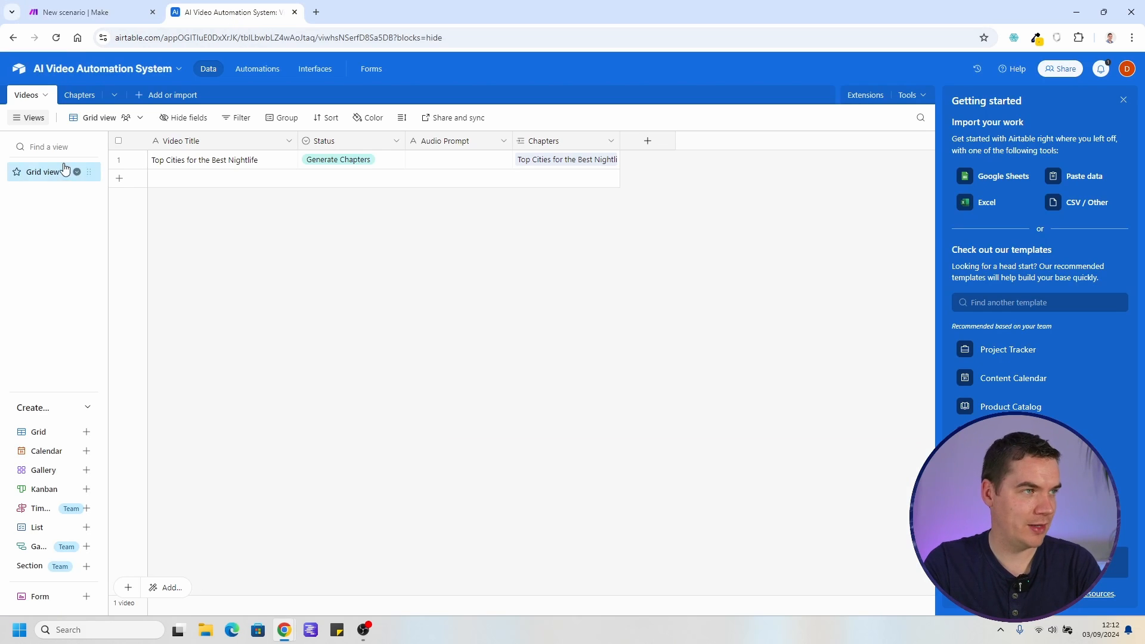
click(109, 11)
scroll(453, 292, down, 2)
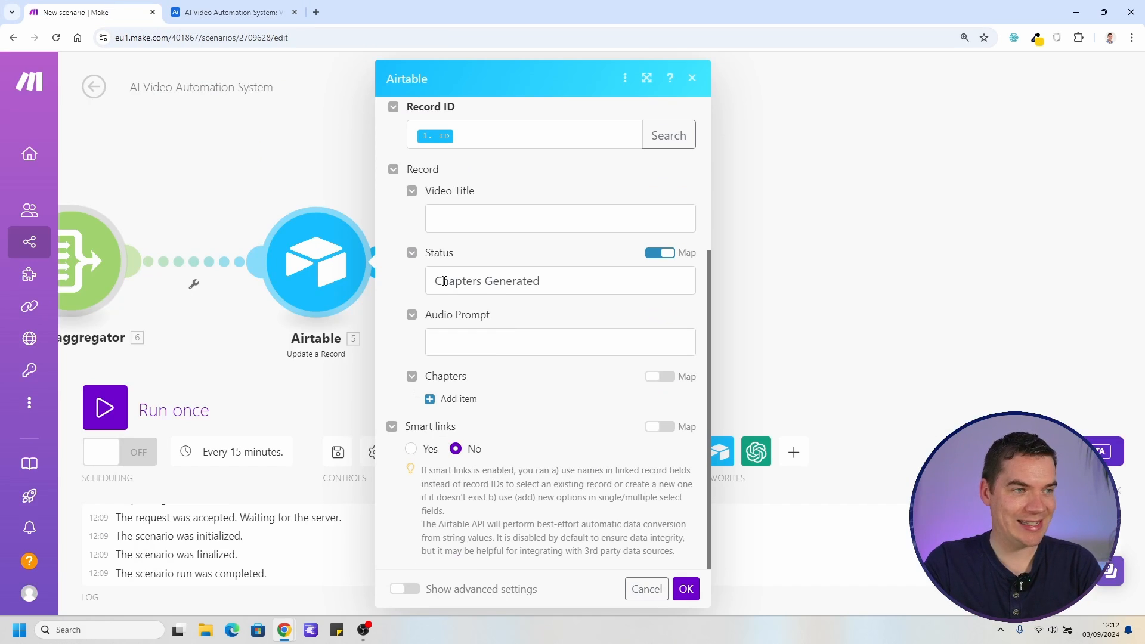
click(445, 281)
click(500, 281)
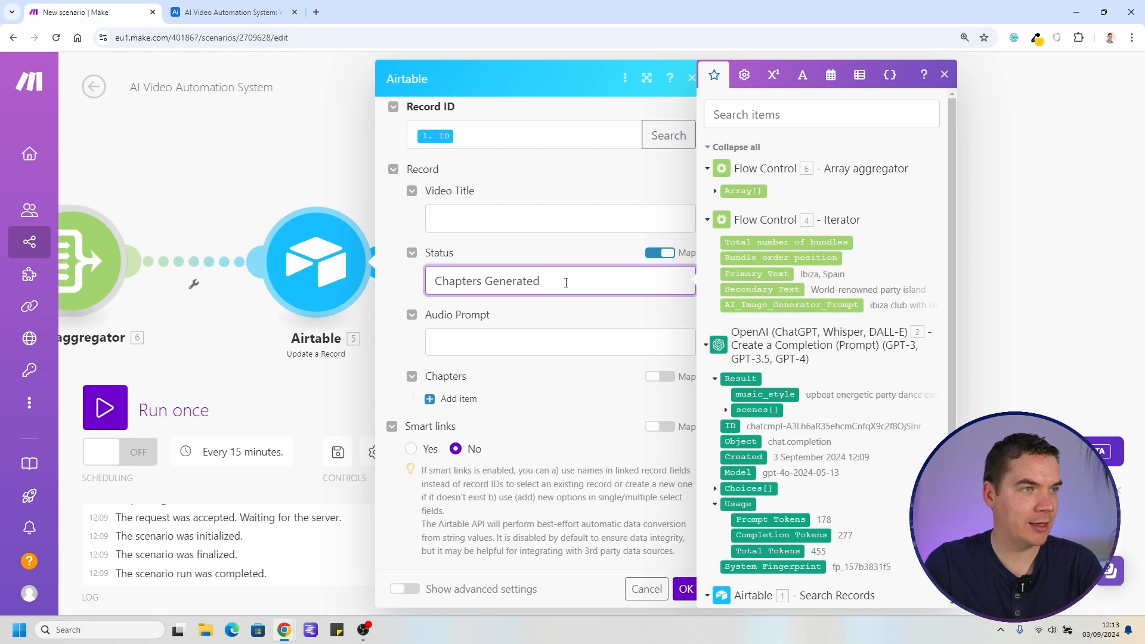
Map the update module's Audio Prompt to the music_style result from the OpenAI module
click(486, 340)
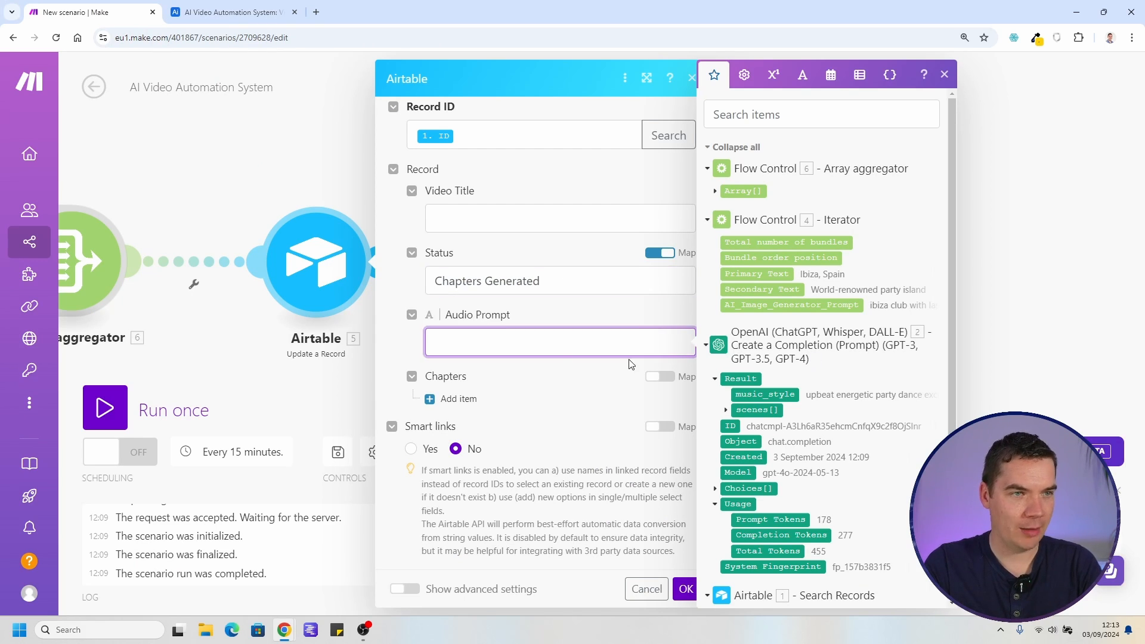
scroll(780, 263, down, 1)
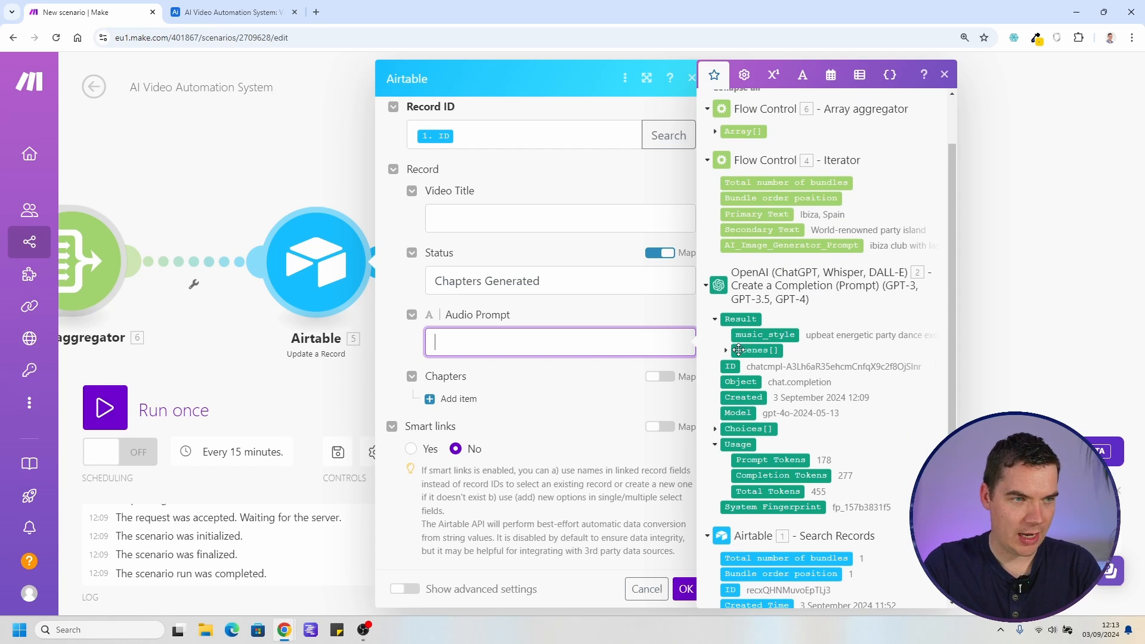
click(770, 335)
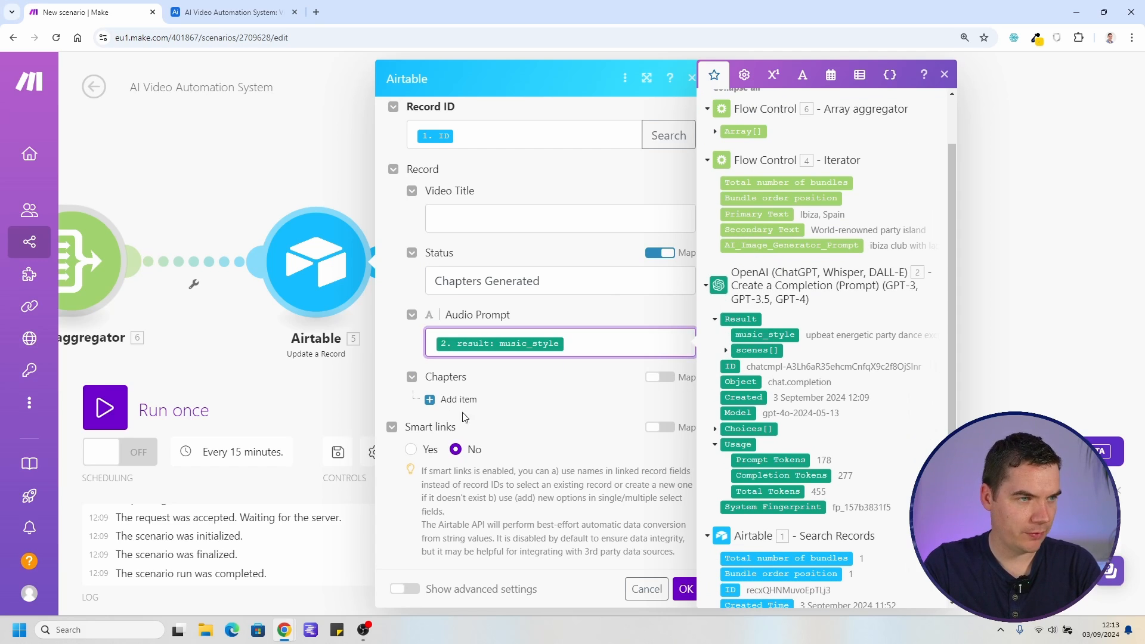
click(552, 380)
scroll(543, 383, up, 1)
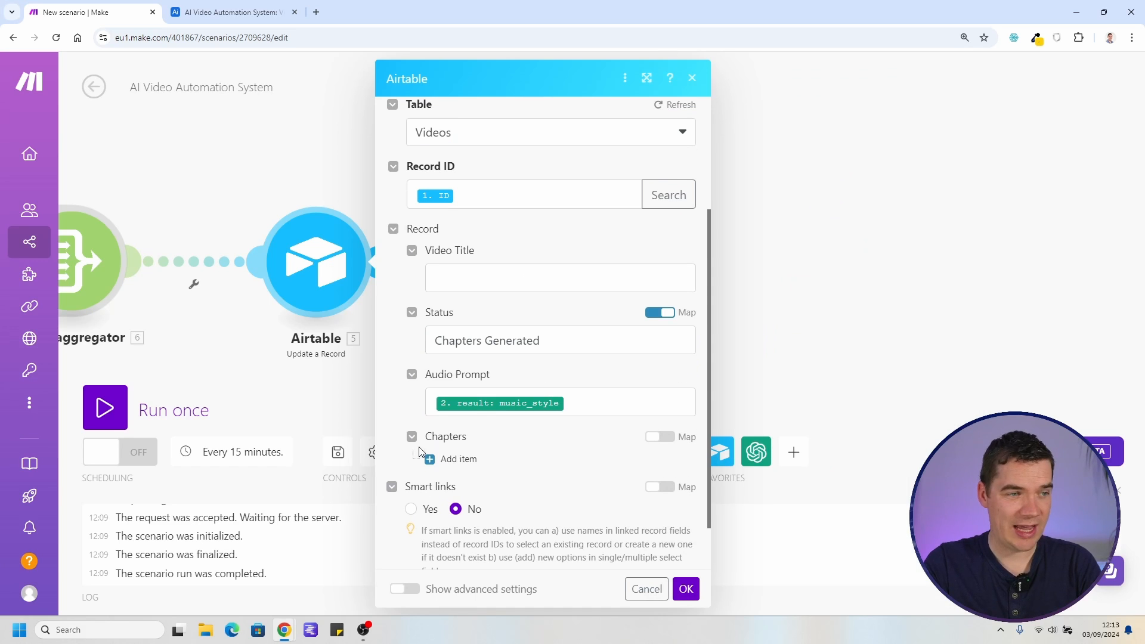
Confirm the Update a Record module's settings and save the scenario
scroll(516, 440, down, 1)
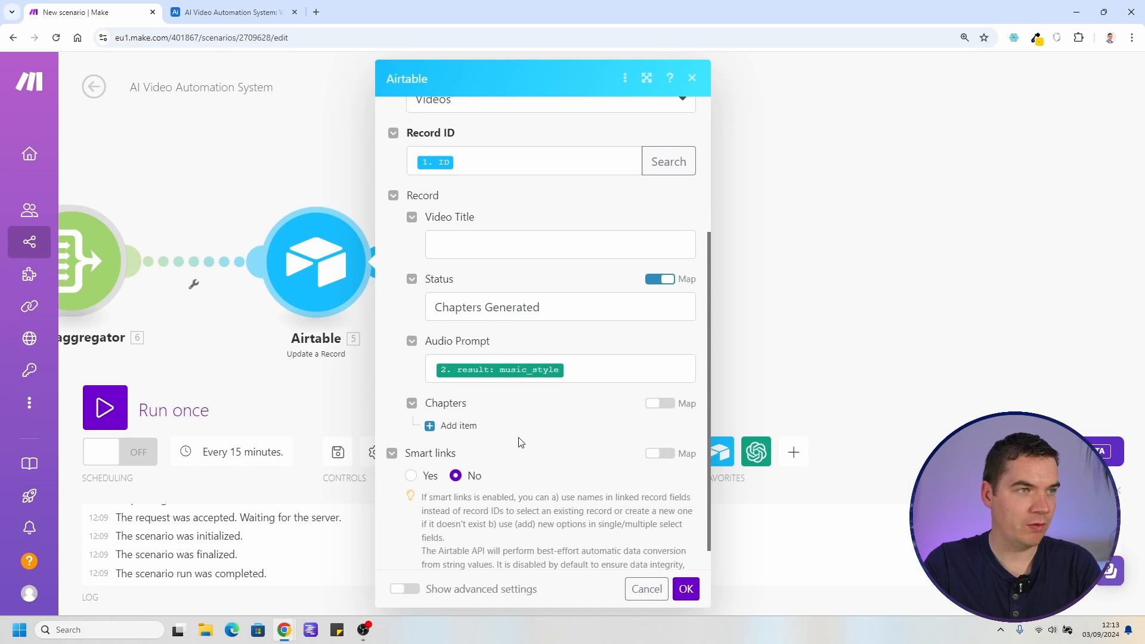
click(686, 589)
click(337, 452)
scroll(302, 392, down, 2)
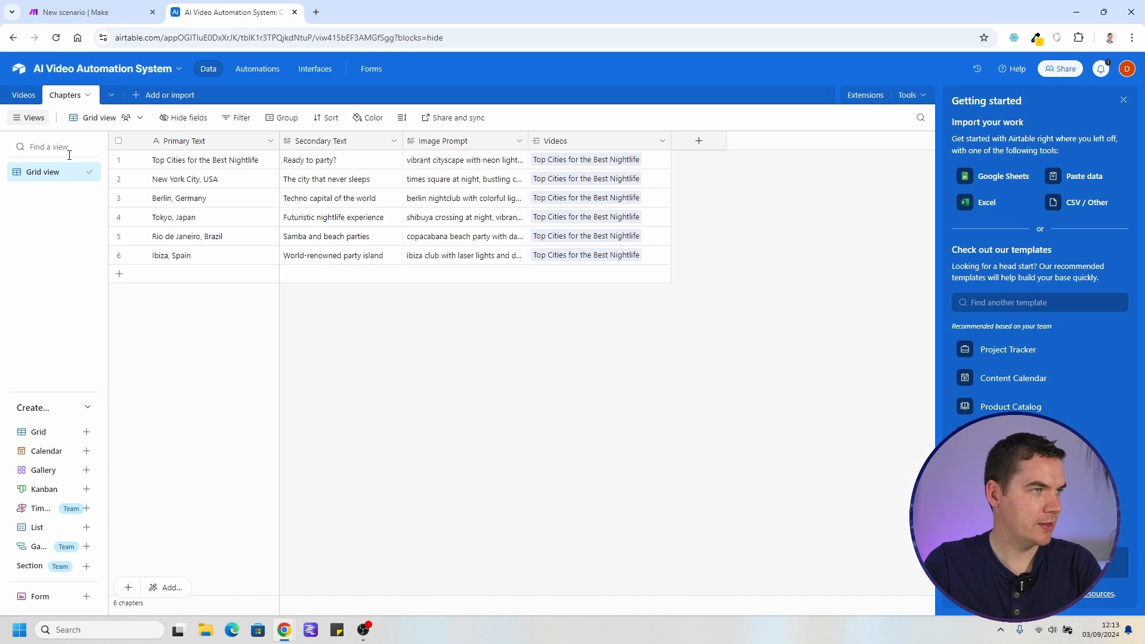
Delete all records from Airtable's Chapters table and run the Make scenario once
click(118, 141)
right_click(230, 185)
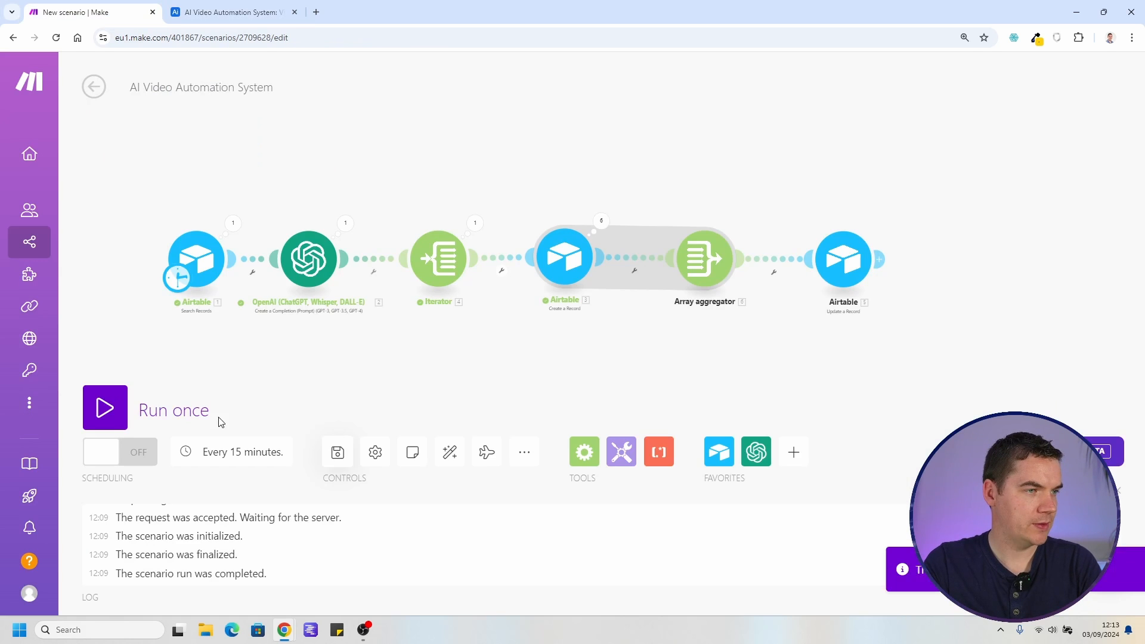
drag(656, 185, 547, 189)
scroll(587, 189, up, 2)
drag(650, 253, 546, 227)
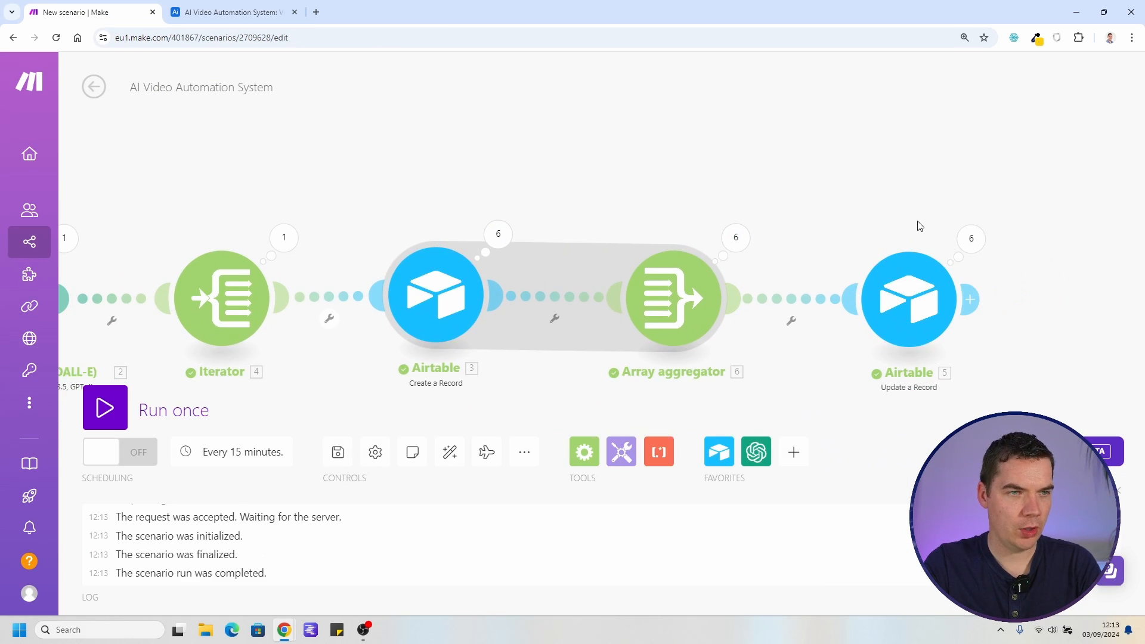
drag(909, 230, 729, 162)
scroll(737, 220, up, 1)
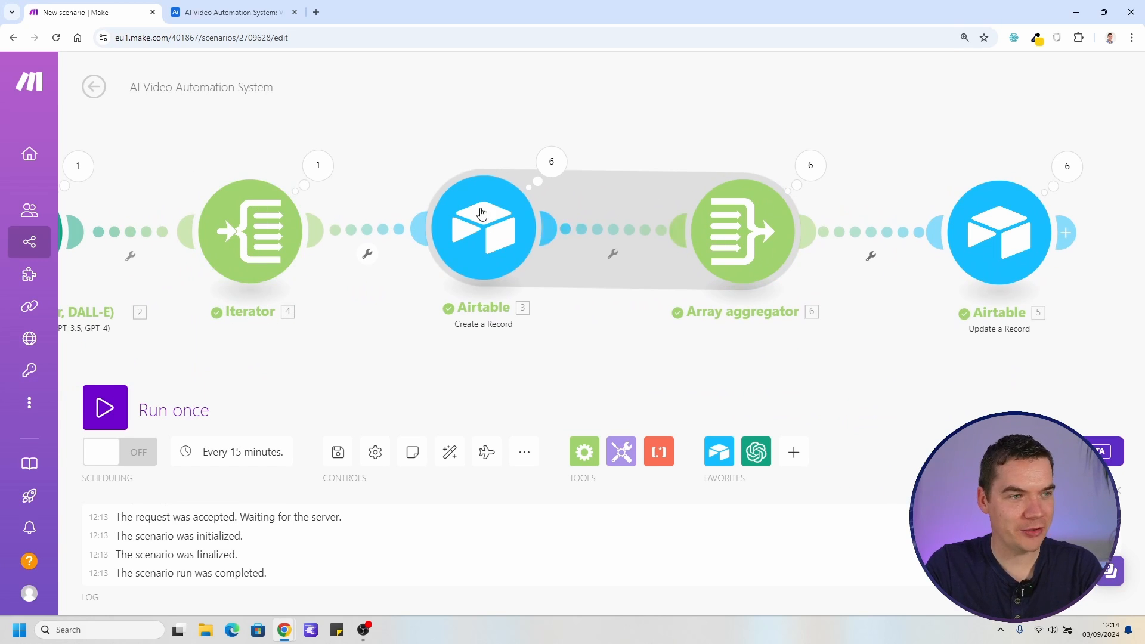
Set the Array aggregator's source module to Iterator [4], include Total number of bundles in the aggregated fields, and confirm
click(692, 196)
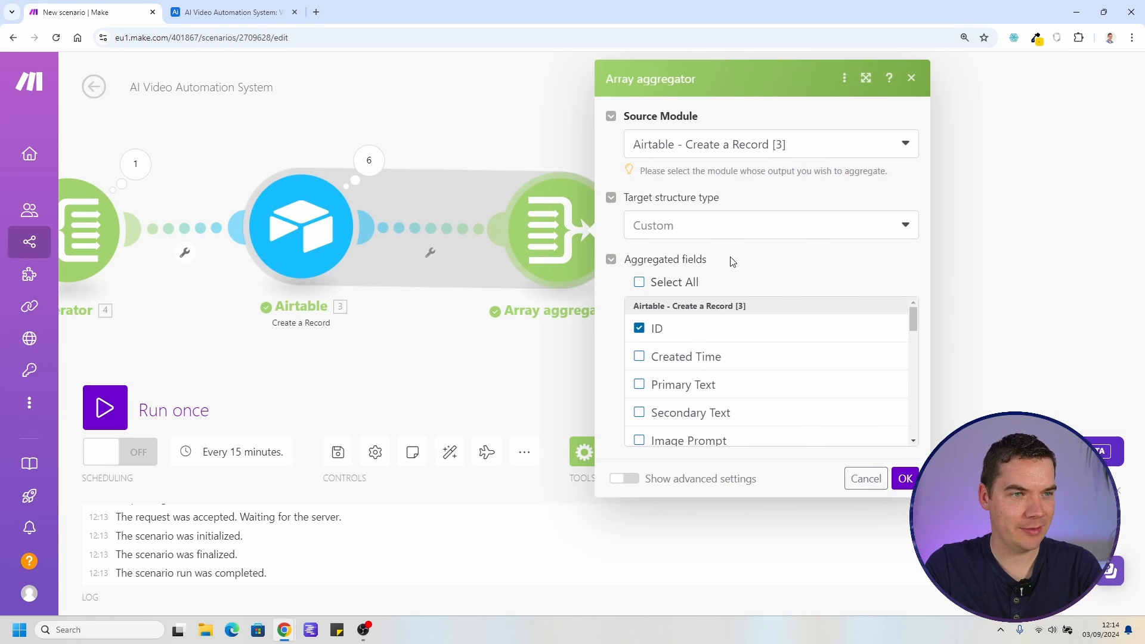
click(663, 146)
click(686, 196)
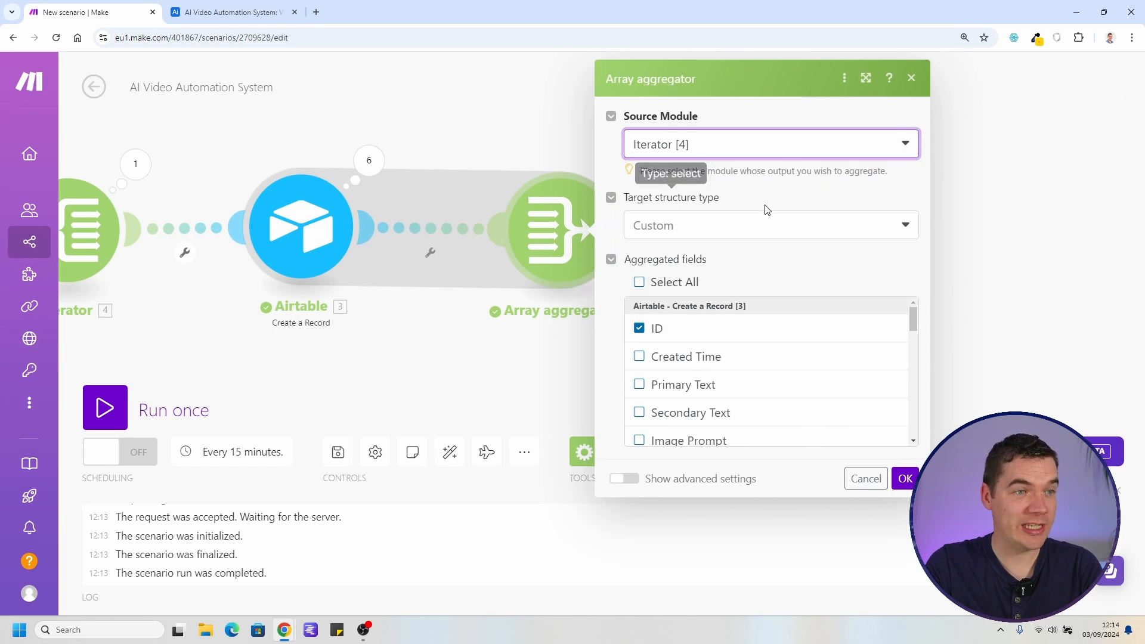
scroll(716, 365, down, 3)
click(657, 335)
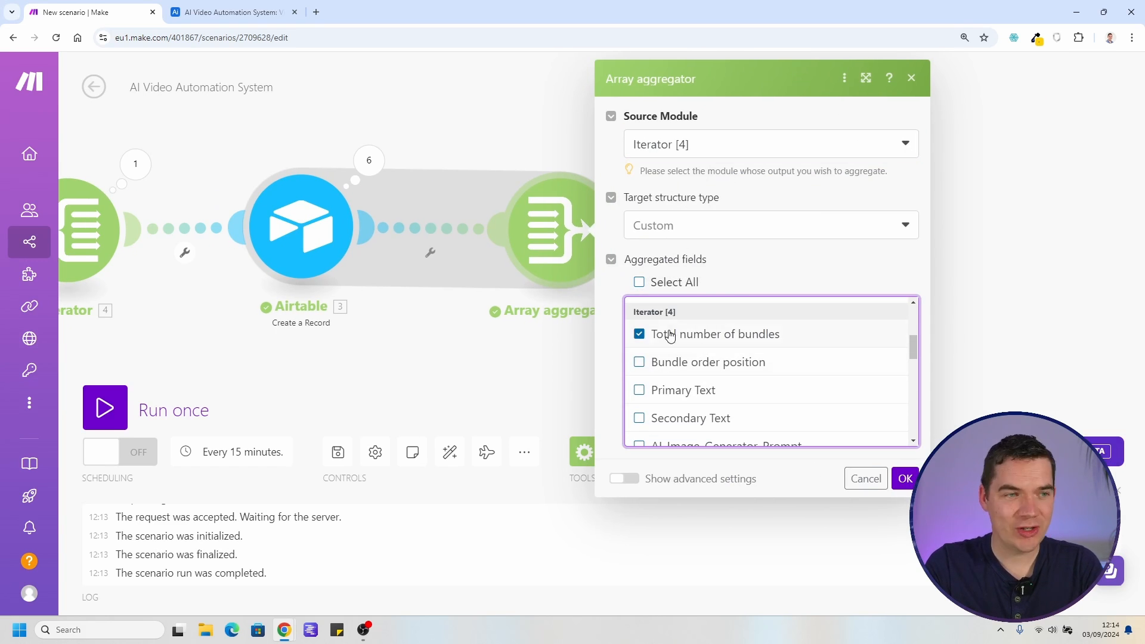
click(906, 479)
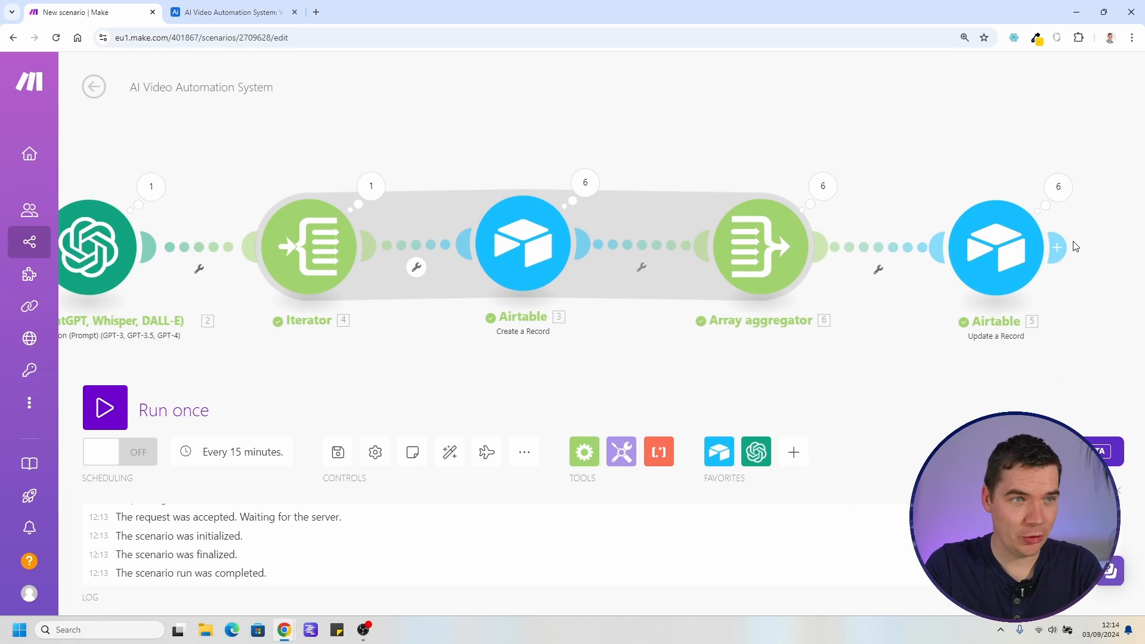
Switch to Airtable and delete every record from the Chapters table
drag(890, 334, 849, 353)
drag(840, 145, 517, 158)
click(233, 12)
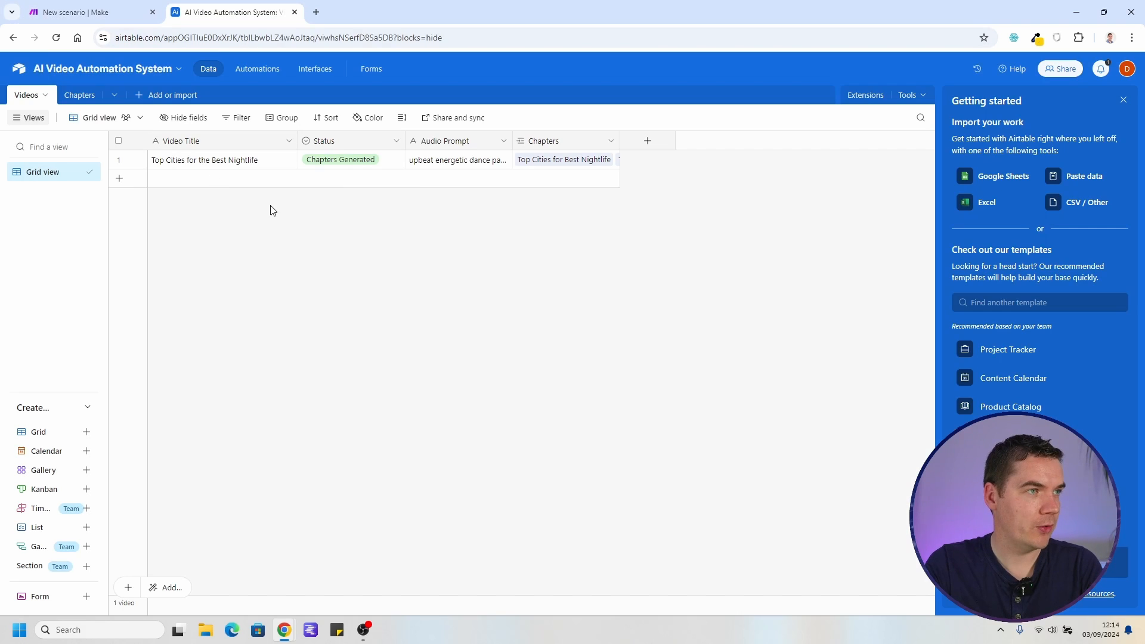
click(76, 94)
click(118, 141)
right_click(203, 179)
click(245, 227)
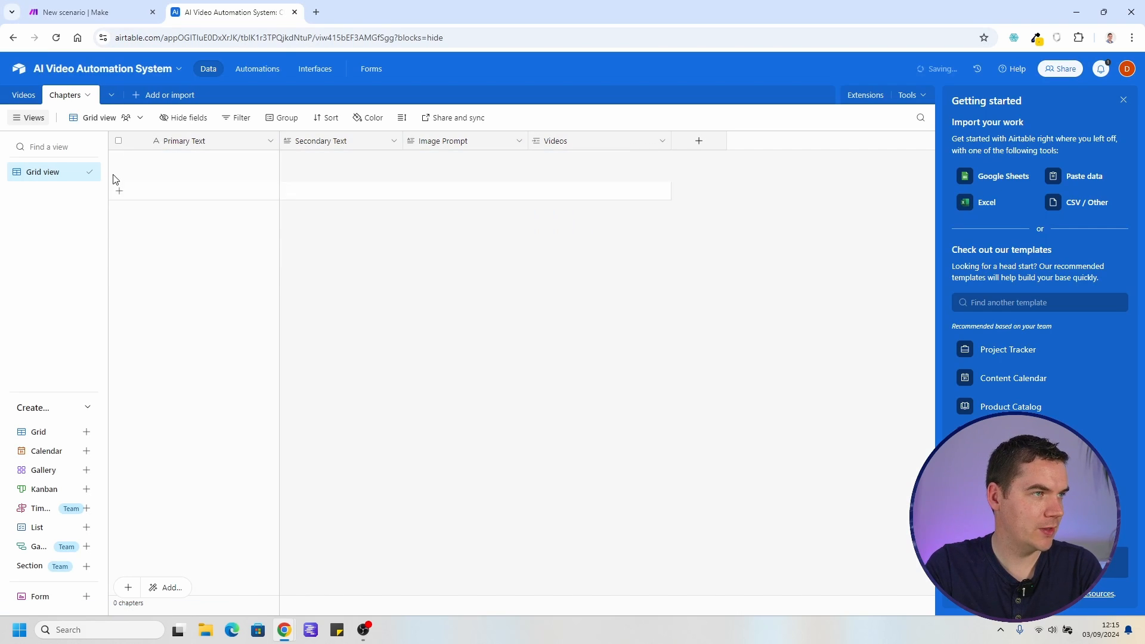
Clear the Audio Prompt of the Top Cities for the Best Nightlife record in the Videos table
click(24, 94)
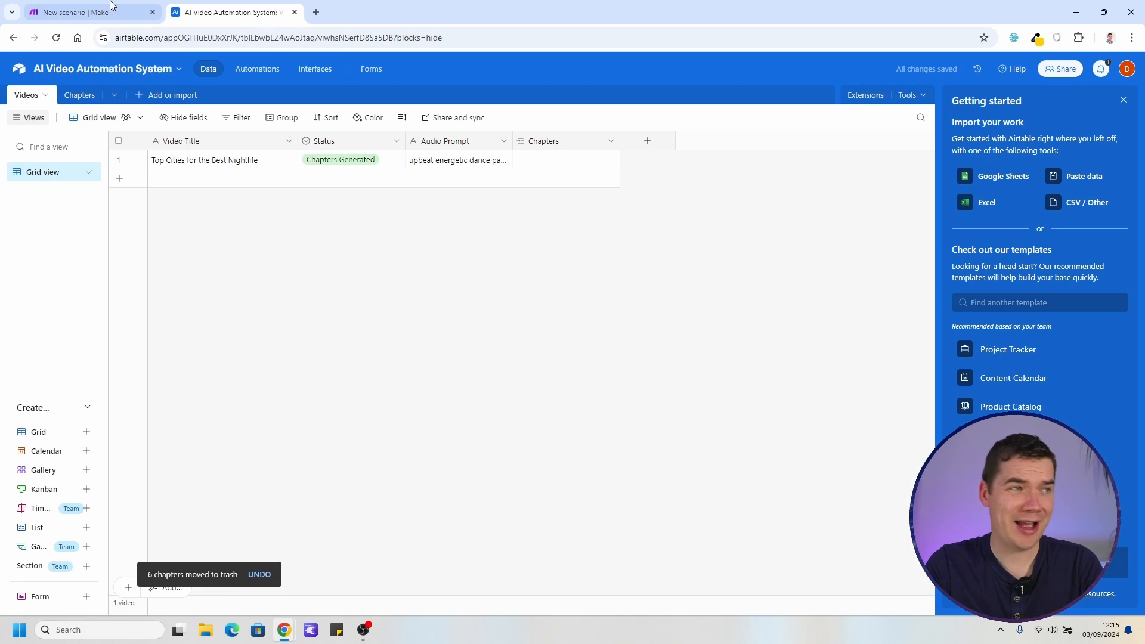
click(474, 164)
key(Delete)
click(404, 203)
Switch back to Make, save the scenario, and run it once through to the Update a Record module
click(93, 7)
scroll(352, 230, down, 2)
drag(251, 155, 548, 157)
scroll(547, 157, down, 2)
click(338, 452)
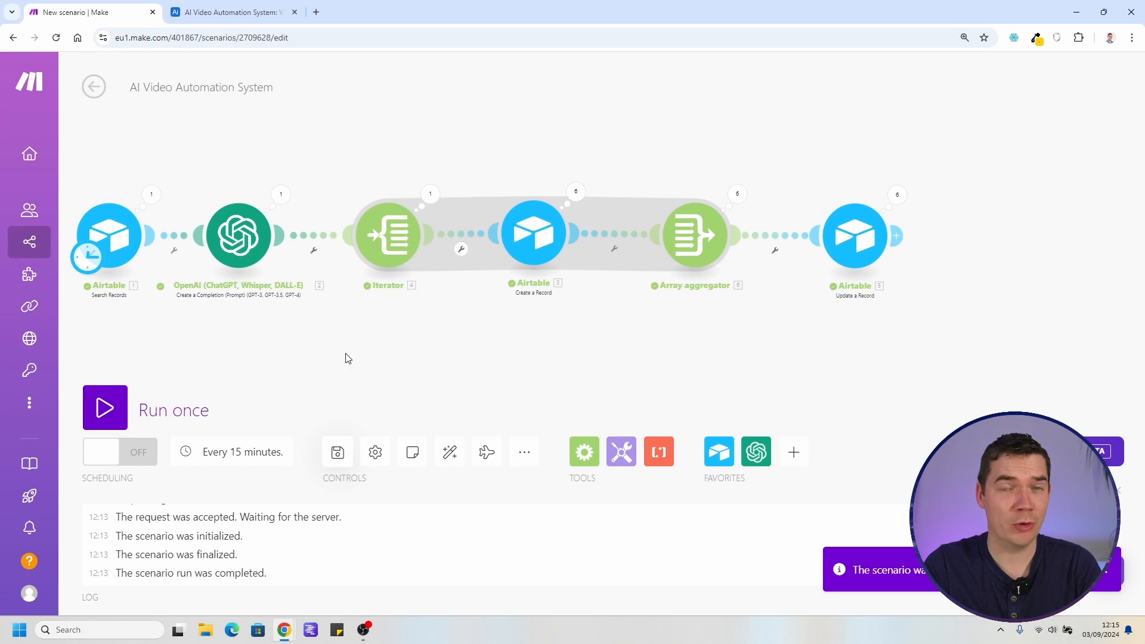
click(105, 407)
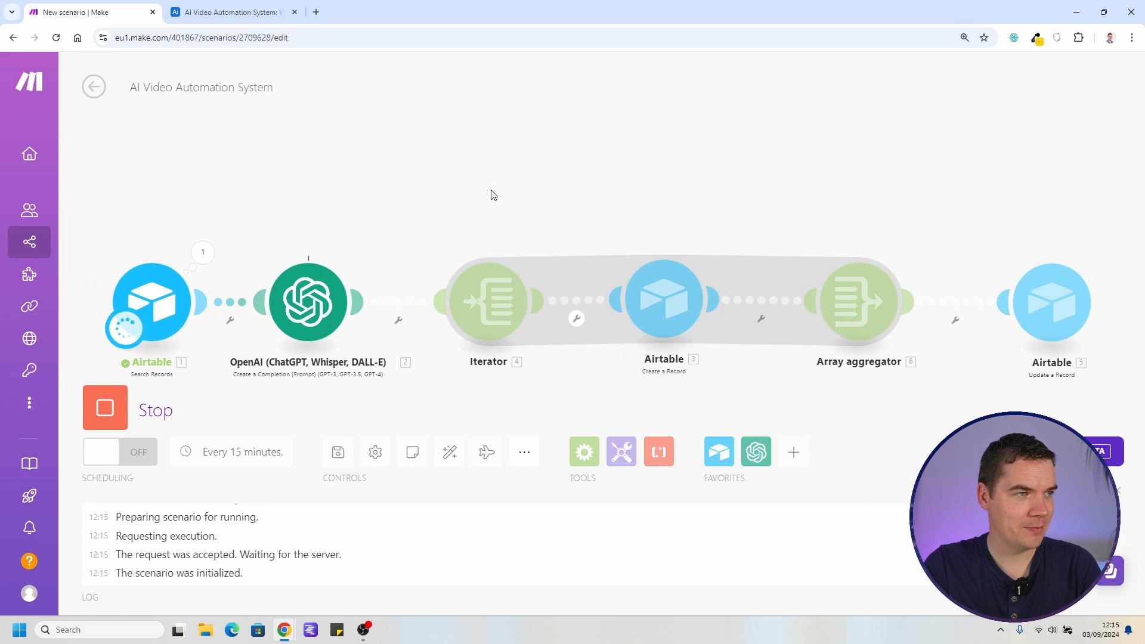
drag(800, 162, 566, 142)
drag(801, 217, 671, 209)
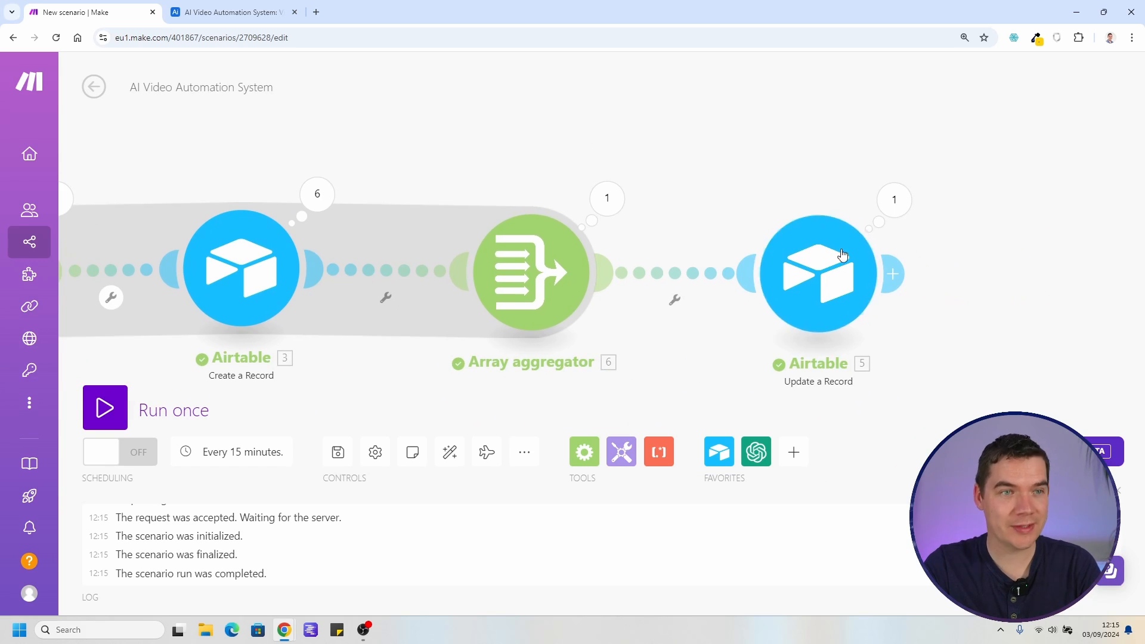
drag(823, 163, 749, 156)
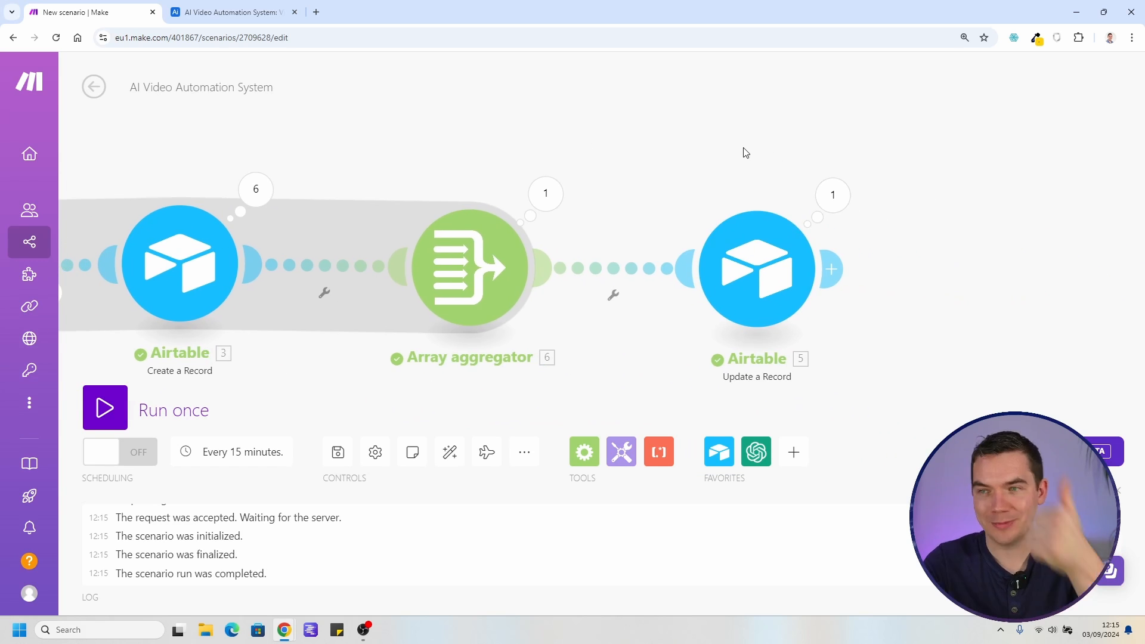
Switch to Airtable and check the Status of the Top Cities for the Best Nightlife record in the Videos table
key(ctrl+Tab)
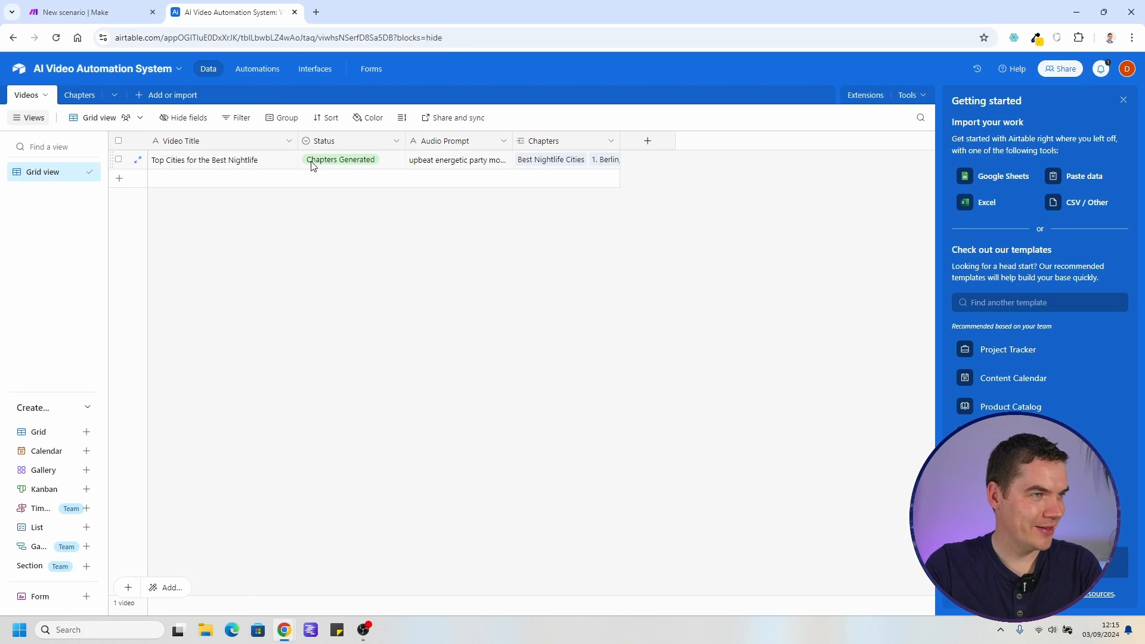
click(341, 168)
click(357, 165)
click(283, 235)
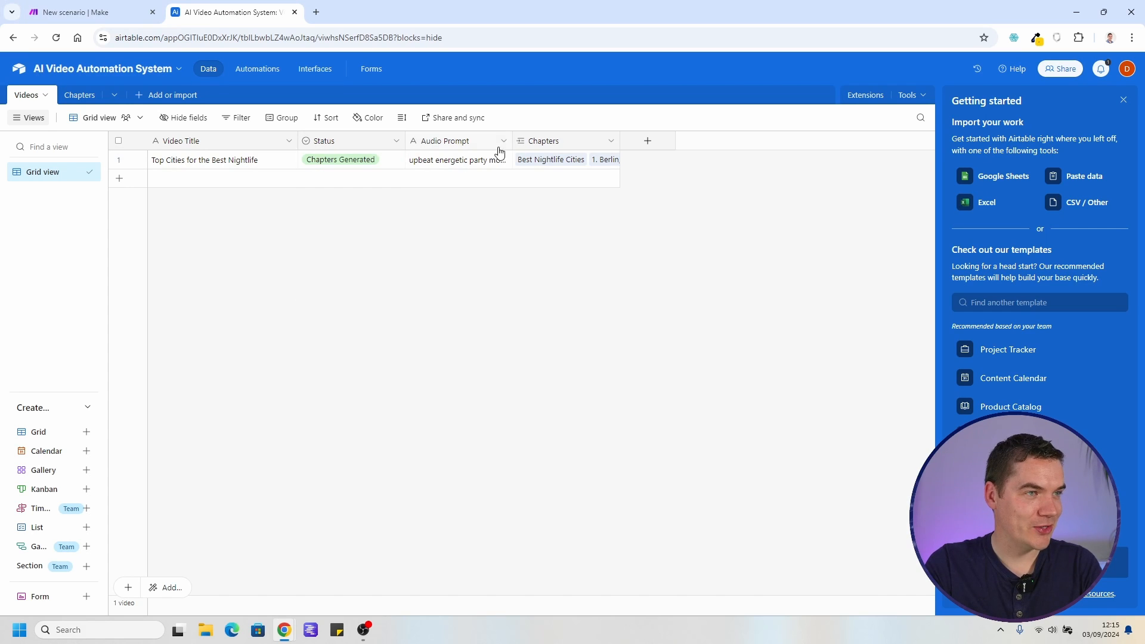
Widen the Audio Prompt and Chapters columns in the Videos table and the Image Prompt column in the Chapters table
drag(513, 141, 597, 141)
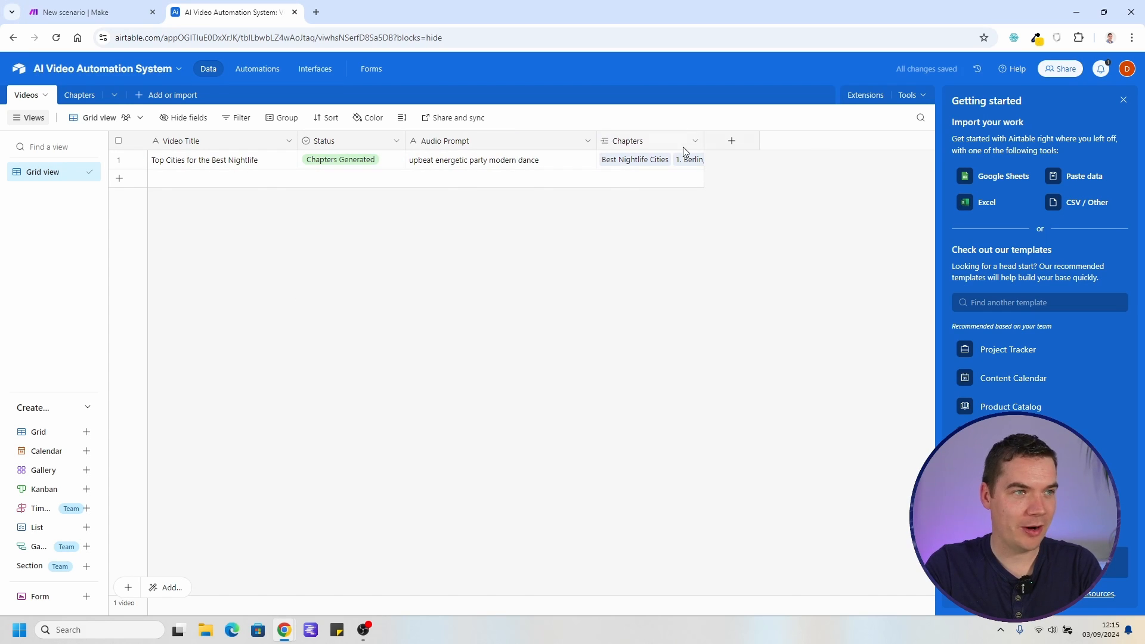
drag(704, 142, 821, 157)
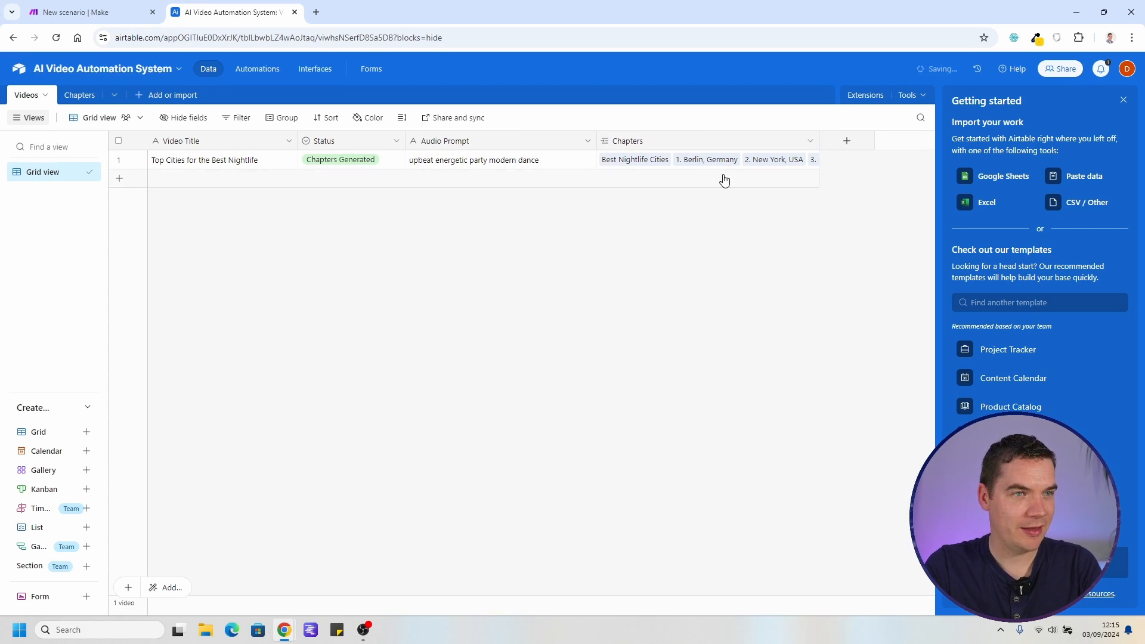
click(79, 95)
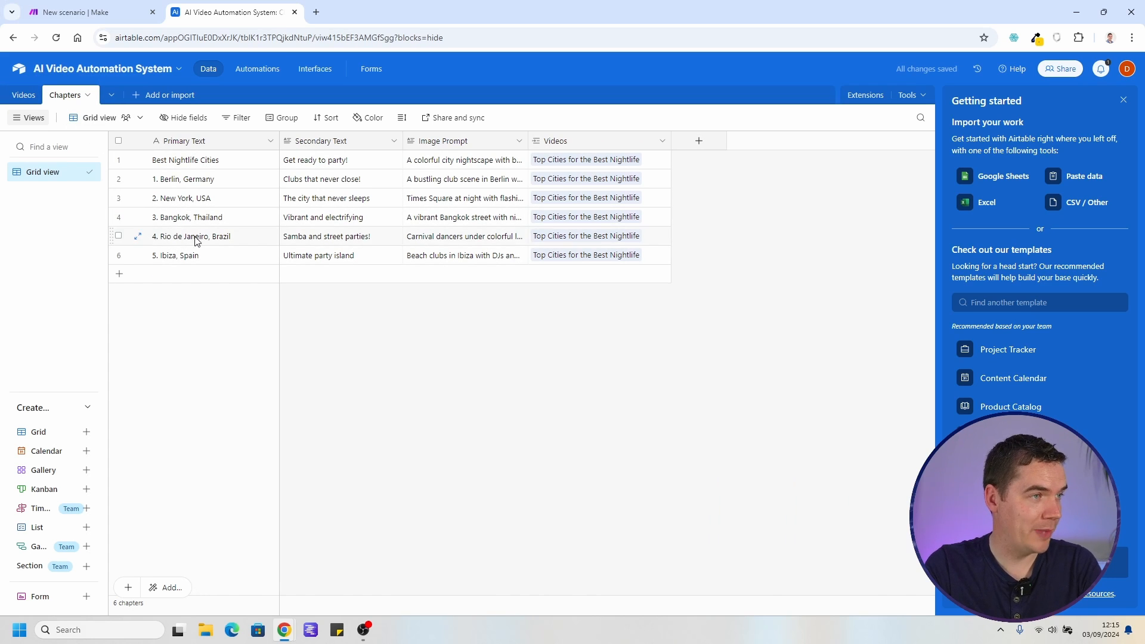
drag(528, 140, 563, 141)
Switch to Make, move the Search Records module away from OpenAI, and add a router on the connection between them
click(72, 12)
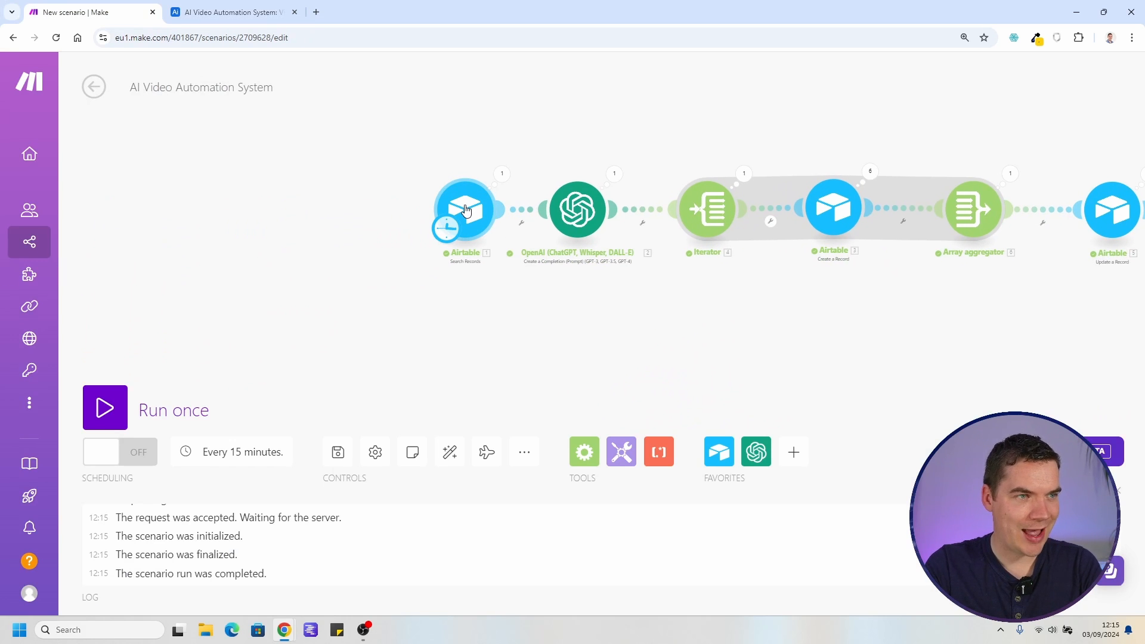
drag(463, 214, 458, 216)
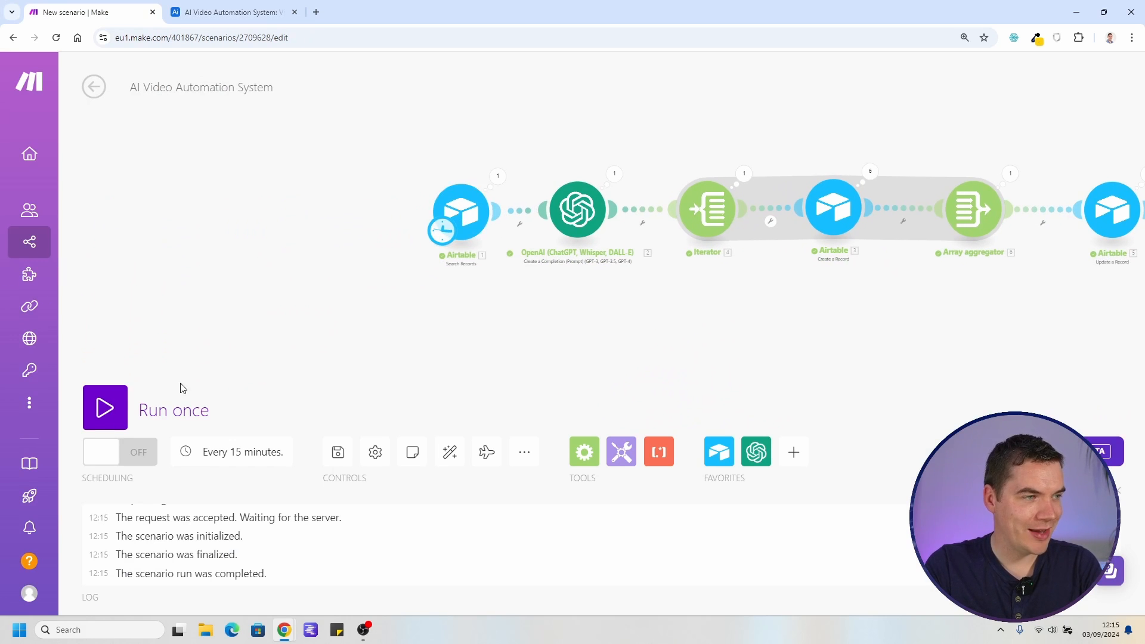
scroll(340, 310, up, 2)
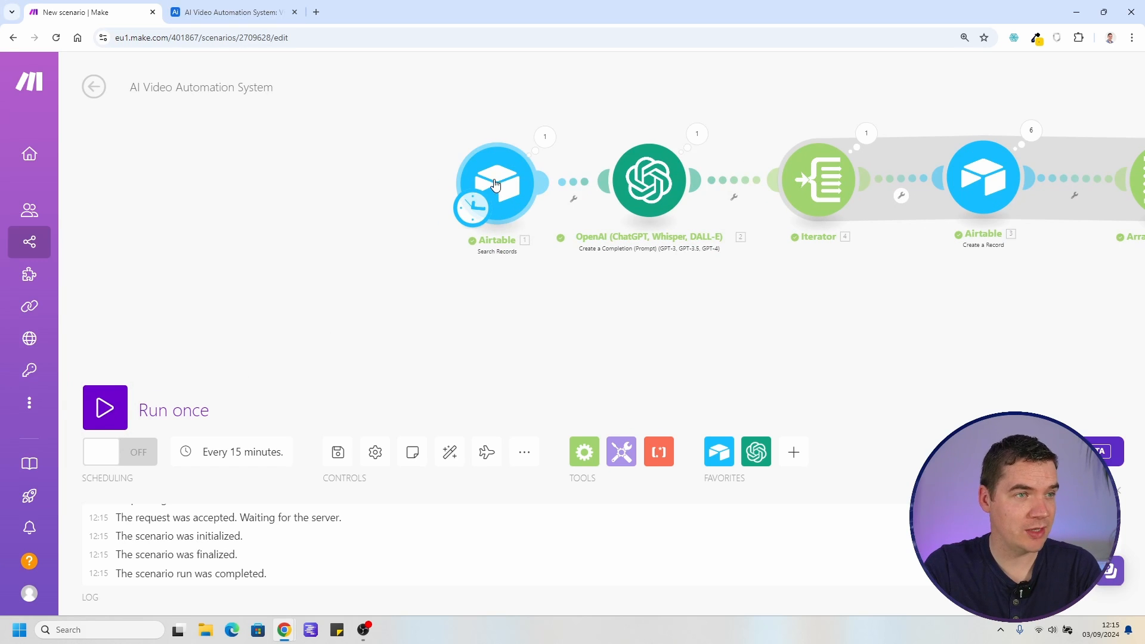
drag(500, 185, 323, 238)
scroll(455, 308, up, 2)
right_click(503, 204)
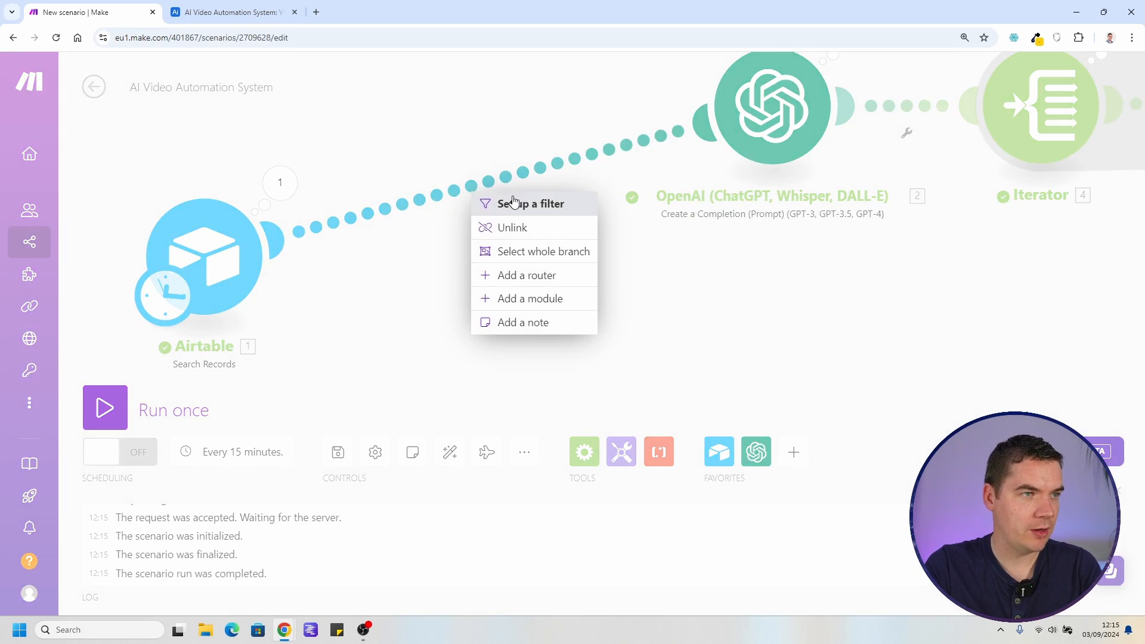
click(513, 272)
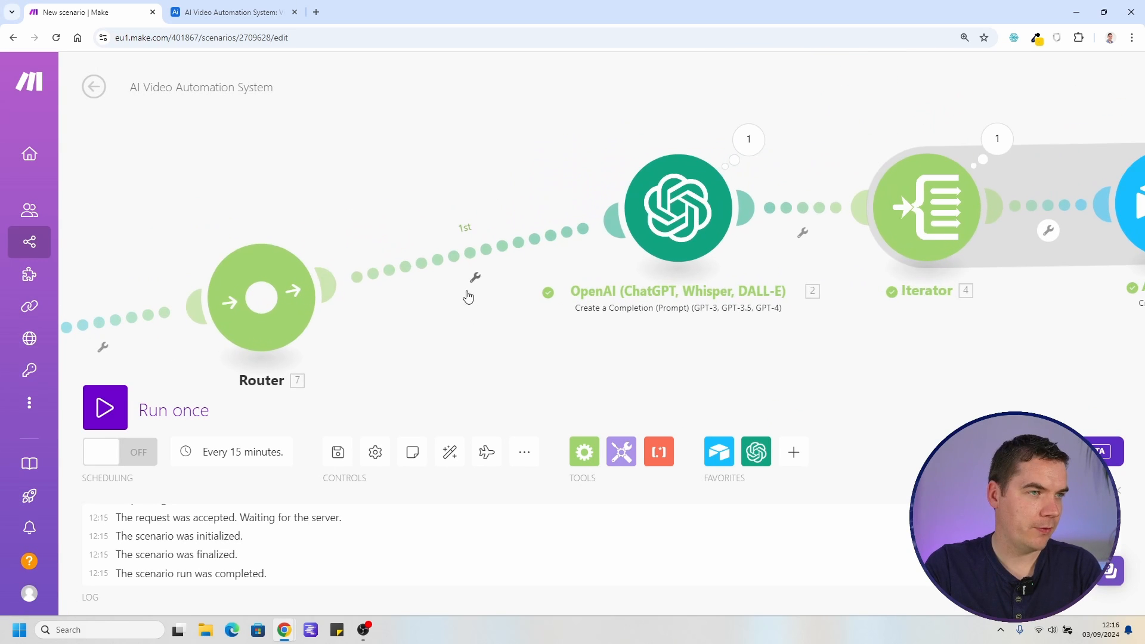
Set up a filter on the route from the router to OpenAI requiring the Airtable Status to equal Generate Chapters
click(473, 263)
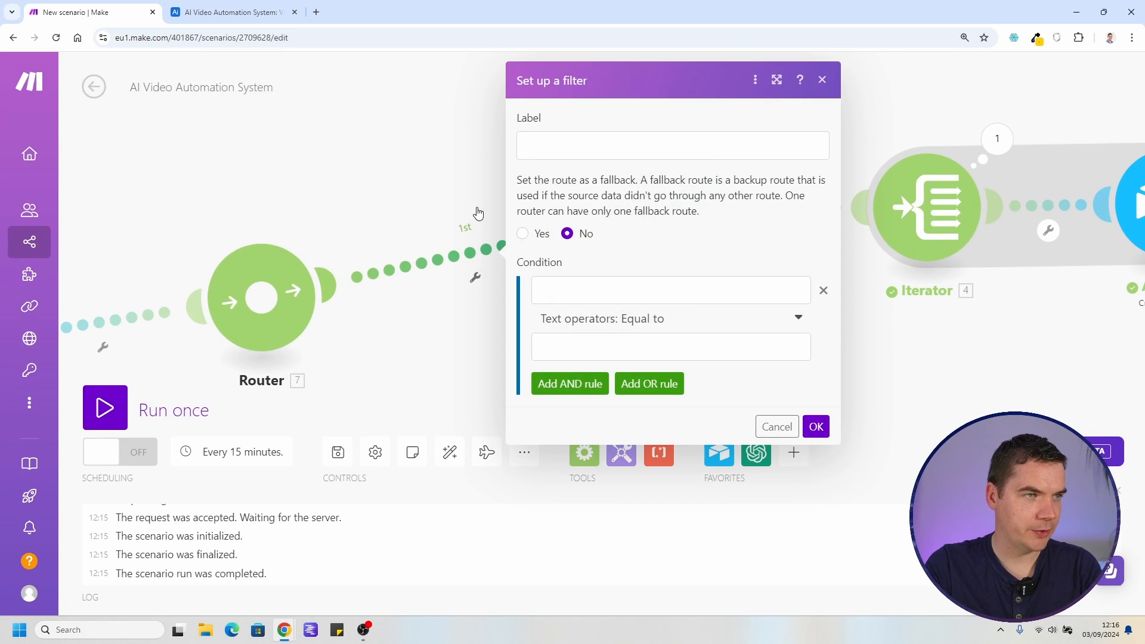
click(573, 290)
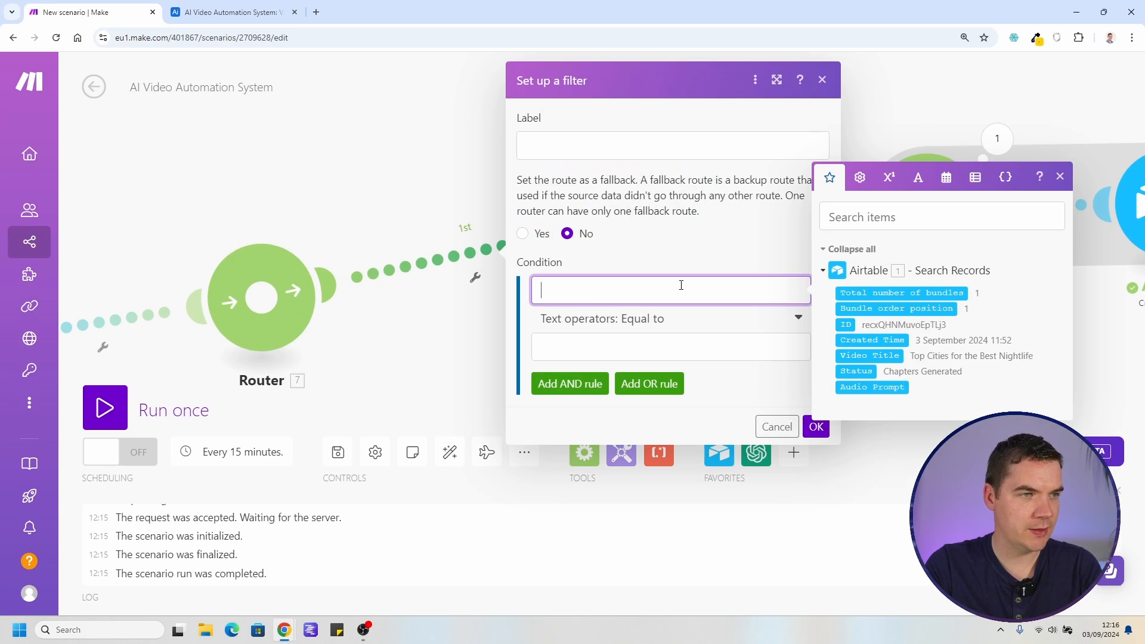
click(857, 371)
click(233, 12)
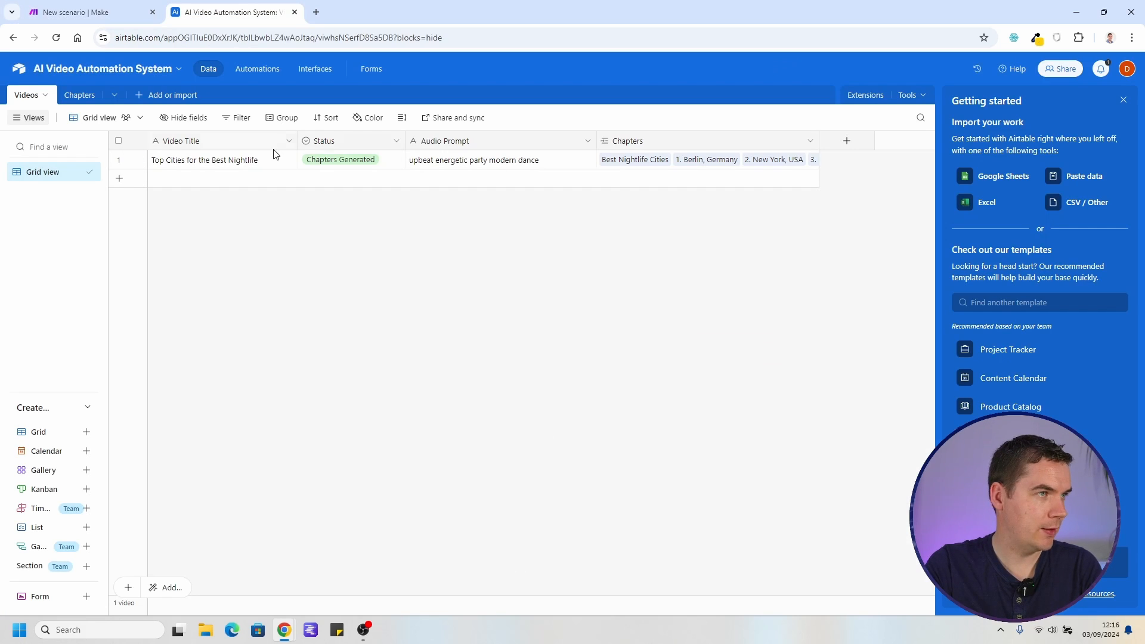
click(396, 140)
click(89, 12)
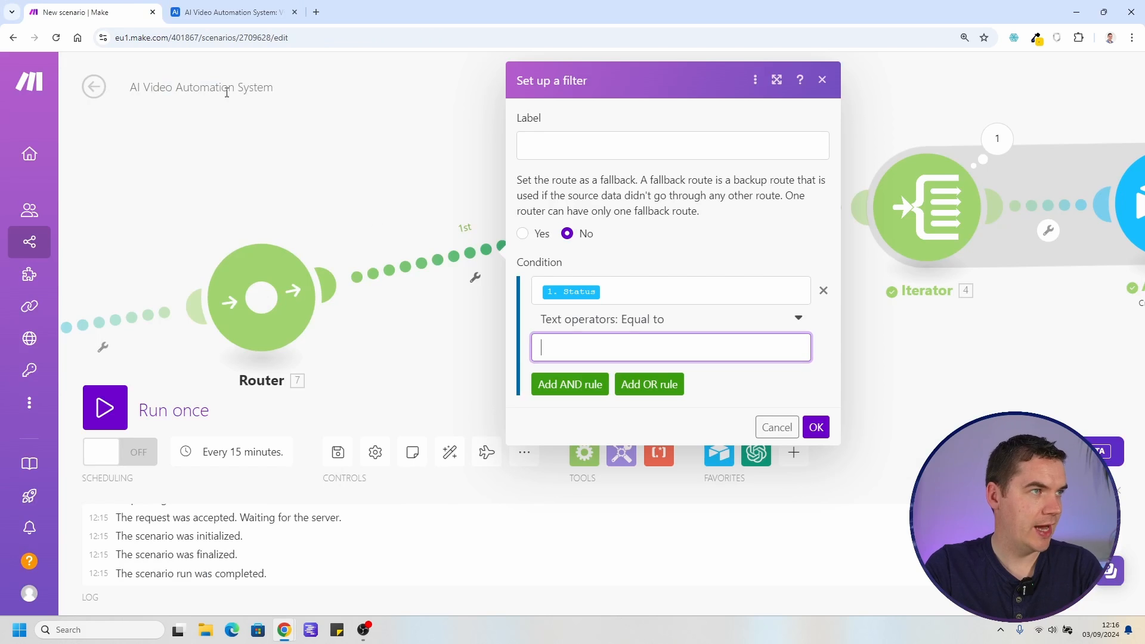
click(585, 348)
text(Generate Chapters)
click(776, 389)
click(815, 426)
Label the filter between the router and OpenAI as Generate Chapters
click(475, 277)
click(583, 146)
text(Generate Chapters)
click(816, 427)
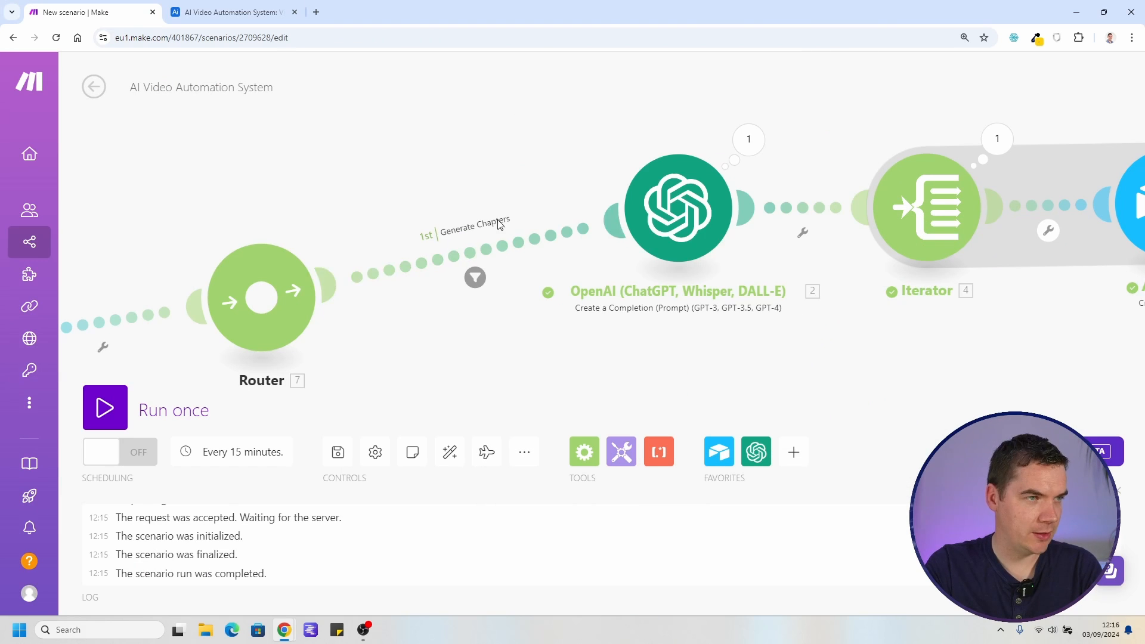
Save the scenario with the new router and filter, and run it once
scroll(432, 272, down, 2)
drag(176, 319, 336, 237)
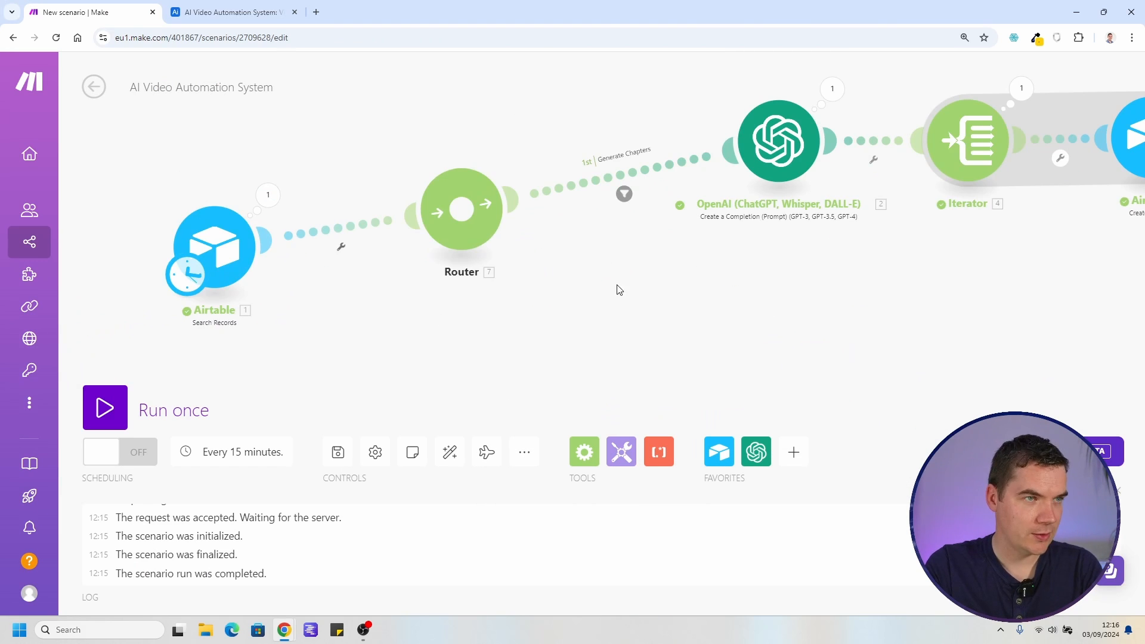
drag(626, 224, 505, 292)
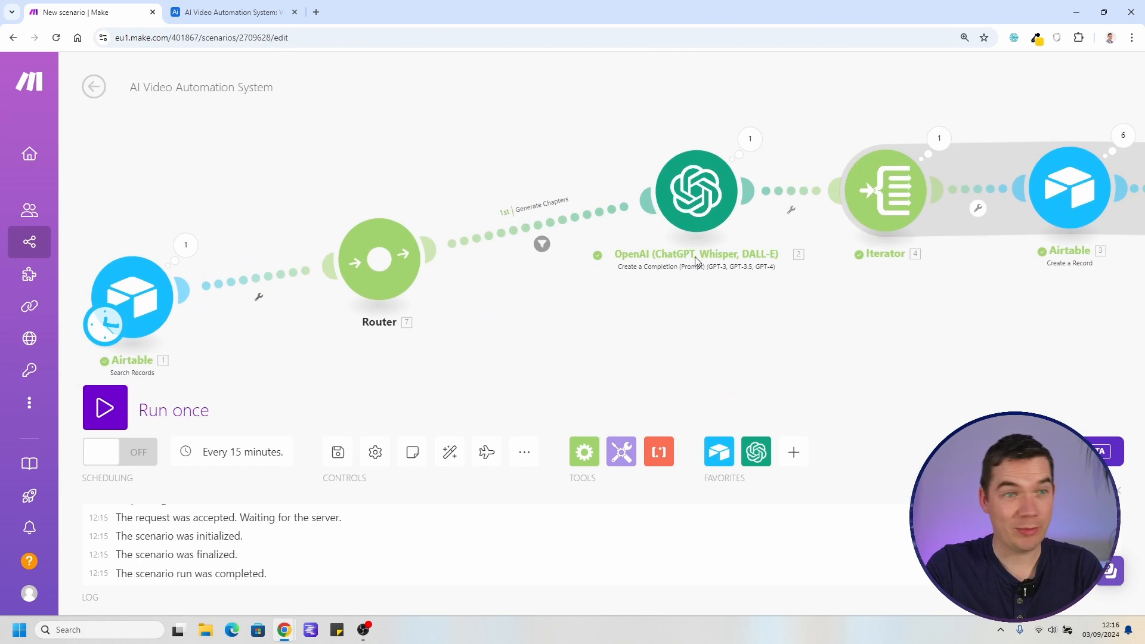
click(345, 454)
click(114, 411)
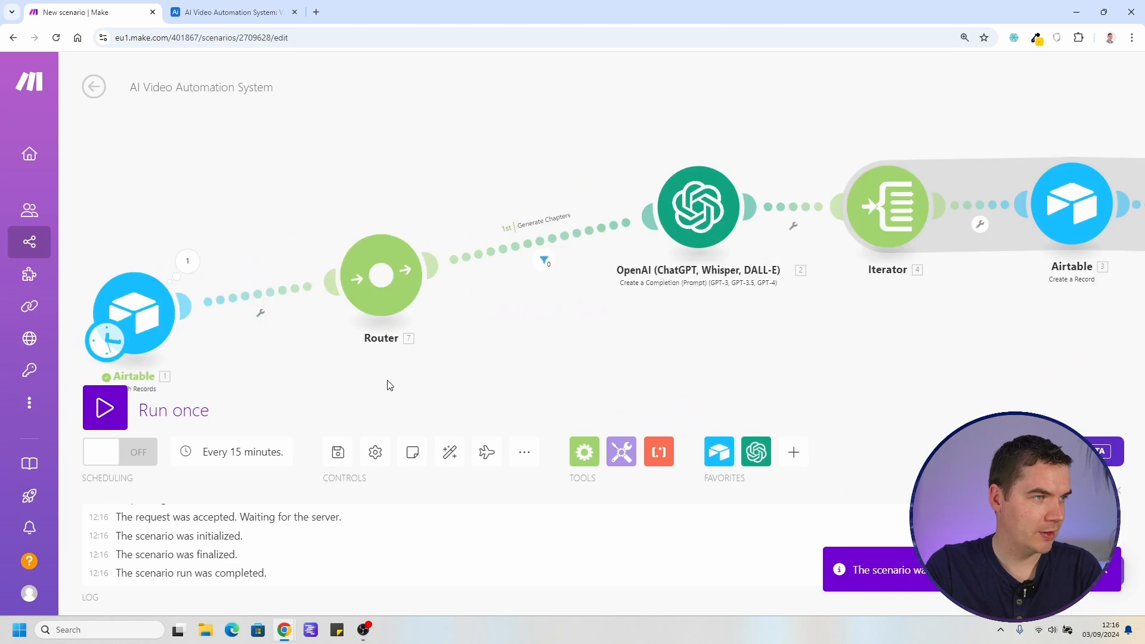
Inspect how the Generate Chapters filter evaluated the bundle's Status in the latest run
drag(388, 386, 525, 358)
click(325, 233)
click(686, 231)
drag(787, 378, 525, 382)
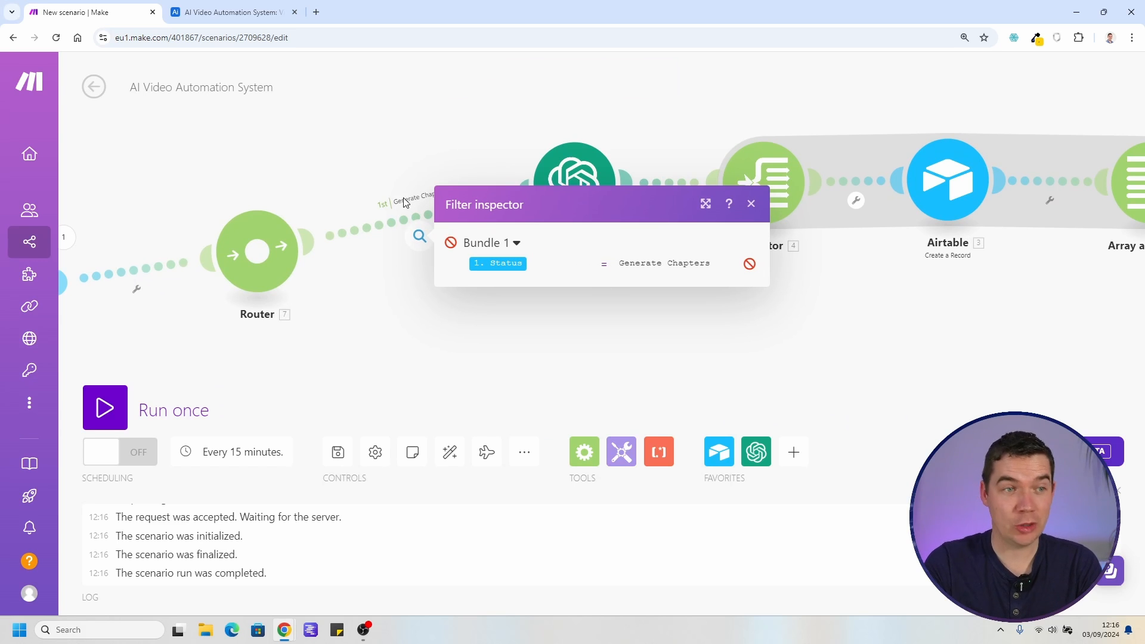
Compare the video's Status in the Airtable Videos table with the Generate Chapters route in the Make scenario
click(233, 12)
click(258, 289)
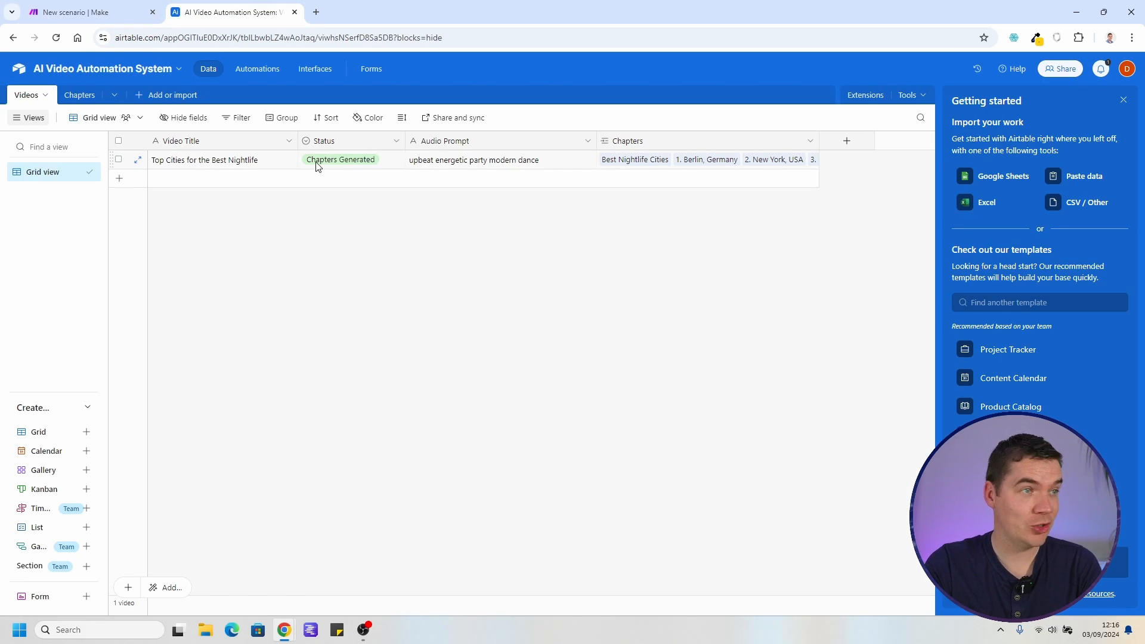
click(128, 11)
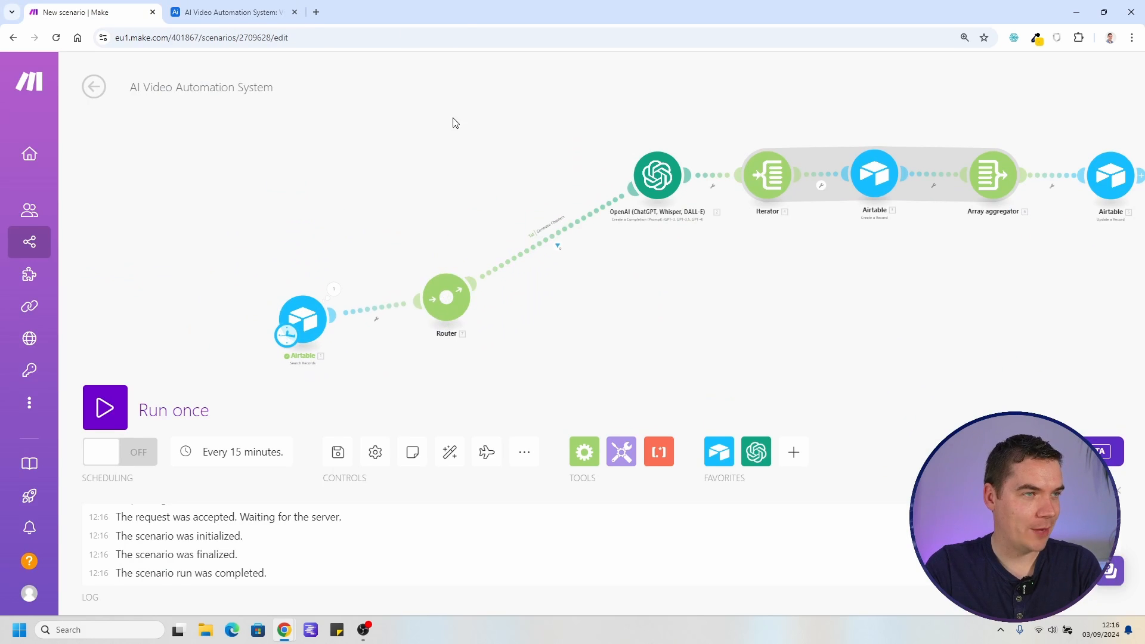
click(239, 12)
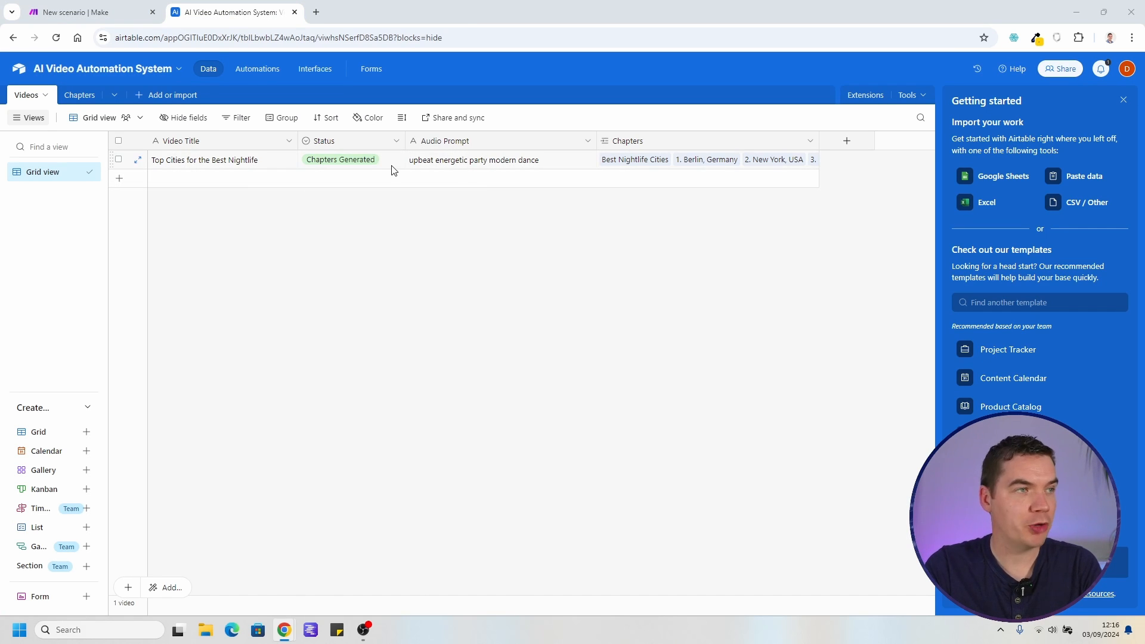
Open Suno in a new tab, then visit GoAPI's Suno API page and the Suno API section of its dashboard
key(ctrl+t)
text(su)
key(Return)
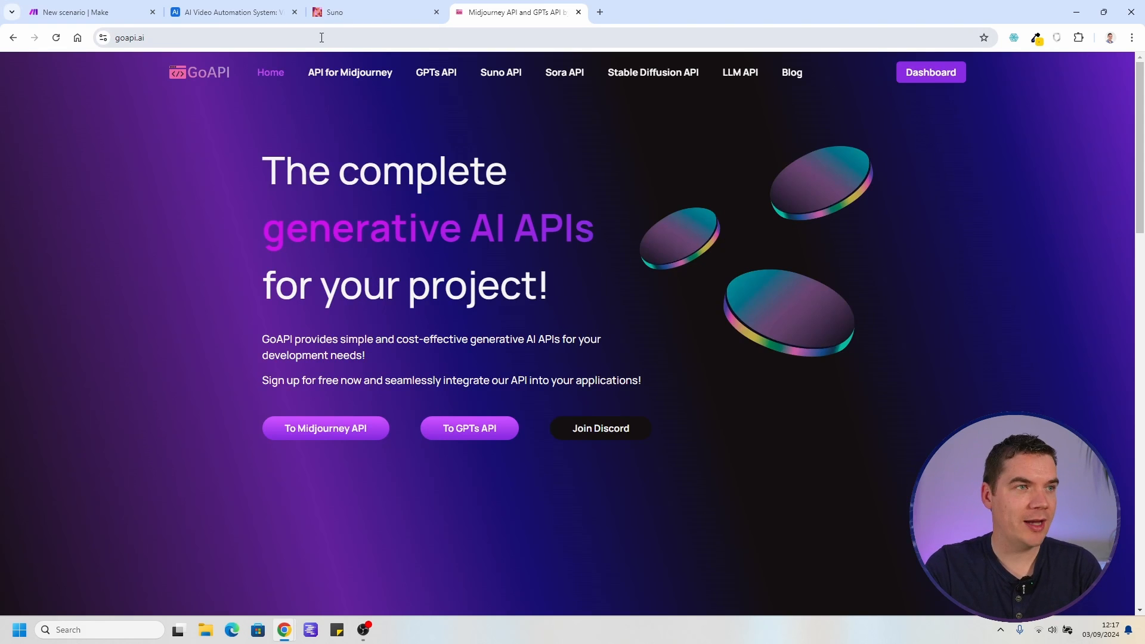
click(500, 79)
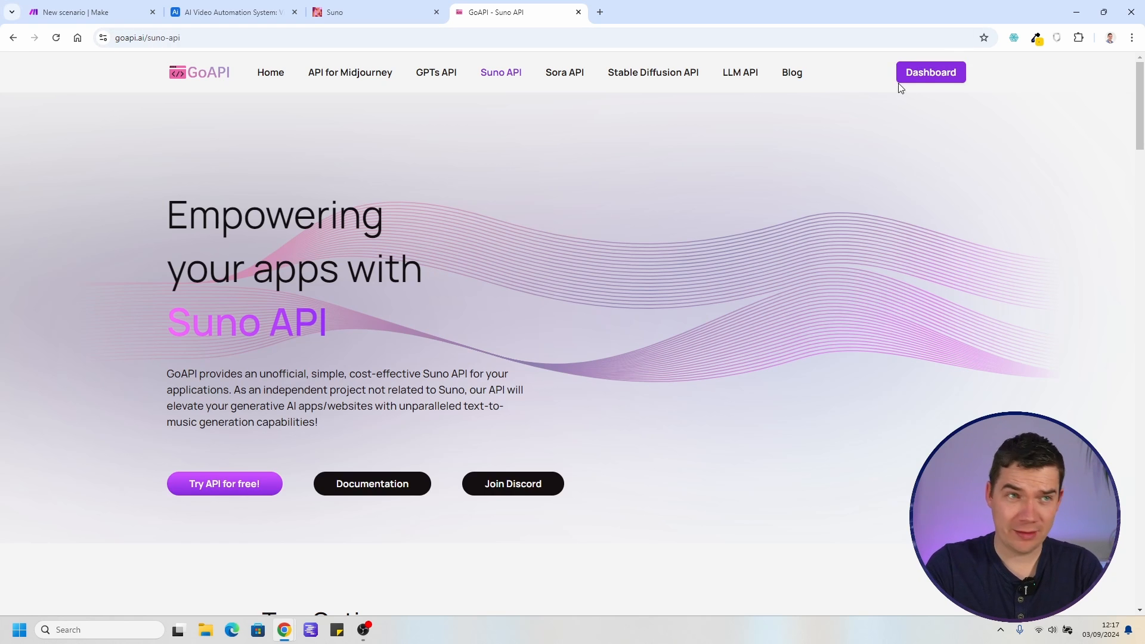
click(932, 75)
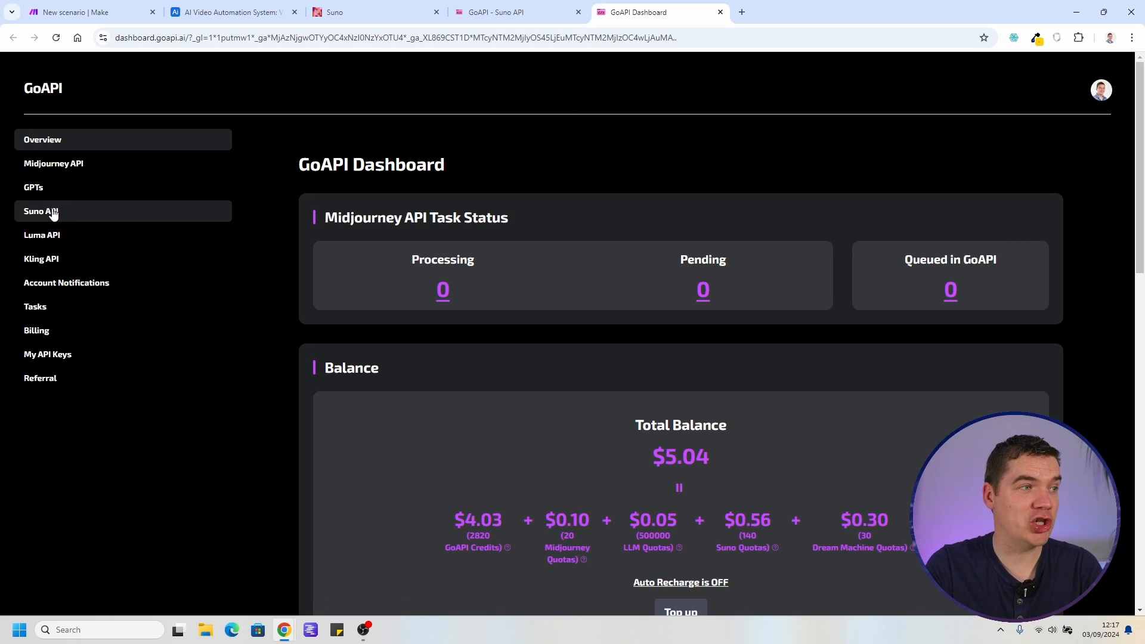
click(53, 214)
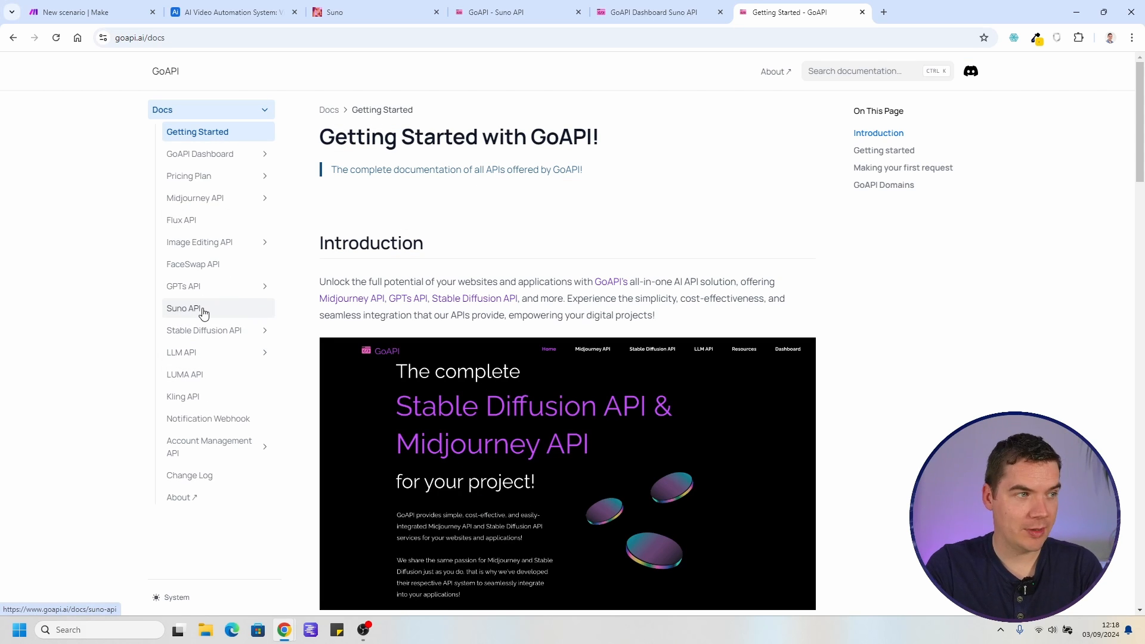
Read GoAPI's Suno API documentation, covering the Music Generation, Generate the full song and Get Music Generation Result endpoints
click(202, 311)
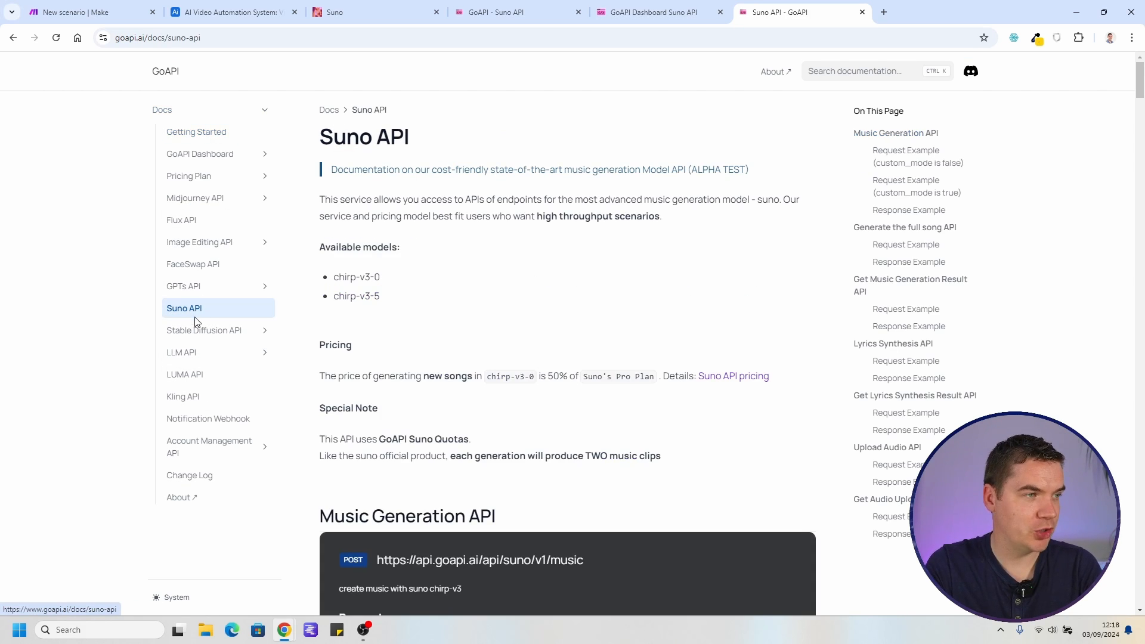
scroll(519, 301, down, 6)
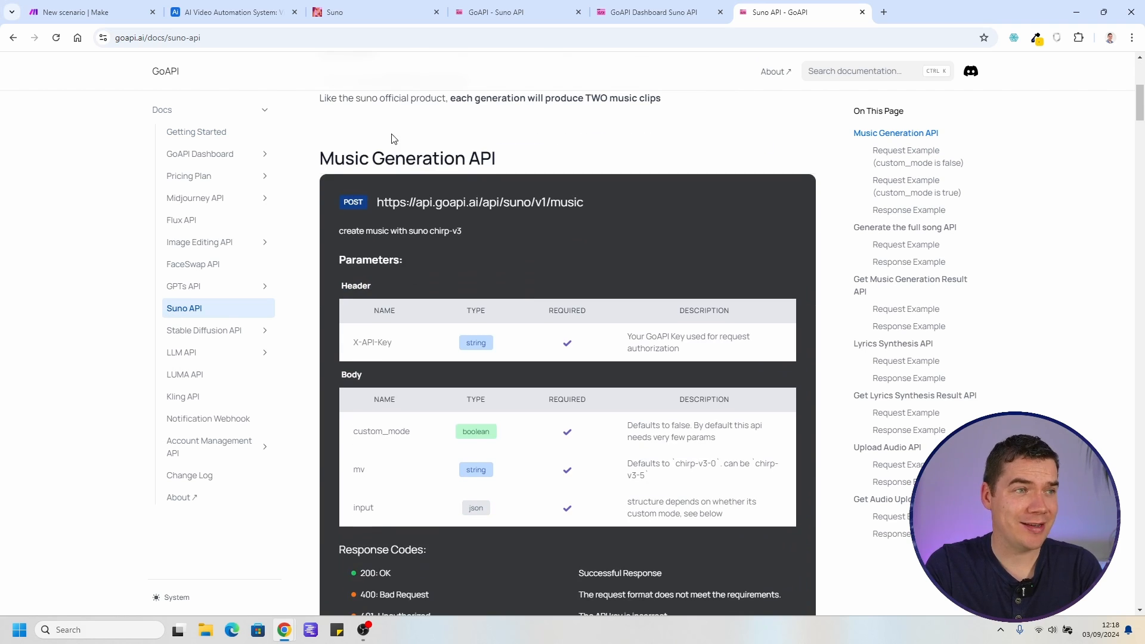
drag(374, 151, 504, 156)
click(514, 170)
scroll(503, 332, down, 8)
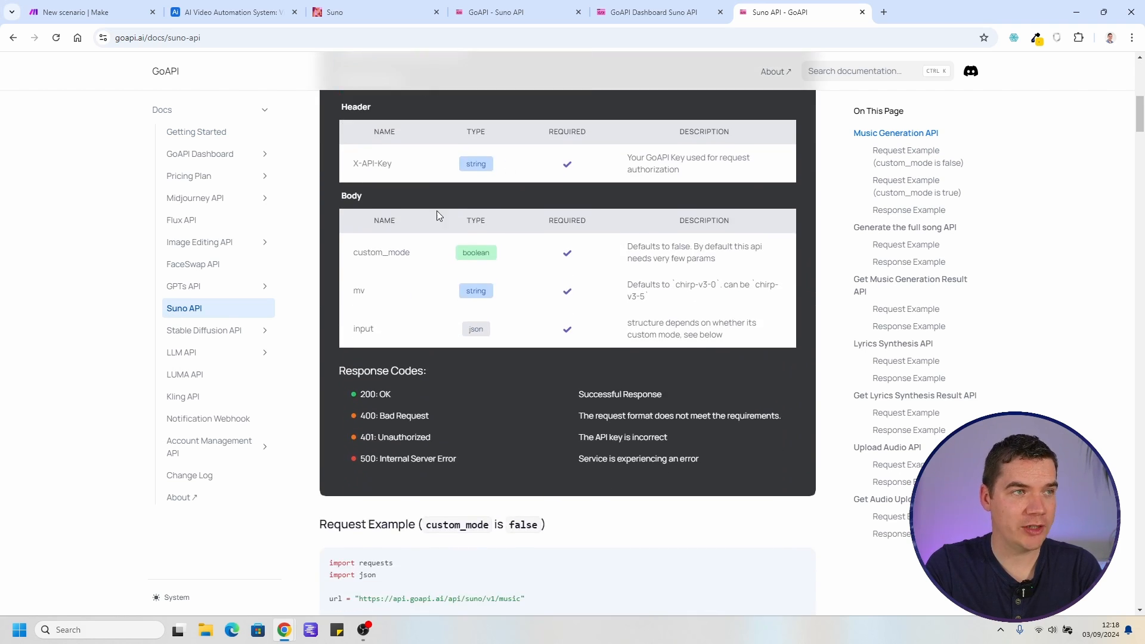
scroll(503, 332, down, 16)
scroll(467, 352, up, 1)
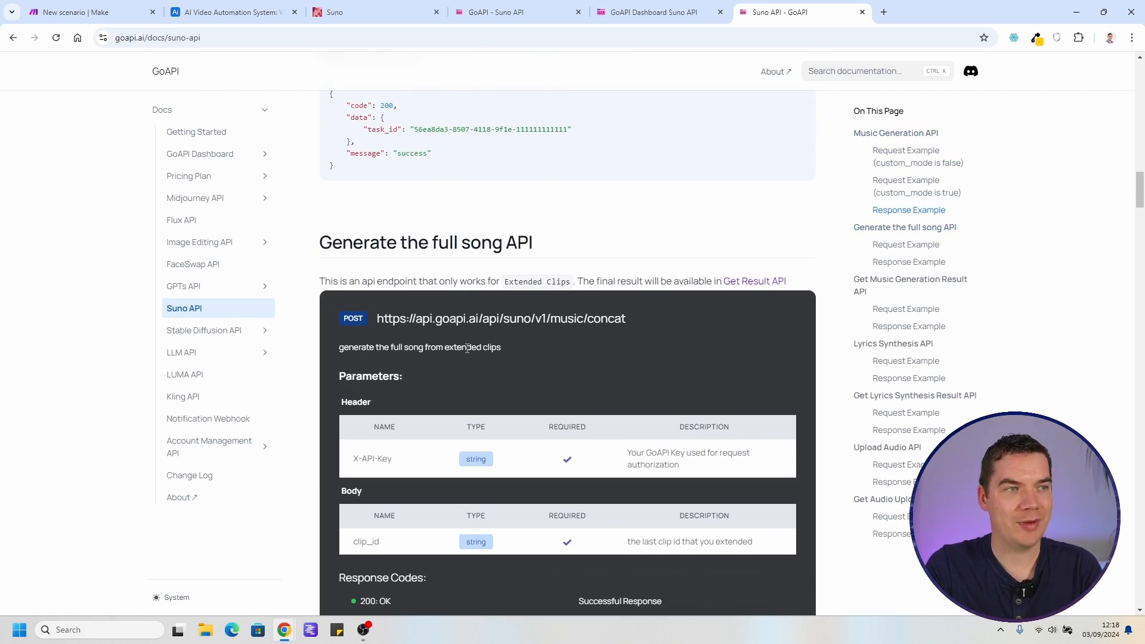
scroll(467, 350, down, 9)
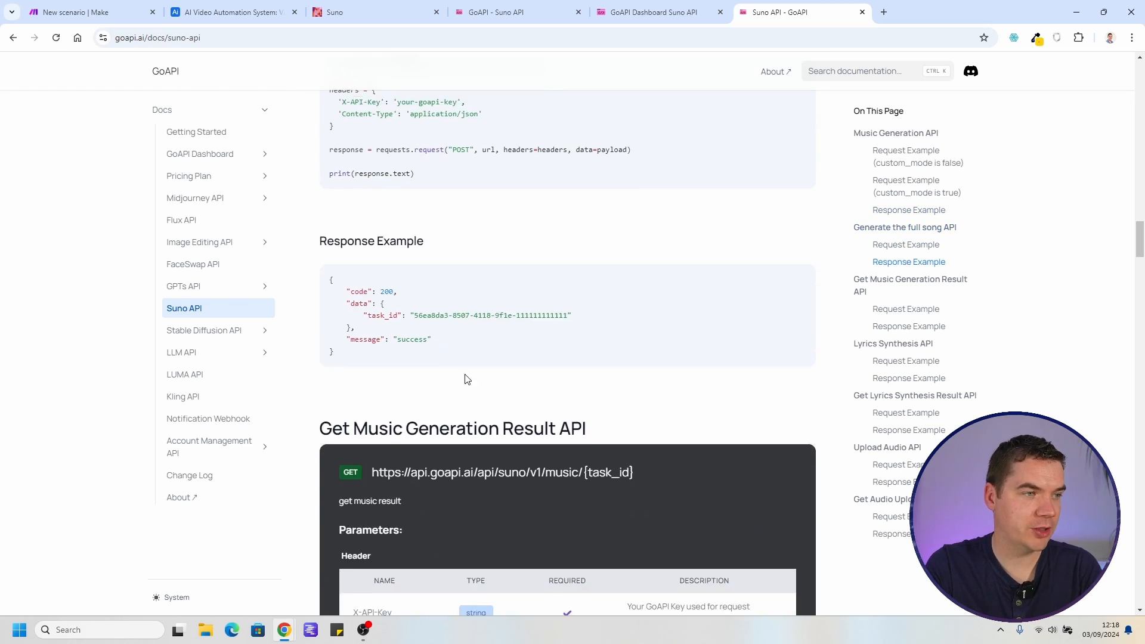
Switch to the Make scenario and add a second route from the router, placing its empty module below the OpenAI module
key(ctrl+1)
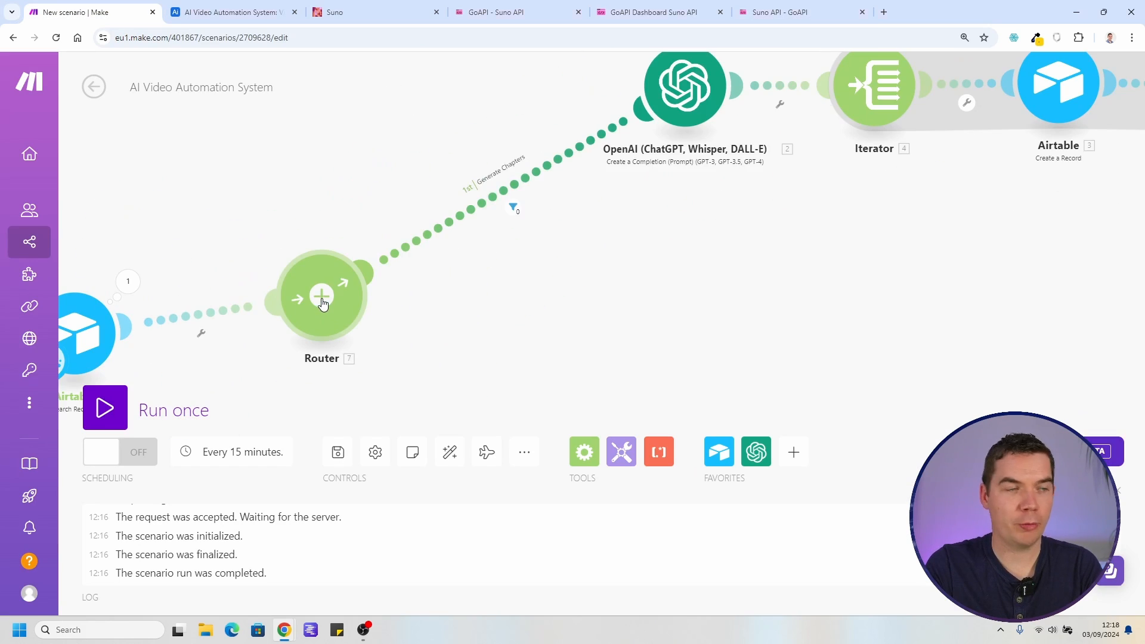
click(323, 307)
drag(495, 222, 645, 139)
drag(591, 326, 650, 240)
drag(547, 289, 616, 317)
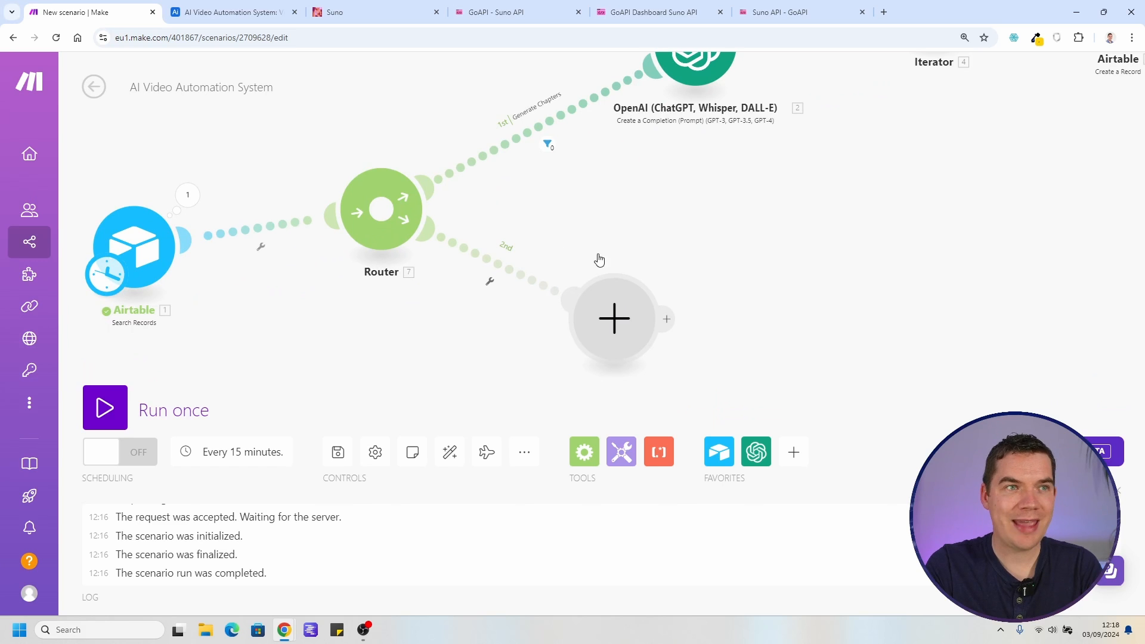
click(769, 14)
click(657, 11)
click(749, 12)
scroll(555, 244, down, 6)
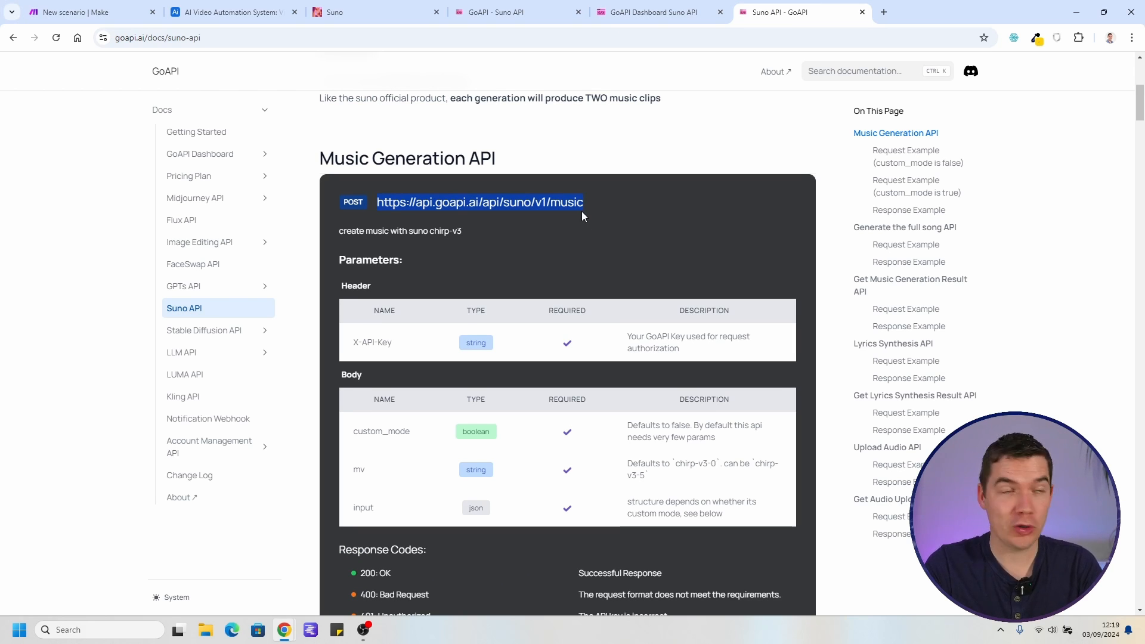
Return to the Make scenario and add an HTTP Make a request module on the router's second route
click(89, 12)
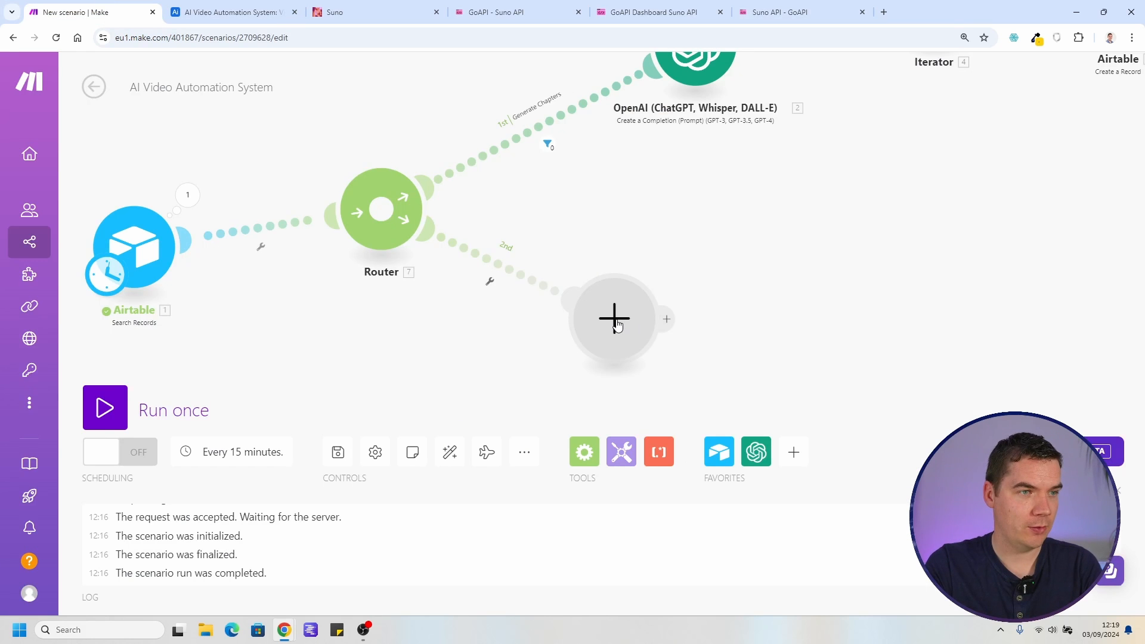
click(615, 320)
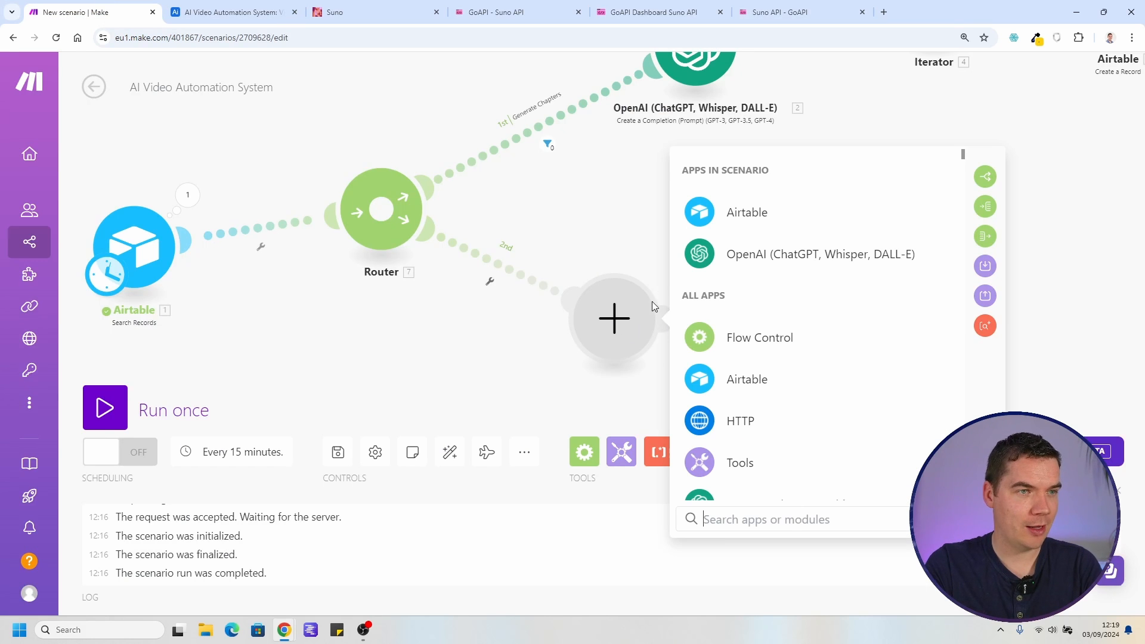
click(741, 425)
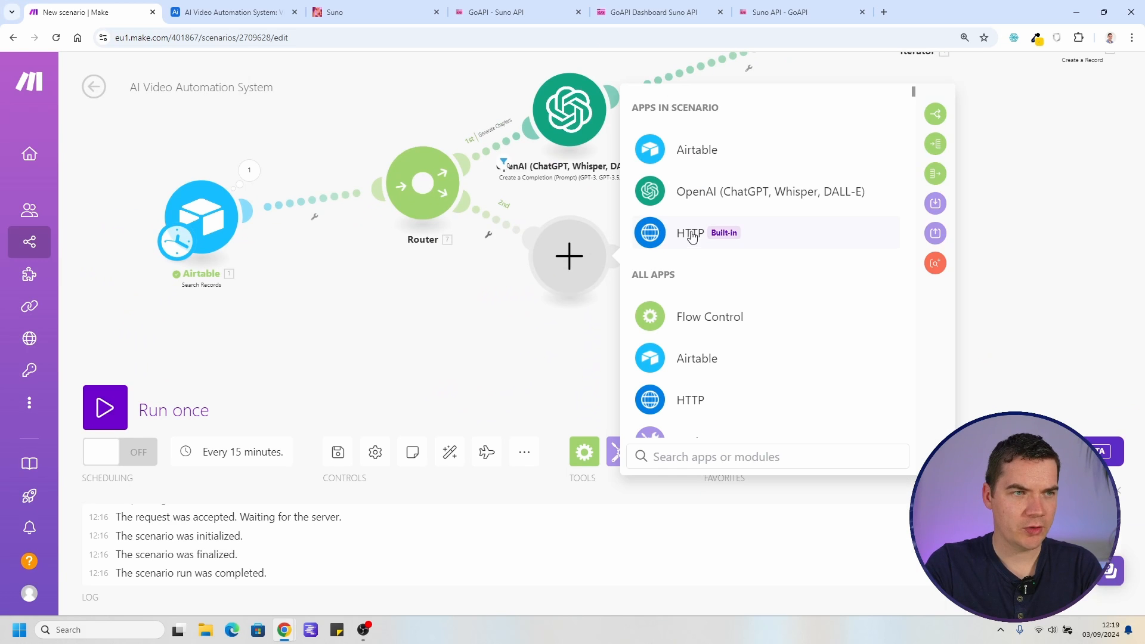
click(692, 237)
scroll(716, 286, down, 3)
click(698, 293)
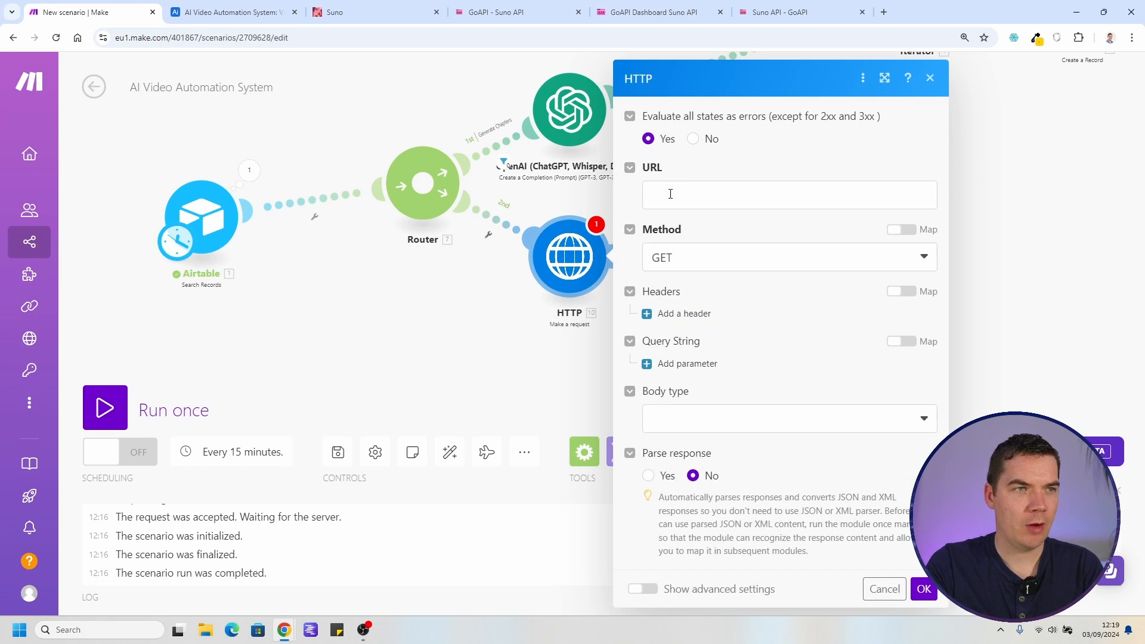
click(753, 14)
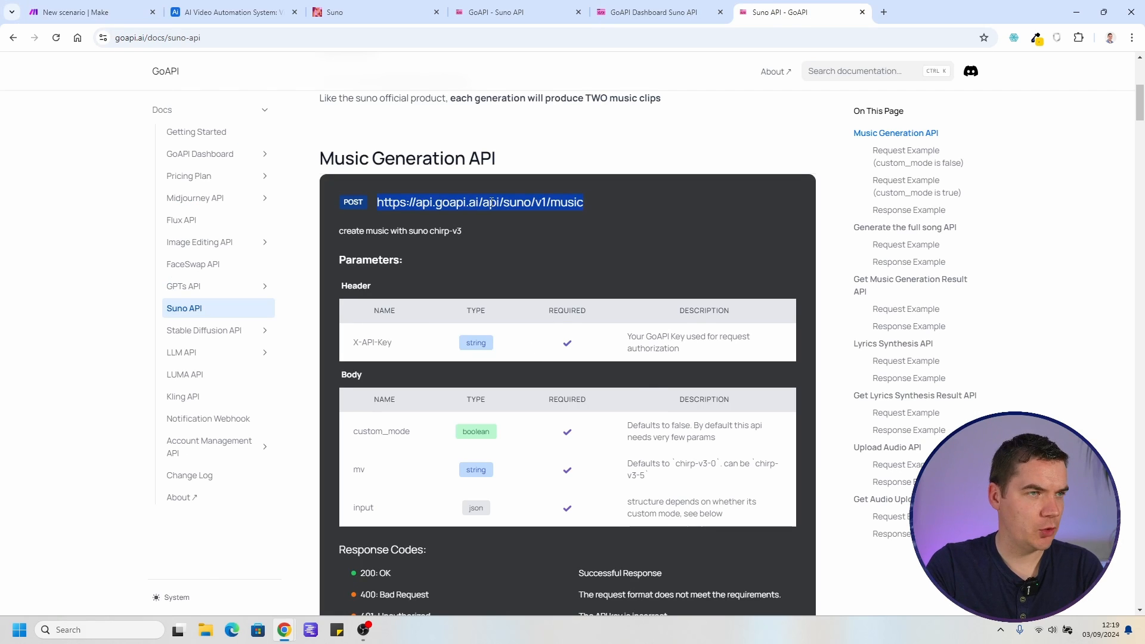
drag(586, 202, 376, 223)
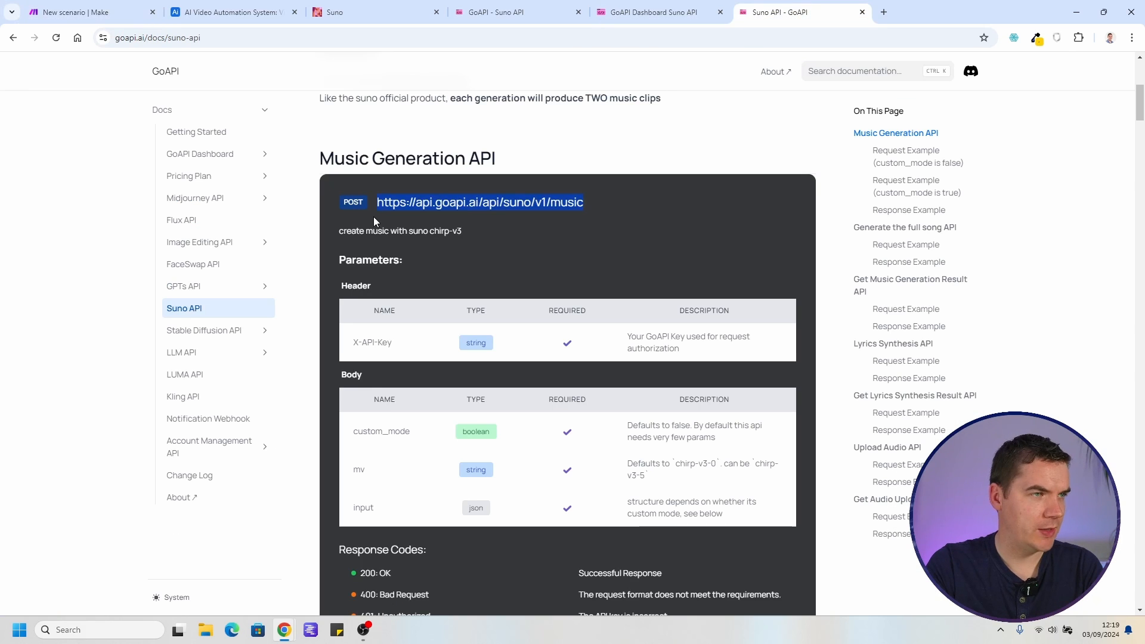
click(70, 7)
click(761, 257)
click(782, 366)
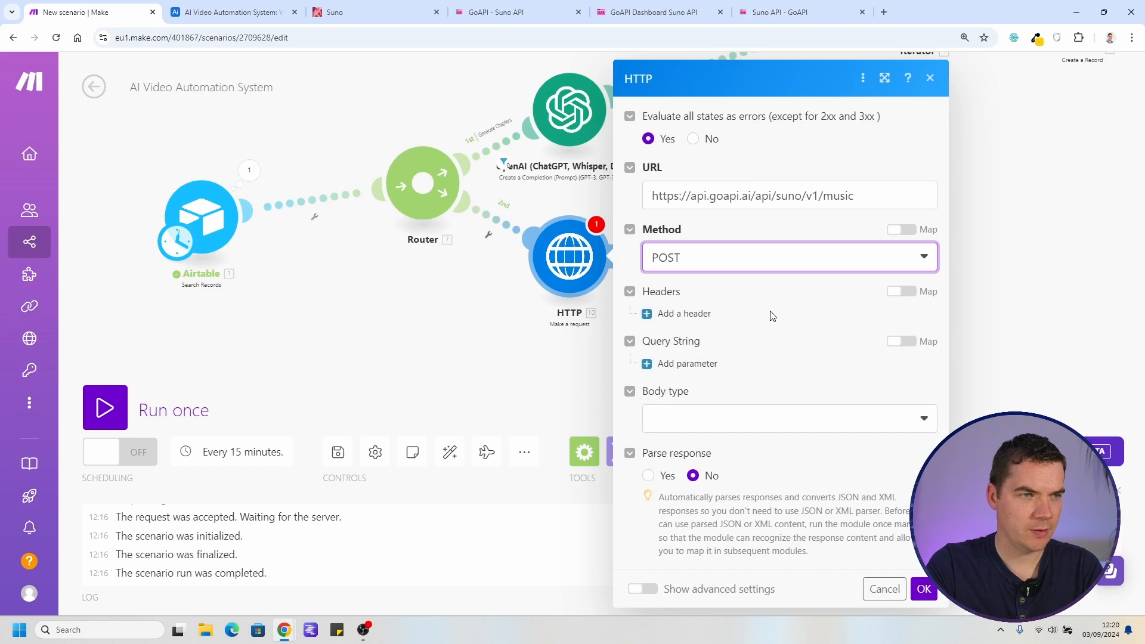
Add a request header named X-API-Key, copying the name from the GoAPI documentation's header parameters
click(677, 314)
click(787, 12)
scroll(384, 220, down, 3)
drag(355, 224, 425, 225)
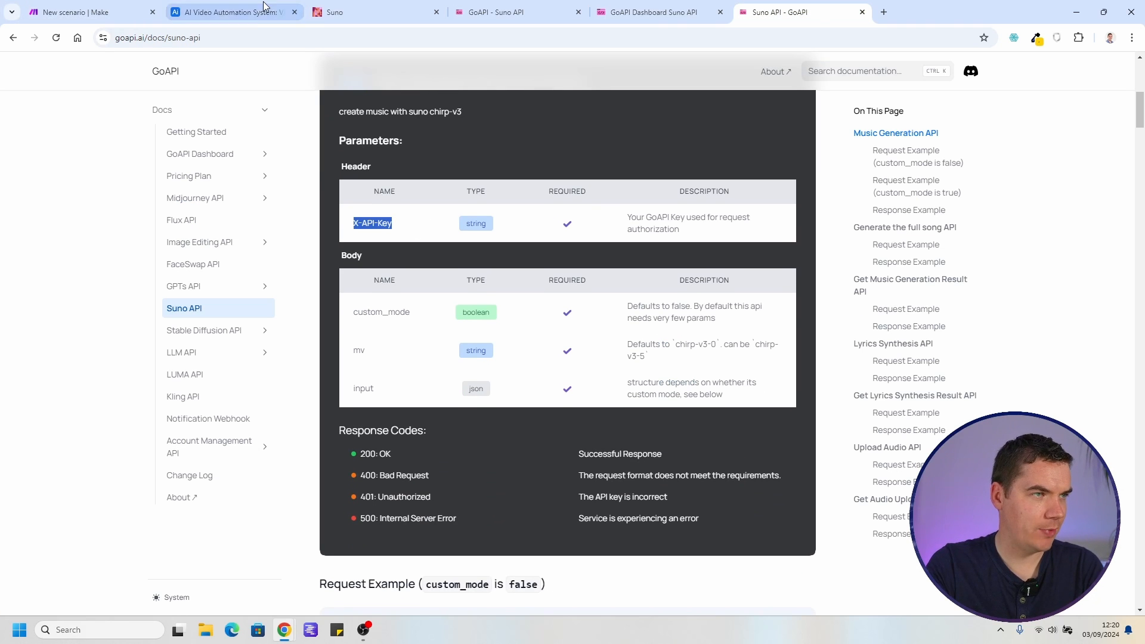
click(71, 12)
click(787, 354)
Get the API key from the GoAPI dashboard's key page and enter it as the X-API-Key header's value
click(780, 12)
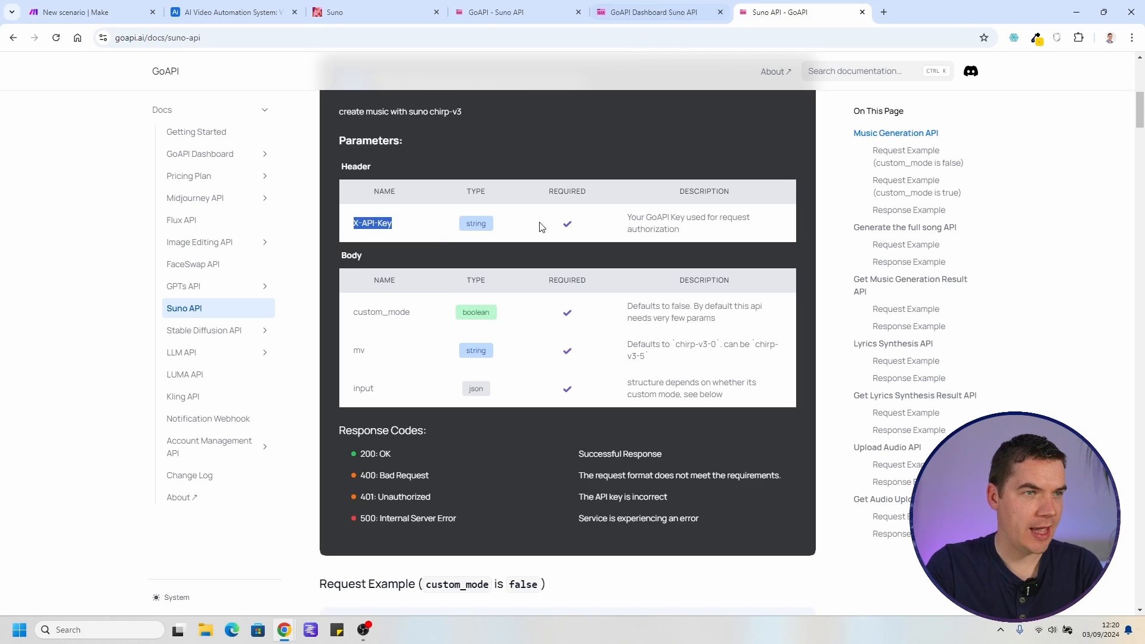
click(654, 5)
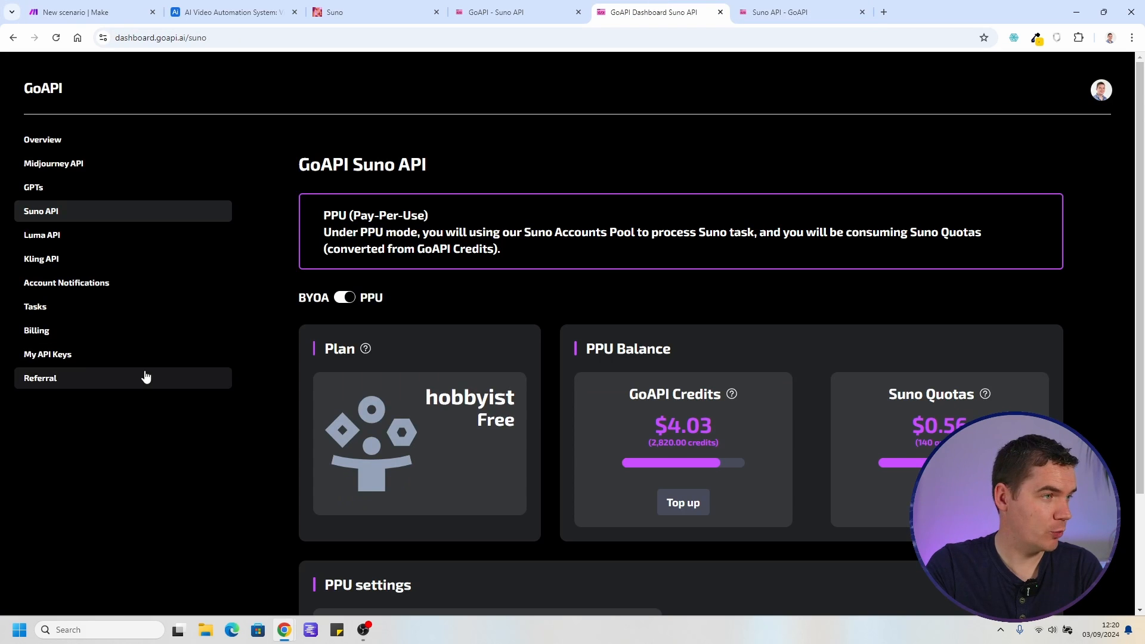
click(52, 356)
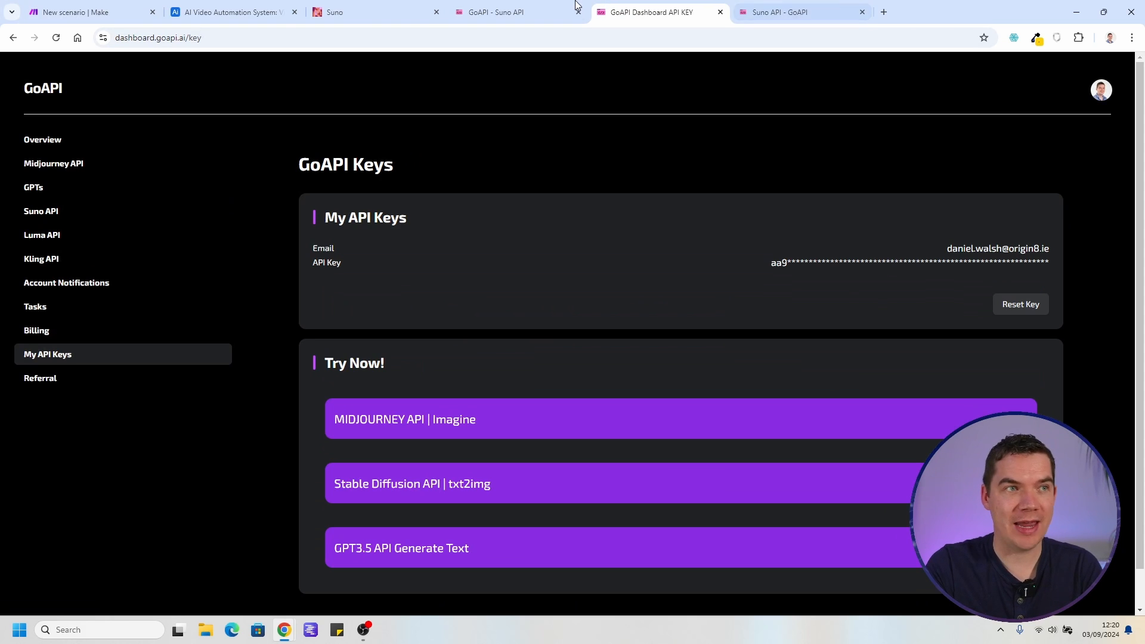
click(131, 5)
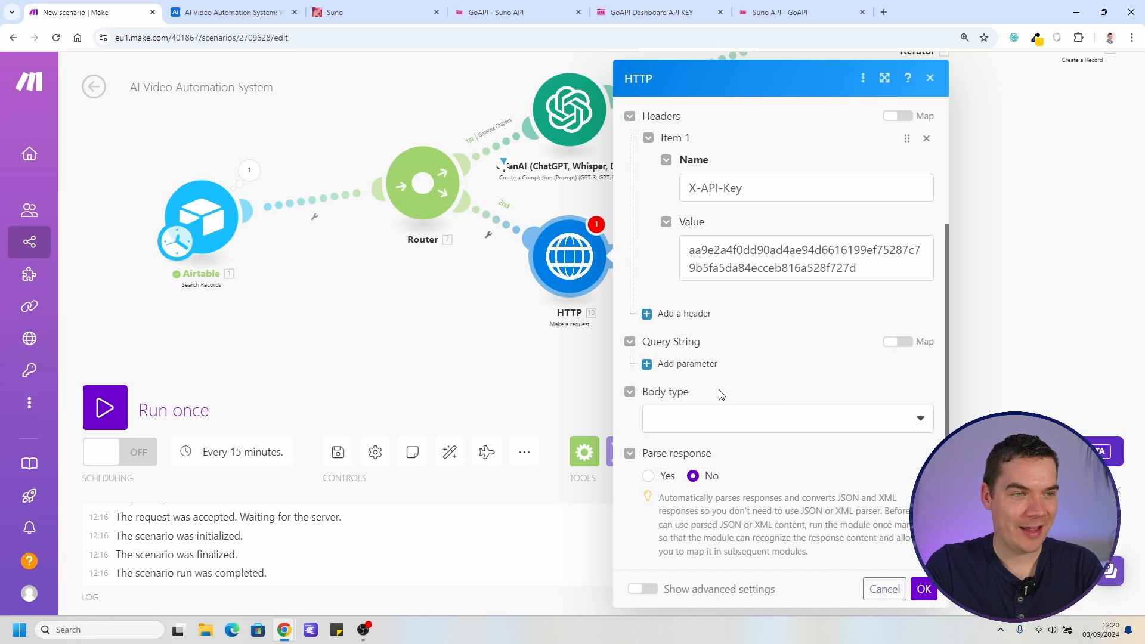
Set the HTTP request's body type to Raw
click(675, 421)
click(688, 447)
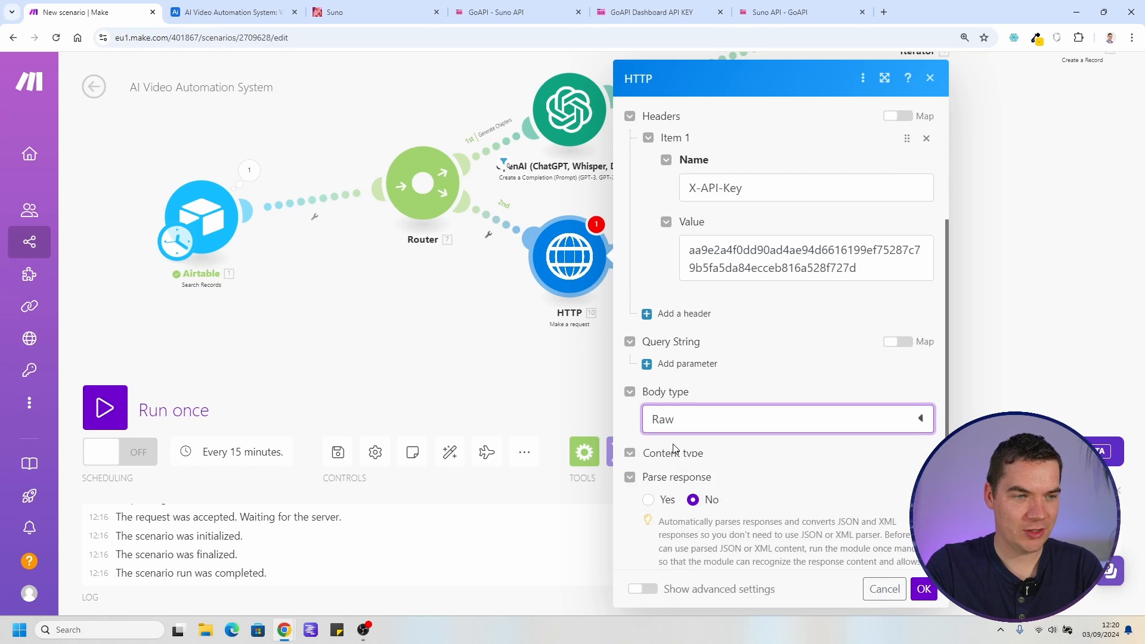
scroll(680, 442, down, 2)
Examine the music generation body parameters and the custom_mode false request example in the GoAPI documentation
click(794, 12)
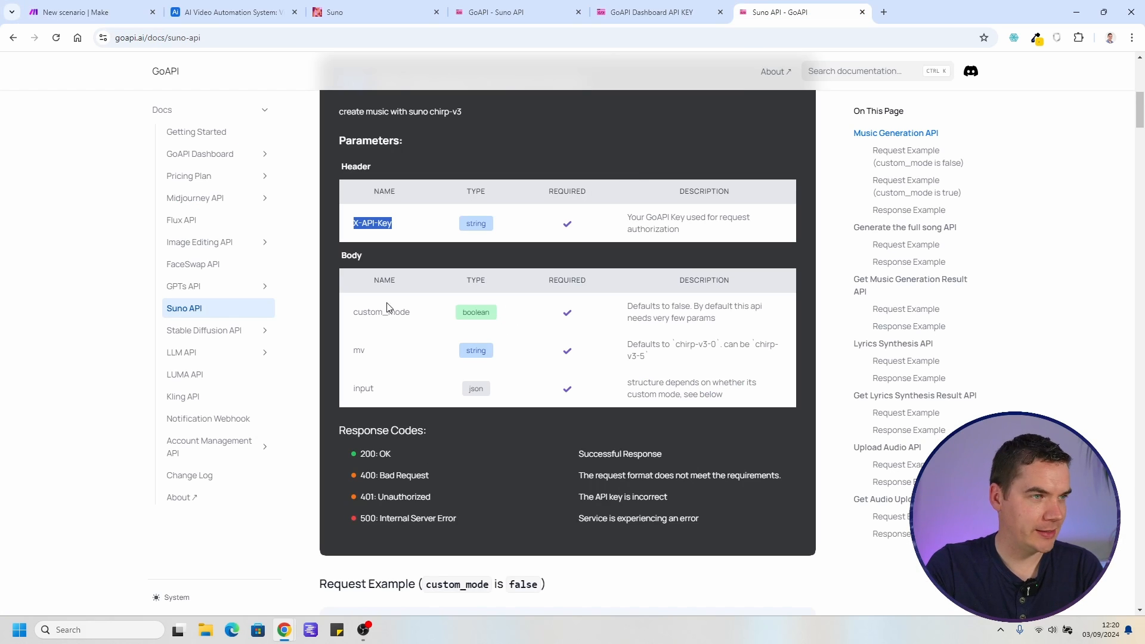
double_click(359, 313)
double_click(359, 351)
double_click(364, 388)
click(389, 391)
scroll(438, 400, down, 7)
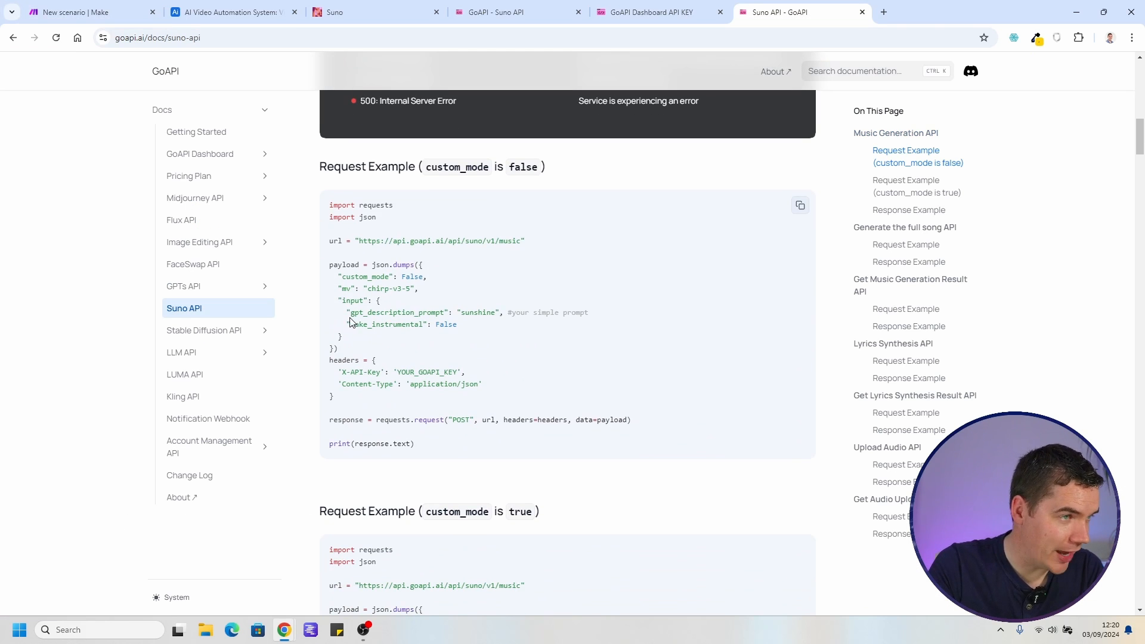
drag(338, 277, 348, 290)
click(359, 325)
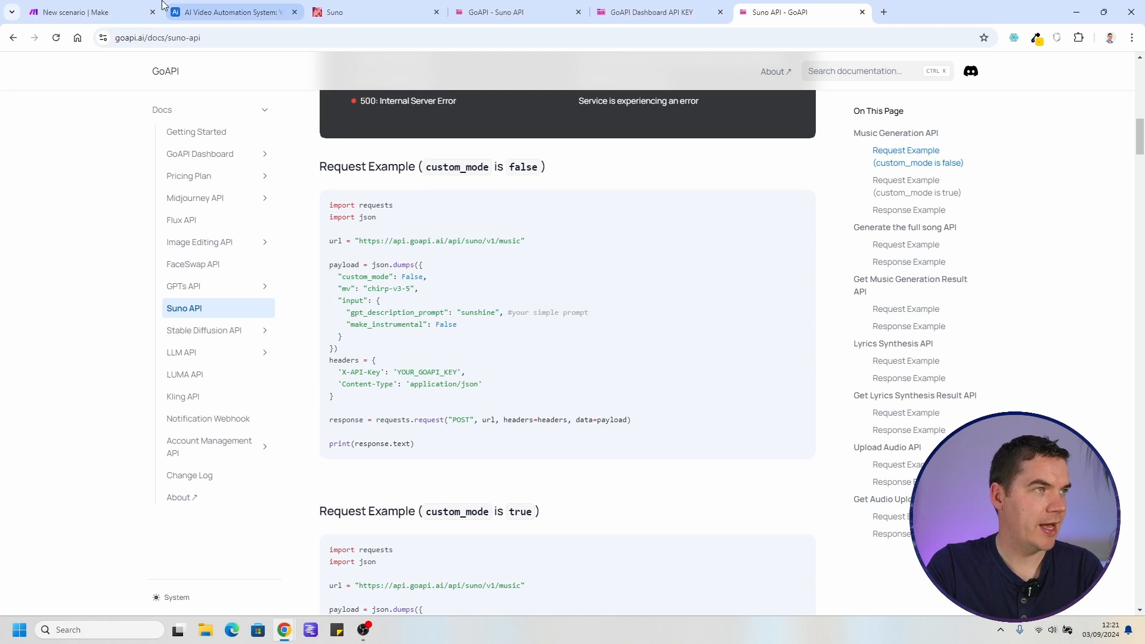
Set the content type to JSON (application/json) and enter request content with custom_mode false, mv chirp-v3-5, a gpt_description_prompt and make_instrumental true
click(119, 11)
click(710, 365)
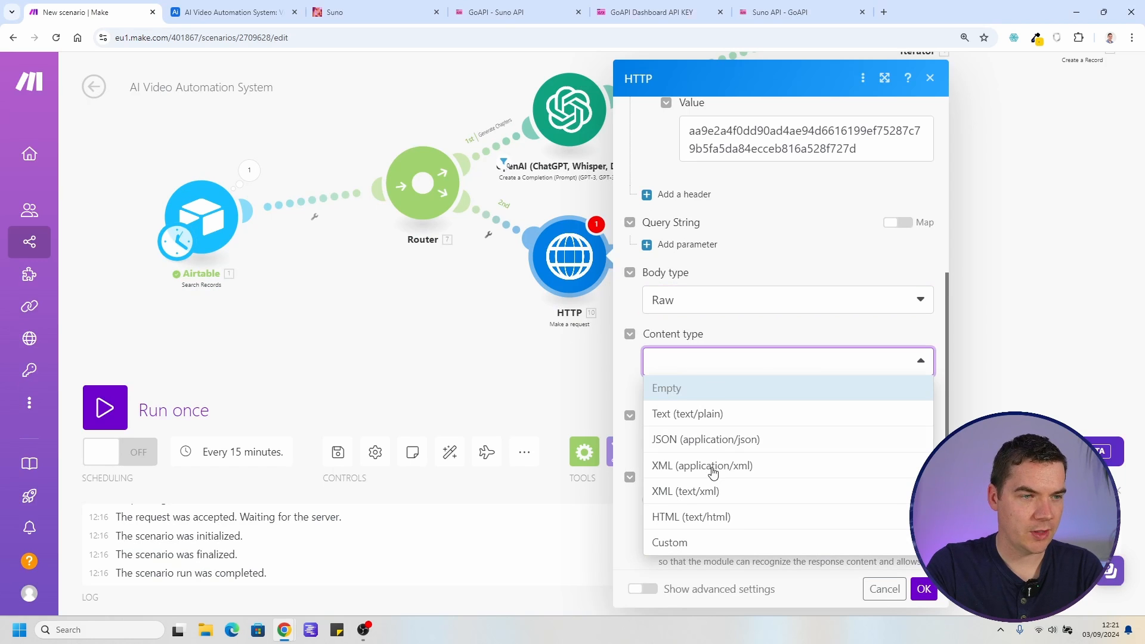
click(713, 441)
click(707, 441)
text({"custom_mode":false,"mv":"chirp-v3-5","input": { "gpt_description_prompt": "", "make_instrumental":true}})
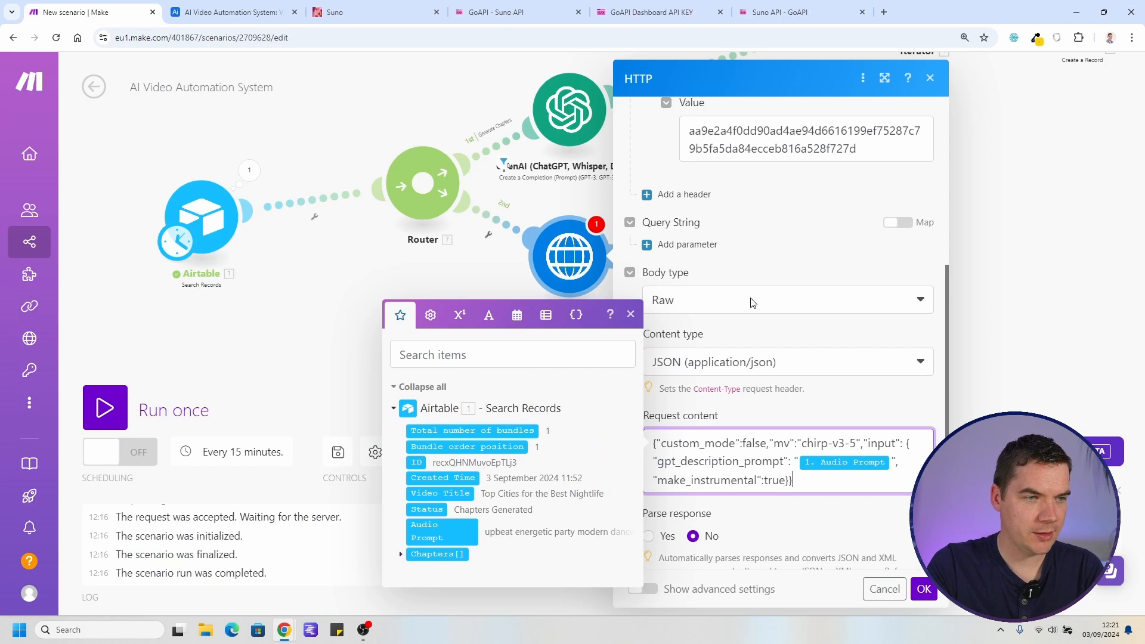
Clear the gpt_description_prompt value in the request content and map the Airtable Audio Prompt field between its quotes
drag(618, 383, 655, 383)
click(633, 383)
double_click(685, 387)
key(BackSpace)
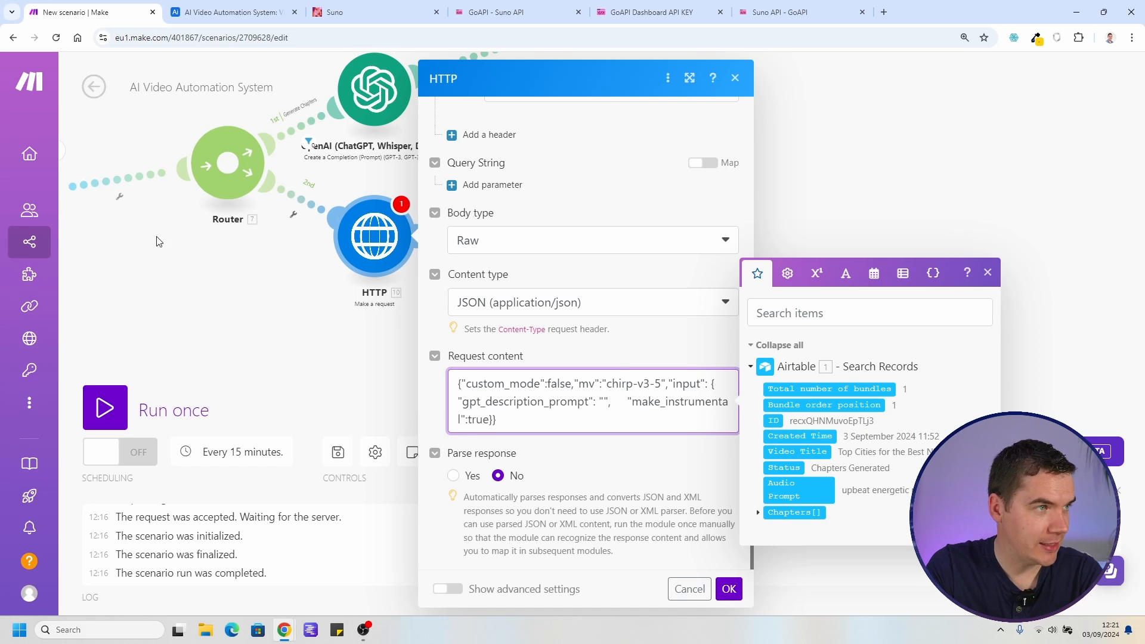
scroll(158, 237, down, 1)
drag(135, 265, 220, 276)
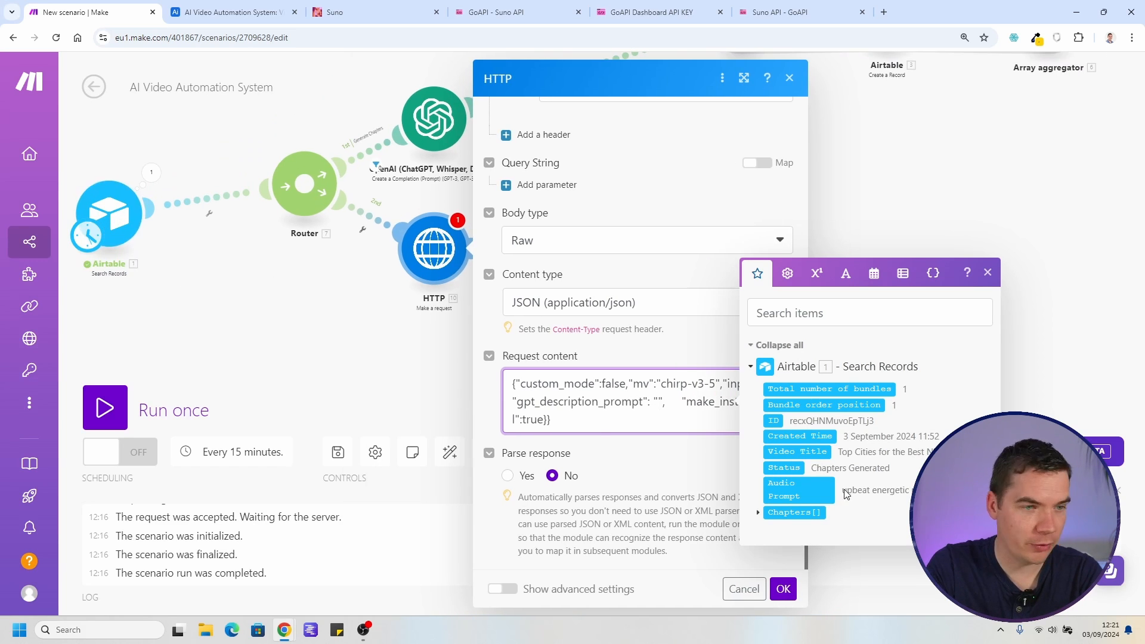
click(791, 491)
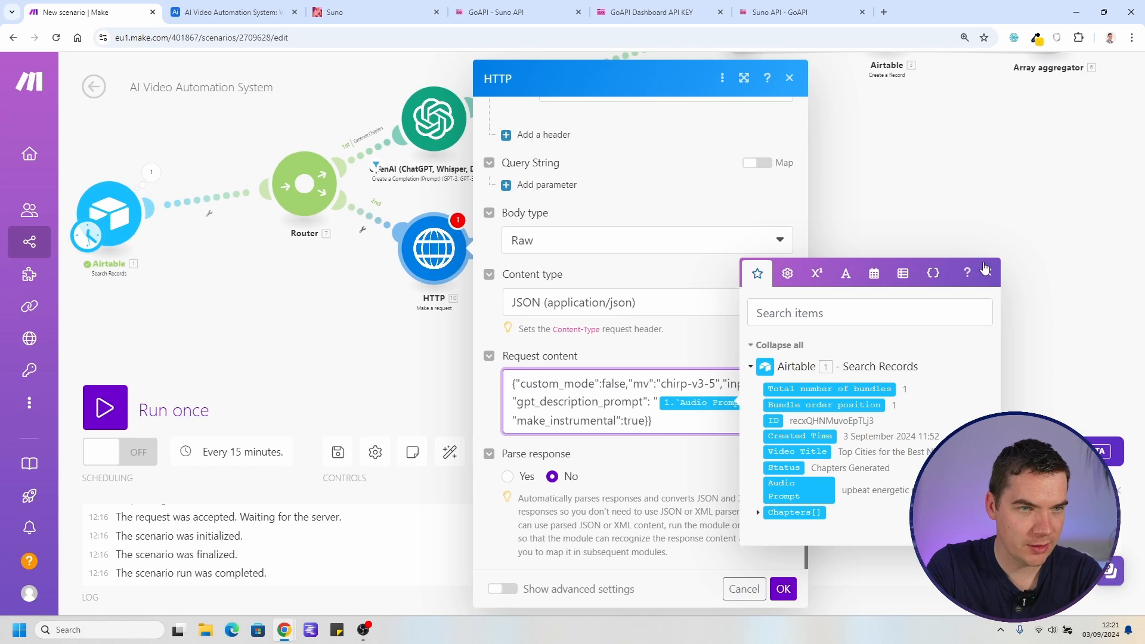
click(627, 441)
click(677, 416)
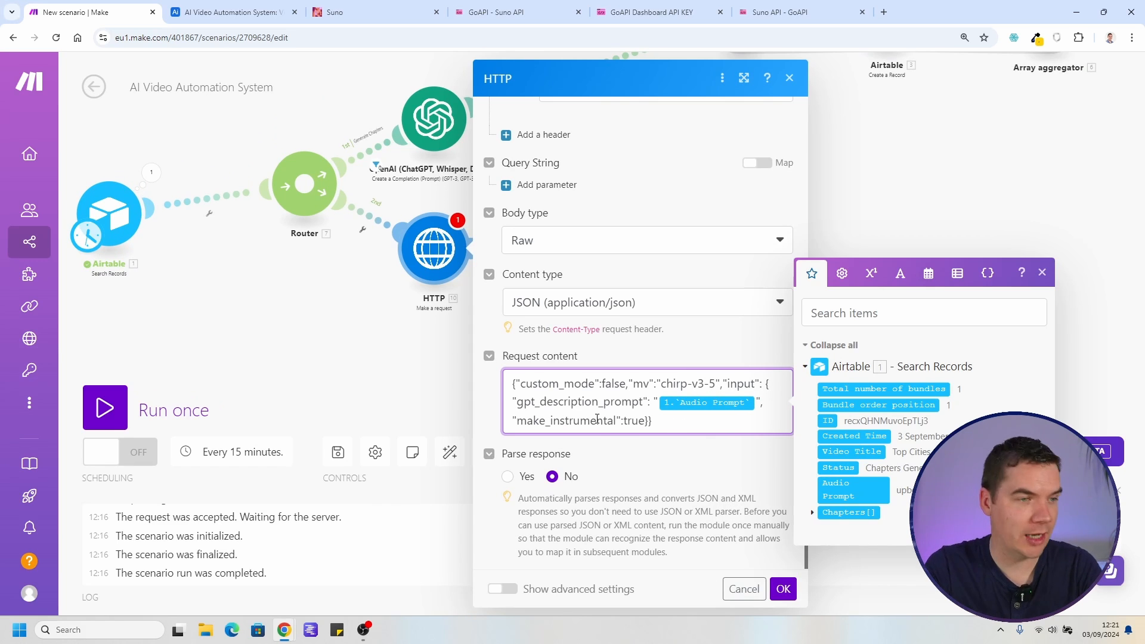
Show the HTTP module's advanced settings, review them and accept the module's configuration
click(503, 589)
scroll(568, 375, down, 10)
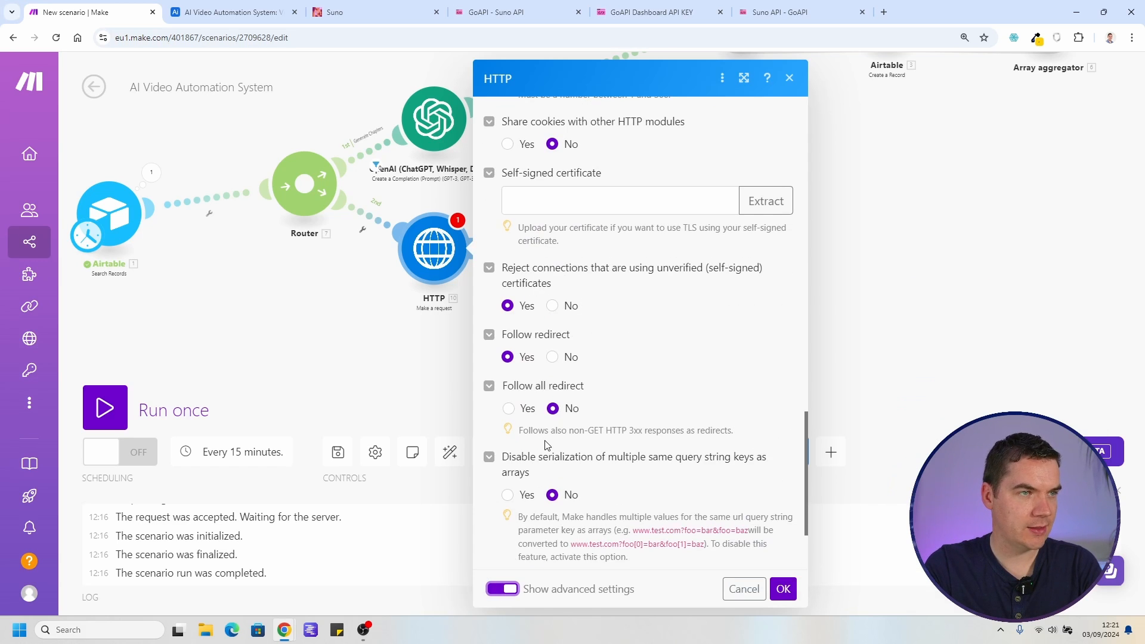
scroll(543, 436, down, 2)
click(785, 589)
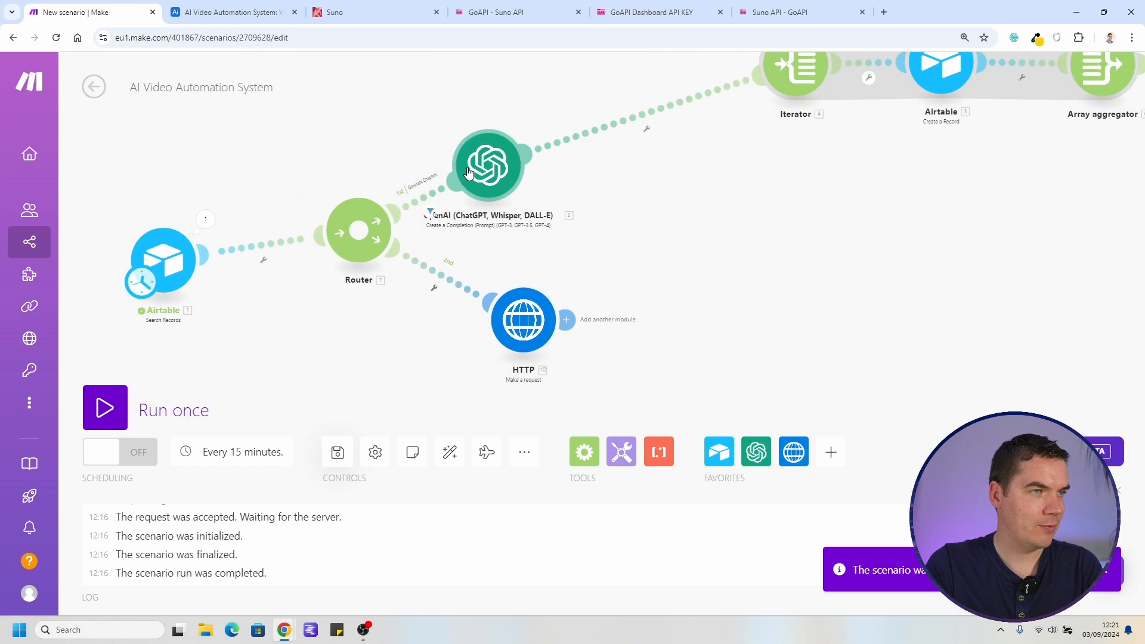
Open the filter setup on the router's second route, leading to the HTTP module
scroll(544, 231, up, 3)
drag(467, 251, 577, 223)
scroll(523, 298, up, 2)
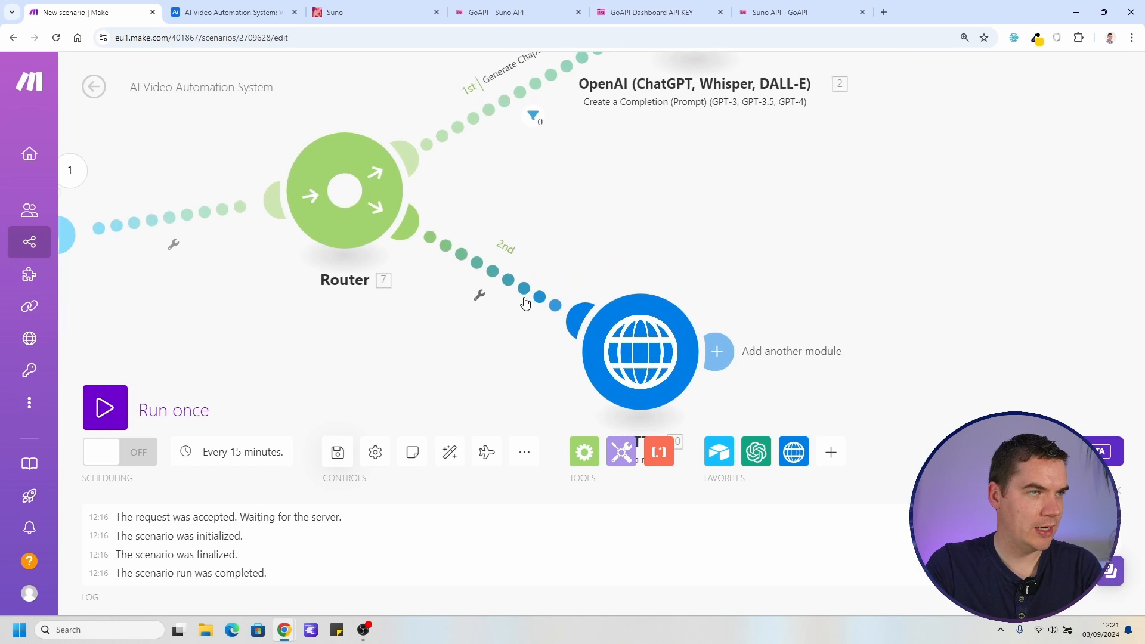
click(478, 263)
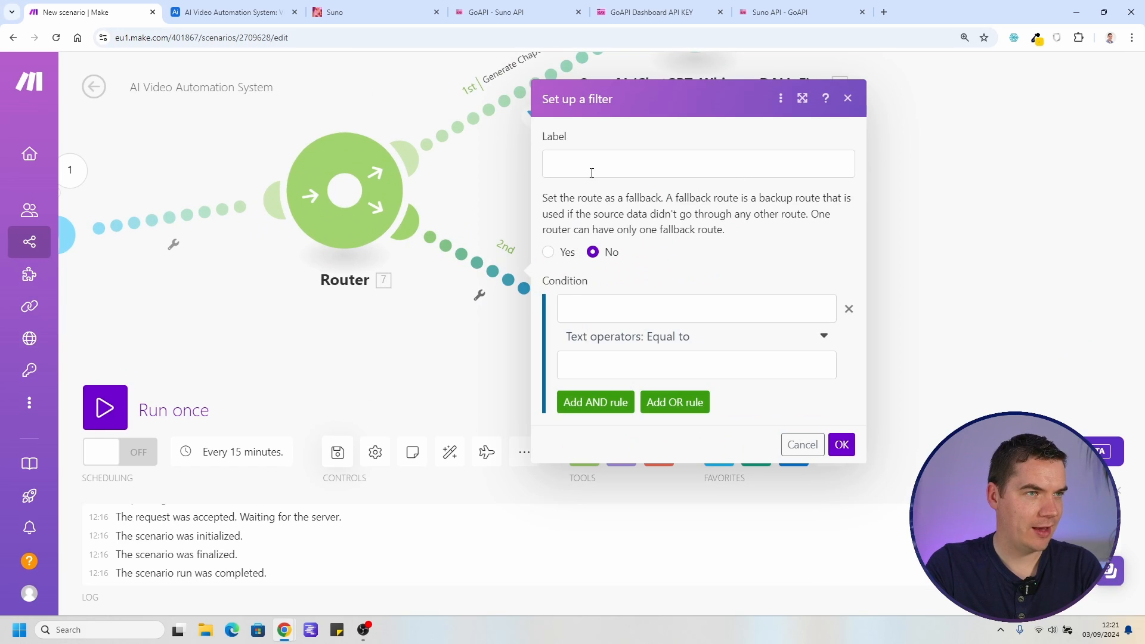
Switch to Airtable and add the options Generate Music and Music Generated to the Videos table's Status field
click(227, 12)
click(396, 141)
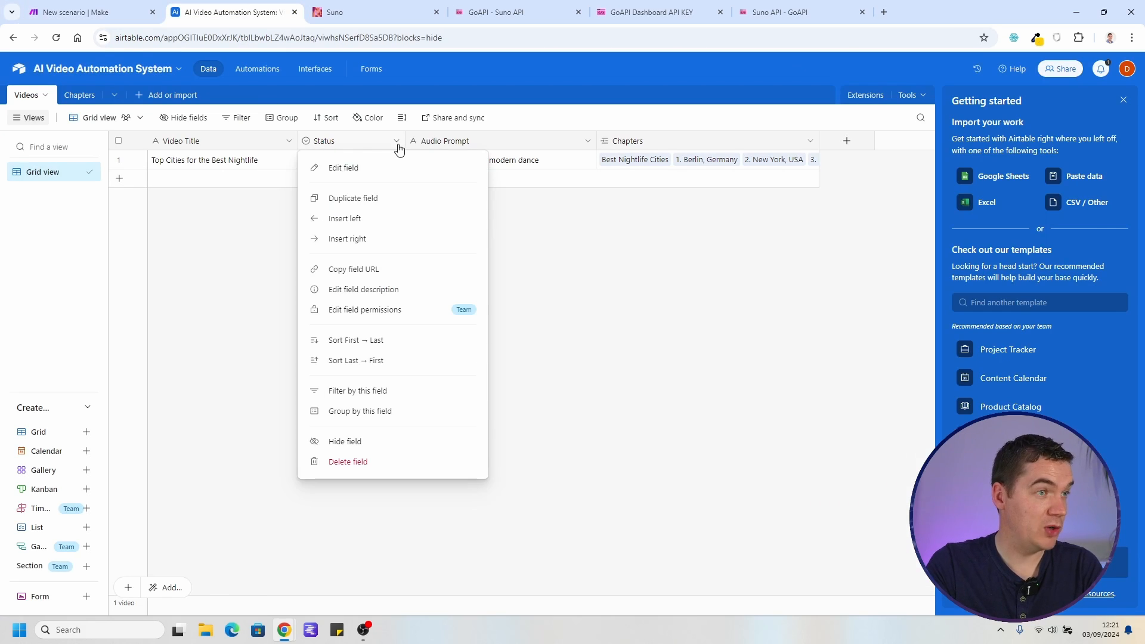
click(381, 167)
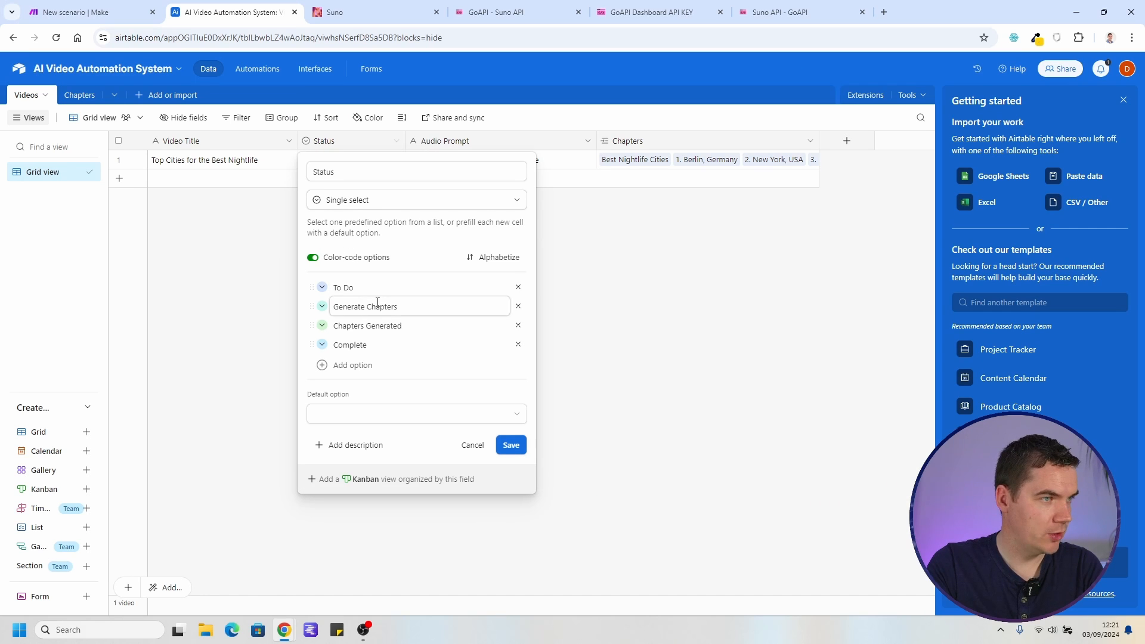
click(373, 366)
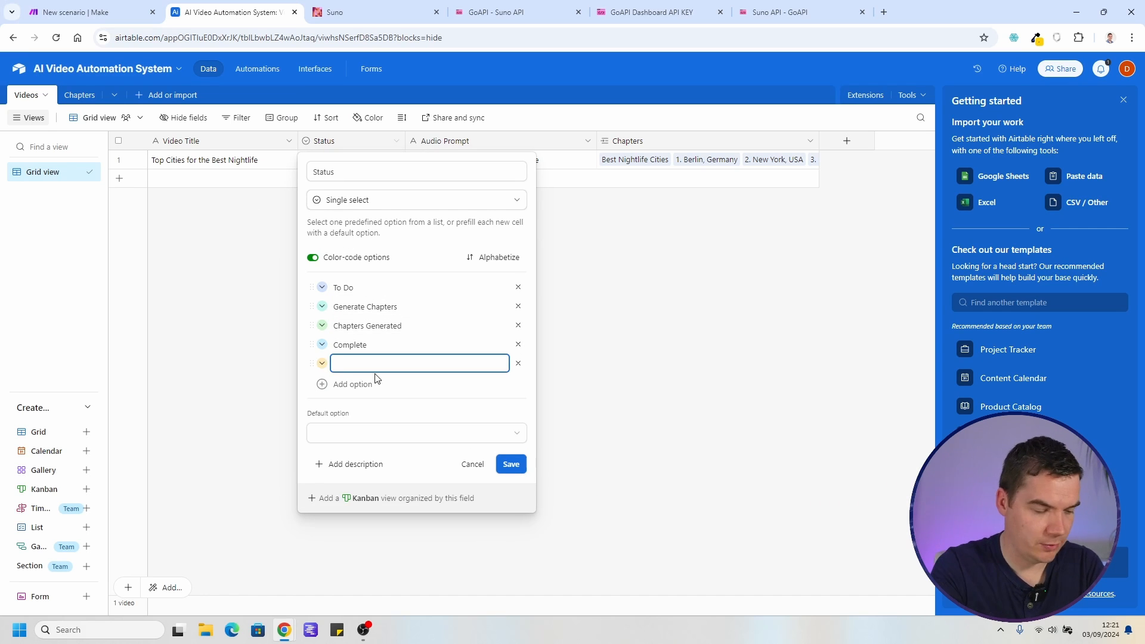
text(Generate Music)
key(Return)
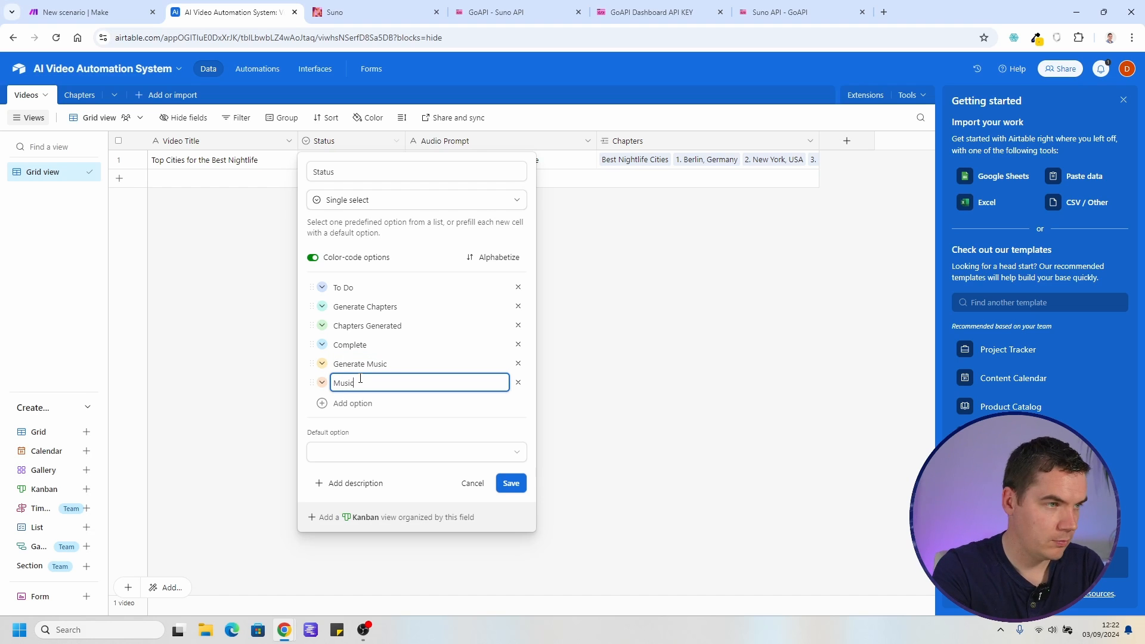
text(Music Generated)
key(Return)
Place the Complete option after Music Generated, remove the blank option and save the Status field
mouse_move(311, 344)
mouse_down()
mouse_move(314, 374)
mouse_move(313, 364)
mouse_up()
click(518, 401)
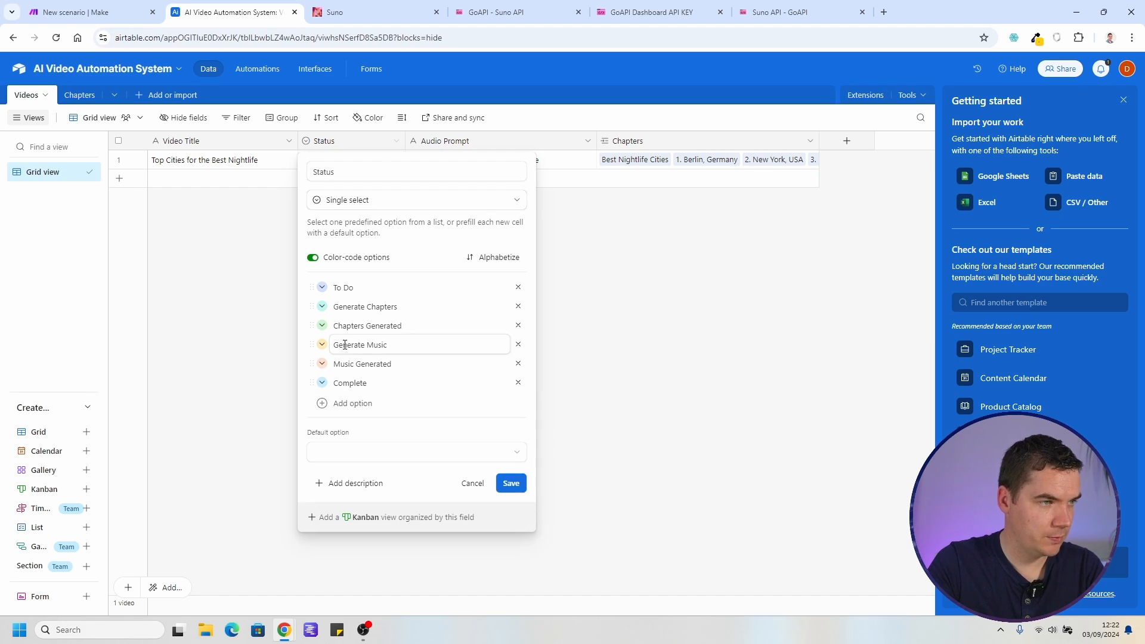
click(511, 483)
Set the Status of the video record Top Cities for the Best Nightlife to Generate Music
click(357, 164)
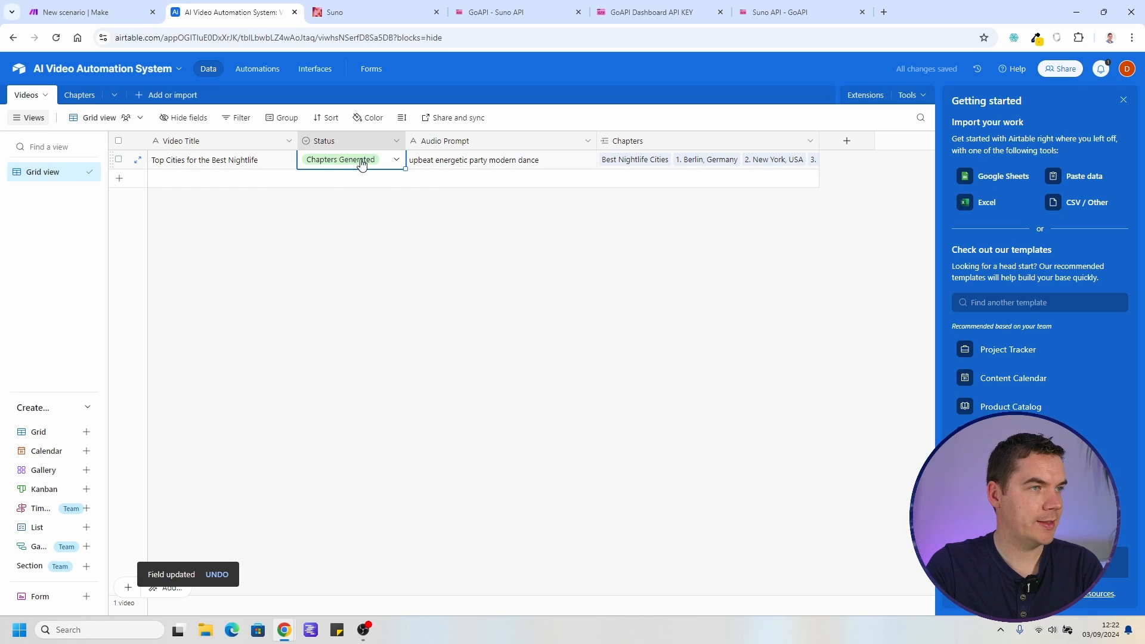
click(357, 165)
scroll(343, 265, down, 1)
click(346, 266)
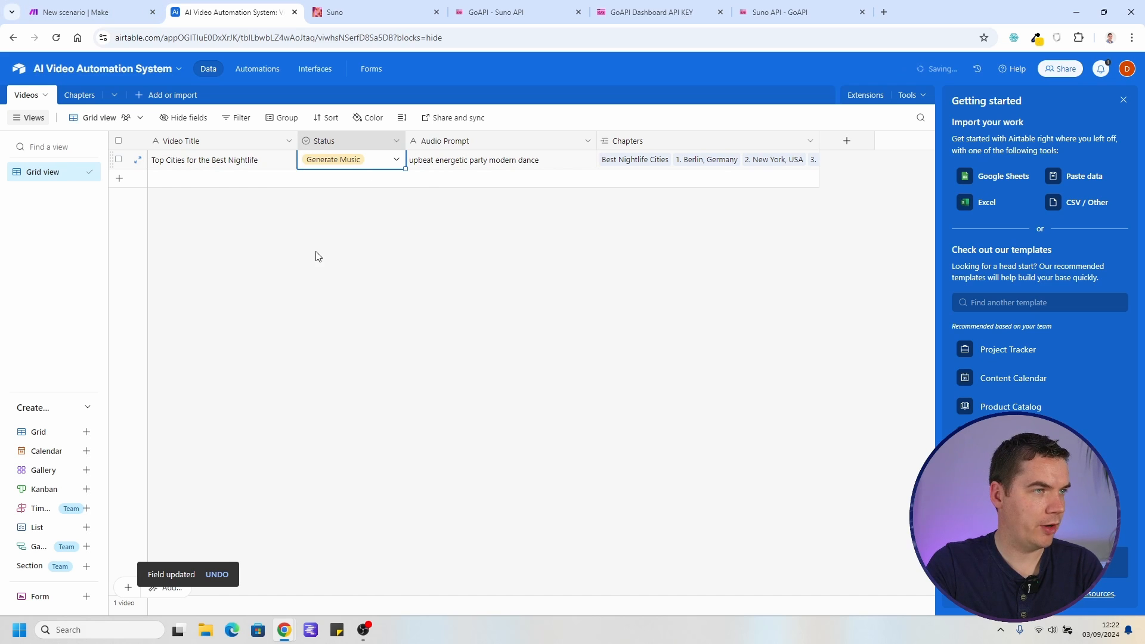
Back in Make, label the route filter Generate Music and require the Airtable Status to equal Generate Music
click(90, 12)
text(Generate Music)
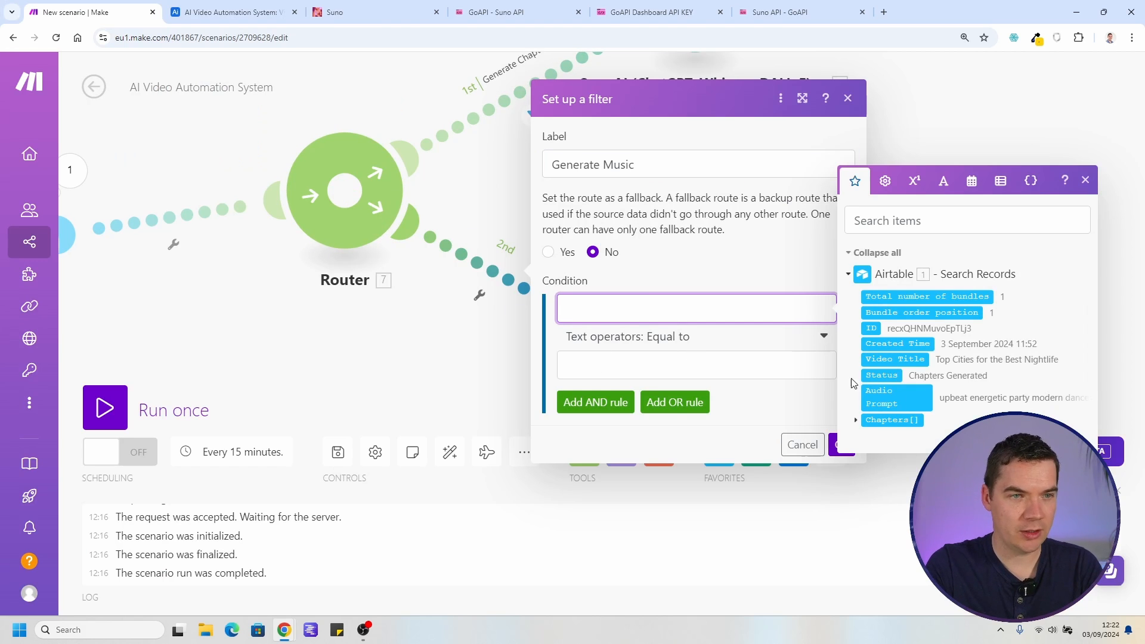
click(881, 376)
click(618, 352)
click(366, 301)
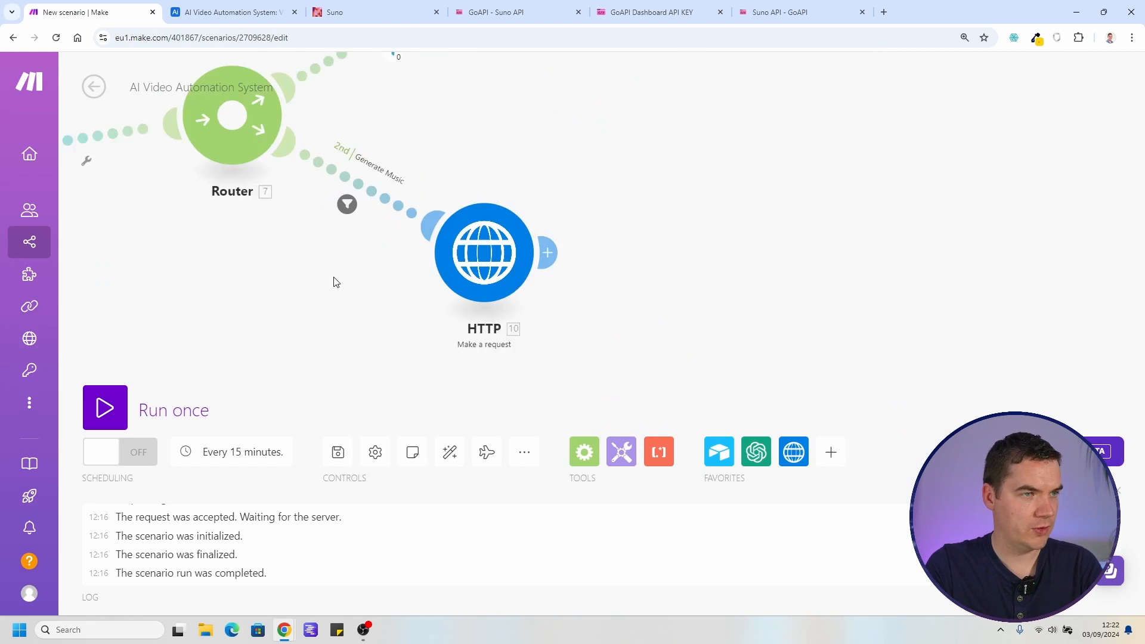
Save the scenario and run it once
click(337, 451)
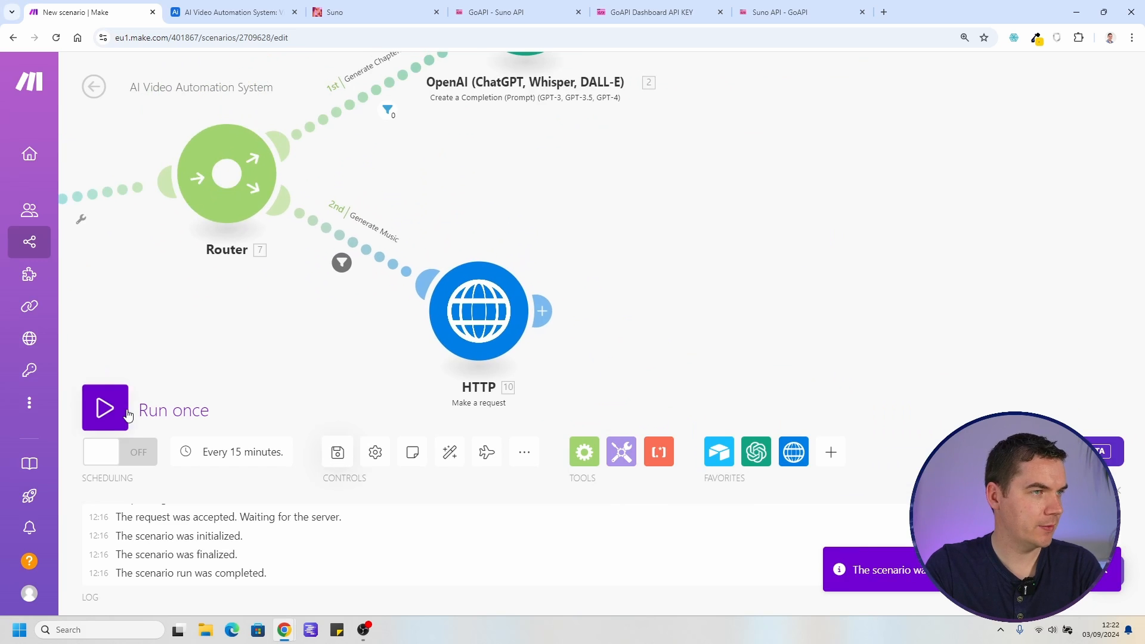
click(105, 408)
Inspect the HTTP module's run details, checking the request content sent and the output status code
click(467, 274)
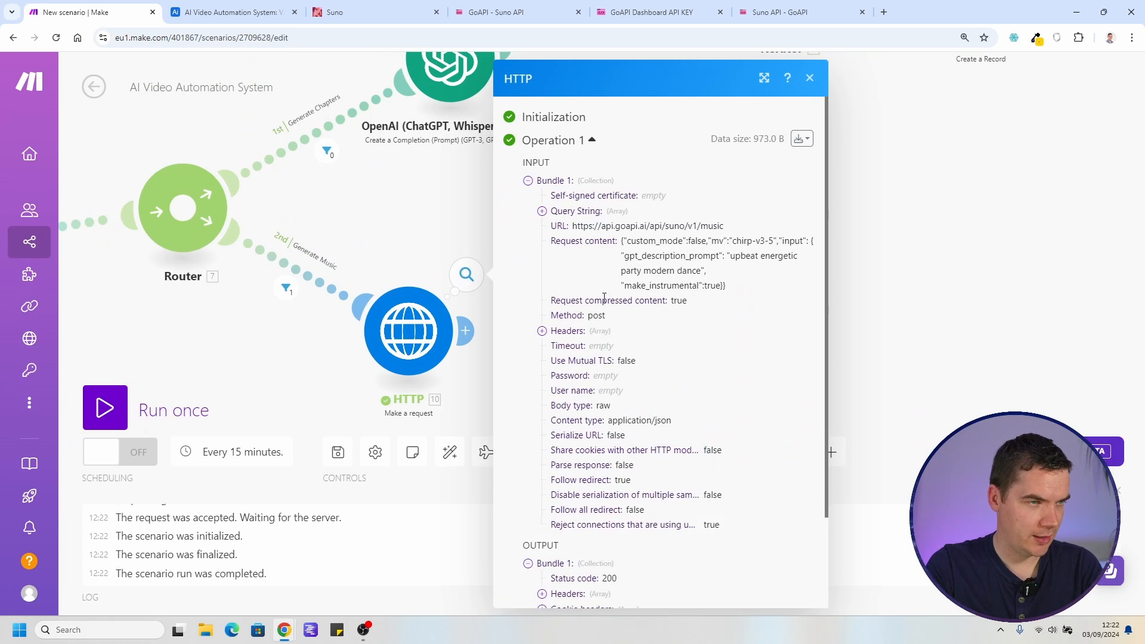
scroll(604, 298, down, 3)
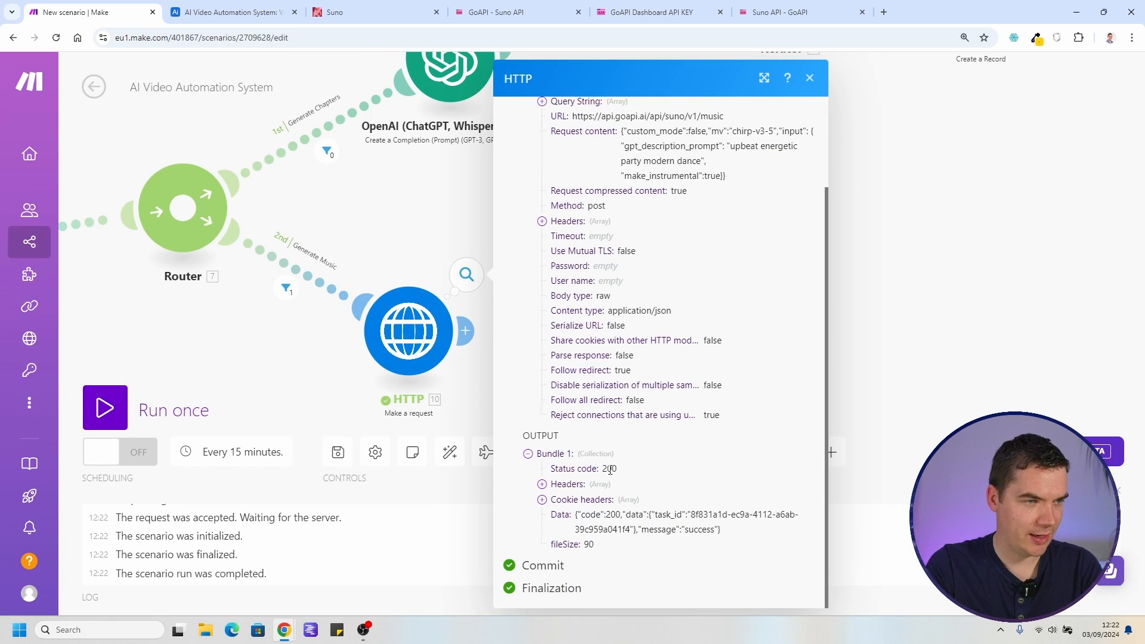
drag(618, 469, 560, 469)
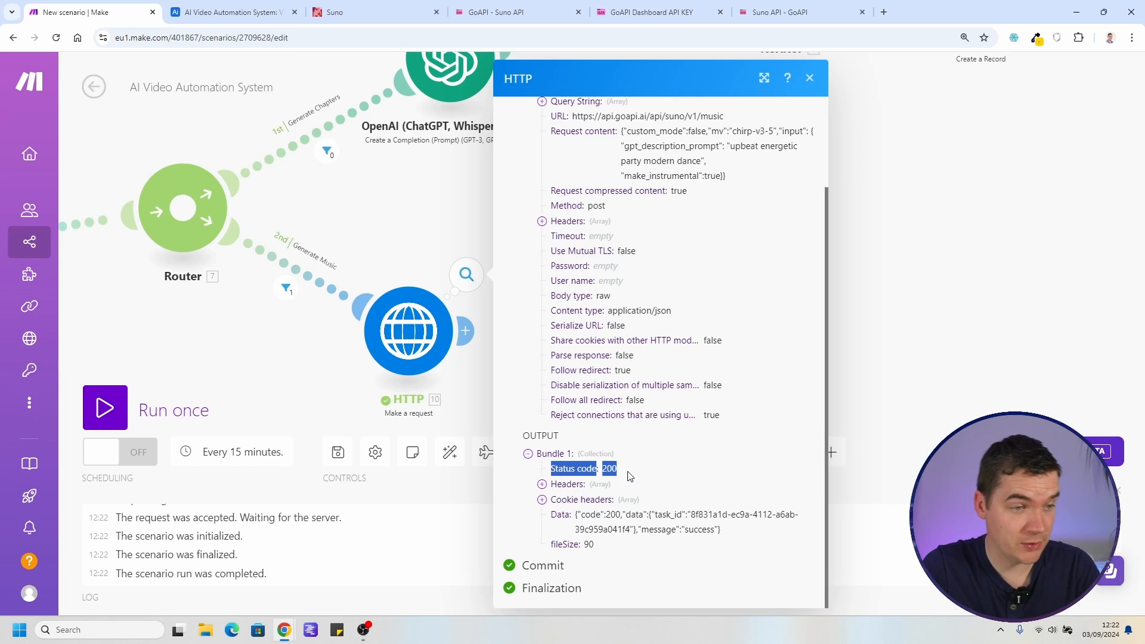
Compare the task_id in the HTTP output data with the endpoint described under Get Music Generation Result API in the GoAPI docs
drag(673, 520, 632, 531)
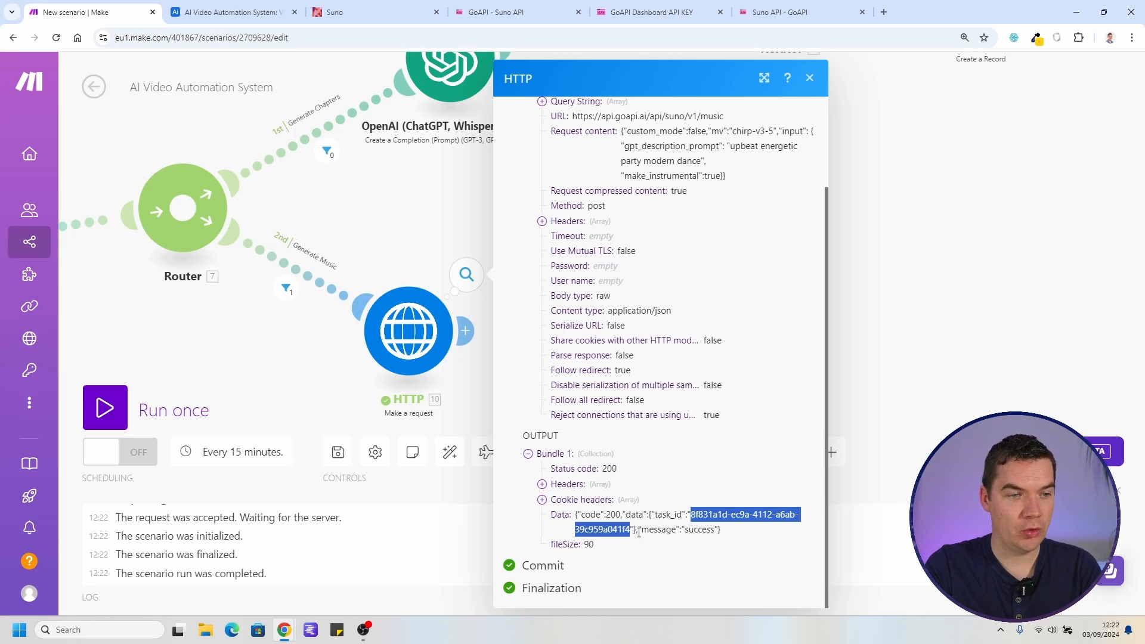
click(637, 7)
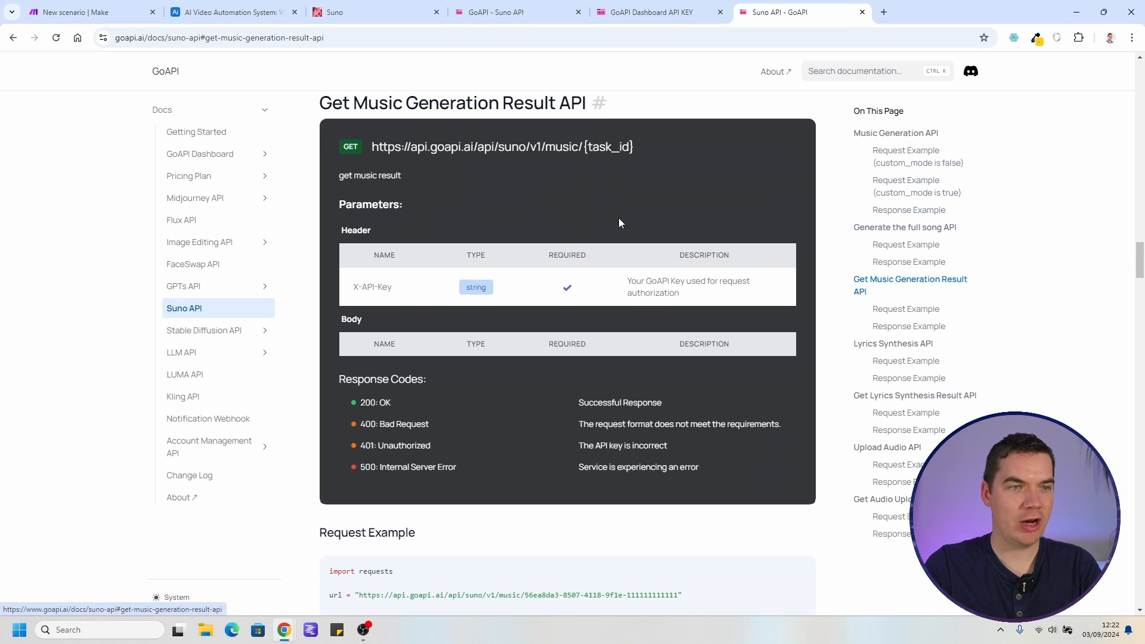
scroll(412, 197, up, 1)
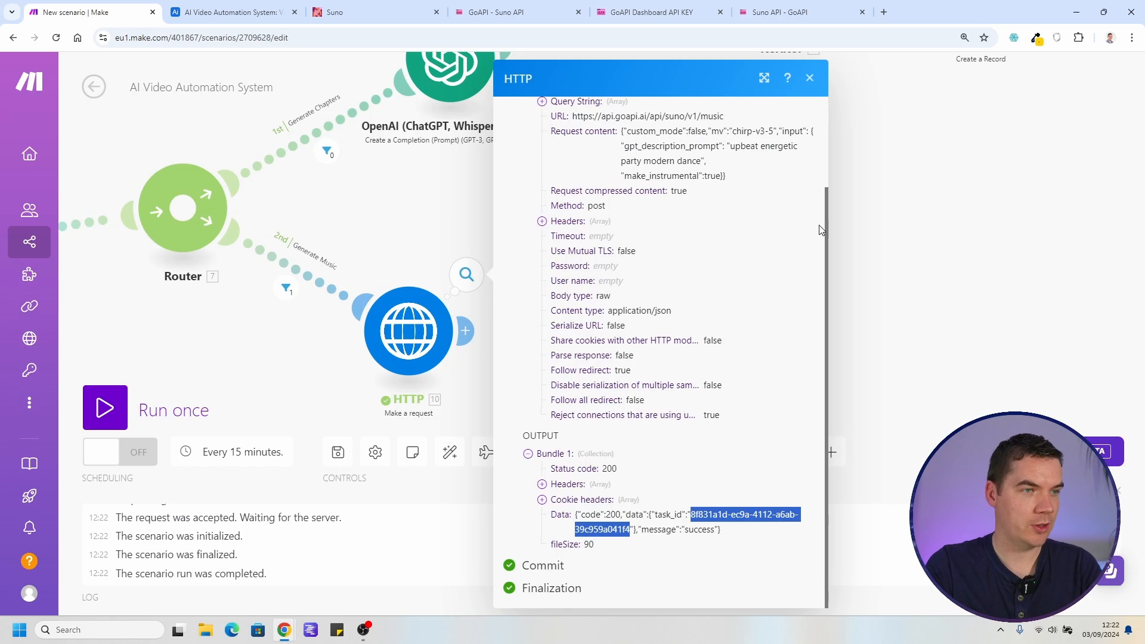
In Make, add a second HTTP Make a request module after the music generation request
click(530, 340)
click(468, 331)
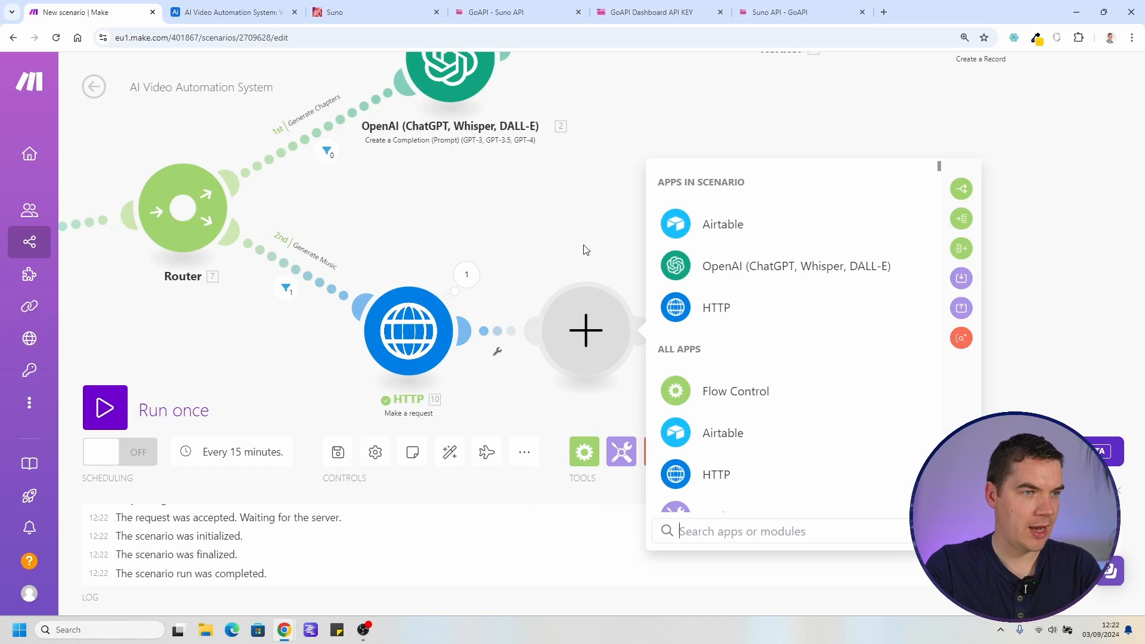
click(703, 313)
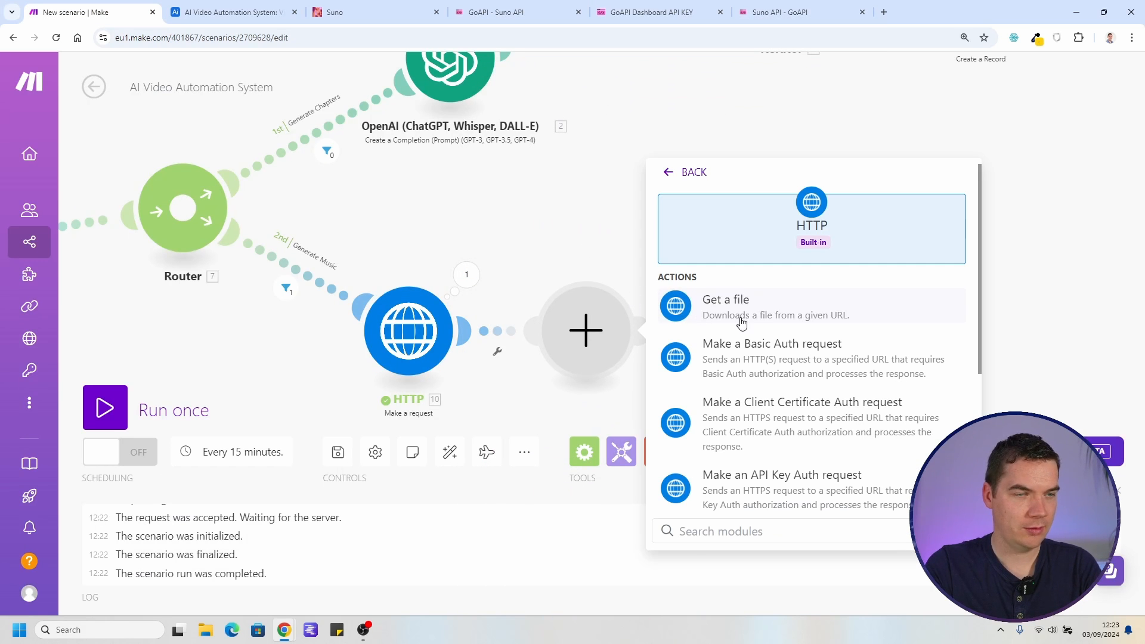
scroll(770, 406, down, 3)
click(769, 411)
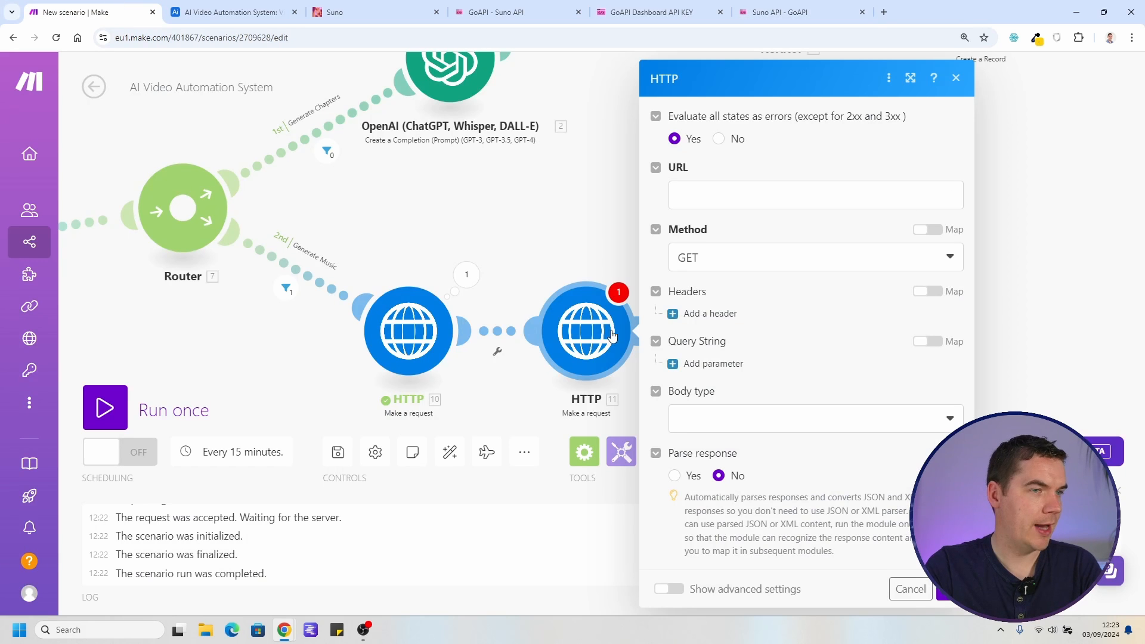
click(759, 194)
text(https://api.goapi.ai/api/suno/v1/music/{task_id})
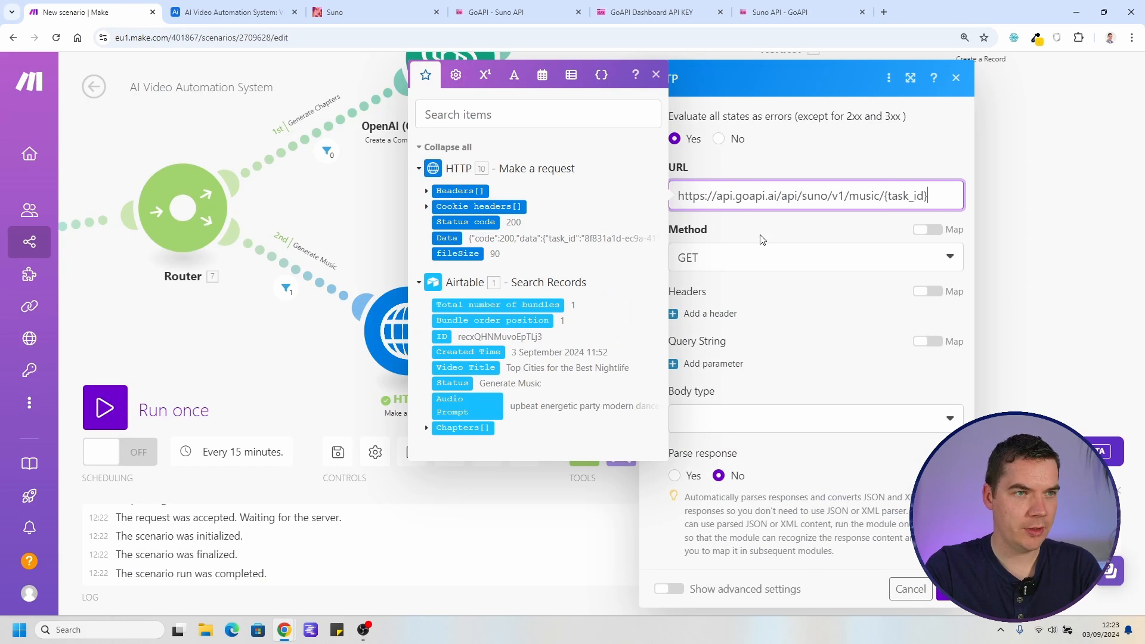
click(770, 13)
click(90, 12)
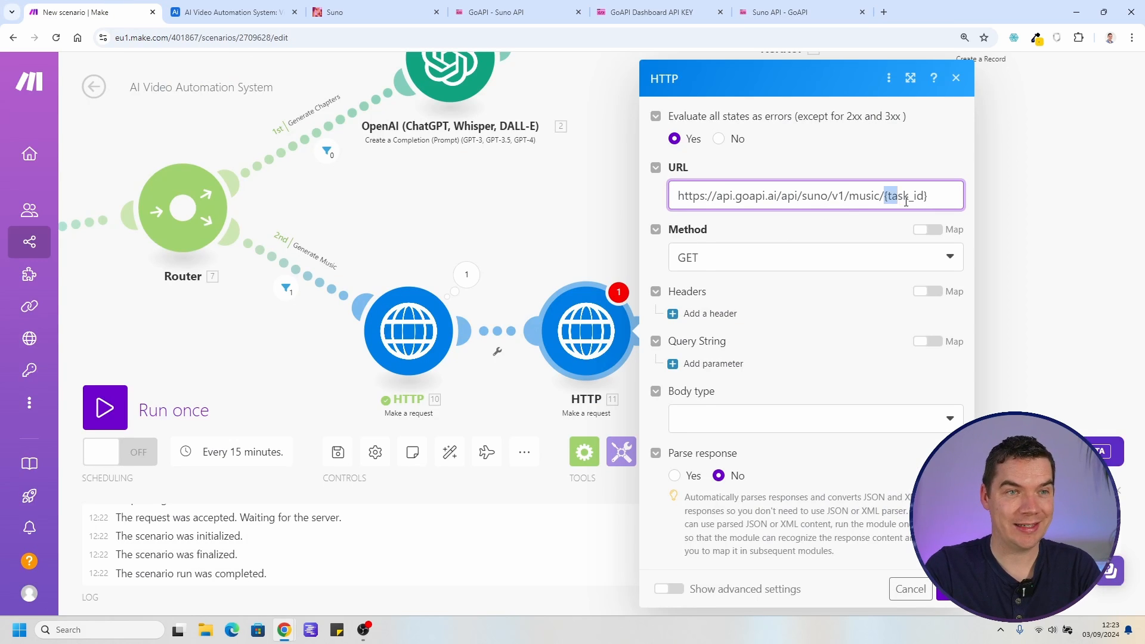
double_click(886, 200)
key(BackSpace)
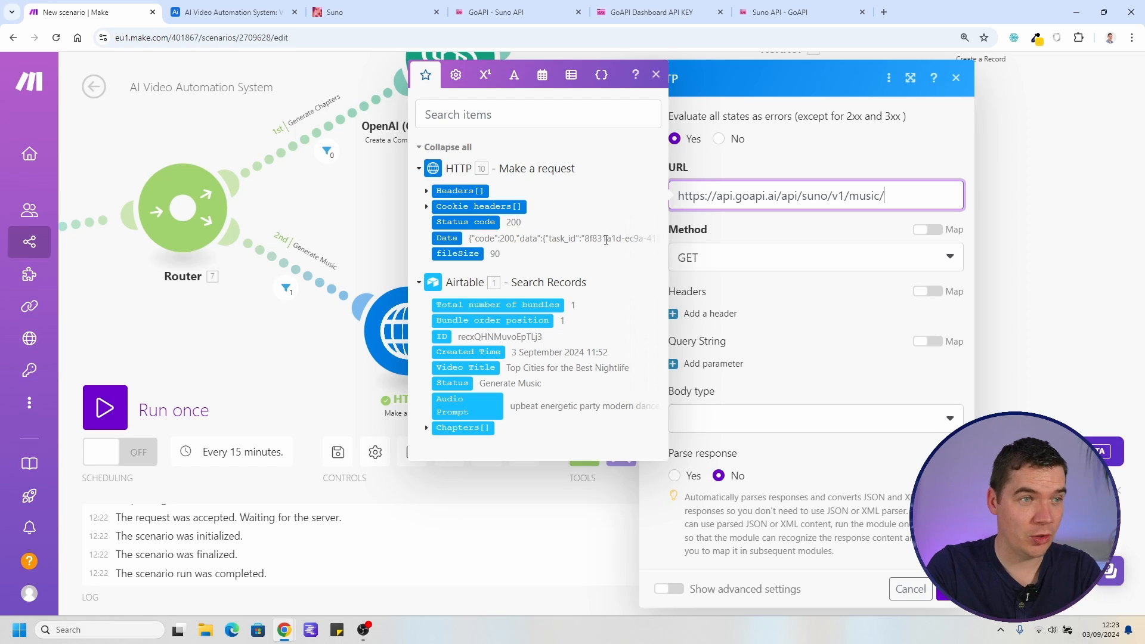
click(834, 229)
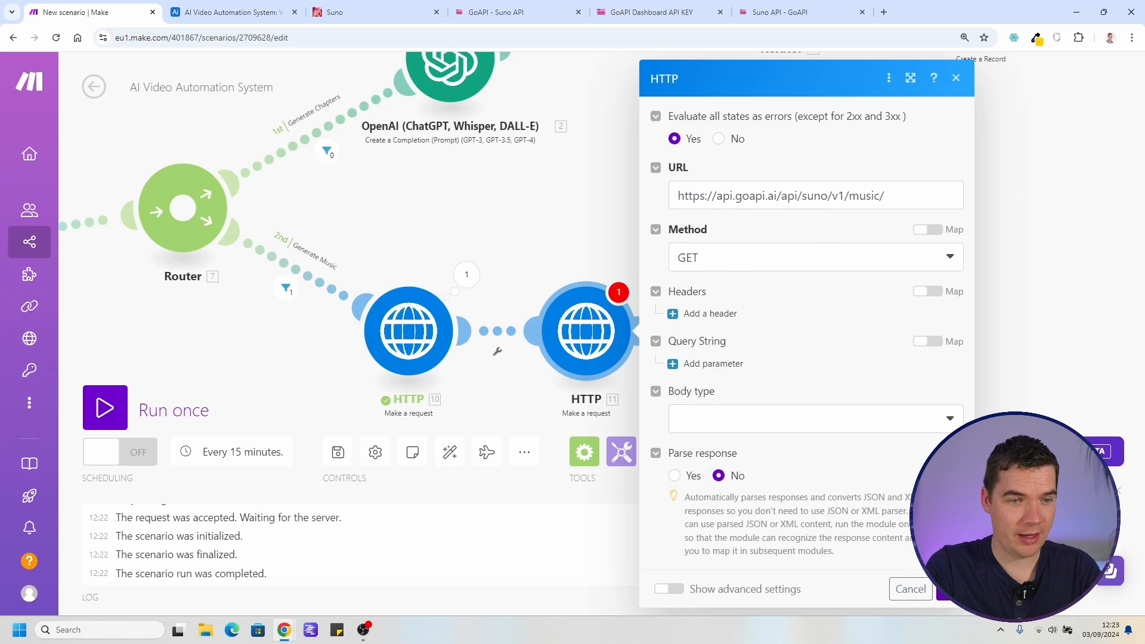
click(951, 589)
Insert a JSON Parse JSON module between the two HTTP modules, mapping the first request's Data as the JSON string
drag(587, 341, 750, 342)
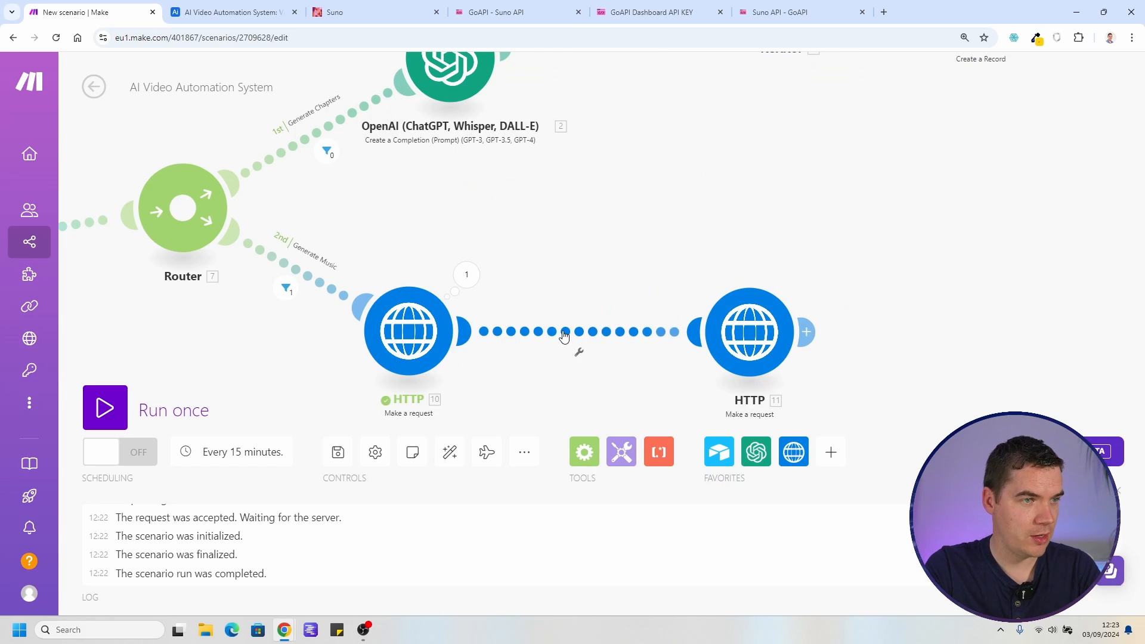
right_click(561, 336)
click(639, 442)
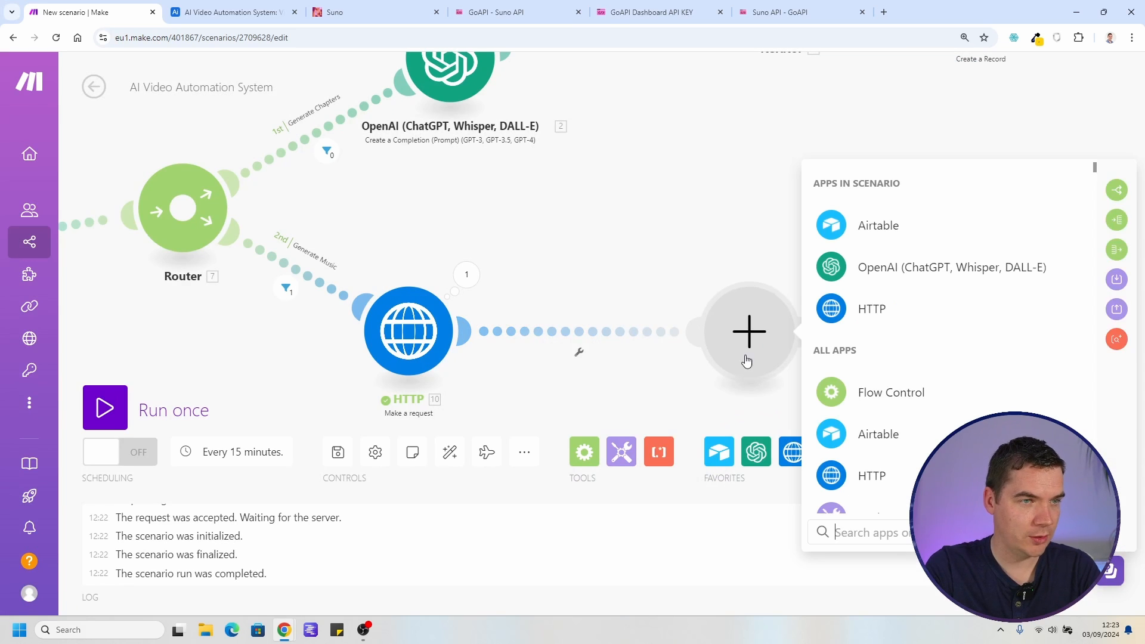
text(parse)
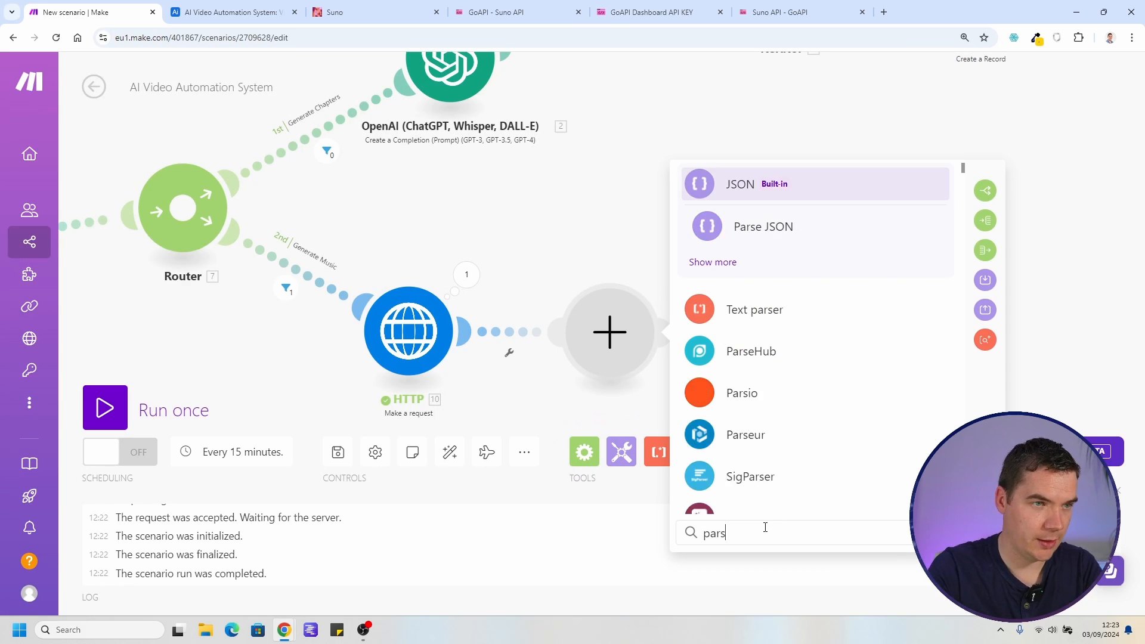
click(756, 232)
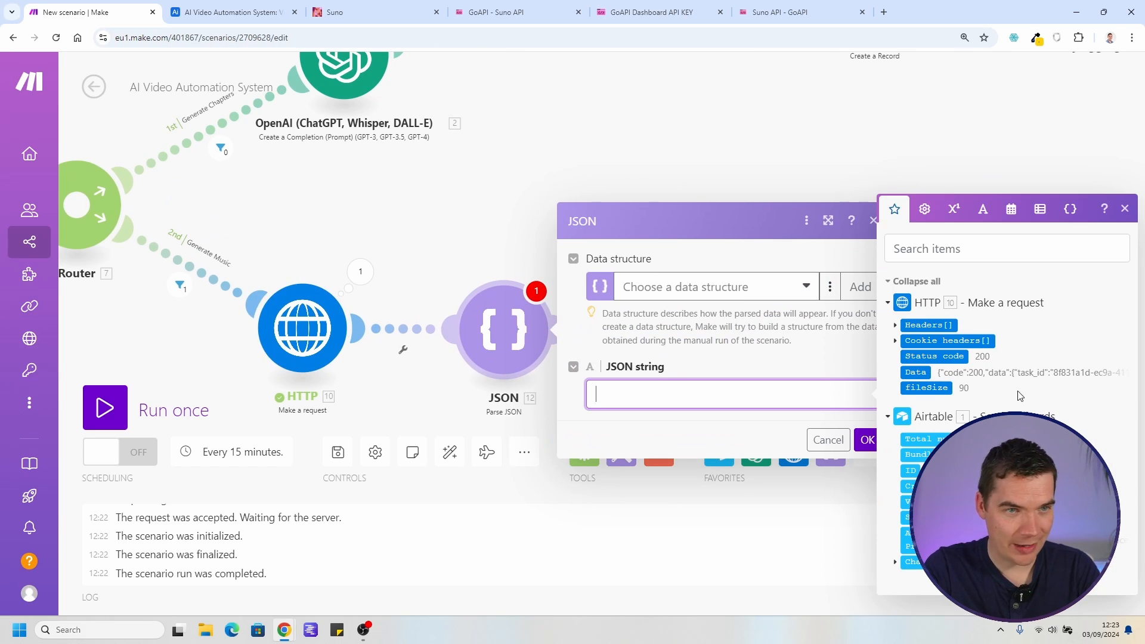
click(914, 372)
click(869, 440)
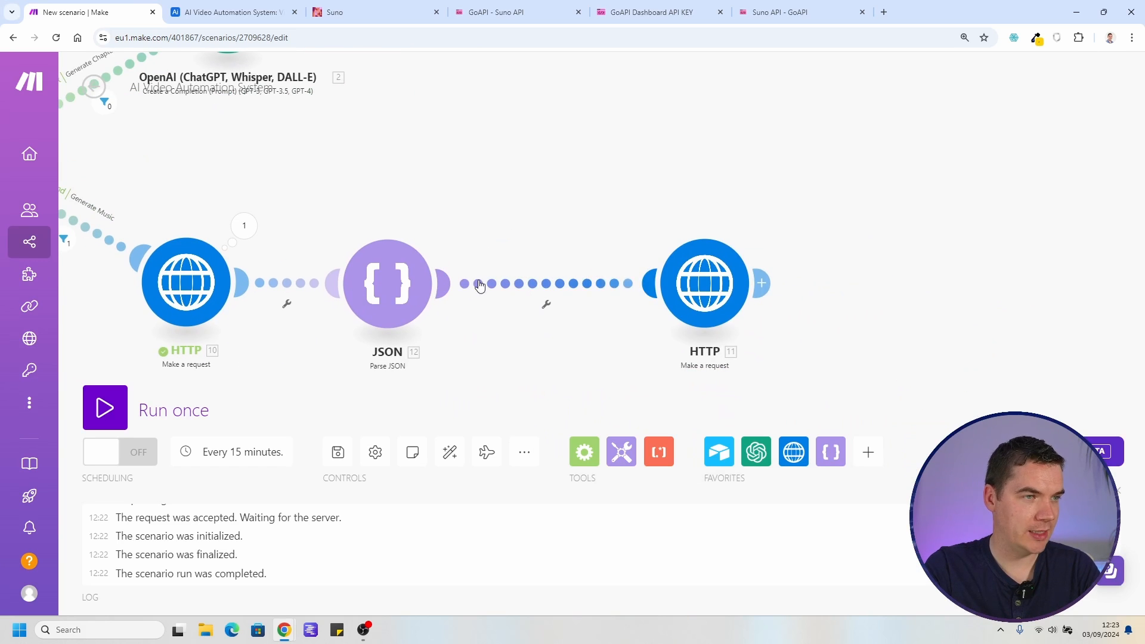
Block the link between the JSON module and the second HTTP module with a filter requiring 1 to equal 0
click(475, 283)
click(621, 278)
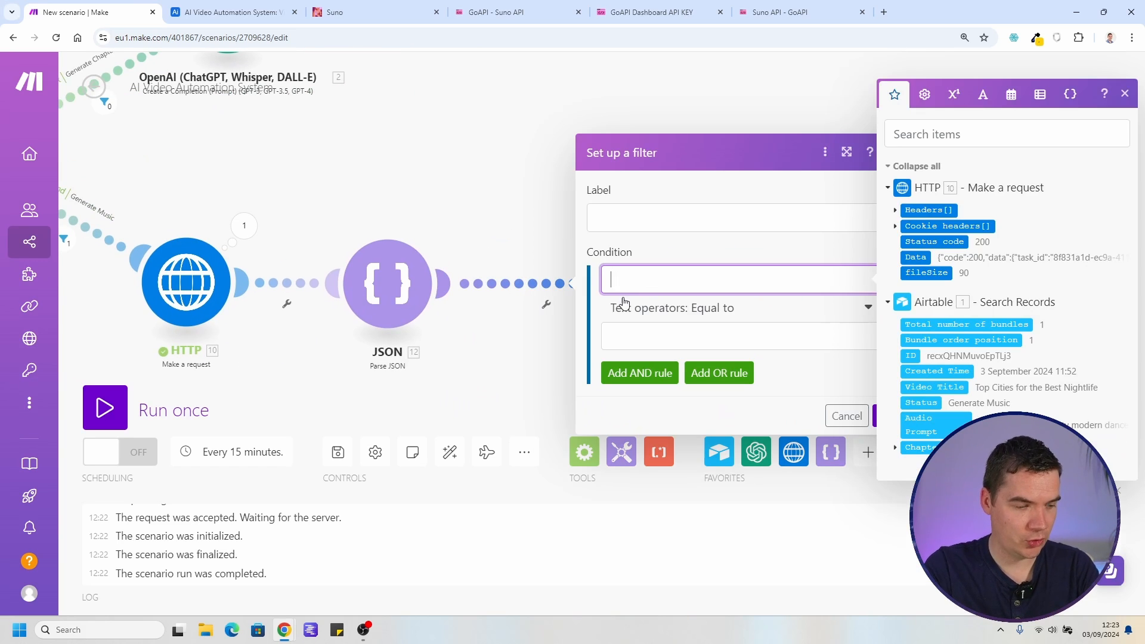
click(624, 332)
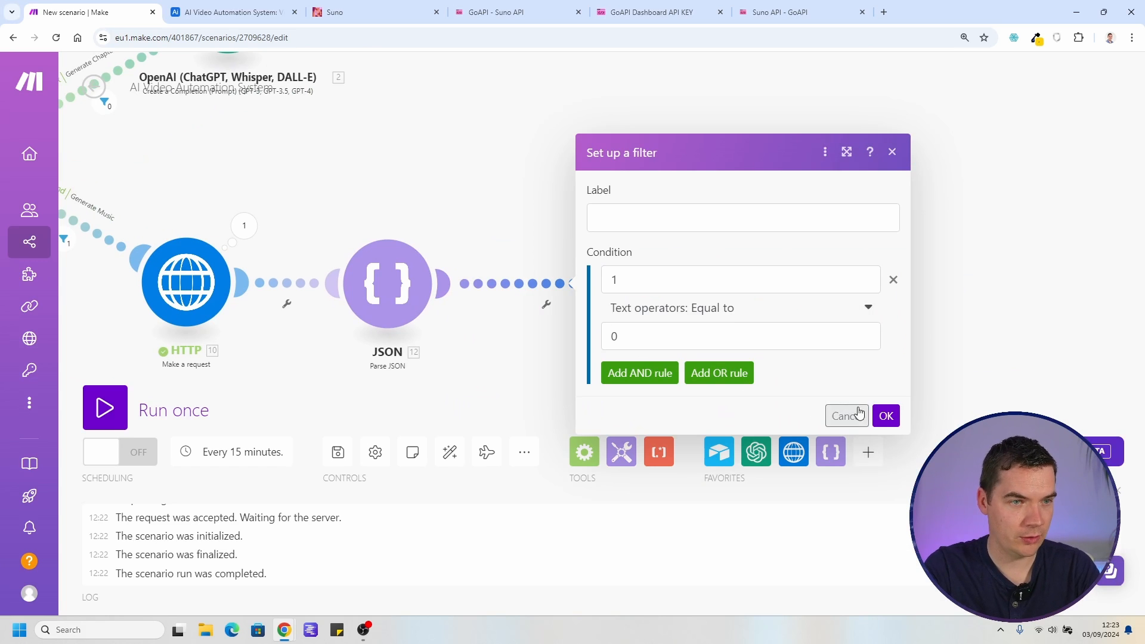
click(882, 421)
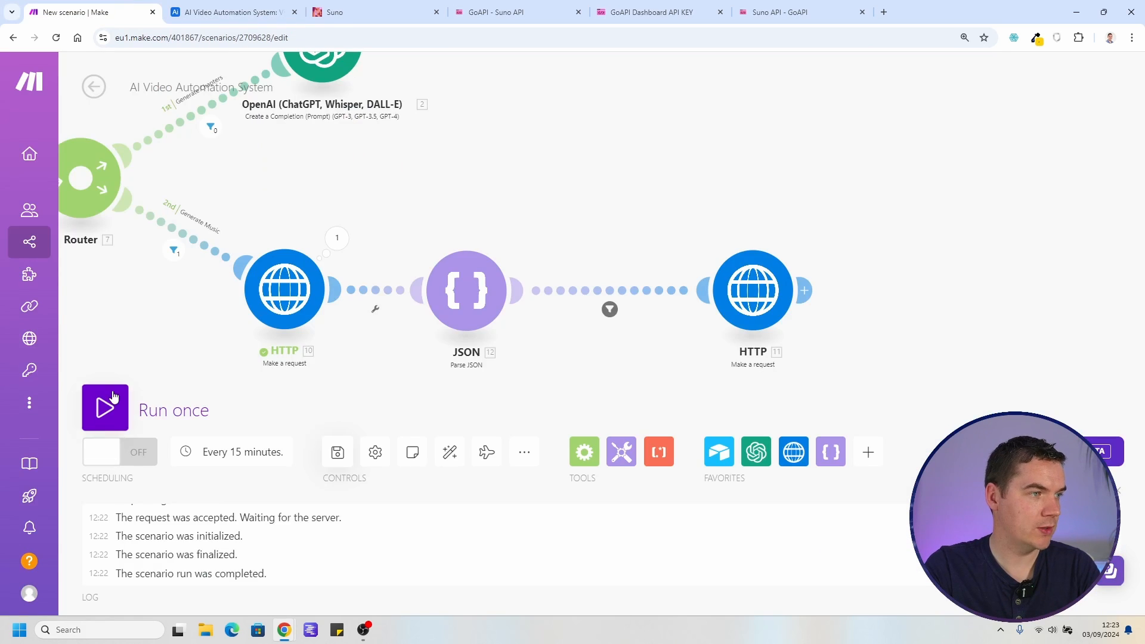
Run the scenario once and examine the data collection in the JSON module's output
click(114, 397)
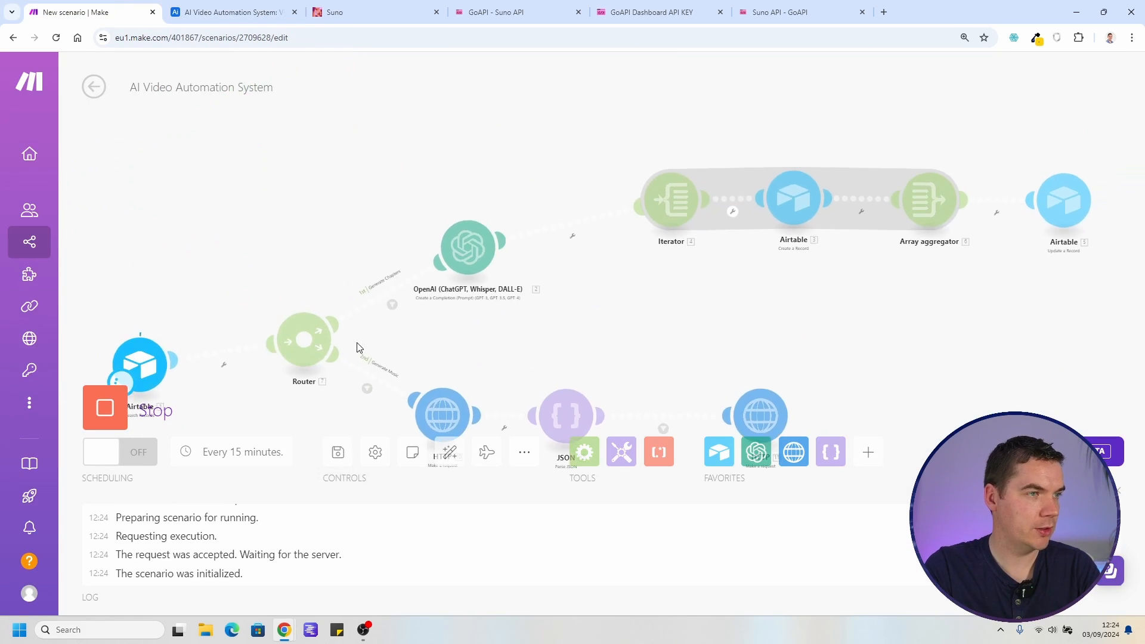
click(616, 213)
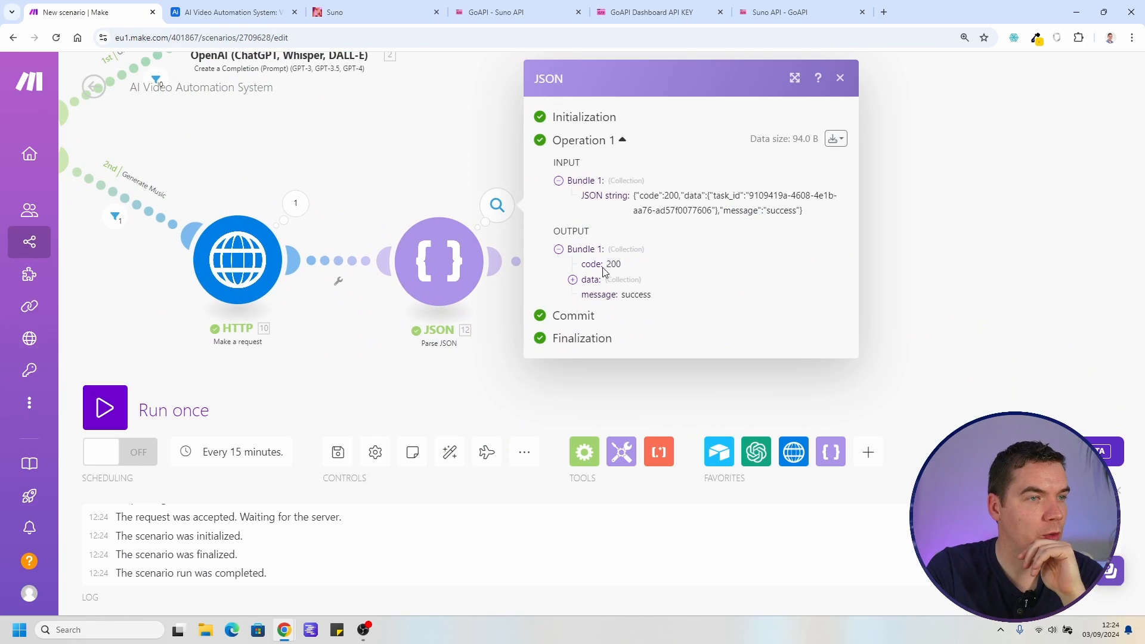
click(573, 280)
drag(796, 296, 626, 298)
click(884, 268)
Append the parsed task_id from the JSON module to the end of the second HTTP module's URL
click(747, 264)
drag(699, 161, 418, 171)
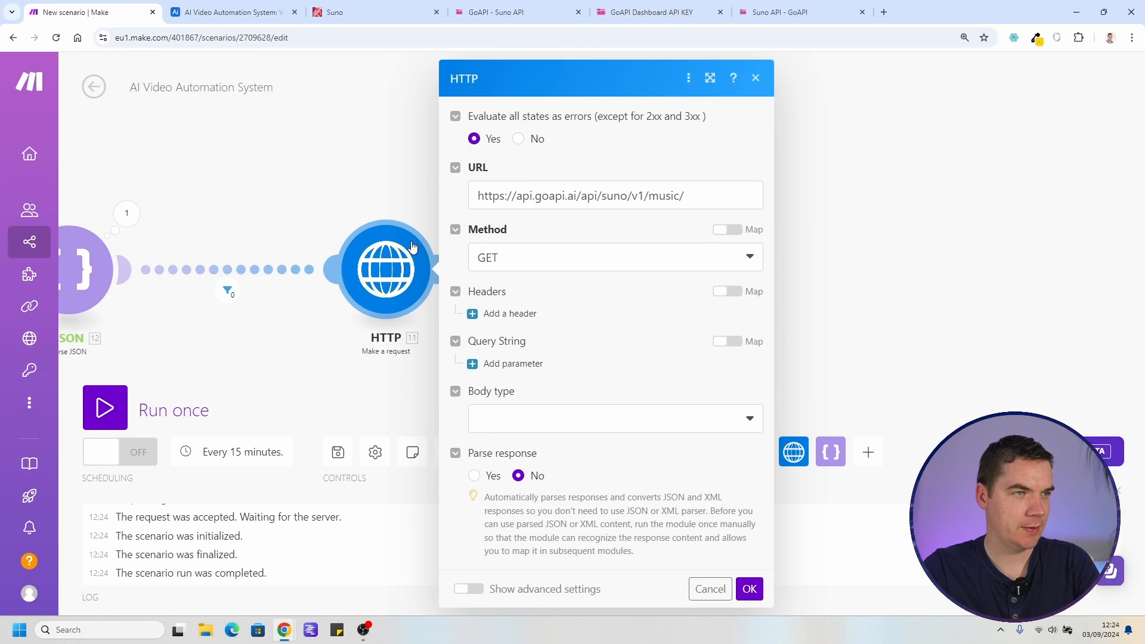
click(700, 201)
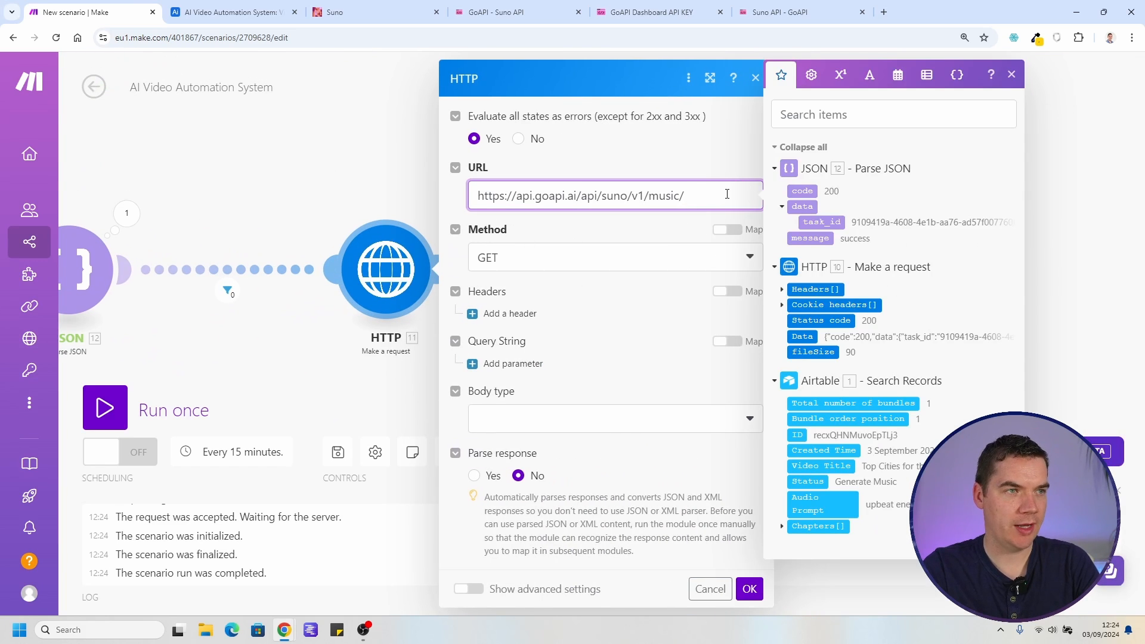
click(822, 223)
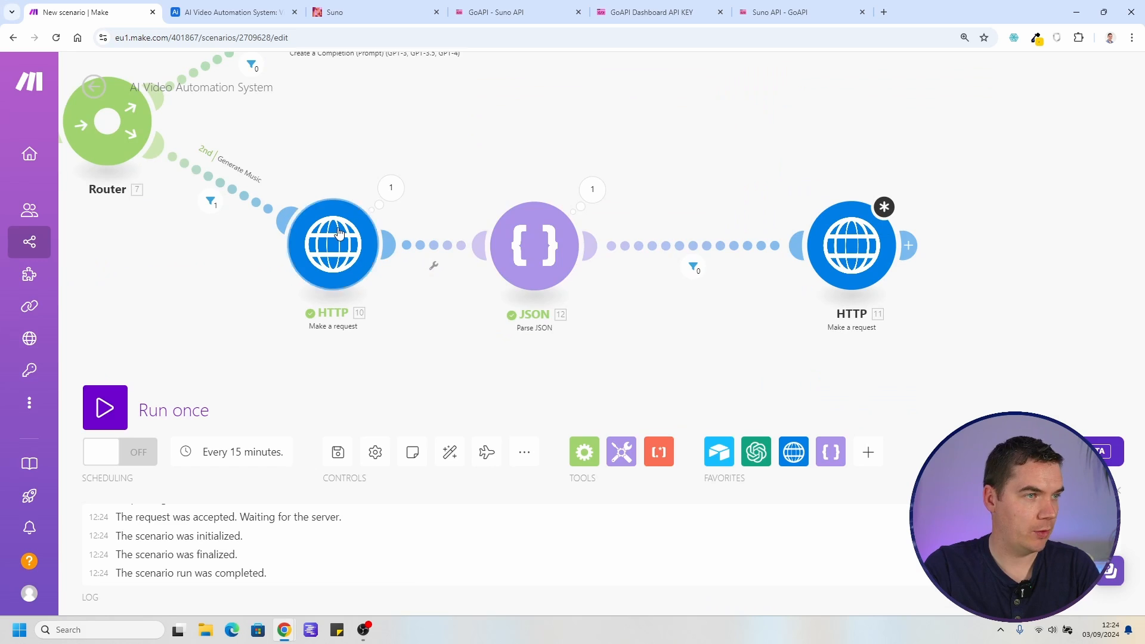
Copy the API key from the first HTTP module's header into the value of a new header in the second HTTP module
click(381, 248)
click(543, 513)
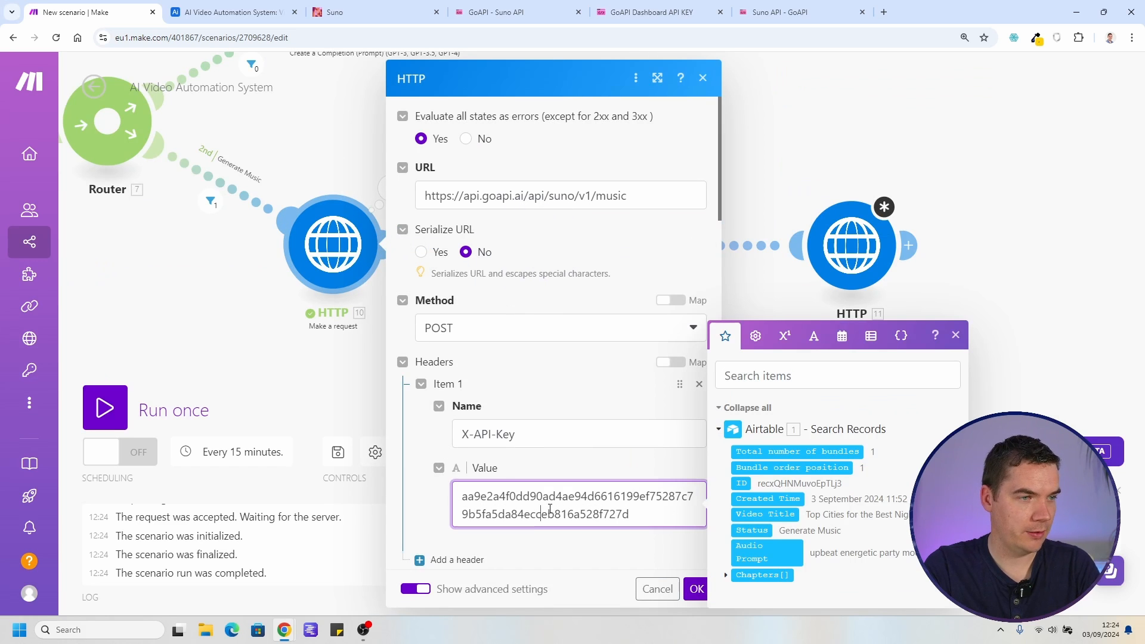
key(ctrl+a)
key(ctrl+c)
click(855, 244)
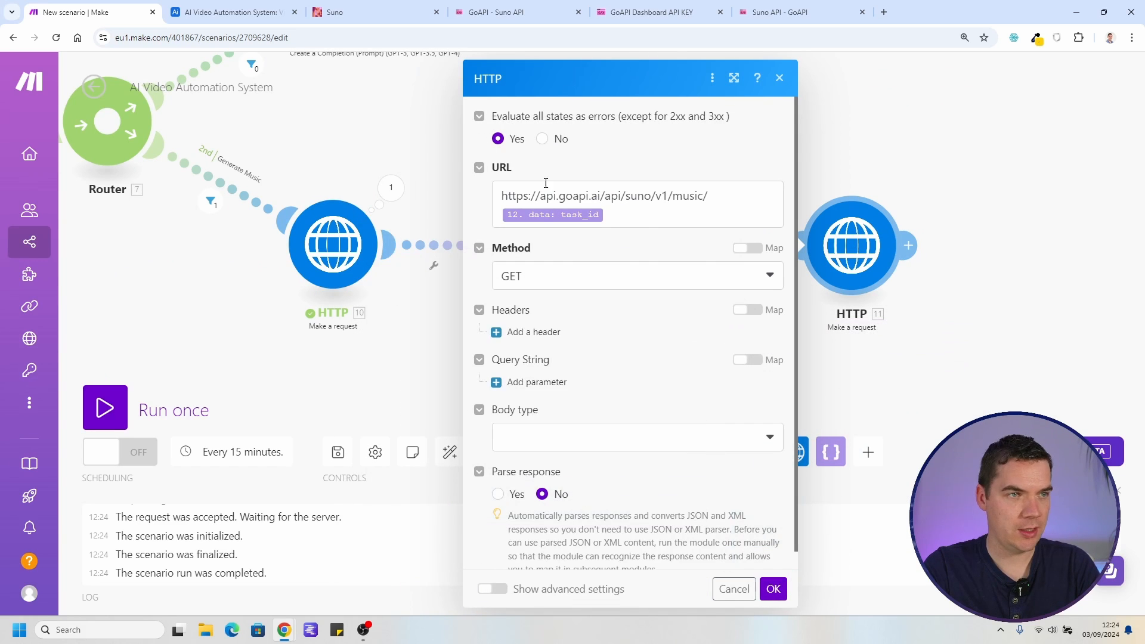
click(525, 329)
click(562, 450)
key(ctrl+v)
Name the second HTTP module's header X-API-Key, reusing the name from the first HTTP module, and confirm the settings
click(557, 381)
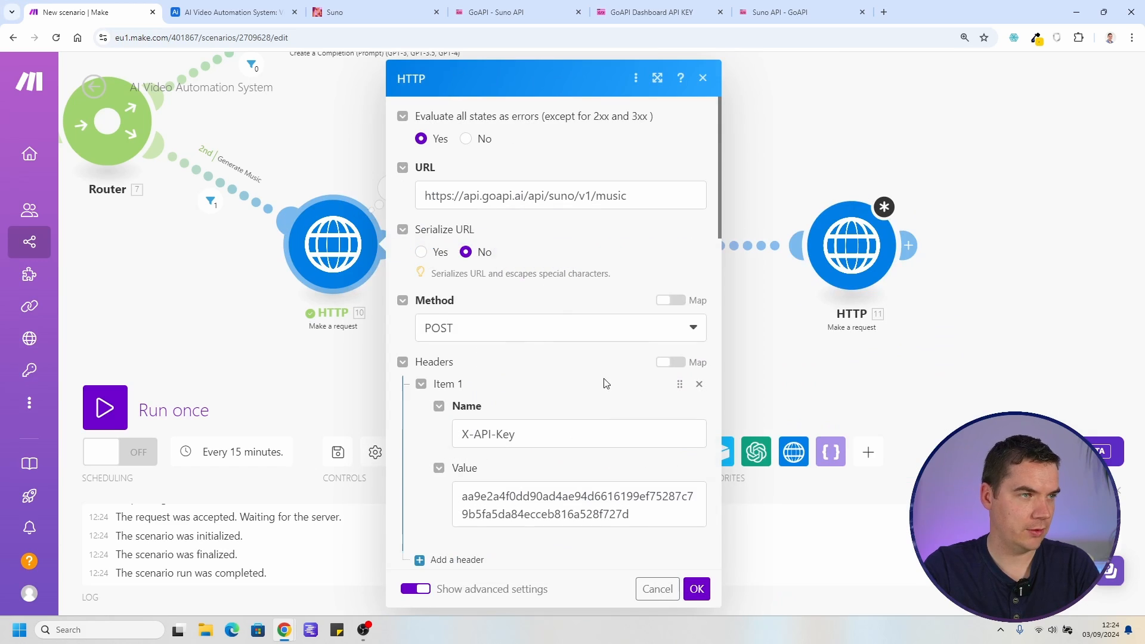
click(524, 434)
key(ctrl+a)
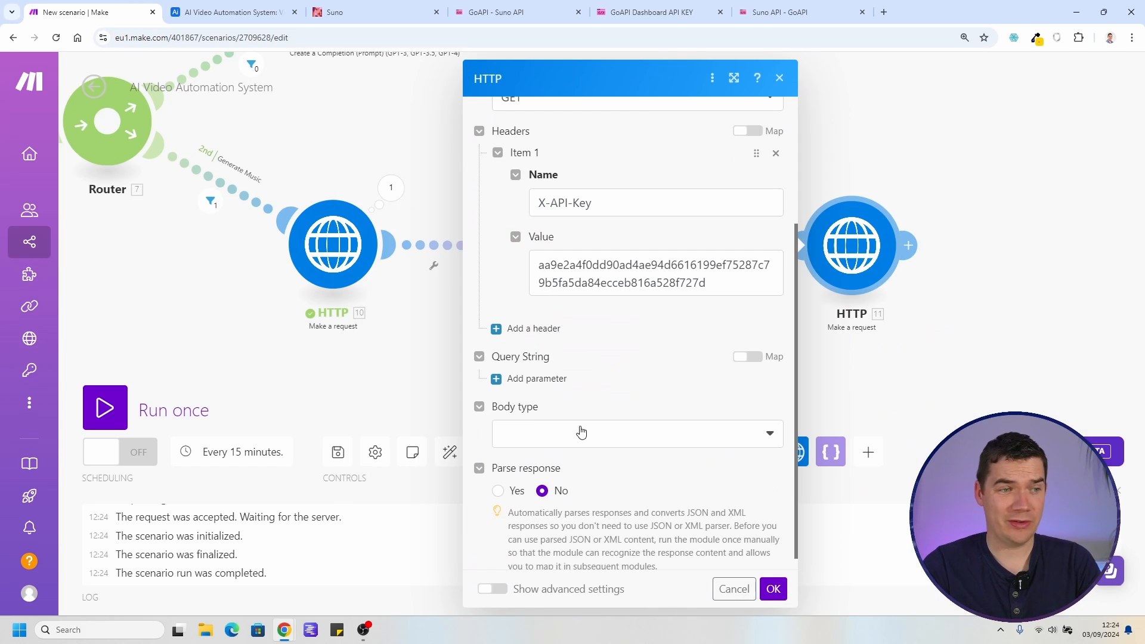
scroll(581, 431, up, 3)
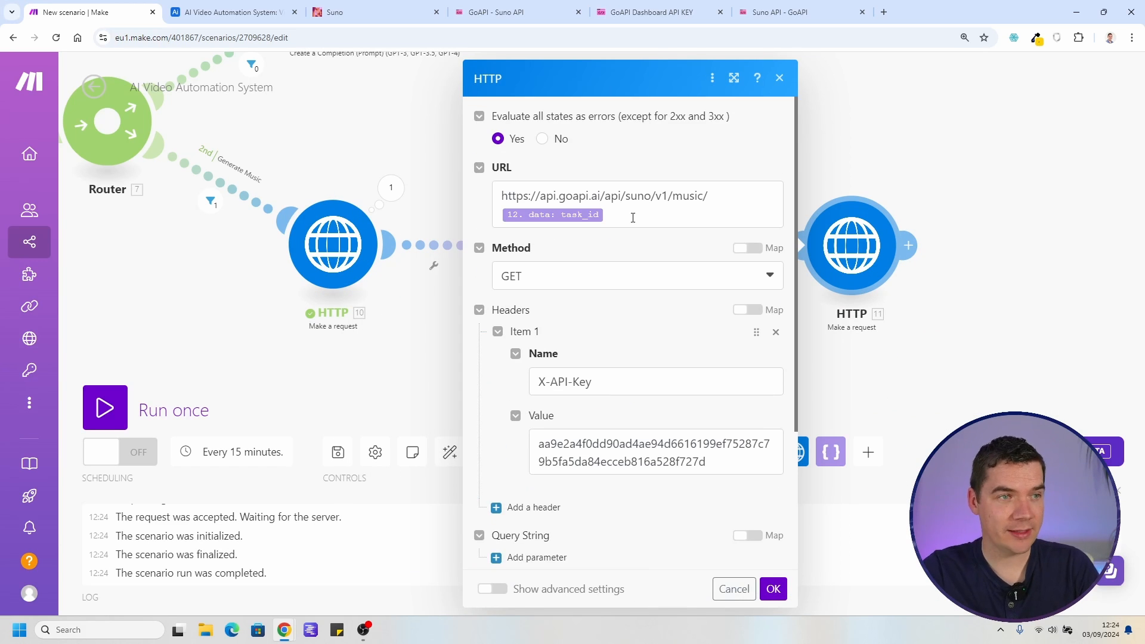
click(774, 589)
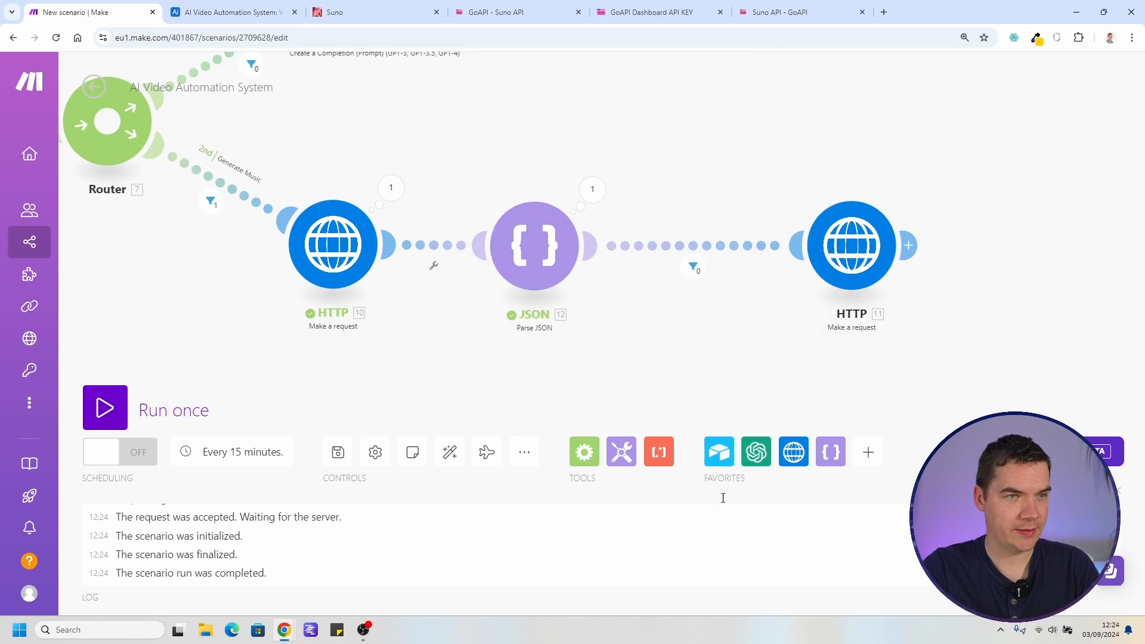
Remove the filter between the JSON module and the second HTTP module, then save the scenario and run it once
click(694, 266)
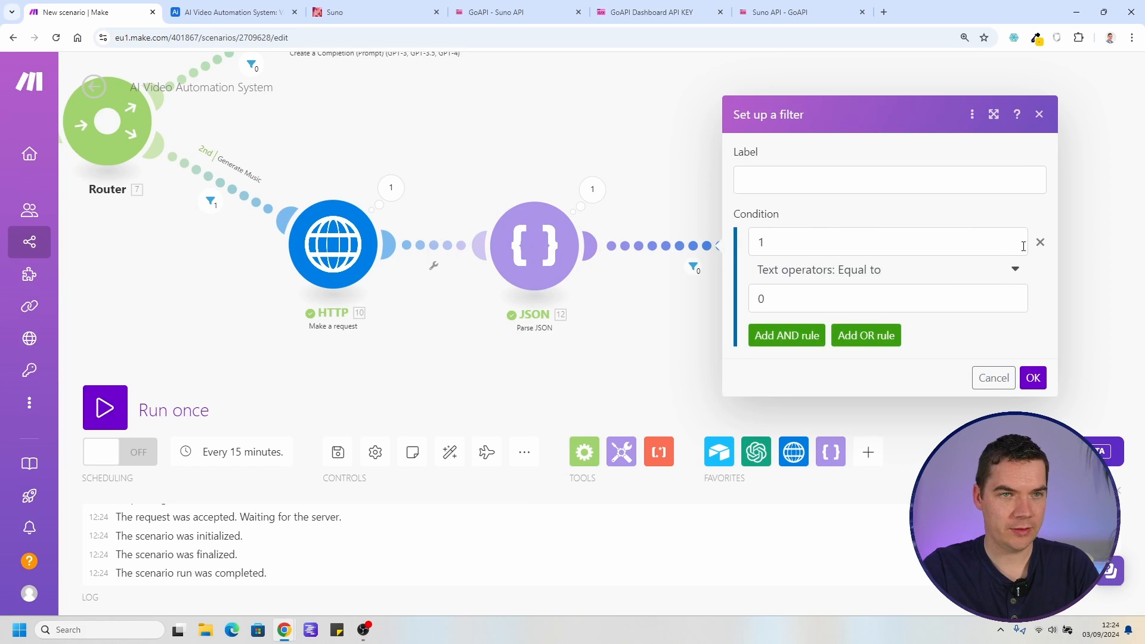
click(1031, 284)
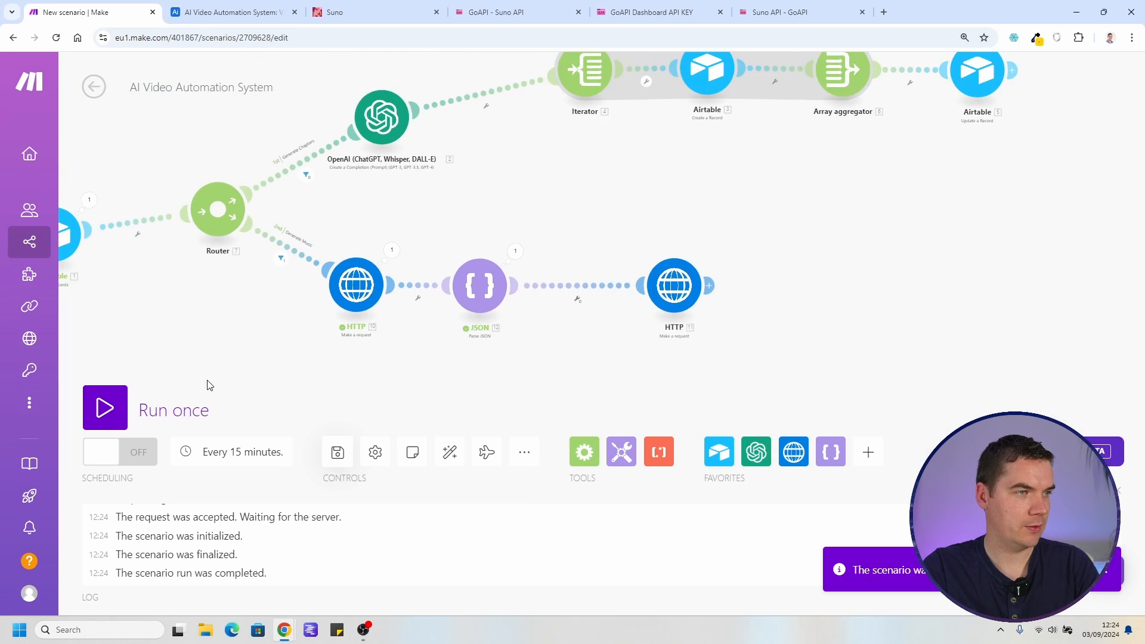
click(125, 405)
Inspect the run details of the first HTTP, JSON and second HTTP modules, checking request URLs, task_id and output
click(268, 210)
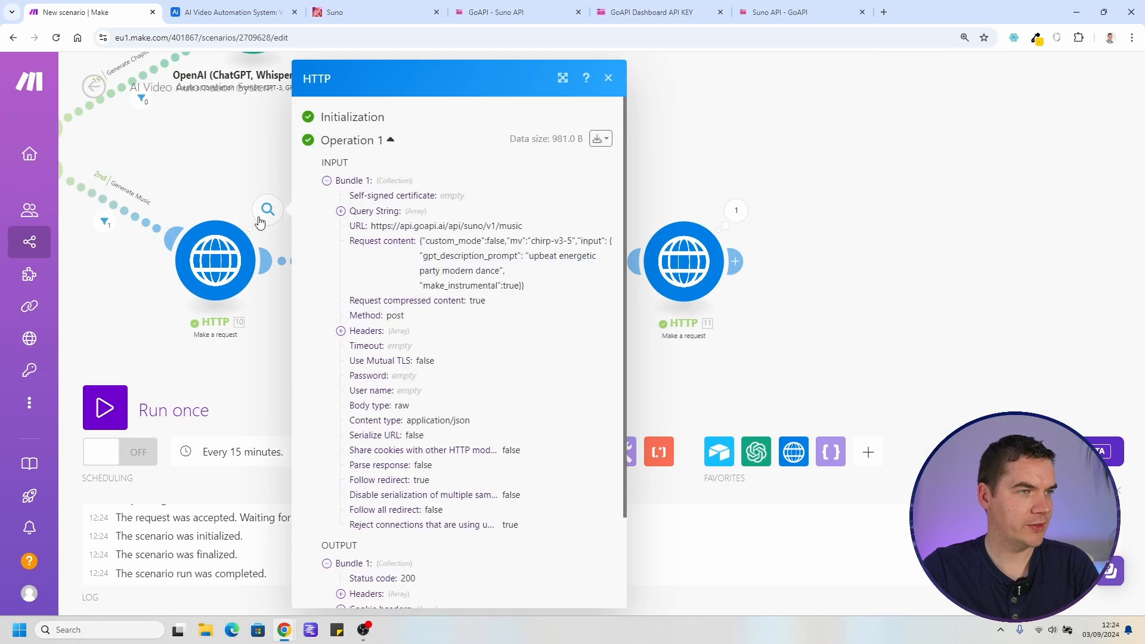
drag(388, 226, 487, 225)
click(487, 224)
click(634, 194)
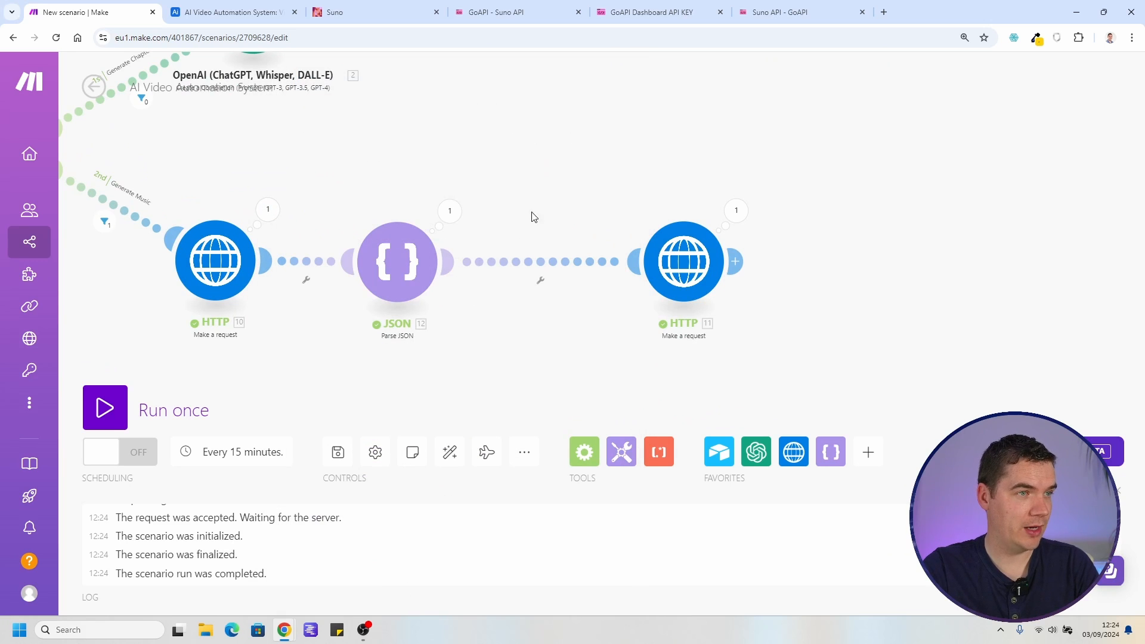
click(450, 215)
click(556, 283)
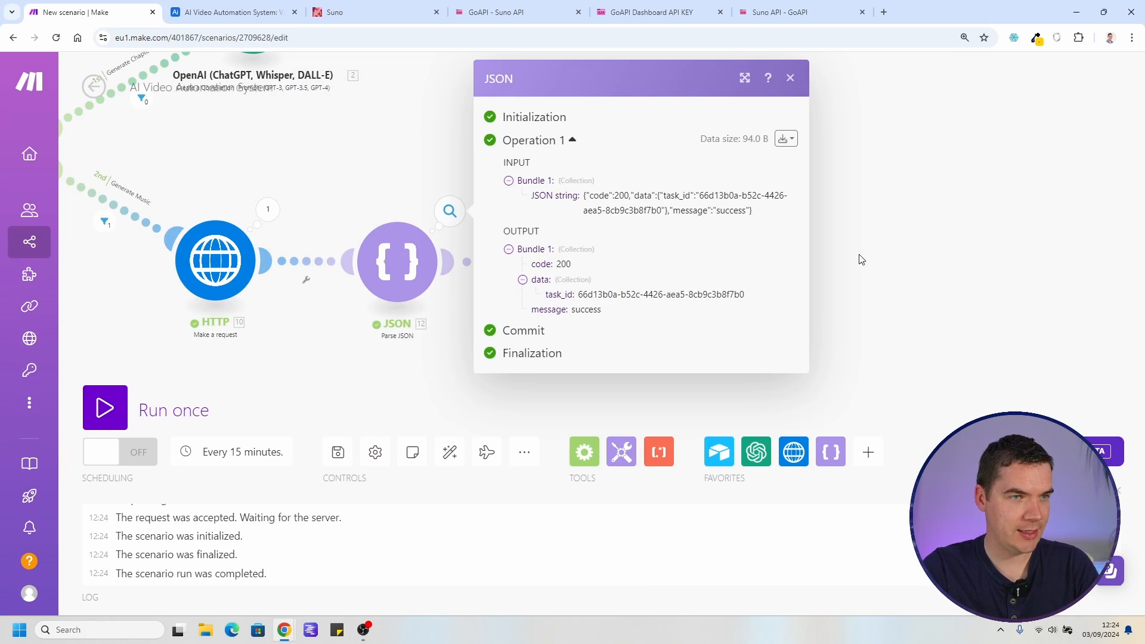
click(826, 272)
click(632, 214)
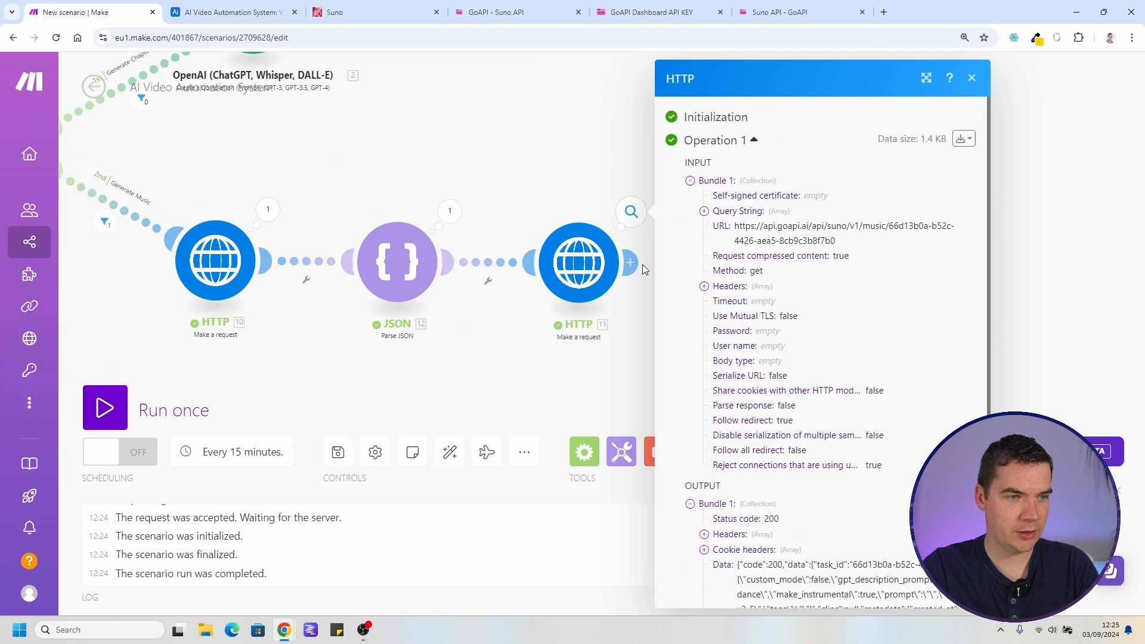
Add a Parse JSON module after the second HTTP module, using that HTTP module's Data output as its JSON string
scroll(776, 358, down, 3)
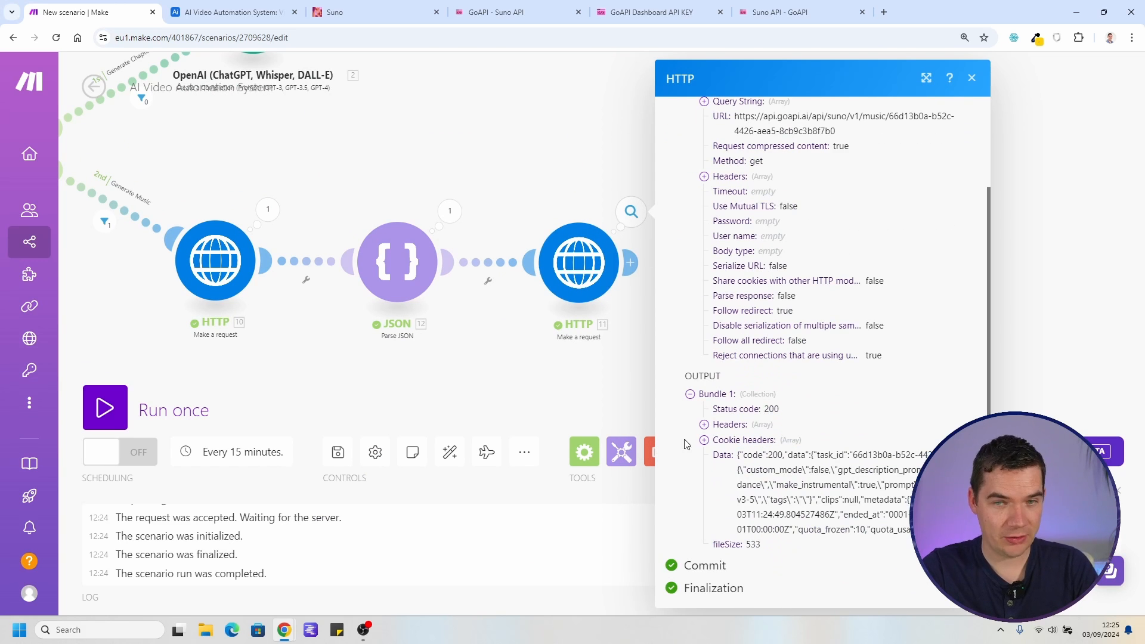
drag(765, 456, 894, 516)
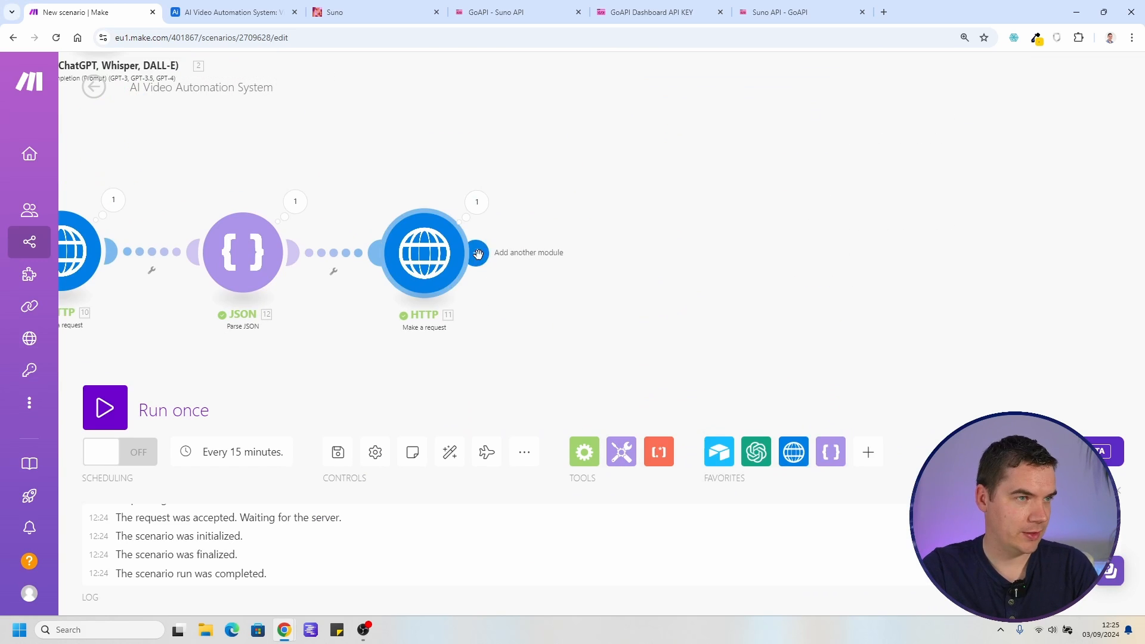
click(475, 257)
click(710, 272)
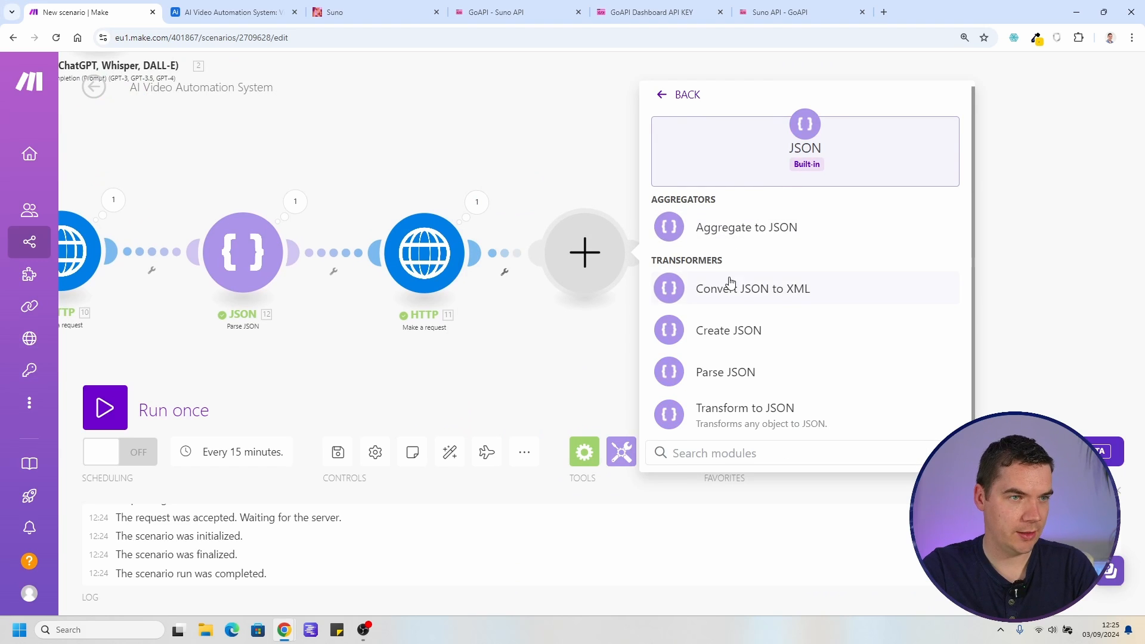
click(720, 371)
click(716, 317)
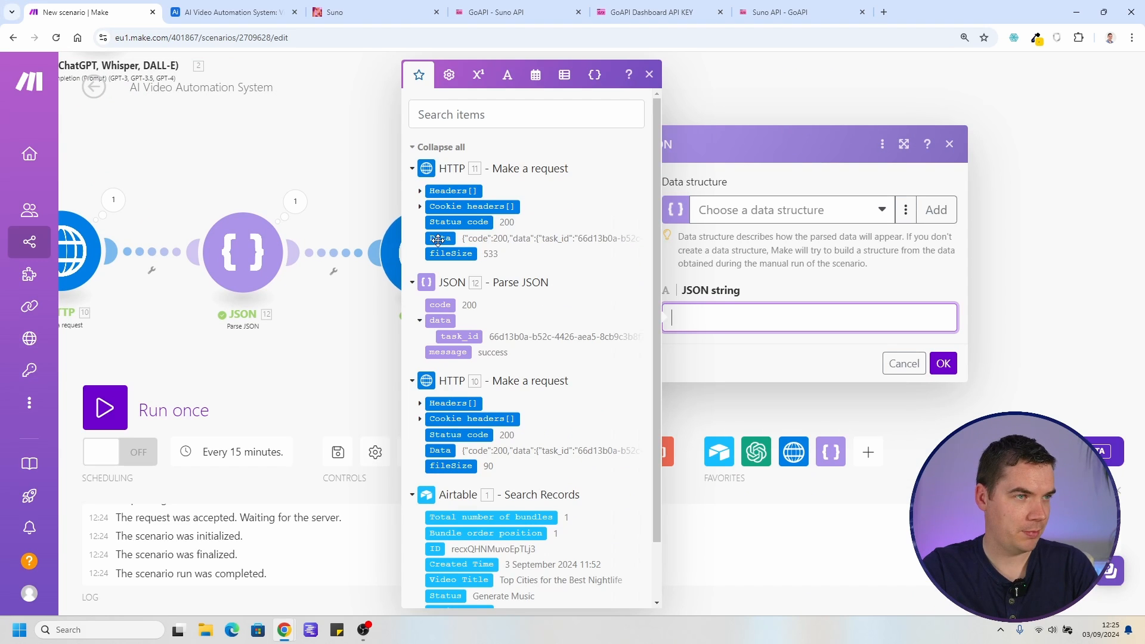
click(440, 238)
click(940, 363)
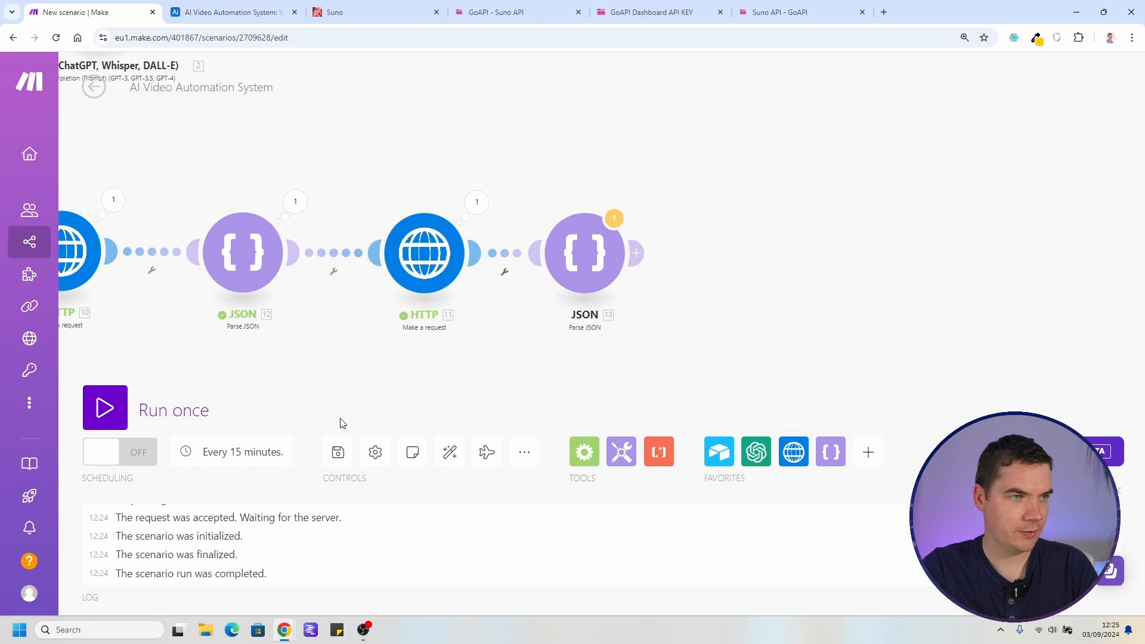
Save the scenario and run it once
click(337, 451)
click(443, 453)
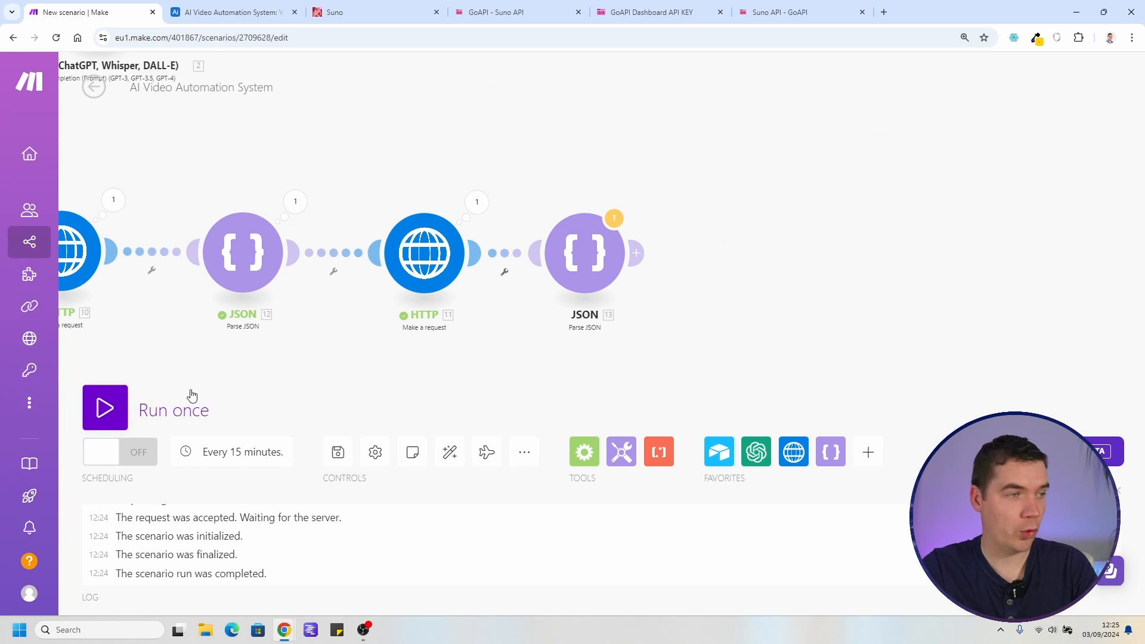
click(105, 408)
Inspect the last JSON module's run details, expanding the output's data collection to check the music task's status
click(408, 169)
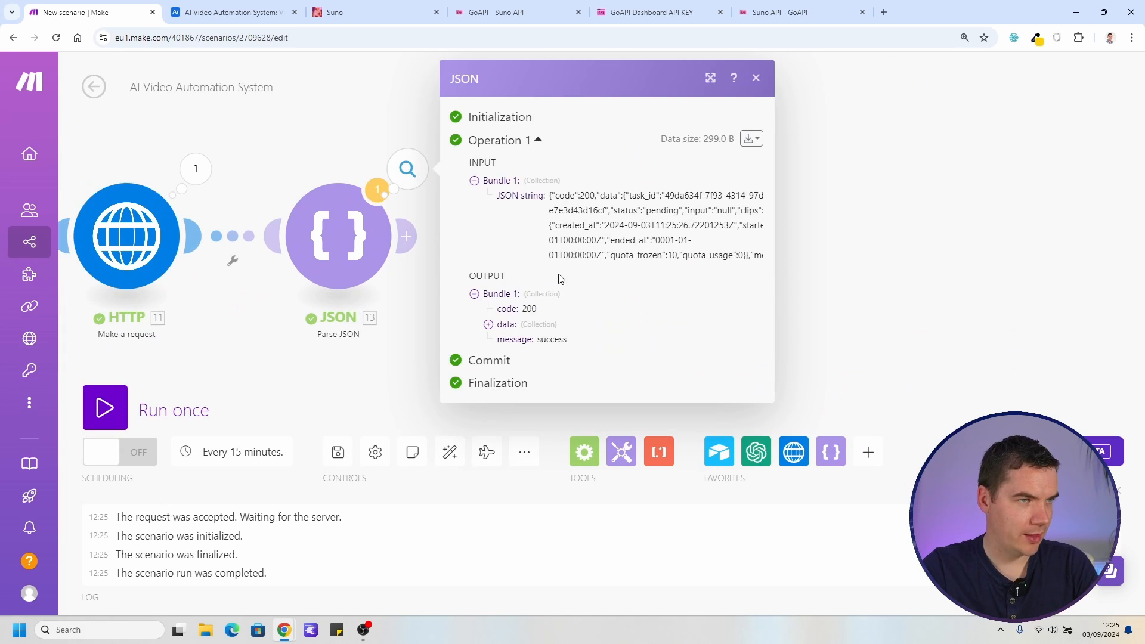
click(507, 327)
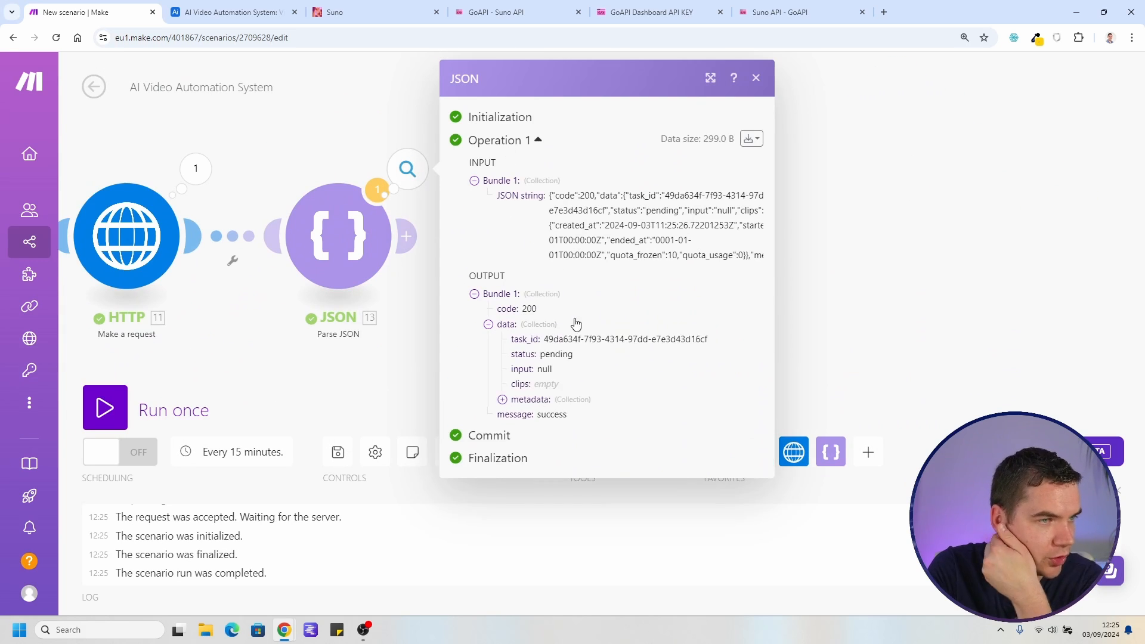
drag(528, 356, 570, 355)
click(545, 359)
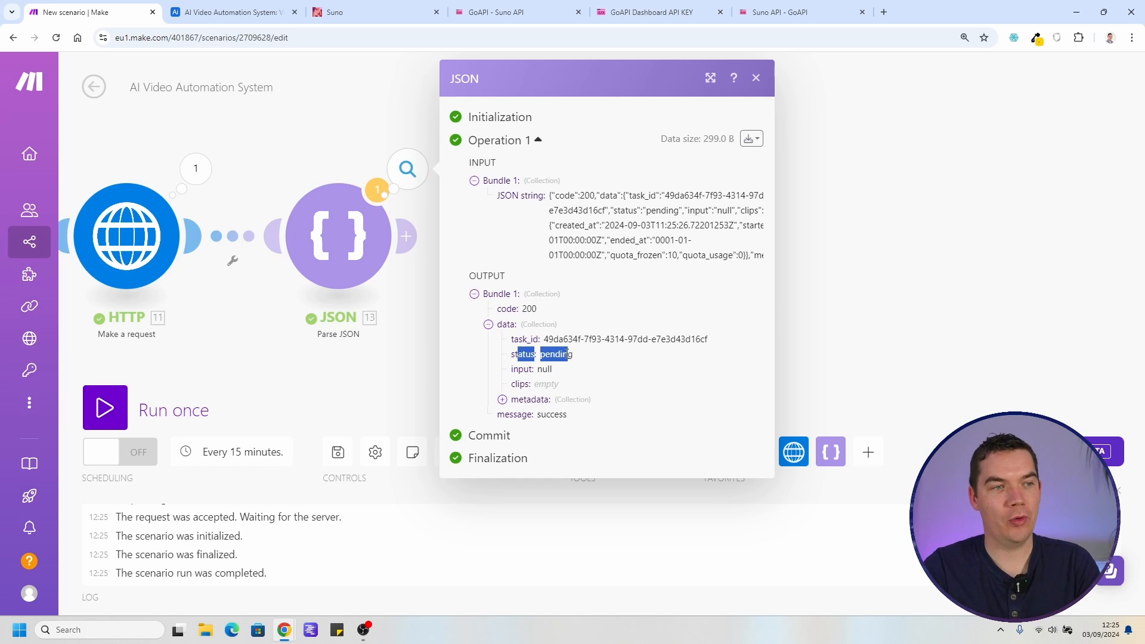
click(528, 358)
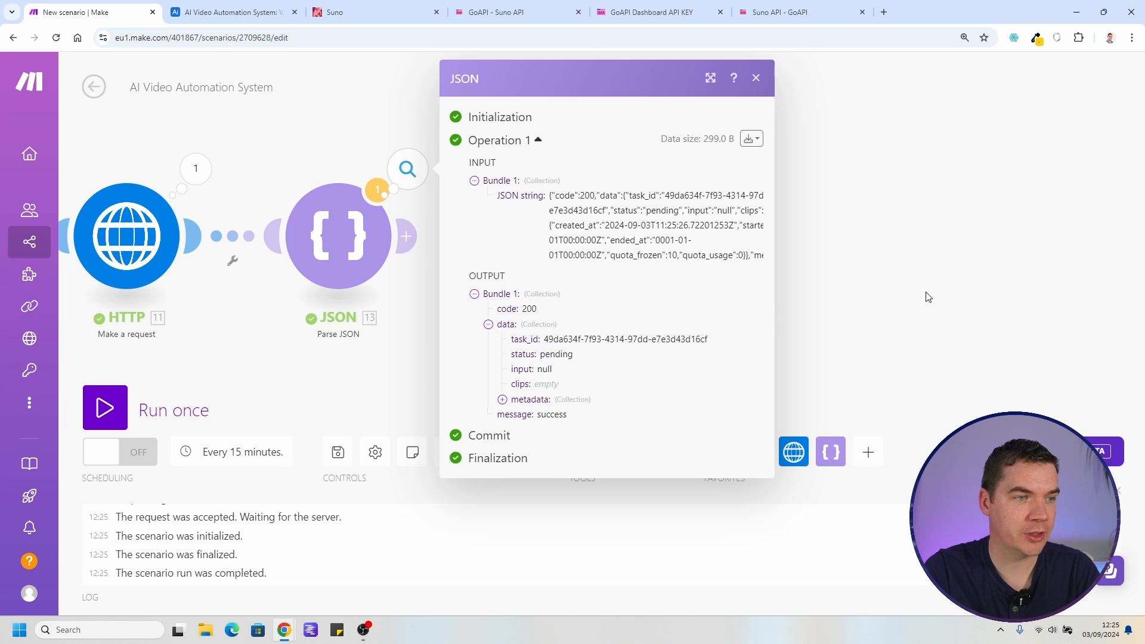
click(917, 320)
Add a third route to the Router and label its filter Fetch Music
scroll(836, 243, down, 5)
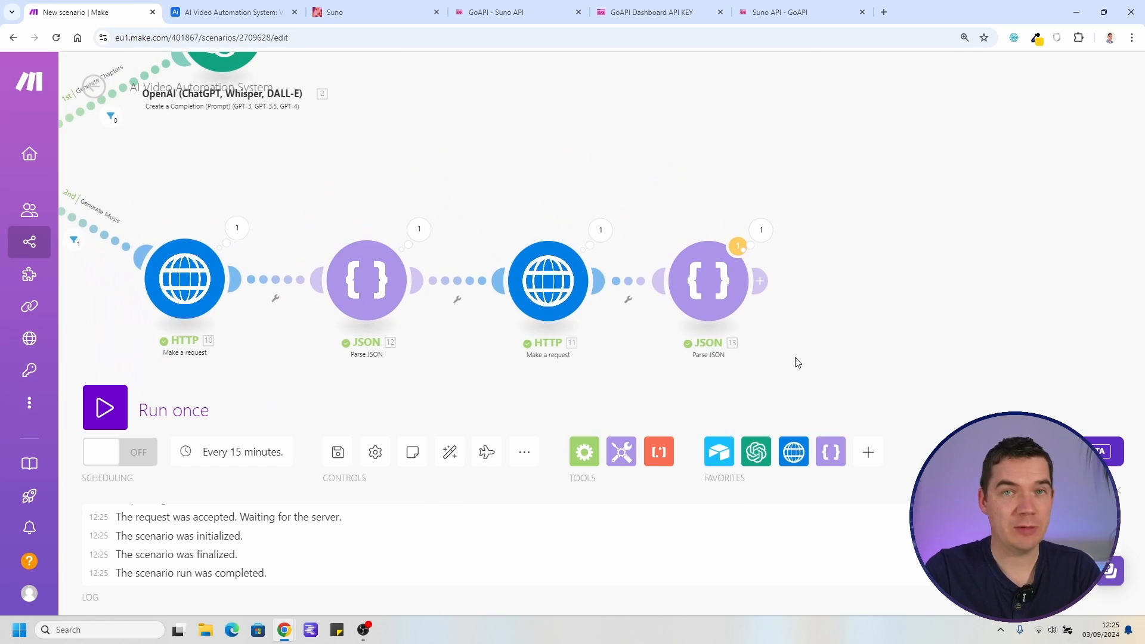
drag(798, 369, 911, 346)
scroll(939, 326, down, 2)
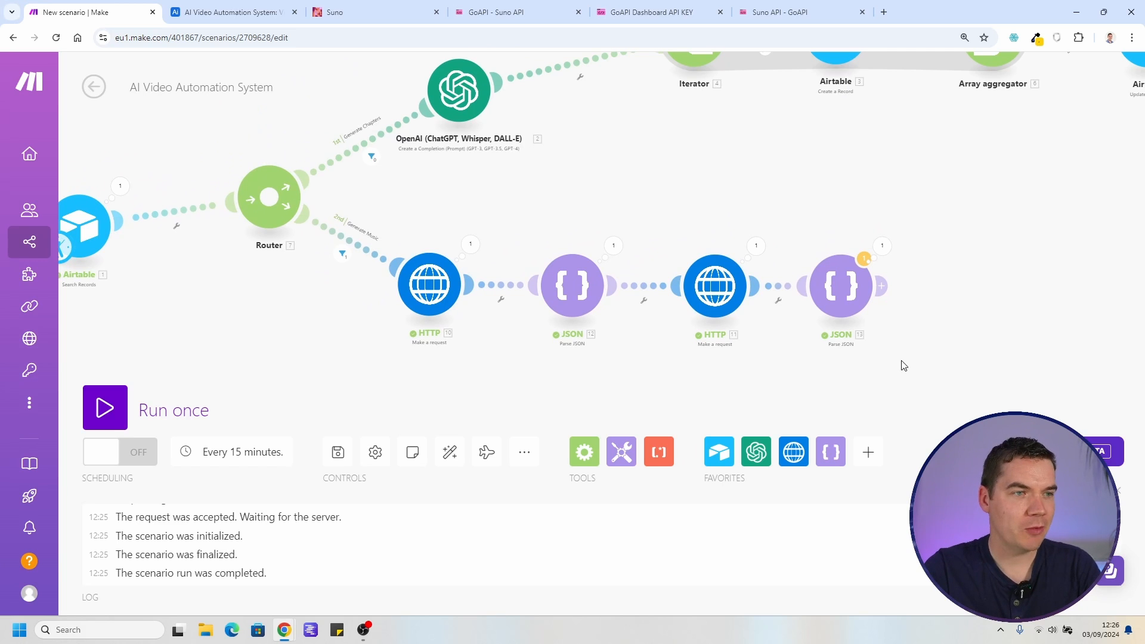
drag(830, 375, 931, 343)
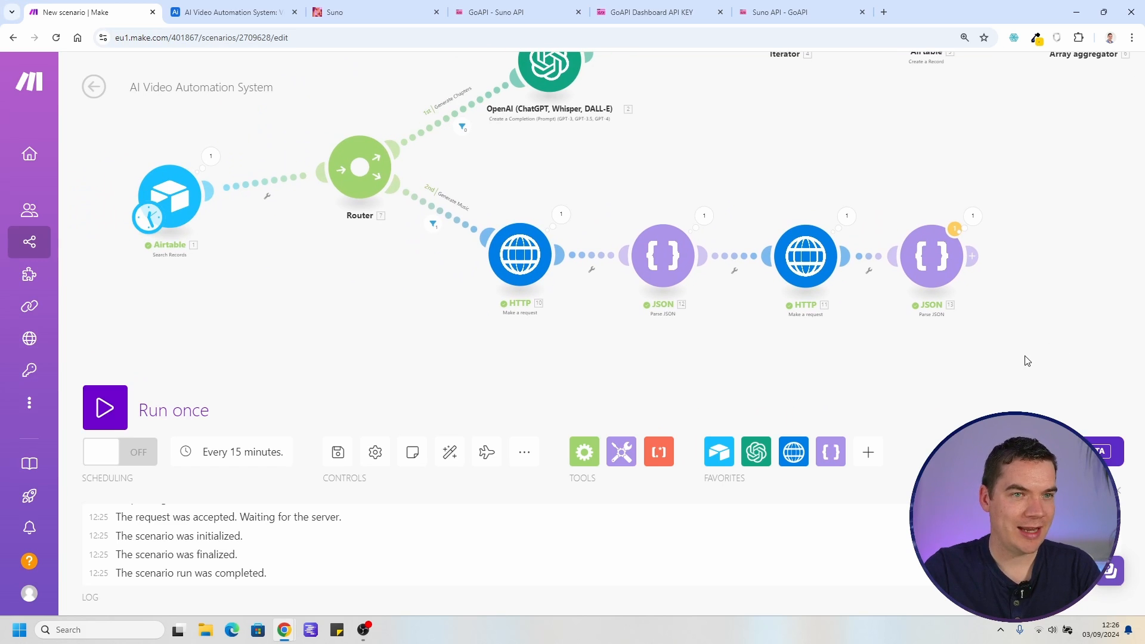
drag(1031, 351, 507, 182)
drag(496, 268, 532, 283)
scroll(455, 320, up, 3)
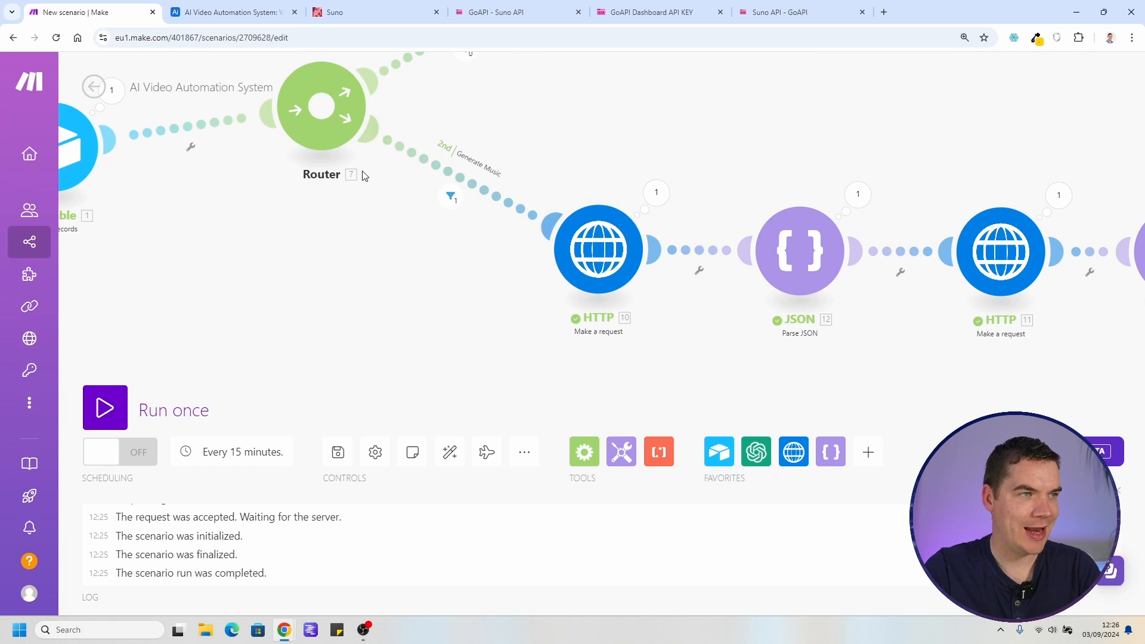
click(328, 122)
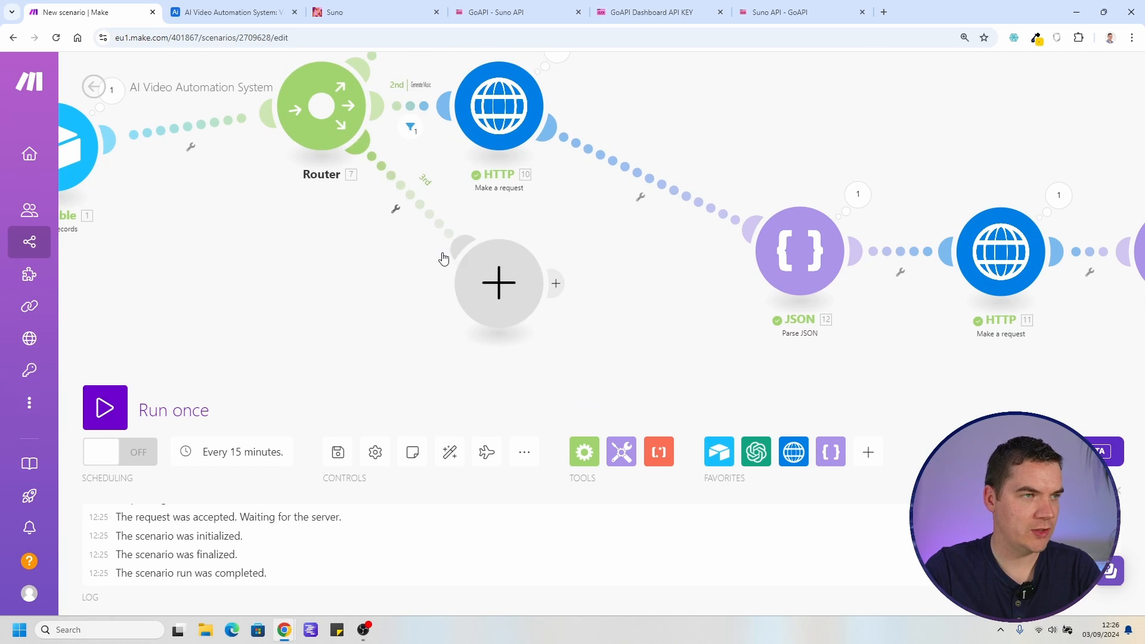
click(422, 210)
text(Fetch Music)
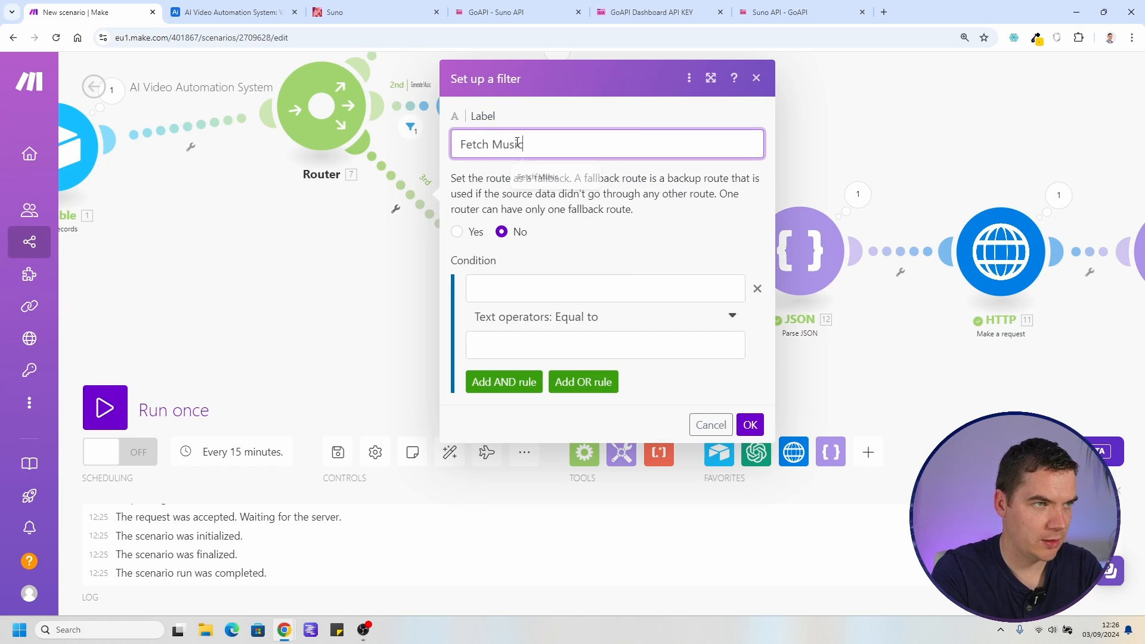
Set the Fetch Music filter's condition to Airtable Status equal to Fetch Music and confirm it
click(596, 289)
click(793, 358)
click(539, 355)
text(Fetch Music)
click(752, 425)
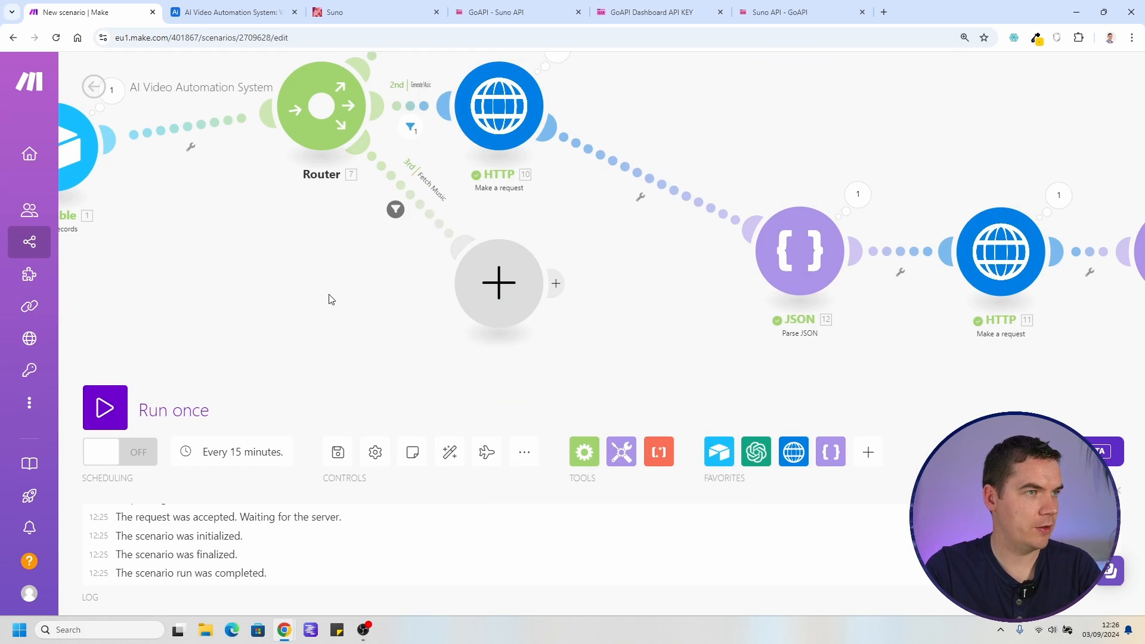
Review the request settings of the first HTTP module on the Generate Music route
scroll(328, 296, down, 2)
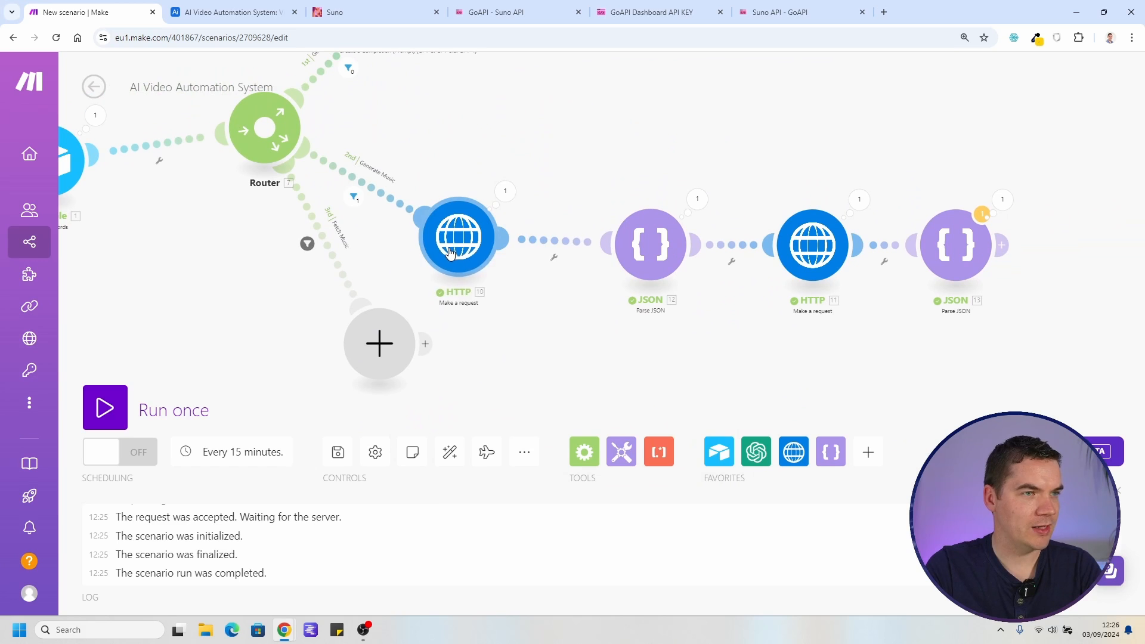
drag(447, 241, 471, 254)
click(471, 255)
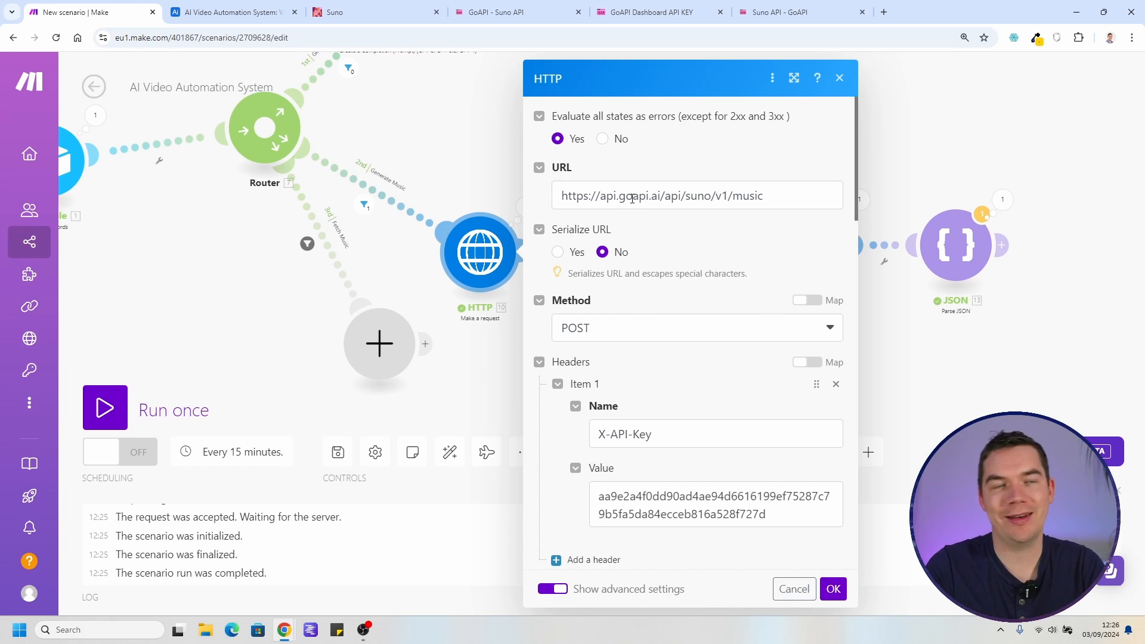
drag(926, 141, 764, 143)
Unlink the second HTTP and JSON modules from the Generate Music route, move them below it, and put an empty module in their place
drag(329, 262, 335, 259)
drag(473, 153, 409, 114)
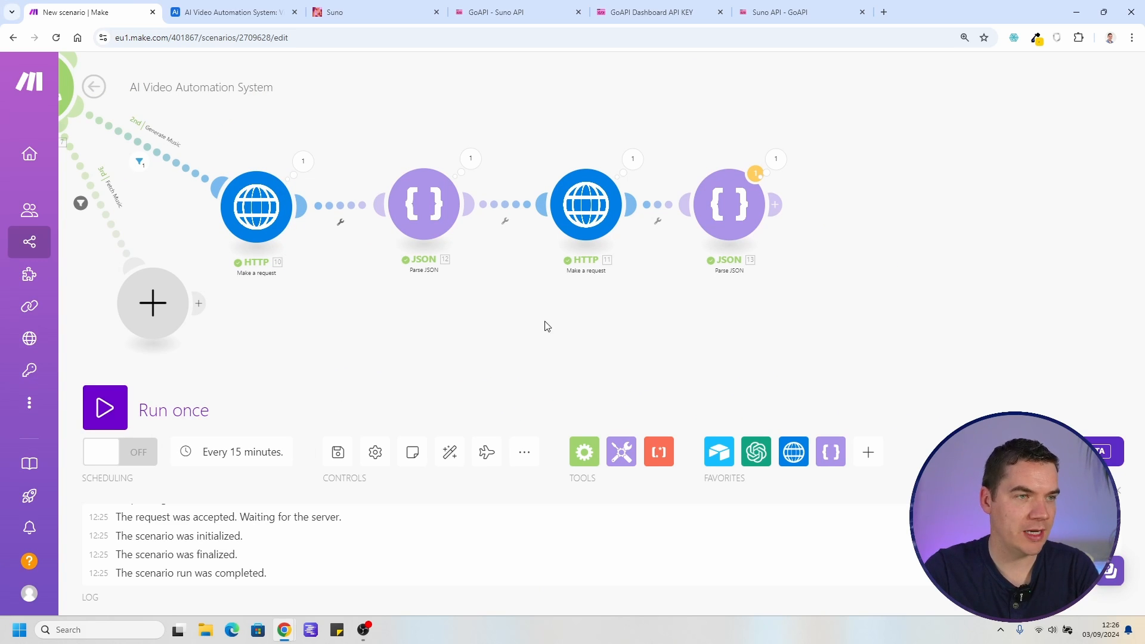
right_click(503, 210)
click(534, 243)
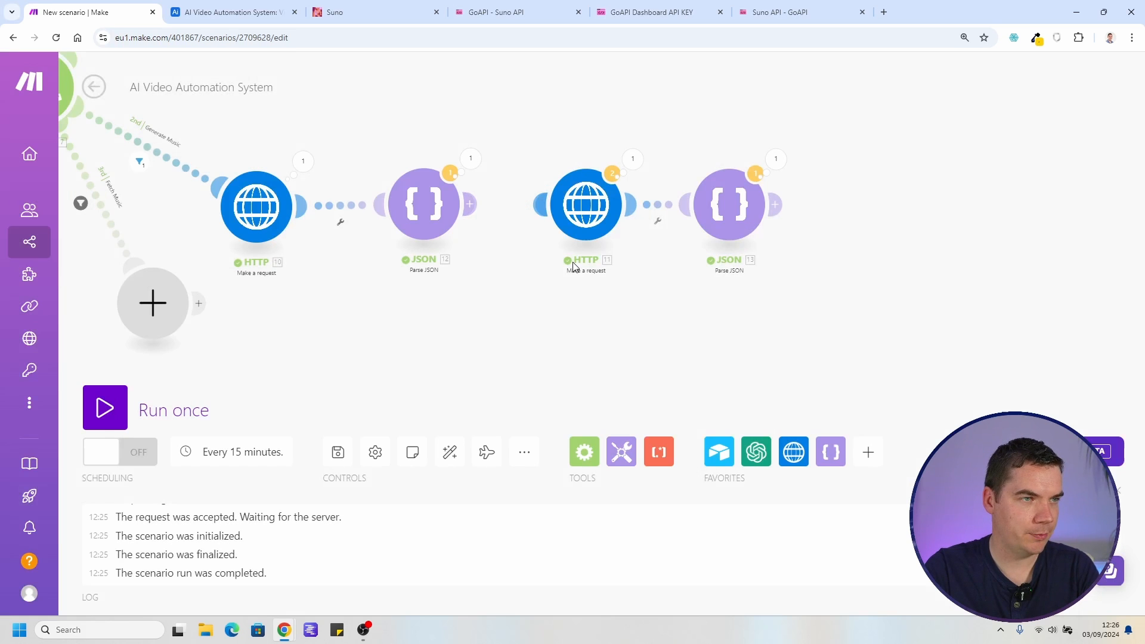
drag(831, 319, 539, 132)
drag(586, 204, 403, 381)
scroll(632, 289, up, 2)
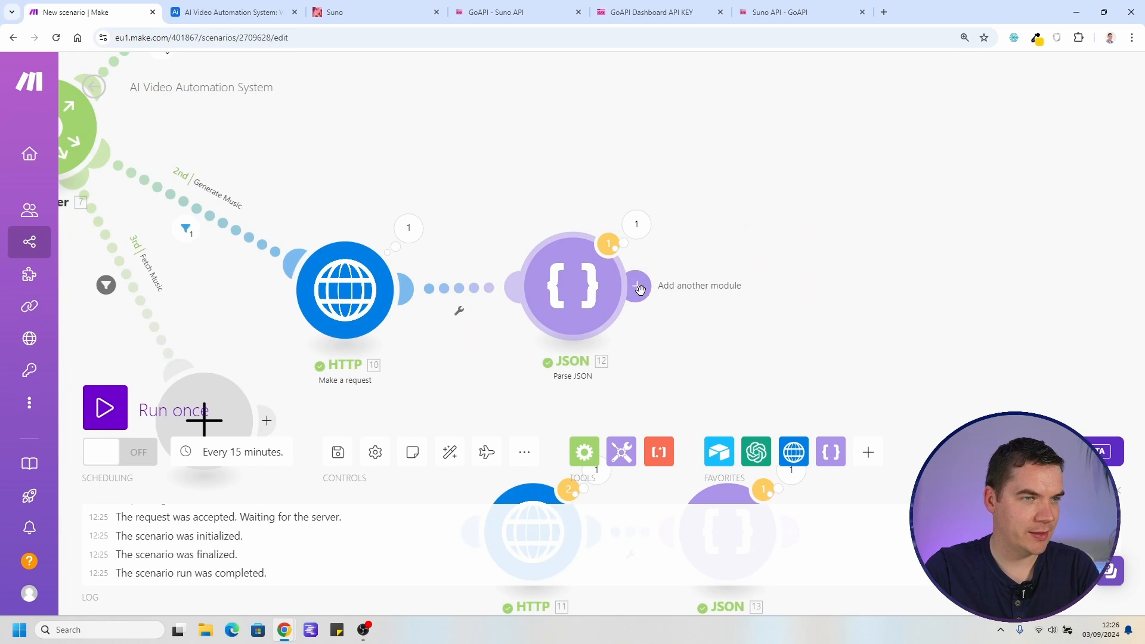
click(638, 288)
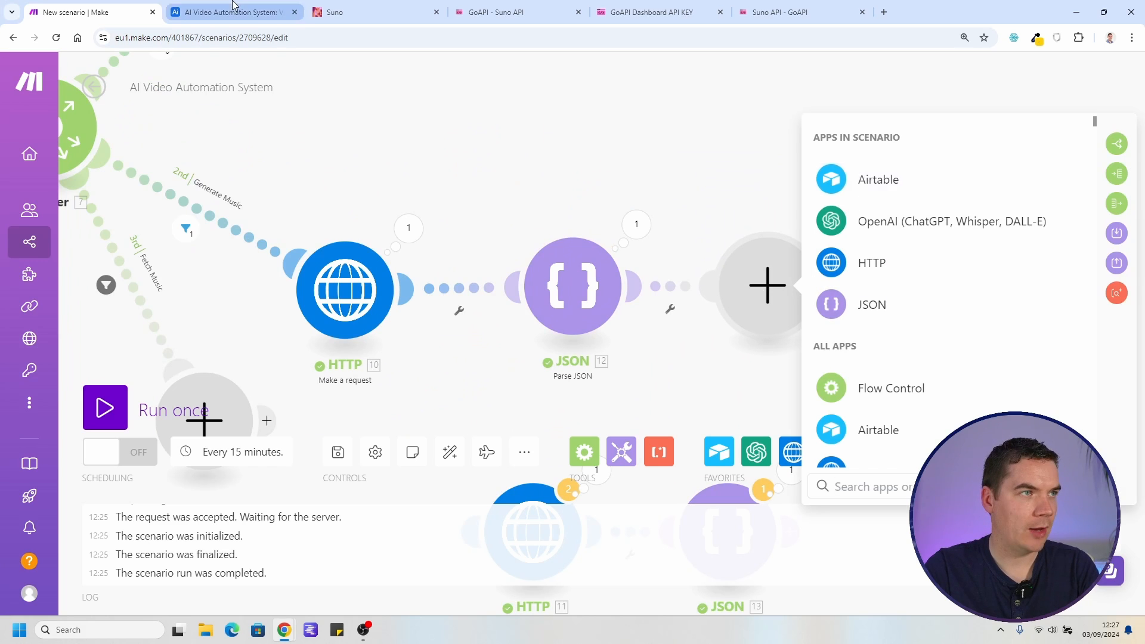
Switch to the Videos table in Airtable, check the record's Status options and open the Status field for editing
click(234, 12)
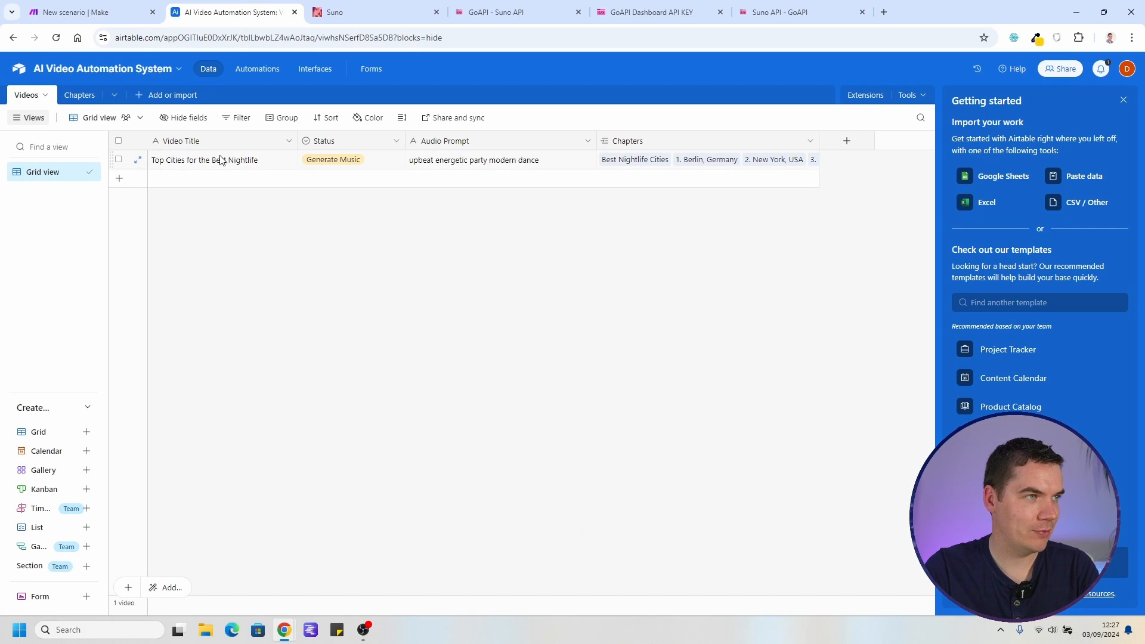
click(388, 164)
scroll(357, 262, down, 2)
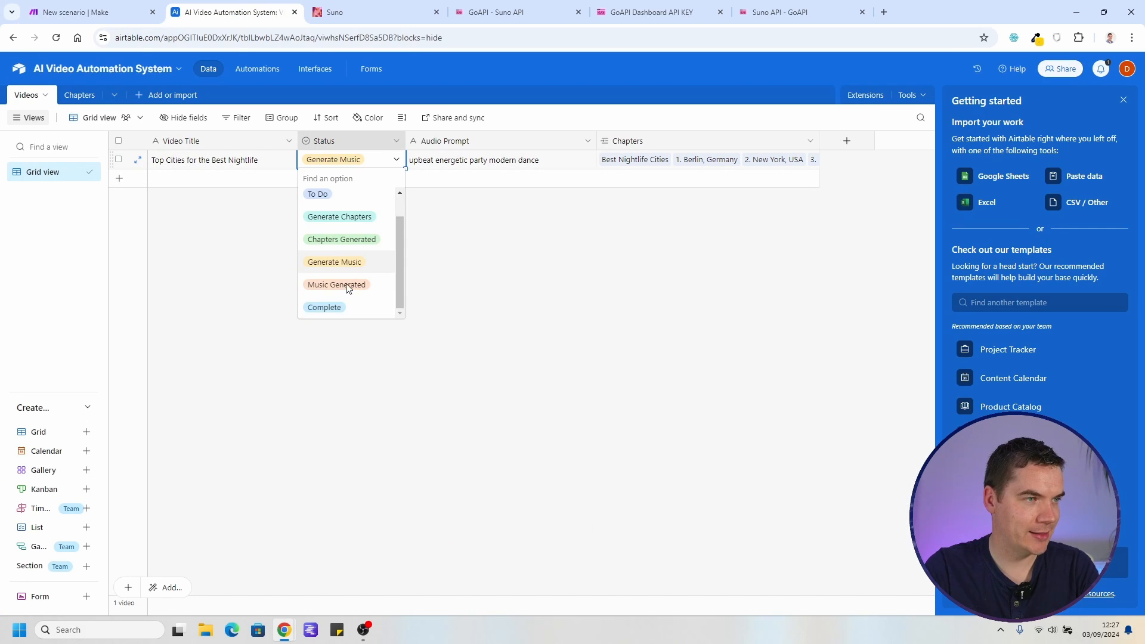
click(396, 144)
click(395, 142)
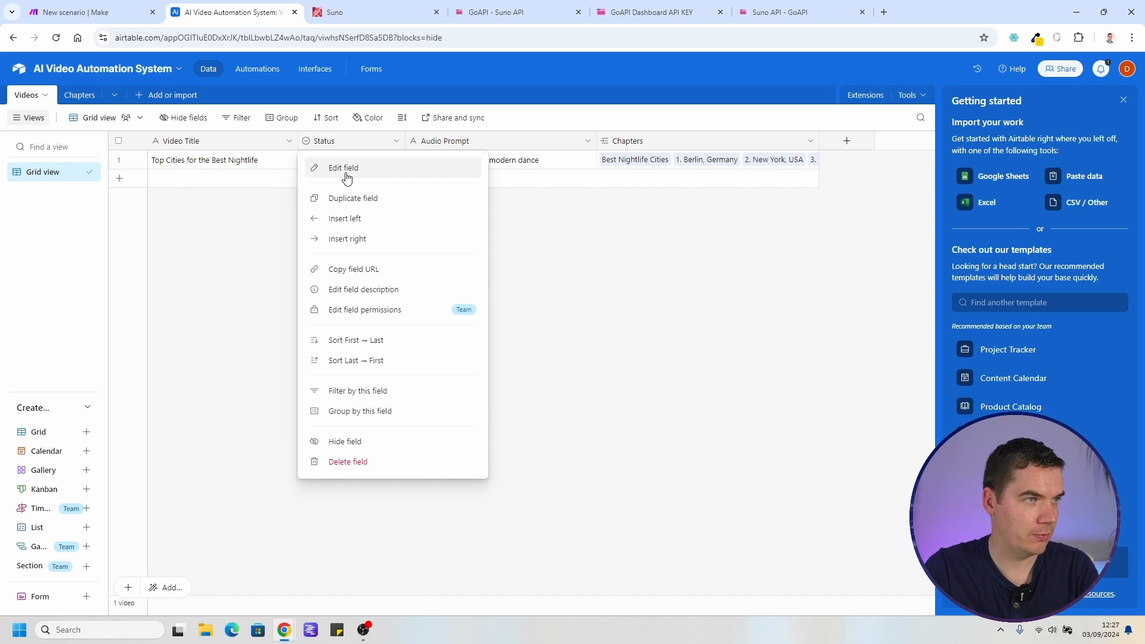
click(430, 176)
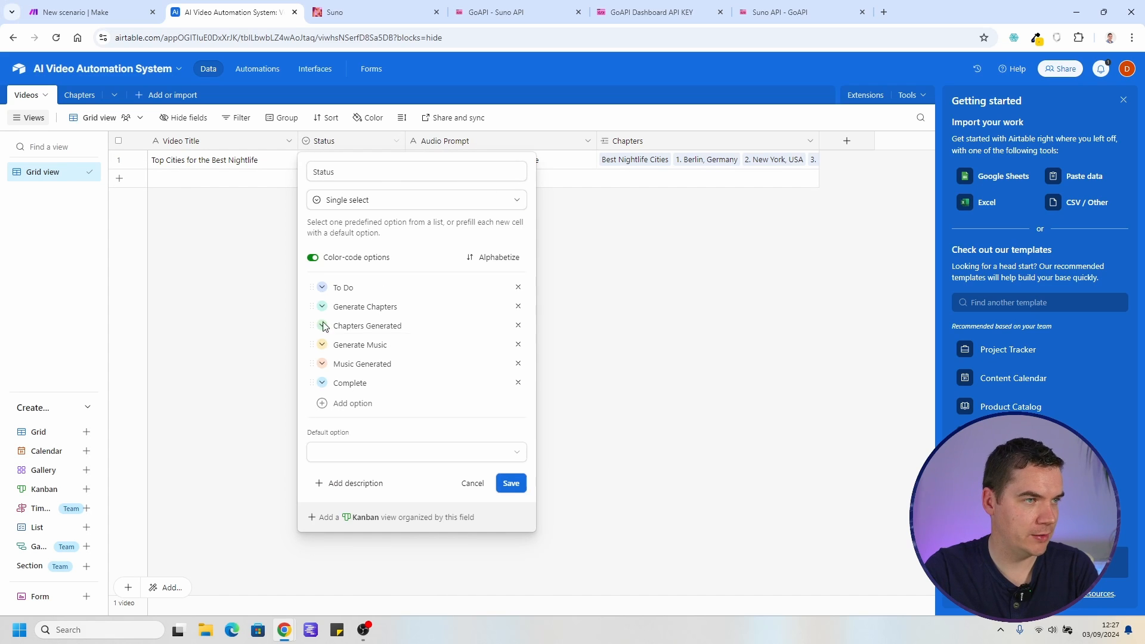
Add a Music Generating option to the Status field, copy its name and save the field
click(339, 408)
text(Music )
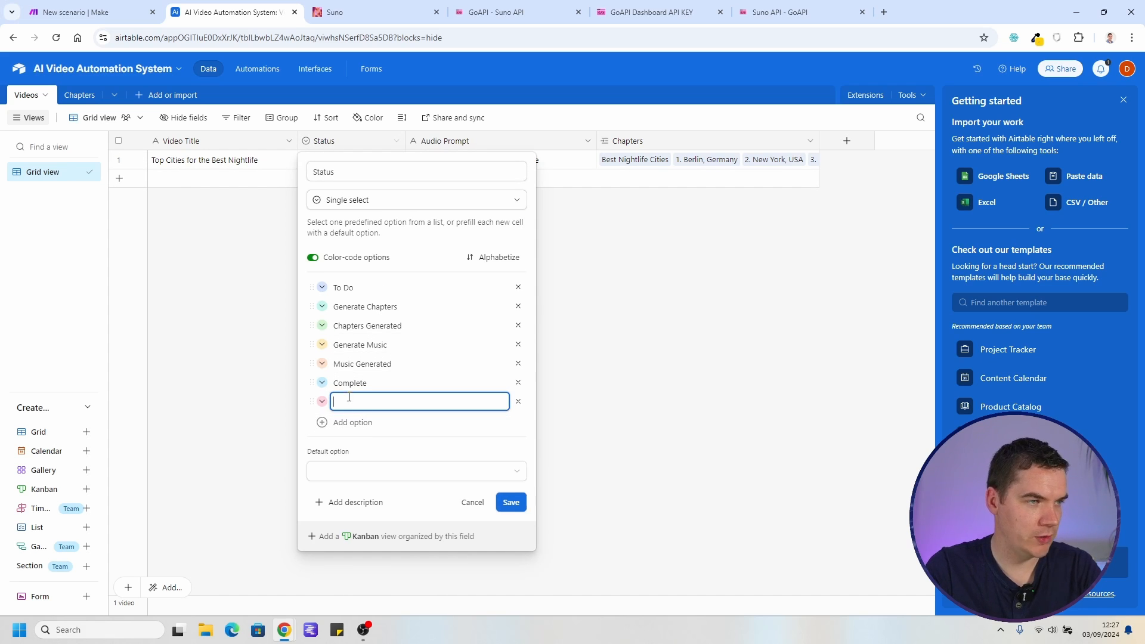
text(Gener)
text(ating)
key(ctrl+a)
key(ctrl+c)
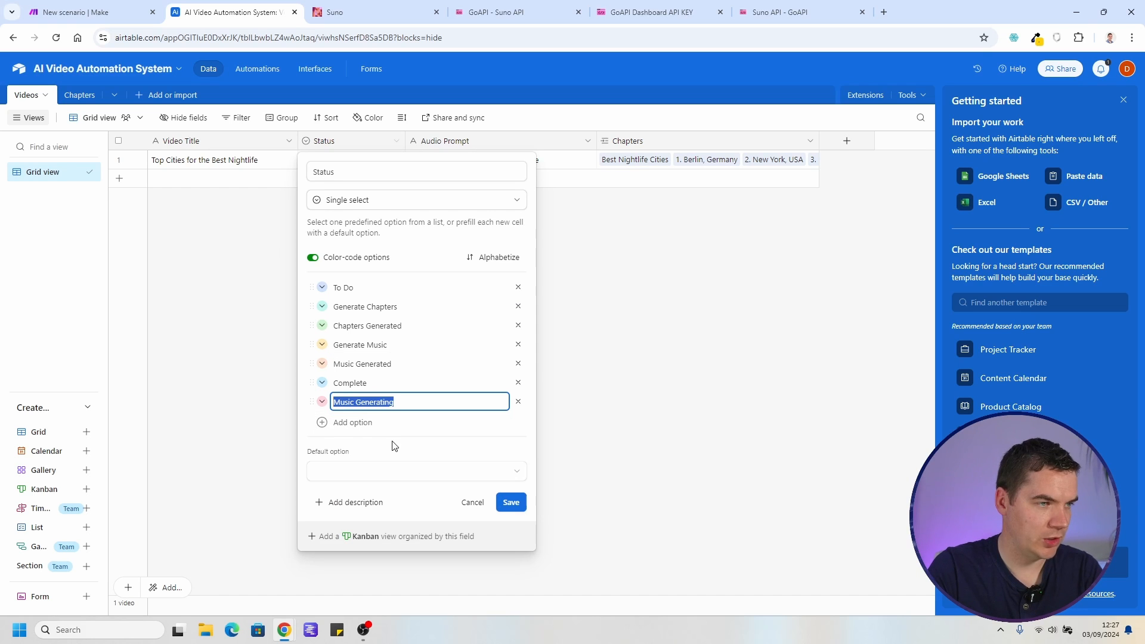
click(391, 442)
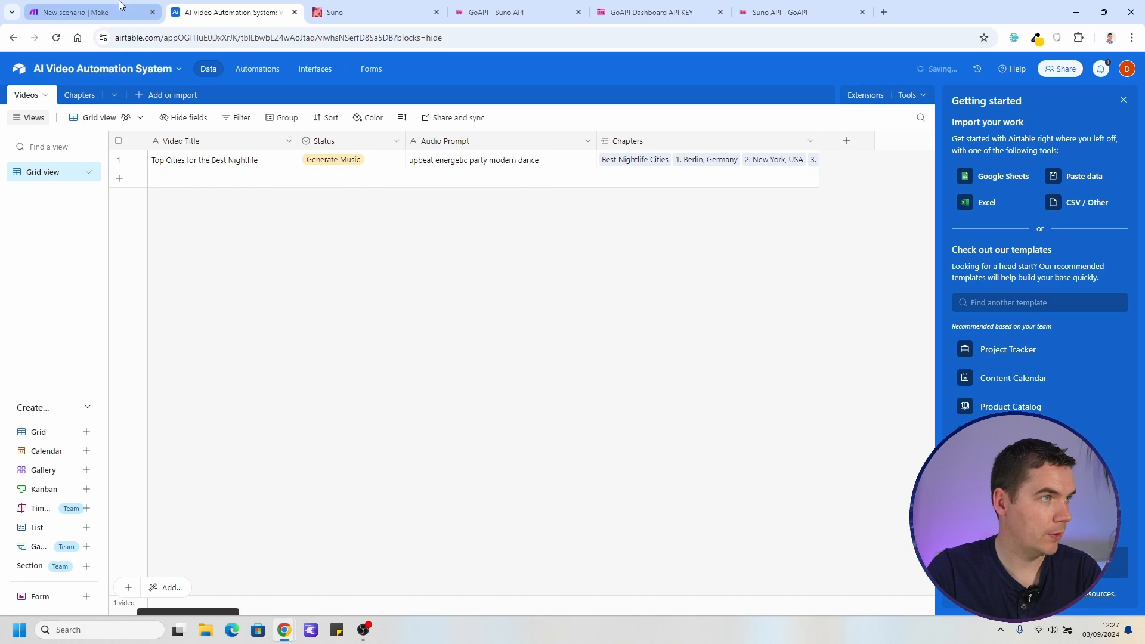
Back in Make, set the Fetch Music filter's comparison value to Music Generating and confirm it
click(120, 7)
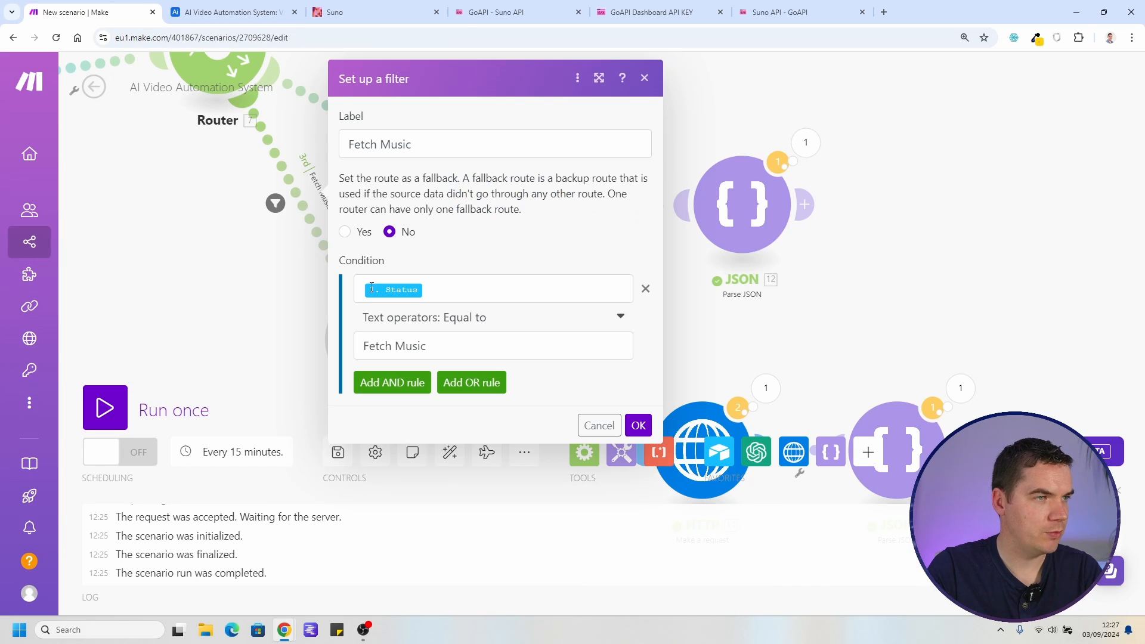
click(440, 352)
key(ctrl+a)
key(ctrl+v)
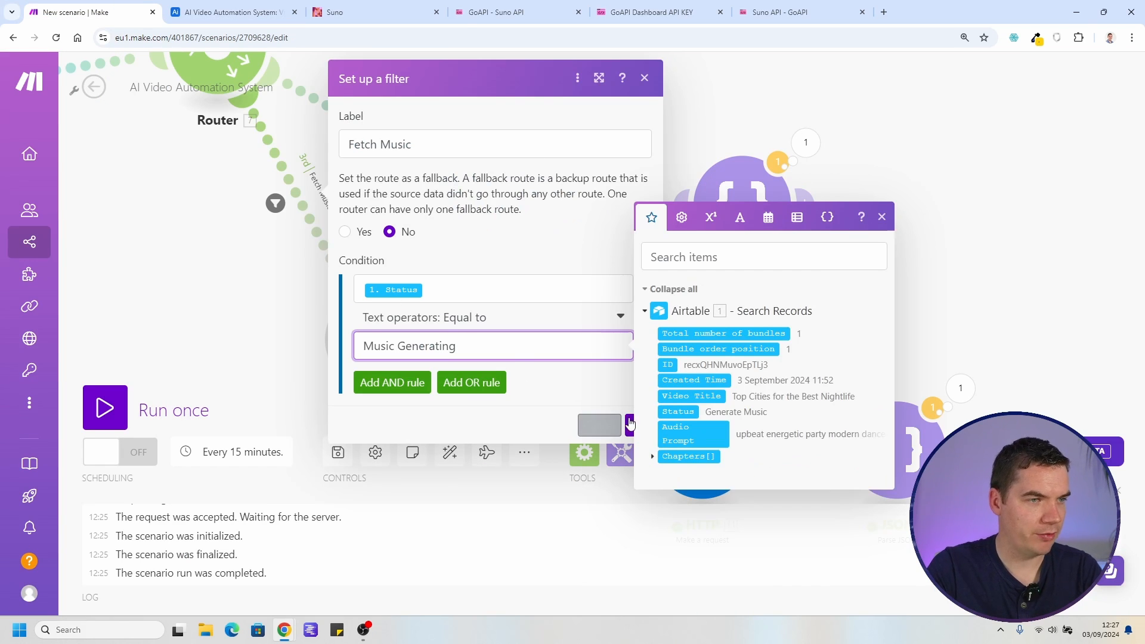
click(636, 428)
Make the empty module after the first JSON module an Airtable Update a Record module for the AI Video Automation System base's Videos table
scroll(477, 357, down, 2)
drag(540, 360, 511, 239)
click(701, 67)
click(901, 132)
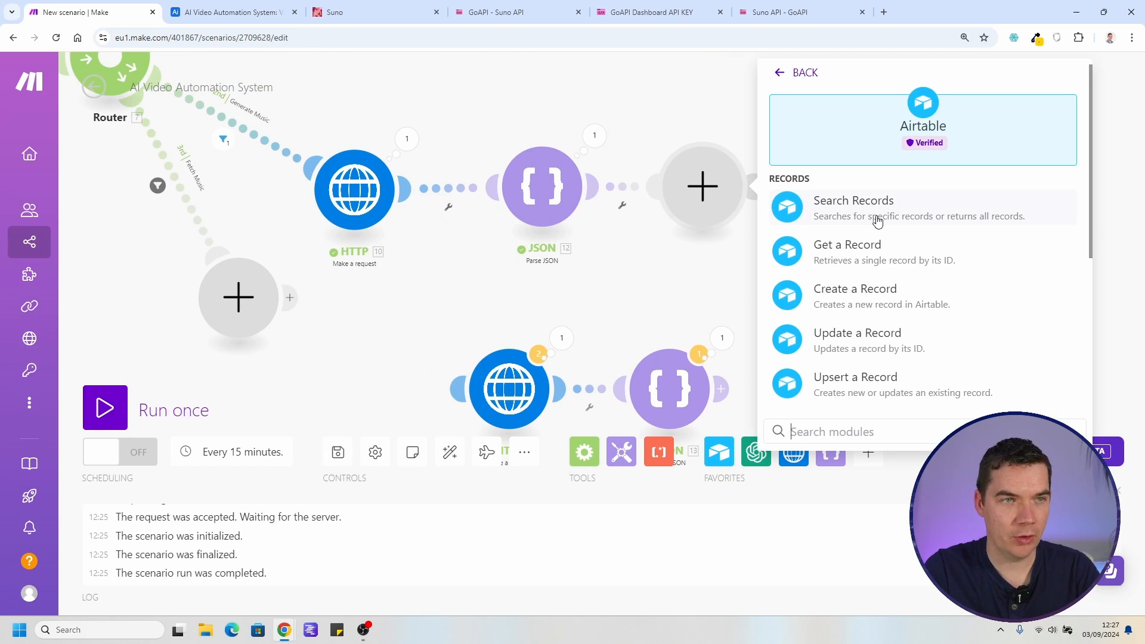
click(857, 337)
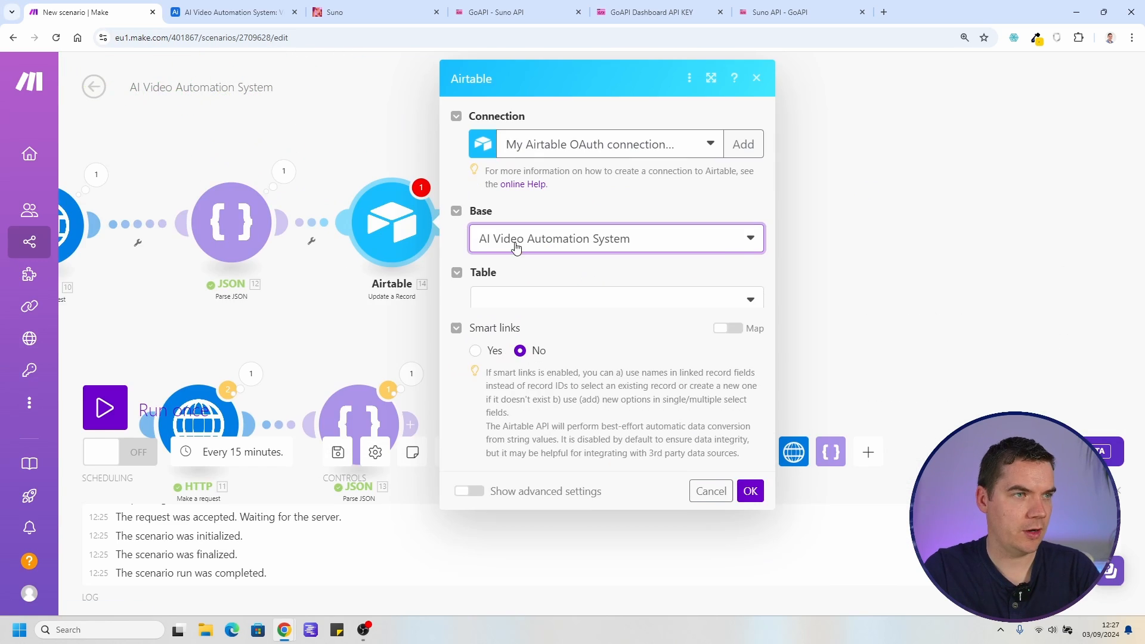
click(521, 301)
click(509, 338)
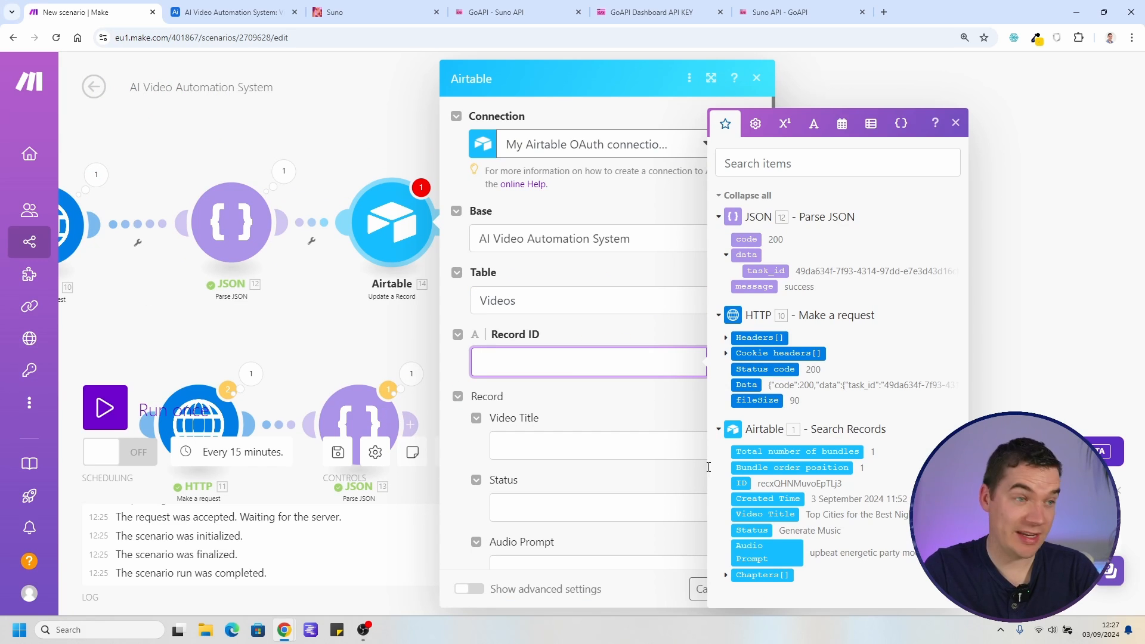
Map the search result's ID as the Airtable update's Record ID, set Status to Music Generating and confirm the module
click(741, 485)
click(578, 450)
text(Music Generating)
click(612, 487)
scroll(544, 468, down, 3)
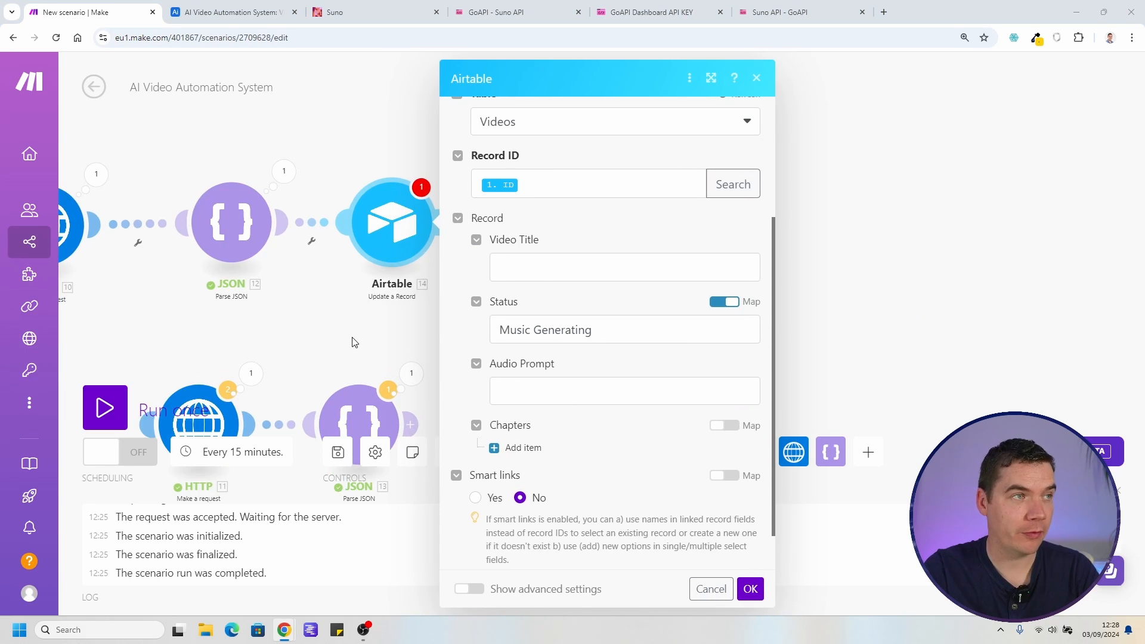
click(751, 589)
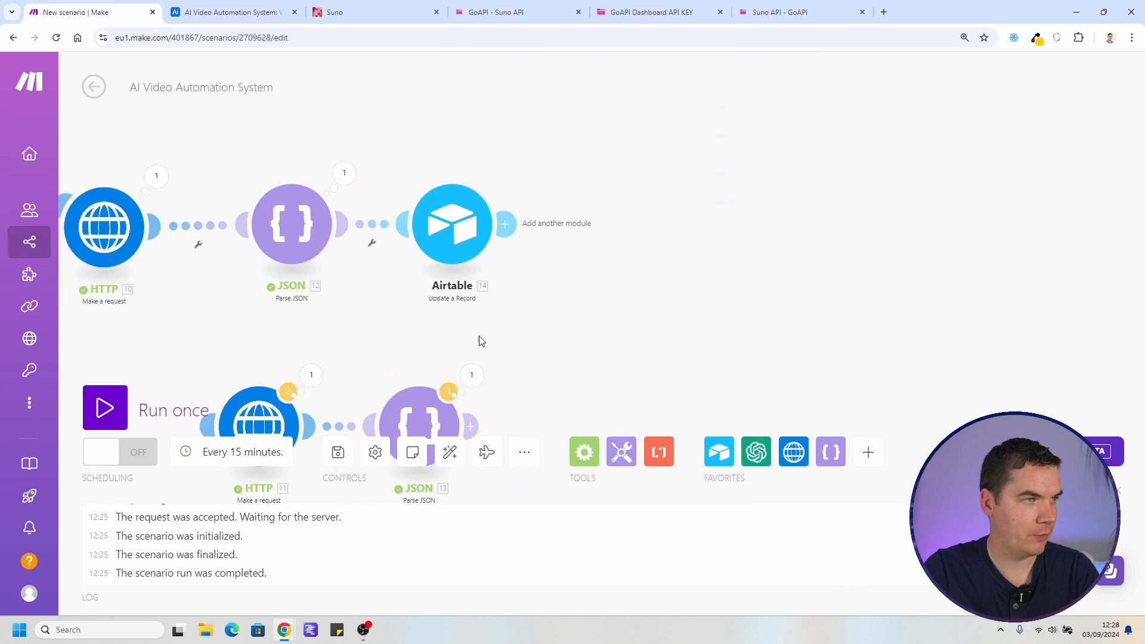
Switch to Airtable and add a single line text field named Audio Task ID to the Videos table
click(223, 15)
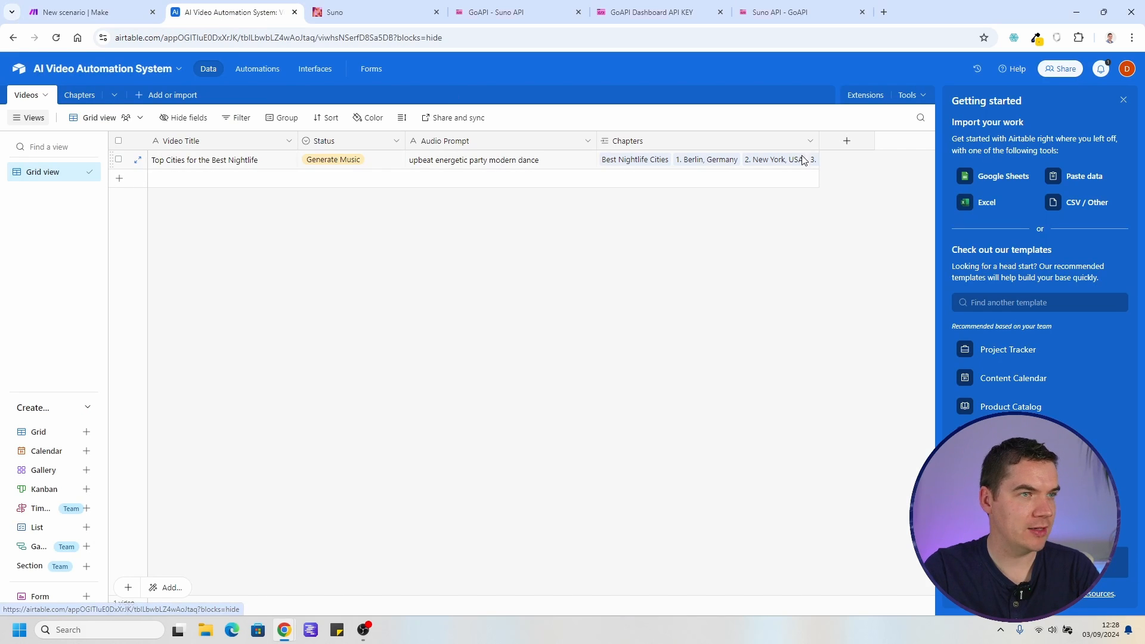
click(846, 142)
text(Audio Task ID)
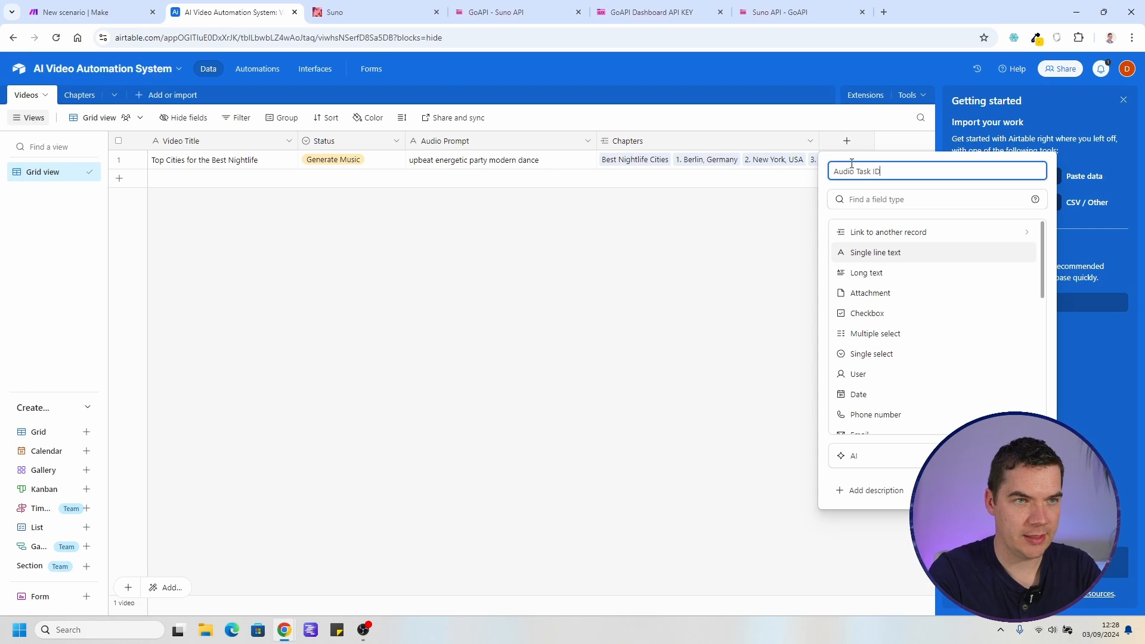
click(900, 252)
click(1020, 290)
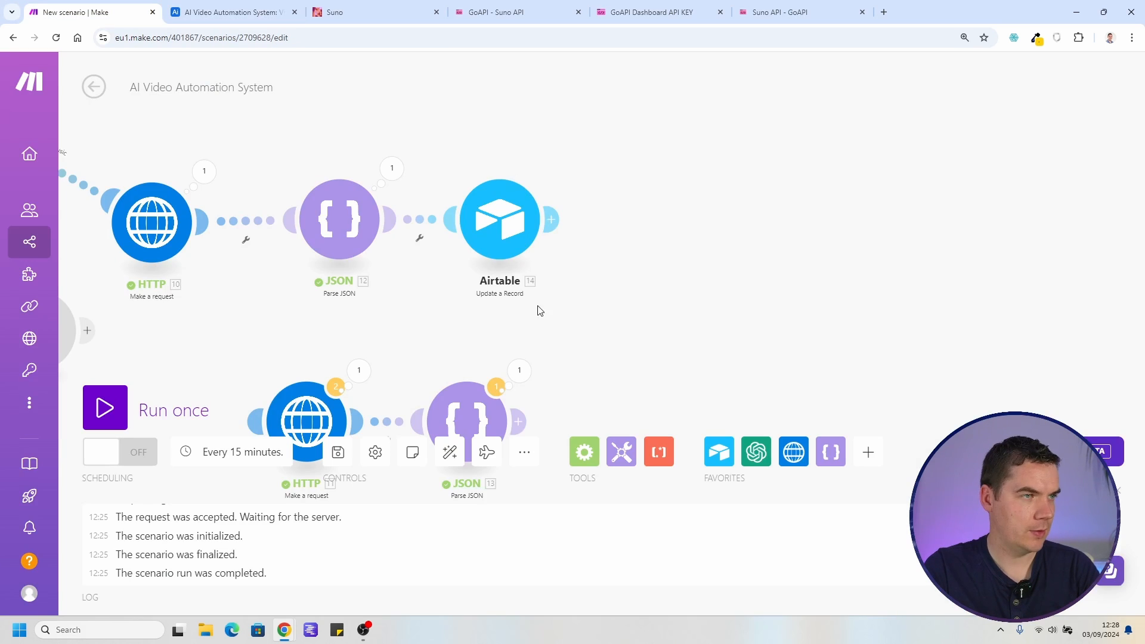
Back in Make, map the parsed JSON's task_id to Audio Task ID in the Airtable Update a Record module and confirm
click(500, 221)
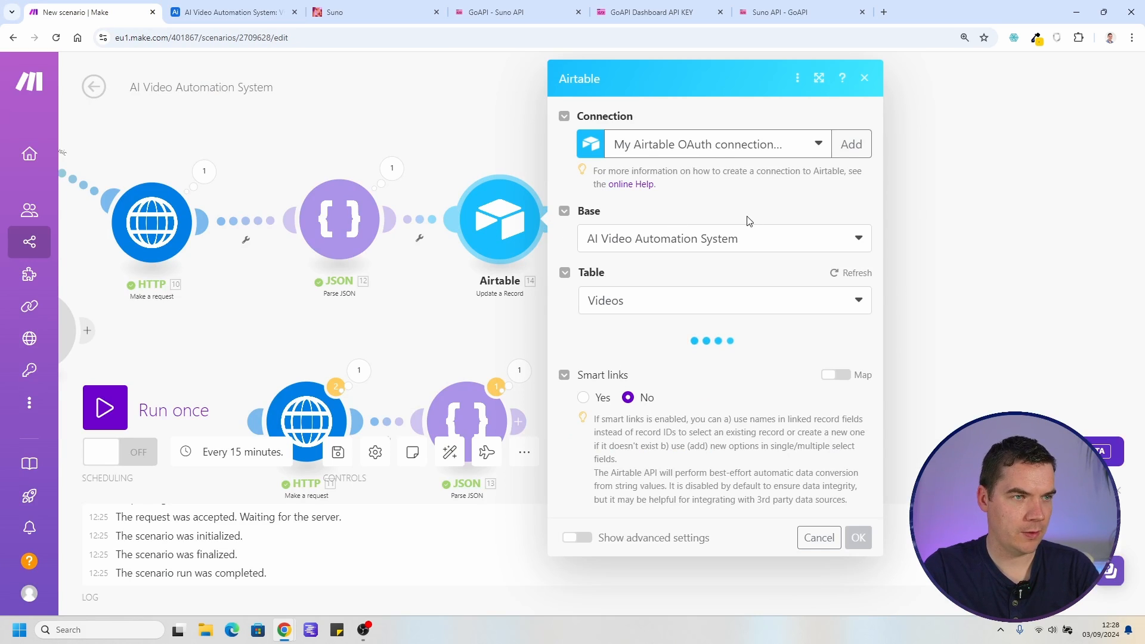
scroll(682, 390, down, 4)
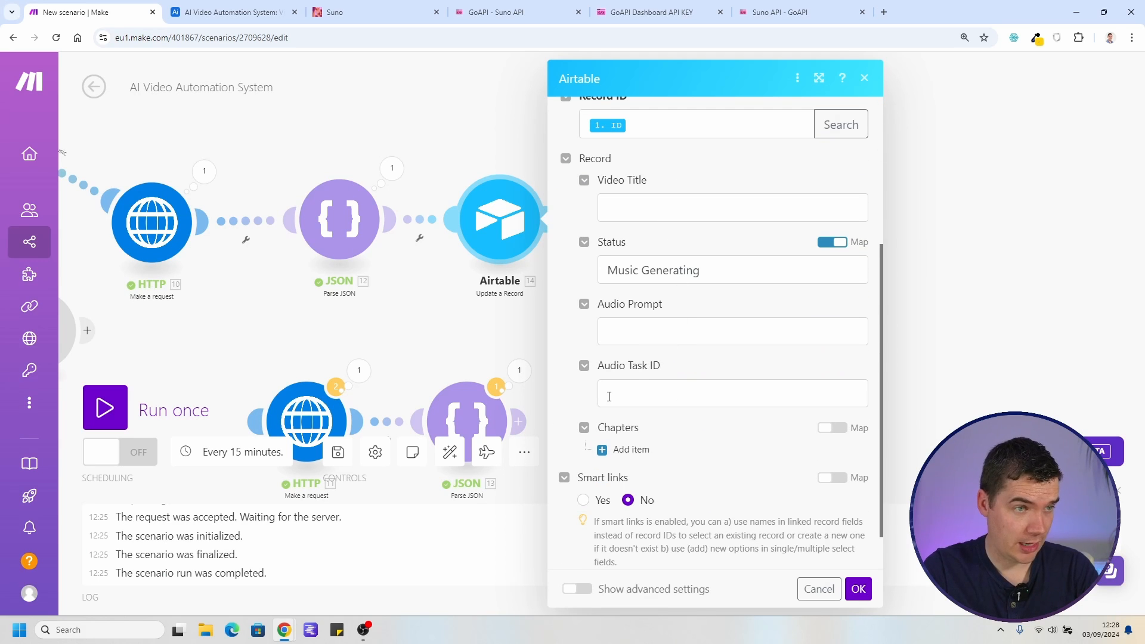
click(609, 397)
click(942, 276)
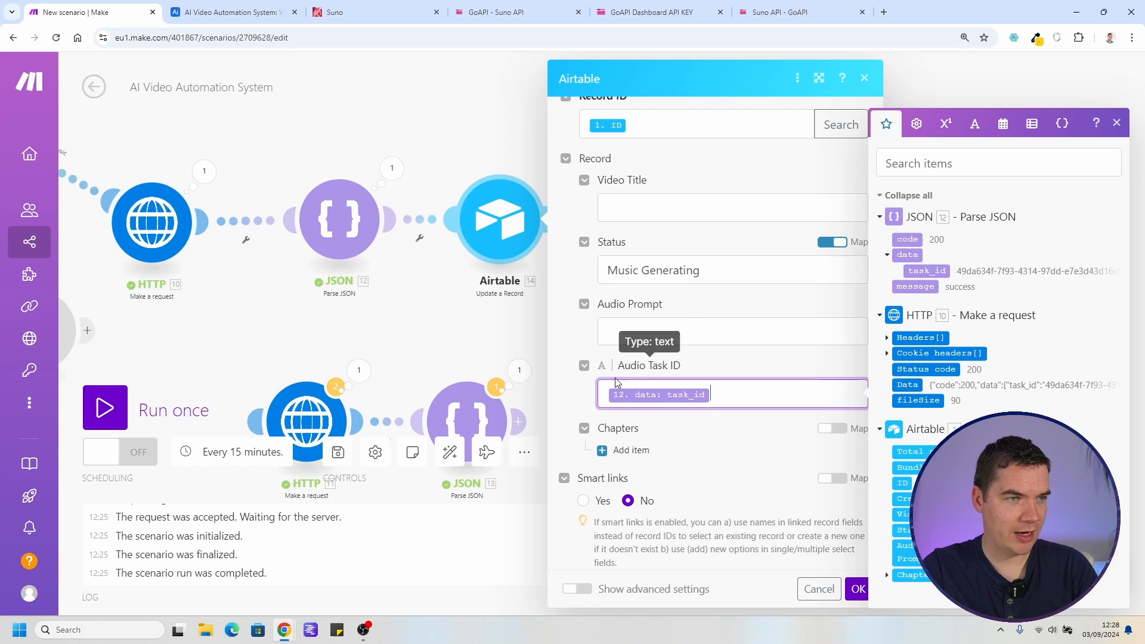
click(857, 591)
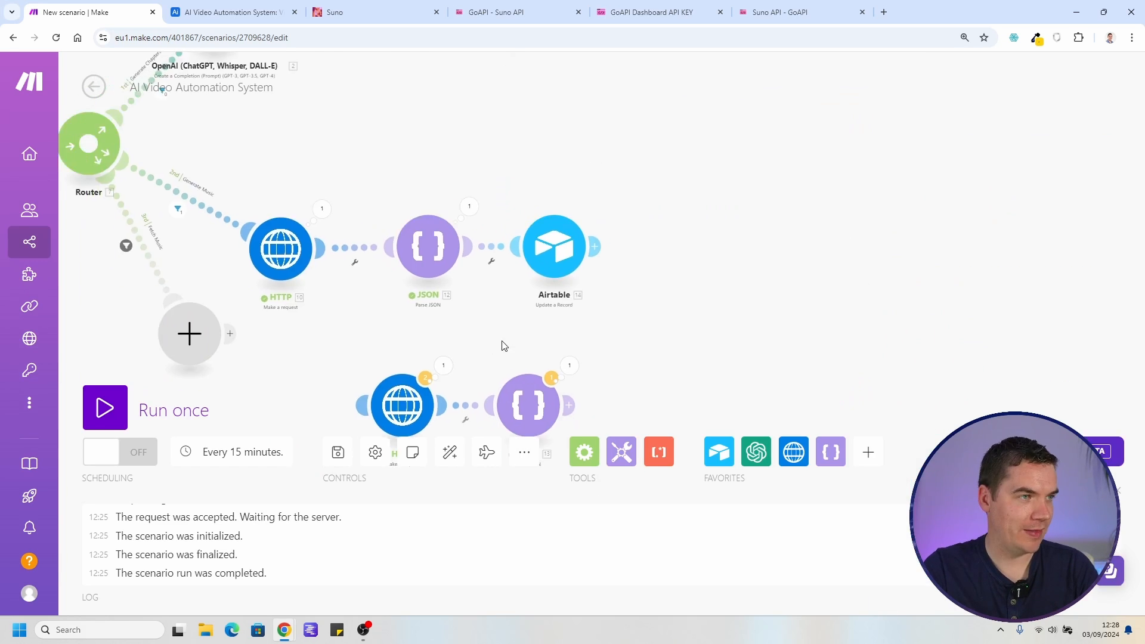
Label the third route's filter Fetch Music with Status equal to Music Generating, and line up that route's HTTP and JSON modules
drag(623, 285, 431, 210)
click(510, 134)
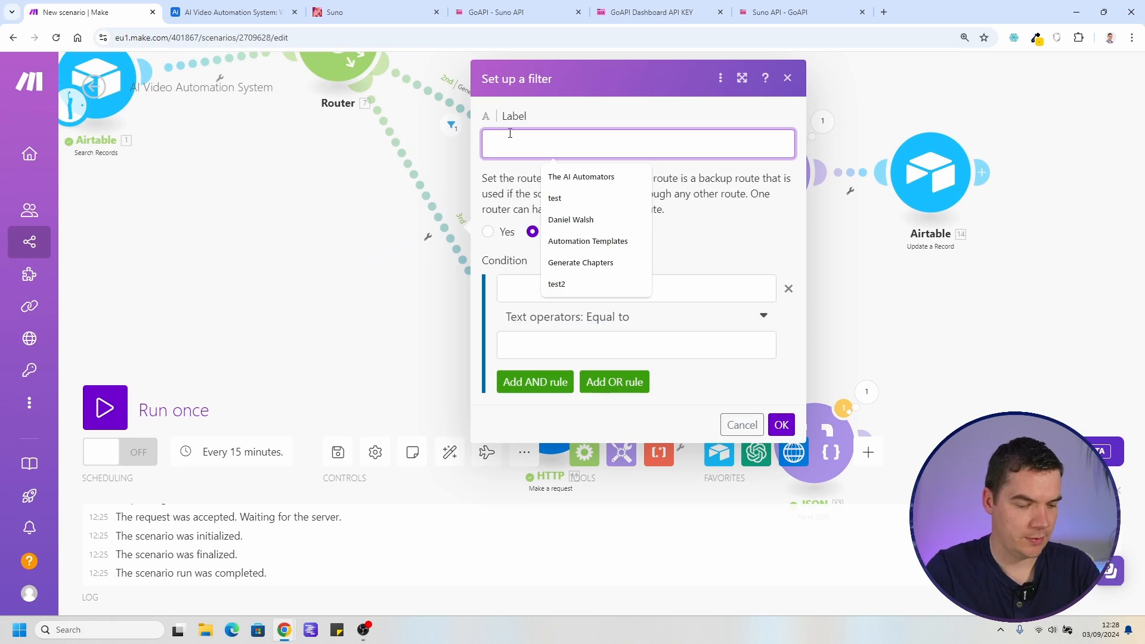
text(Fetch)
key(Down)
click(636, 288)
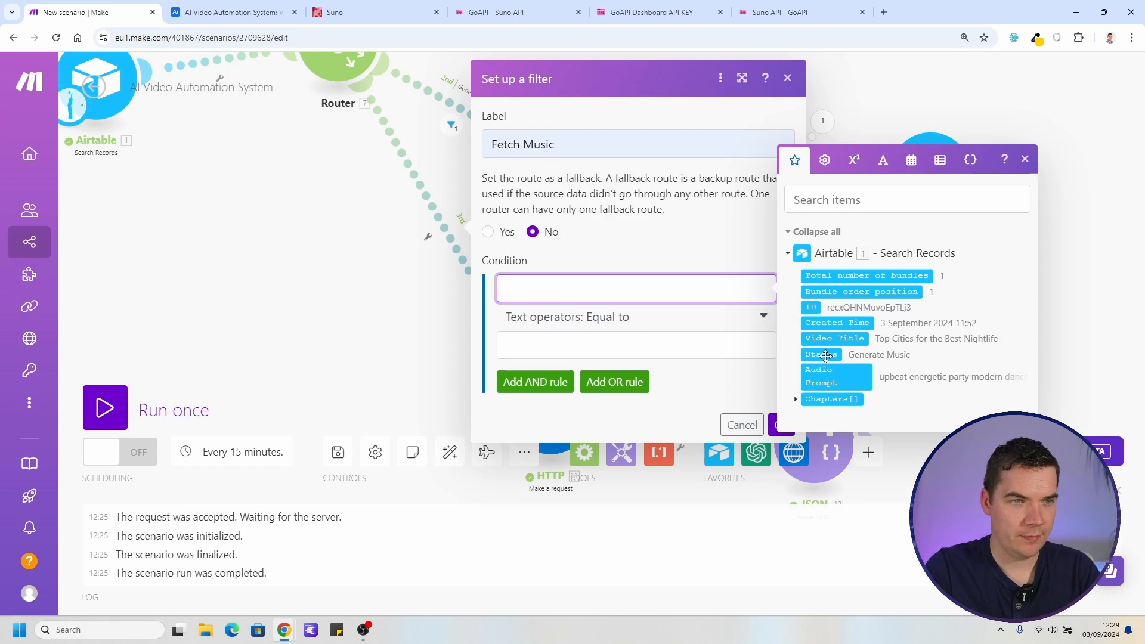
click(823, 352)
click(622, 336)
text(Music Generating)
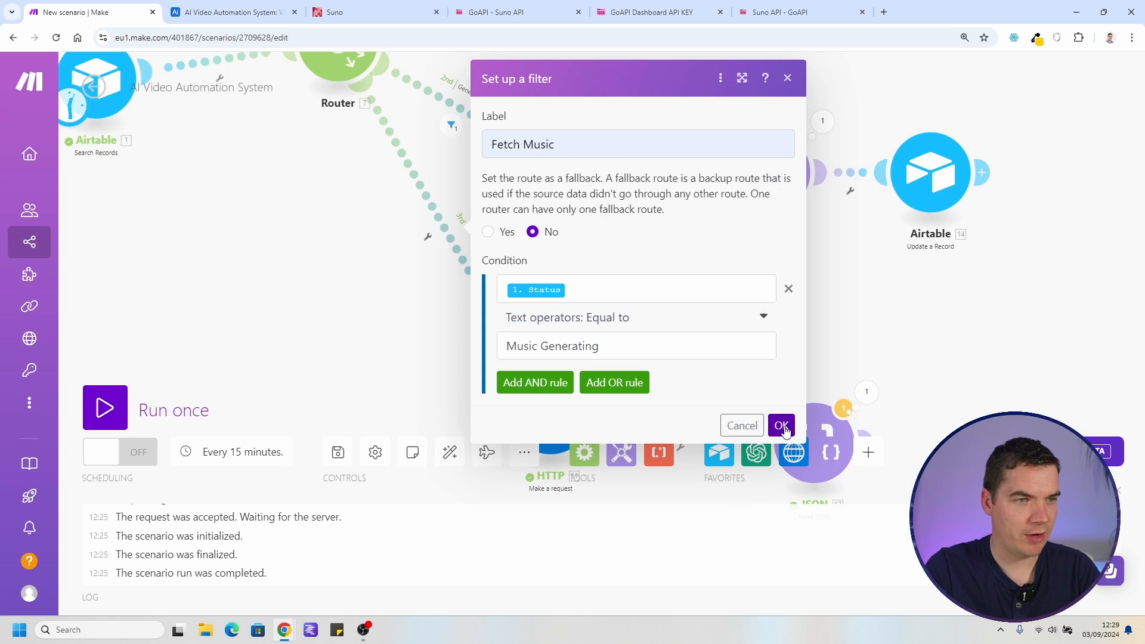
click(779, 426)
drag(692, 279, 647, 230)
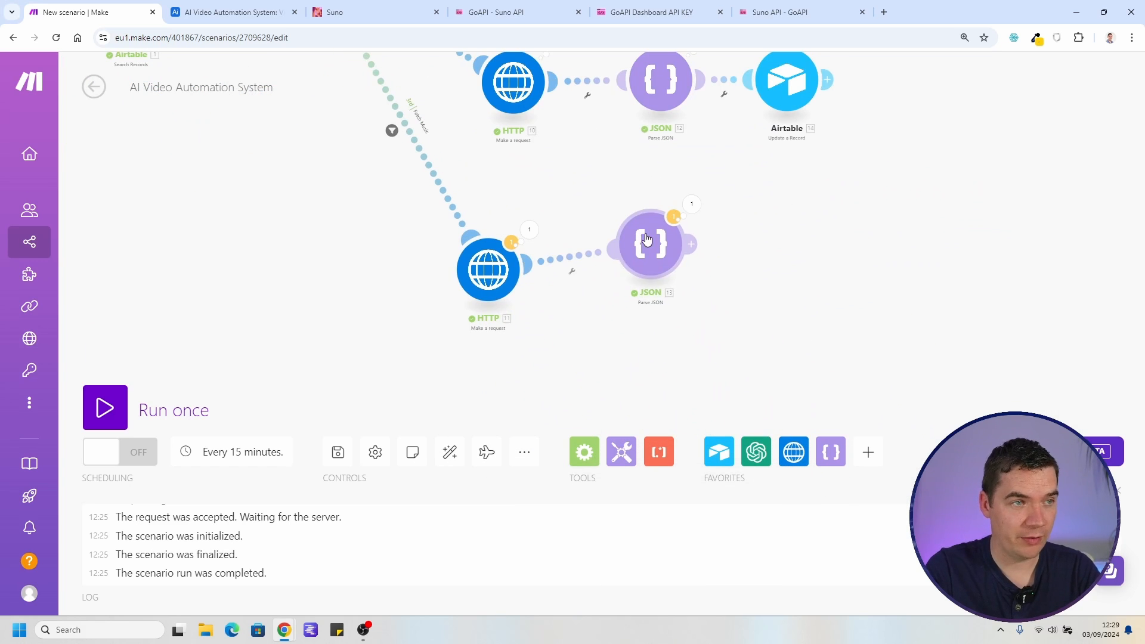
drag(475, 288, 498, 266)
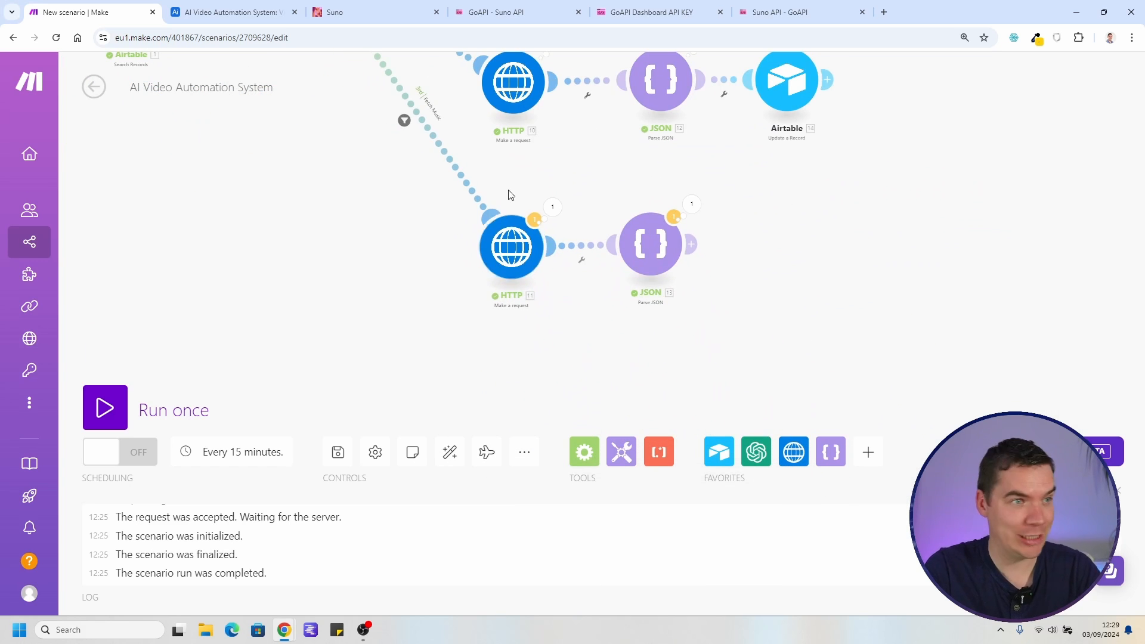
Open the Fetch Music route's HTTP module and check which Airtable values can be mapped into its URL
scroll(499, 265, up, 2)
click(498, 290)
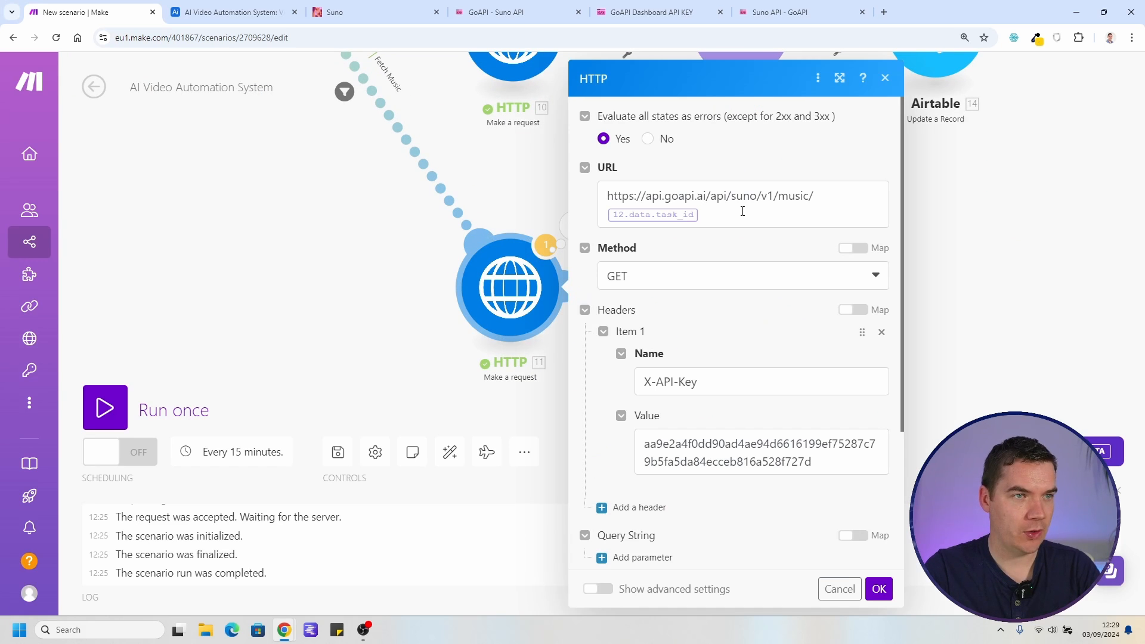
click(708, 217)
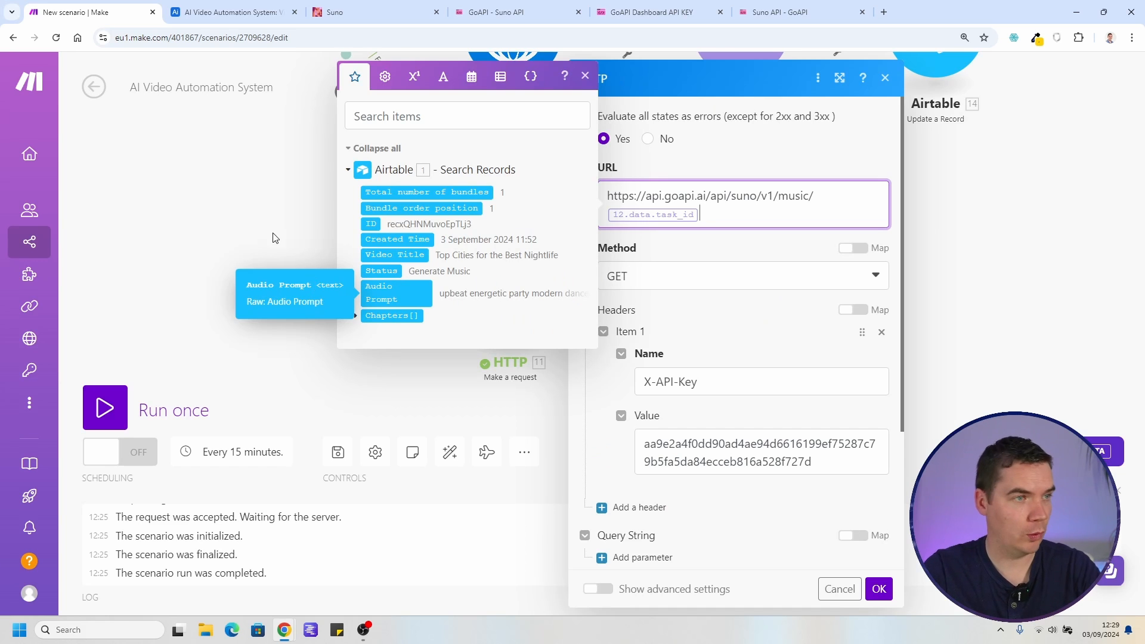
click(258, 268)
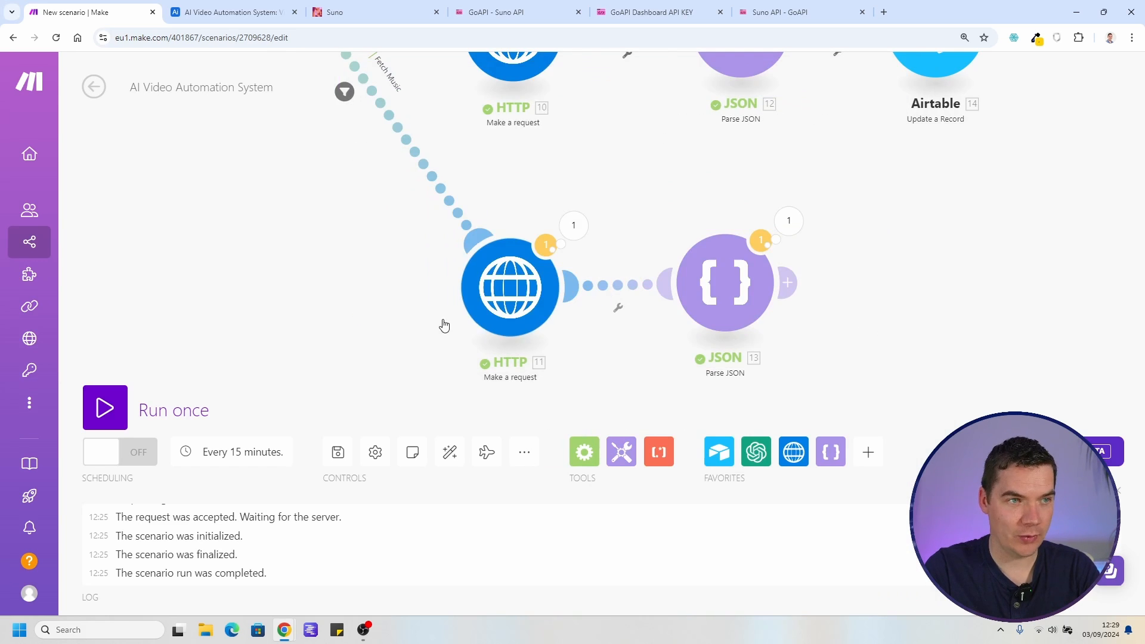
Set up a filter between the Airtable Search Records module and the router, entering 1 as the value to compare
scroll(260, 237, down, 2)
drag(266, 258, 405, 289)
scroll(476, 316, up, 2)
drag(411, 209, 507, 302)
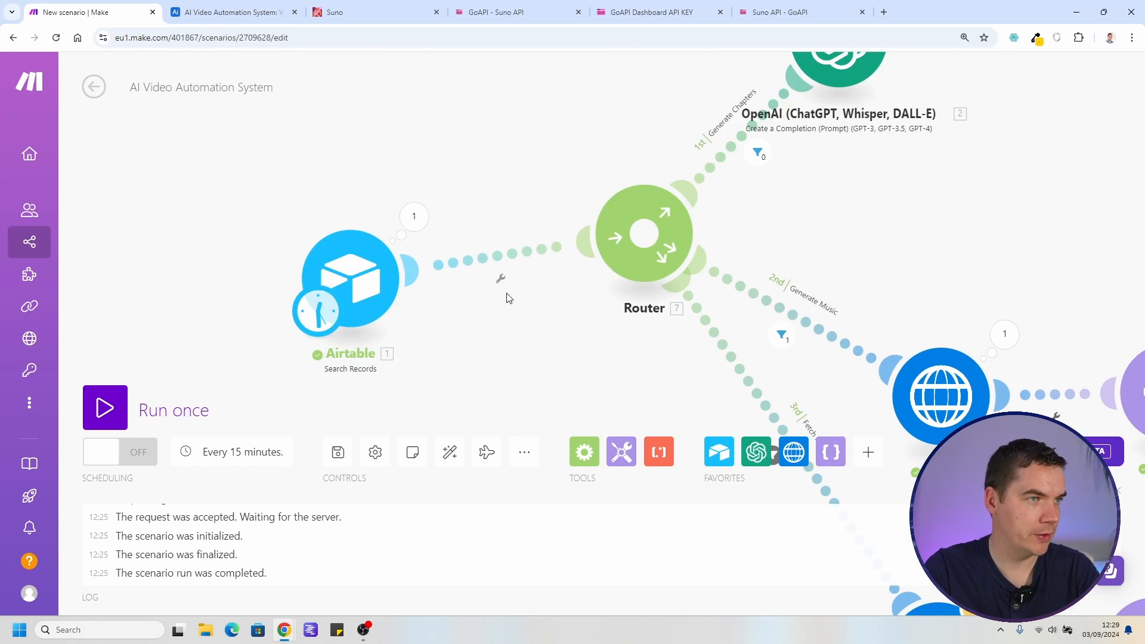
click(500, 279)
click(590, 251)
text(1)
click(588, 299)
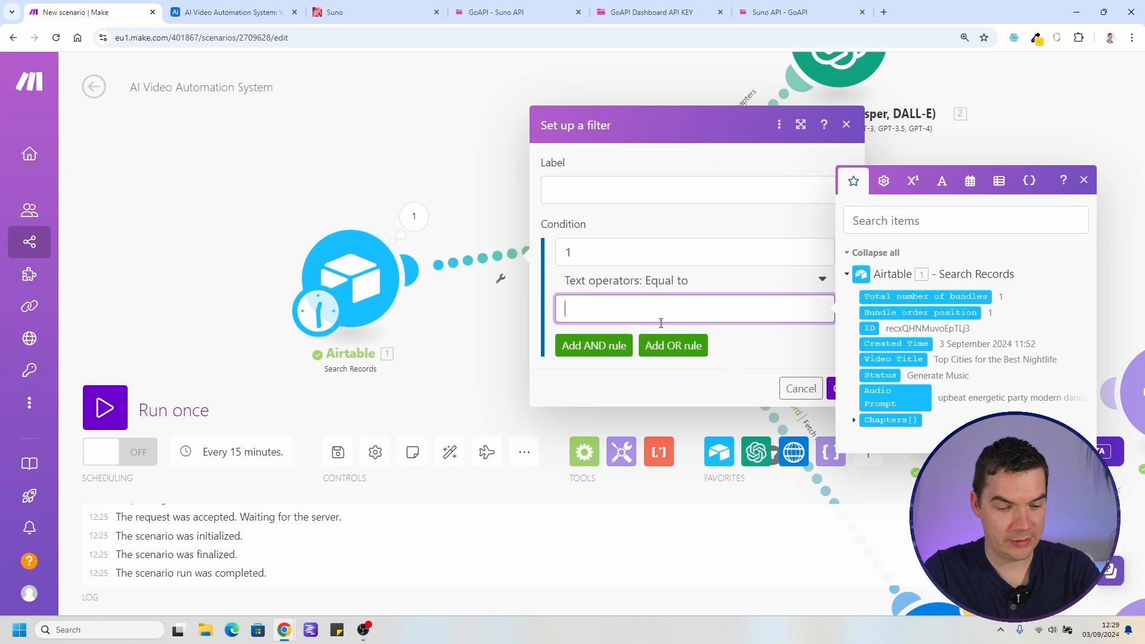
Run the scenario once and inspect the output bundle of the Airtable Search Records module
click(105, 408)
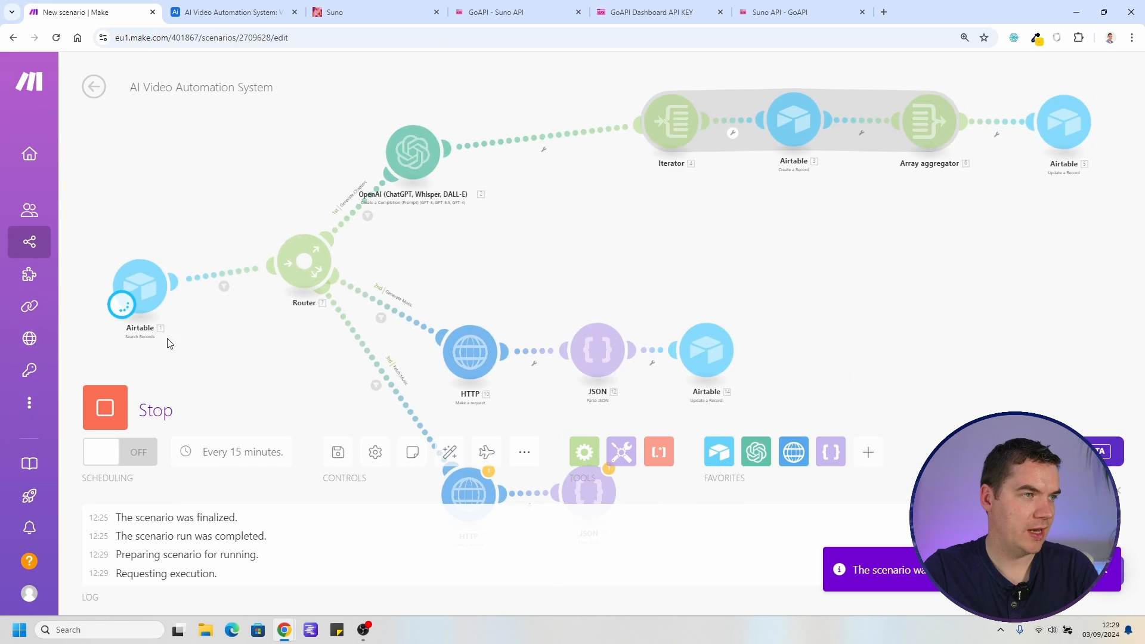
scroll(203, 344, up, 1)
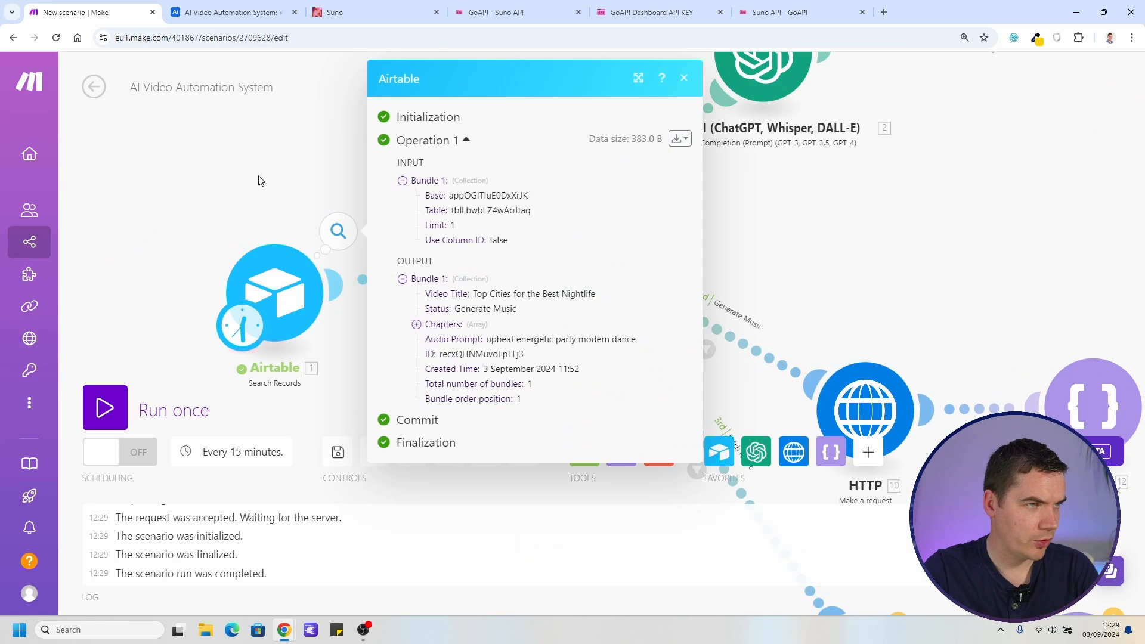
click(257, 199)
click(272, 306)
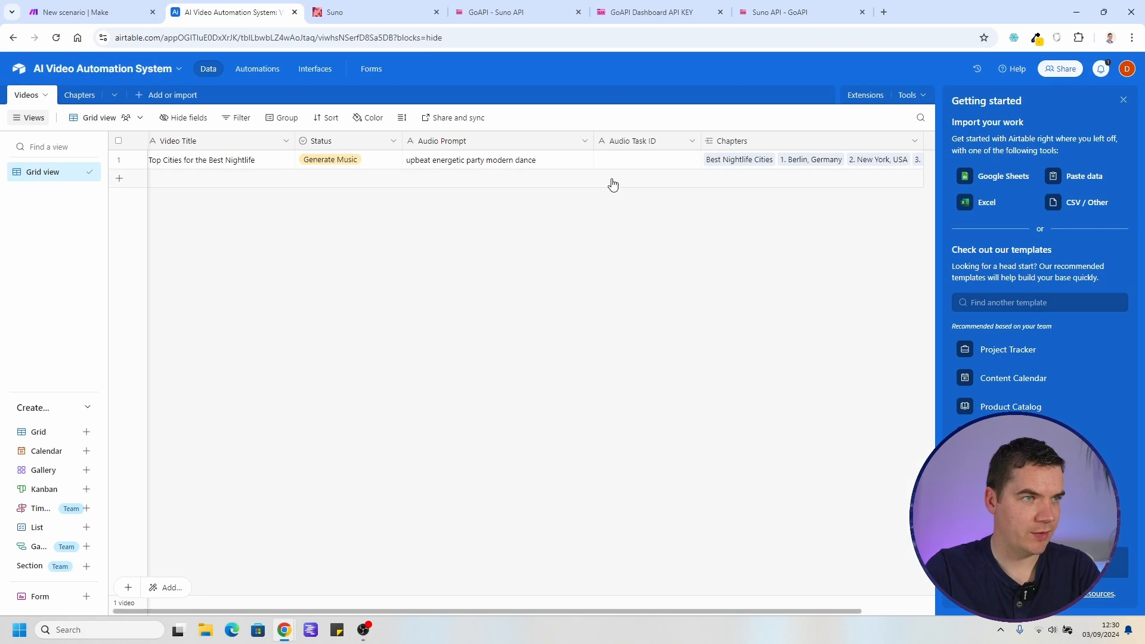
In Airtable, check the video record's Audio Task ID cell and keep its Status at Generate Music
double_click(625, 158)
click(358, 160)
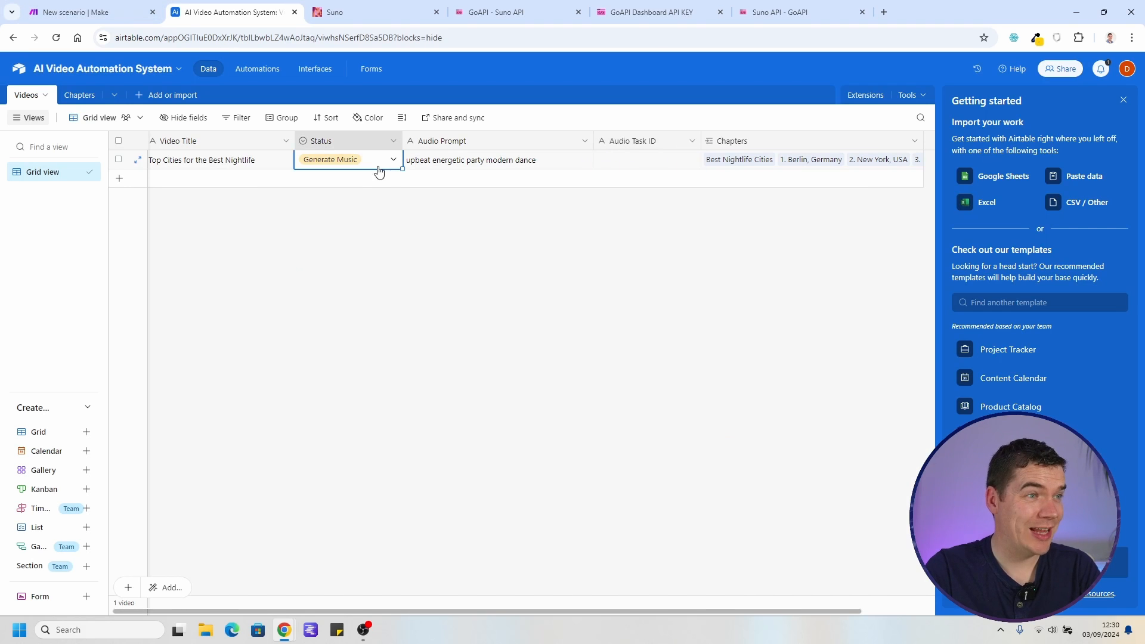
click(382, 159)
click(348, 290)
click(501, 257)
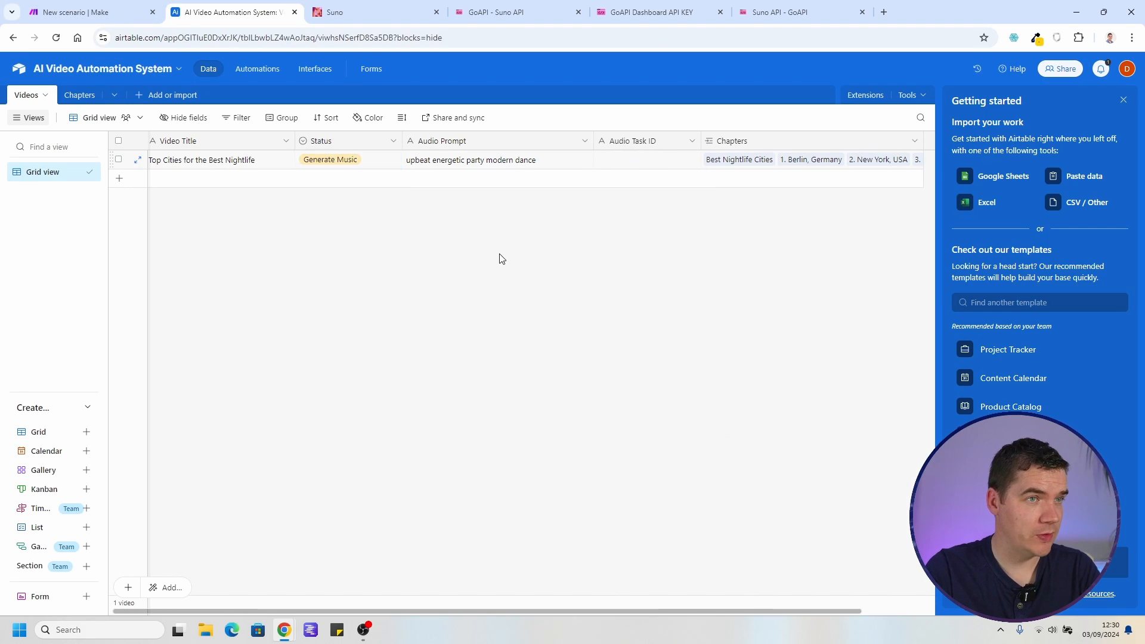
Run the Generate Music route in Make and check the record's Status and Audio Task ID in Airtable
click(122, 13)
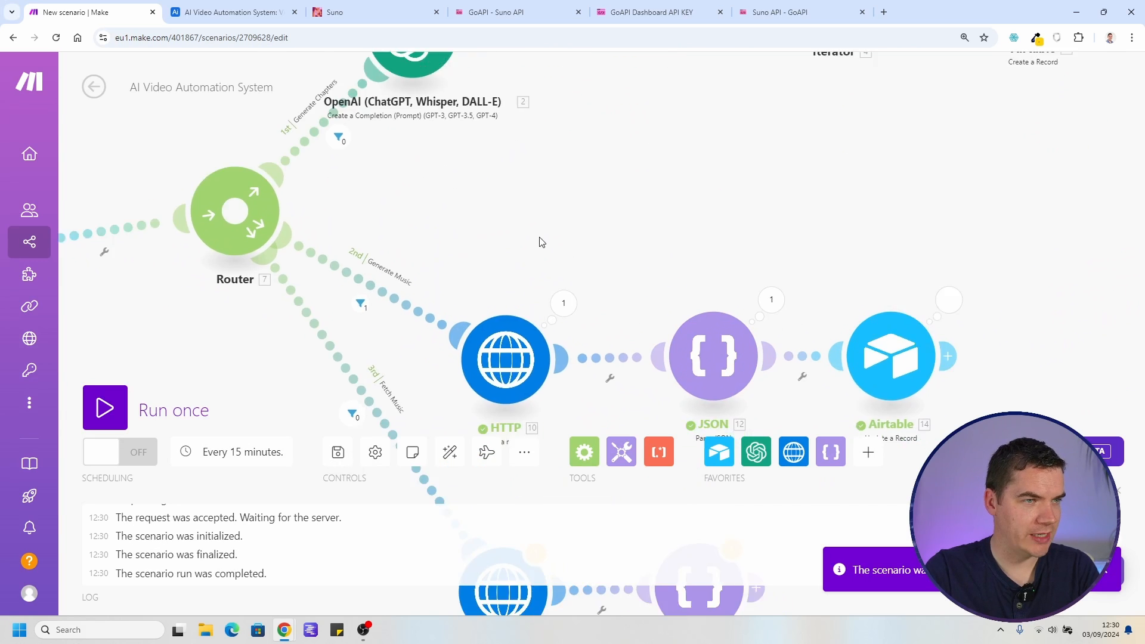
drag(566, 259, 430, 134)
drag(509, 185, 281, 205)
key(ctrl+Tab)
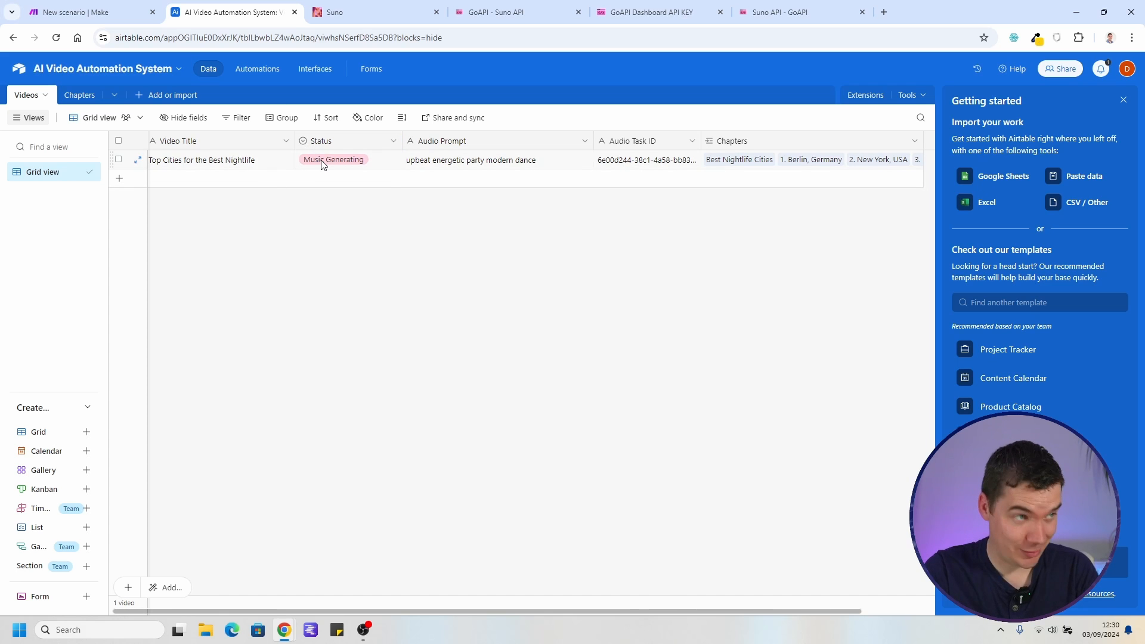
Return to Make and run the scenario once to test the Fetch Music route
key(ctrl+shift+Tab)
click(118, 408)
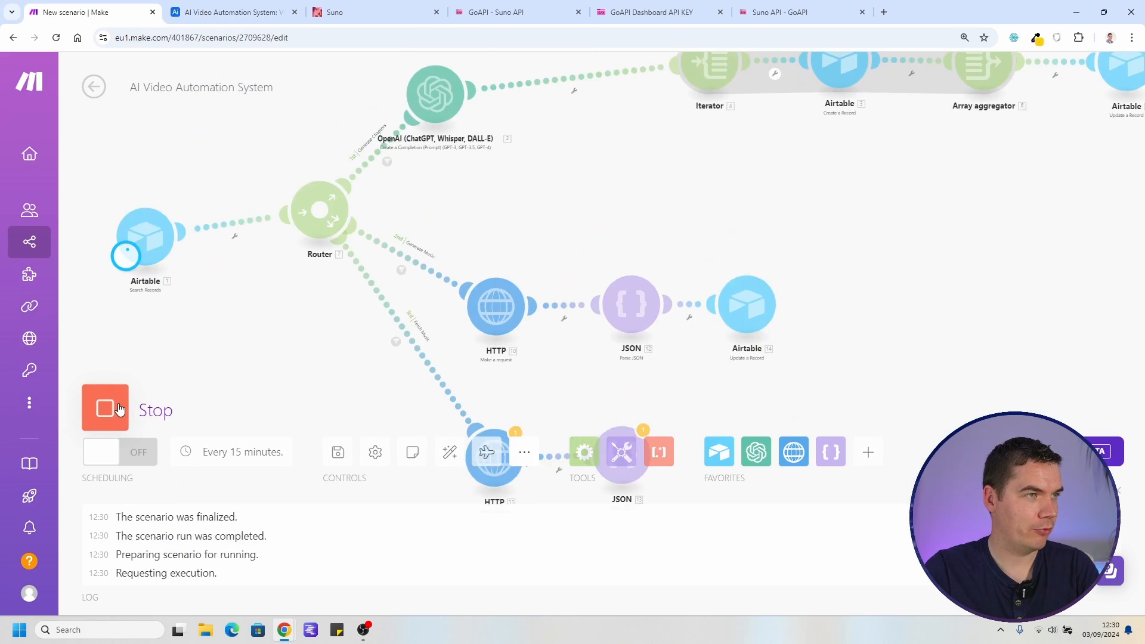
scroll(380, 318, up, 2)
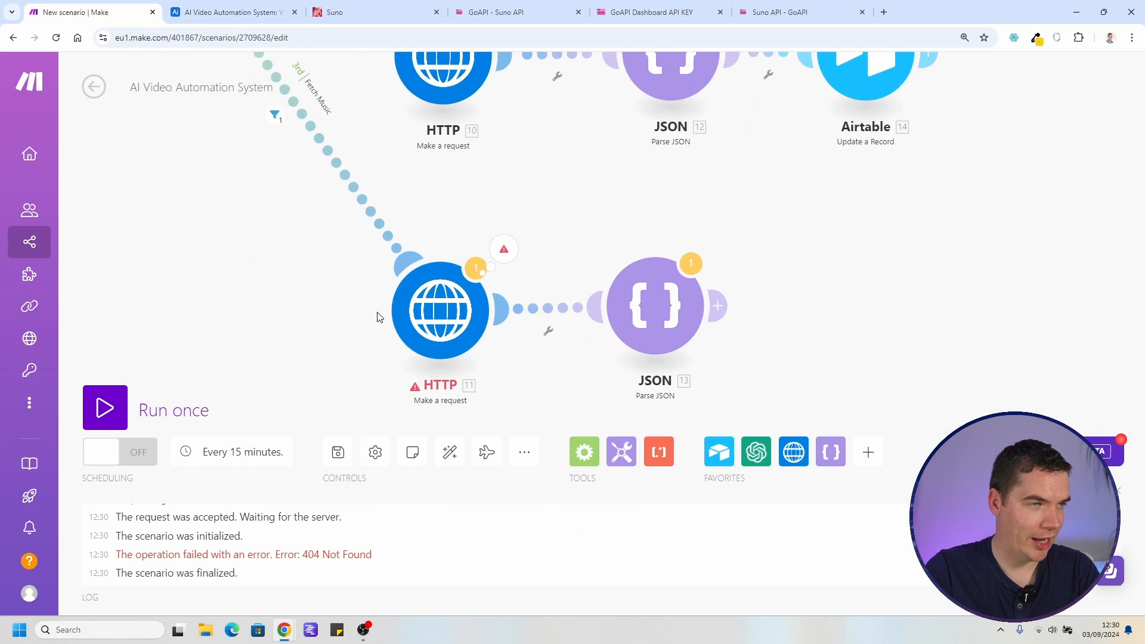
In the Fetch Music HTTP module's URL, replace the JSON task_id with Airtable's Audio Task ID and confirm
click(441, 302)
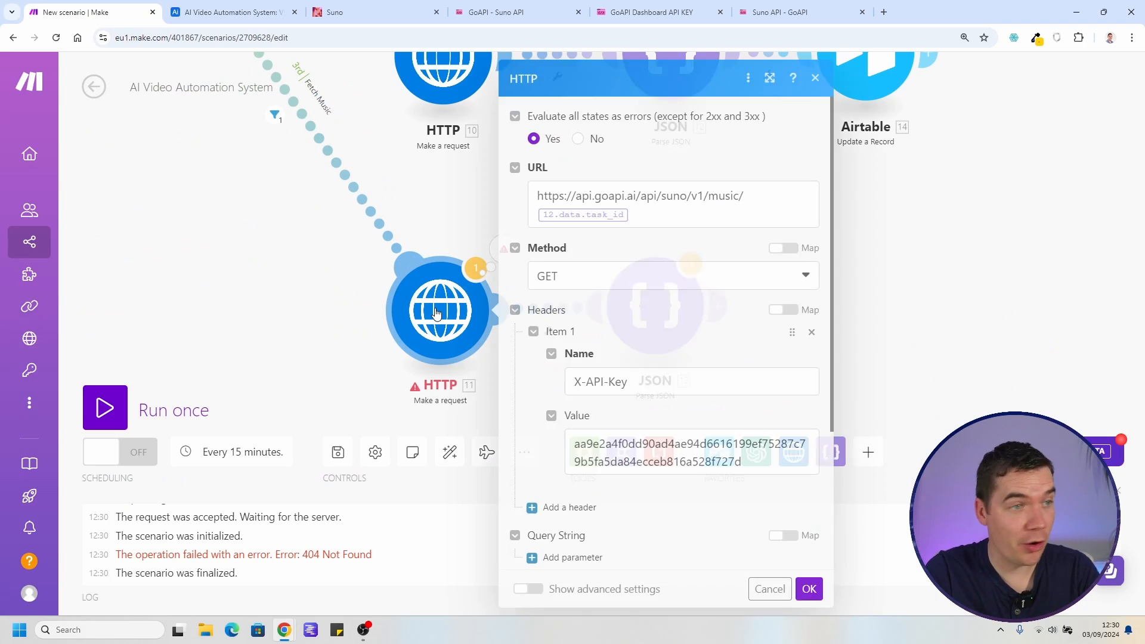
click(644, 221)
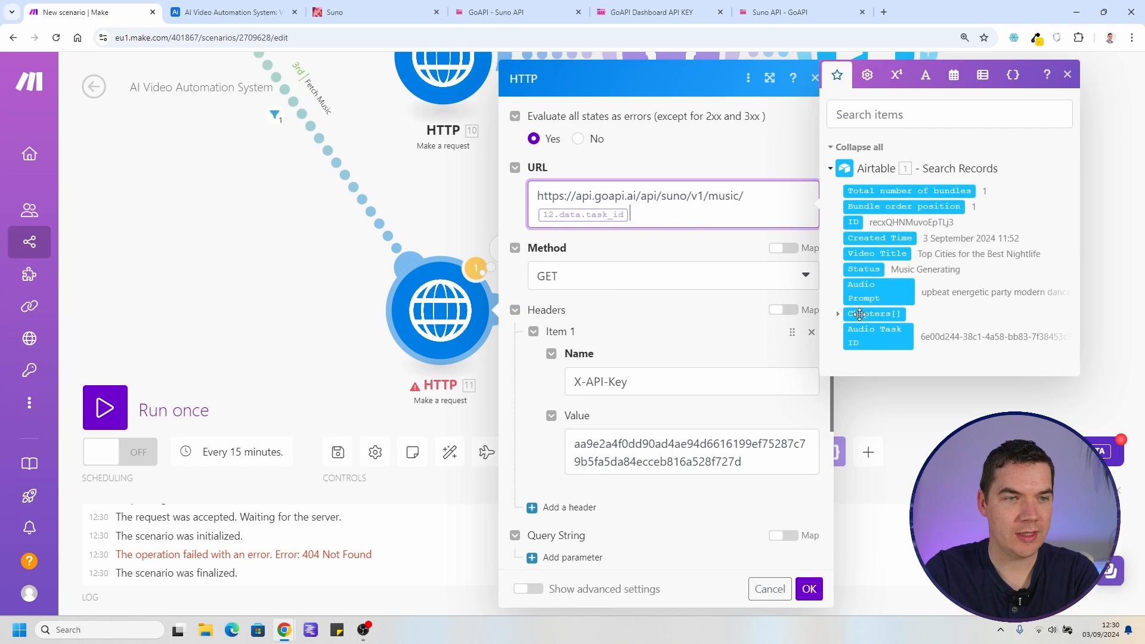
key(BackSpace)
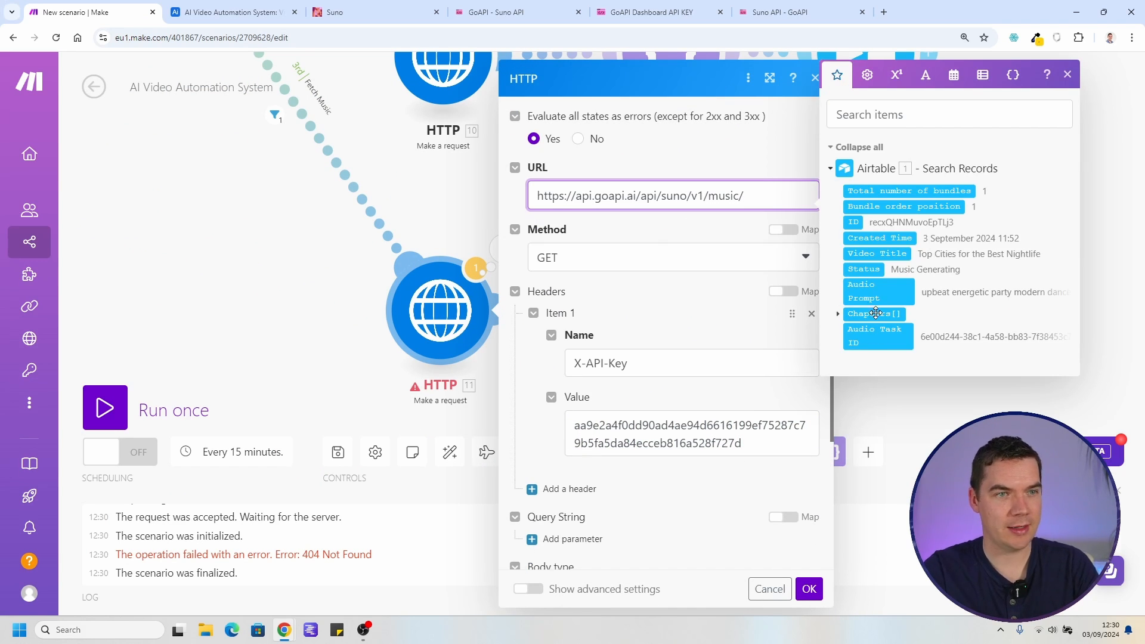
drag(877, 336, 661, 211)
scroll(610, 240, down, 3)
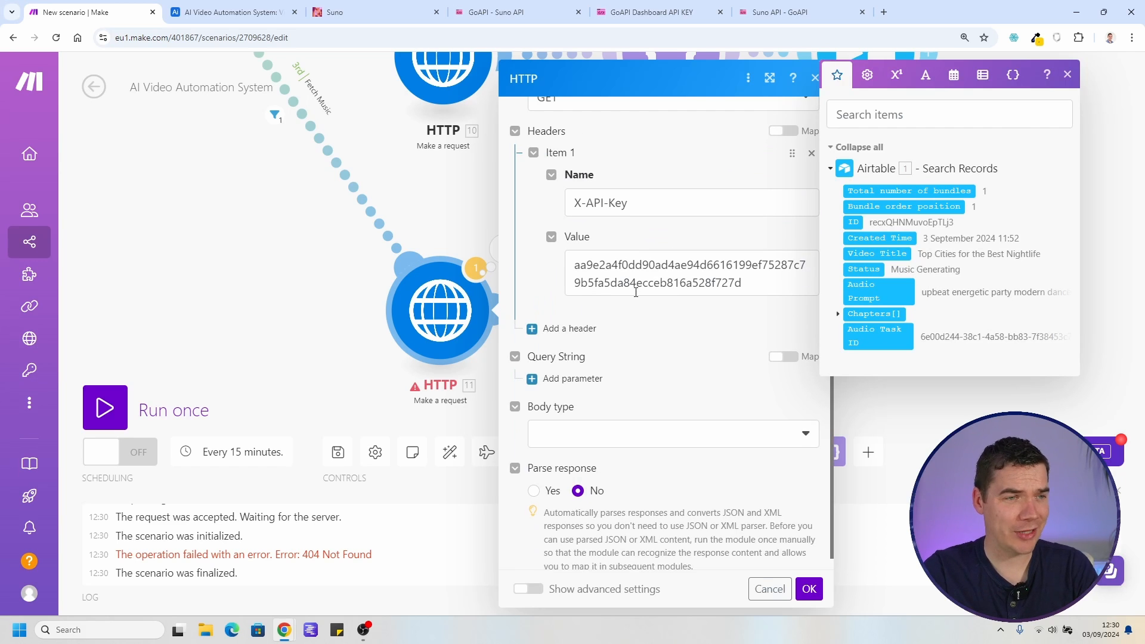
click(809, 589)
Run the scenario again and inspect the Fetch Music HTTP module's request URL and the JSON module's output
click(105, 407)
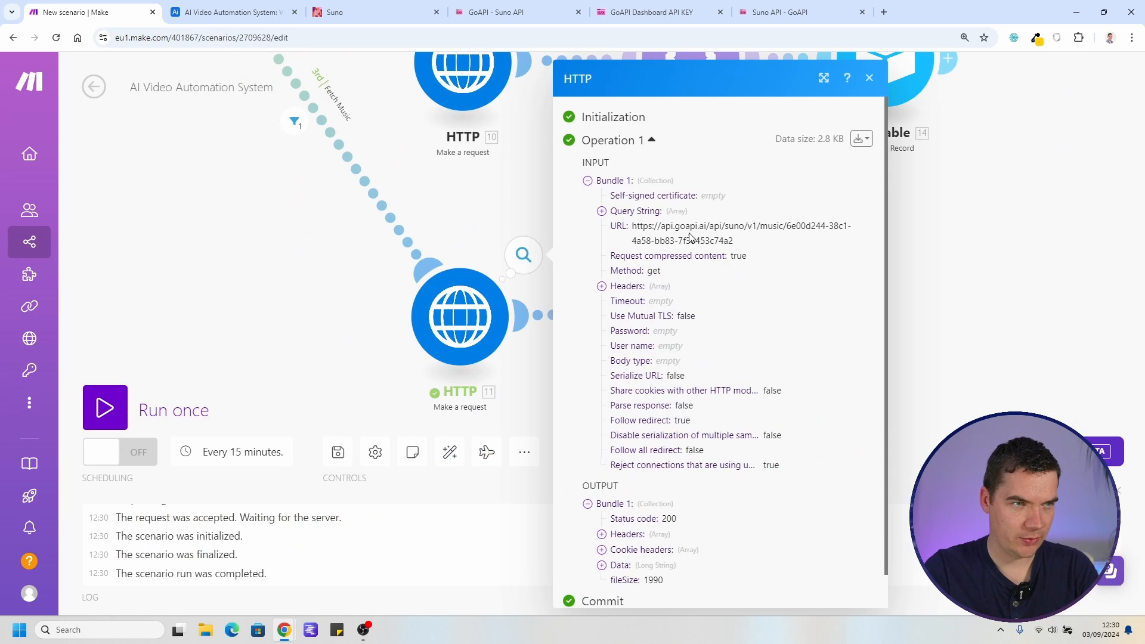
drag(650, 230, 678, 242)
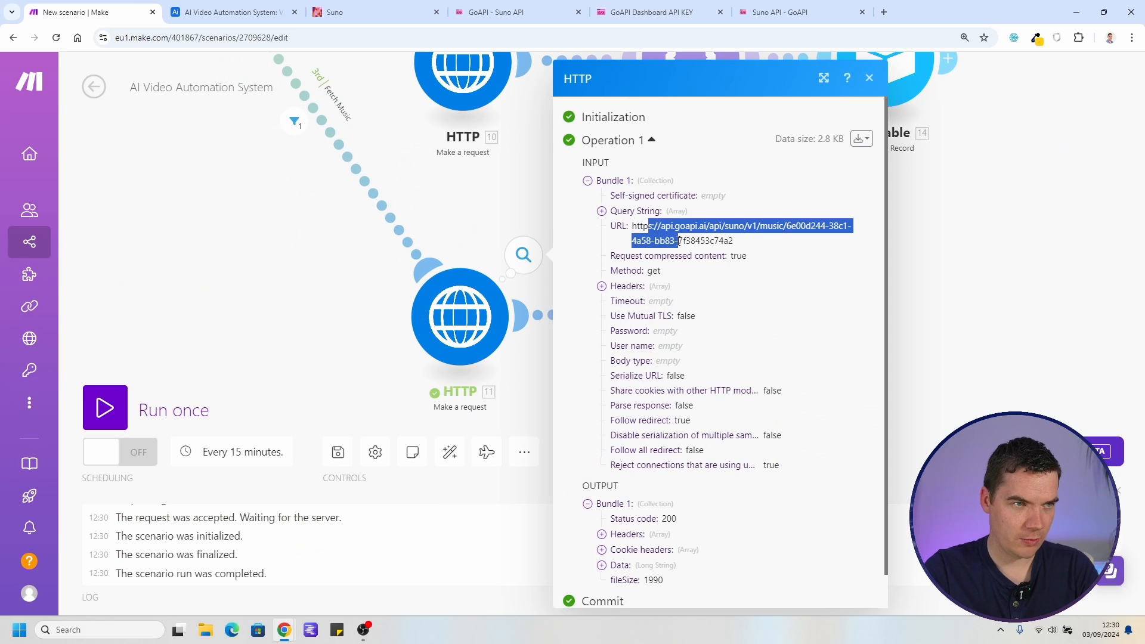
scroll(699, 358, down, 1)
click(869, 78)
drag(804, 215, 702, 220)
click(648, 260)
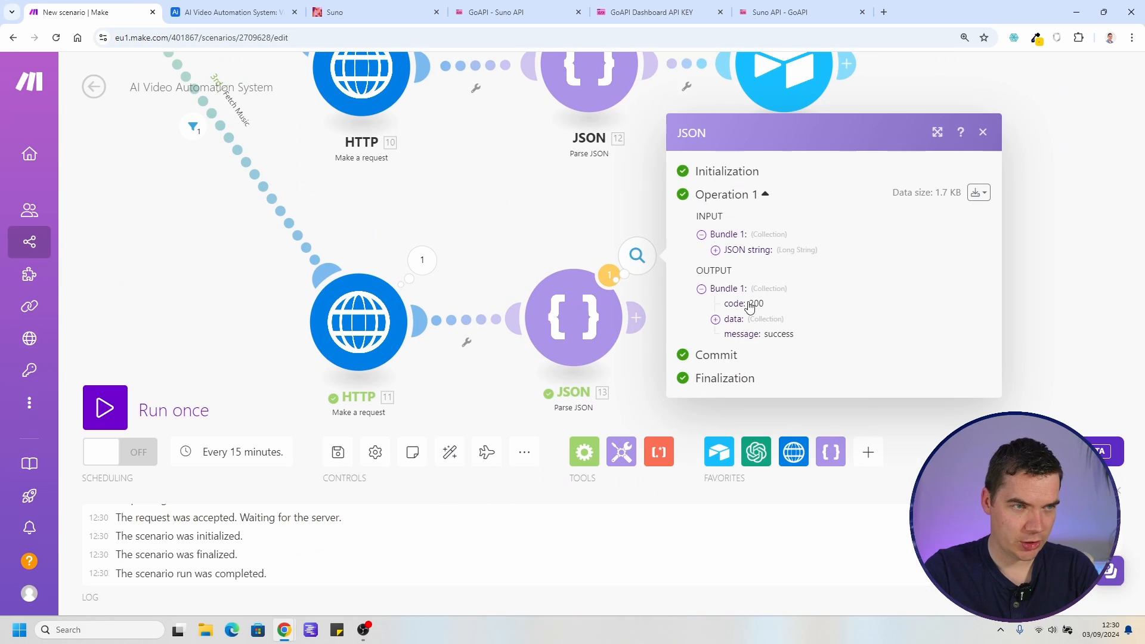
Expand the data collection in the Fetch Music JSON module's output and check its status again after another scenario run
click(716, 320)
drag(750, 296, 789, 298)
click(770, 300)
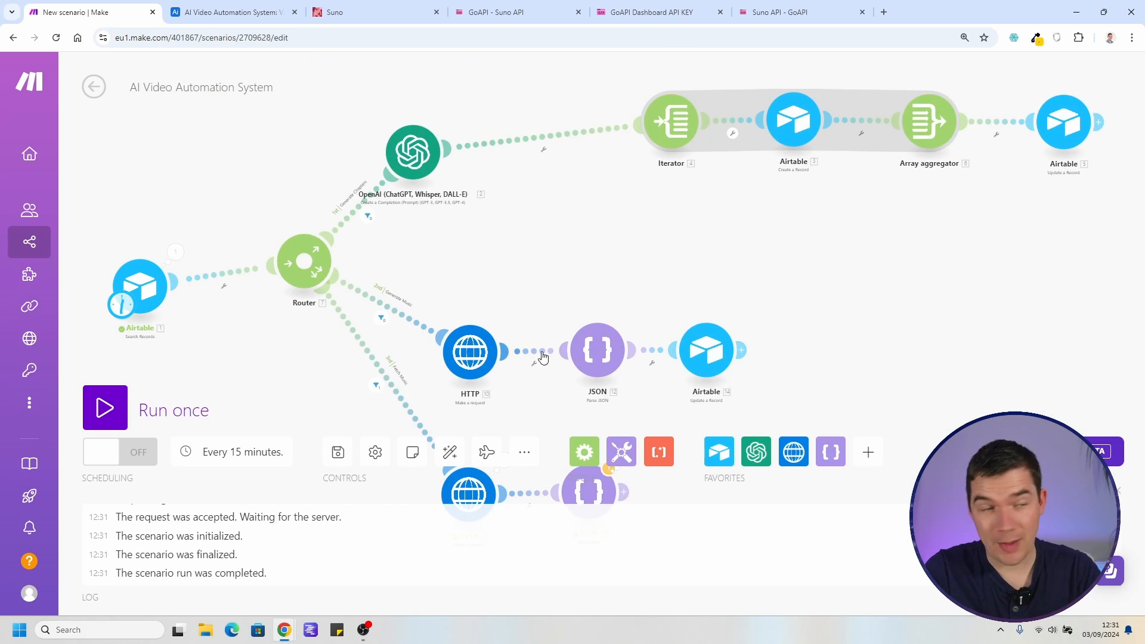
scroll(533, 382, up, 4)
drag(442, 231, 408, 146)
click(544, 239)
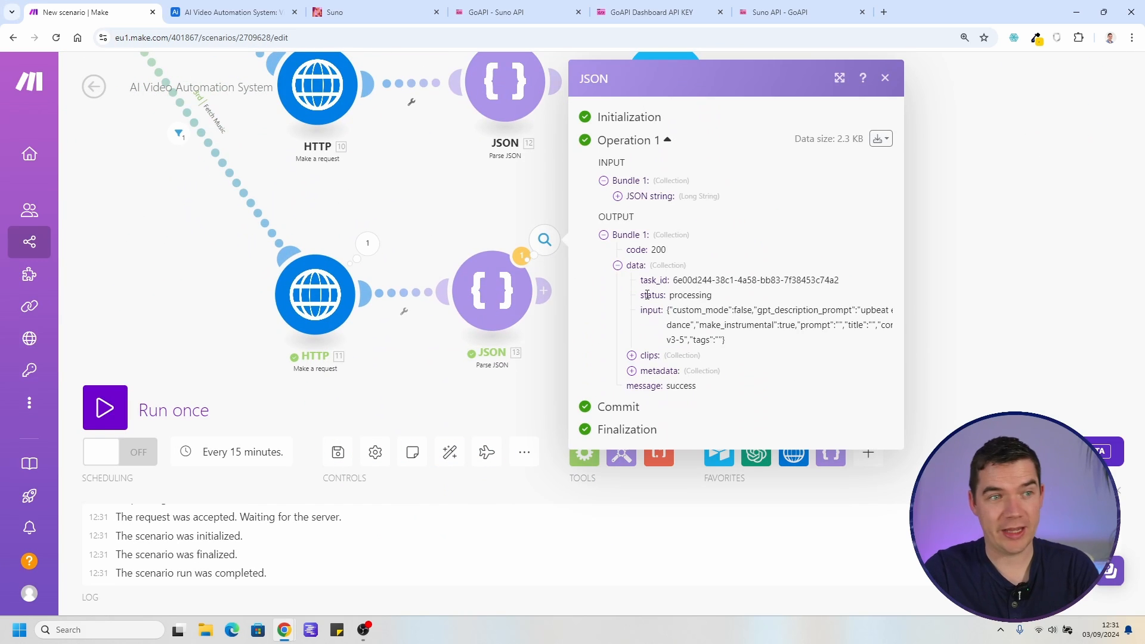
click(439, 234)
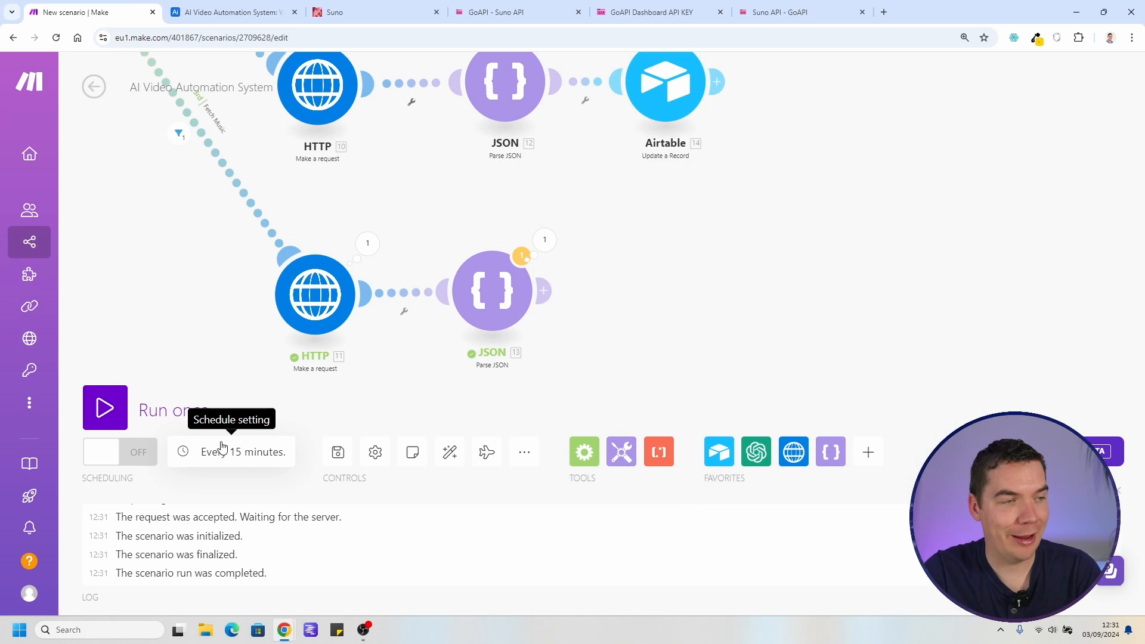
Turn on scheduling for the scenario and open its schedule setting
scroll(629, 310, up, 2)
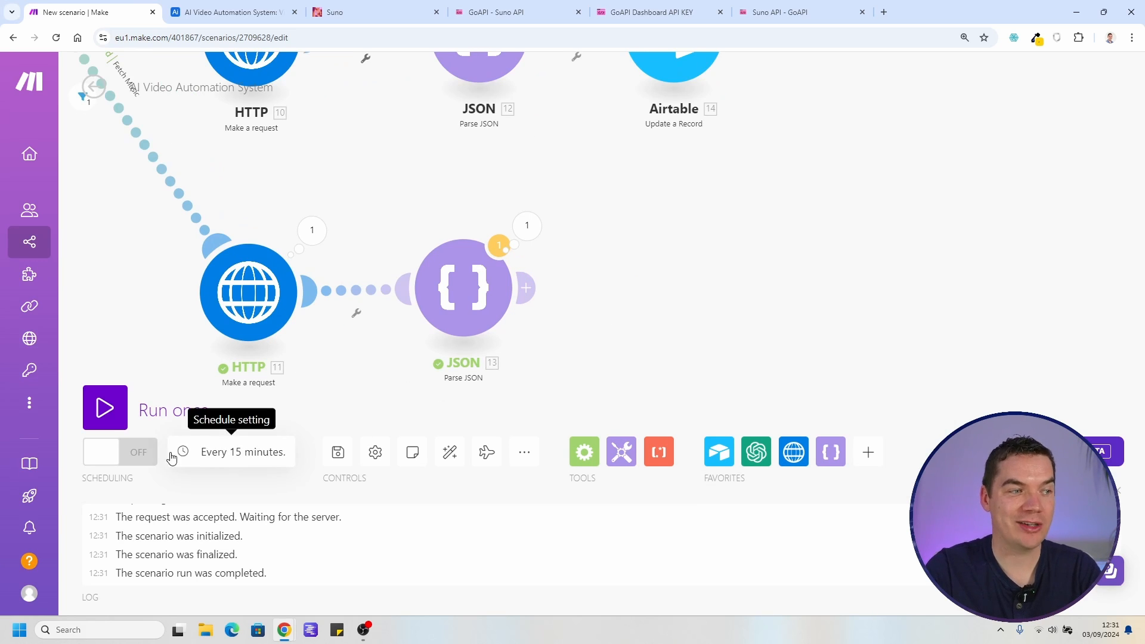
click(143, 452)
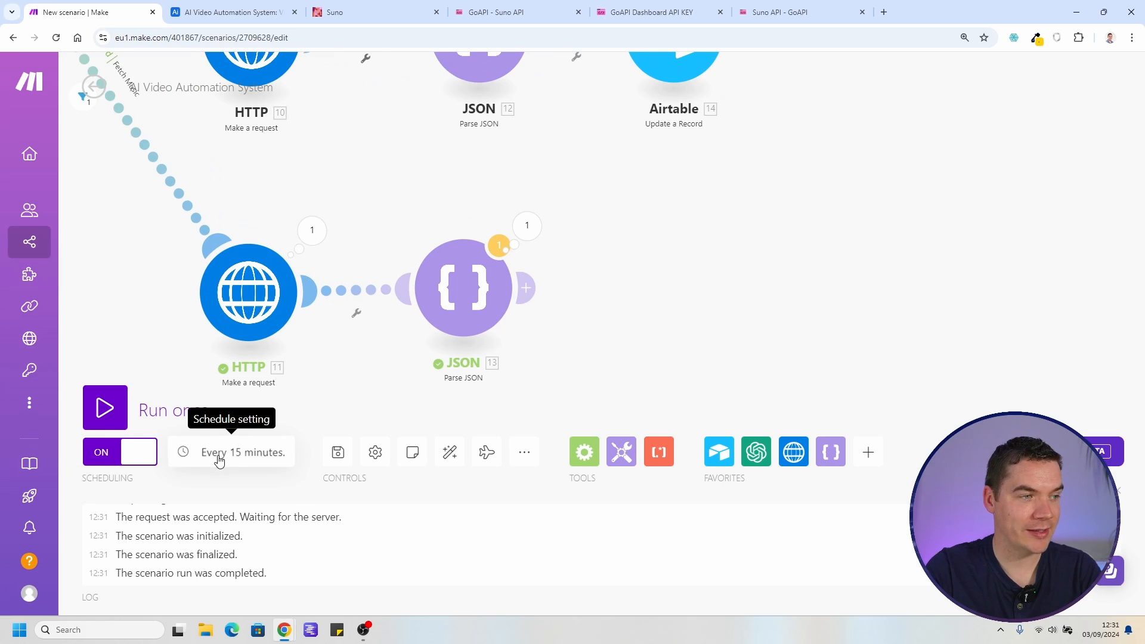
click(218, 452)
click(325, 78)
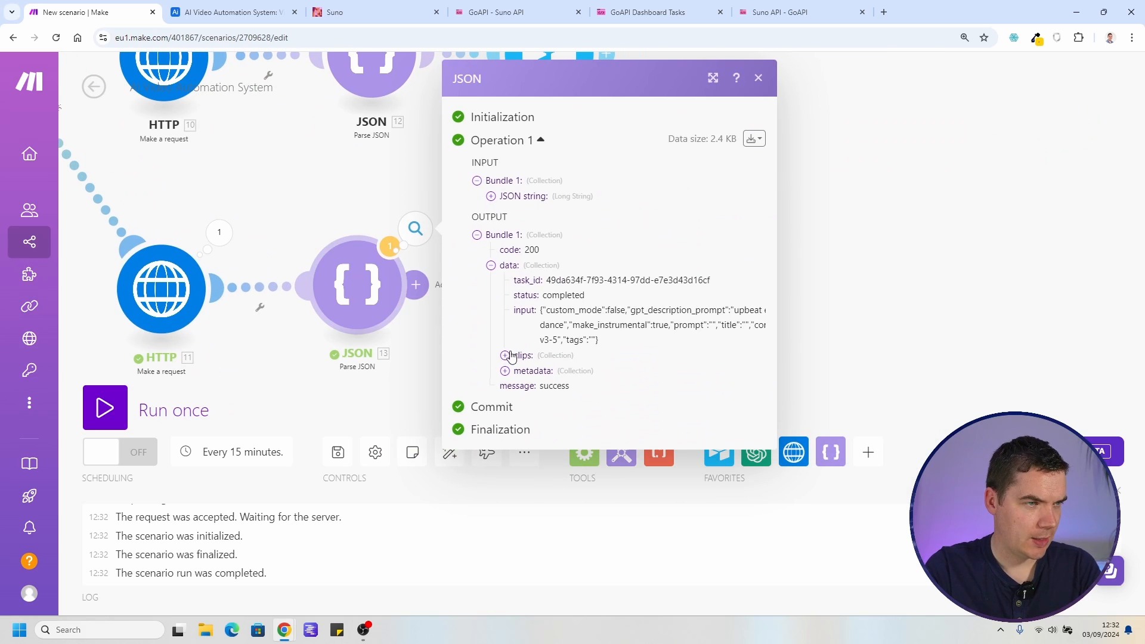
Expand both clips in the Fetch Music JSON output and open the first clip's audio_url in a new tab
click(505, 356)
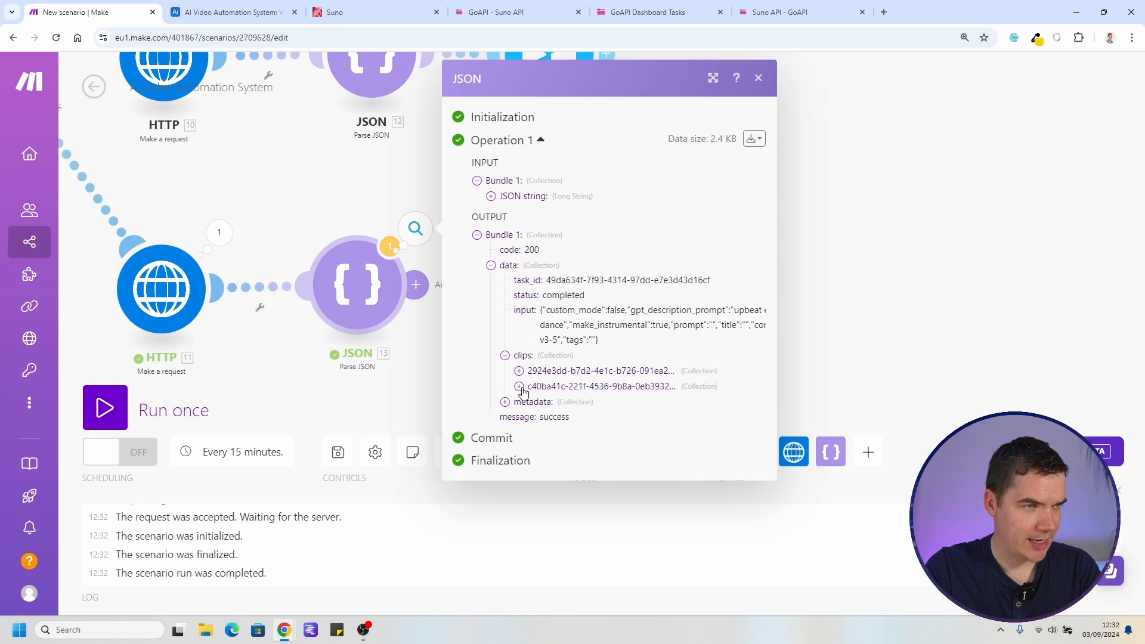
click(519, 371)
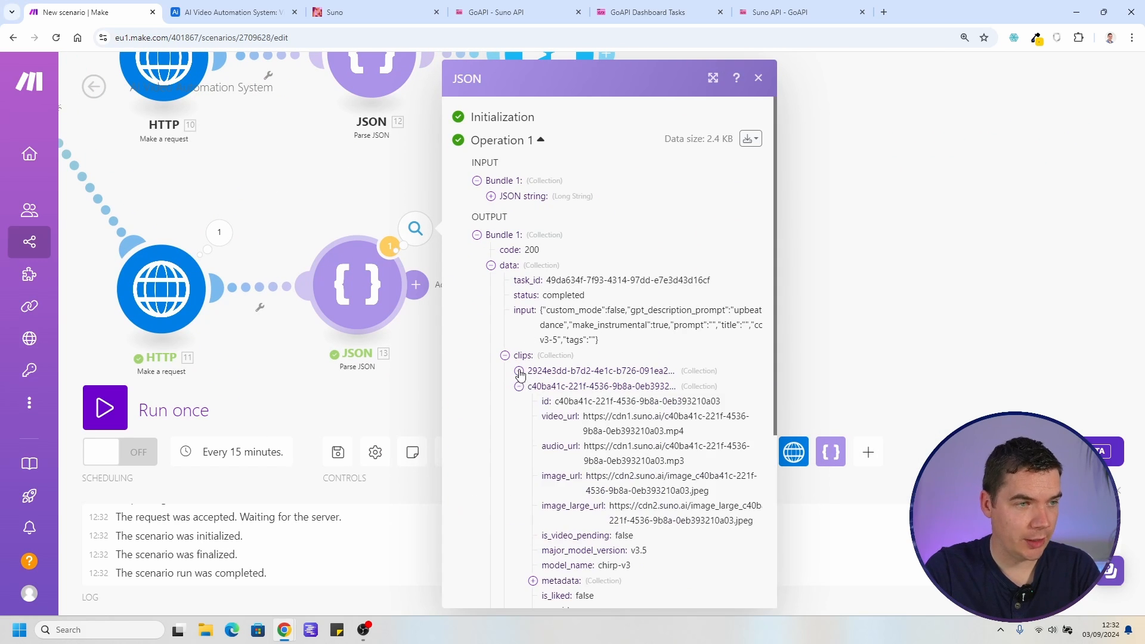
scroll(586, 296, down, 2)
triple_click(602, 314)
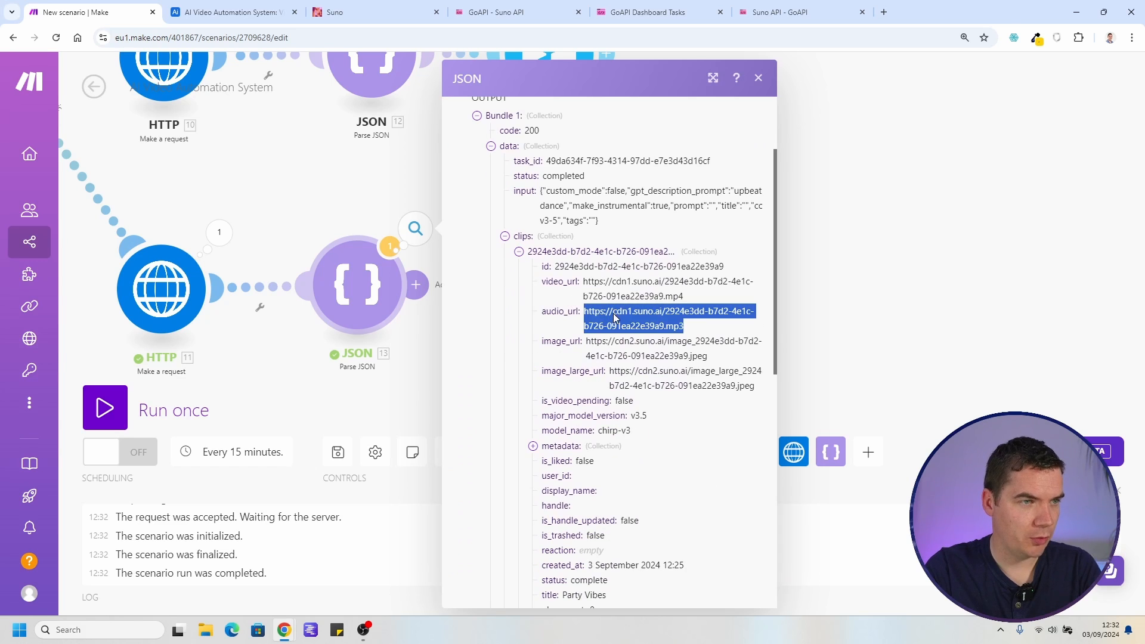
click(499, 362)
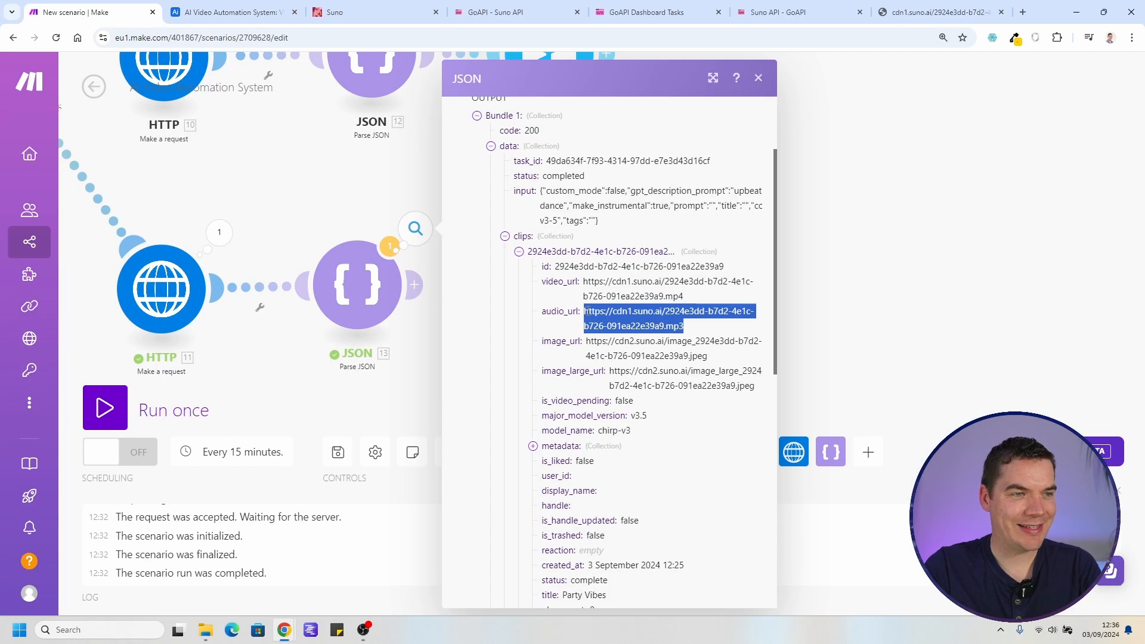
Add an Airtable Update a Record module after the Fetch Music JSON module, using the AI Video Automation System base and Videos table
click(230, 12)
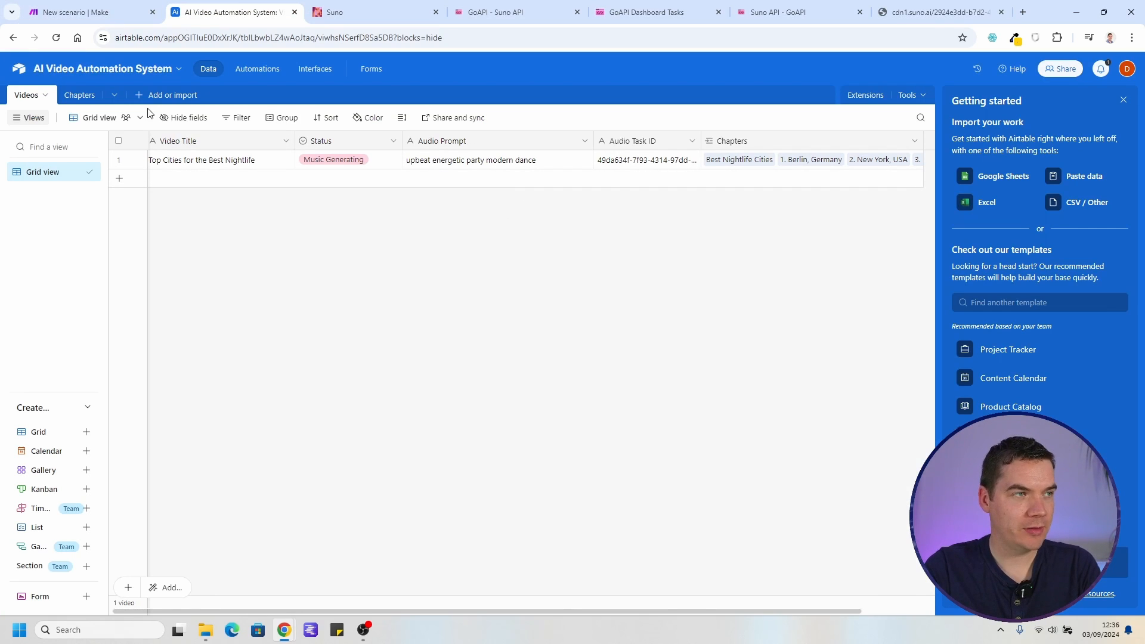
click(89, 12)
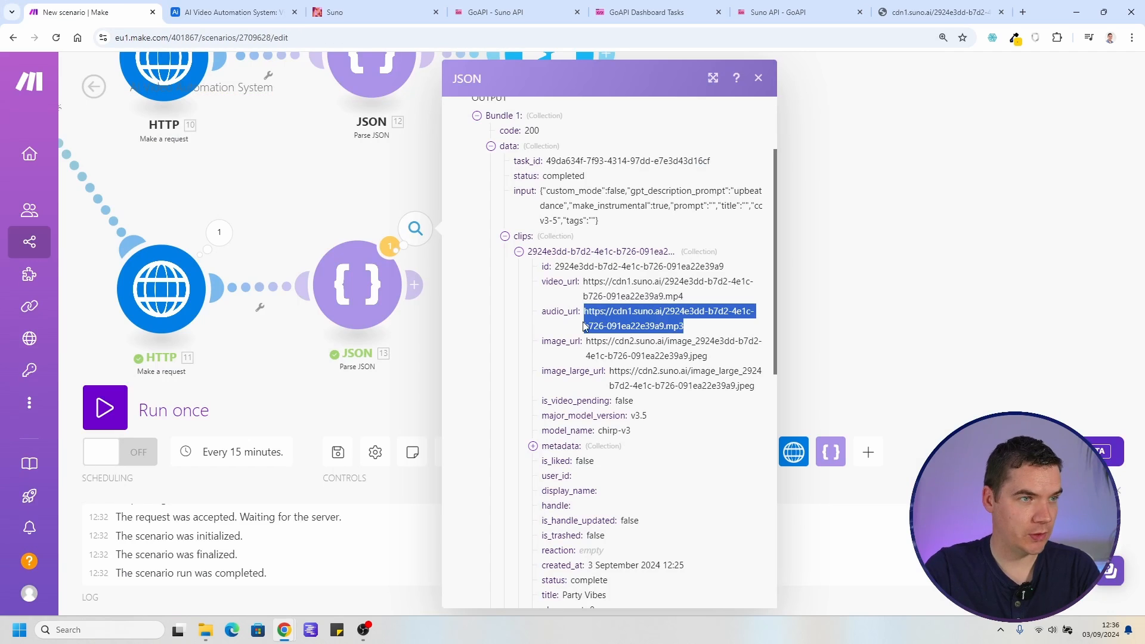
click(519, 251)
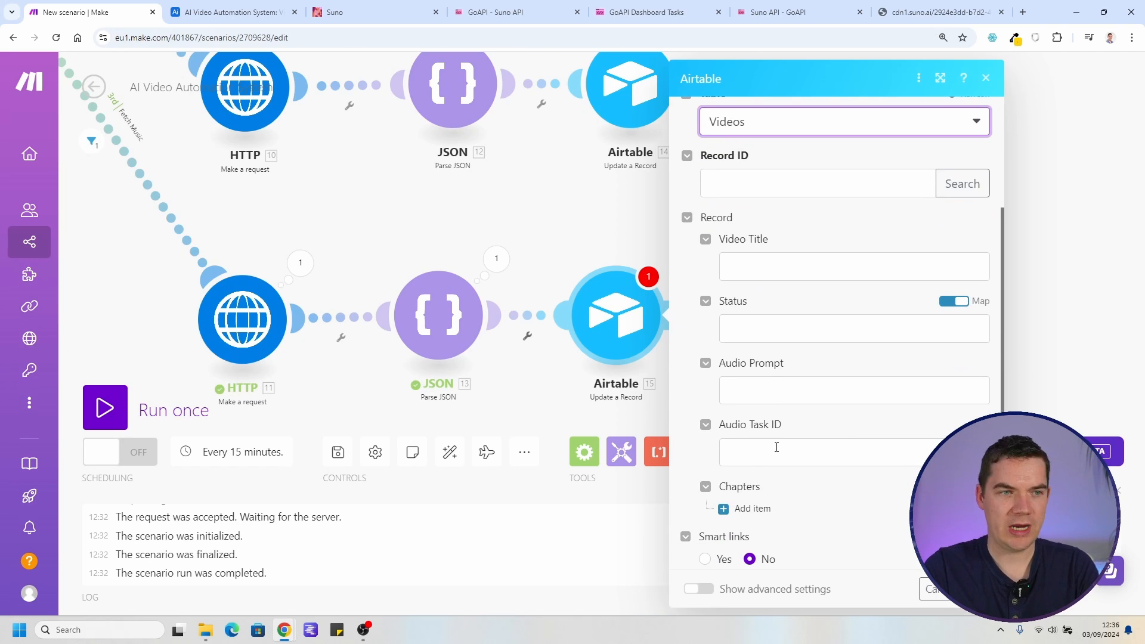
In Airtable's Videos table, create an Attachment field named Background Audio
click(256, 5)
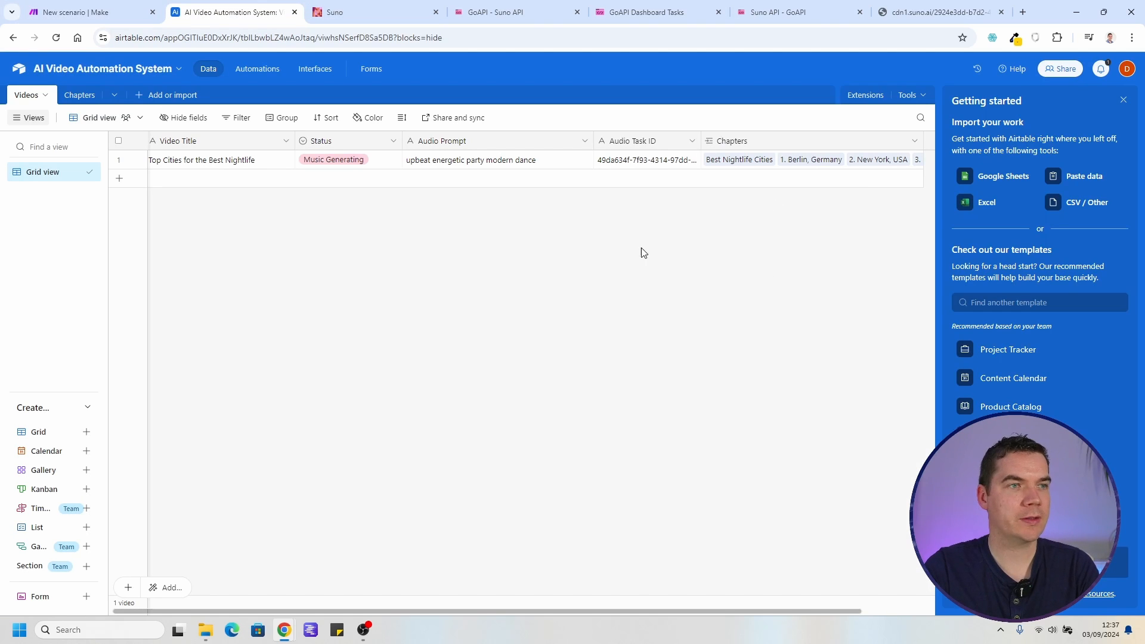
click(1124, 99)
click(954, 141)
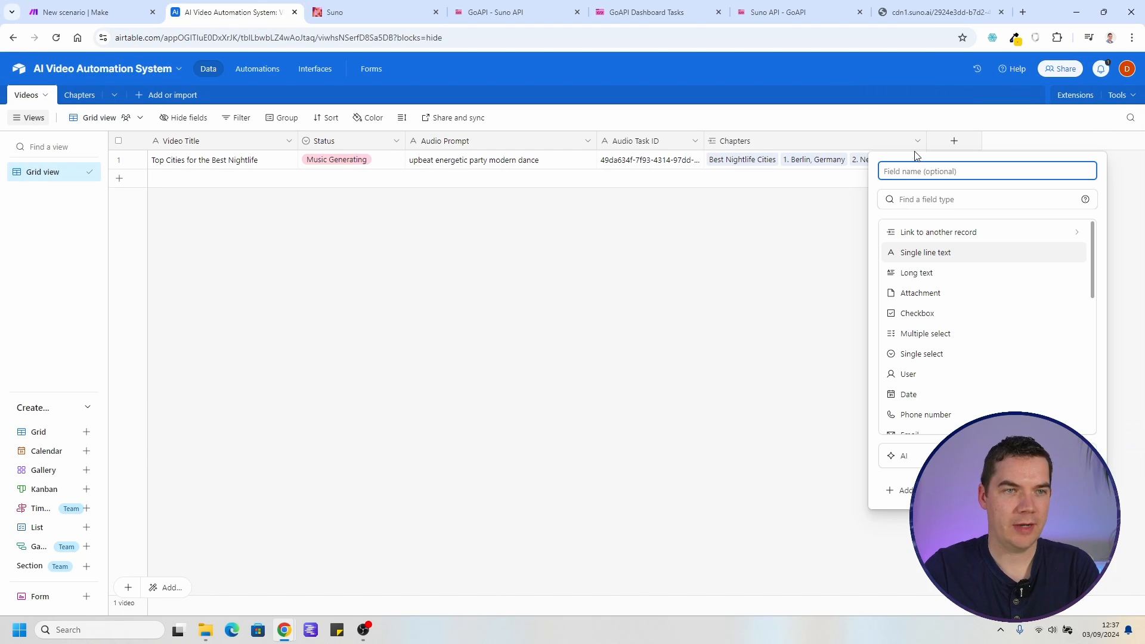
text(at)
key(ctrl+a)
key(BackSpace)
key(Tab)
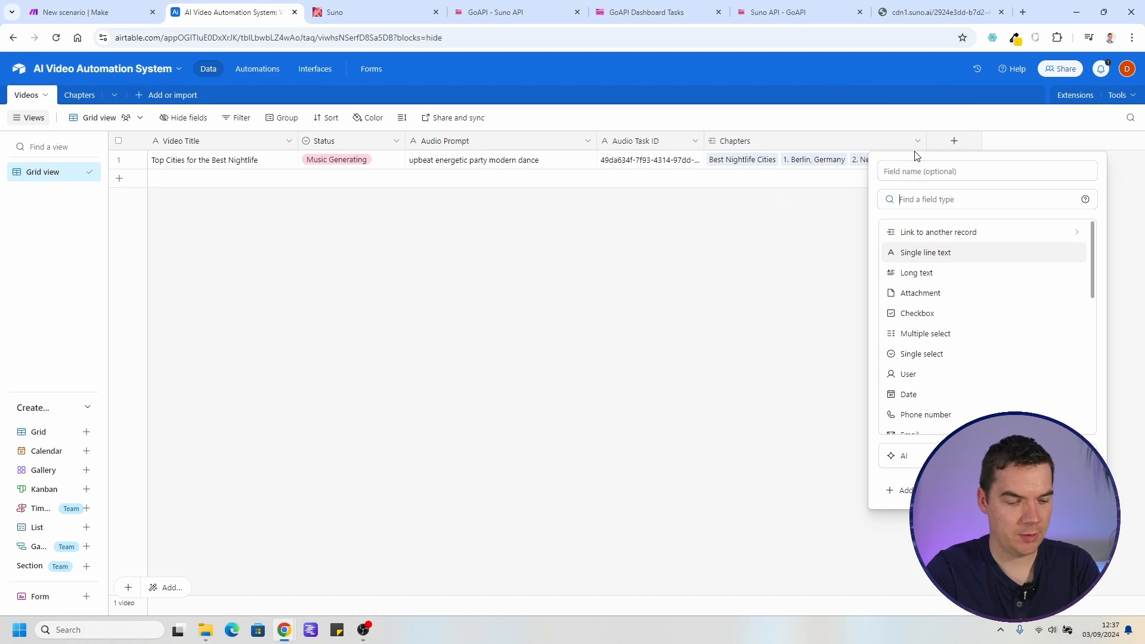
text(at)
key(Return)
text(Audio)
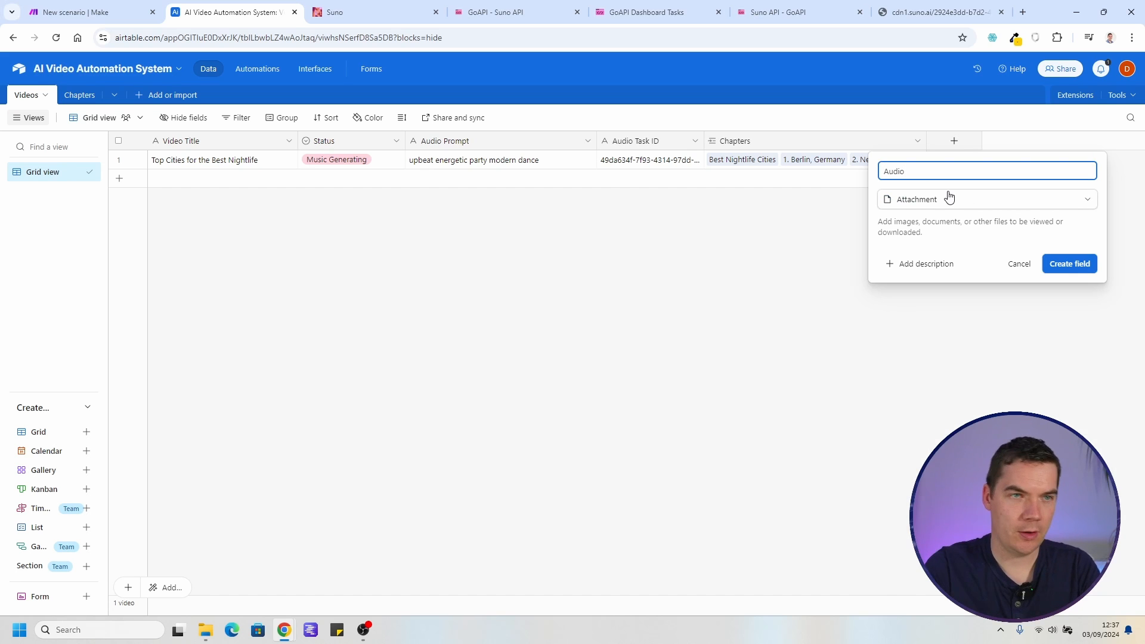
key(BackSpace)
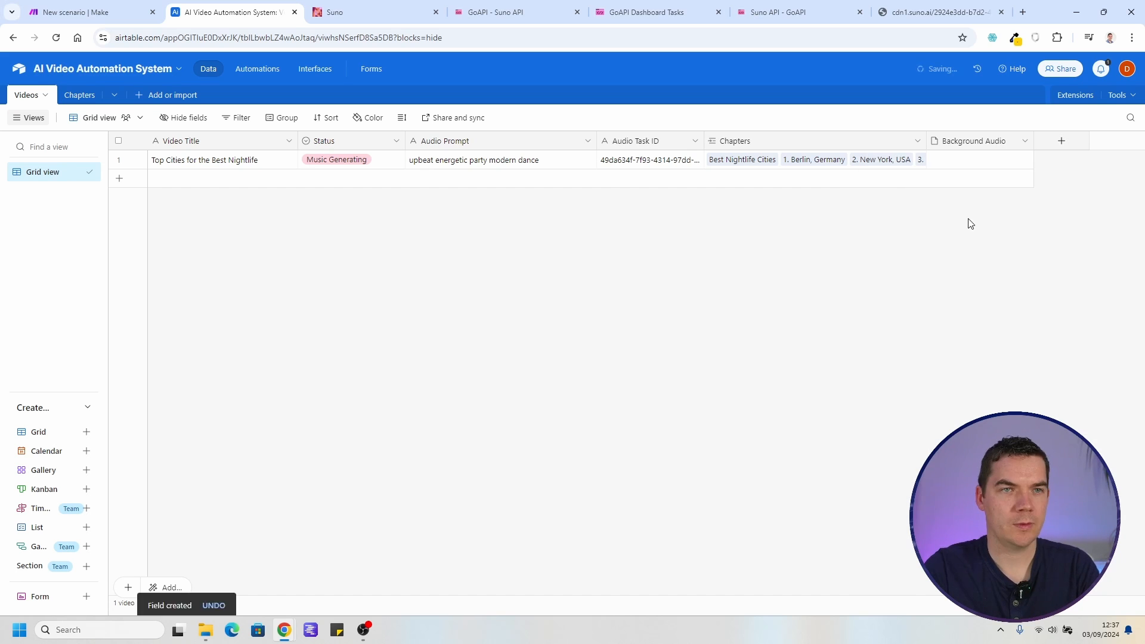
click(963, 160)
Back in Make, refresh the Videos table fields in the Airtable module and add an item under Background Audio
click(912, 274)
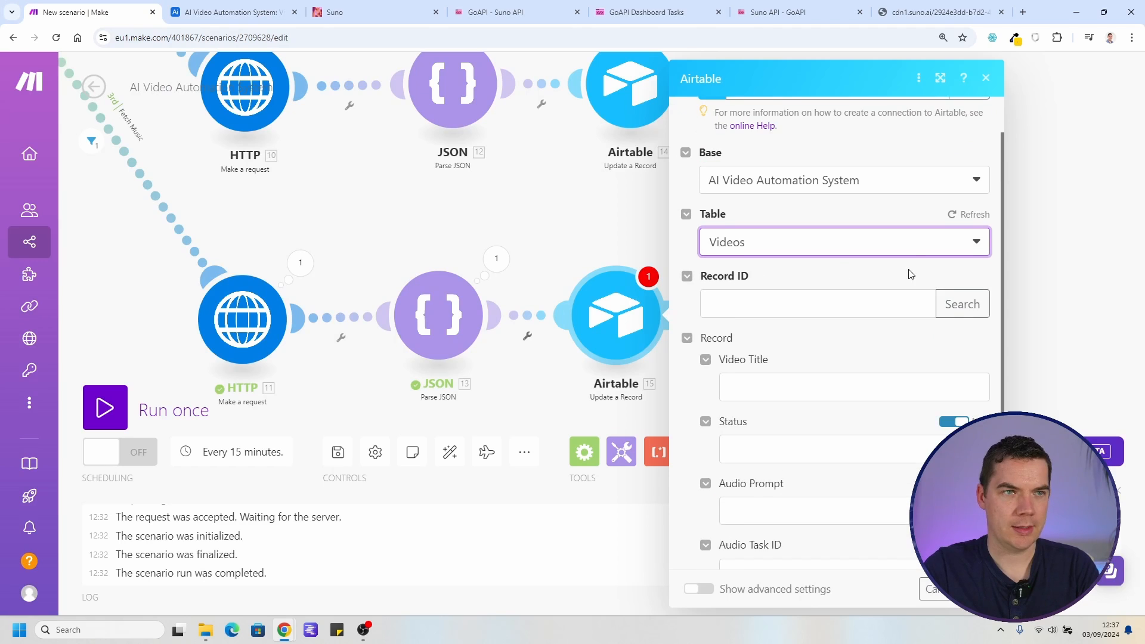
scroll(914, 267, up, 1)
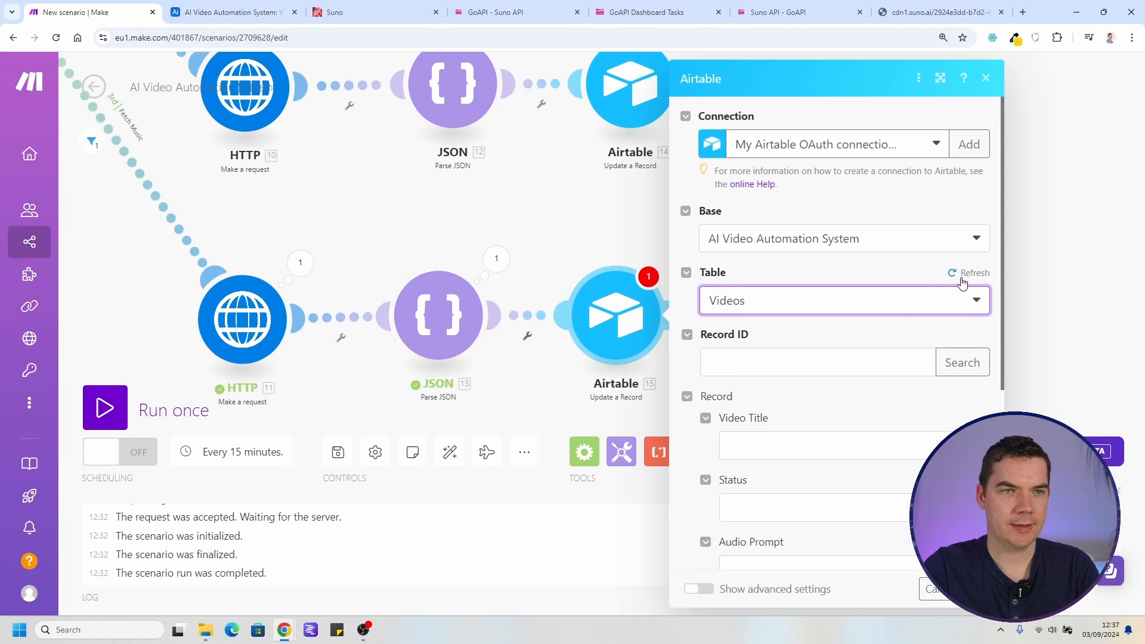
click(961, 274)
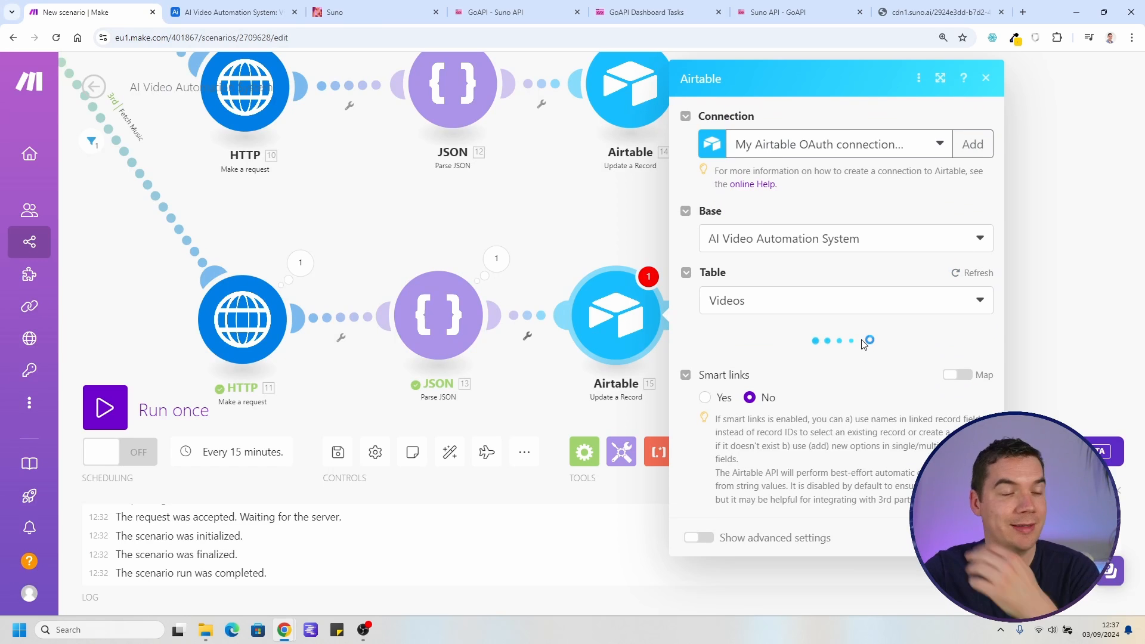
click(749, 399)
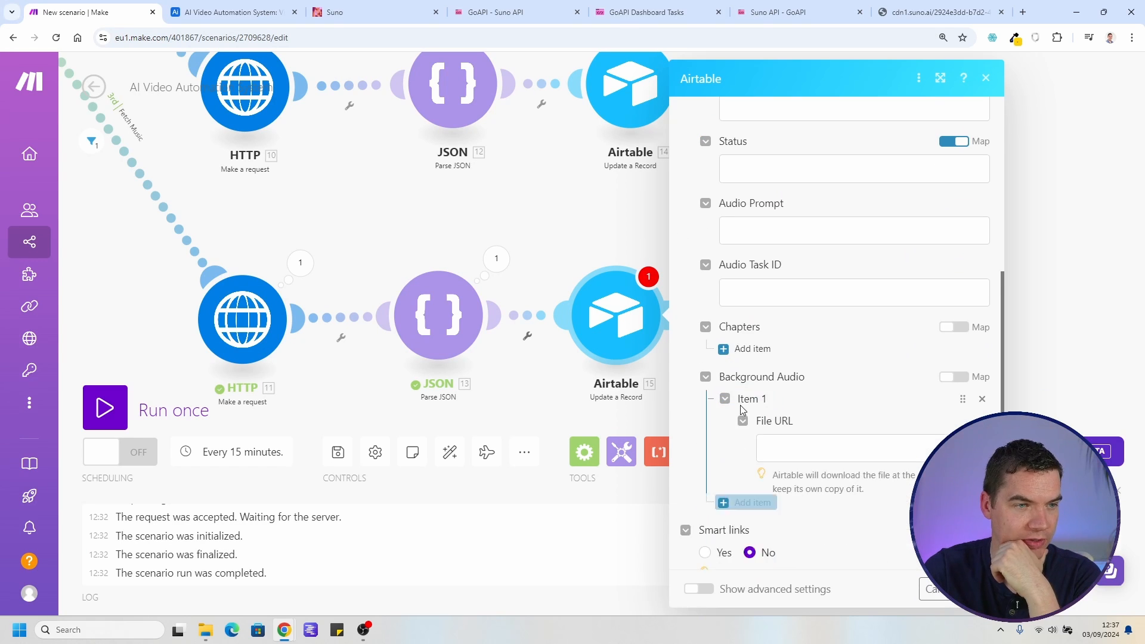
scroll(800, 358, down, 2)
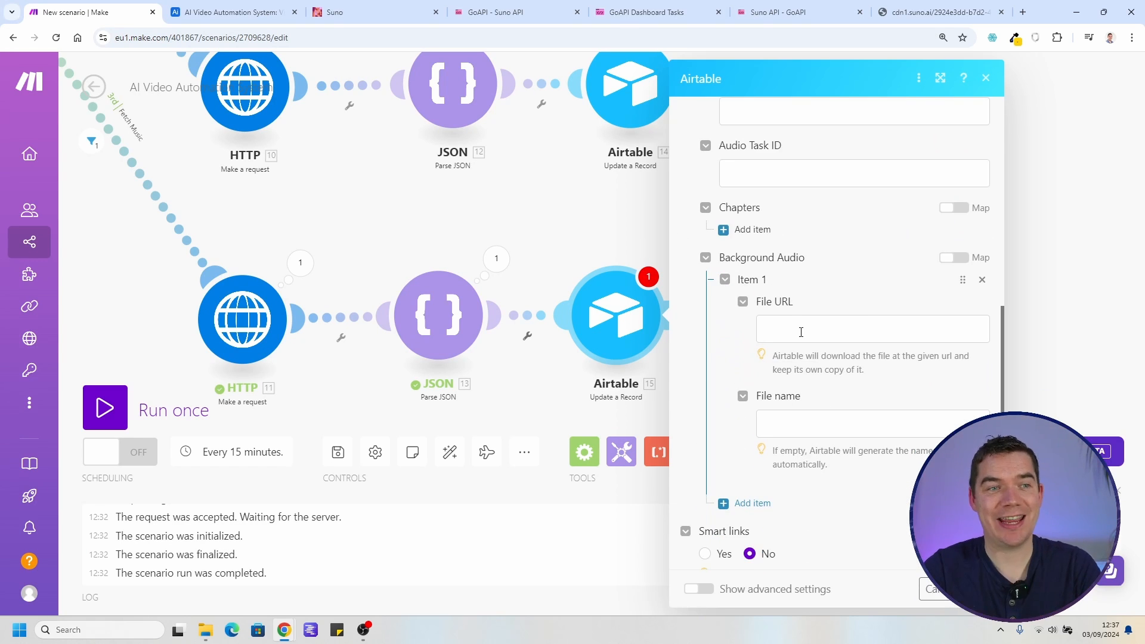
Try mapping the first entry of the JSON module's clips into the Background Audio item's File URL, and clear it again
click(794, 330)
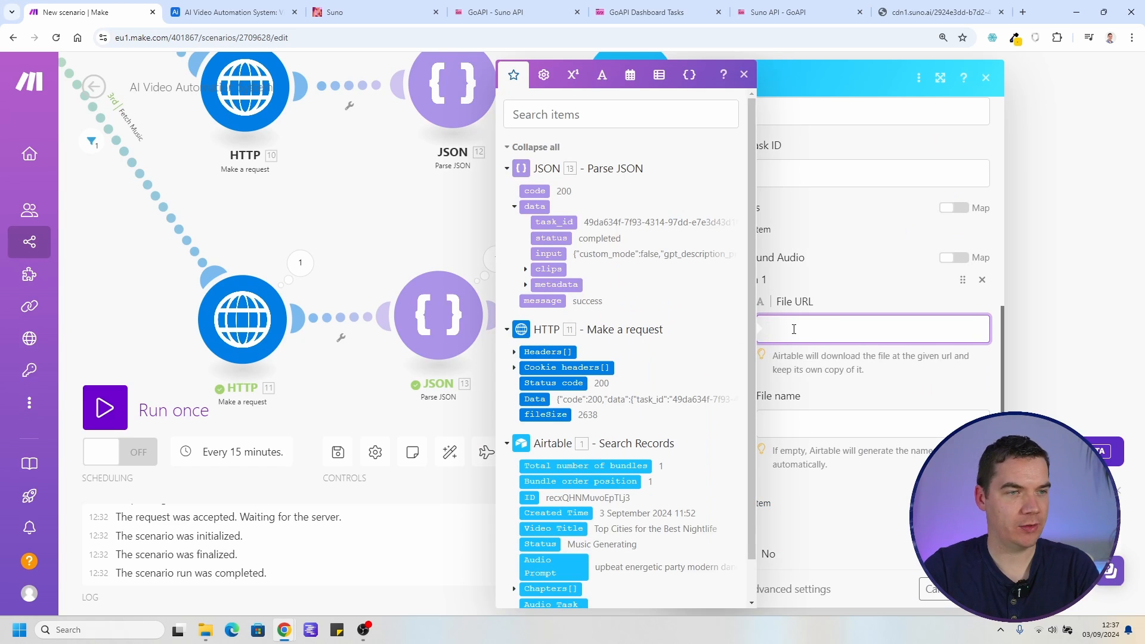
click(527, 269)
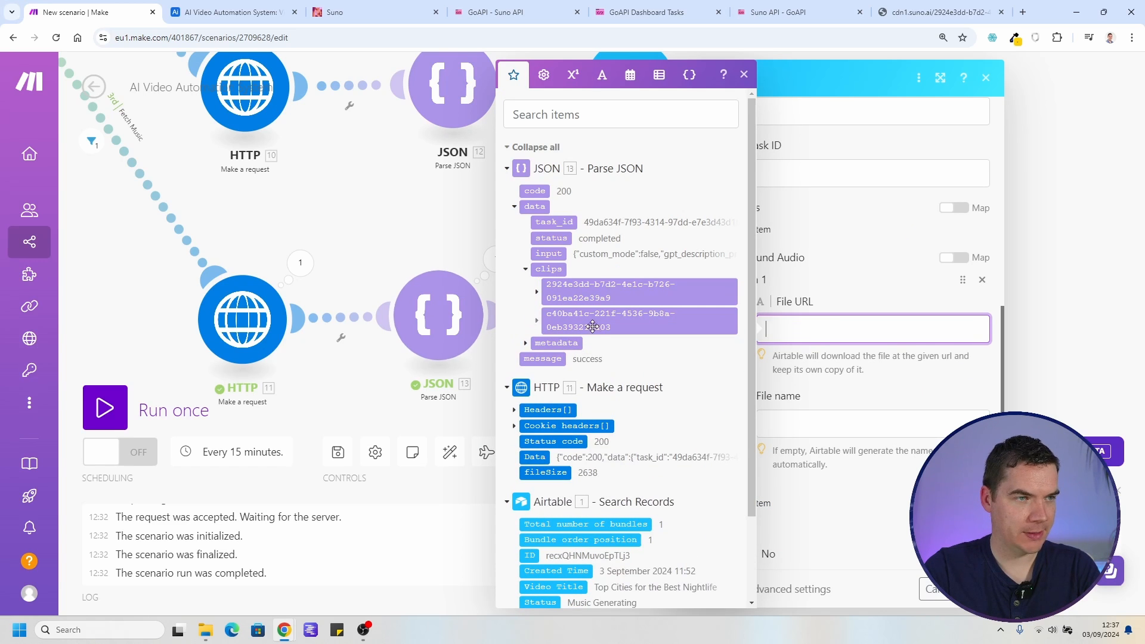
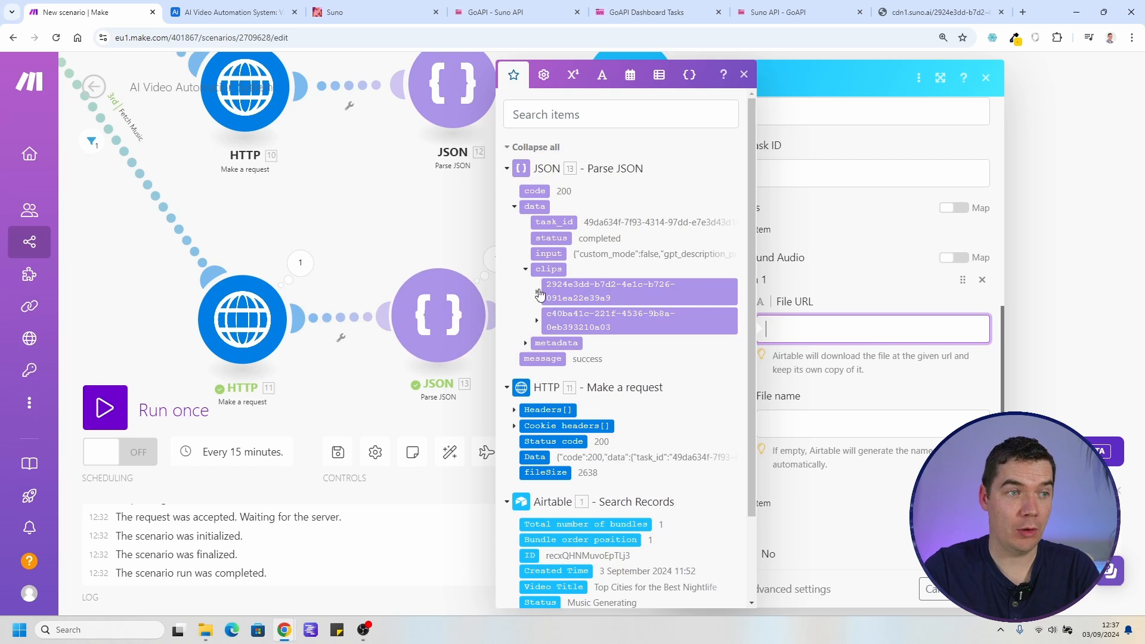
click(537, 295)
click(536, 295)
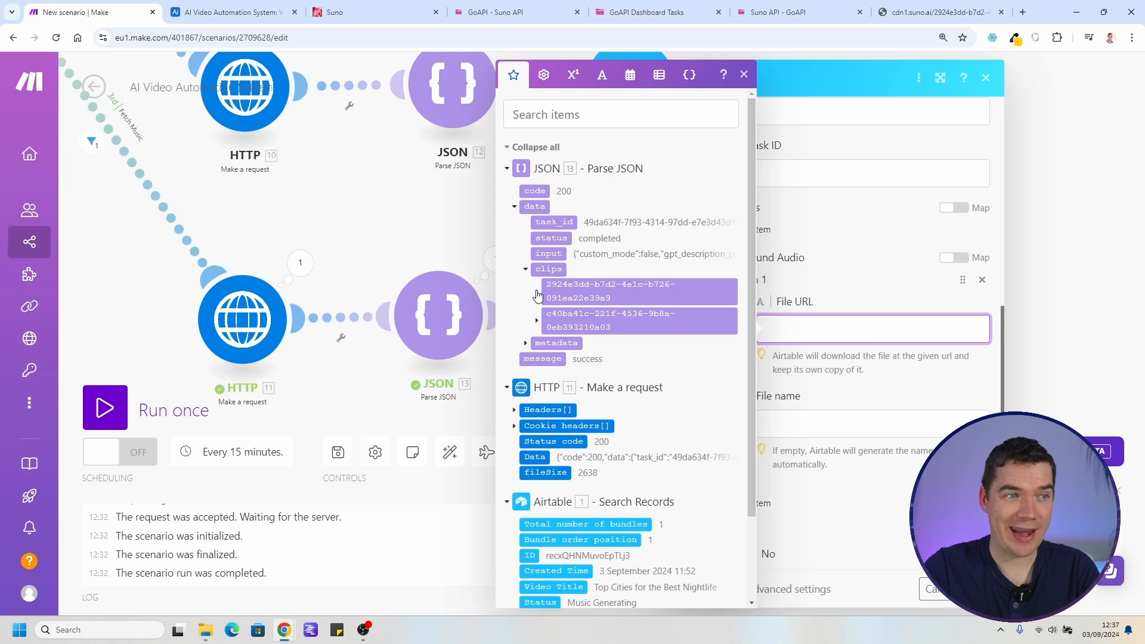
click(579, 292)
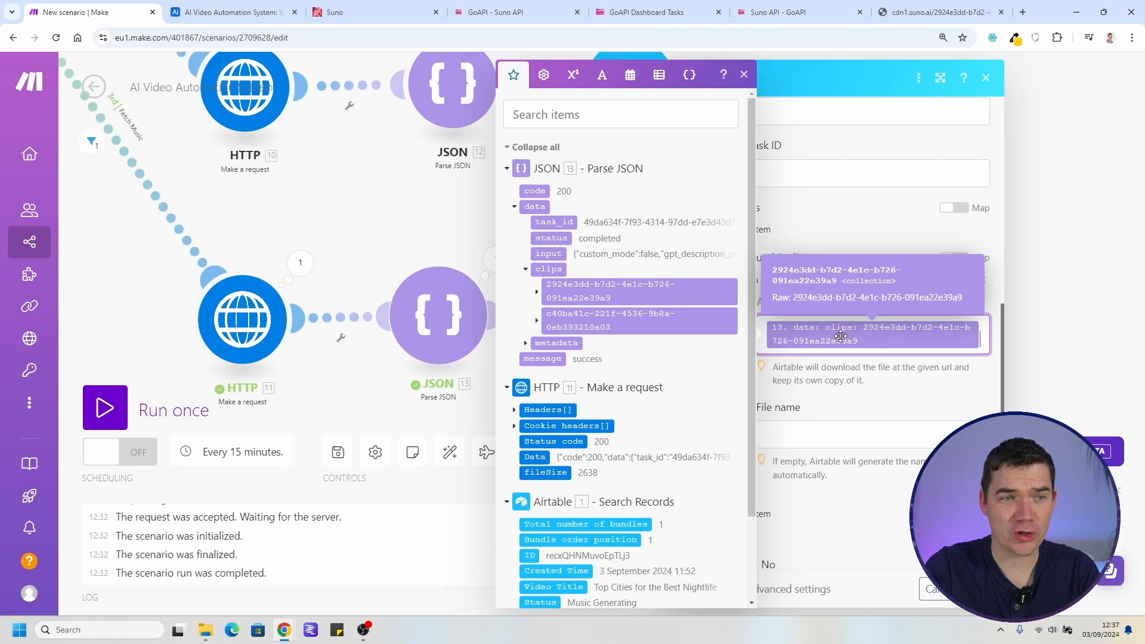
key(BackSpace)
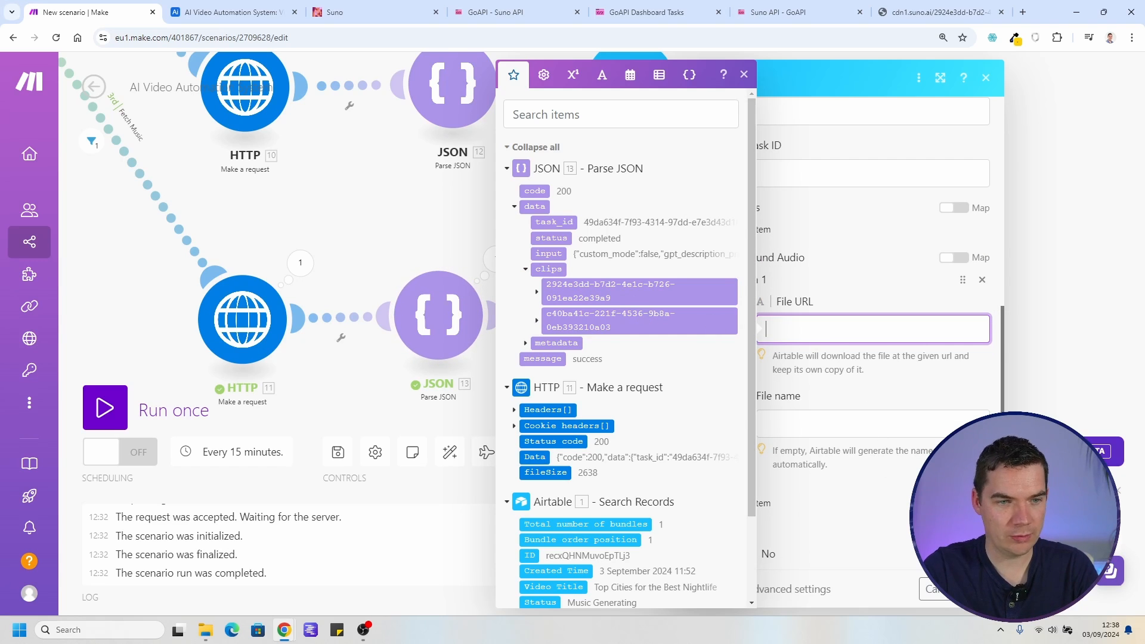
click(948, 477)
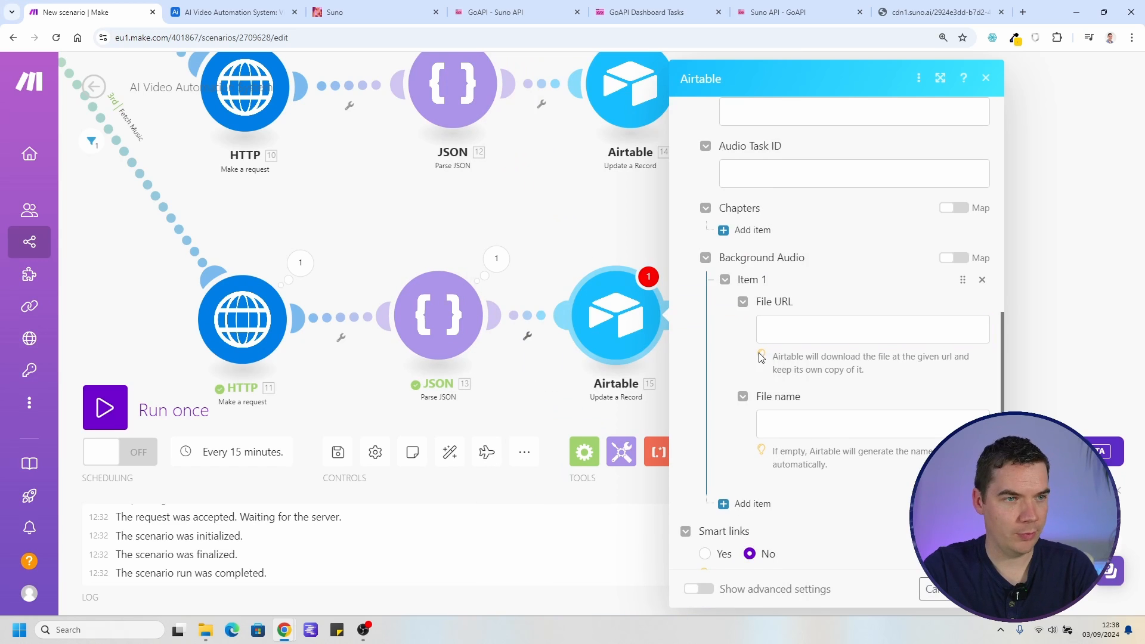
Map the Record ID to the ID from the Airtable Search Records module and save the Update a Record module
scroll(835, 358, up, 10)
click(736, 370)
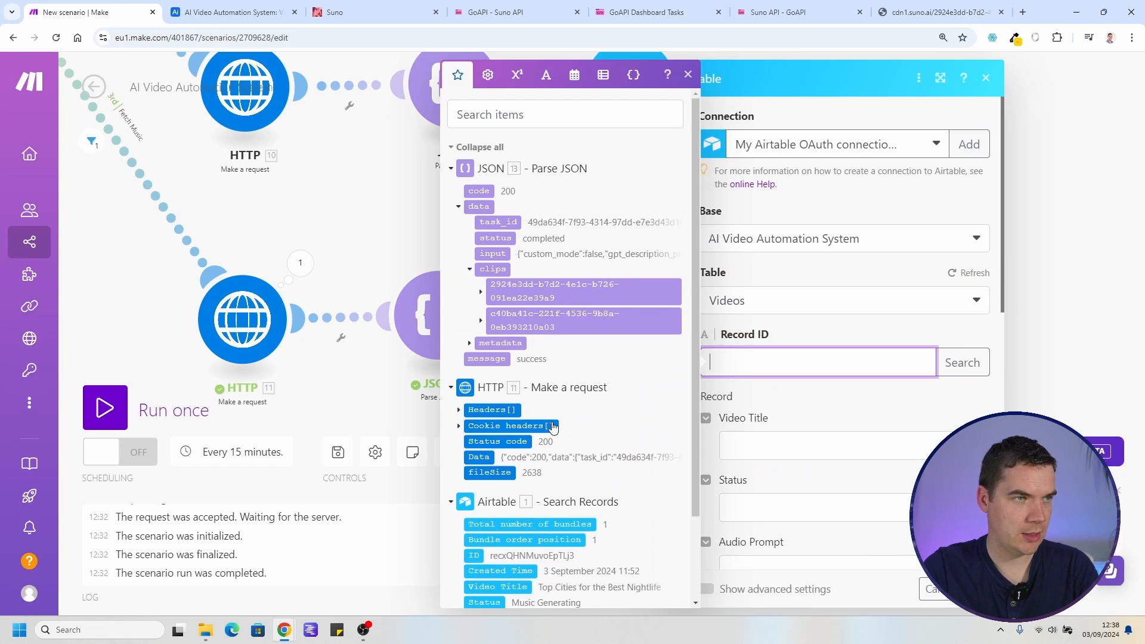
scroll(549, 343, down, 2)
click(476, 455)
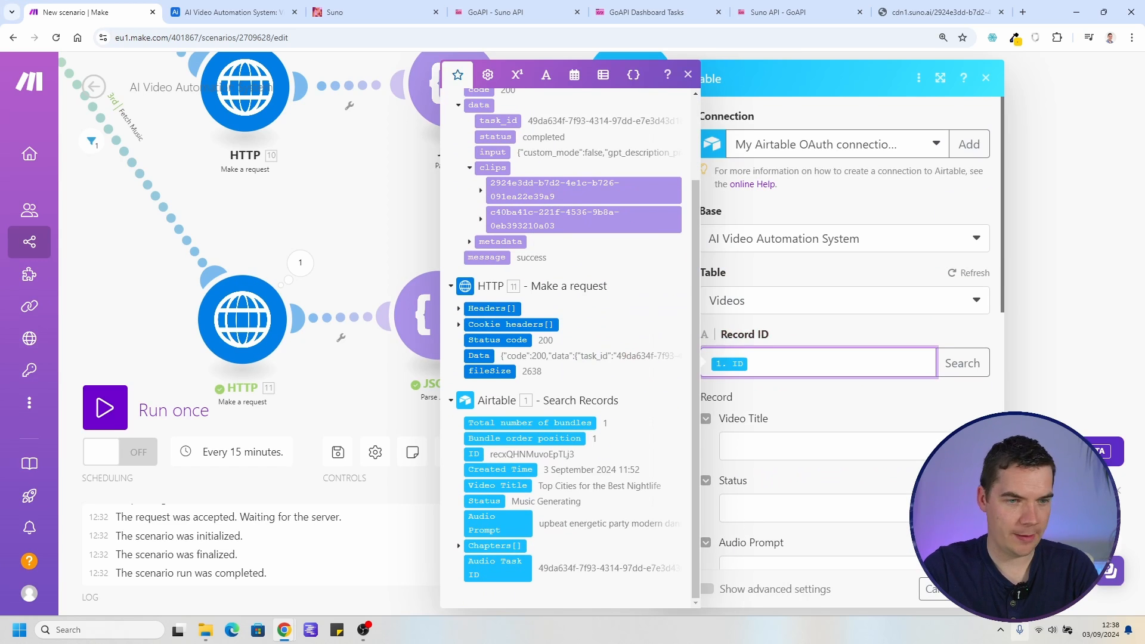
click(975, 589)
Insert a Tools Set variable module between the JSON and Airtable modules and name the variable clips
drag(634, 268, 544, 261)
right_click(487, 311)
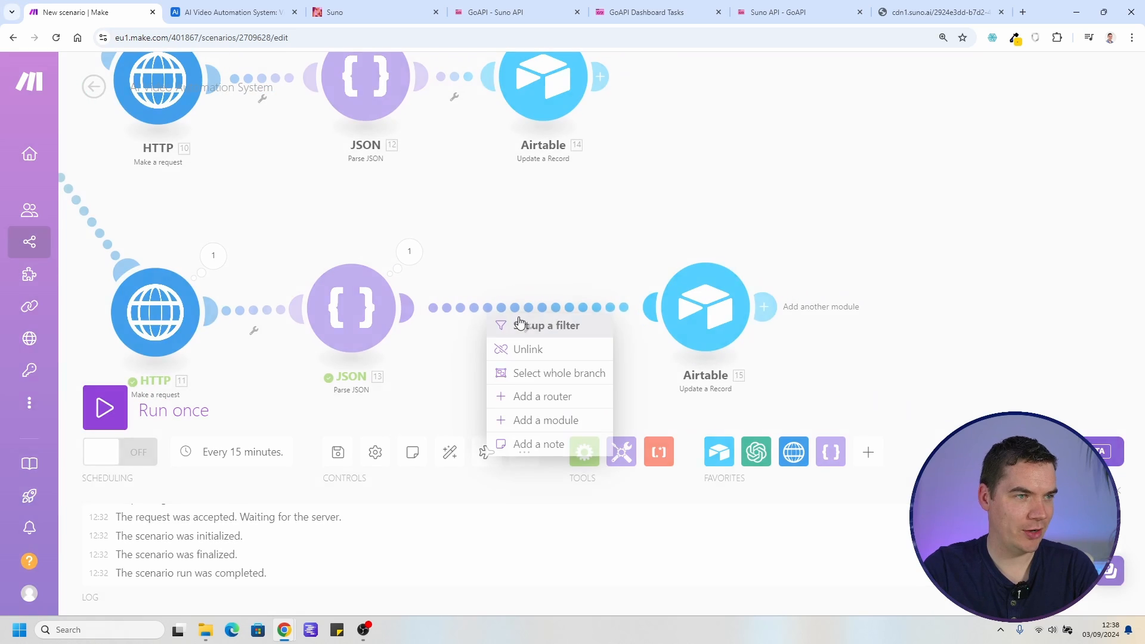
click(539, 420)
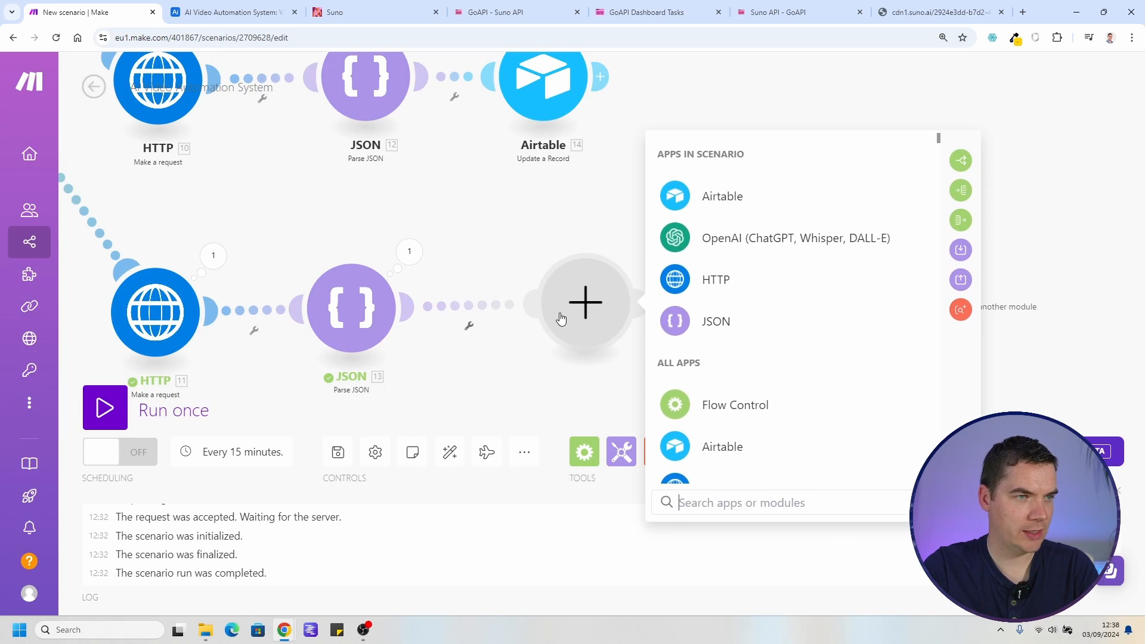
text(set)
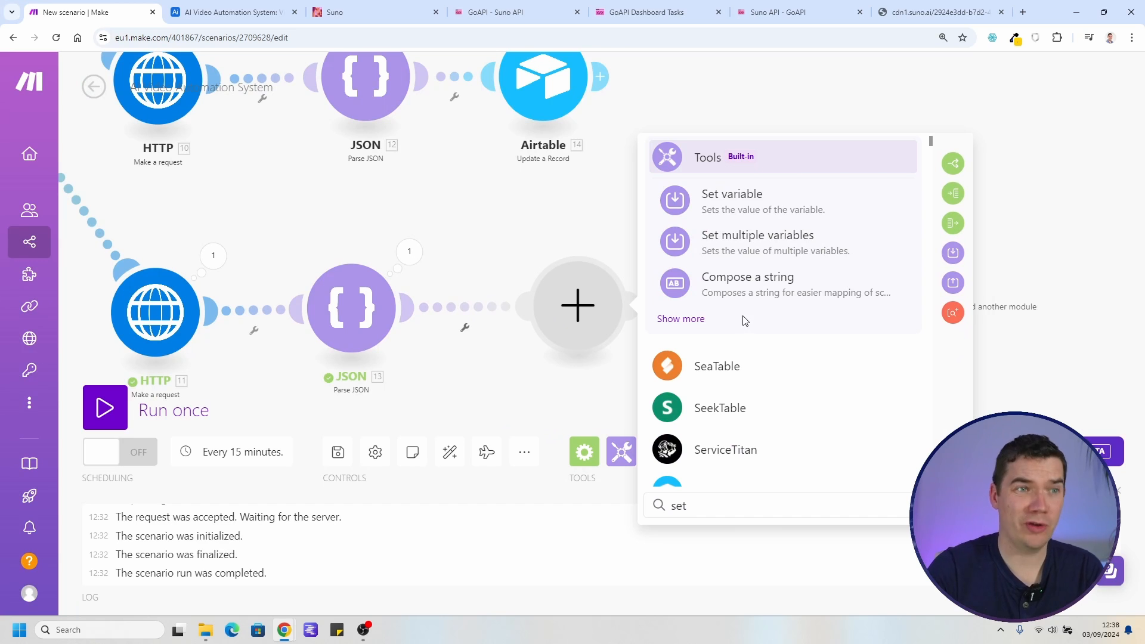
click(730, 197)
click(699, 284)
text(clips)
key(Tab)
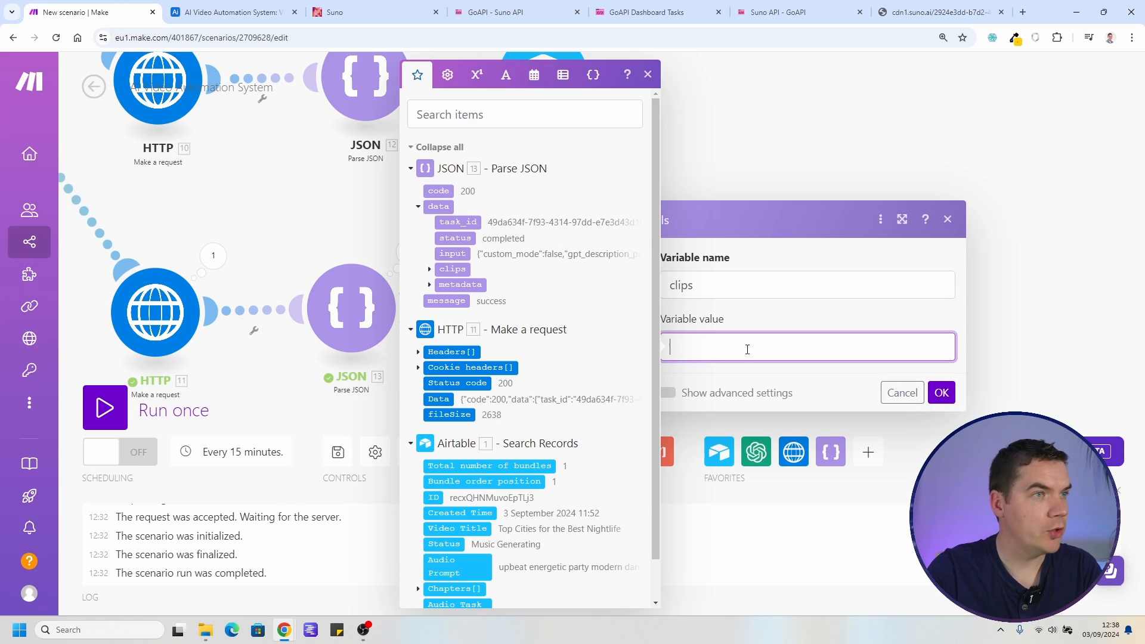
Set the variable value to the toArray function wrapping data.clips from the JSON module and save the module
click(506, 75)
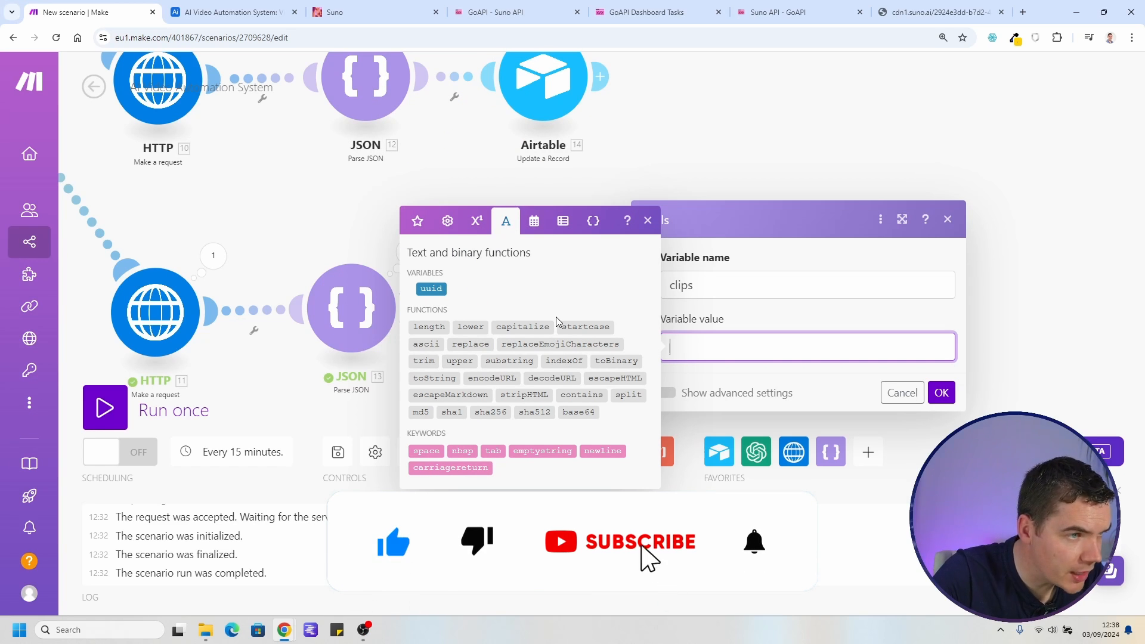
click(563, 220)
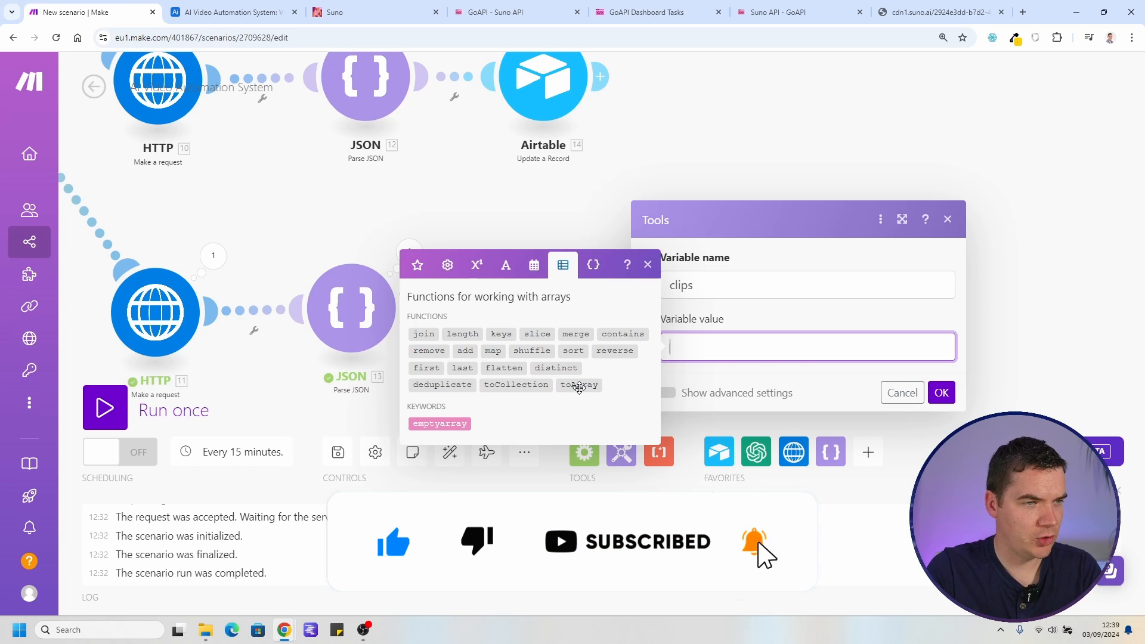
click(579, 385)
click(648, 265)
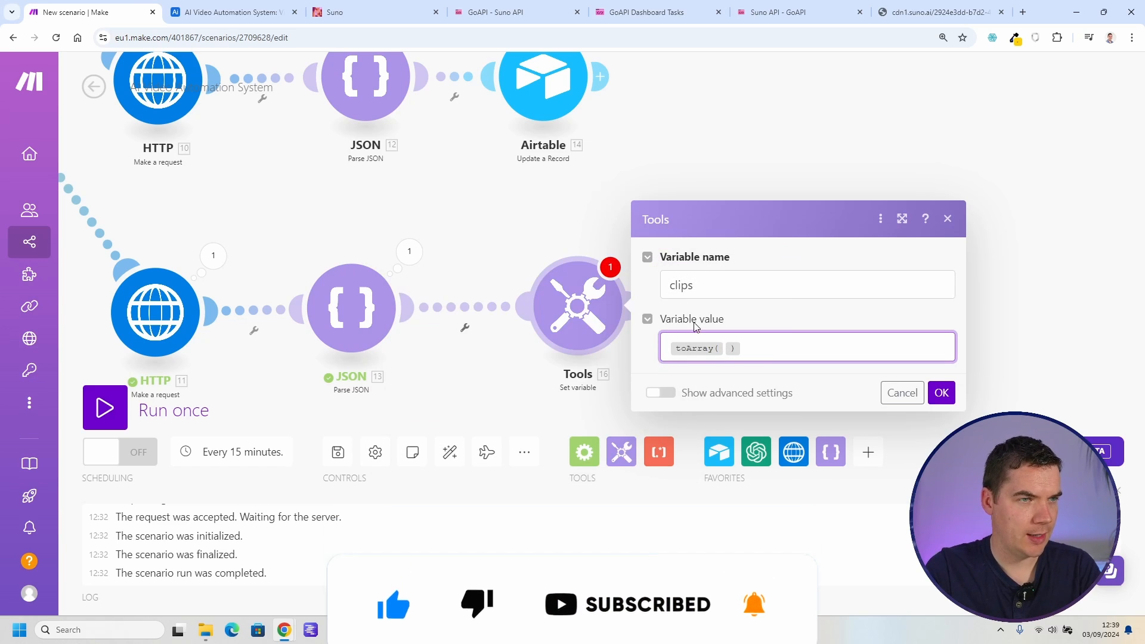
click(757, 350)
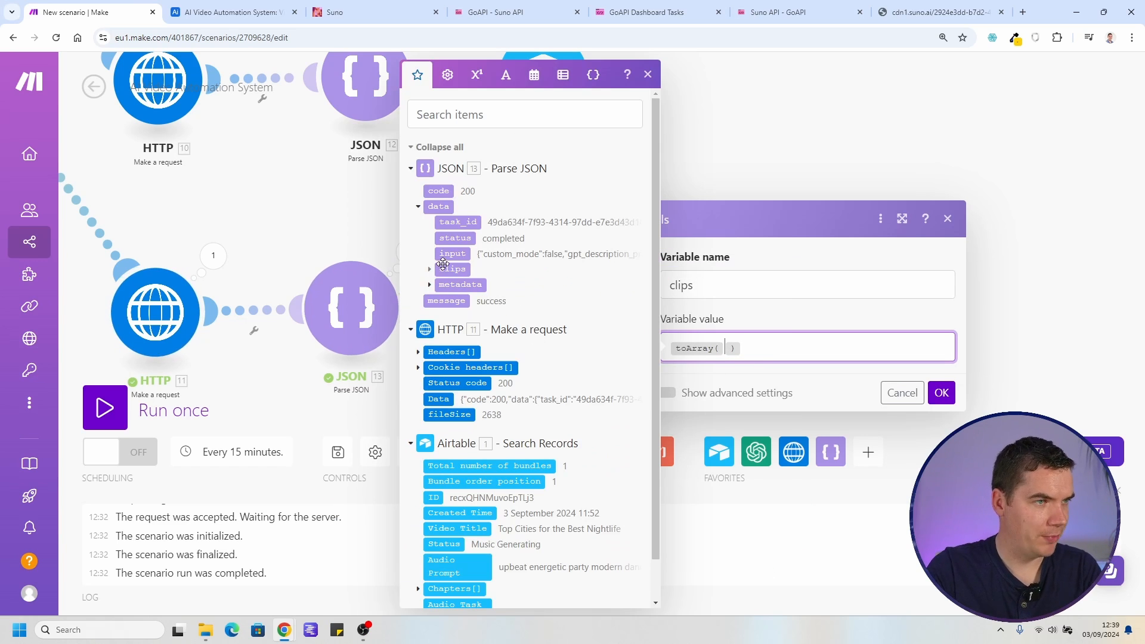
click(429, 270)
click(452, 269)
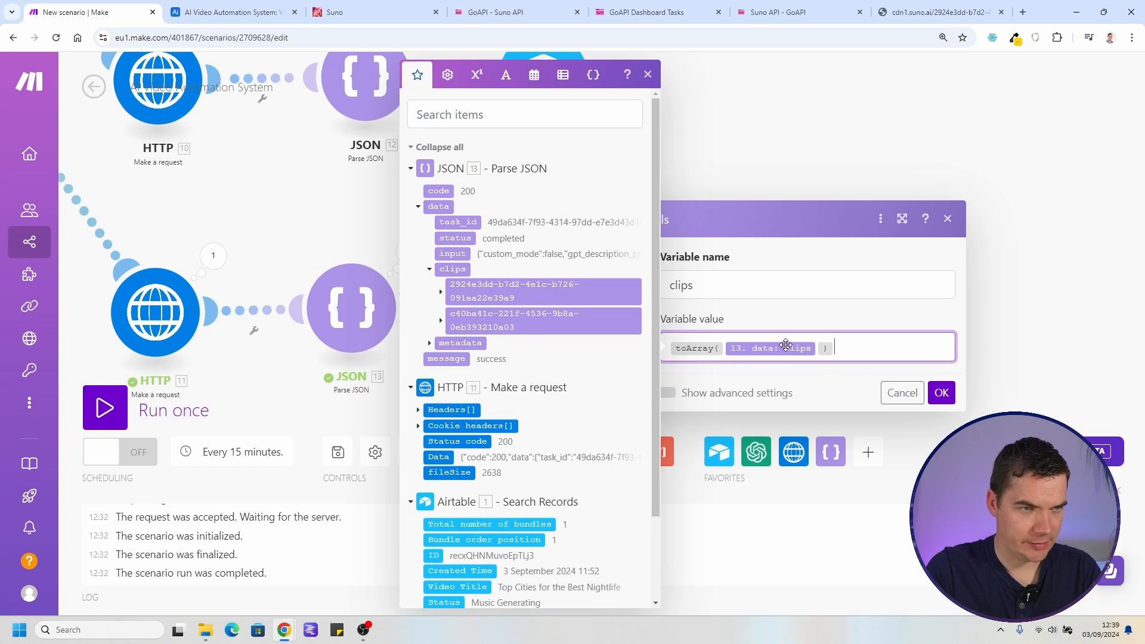
click(941, 394)
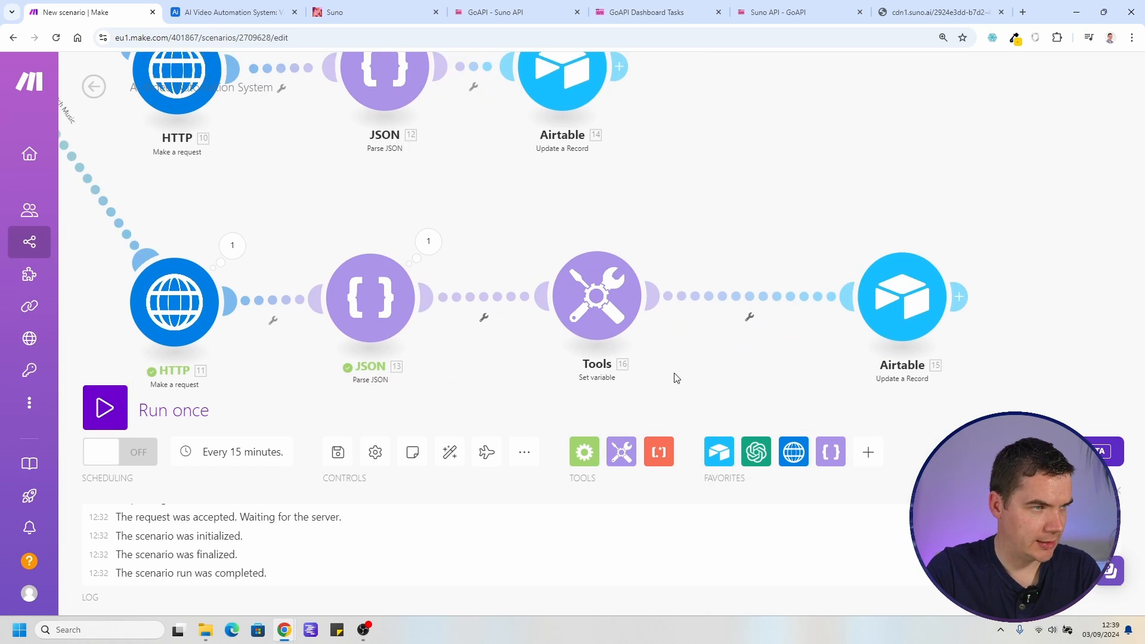
Block the link between Tools and Airtable with a filter requiring 1 equal to 0, and run the scenario once
click(731, 327)
click(841, 328)
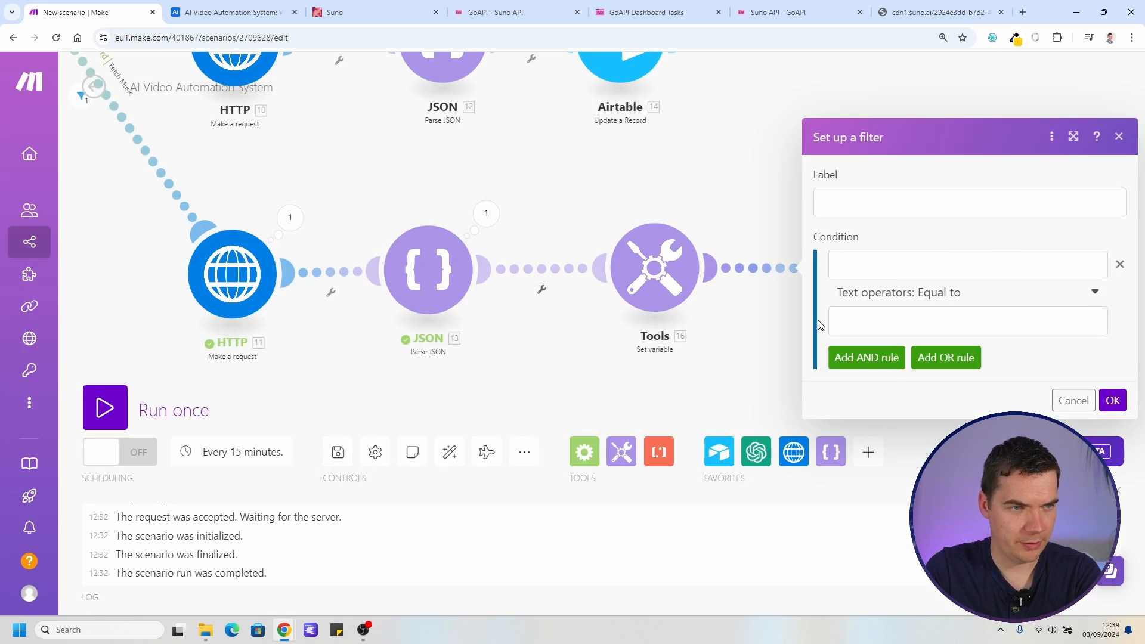
click(854, 274)
text(1)
click(872, 317)
text(0)
click(1117, 401)
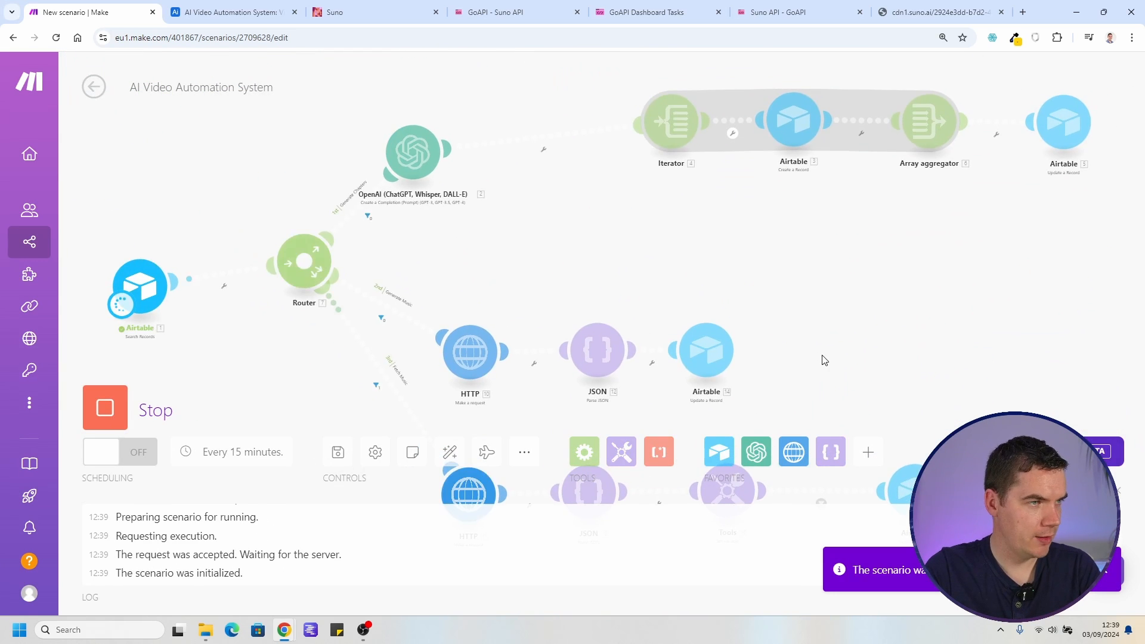
Examine the run output of the HTTP and JSON modules, expanding the clips collection
click(379, 238)
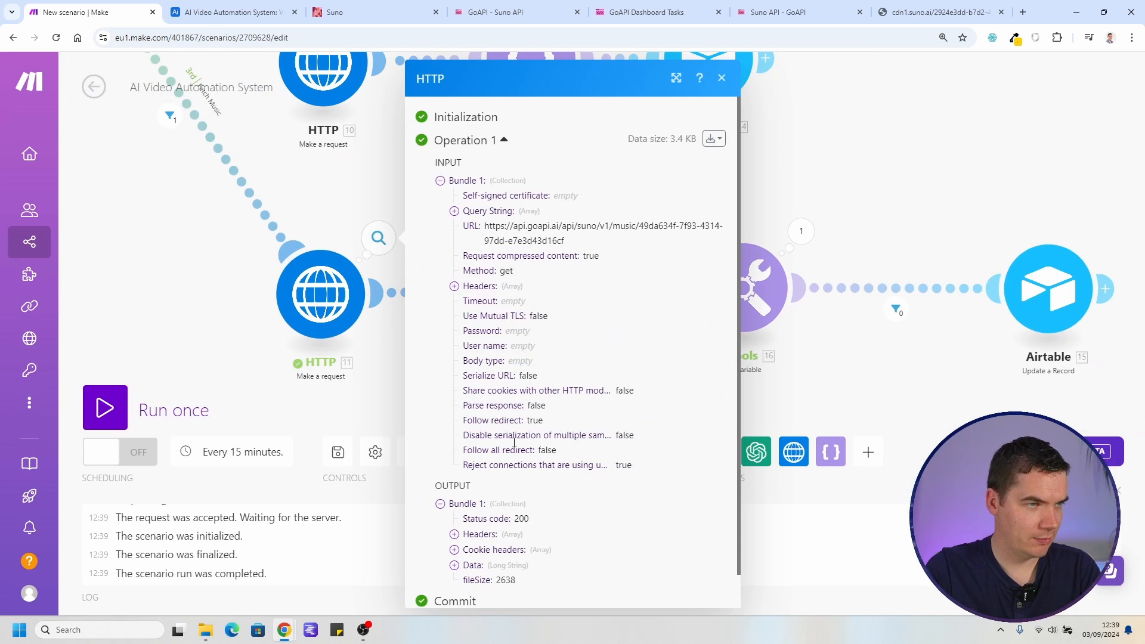
click(383, 407)
click(574, 235)
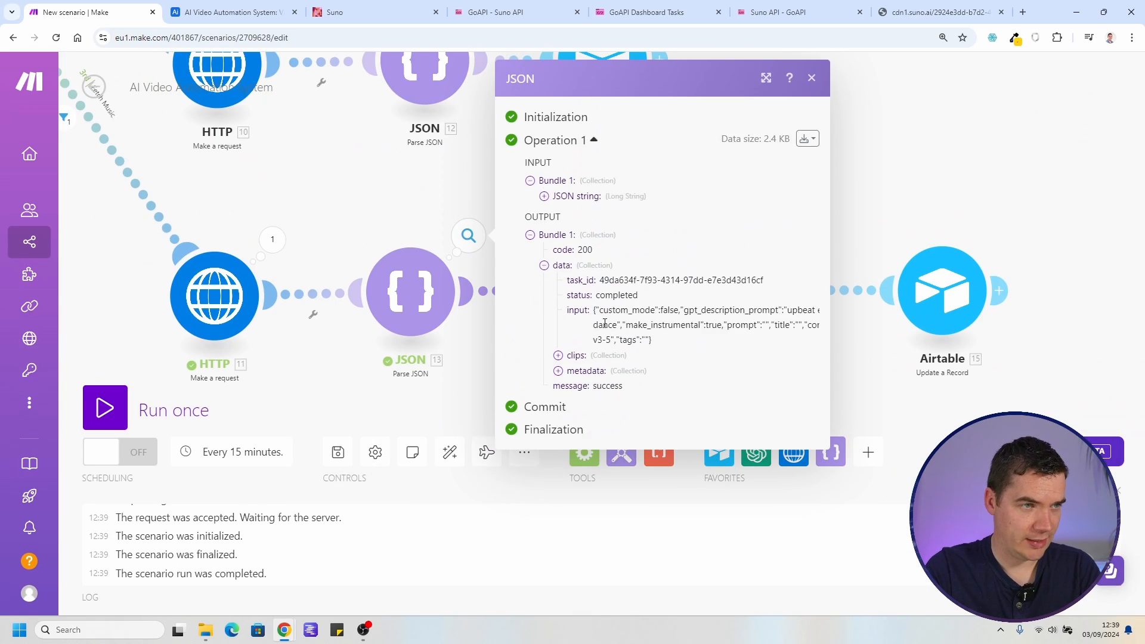
click(571, 358)
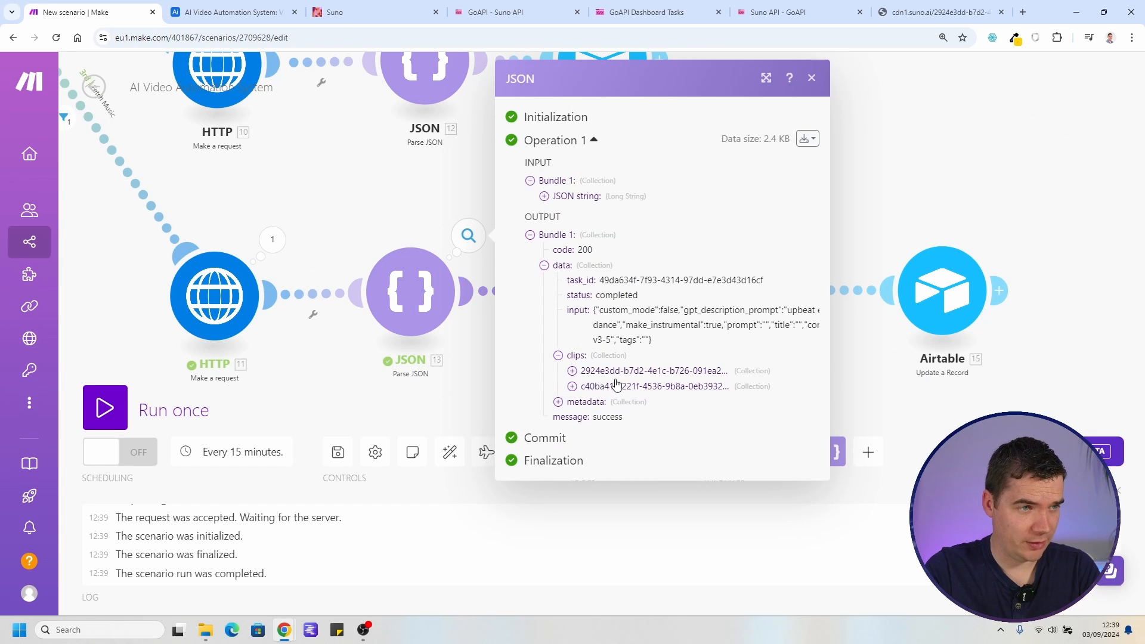
click(465, 387)
drag(465, 388, 285, 389)
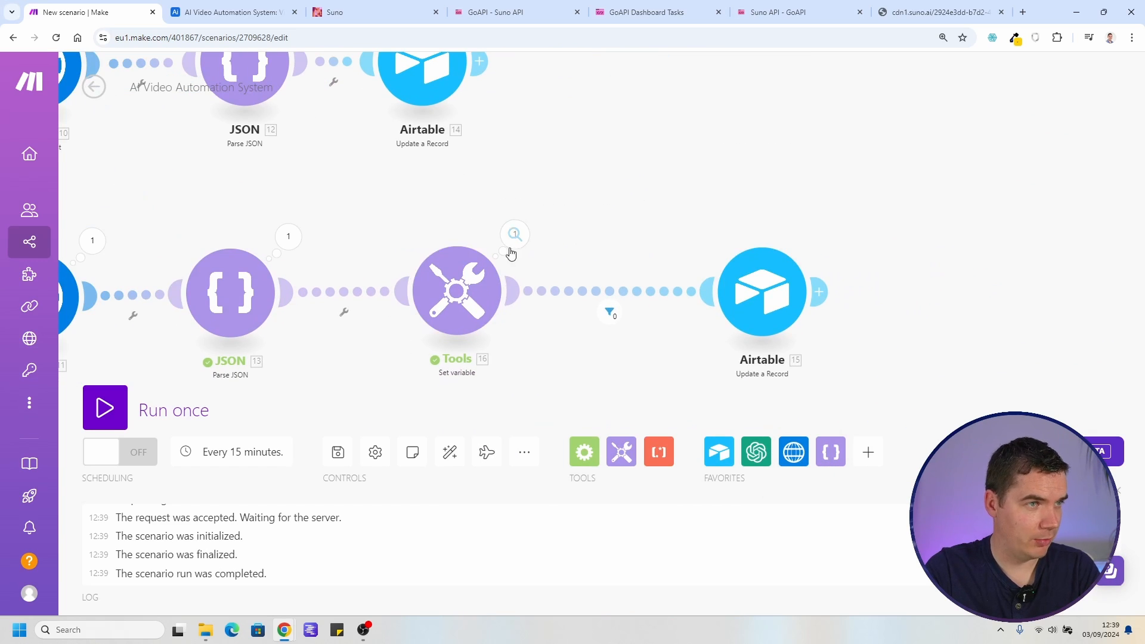
Examine the Tools module's output, expanding the clips array entries and the first entry's value
click(516, 240)
click(603, 315)
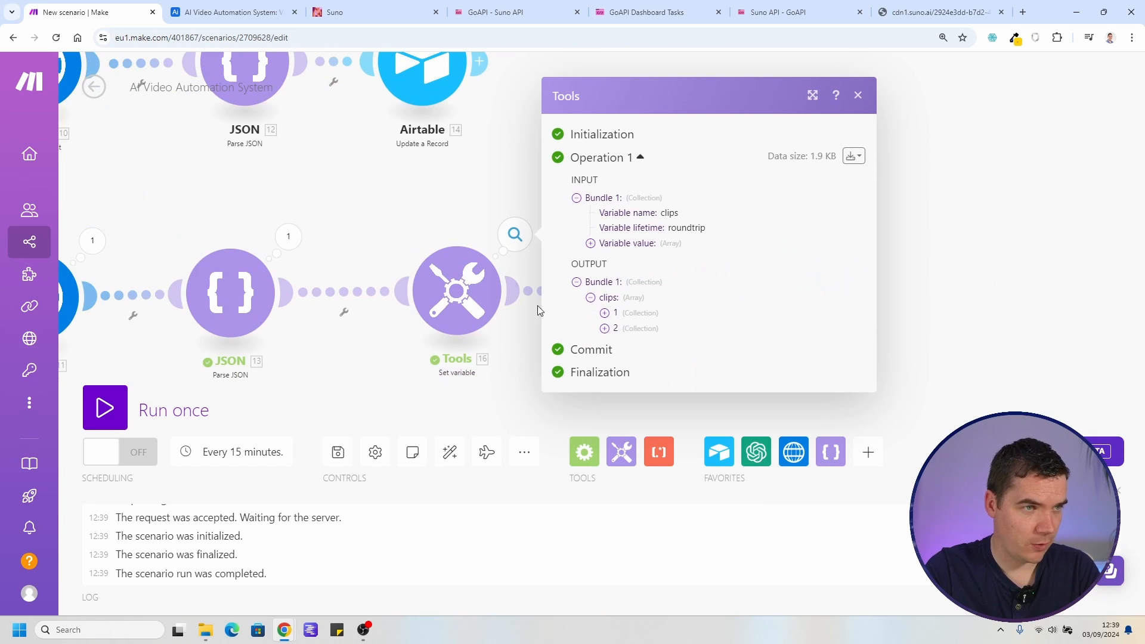
click(512, 310)
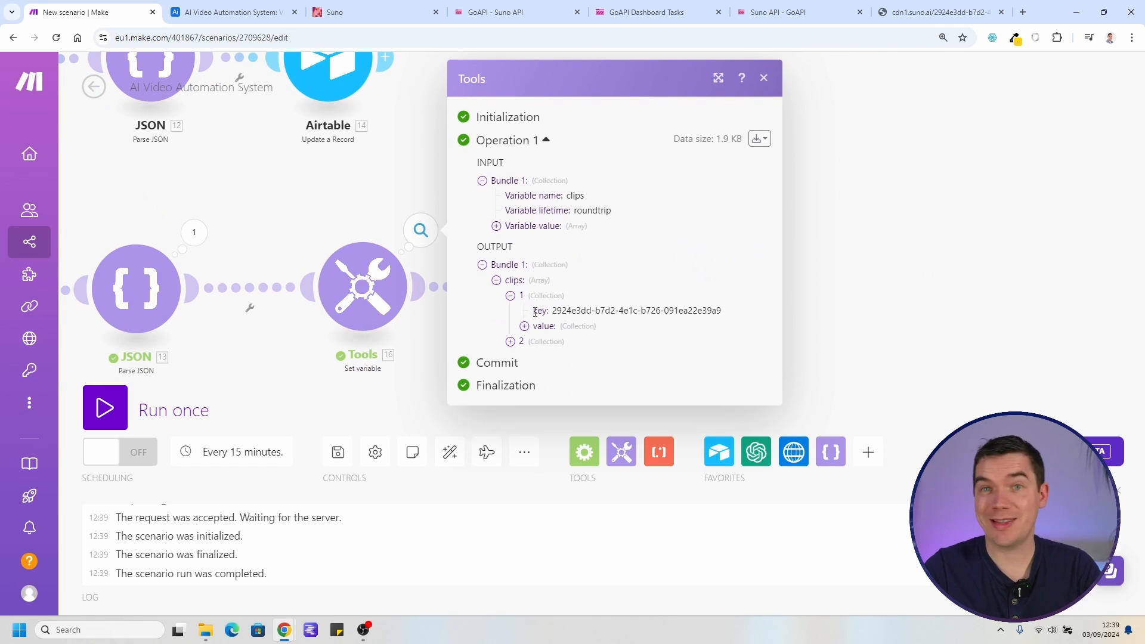
click(524, 326)
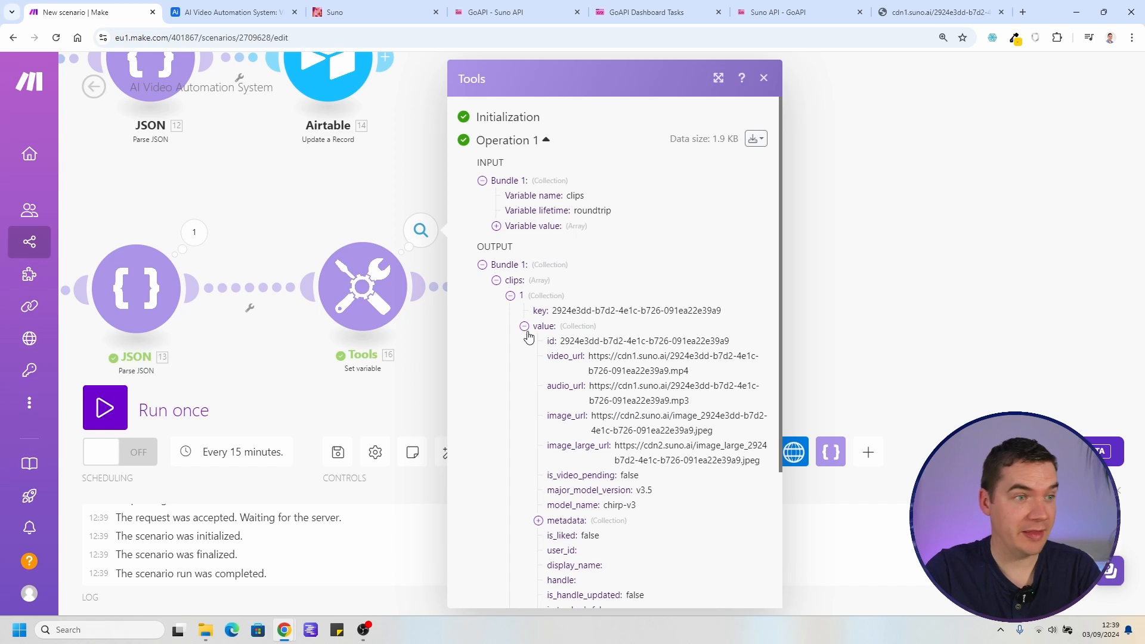
click(524, 326)
click(511, 342)
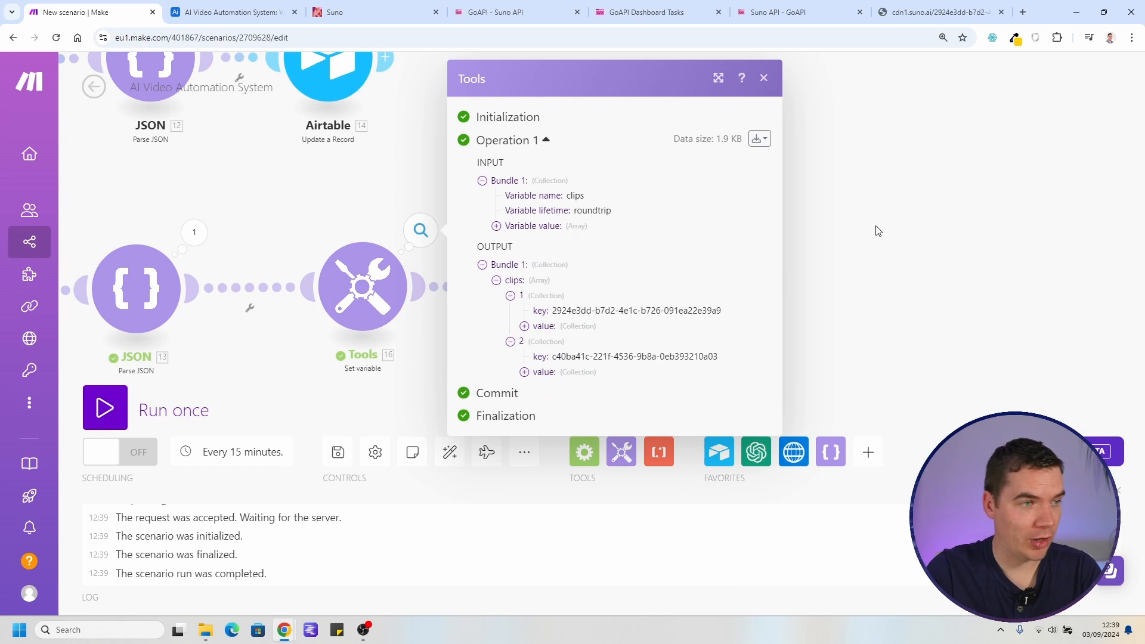
click(878, 231)
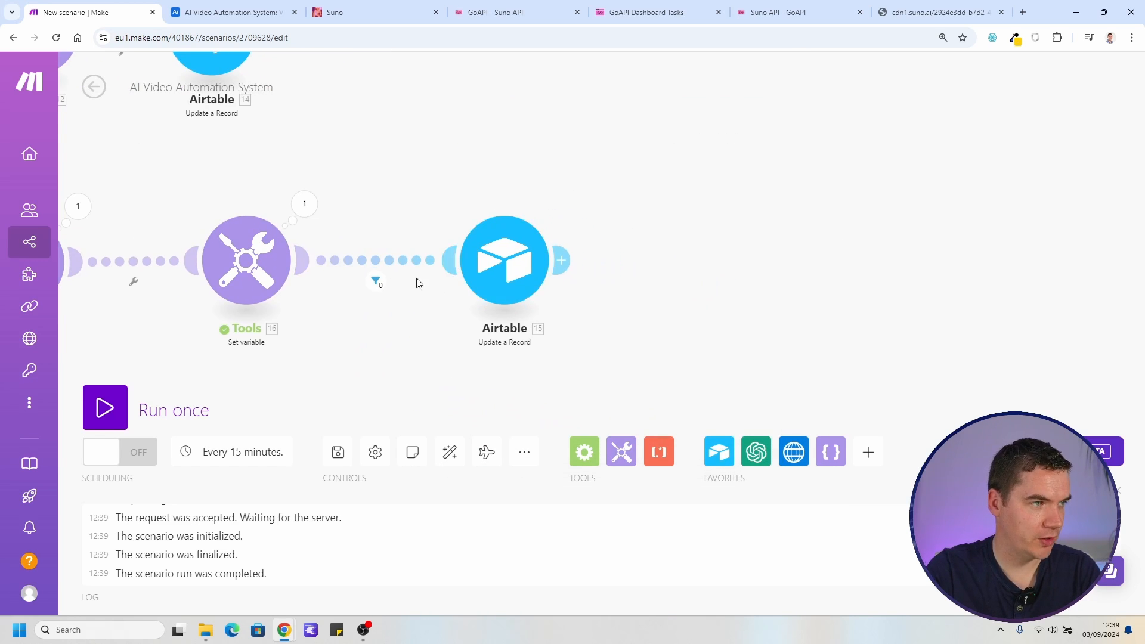
Remove the condition from the filter between the Tools and Airtable modules and save the filter
click(375, 280)
click(722, 257)
click(716, 306)
In the Airtable Update a Record module, map the Background Audio item's File URL to the clips variable's value.audio_url
click(518, 274)
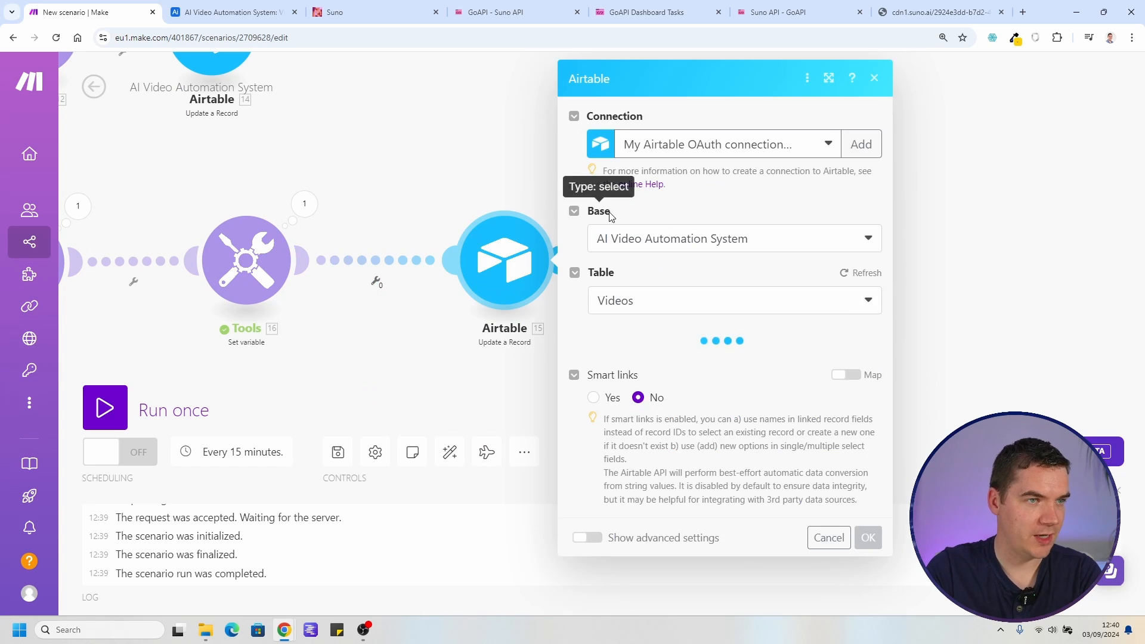
scroll(463, 434, down, 5)
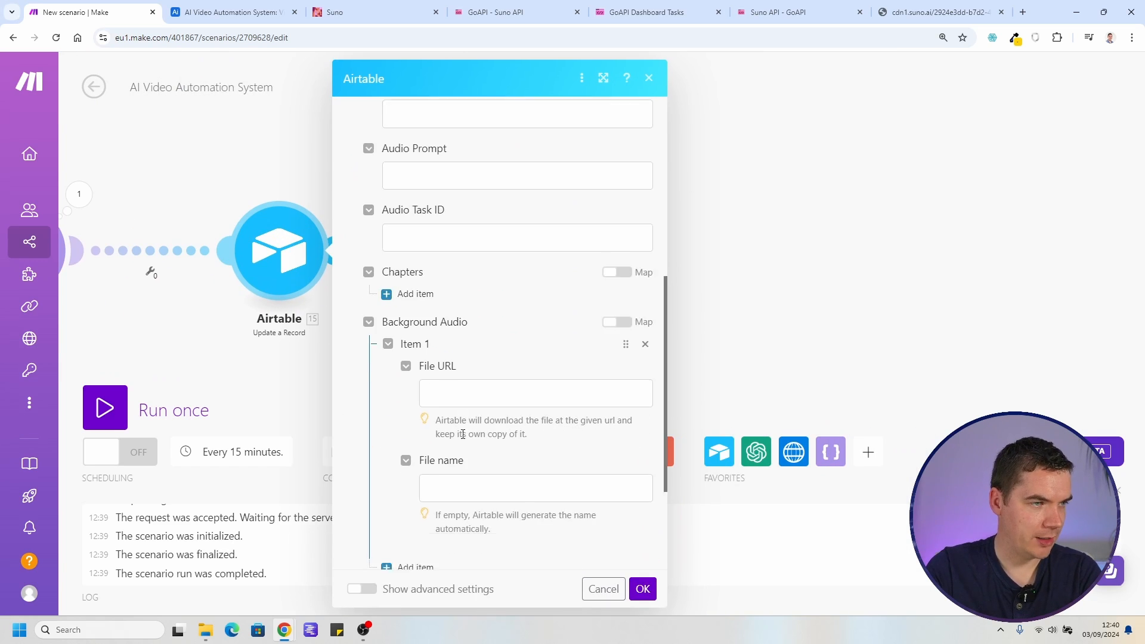
scroll(463, 435, down, 1)
click(489, 370)
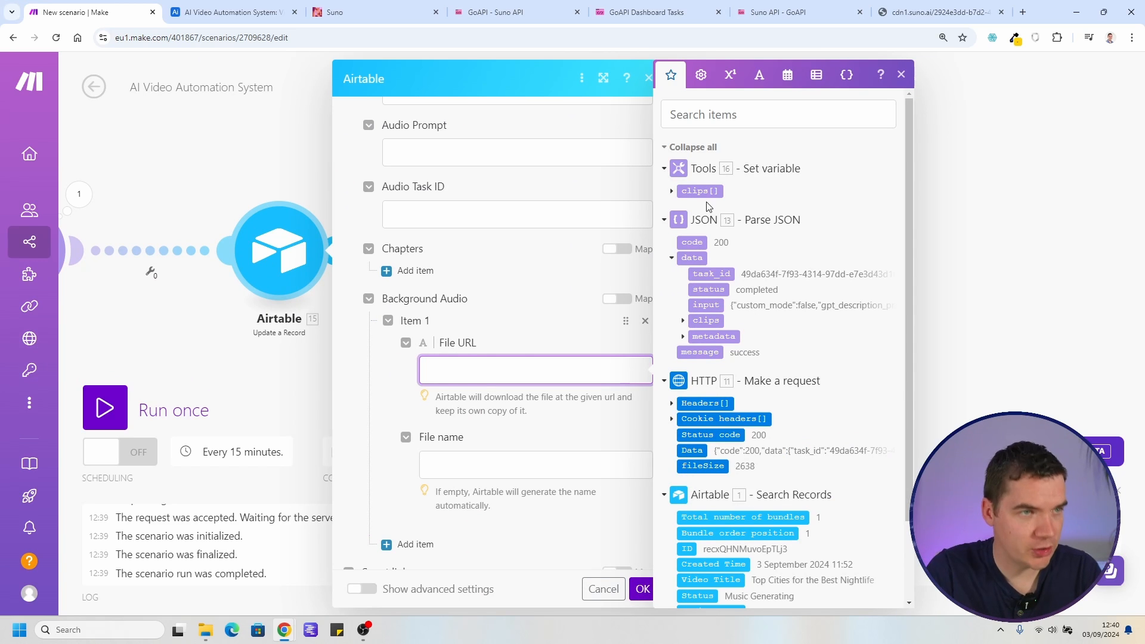
click(673, 192)
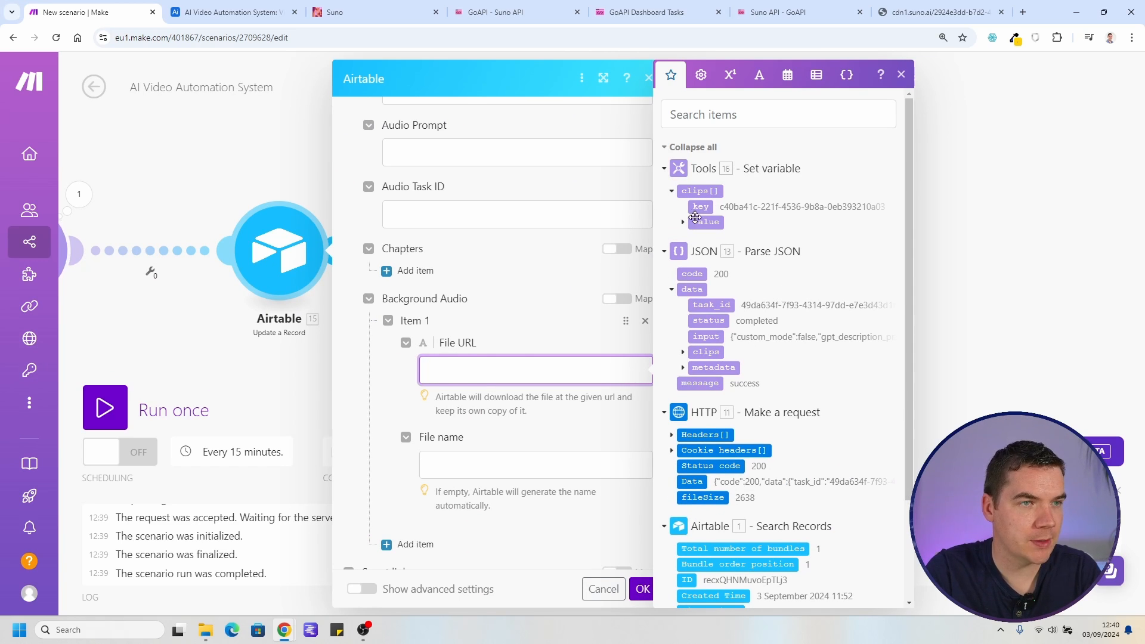
click(704, 222)
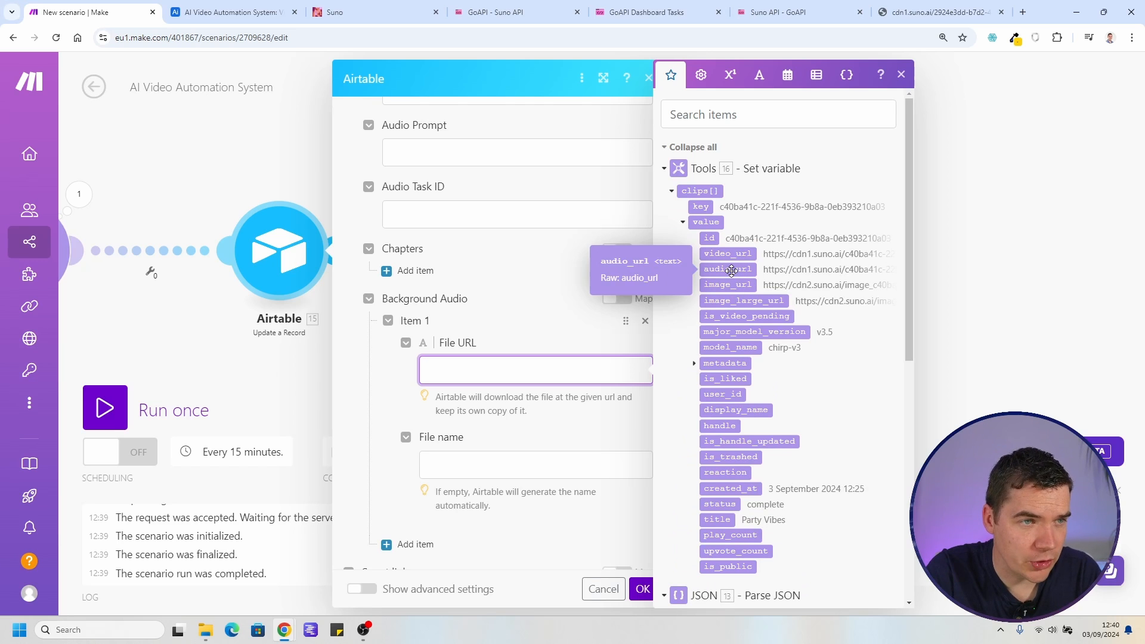
click(731, 270)
Set the Background Audio item's File name to the clips variable's value.id followed by .mp3 and save the module
key(Tab)
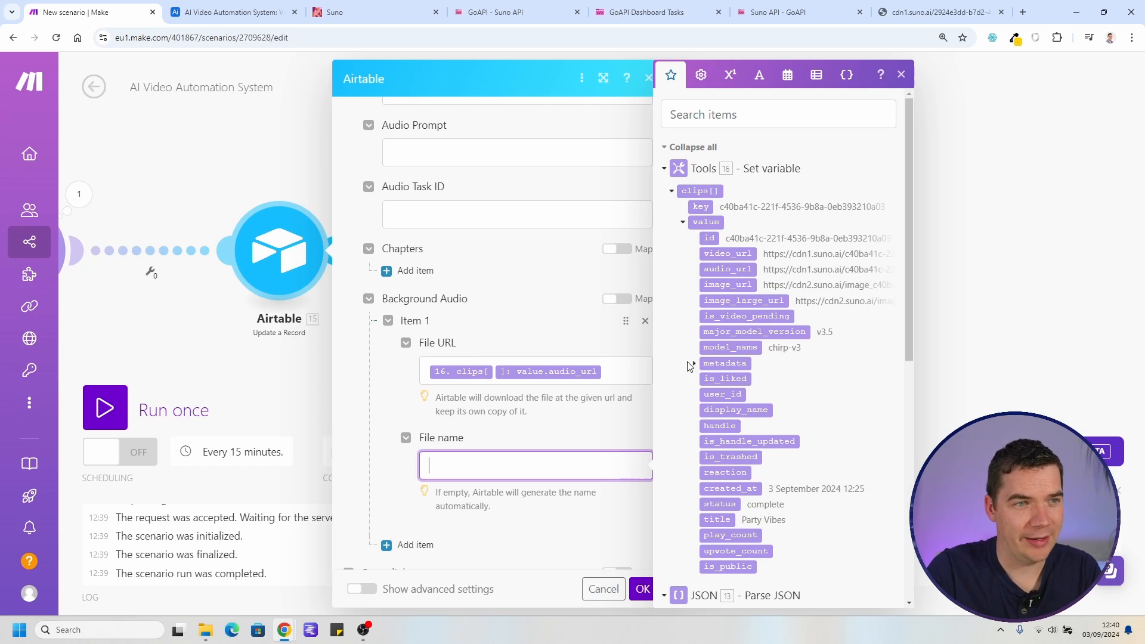
click(709, 239)
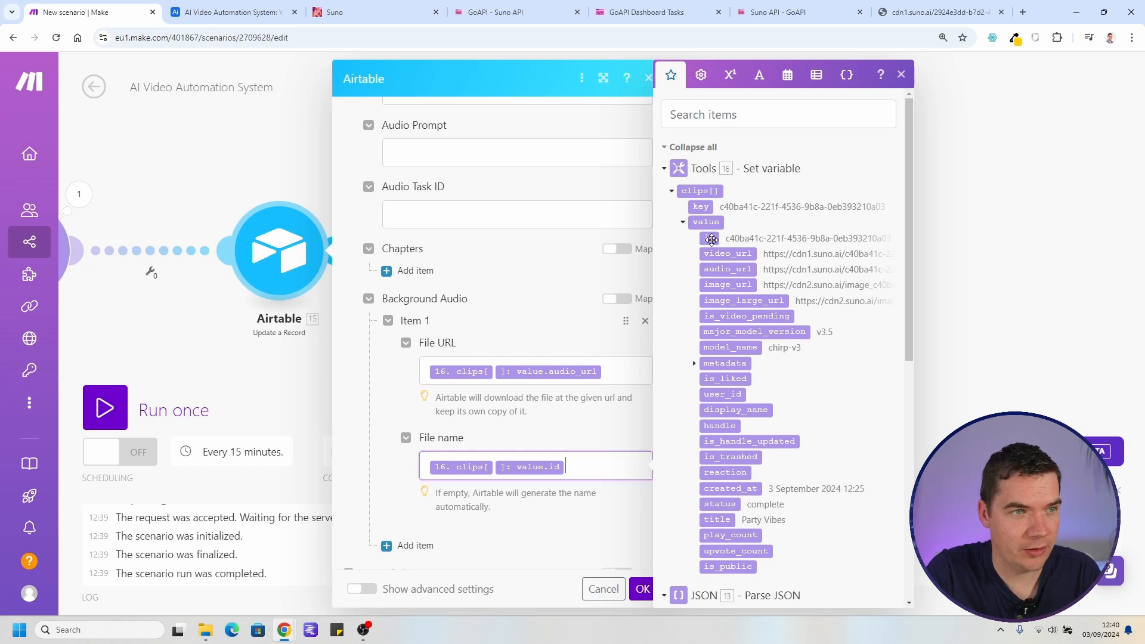
text(.mp3)
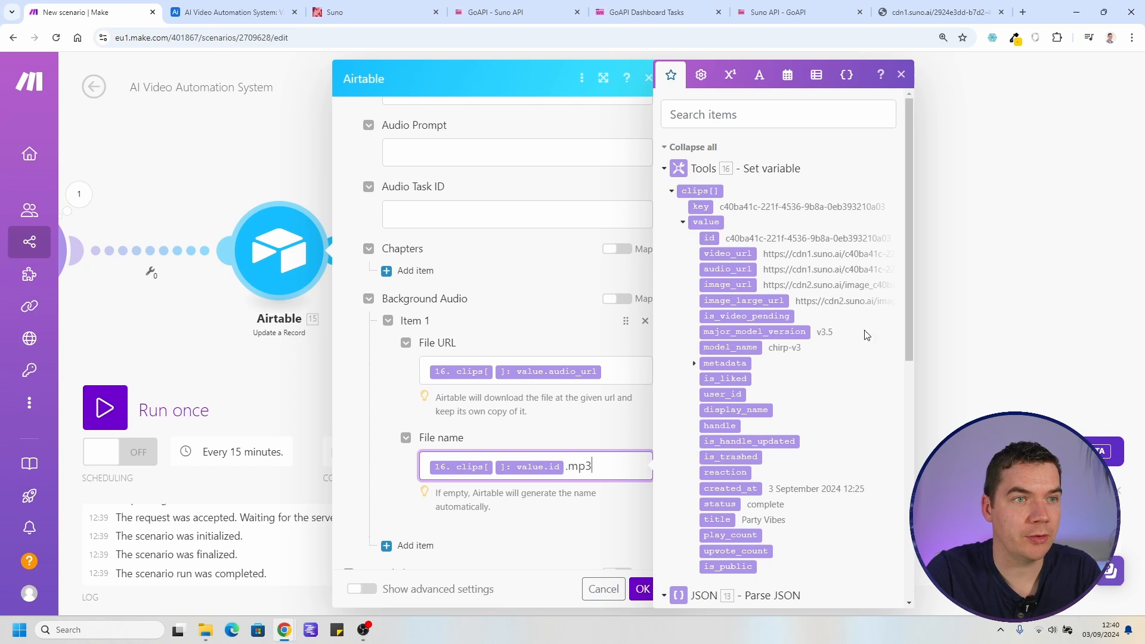
click(642, 589)
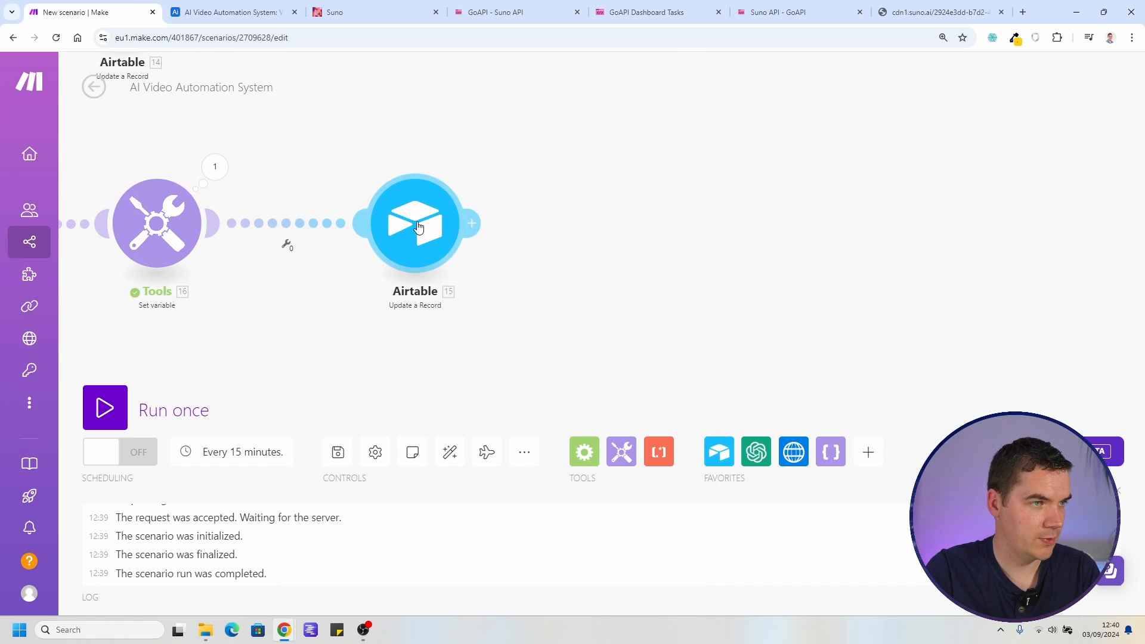
Check the Status options in Airtable's Videos table, and set Status to Music Generated in Make's Update a Record module
click(408, 225)
click(220, 9)
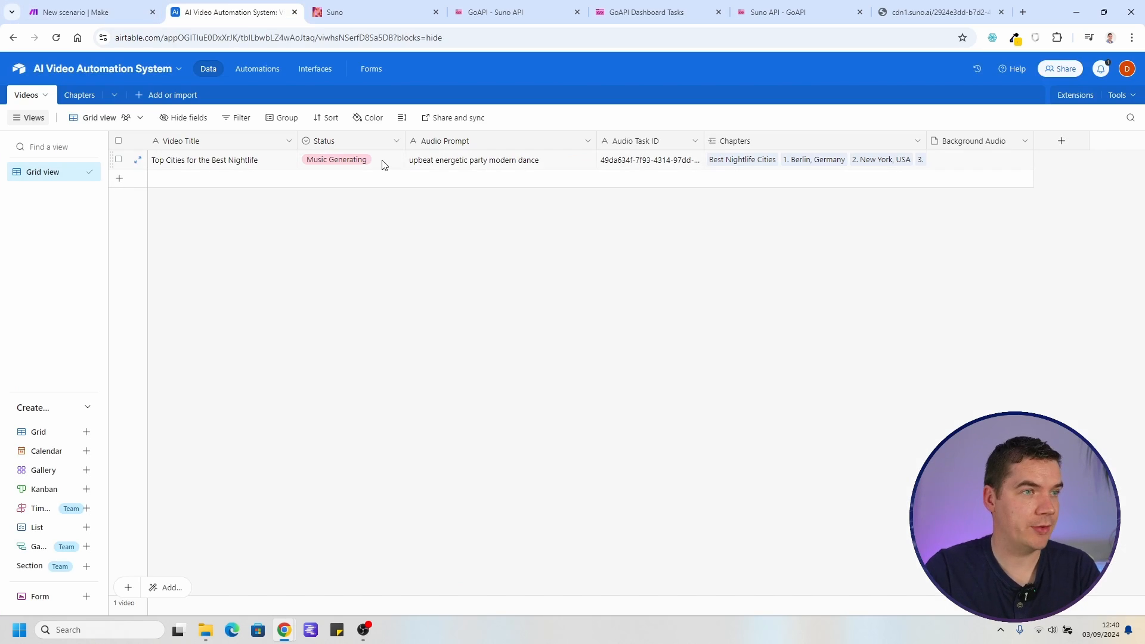
double_click(365, 162)
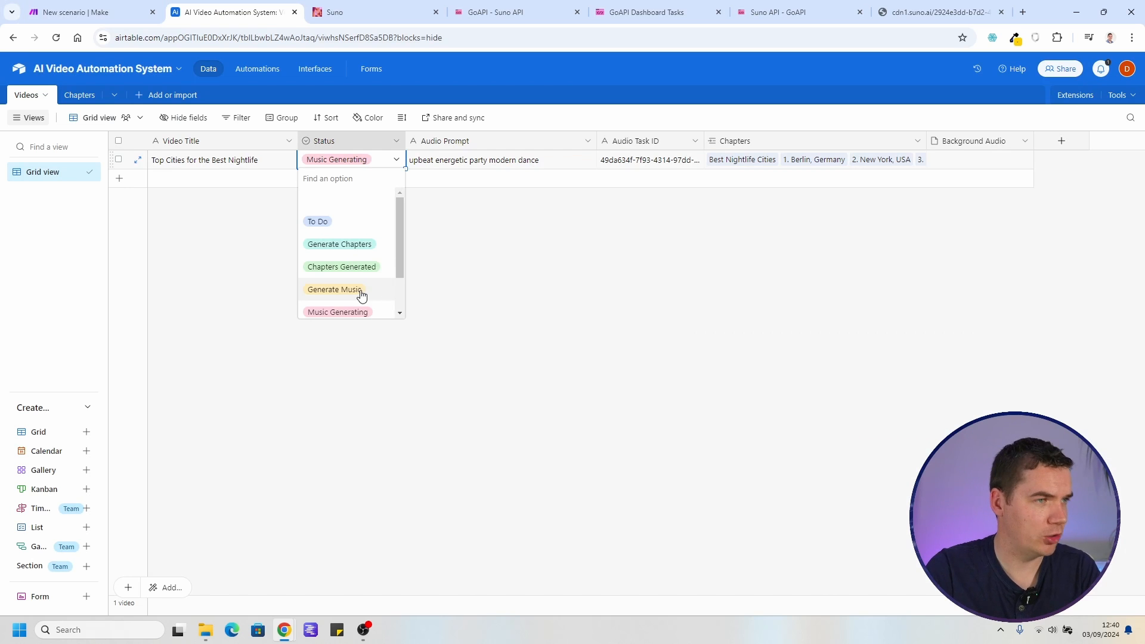
scroll(357, 292, down, 1)
click(394, 141)
click(394, 141)
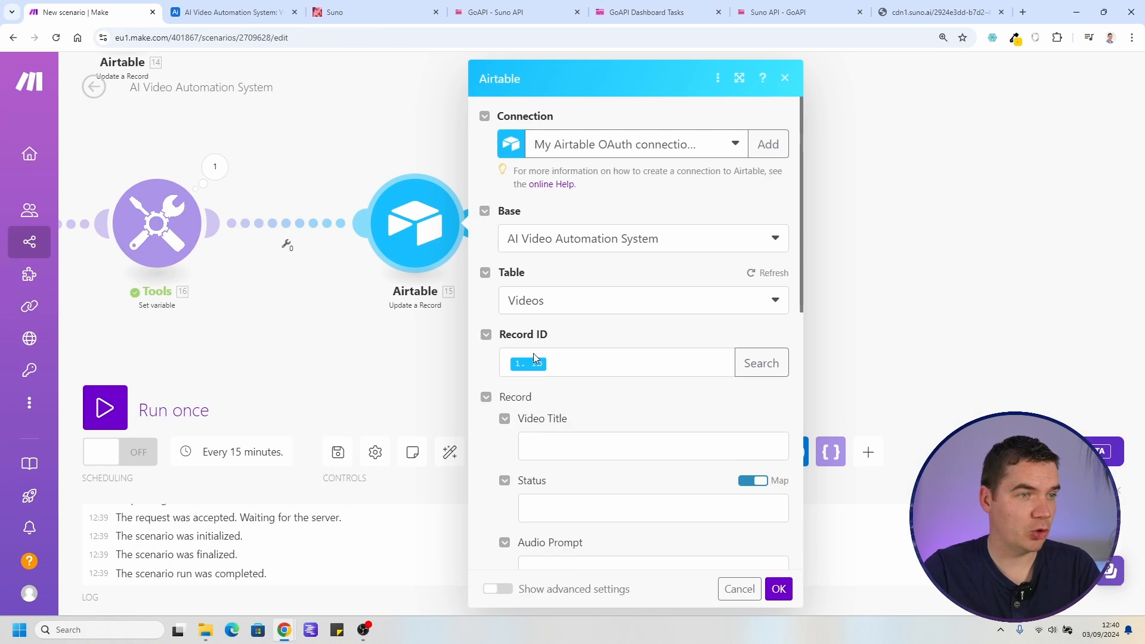
scroll(567, 310, down, 4)
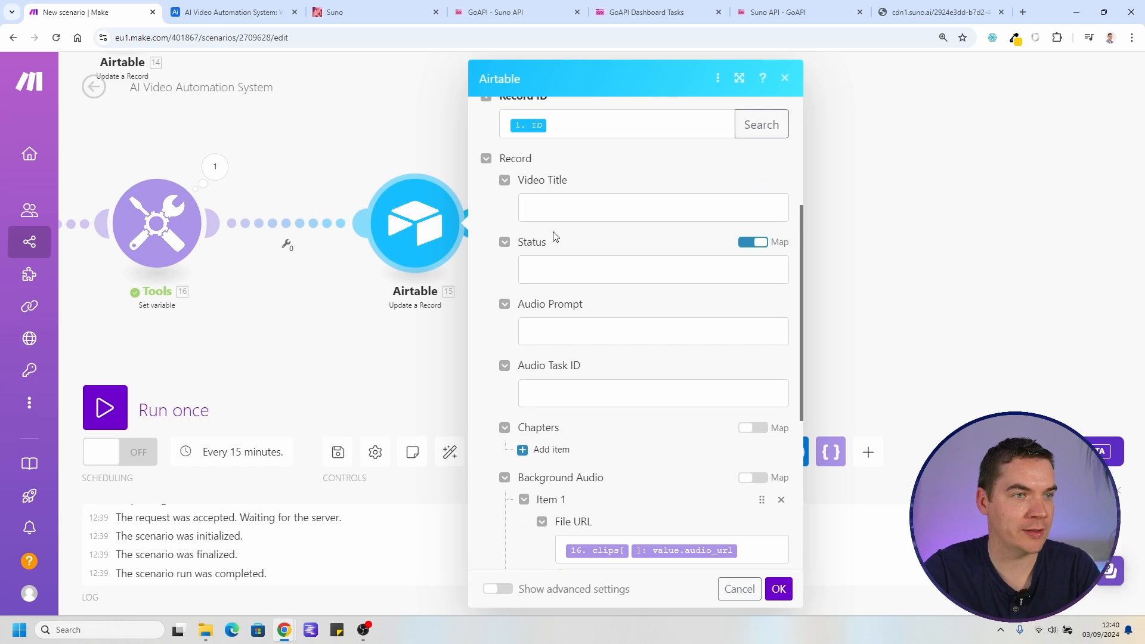
click(552, 270)
text(Music Generated)
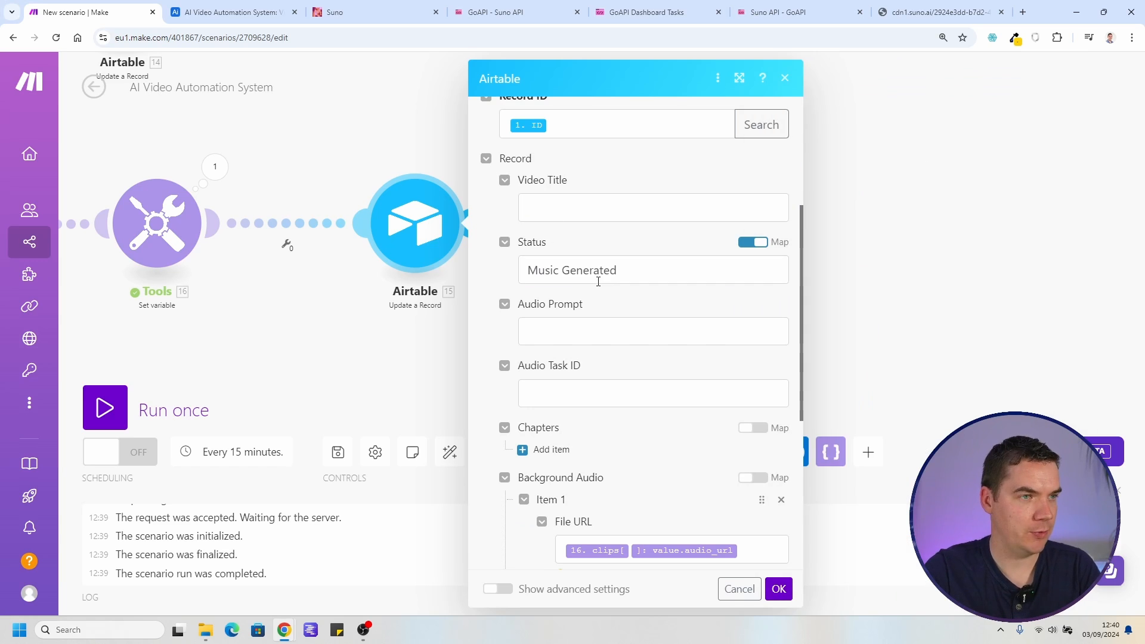
Save the Airtable Update a Record module and the scenario, run the scenario once, and switch to Airtable's Videos table
click(779, 589)
click(337, 452)
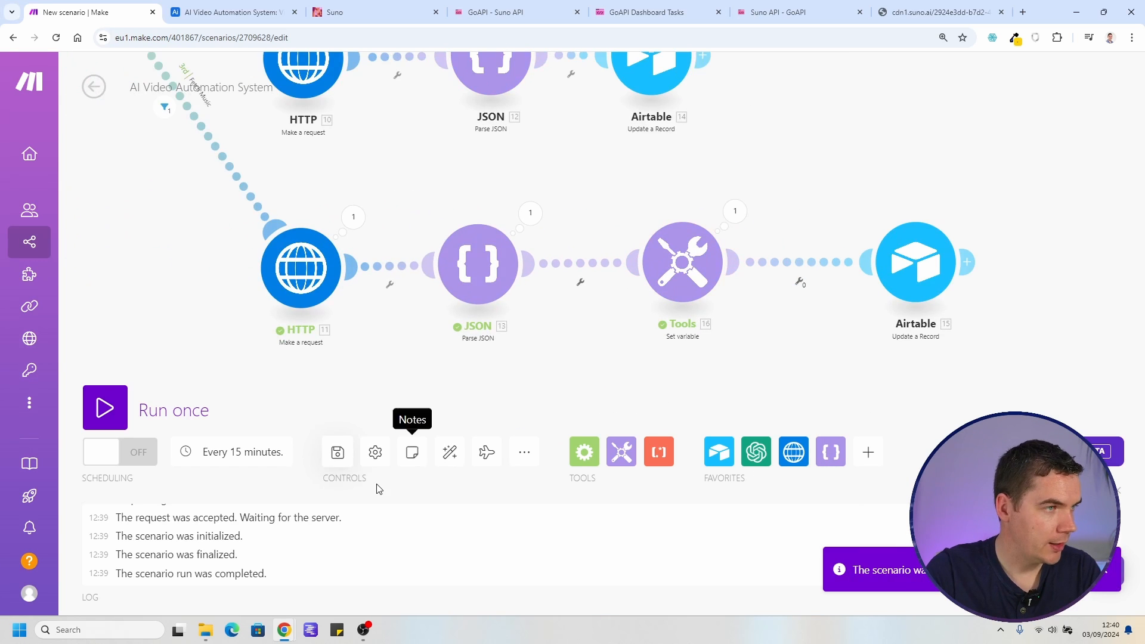
click(105, 409)
key(ctrl+2)
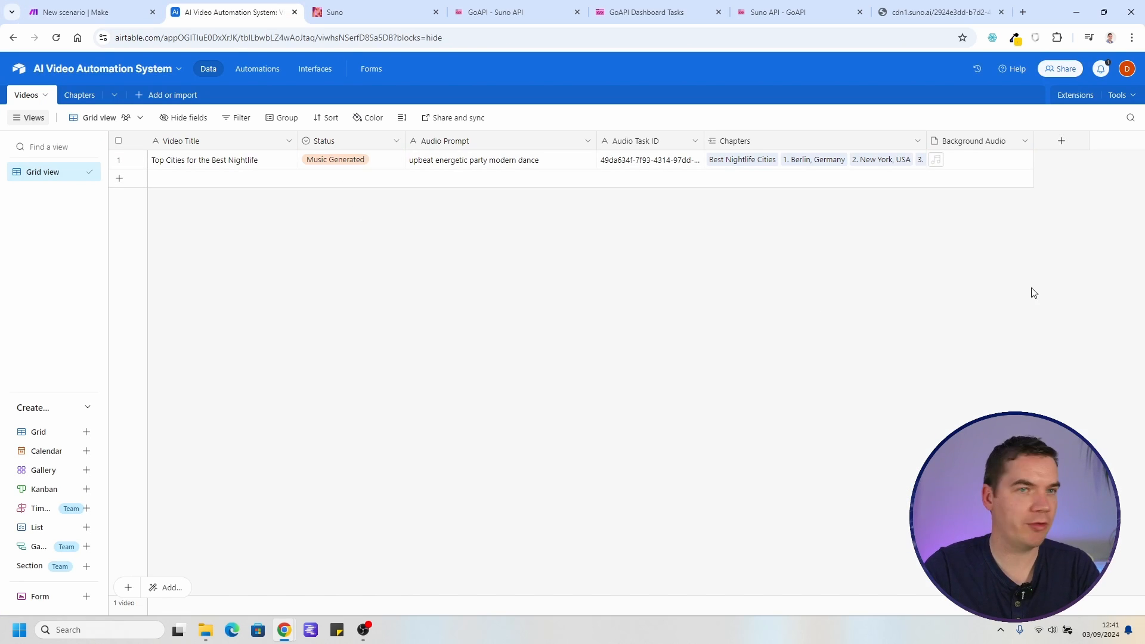
Play the Background Audio attachment of the Top Cities for the Best Nightlife record briefly, then stop it and deselect the cell
click(937, 163)
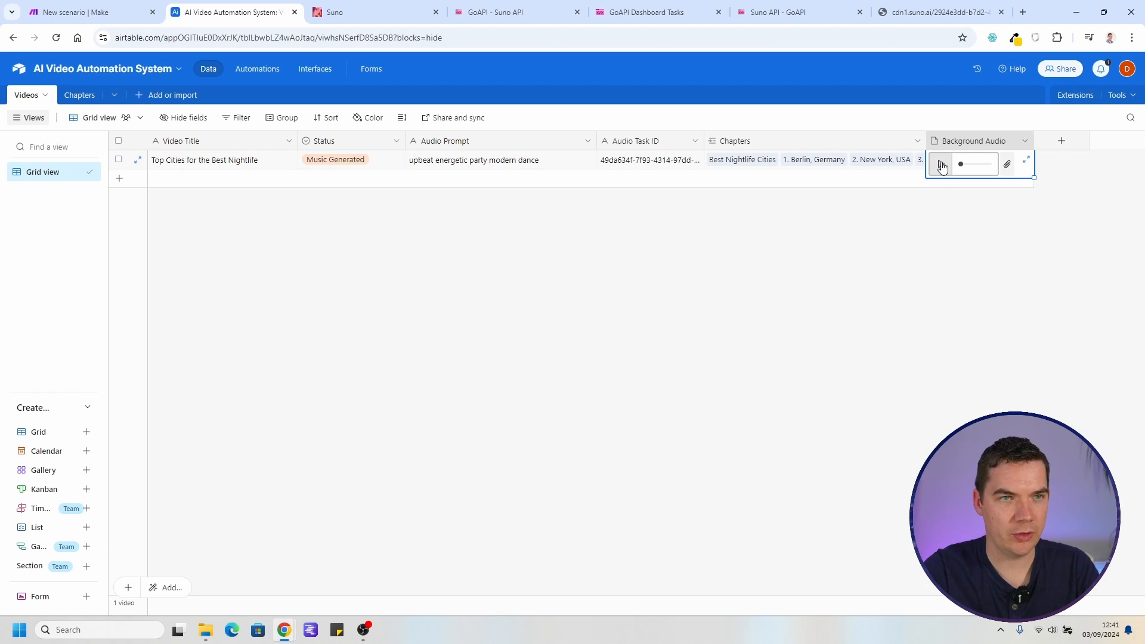
click(942, 165)
click(940, 159)
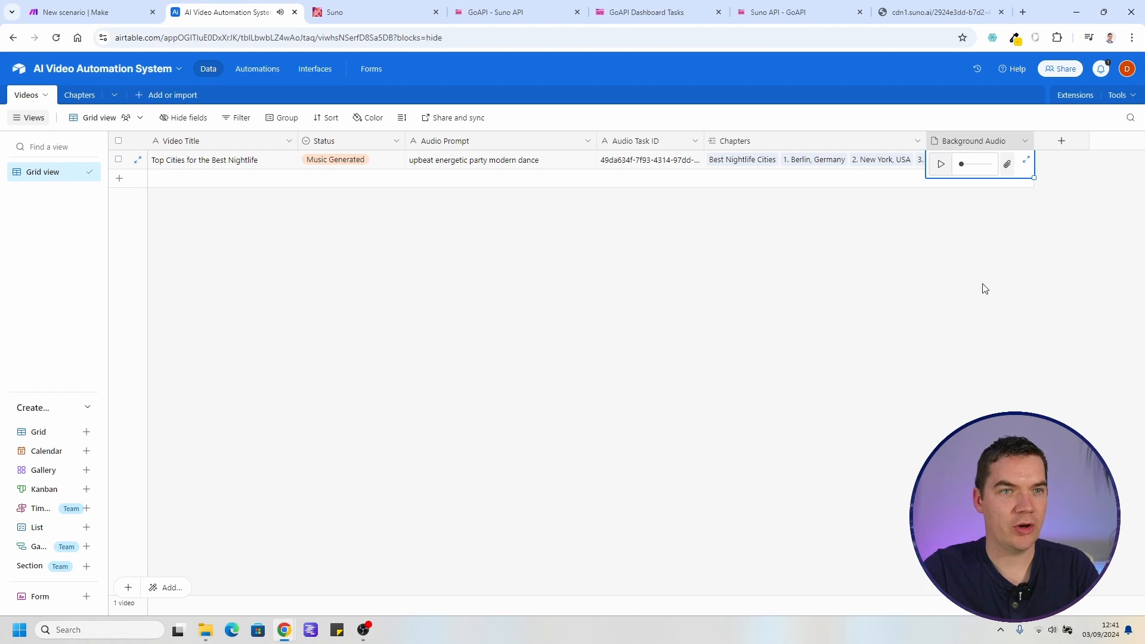
click(981, 279)
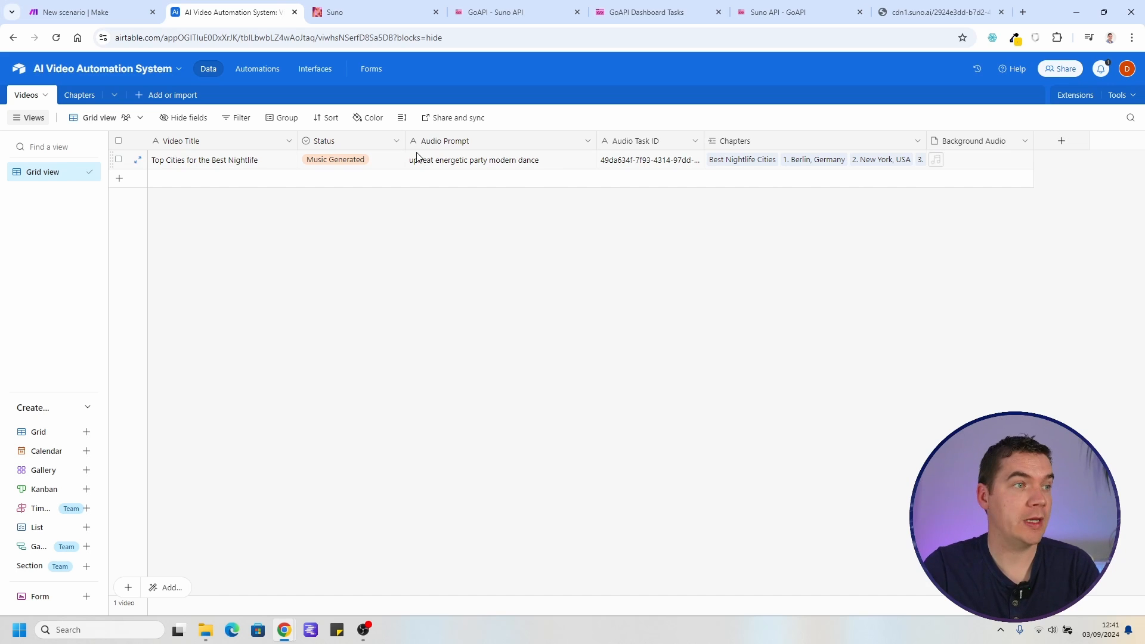
Return to the Make scenario and auto-align its modules
drag(681, 245, 688, 271)
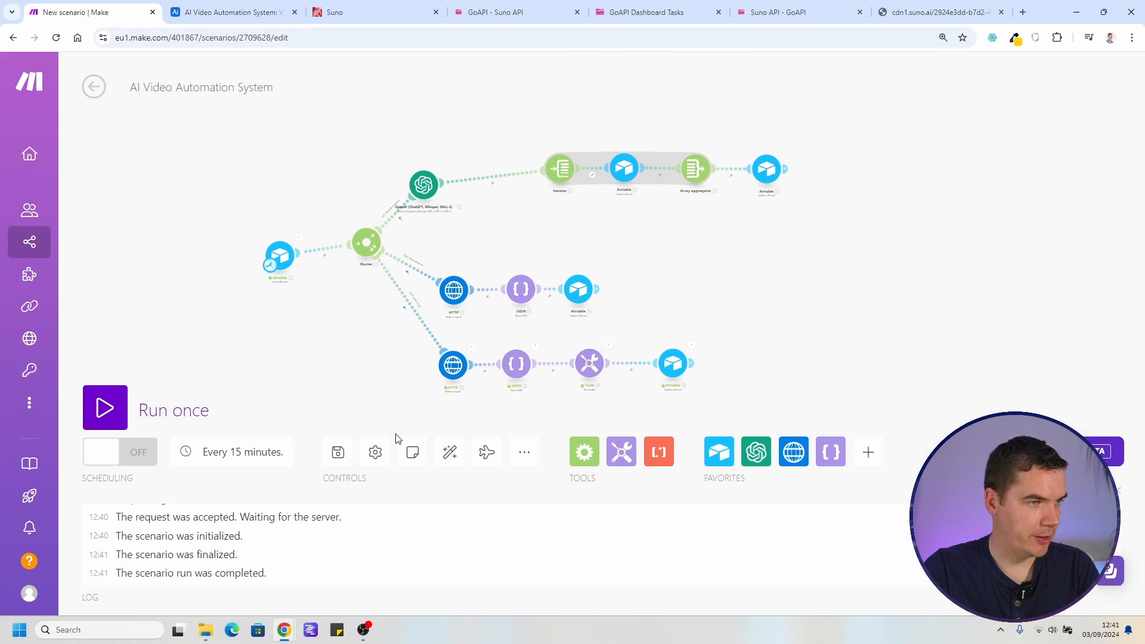
click(450, 452)
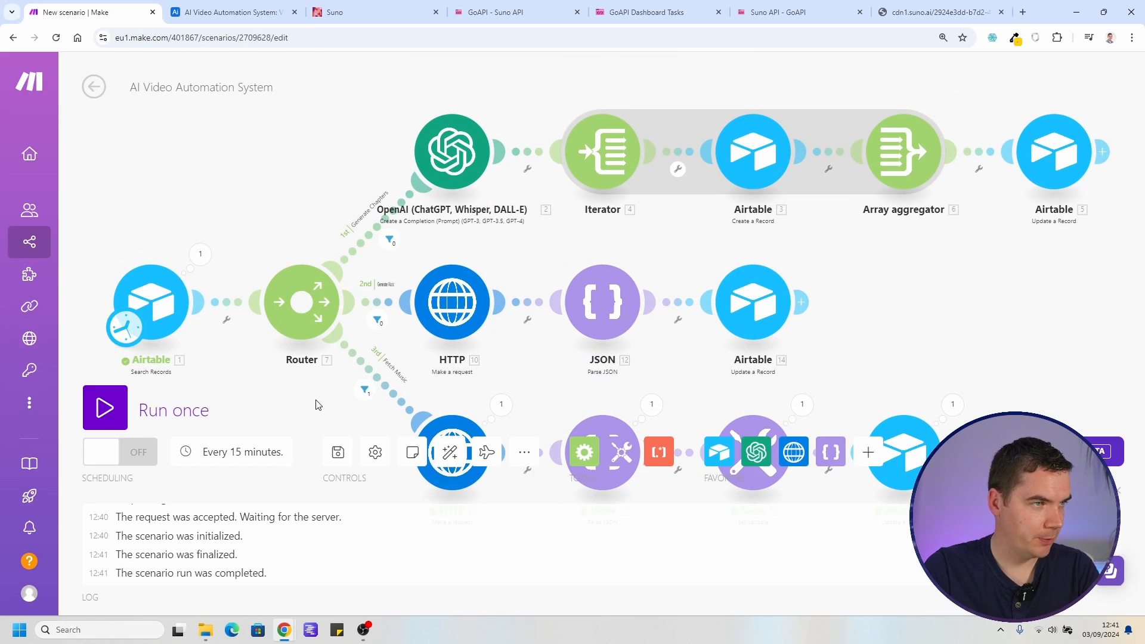
Review the modules on the Generate Chapters, Generate Music and Fetch Music routes from the router onward
scroll(370, 251, up, 3)
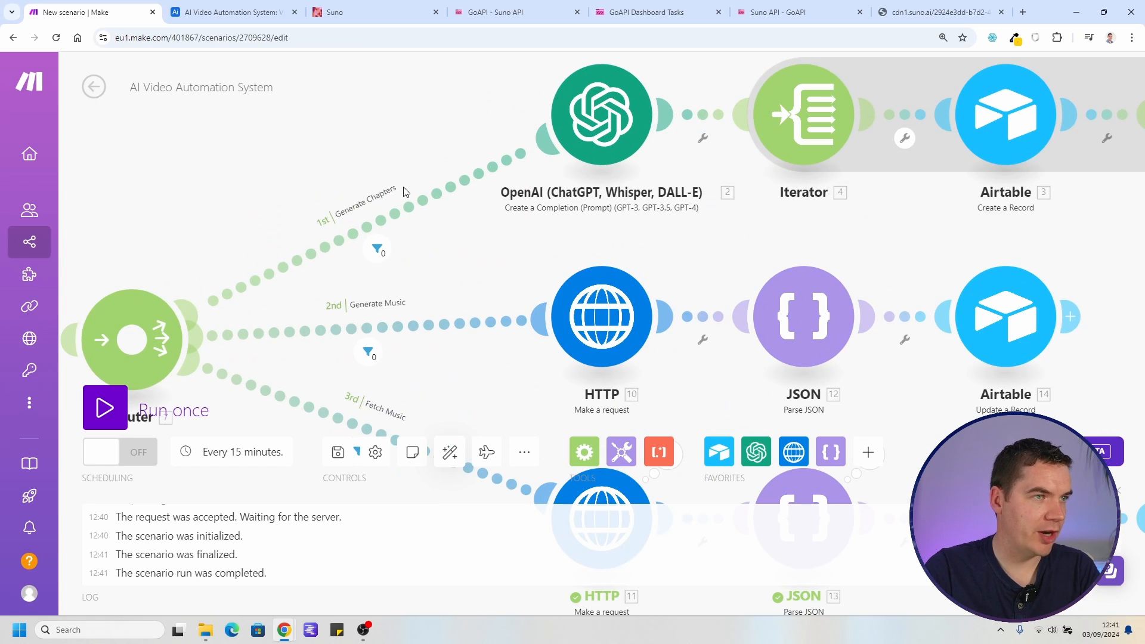
scroll(599, 162, down, 1)
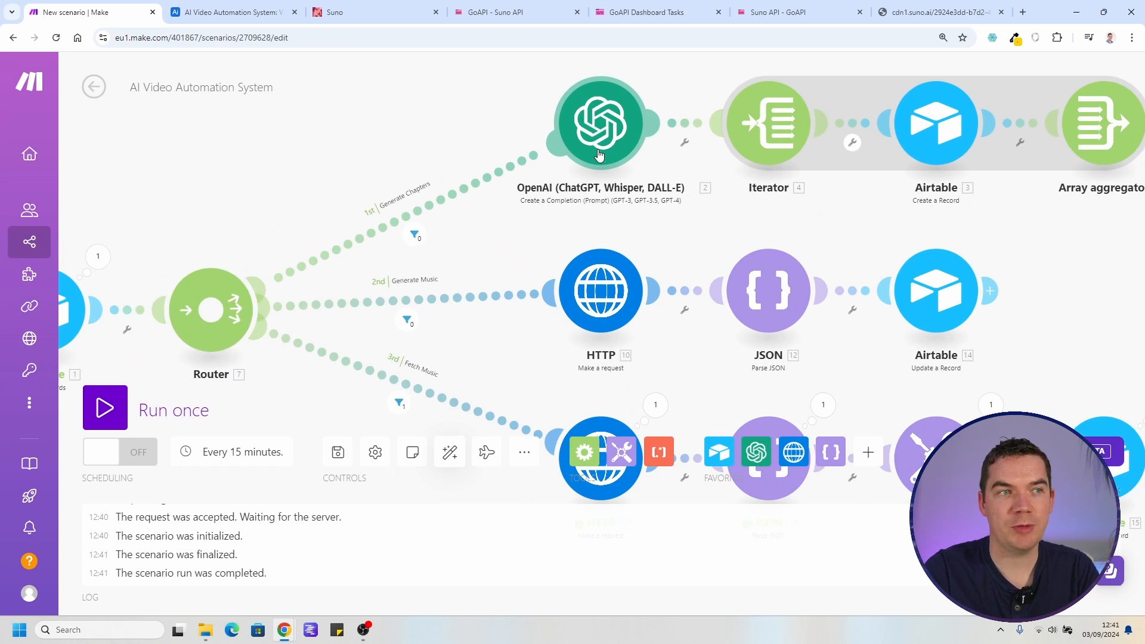
scroll(598, 149, down, 1)
drag(1005, 138, 811, 143)
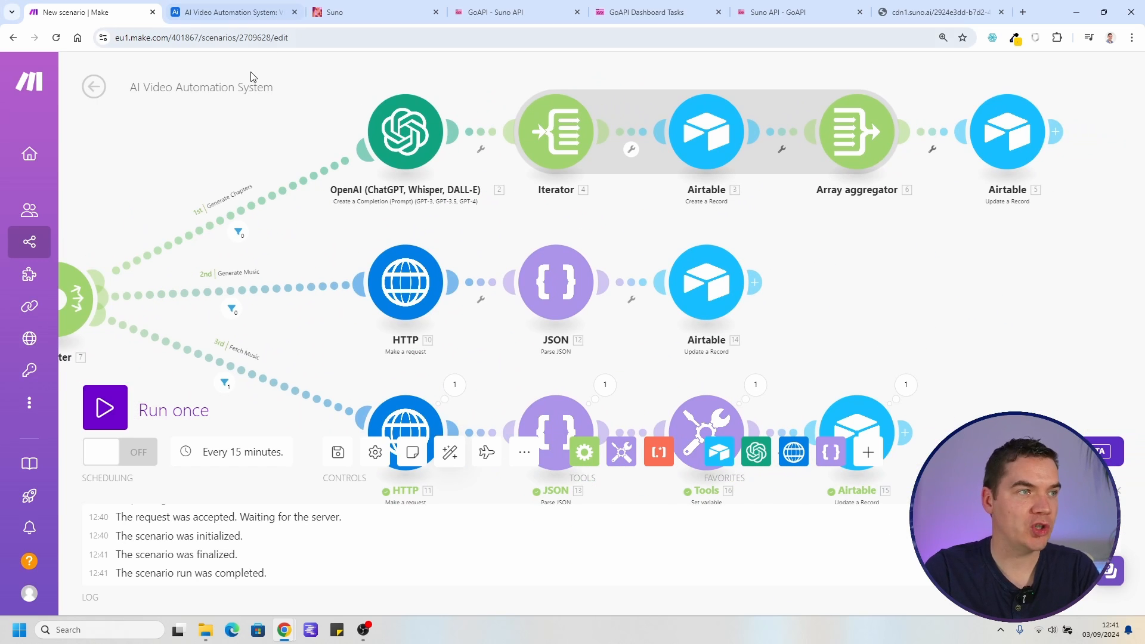
drag(227, 149, 391, 105)
scroll(382, 208, up, 3)
scroll(494, 232, down, 1)
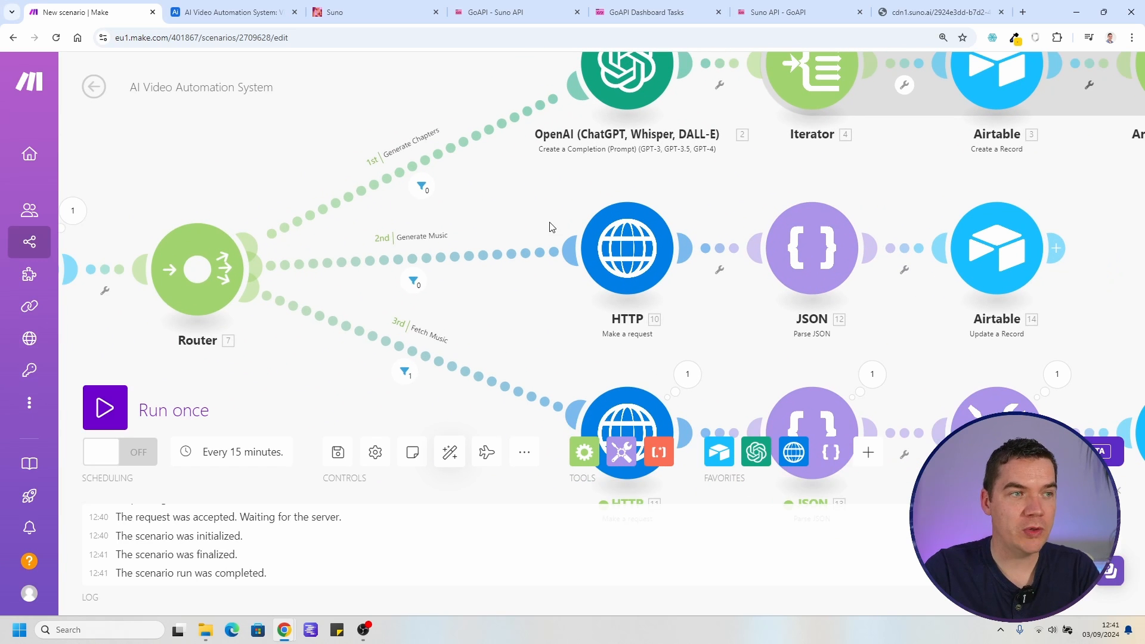
drag(534, 221, 533, 215)
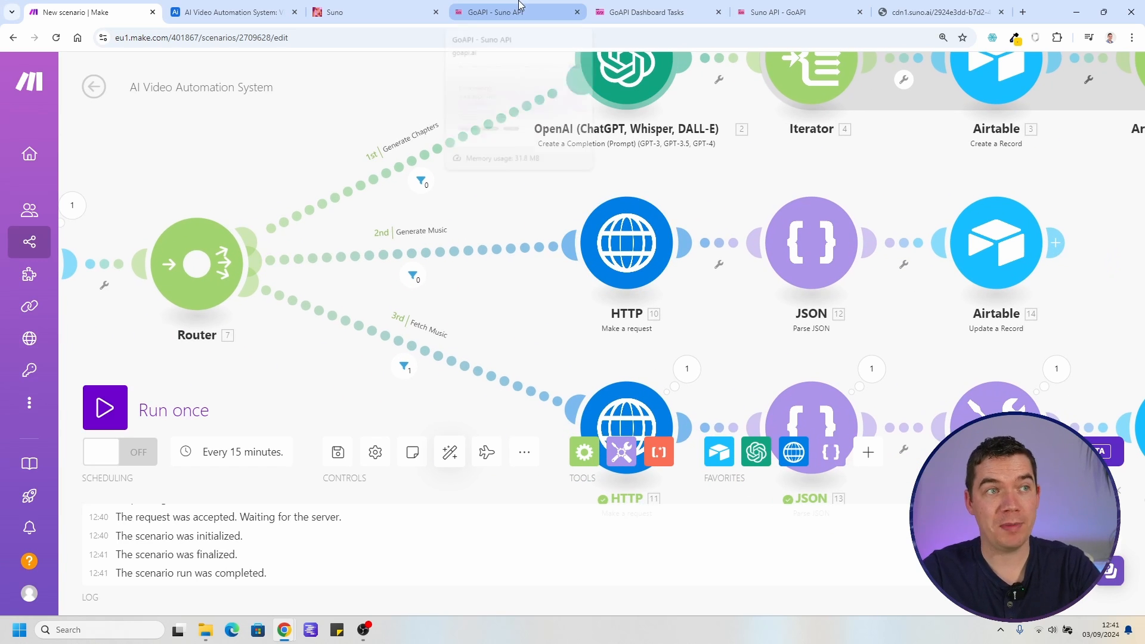
scroll(556, 303, down, 1)
drag(541, 311, 455, 161)
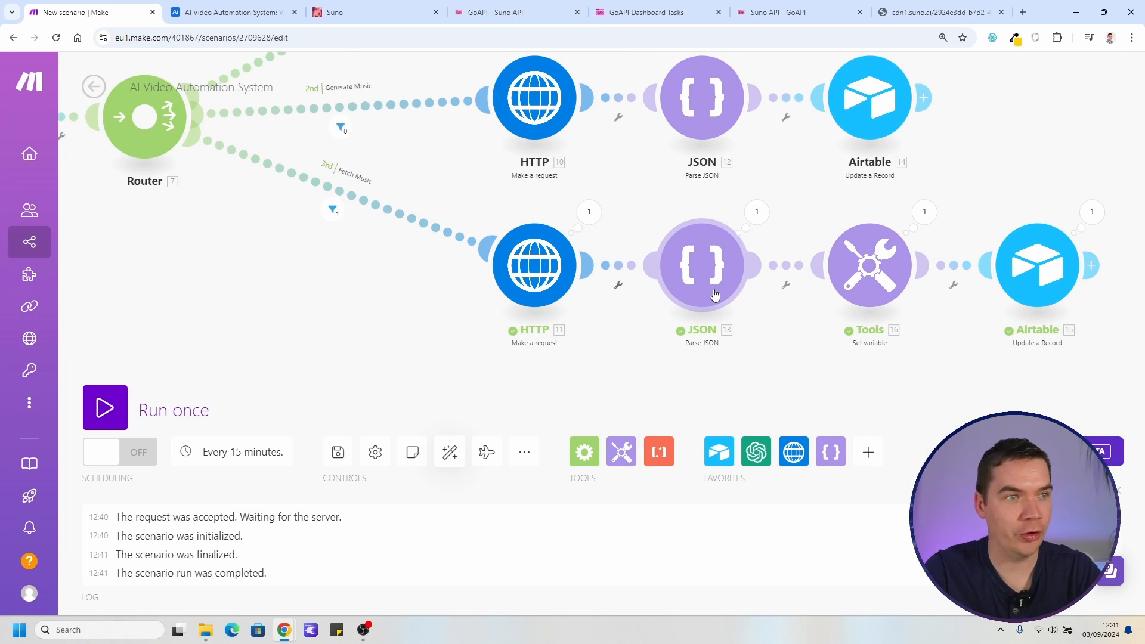
scroll(450, 290, down, 1)
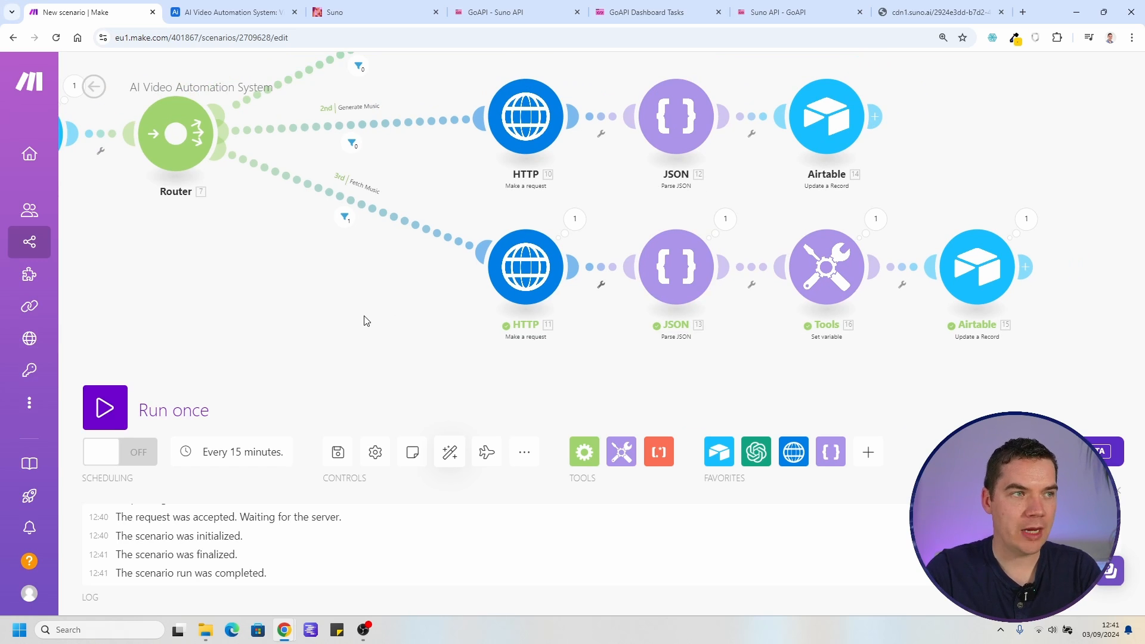
scroll(314, 312, down, 1)
Move the Airtable Search Records and Router modules lower on the canvas and add a fourth route to the router
drag(274, 324, 506, 343)
drag(235, 130, 397, 352)
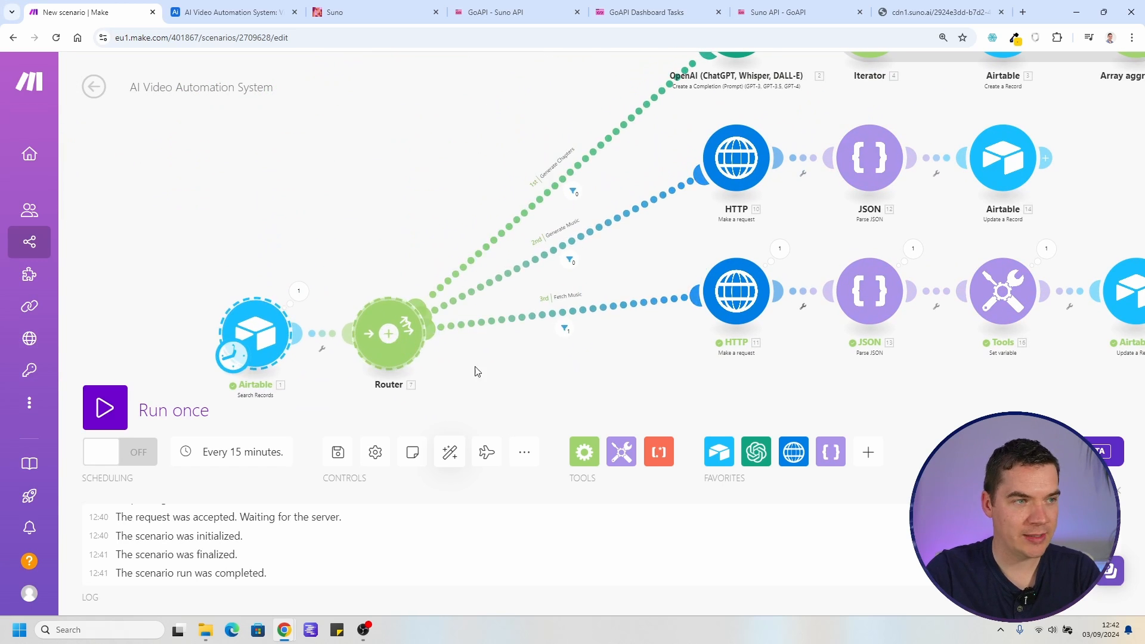
scroll(533, 385, down, 3)
drag(526, 365, 462, 219)
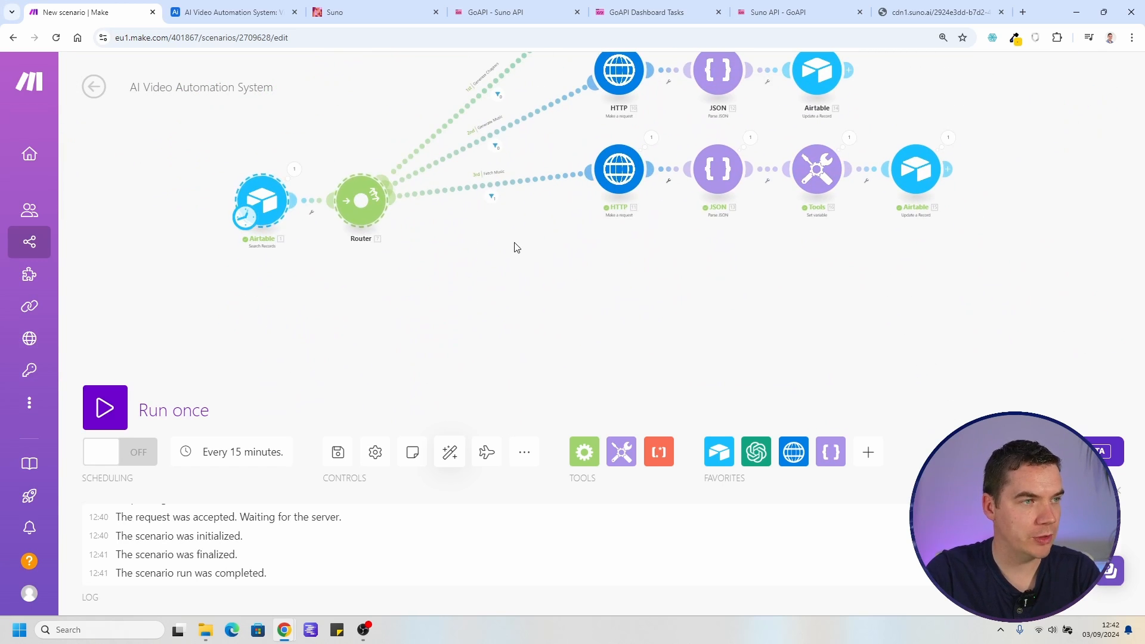
scroll(516, 248, up, 2)
click(271, 200)
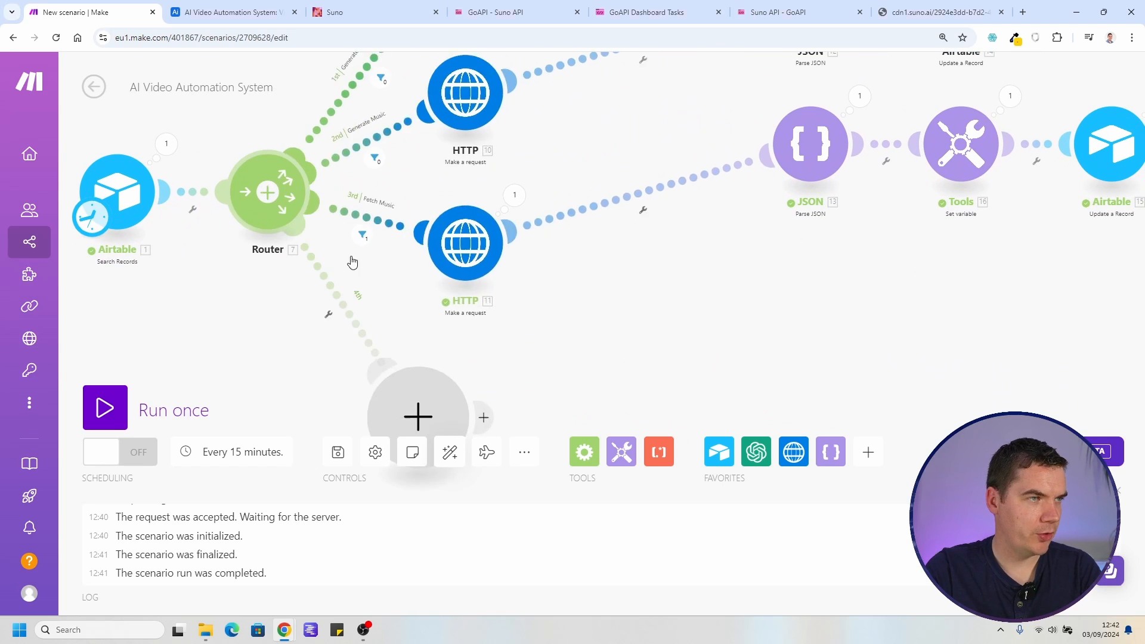
scroll(541, 315, down, 3)
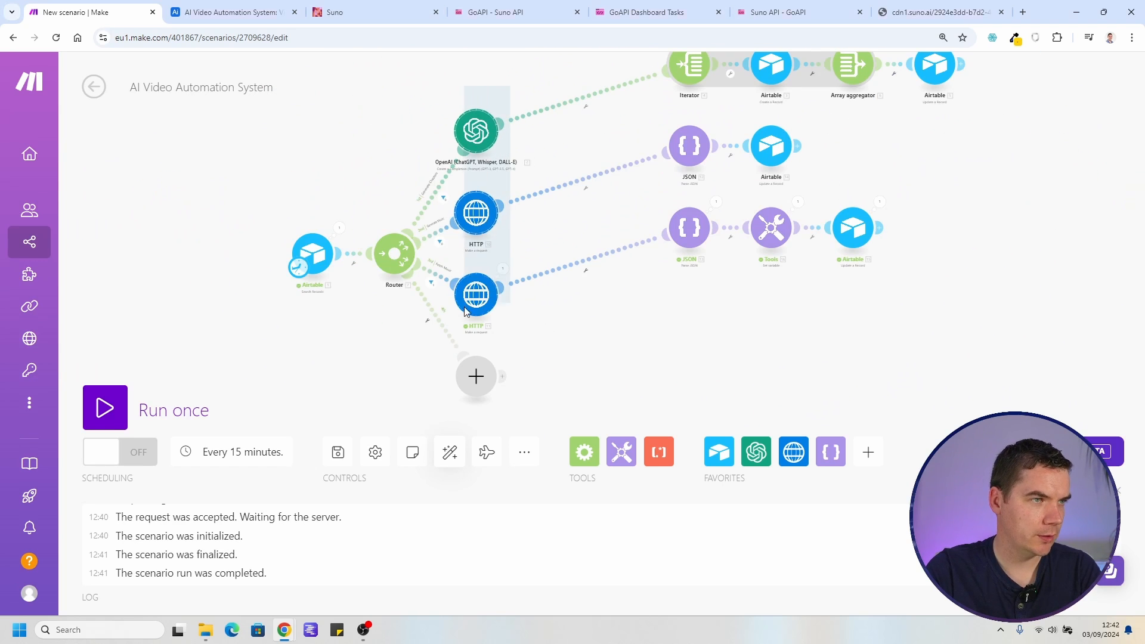
scroll(581, 350, up, 3)
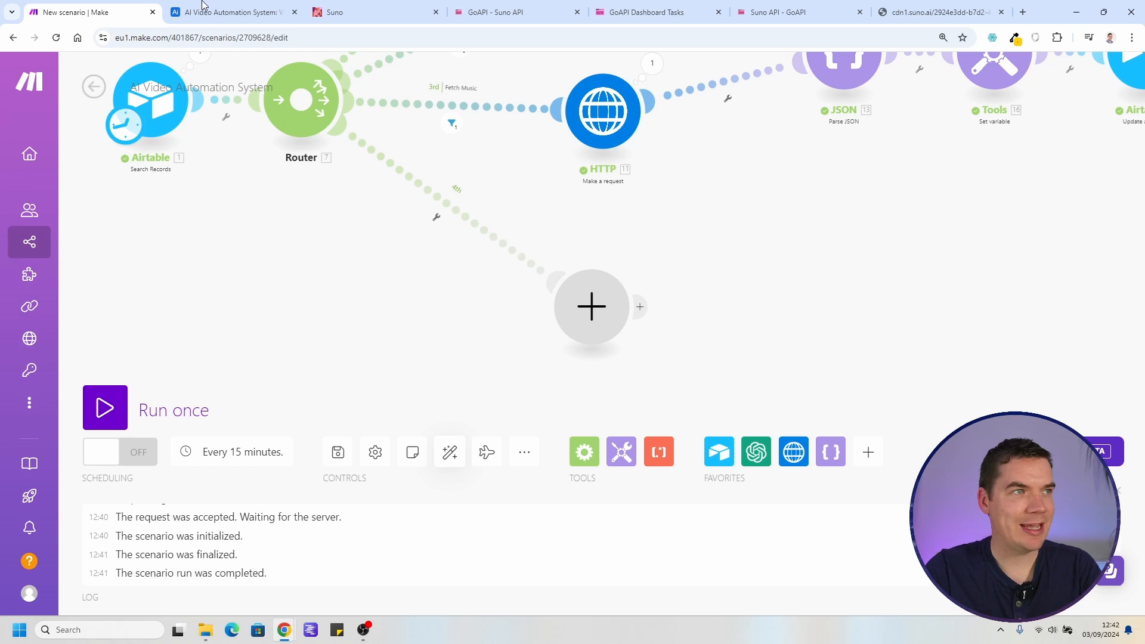
In Airtable's Chapters table, add an Attachment field named Image
click(227, 12)
click(66, 95)
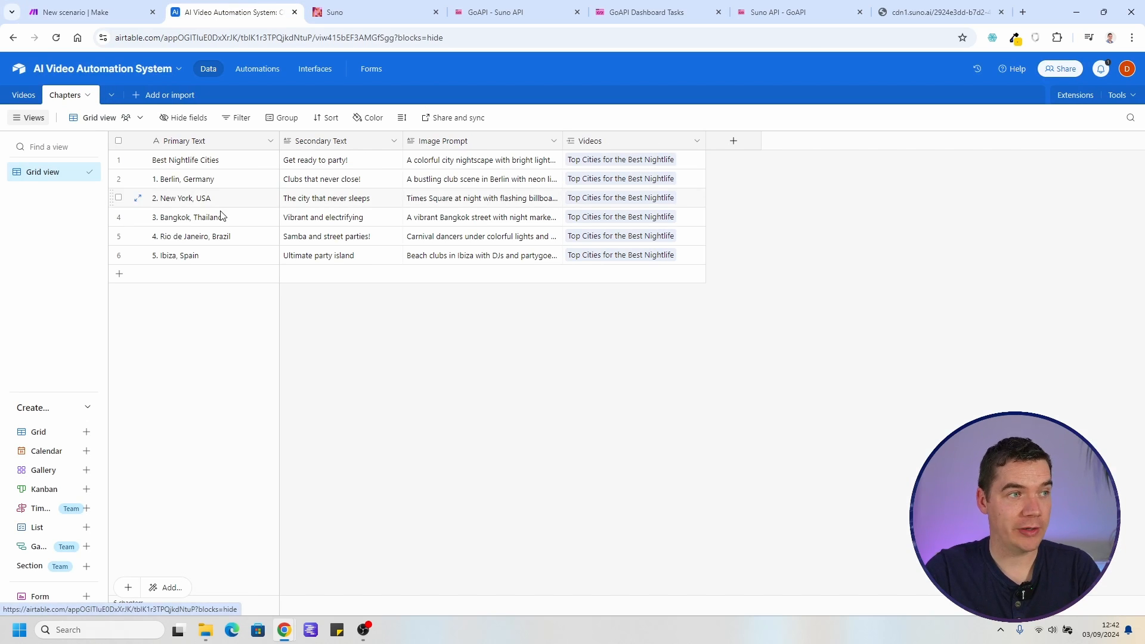
click(734, 142)
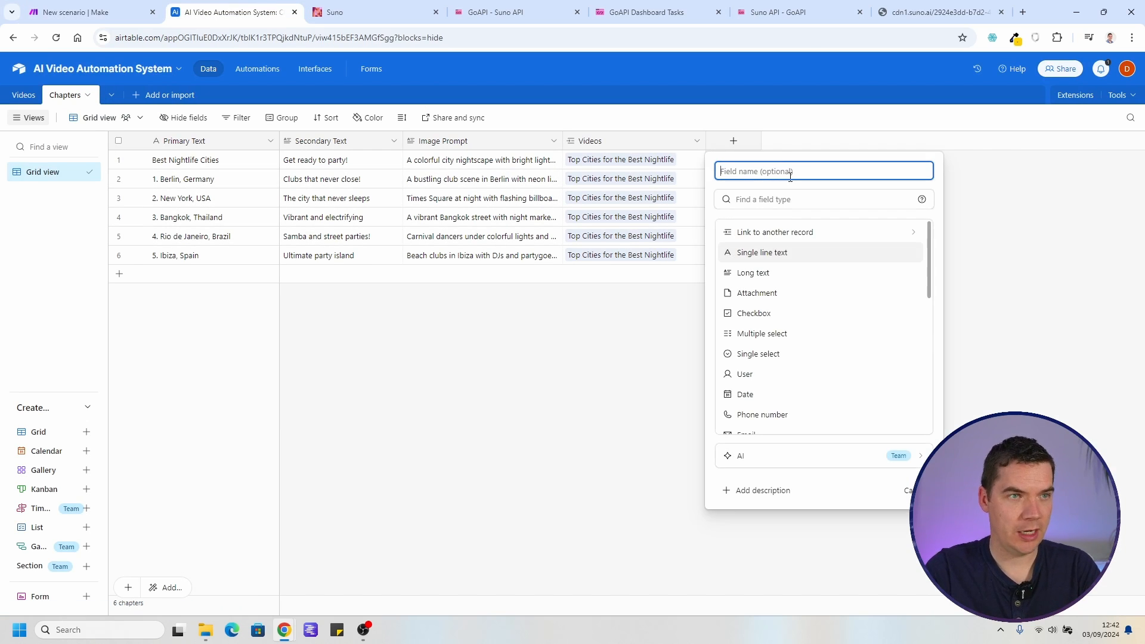
text(Image)
key(Tab)
text(att)
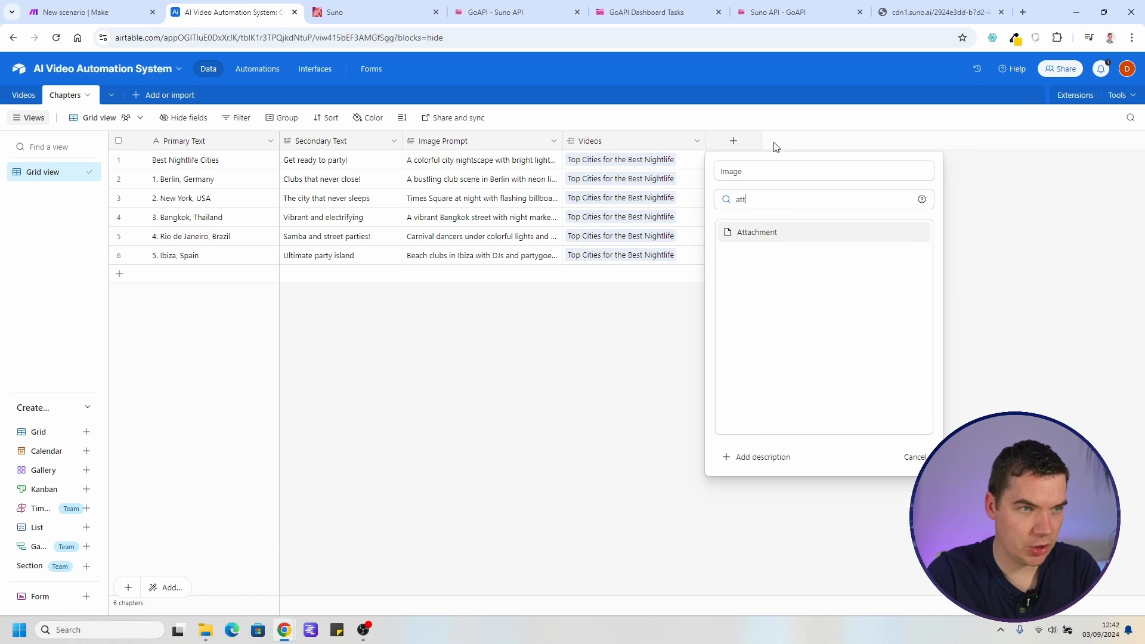
click(768, 235)
key(Return)
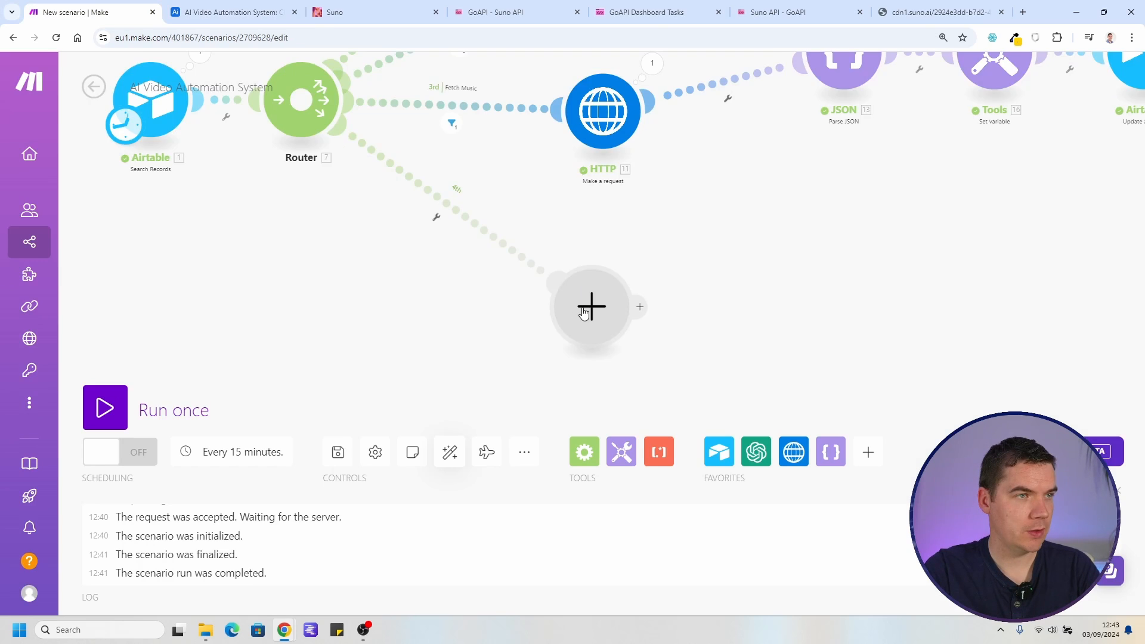
Set up the fourth route's filter in Make, labelled Generate Images, with the condition Status equal to Generate Images, and save it
scroll(529, 285, up, 1)
click(486, 234)
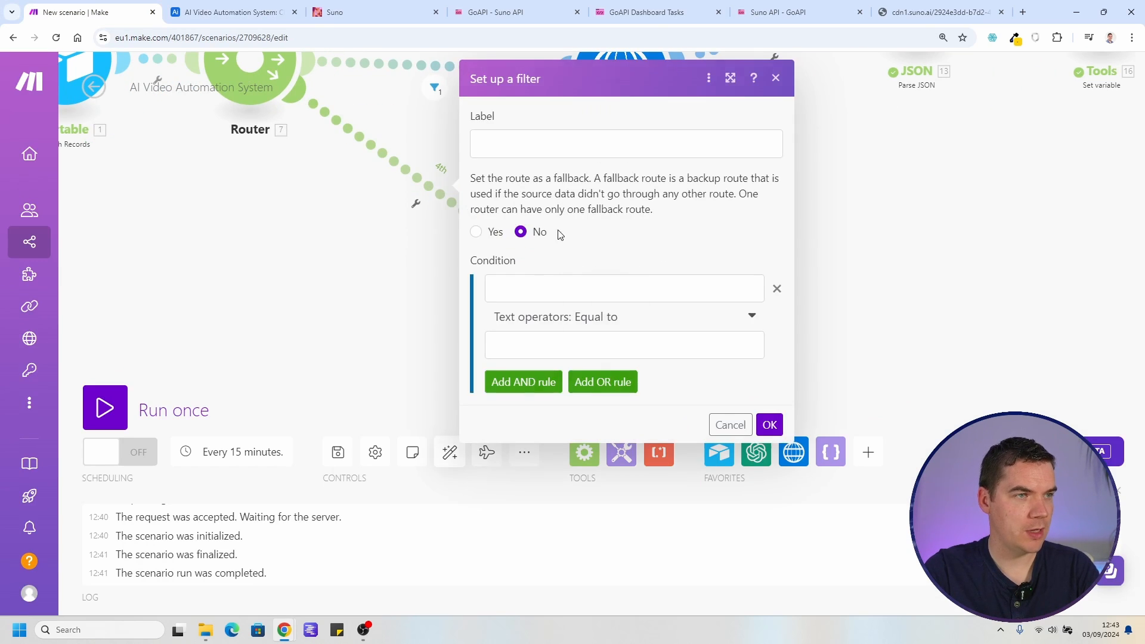
click(542, 146)
text(Generate Images)
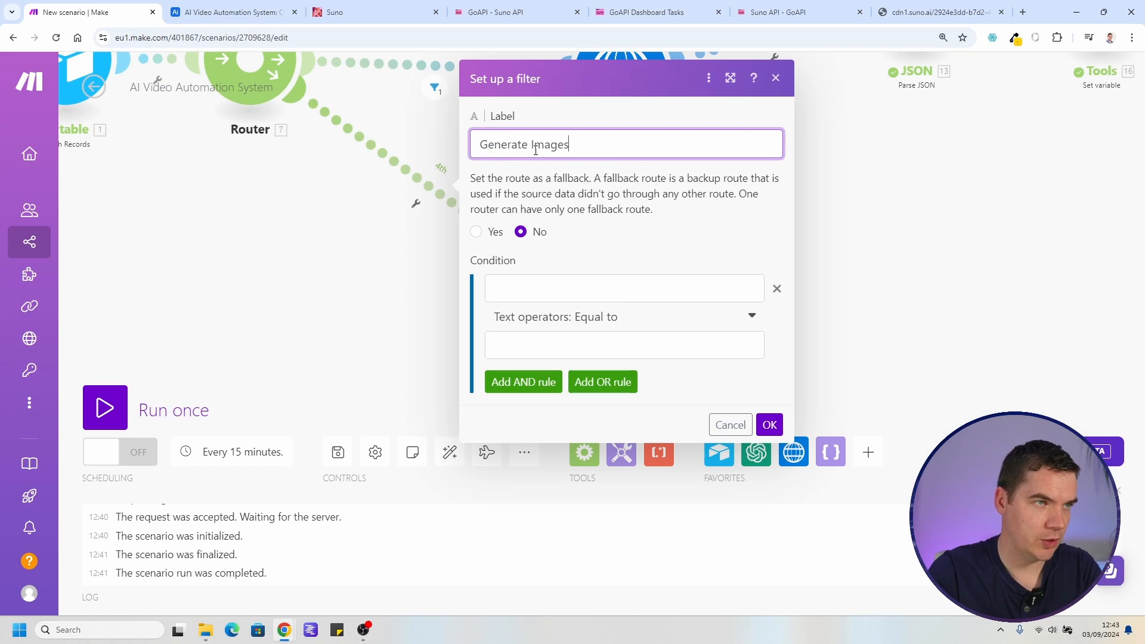
click(543, 291)
click(822, 342)
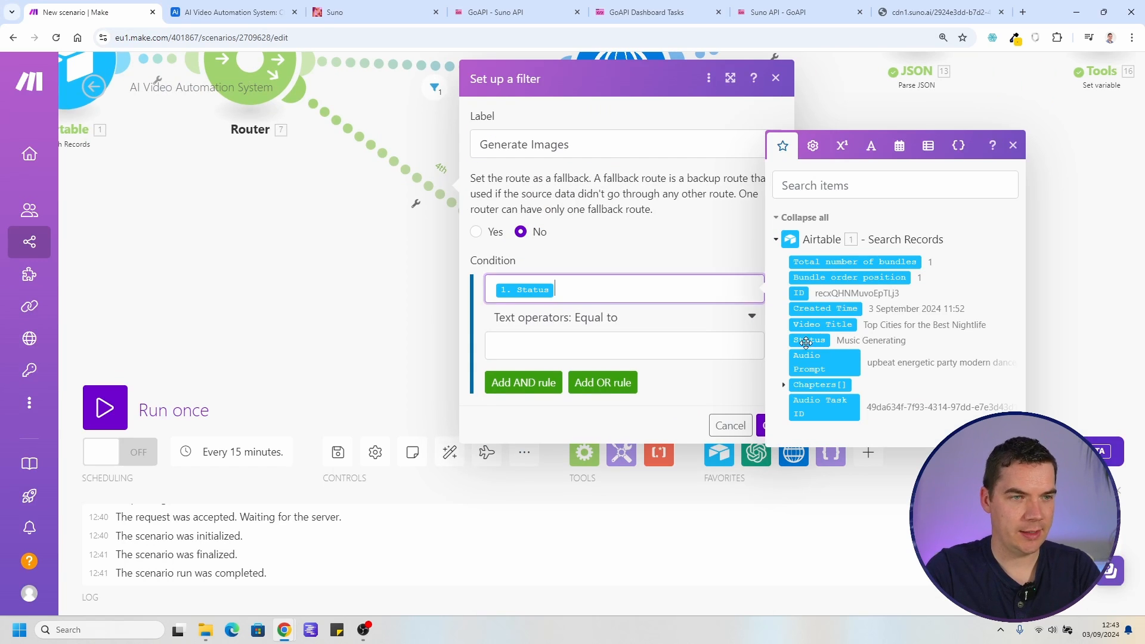
click(552, 338)
text(Generate Images)
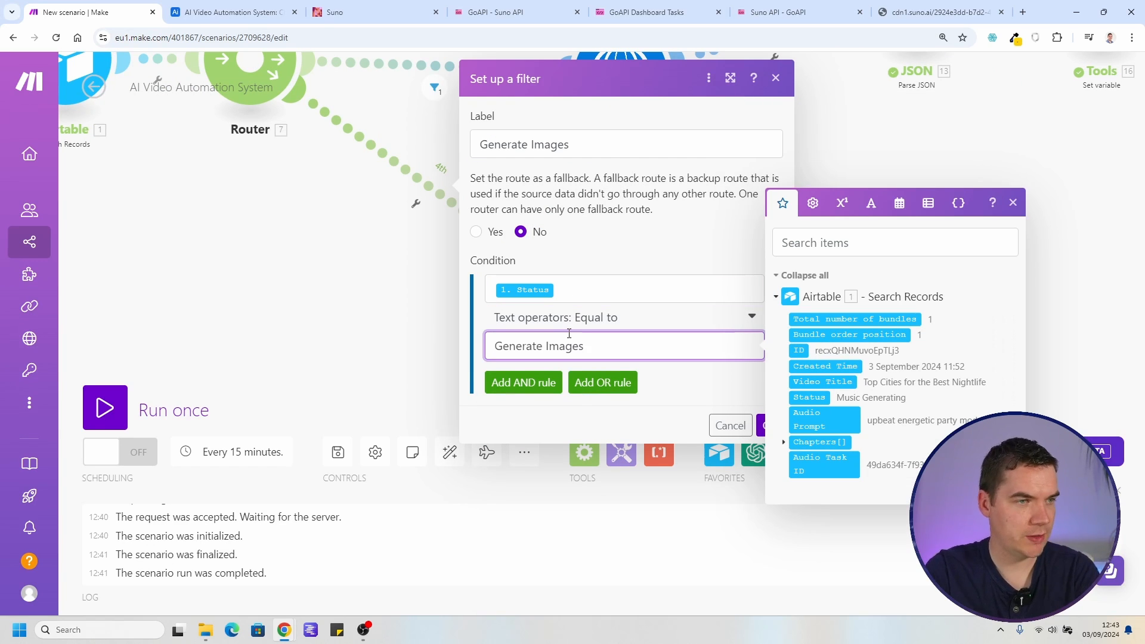
click(761, 425)
scroll(341, 287, down, 2)
drag(360, 278, 363, 339)
Add a Generate Images option above Complete in the Status field of Airtable's Videos table
click(233, 12)
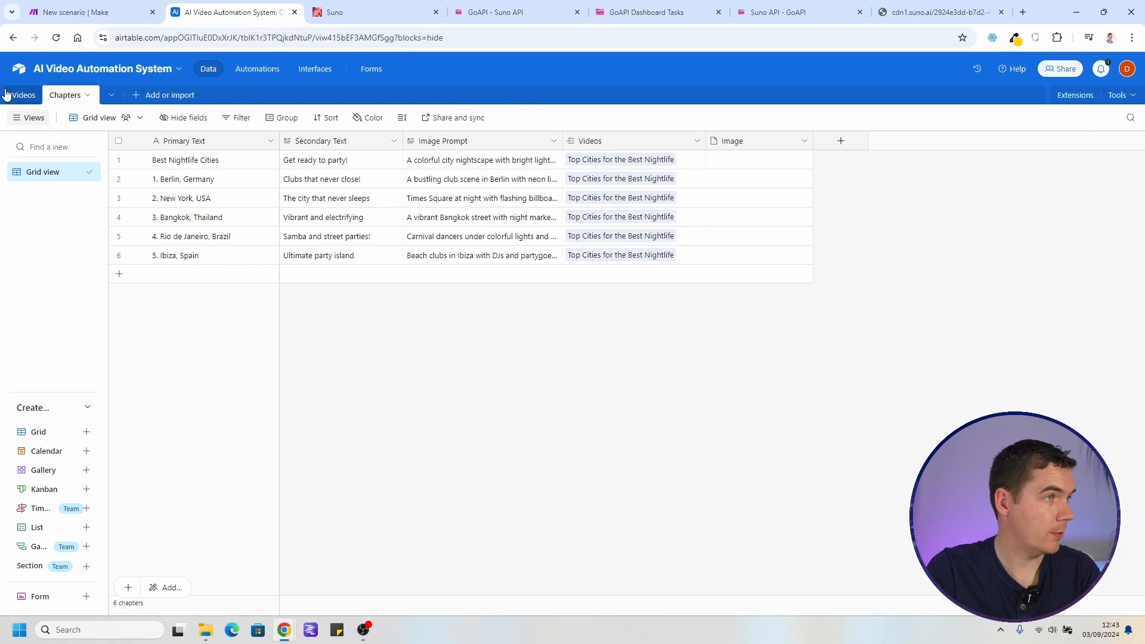
click(20, 96)
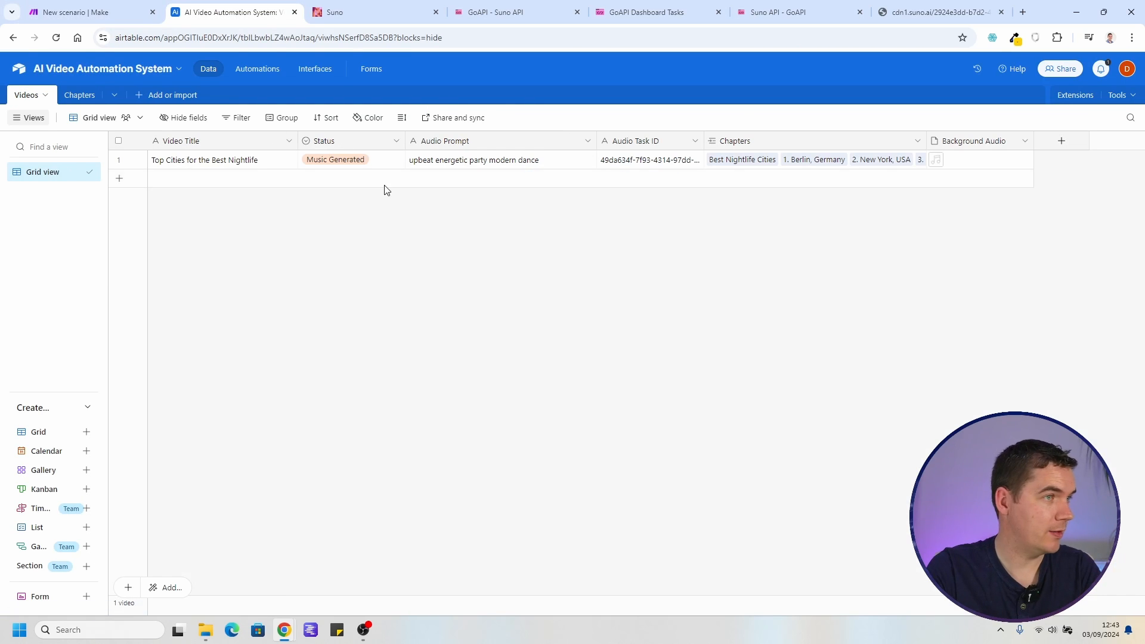
click(397, 140)
click(378, 167)
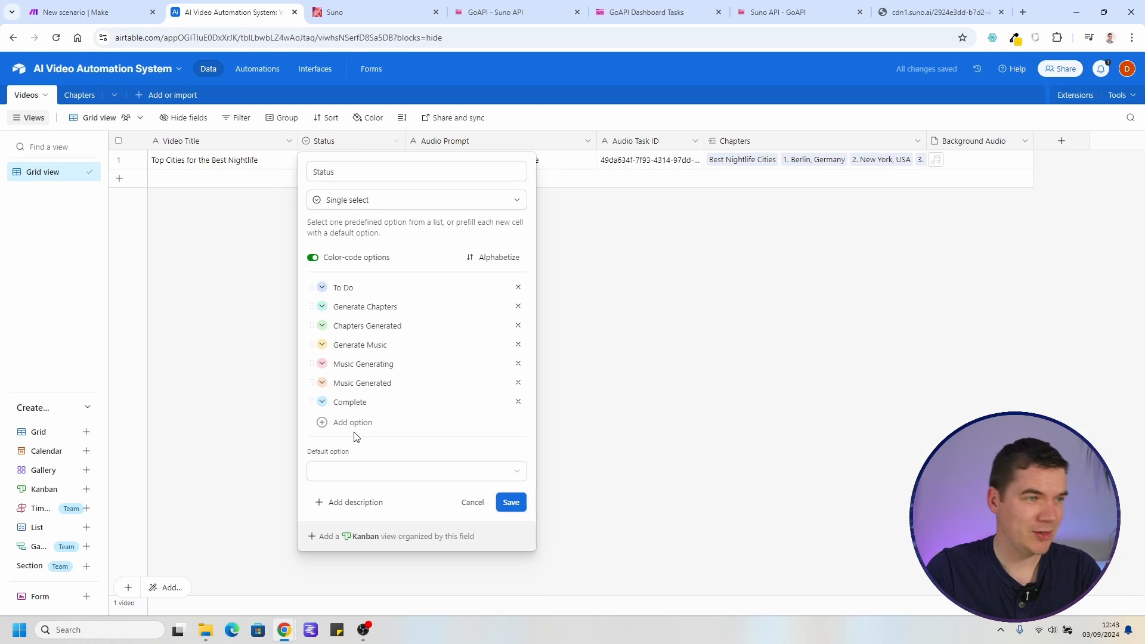
click(355, 425)
text(Generate Images)
drag(312, 421, 315, 400)
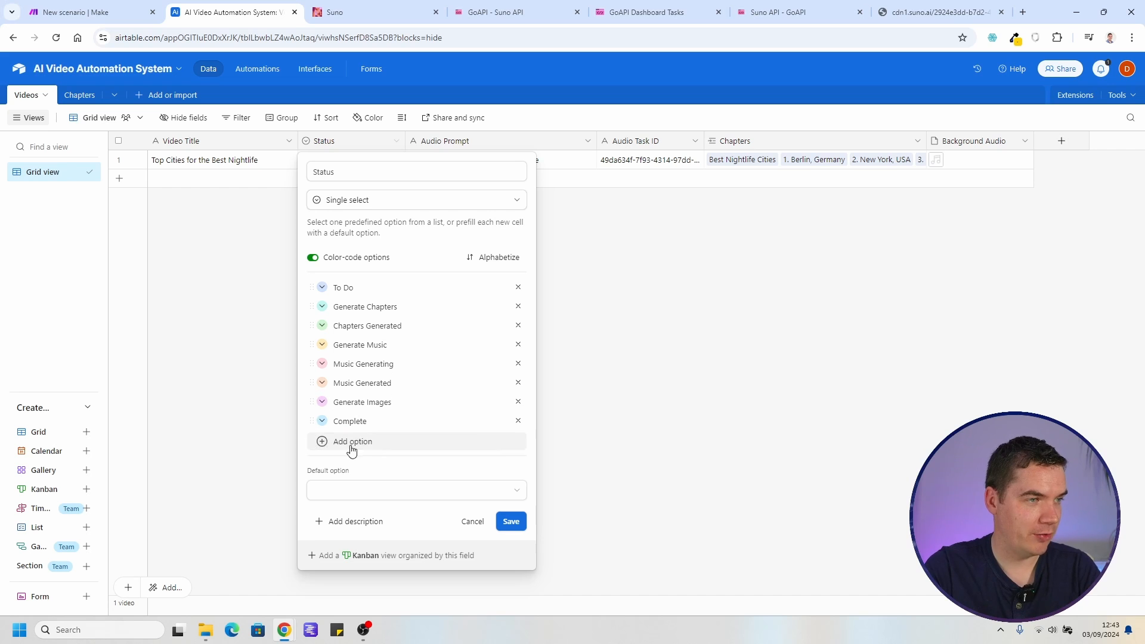
click(352, 449)
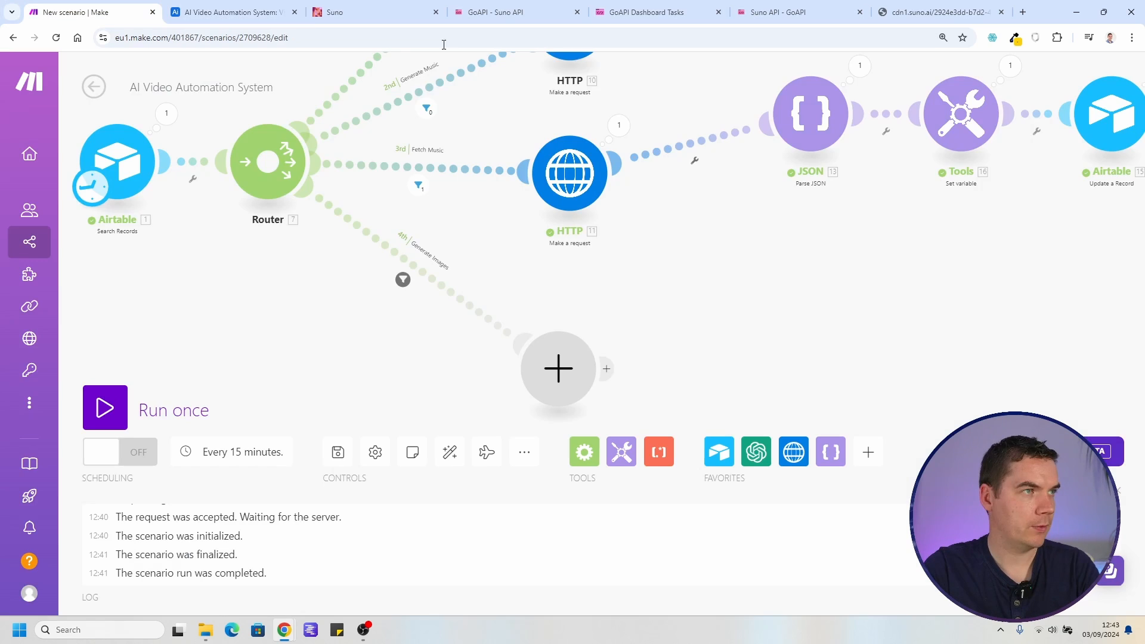
Check the Chapters table in Airtable, and add an Airtable Search Records module at the end of the Generate Images route in Make
scroll(631, 300, up, 3)
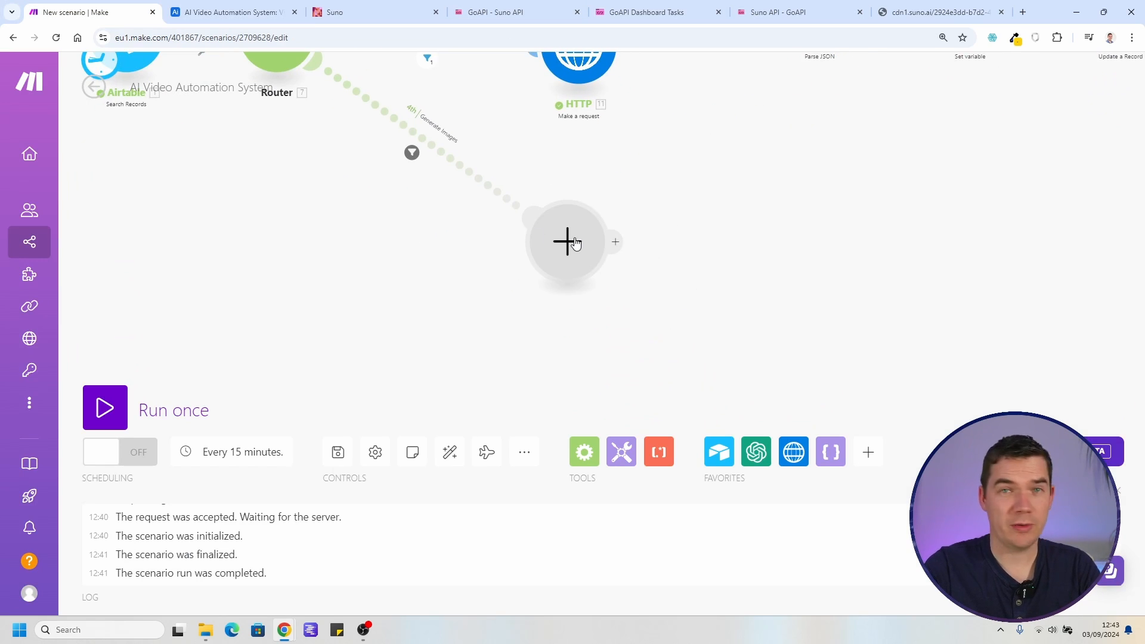
click(233, 12)
click(66, 95)
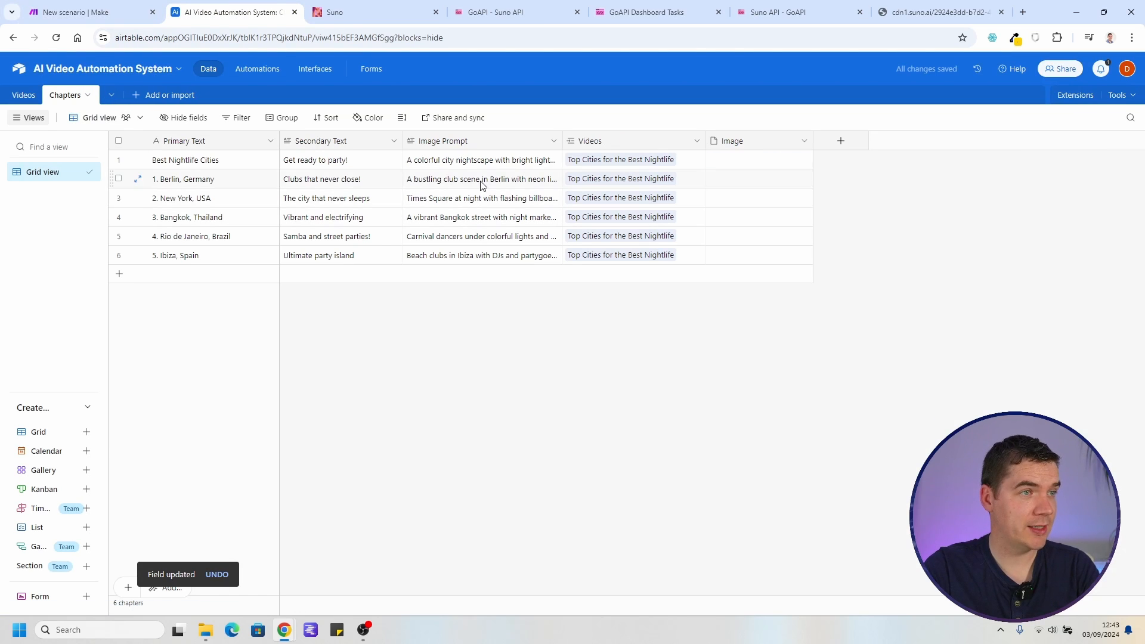
click(77, 12)
click(695, 132)
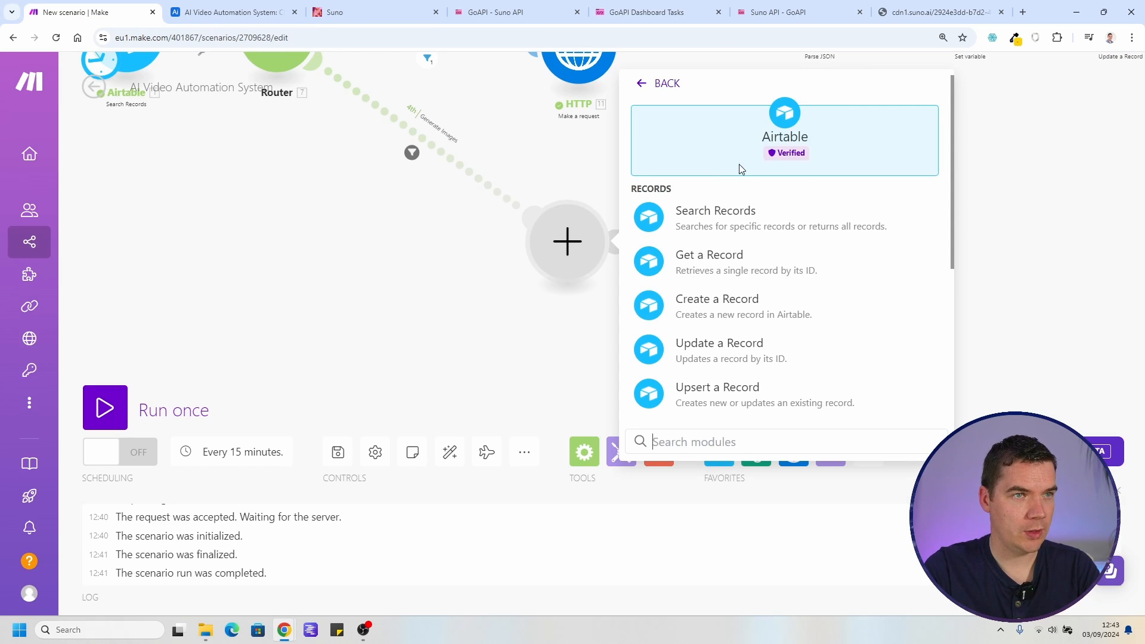
click(694, 217)
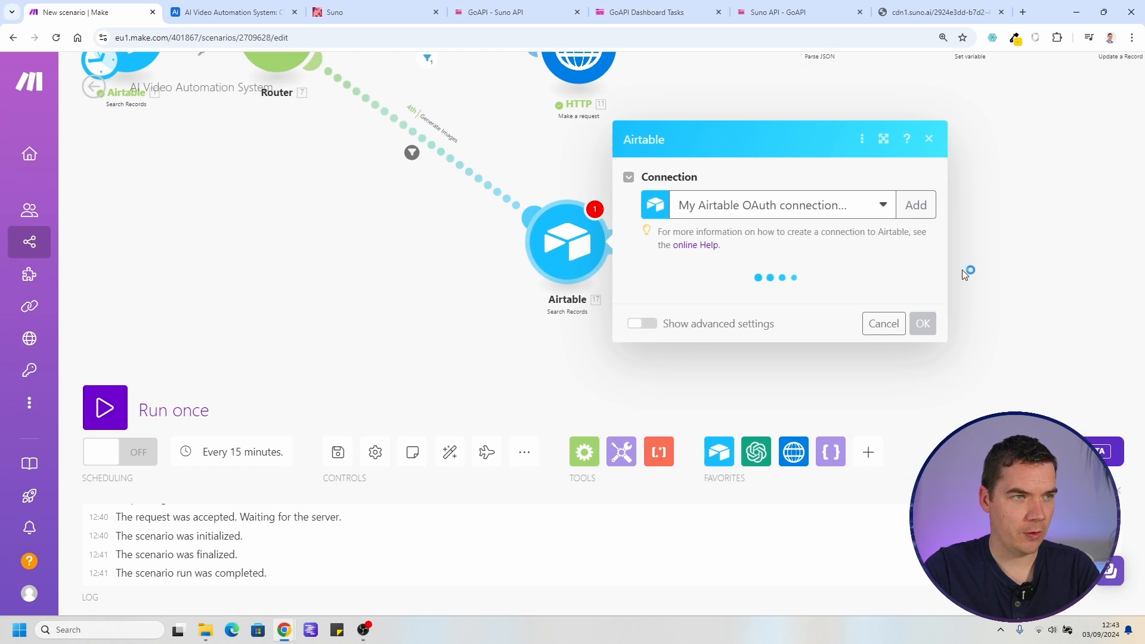
Configure Search Records for the Chapters table with the formula {Videos} = "Video Title", mapping Video Title from Airtable module 1, and save it
key(ctrl+Tab)
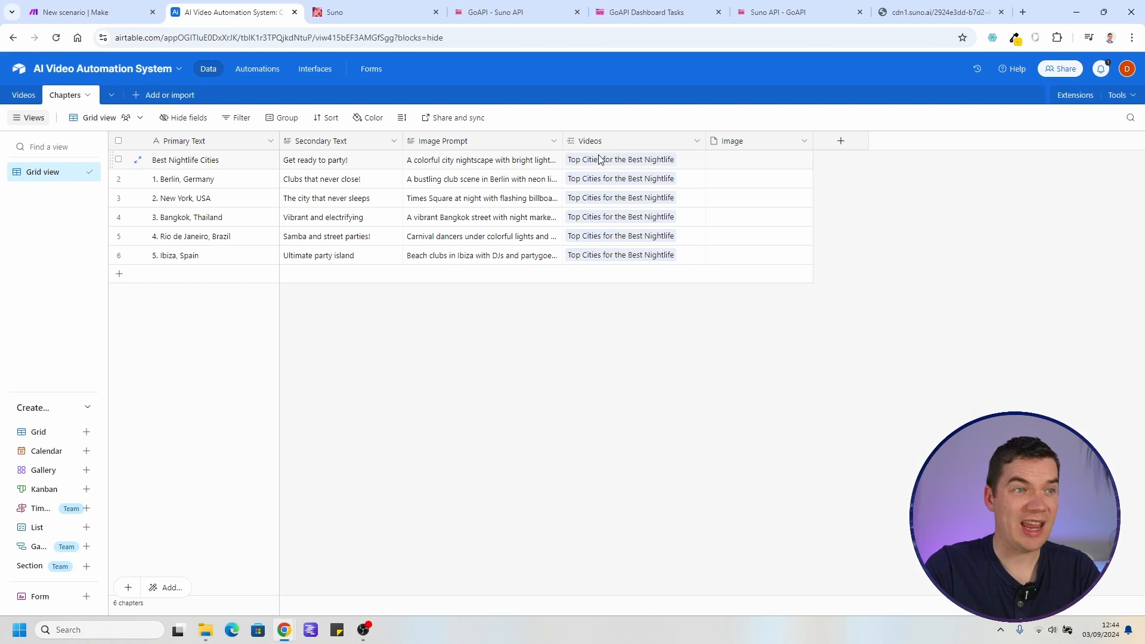
click(119, 12)
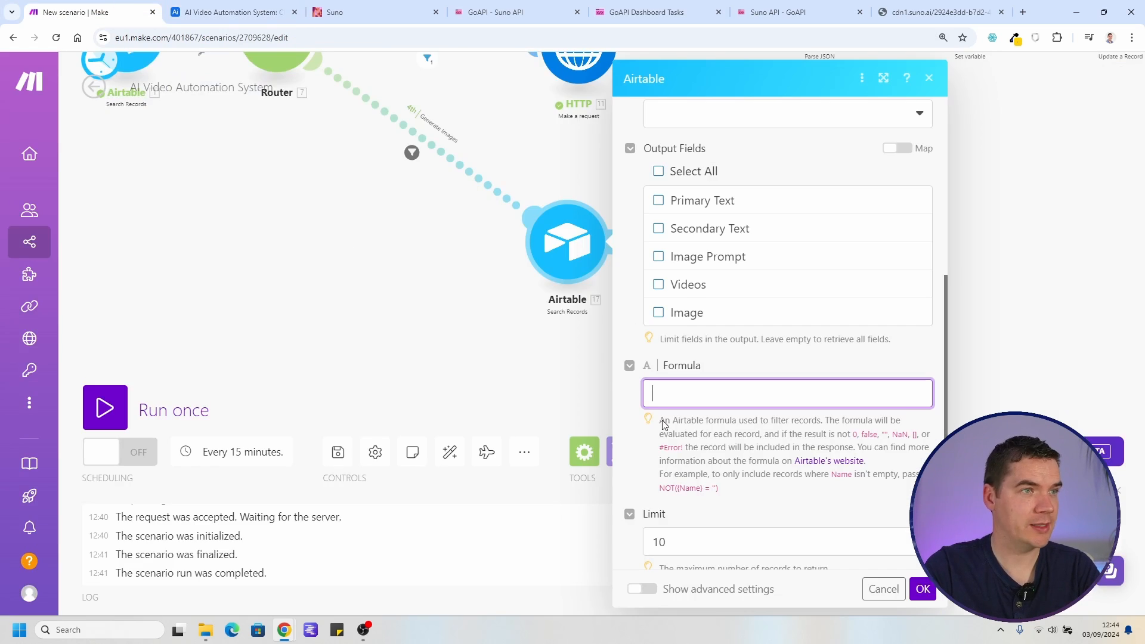
click(692, 401)
text({Videos} =)
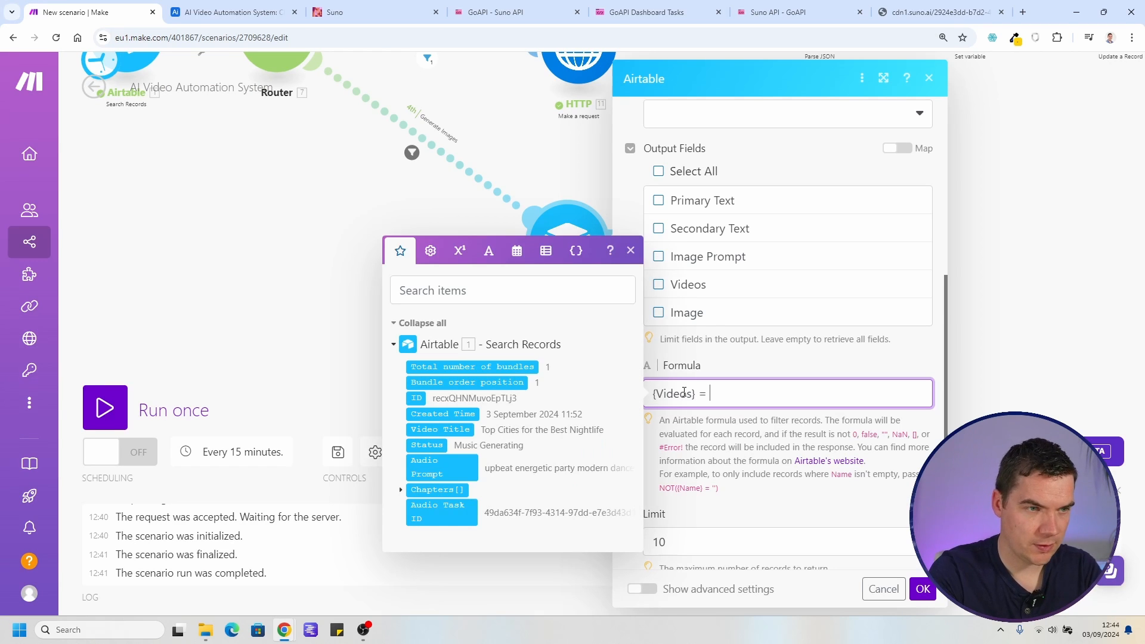
text("")
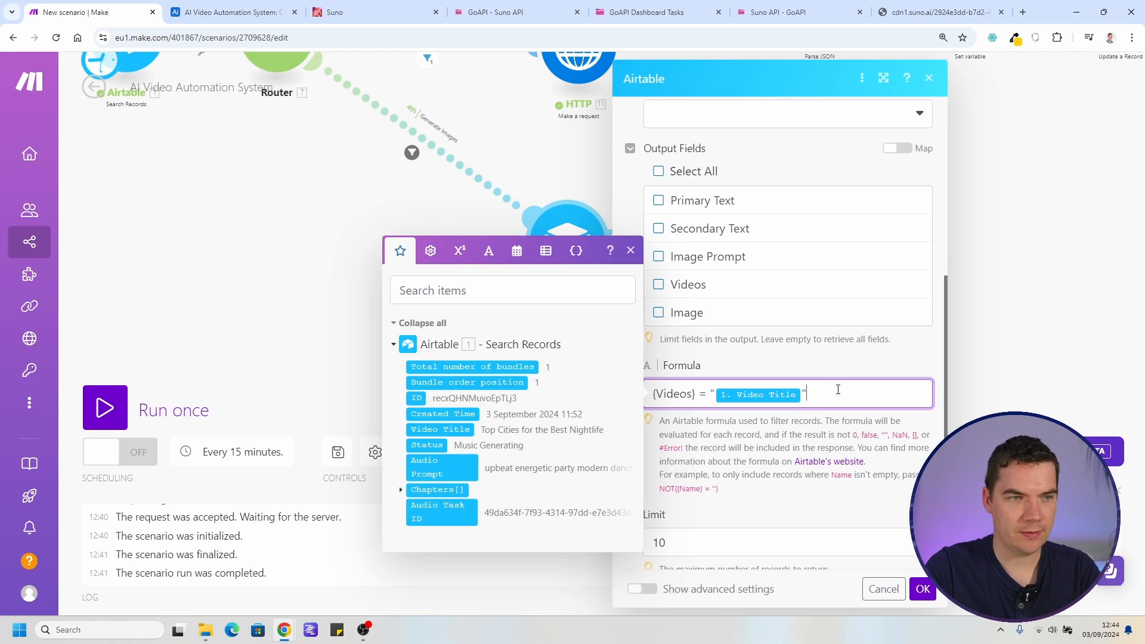
scroll(704, 514, down, 1)
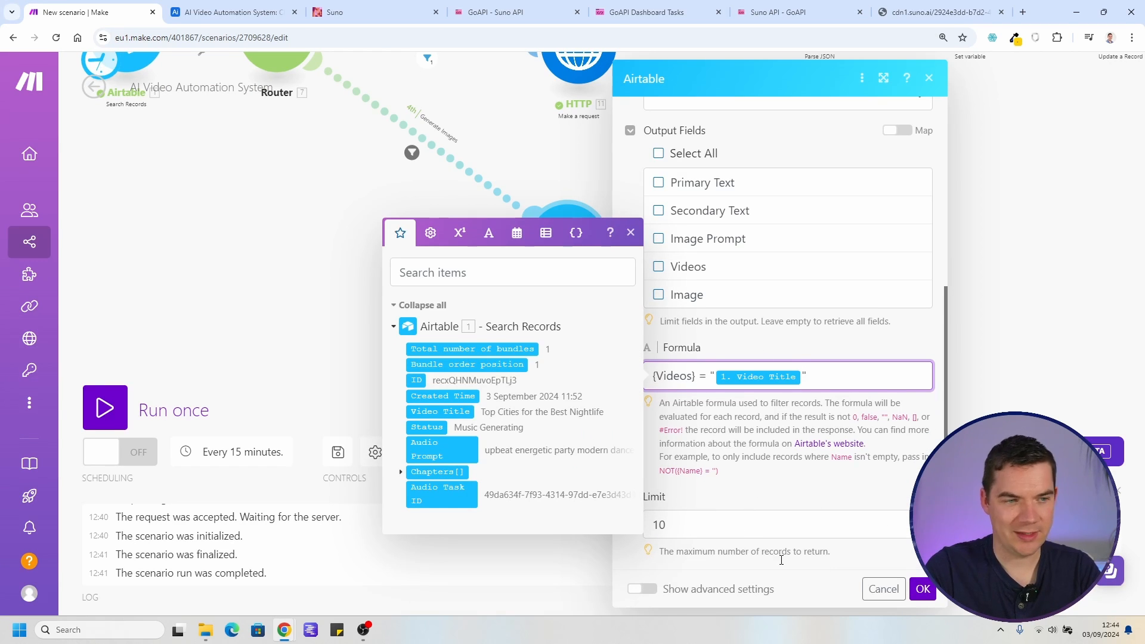
click(922, 589)
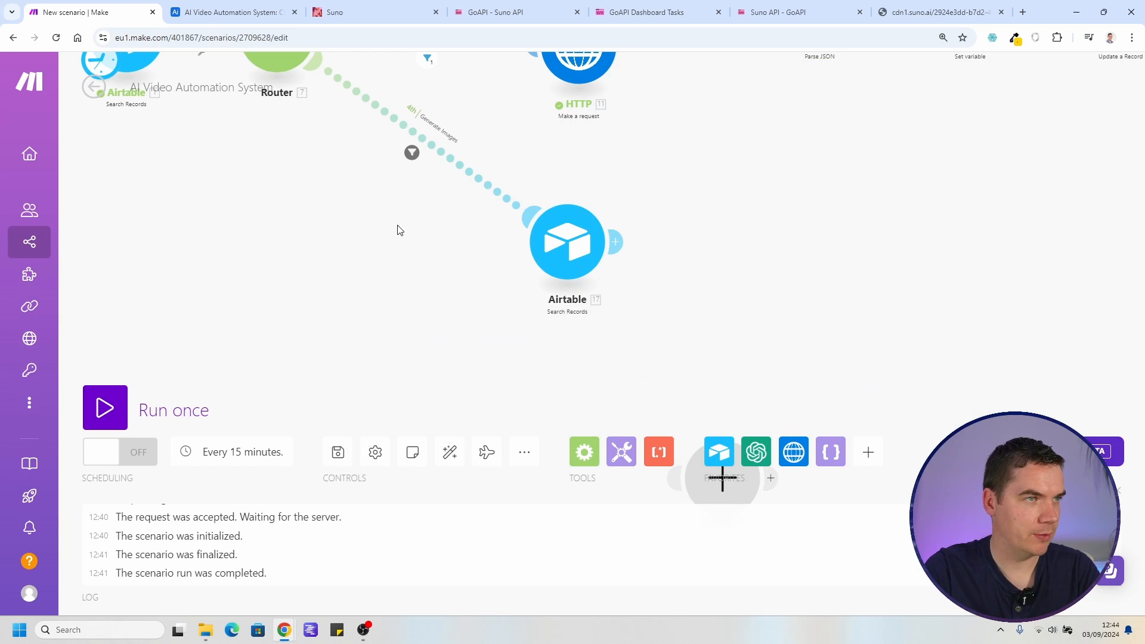
Set the video record's Status to Generate Images in Airtable's Videos table, and return to the Make scenario
click(230, 12)
click(24, 94)
click(370, 160)
click(371, 160)
click(335, 263)
click(90, 12)
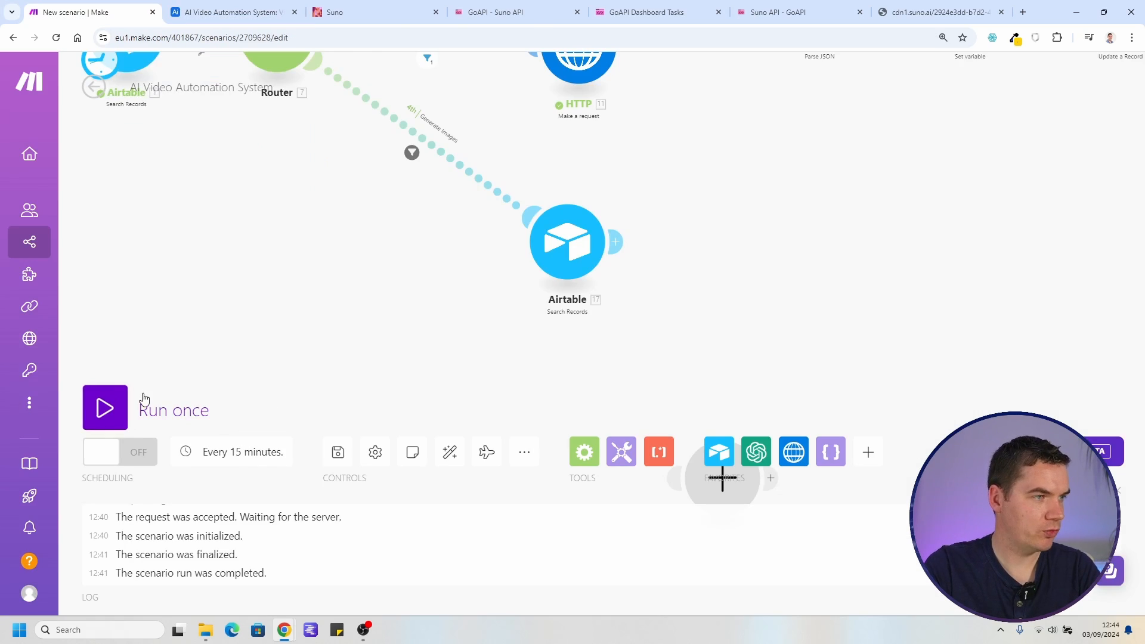
Run the scenario once and examine the chapter bundles and image prompts output by the fourth route's Search Records module
click(122, 406)
scroll(602, 387, up, 5)
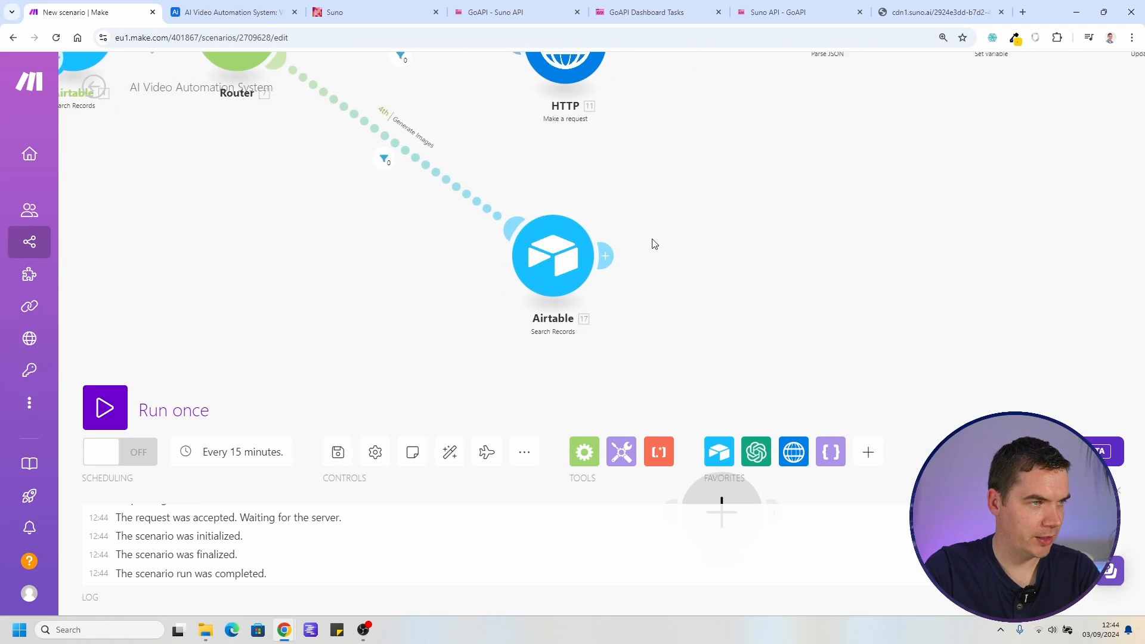
click(514, 205)
scroll(723, 351, down, 2)
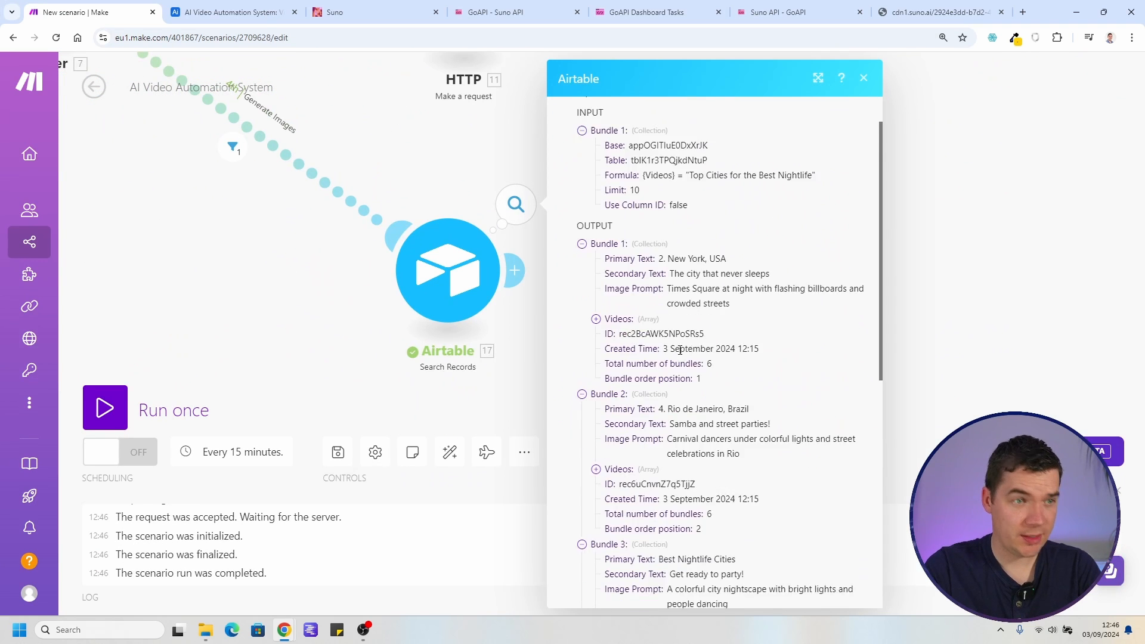
scroll(675, 238, down, 6)
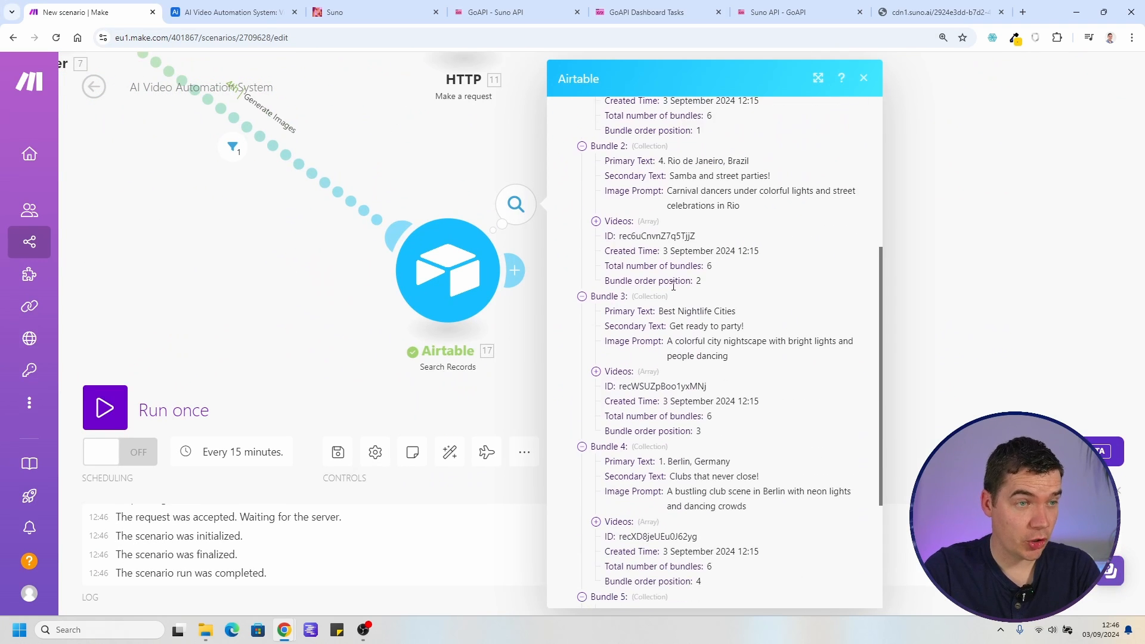
scroll(643, 499, up, 8)
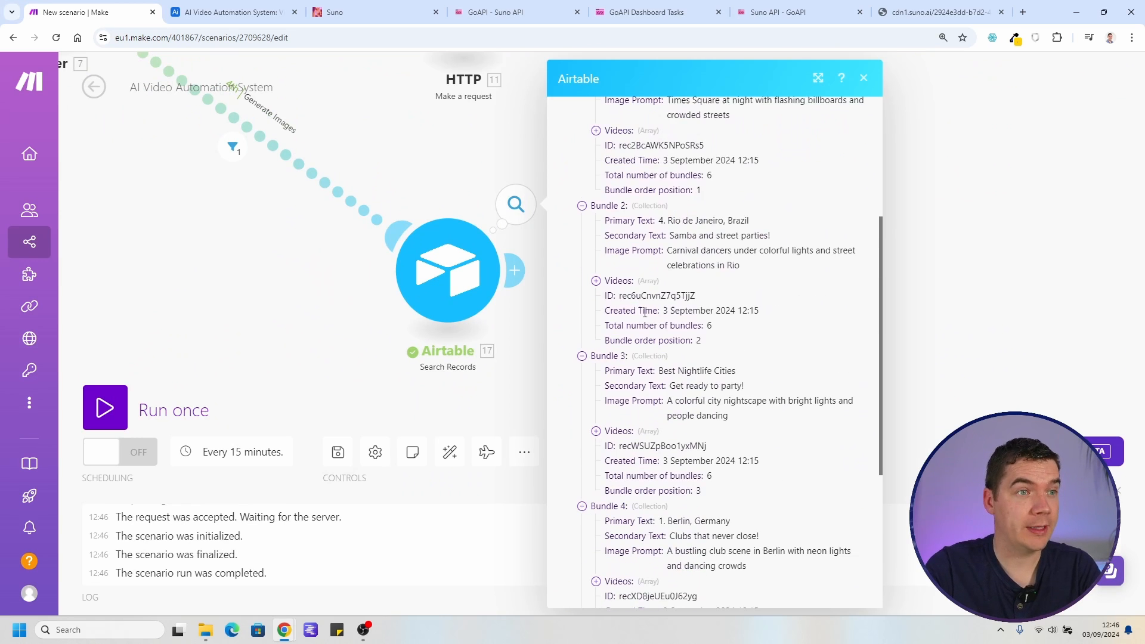
drag(539, 338, 608, 352)
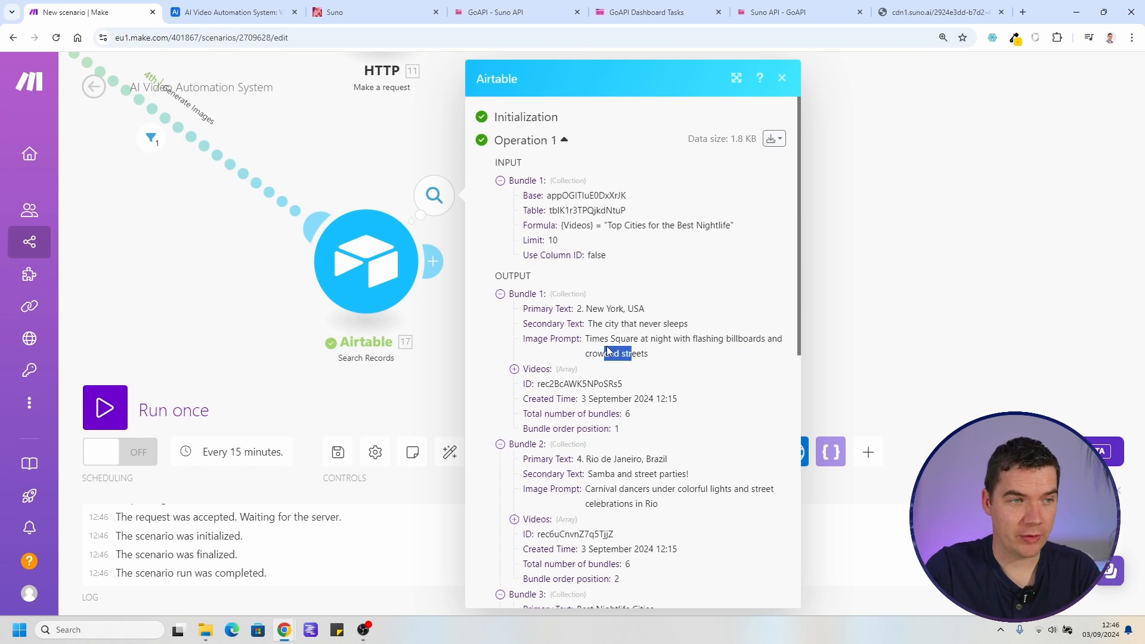
click(832, 264)
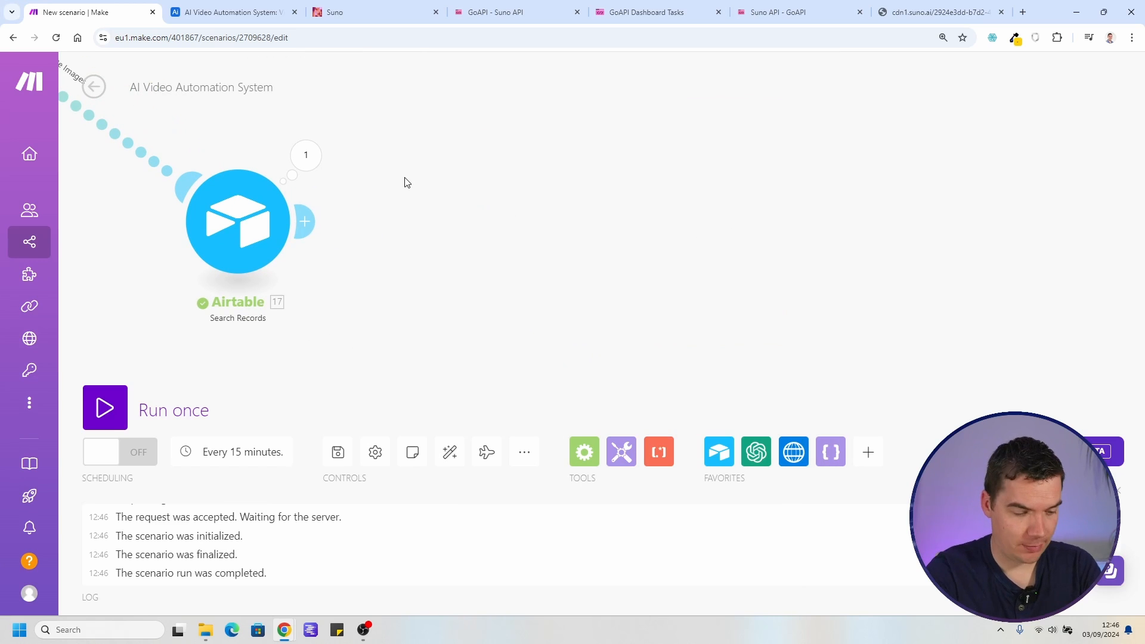
Open replicate.com in a new browser tab, search for flux and open the black-forest-labs/flux-pro model page
key(ctrl+t)
text(replicate.com)
key(Return)
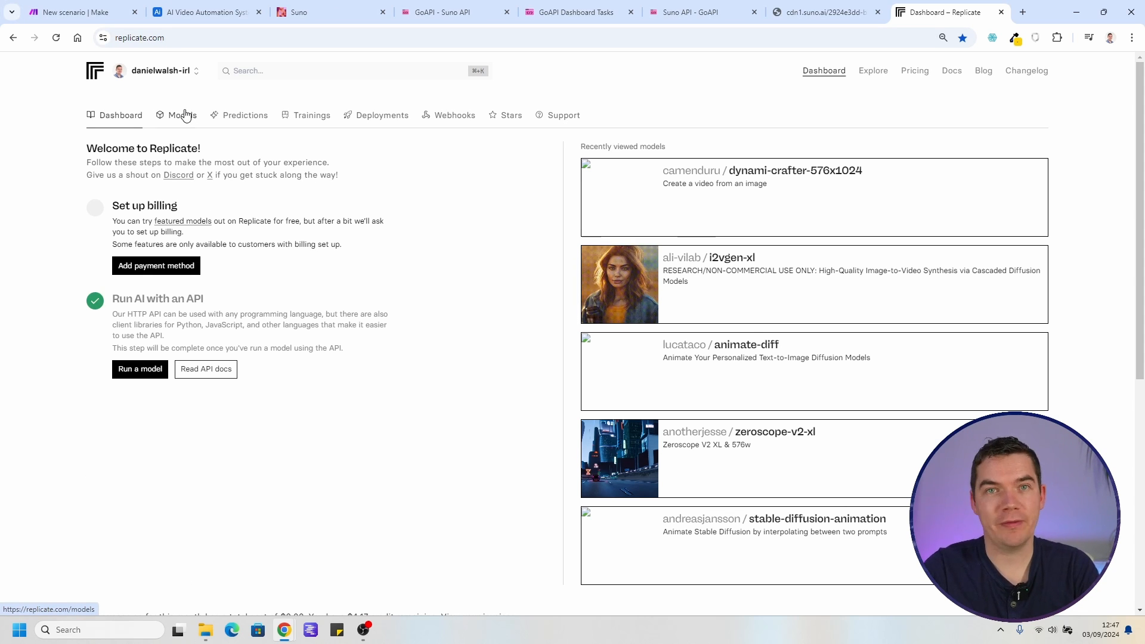
click(185, 115)
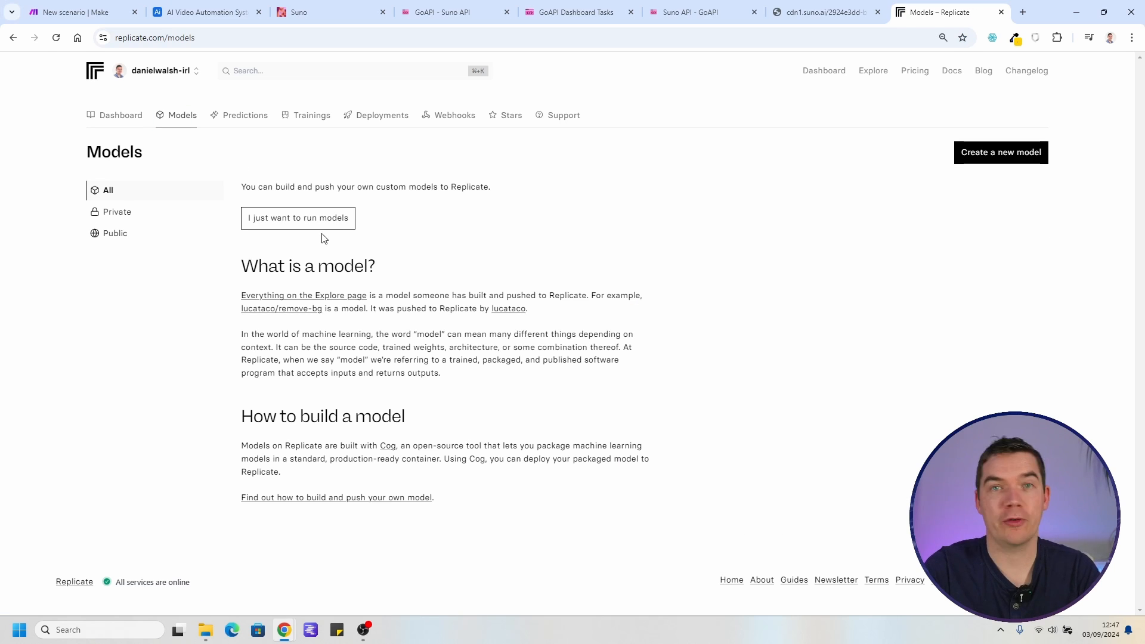
click(273, 72)
text(flux)
key(Return)
scroll(450, 263, down, 5)
click(253, 329)
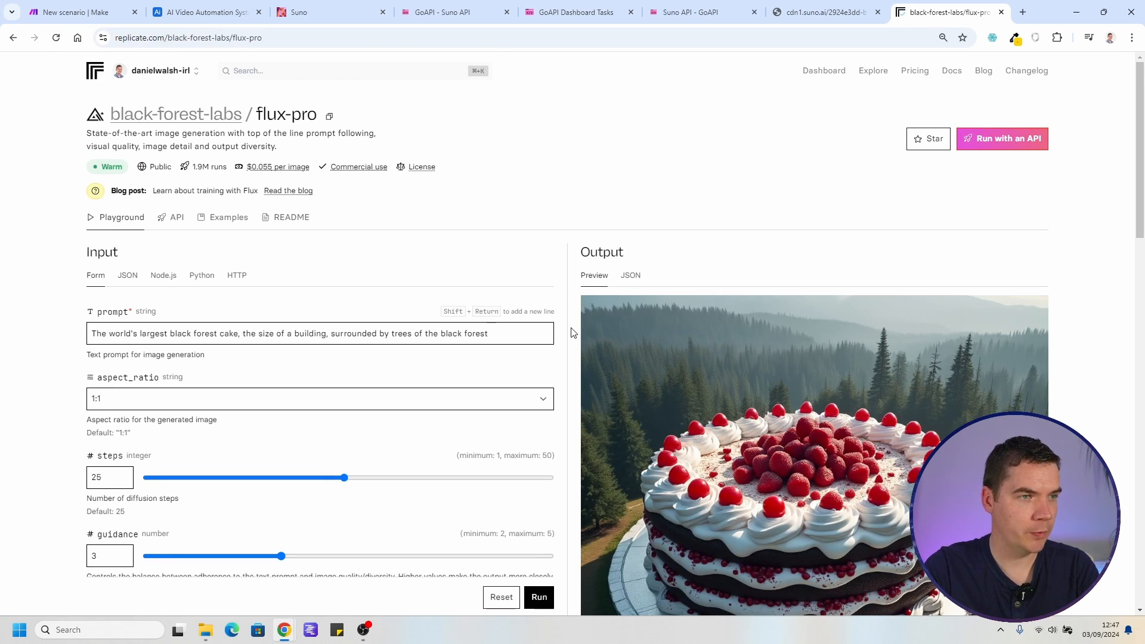
View GoAPI's Flux API documentation, and review the flux-pro pricing and input parameters on Replicate
click(687, 13)
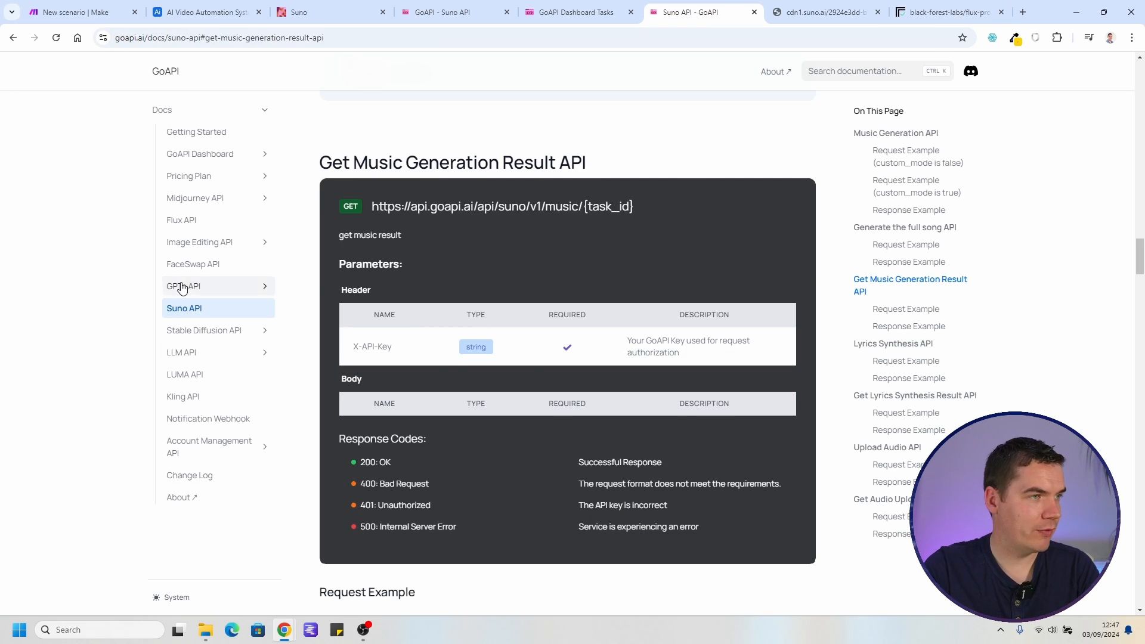
click(179, 224)
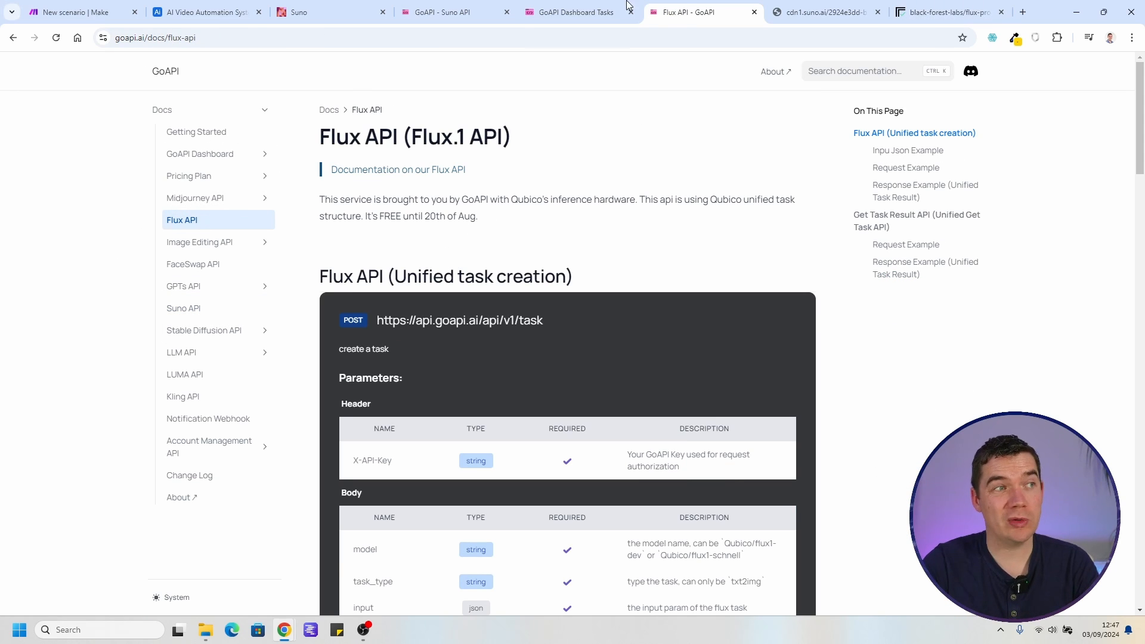
click(948, 12)
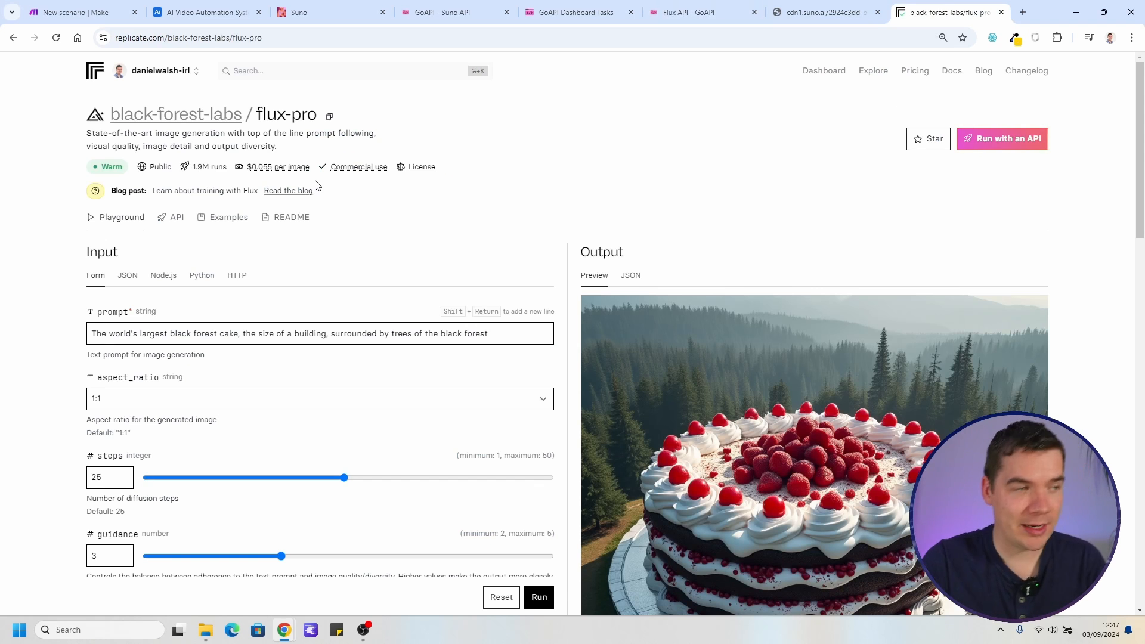
scroll(239, 285, down, 1)
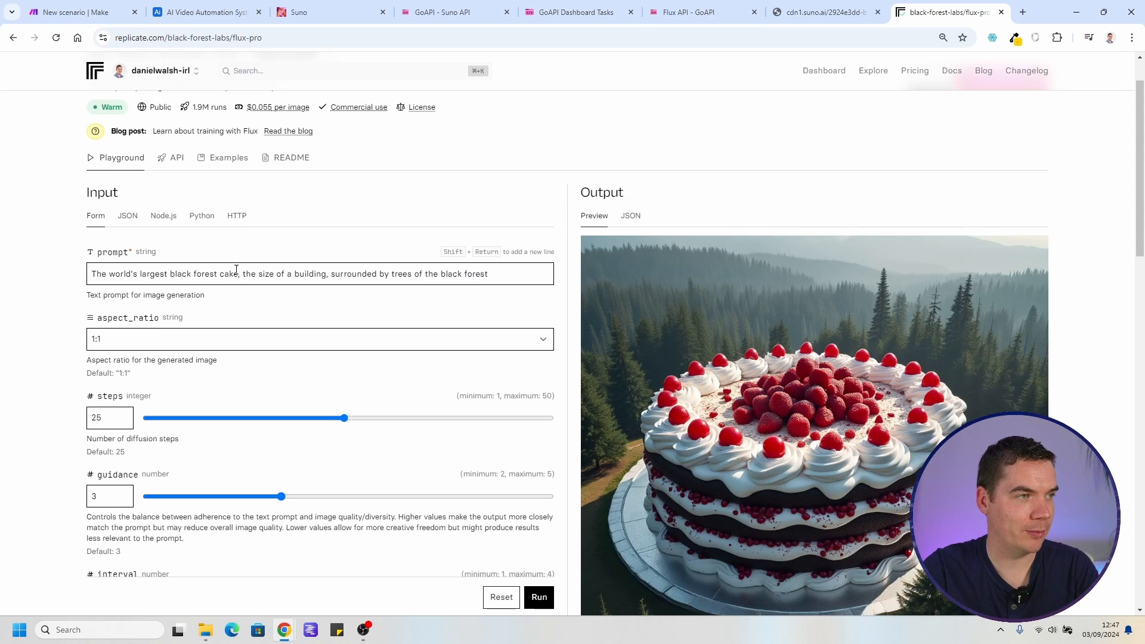
scroll(238, 285, down, 2)
key(ctrl+1)
click(316, 231)
click(605, 207)
scroll(656, 291, down, 2)
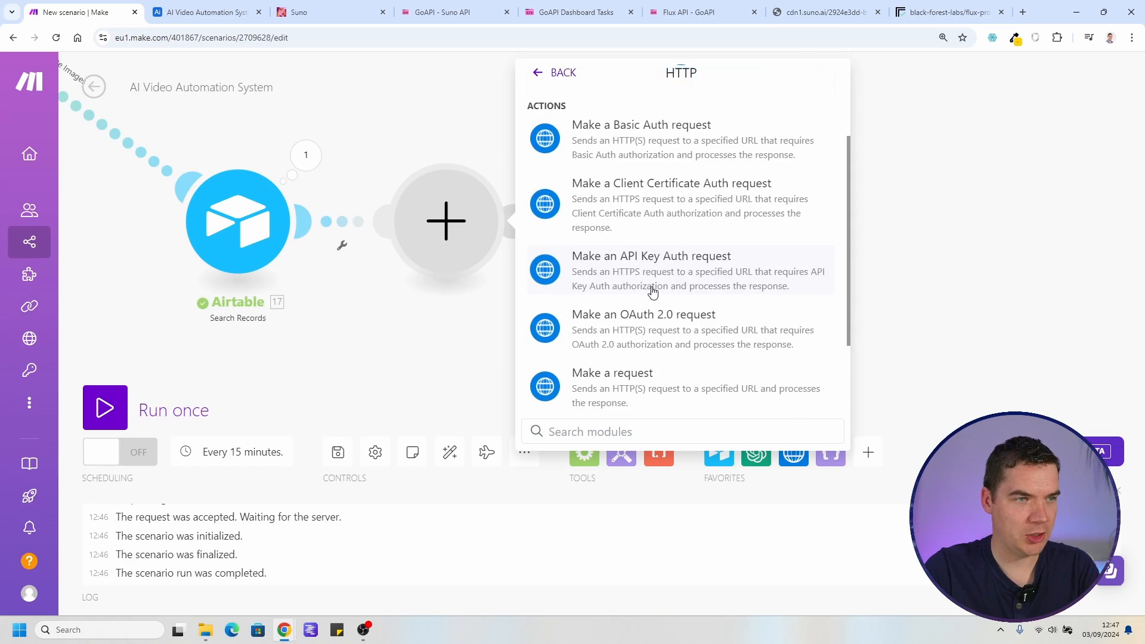
click(650, 378)
click(580, 195)
text(https://api.replicate.com/v1/models/black-forest-labs/flux-pro/predictions)
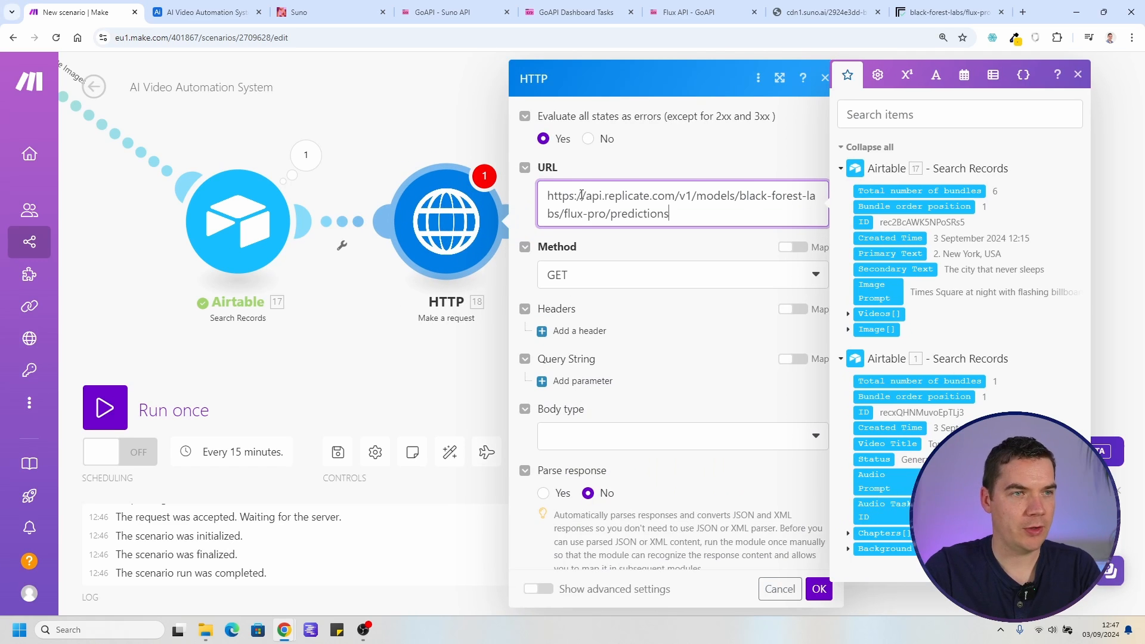
Examine the API instructions for flux-pro on Replicate, and return to the HTTP module's settings in Make
drag(617, 195, 709, 212)
click(636, 200)
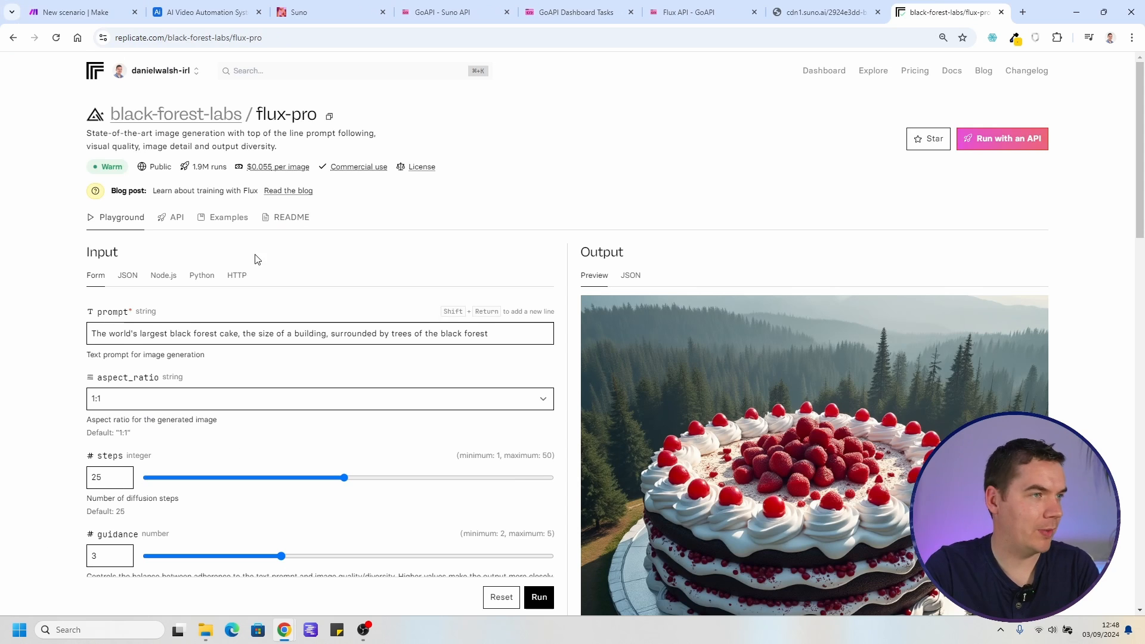
scroll(246, 233, down, 1)
click(175, 158)
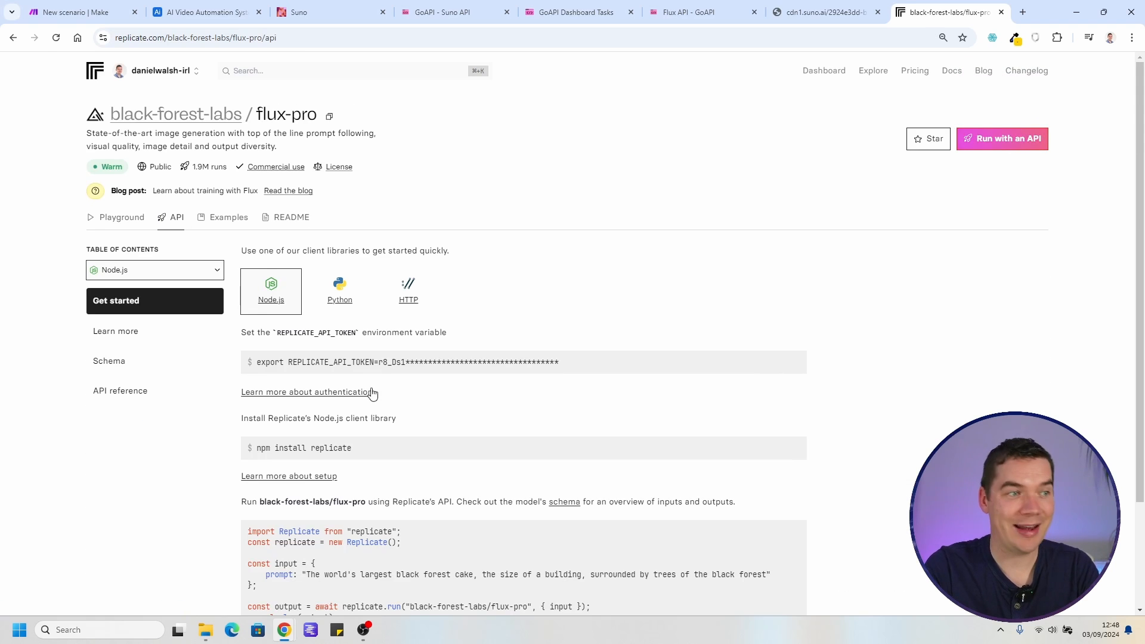
scroll(365, 416, down, 2)
click(77, 12)
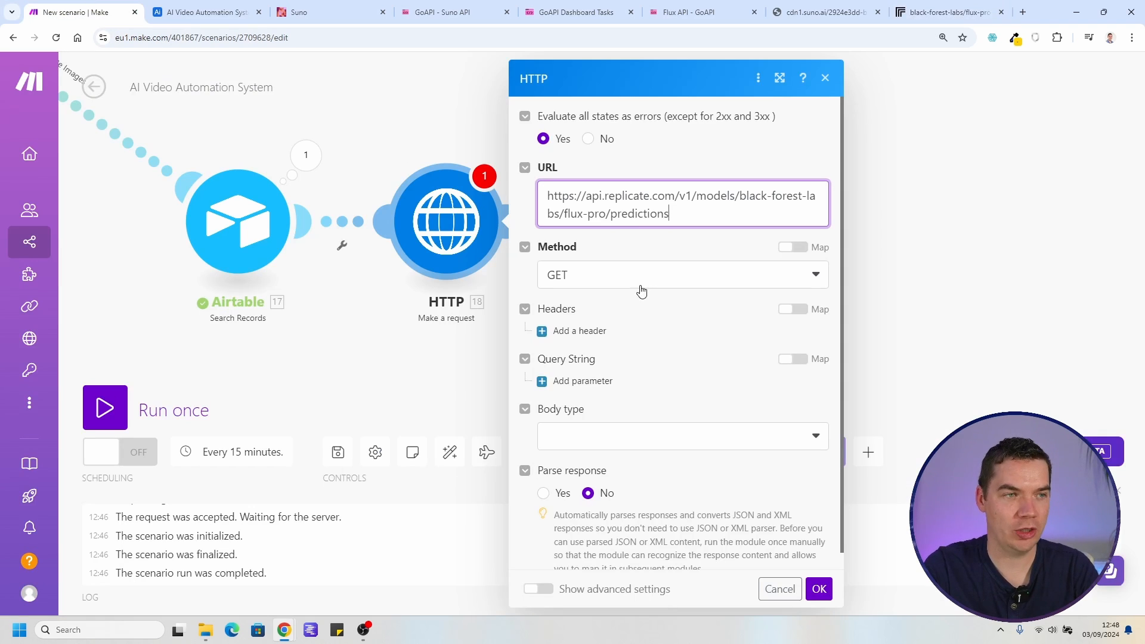
Set the HTTP request's method to POST and add an Authorization header containing the Replicate Bearer API token
click(605, 281)
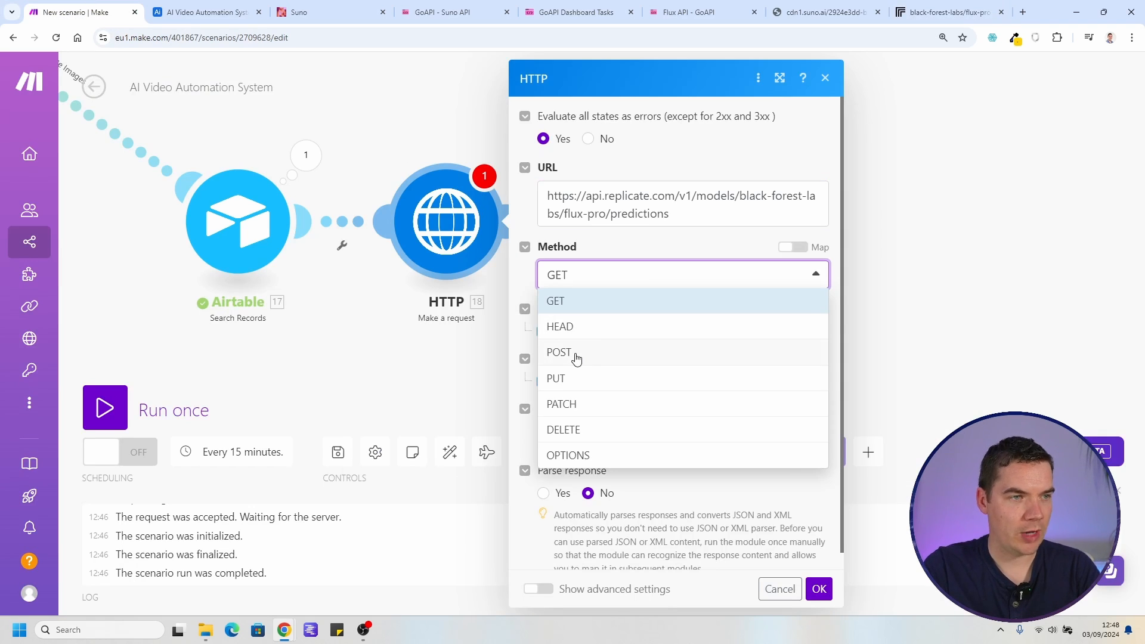
click(576, 357)
click(602, 331)
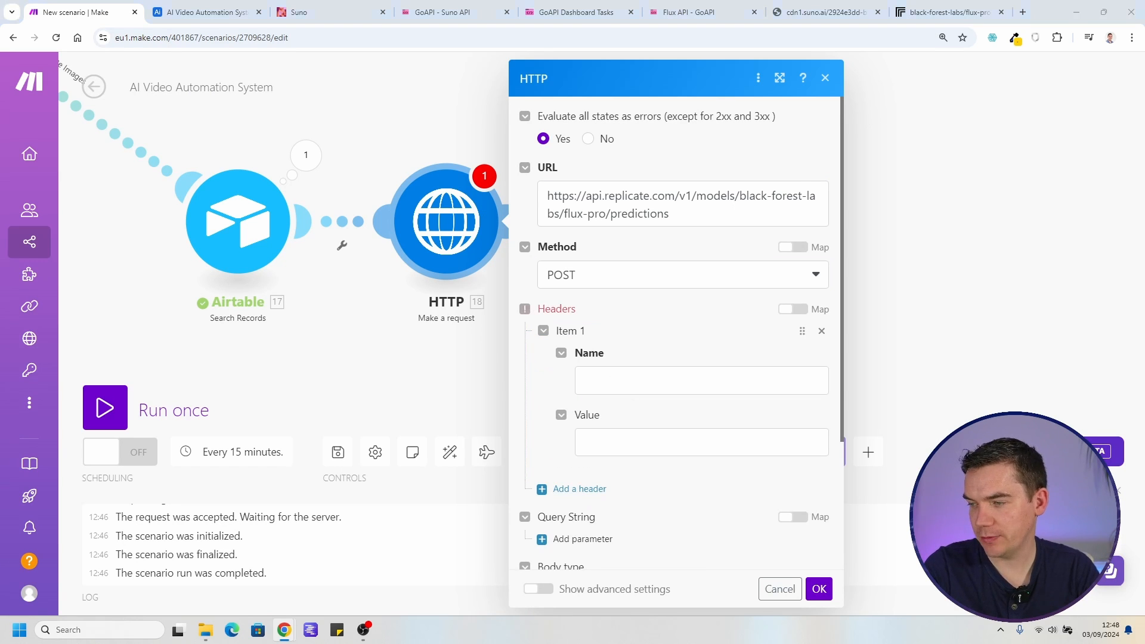
click(650, 442)
key(ctrl+v)
click(609, 382)
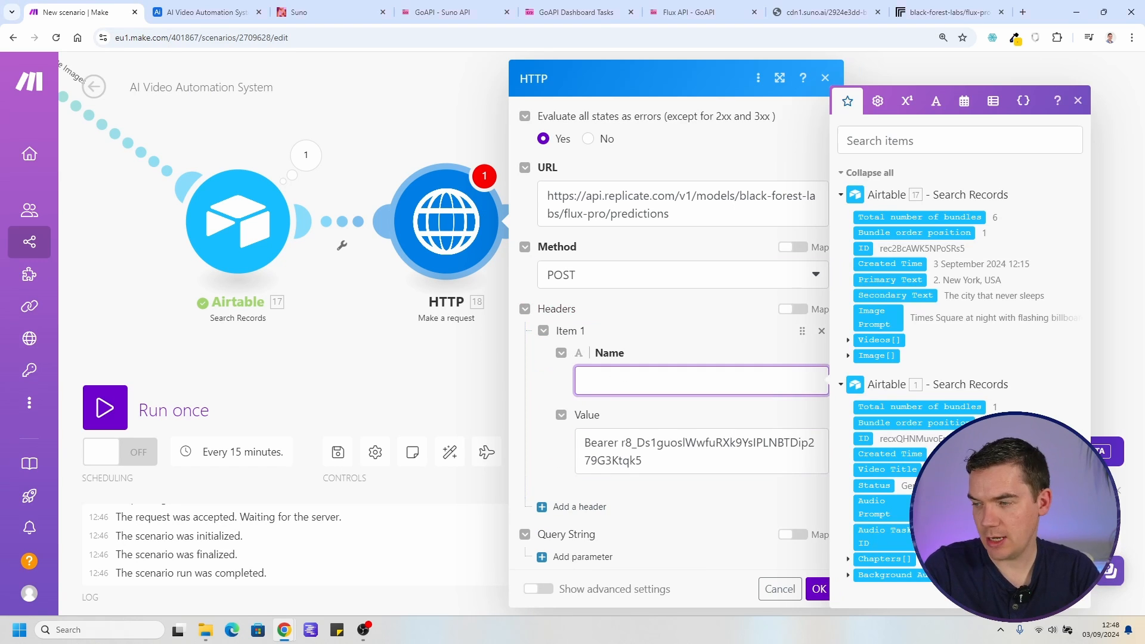
key(alt+Tab)
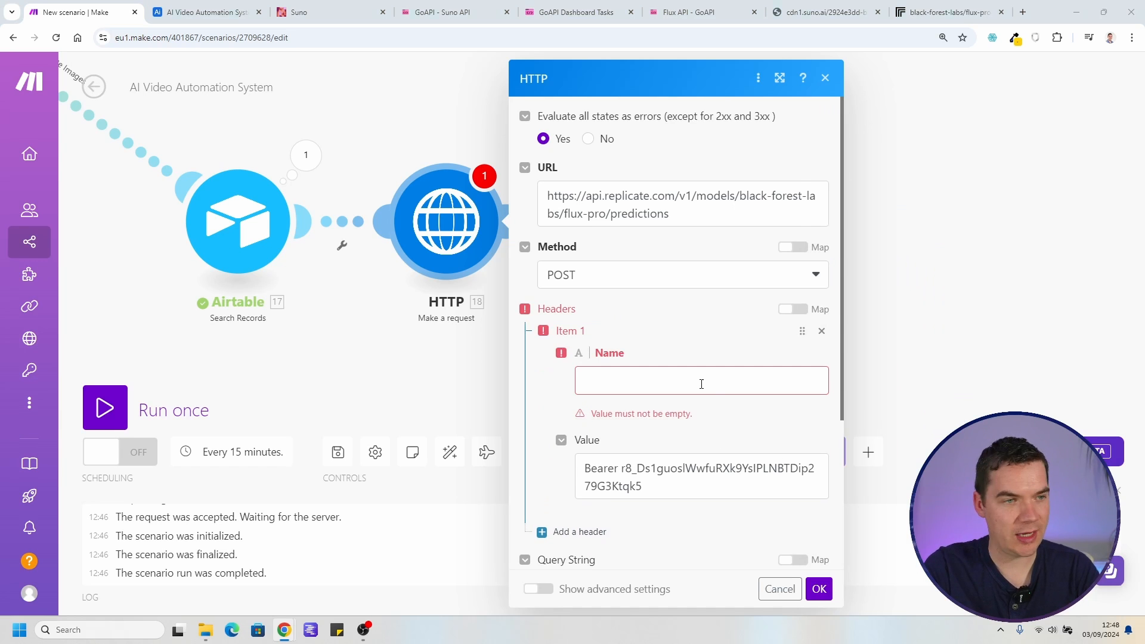
click(702, 382)
text(Authorization)
click(544, 400)
Set the HTTP request's body type to Raw and its content type to JSON (application/json)
scroll(544, 400, down, 2)
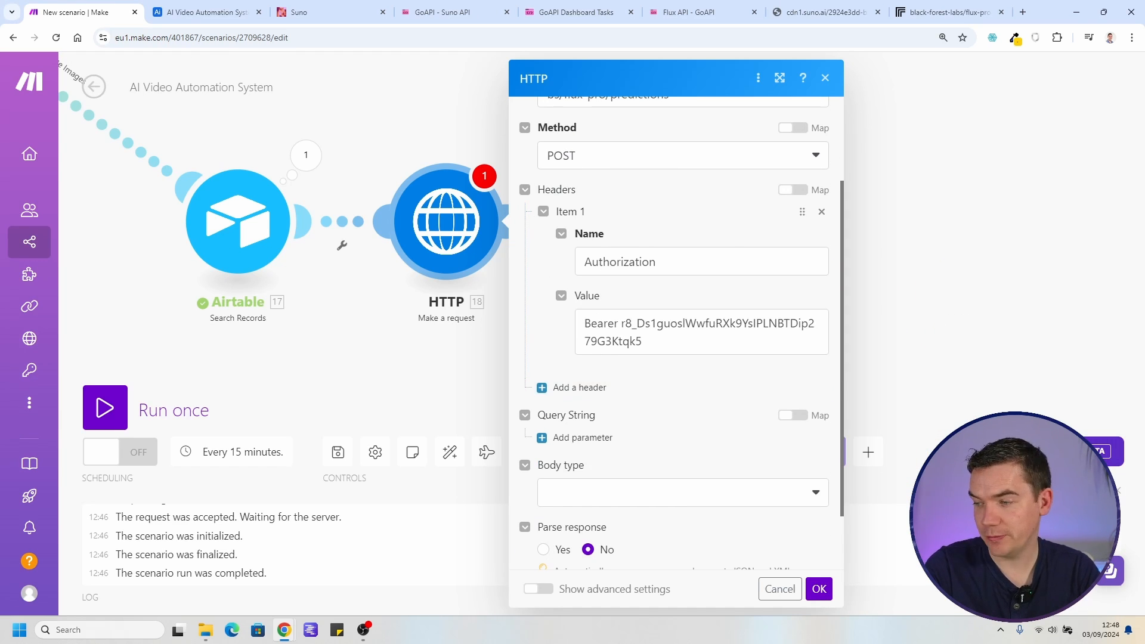
click(680, 492)
click(614, 441)
click(670, 484)
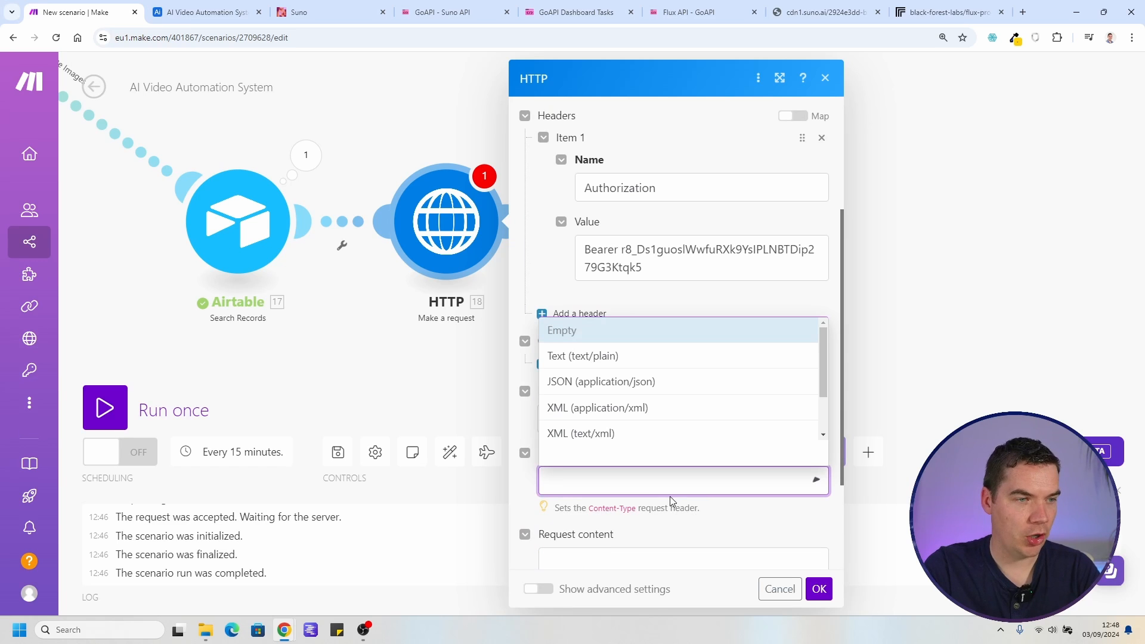
click(586, 383)
scroll(591, 418, down, 2)
click(591, 419)
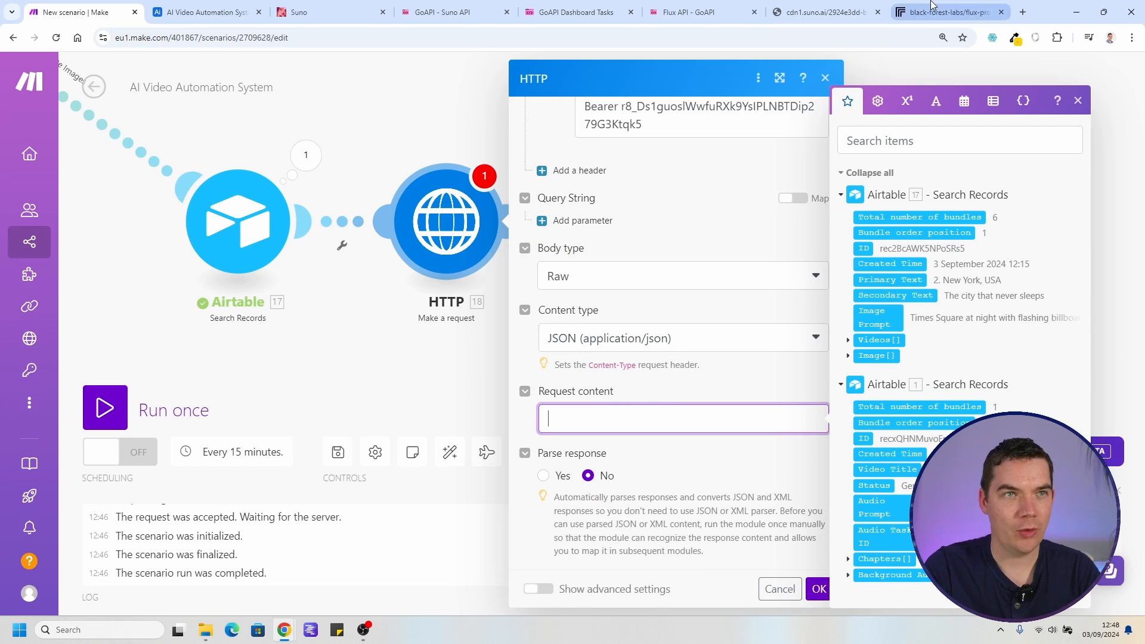
Examine the HTTP example request and its input parameters in the flux-pro Playground on Replicate
click(946, 11)
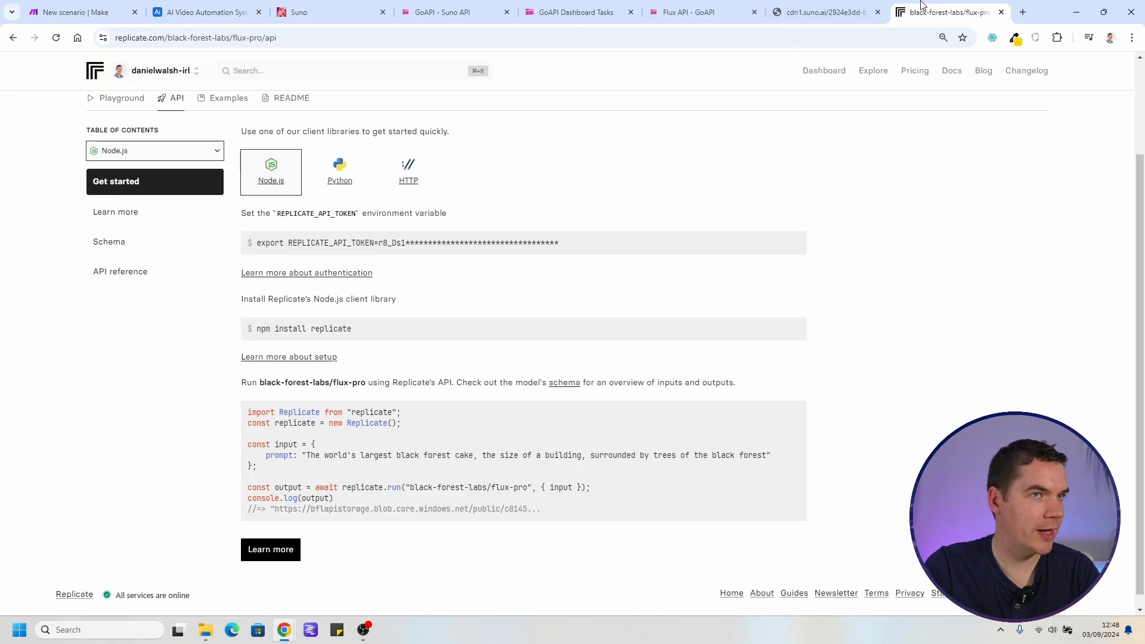
scroll(265, 311, up, 2)
click(122, 217)
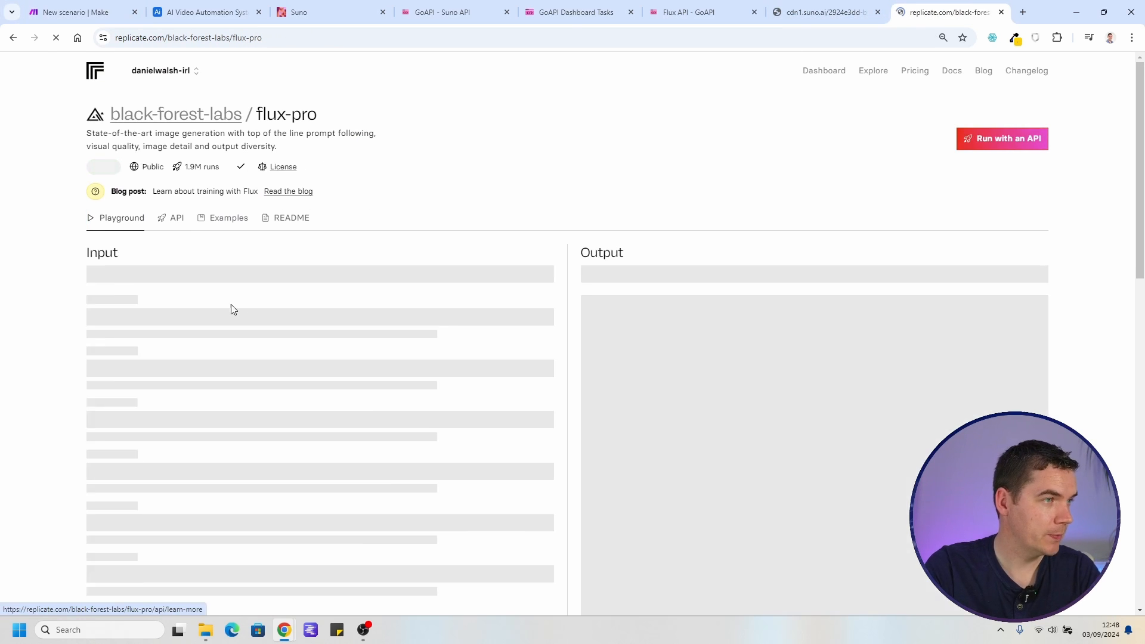
click(236, 275)
scroll(259, 288, down, 2)
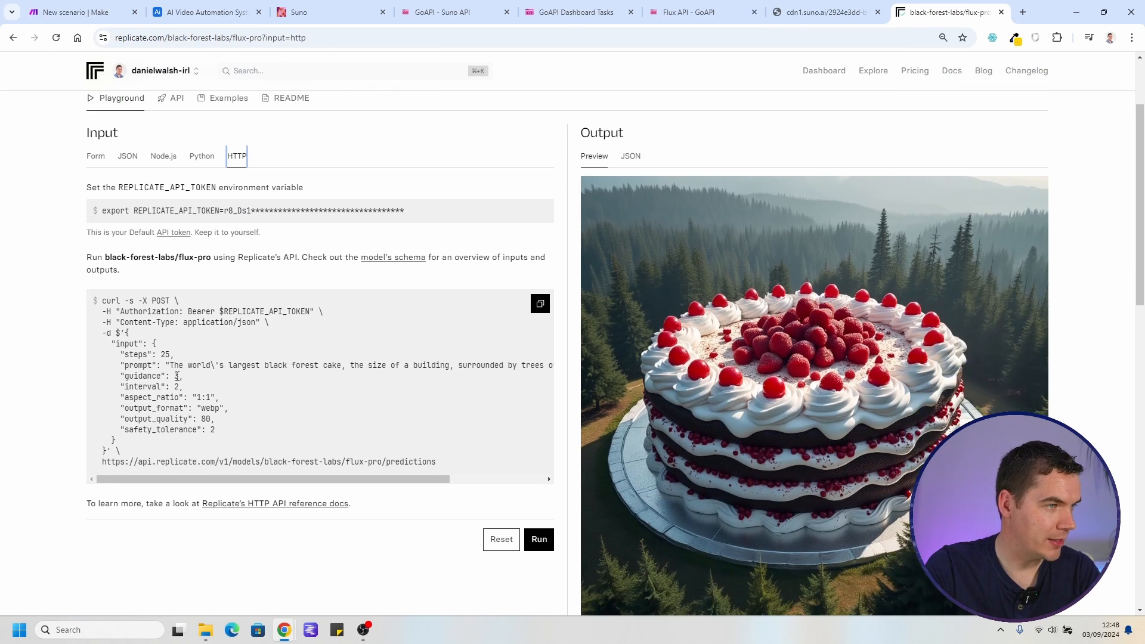
drag(111, 346, 189, 409)
click(173, 401)
drag(124, 355, 184, 399)
click(141, 403)
click(540, 304)
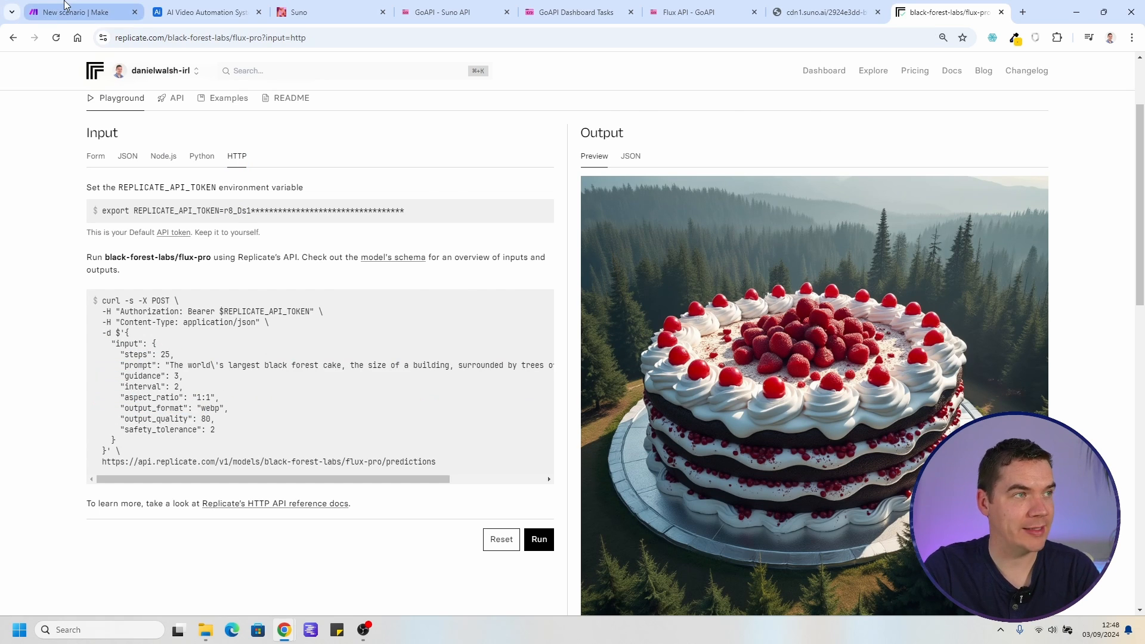
In Make, fill the request content with JSON: steps 25, guidance 3, interval 2, output_format jpg, aspect_ratio 9:16, safety_tolerance 2, and prompt mapped to Image Prompt
click(77, 12)
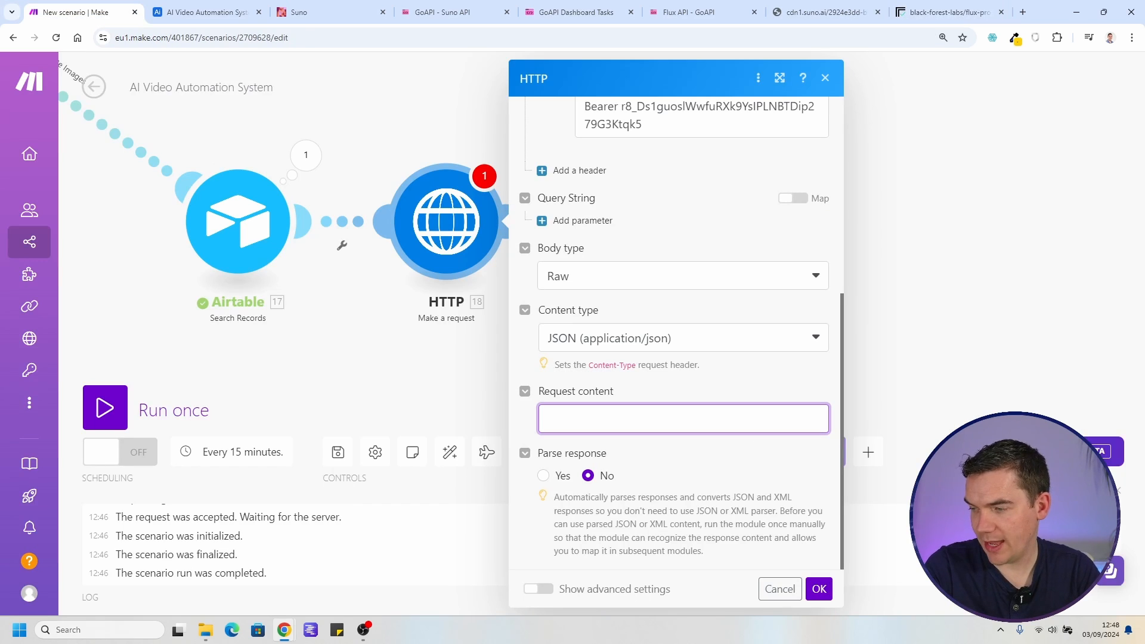
key(ctrl+v)
drag(568, 376, 652, 379)
drag(597, 411, 680, 410)
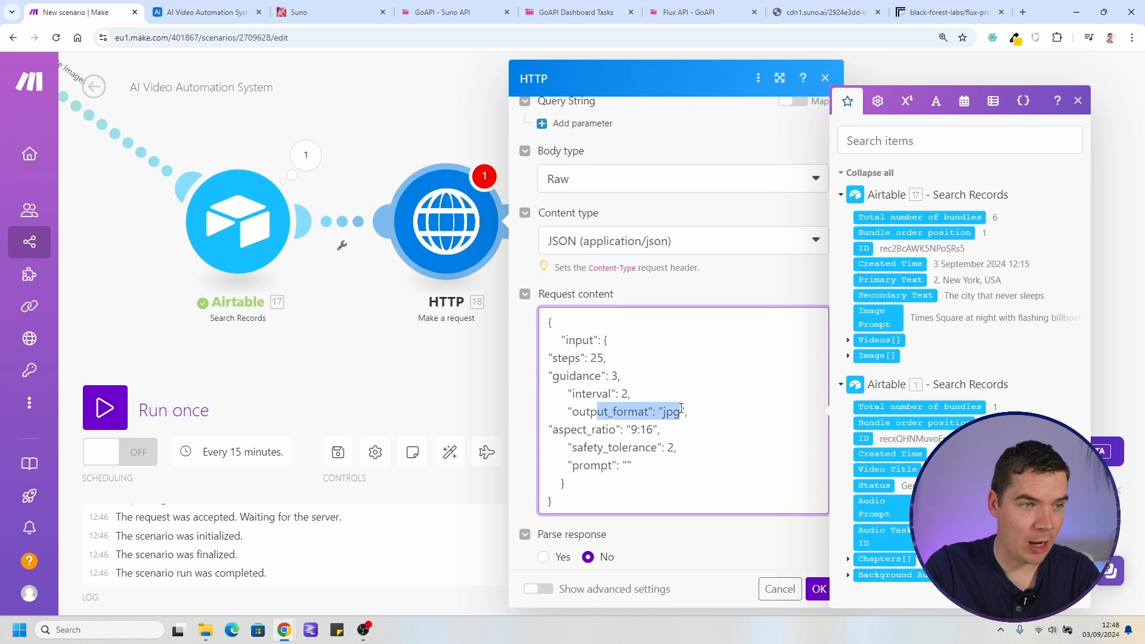
drag(571, 430, 652, 427)
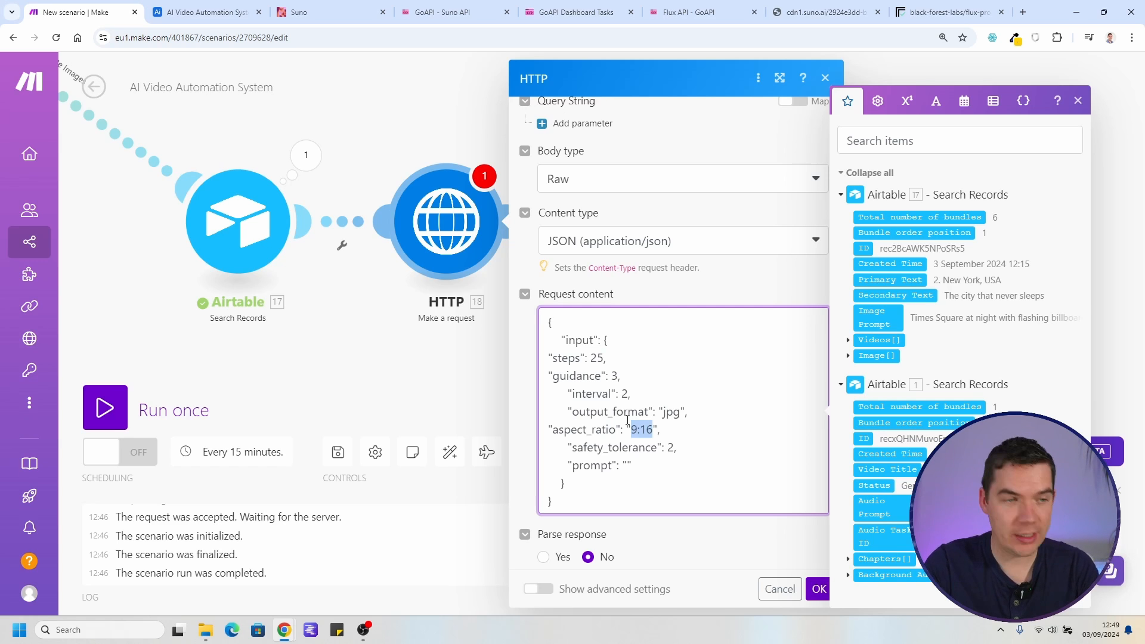
click(628, 466)
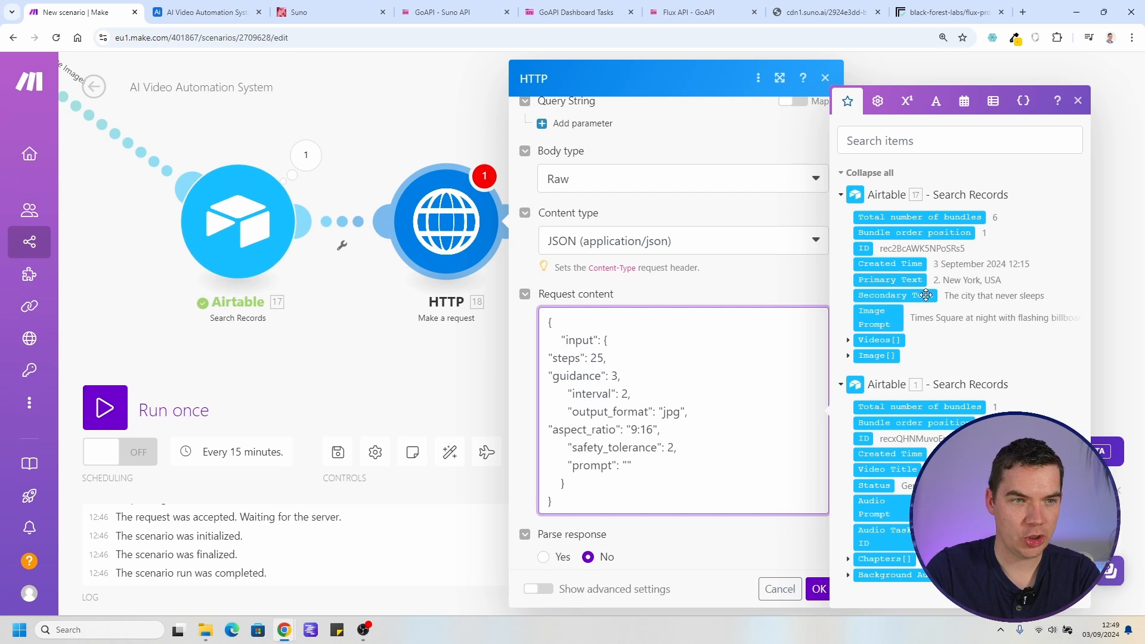
click(875, 317)
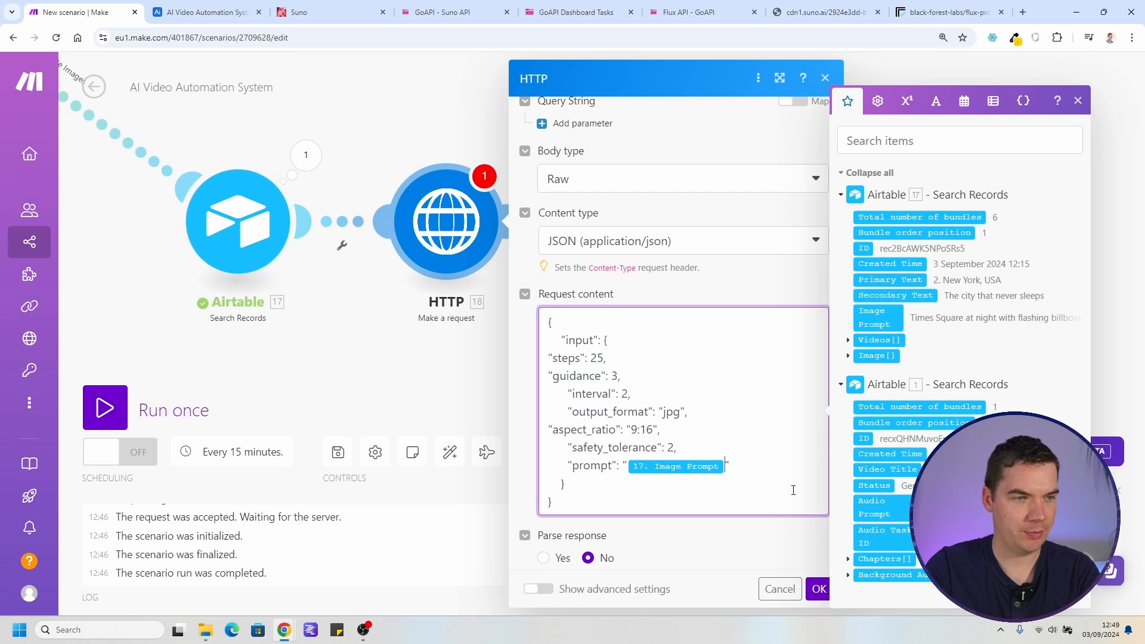
click(820, 589)
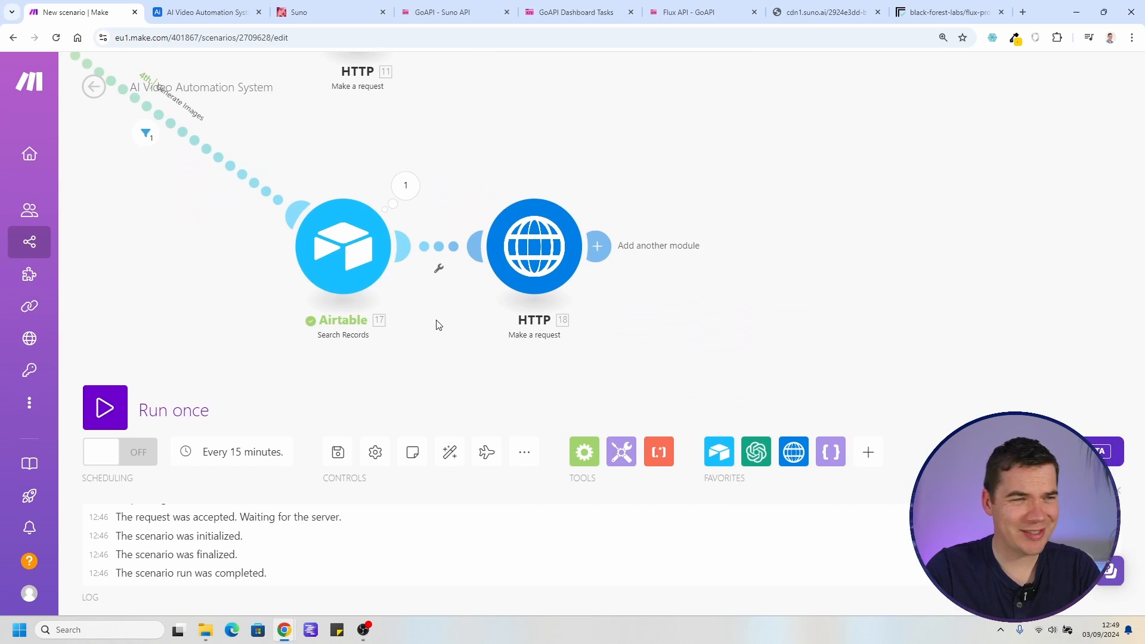
Set the record limit of the fourth route's Airtable Search Records module to 1
click(343, 246)
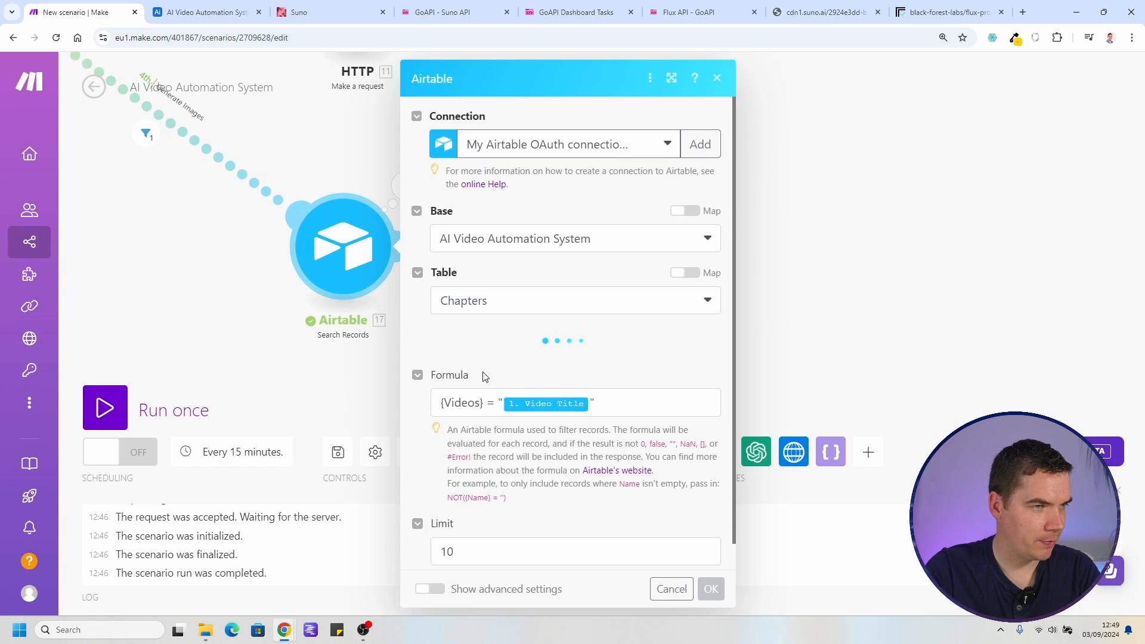
scroll(496, 507, down, 5)
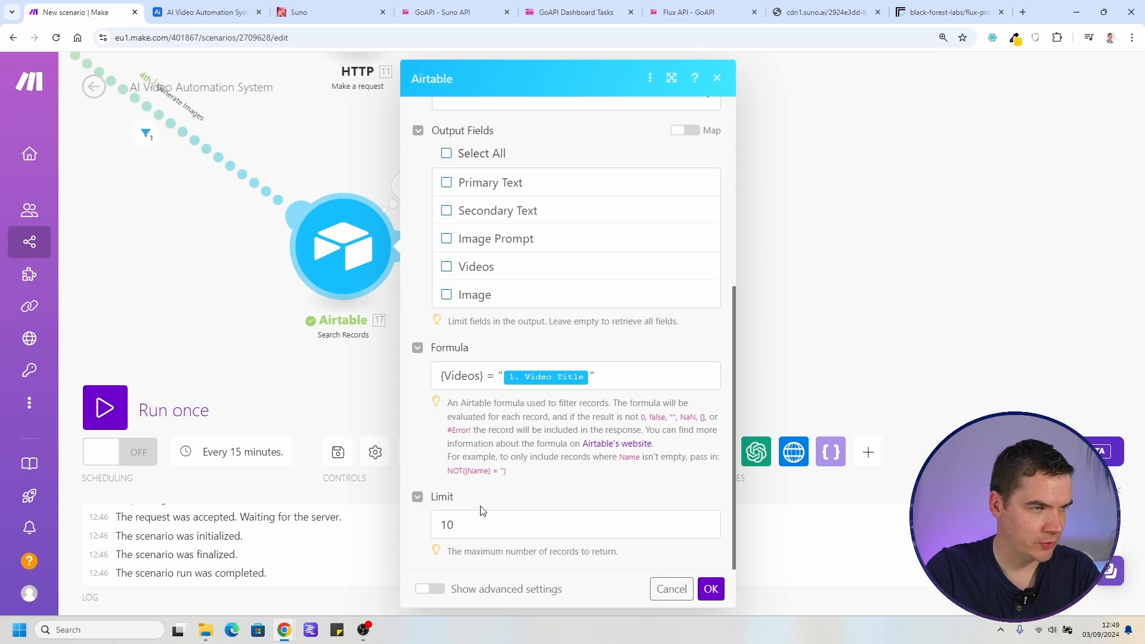
click(484, 514)
key(BackSpace)
click(710, 589)
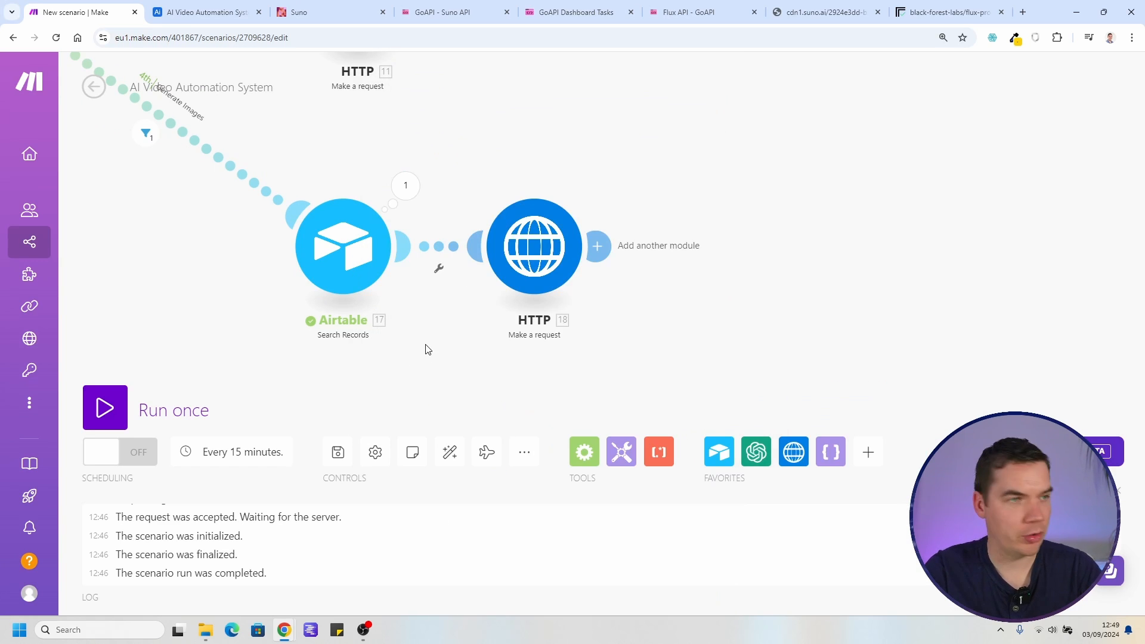
Save and run the scenario once, and examine the Data returned in the HTTP module's output
click(338, 453)
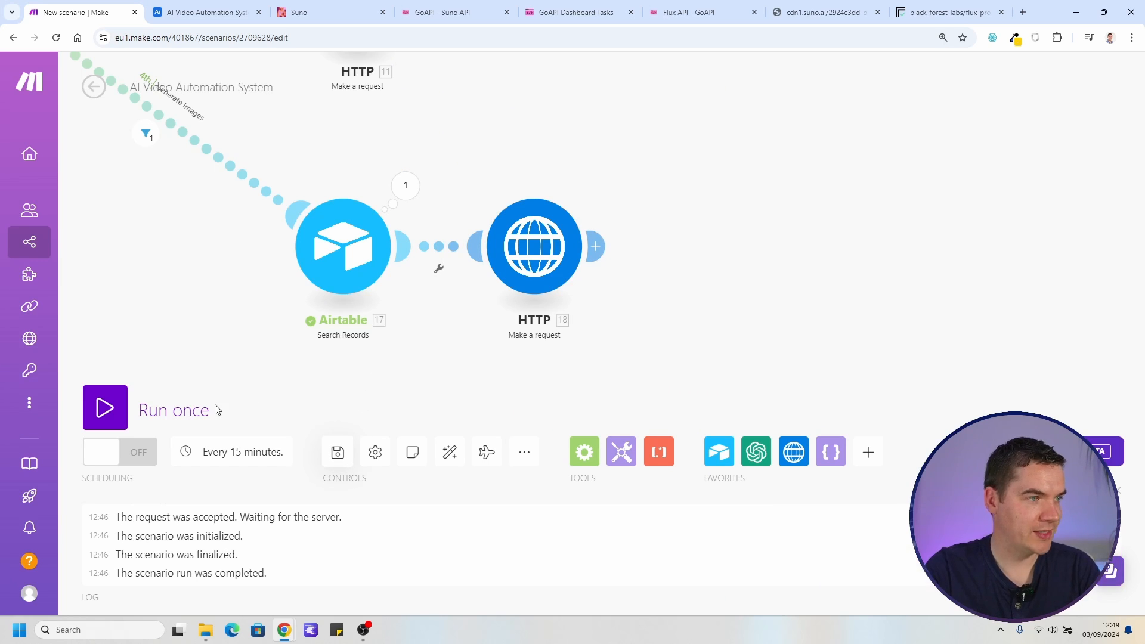
click(101, 407)
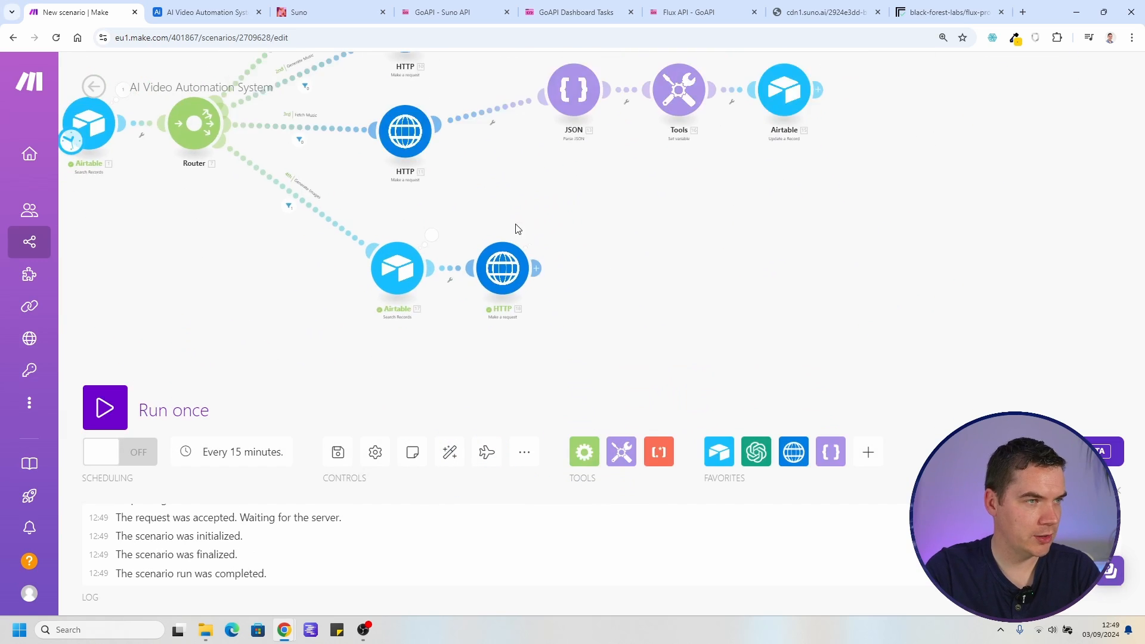
click(497, 212)
scroll(646, 237, down, 3)
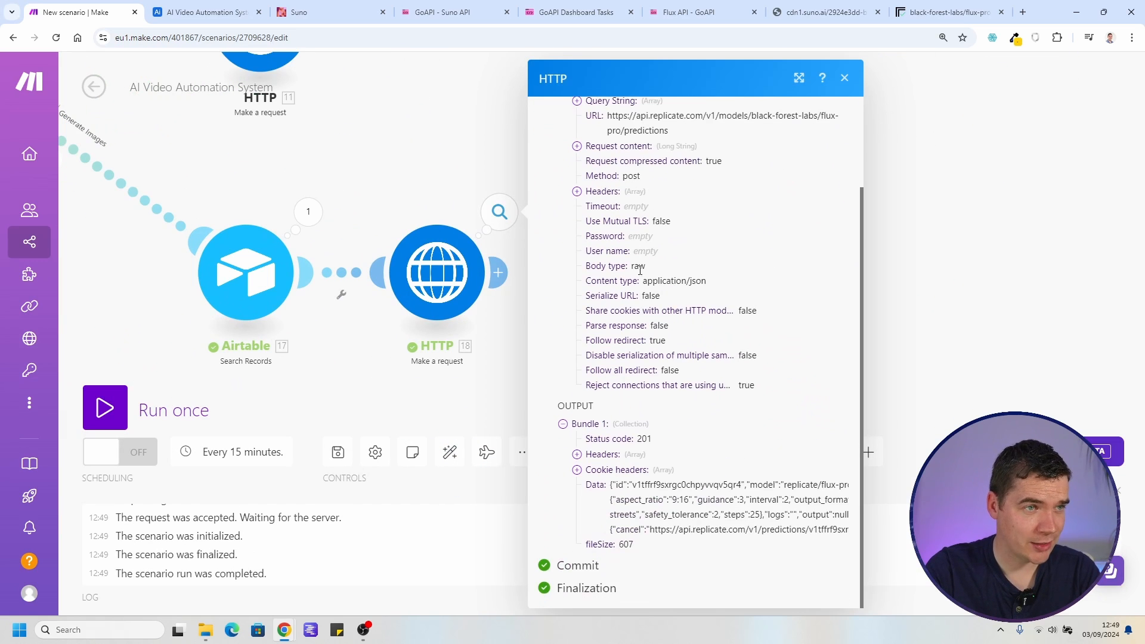
drag(622, 485, 718, 530)
click(654, 486)
drag(653, 485, 734, 529)
click(734, 530)
click(465, 404)
Try adding a Parse JSON module after the Replicate HTTP request
click(498, 274)
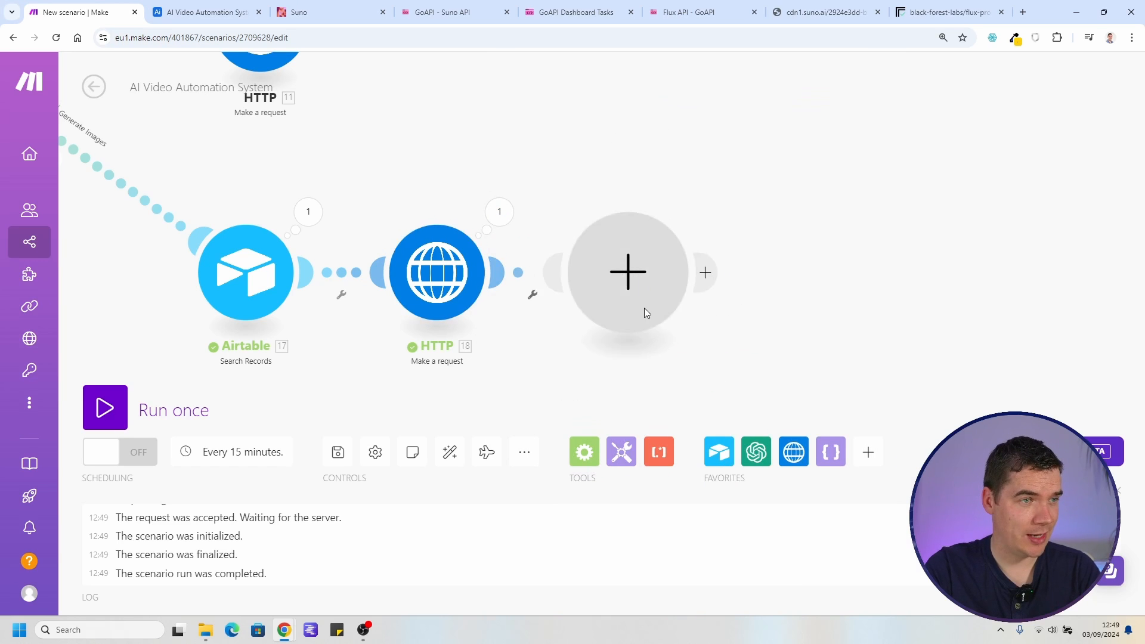
click(736, 294)
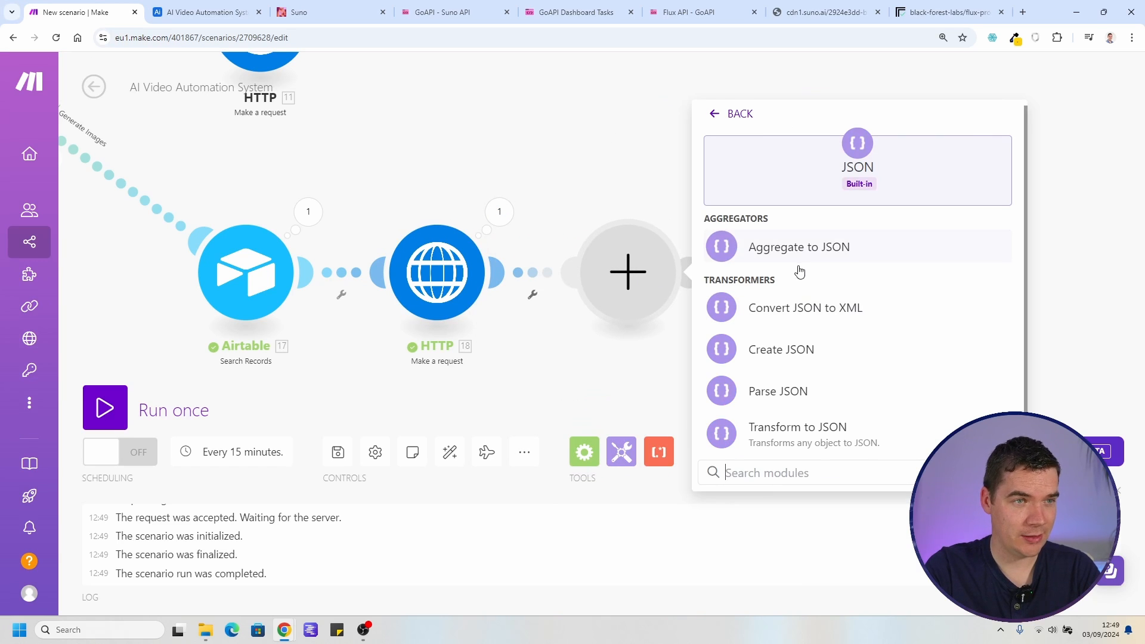
click(780, 388)
Set Parse response to Yes in the Replicate HTTP request, and delete the JSON module after it
click(438, 273)
scroll(572, 418, down, 10)
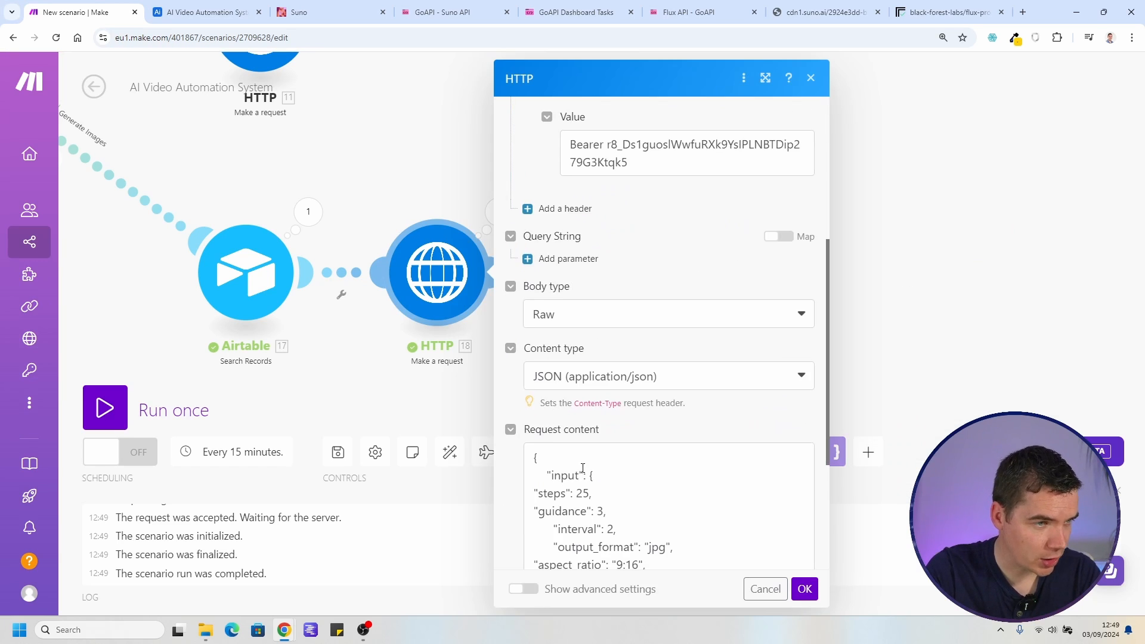
click(529, 476)
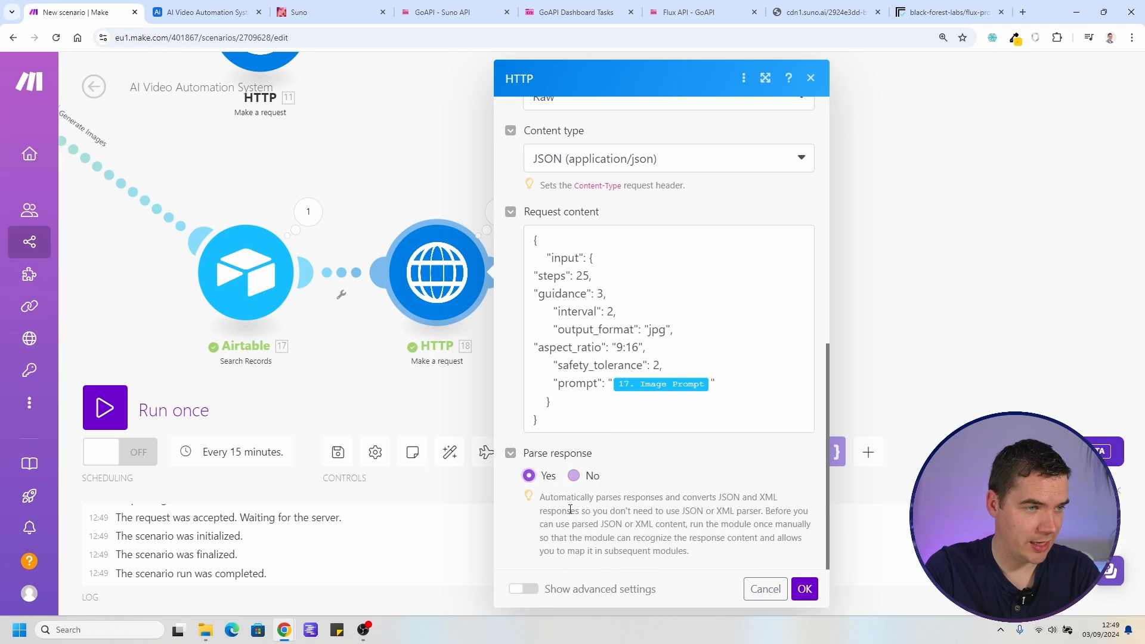
click(805, 589)
right_click(636, 265)
click(698, 439)
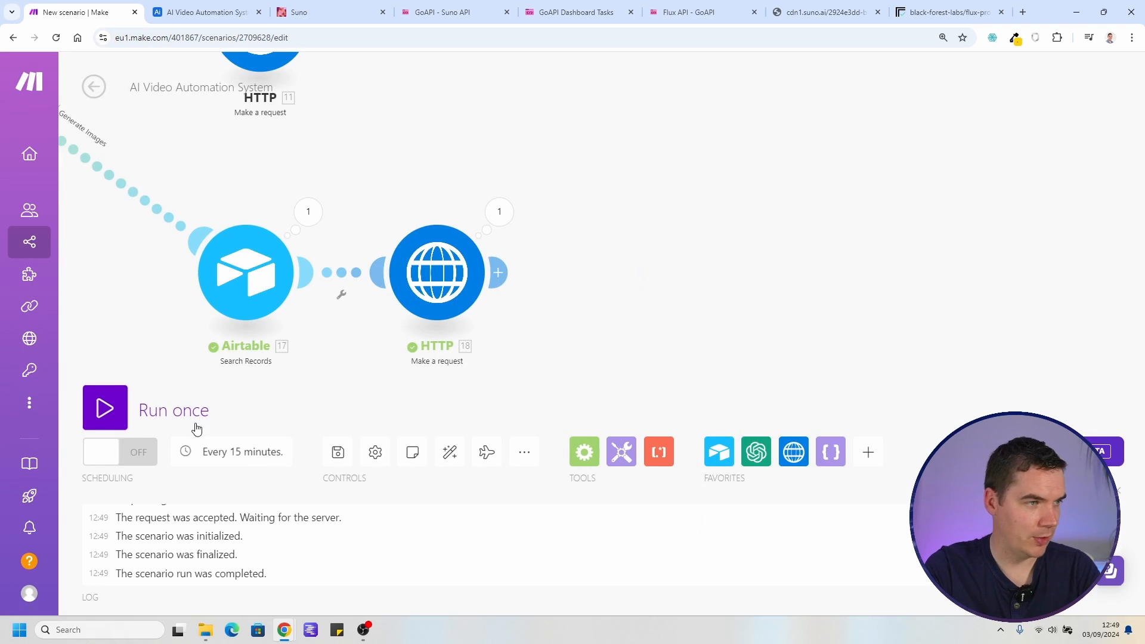
Run the scenario once and expand the Data, input and urls collections in the HTTP module's output
click(105, 408)
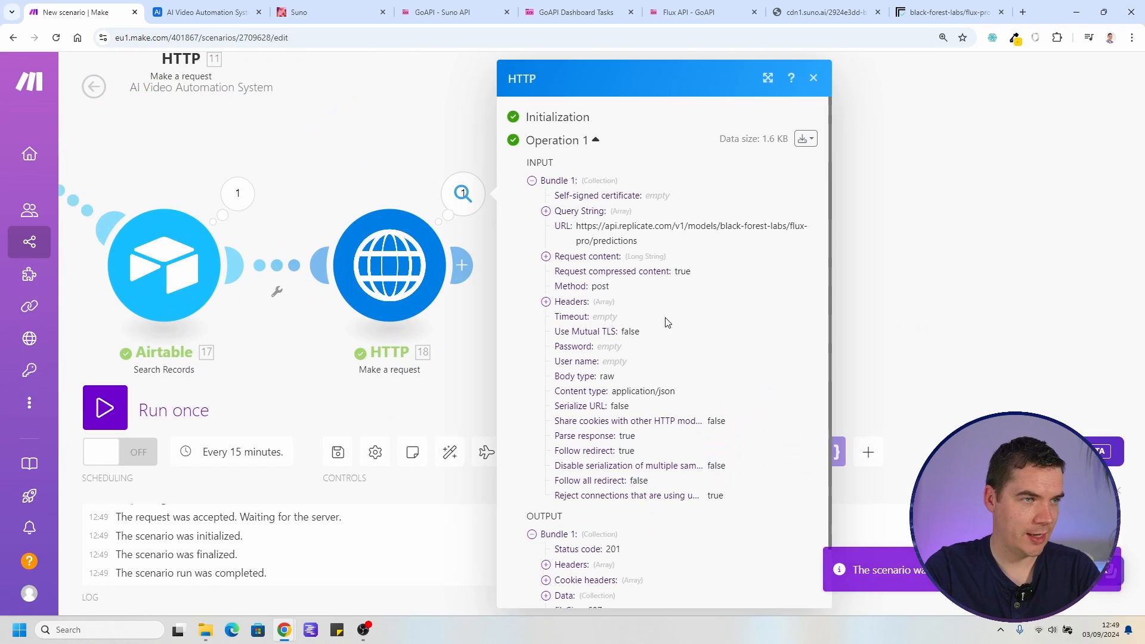
scroll(651, 352, down, 1)
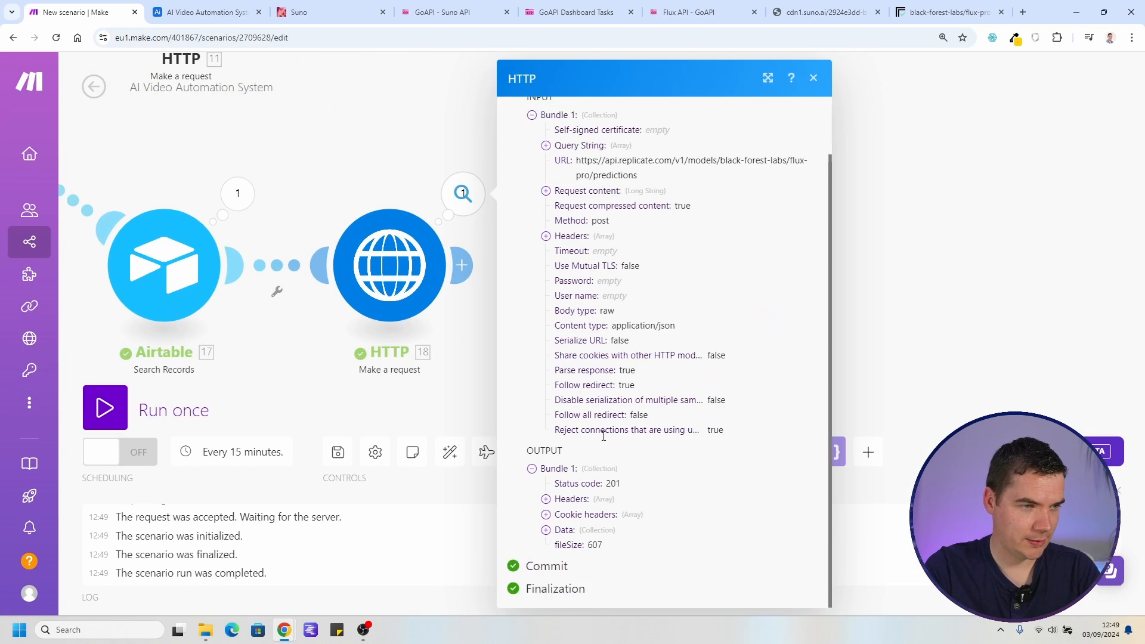
click(556, 531)
scroll(602, 535, down, 3)
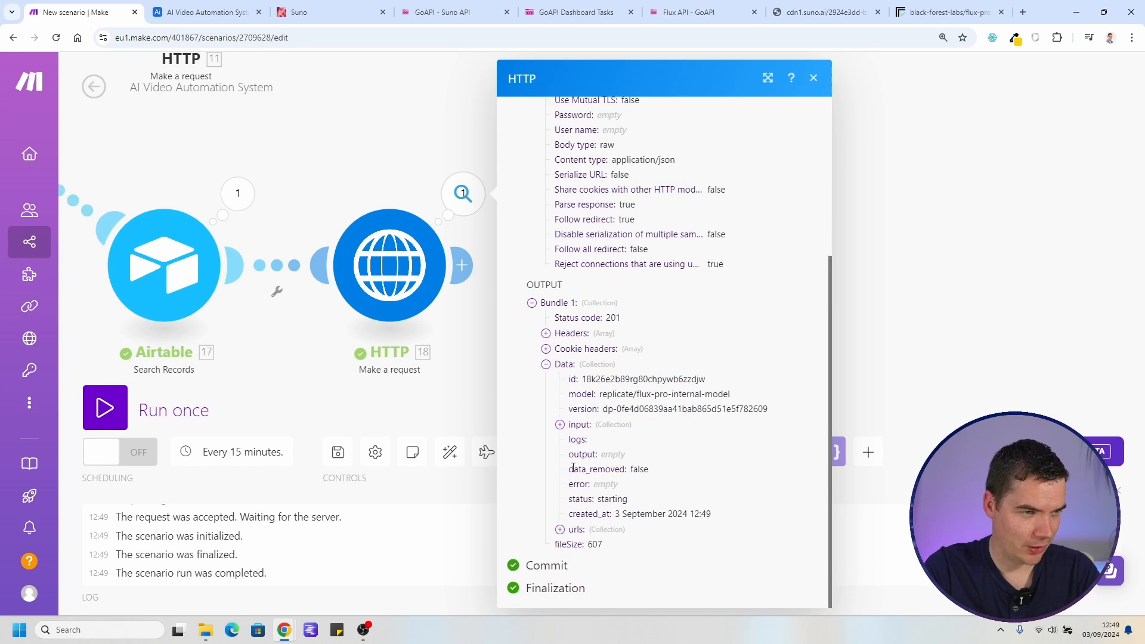
click(577, 424)
double_click(595, 260)
click(560, 529)
scroll(608, 531, down, 1)
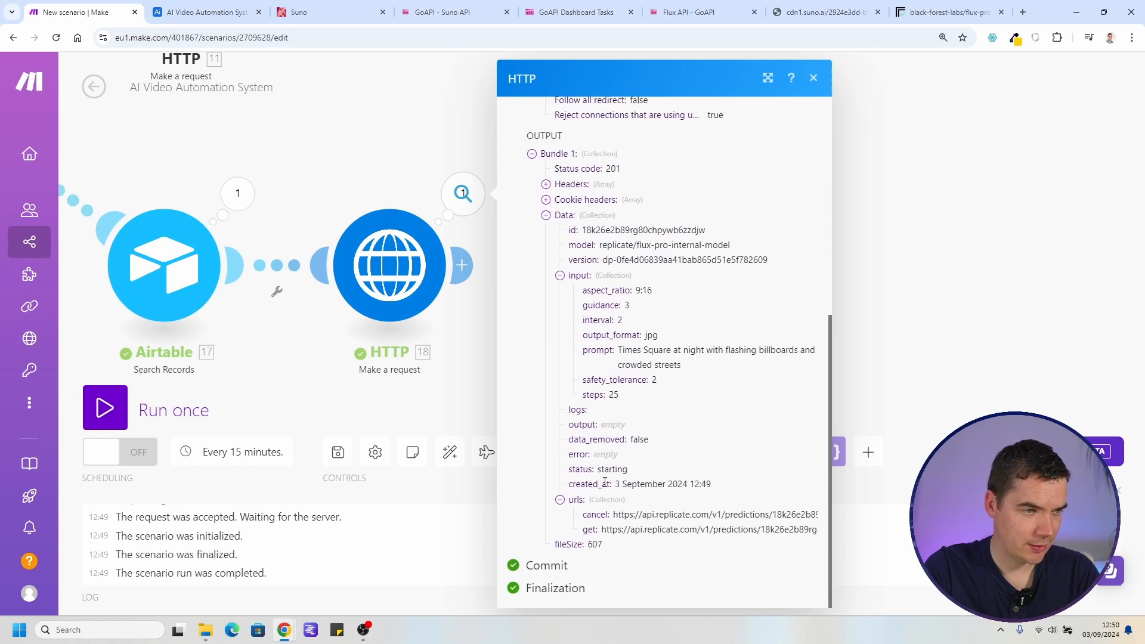
Enlarge the HTTP output view and examine the prediction's get URL under urls
drag(615, 531, 779, 530)
click(725, 214)
click(767, 78)
drag(855, 529, 591, 530)
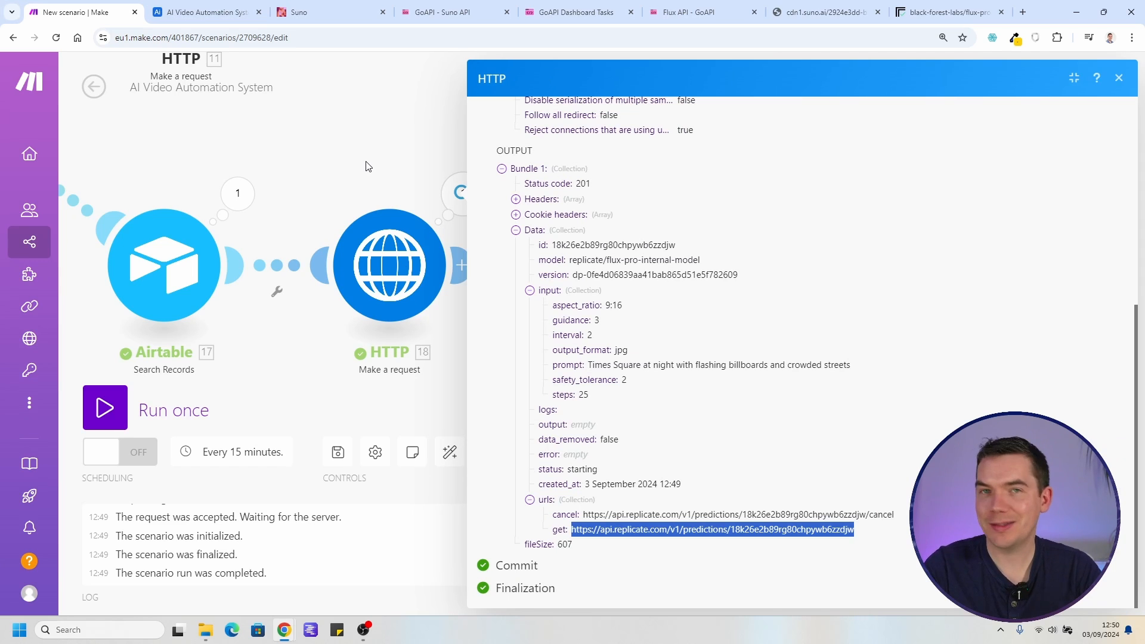
click(327, 169)
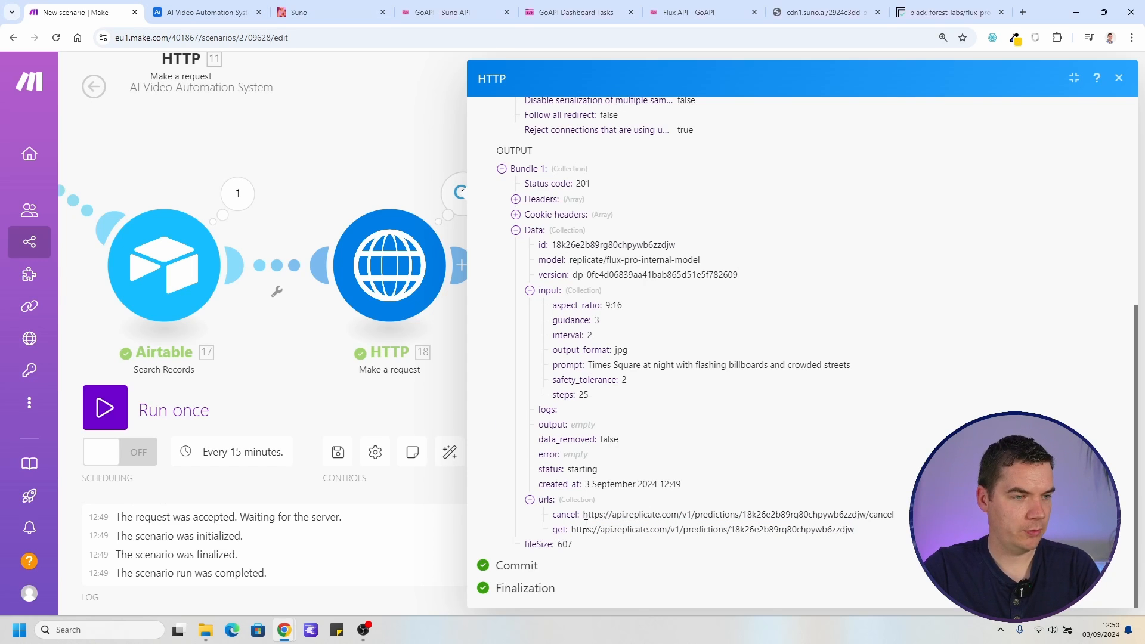
drag(572, 529, 655, 529)
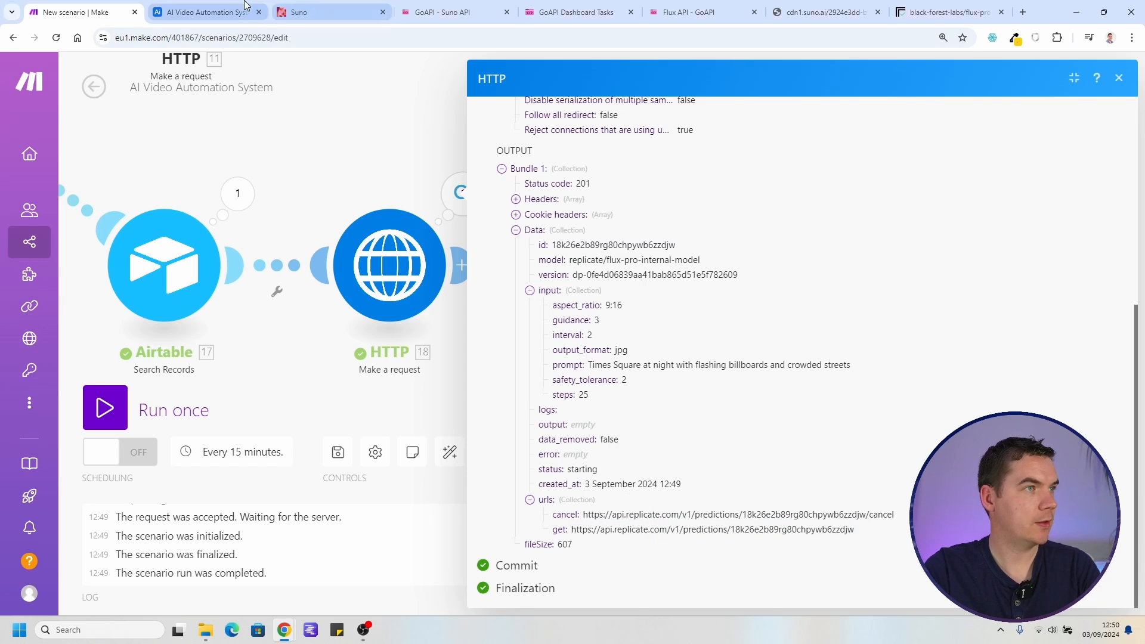
Switch to Airtable and add a single line text field named Replicate Get URL to the Chapters table
click(205, 12)
click(291, 278)
click(85, 94)
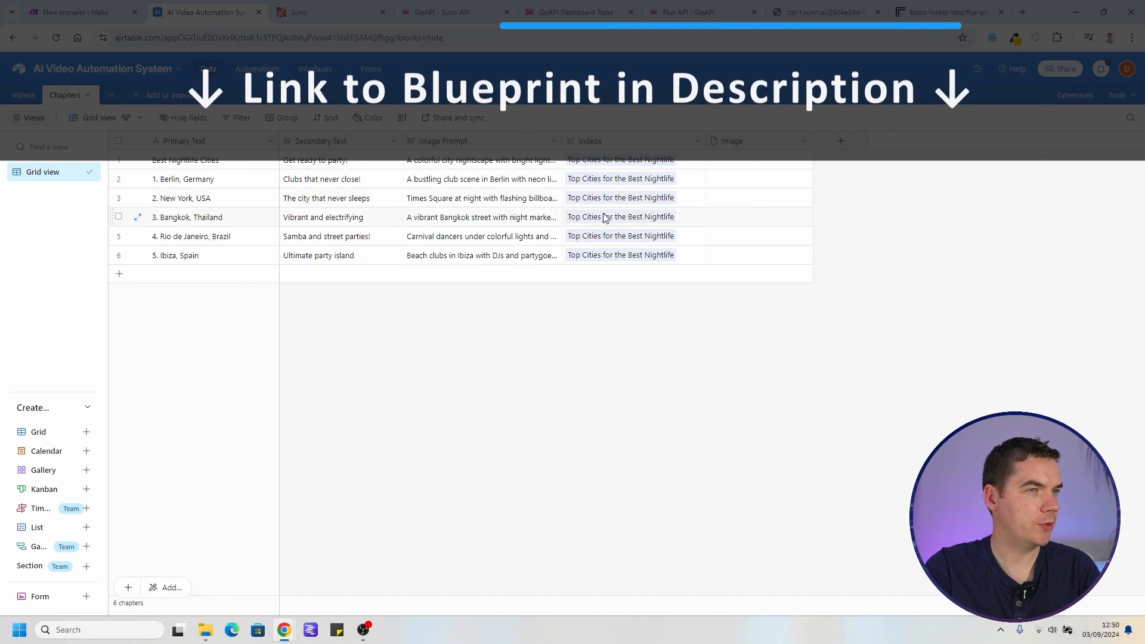
click(842, 142)
text(Replicate Get URL)
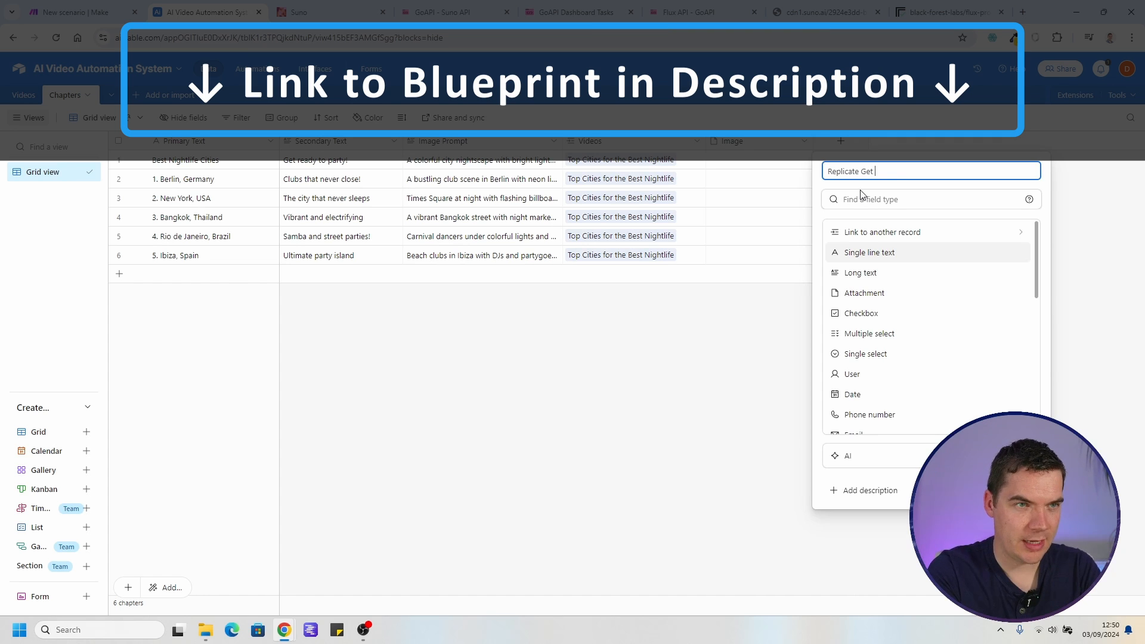
click(892, 253)
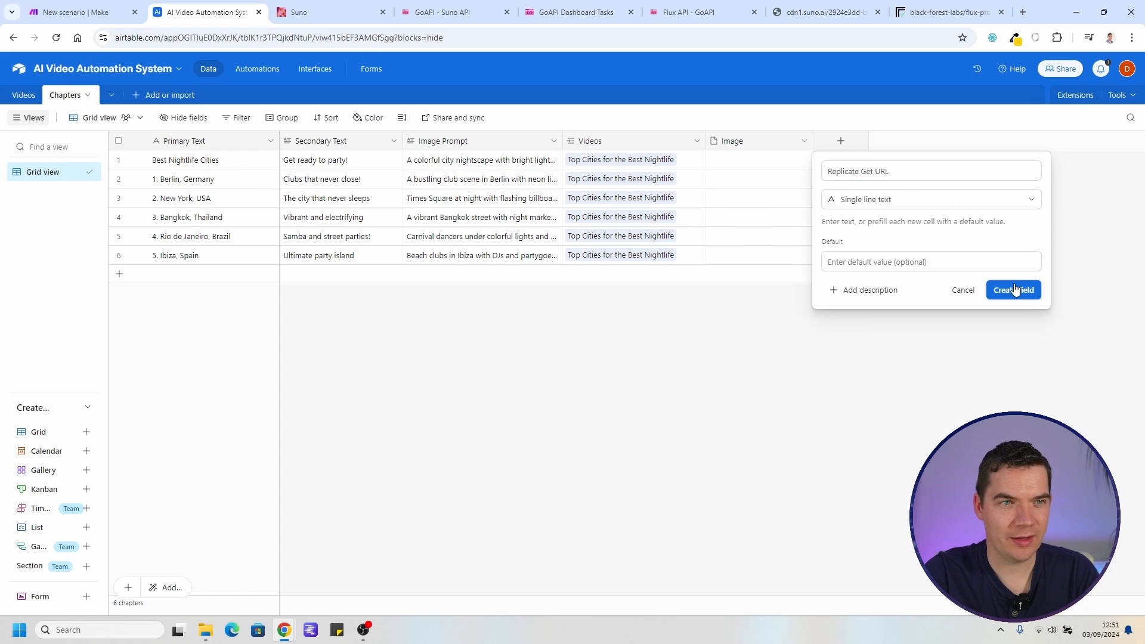
click(1014, 291)
Switch to Make and add an Airtable Update a Record module for the Chapters table after the Replicate HTTP request
key(ctrl+shift+Tab)
drag(575, 531, 859, 531)
click(460, 263)
click(468, 264)
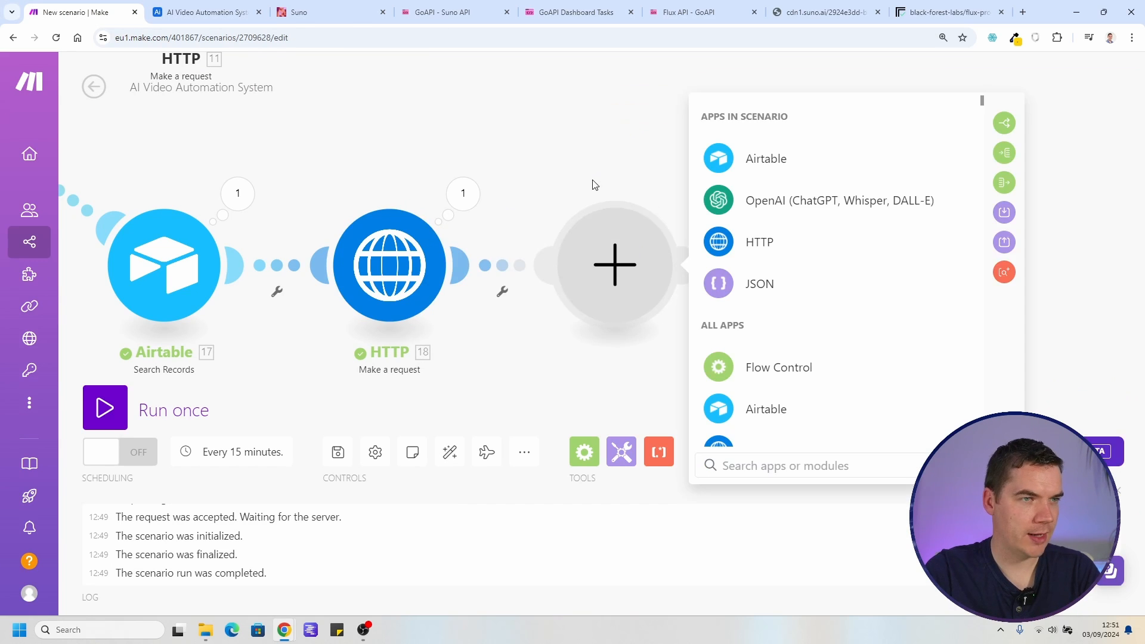
click(788, 158)
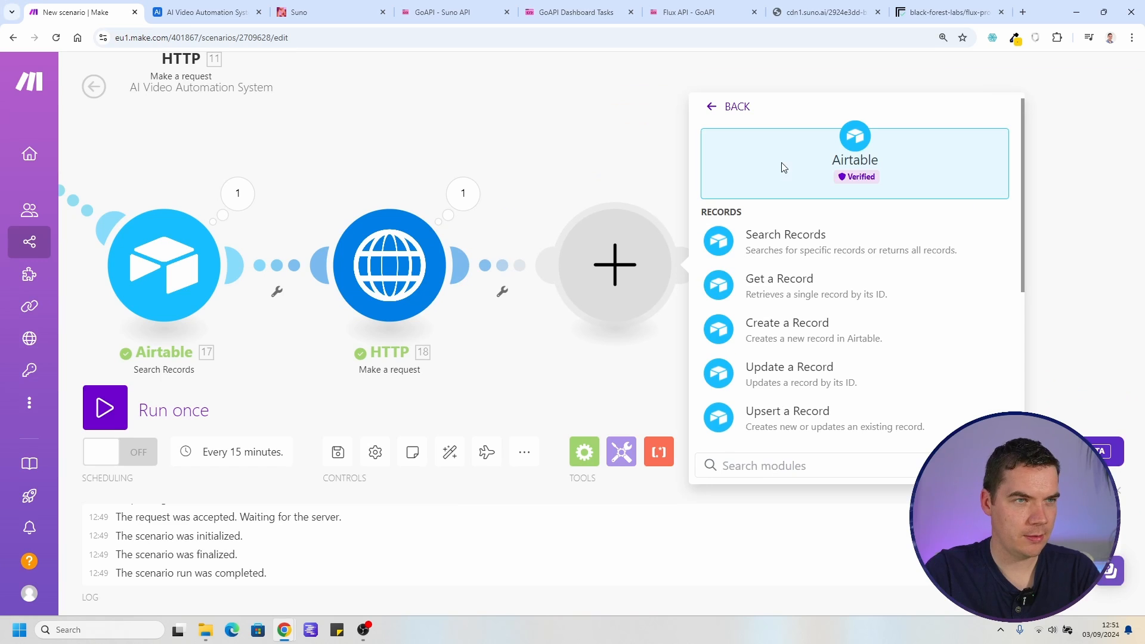
click(792, 376)
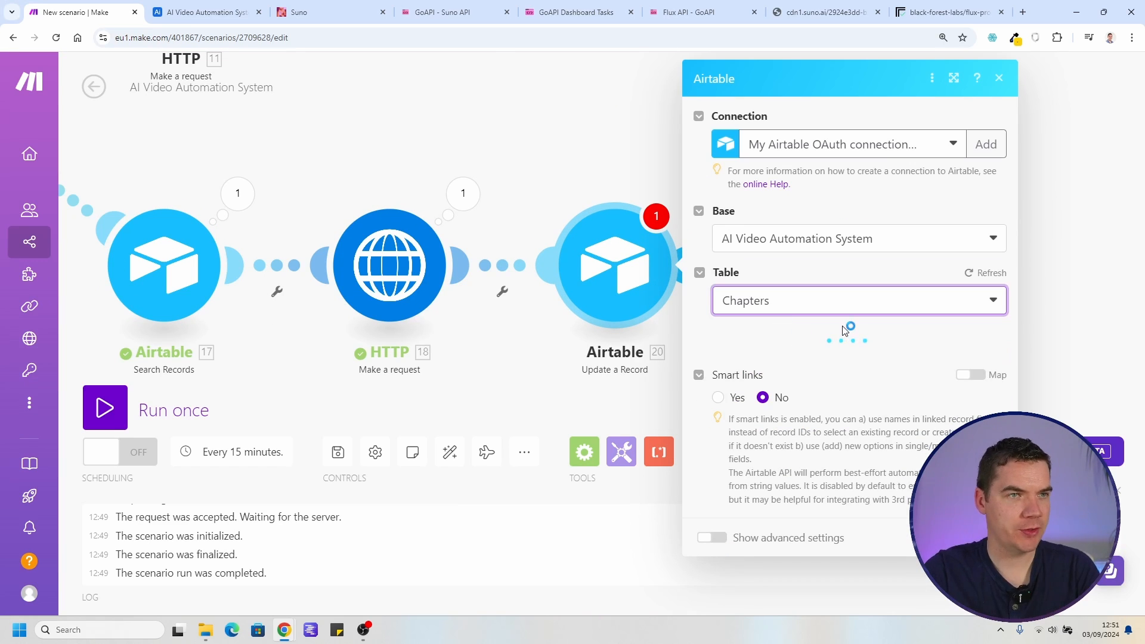
Map the Chapters update's Record ID to the ID from the route's Airtable Search Records module
click(758, 358)
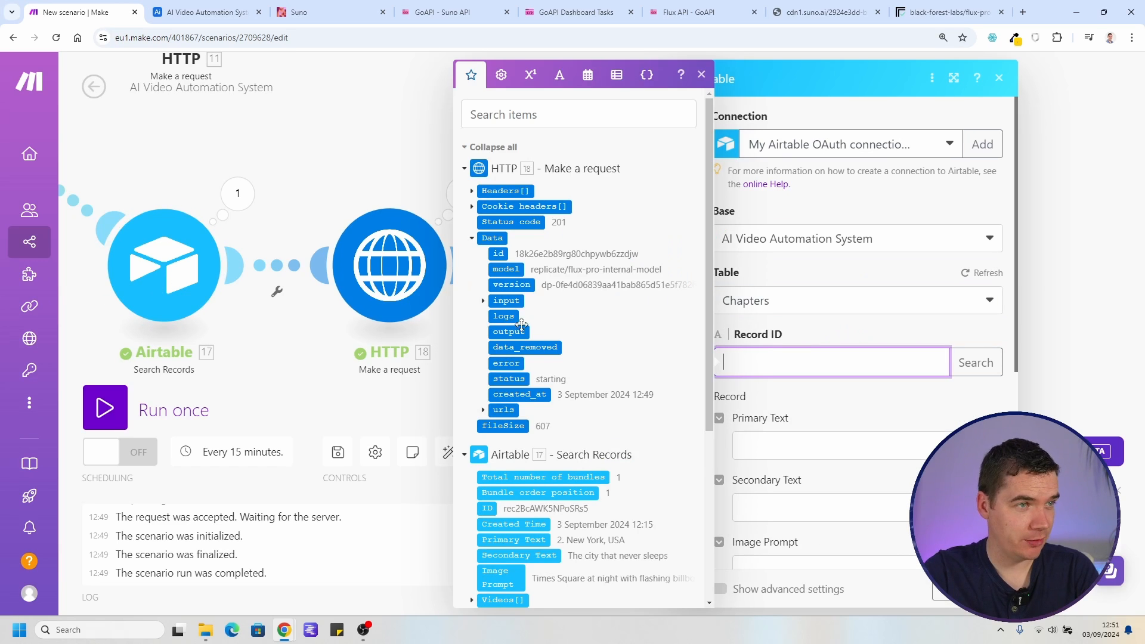
scroll(556, 433, down, 3)
click(487, 329)
click(857, 427)
Map Replicate Get URL to the get value under urls in the HTTP response data, and save the module
scroll(858, 426, down, 5)
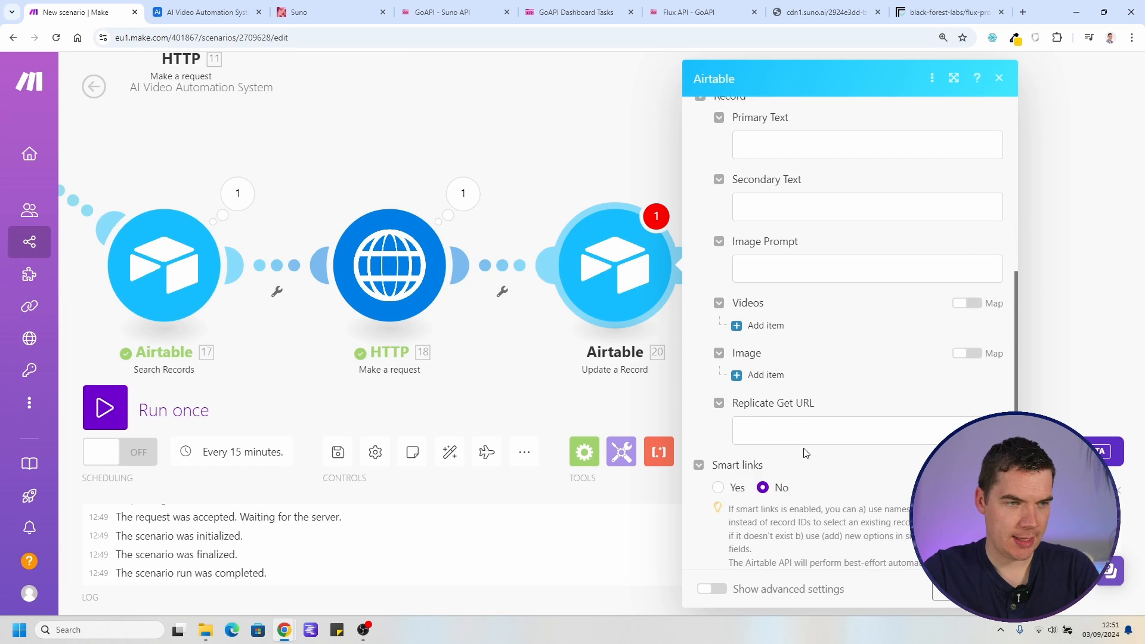
click(793, 394)
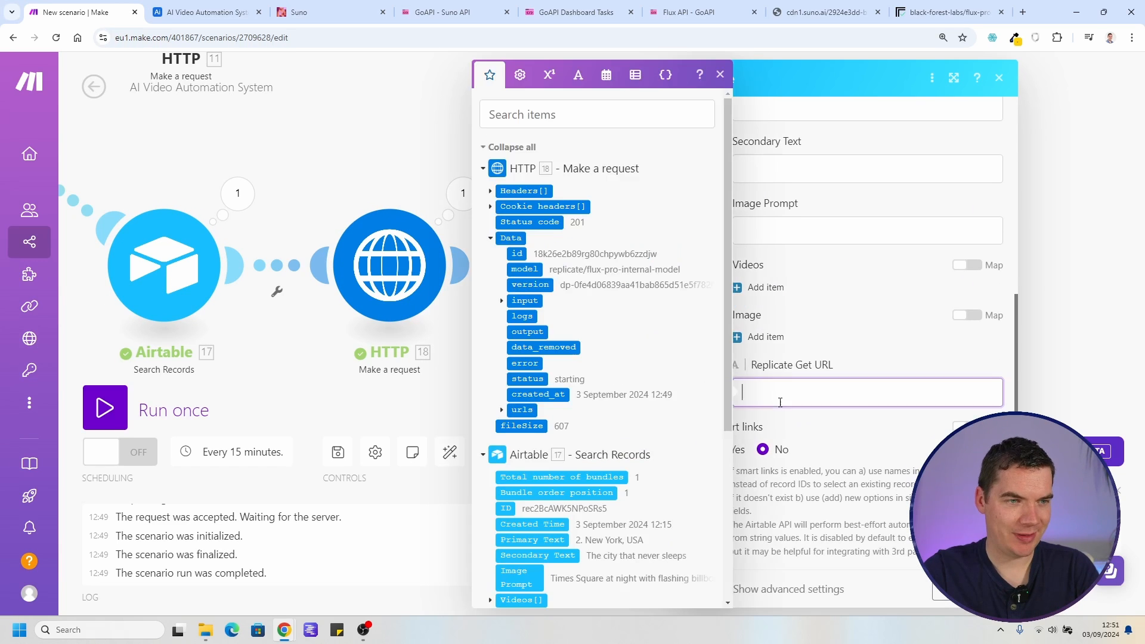
click(501, 409)
click(530, 442)
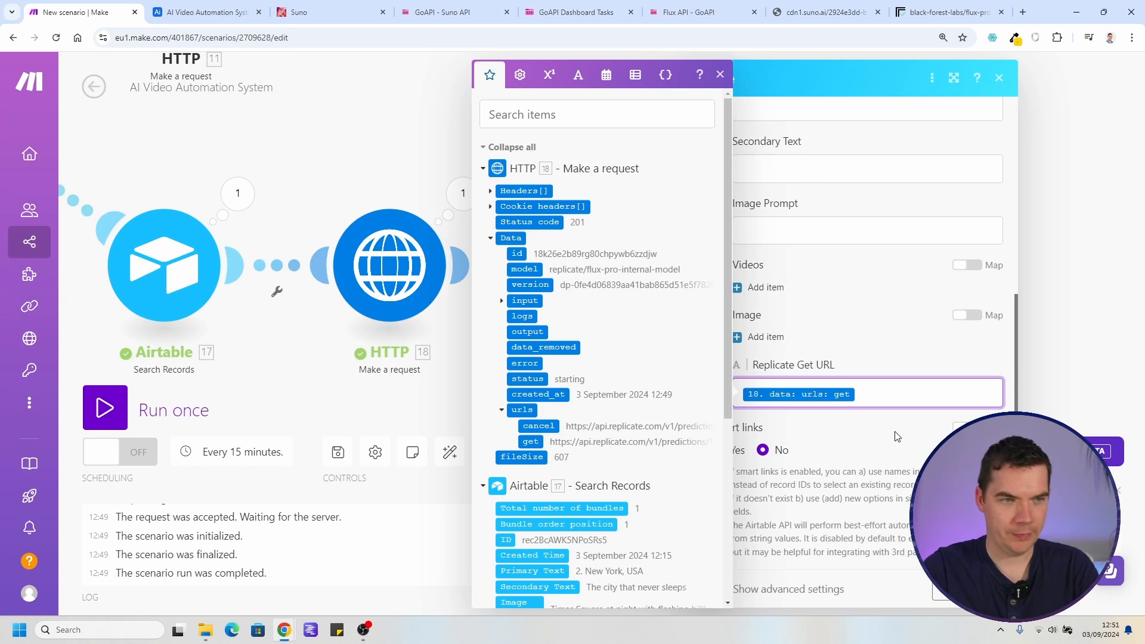
click(834, 413)
click(990, 589)
scroll(807, 385, down, 1)
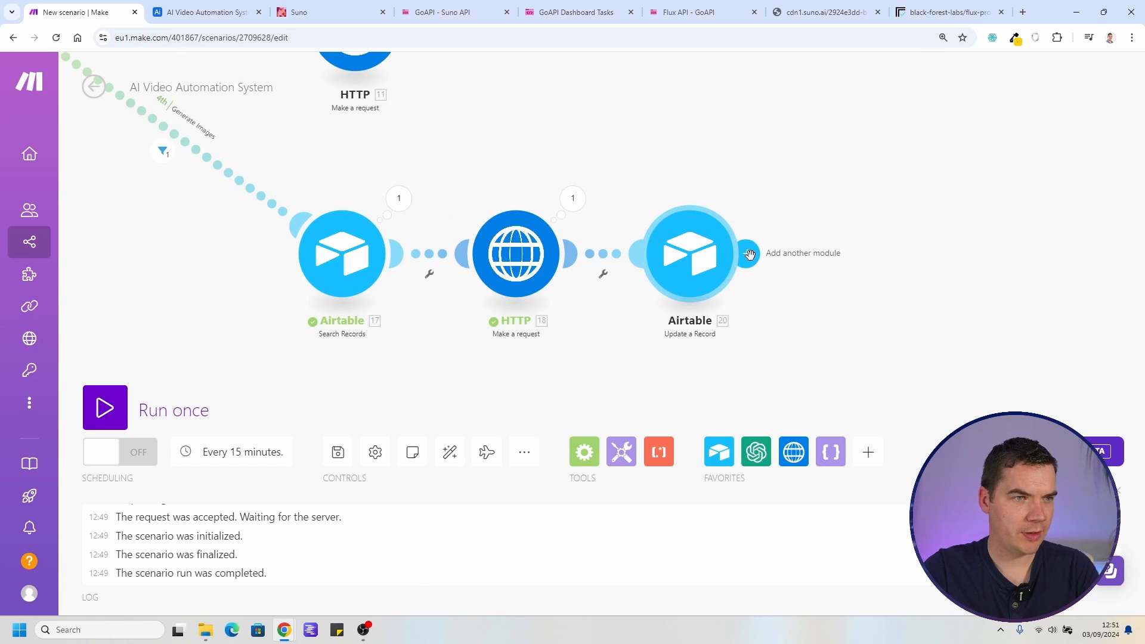
Switch to Airtable and add a Generating Images option to the Status field of the Videos table
click(200, 12)
click(23, 95)
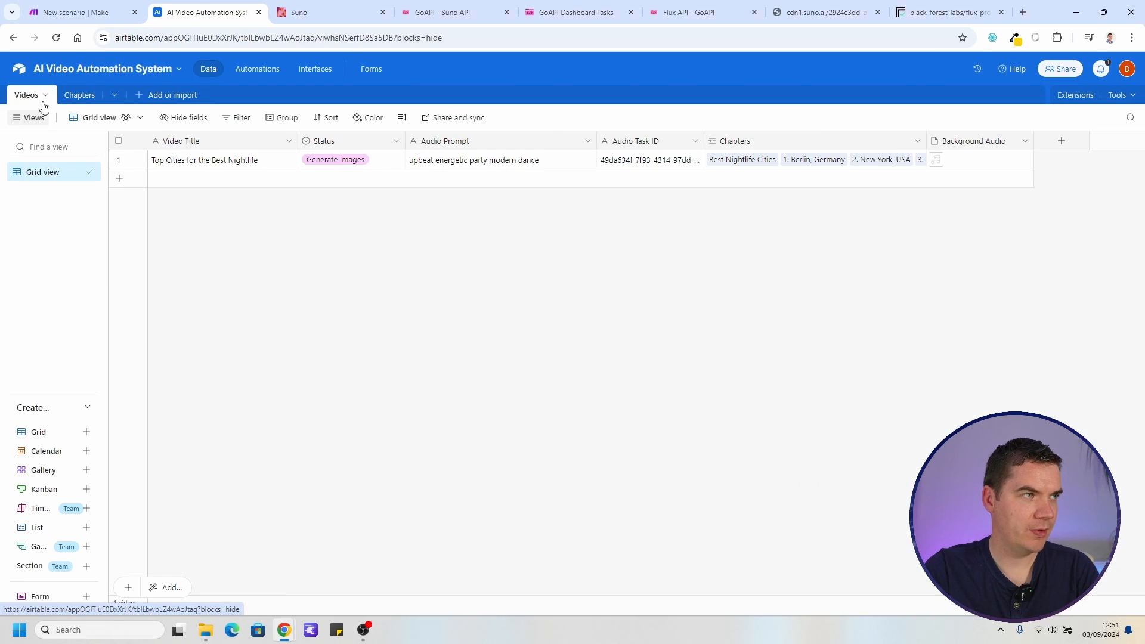
click(374, 162)
click(384, 158)
scroll(358, 289, down, 2)
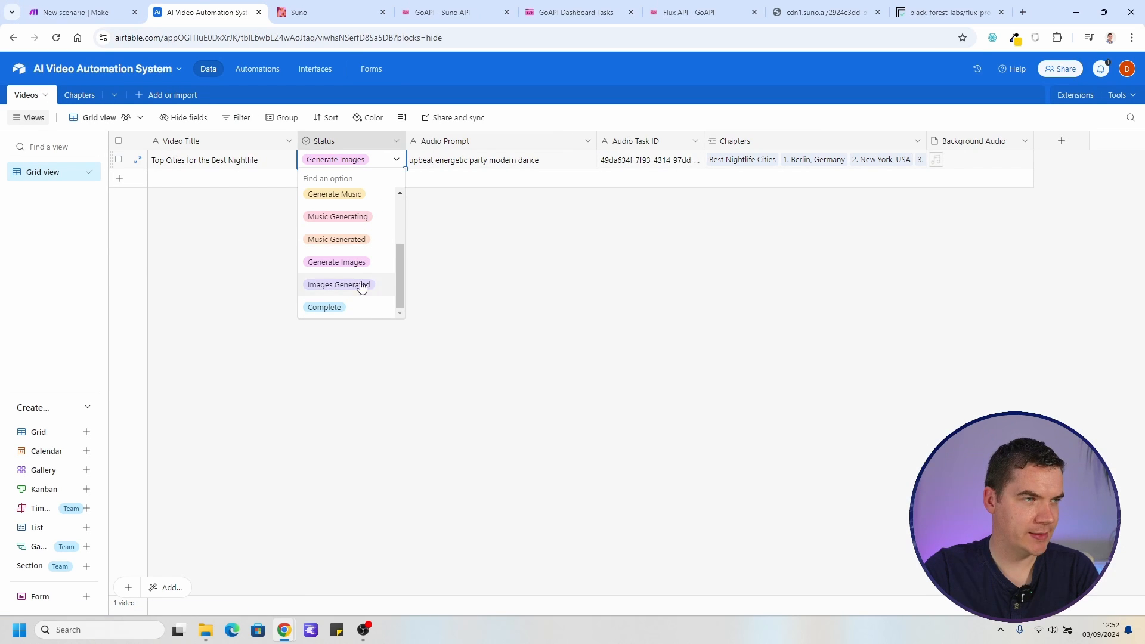
double_click(378, 143)
click(358, 459)
text(Generating Images)
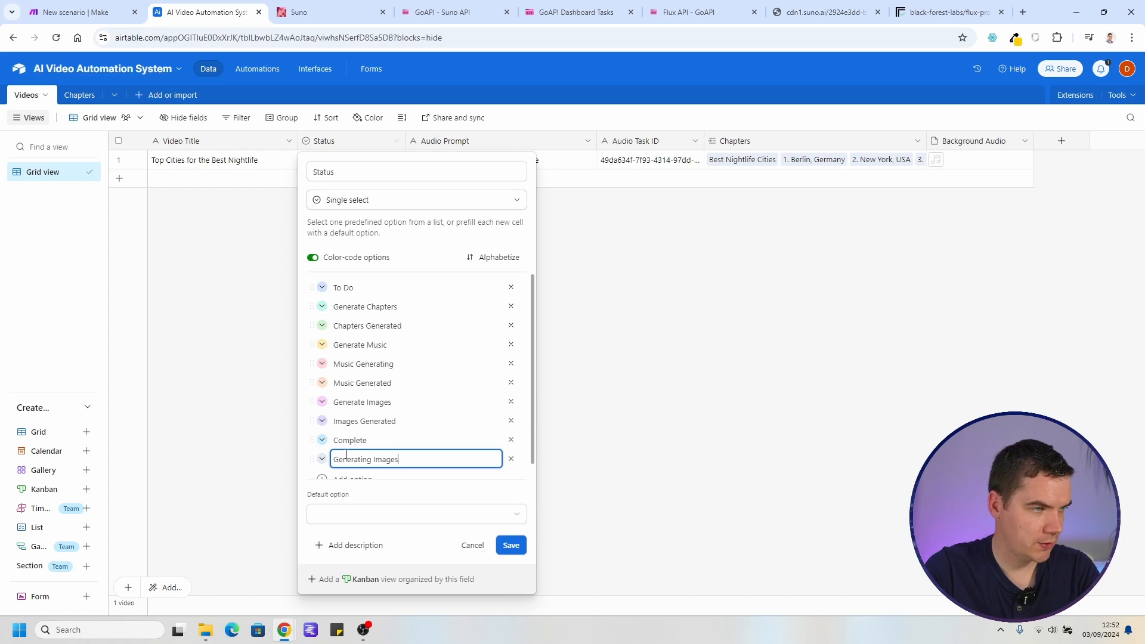
click(512, 545)
Switch to Make and append an Airtable Update a Record module for the Videos table, mapping Record ID to the ID from the scenario's first Search Records
click(95, 12)
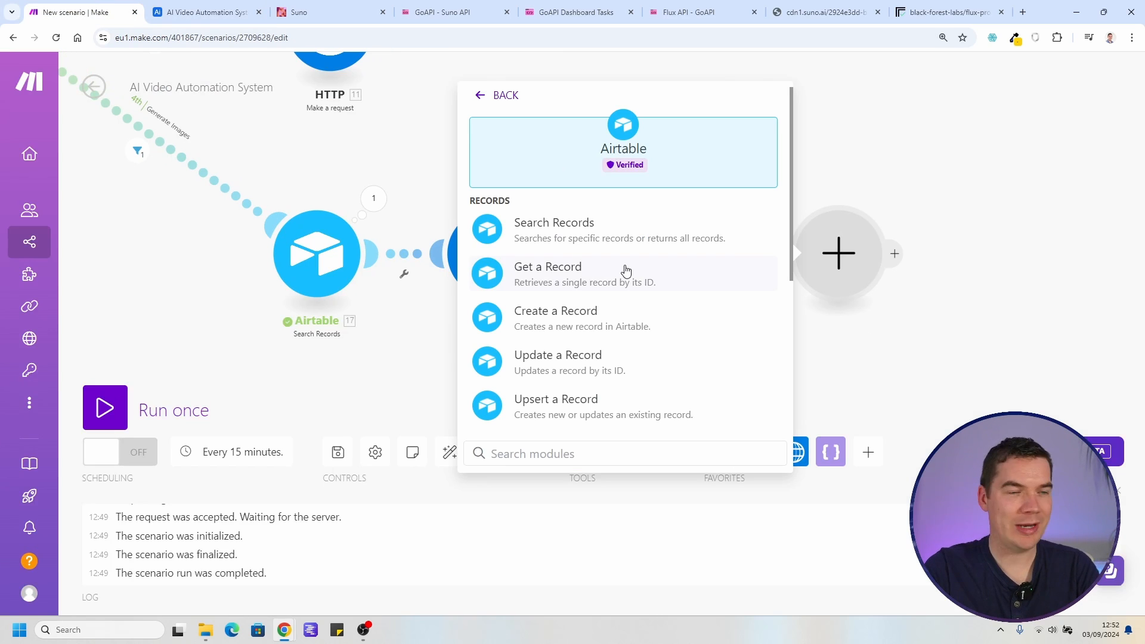
click(611, 361)
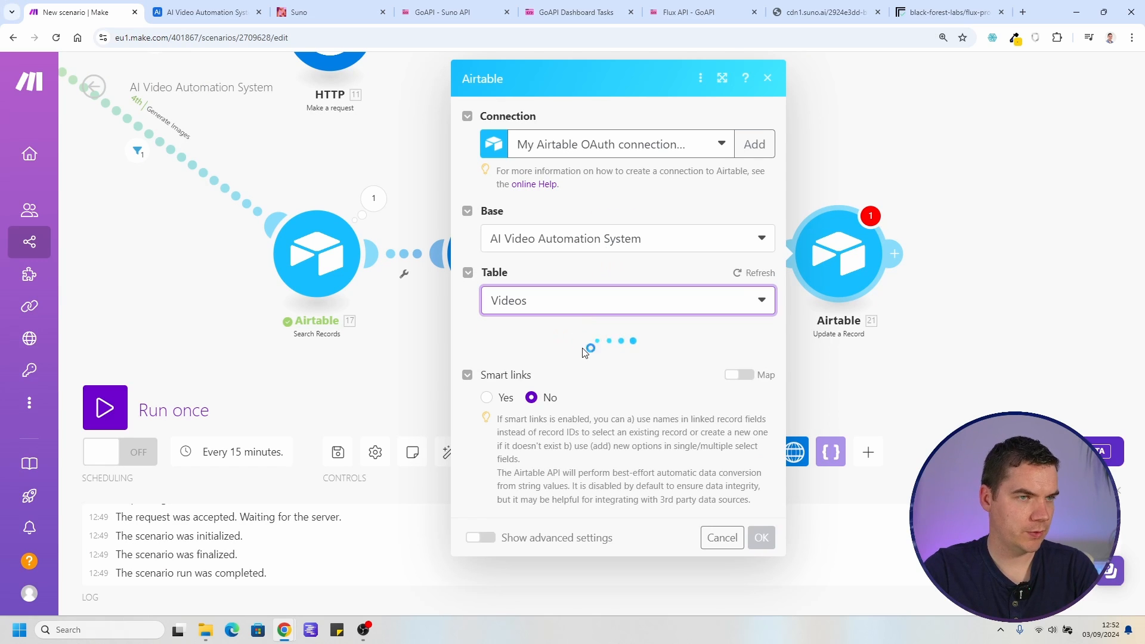
click(616, 355)
scroll(828, 349, down, 7)
click(753, 439)
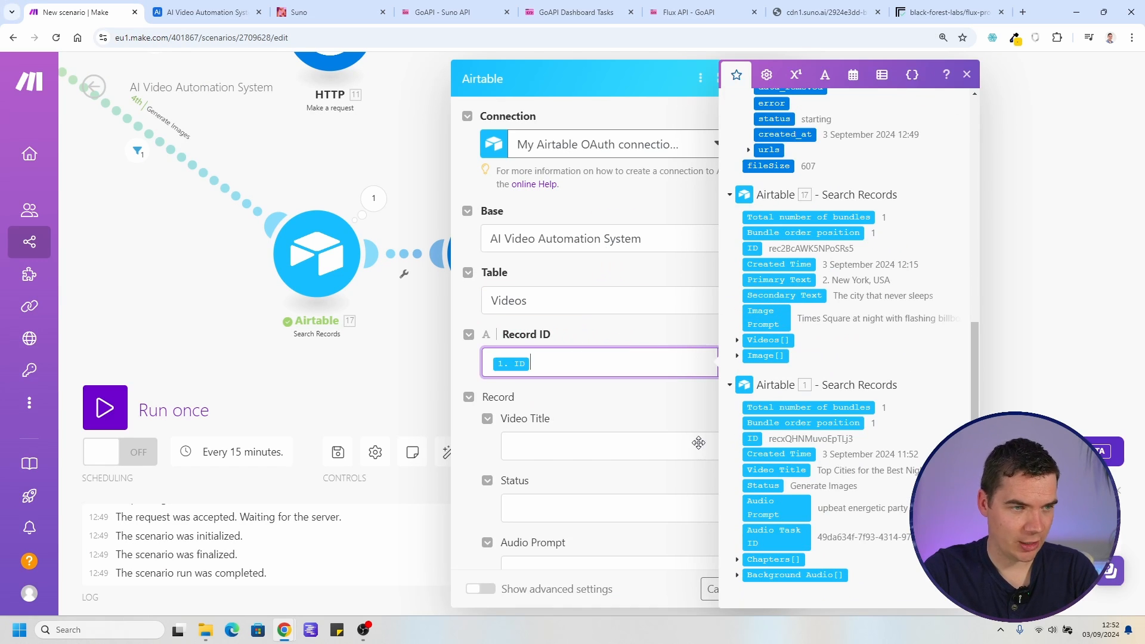
Set Status to Generating Images in the Videos update module and save it
click(597, 410)
scroll(599, 406, down, 3)
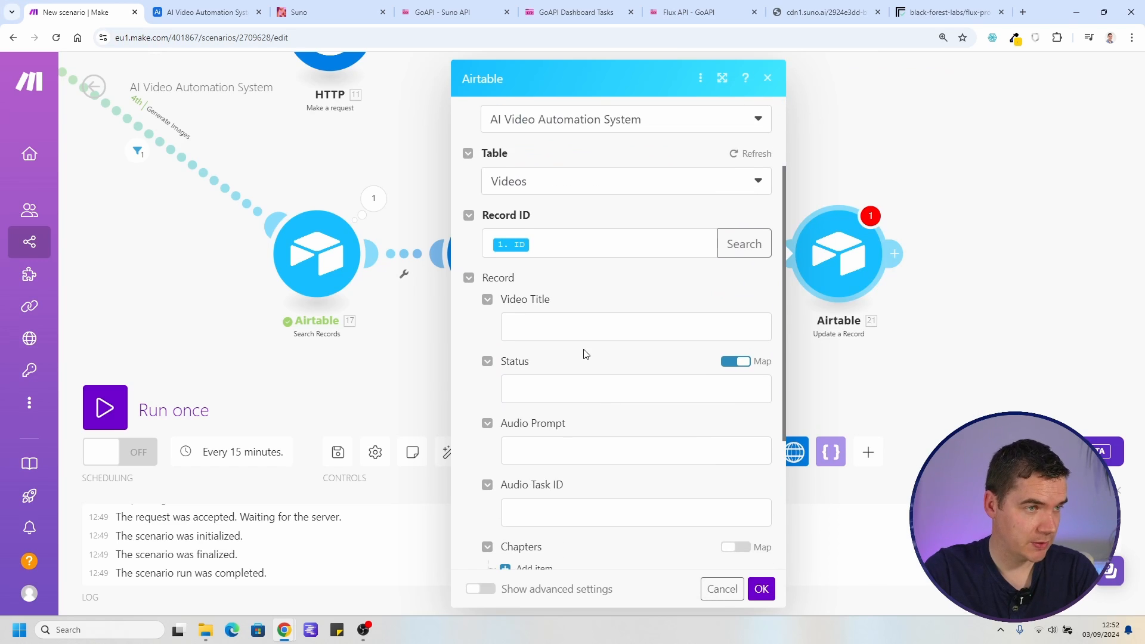
click(579, 327)
text(Generating Images)
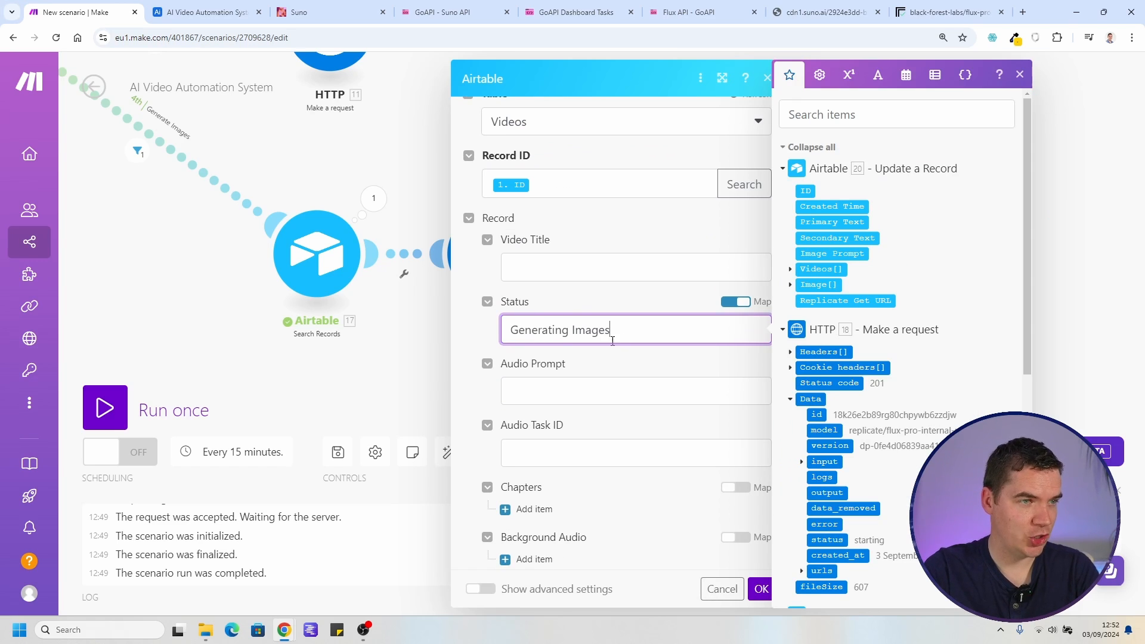
click(470, 363)
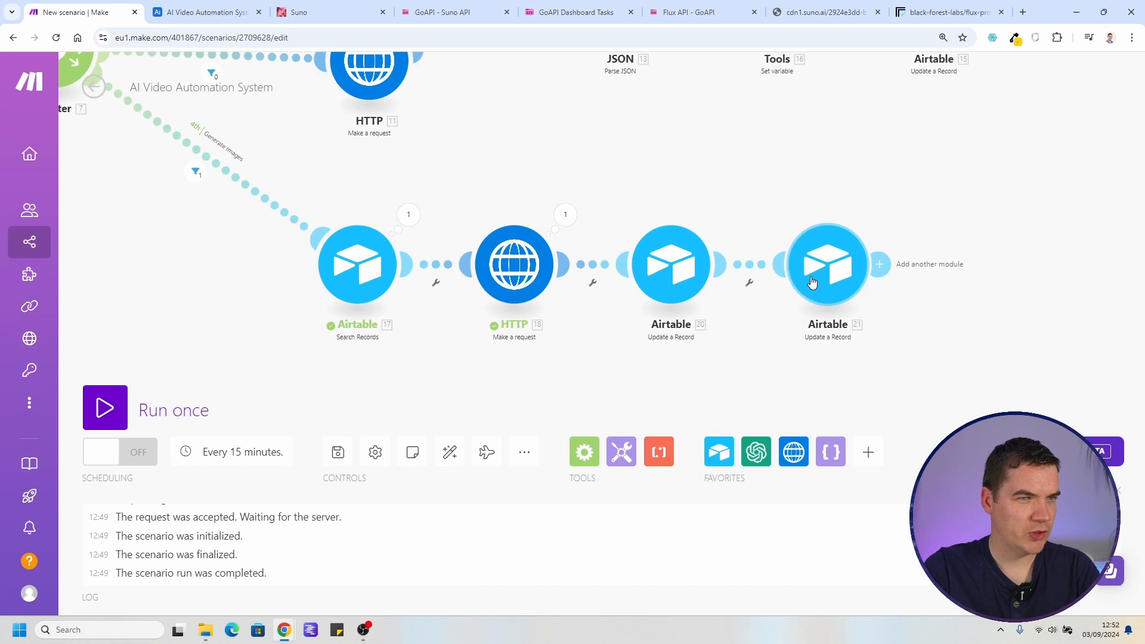
Make room before the Videos update module and insert an Array aggregator between the two Airtable updates in the Generate Images route
drag(814, 282, 945, 281)
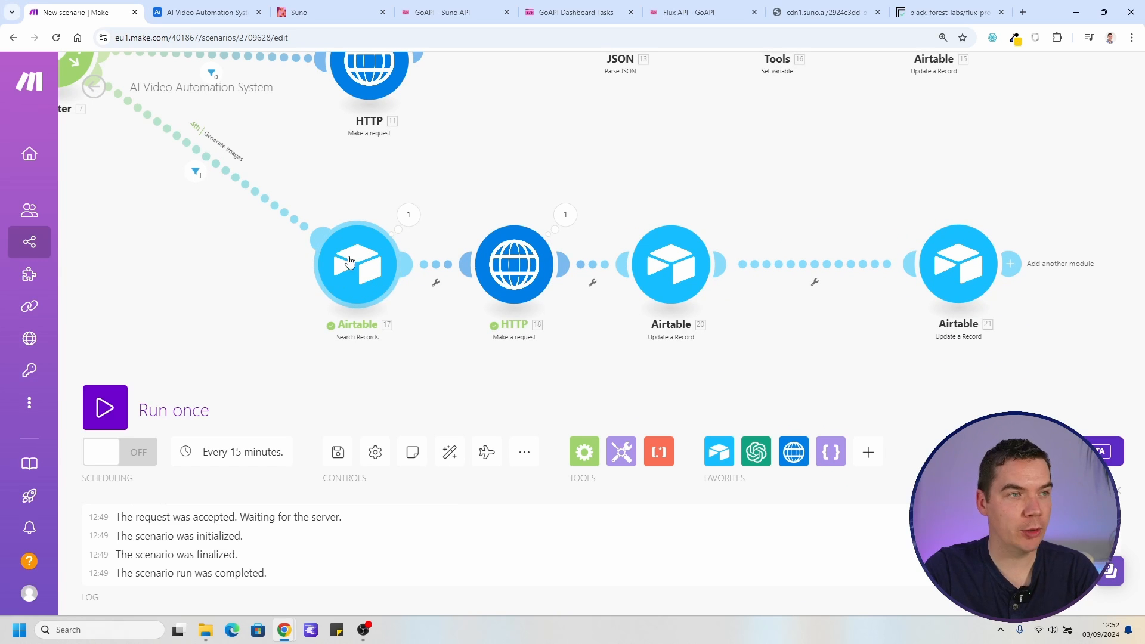
scroll(573, 342, up, 10)
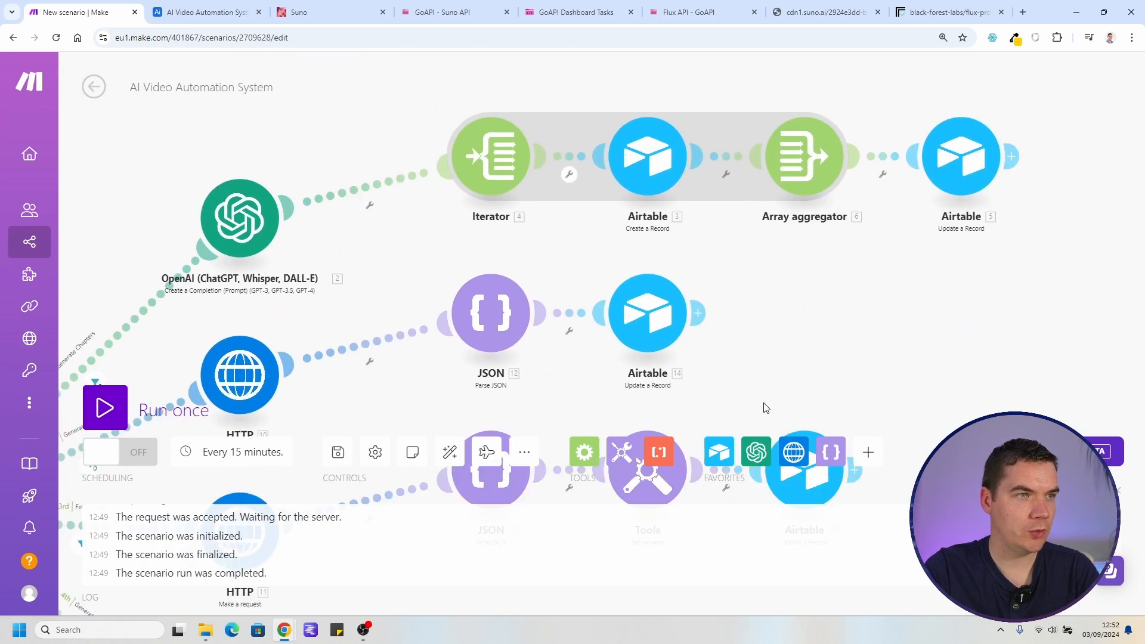
scroll(828, 259, down, 10)
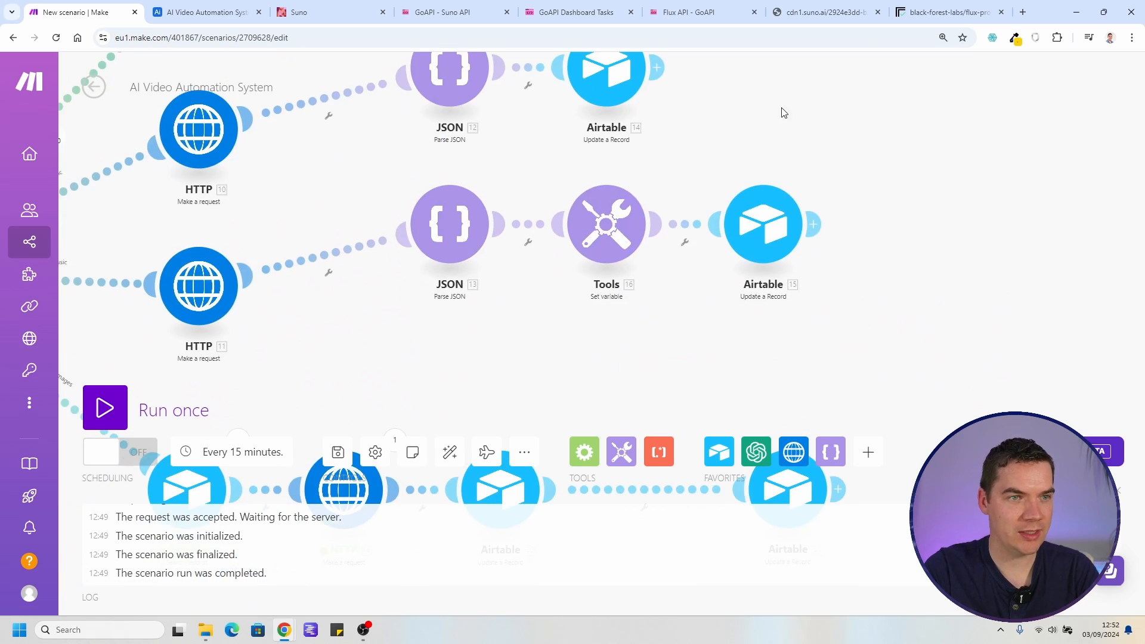
right_click(680, 250)
click(745, 360)
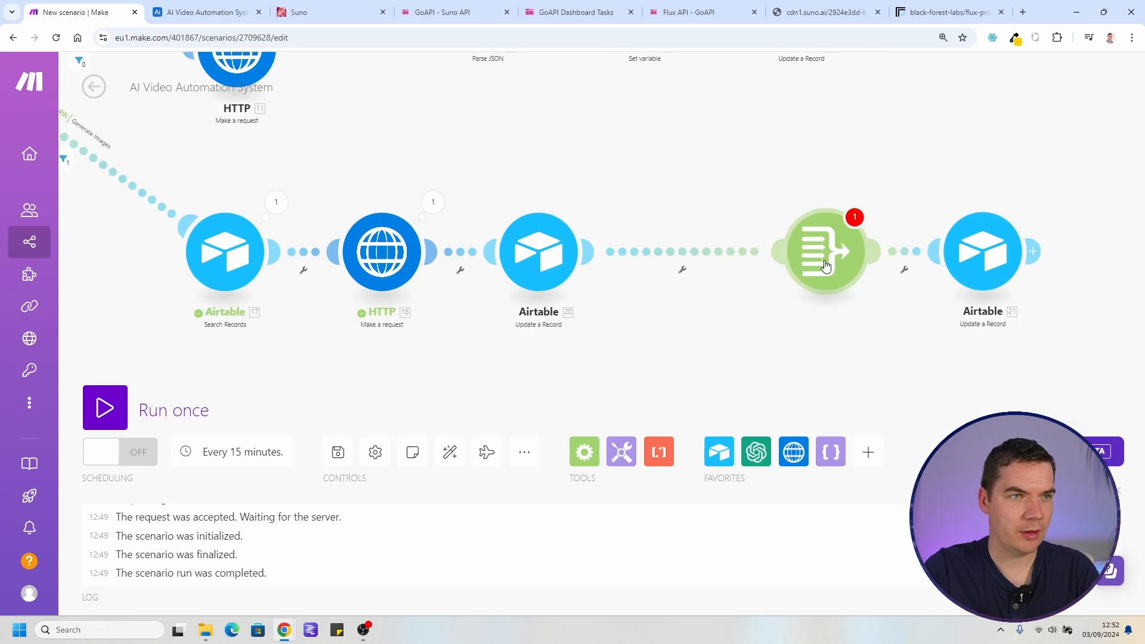
Configure the Array aggregator with the Generate Images route's Airtable Search Records module as source, aggregating only Total number of bundles
click(765, 169)
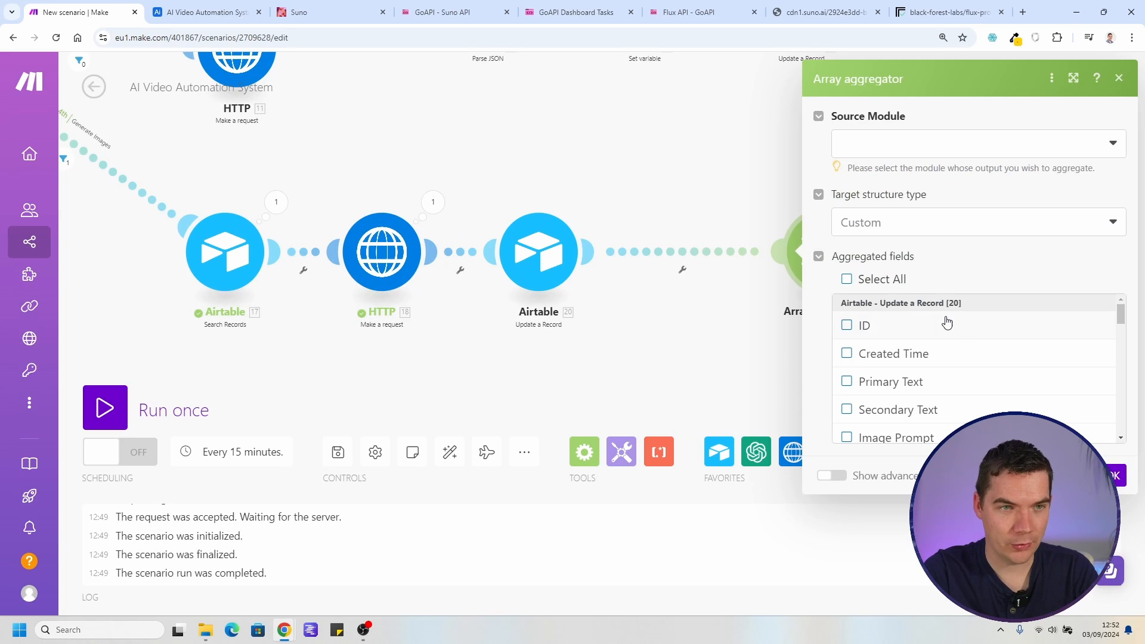
scroll(944, 343, down, 7)
click(900, 313)
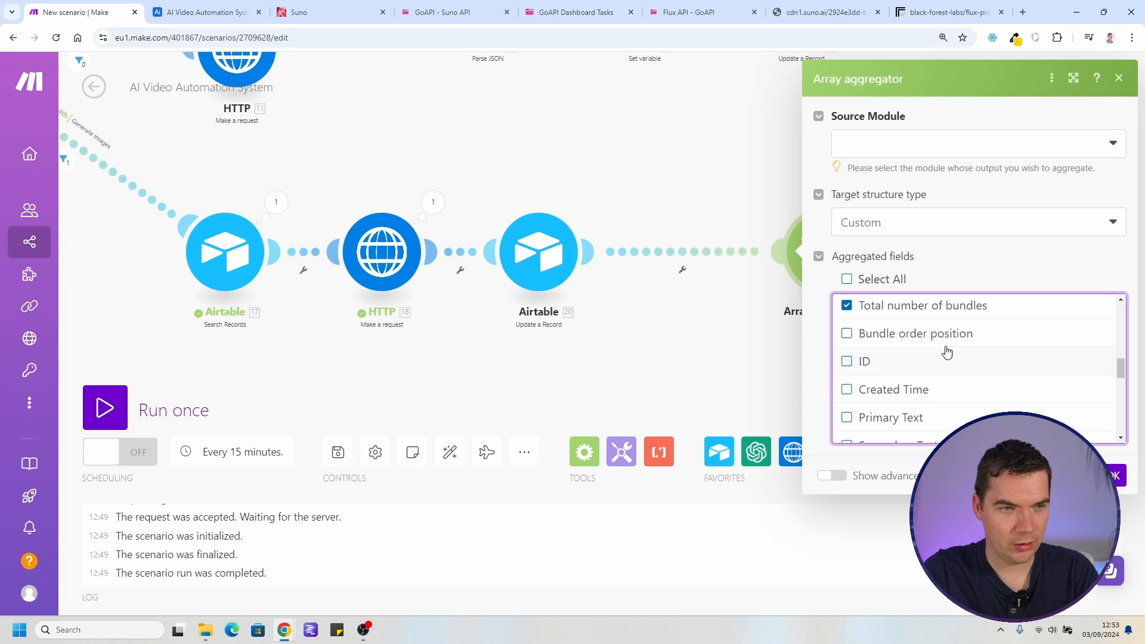
click(1114, 476)
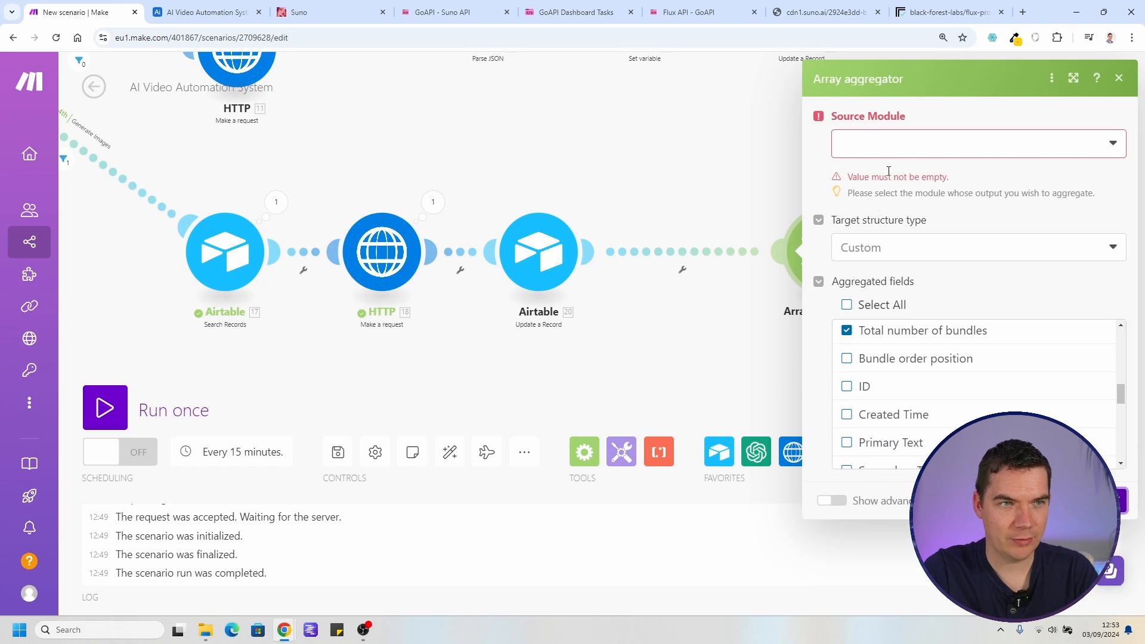
click(909, 151)
click(985, 221)
click(1114, 476)
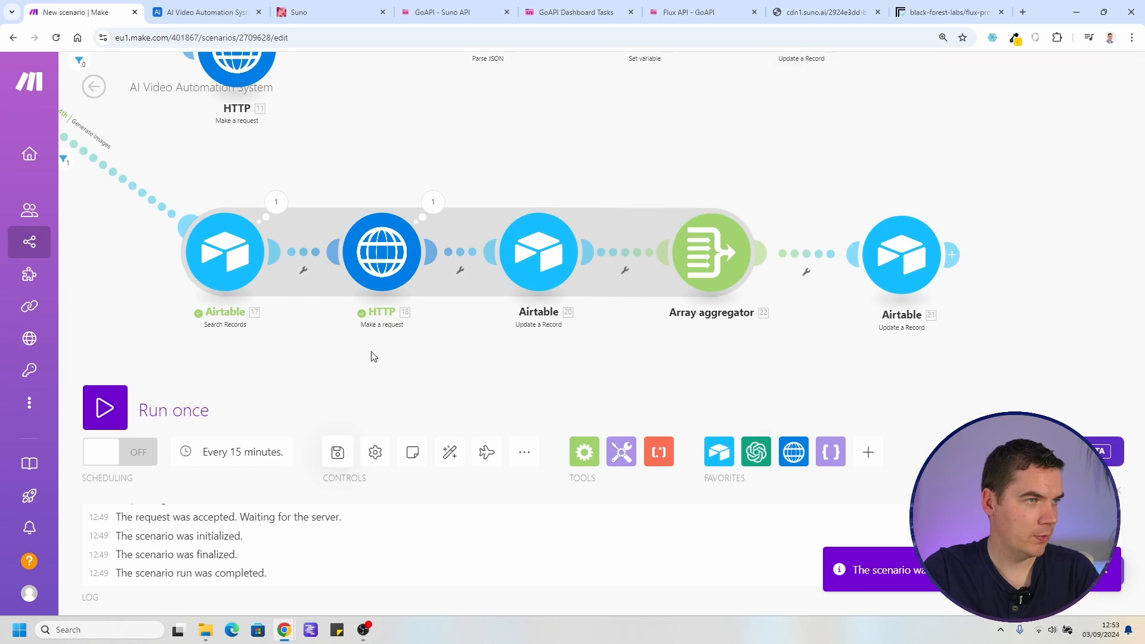
Set the record limit of the Generate Images route's Airtable Search Records module to 2
click(197, 263)
scroll(383, 516, down, 1)
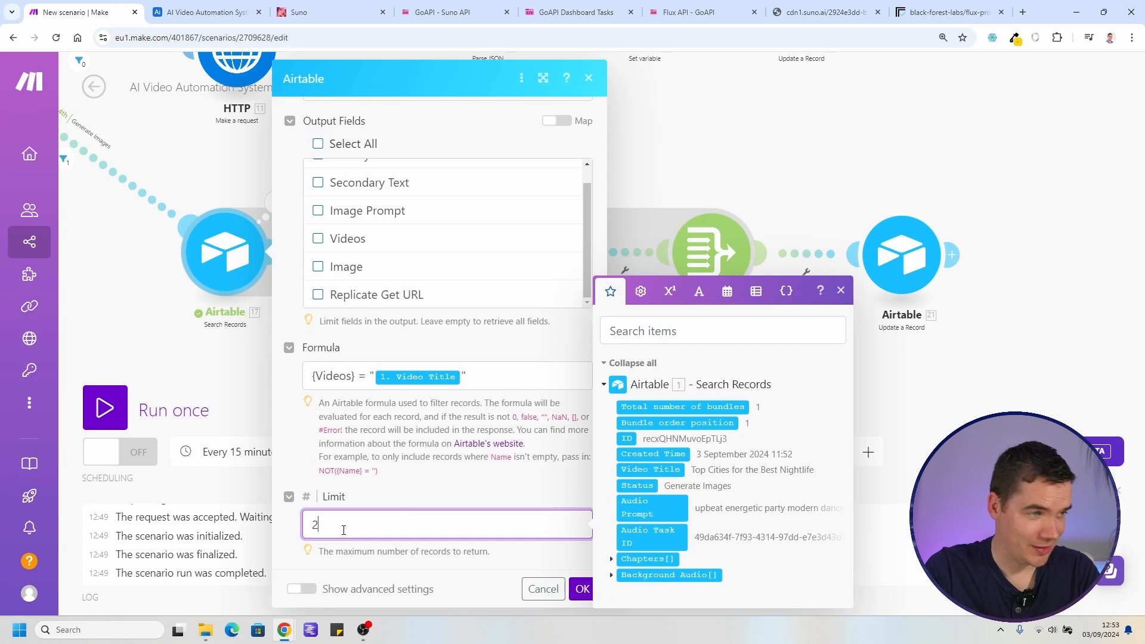
click(570, 563)
click(583, 589)
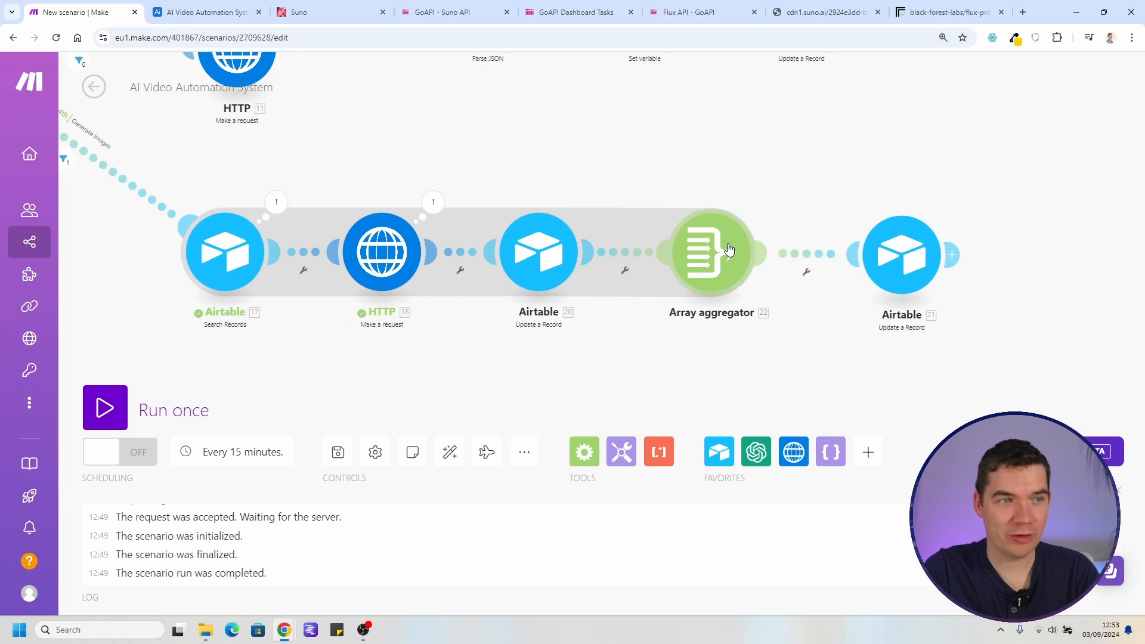
Save the scenario and run it once
click(346, 456)
scroll(363, 394, down, 1)
drag(361, 391, 376, 316)
click(105, 408)
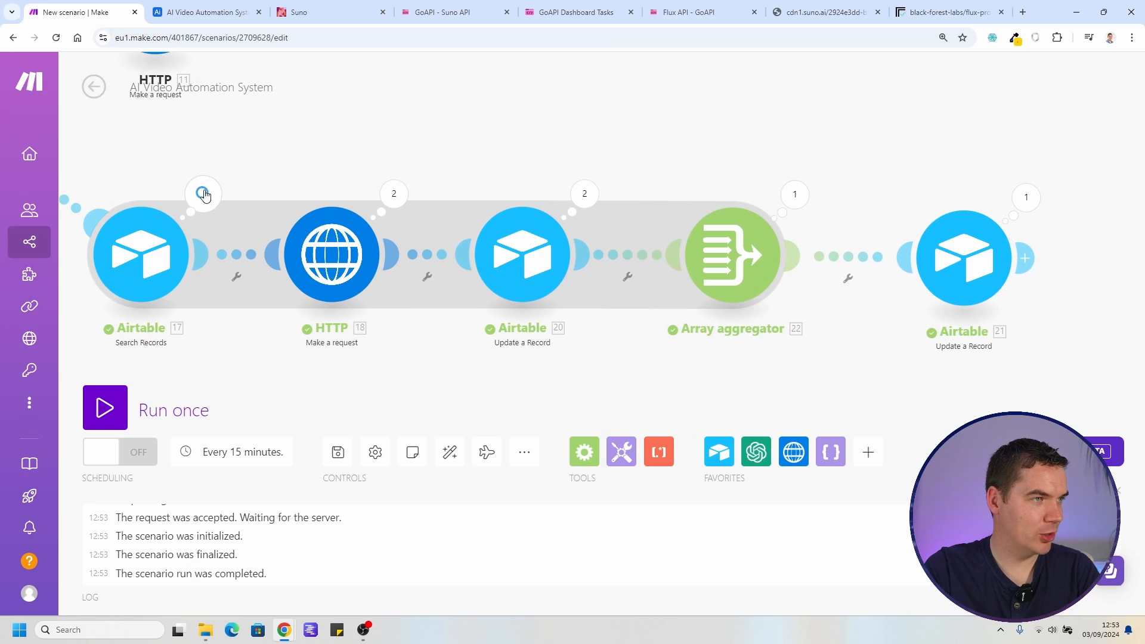
Examine the output of the route's search and final update modules, and check the Videos and Chapters tables in Airtable
click(203, 194)
click(692, 141)
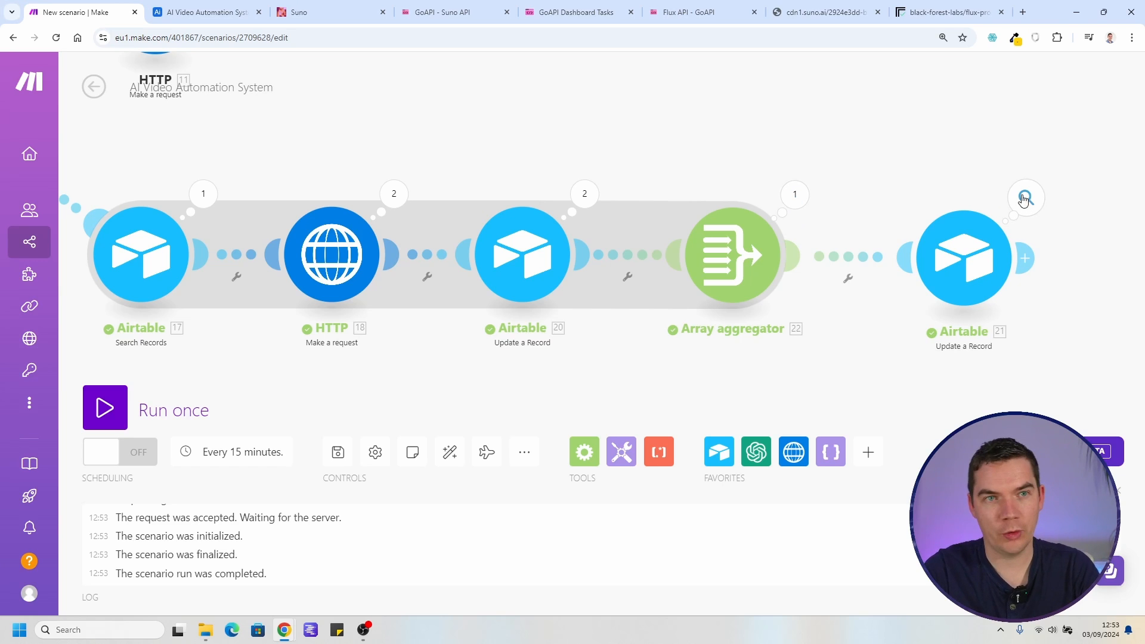
click(1027, 198)
click(1065, 160)
click(236, 7)
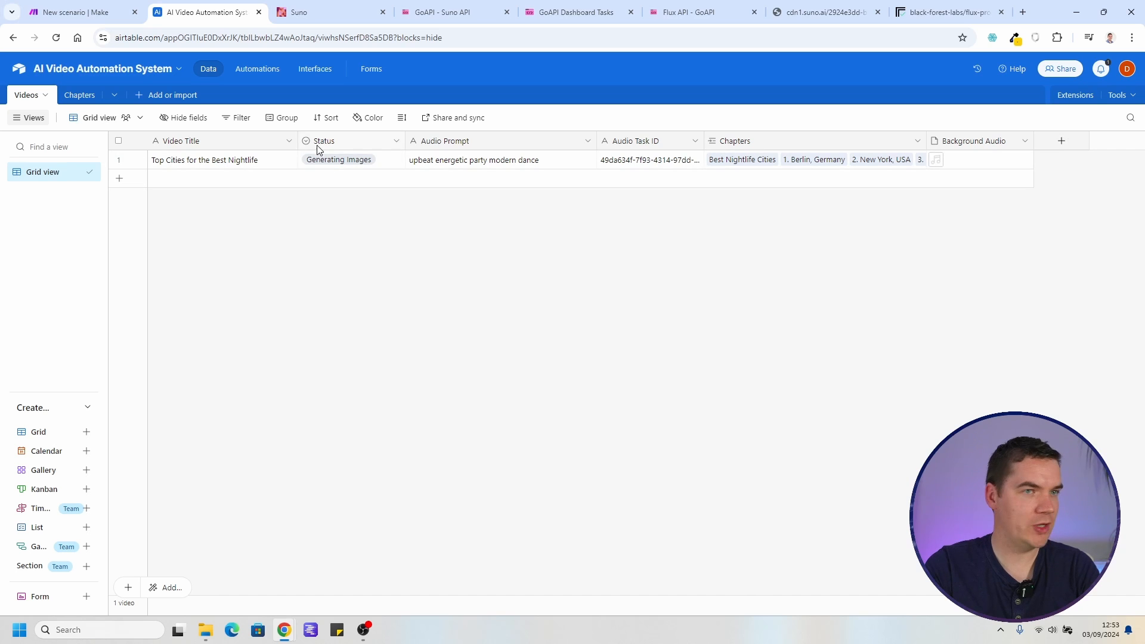
click(79, 95)
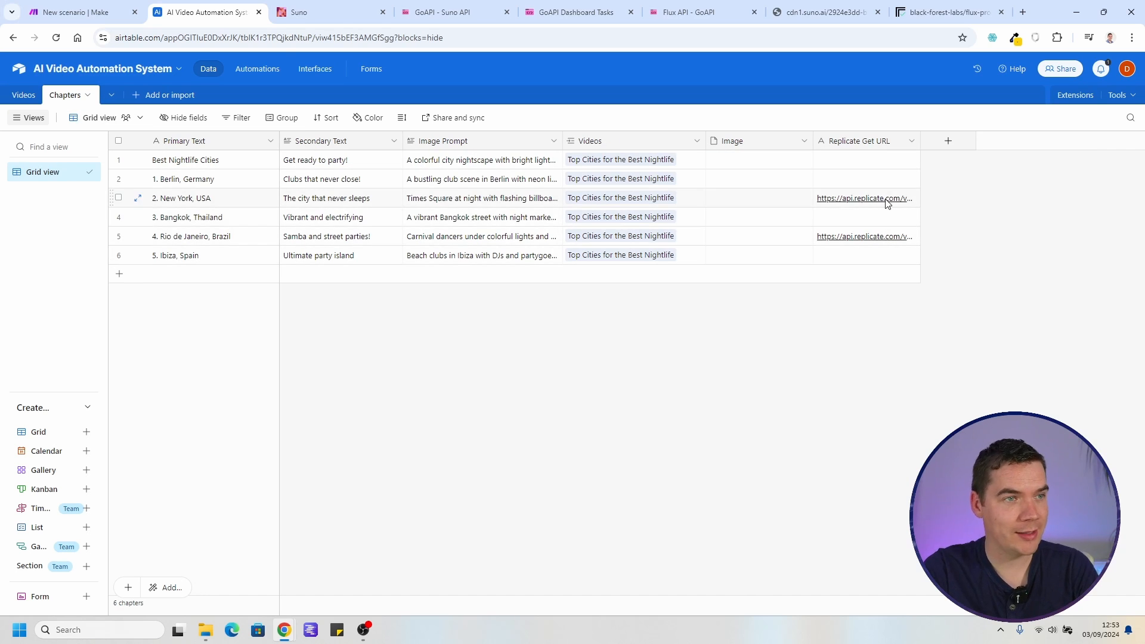
click(77, 12)
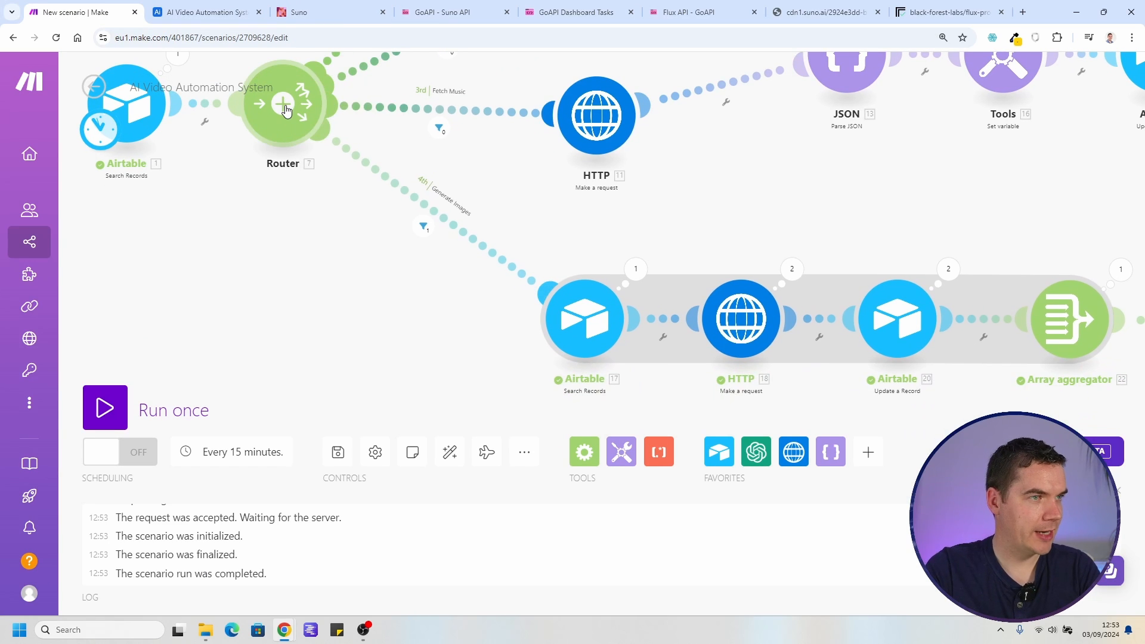
Add a fifth route to the router in Make and label its filter "Fetch Images"
click(285, 106)
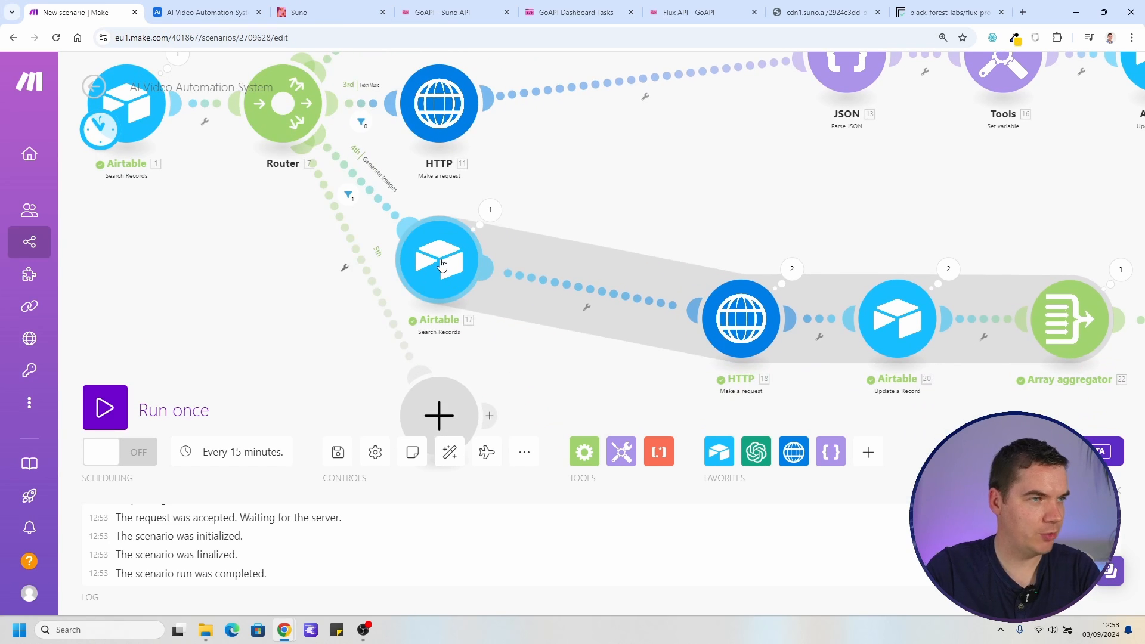
scroll(442, 265, down, 3)
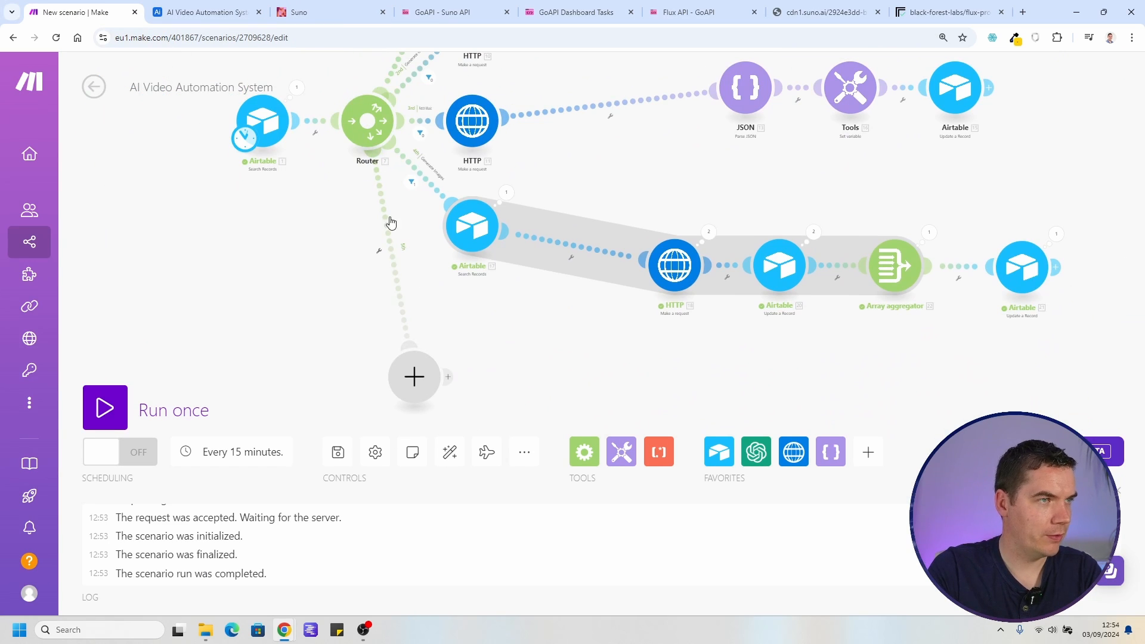
click(380, 251)
click(421, 291)
click(456, 156)
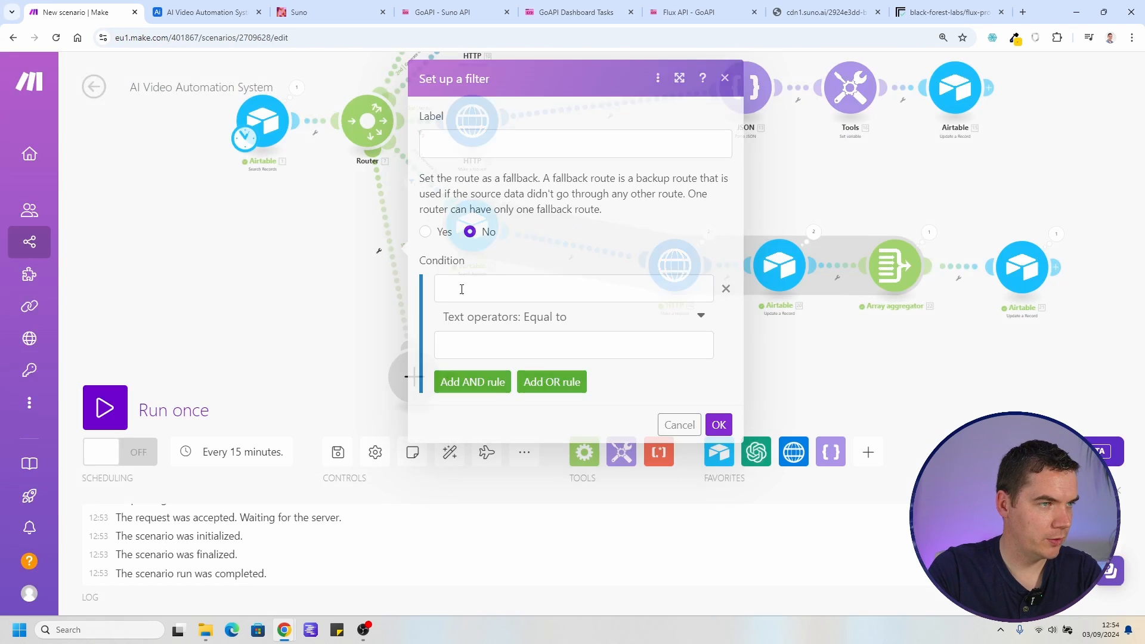
text(Fetch Images)
key(ctrl+a)
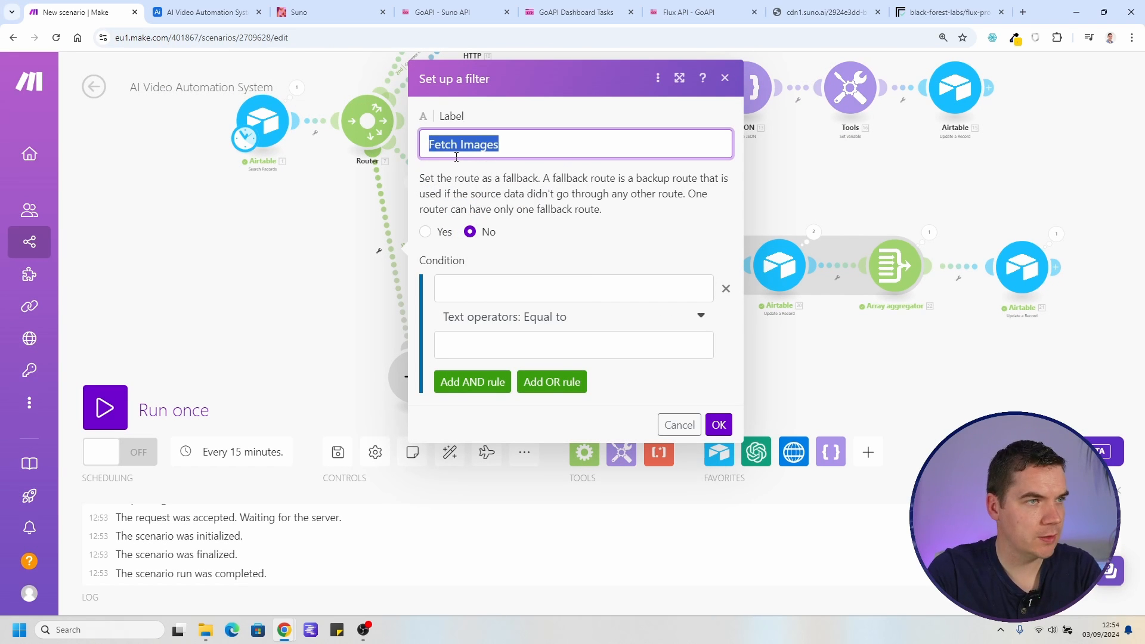
Set the Fetch Images filter condition to Status equal to "Generating Images", checking the status name in the Airtable Videos table
click(513, 289)
click(762, 333)
click(231, 7)
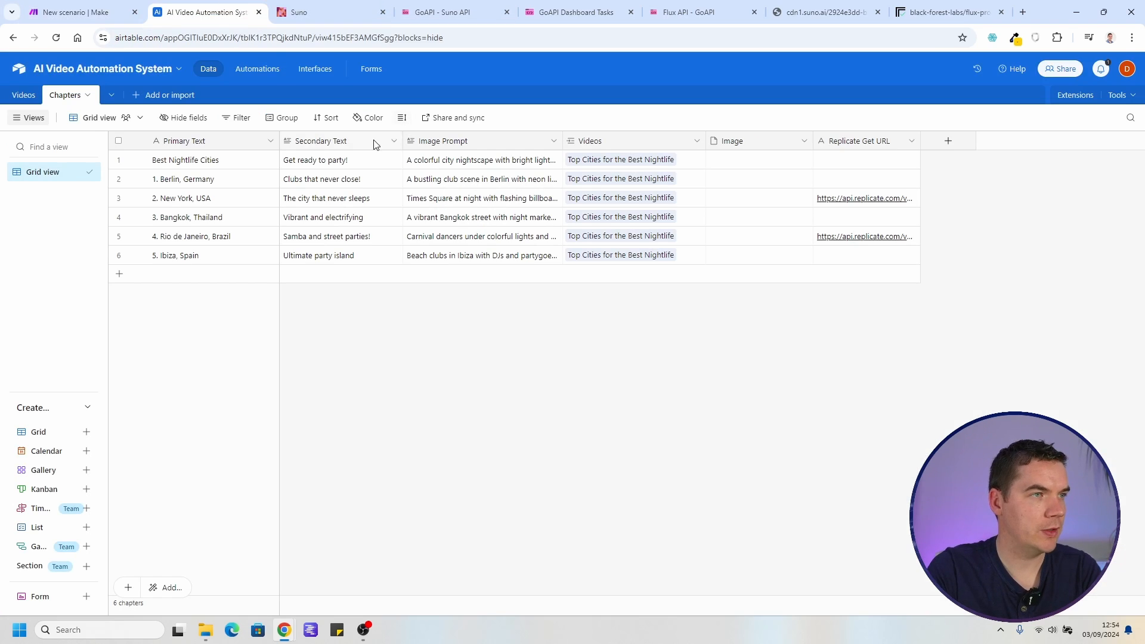
click(24, 95)
click(86, 12)
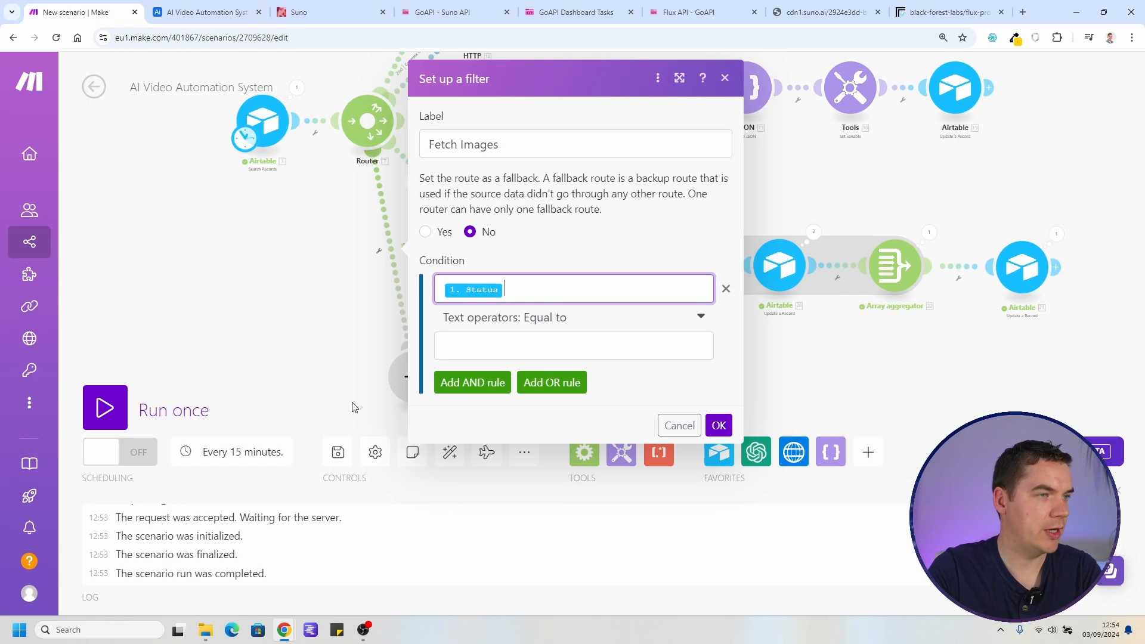
click(506, 345)
text(Generating Images)
click(719, 425)
Clone the Generate Images route's Airtable Search Records module and attach the copy to the Fetch Images route
scroll(525, 292, down, 3)
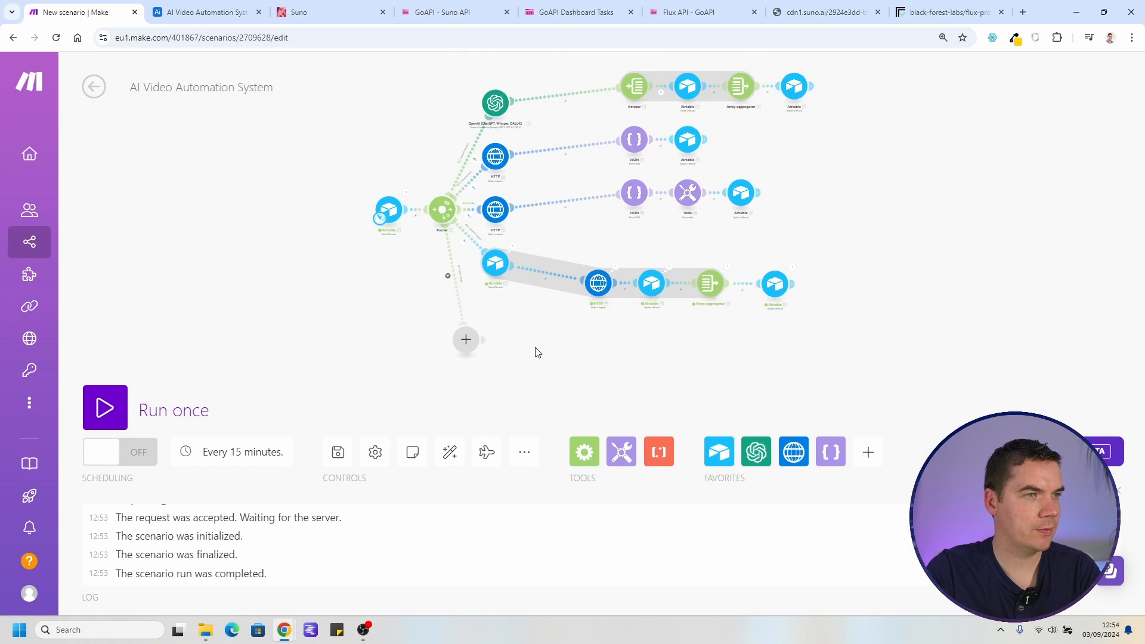
scroll(540, 334, up, 5)
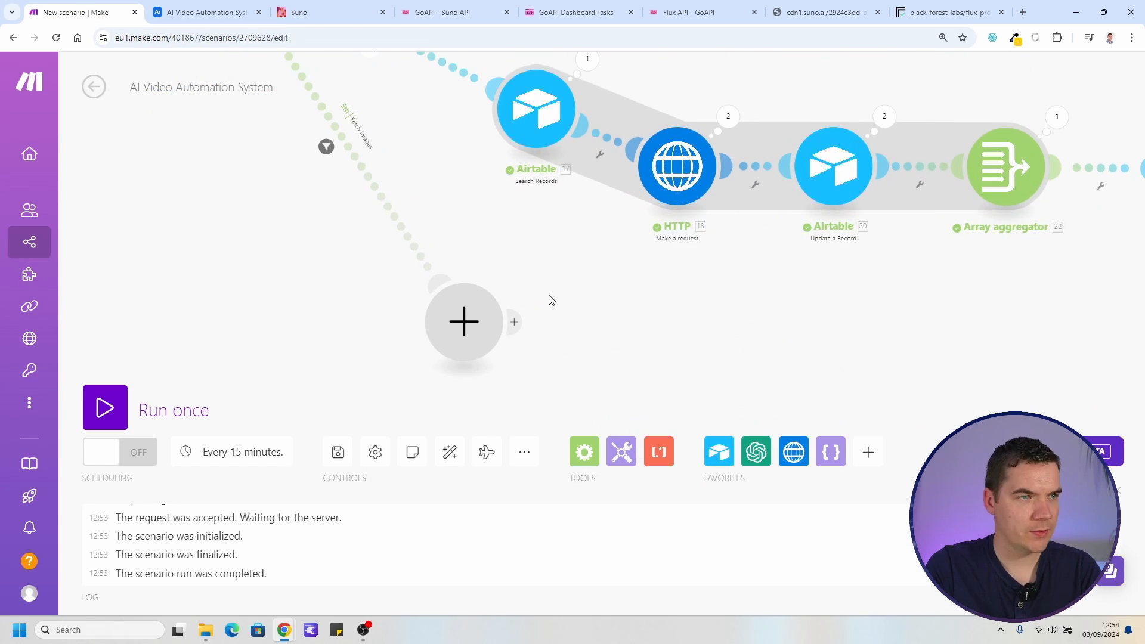
right_click(541, 111)
click(590, 220)
drag(571, 162, 471, 250)
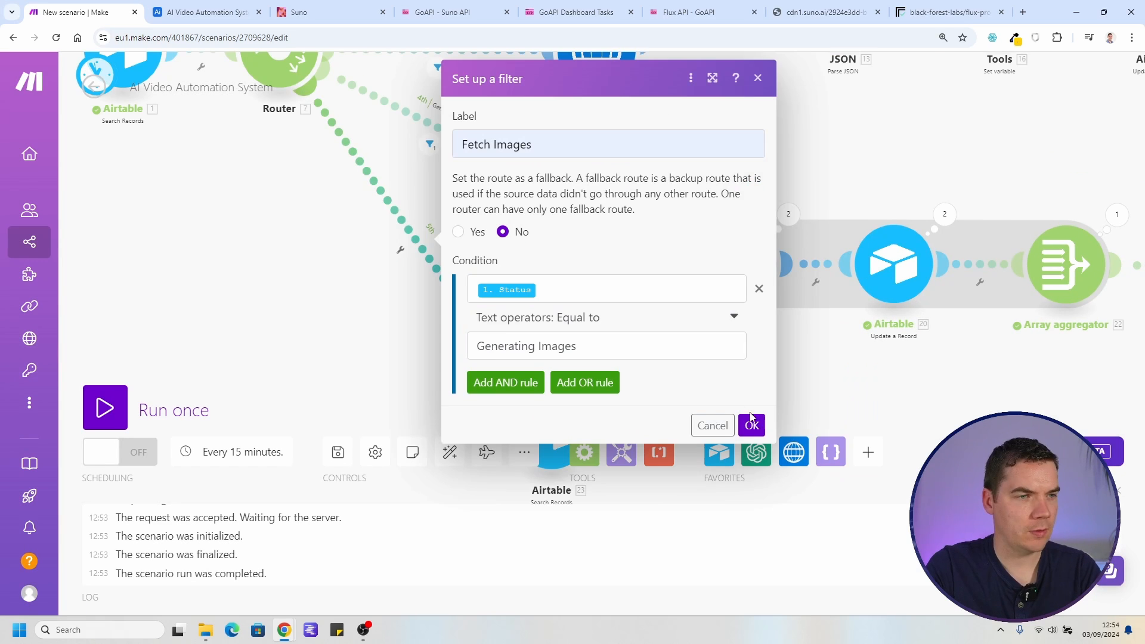
click(751, 417)
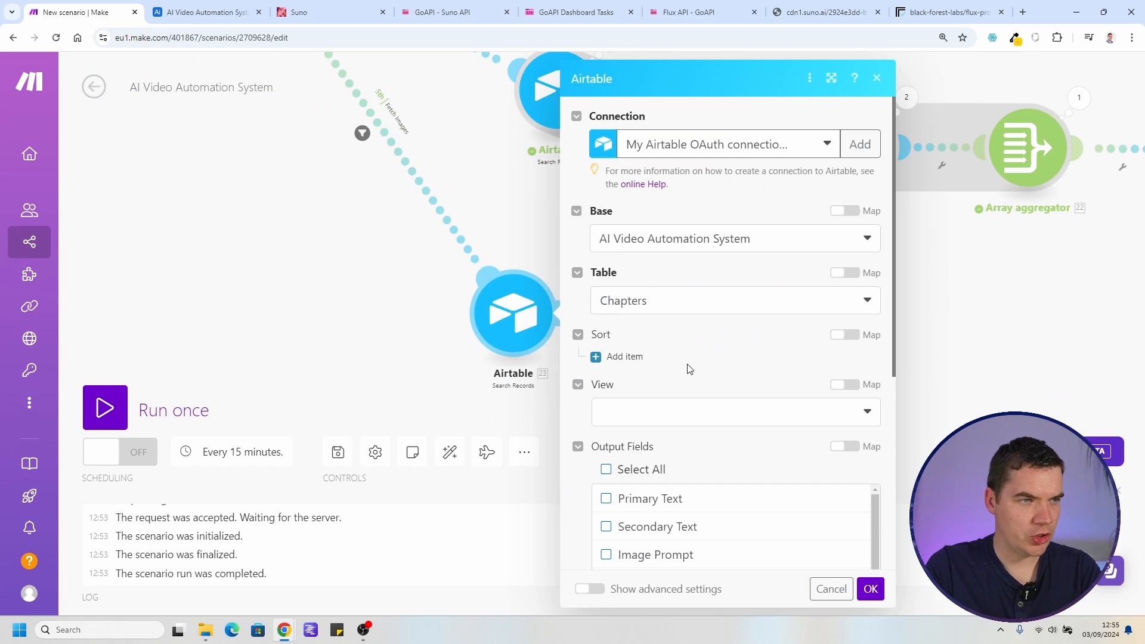
Change the cloned search's formula to AND({Videos} = "Video Title",{Replicate Get URL} = "") with Video Title mapped, taking the field name from the Chapters table
scroll(692, 363, down, 2)
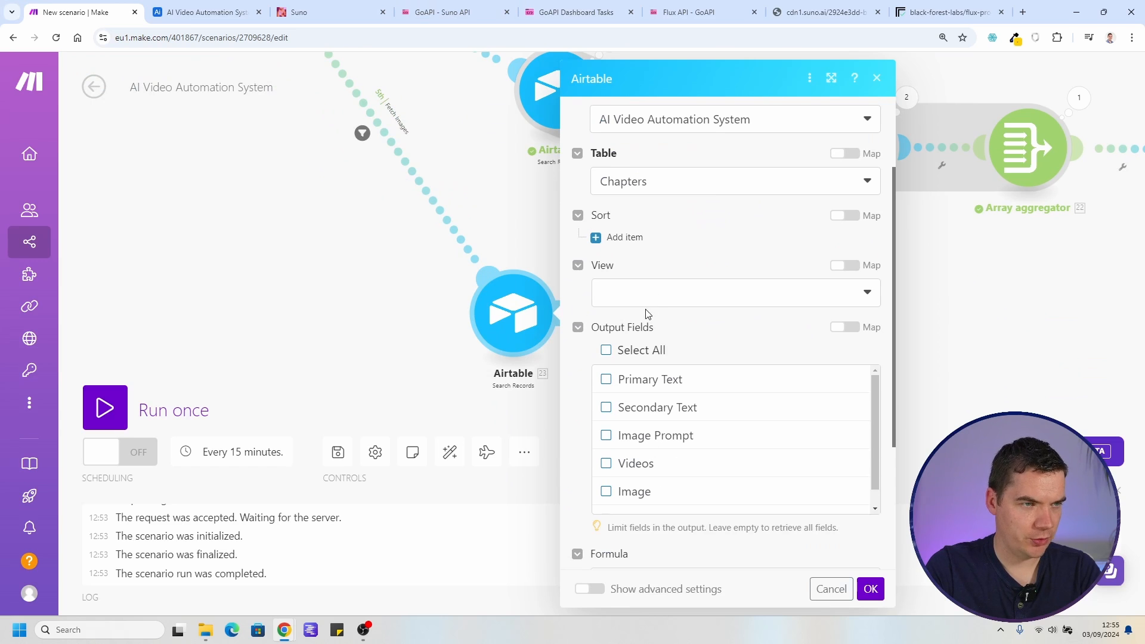
scroll(606, 382, down, 1)
scroll(582, 453, down, 1)
scroll(573, 473, down, 3)
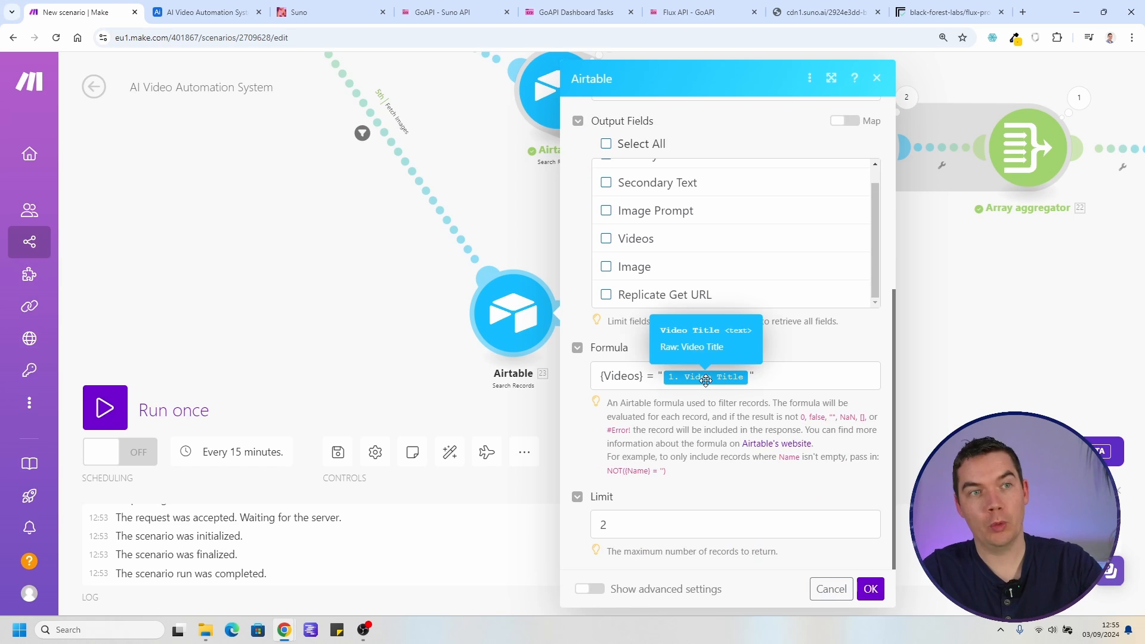
click(780, 376)
key(Home)
text(AND()
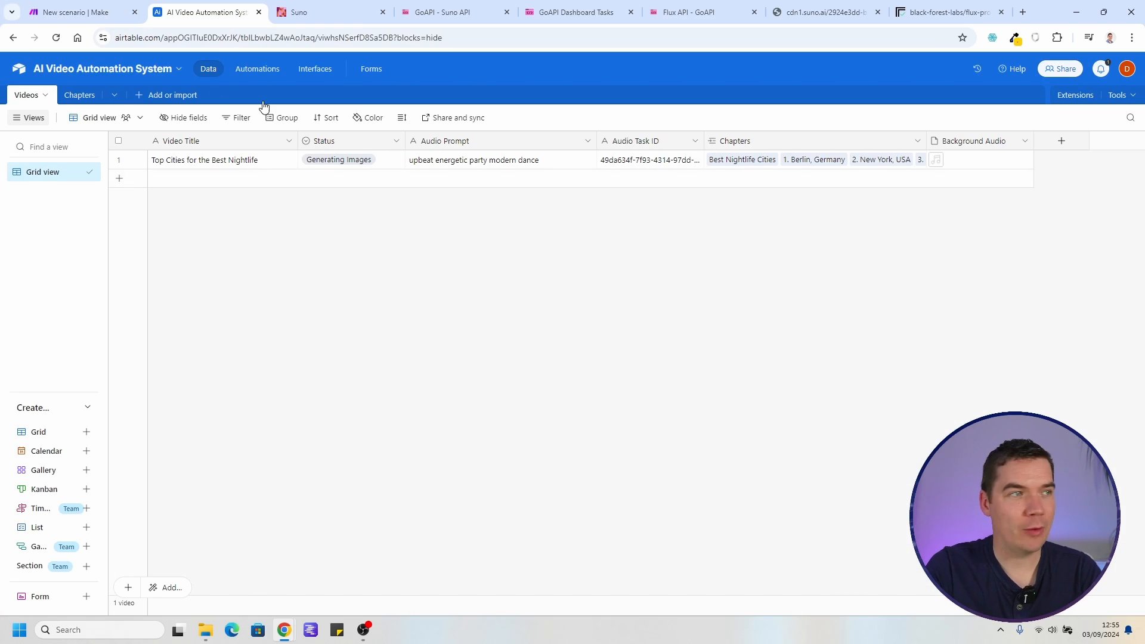
click(80, 95)
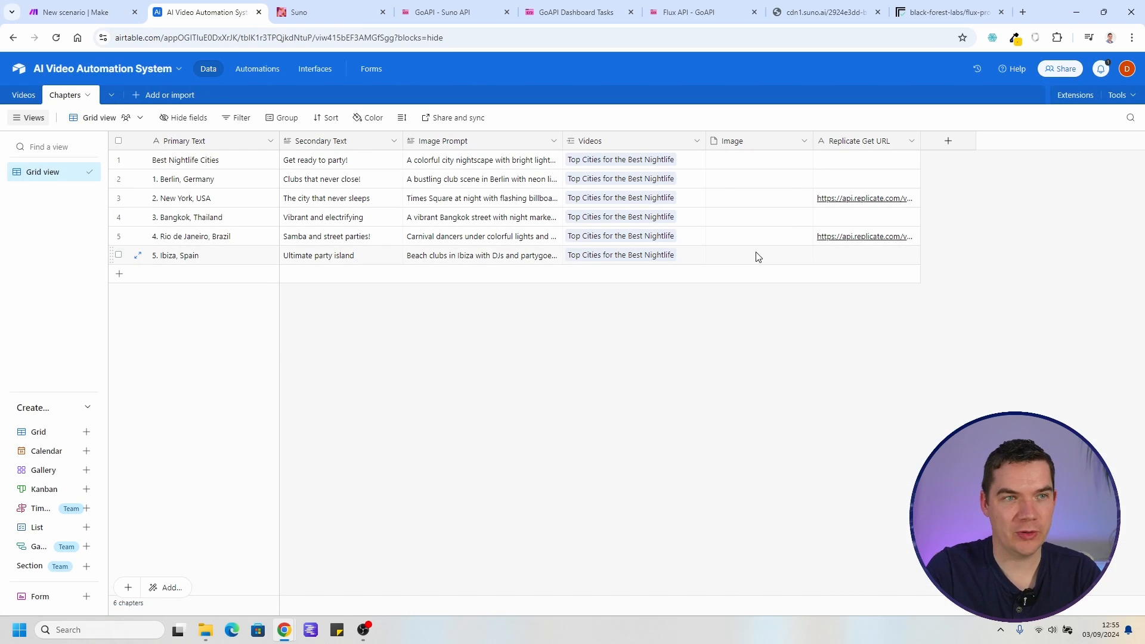
click(859, 140)
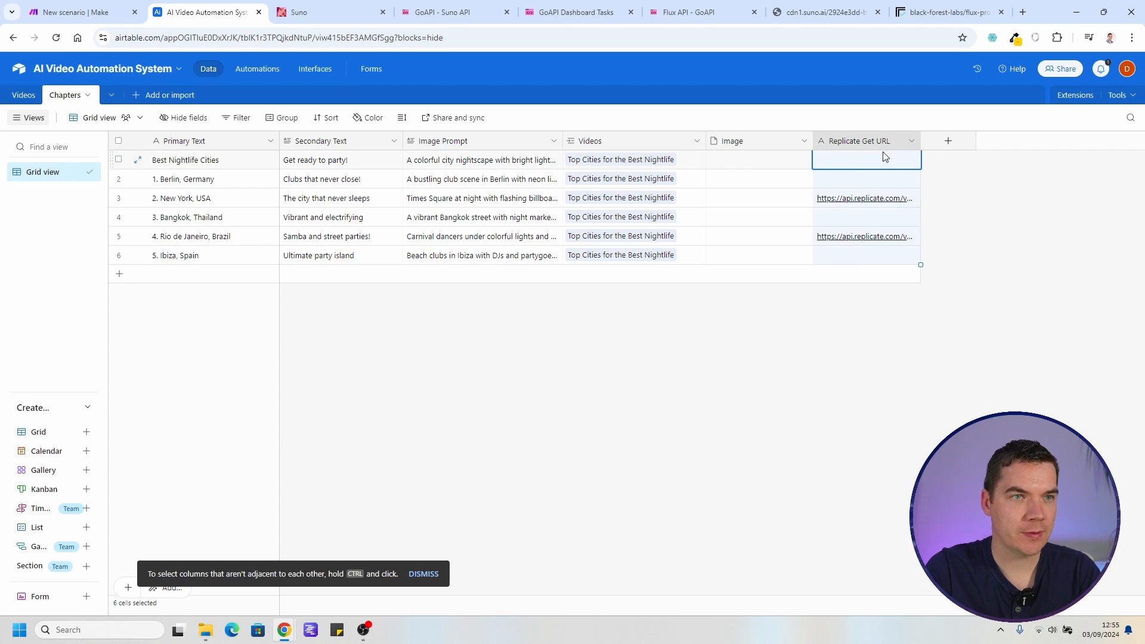
click(911, 141)
click(850, 164)
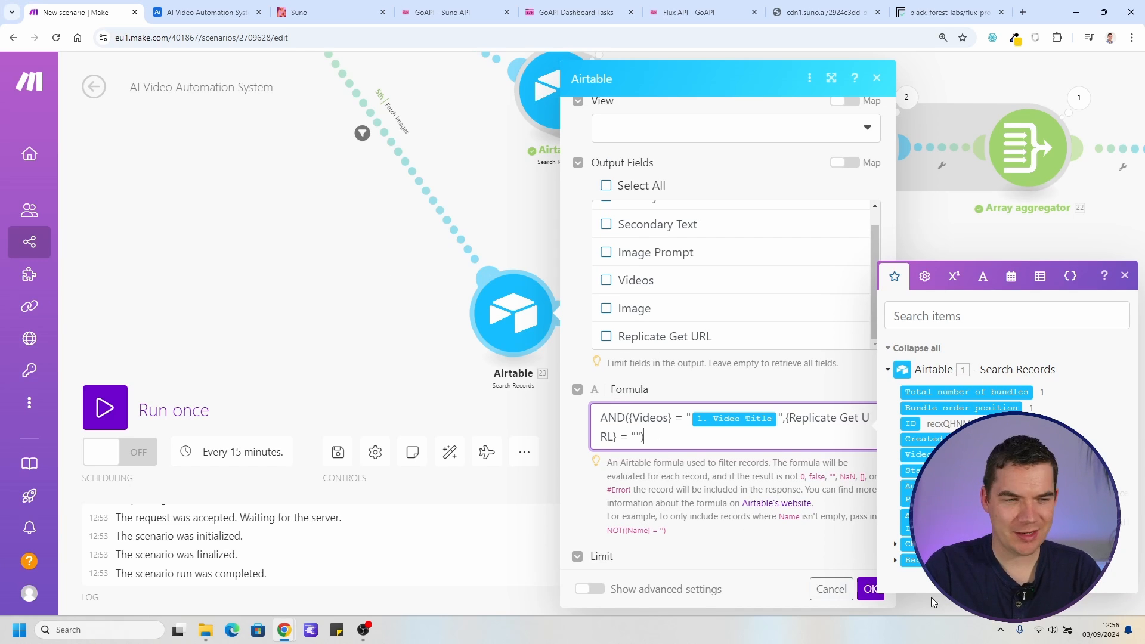
Start a formula field in Airtable's Chapters table and enter the search formula AND({Videos} = "{{1.`Video Title`}}",{Replicate Get URL} = "")
click(203, 12)
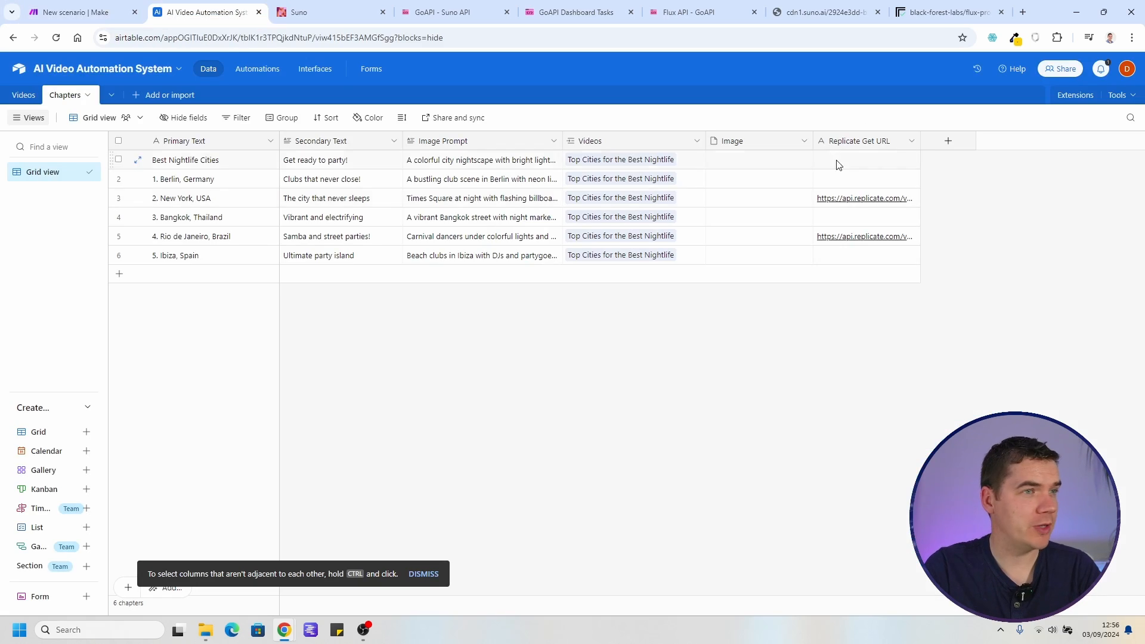
click(947, 142)
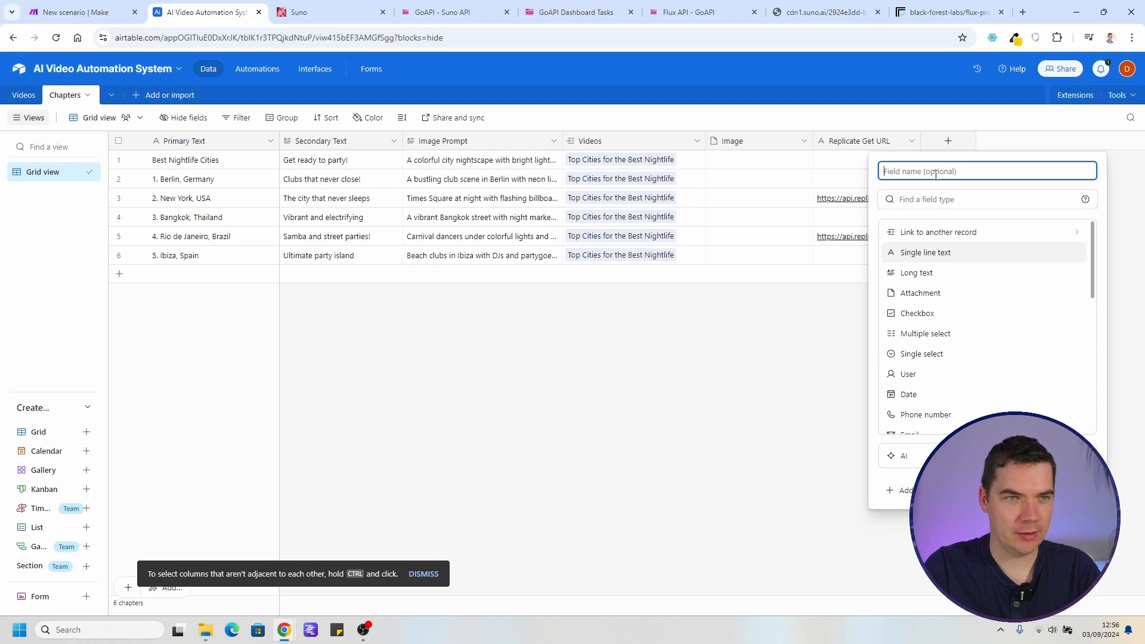
text(for)
click(928, 232)
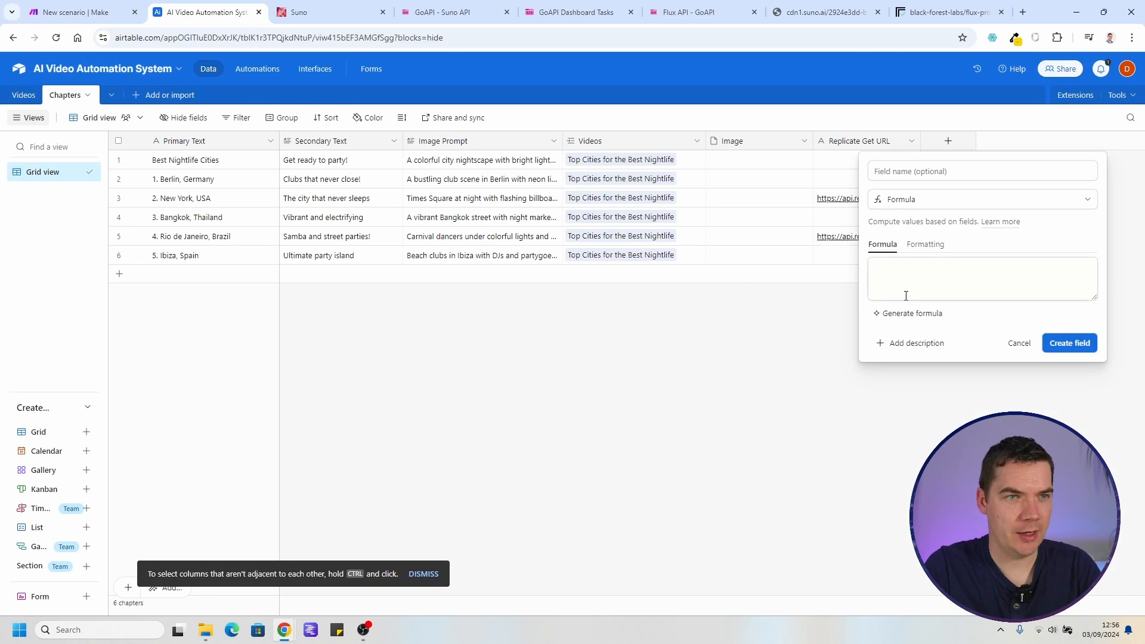
click(906, 296)
text(AND({Videos} = "{{1.`Video Title`}}", {Replicate Get URL} = ""))
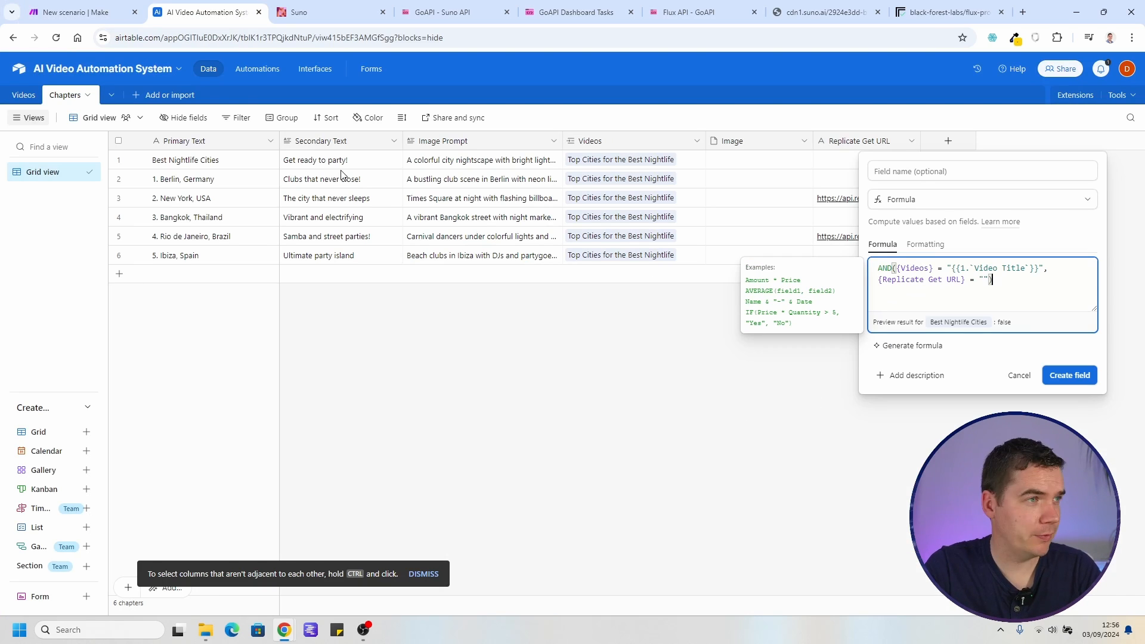
Replace the title variable with "Top Cities for the Best Nightlife", remove the = "" comparison after {Replicate Get URL}, and create the field
drag(952, 268, 1043, 268)
key(BackSpace)
text(Top Cities for the Best Nightlife)
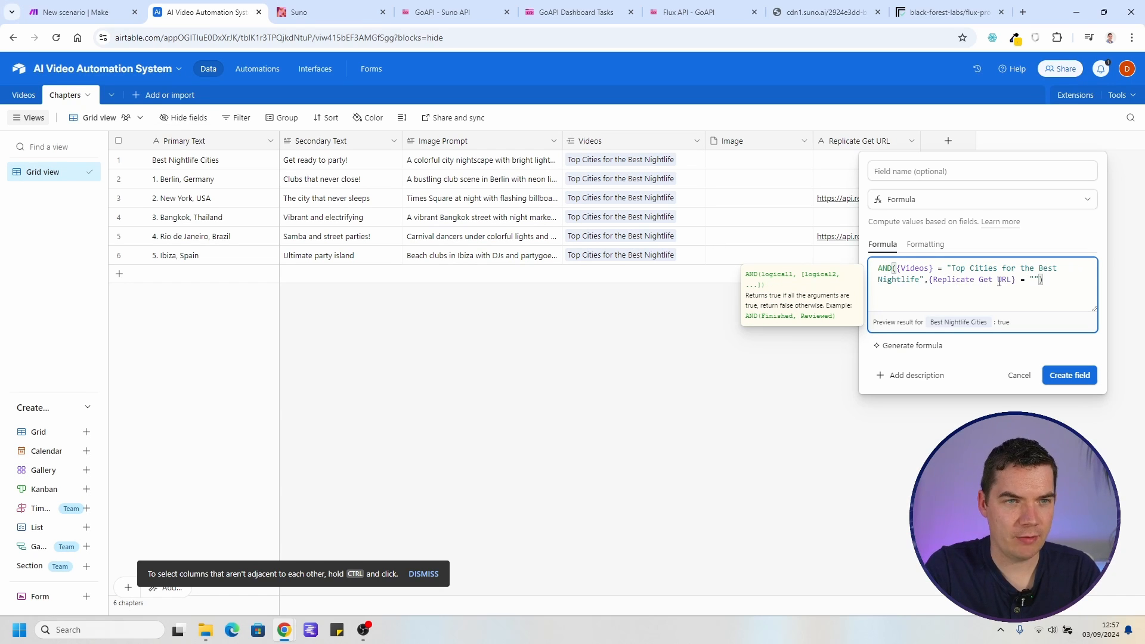
key(BackSpace)
key(BackSpace)
key(BackSpace)
key(BackSpace)
key(BackSpace)
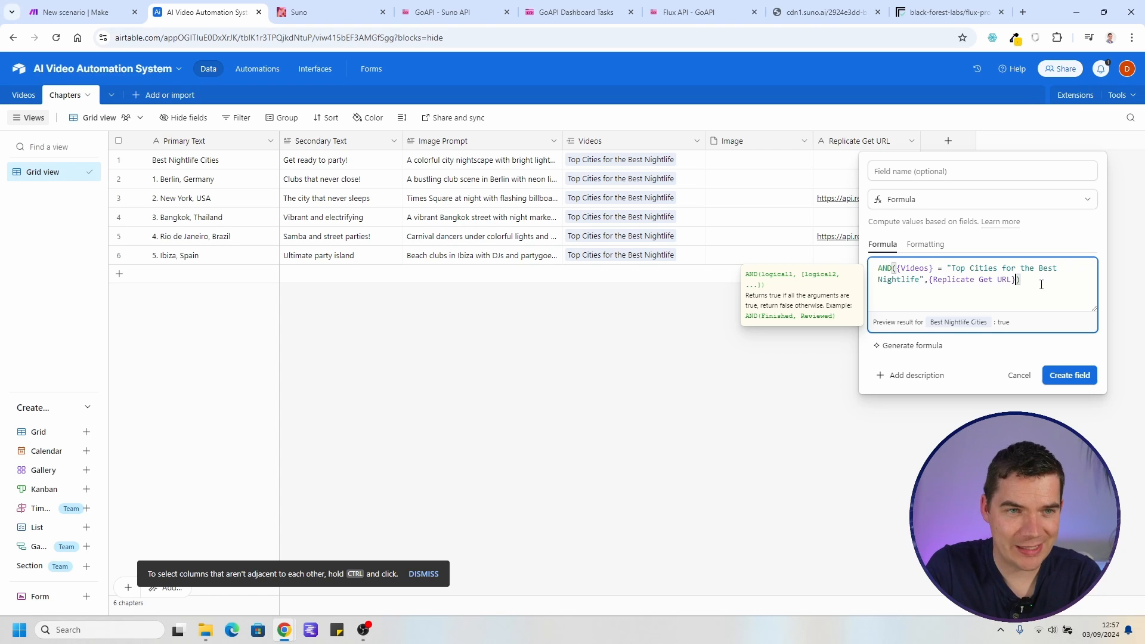
key(Return)
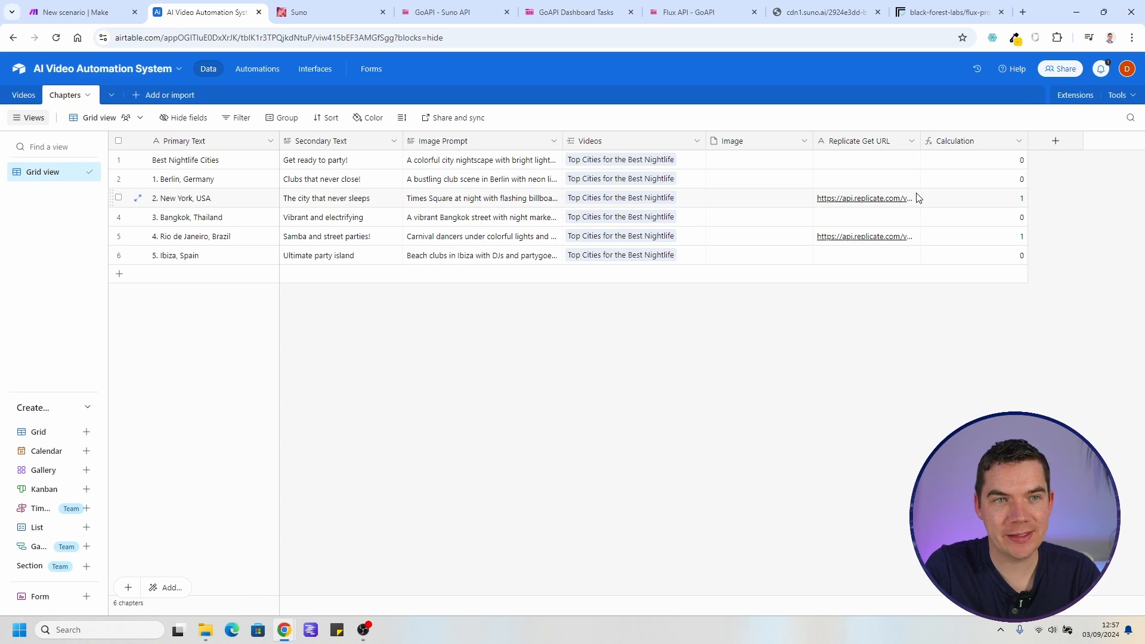
Replace the Fetch Images search formula with the Calculation field's AND formula, mapping Video Title in place of the fixed title
click(1020, 141)
click(972, 167)
click(738, 269)
key(ctrl+a)
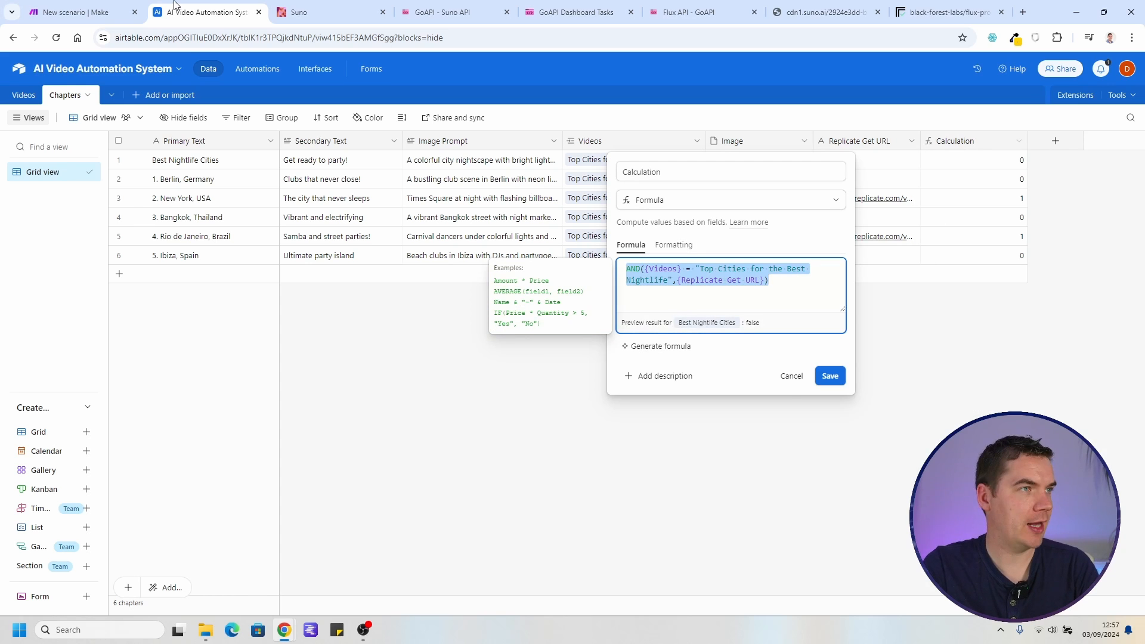
click(78, 12)
drag(691, 418, 854, 417)
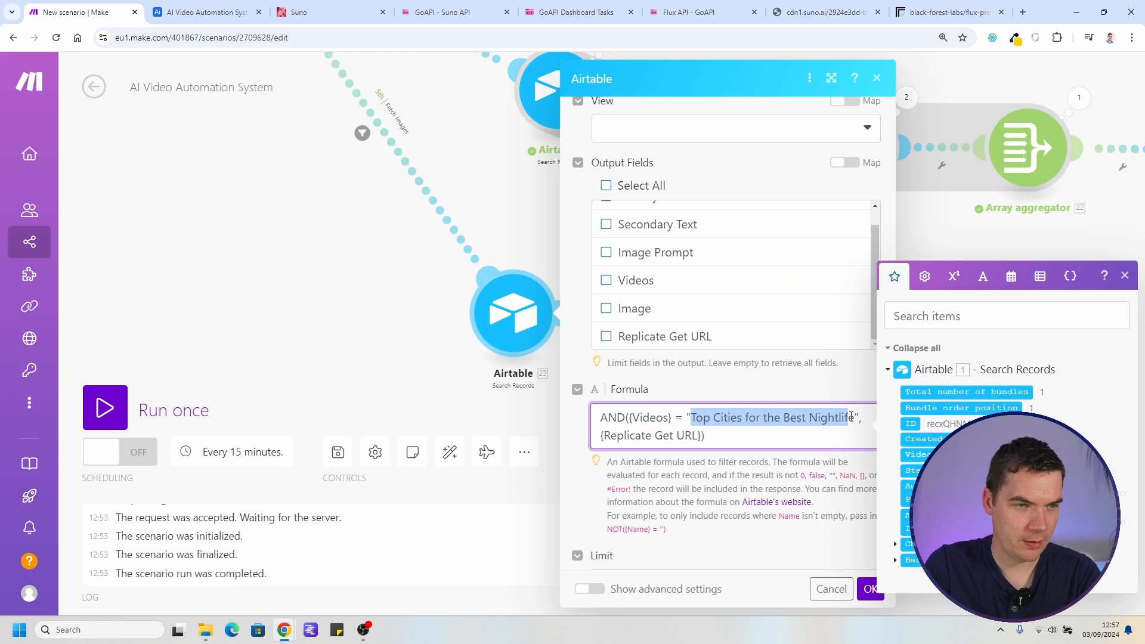
key(BackSpace)
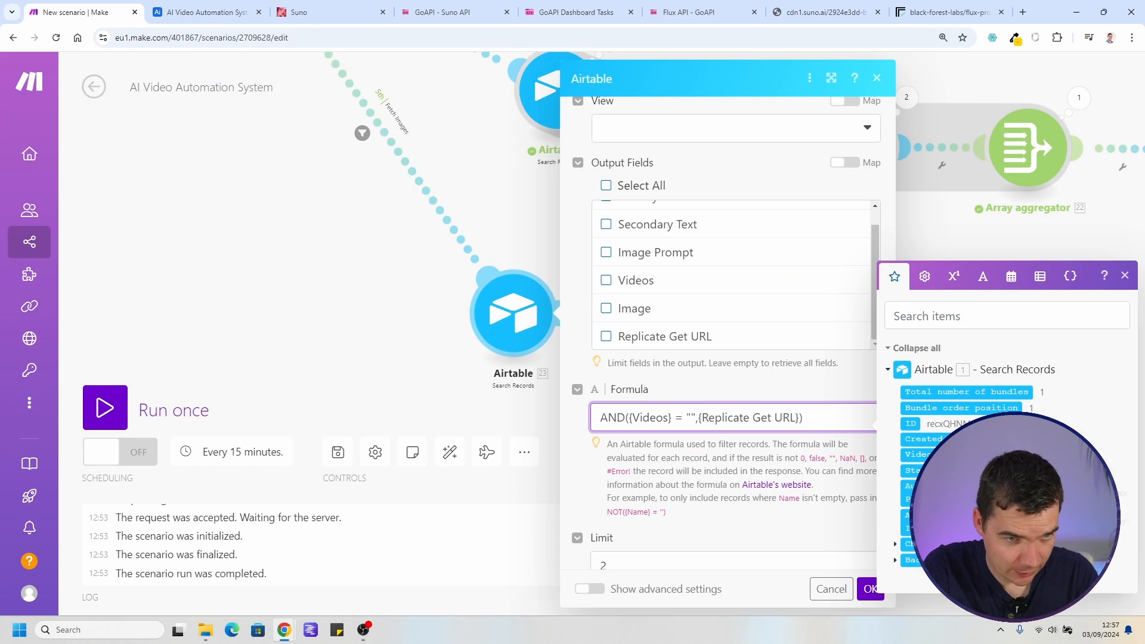
click(914, 454)
click(866, 590)
Save and run the scenario, and change the field name in the Fetch Images search formula to {ReplicateGetURL}
click(338, 452)
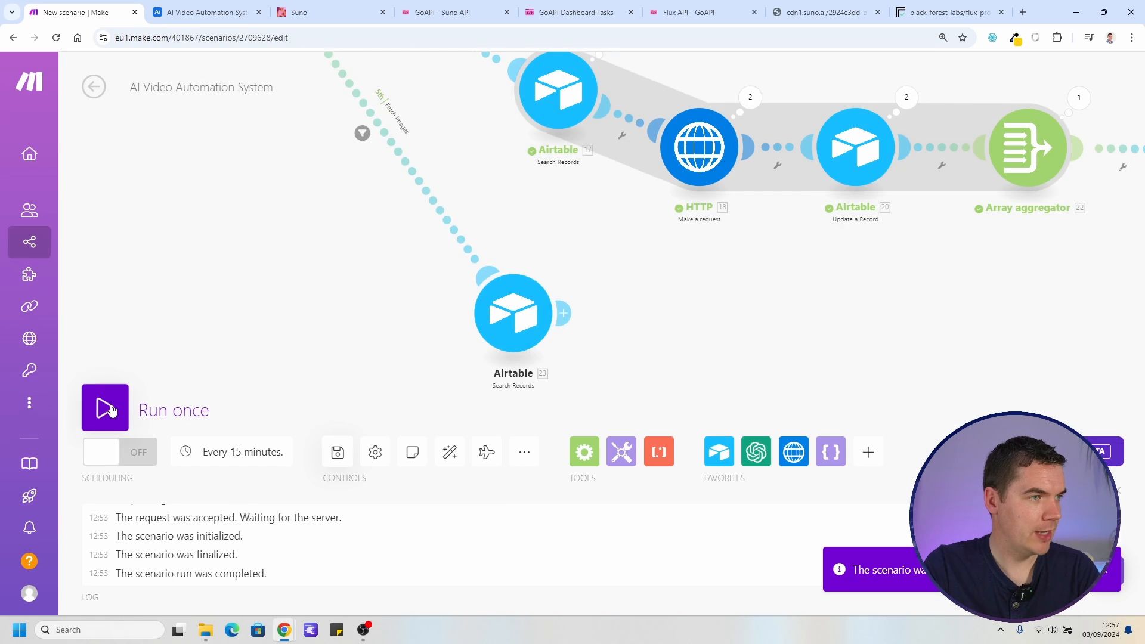
click(109, 409)
scroll(616, 338, down, 5)
click(469, 339)
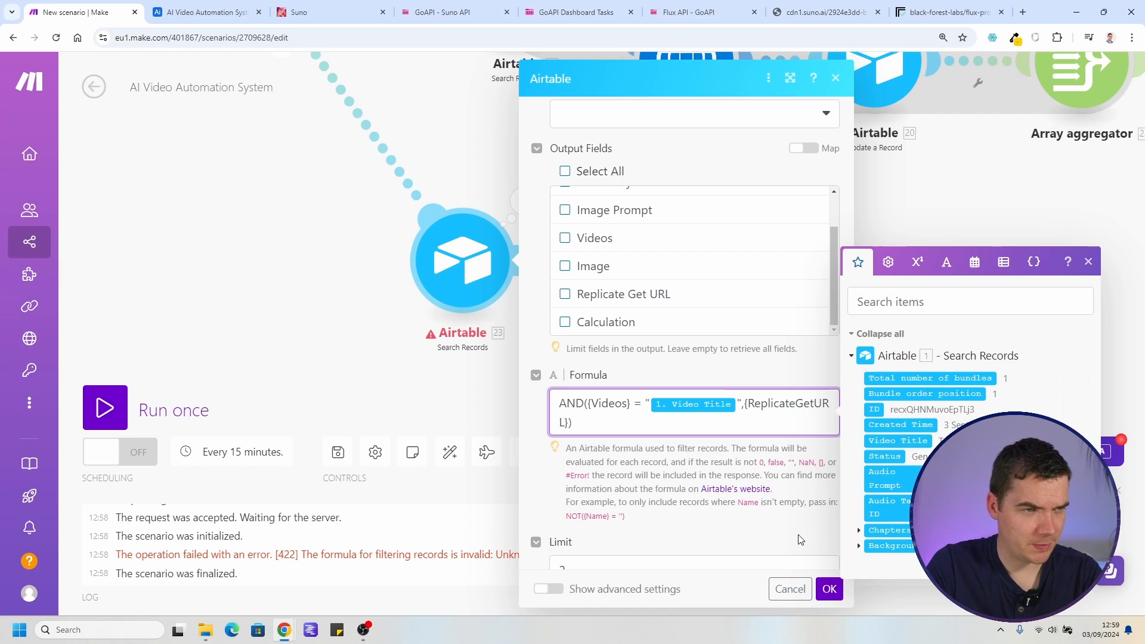
click(830, 588)
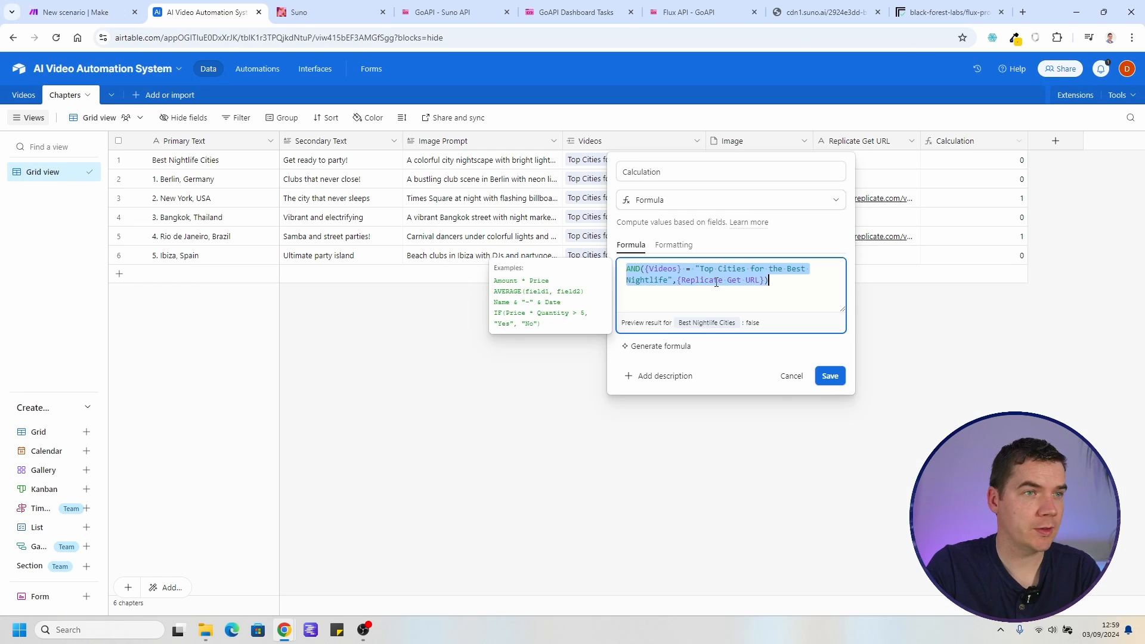
Rename the Replicate Get URL field in Airtable's Chapters table to ReplicateGetURL
click(669, 528)
click(949, 345)
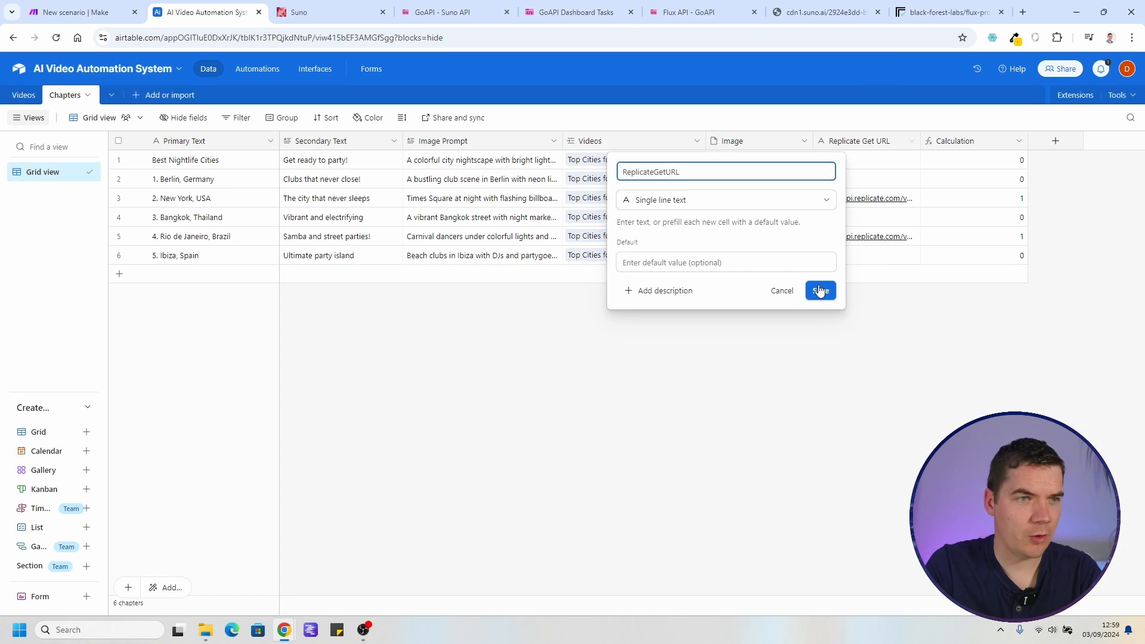
click(821, 288)
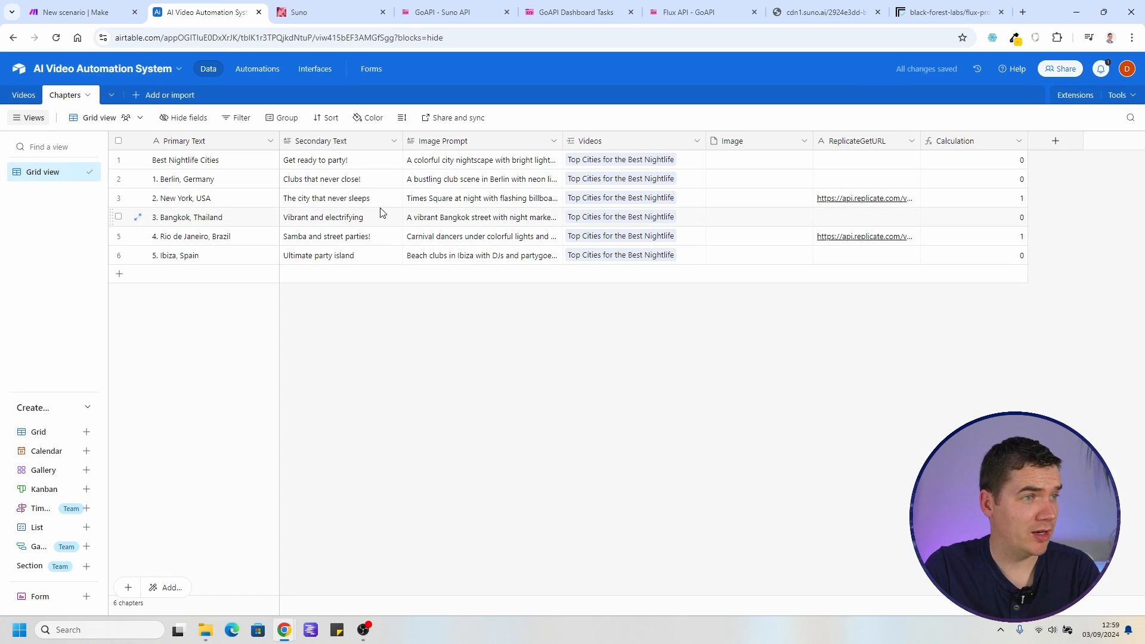
Reload and confirm the Fetch Images search module's settings in Make, and save and run the scenario
click(76, 12)
click(501, 297)
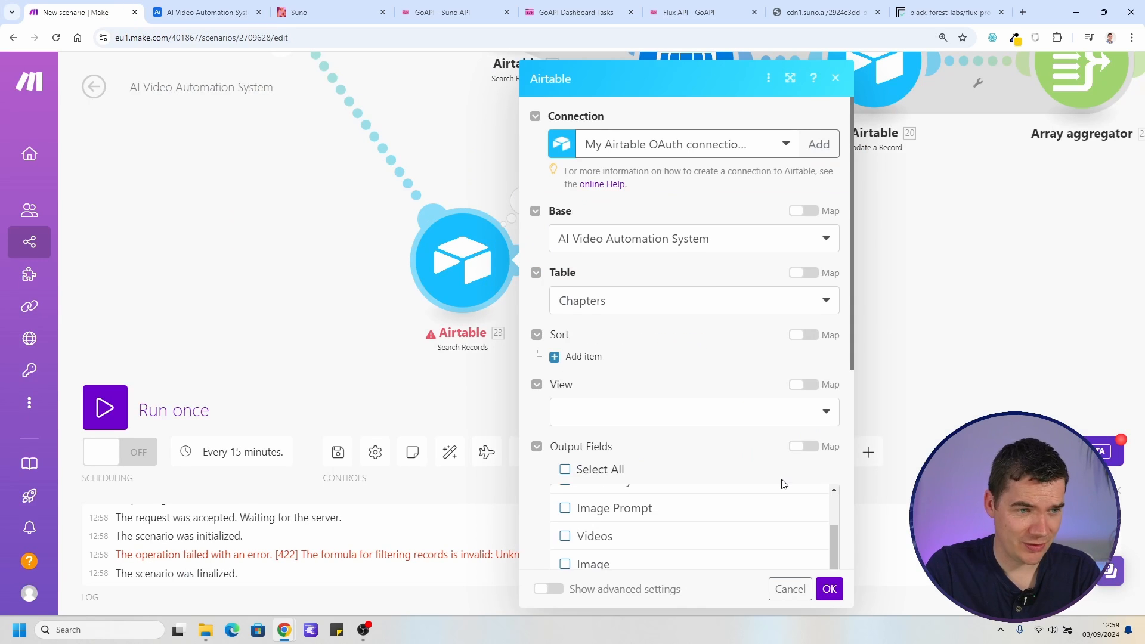
scroll(798, 454, down, 2)
click(830, 591)
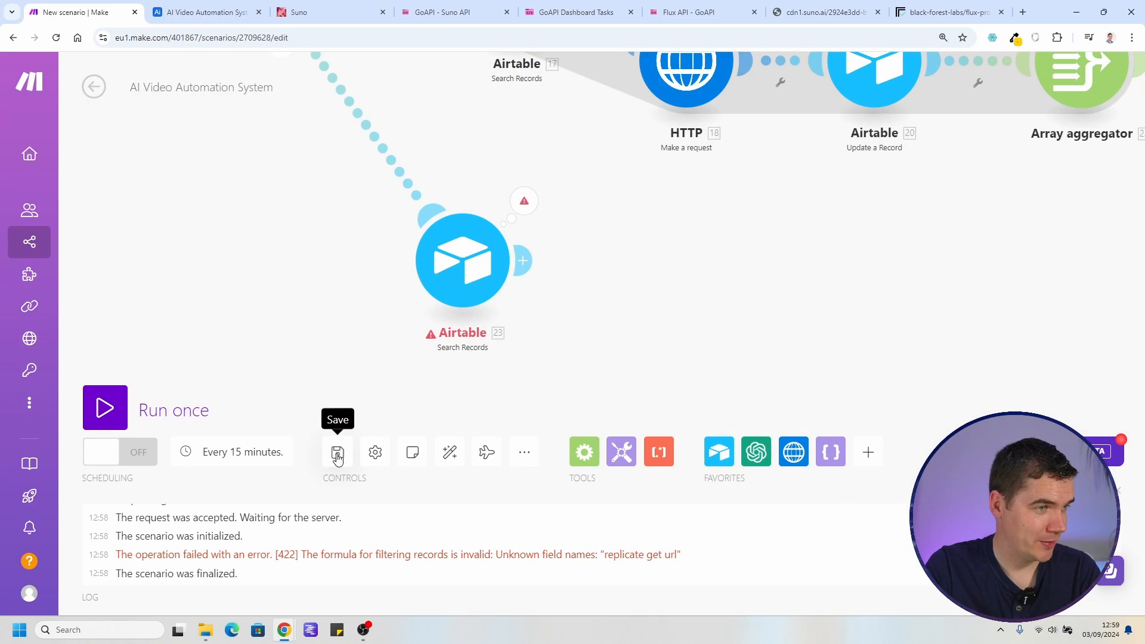
click(338, 454)
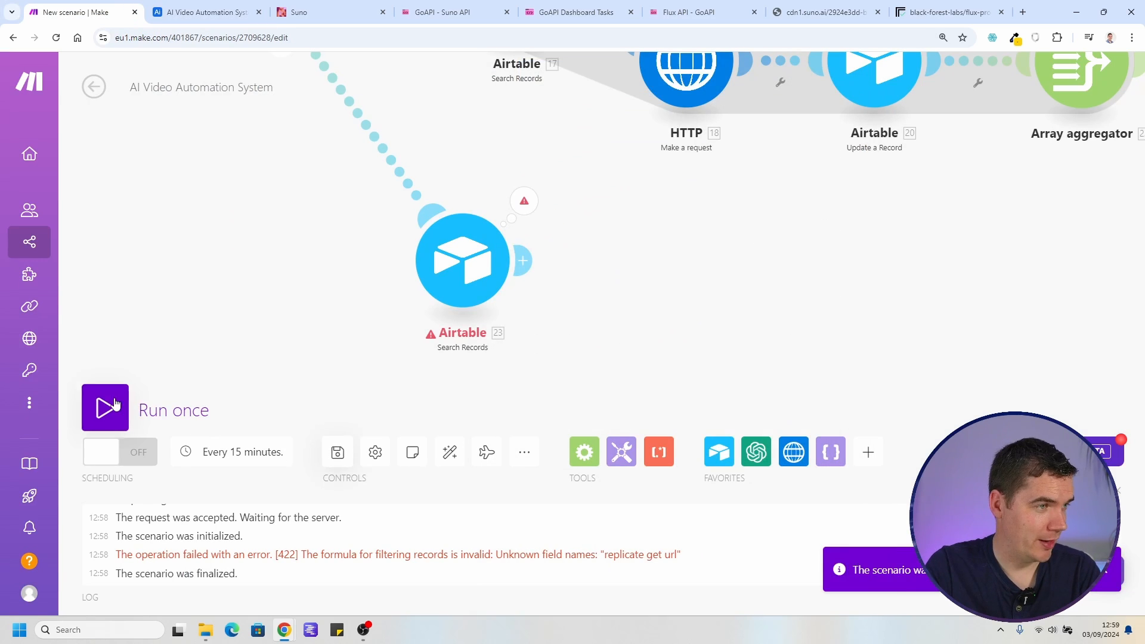
click(111, 409)
Examine the chapter bundles output by the Fetch Images search and review the module's settings
scroll(514, 356, up, 5)
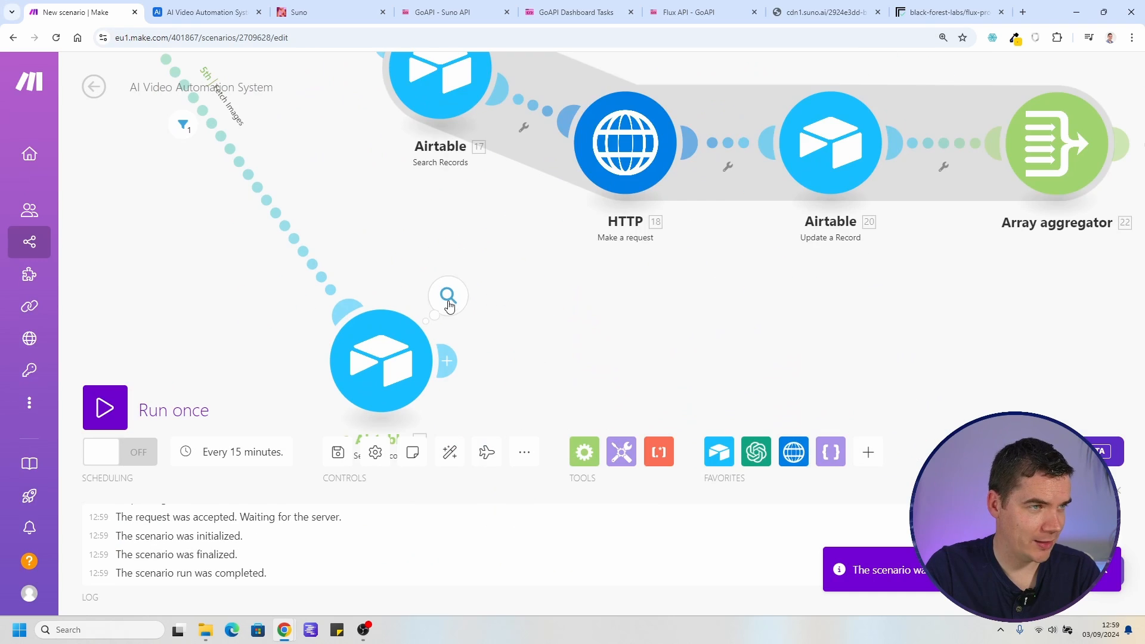
click(449, 308)
scroll(628, 337, down, 2)
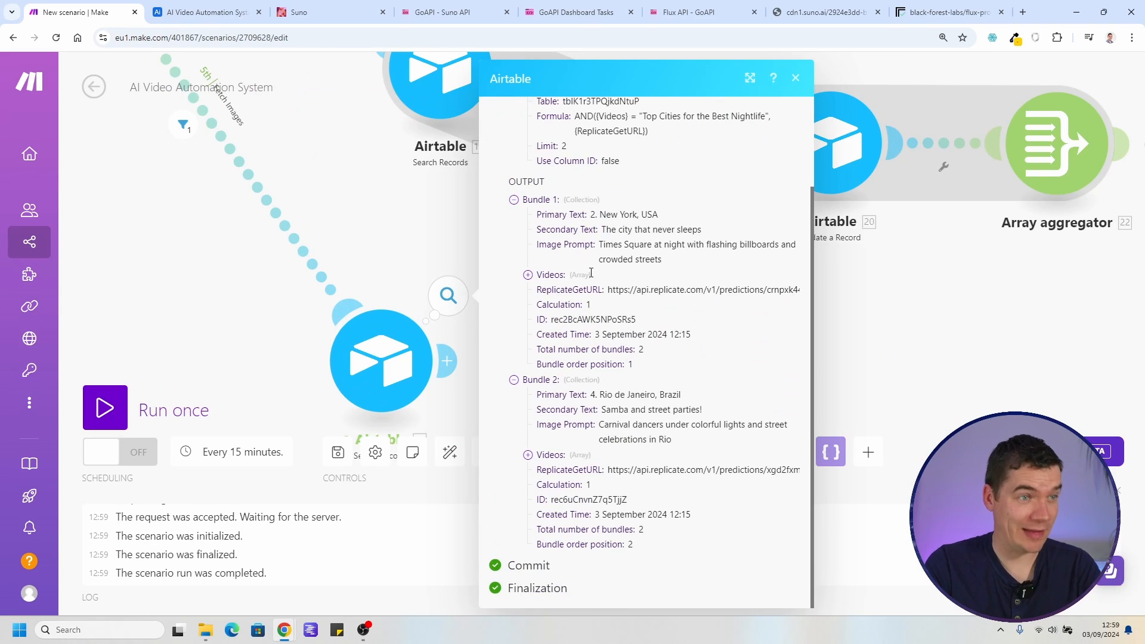
click(310, 195)
click(399, 339)
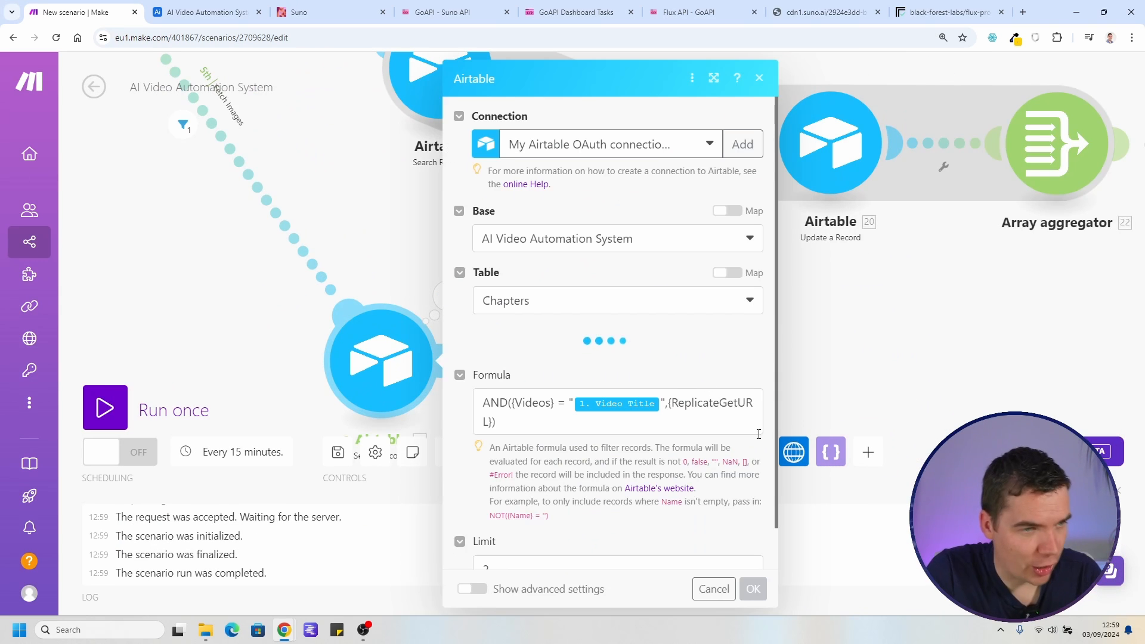
scroll(703, 412, down, 4)
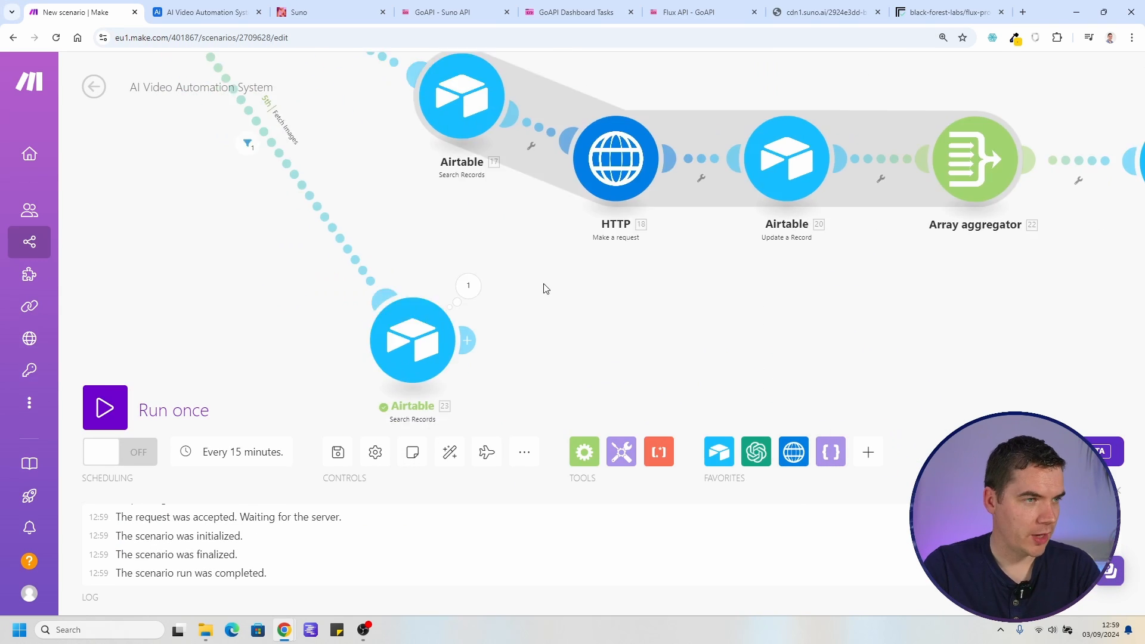
Add an HTTP Make a request module after the Fetch Images route's Search Records module
drag(544, 286, 531, 113)
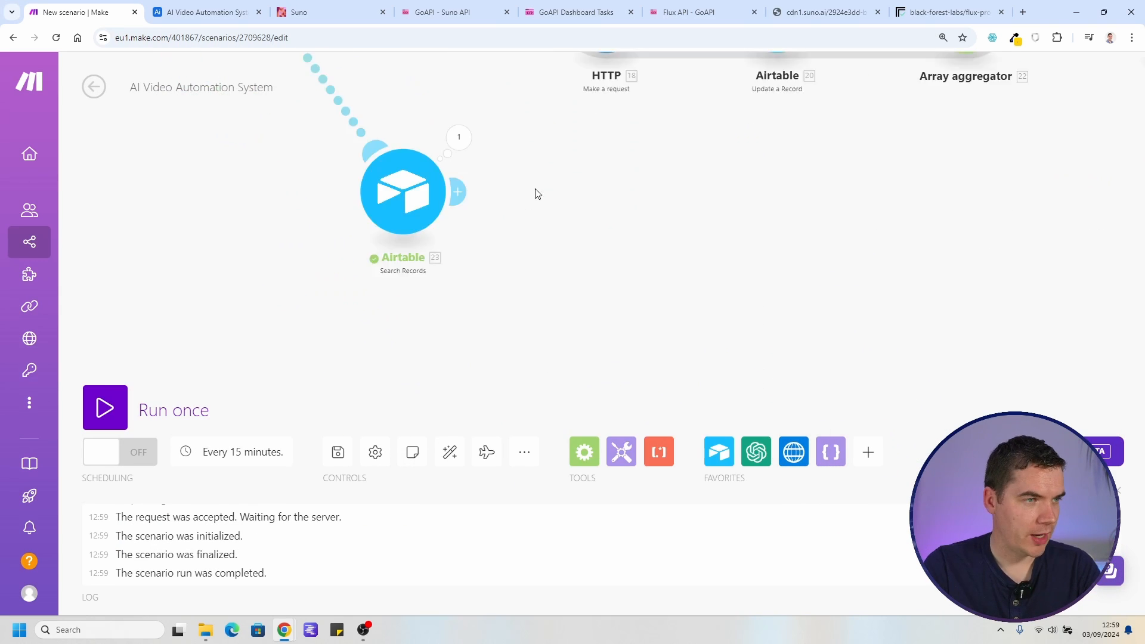
drag(416, 190, 448, 208)
drag(587, 195, 487, 326)
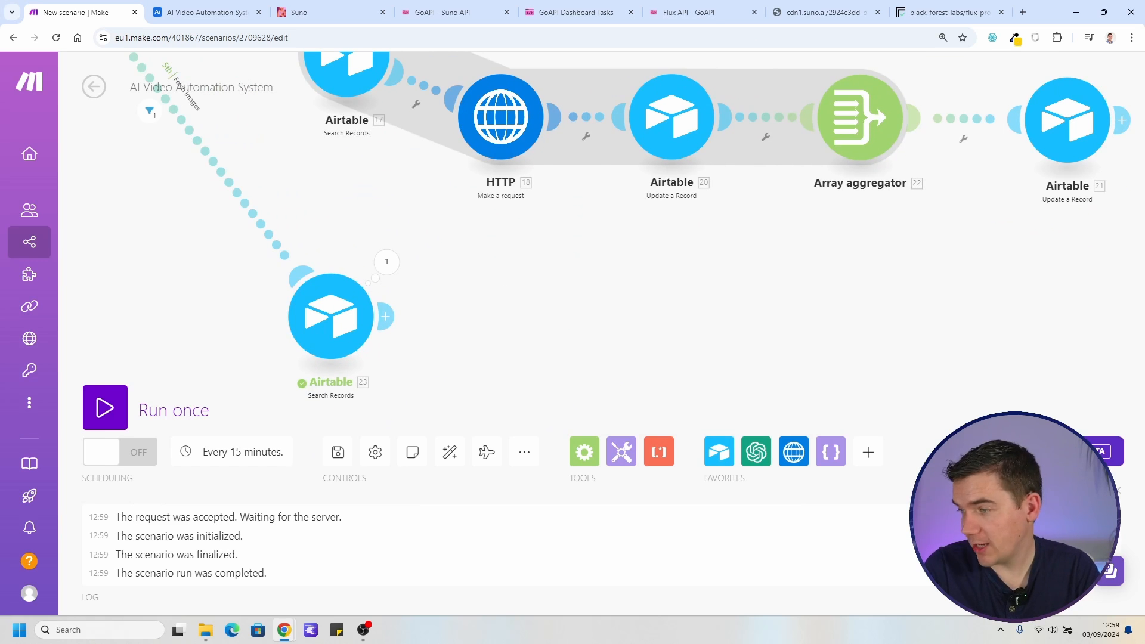
drag(385, 316, 499, 294)
click(499, 294)
click(767, 269)
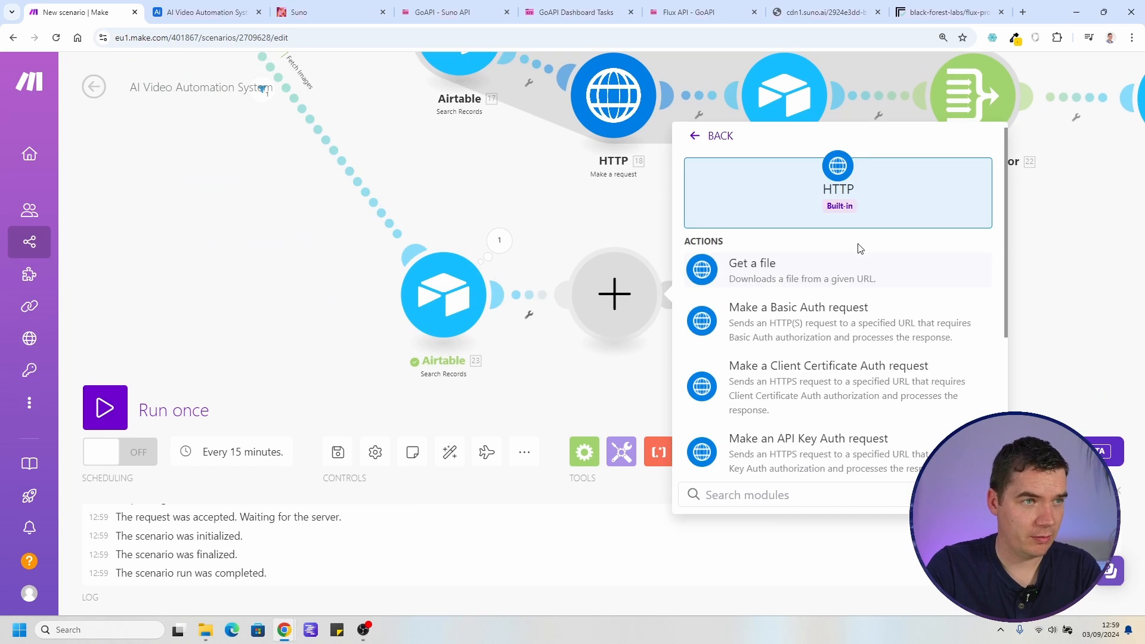
scroll(785, 314, down, 2)
click(776, 441)
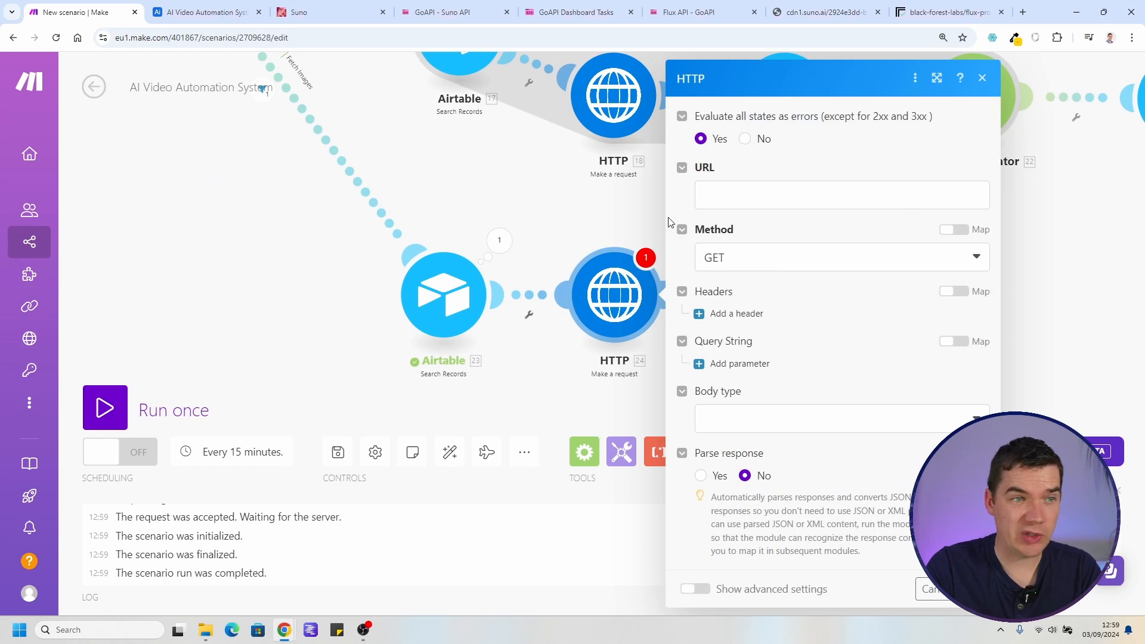
Map the searched chapter's ReplicateGetURL as the HTTP request's URL and add a request header
click(203, 12)
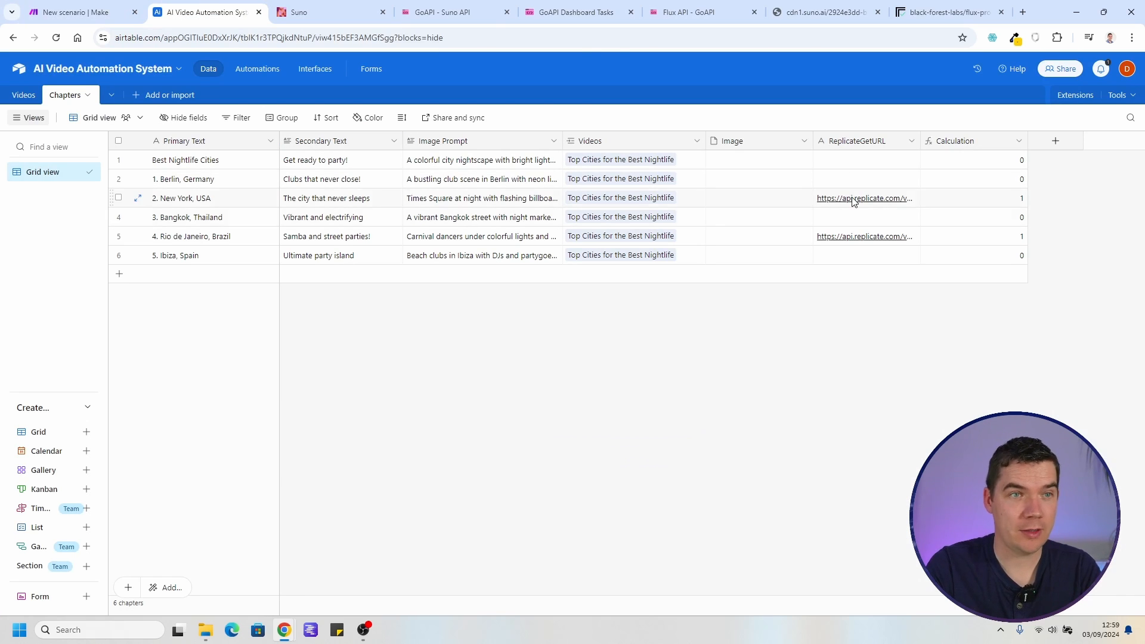
click(71, 12)
click(797, 196)
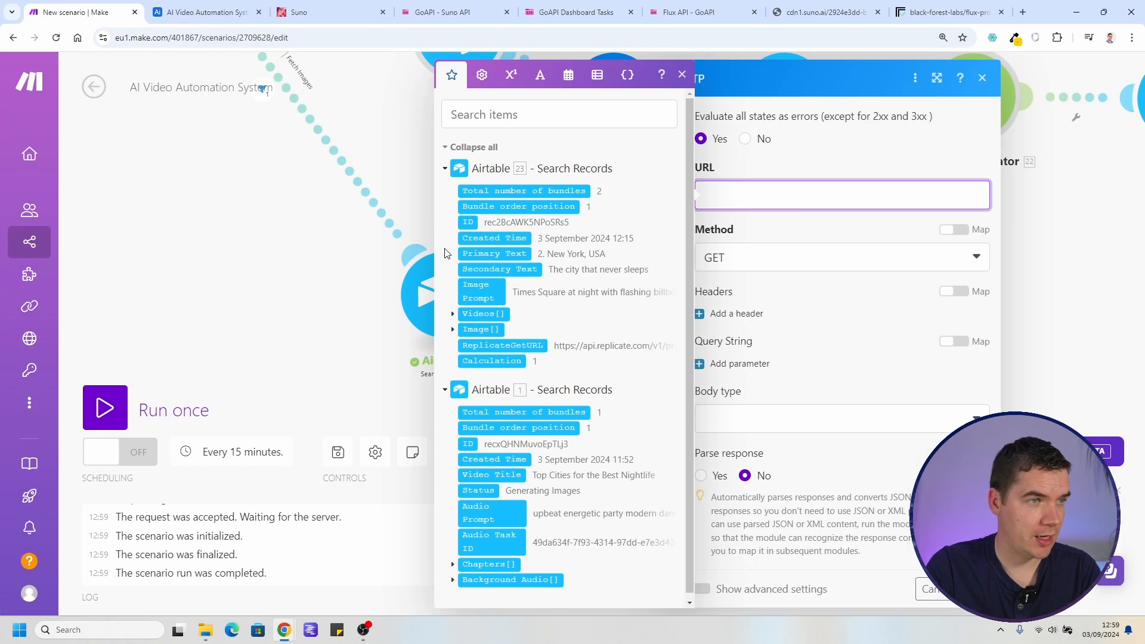
click(512, 346)
click(792, 314)
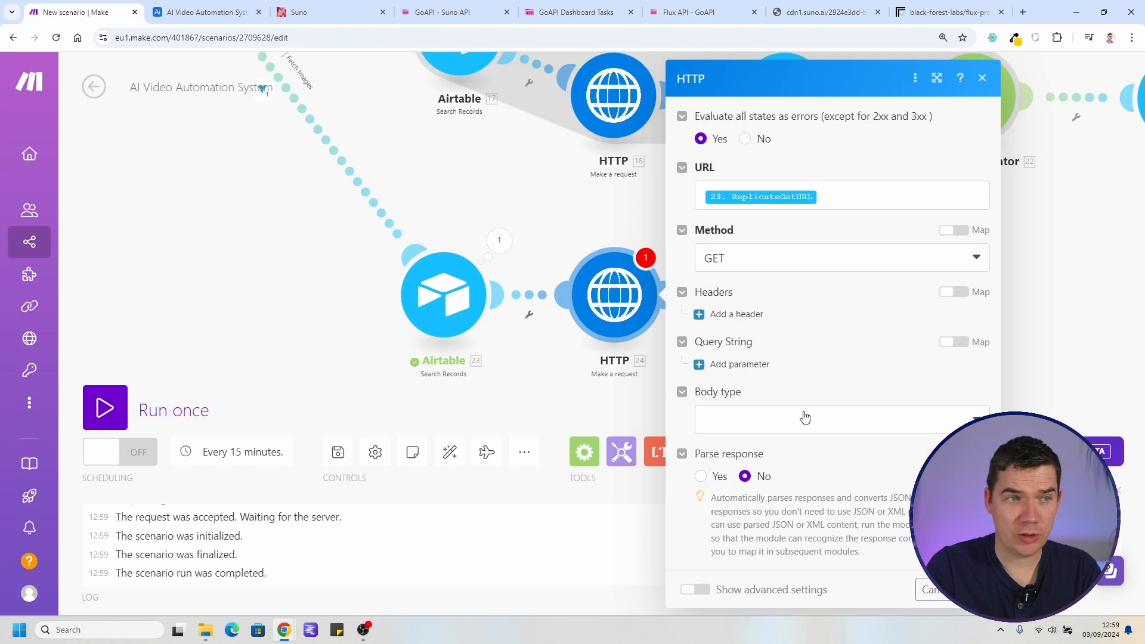
click(732, 315)
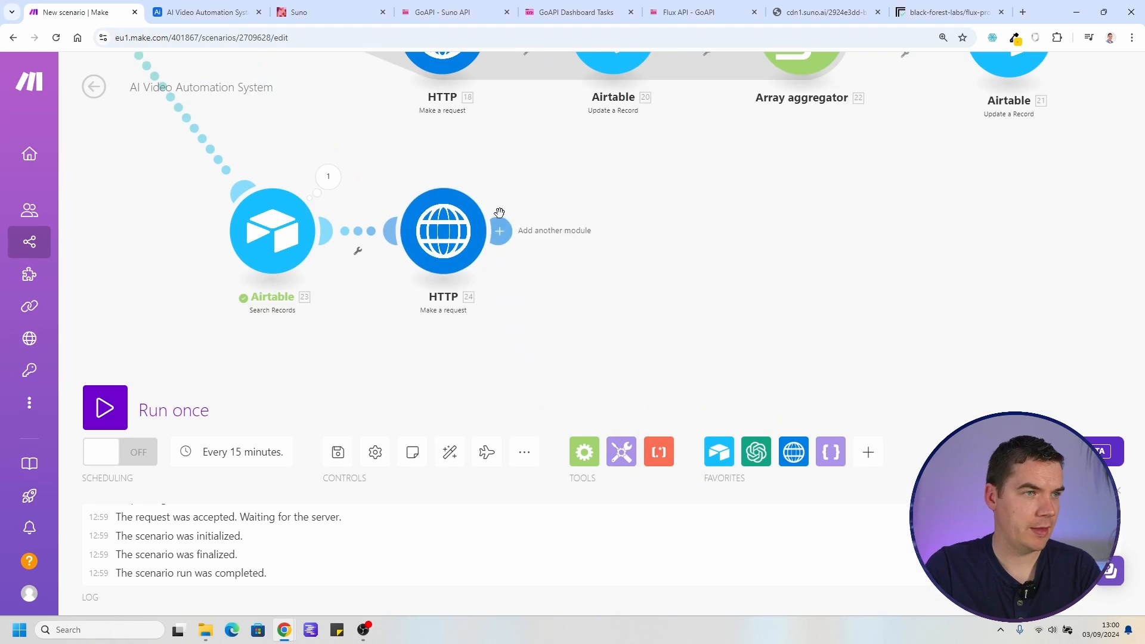
Run the scenario and examine the response data returned by the new HTTP request
click(119, 421)
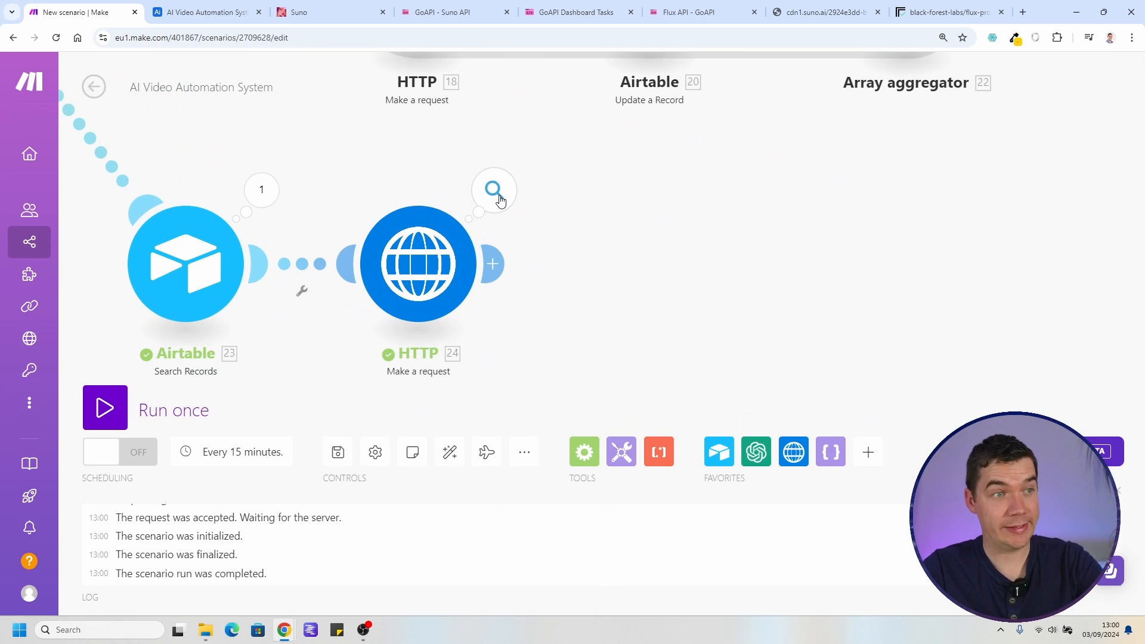
click(495, 189)
click(597, 208)
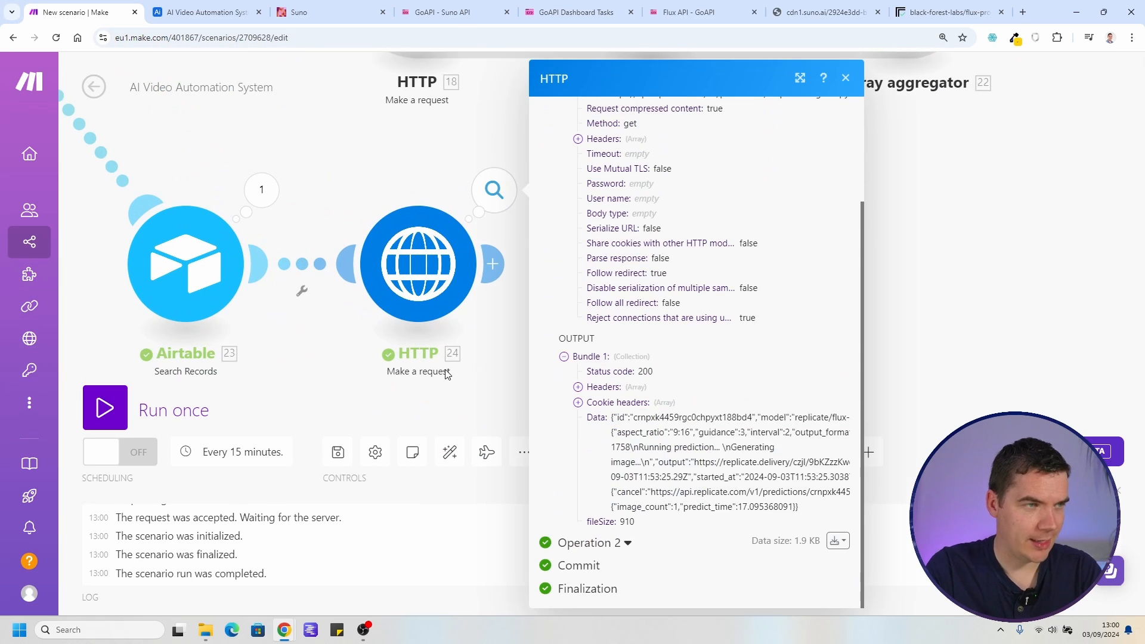
Enable Parse response on the Fetch Images route's HTTP request and run the scenario again
drag(442, 324, 402, 323)
click(395, 291)
scroll(542, 396, down, 3)
click(501, 477)
click(759, 589)
click(173, 411)
Examine the status in the HTTP request's second operation and open its output image URL in a new tab
click(546, 196)
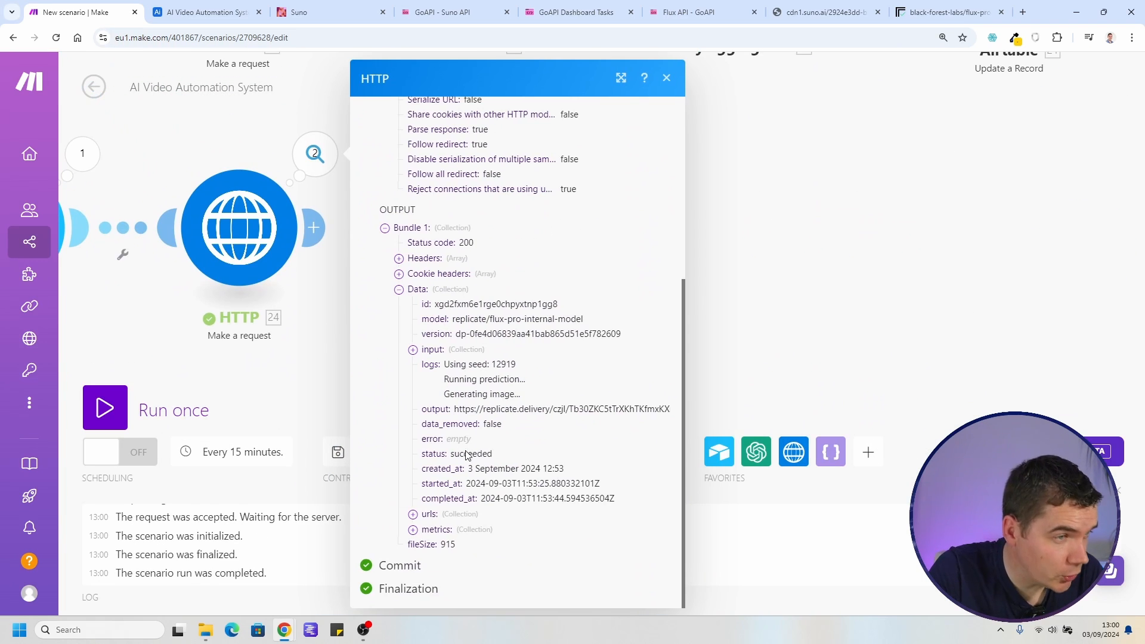
double_click(469, 454)
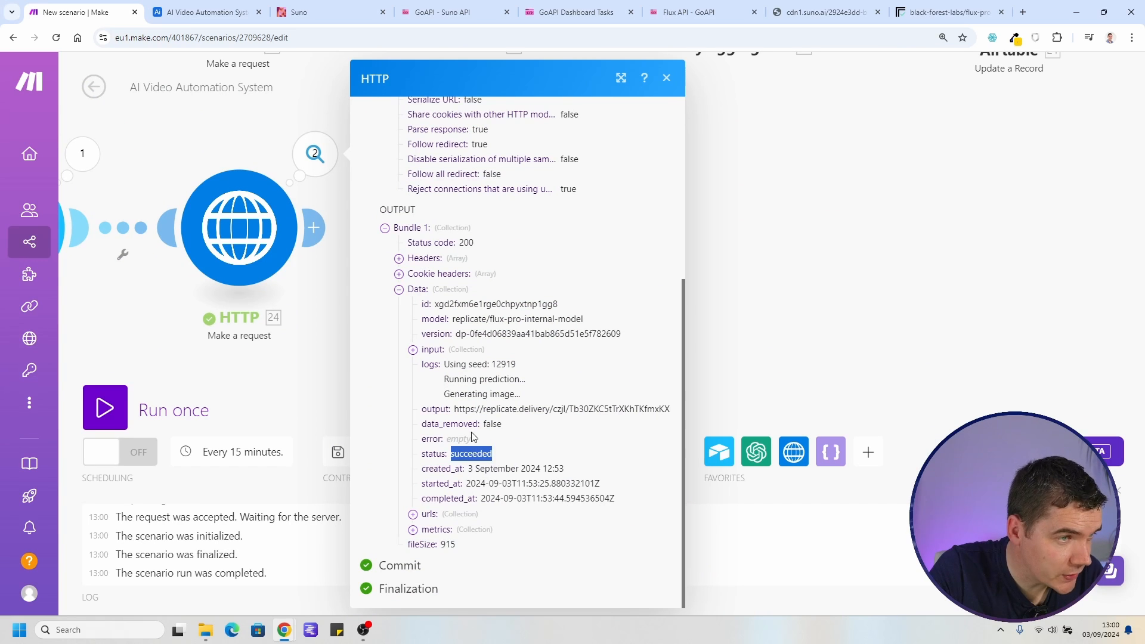
click(412, 516)
click(475, 378)
key(ctrl+1)
Open the output image URL from the HTTP request's first operation in a new tab
scroll(411, 209, up, 5)
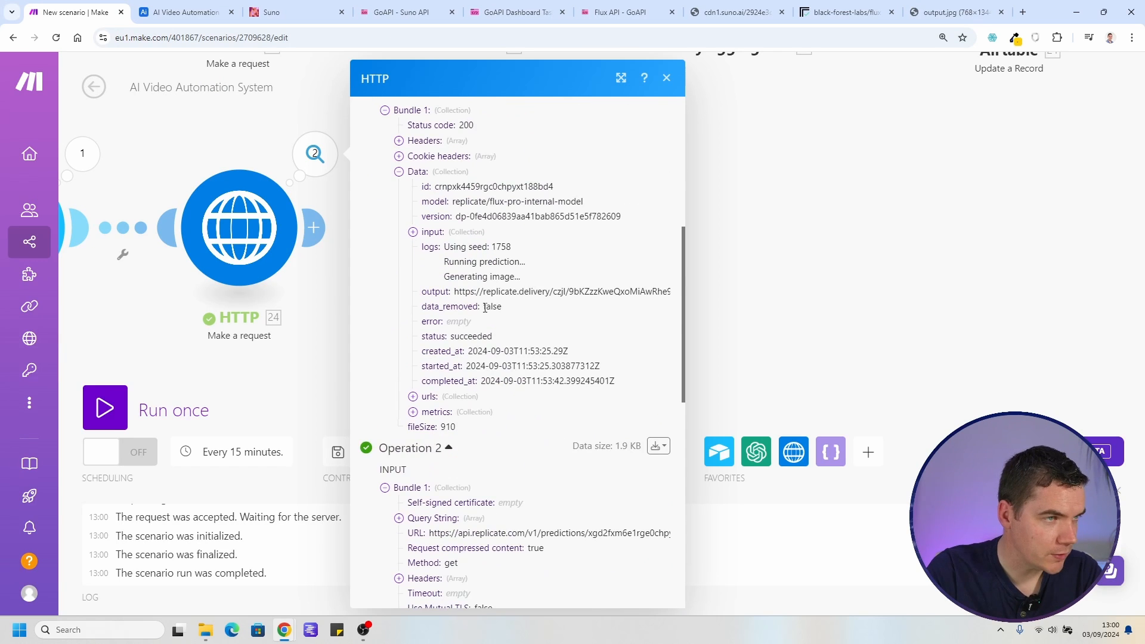
click(486, 291)
key(ctrl+c)
key(ctrl+t)
key(ctrl+v)
key(Return)
Compare the two generated chapter images, and return to the scenario and close the HTTP output
click(877, 4)
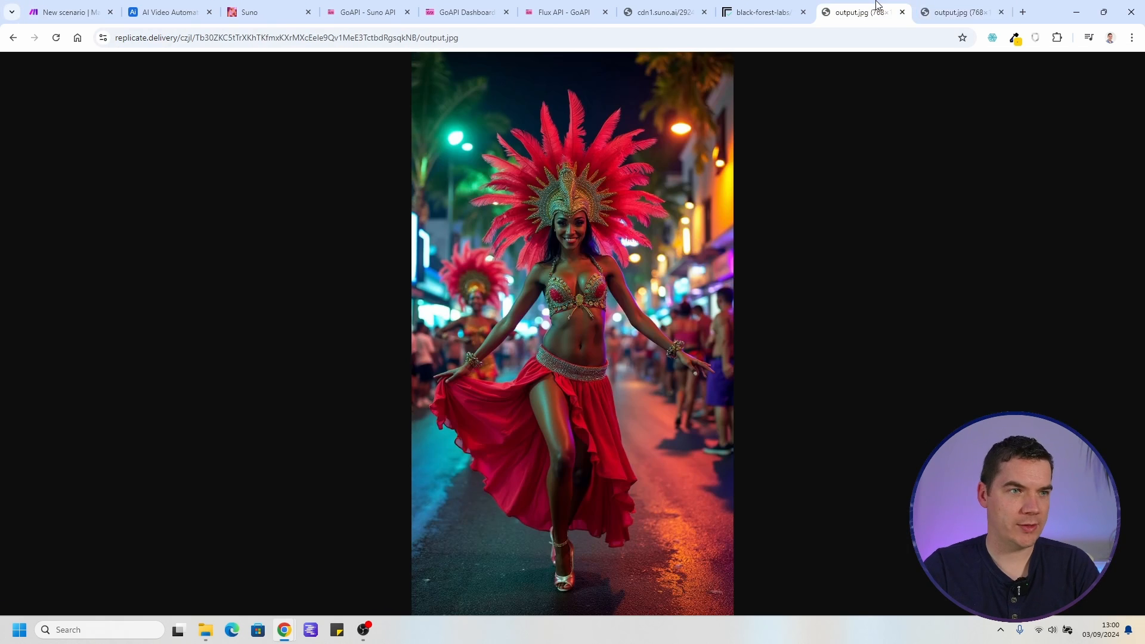
click(956, 5)
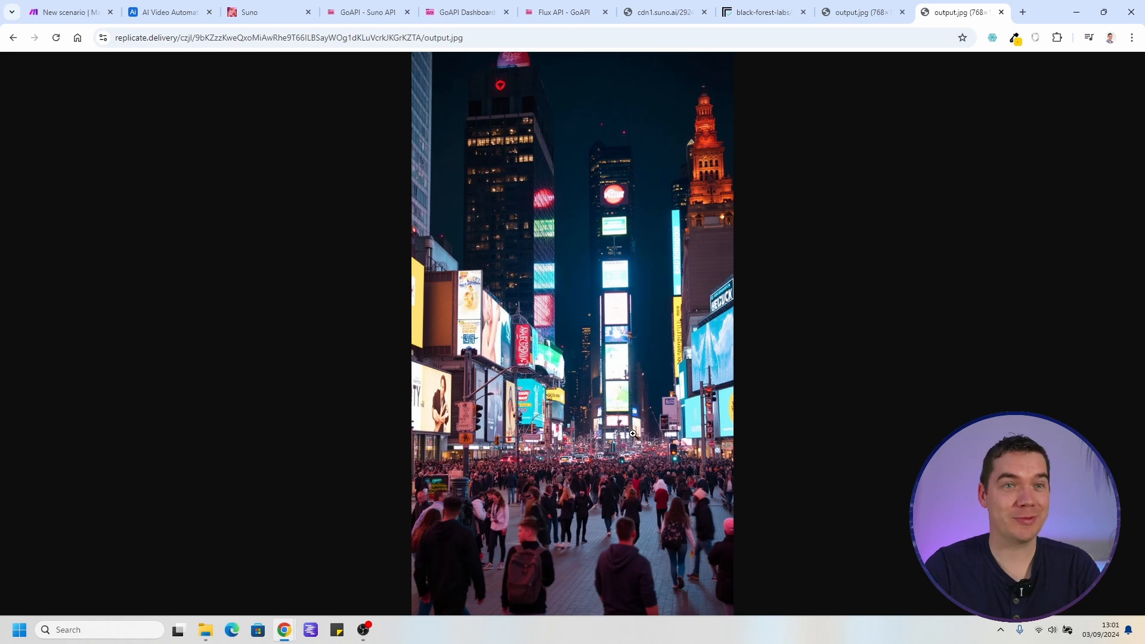
click(864, 7)
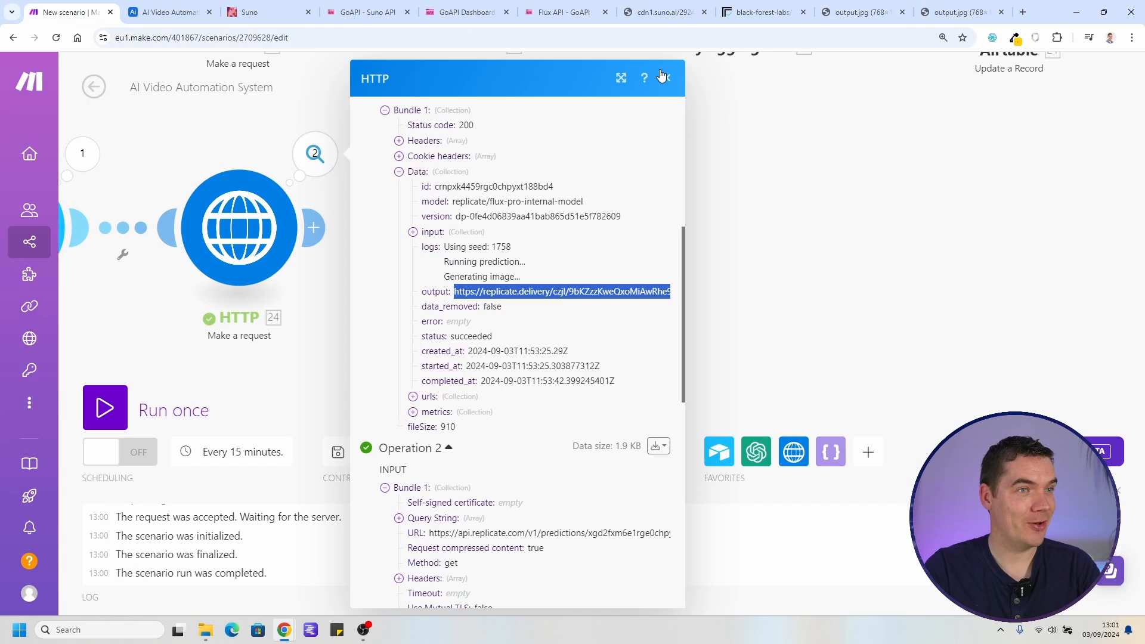
click(669, 78)
Close the HTTP output and add an Airtable Update a Record module after the HTTP request on the Fetch Images route
scroll(481, 251, down, 2)
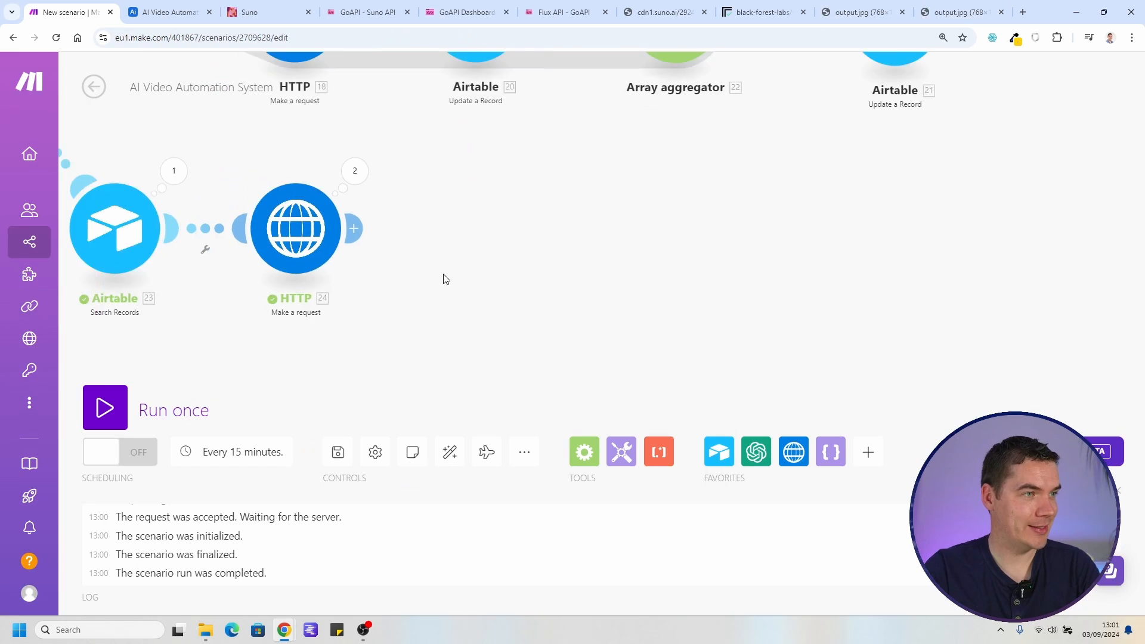
drag(480, 251, 835, 274)
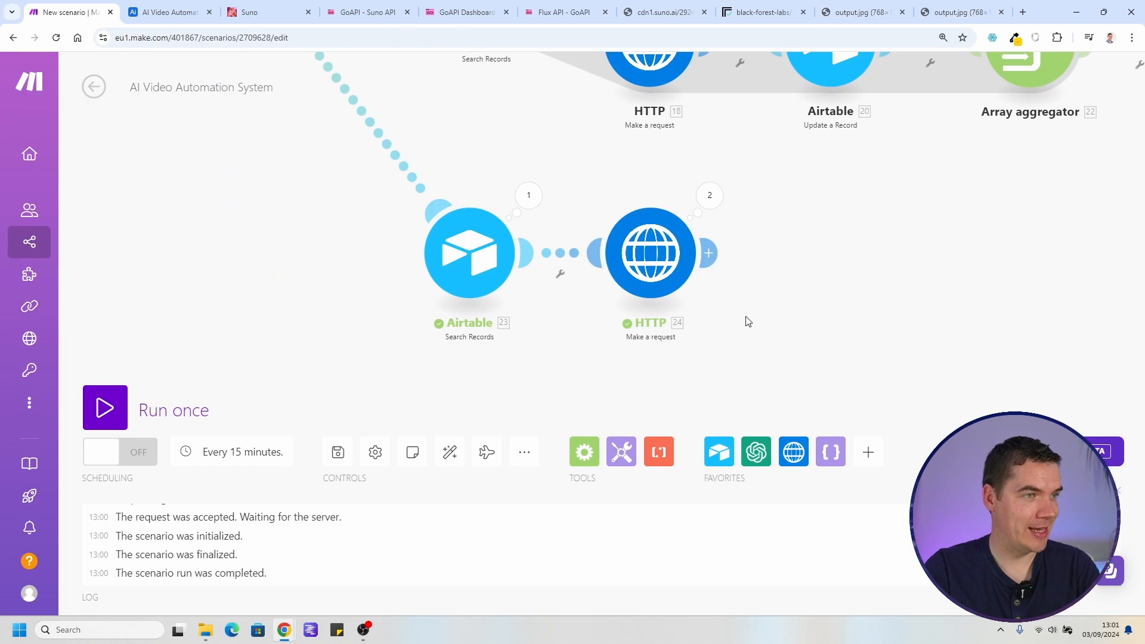
click(714, 253)
click(537, 146)
click(596, 355)
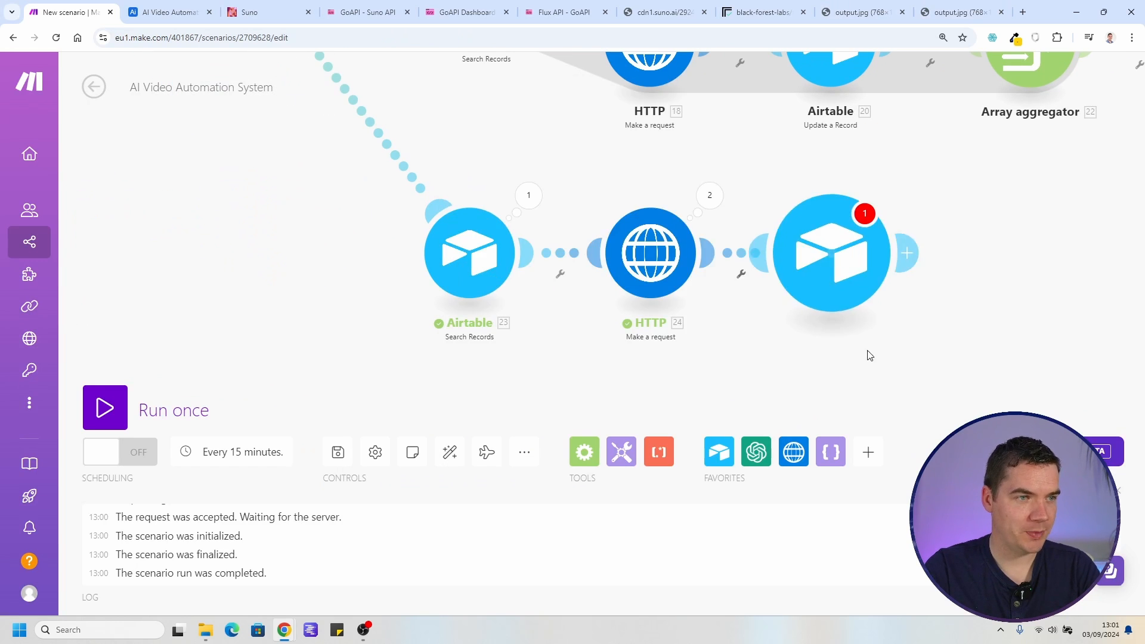
Point the update module at the Chapters table of the AI Video Automation System base and map Record ID to the Search Records ID
click(571, 251)
click(681, 347)
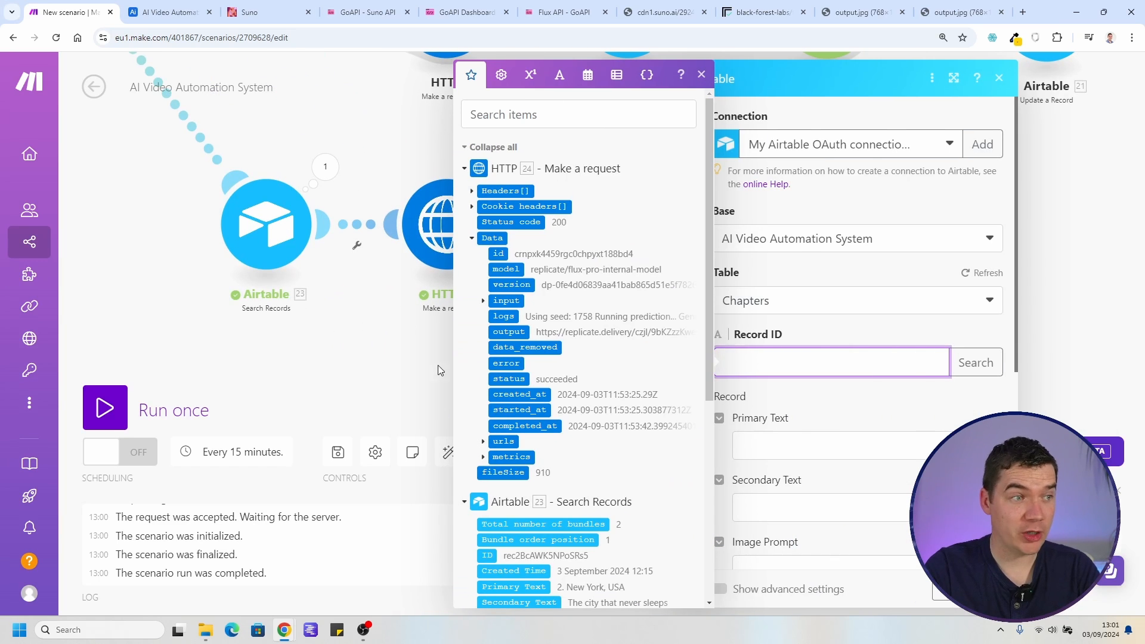
scroll(648, 437, down, 2)
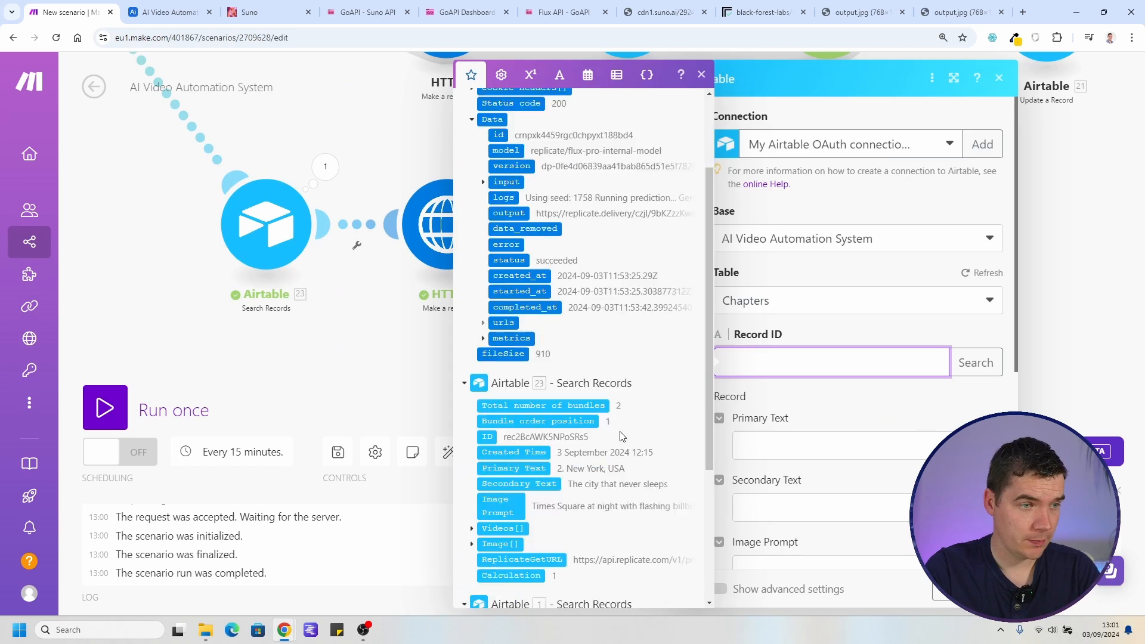
Add an Image item with File URL mapped to the HTTP data output and File name to the HTTP data id followed by .jpg
click(760, 437)
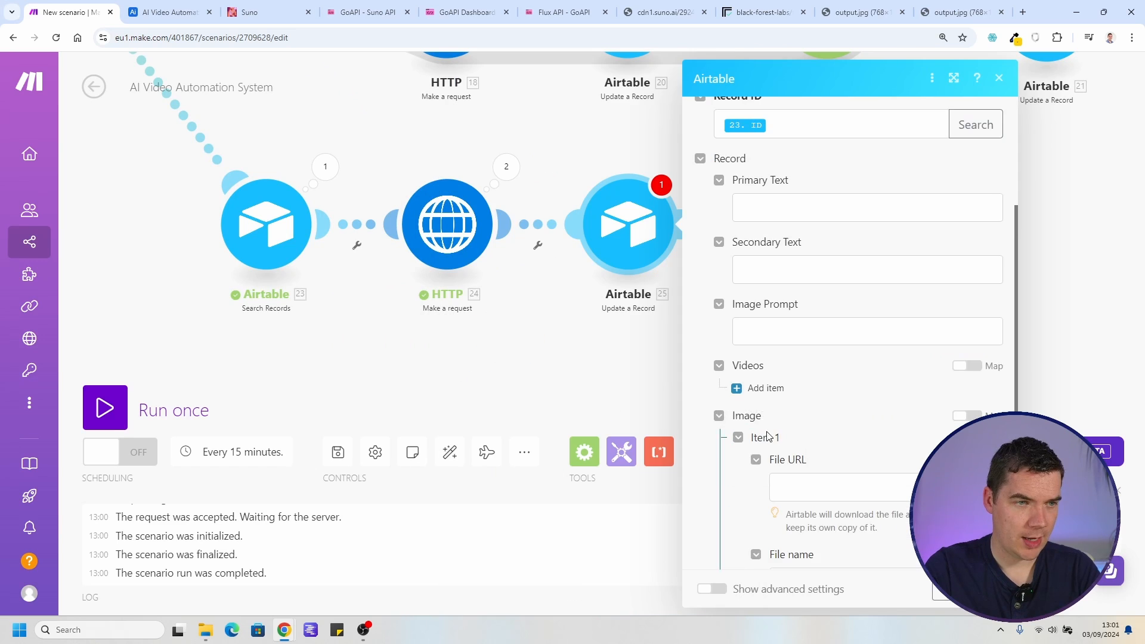
drag(535, 365, 229, 305)
click(490, 485)
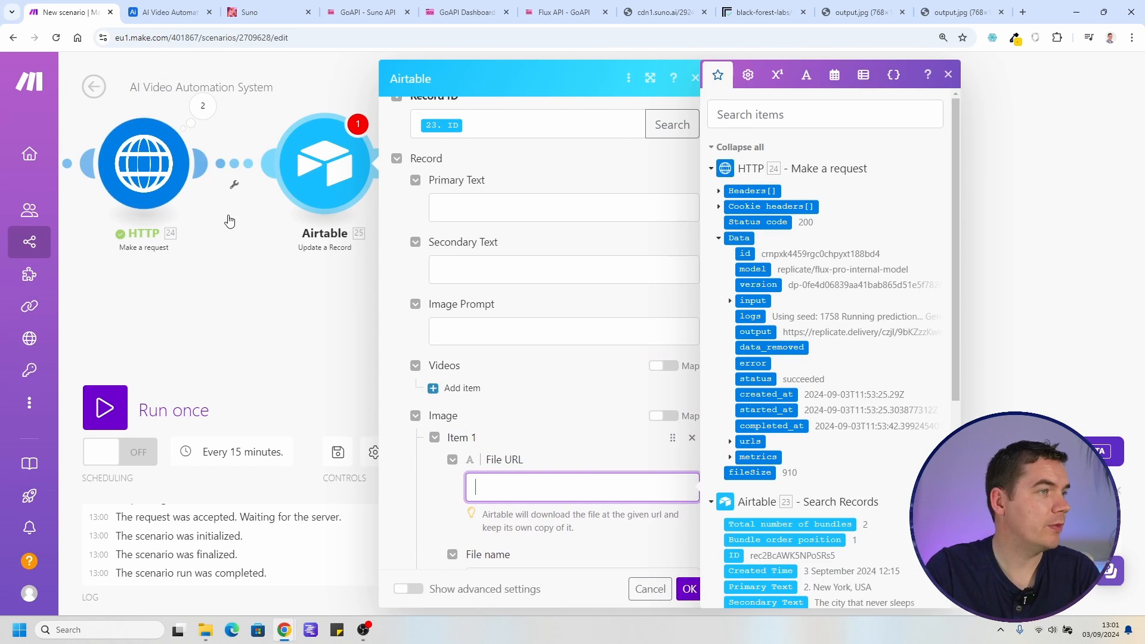
click(756, 331)
scroll(641, 442, down, 3)
click(535, 405)
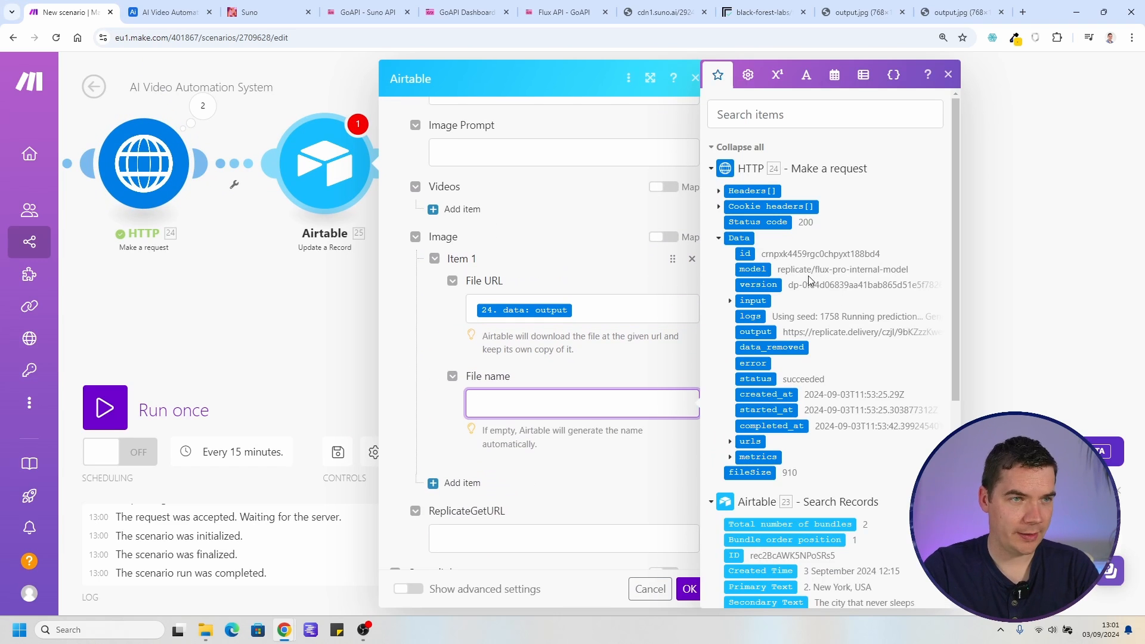
click(746, 254)
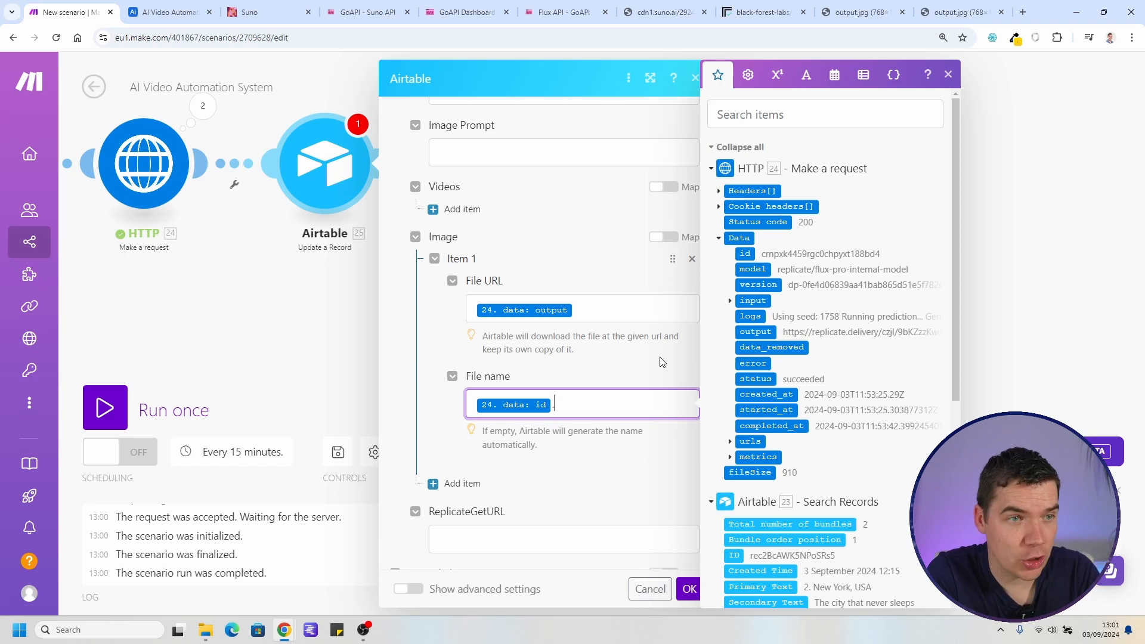
text(.jpg)
Set the update module's ReplicateGetURL field to "Import Complete" and confirm the module settings
click(636, 476)
scroll(580, 408, down, 2)
click(469, 416)
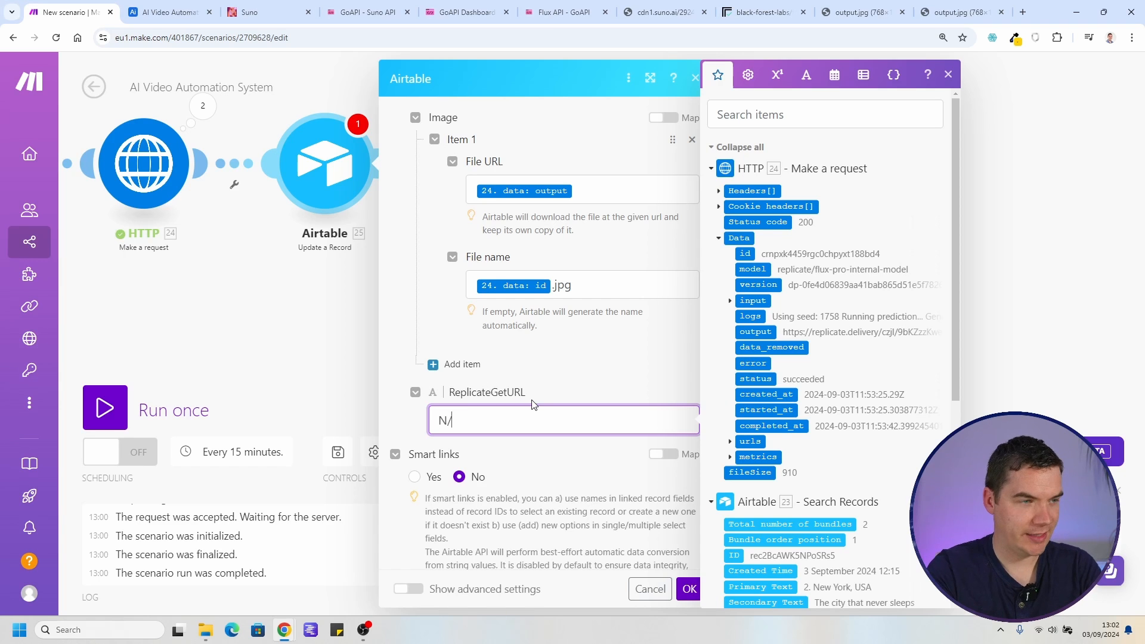
scroll(520, 394, down, 1)
key(ctrl+a)
text(Import C)
text(om)
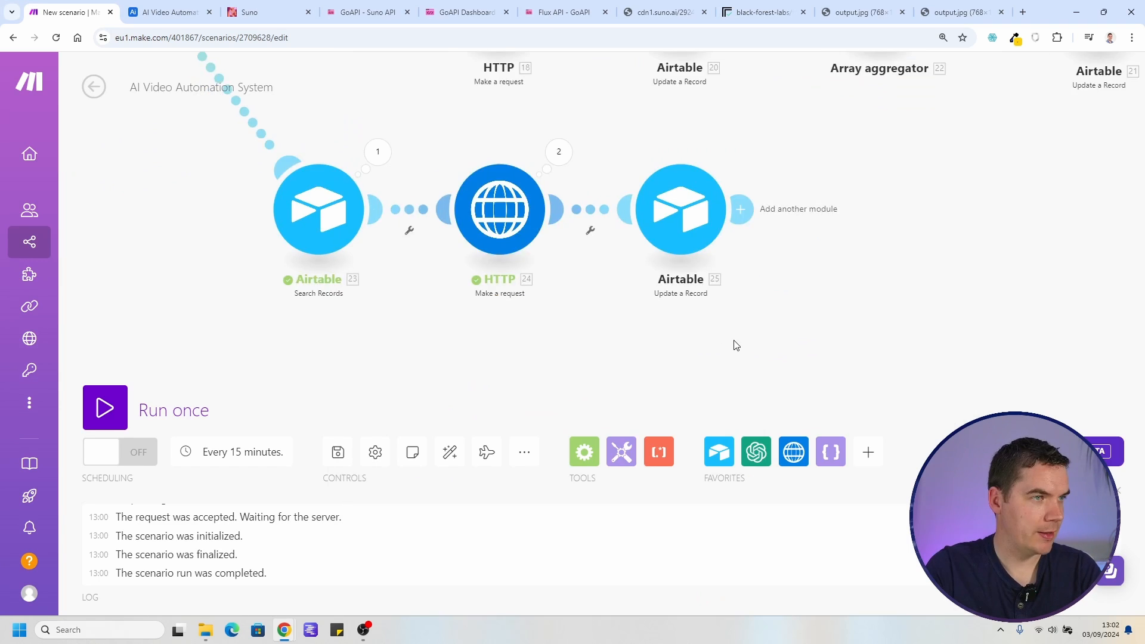
Open the formula of the route's Search Records module and look up the SEARCH function's syntax in the Airtable formula field reference
drag(419, 303, 585, 337)
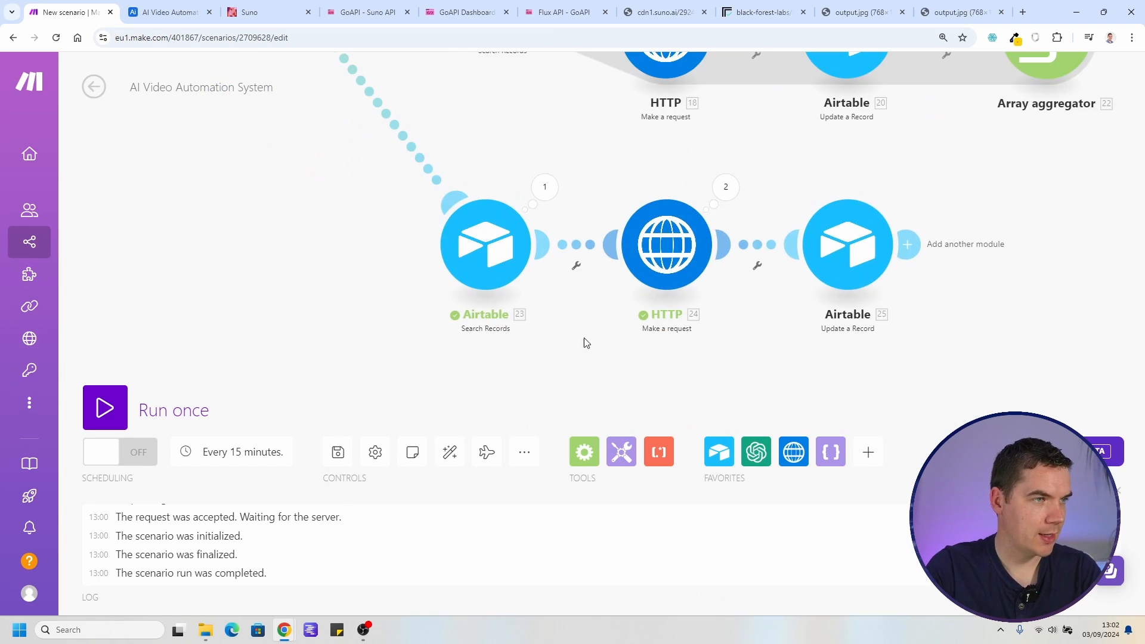
click(486, 228)
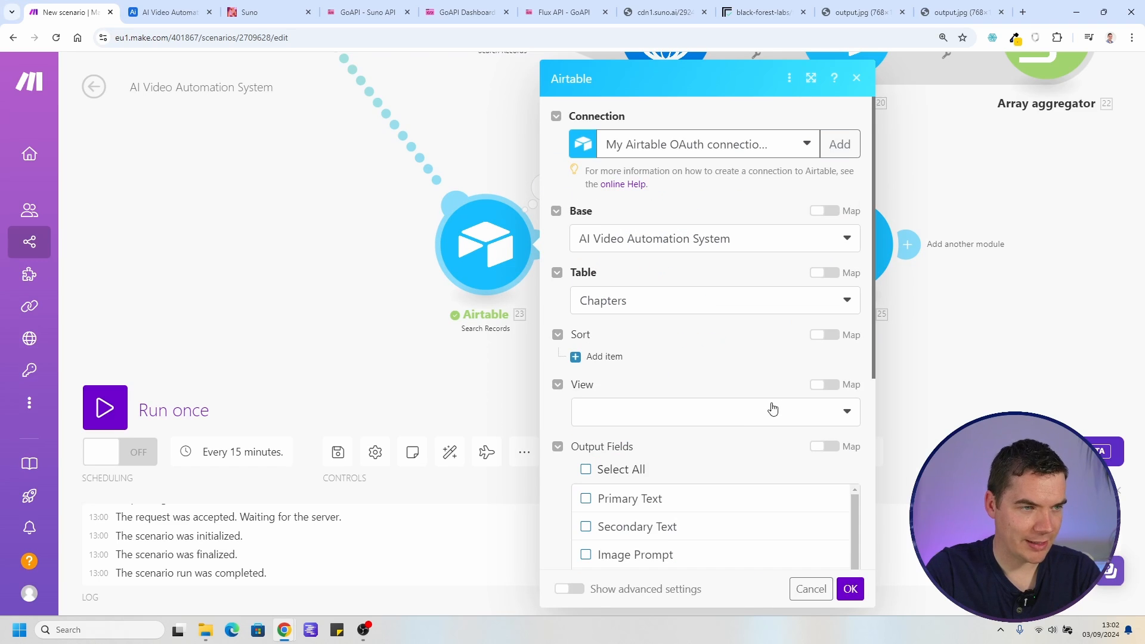
scroll(741, 404, down, 5)
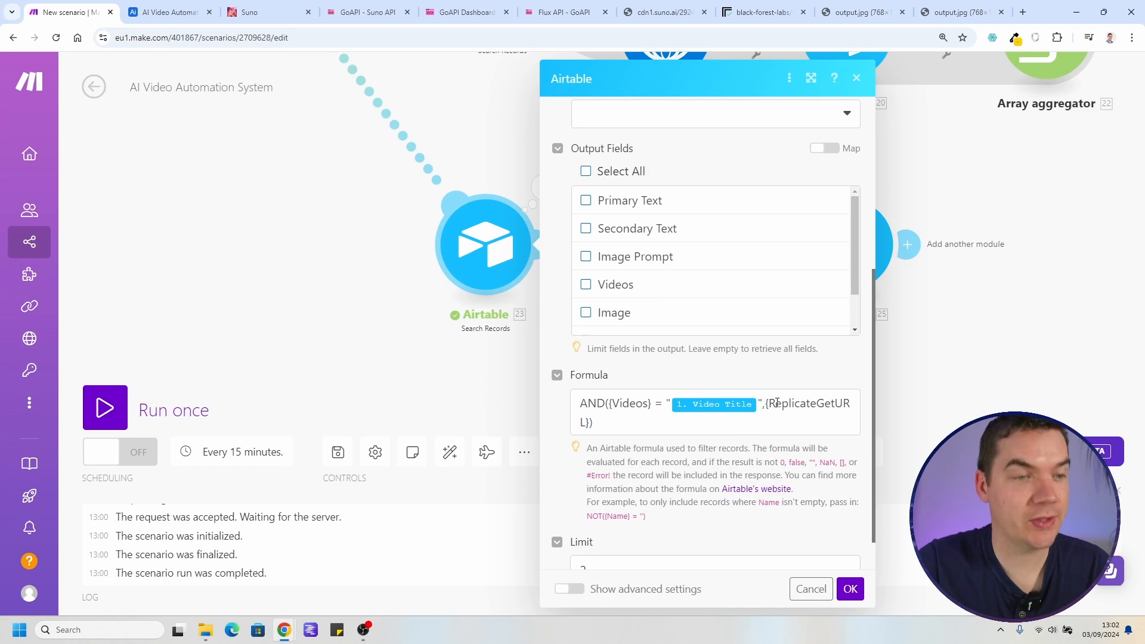
click(772, 405)
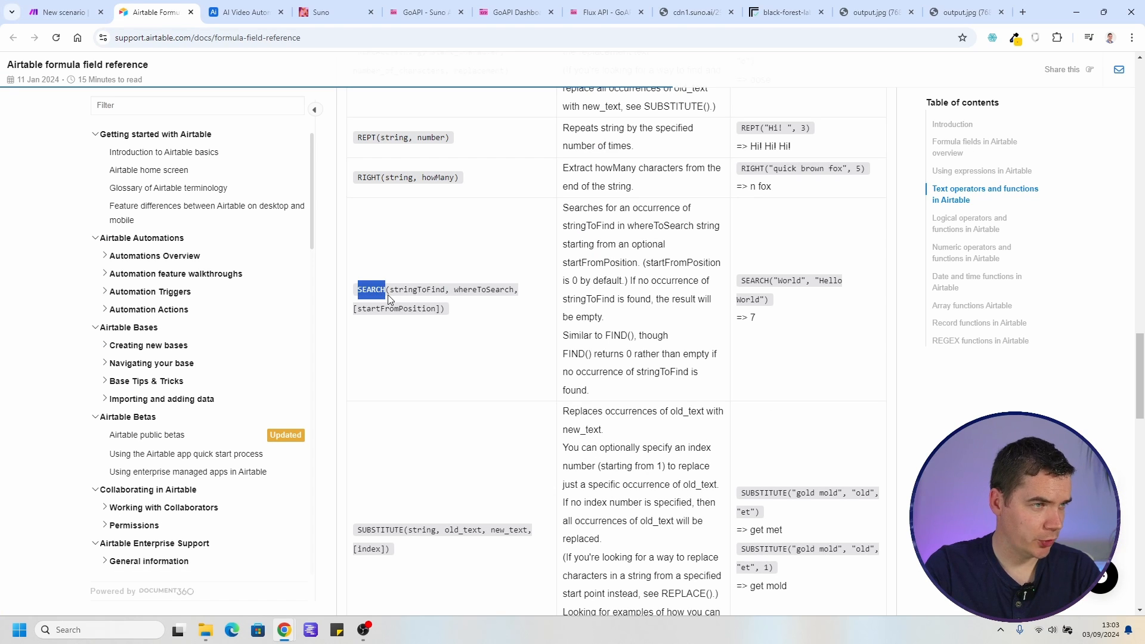
scroll(355, 253, up, 2)
key(ctrl+shift+Tab)
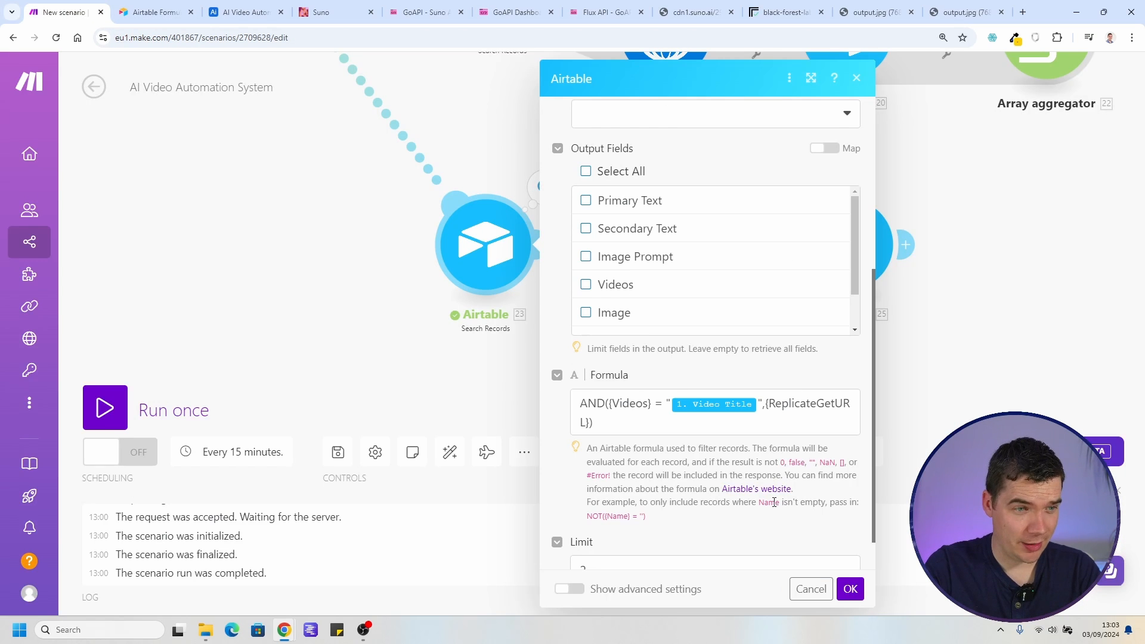
key(ctrl+Tab)
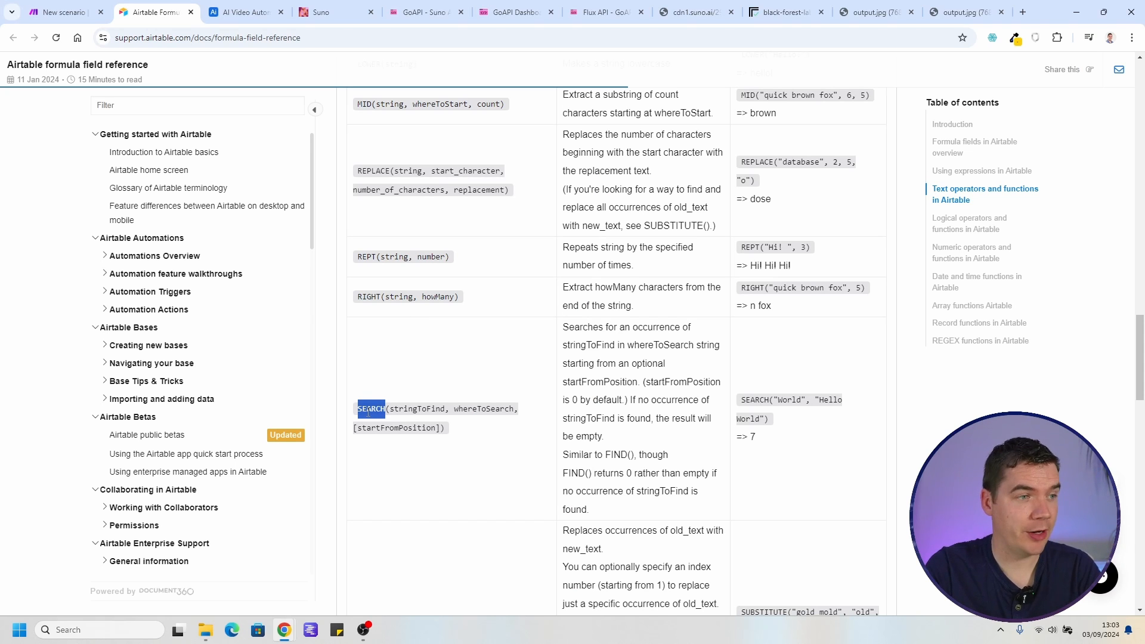
scroll(389, 422, down, 7)
scroll(435, 467, up, 8)
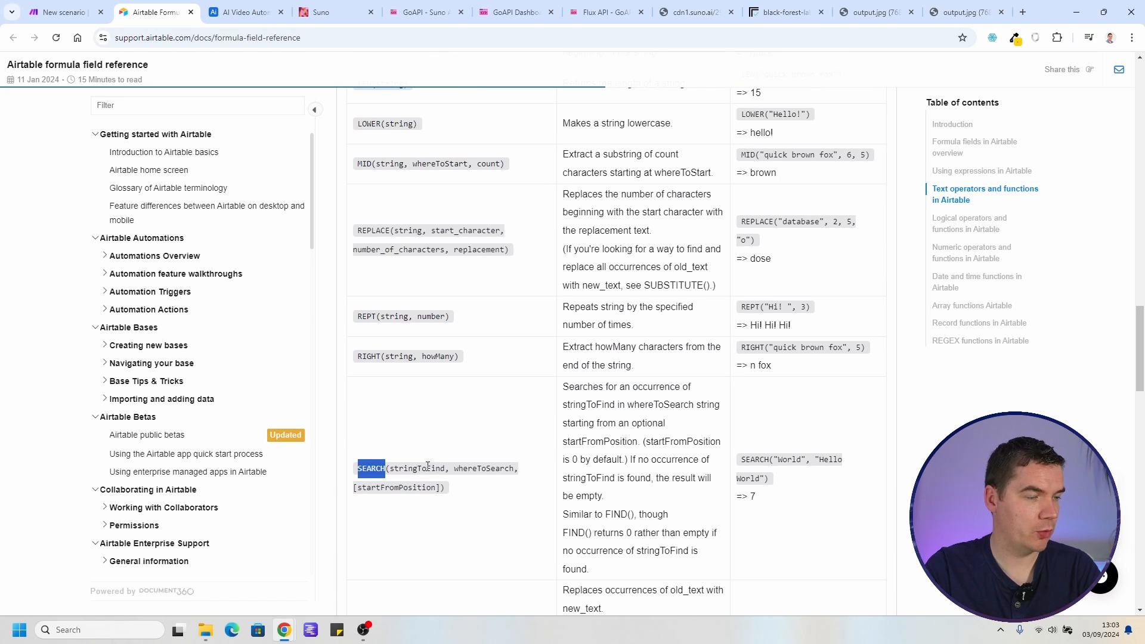
click(76, 8)
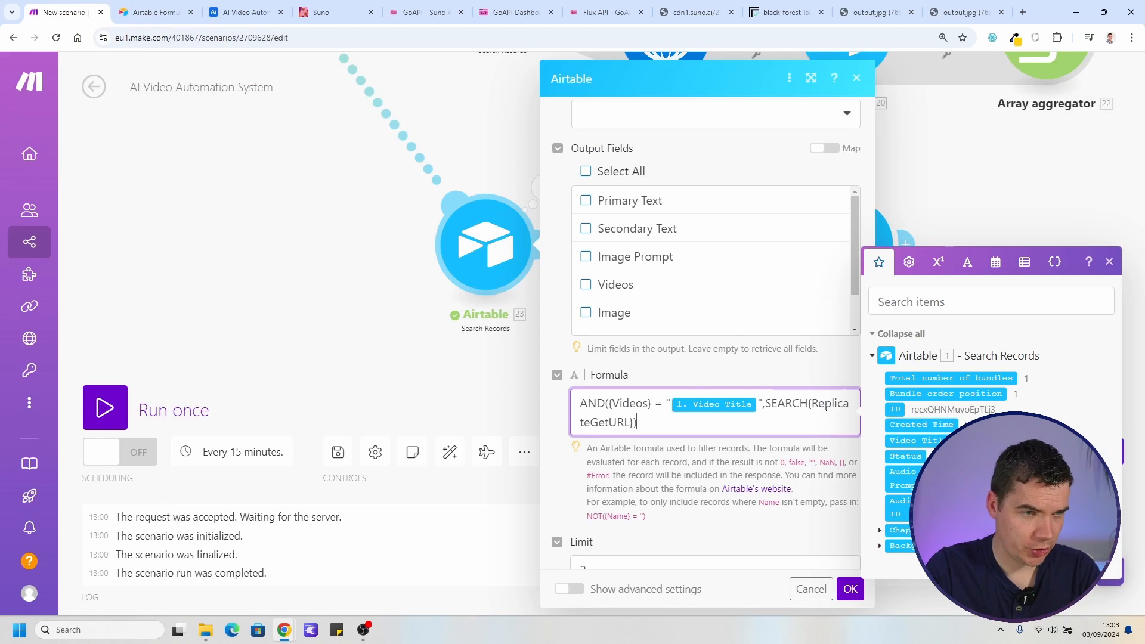
Change the formula's ReplicateGetURL condition to SEARCH("https",{ReplicateGetURL}), checking it against the formula reference
click(812, 405)
text(("https",)
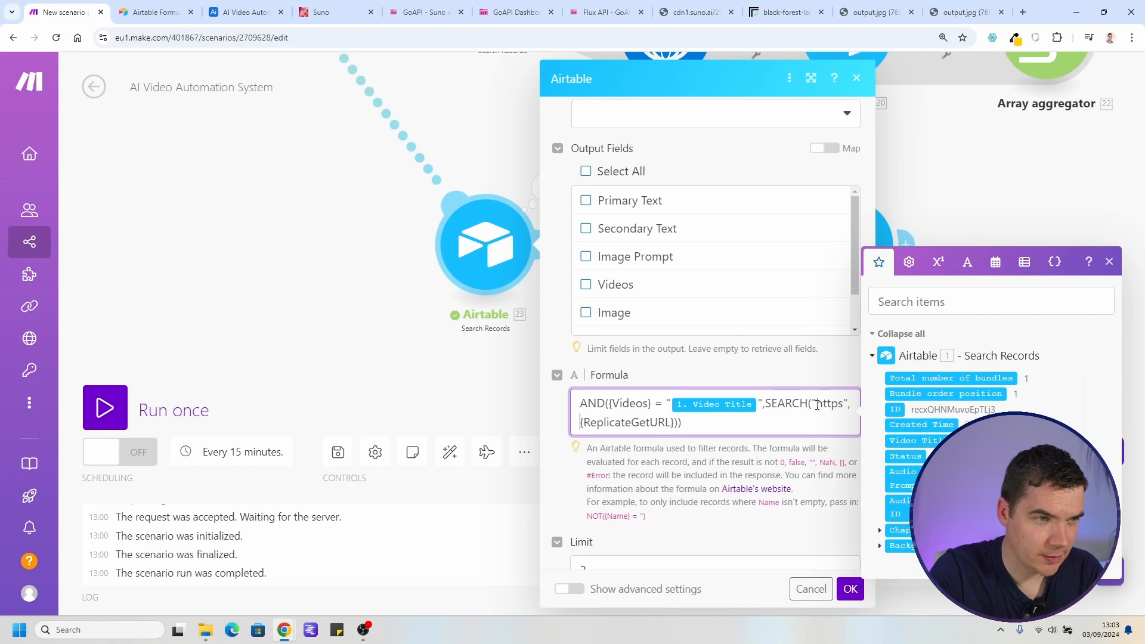
click(167, 12)
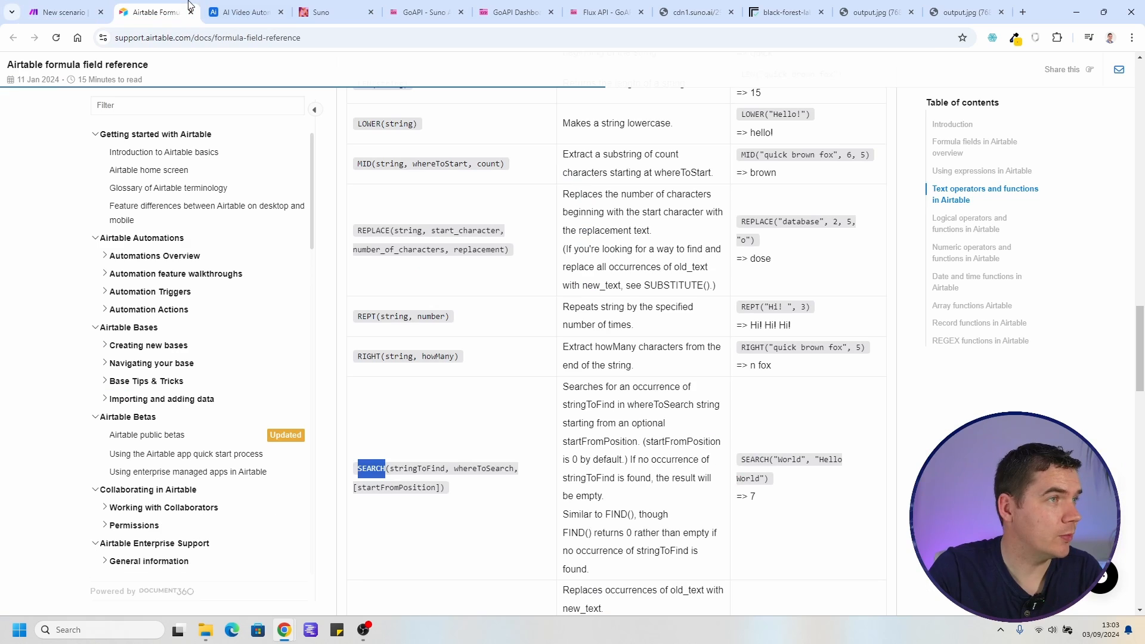
click(64, 12)
Set up a text Equal to filter between the HTTP request and the Update a Record module, and run the scenario
click(644, 274)
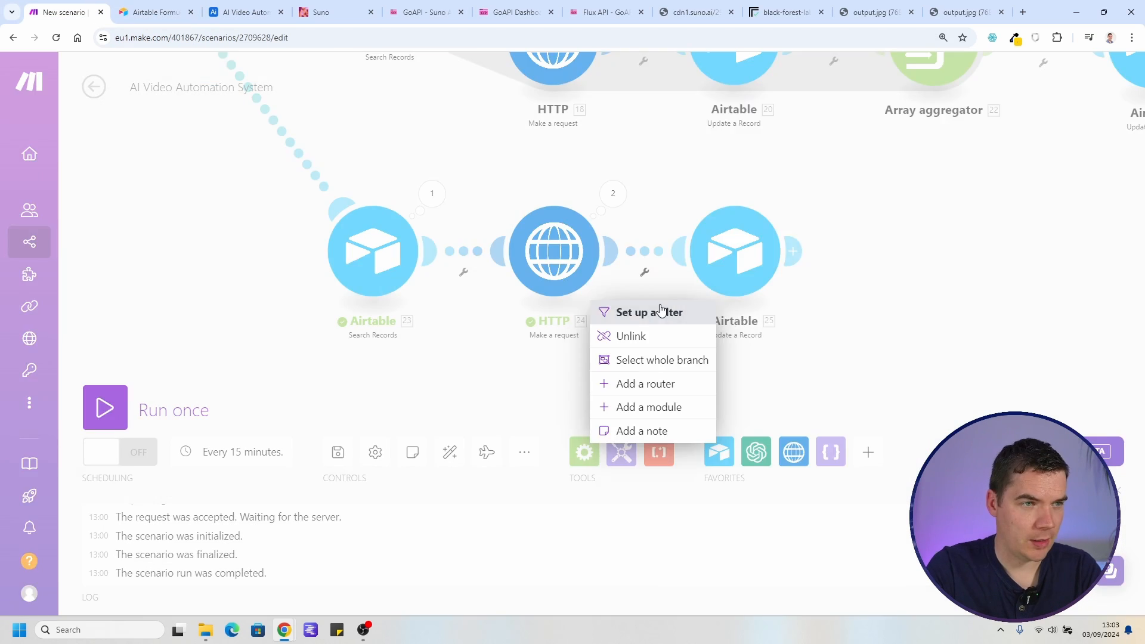
click(660, 312)
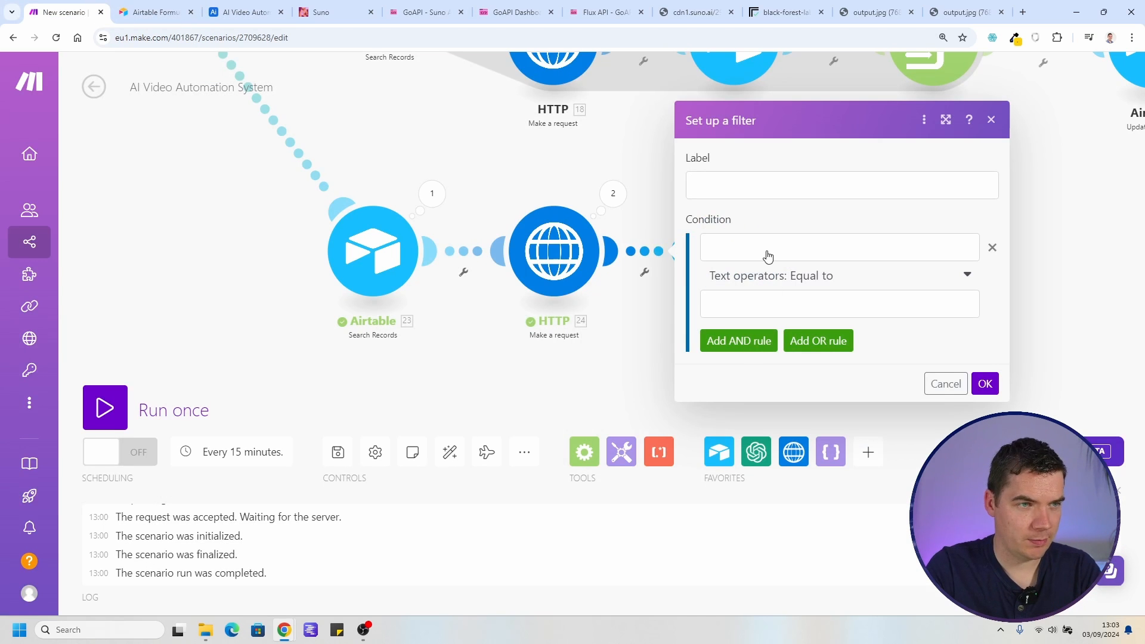
click(783, 249)
click(782, 302)
click(985, 384)
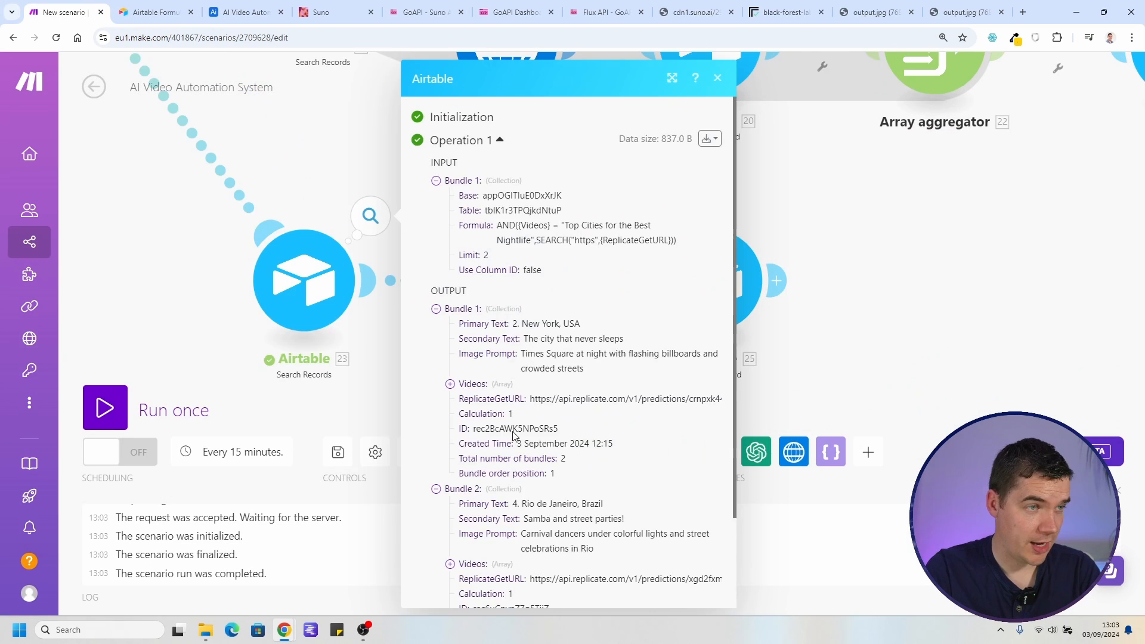
Examine the ReplicateGetURL values in the Search Records output bundles, and reopen the module to review its formula
scroll(567, 399, down, 2)
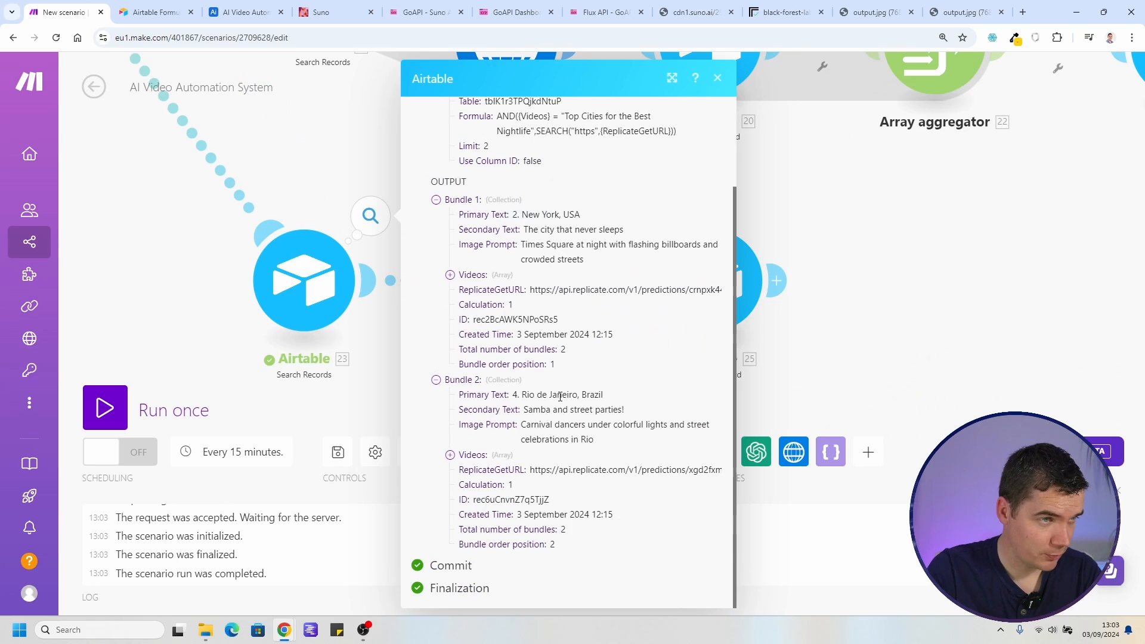
drag(530, 300, 527, 297)
click(542, 291)
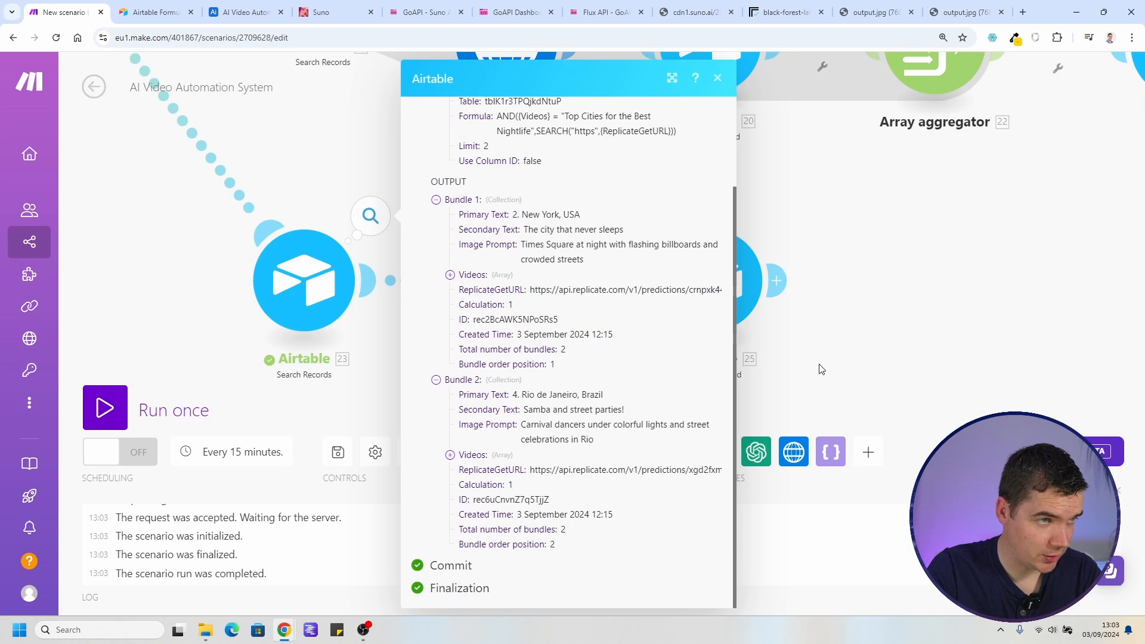
click(901, 343)
scroll(545, 399, down, 1)
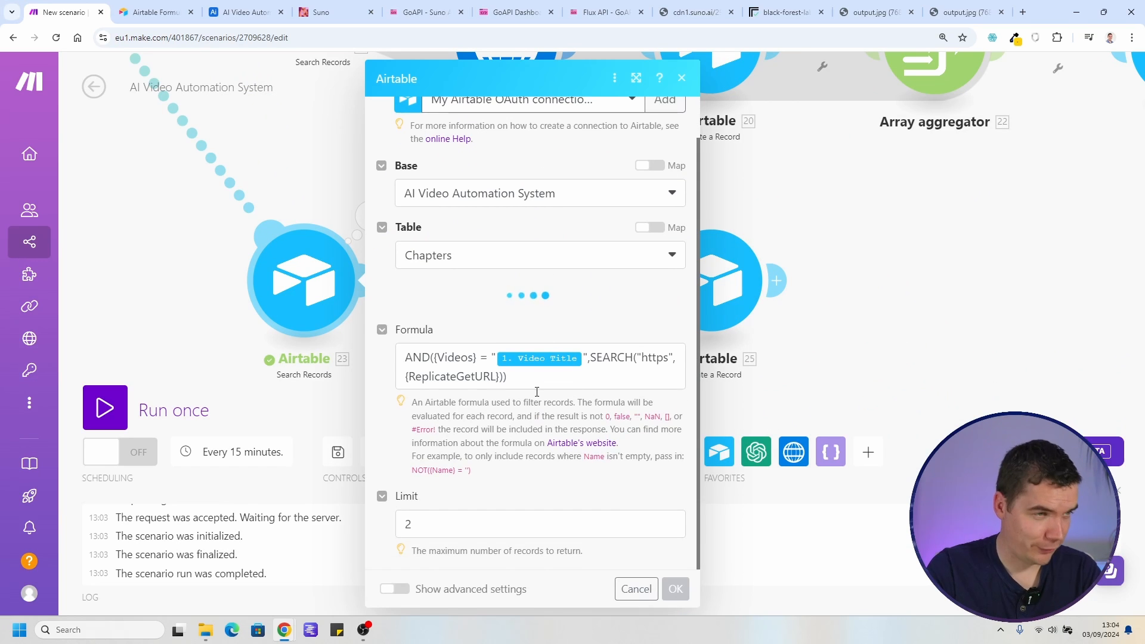
Review the Update a Record module's Image mapping and ReplicateGetURL value
scroll(604, 452, down, 2)
scroll(537, 373, down, 2)
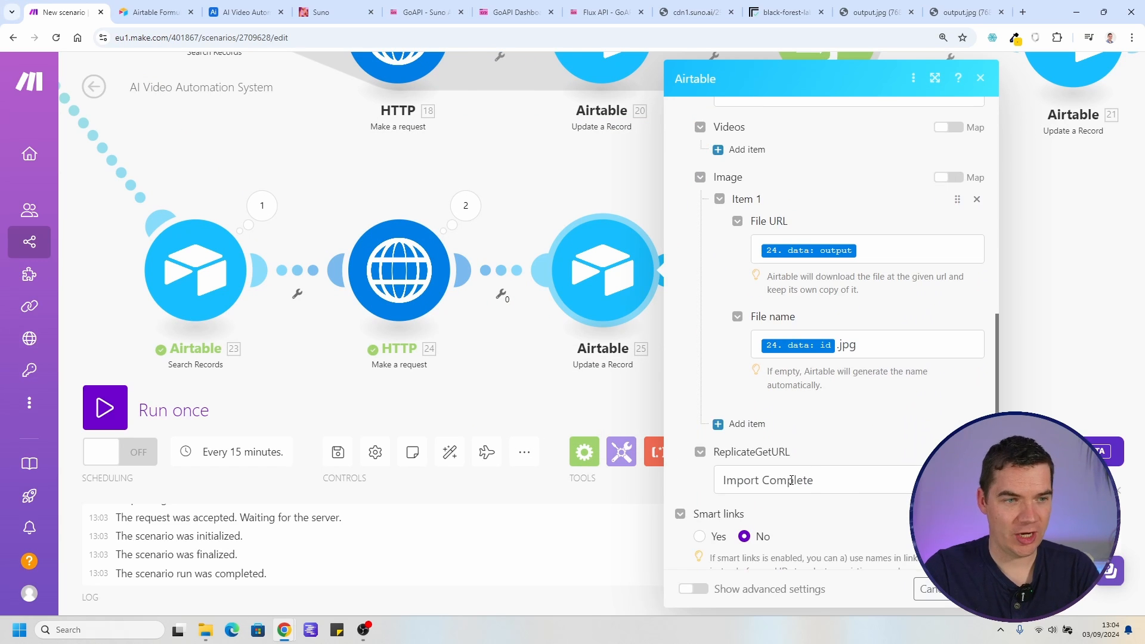
click(759, 482)
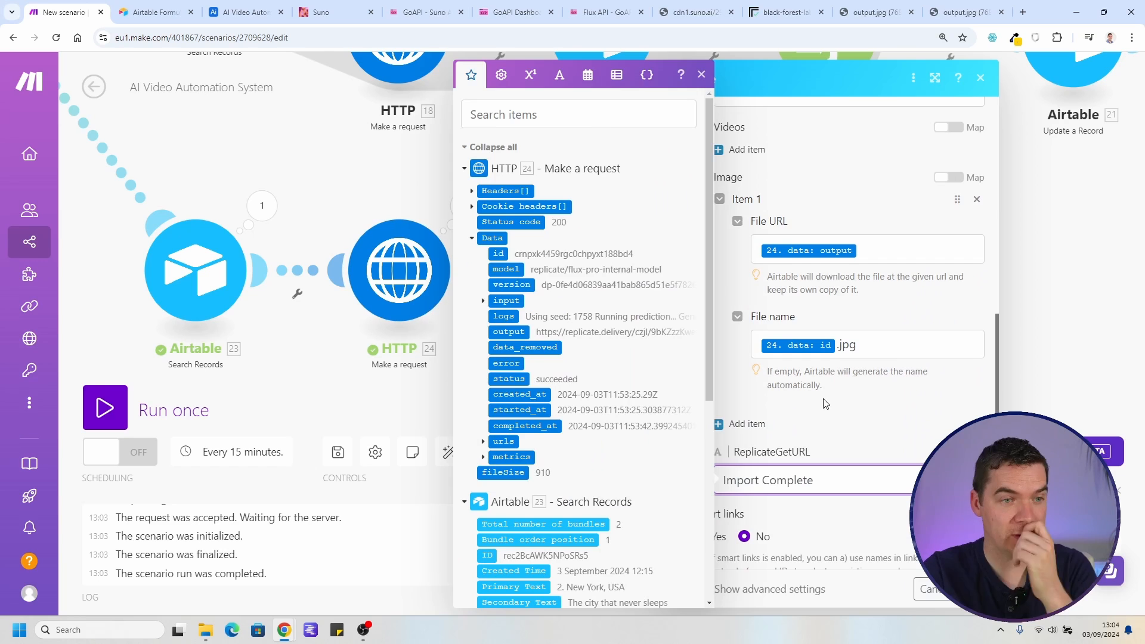
click(838, 418)
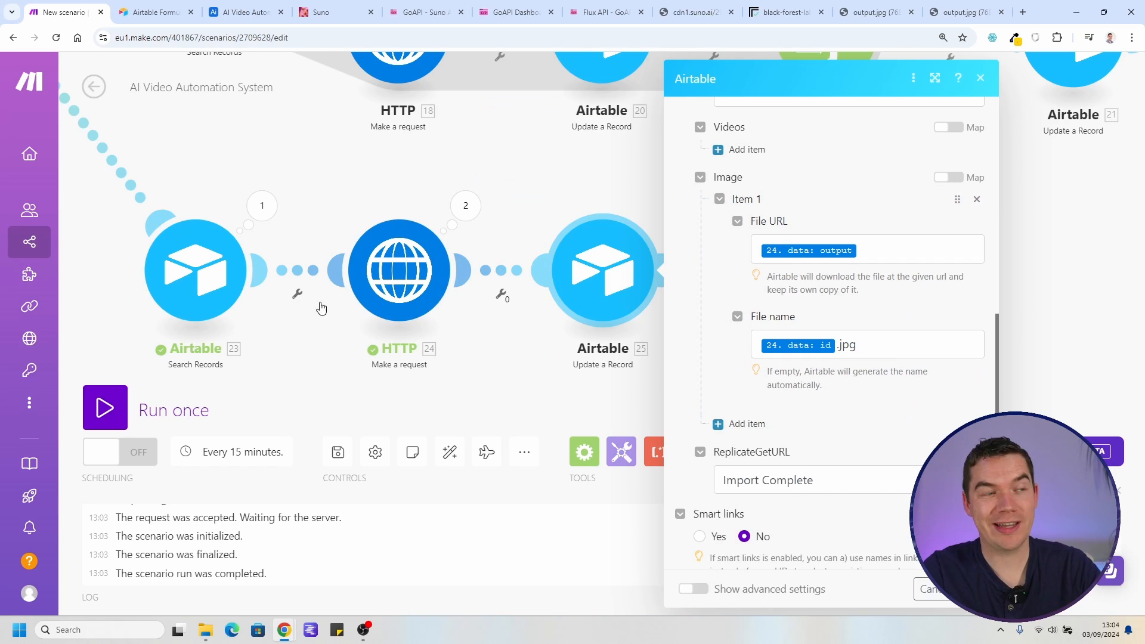
Save the scenario, run it once and switch to the Chapters table in Airtable
click(338, 452)
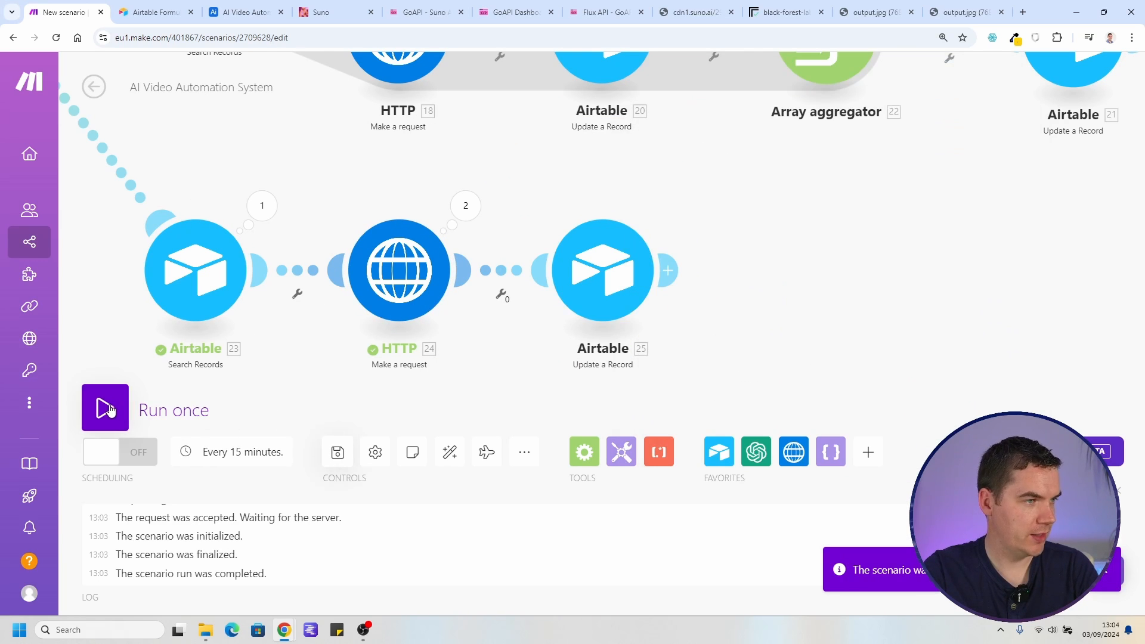
click(105, 408)
click(245, 12)
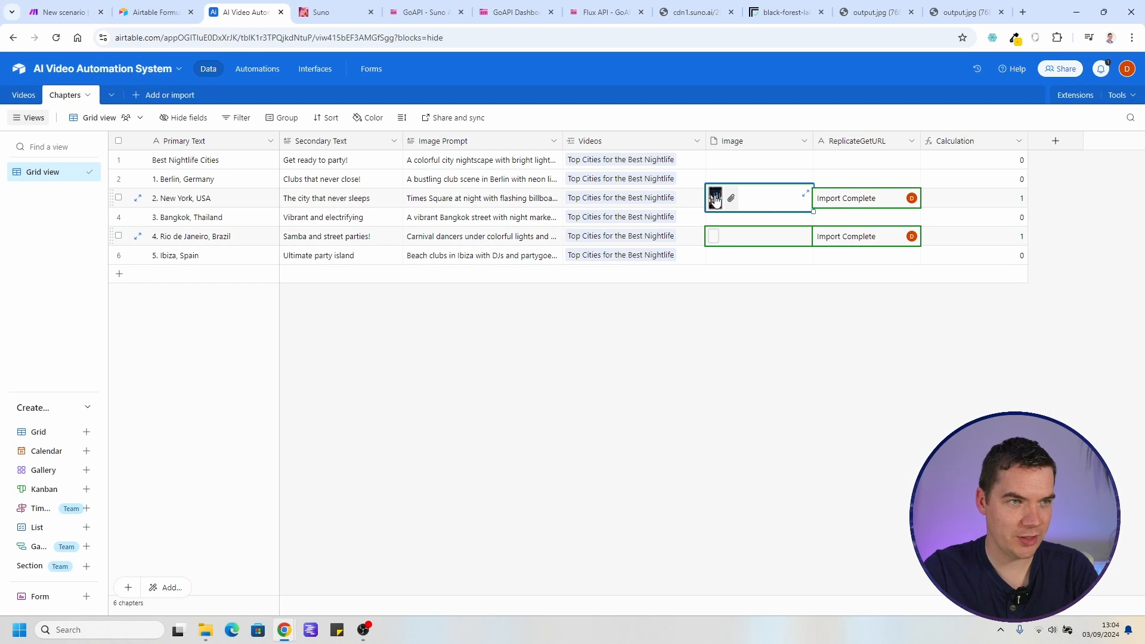
Set the Chapters grid's row height to Extra Tall to enlarge the imported image thumbnails
click(402, 118)
click(431, 213)
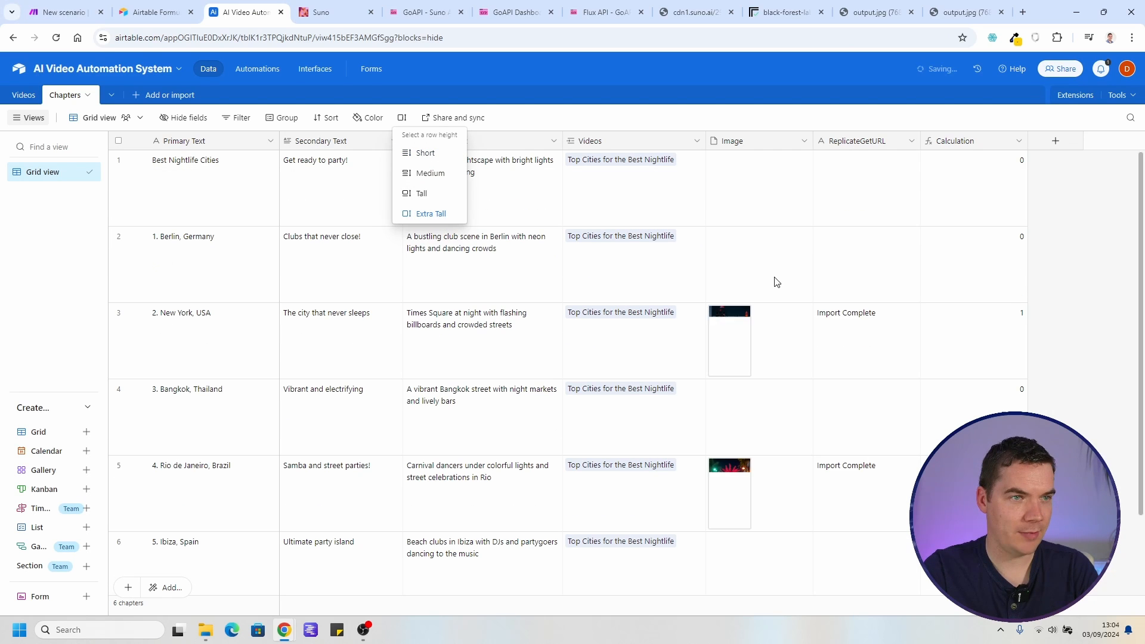
click(1066, 367)
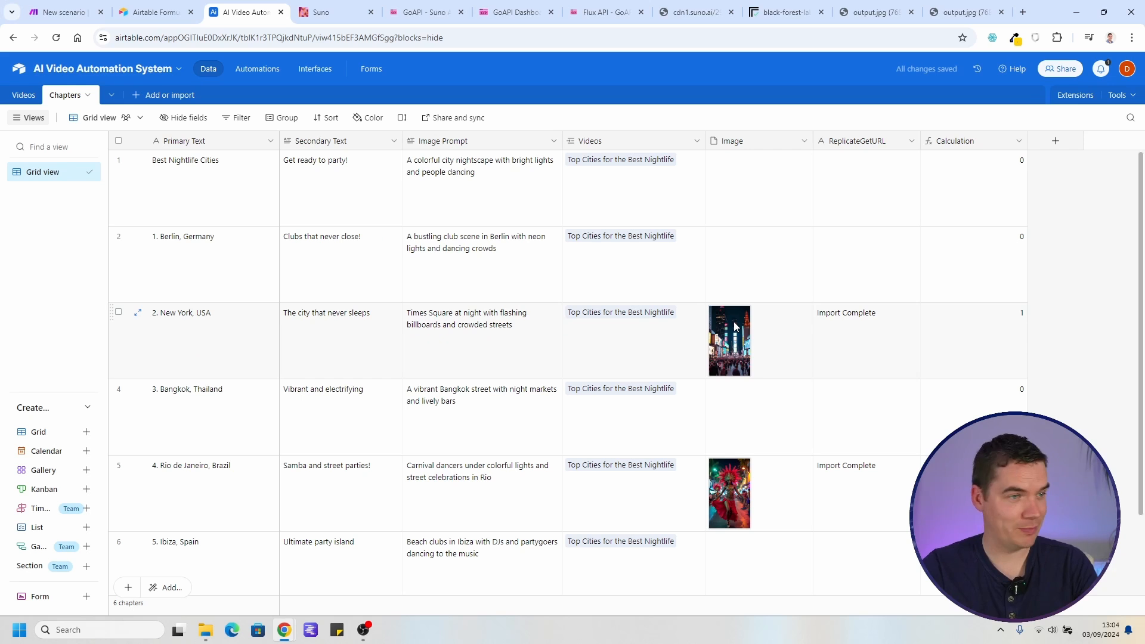
Delete the Calculation field from the Chapters table
click(1019, 141)
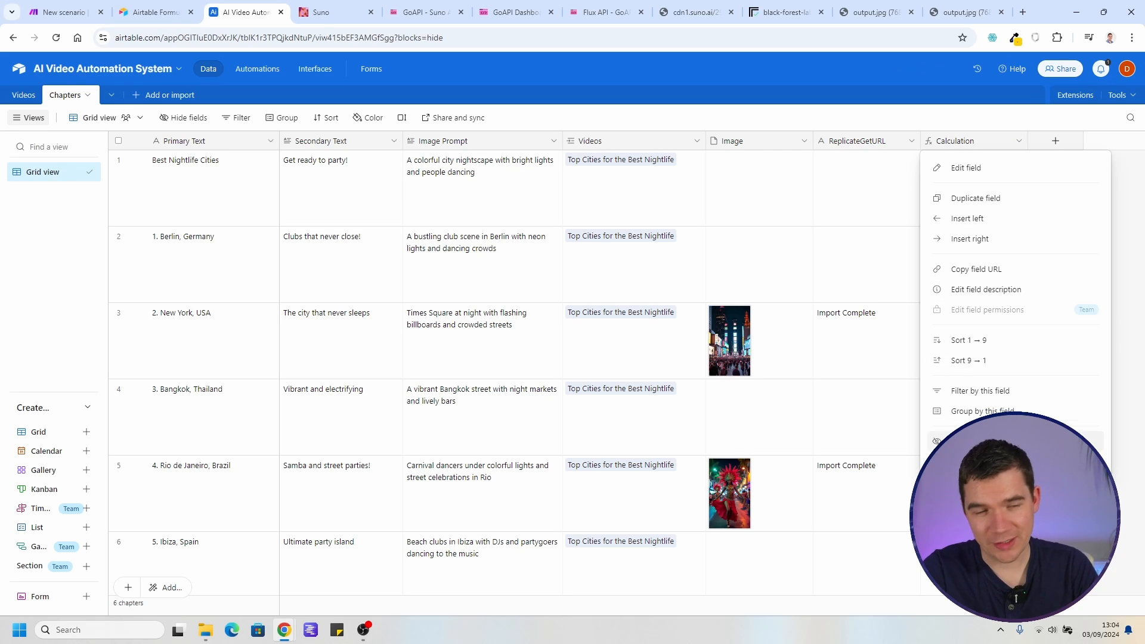
click(979, 461)
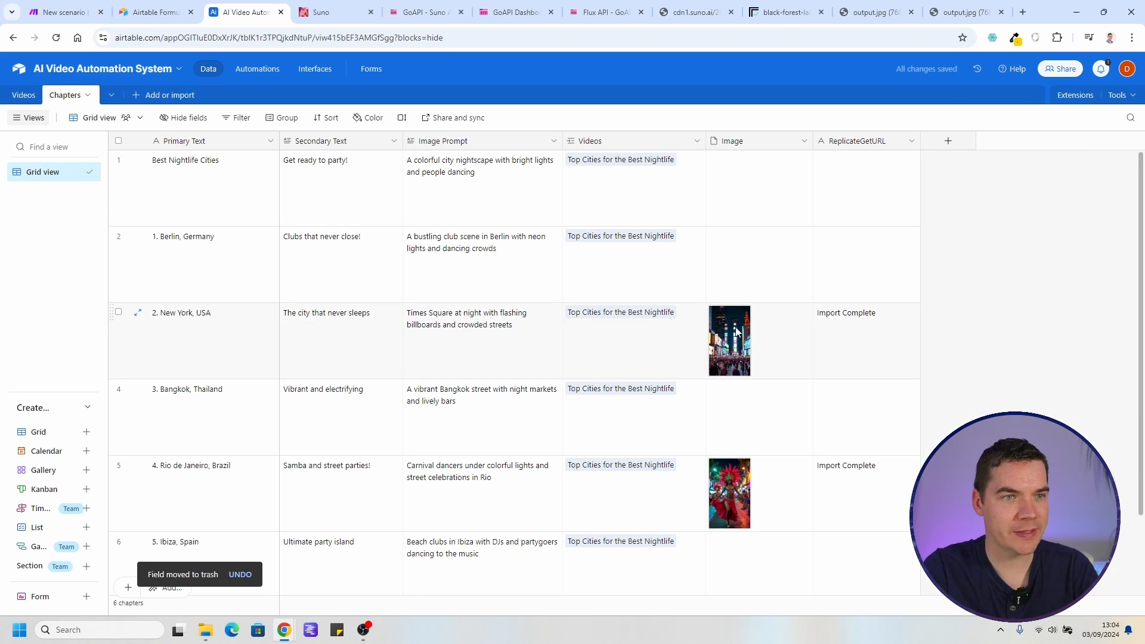
scroll(735, 337, down, 1)
scroll(711, 340, up, 1)
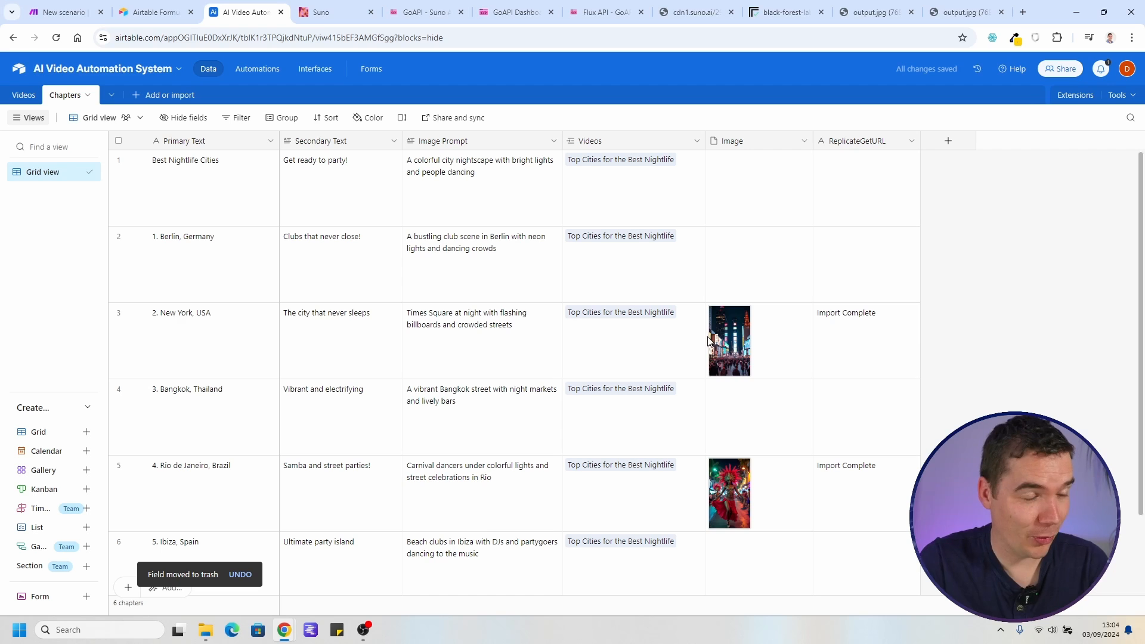
scroll(371, 322, down, 2)
scroll(371, 322, up, 2)
Check the video's Status in the Airtable Videos table against the Make scenario's routes
click(107, 5)
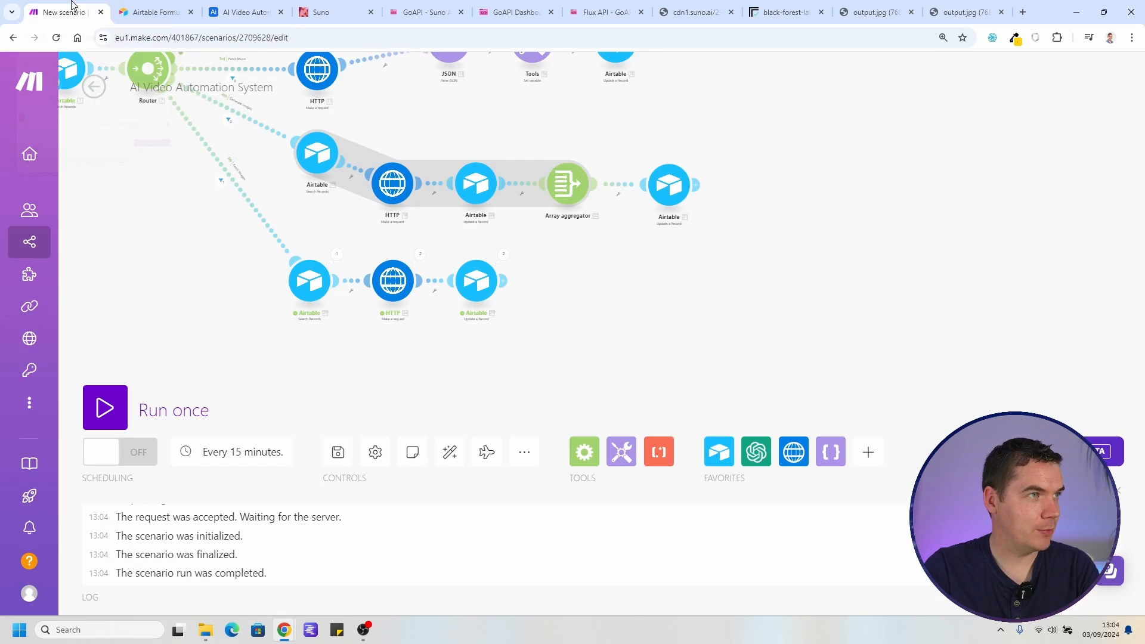
scroll(338, 352, up, 5)
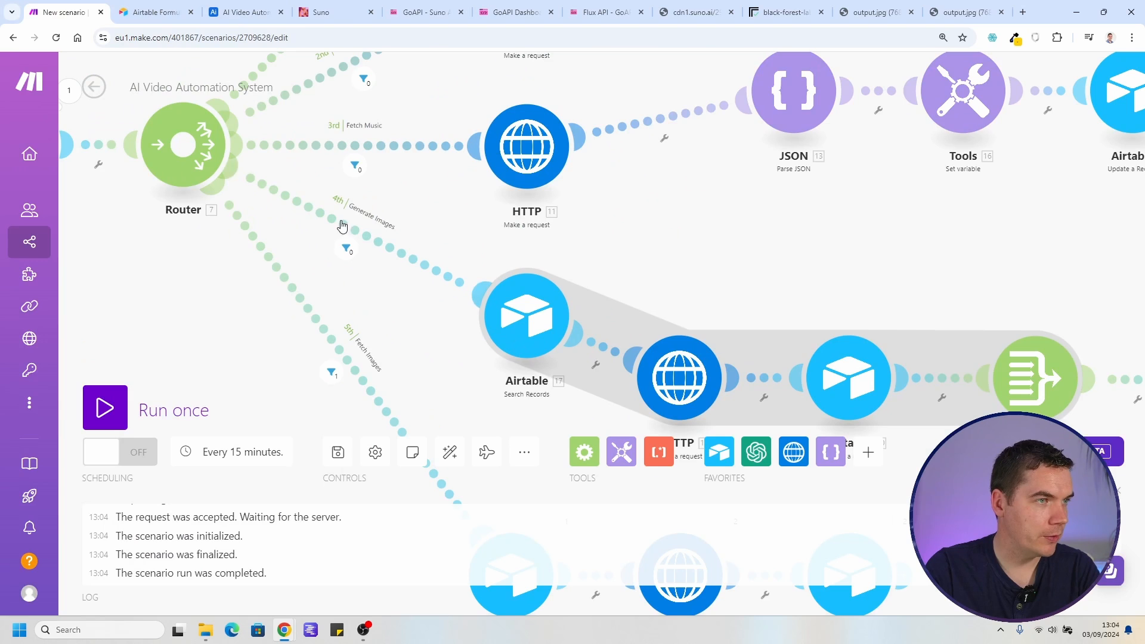
click(244, 12)
click(24, 96)
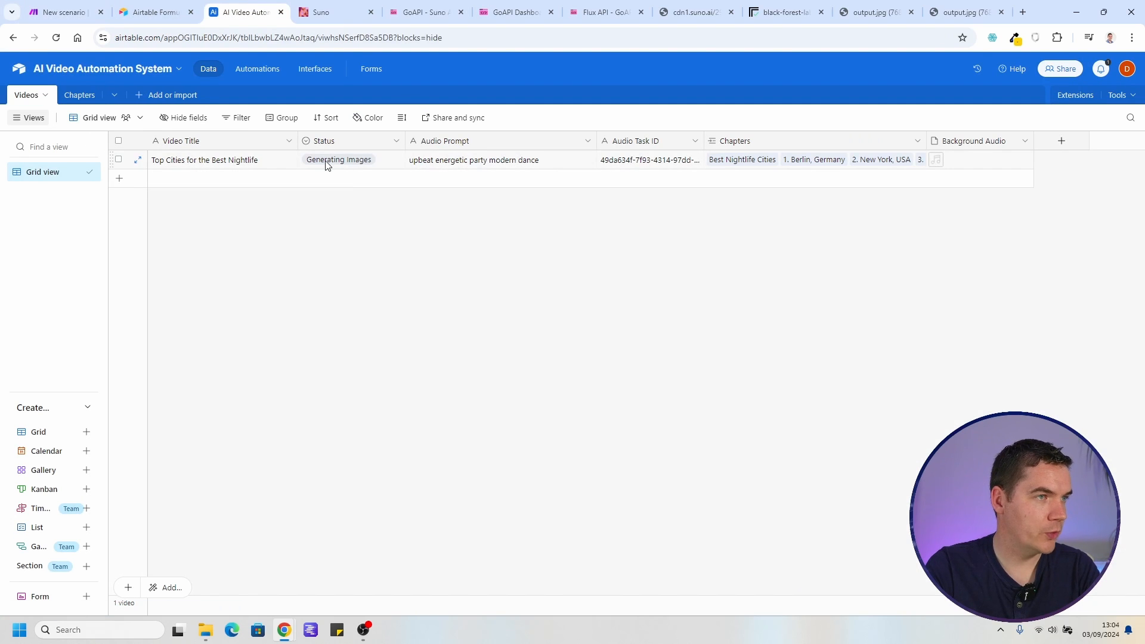
click(66, 3)
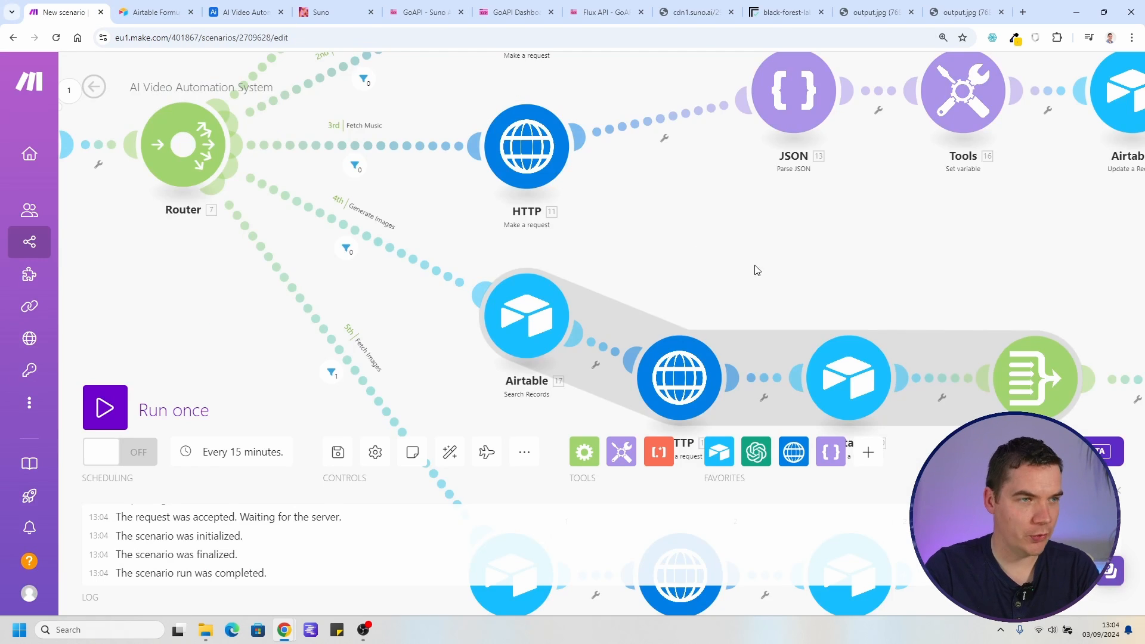
Add an Array aggregator after the Update a Record module at the end of the Fetch Images route
drag(754, 267, 496, 119)
scroll(602, 267, down, 2)
drag(603, 268, 519, 126)
click(620, 260)
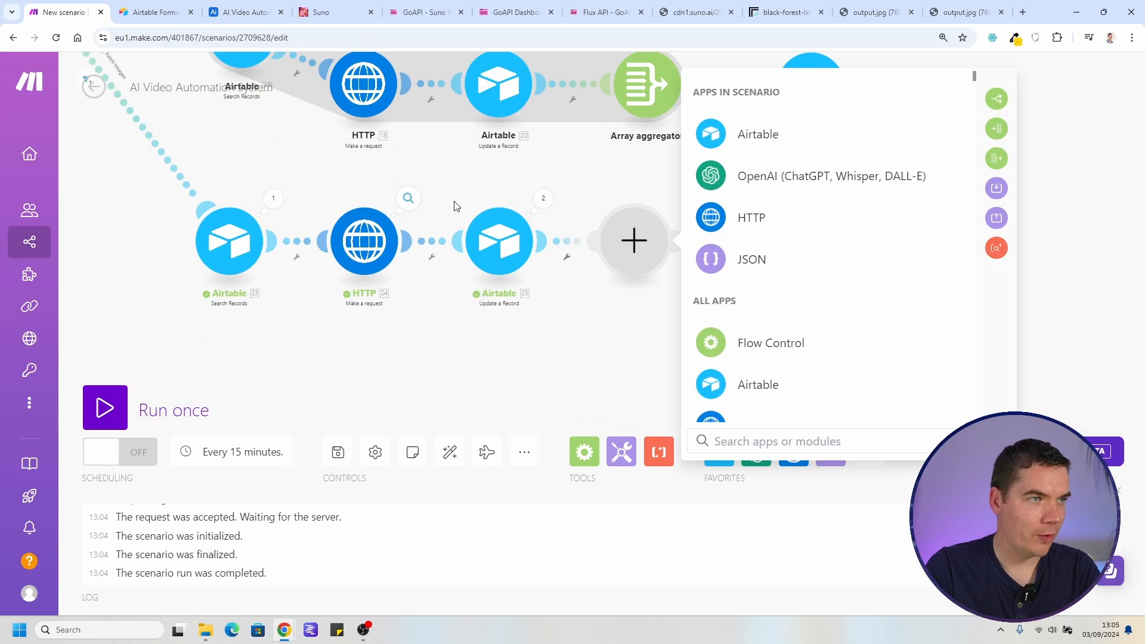
scroll(445, 204, up, 2)
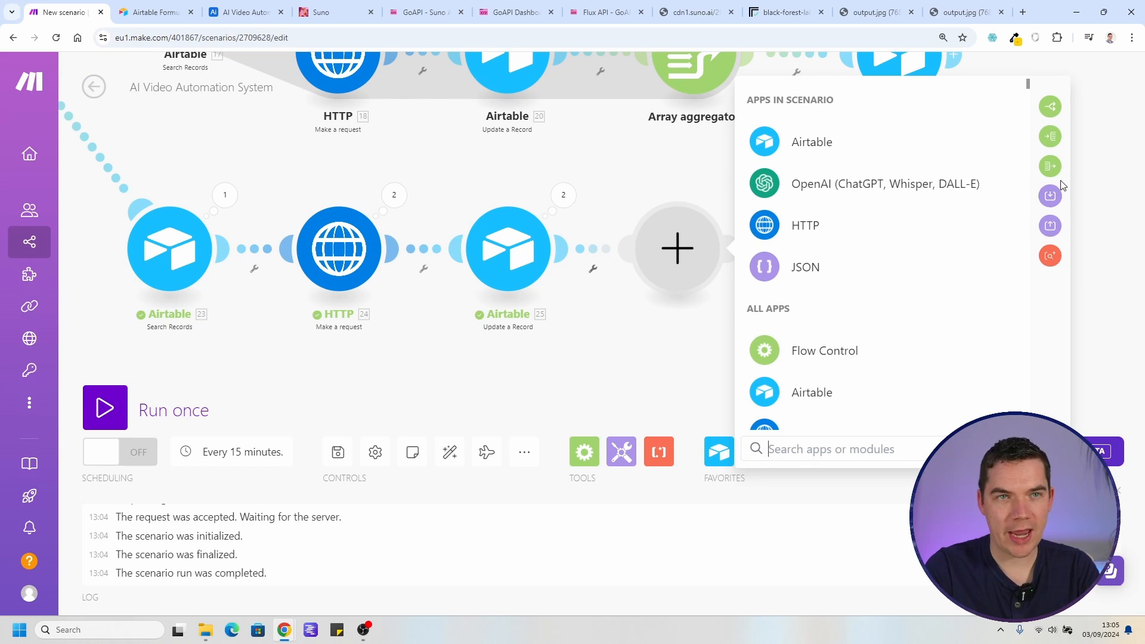
click(1050, 166)
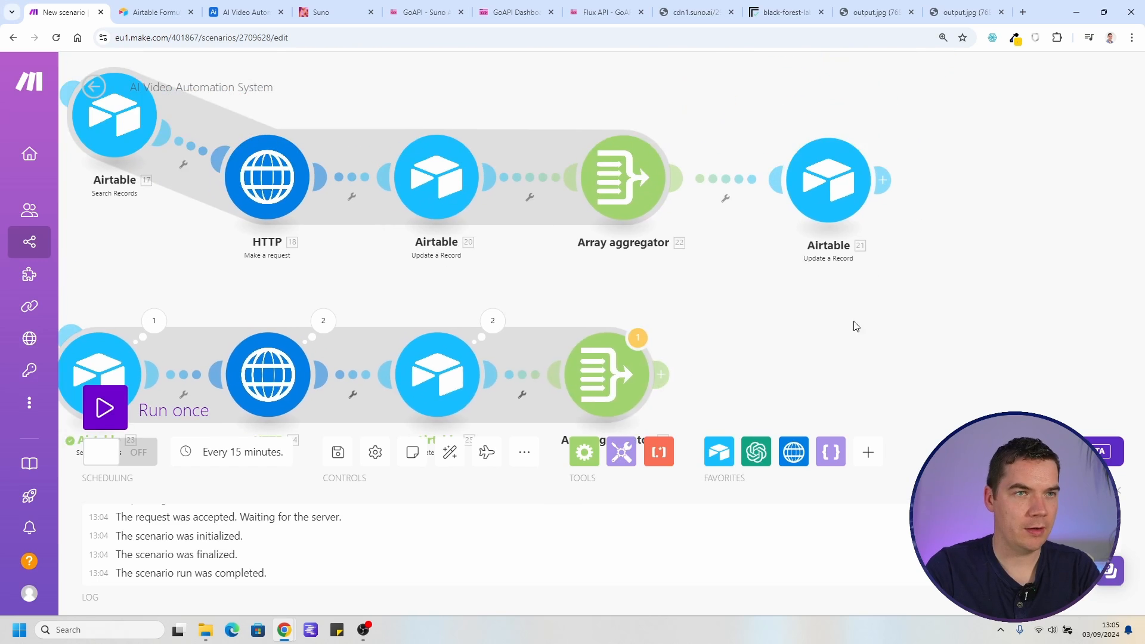
Clone the Generate Images route's final Airtable Update a Record module and attach the copy after the Fetch Images route's Array aggregator
right_click(833, 216)
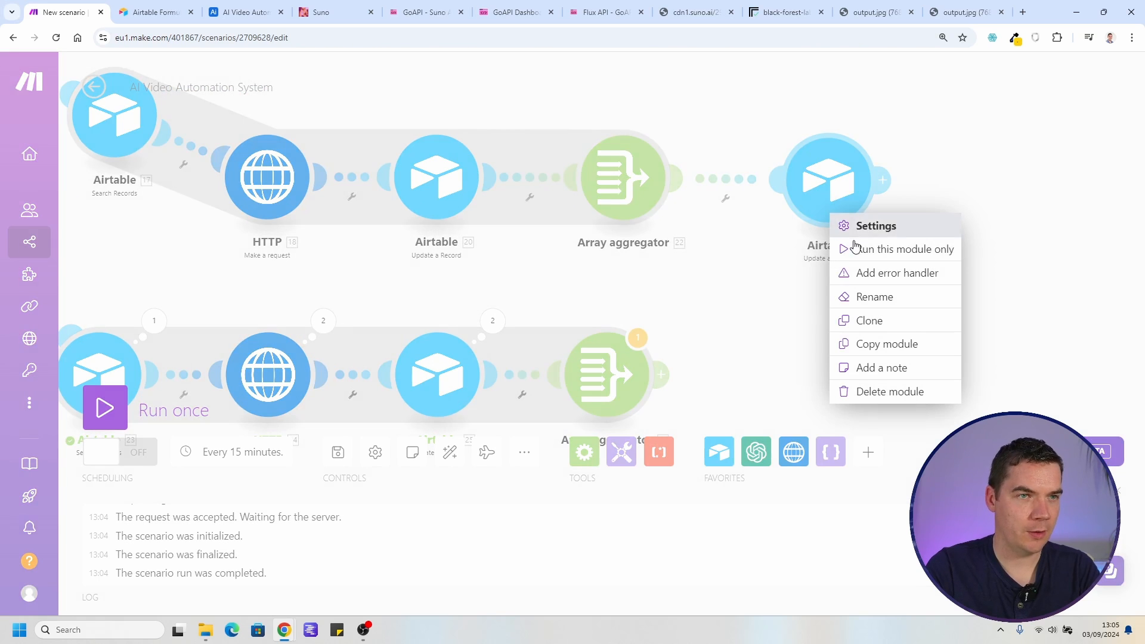
click(793, 293)
right_click(835, 213)
click(865, 320)
drag(848, 206, 779, 373)
drag(922, 350, 910, 229)
click(762, 240)
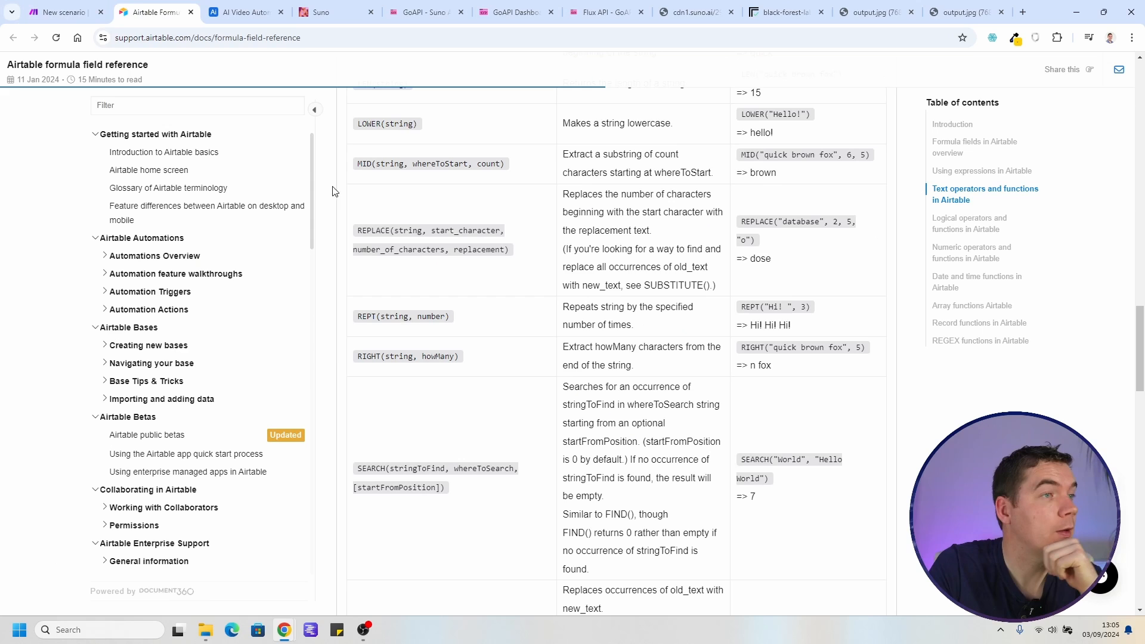
Move the Airtable base's browser tab beside the Make tab, check the video's Status cell and return to Make
click(247, 6)
drag(246, 6, 179, 9)
double_click(309, 161)
click(62, 11)
Examine the Fetch Images route's HTTP error and Search Records output, and compare them with the ReplicateGetURL values in the Chapters table
scroll(966, 358, down, 5)
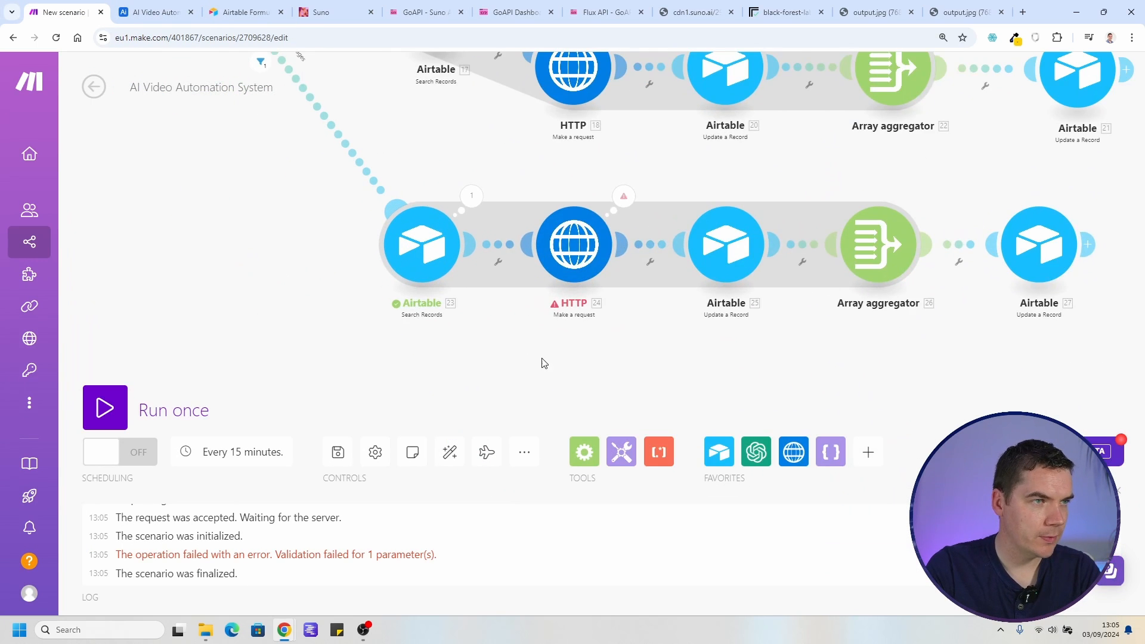
click(624, 196)
click(414, 197)
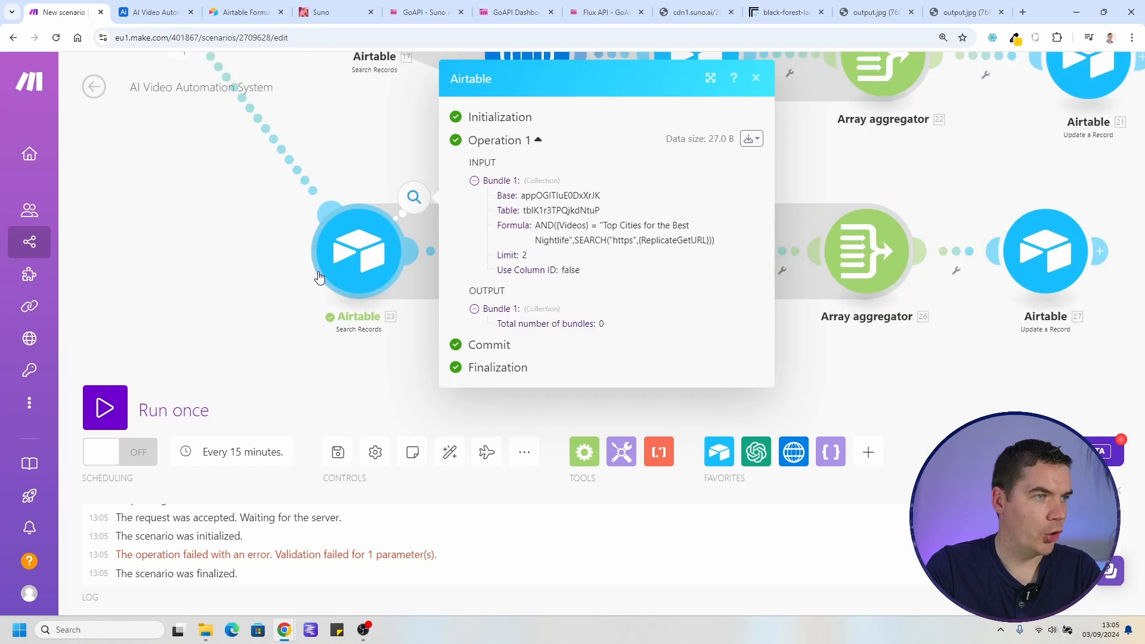
scroll(334, 238, up, 2)
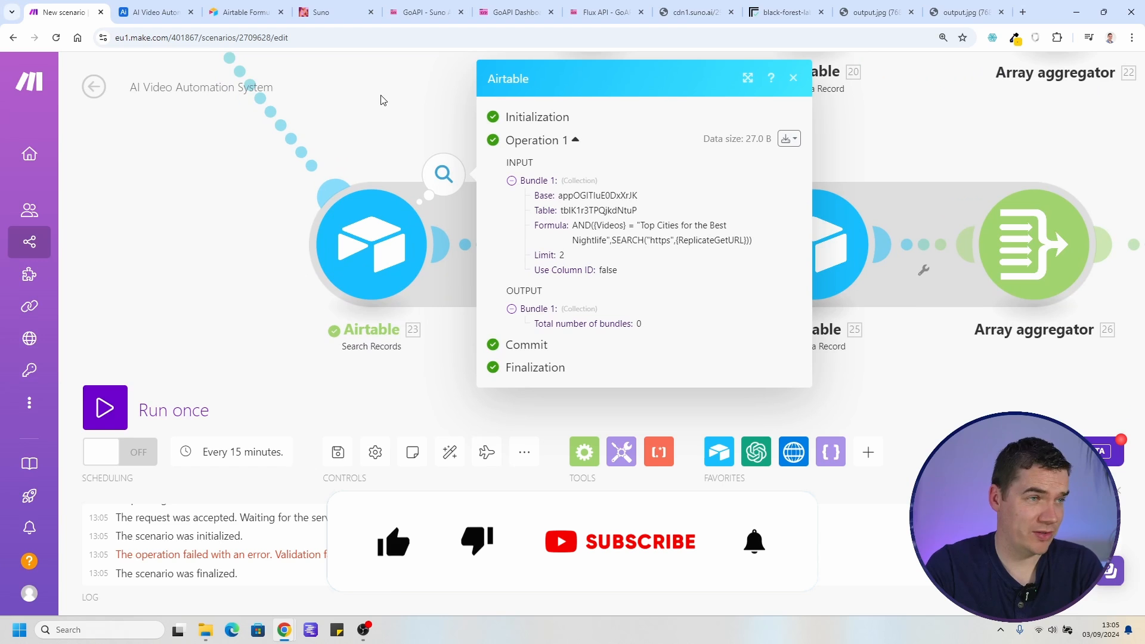
click(149, 12)
scroll(841, 358, down, 3)
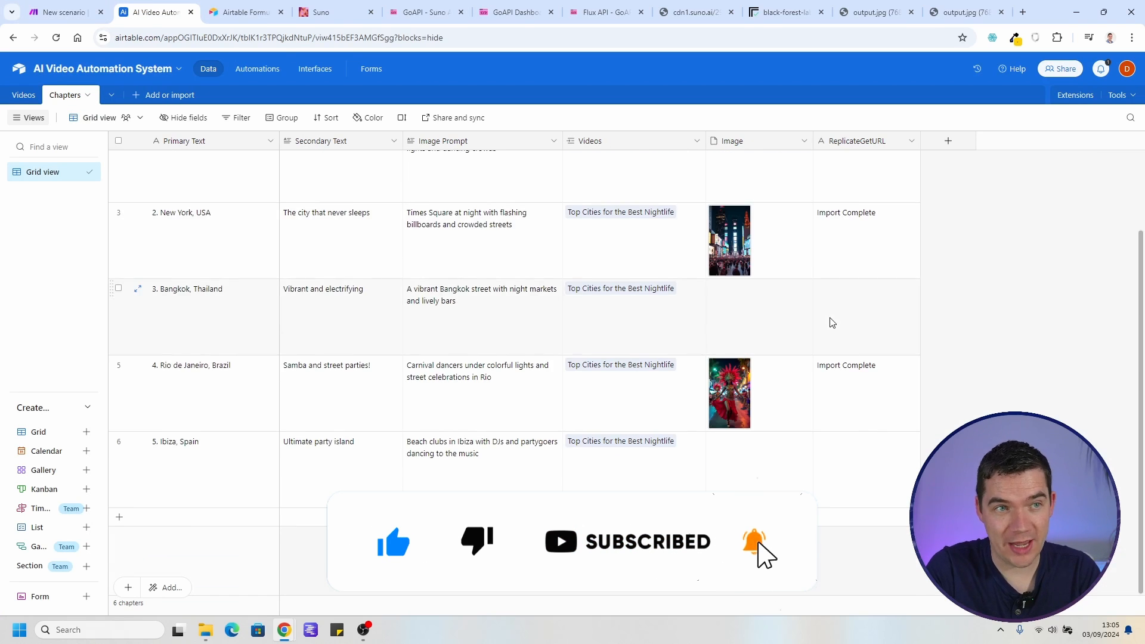
scroll(835, 319, up, 2)
click(74, 9)
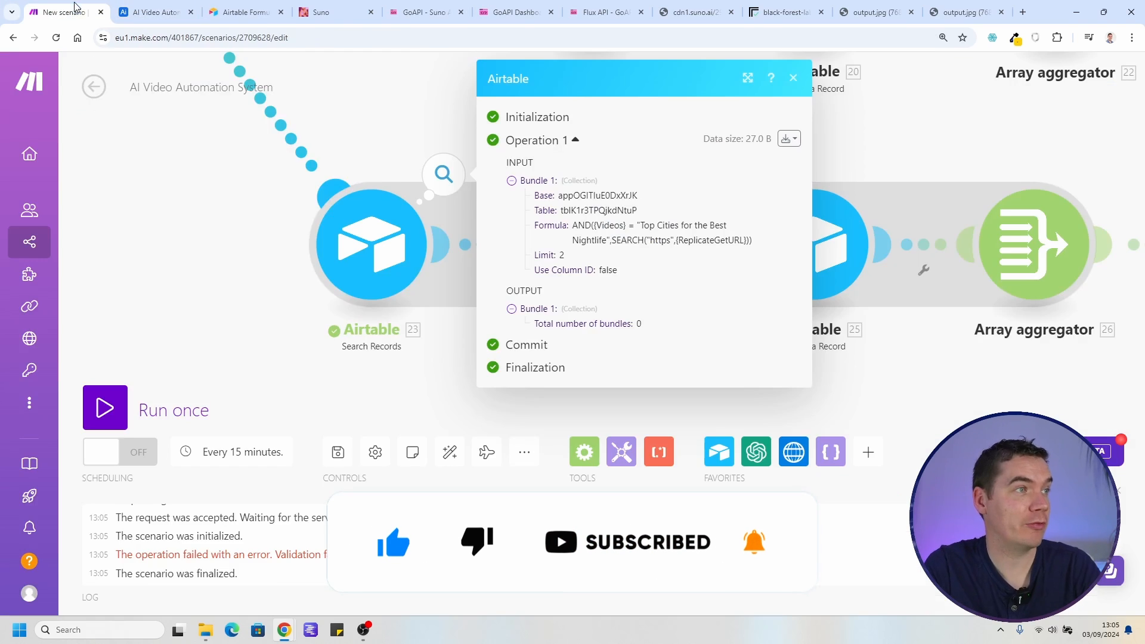
Set up a filter between the Fetch Images route's Search Records and HTTP modules requiring Total number of bundles greater than 0
click(430, 154)
click(483, 269)
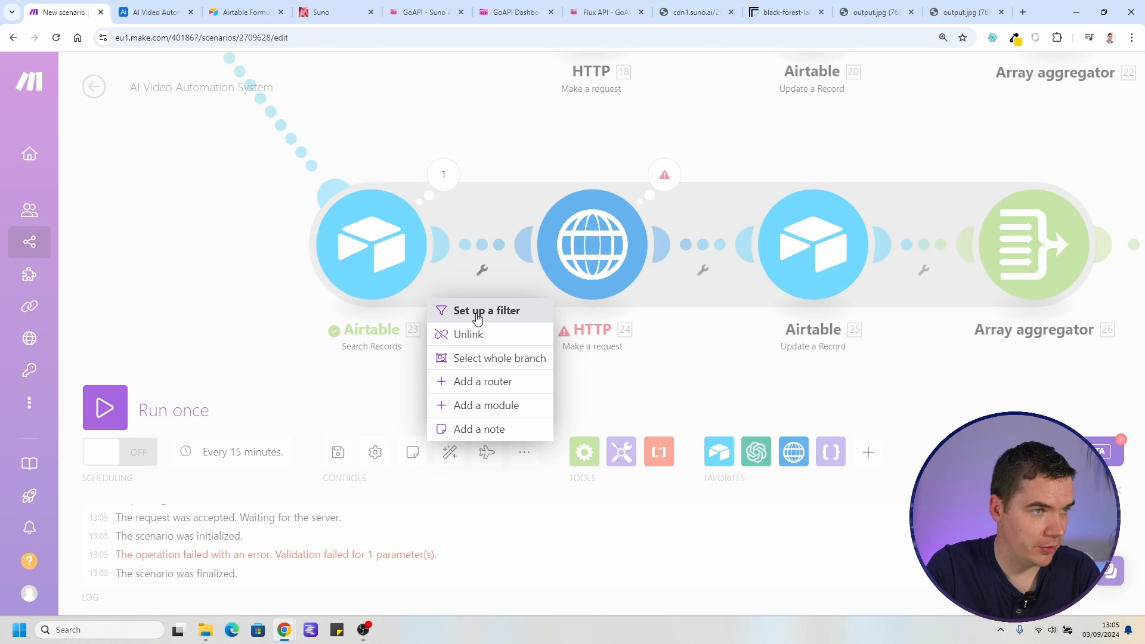
click(478, 311)
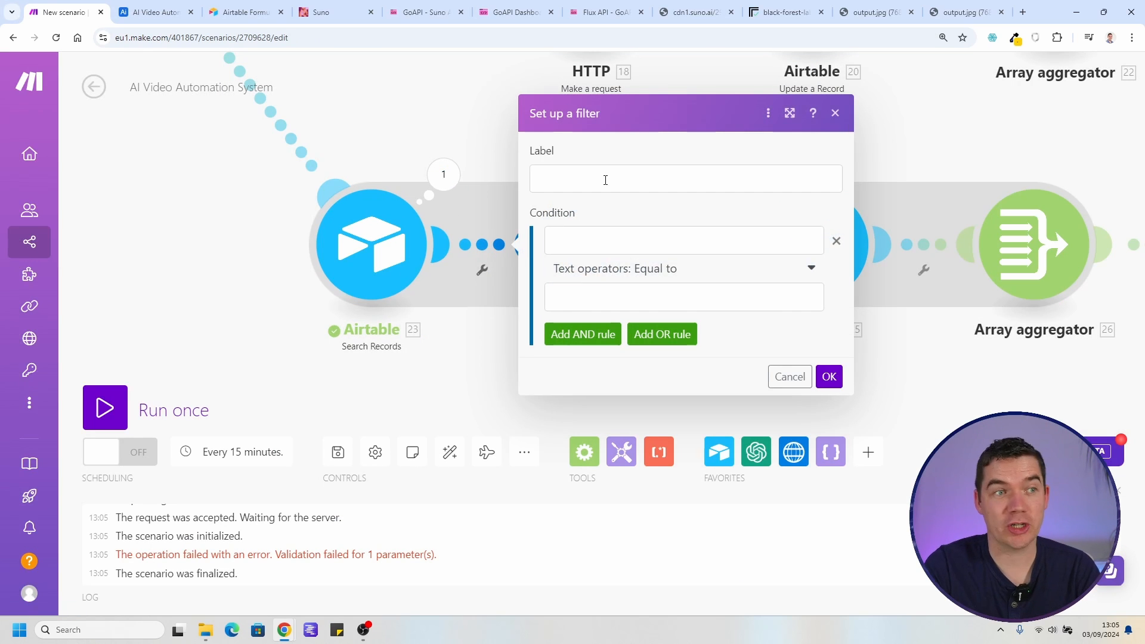
click(621, 240)
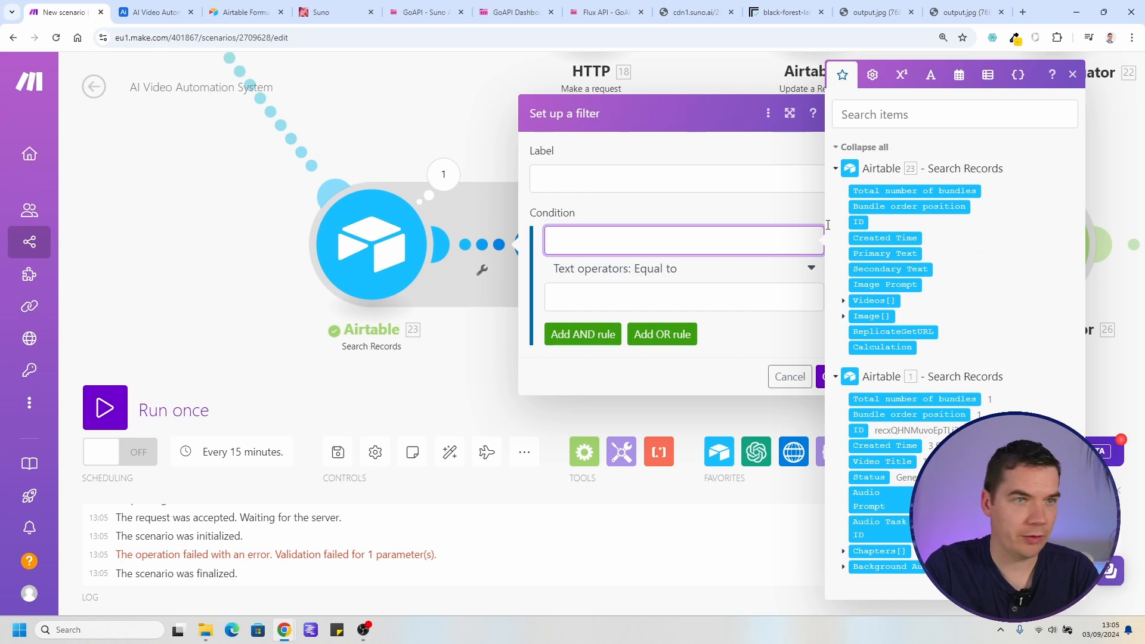
click(892, 191)
click(629, 271)
text(g)
click(615, 338)
text(0)
key(Return)
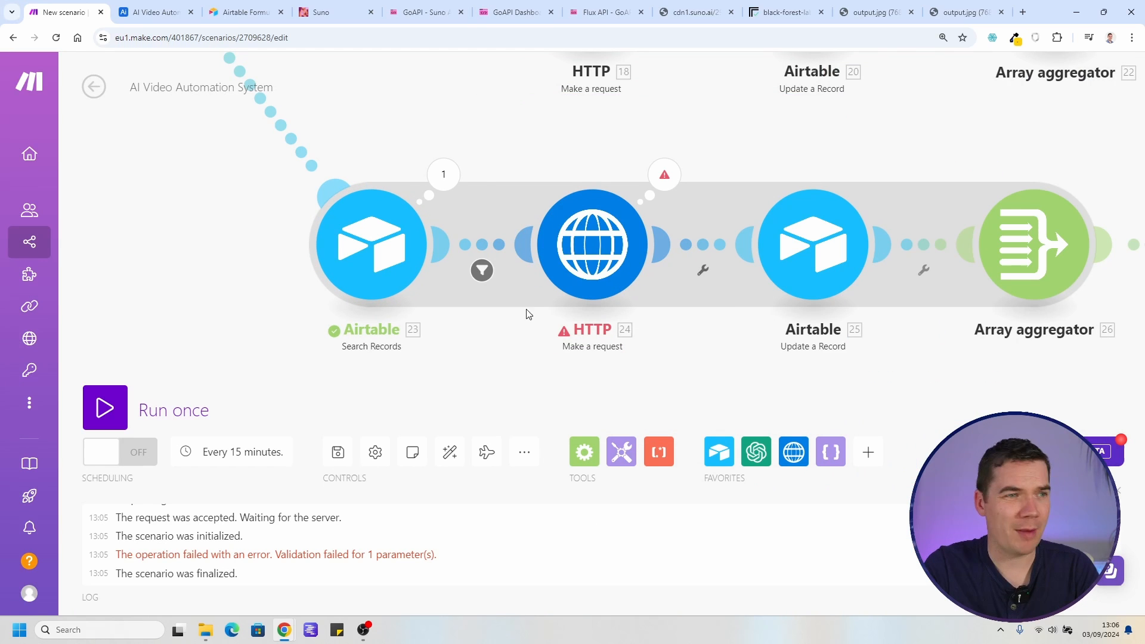
Save the scenario, run it once and inspect the output of the Fetch Images route's final Update a Record module
click(338, 452)
scroll(324, 277, down, 3)
drag(354, 126, 305, 153)
click(105, 408)
scroll(342, 325, down, 5)
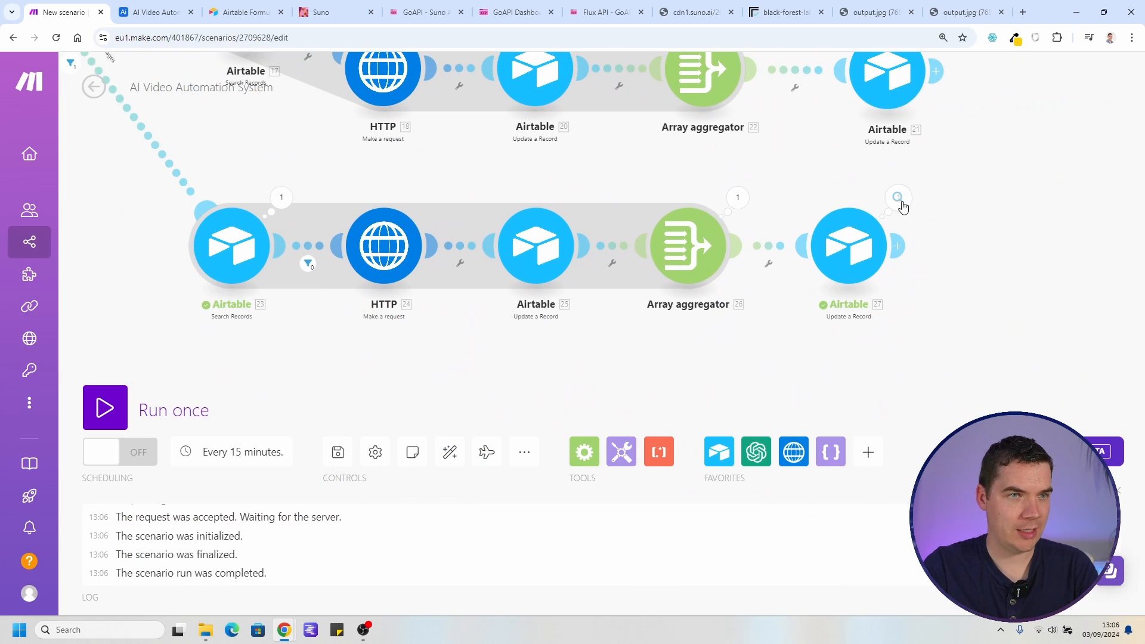
click(905, 201)
Set the video's Status to Generate Images in the Airtable Videos table
key(ctrl+Tab)
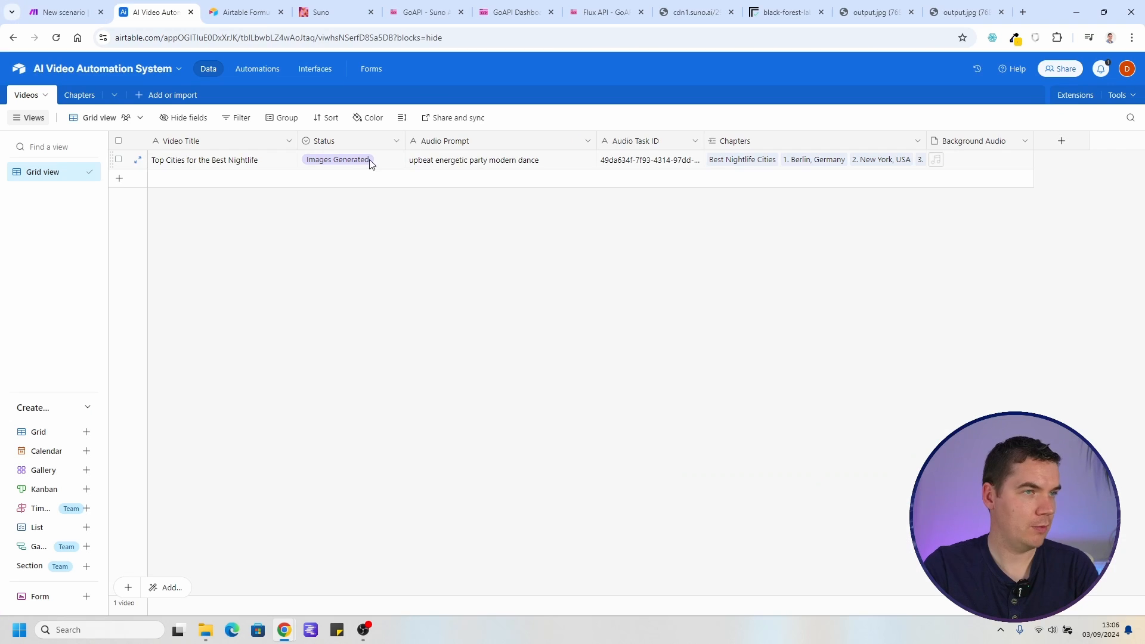
click(343, 162)
click(378, 161)
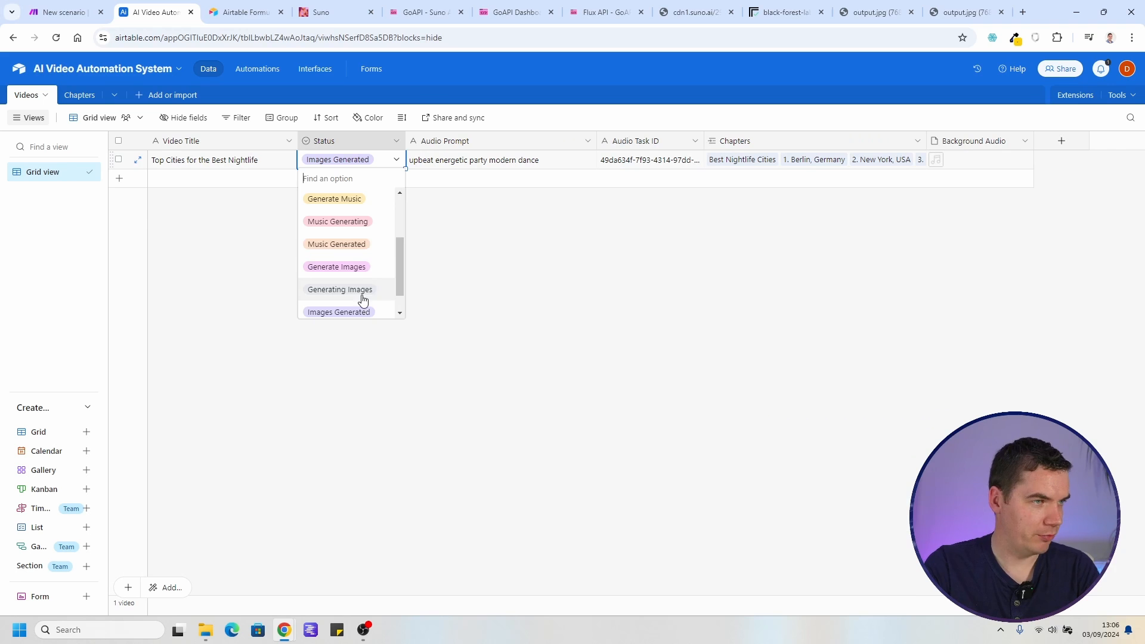
click(360, 266)
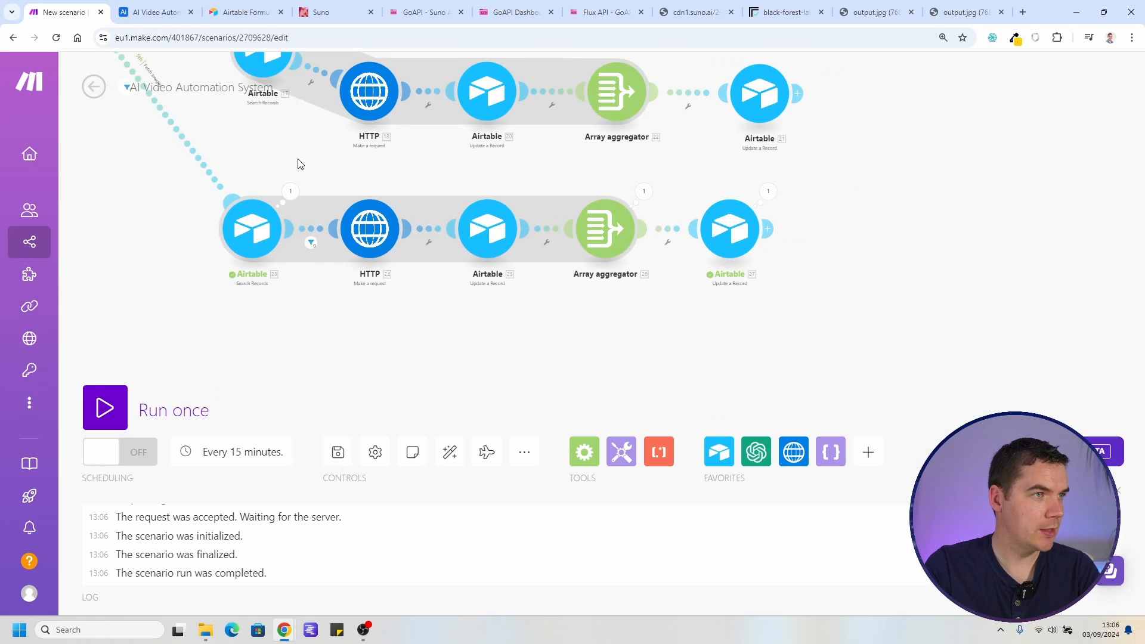
Set the chapter Search Records limit to 10, run the scenario once and check the ReplicateGetURL column in the Chapters table
click(481, 339)
scroll(618, 381, down, 1)
drag(560, 525, 473, 537)
text(10)
scroll(663, 465, down, 5)
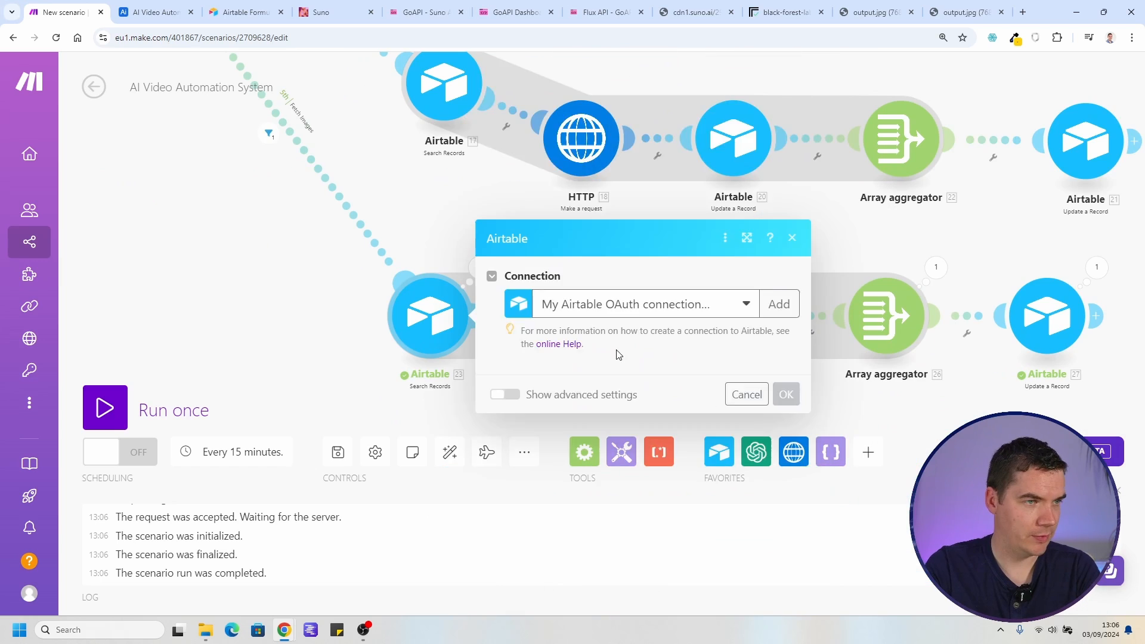
scroll(574, 405, down, 1)
scroll(574, 405, down, 1)
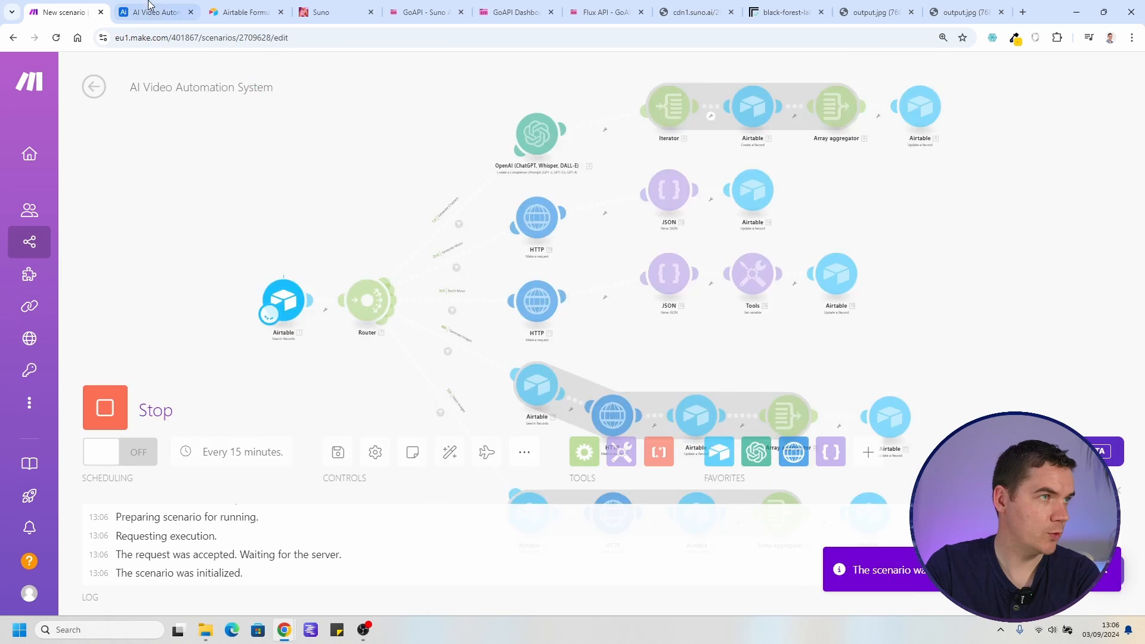
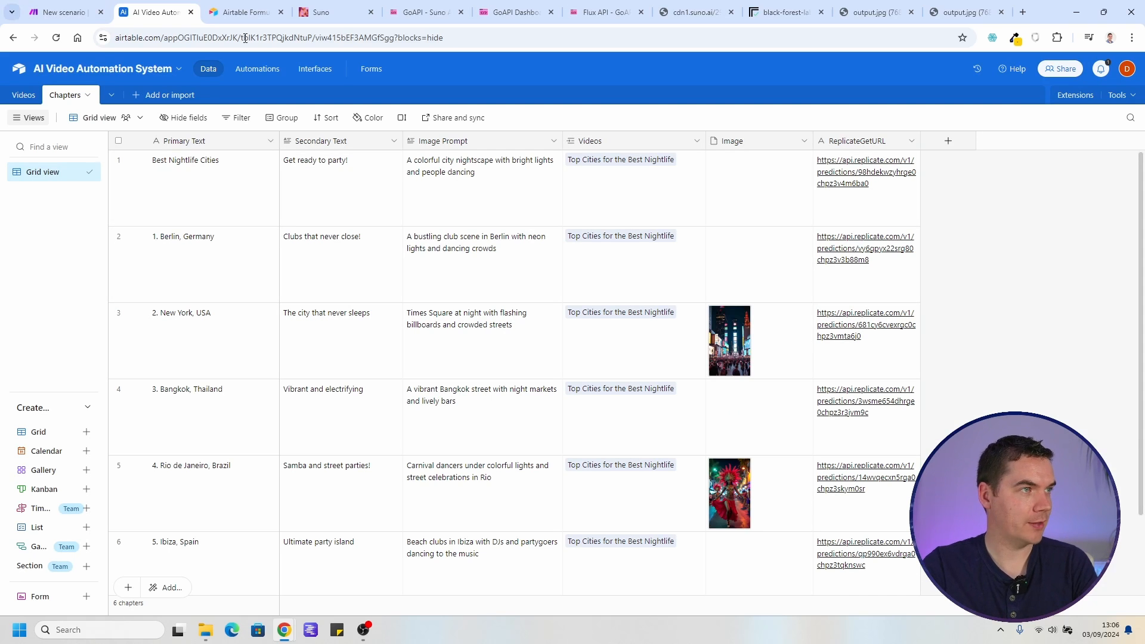
Set the Generate Images route's Search Records formula to AND({Videos} = "Video Title",{ReplicateGetURL} = ""), keeping Video Title as the mapped value
click(70, 10)
click(591, 366)
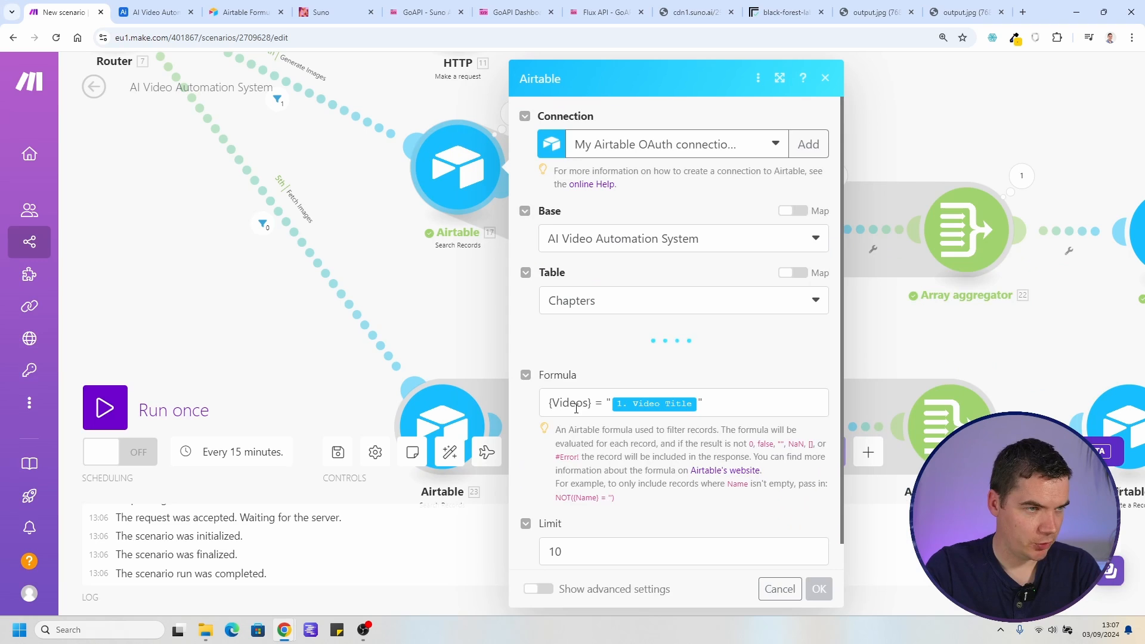
scroll(721, 411, down, 5)
click(720, 377)
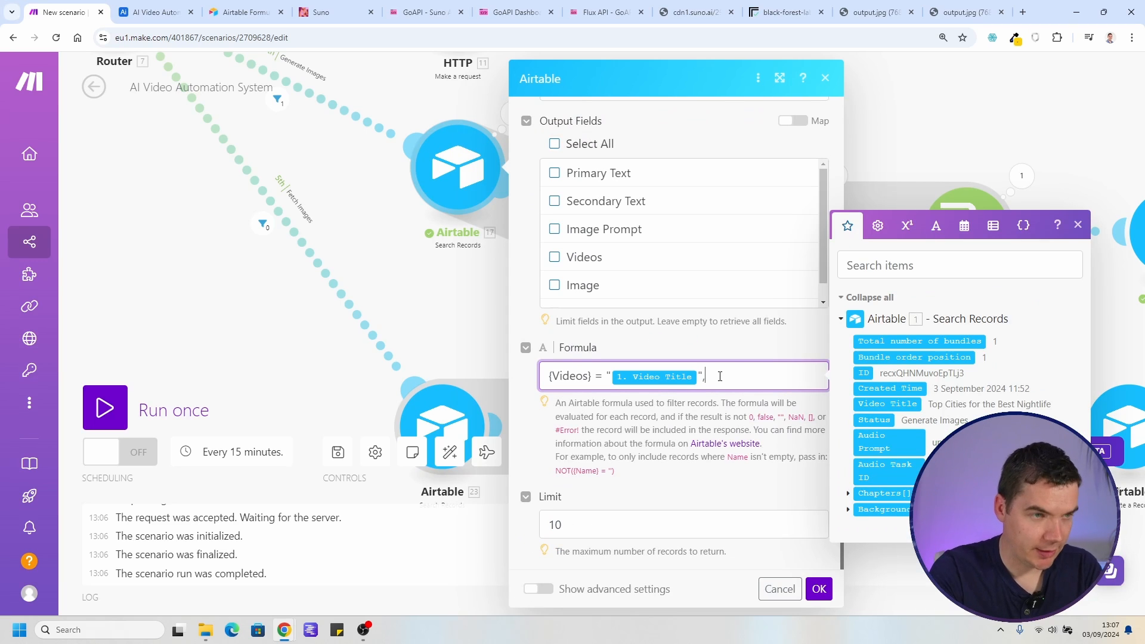
text(,)
text({ReplicateGetURL})
text(= )
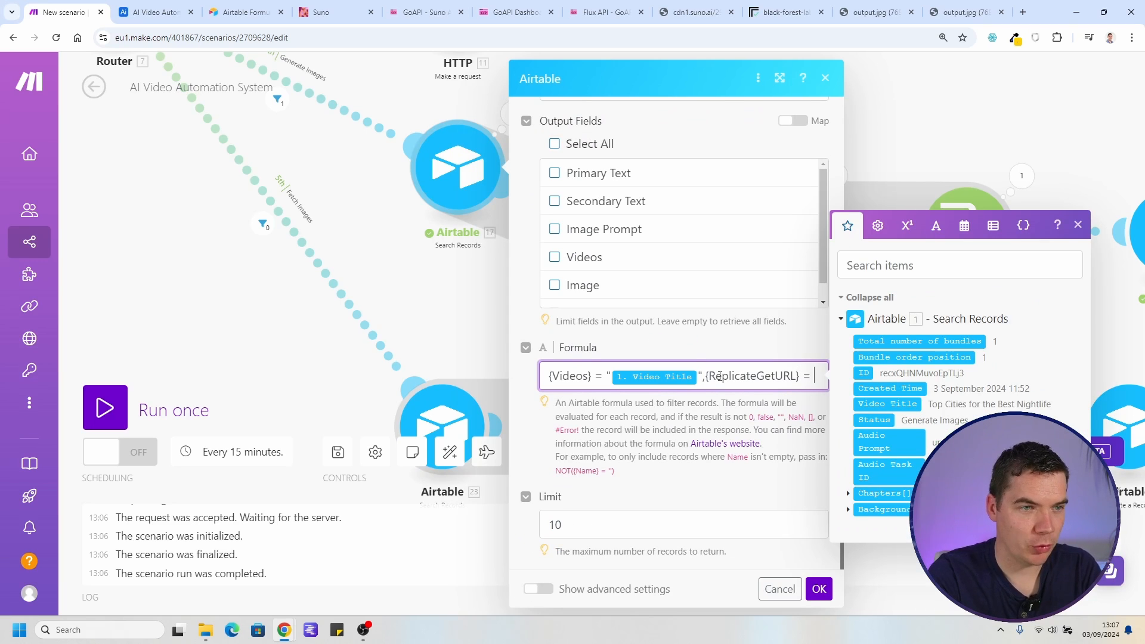
text("")
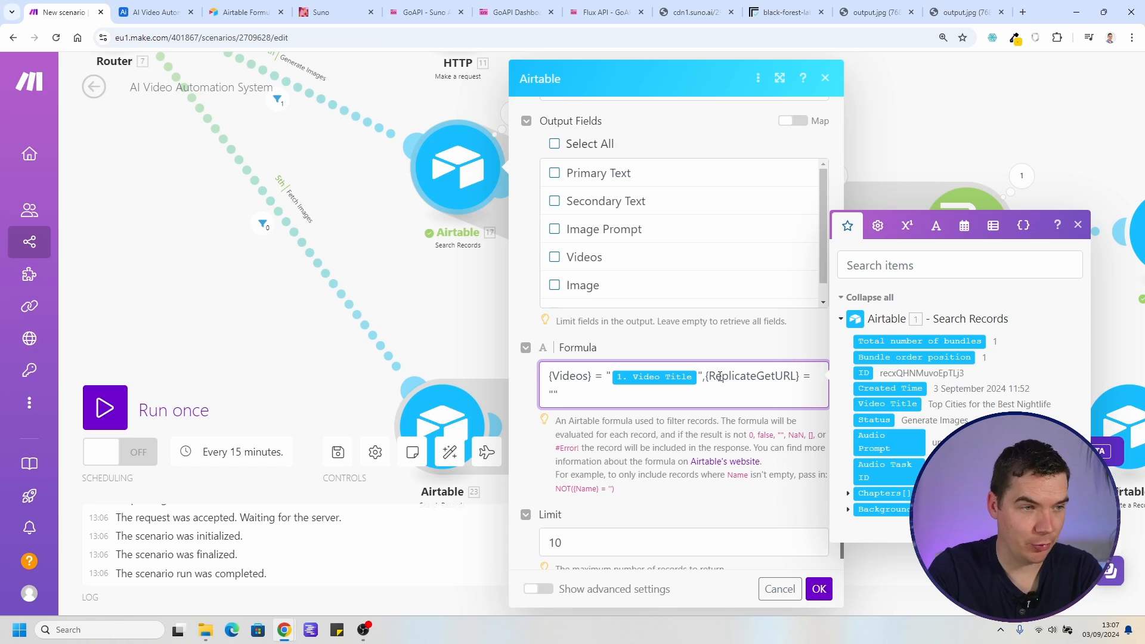
text())
click(549, 377)
text(()
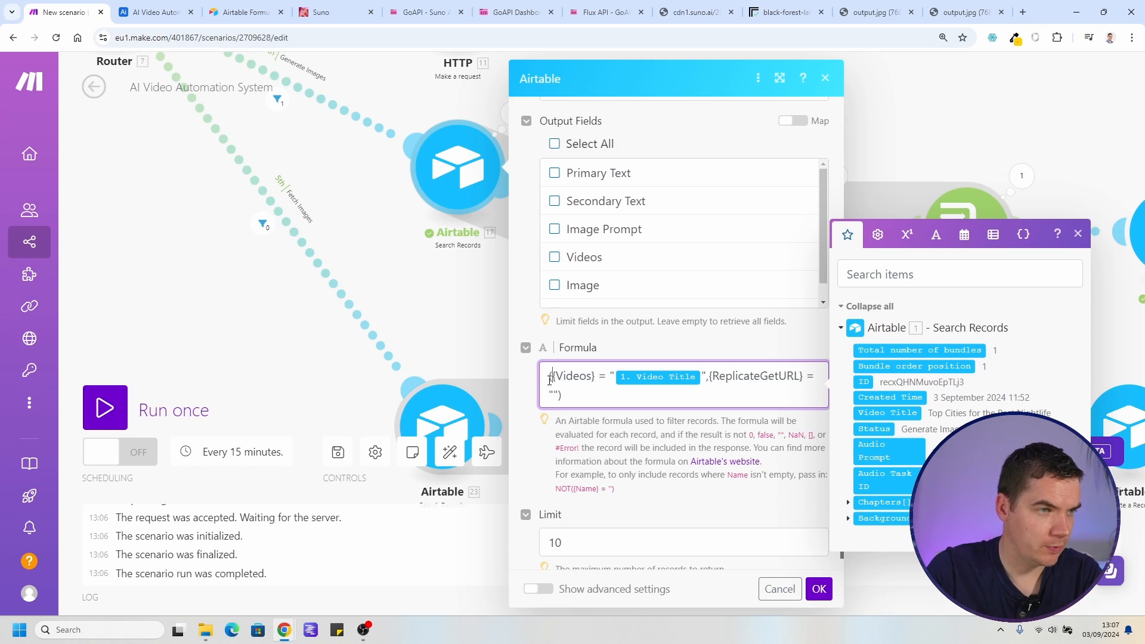
text(AND)
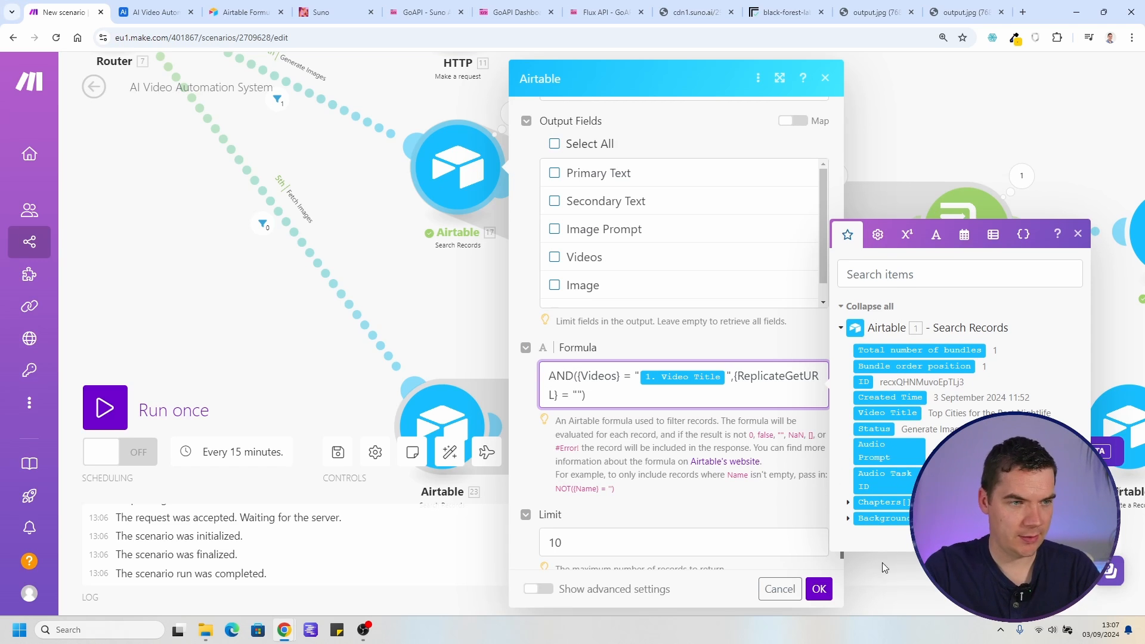
click(820, 589)
In the Airtable Chapters table, set ReplicateGetURL to Image Imported for the New York and Rio de Janeiro rows
click(157, 12)
click(66, 95)
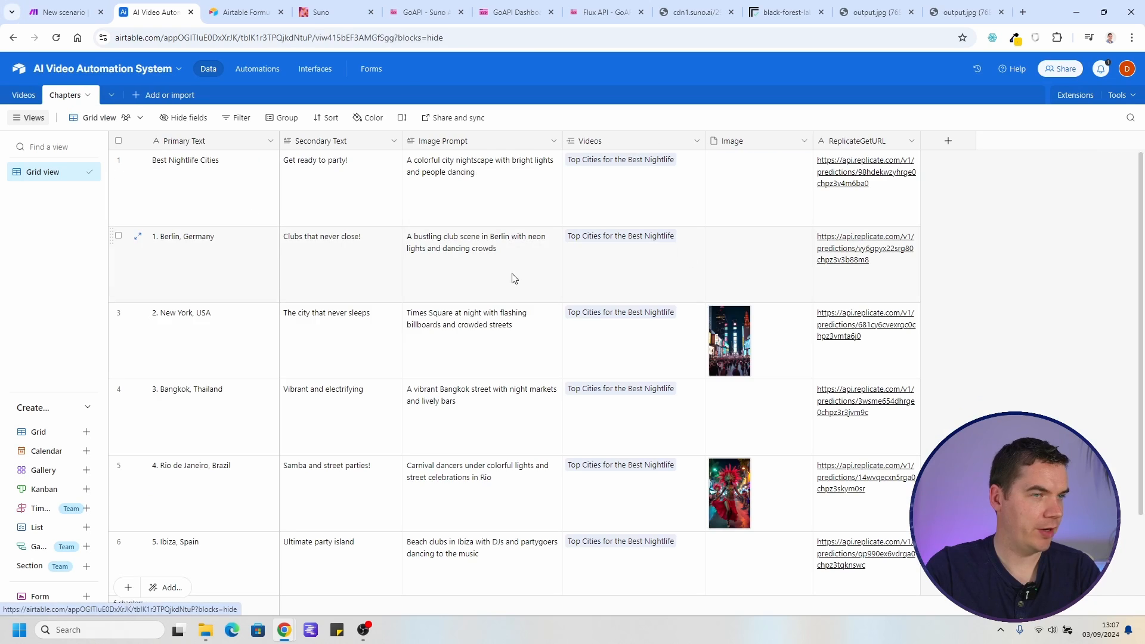
click(885, 341)
key(Delete)
key(Return)
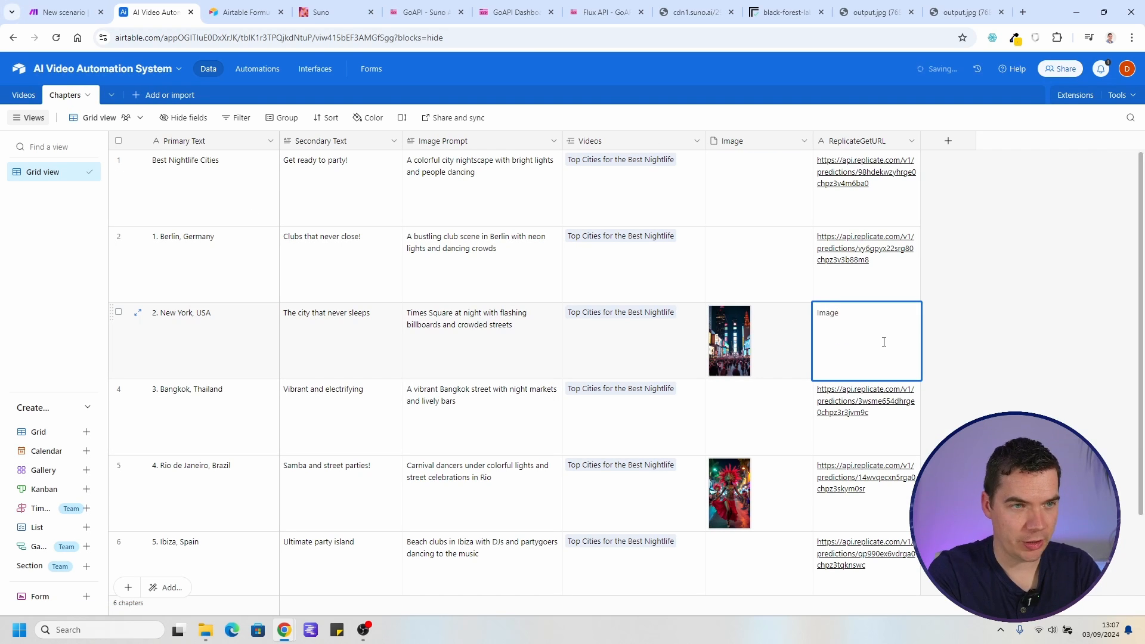
key(Return)
key(Up)
key(ctrl+c)
key(Down)
key(Down)
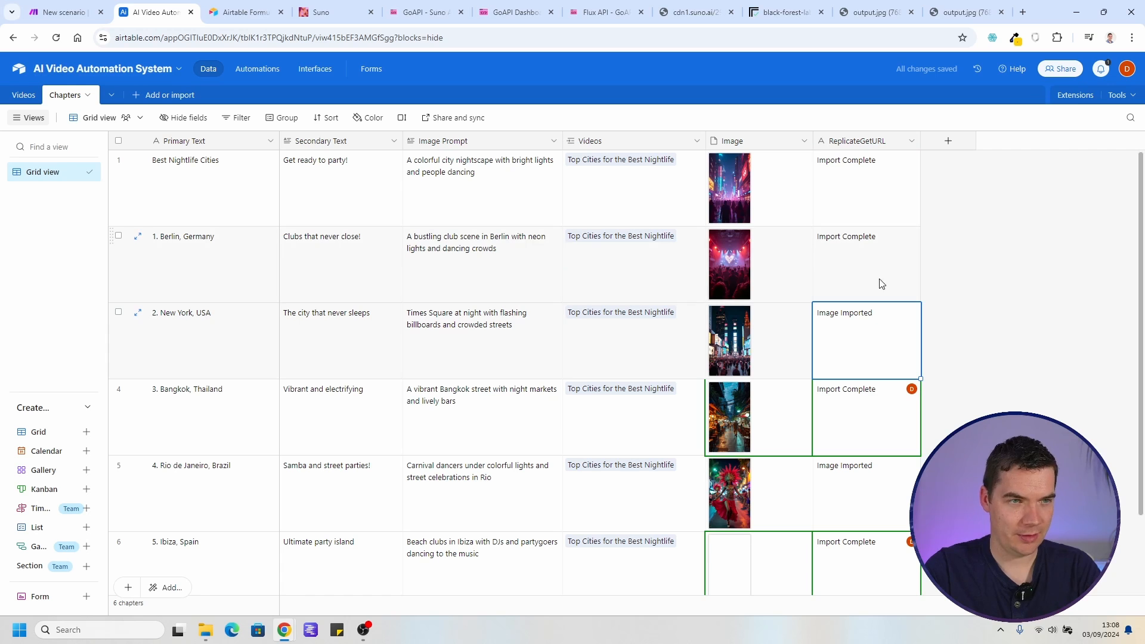
View the imported chapter images at full size, including those for Berlin, Bangkok and Ibiza
click(733, 188)
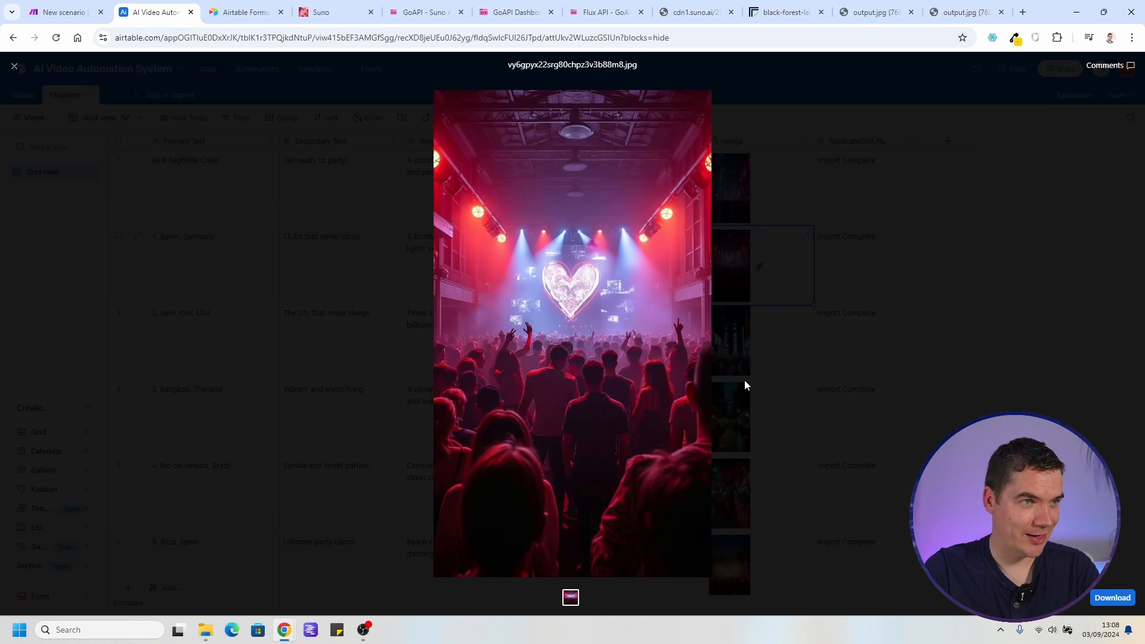
click(744, 382)
click(736, 356)
click(733, 418)
click(733, 420)
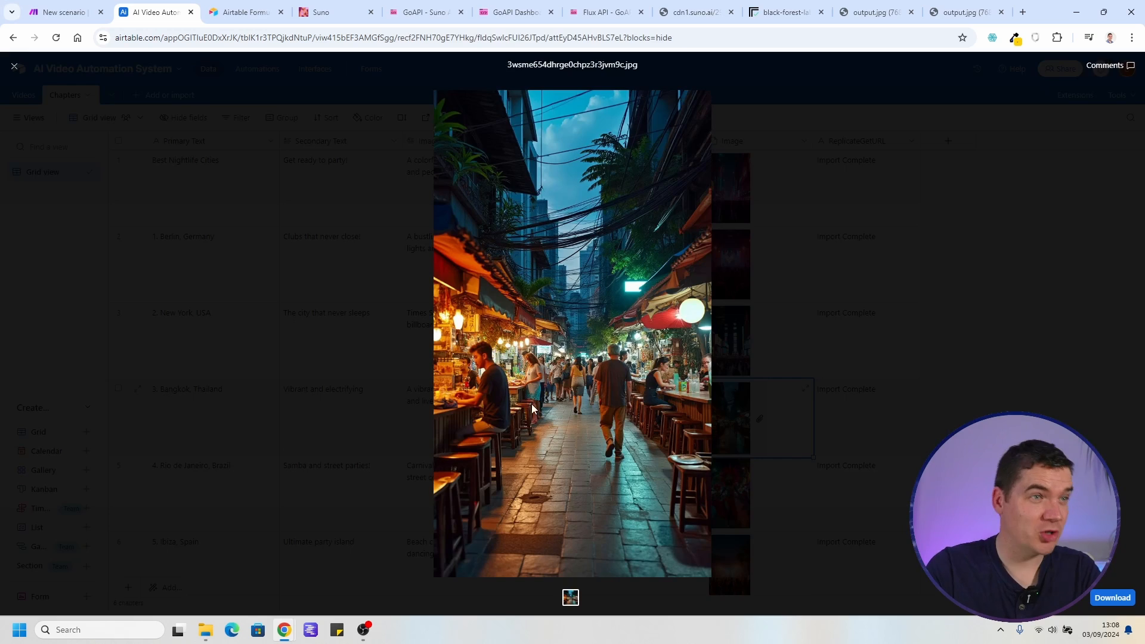
key(Escape)
scroll(809, 416, down, 2)
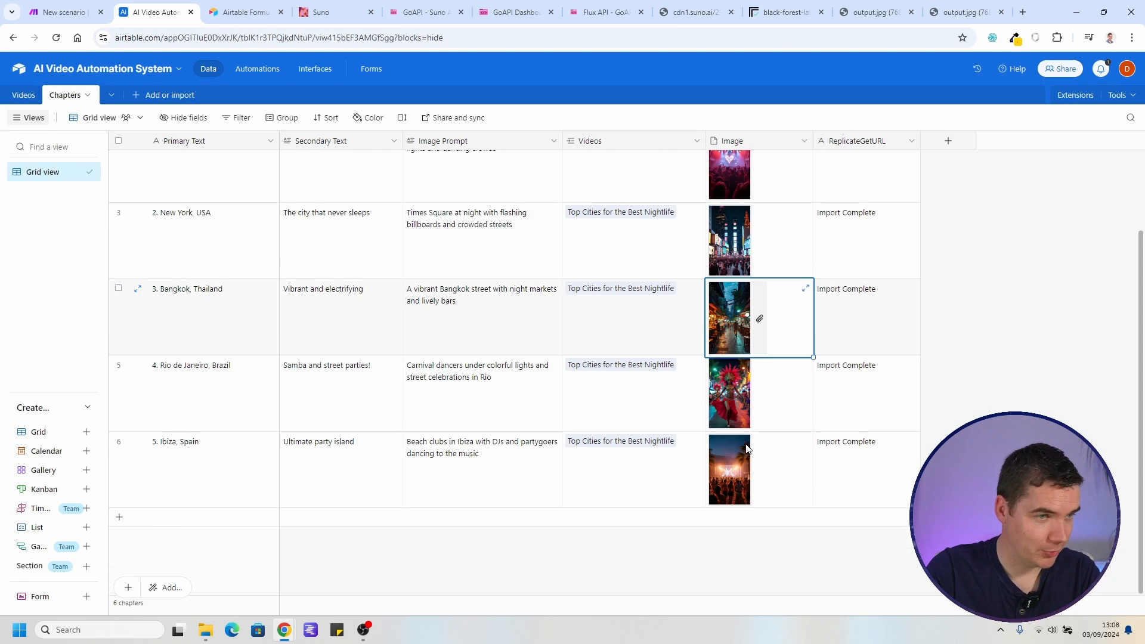
double_click(732, 467)
key(Escape)
scroll(742, 397, up, 2)
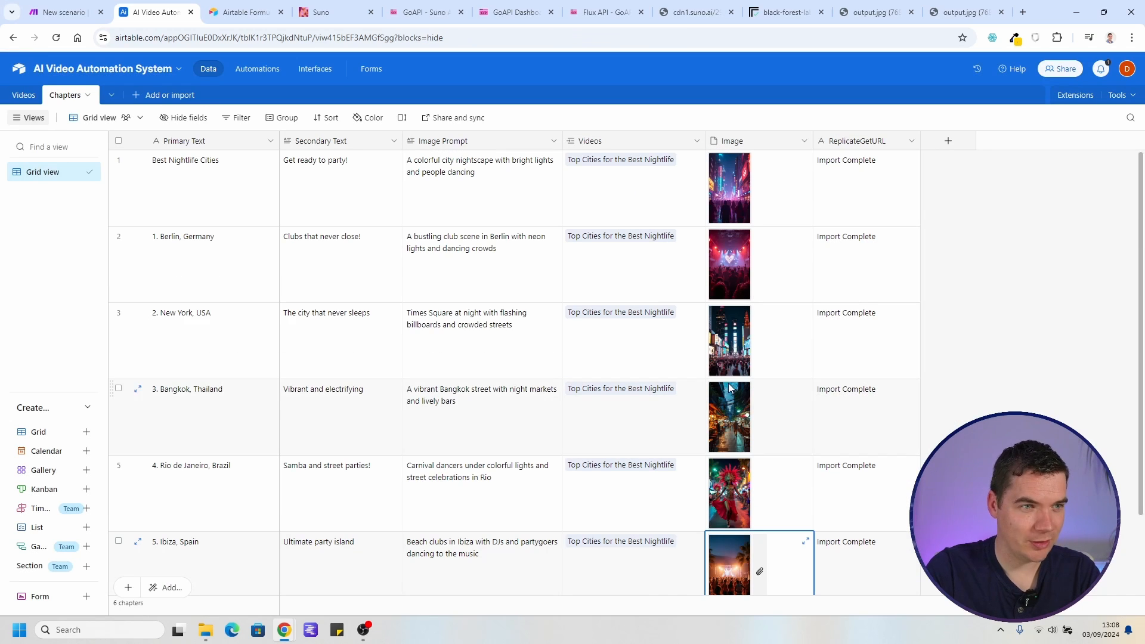
Clear the Bangkok chapter's image and ReplicateGetURL, and set the video's Status to Generate Images in the Videos table
click(865, 410)
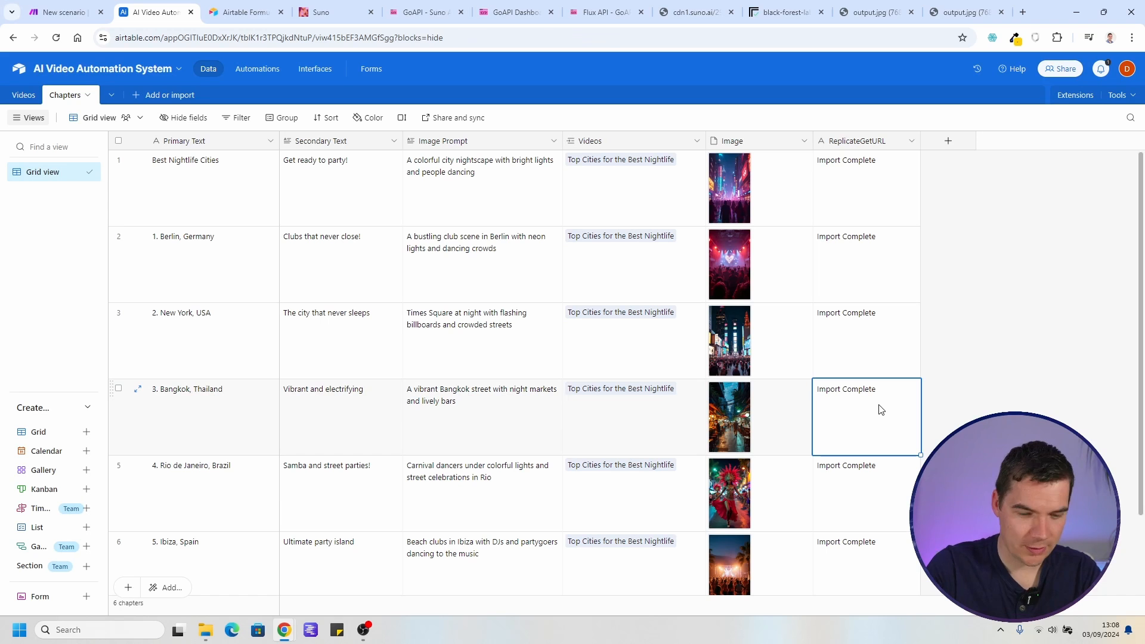
click(23, 95)
click(358, 160)
click(358, 159)
click(367, 268)
Run the Make scenario once to generate the Bangkok image and again to fetch it, checking the Chapters table in between
click(66, 12)
click(105, 408)
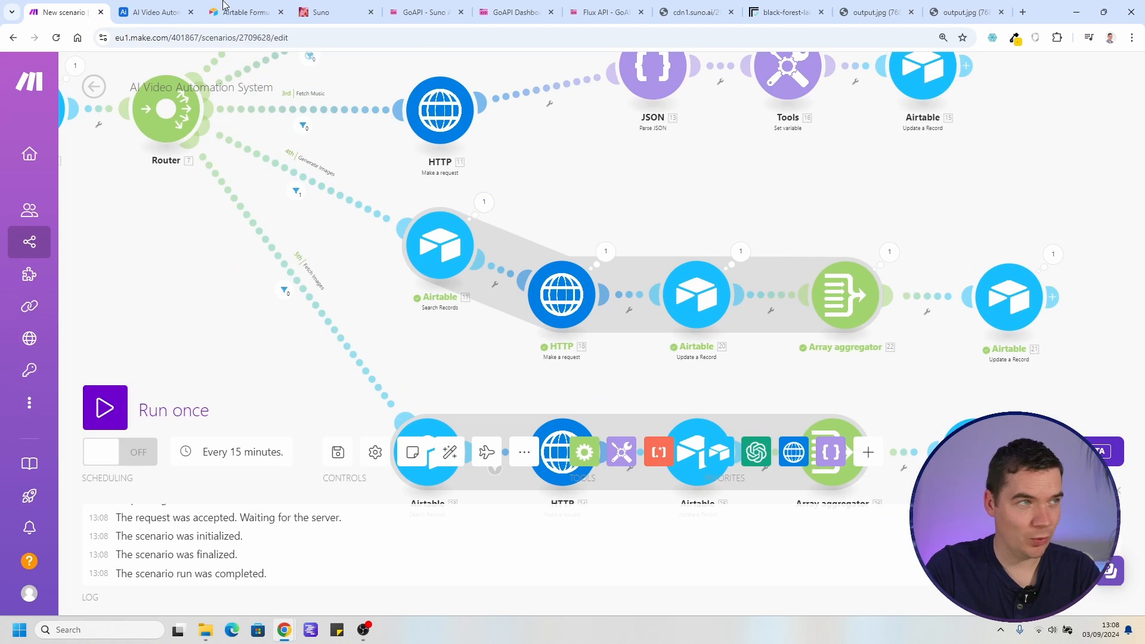
click(157, 12)
click(65, 95)
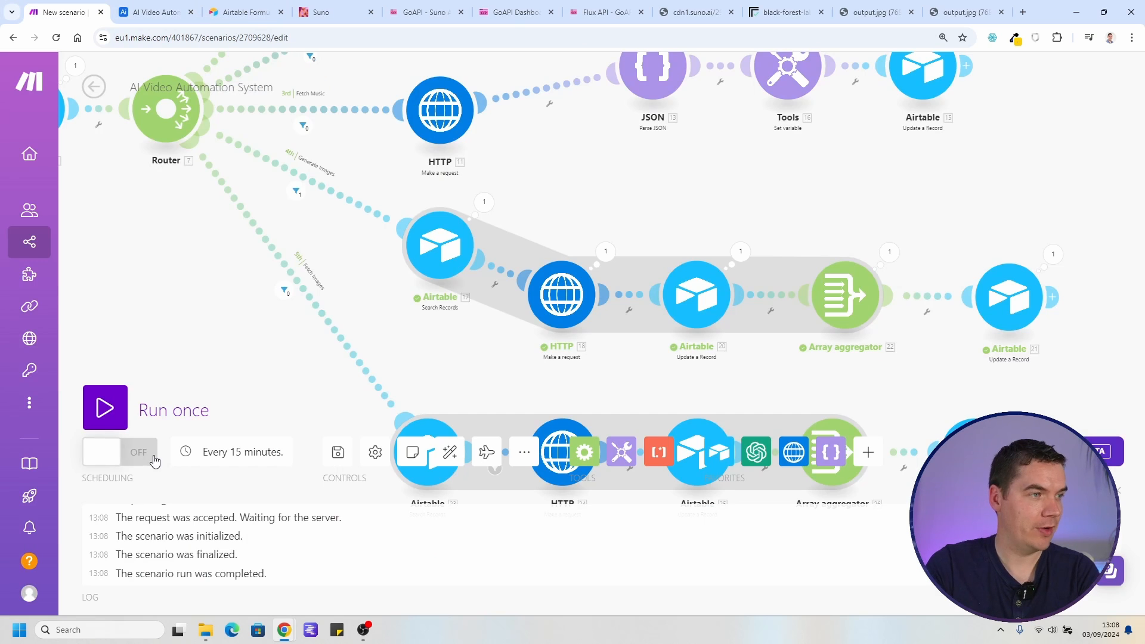
click(105, 408)
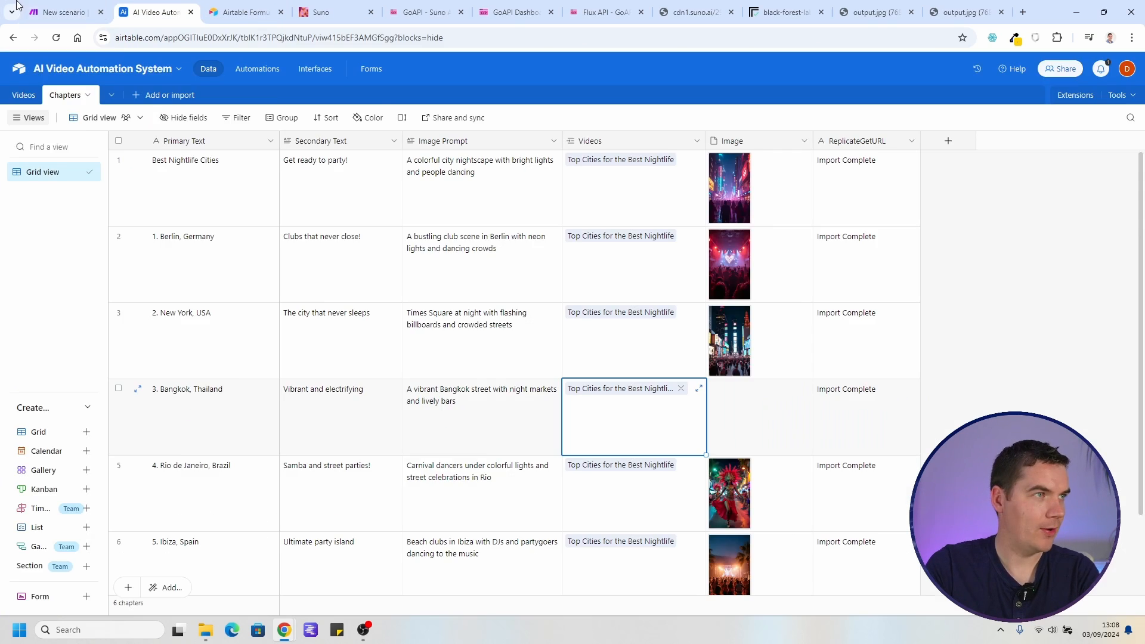
Inspect the output of the Fetch Images route's HTTP request, including the status in its returned data
scroll(213, 360, up, 4)
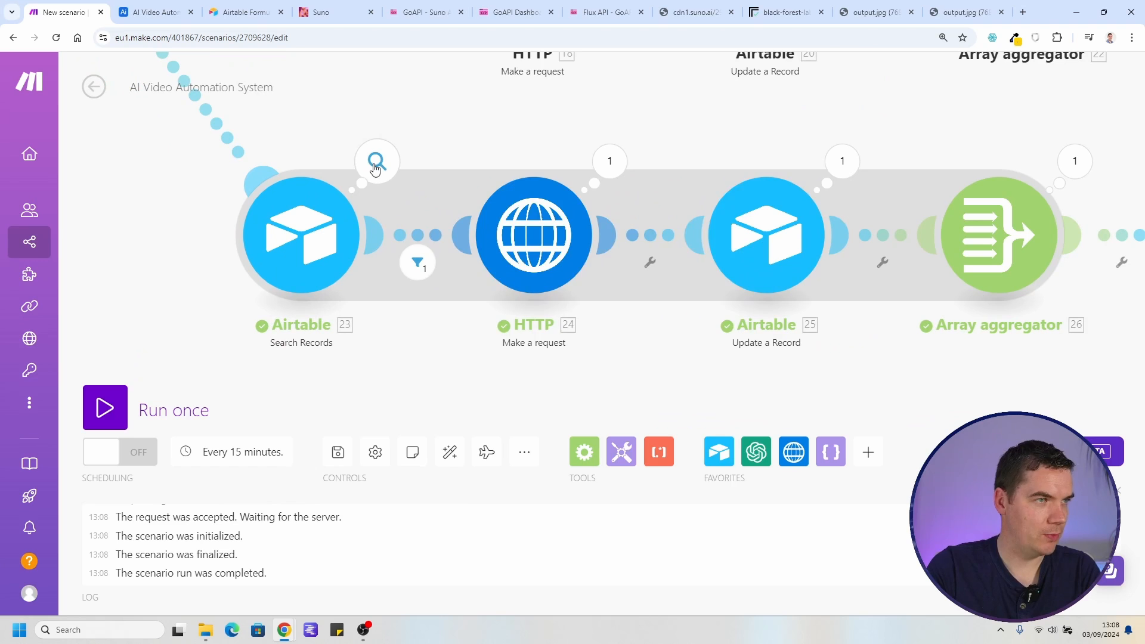
click(375, 167)
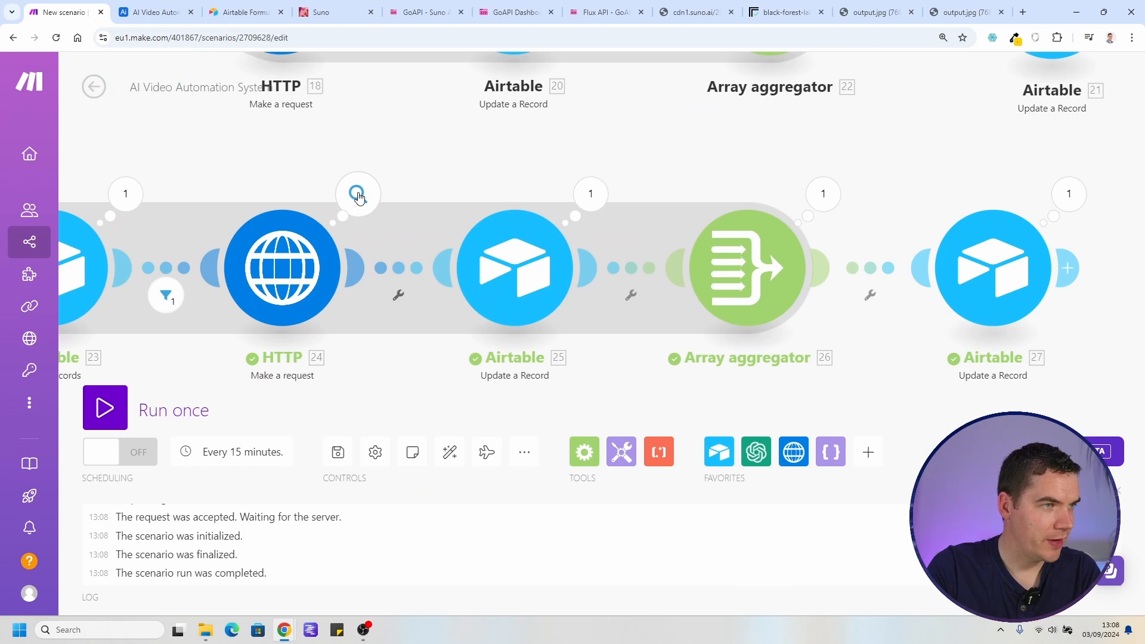
click(379, 194)
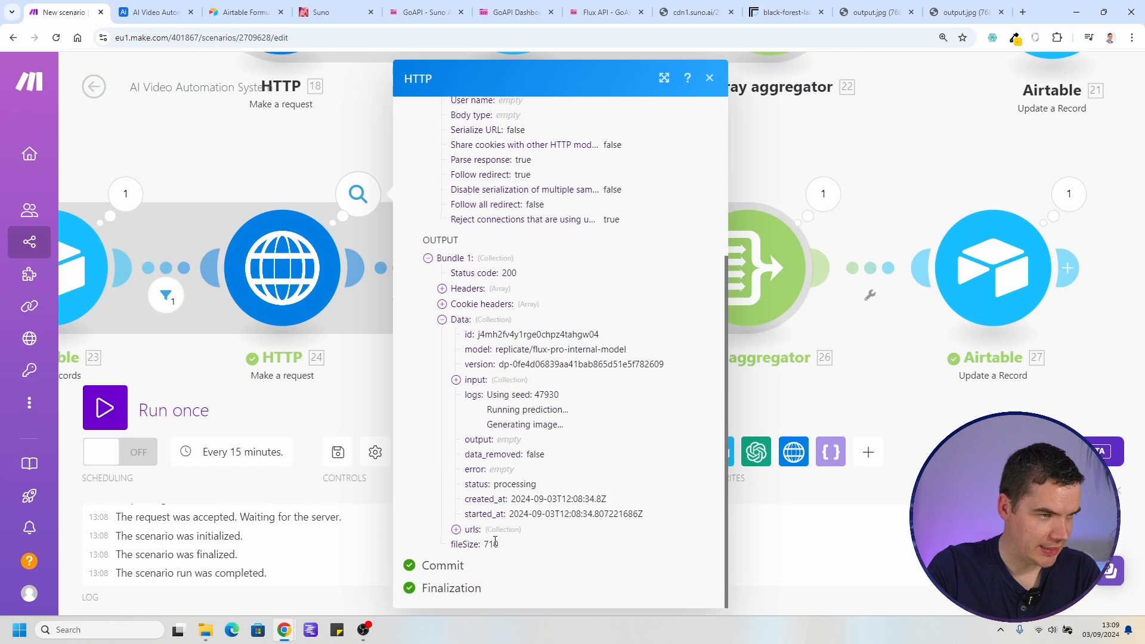
double_click(511, 484)
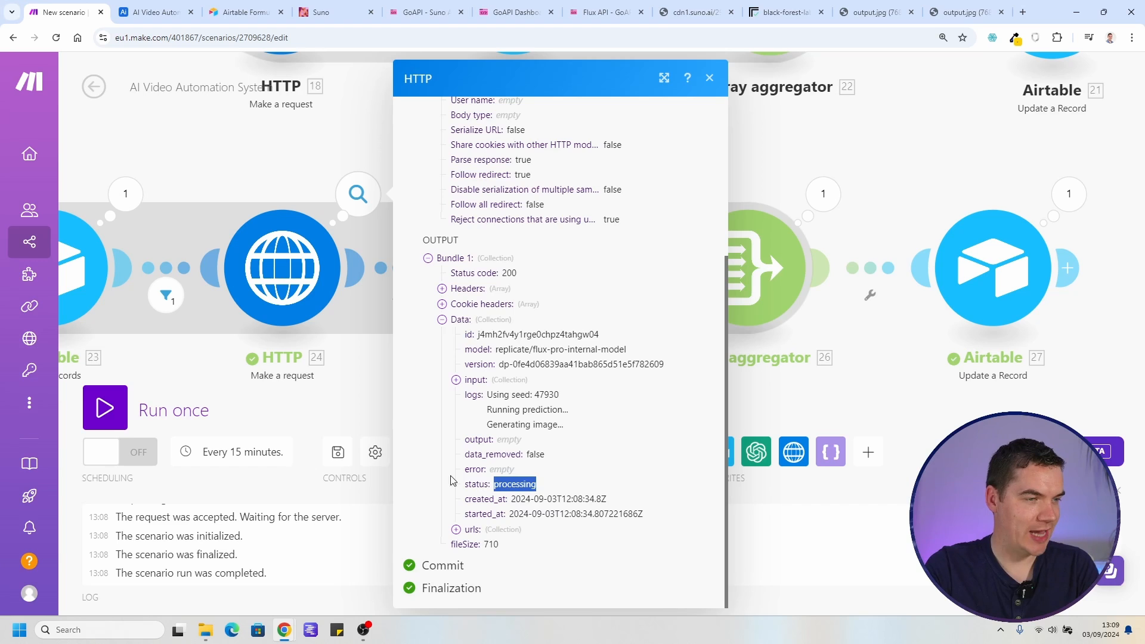
click(343, 387)
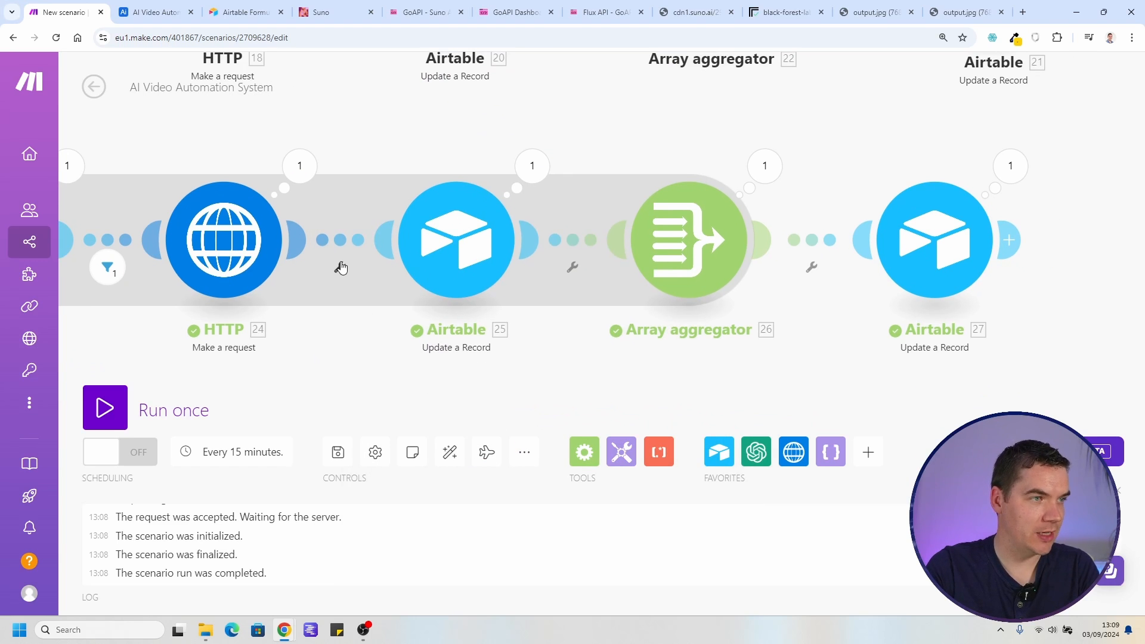
Add a filter after the Fetch Images route's HTTP request requiring data.status to be not equal to processing, and save the scenario
click(341, 268)
click(352, 305)
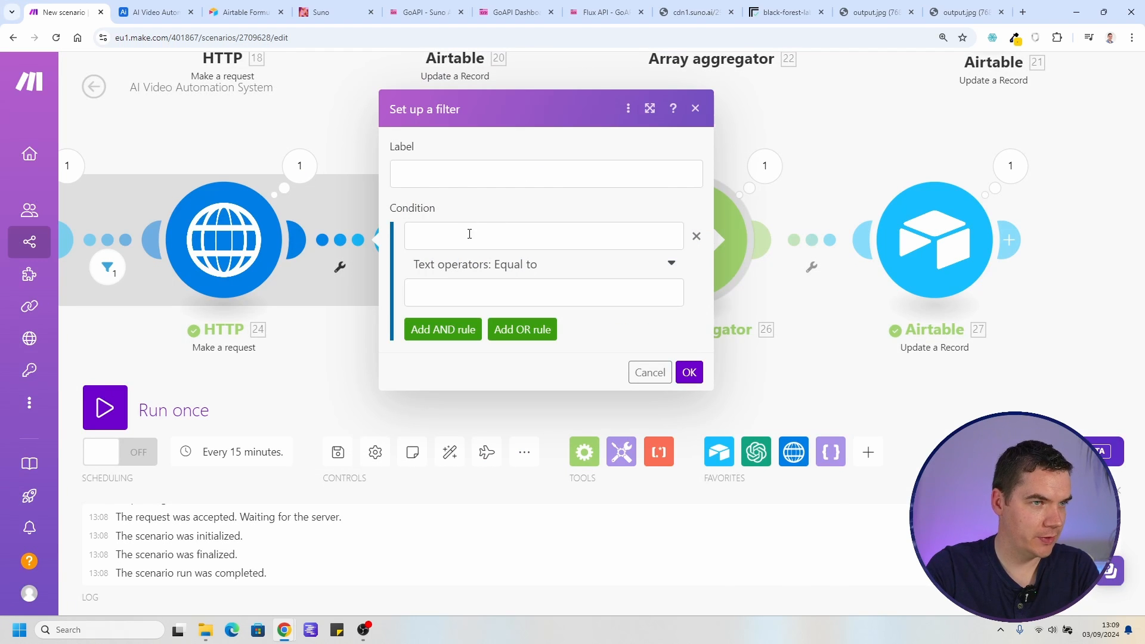
click(480, 236)
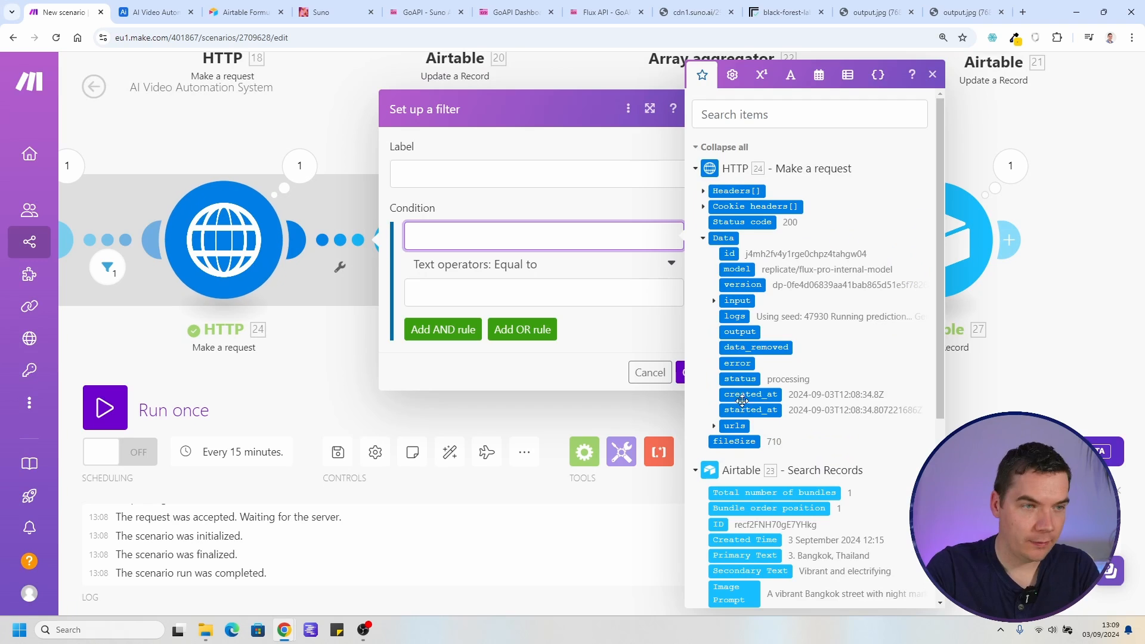
click(739, 380)
click(435, 264)
click(463, 447)
click(483, 294)
text(processing)
click(683, 372)
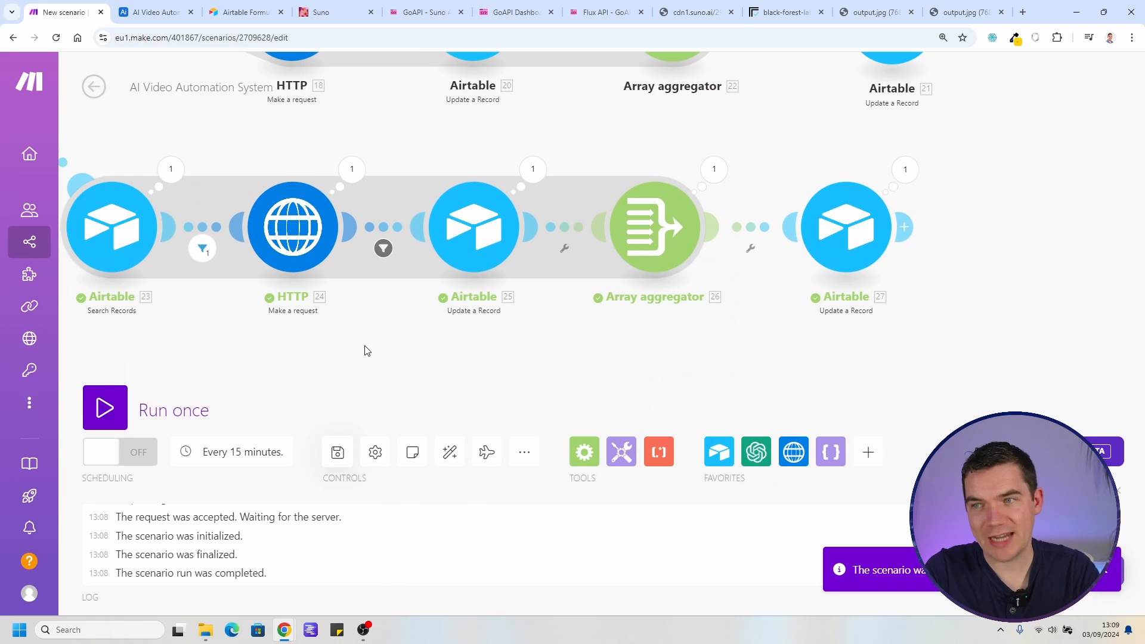
Set the video's Status to Generate Images in Airtable and check the Bangkok row in the Chapters table
click(188, 6)
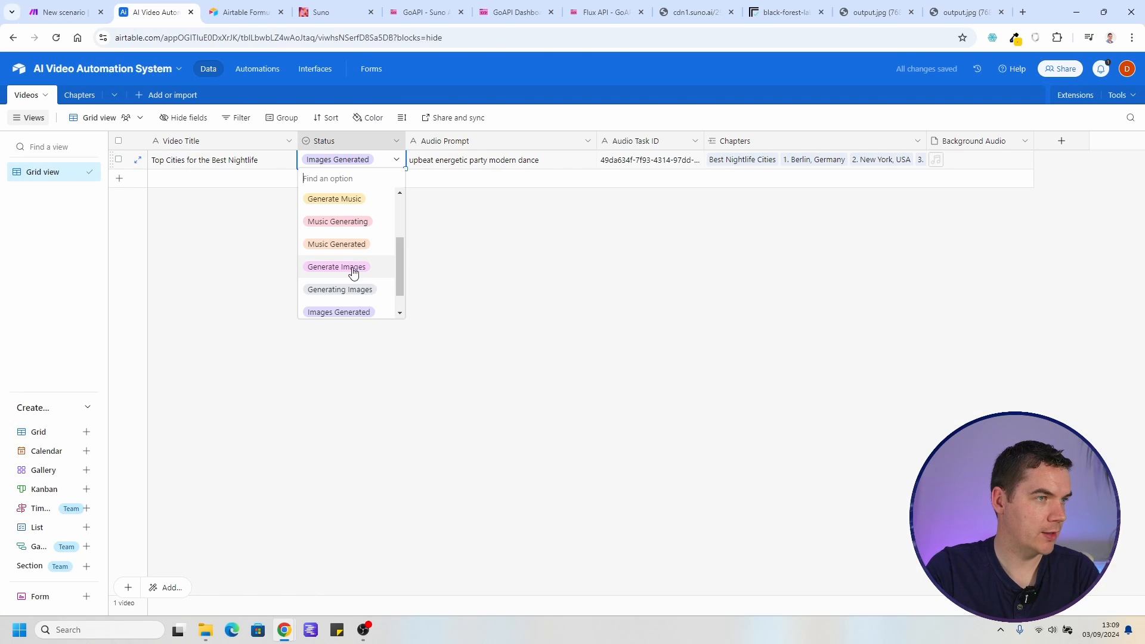
click(353, 279)
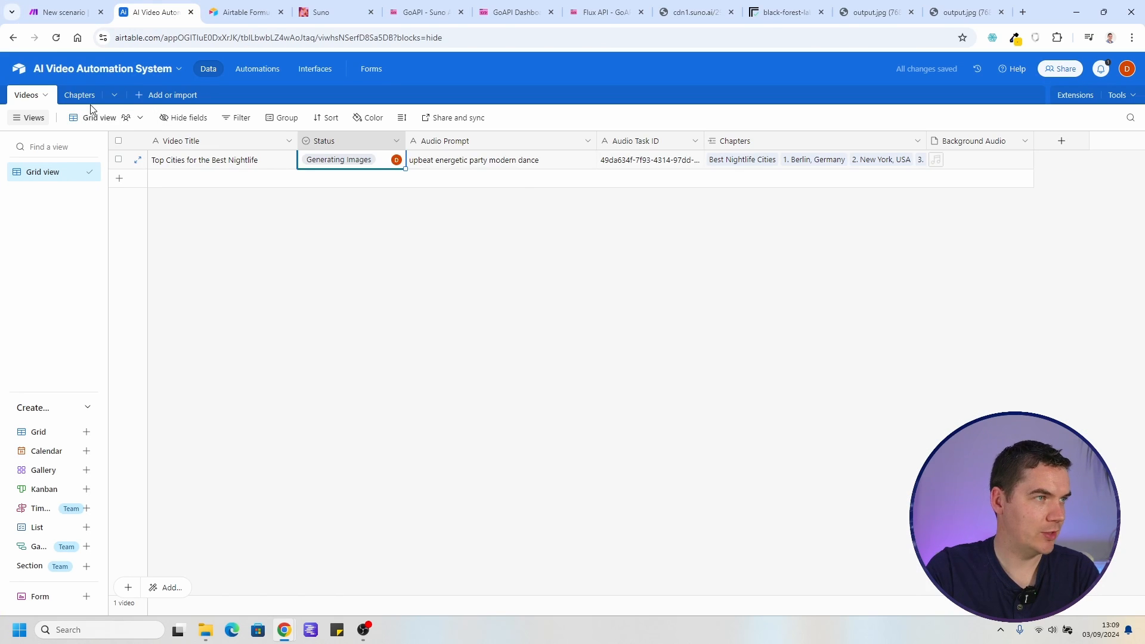
click(90, 100)
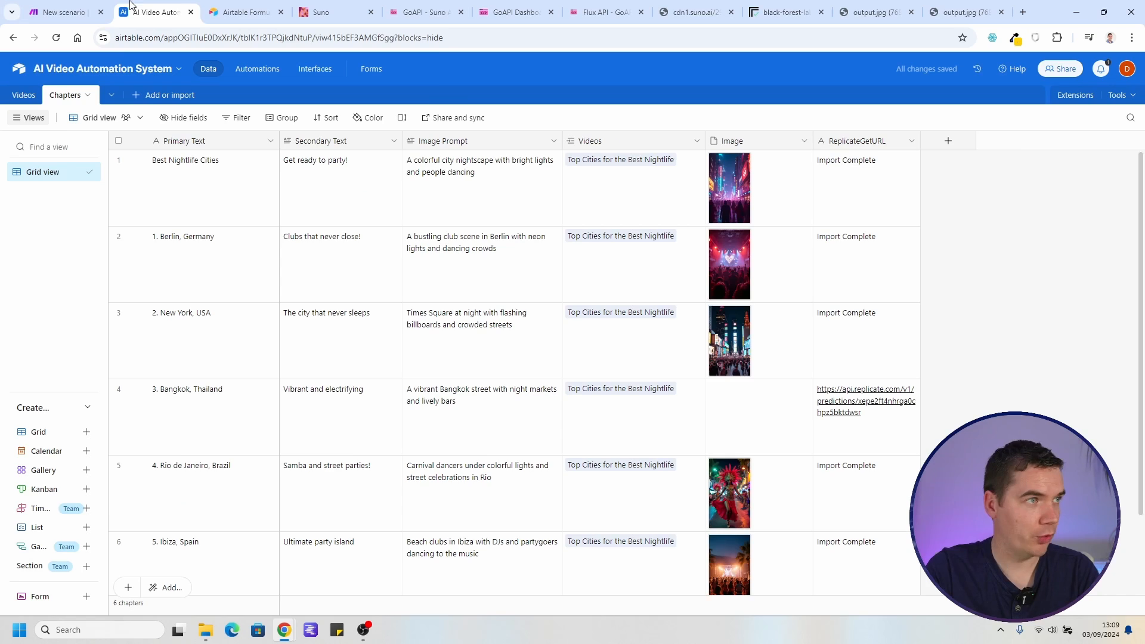
Inspect the processing filter's result on the Fetch Images route in Make and compare it with the Bangkok row in the Chapters table
click(90, 12)
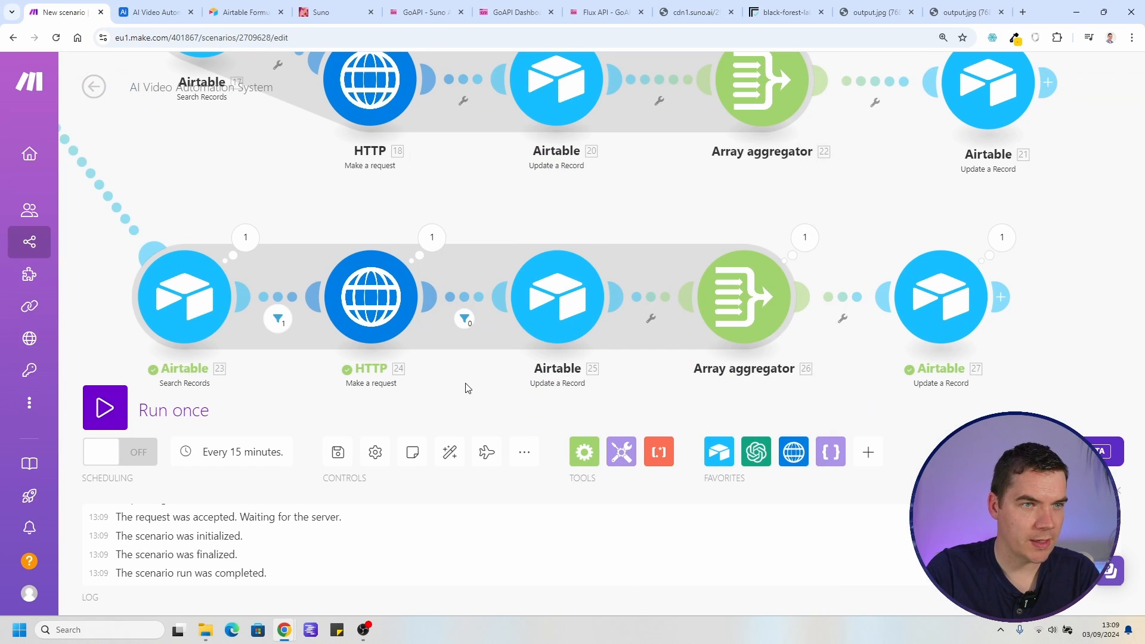
scroll(765, 296, down, 1)
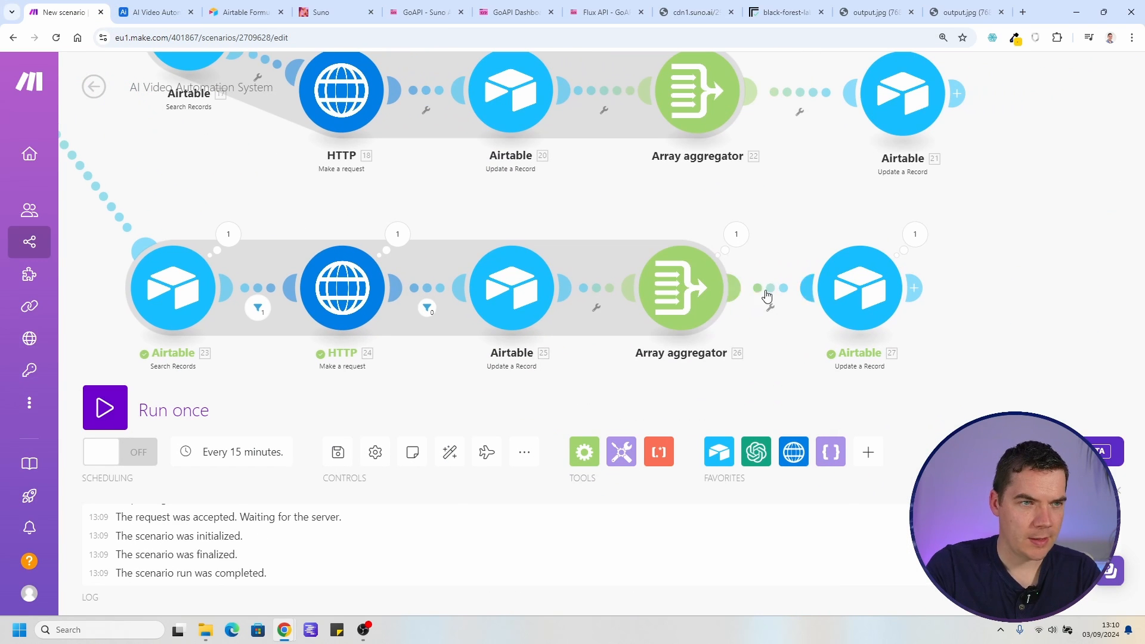
scroll(782, 314, down, 1)
scroll(741, 296, up, 1)
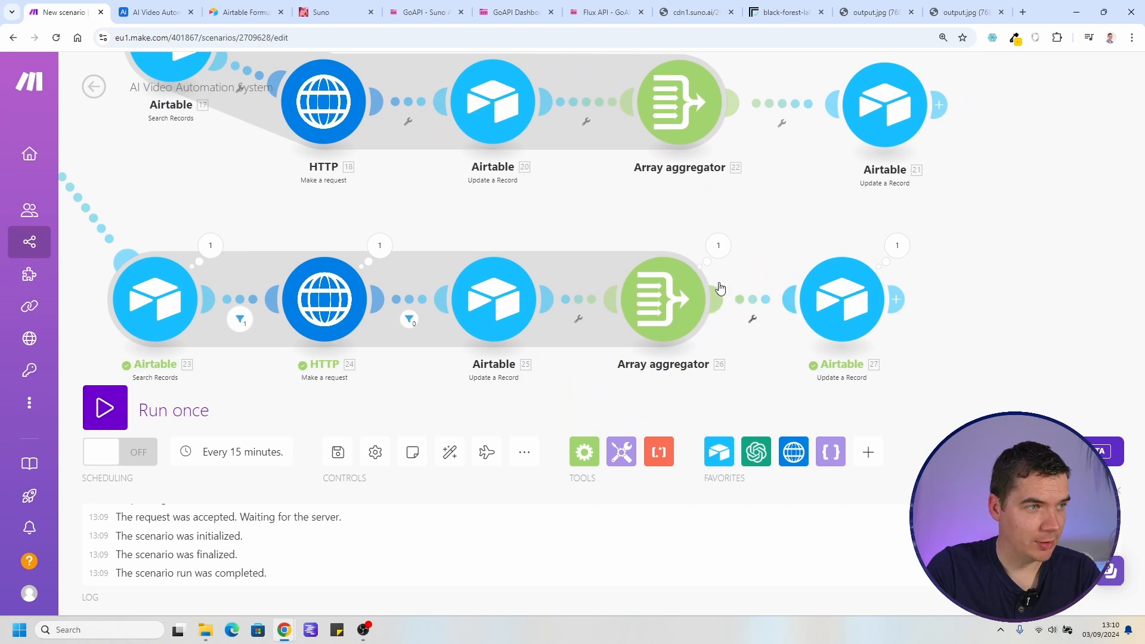
click(409, 319)
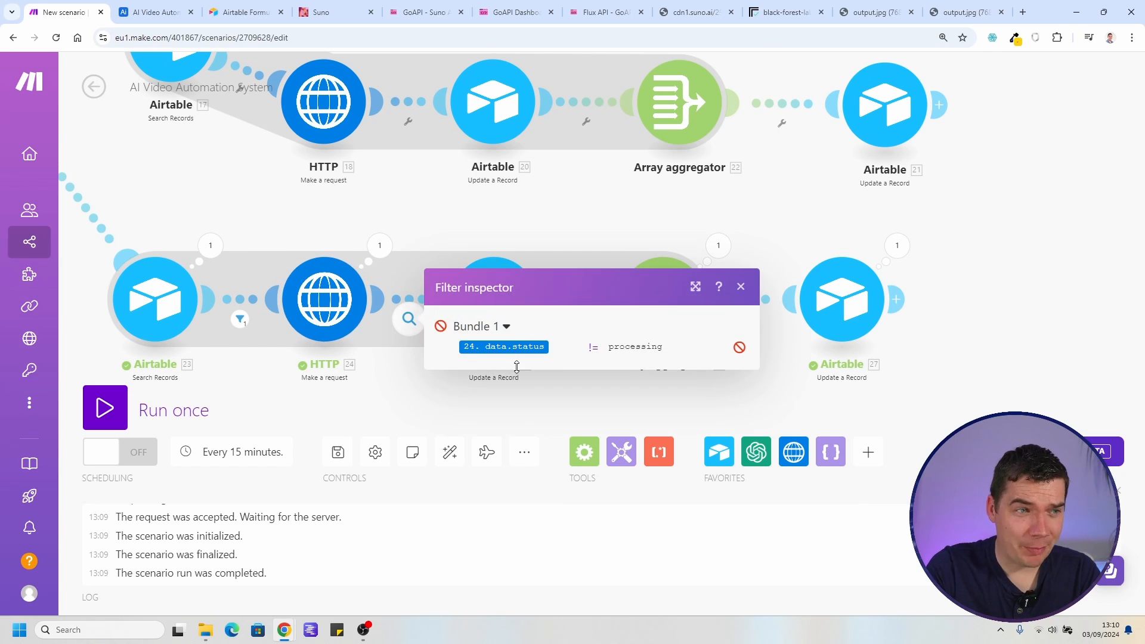
click(444, 412)
click(490, 295)
click(154, 12)
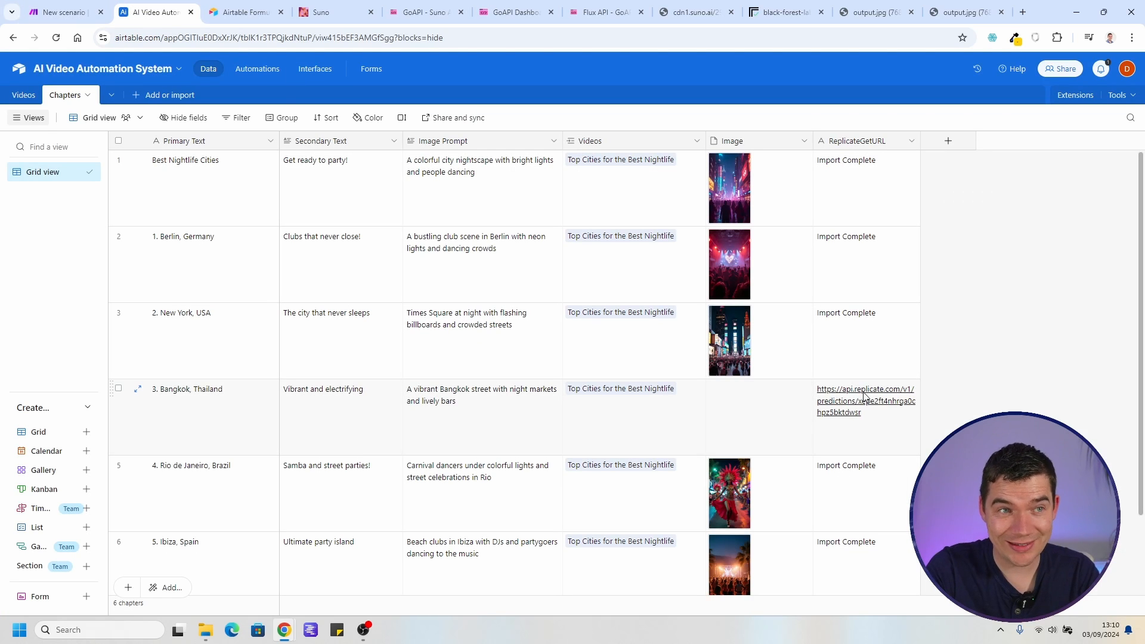
click(88, 7)
click(397, 206)
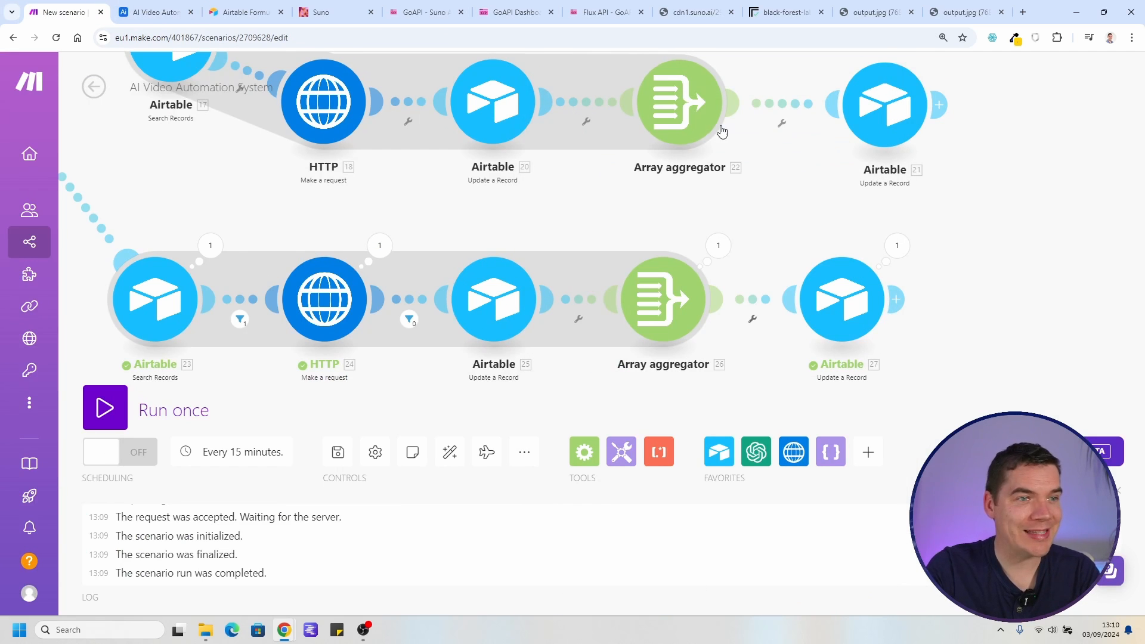
Add a greater-than filter on the Array aggregator's __IMTAGGLENGTH__ before the Fetch Images route's final Update a Record module
click(754, 327)
click(757, 363)
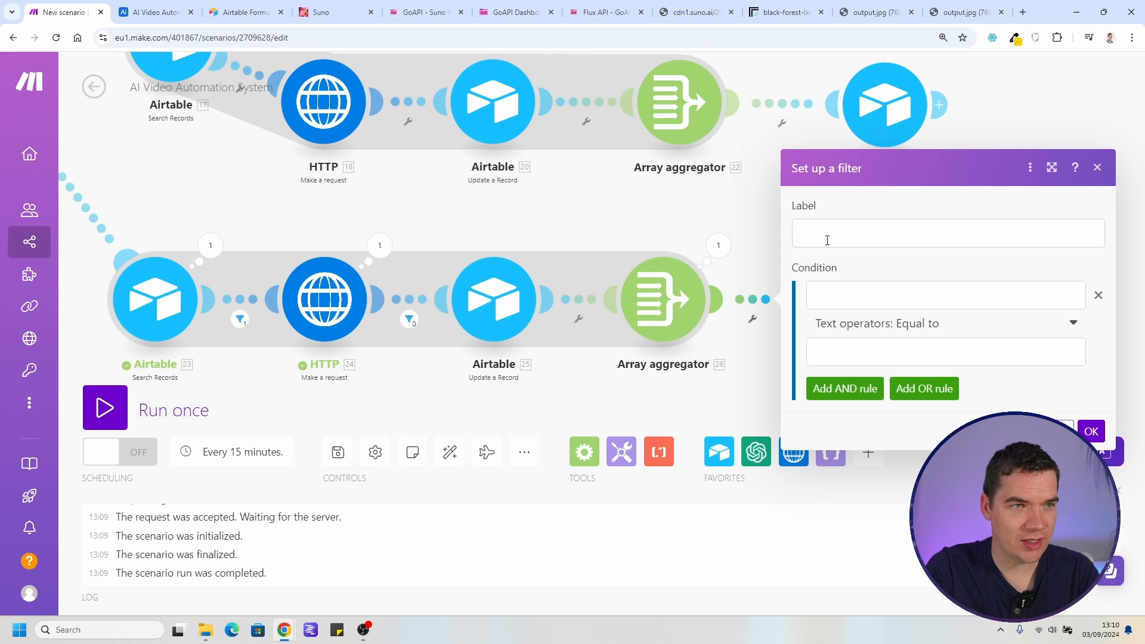
click(863, 289)
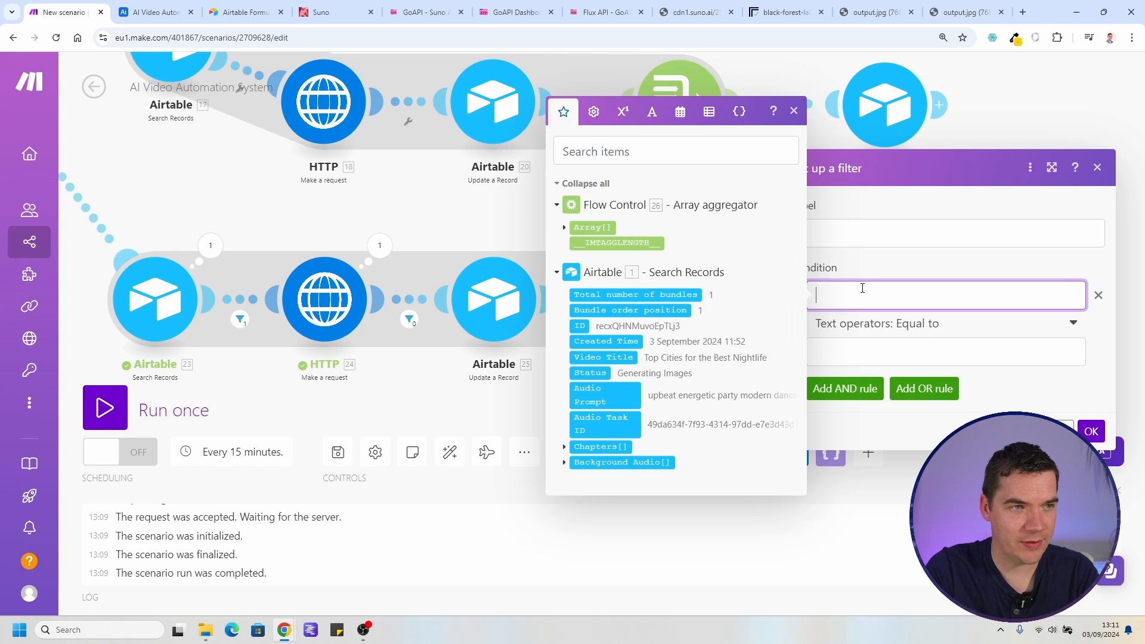
click(630, 240)
click(887, 326)
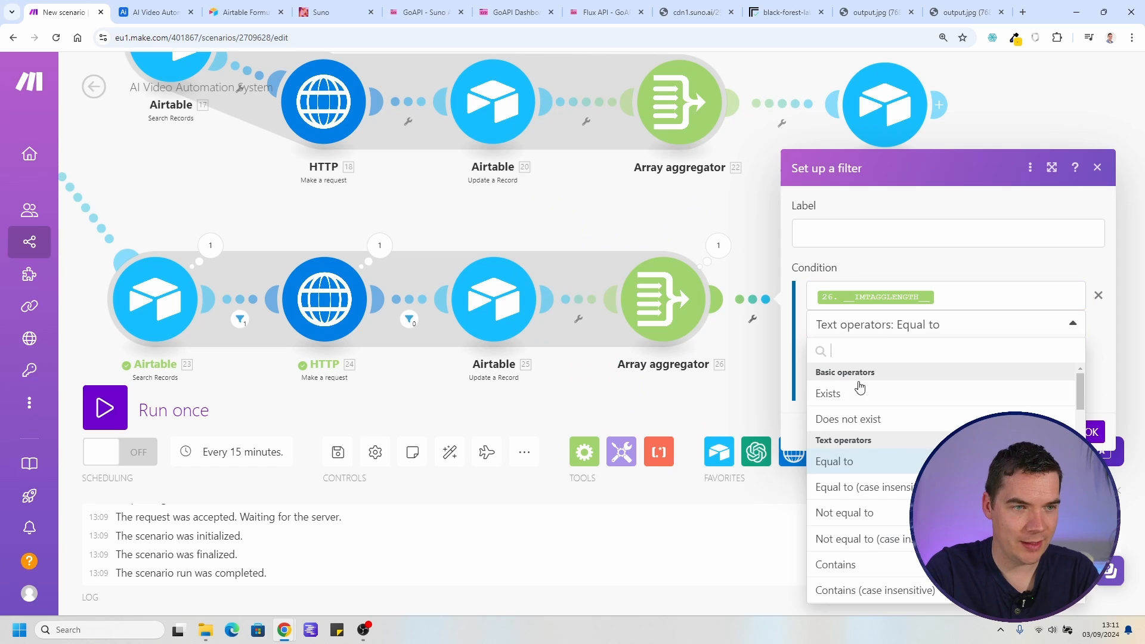
text(gre)
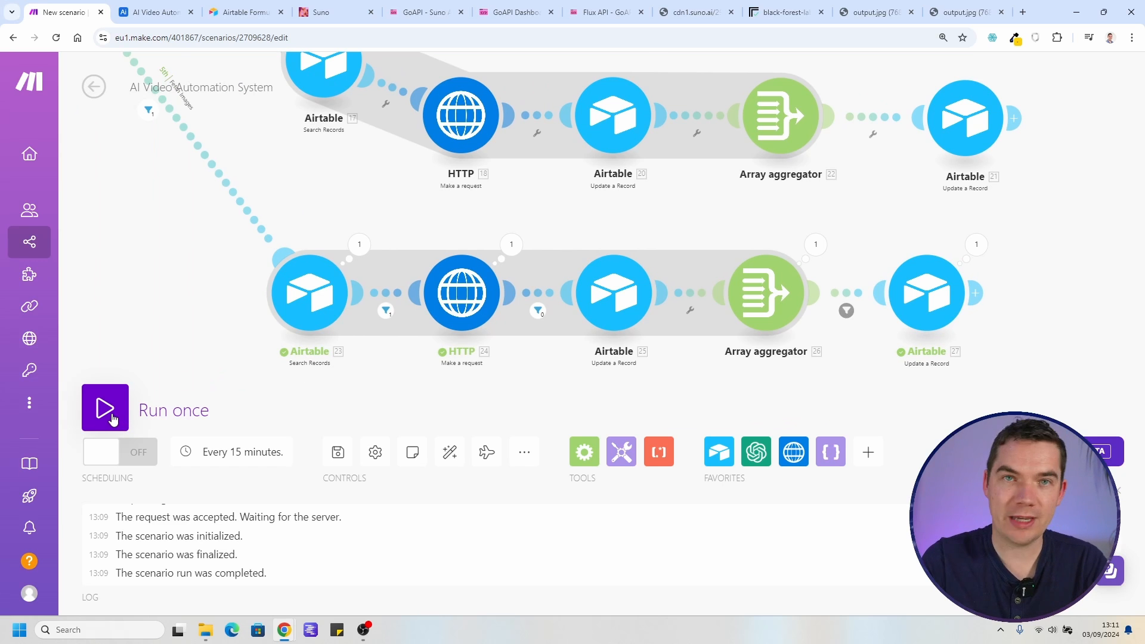
Run the scenario once and set the video's Status to Generating Images in the Airtable Videos table
click(105, 408)
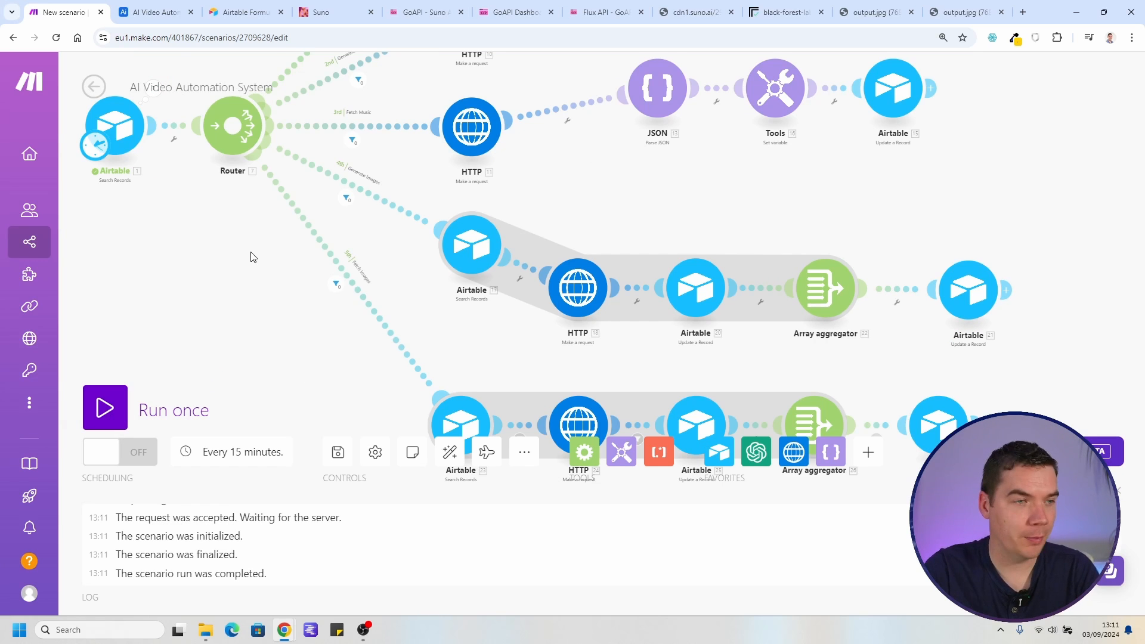
key(ctrl+Tab)
click(366, 159)
click(366, 159)
click(358, 286)
Run the Make scenario once more to fetch the remaining image and check the video's Status in Airtable
click(67, 11)
click(113, 411)
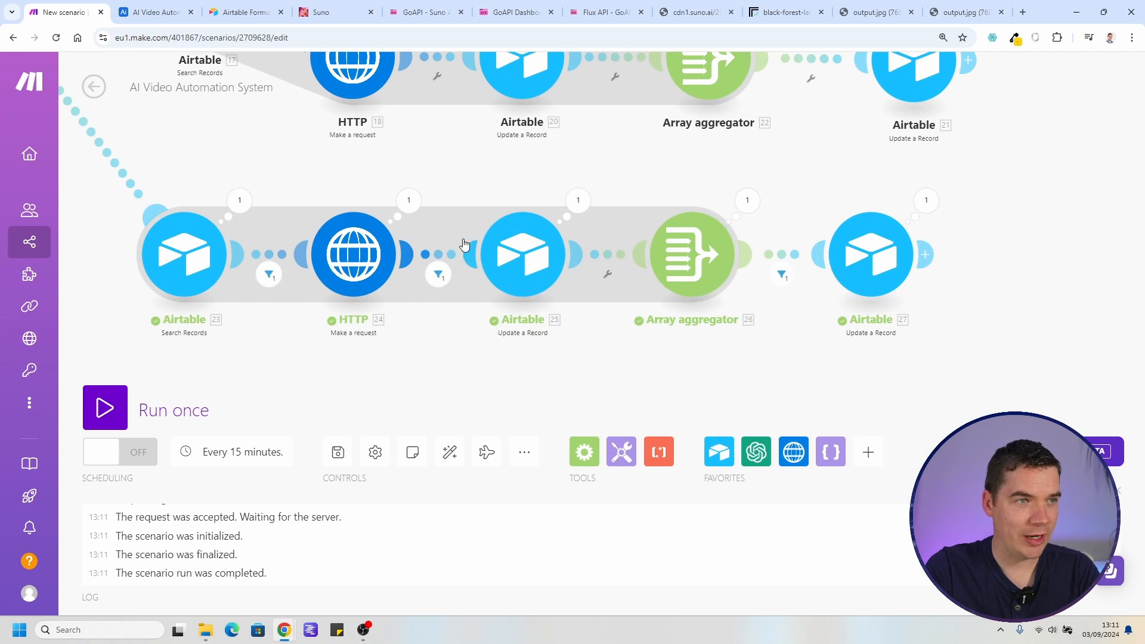
click(174, 6)
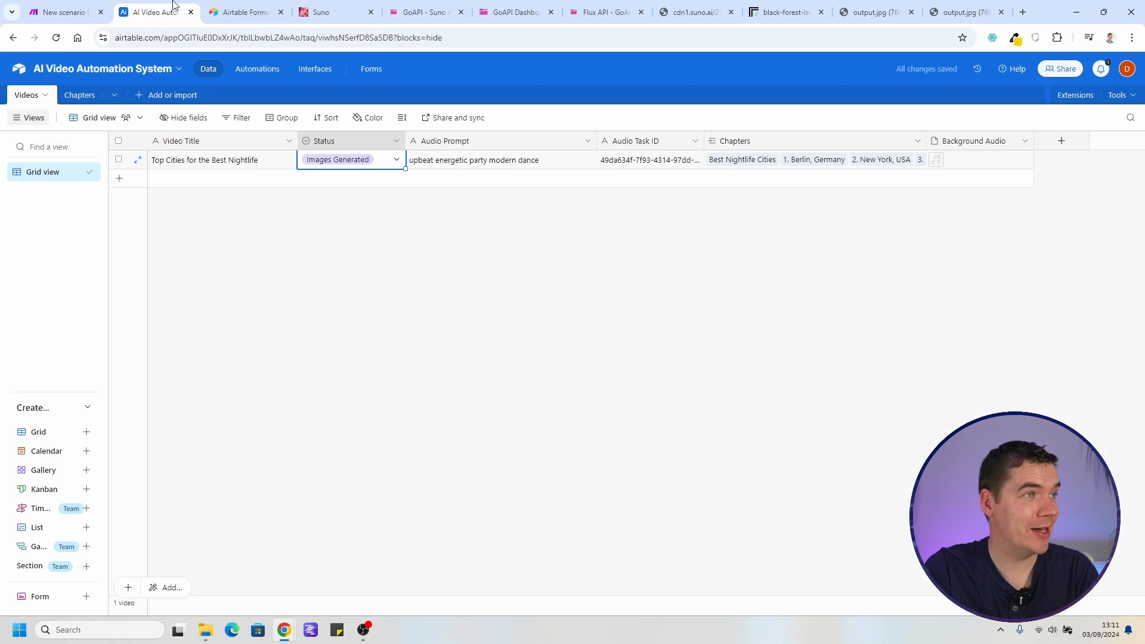
Preview the Bangkok, Thailand chapter's image in the Chapters table
click(79, 95)
click(725, 417)
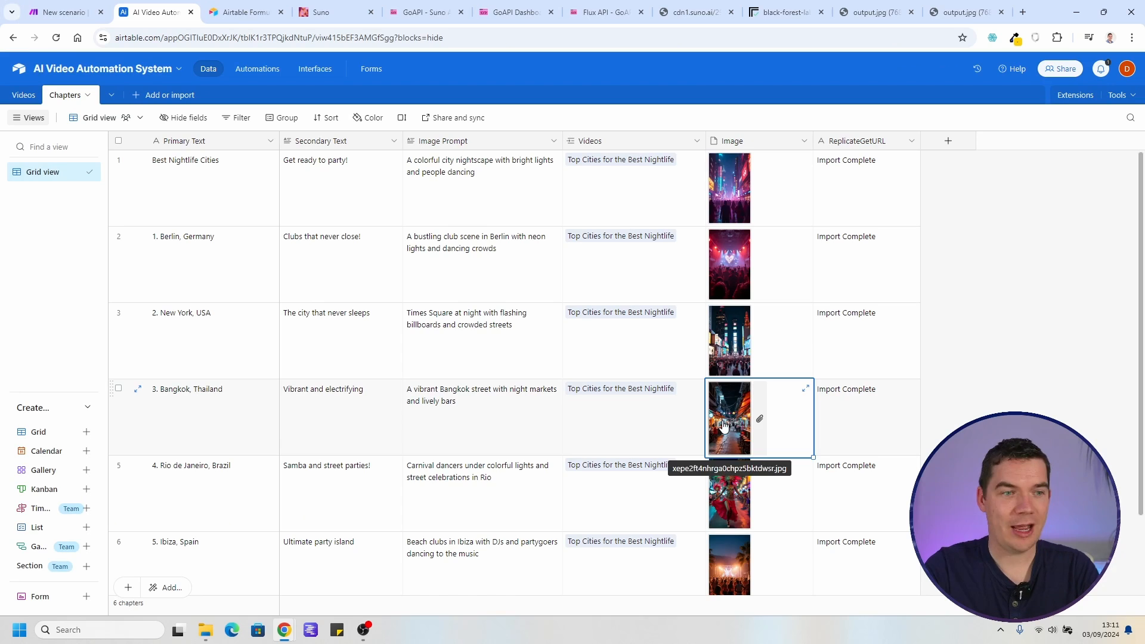
click(722, 420)
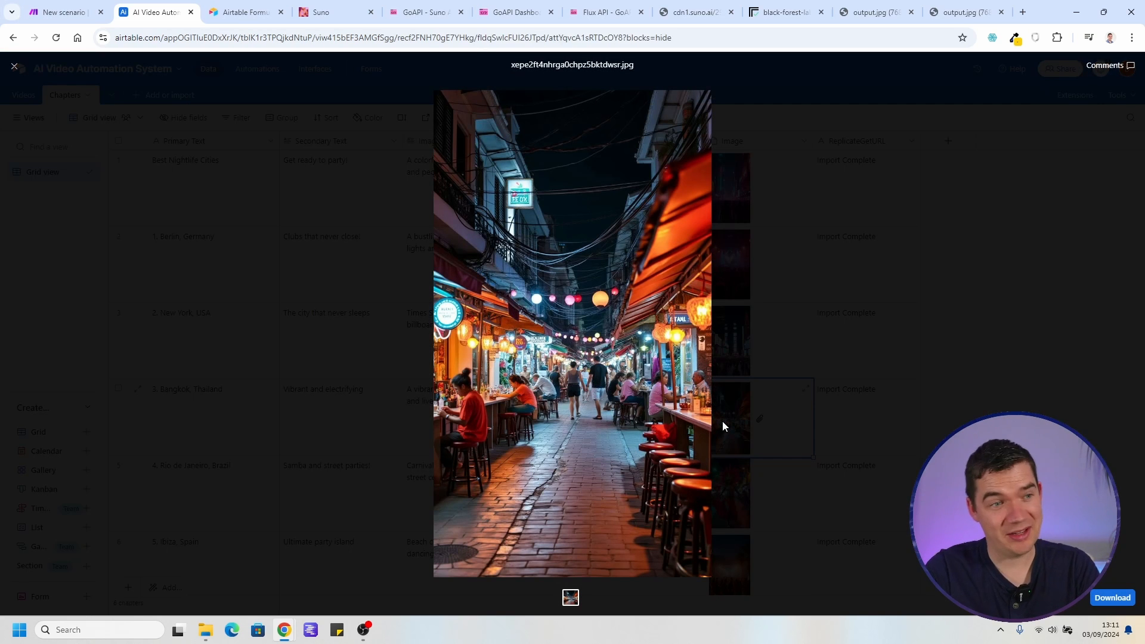
click(722, 422)
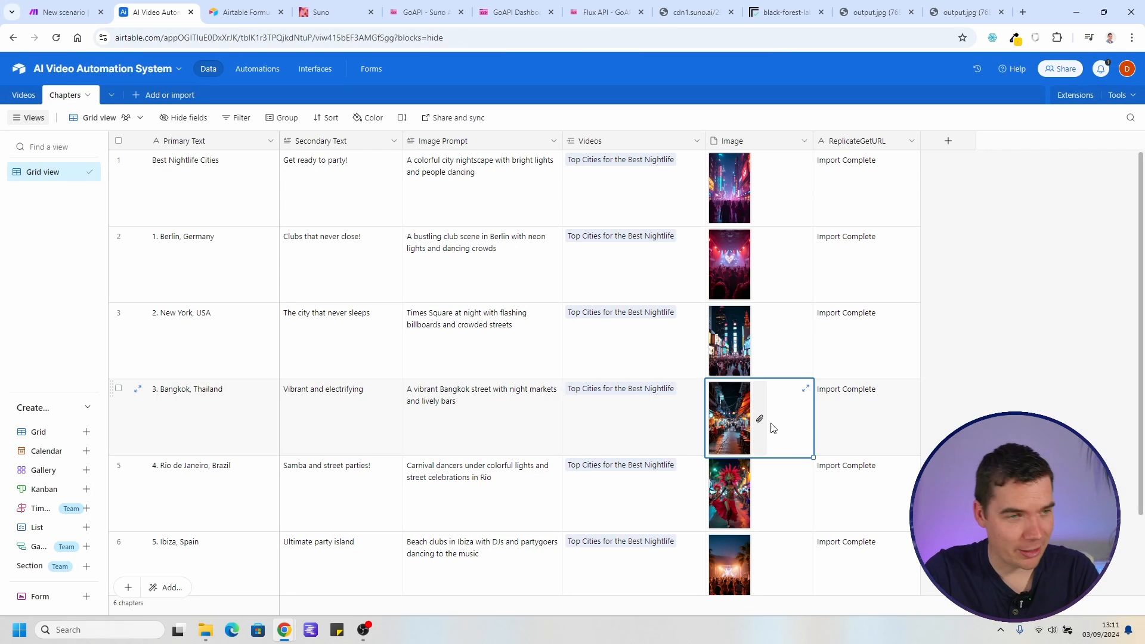
Append "and thousands of people" to the Bangkok chapter's Image Prompt and set the video's Status to Generate Images
double_click(450, 400)
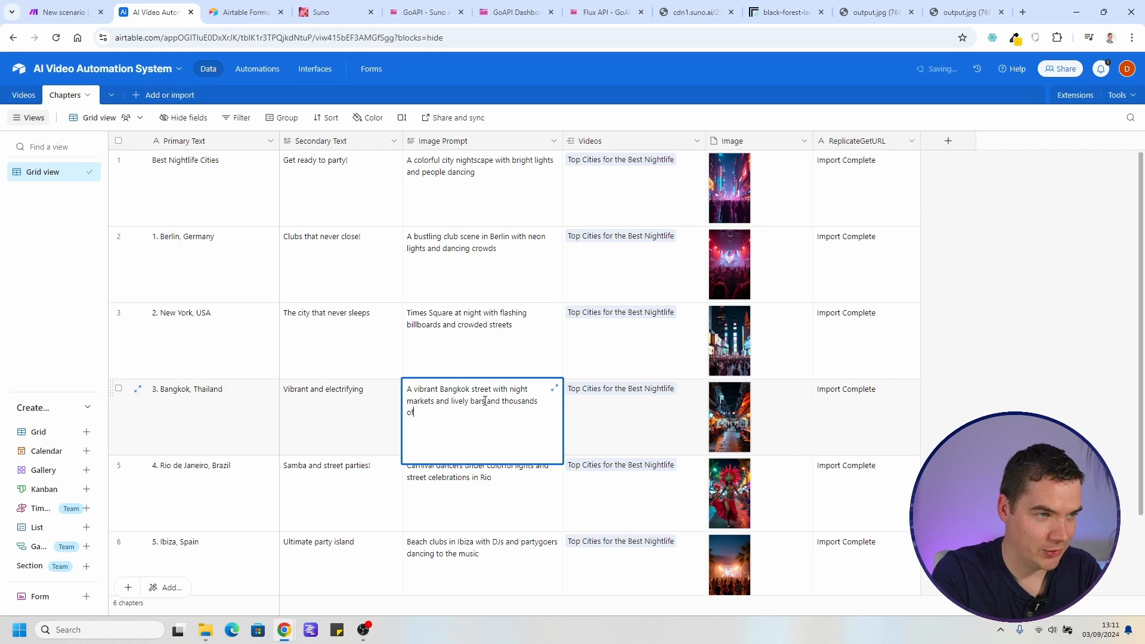
click(862, 416)
click(24, 94)
click(374, 164)
click(374, 164)
click(359, 270)
Run the Make scenario and inspect the prediction data returned by the Fetch Images route's HTTP module
click(75, 8)
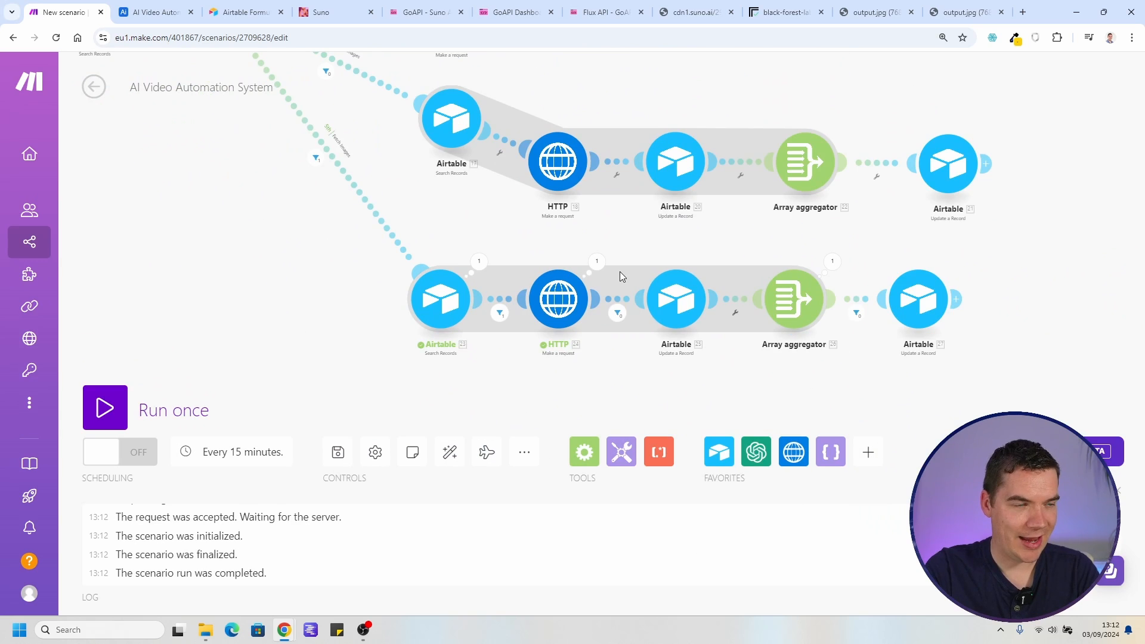
click(597, 264)
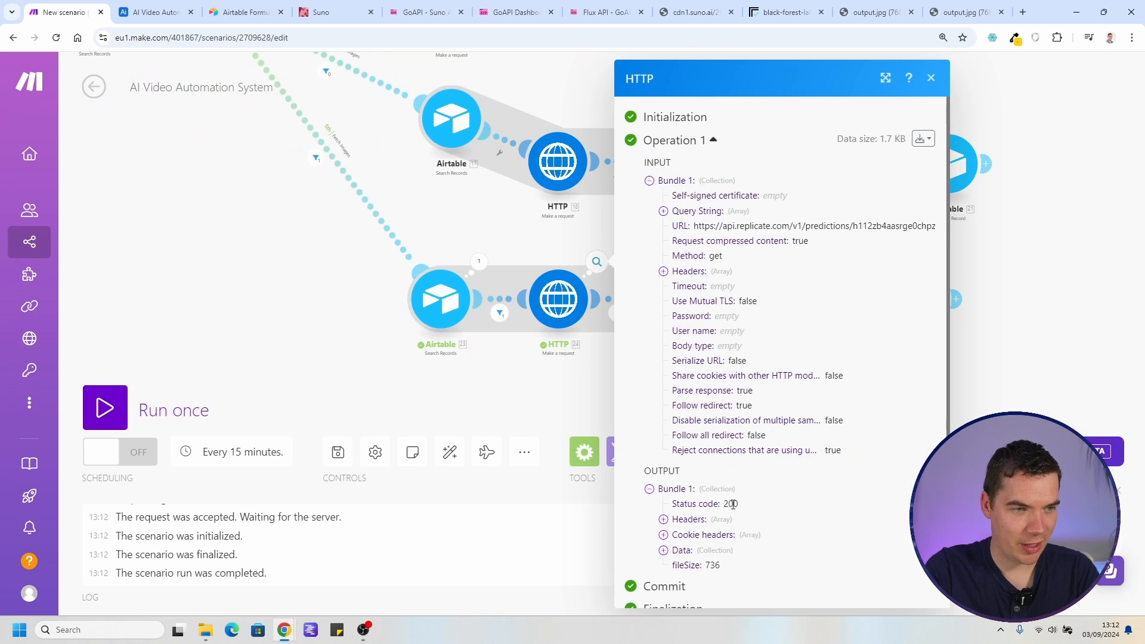
click(690, 552)
scroll(710, 519, down, 4)
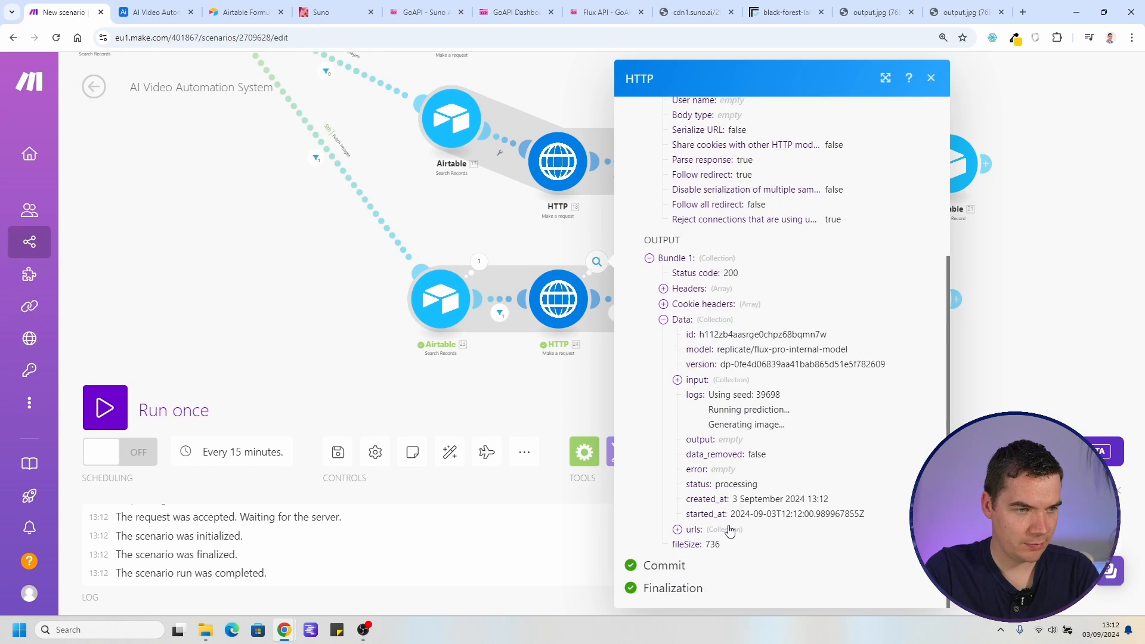
click(575, 388)
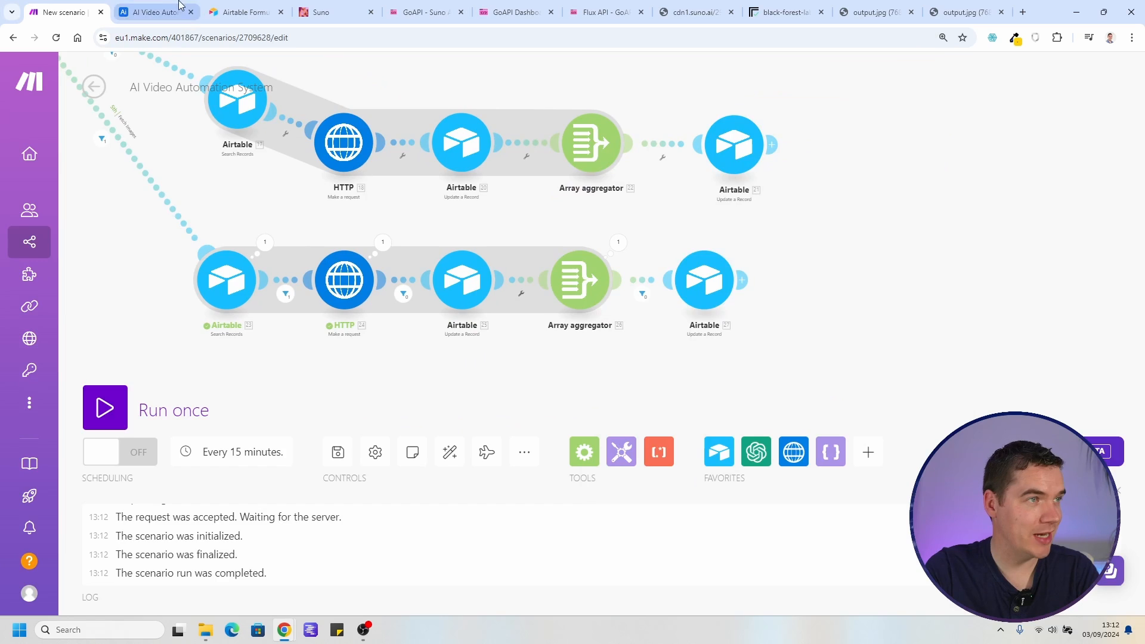
Check the video's record in Airtable and run the Make scenario again to fetch the Bangkok image
click(155, 12)
click(371, 242)
click(66, 12)
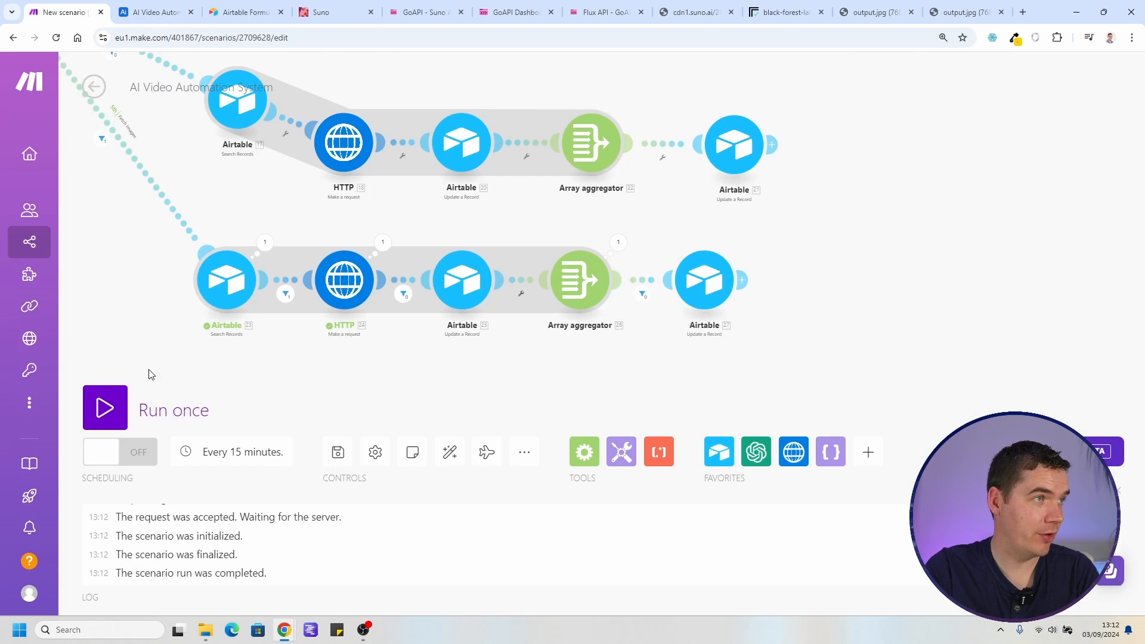
click(93, 404)
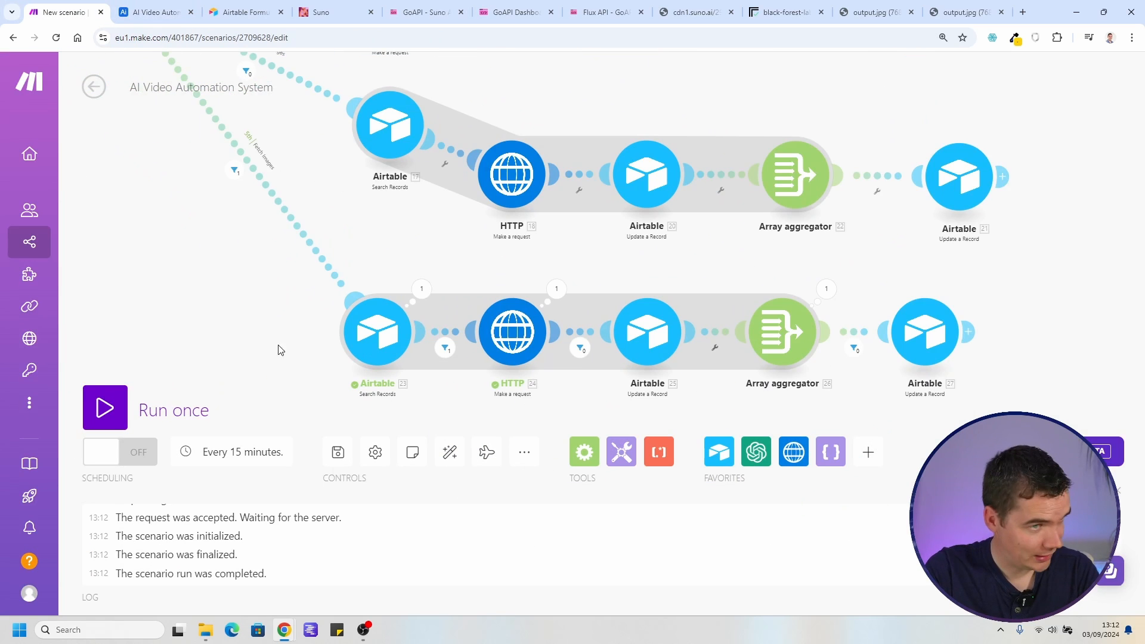
click(119, 412)
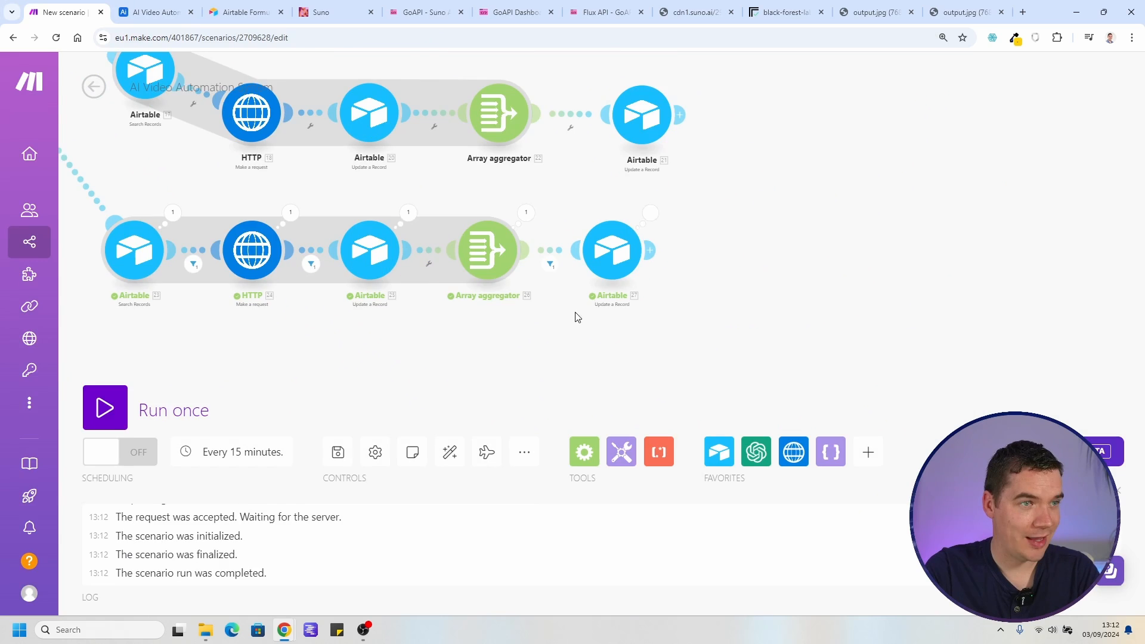
Preview the newly fetched Bangkok image in the Airtable Chapters table
click(154, 11)
click(65, 95)
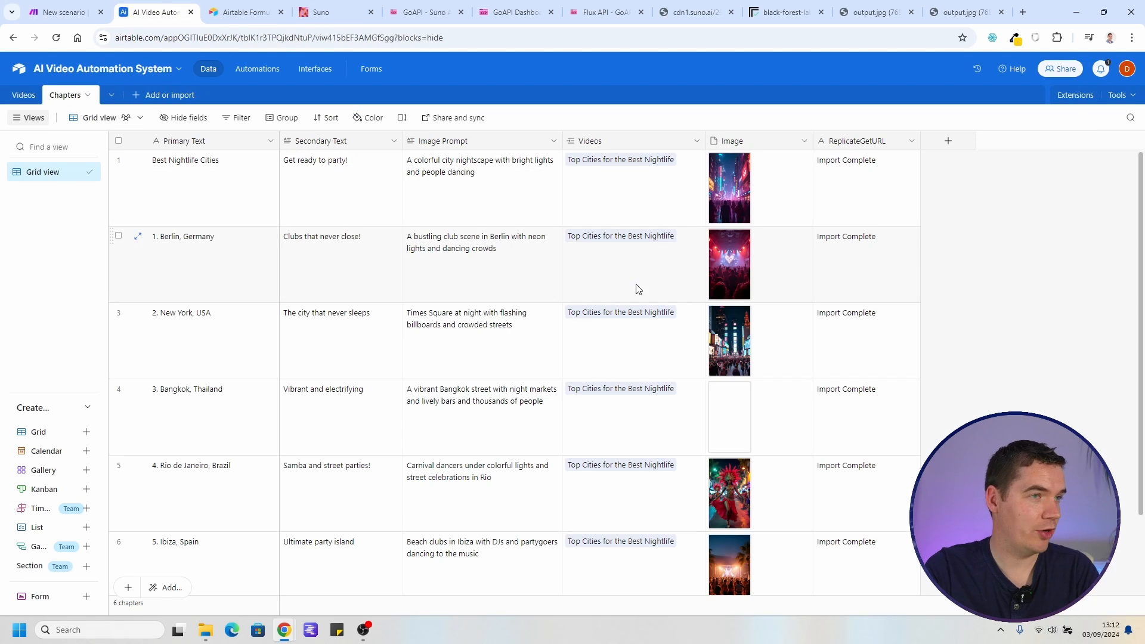
click(731, 412)
click(731, 413)
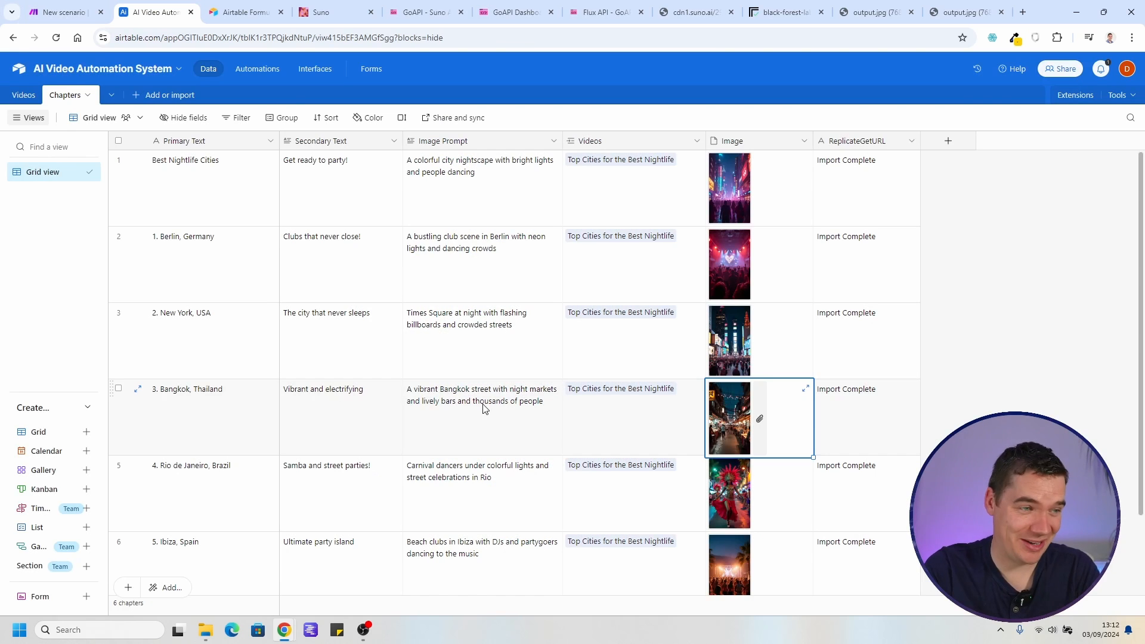
Rewrite the Bangkok chapter's Image Prompt as "Thousands of people in a vibrant Bangkok street with lively bars"
click(475, 404)
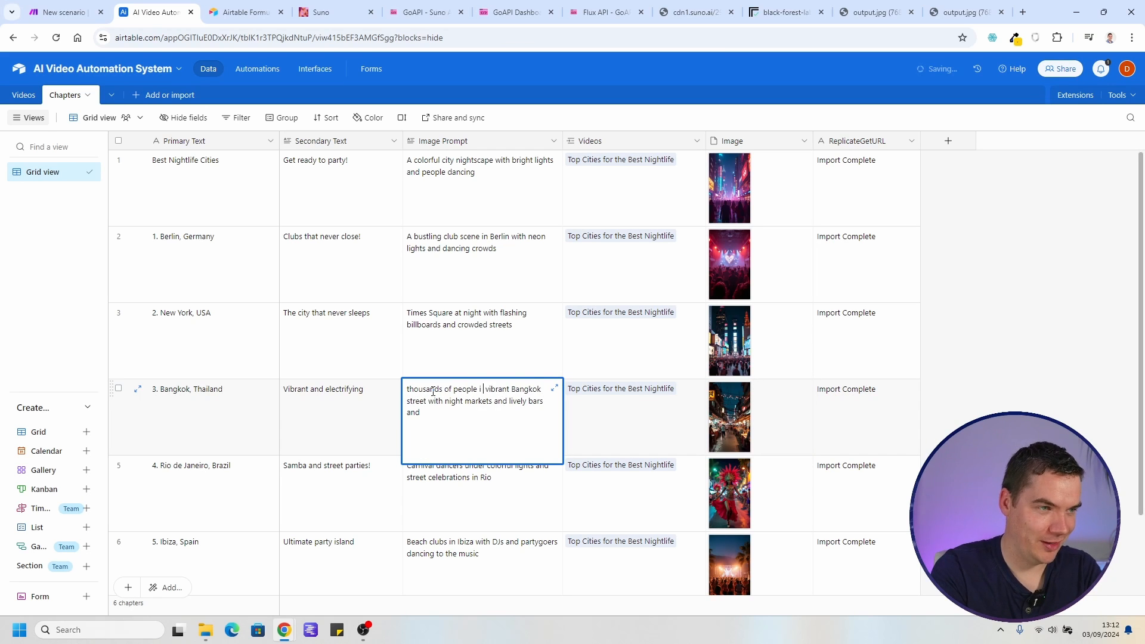
text(n a)
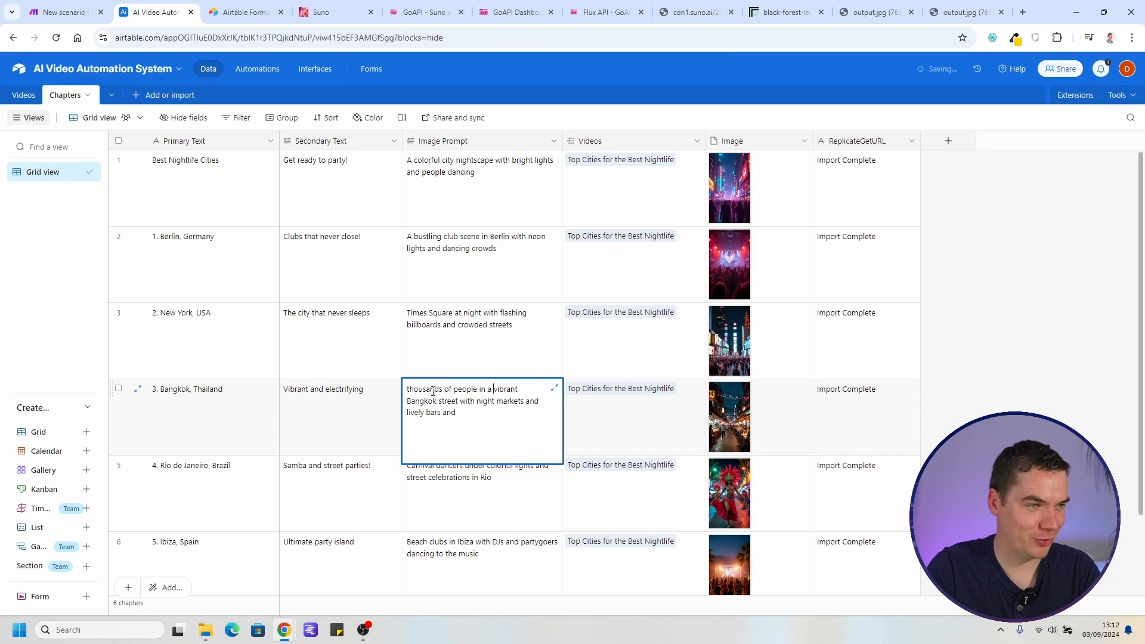
text(T)
key(Delete)
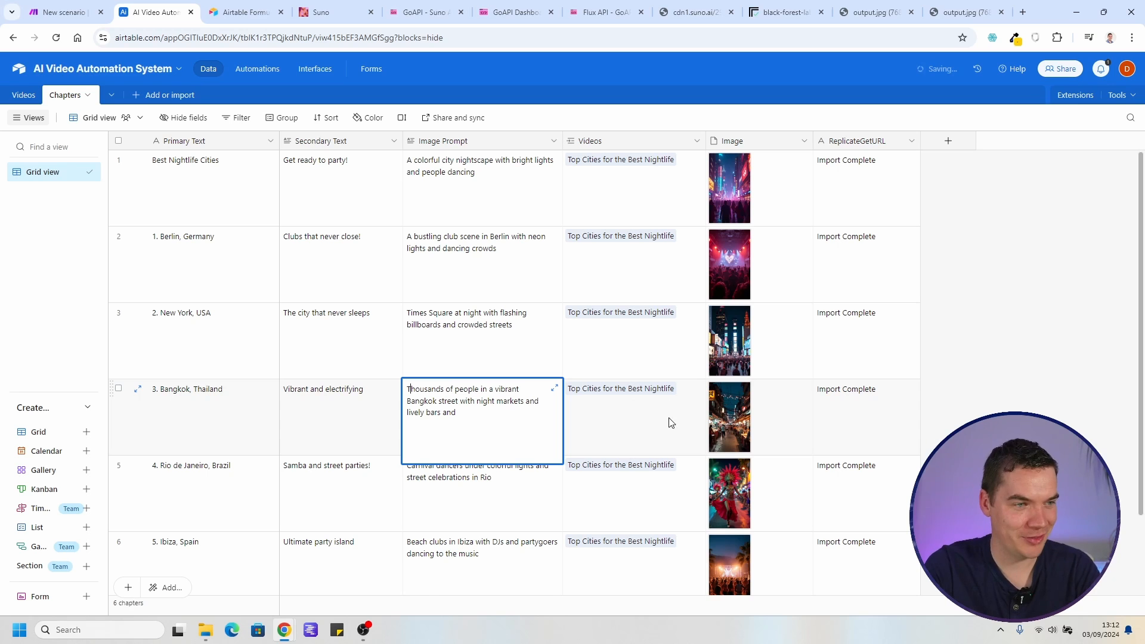
click(535, 403)
key(ctrl+BackSpace)
key(ctrl+BackSpace)
key(ctrl+BackSpace)
key(ctrl+BackSpace)
click(769, 420)
Run the Make scenario repeatedly to regenerate and fetch the Bangkok image, checking the Airtable Videos and Chapters tables between runs
click(63, 11)
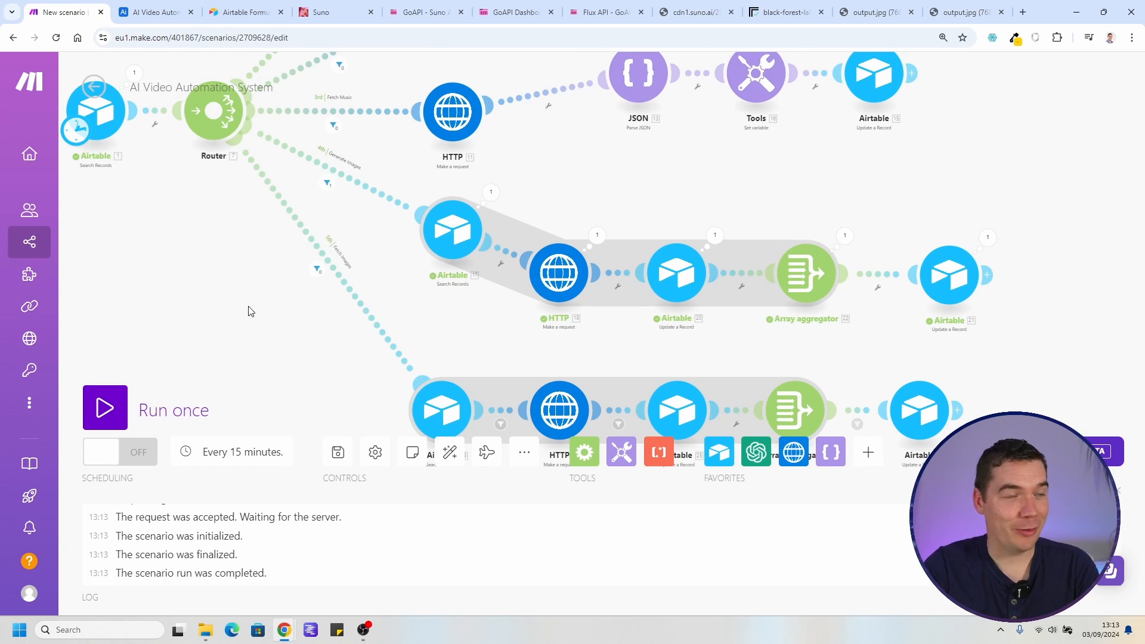
click(149, 6)
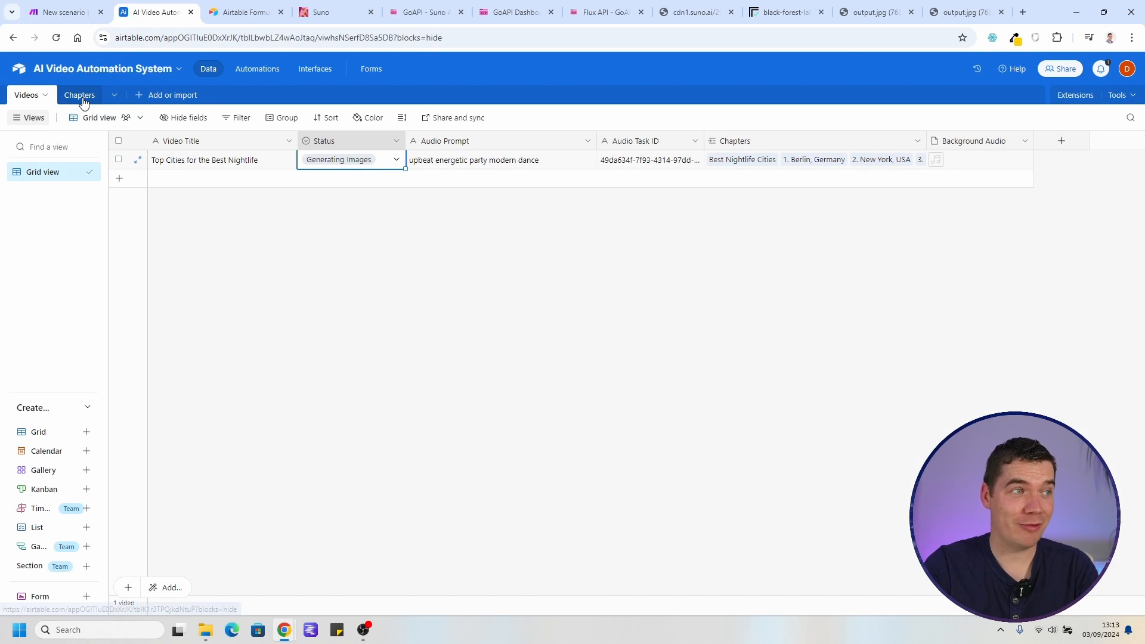
click(63, 7)
click(105, 407)
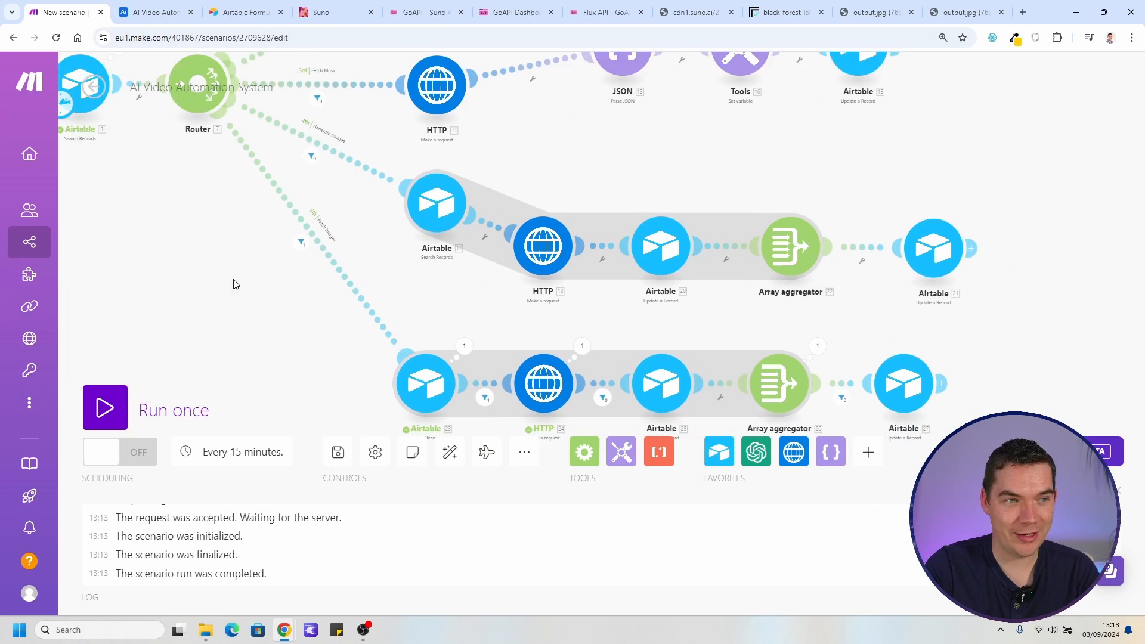
click(154, 12)
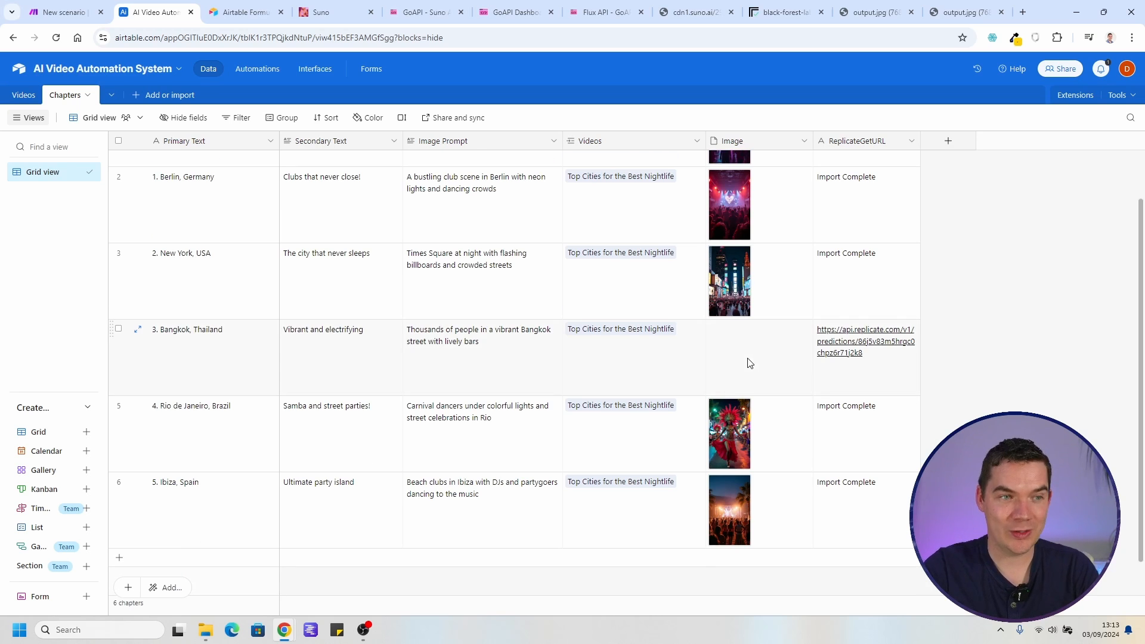
click(66, 12)
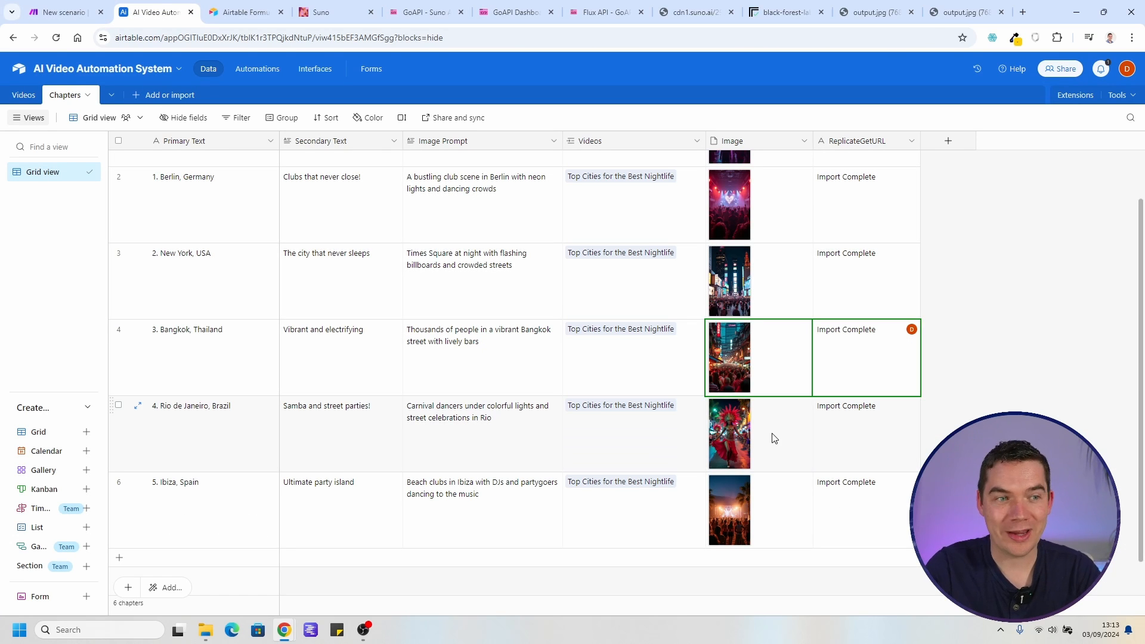
Preview the regenerated Bangkok image in Airtable and review the router's routes in the Make scenario
click(757, 358)
click(738, 369)
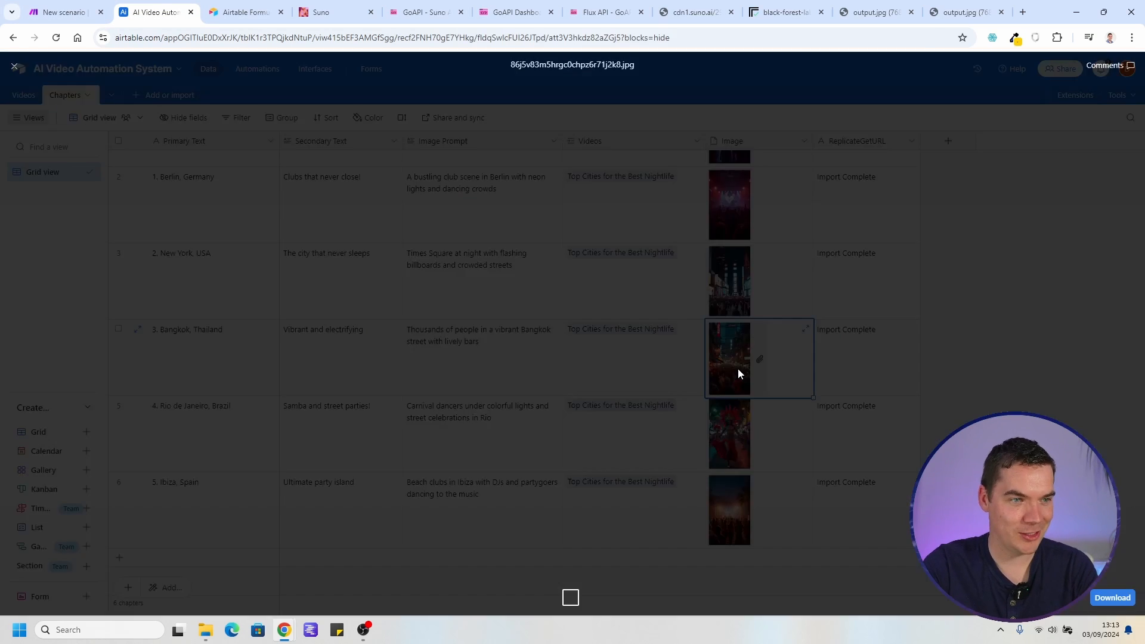
click(739, 367)
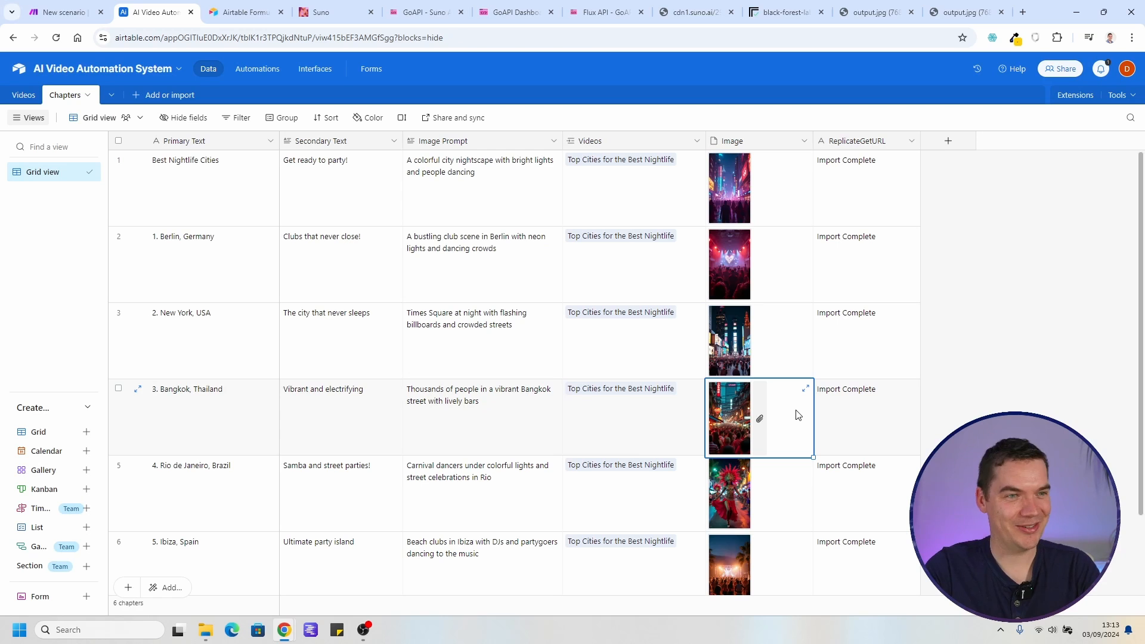
click(65, 12)
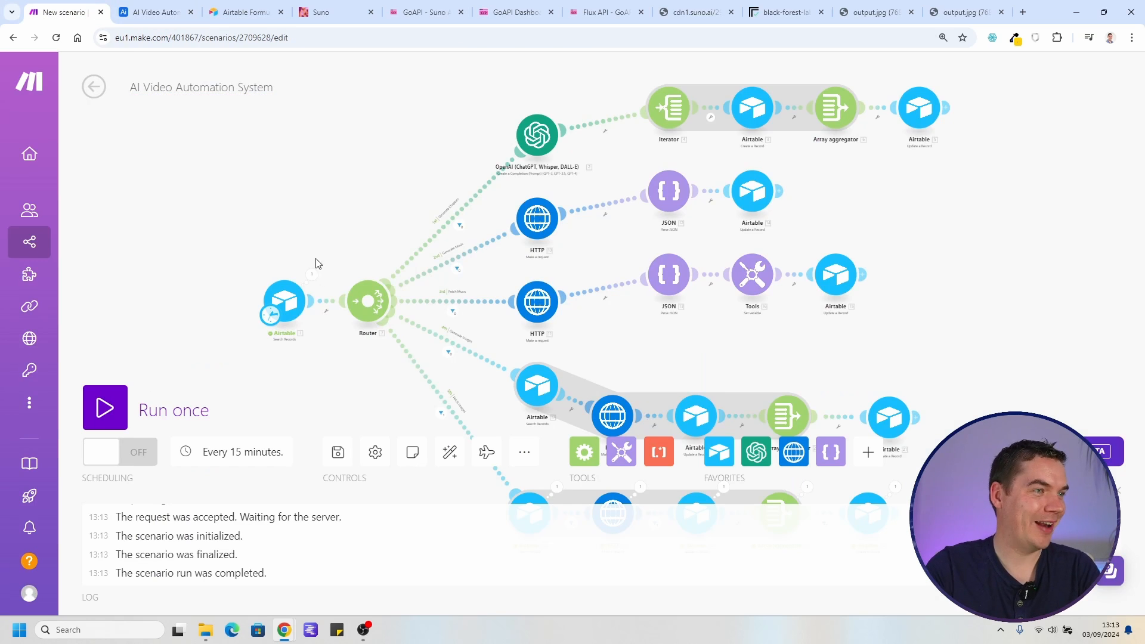
scroll(416, 309, up, 3)
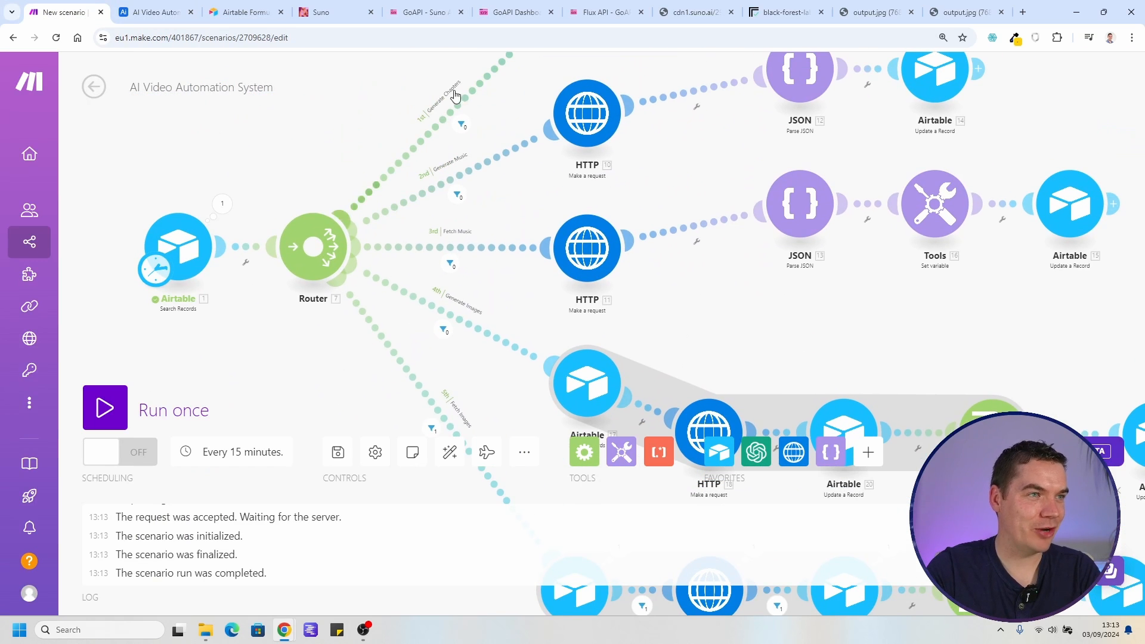
drag(359, 376, 350, 227)
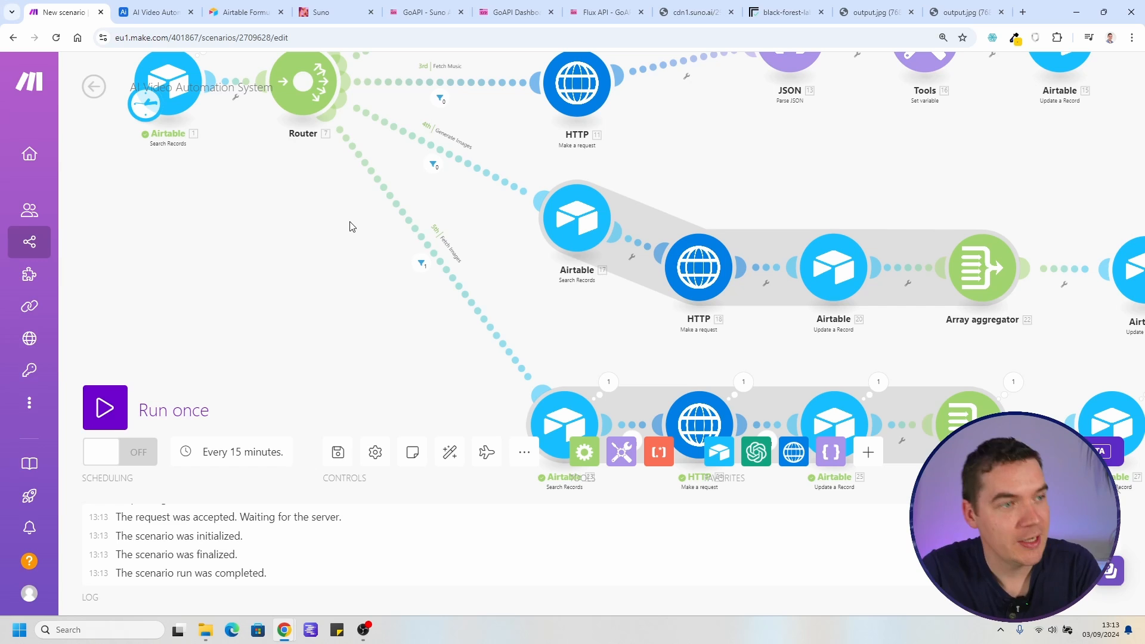
Open the Kling AI website in a new tab and view the Kling API page in the GoAPI dashboard
click(439, 7)
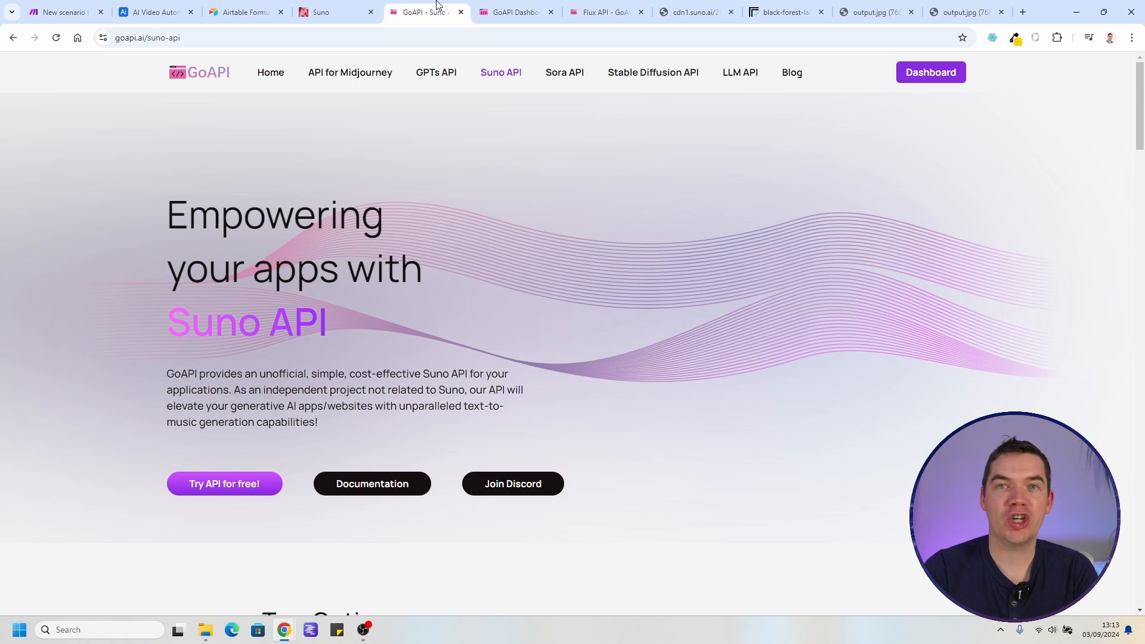
key(ctrl+t)
text(kling)
key(Return)
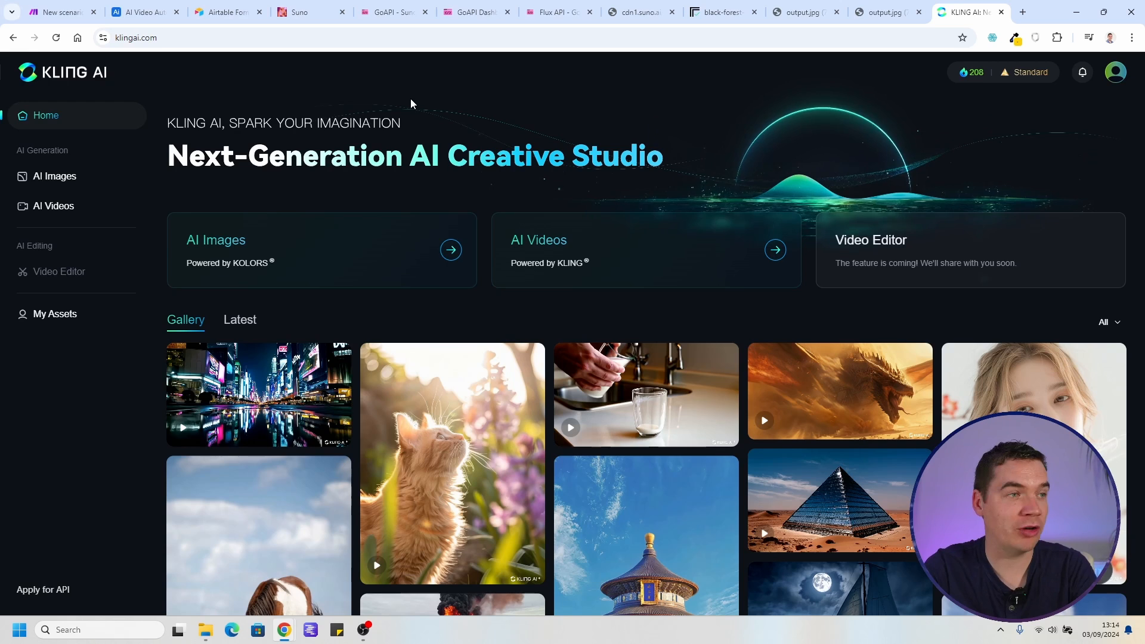
click(479, 6)
click(374, 105)
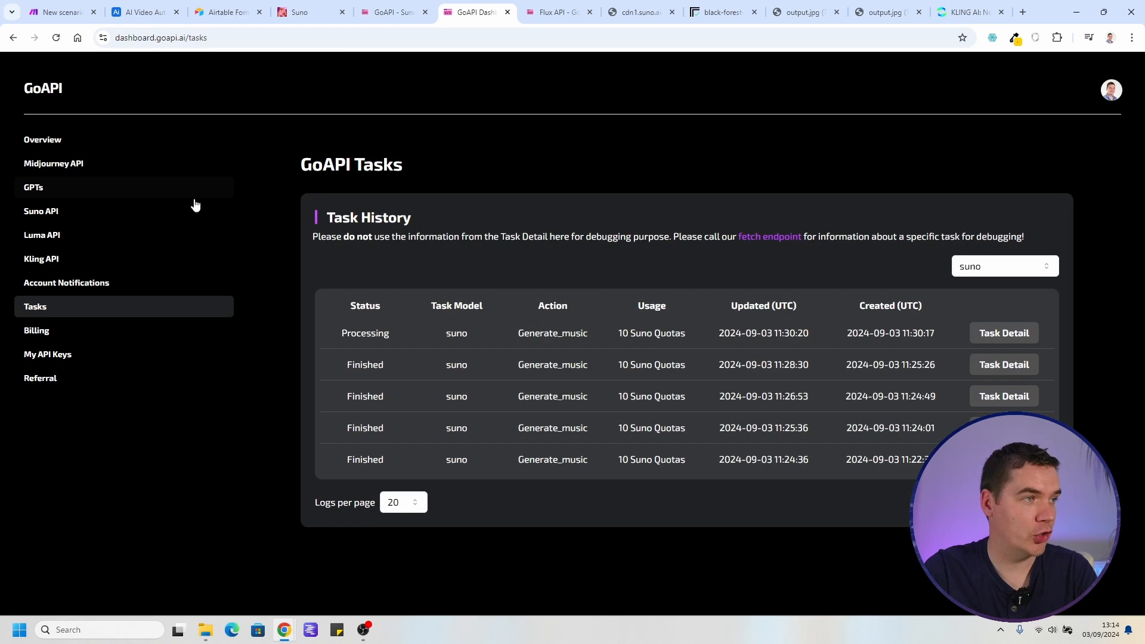
click(66, 258)
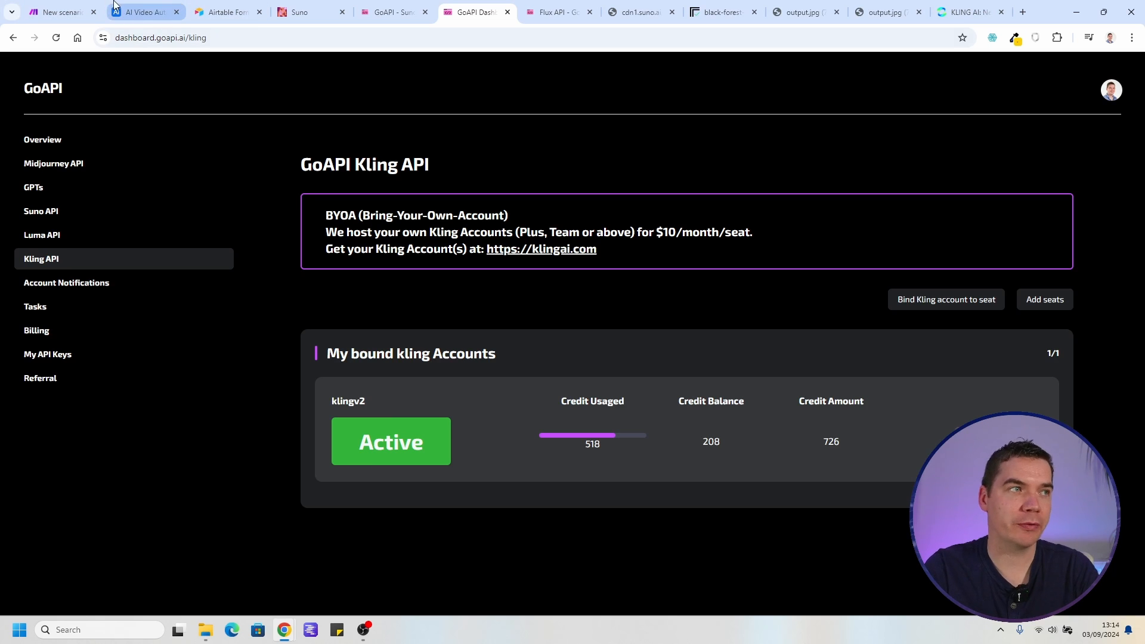
Add a route to the Make scenario's router with a filter labelled Generate Videos, requiring Status equal to Generate Videos
click(63, 9)
drag(365, 307, 455, 379)
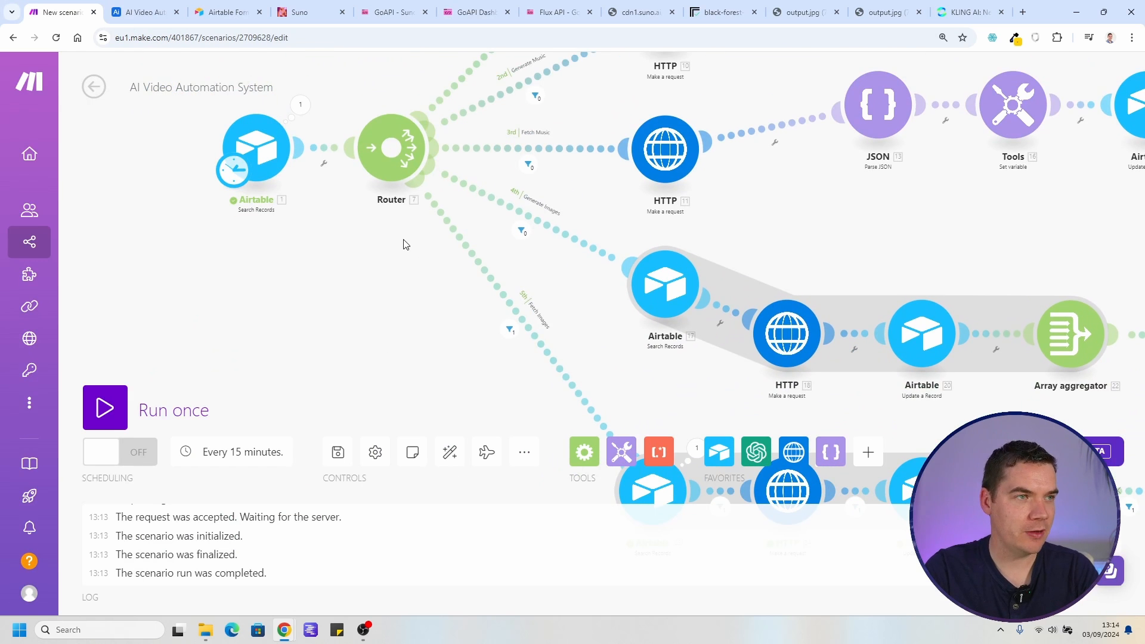
click(399, 183)
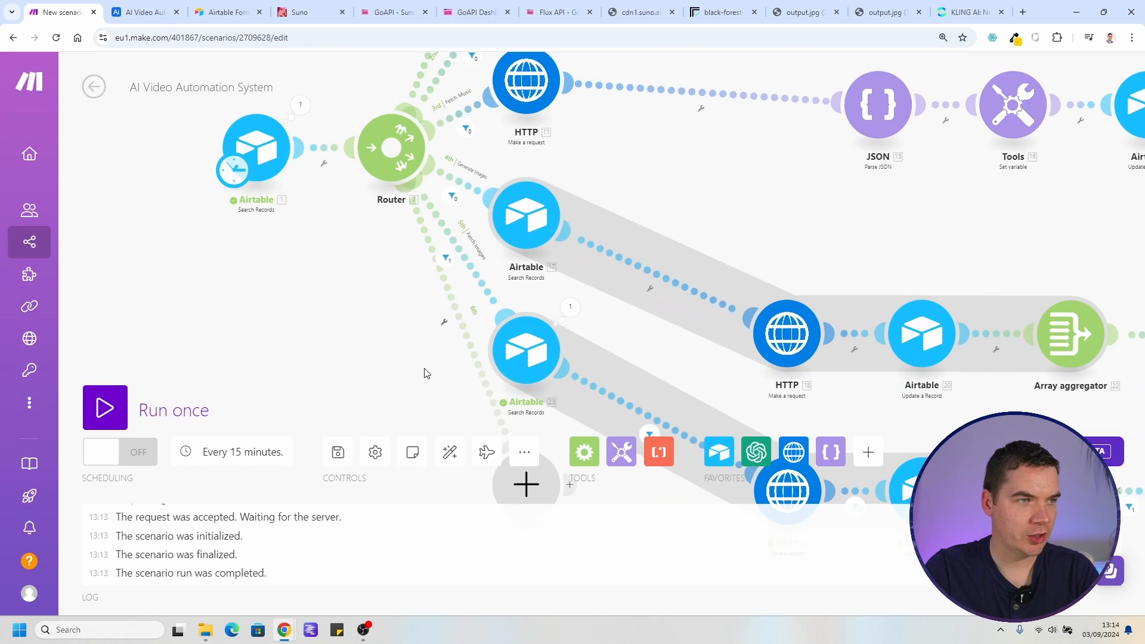
click(571, 288)
click(628, 136)
text(Generate Video)
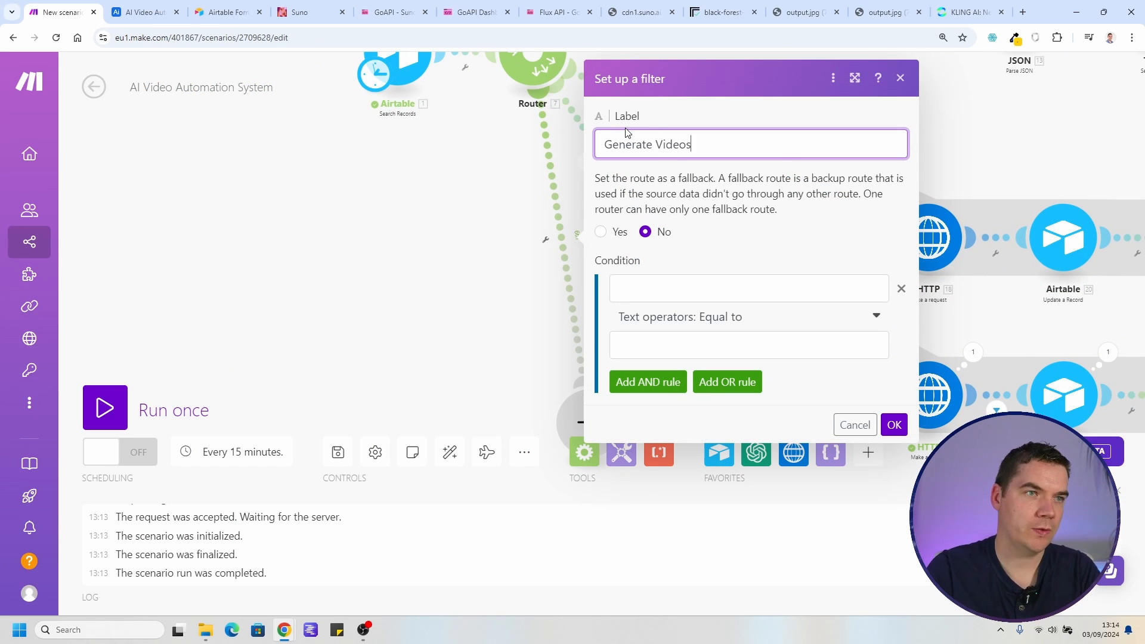
text(s)
click(748, 288)
click(392, 334)
click(752, 345)
text(Generate Videos)
click(893, 425)
Add the options Generate Videos, Generating Videos and Videos Generated to the Status field of the Airtable Videos table
key(ctrl+Tab)
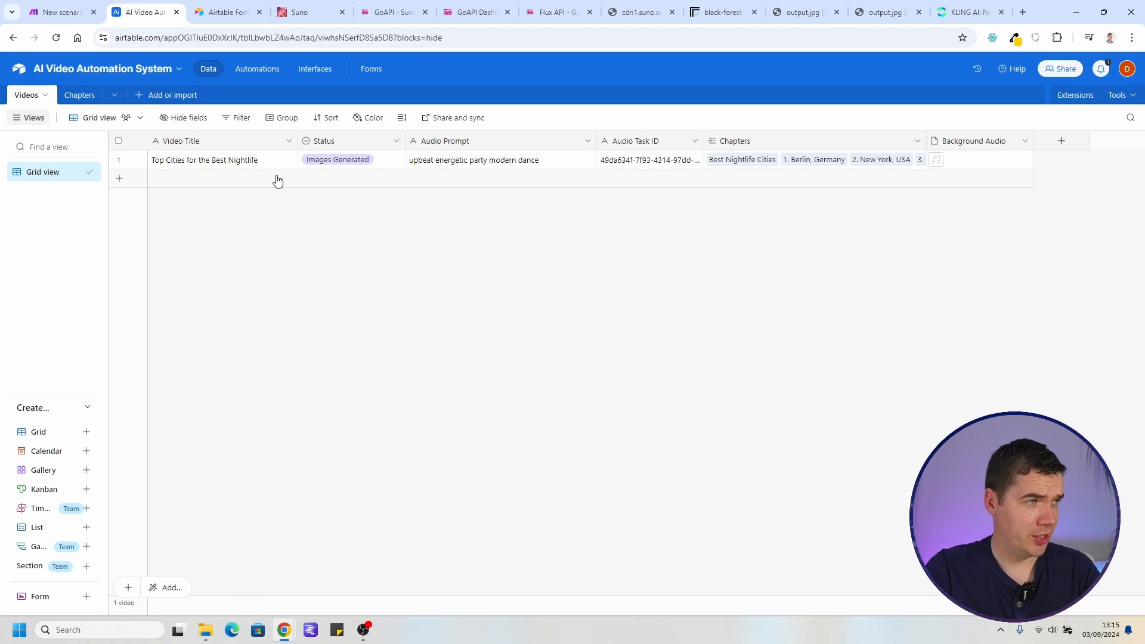
click(396, 141)
click(389, 164)
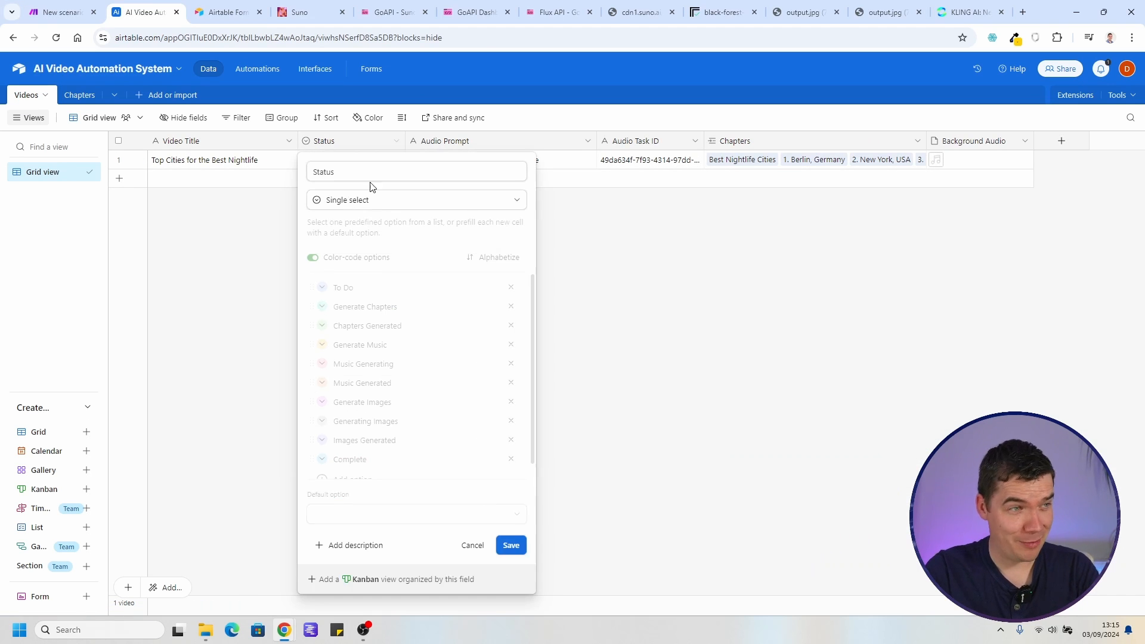
scroll(396, 346, down, 1)
click(364, 449)
text(Generate Videos)
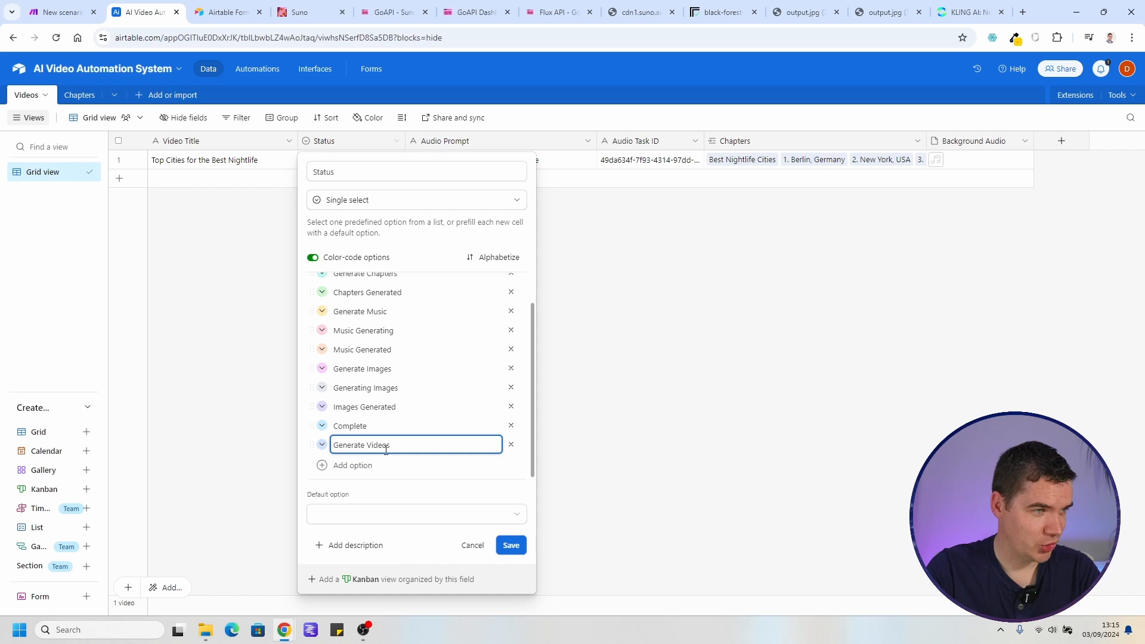
click(355, 466)
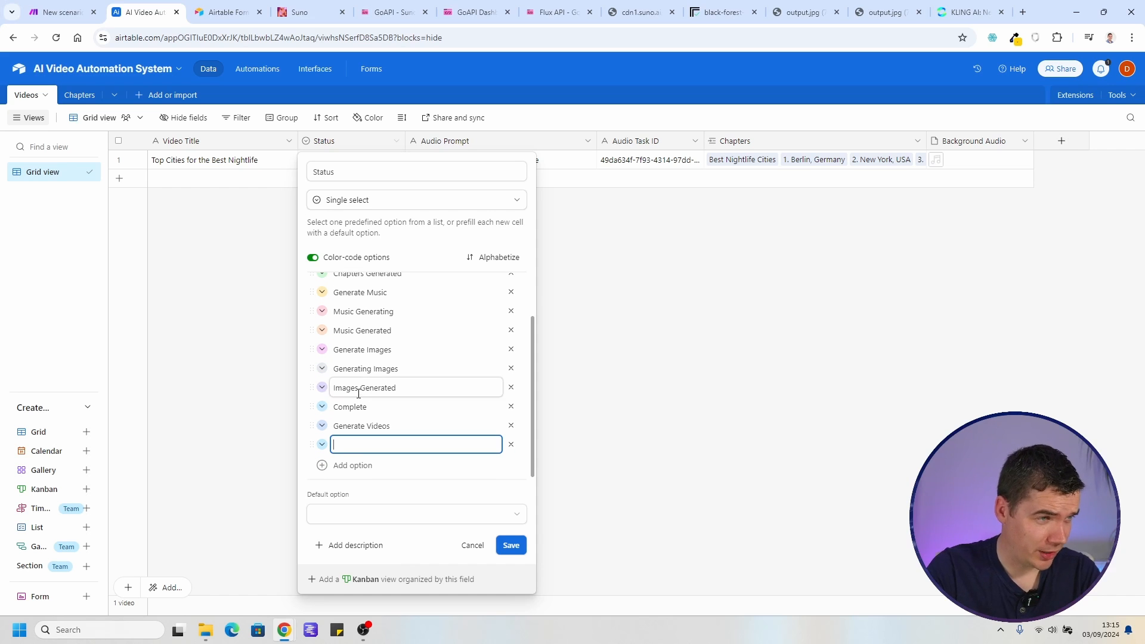
text(Generating Videos)
click(354, 464)
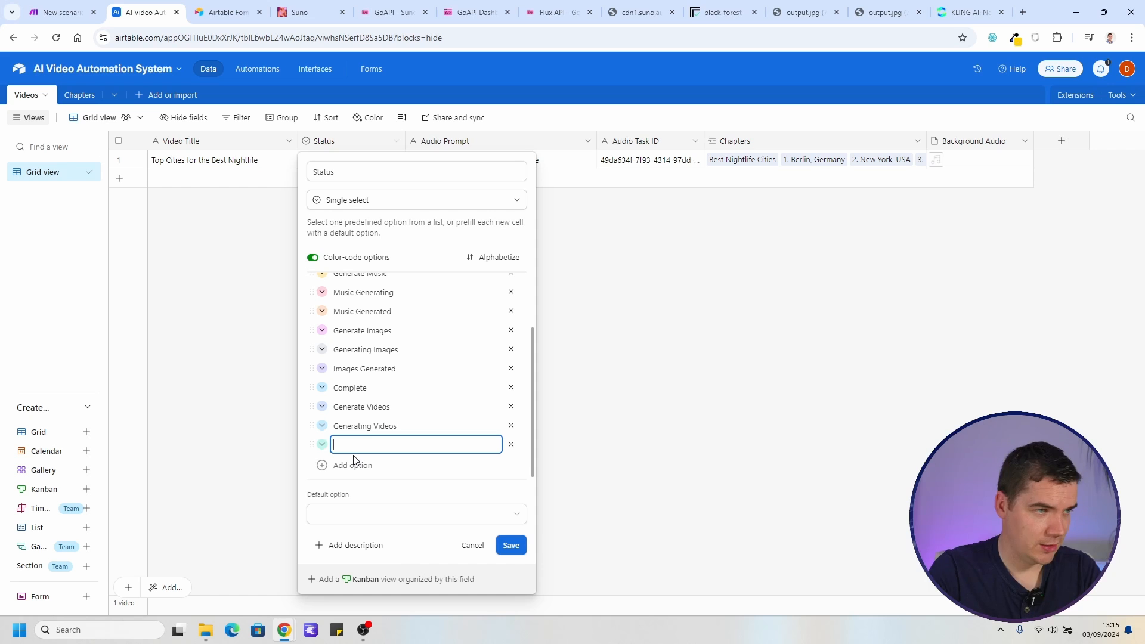
text(Videos Generated)
triple_click(379, 407)
click(513, 544)
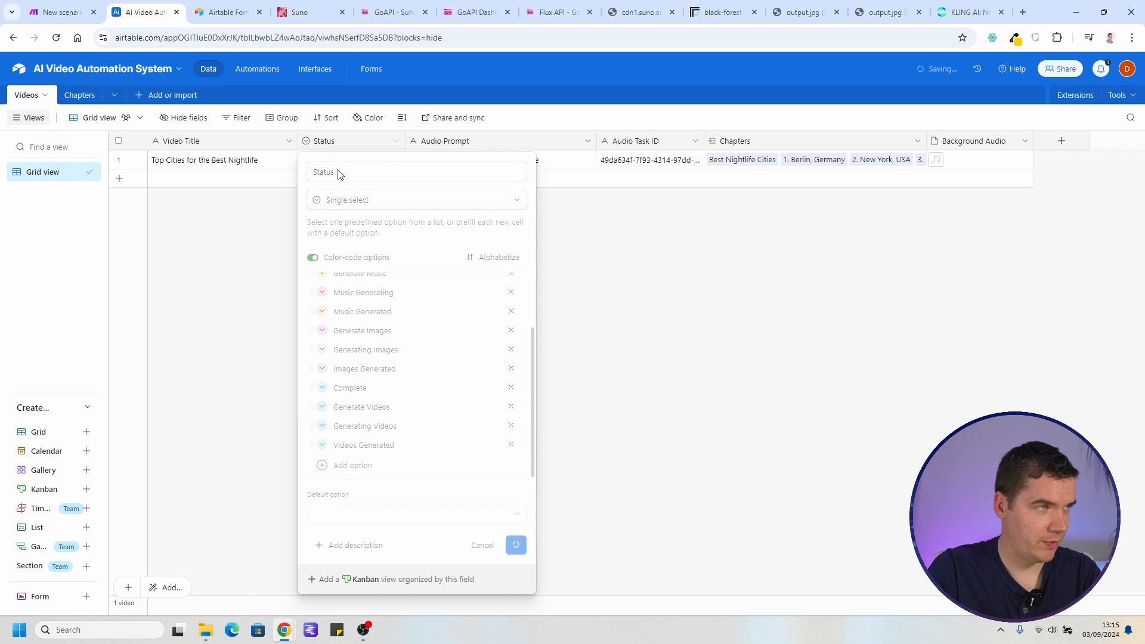
Set the Status of the Top Cities for the Best Nightlife record to Generate Videos
click(374, 161)
click(375, 161)
scroll(365, 250, down, 2)
click(345, 295)
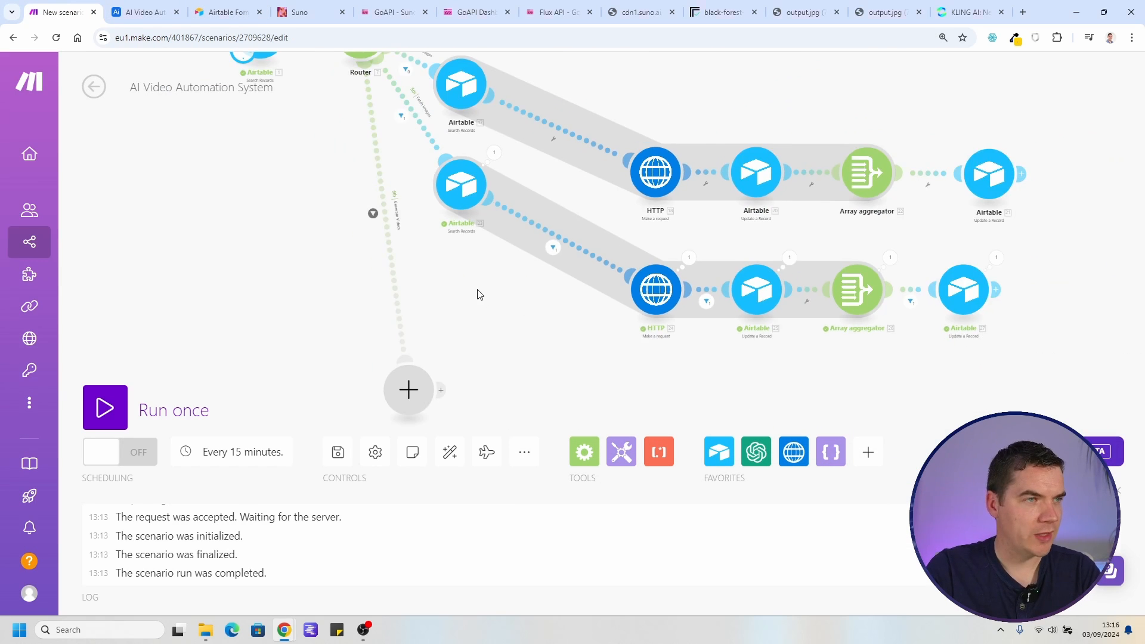
Review the router's routes in the Make scenario and the chapter records in the Airtable Chapters table
drag(477, 295, 616, 388)
scroll(622, 370, down, 5)
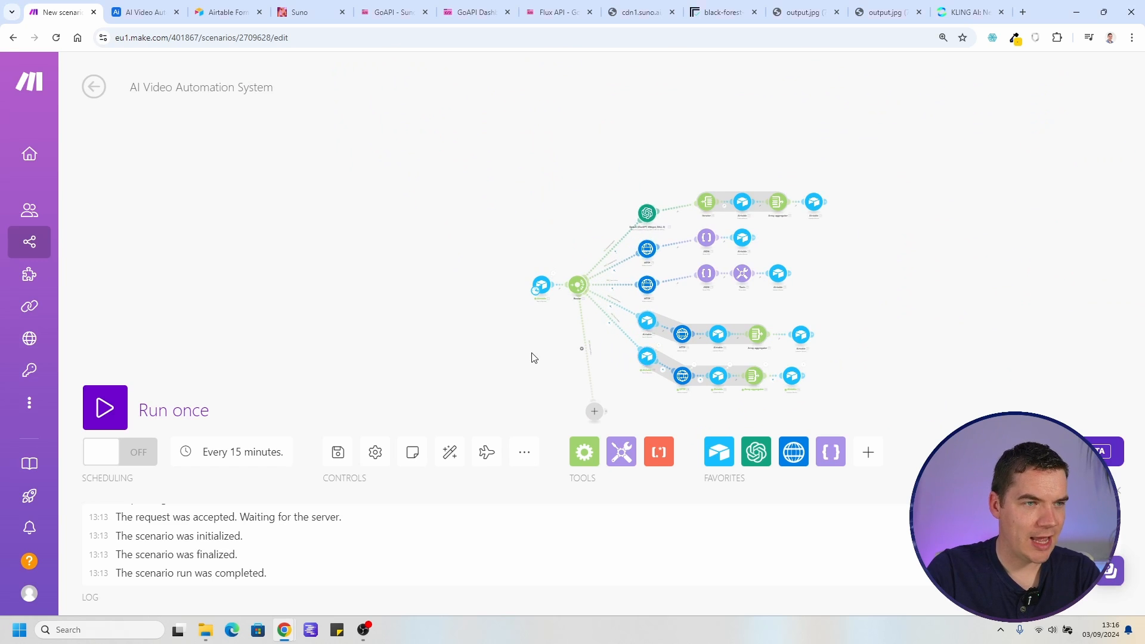
scroll(537, 356, up, 5)
drag(626, 290, 440, 318)
scroll(599, 299, up, 2)
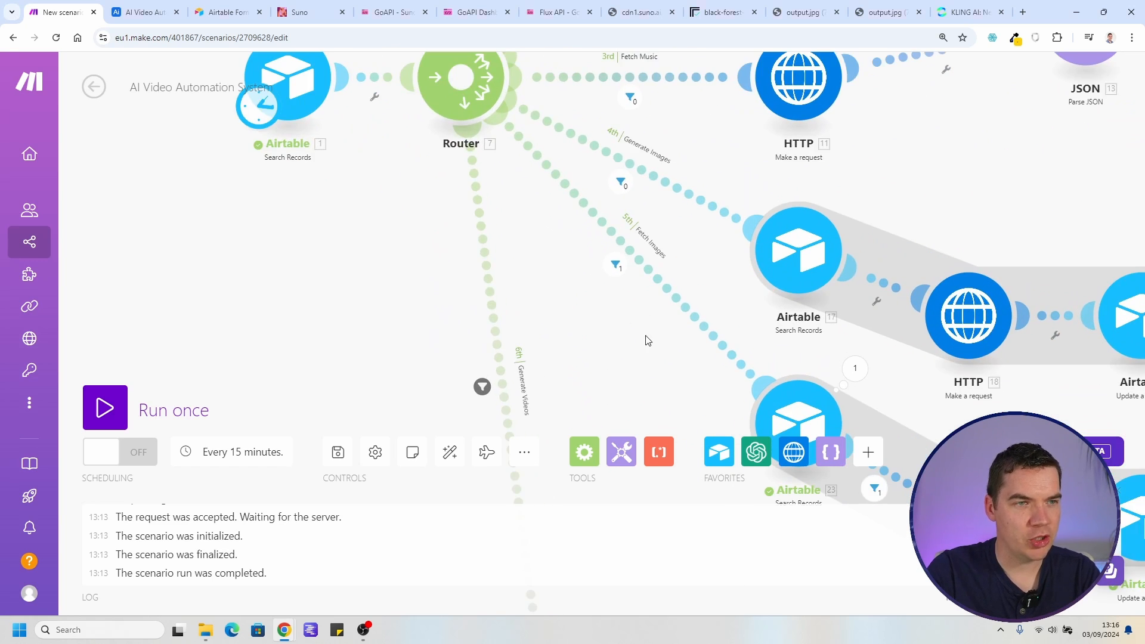
drag(645, 336, 479, 204)
click(163, 13)
click(81, 96)
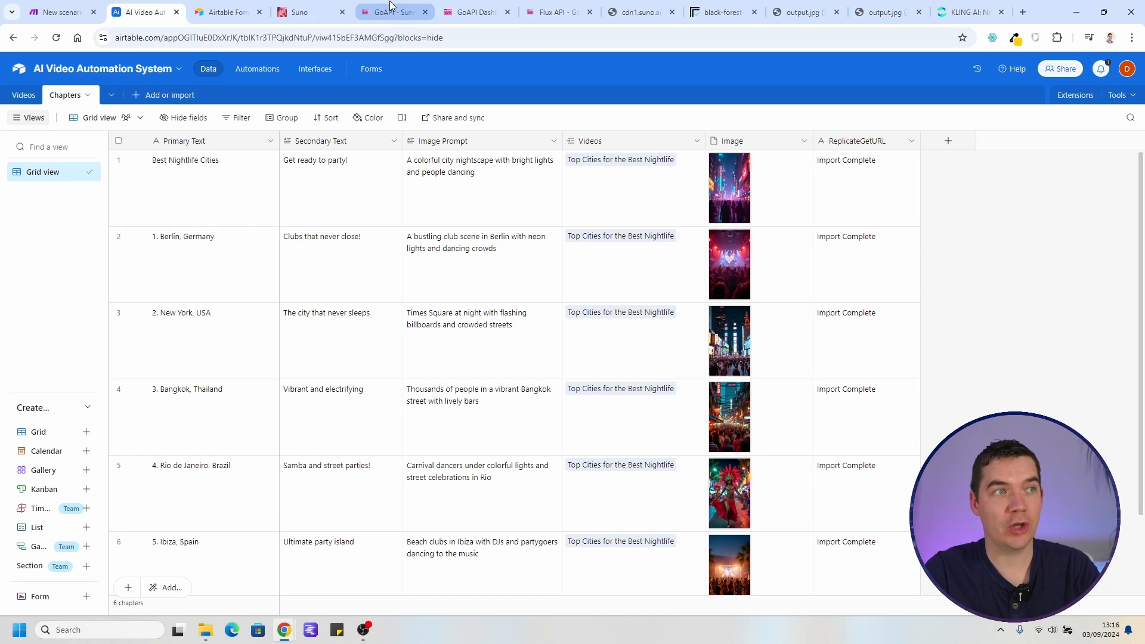
Clone the Generate Images route's Airtable Search Records module in Make for use on the Generate Videos route
click(71, 5)
scroll(466, 201, up, 3)
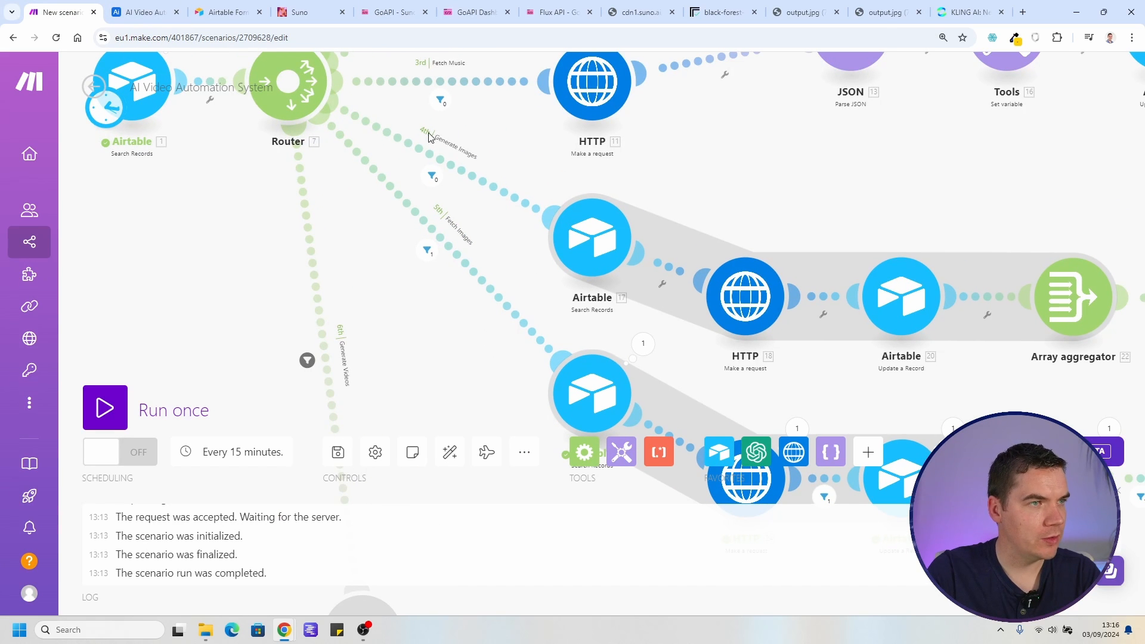
drag(699, 199, 467, 154)
right_click(370, 189)
click(424, 295)
Edit the Generate Videos search formula to replace the empty ReplicateGetURL condition with the chapter's image field, keeping the Video Title match
click(541, 260)
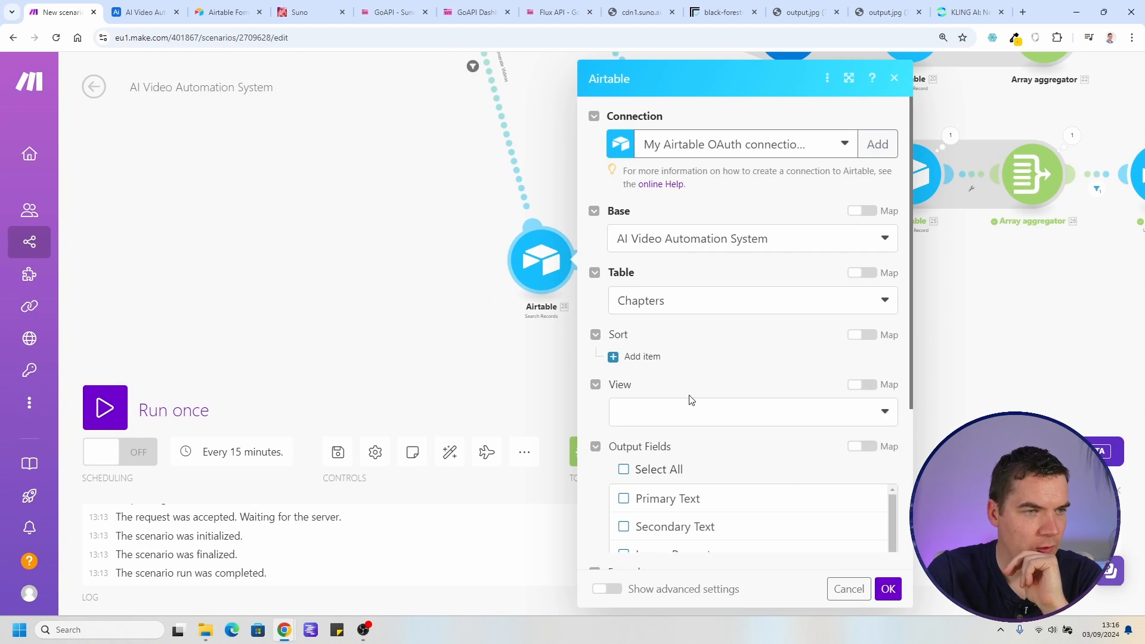
scroll(685, 417, down, 4)
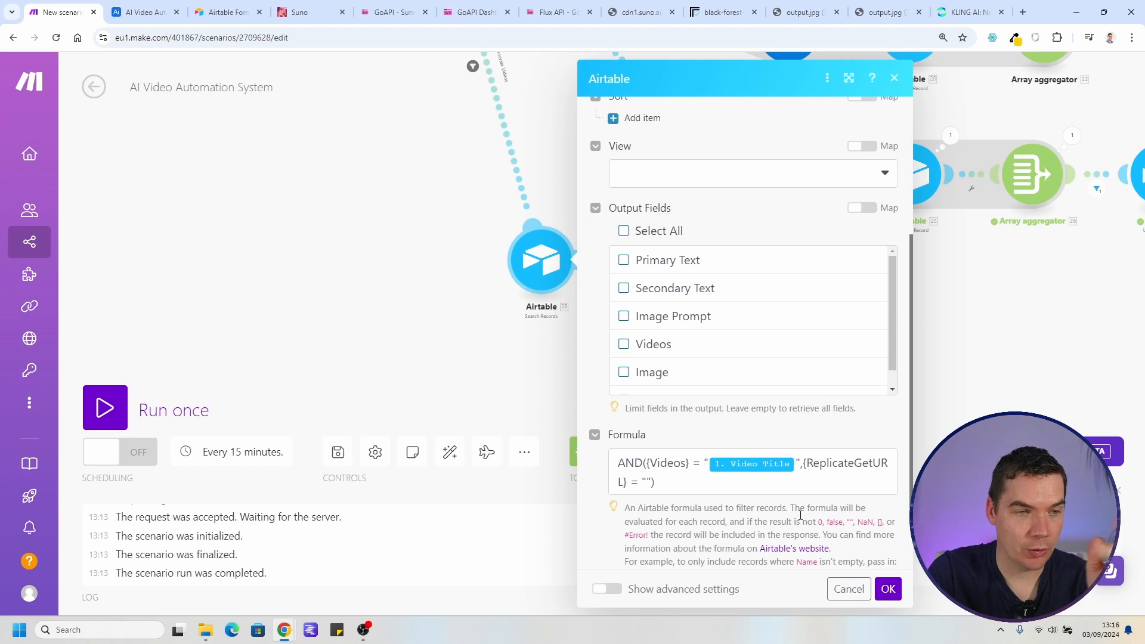
click(841, 478)
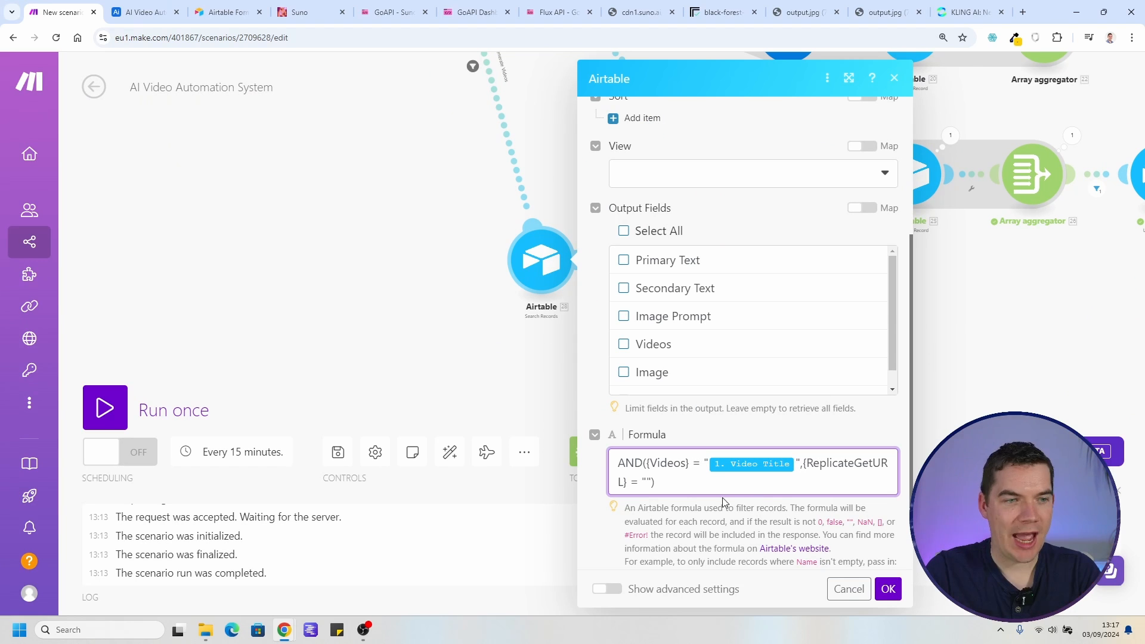
double_click(825, 463)
click(826, 464)
key(BackSpace)
key(BackSpace)
key(BackSpace)
key(BackSpace)
key(BackSpace)
double_click(844, 463)
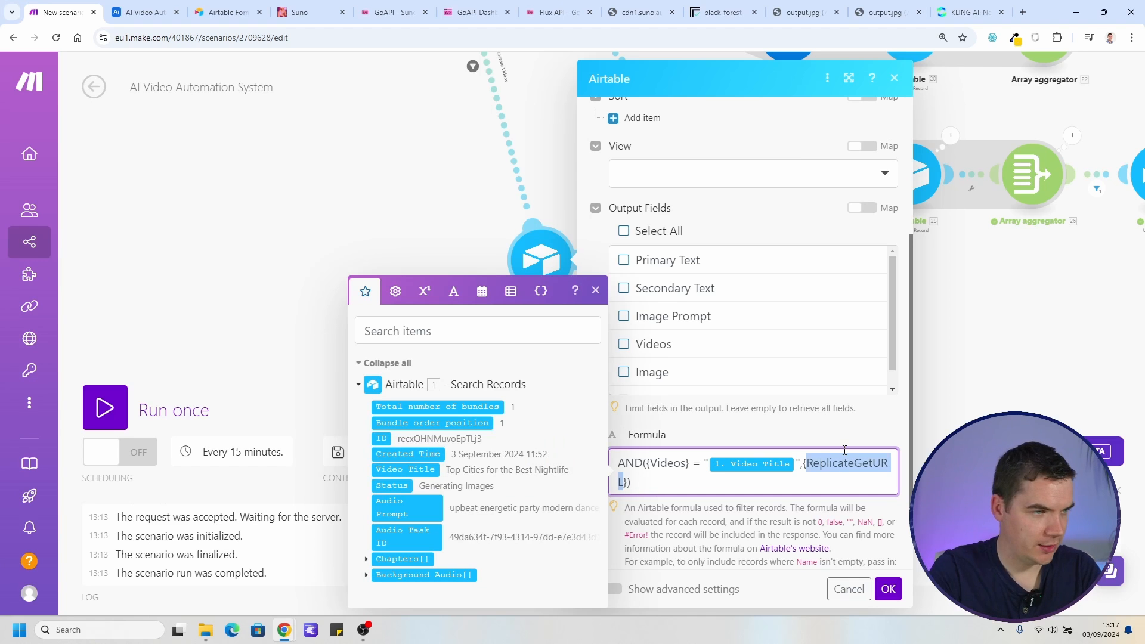
text(Images)
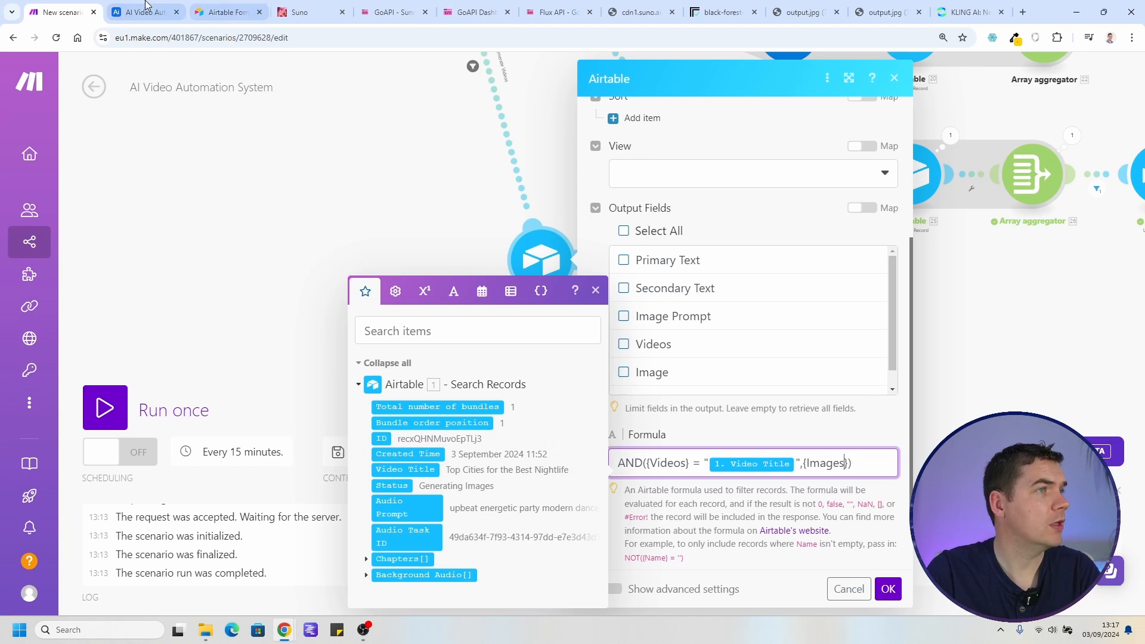
click(145, 12)
click(73, 11)
click(887, 588)
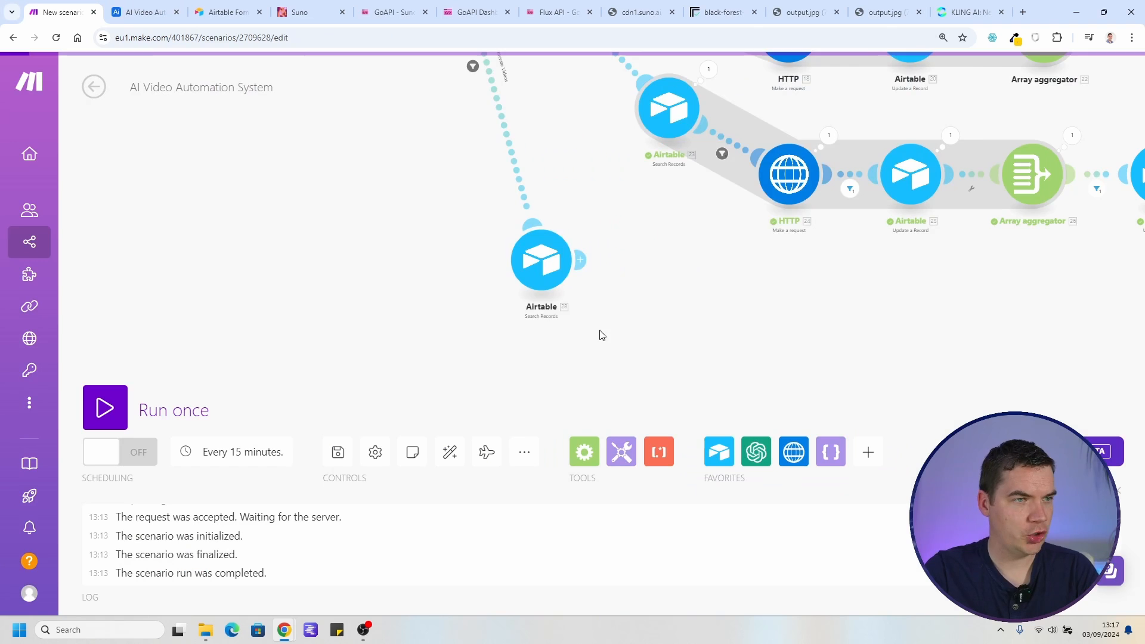
Run the scenario once and inspect the chapter bundles and image data returned by the Generate Videos search module
scroll(618, 313, up, 3)
click(507, 235)
click(491, 389)
click(96, 405)
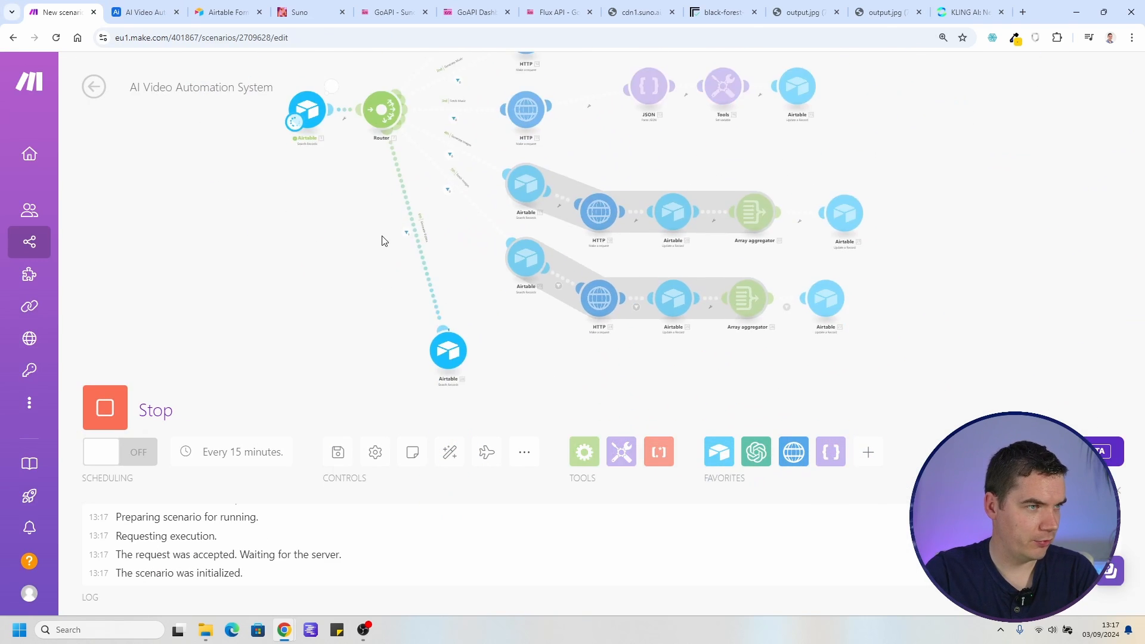
click(510, 176)
click(593, 545)
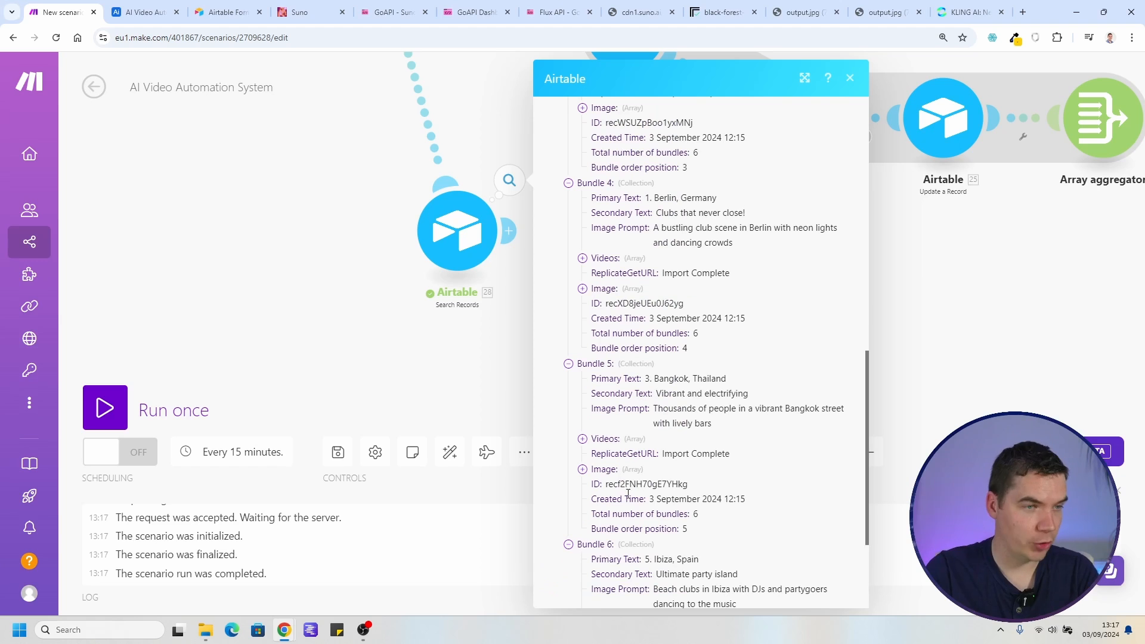
click(605, 469)
click(613, 485)
click(490, 201)
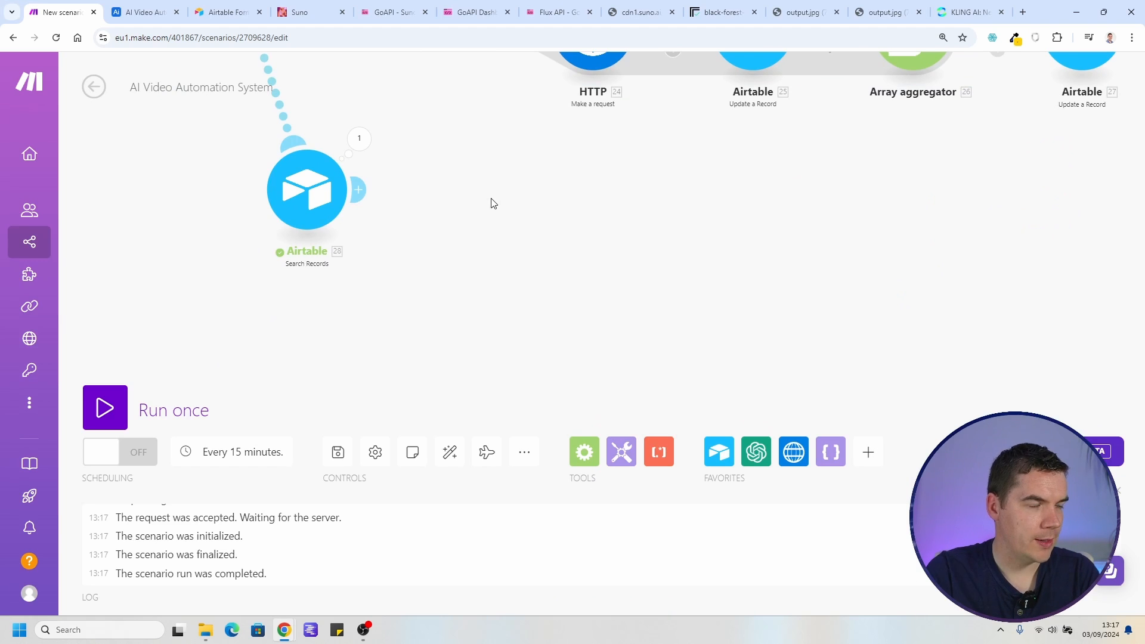
Add an HTTP Make a request module after the Generate Videos search module, with the method set to POST
click(361, 191)
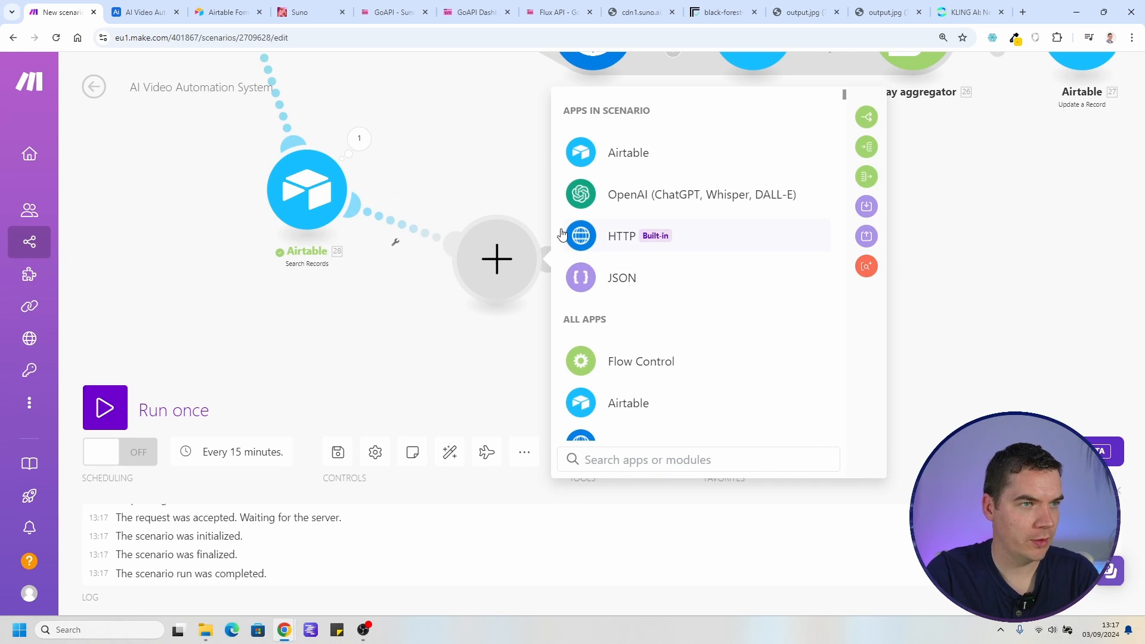
click(564, 240)
scroll(647, 325, down, 3)
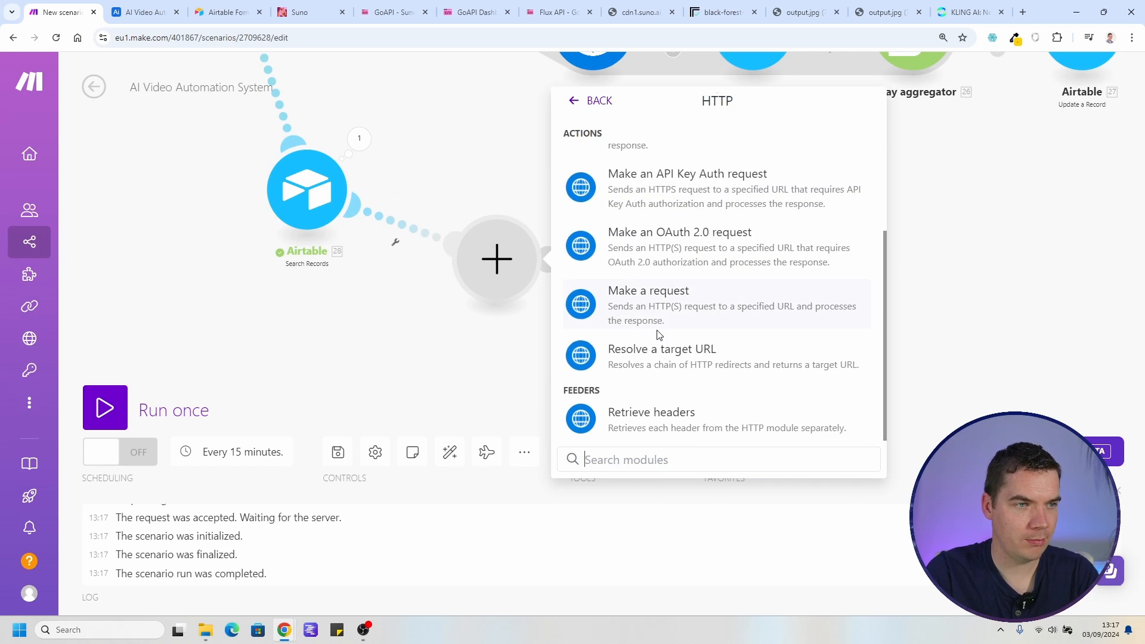
click(647, 308)
click(628, 336)
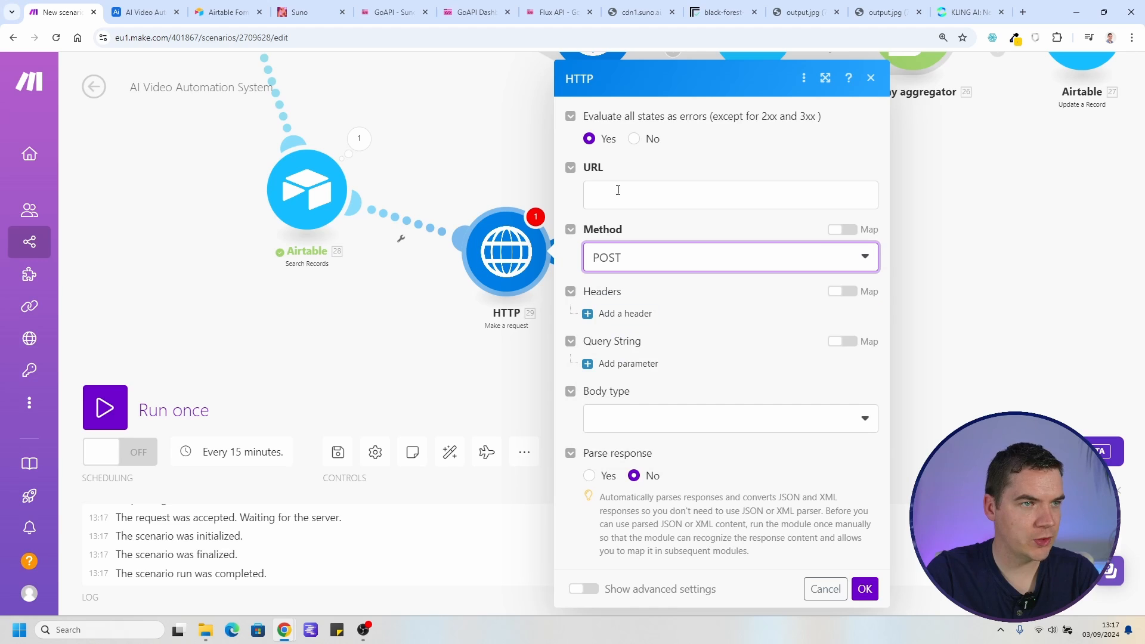
click(555, 12)
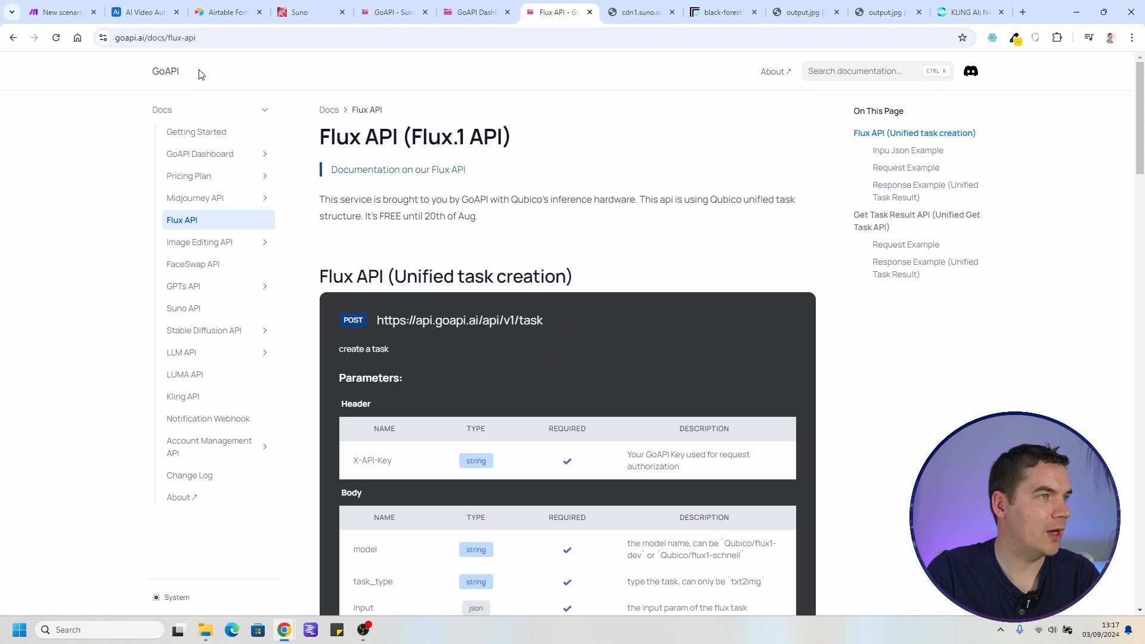
click(197, 398)
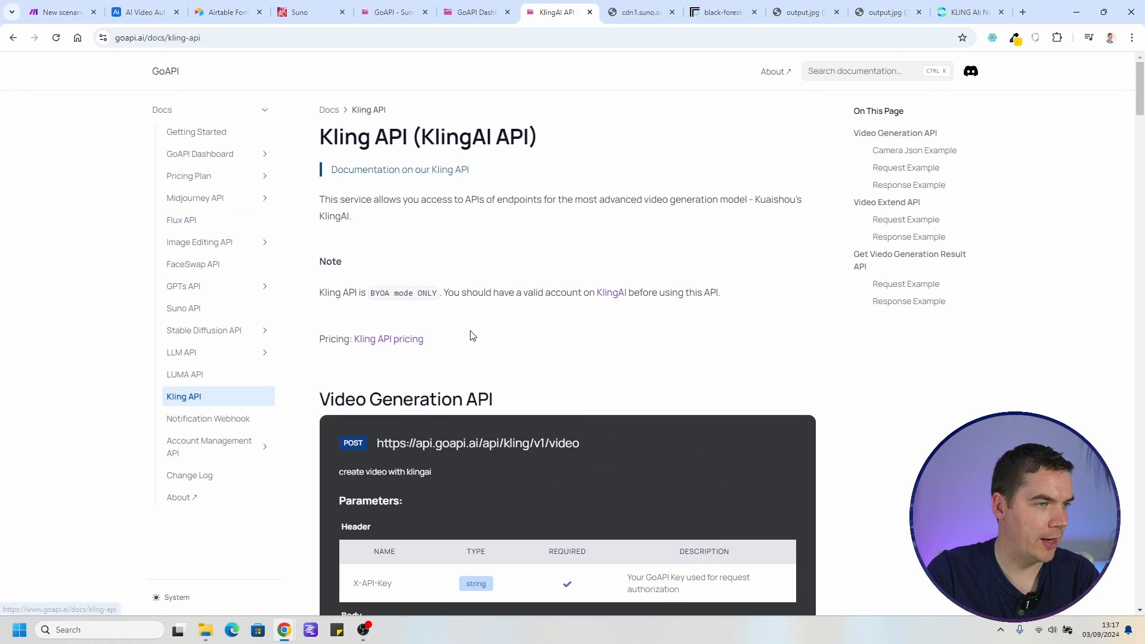
scroll(468, 388, down, 2)
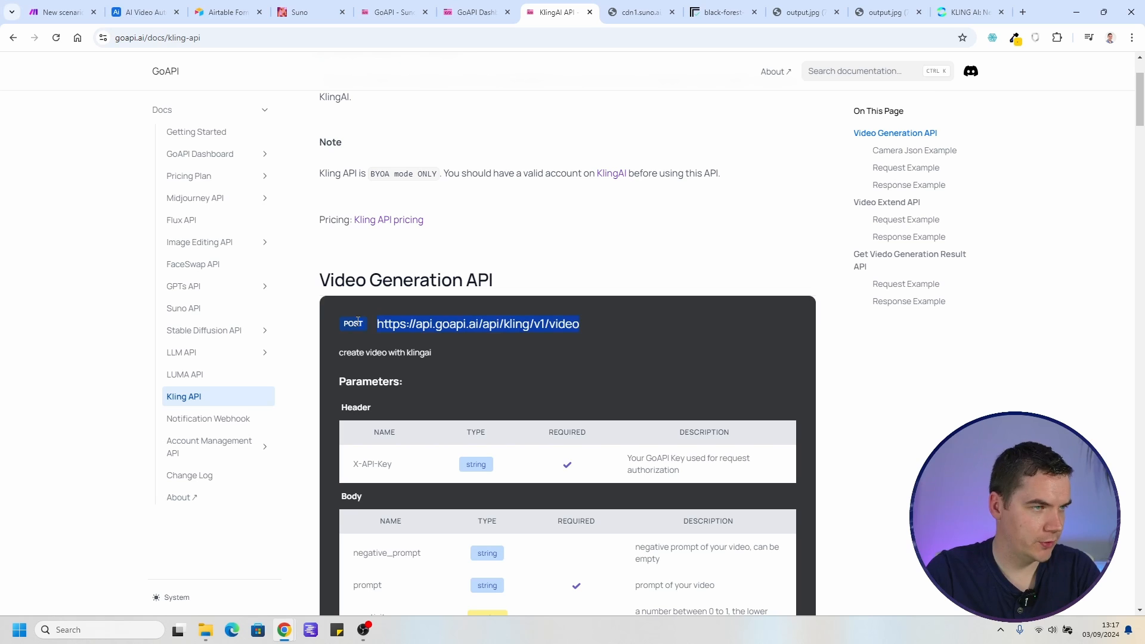
click(60, 12)
click(670, 204)
text(https://api.goapi.ai/api/kling/v1/video)
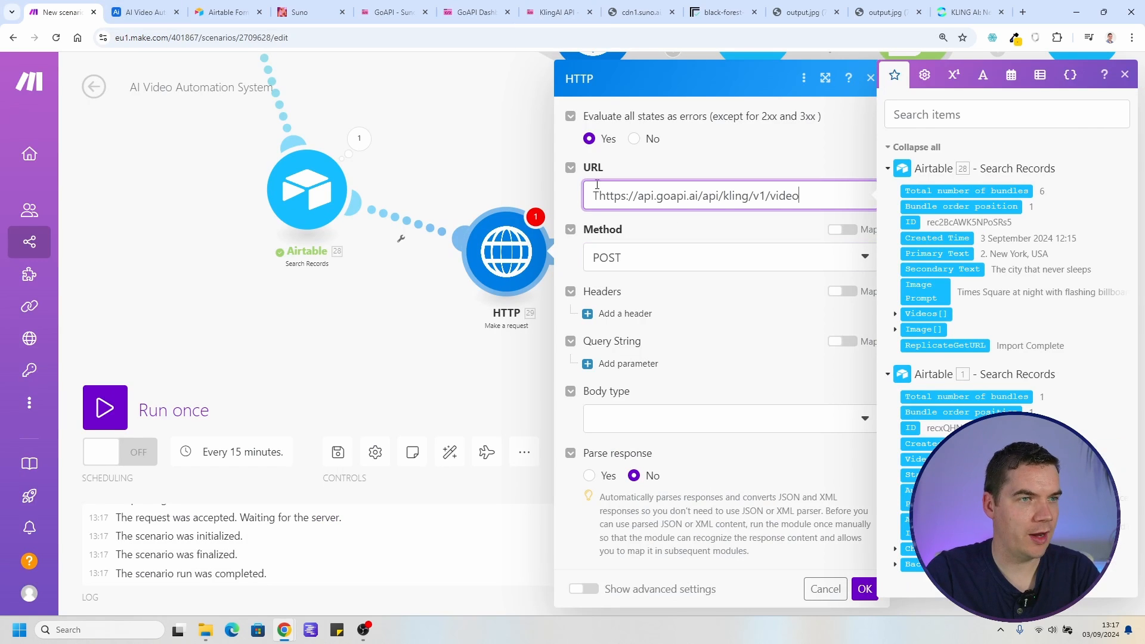
Add a request header named X-API-Key, as given in the Kling API docs, and enter the GoAPI API key as its value
click(625, 314)
click(660, 358)
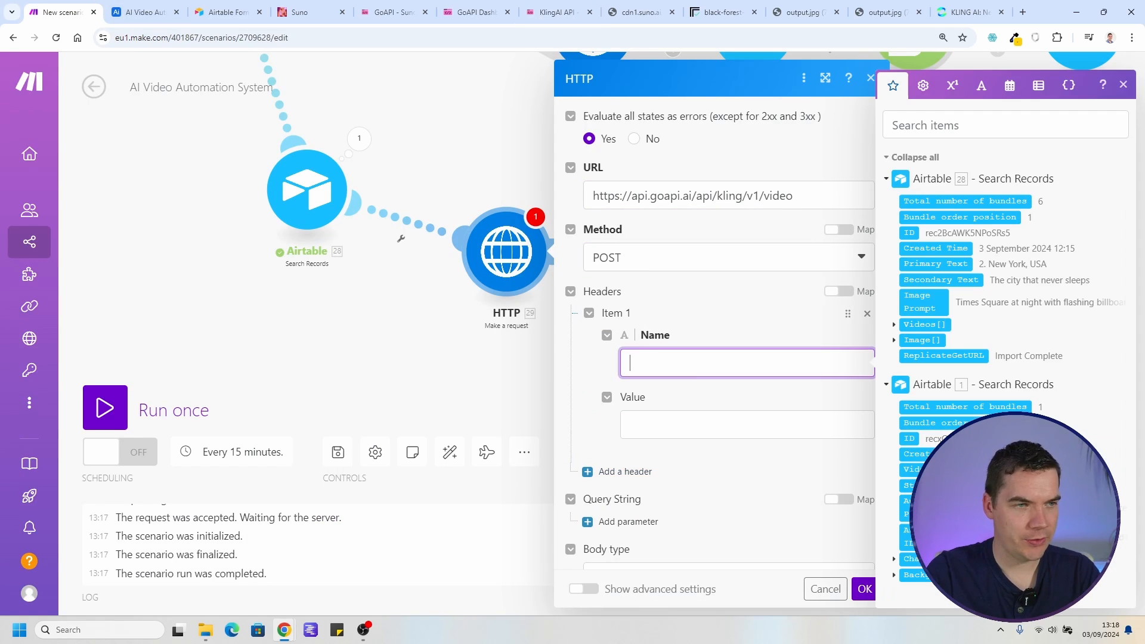
click(556, 12)
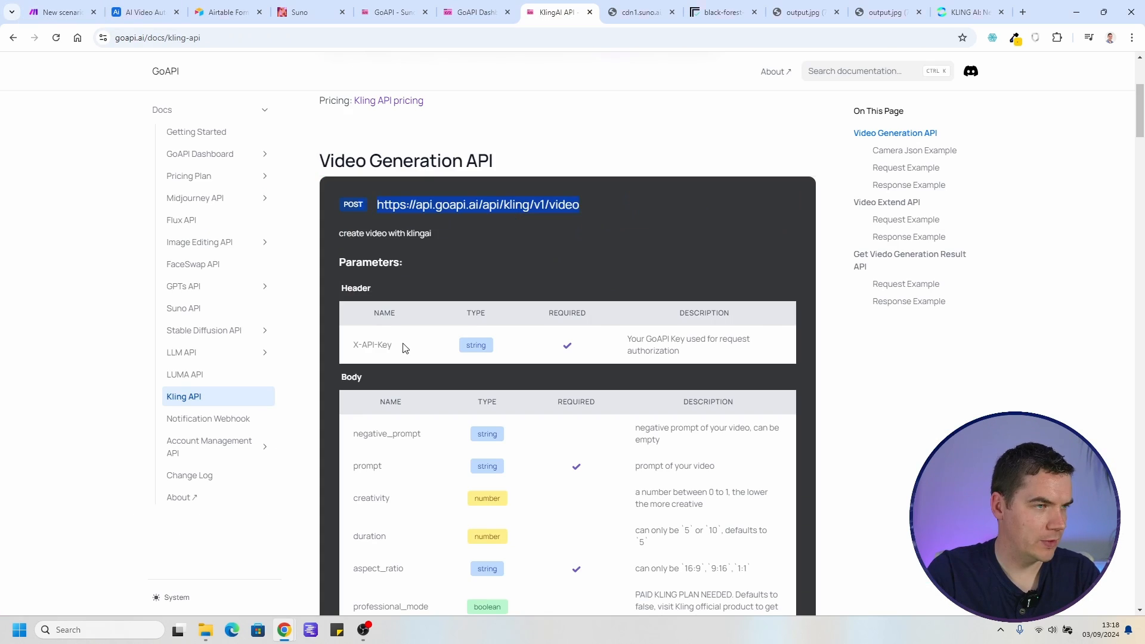
drag(404, 348, 344, 349)
key(ctrl+c)
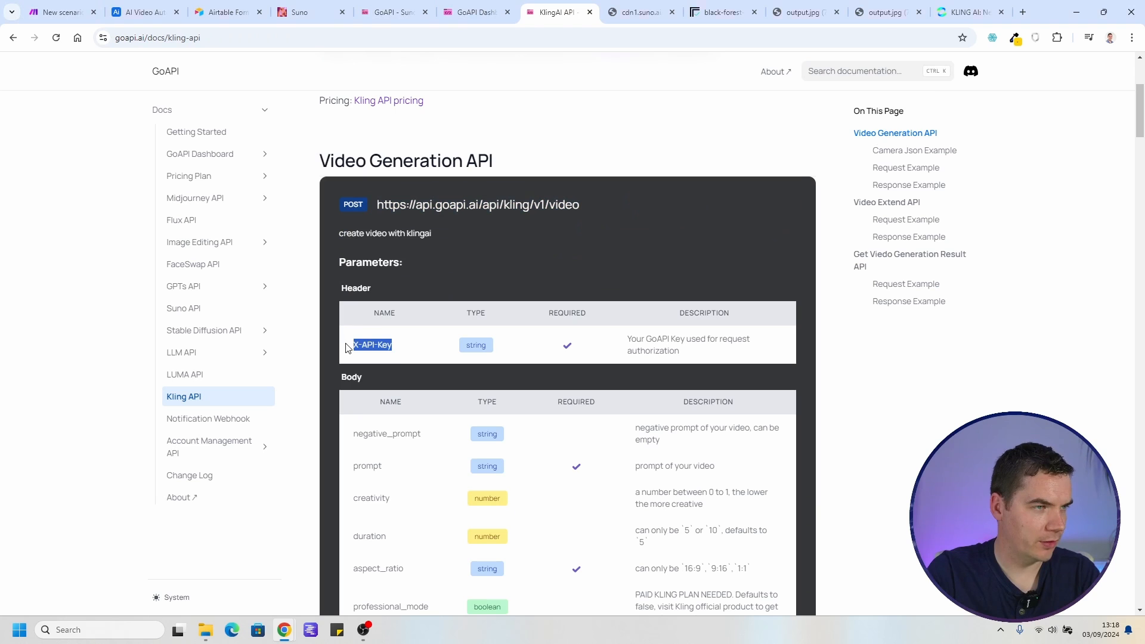
click(60, 11)
key(ctrl+v)
click(670, 417)
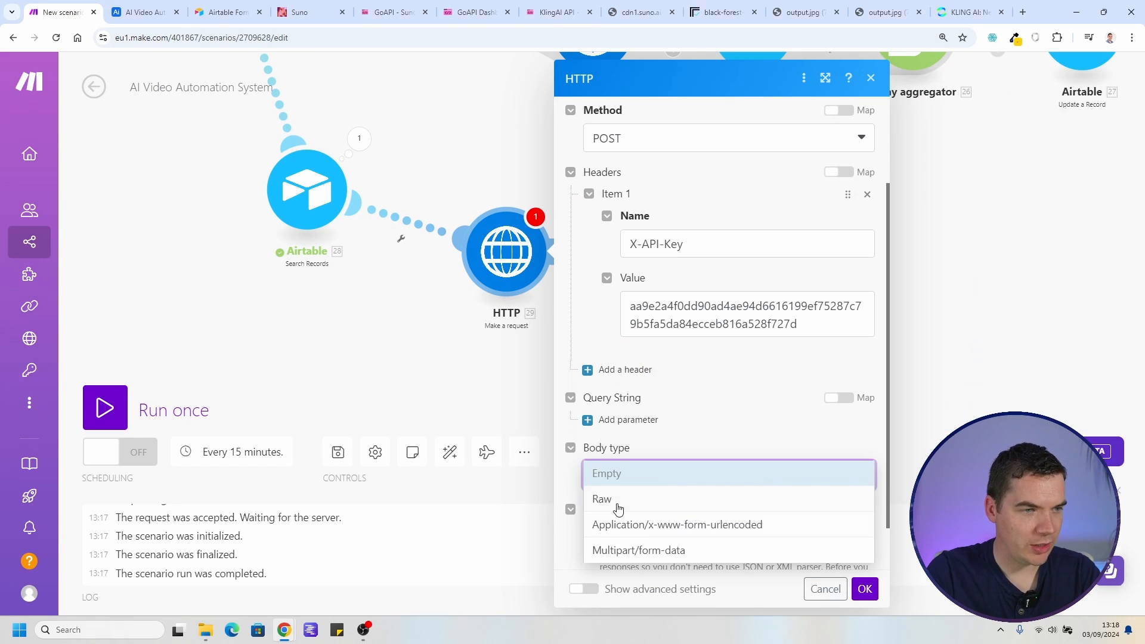
Set the HTTP request's body type to Raw and choose its content type
click(619, 509)
click(649, 537)
click(597, 442)
scroll(570, 442, down, 3)
Examine the Video Generation API's body parameters in the Kling docs, especially the description of image_url
click(556, 12)
scroll(372, 220, down, 2)
drag(352, 195, 413, 525)
click(392, 395)
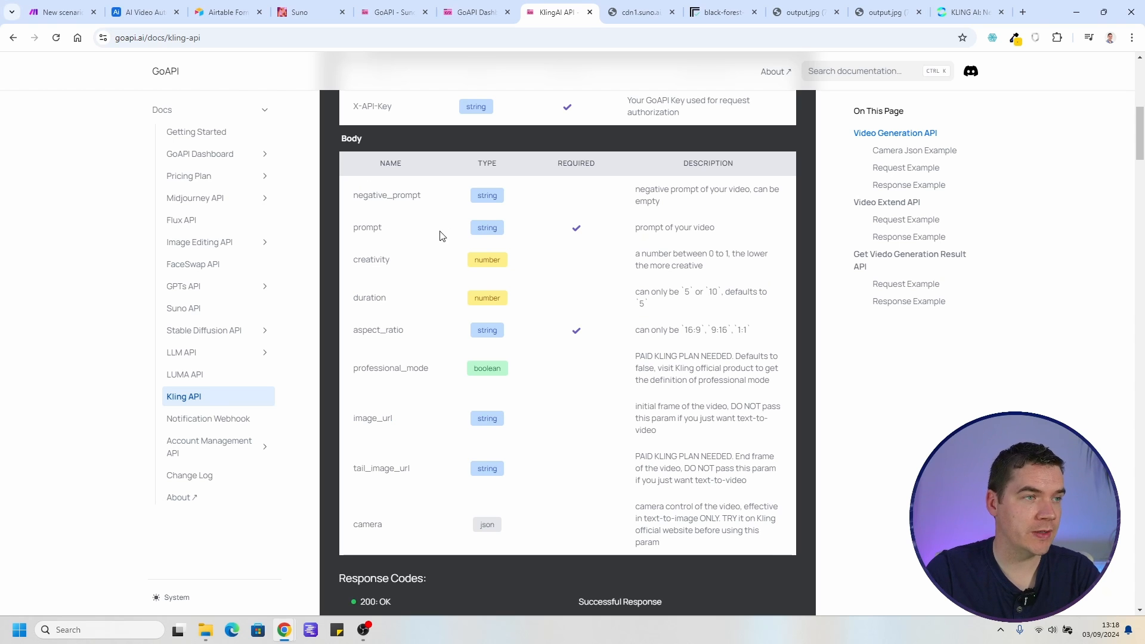
double_click(390, 418)
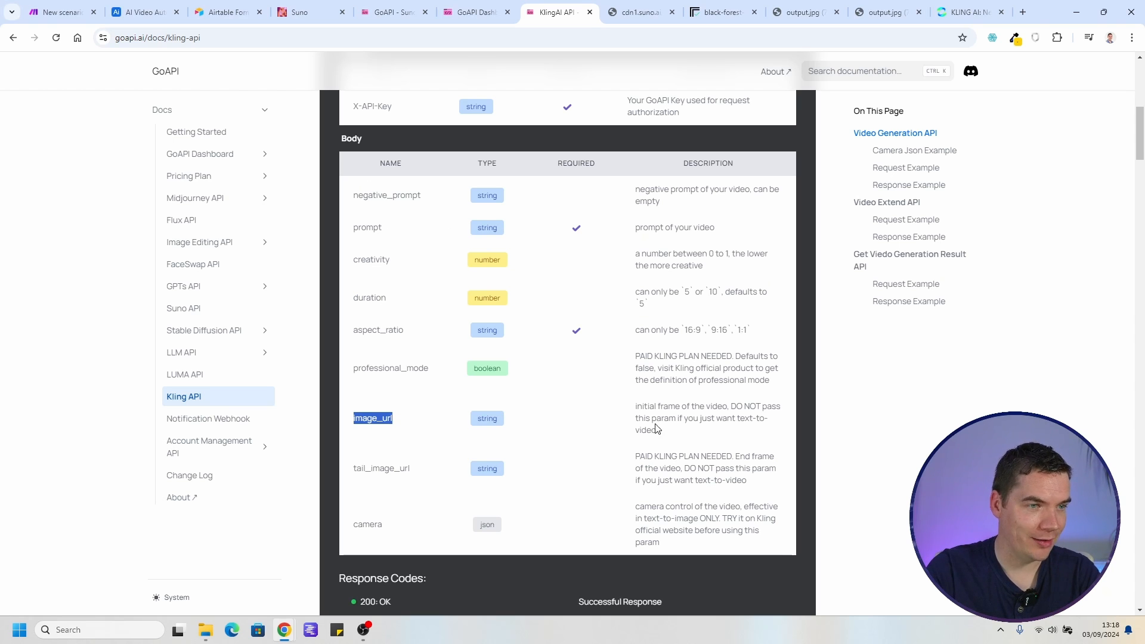
drag(644, 408, 702, 407)
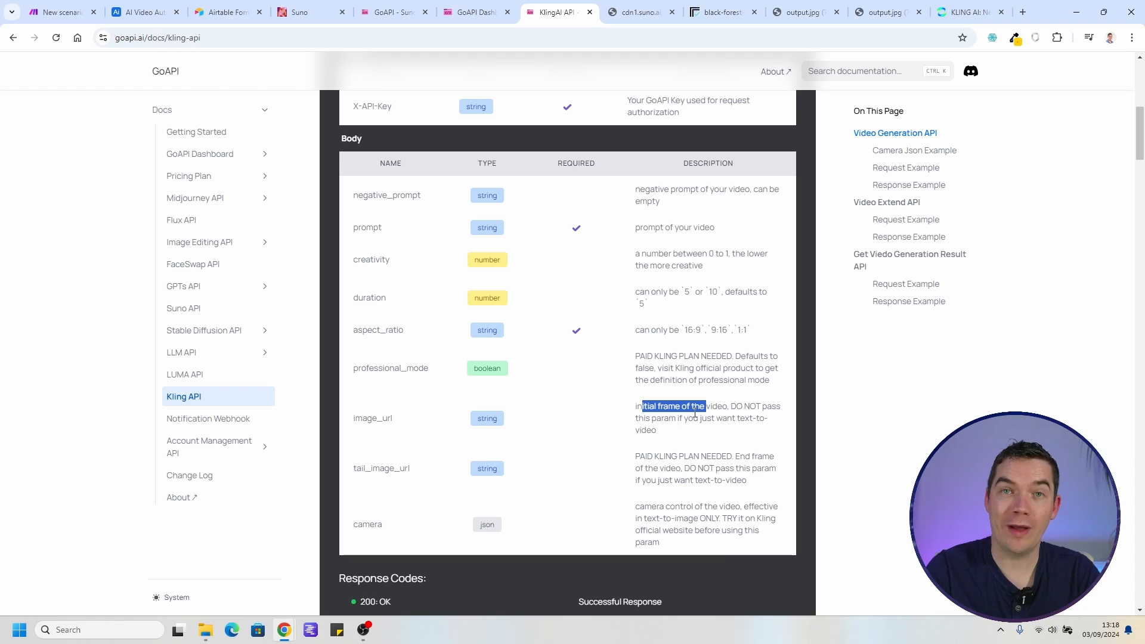
double_click(365, 420)
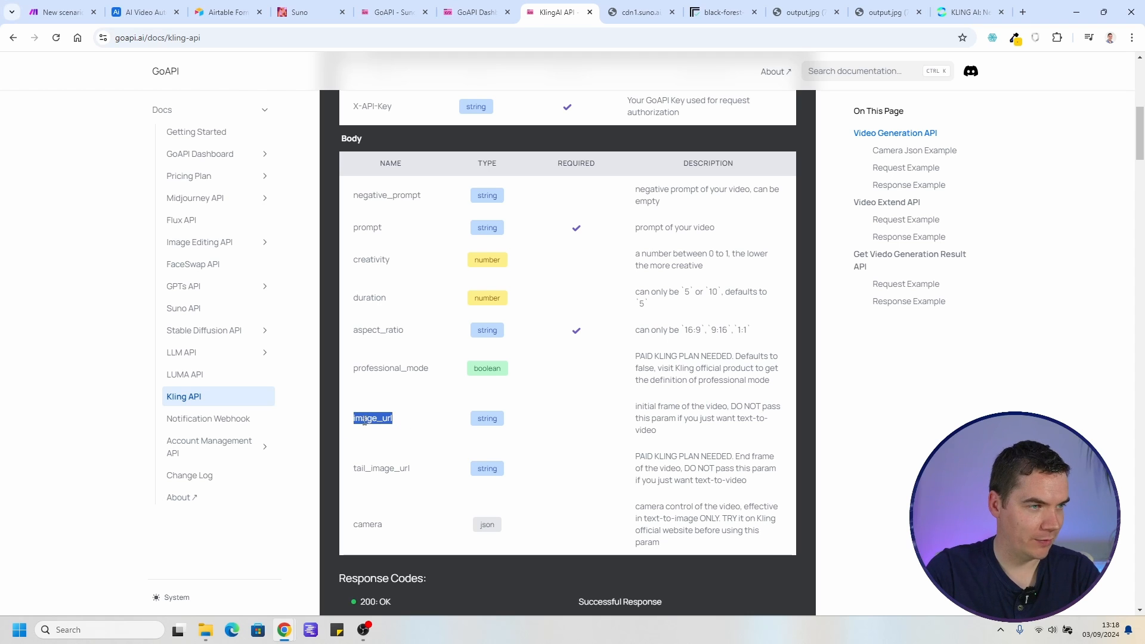
Copy the JSON payload lines from the Video Generation API's request example in the Kling docs
click(374, 430)
scroll(387, 417, down, 13)
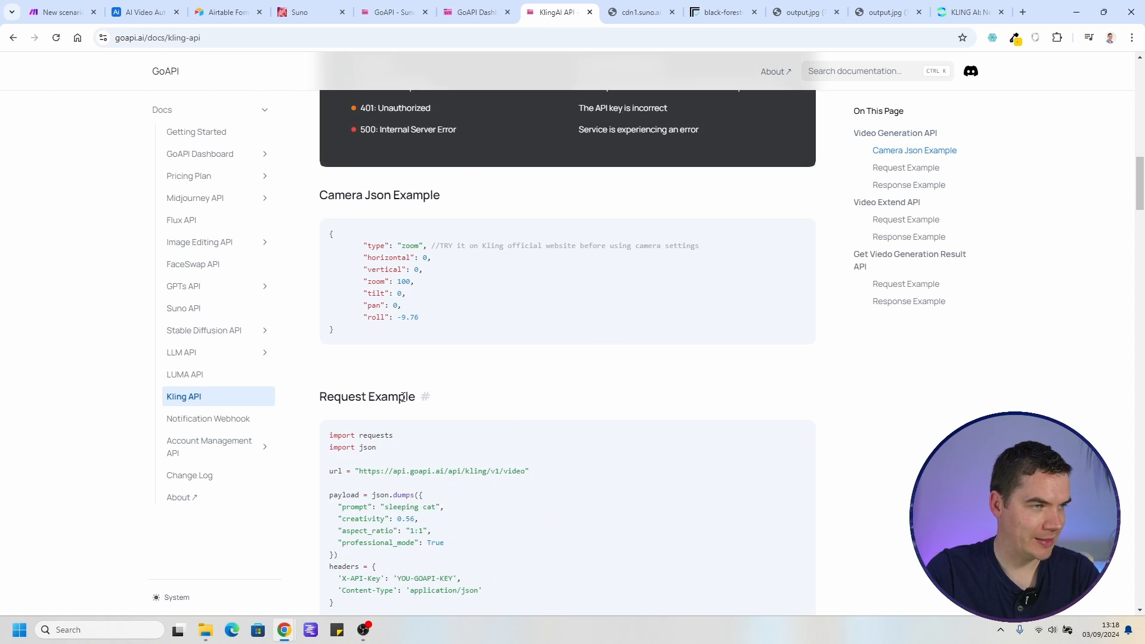
drag(428, 377, 332, 435)
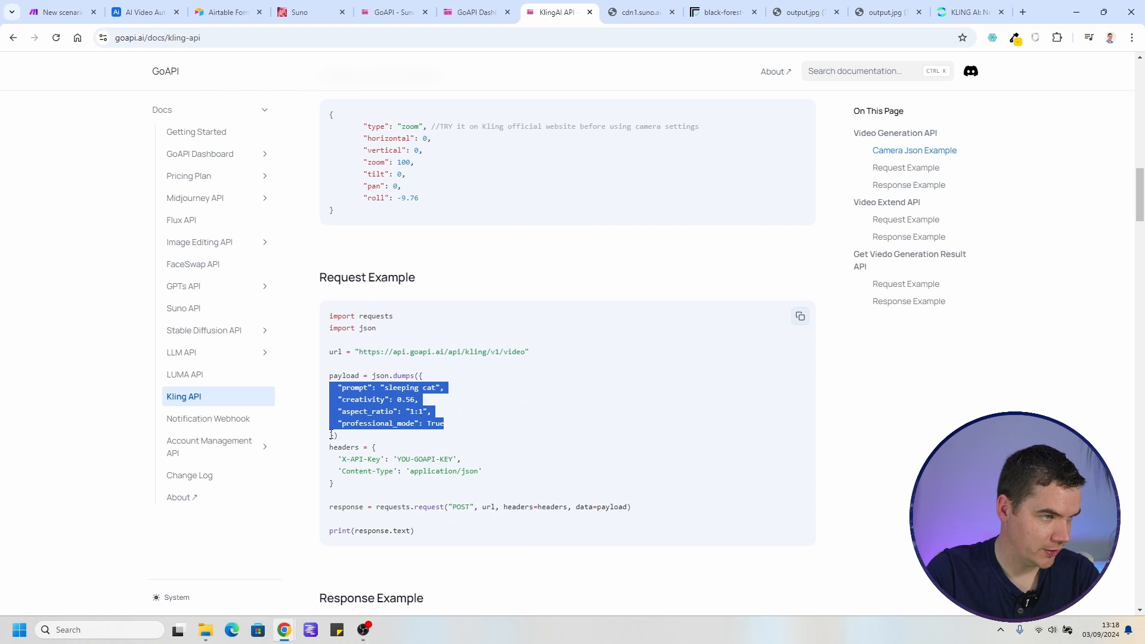
Set the request content to JSON with image_url mapped to the chapter image's URL, empty prompt, creativity 0.56, aspect_ratio "9:16" and professional_mode true
click(64, 6)
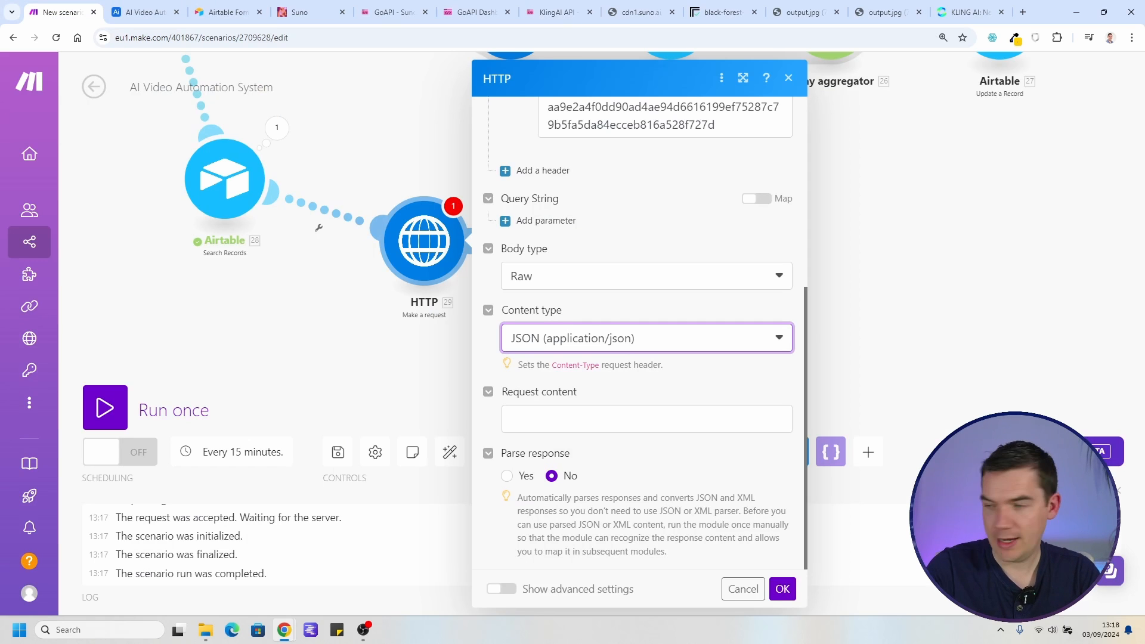
click(587, 420)
text({"image_url":"","prompt": "","creativity": 0.56,"aspect_ratio": "9:16","professional_mode": true})
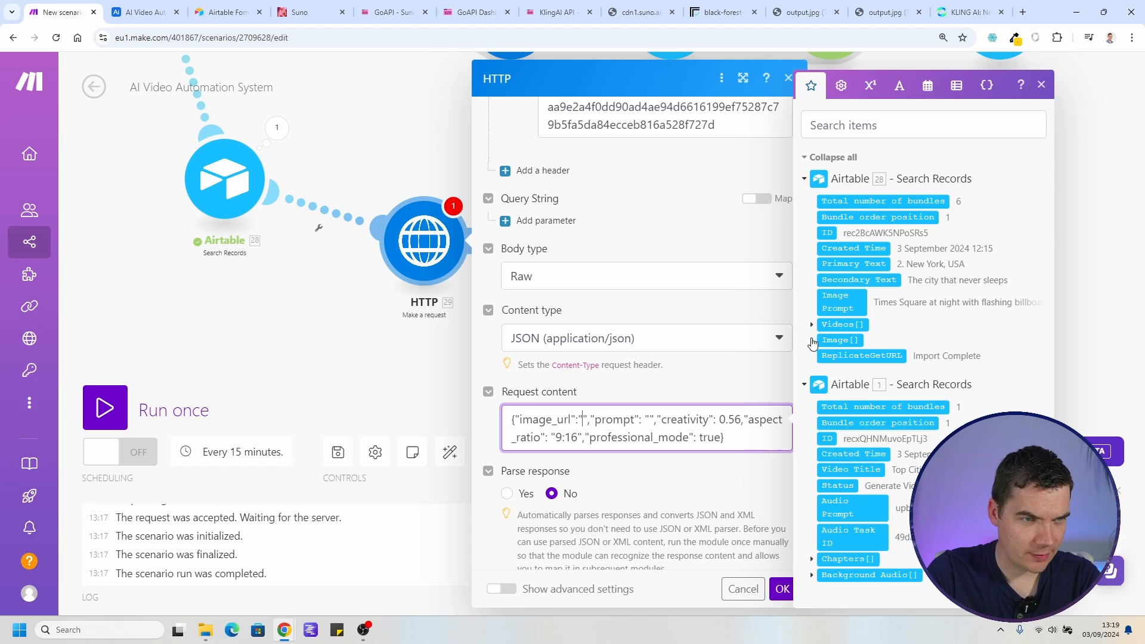
click(813, 341)
click(844, 398)
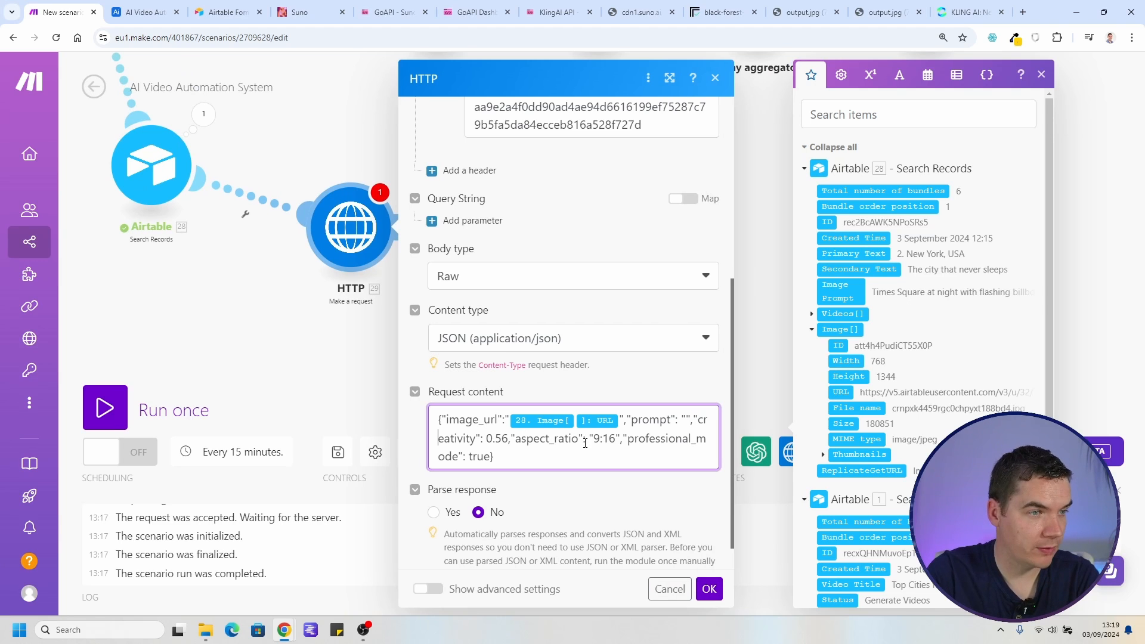
drag(594, 440, 452, 454)
click(610, 440)
click(602, 442)
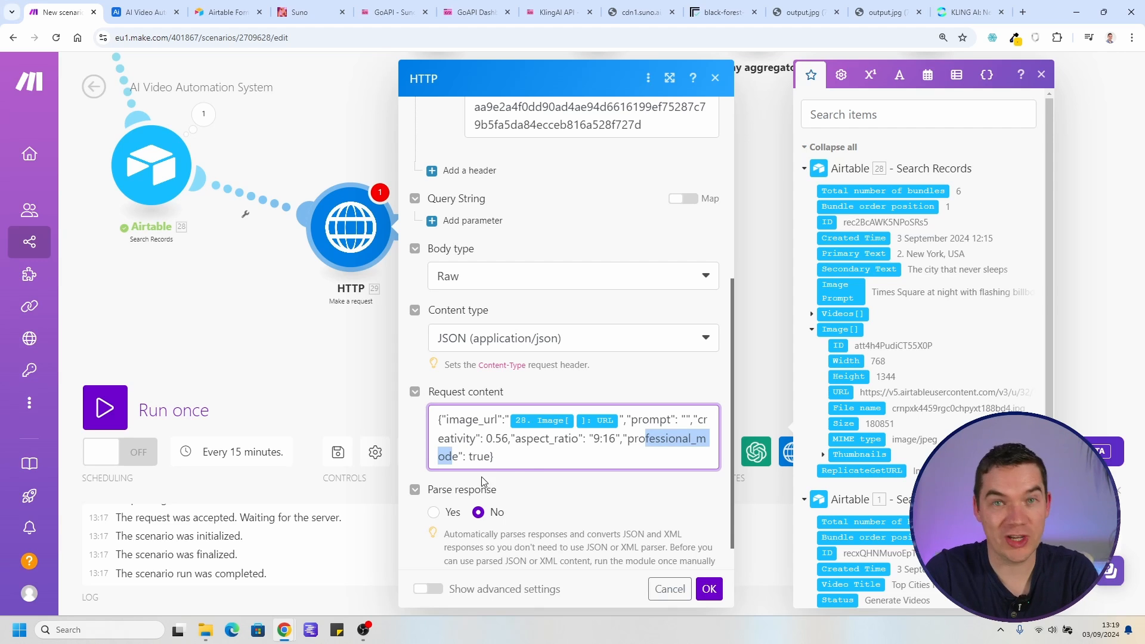
click(525, 461)
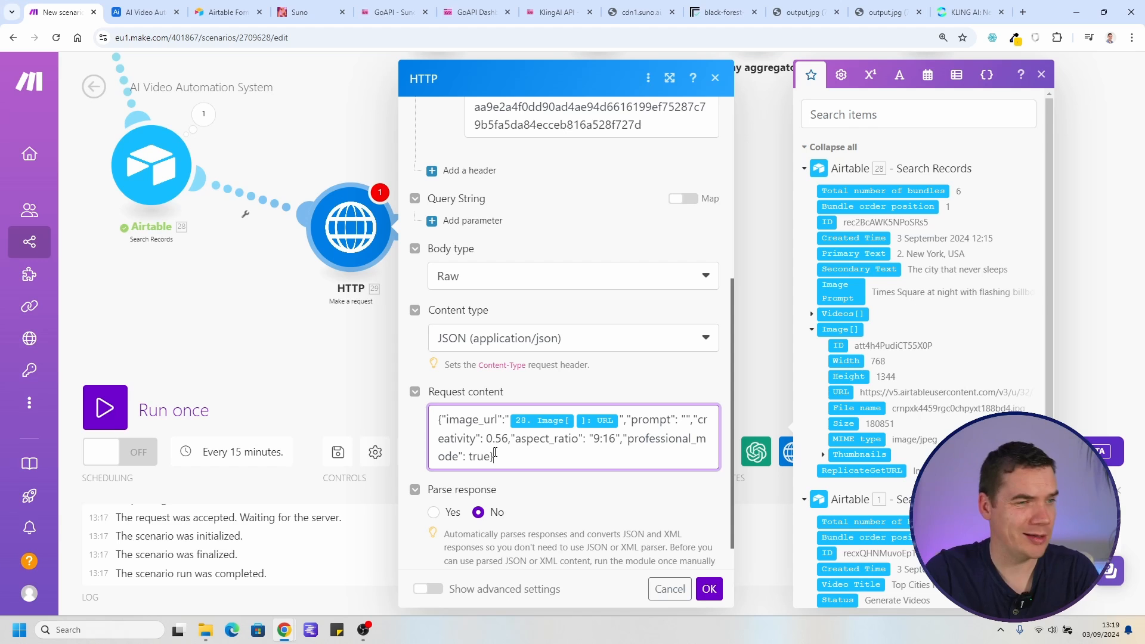
Enable response parsing for the Kling HTTP request and save the module's settings
click(457, 513)
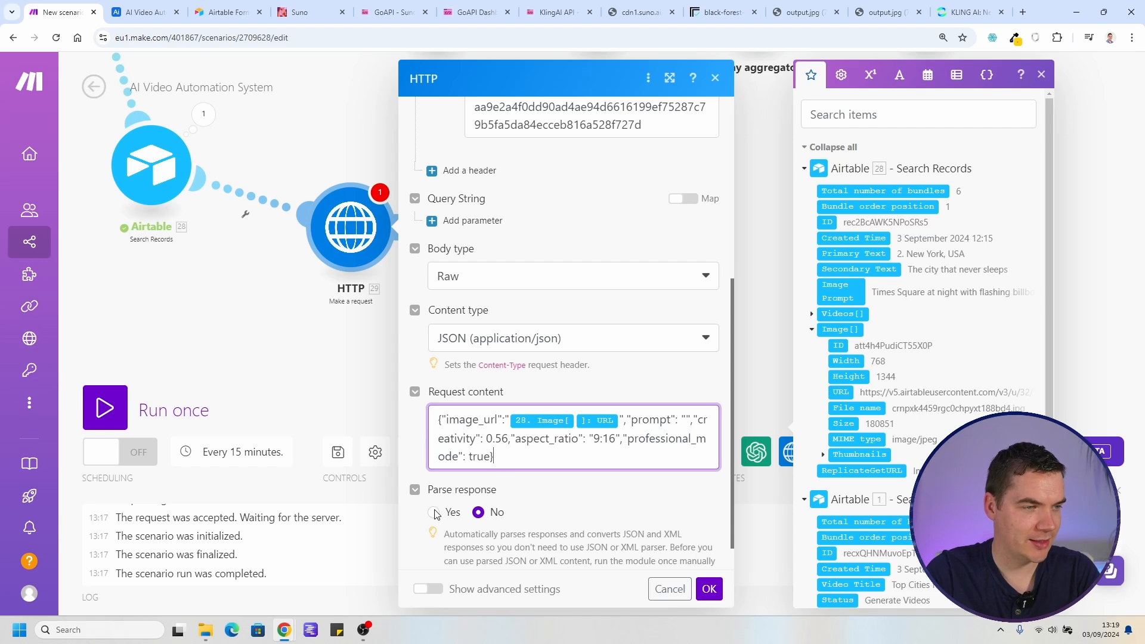
scroll(584, 507, down, 1)
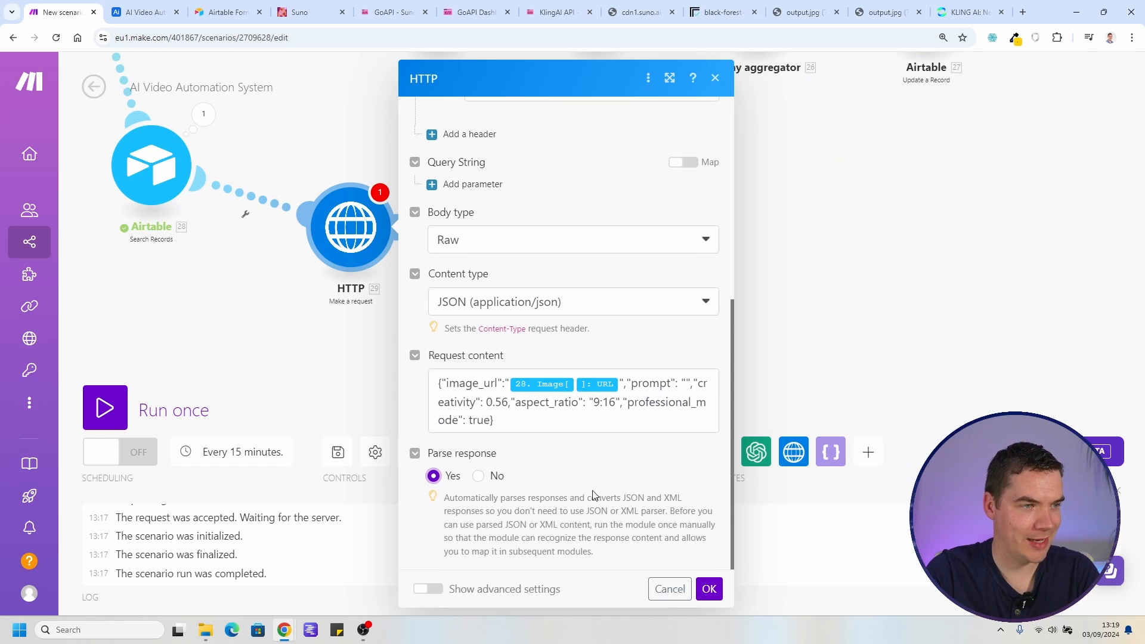
click(710, 589)
Set the limit of the Generate Videos route's Chapters record search to 1 and save the module
click(382, 292)
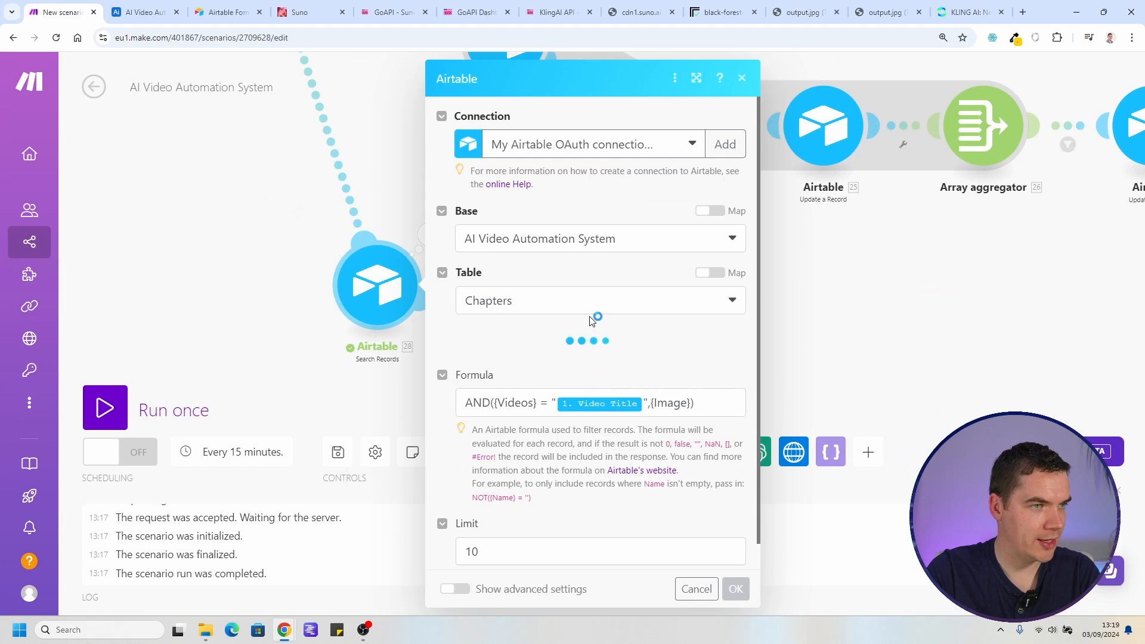
click(531, 548)
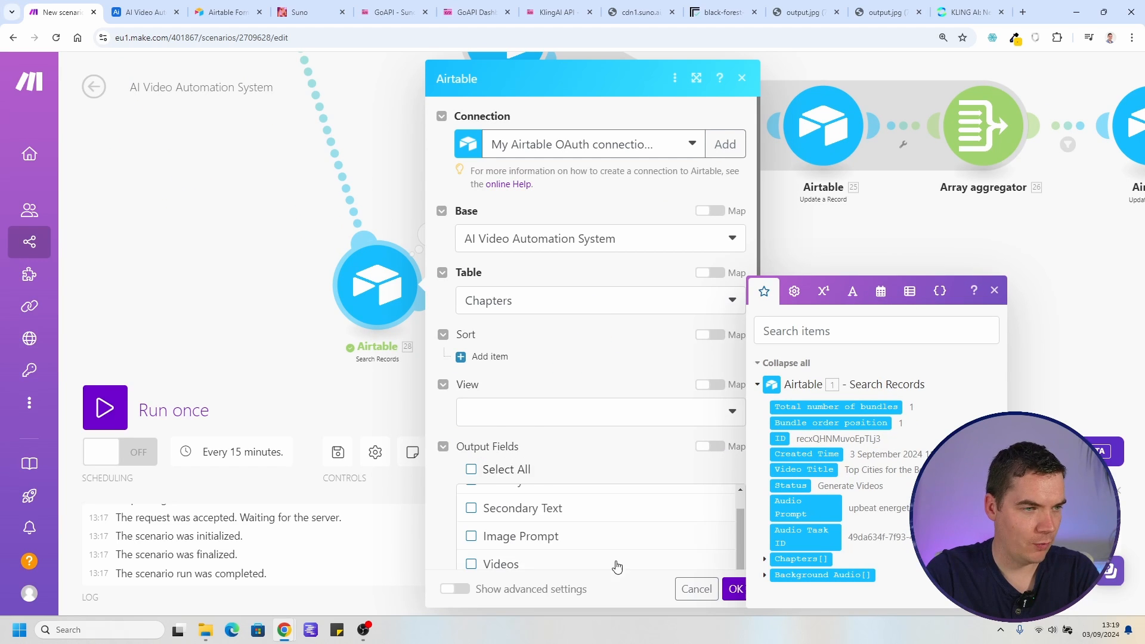
scroll(591, 549, down, 5)
click(735, 589)
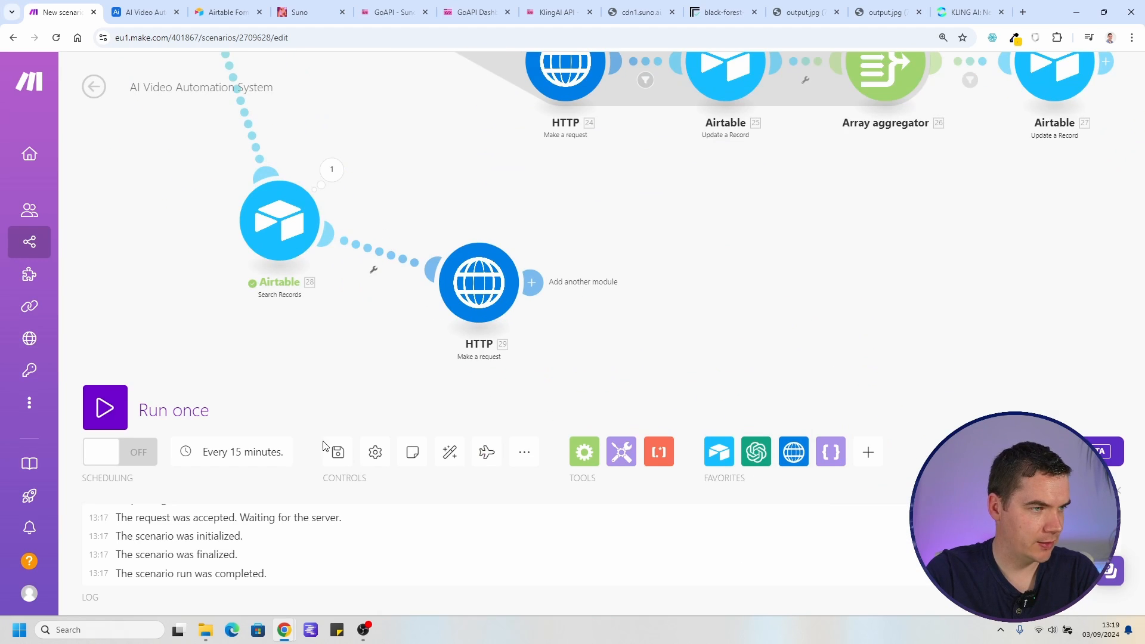
Run the scenario once and expand the Kling HTTP module's output data down to its task_id
click(179, 409)
click(489, 162)
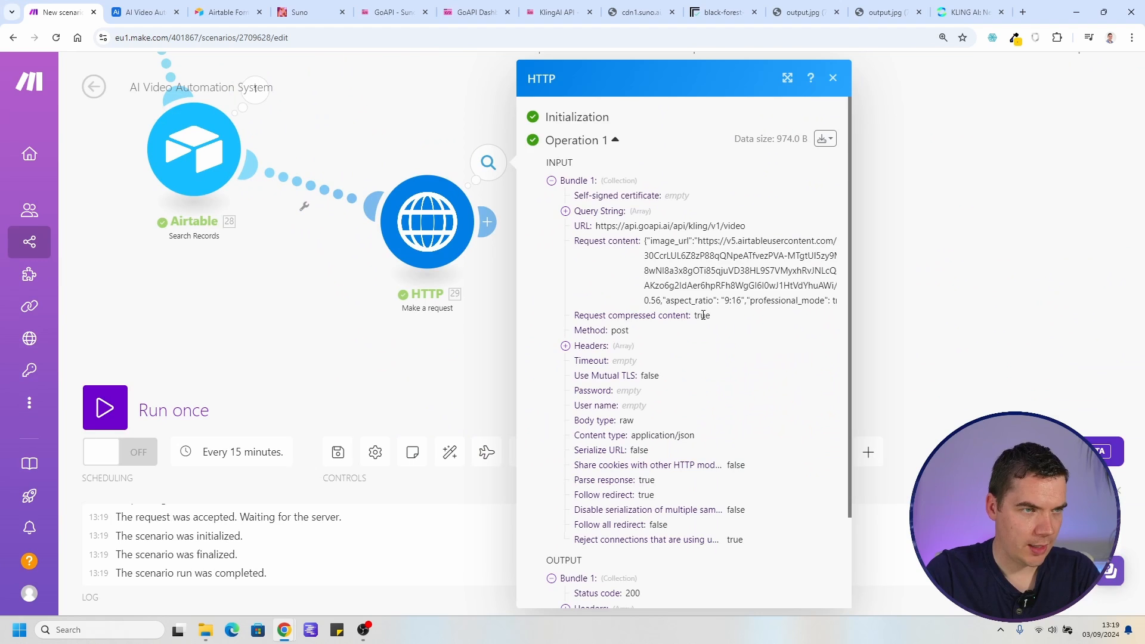
scroll(704, 331, down, 2)
click(566, 529)
click(579, 559)
scroll(578, 561, down, 1)
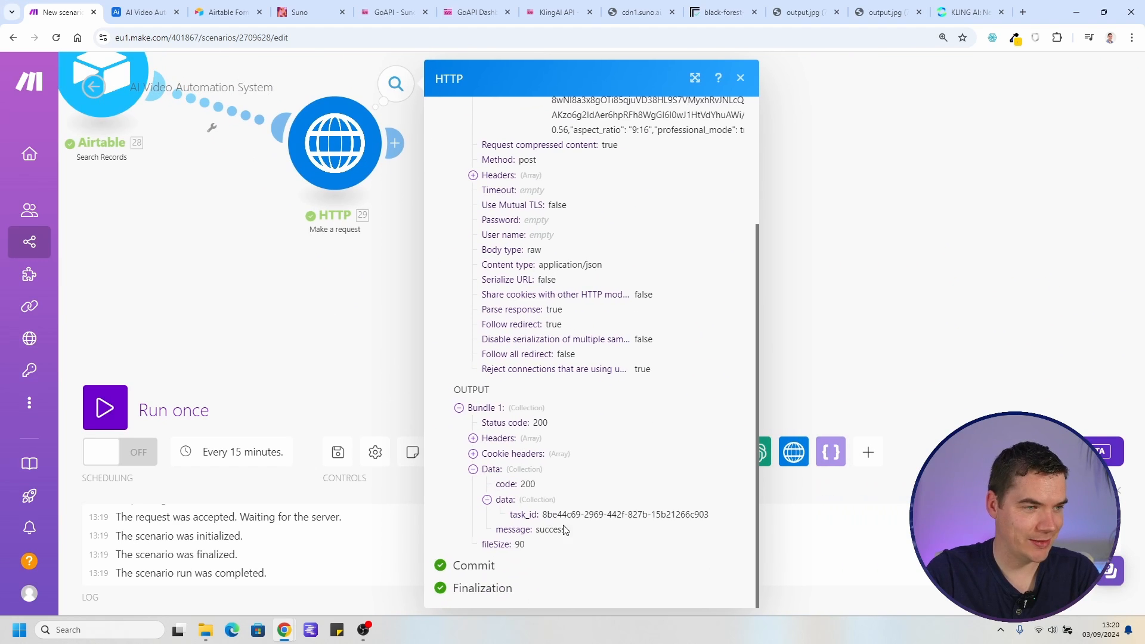
drag(719, 518, 549, 515)
Add a single line text field named GoAPITaskID to the Chapters table in Airtable
click(169, 8)
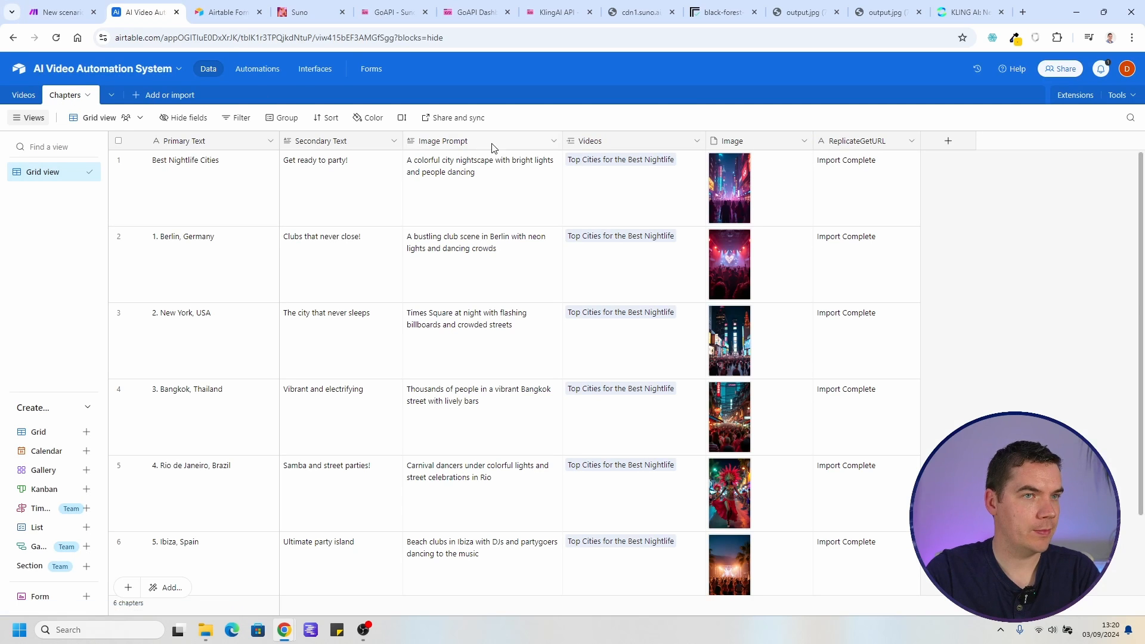
click(65, 95)
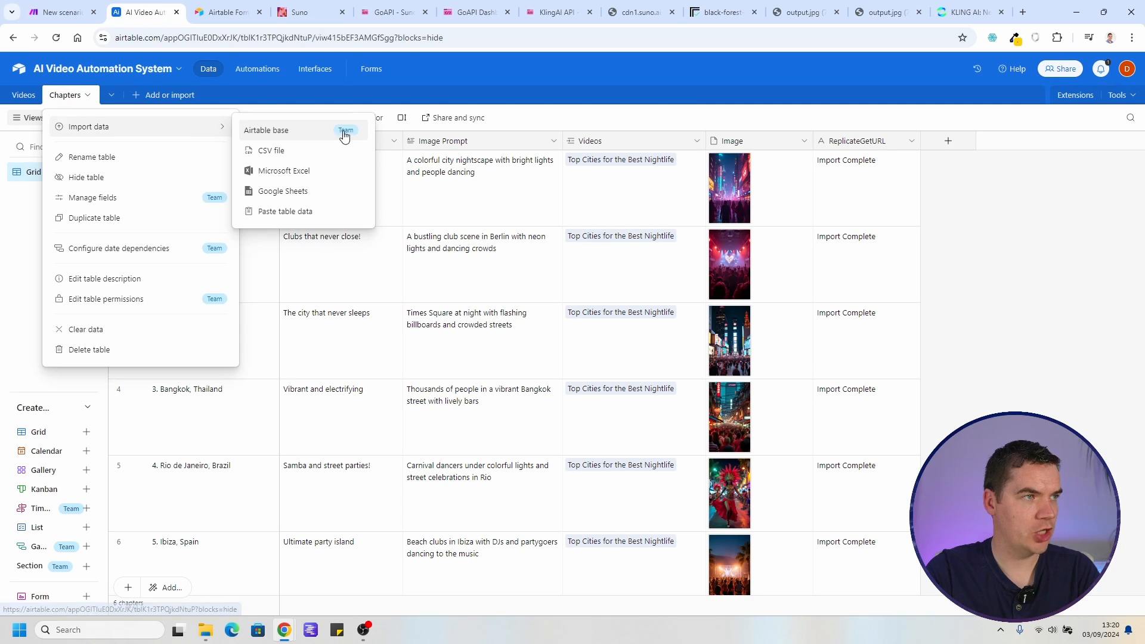
click(957, 138)
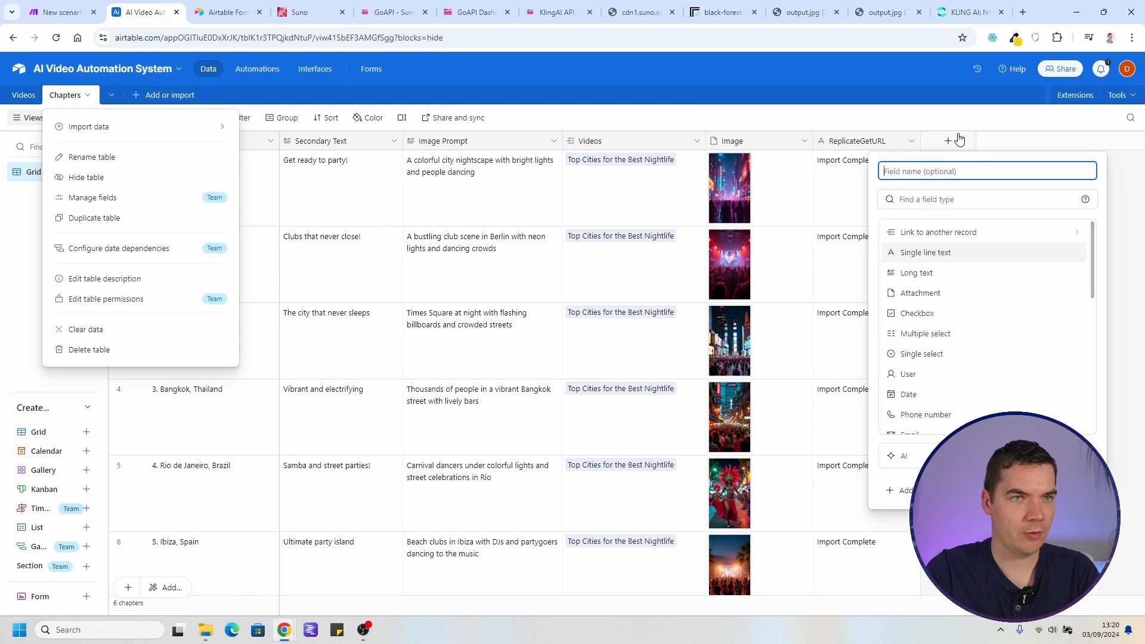
click(934, 253)
text(GoAPITaskID)
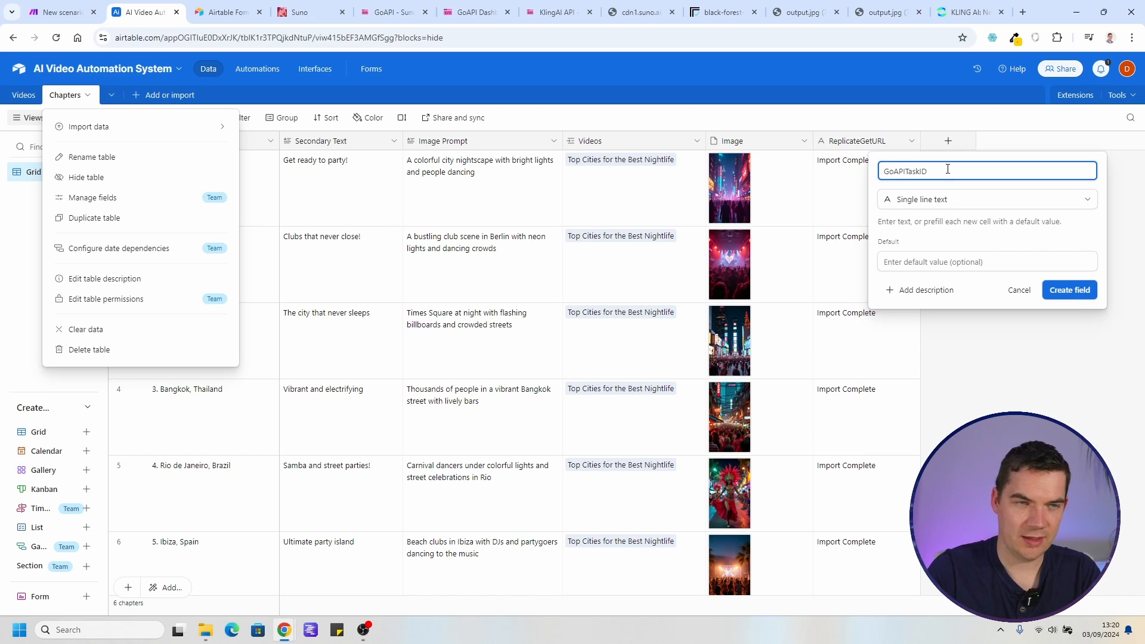
click(1072, 292)
In Make, add an Airtable Update a Record module after the Kling HTTP request, using the AI Video Automation System base and Chapters table
key(ctrl+shift+Tab)
click(810, 337)
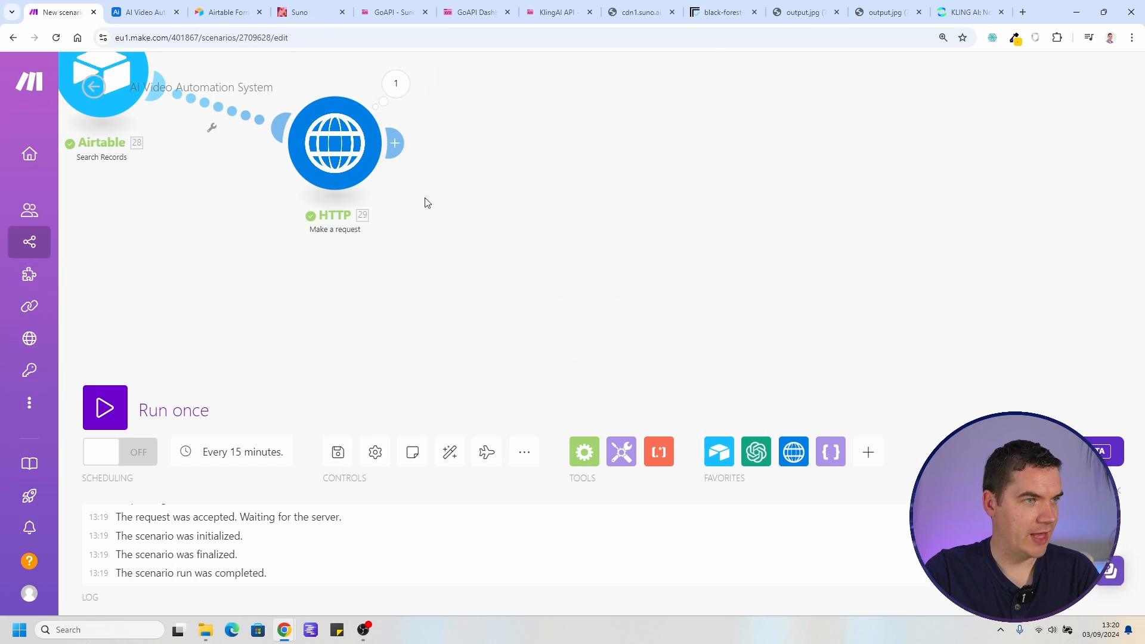
drag(430, 222, 506, 349)
click(479, 271)
click(614, 317)
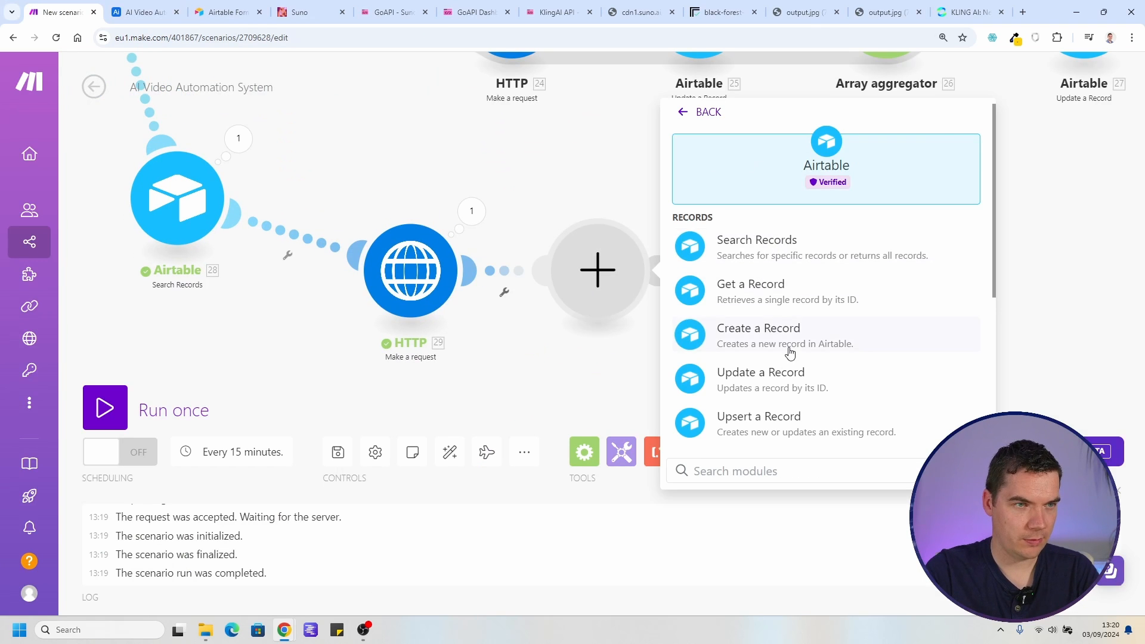
click(783, 373)
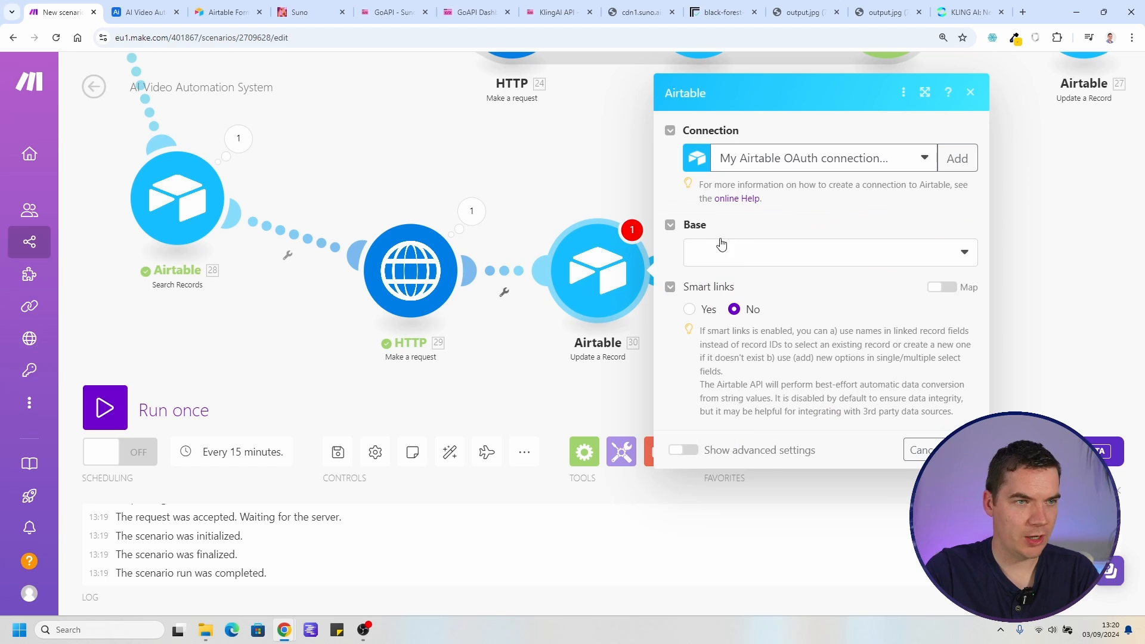
click(764, 308)
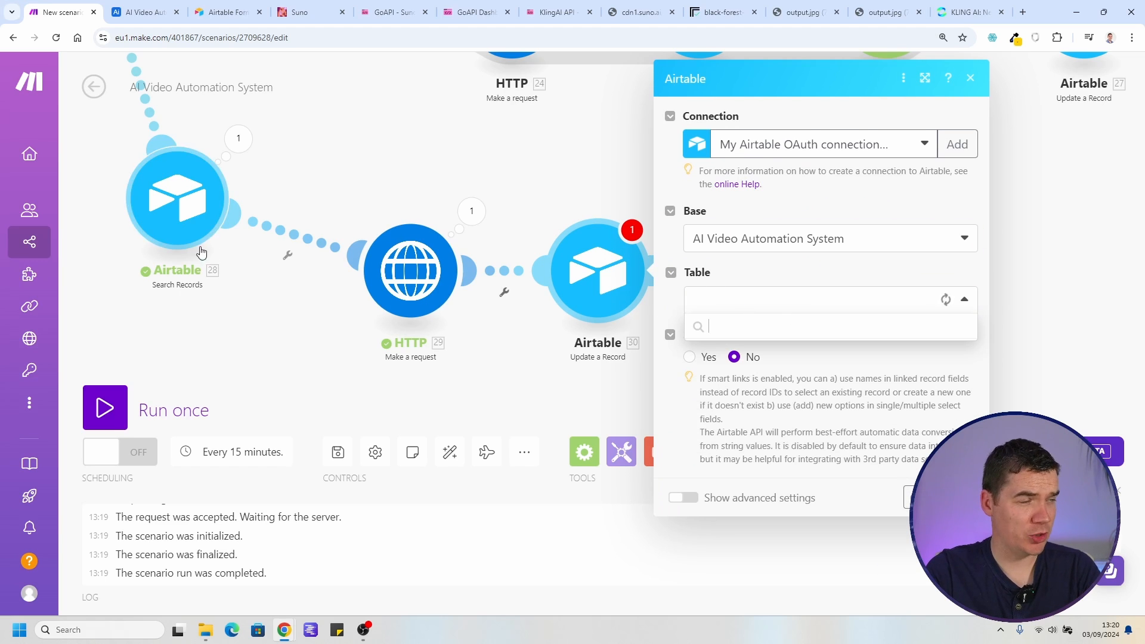
click(774, 353)
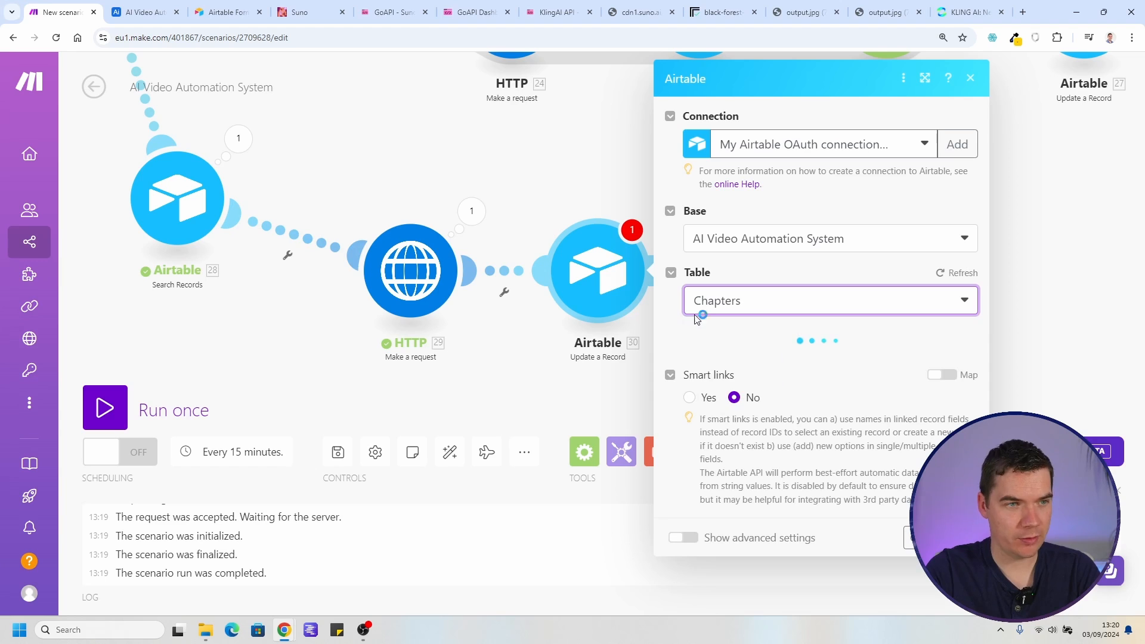
Map the record ID from the chapter search and GoAPITaskID from the HTTP response's task_id, and save the update module
click(468, 388)
scroll(781, 407, down, 5)
click(731, 491)
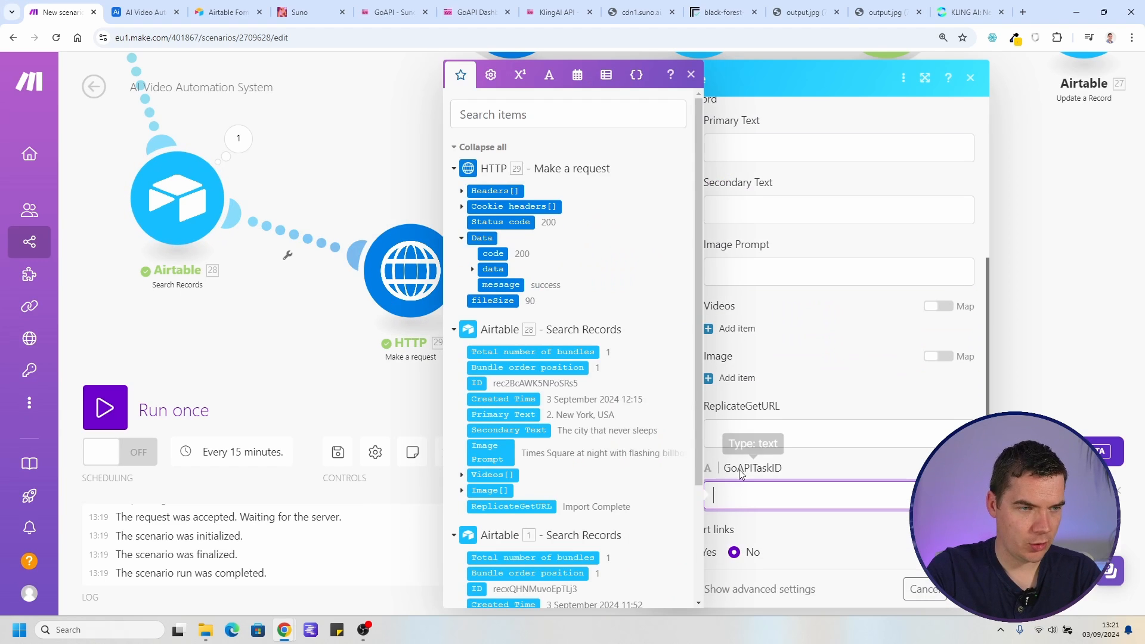
click(472, 269)
click(508, 286)
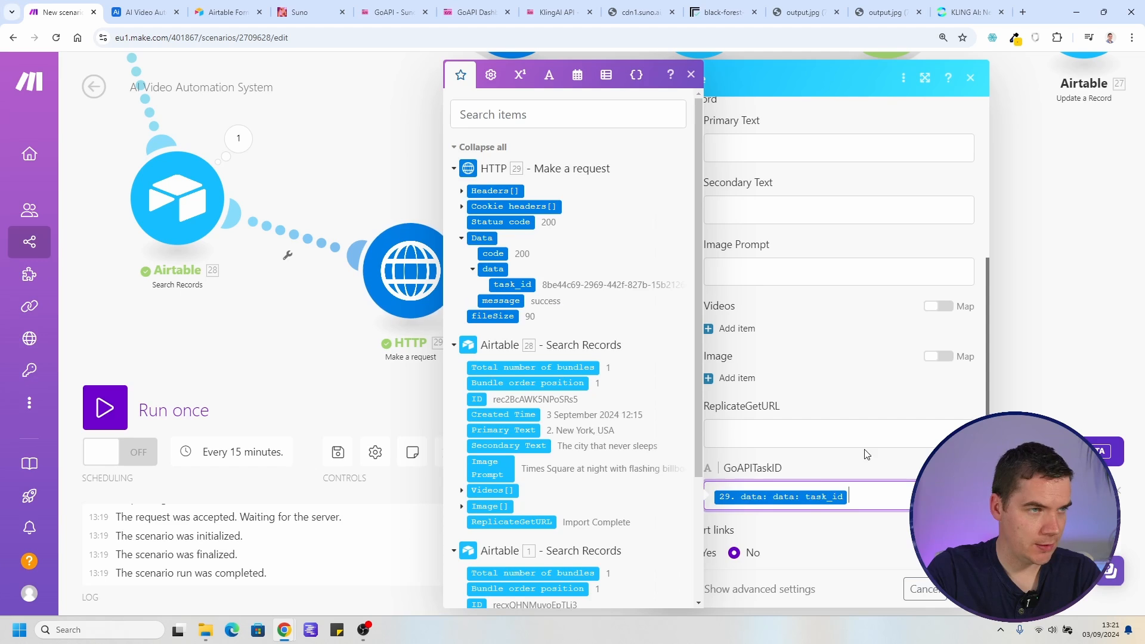
click(961, 589)
Save the scenario, run it once and check the GoAPITaskID column in Airtable's Chapters table
click(338, 446)
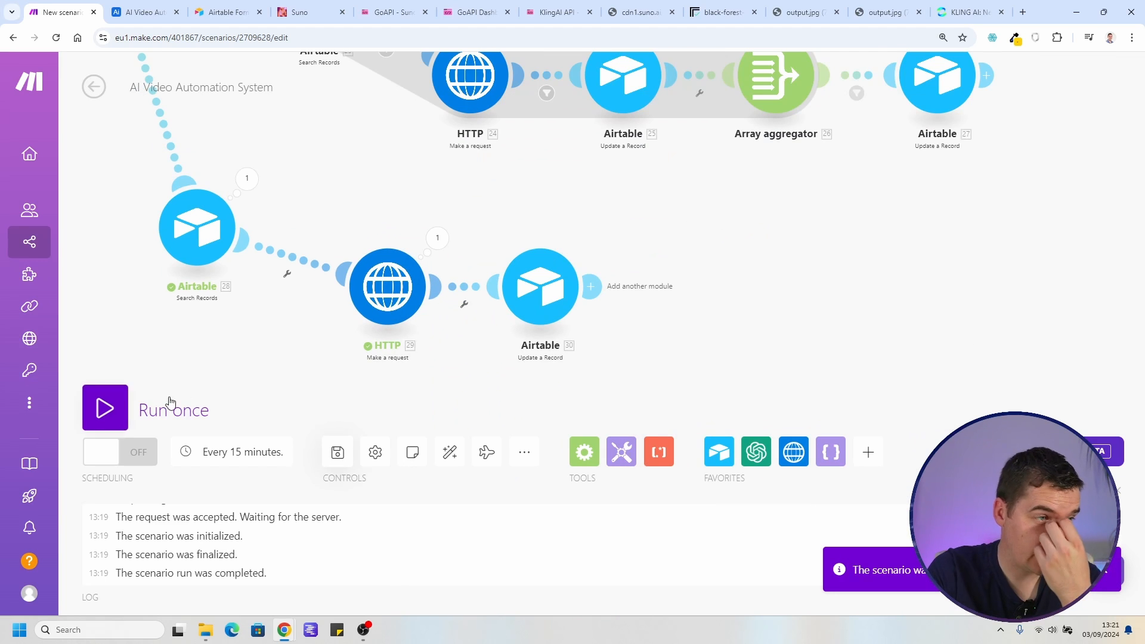
click(179, 409)
key(ctrl+Tab)
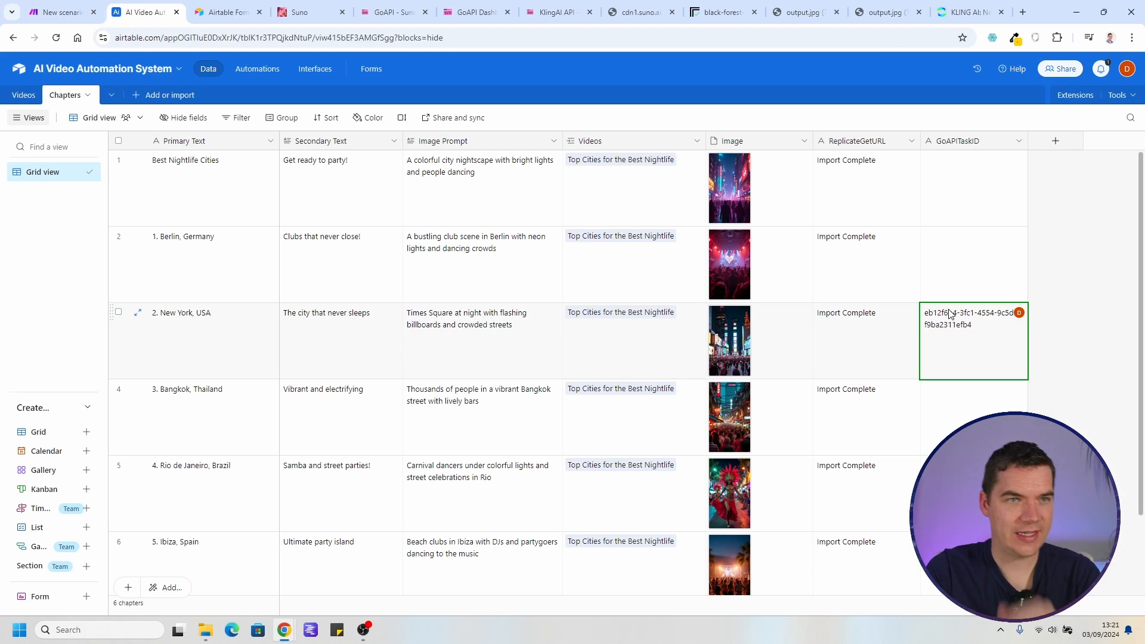
Add an attachment field named VideoClip to the Chapters table
click(1055, 144)
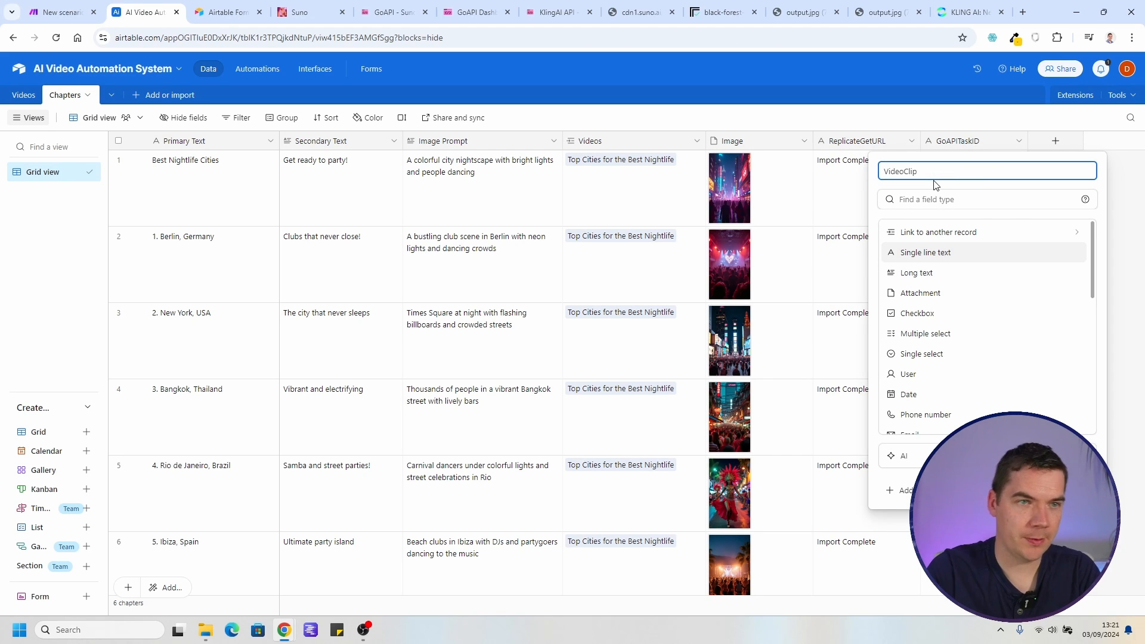
click(920, 292)
click(1068, 260)
Review the scenario's existing image routes in Make and the video's record in Airtable's Videos table
key(ctrl+shift+Tab)
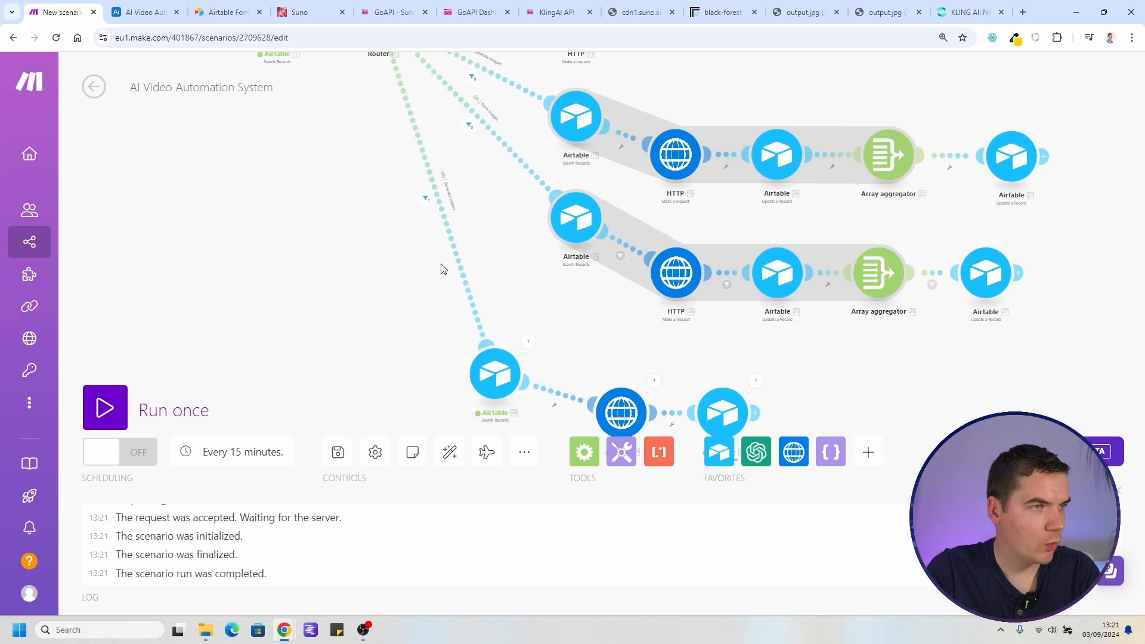
scroll(440, 280, up, 3)
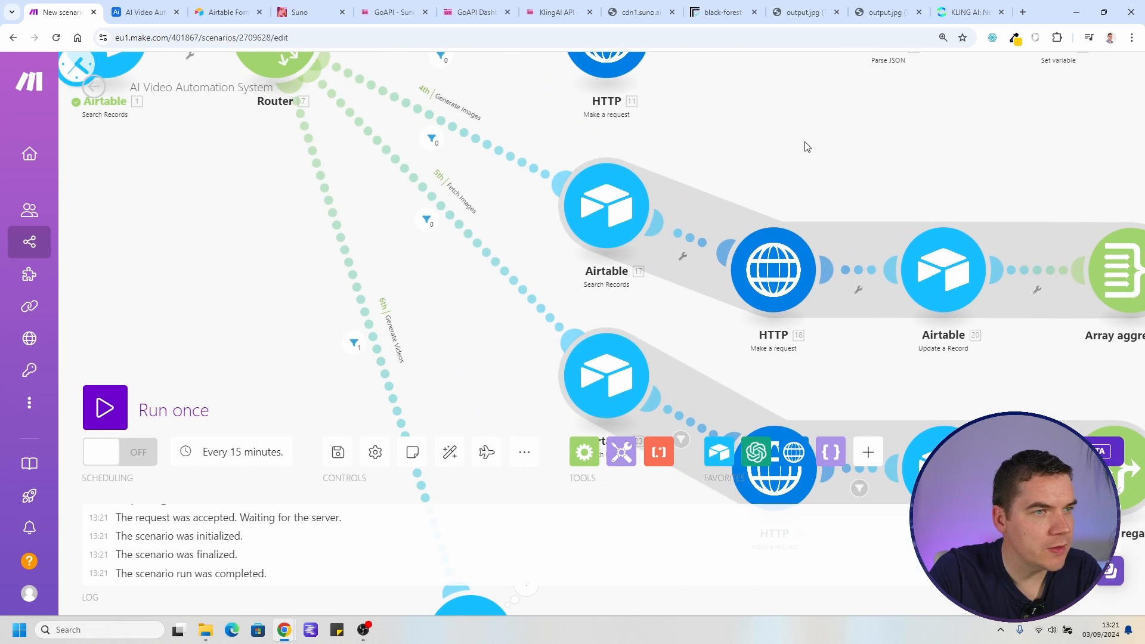
scroll(656, 137, down, 3)
click(152, 8)
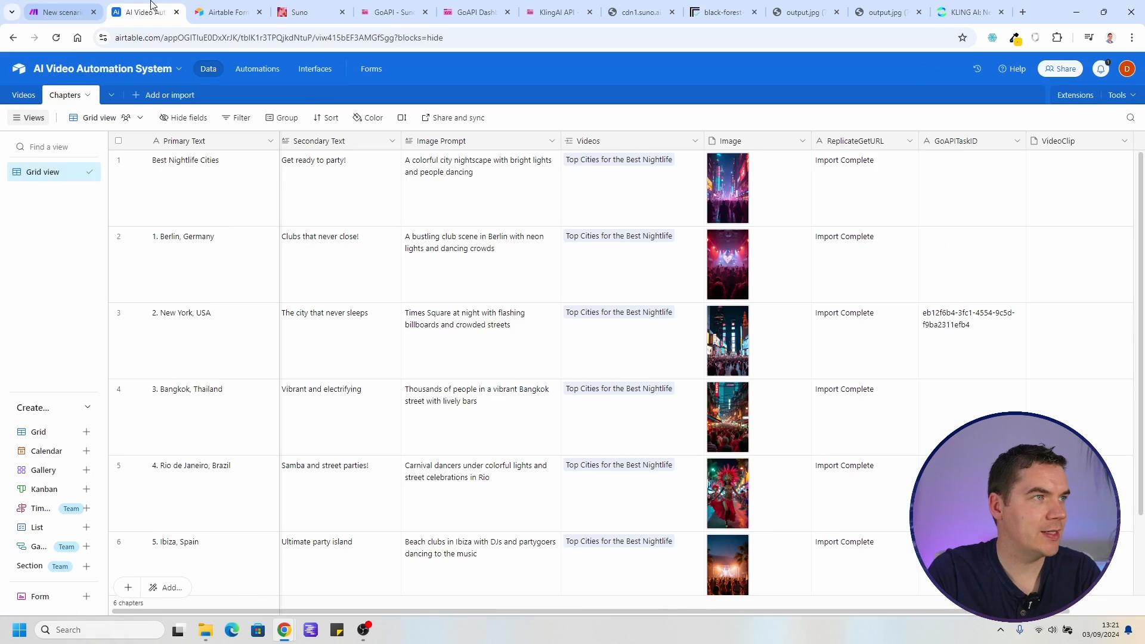
click(24, 96)
click(368, 165)
click(377, 166)
scroll(358, 239, down, 2)
click(55, 11)
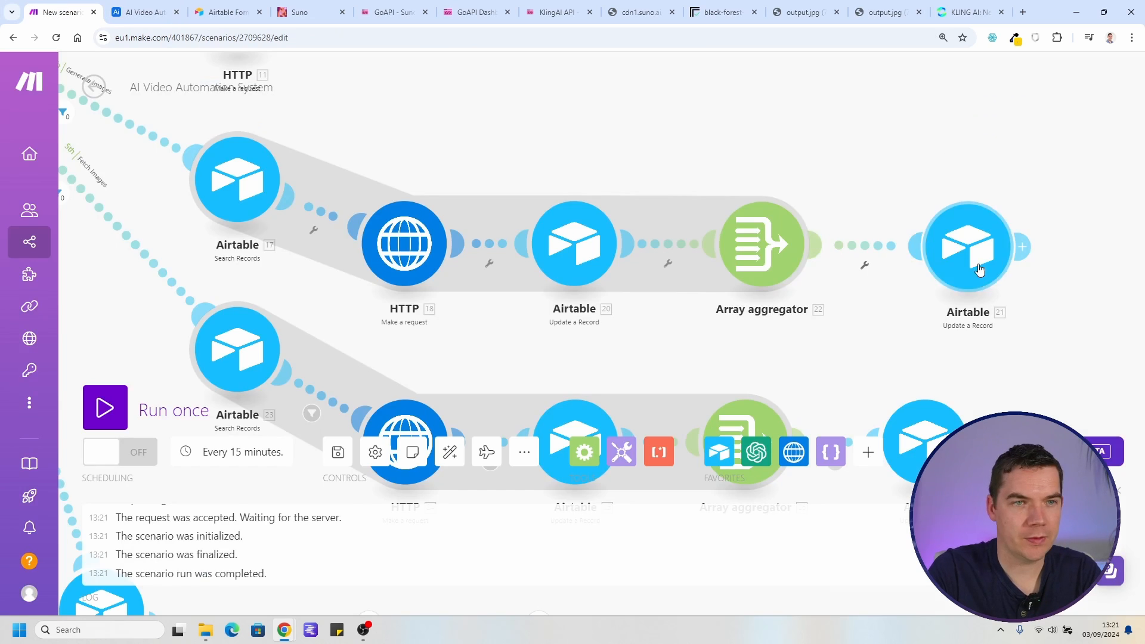
Add an array aggregator after the Generate Videos route's Airtable update module, using the chapter search as its source module
right_click(979, 242)
click(865, 350)
scroll(865, 350, down, 2)
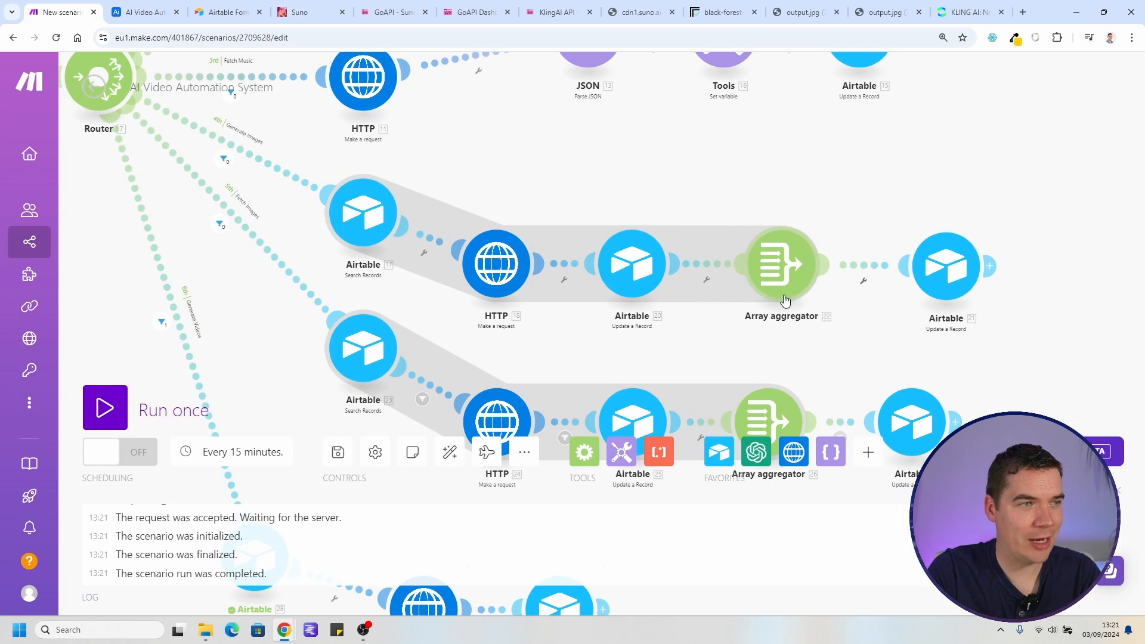
drag(865, 342, 773, 159)
drag(588, 390, 749, 276)
scroll(342, 259, up, 1)
click(763, 325)
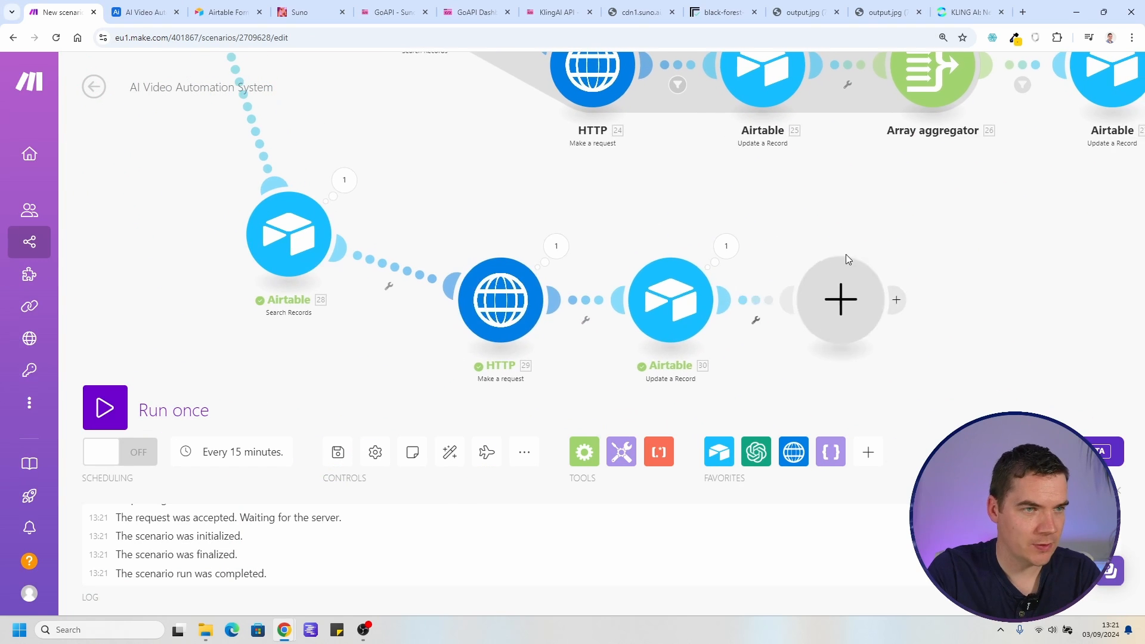
click(775, 217)
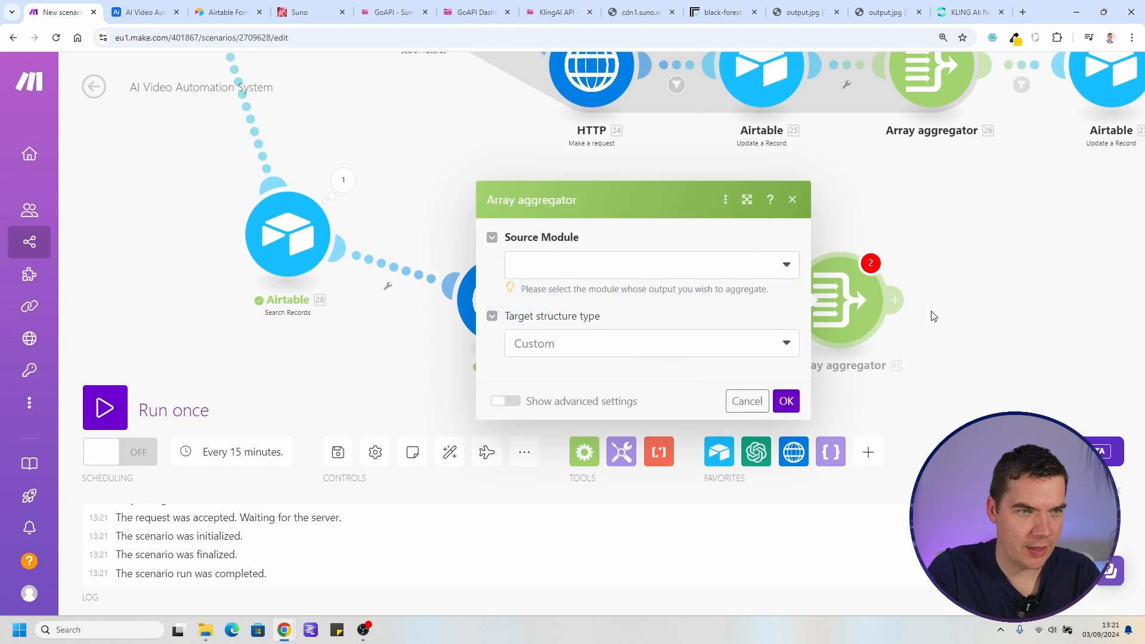
click(635, 250)
scroll(656, 395, down, 5)
click(591, 358)
click(561, 421)
click(788, 501)
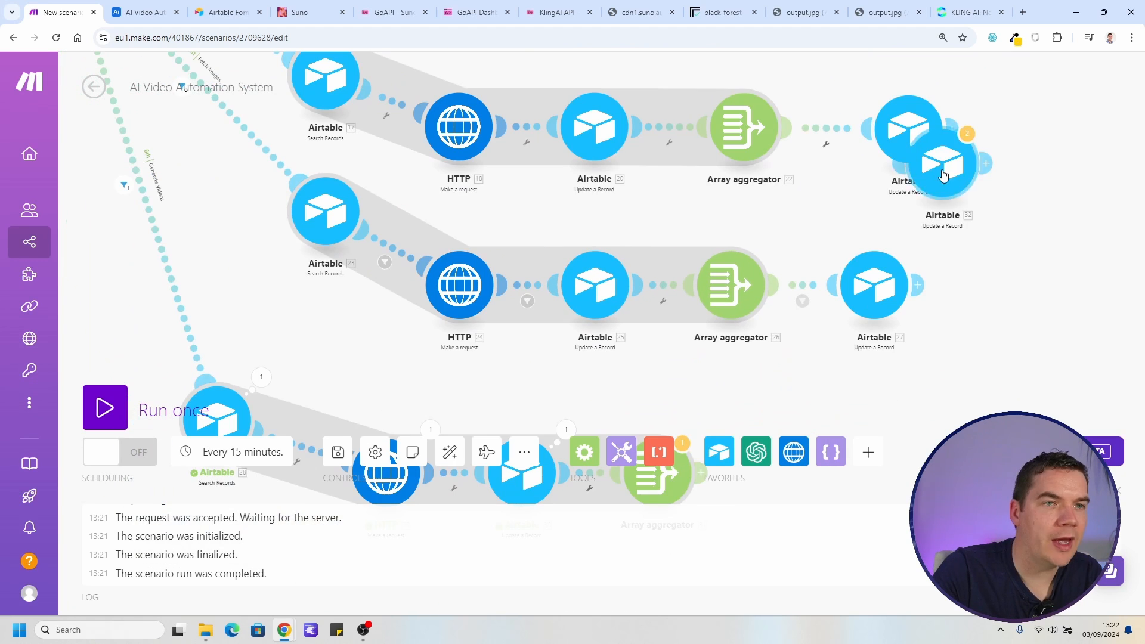
Attach the copied Airtable update module after the new array aggregator and open its settings
drag(943, 165, 901, 440)
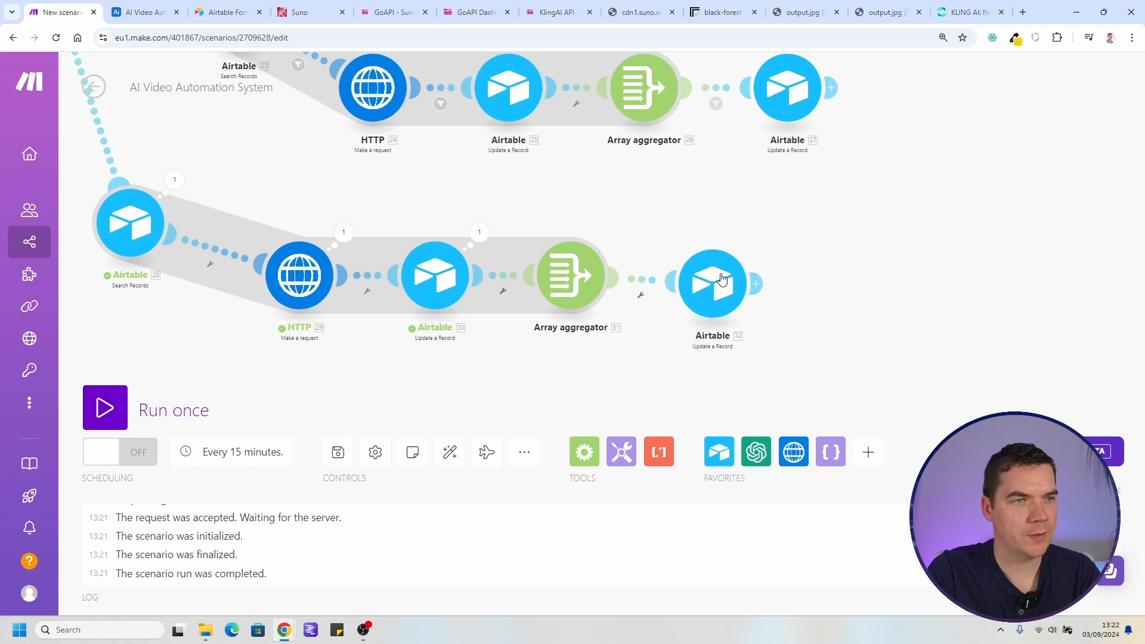
click(722, 279)
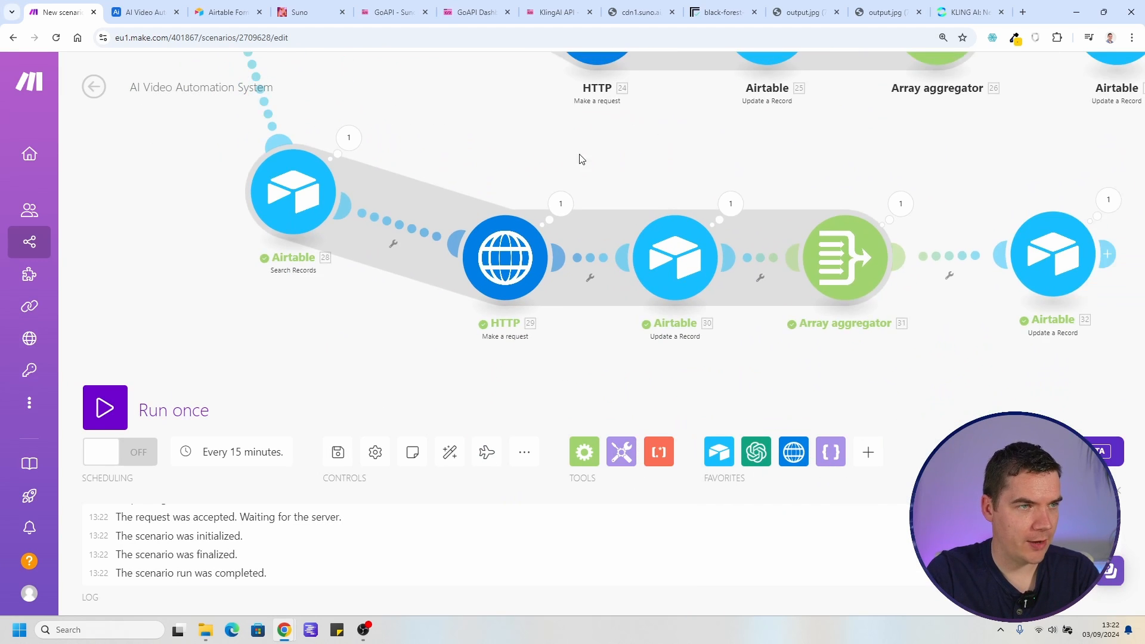
Check the run's result in Airtable's Videos and Chapters tables
drag(571, 161, 340, 129)
click(145, 12)
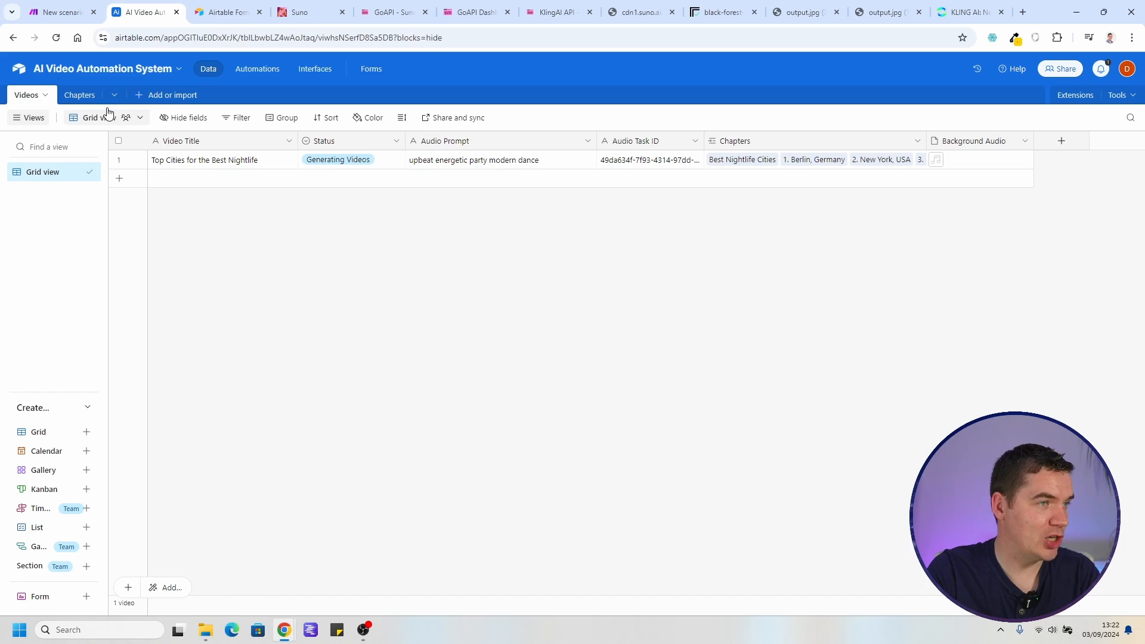
click(74, 96)
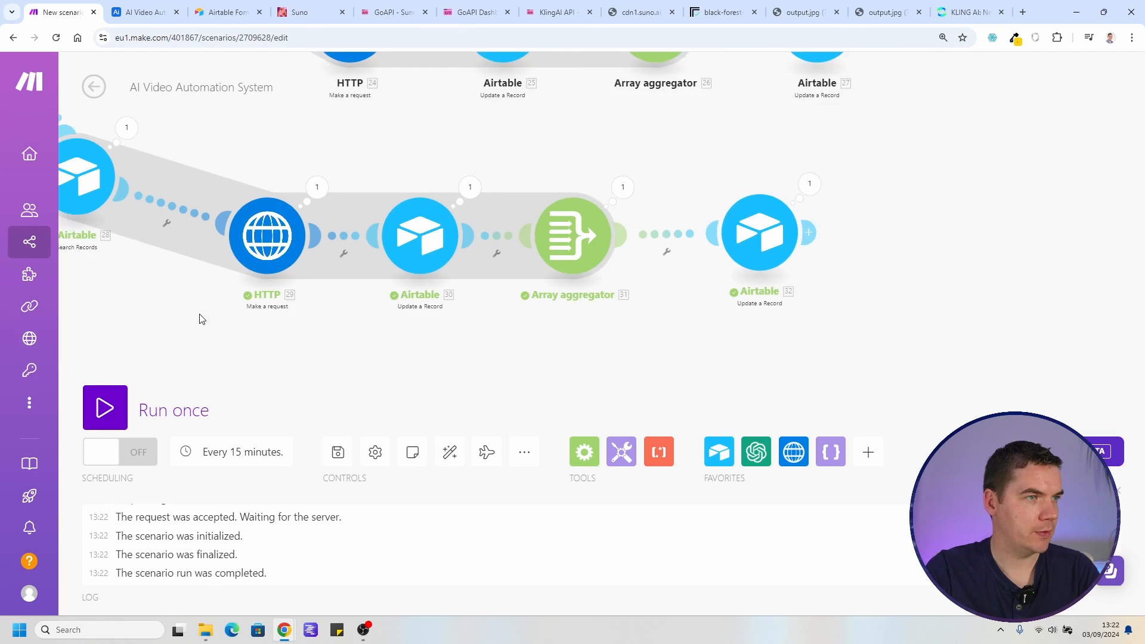
Add a seventh route to the router in the Make scenario
scroll(202, 318, down, 1)
drag(161, 326, 615, 371)
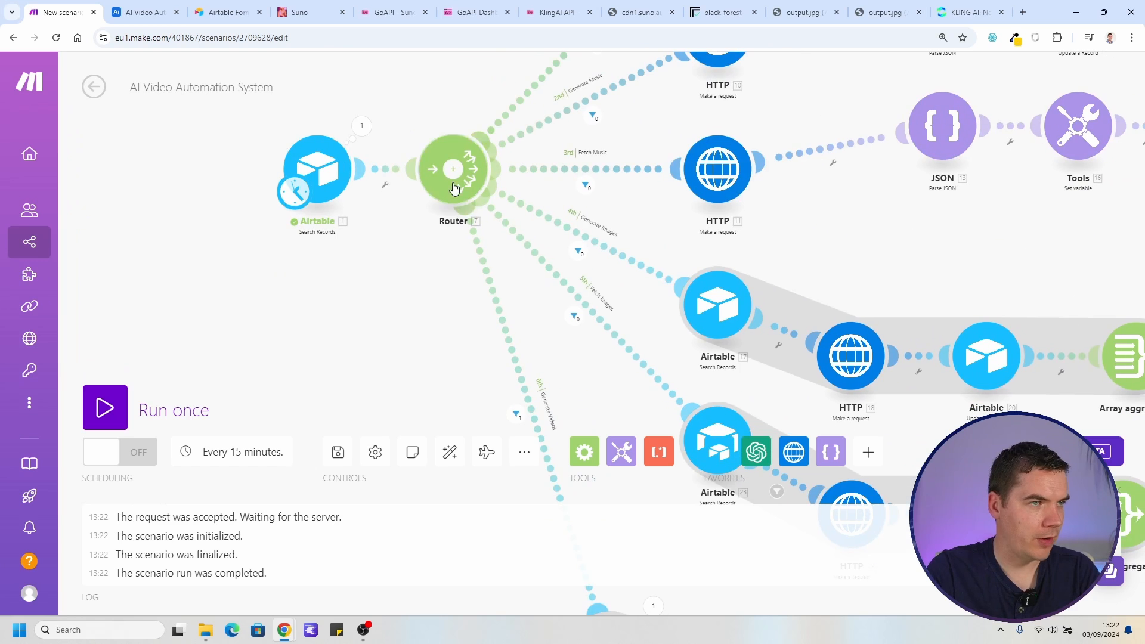
click(455, 186)
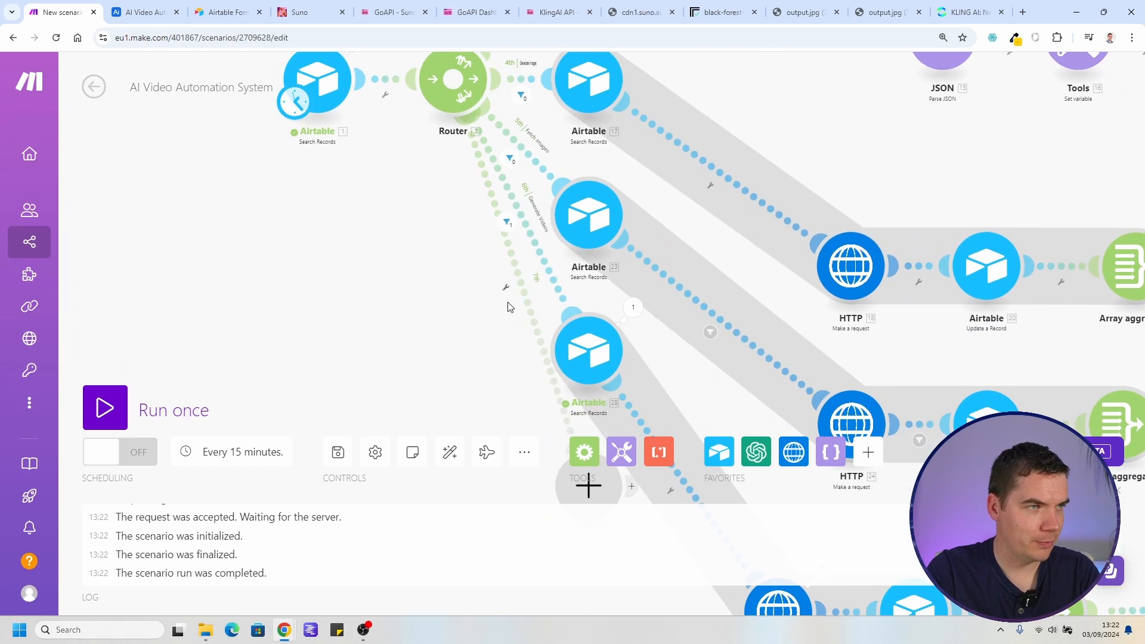
scroll(461, 350, down, 3)
scroll(461, 351, down, 4)
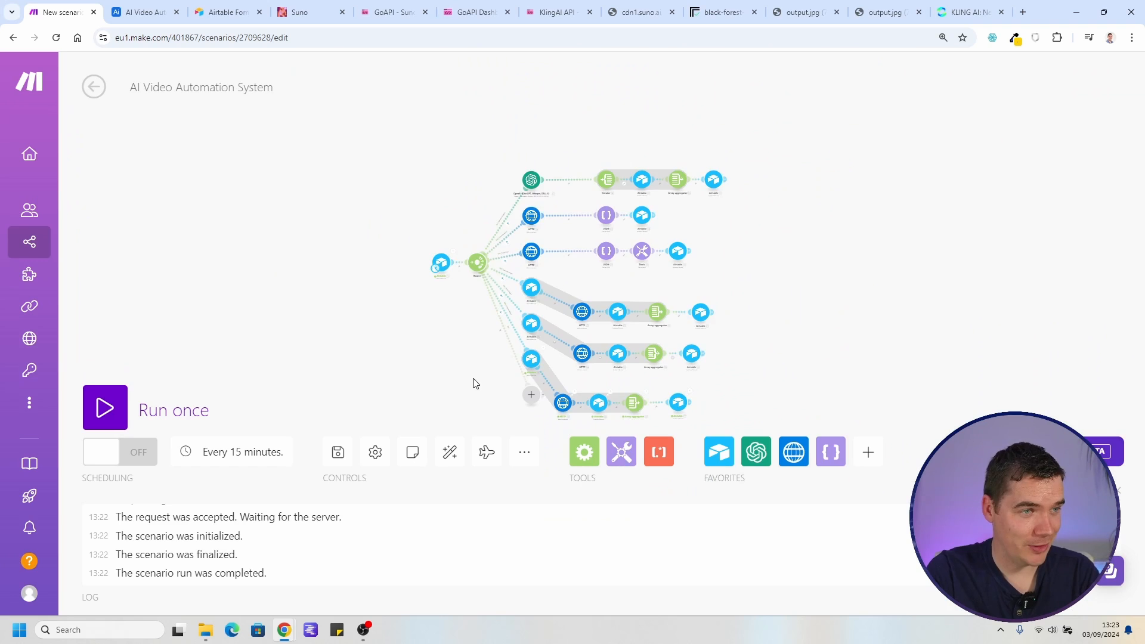
Clone the Generate Videos route's Airtable search module and place the copy as the first module of the new route
scroll(489, 370, up, 5)
right_click(531, 359)
click(614, 276)
drag(594, 201, 604, 402)
right_click(540, 382)
click(573, 414)
drag(470, 376, 433, 224)
drag(590, 250, 516, 265)
drag(459, 128, 494, 312)
Label the new route's filter Fetch Video Clips and fill in its condition
click(499, 218)
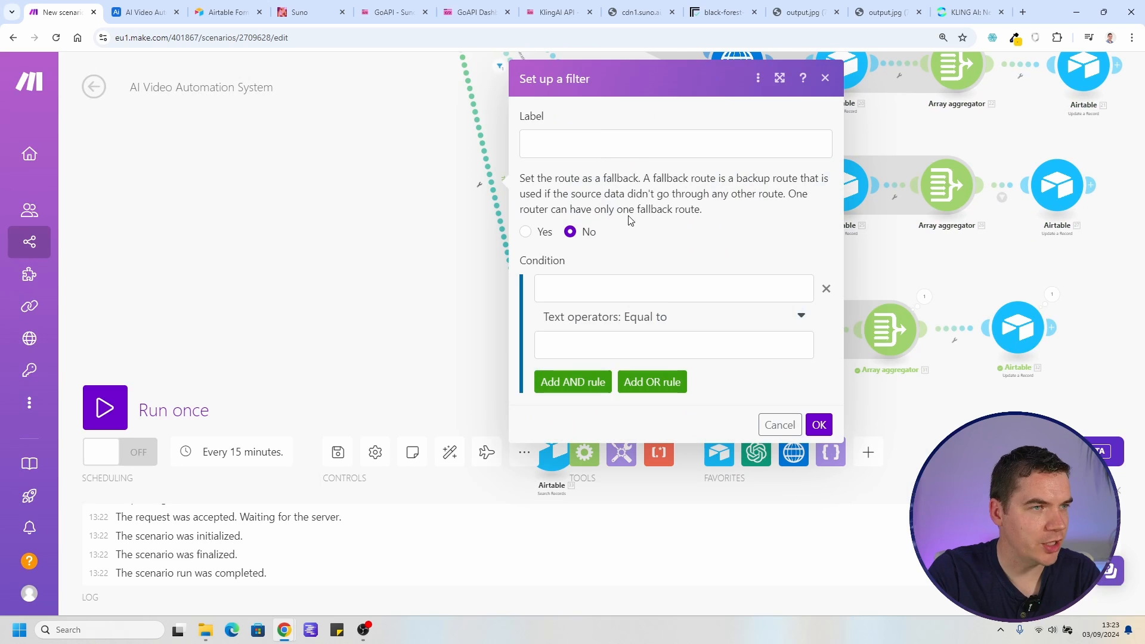
click(599, 140)
text(Fetch Video)
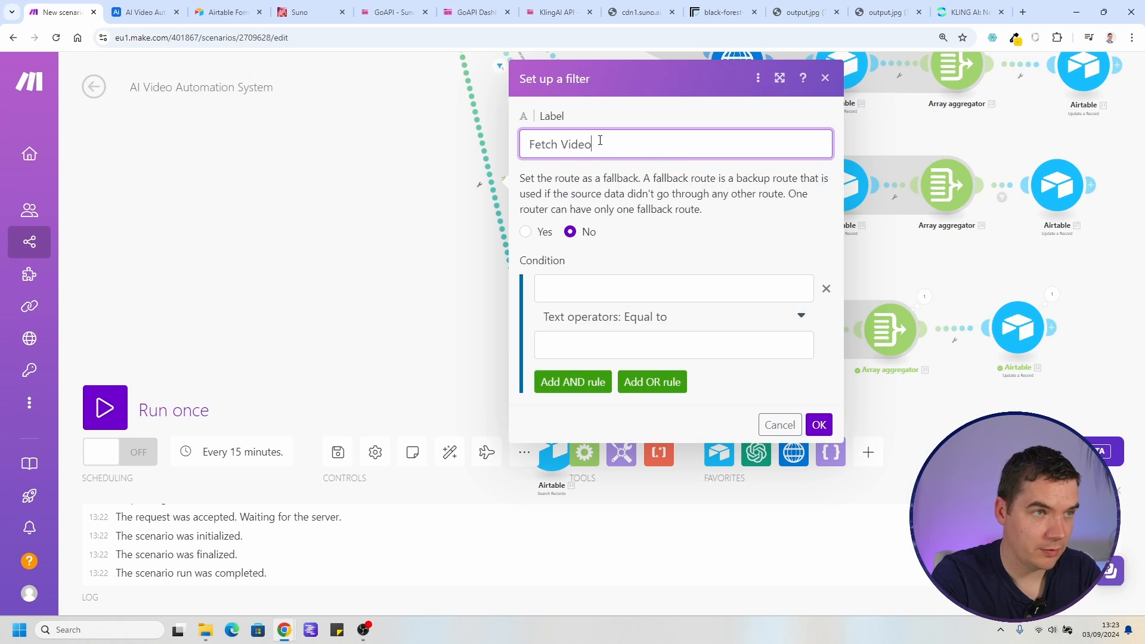
text( Clips)
click(674, 289)
click(859, 331)
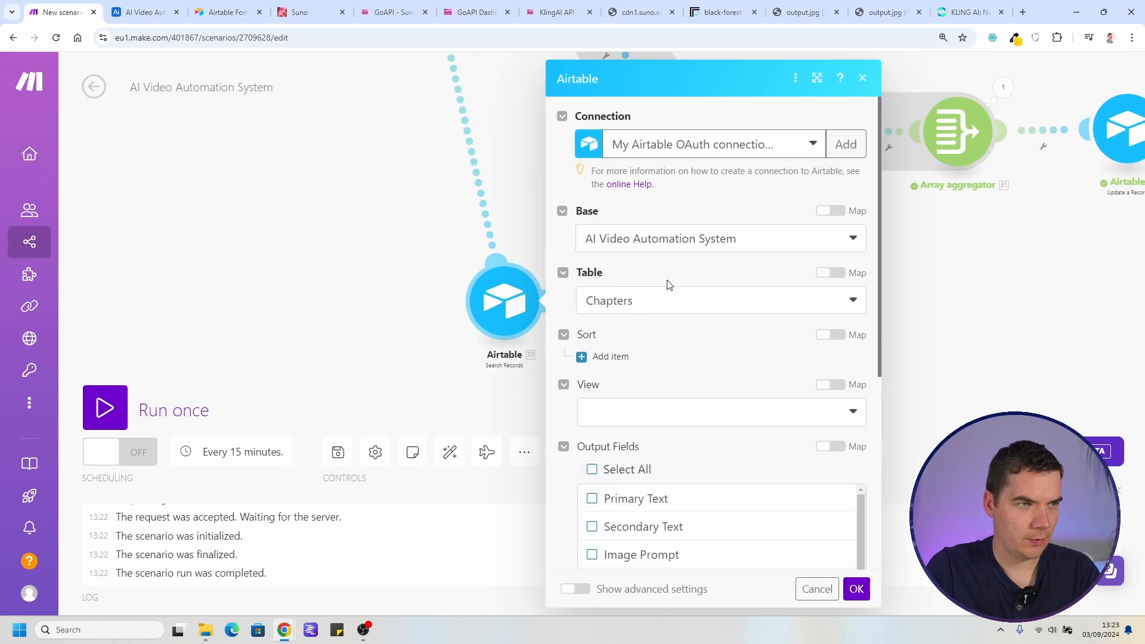
Draft SEARCH("-",{GoAPITaskID}) in the new chapter search's formula, taking the field name from Airtable's Chapters table
scroll(680, 298, down, 5)
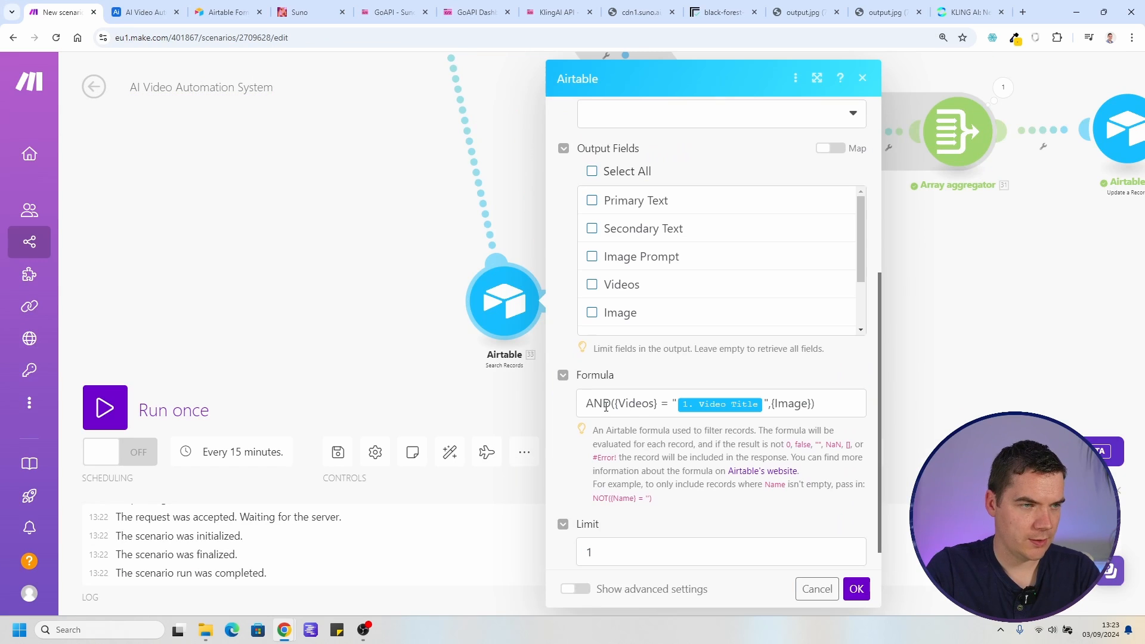
double_click(778, 405)
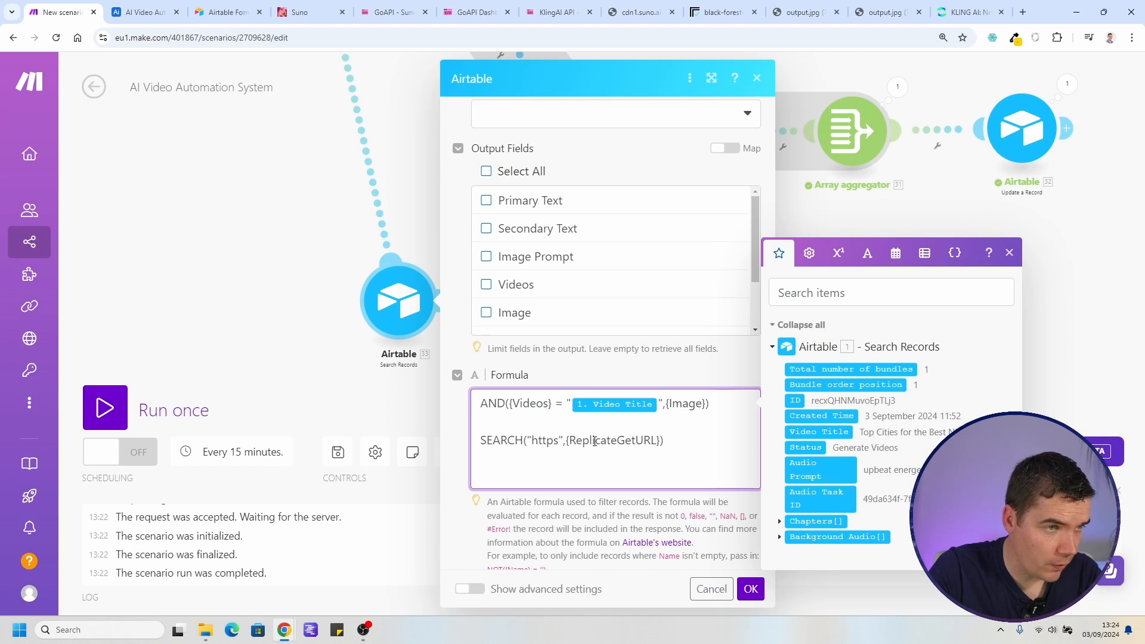
click(143, 12)
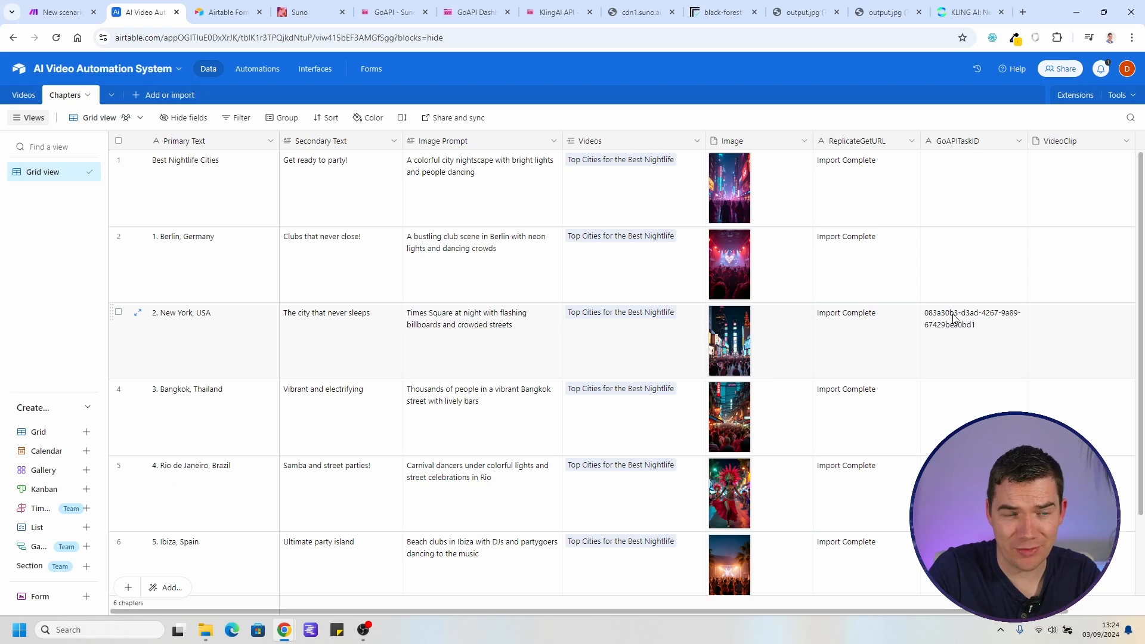
drag(1023, 138, 1023, 138)
click(1022, 141)
click(972, 166)
double_click(698, 169)
click(782, 289)
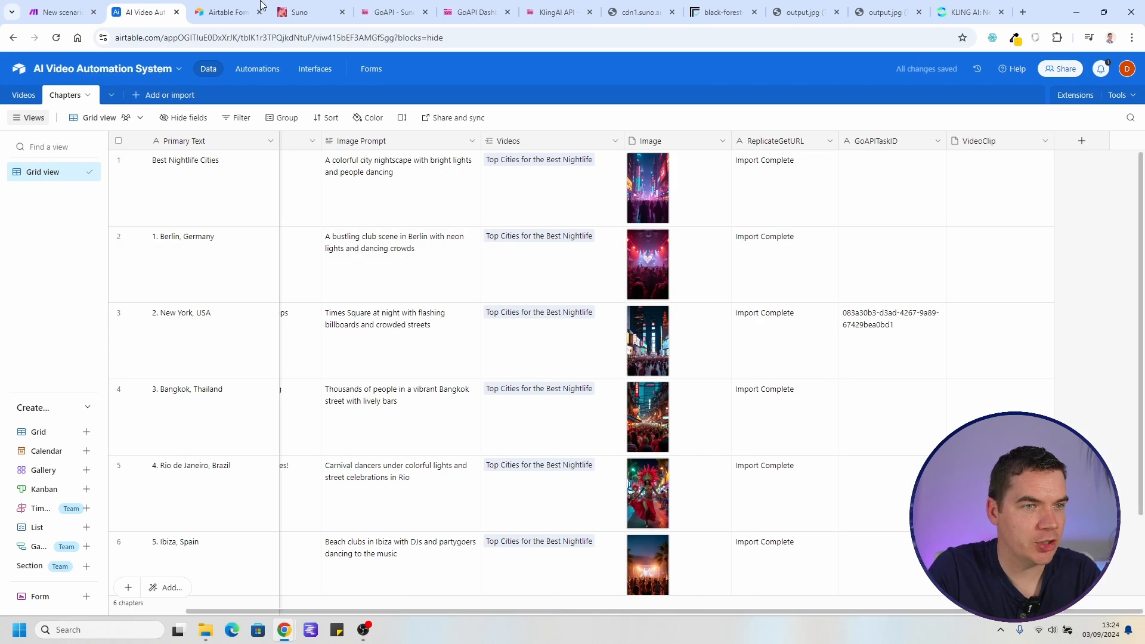
click(62, 12)
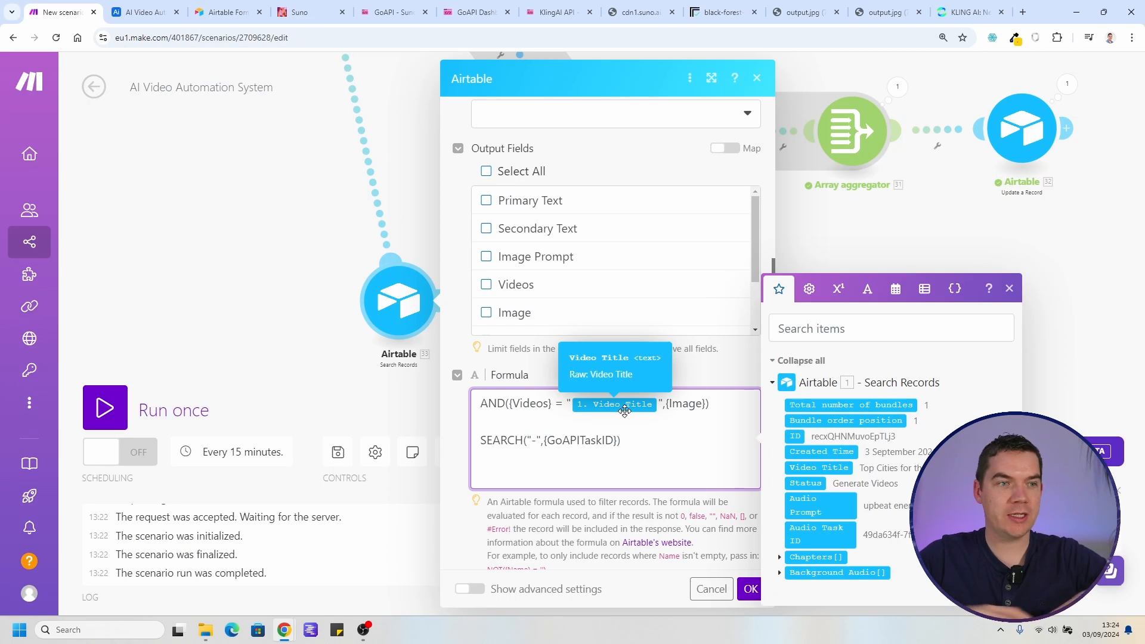
Replace the {Image} condition in the AND formula with SEARCH("-",{GoAPITaskID}) and save the search module
key(BackSpace)
key(BackSpace)
key(BackSpace)
key(BackSpace)
key(BackSpace)
key(BackSpace)
key(BackSpace)
key(BackSpace)
key(BackSpace)
key(Delete)
click(520, 423)
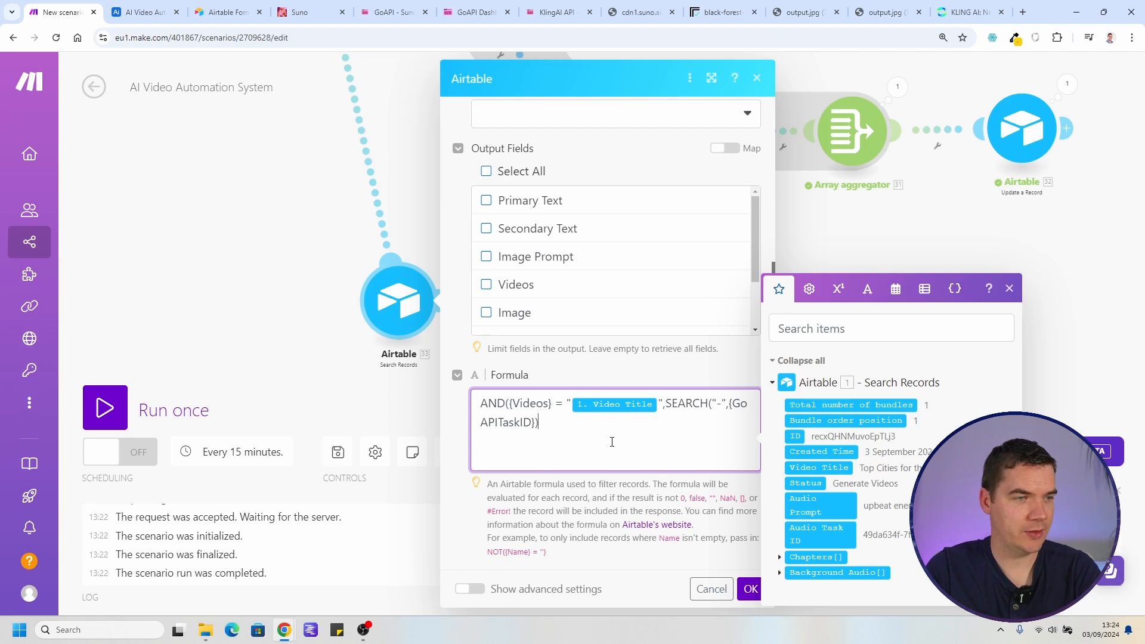
scroll(612, 442, down, 1)
scroll(674, 504, down, 2)
click(749, 588)
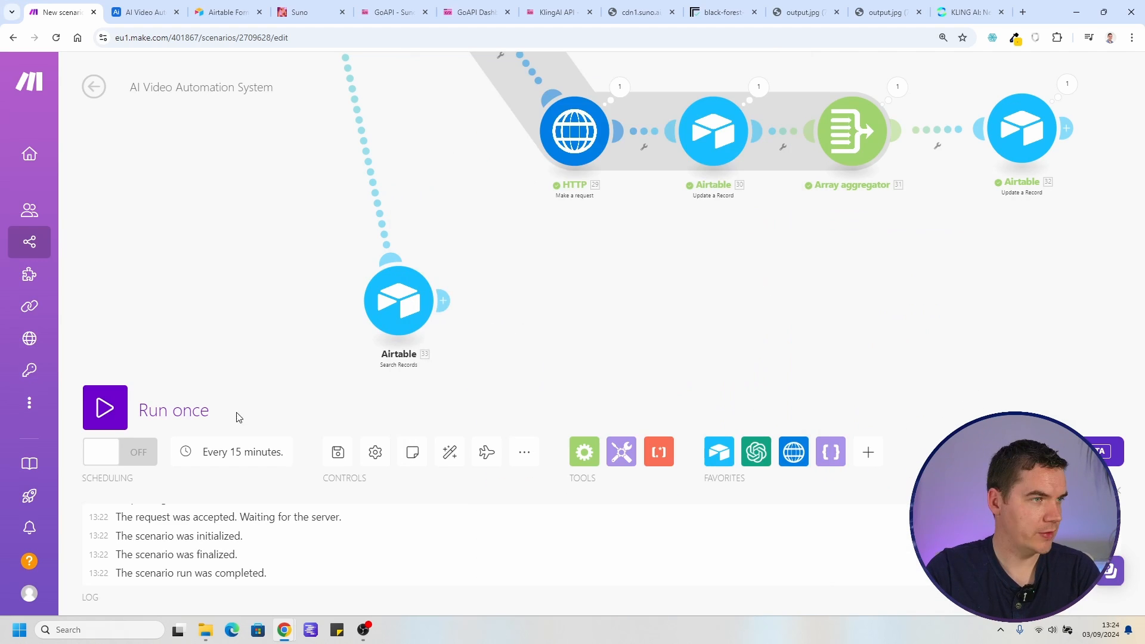
Save and run the scenario, add the formula's missing closing parenthesis, and save and run it again
click(338, 451)
click(149, 408)
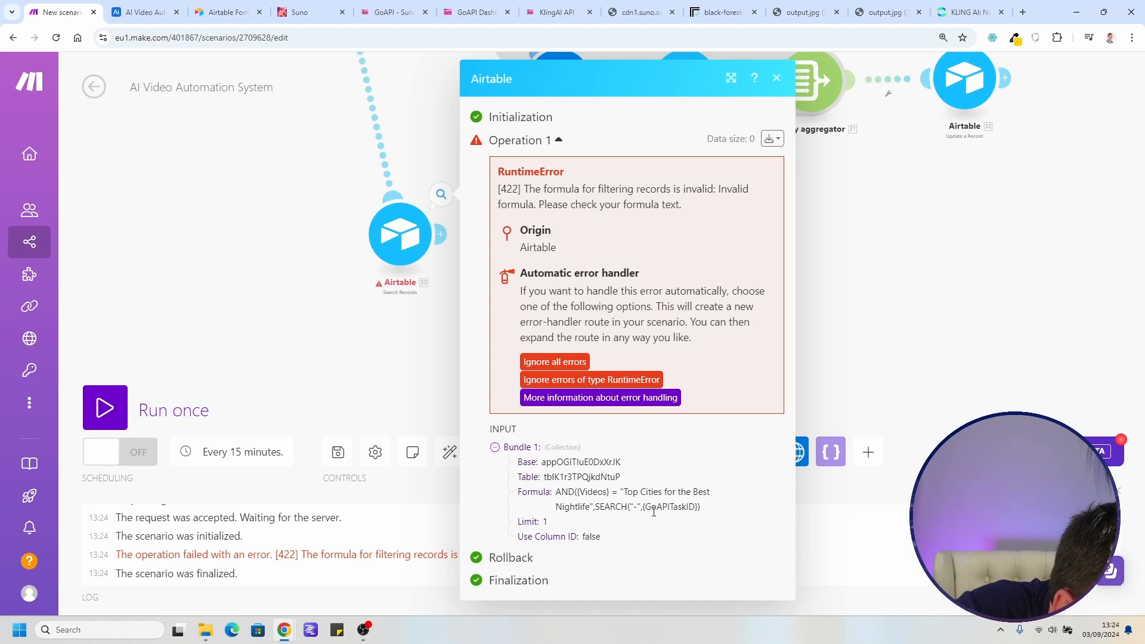
click(406, 237)
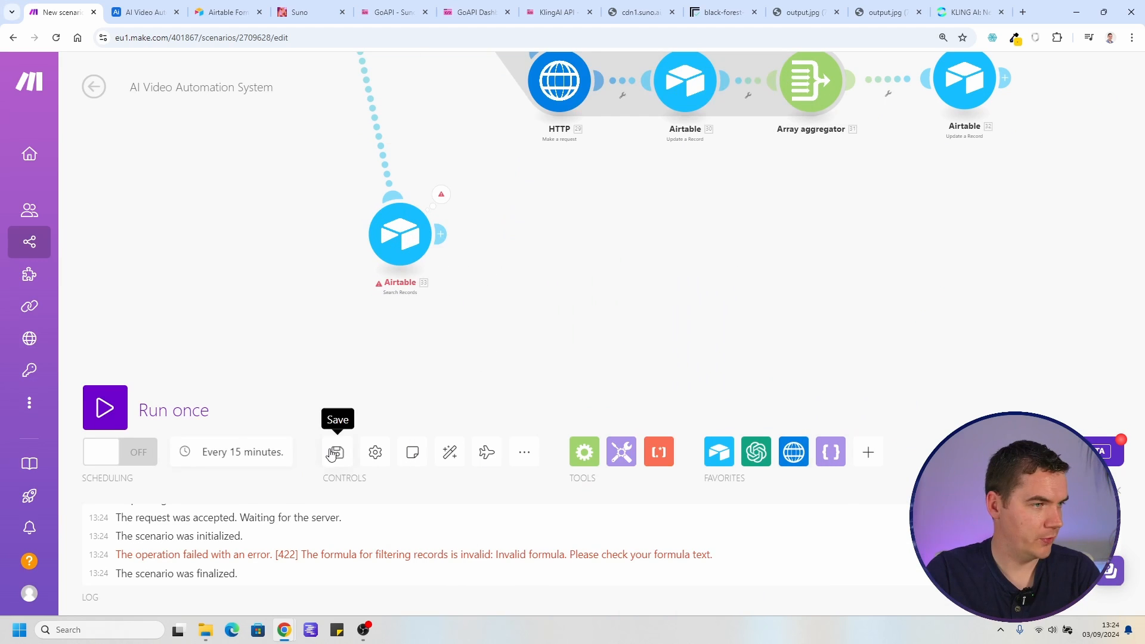
click(338, 452)
click(115, 411)
Inspect the chapter search's output bundle, checking the returned chapter and its GoAPITaskID
click(456, 190)
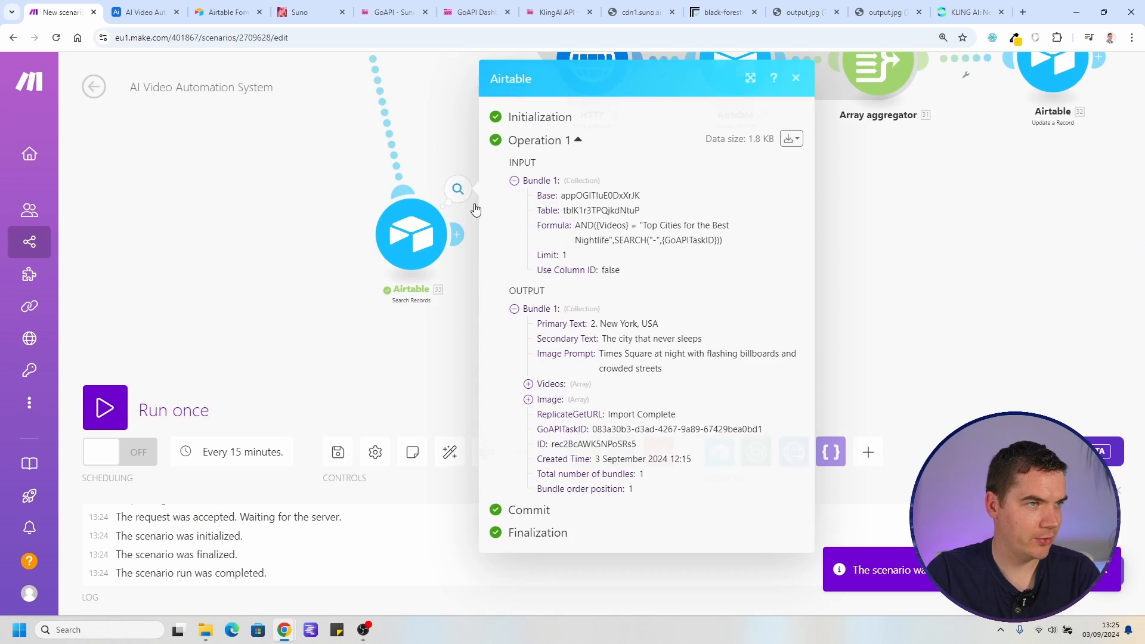
drag(611, 324, 647, 430)
click(620, 415)
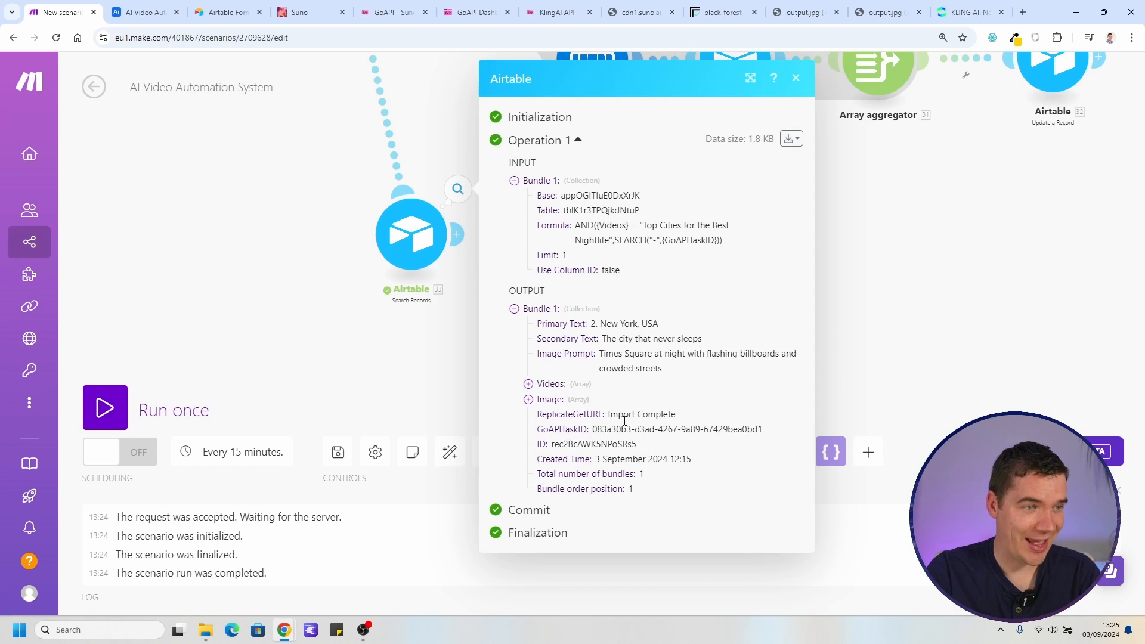
drag(561, 429, 639, 428)
click(647, 426)
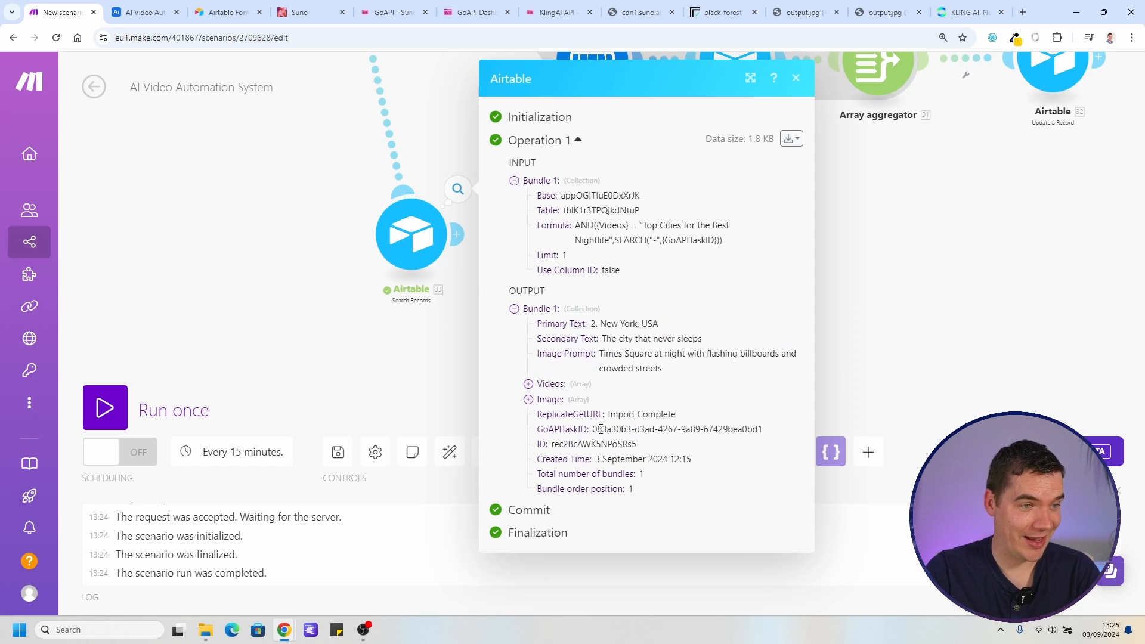
Set the chapter search's record limit to 10, run the scenario once and reopen the search settings
click(428, 250)
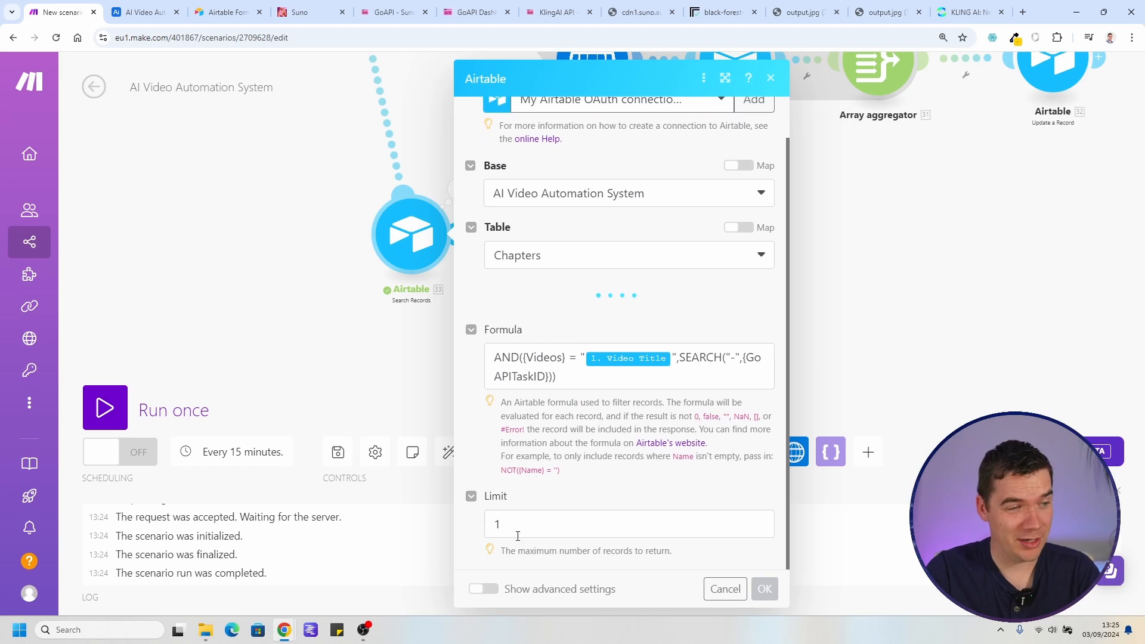
scroll(521, 541, down, 5)
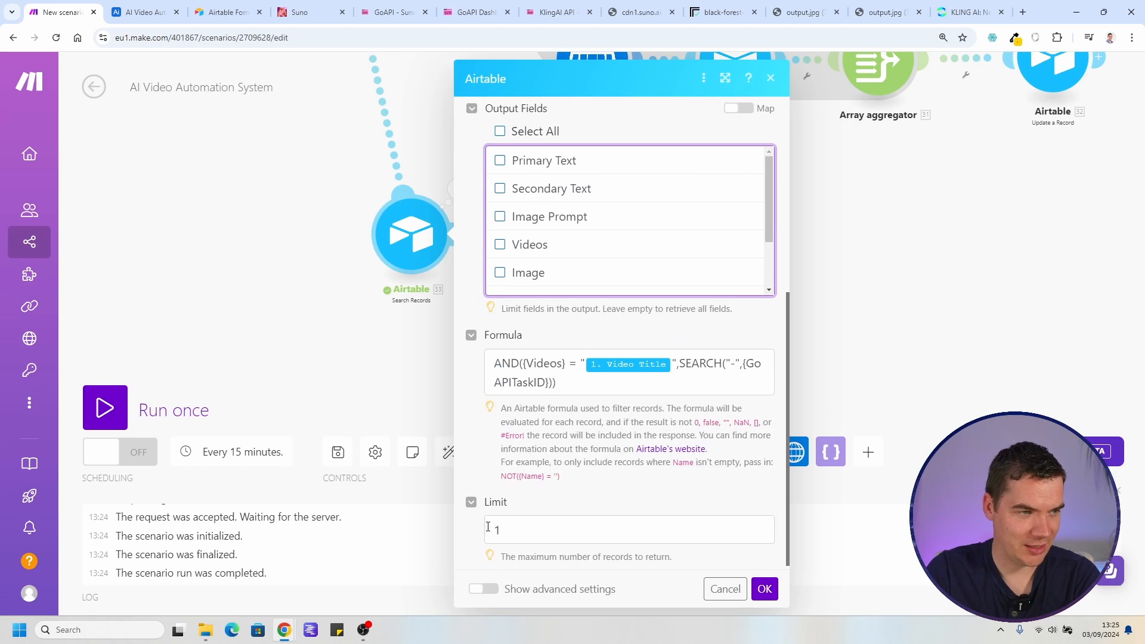
click(529, 517)
text(0)
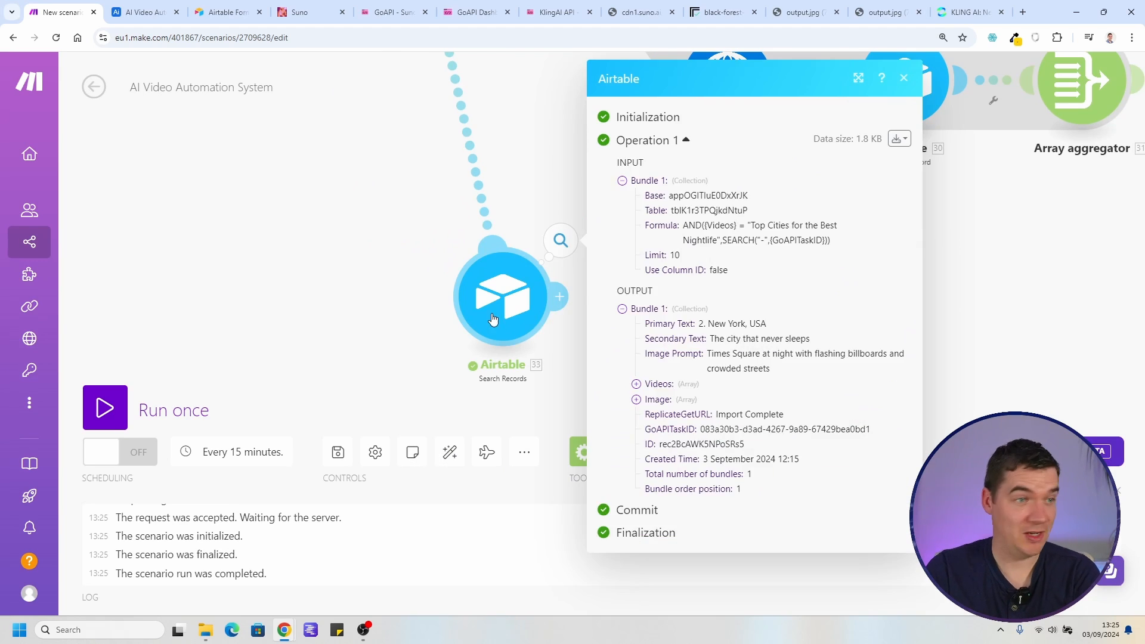
click(492, 319)
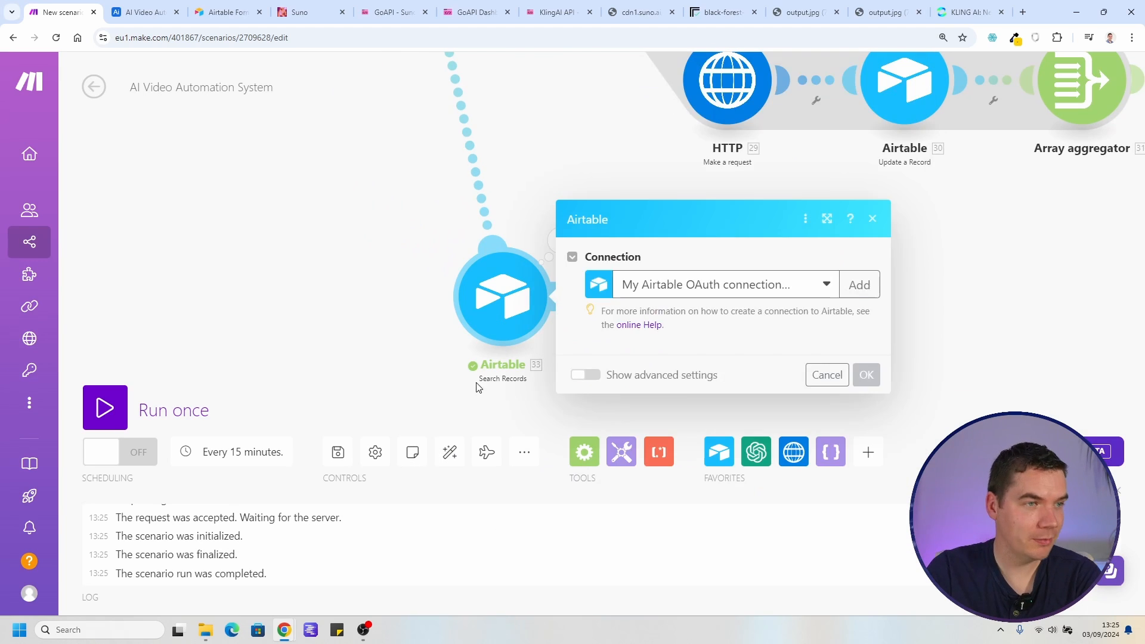
scroll(615, 447, down, 2)
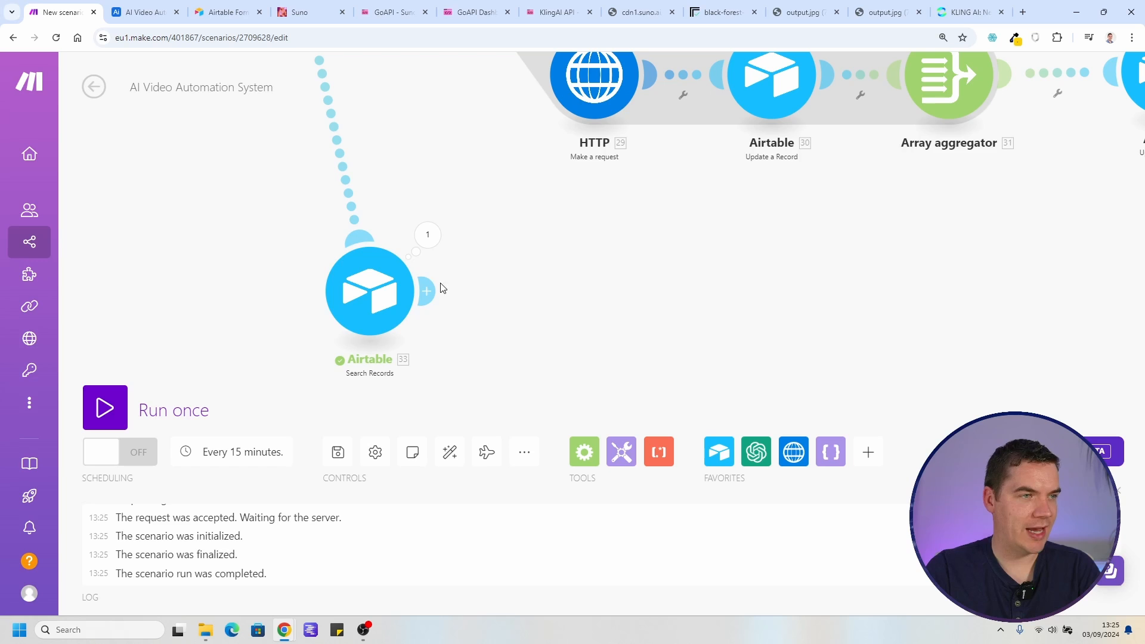
Add an HTTP Make a request module after the new route's chapter search
click(427, 290)
click(668, 266)
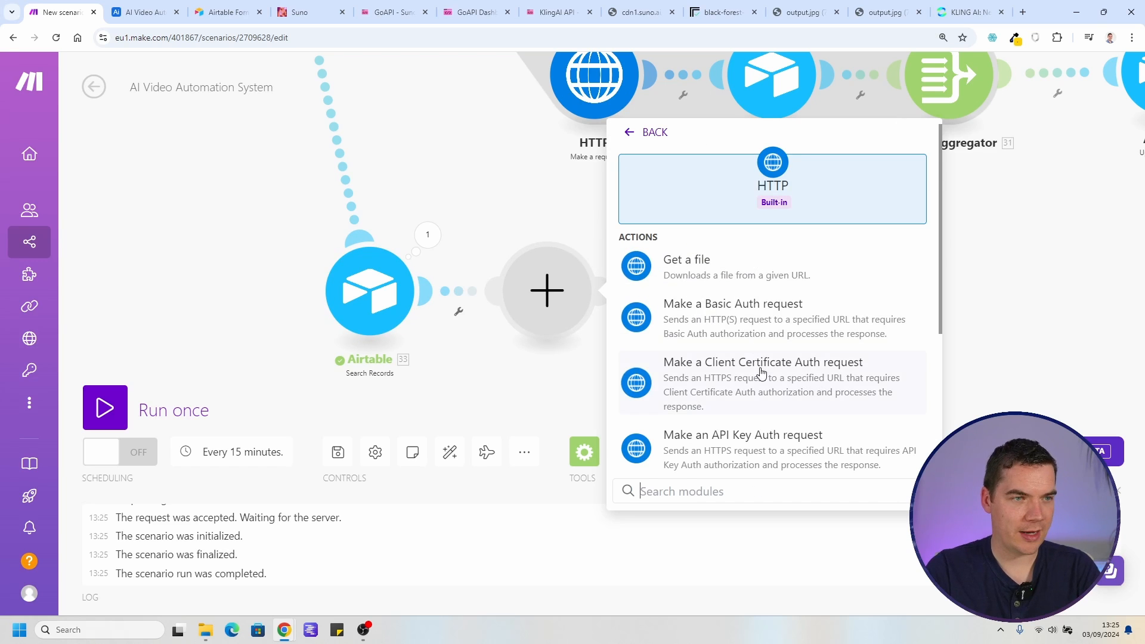
scroll(746, 369, down, 4)
click(671, 343)
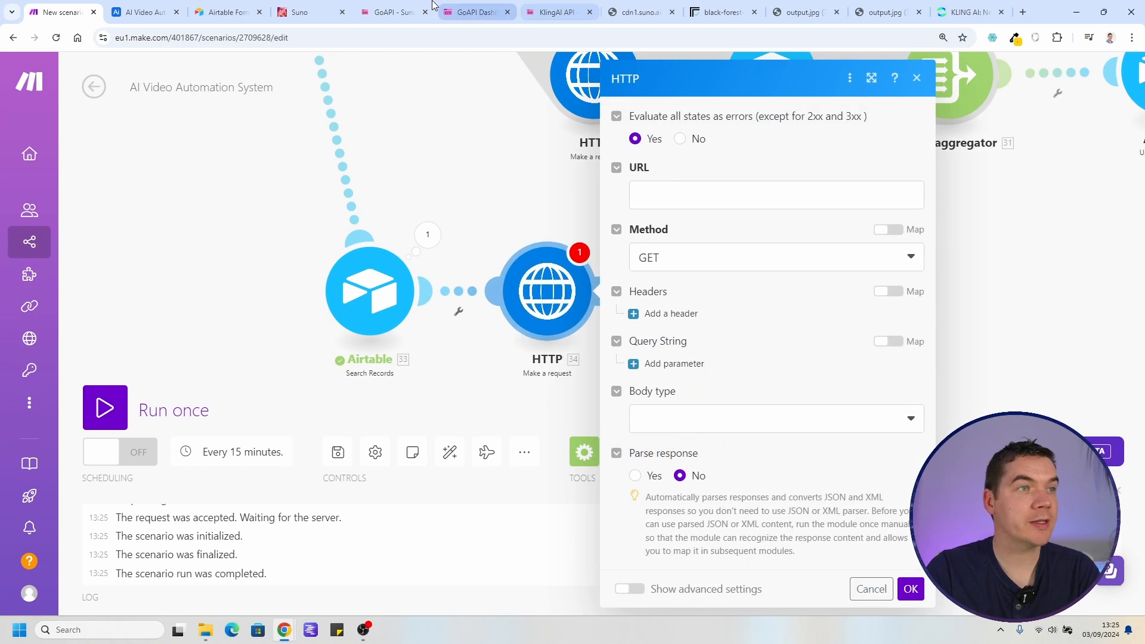
click(416, 5)
click(474, 6)
click(540, 5)
click(932, 256)
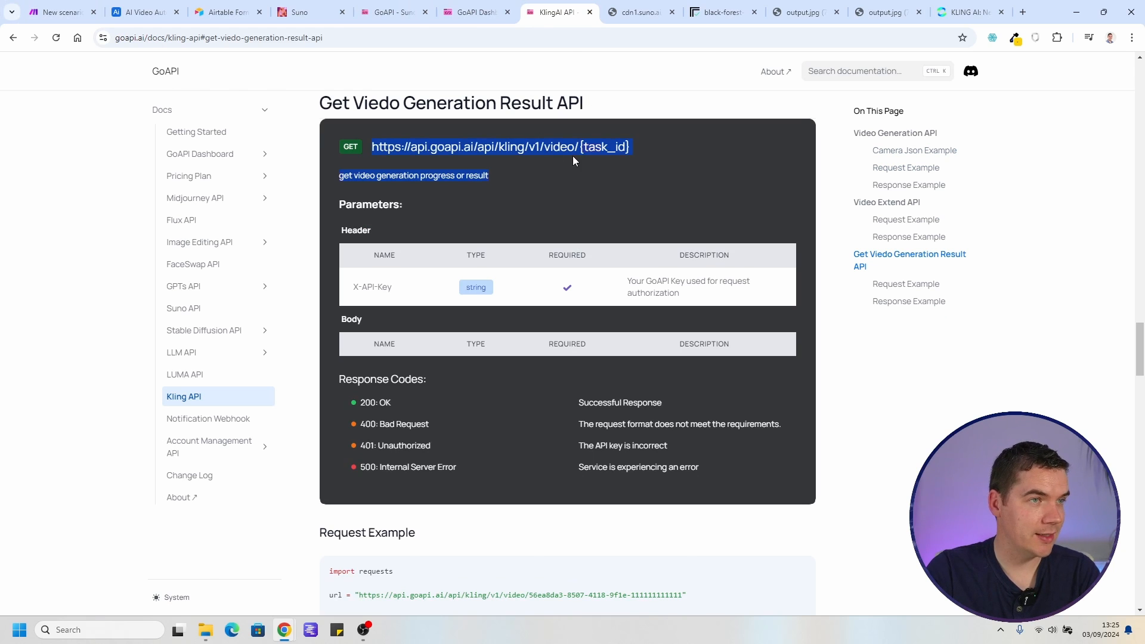
key(ctrl+1)
click(702, 190)
text(https://api.goapi.ai/api/kling/v1/video/)
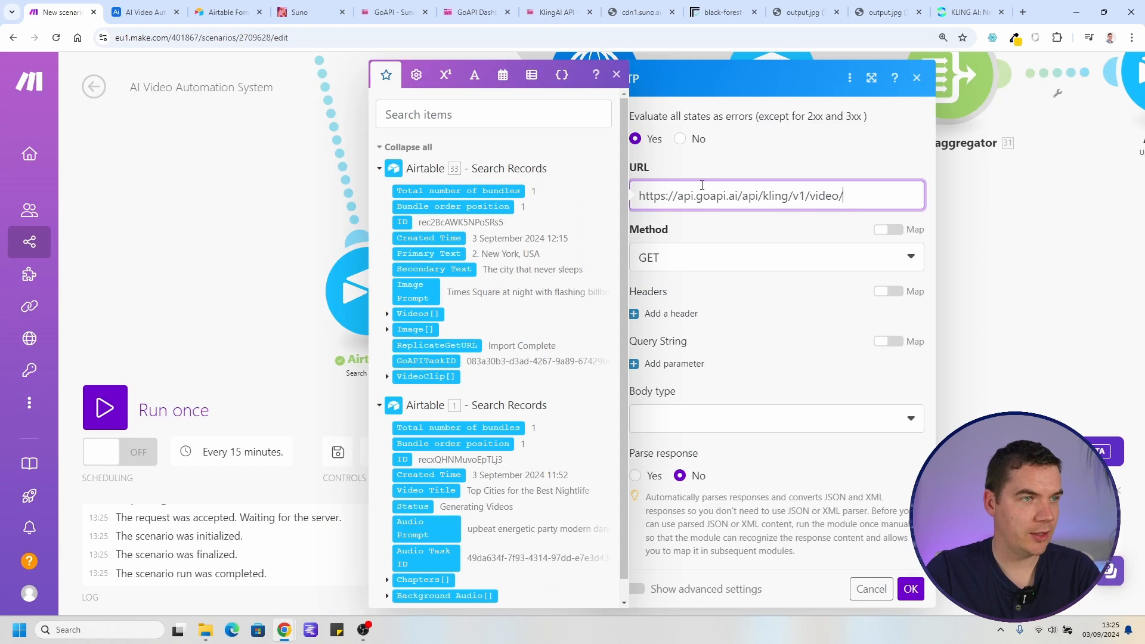
click(426, 360)
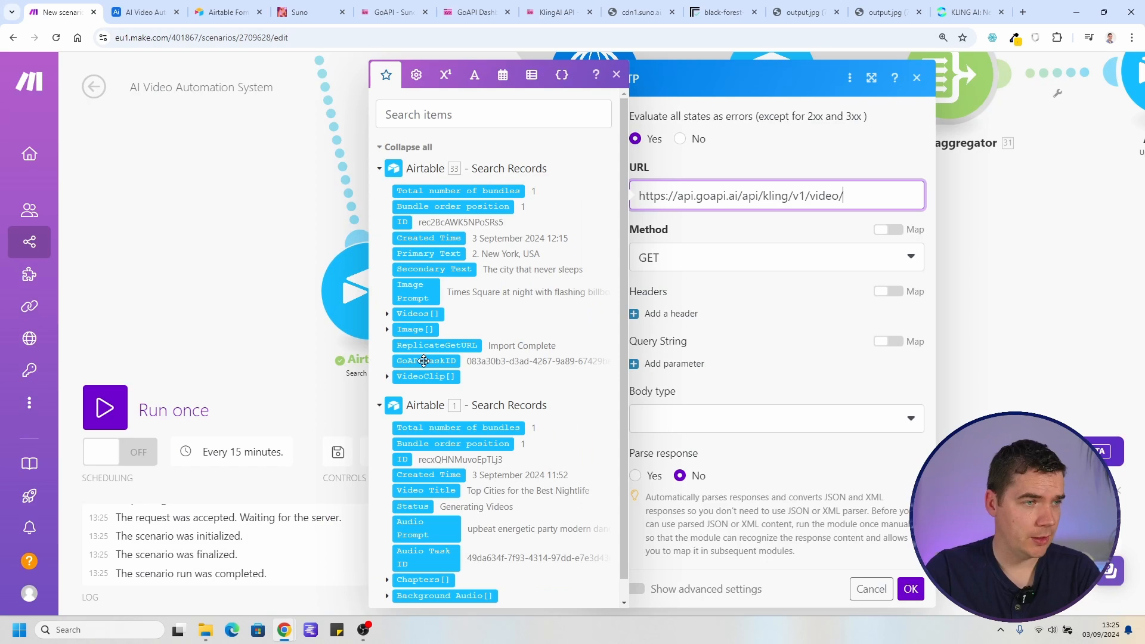
Add an X-API-Key header to the request, copying the GoAPI key from the existing Kling video generation HTTP module
click(751, 245)
click(670, 332)
drag(564, 179, 424, 302)
drag(371, 213, 309, 248)
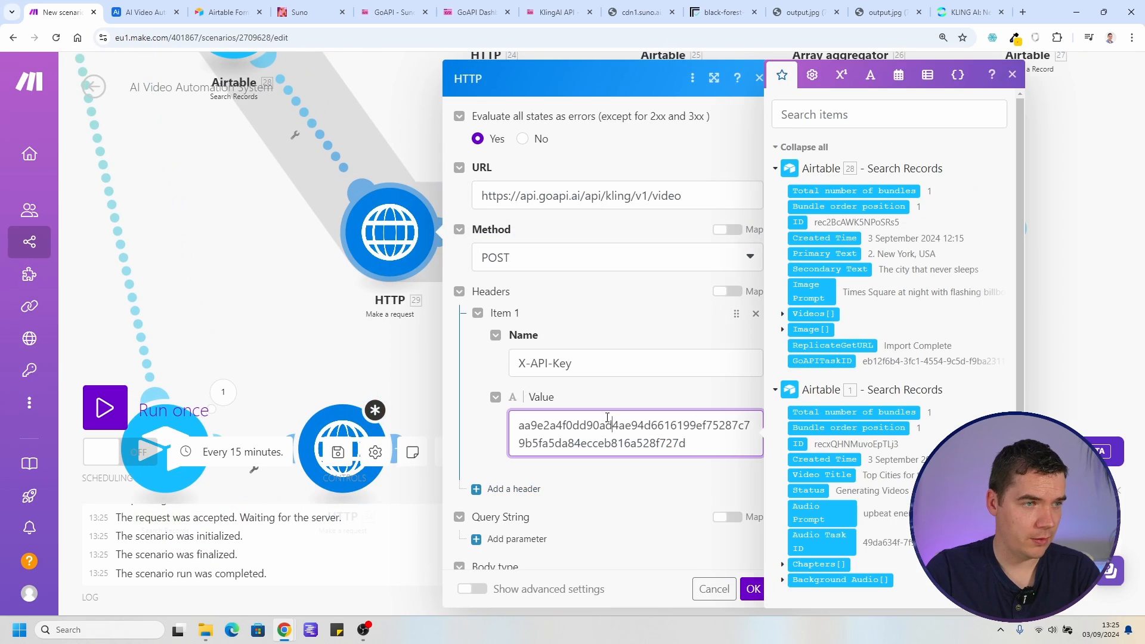
key(ctrl+a)
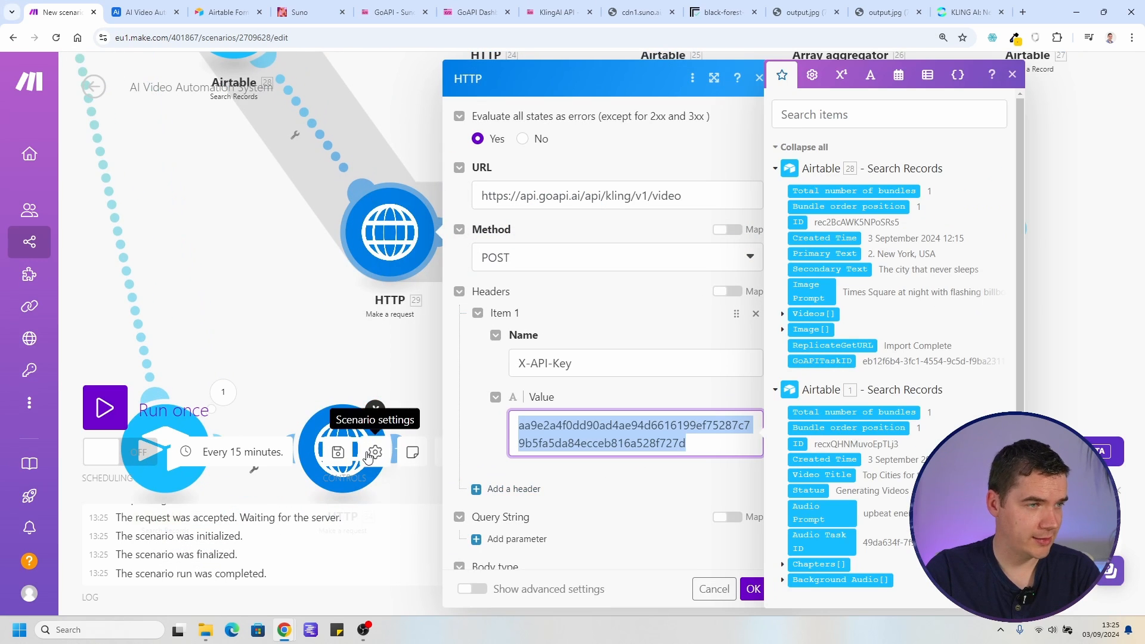
drag(330, 393, 368, 322)
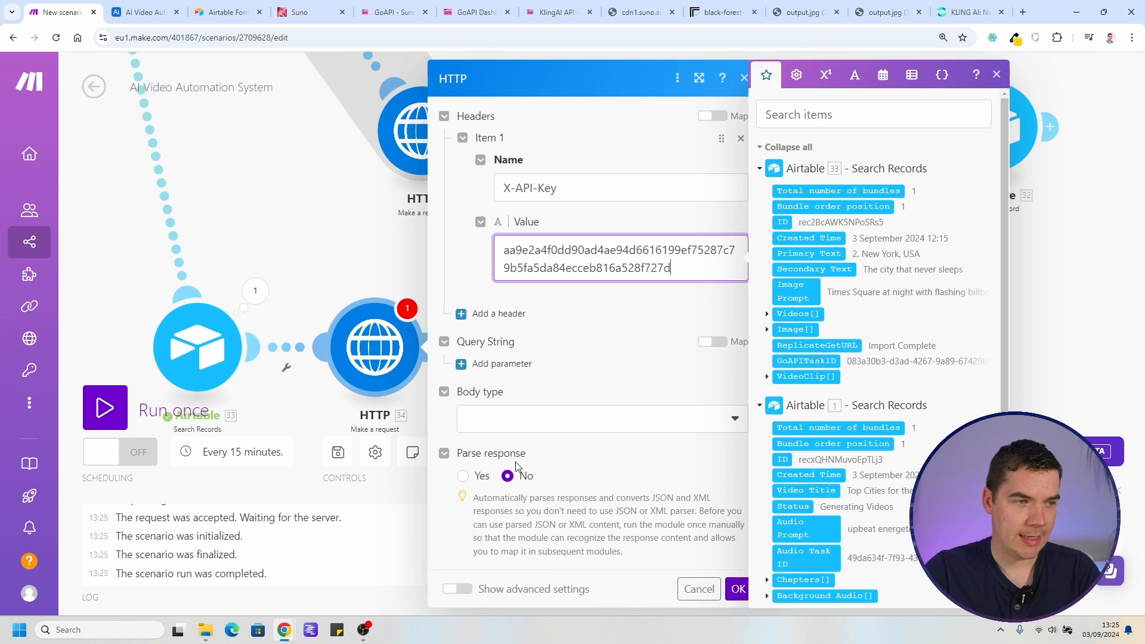
Enable response parsing for the new HTTP request and save the module's settings
click(480, 477)
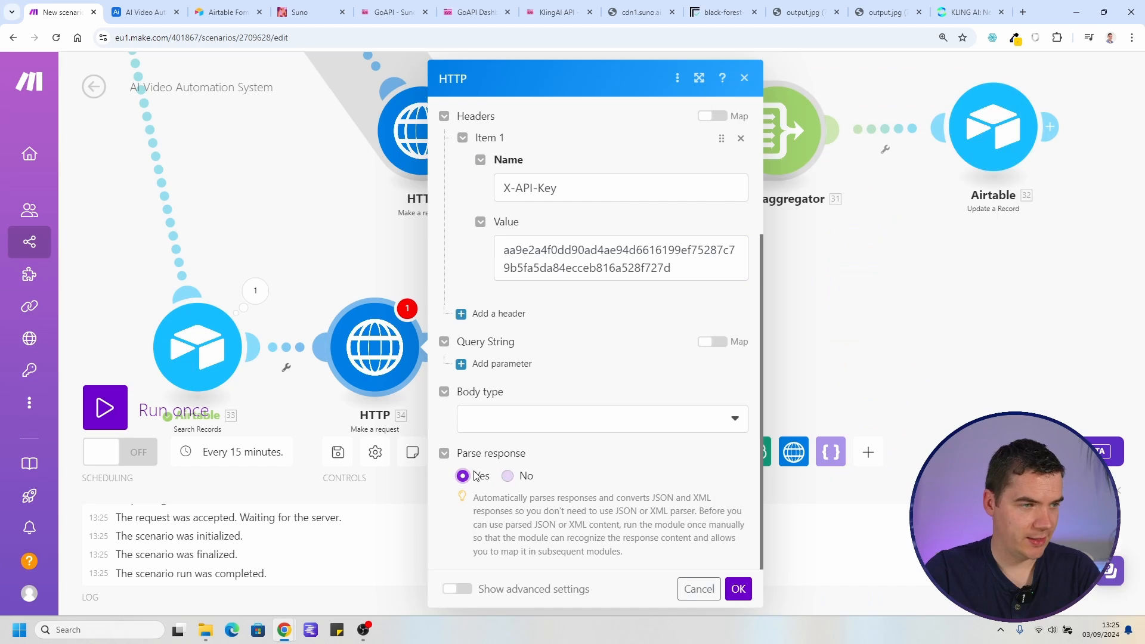
click(747, 591)
click(385, 351)
click(634, 387)
key(ctrl+a)
click(680, 516)
click(738, 589)
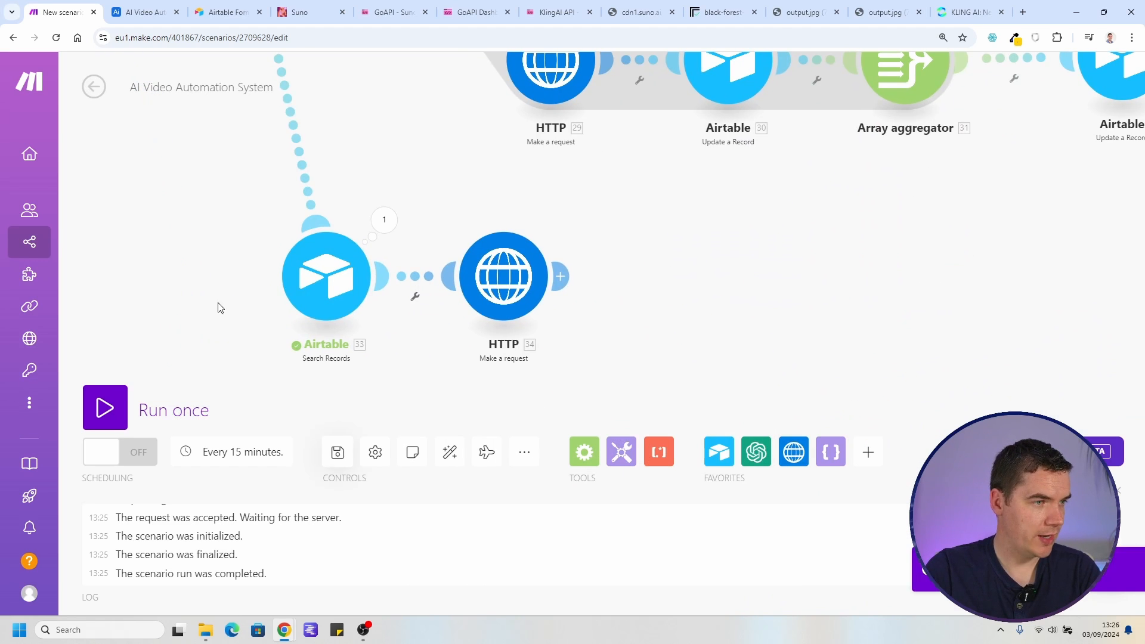
Run the scenario once and examine the nested data in the new HTTP module's output bundle, including the task status
click(105, 408)
drag(394, 348, 366, 247)
click(623, 234)
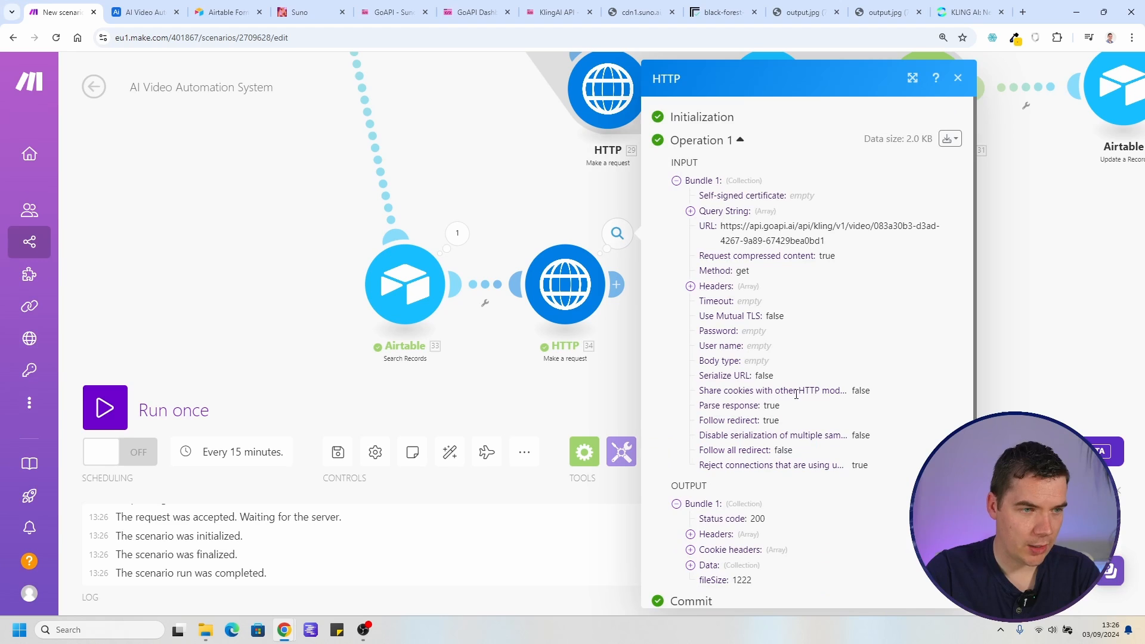
scroll(787, 394, down, 1)
click(691, 529)
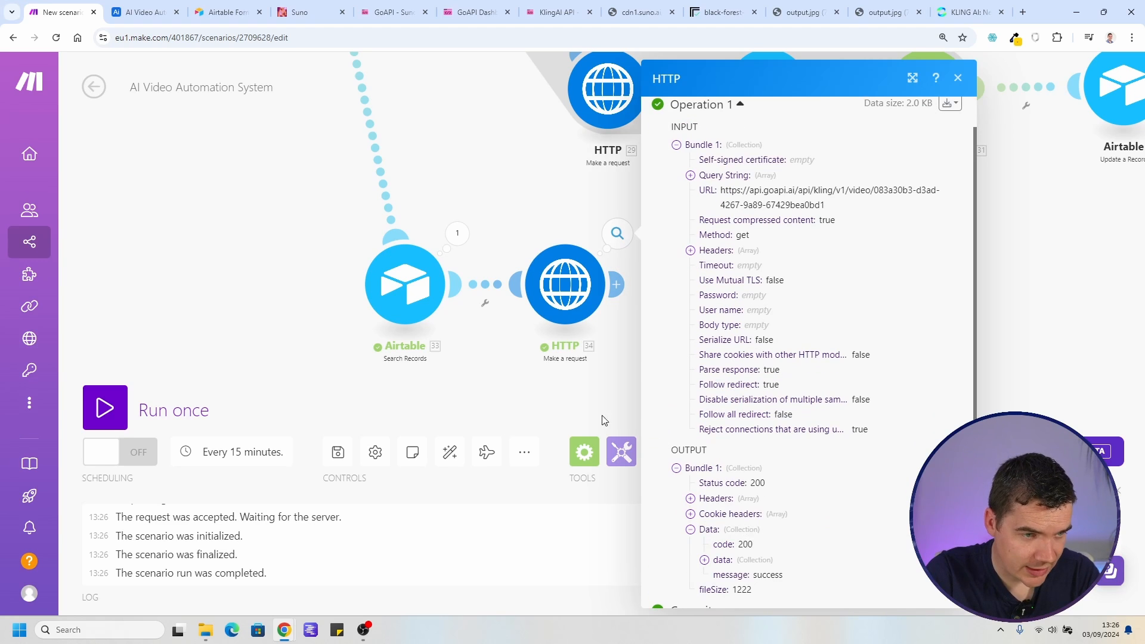
drag(566, 391, 423, 314)
click(560, 559)
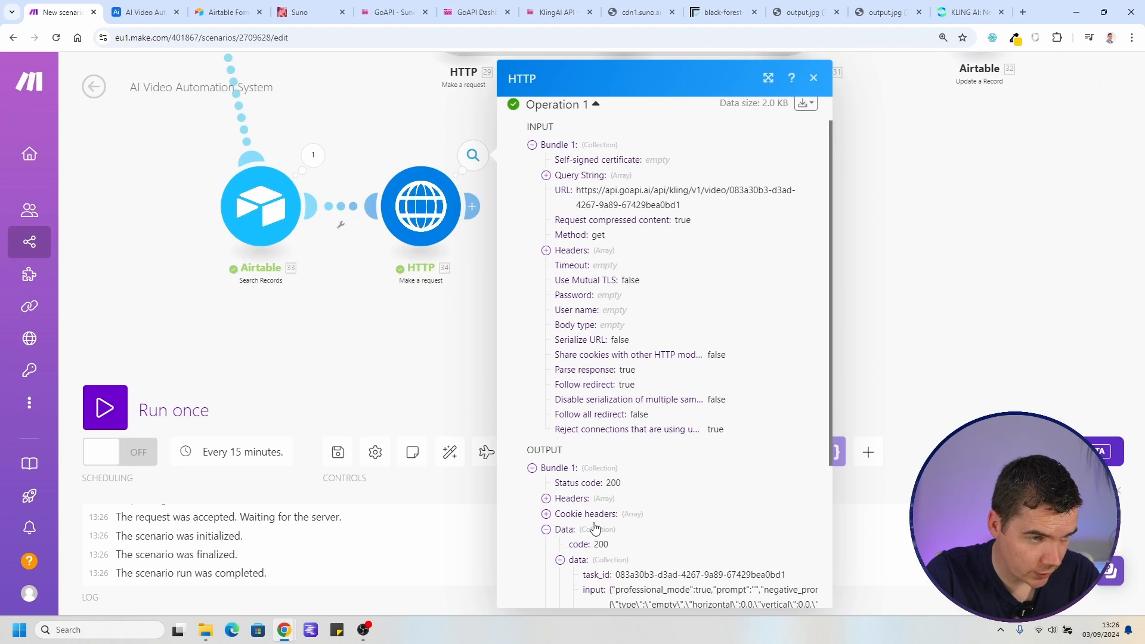
scroll(594, 507, down, 3)
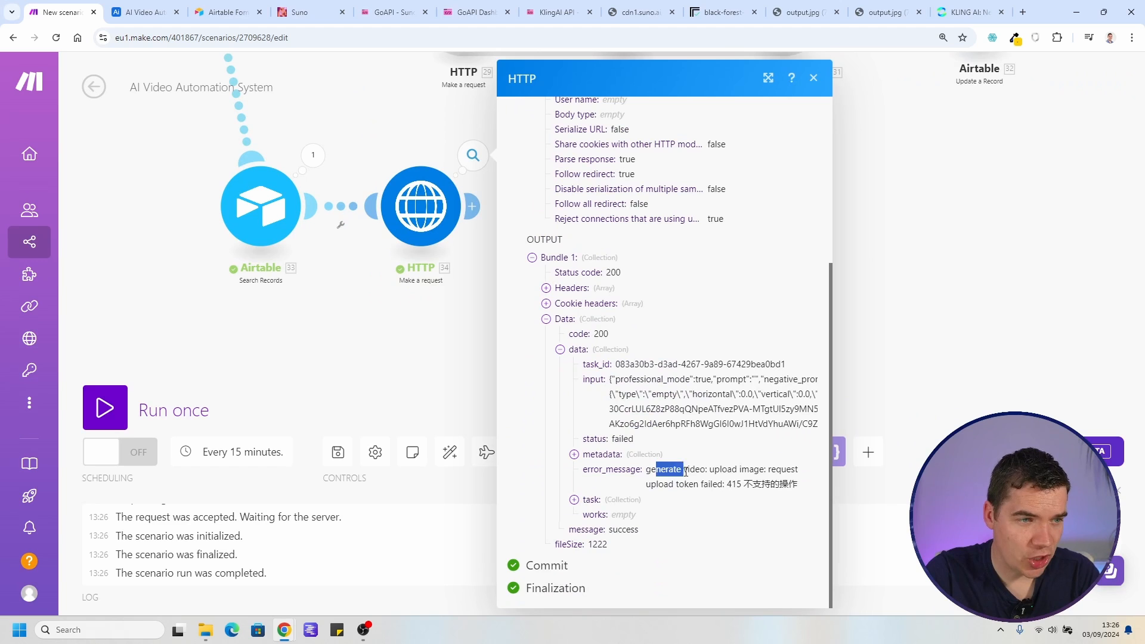
Look up "status 415" on Google from the output's error message, and close the search and the output details
drag(770, 471, 736, 482)
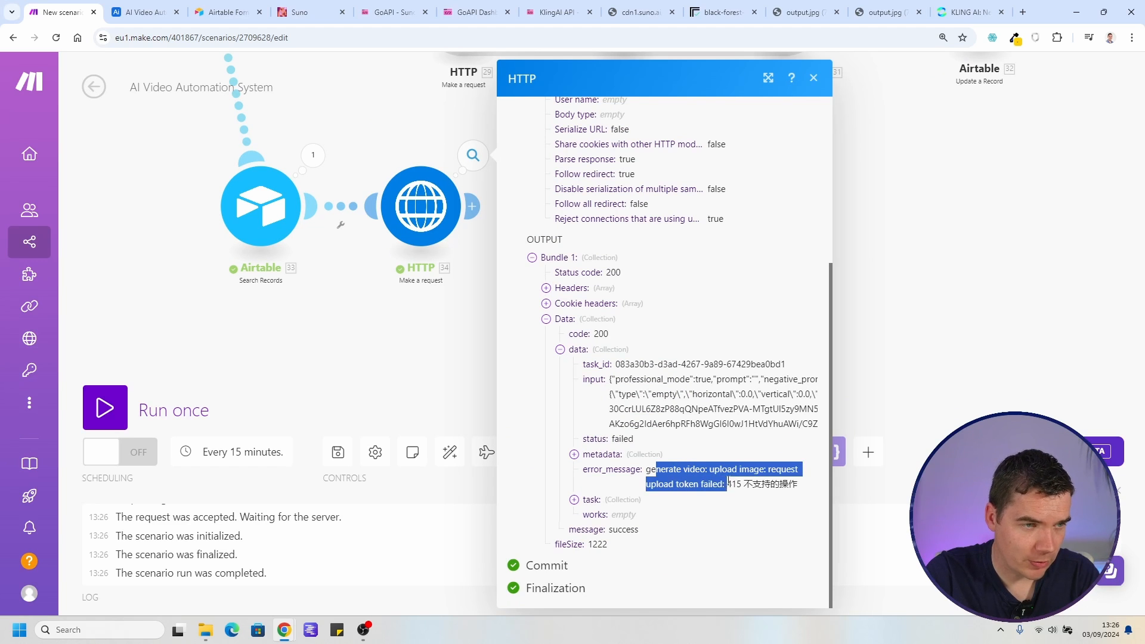
click(739, 485)
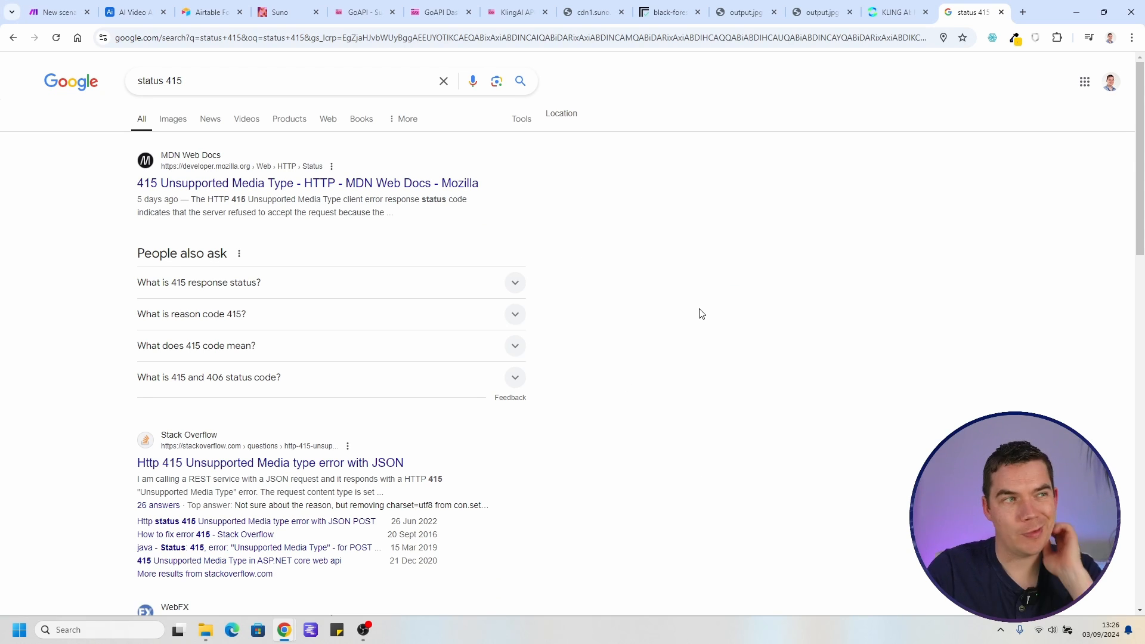
middle_click(969, 13)
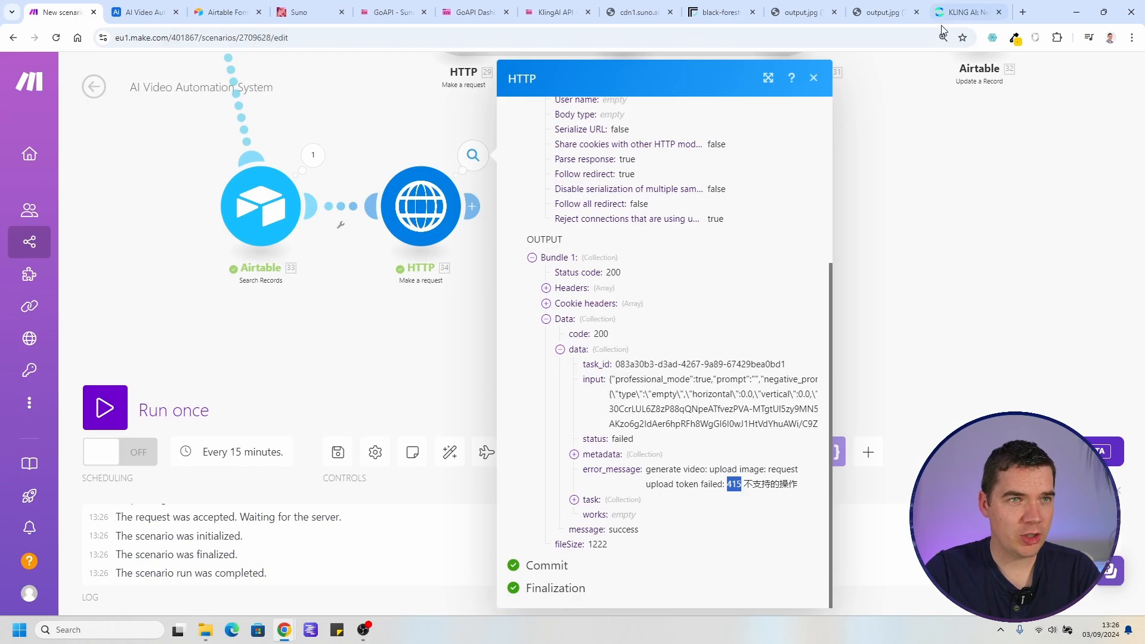
click(813, 80)
In Airtable's Chapters table, add a single line text field named ReplicateTempURL and place it between ReplicateGetURL and GoAPITaskID
scroll(698, 314, up, 5)
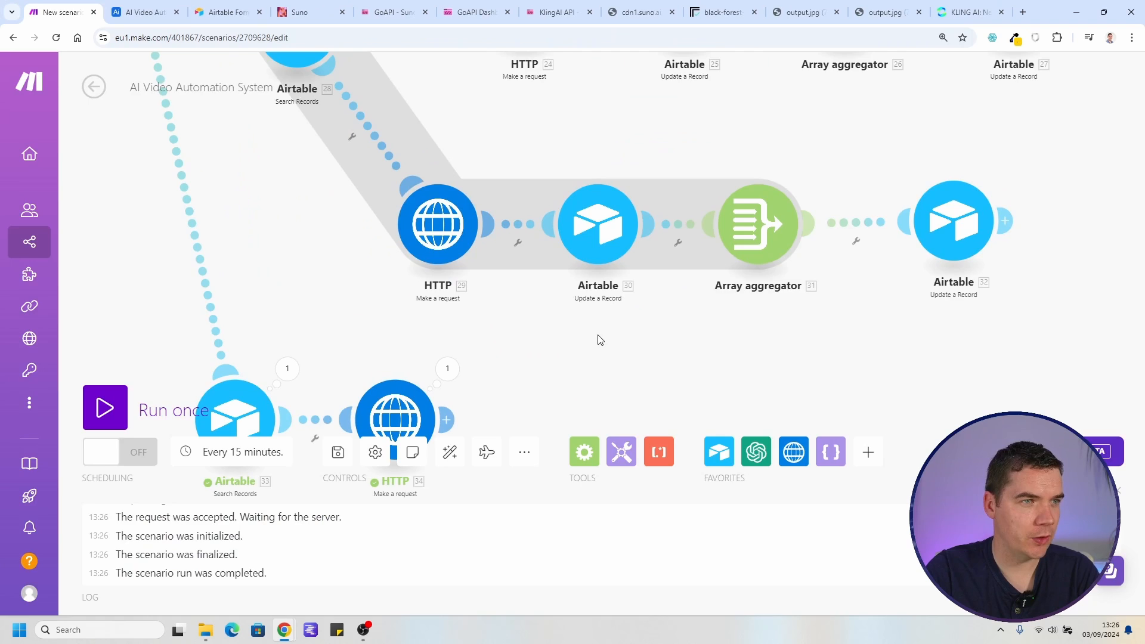
key(ctrl+Tab)
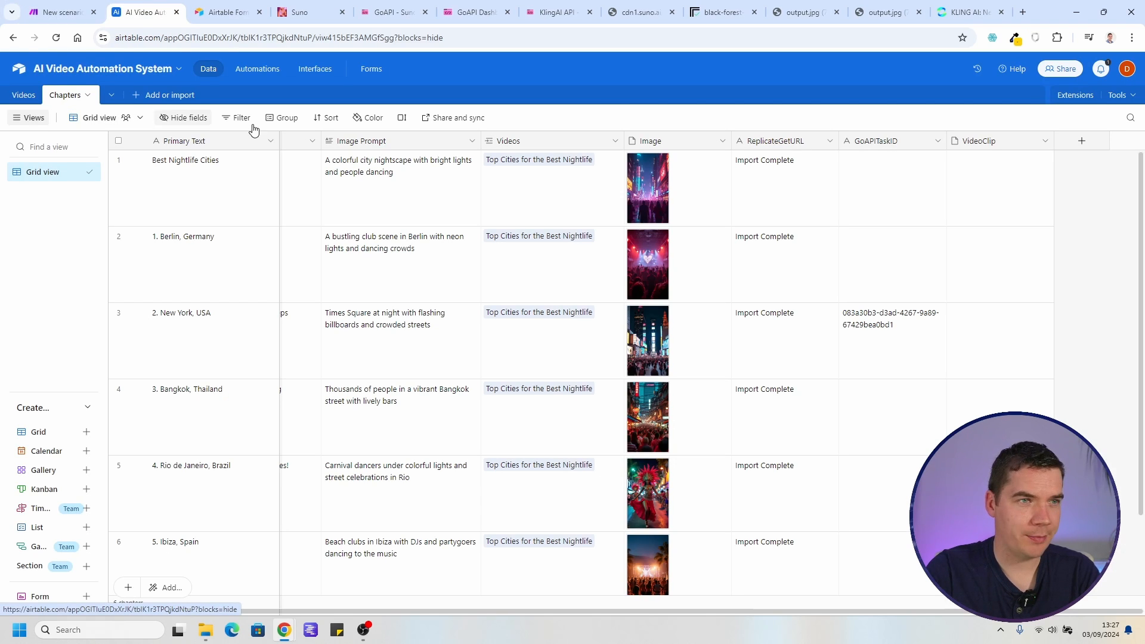
click(1082, 142)
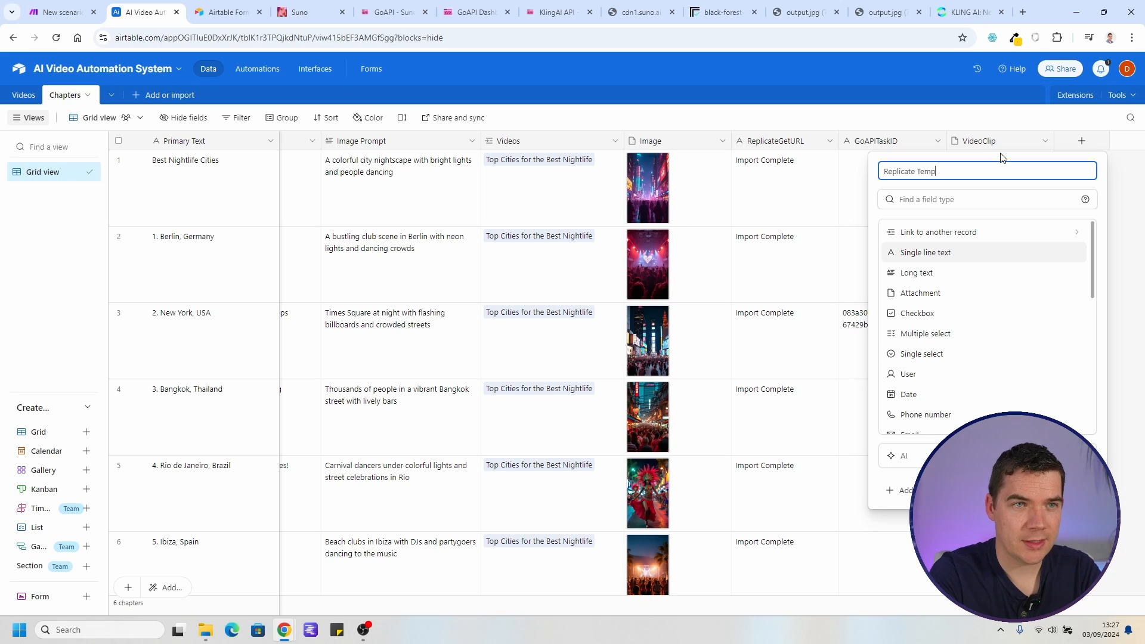
text(ReplicateTempURL)
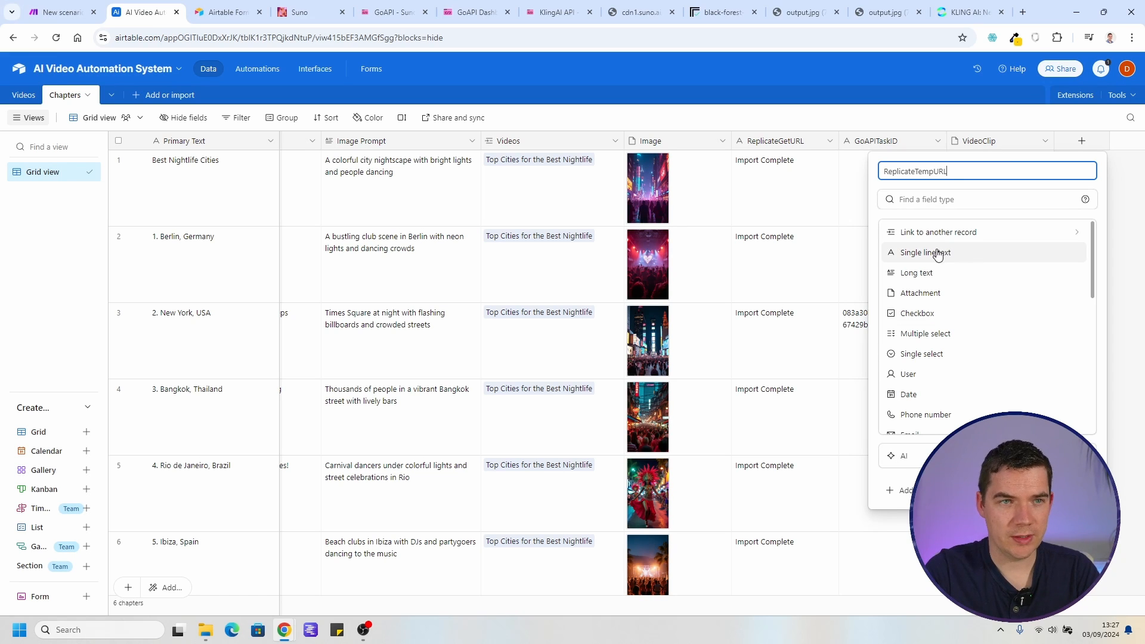
key(ctrl+a)
key(Return)
drag(1056, 144, 853, 143)
Clear the Image and ReplicateGetURL values for all six chapters
click(657, 209)
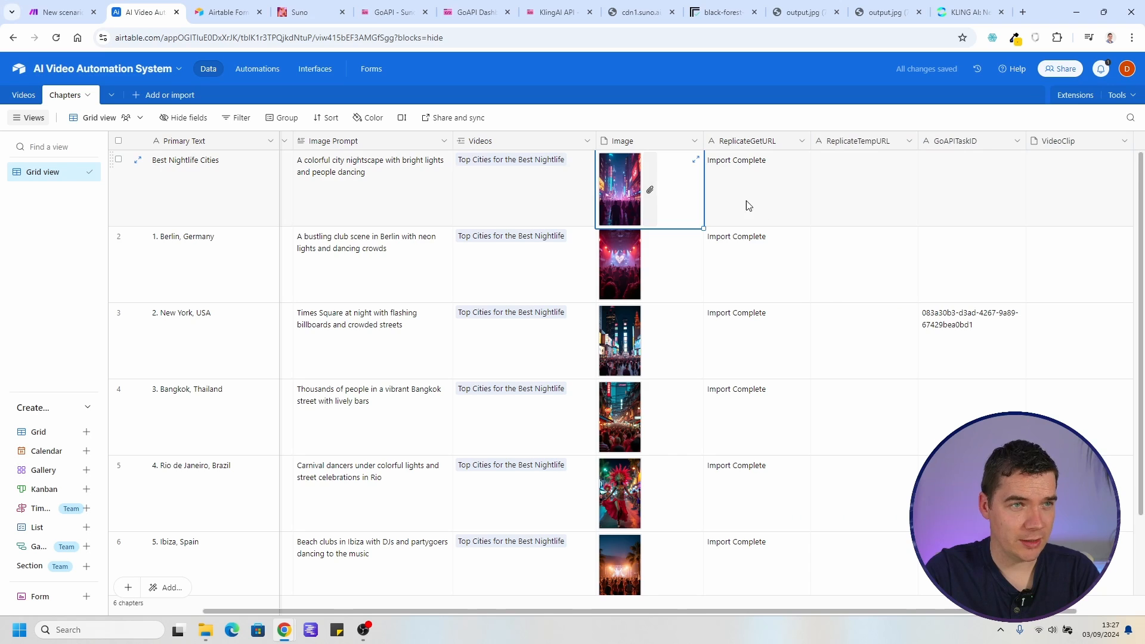
scroll(667, 279, down, 2)
shift+click(739, 465)
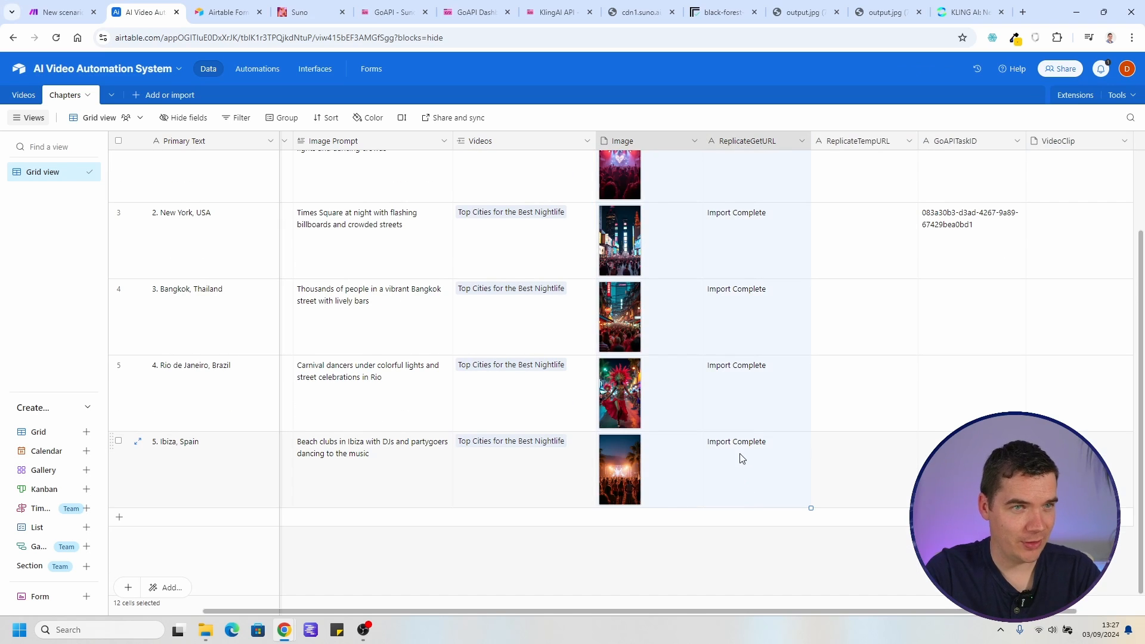
key(Delete)
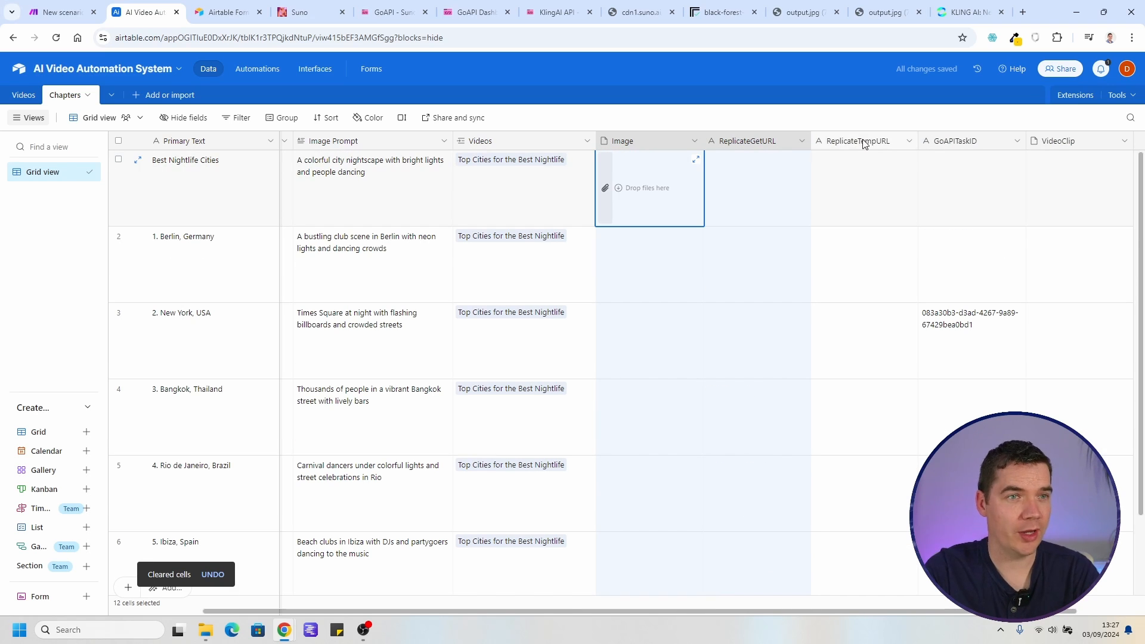
click(853, 185)
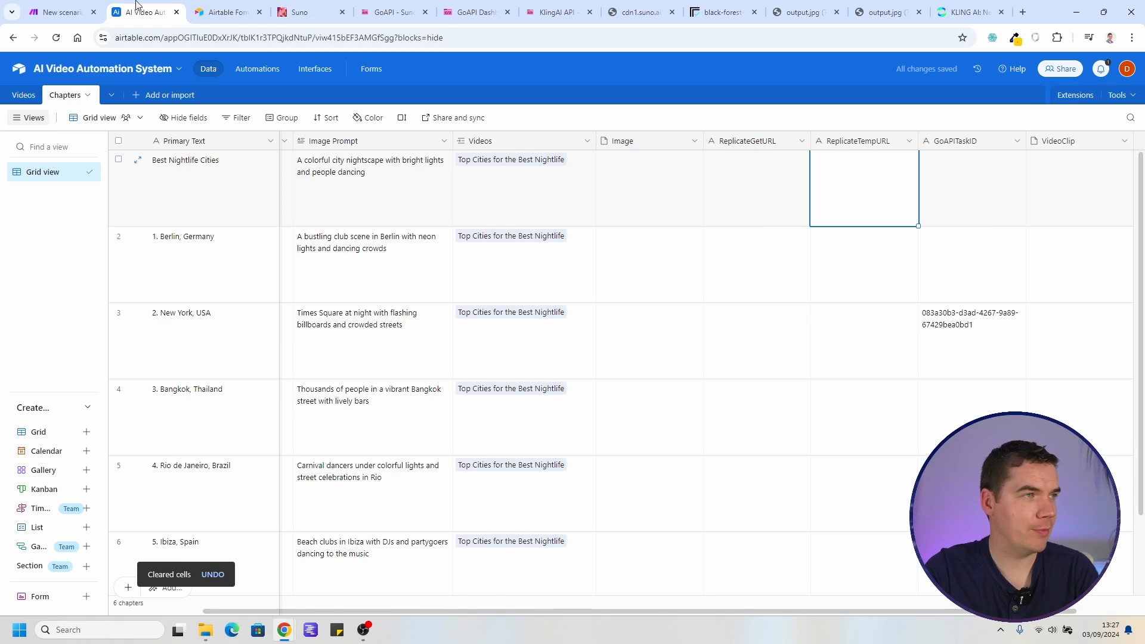
Return to the Make scenario and locate the Generate Images and Fetch Images routes
click(60, 12)
scroll(386, 223, up, 3)
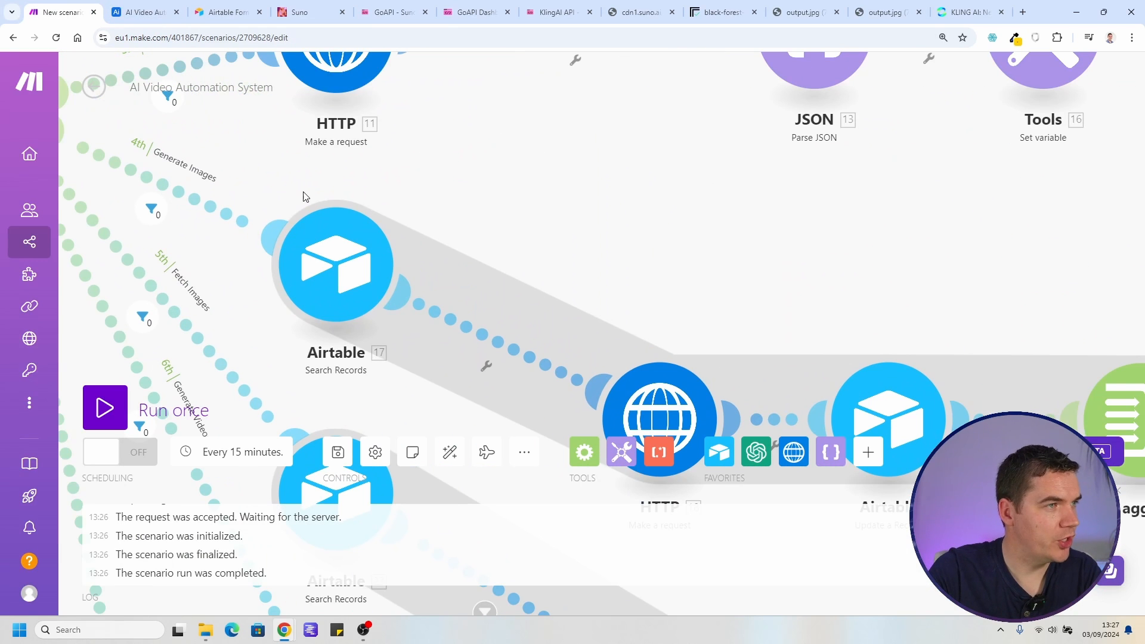
scroll(338, 273, down, 4)
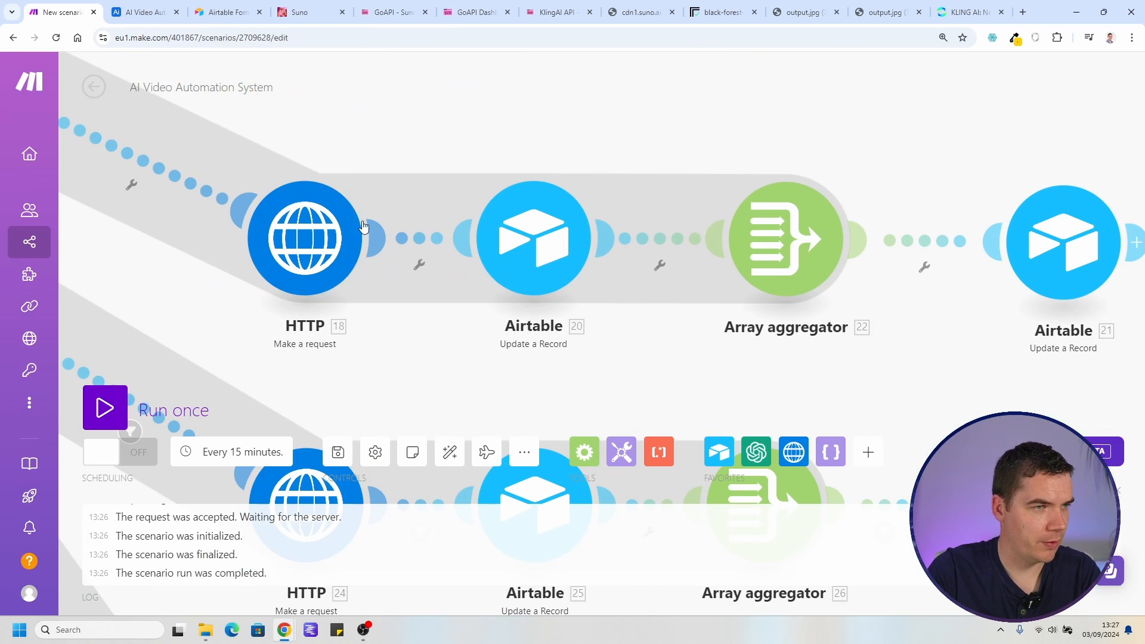
scroll(605, 312, up, 2)
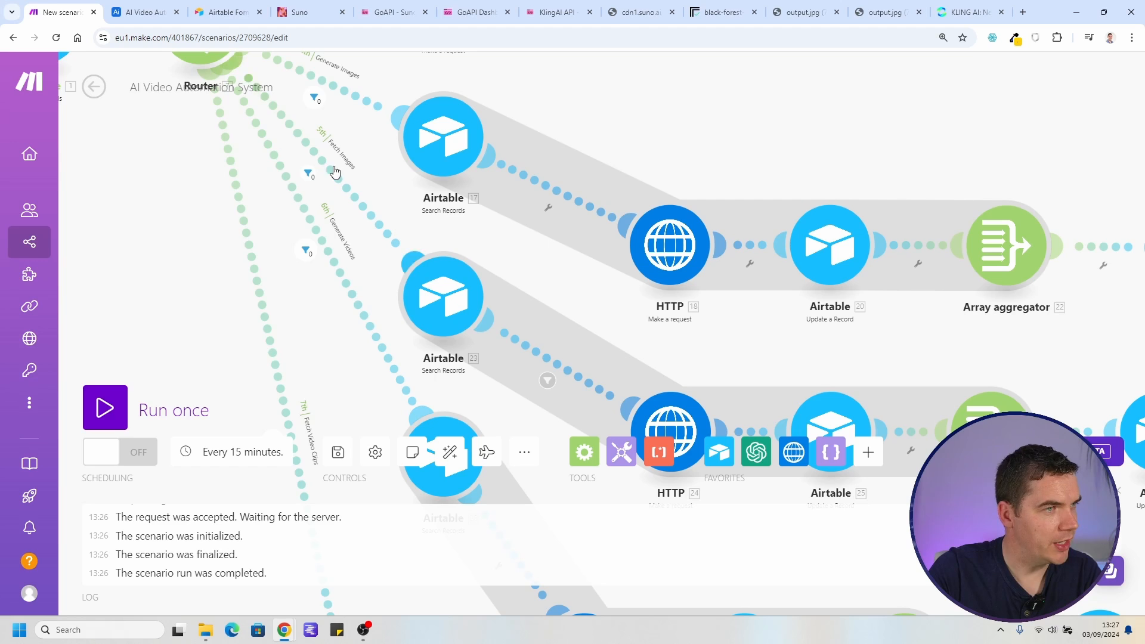
In the image-fetching route's Airtable update module (25), map the HTTP module's data: output to the ReplicateTempURL field and confirm the settings
drag(576, 312, 444, 185)
click(644, 295)
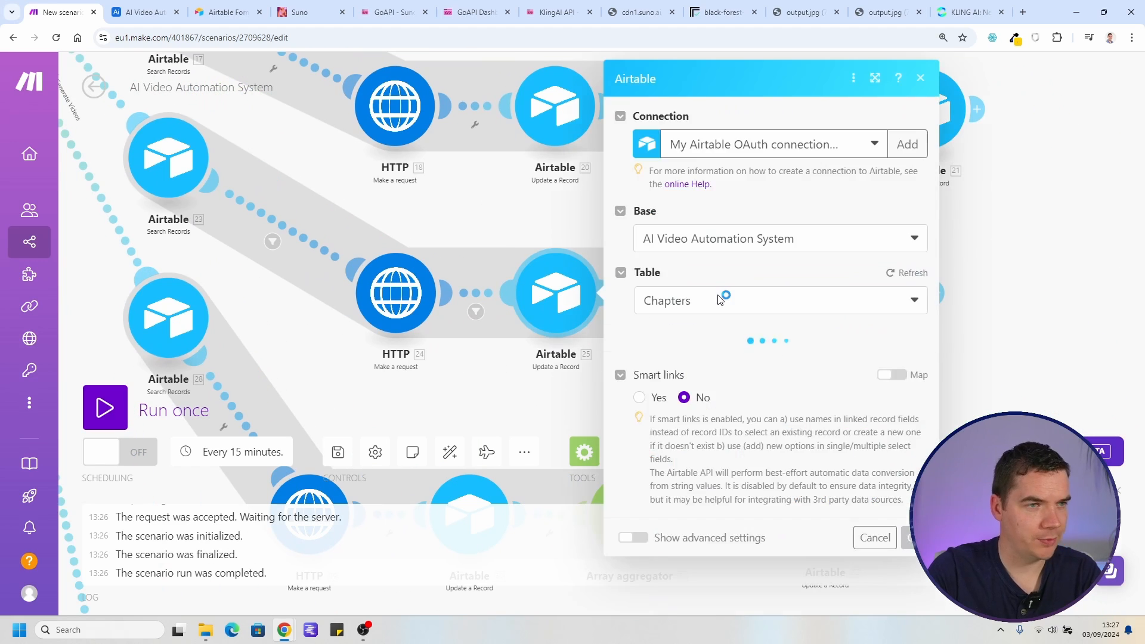
scroll(699, 430, down, 5)
scroll(776, 310, up, 1)
click(821, 183)
key(ctrl+a)
key(ctrl+c)
scroll(826, 268, down, 1)
click(835, 423)
key(ctrl+v)
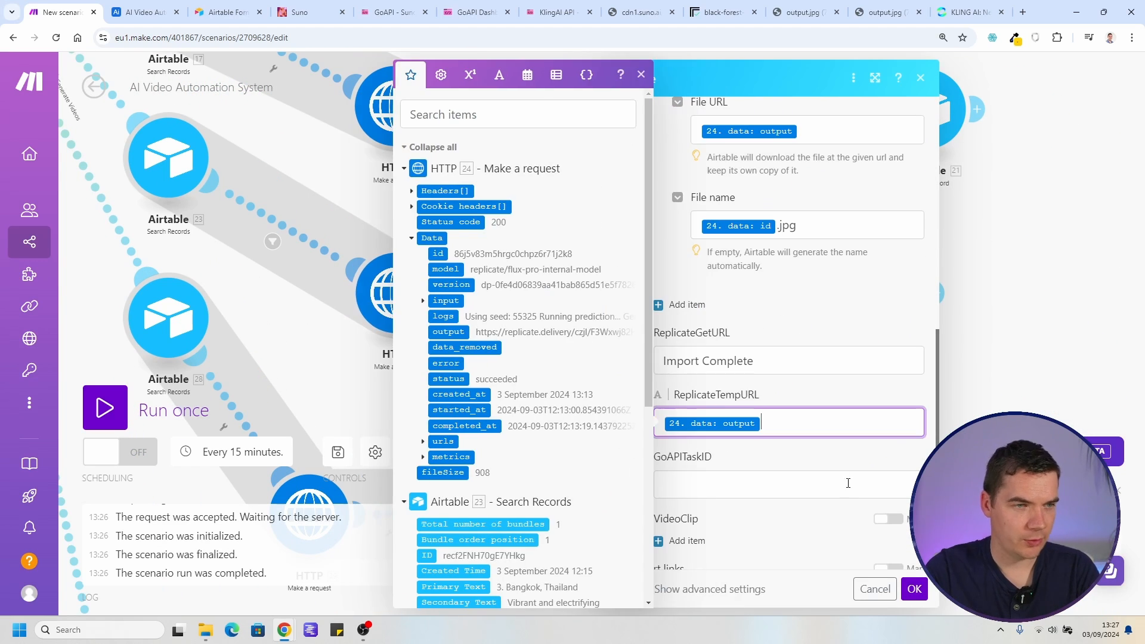
click(856, 504)
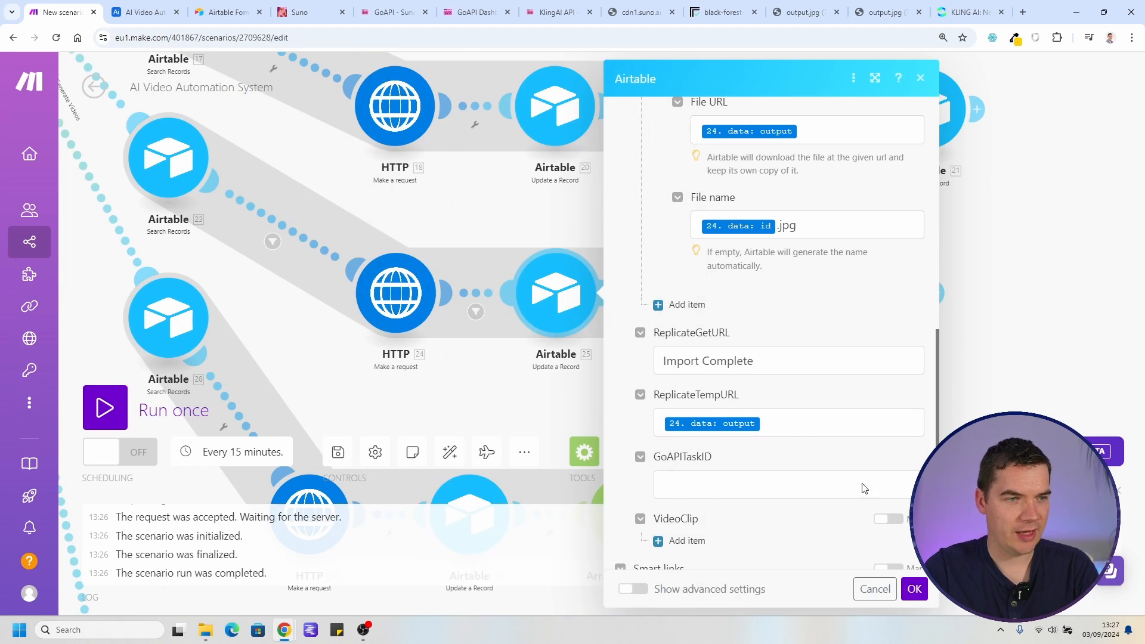
click(914, 589)
Switch to the Airtable base and set the video's status to Generate Images in the Videos table
key(ctrl+Tab)
click(24, 96)
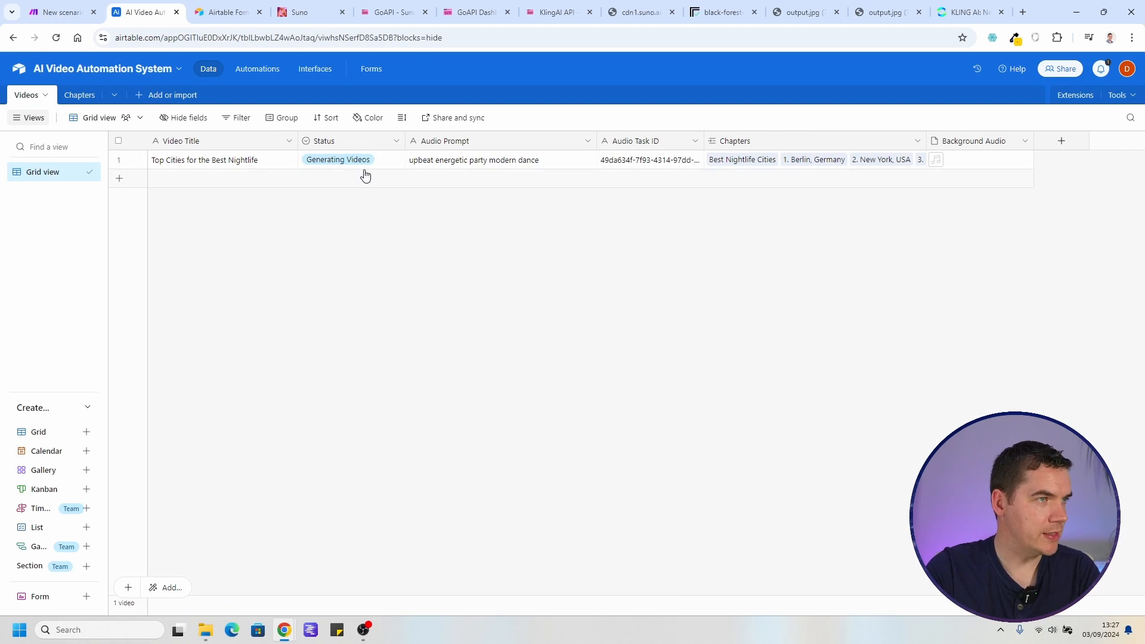
click(381, 161)
click(385, 160)
click(336, 289)
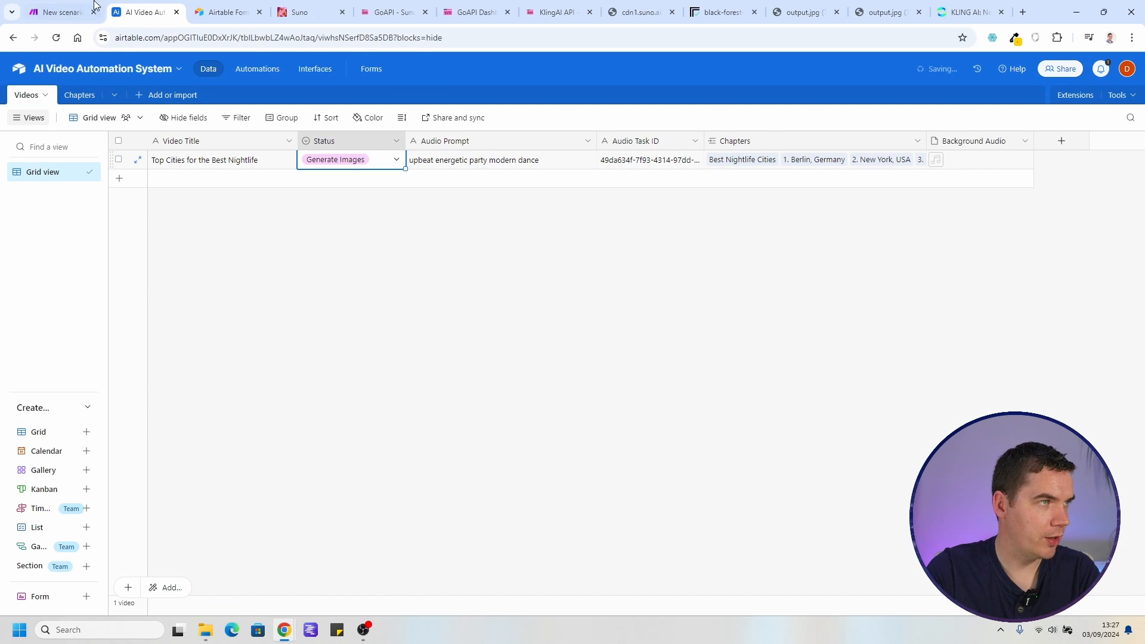
Return to the Make scenario and run it once to fetch the chapter images
key(ctrl+shift+Tab)
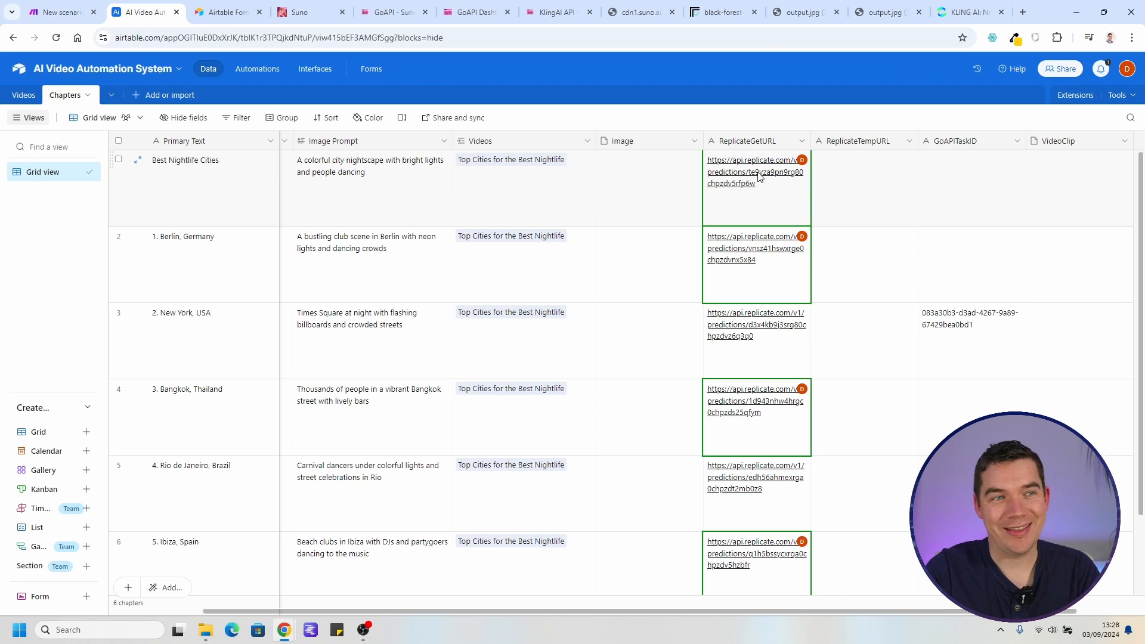
click(73, 10)
click(128, 11)
click(81, 12)
click(119, 389)
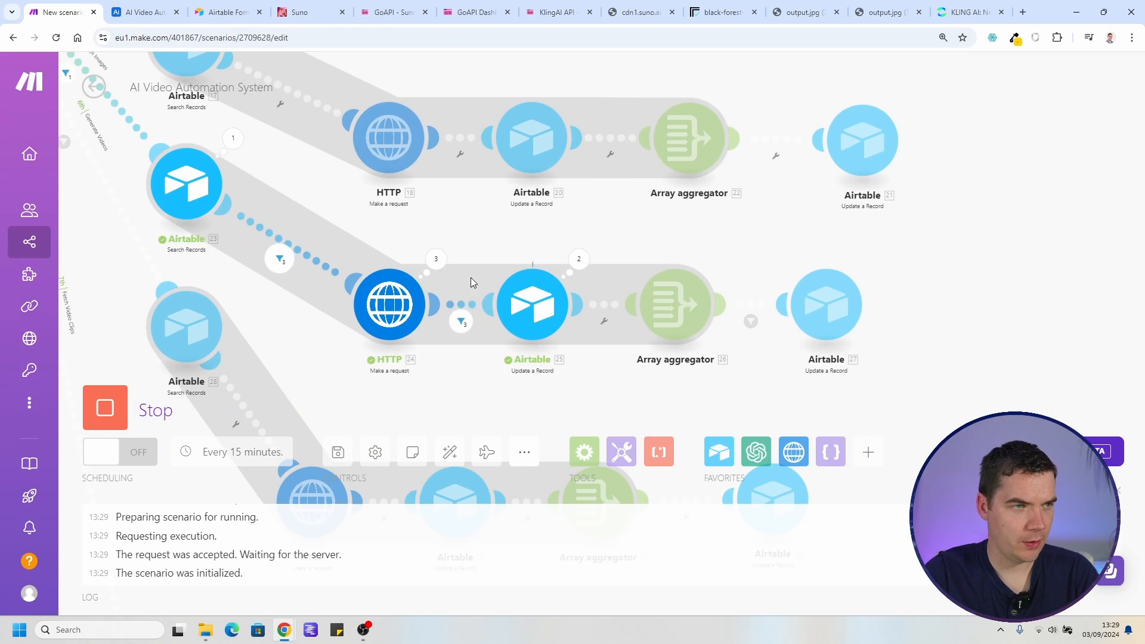
Check the imported images in the Airtable Chapters table and view the first chapter's ReplicateTempURL link
key(ctrl+Tab)
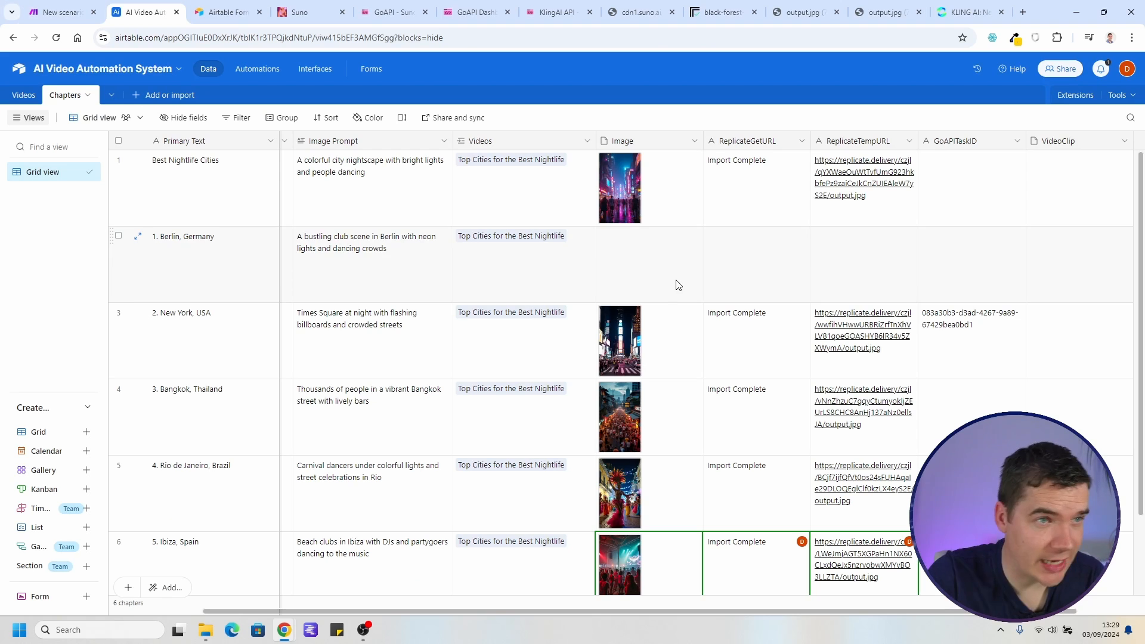
click(861, 180)
key(ctrl+w)
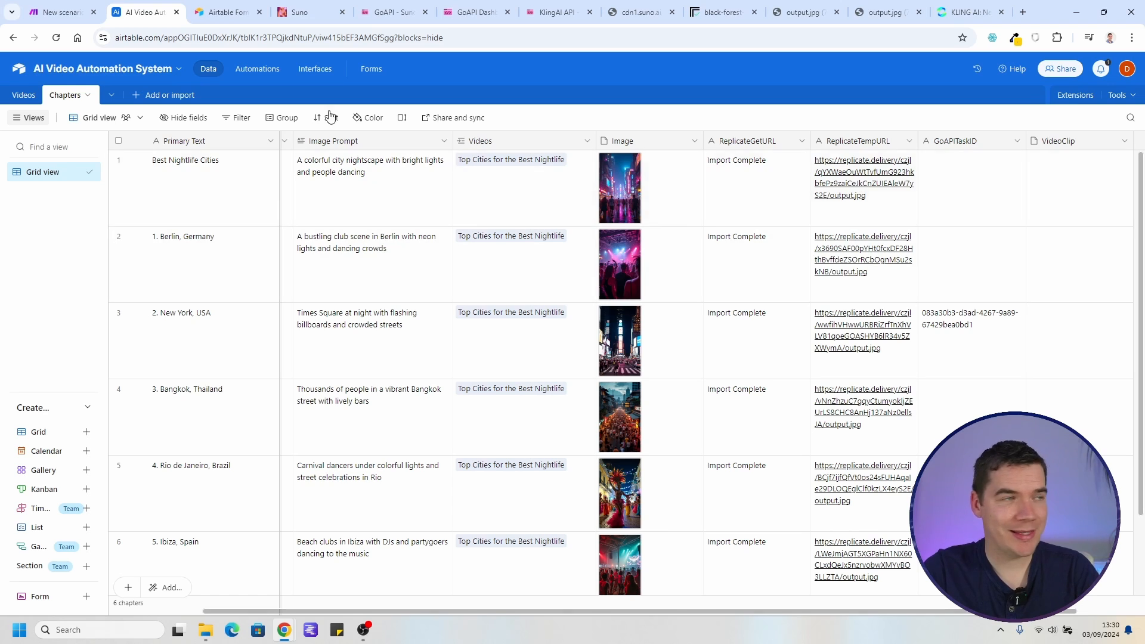
In Make, remove the Image URL mapping from image_url in the request content of the video-generation route's HTTP module (29)
key(ctrl+shift+Tab)
scroll(429, 299, up, 5)
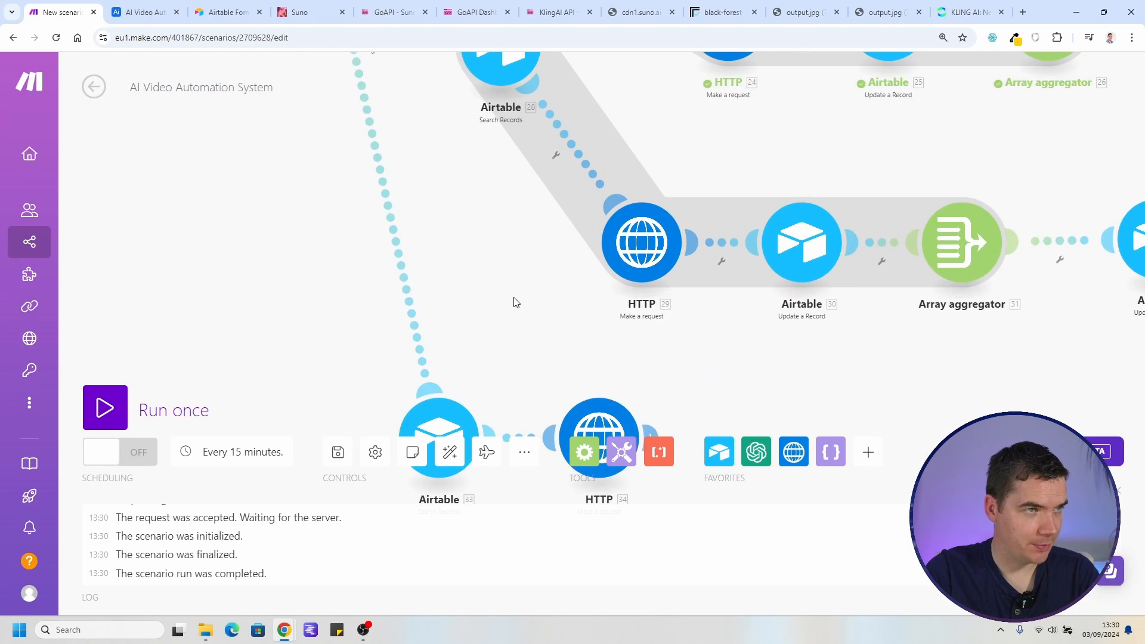
click(642, 242)
scroll(797, 355, down, 5)
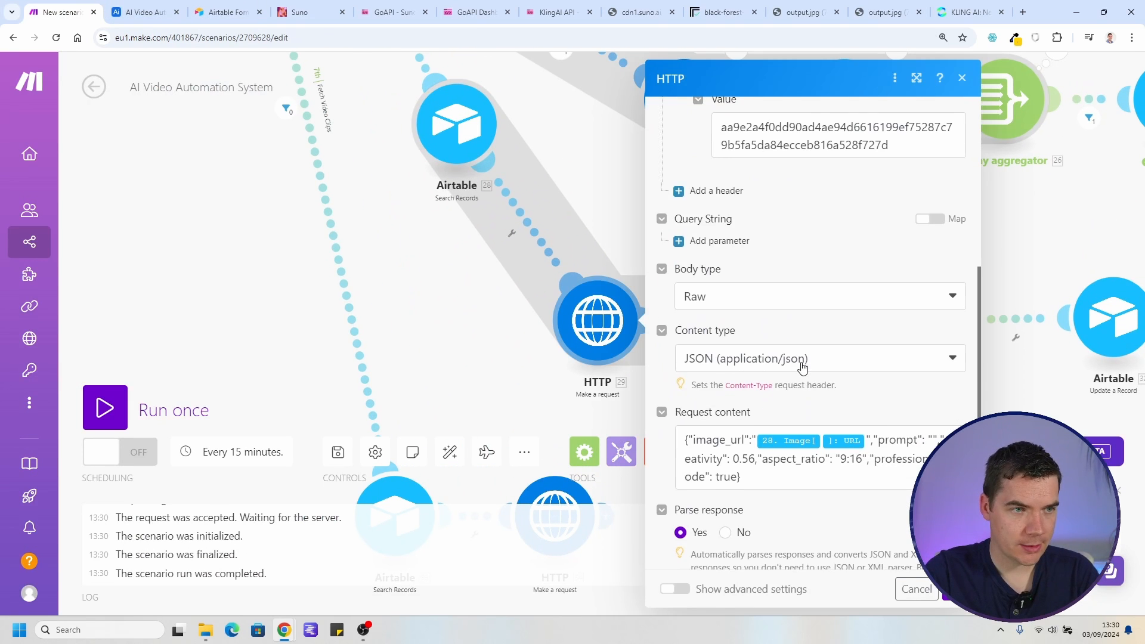
click(879, 441)
key(BackSpace)
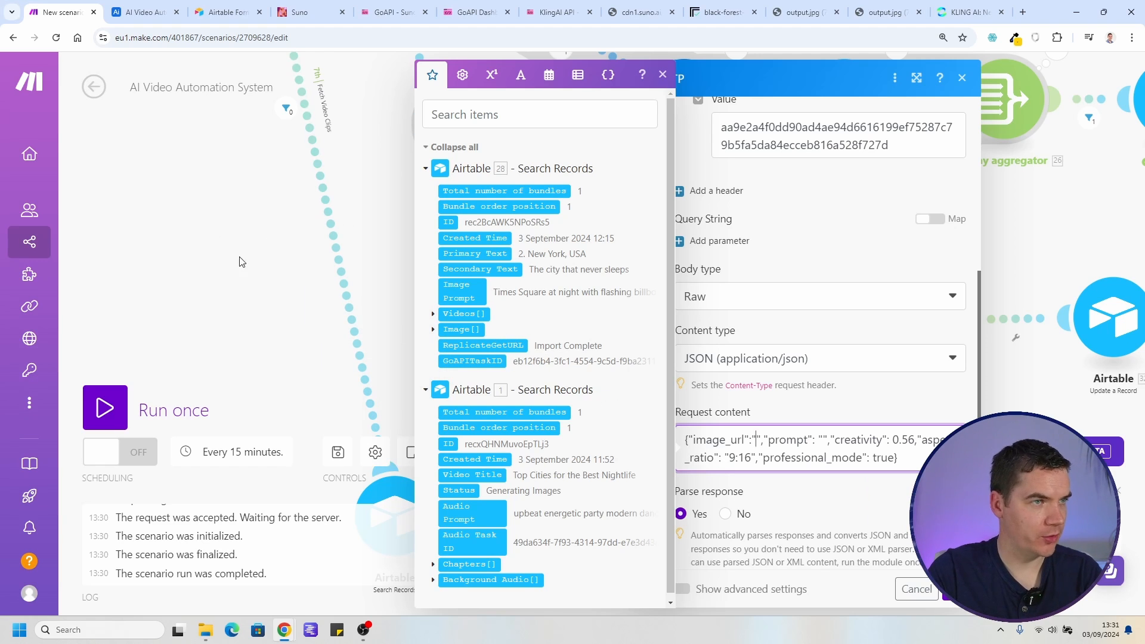
Add a filter with the condition 1 equal to 0 between the Airtable search (28) and HTTP module (29), and save the scenario
click(236, 273)
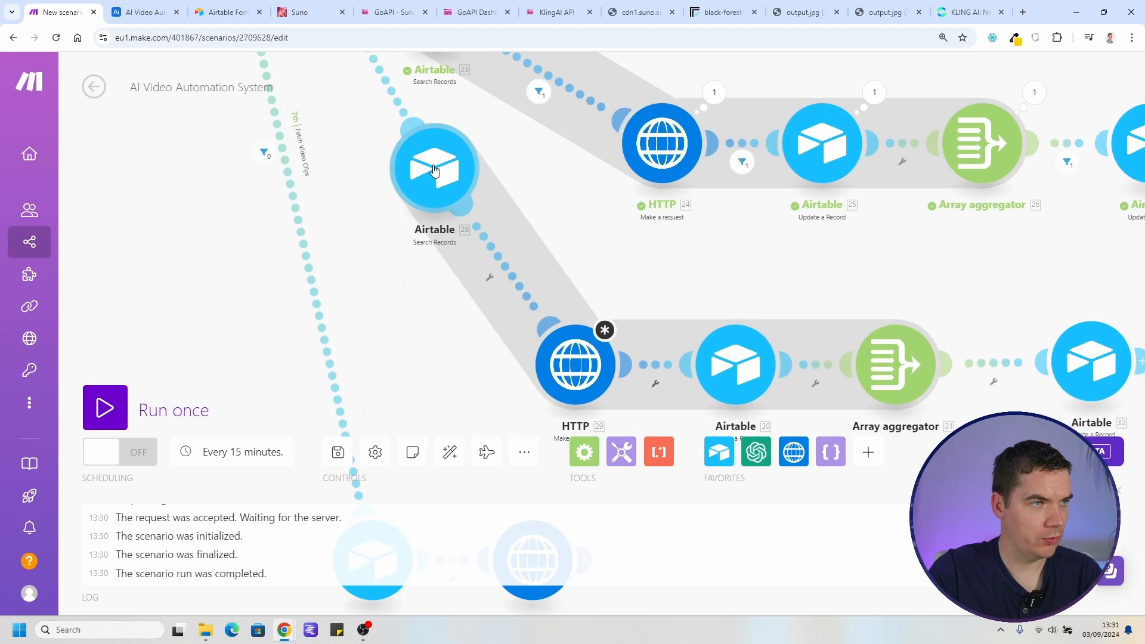
click(435, 171)
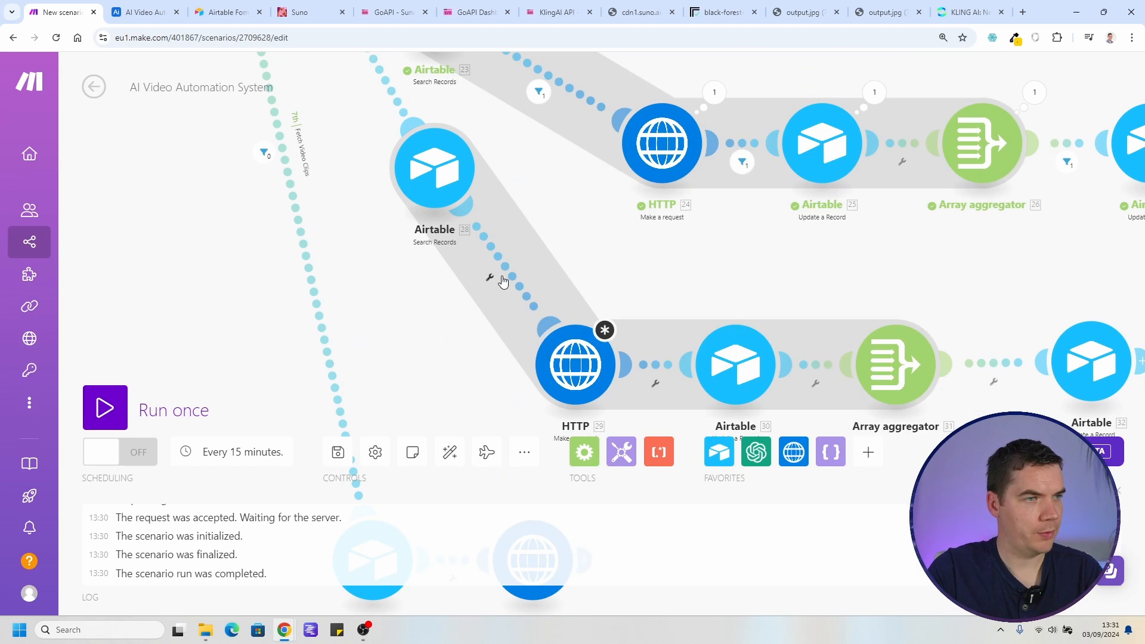
click(606, 298)
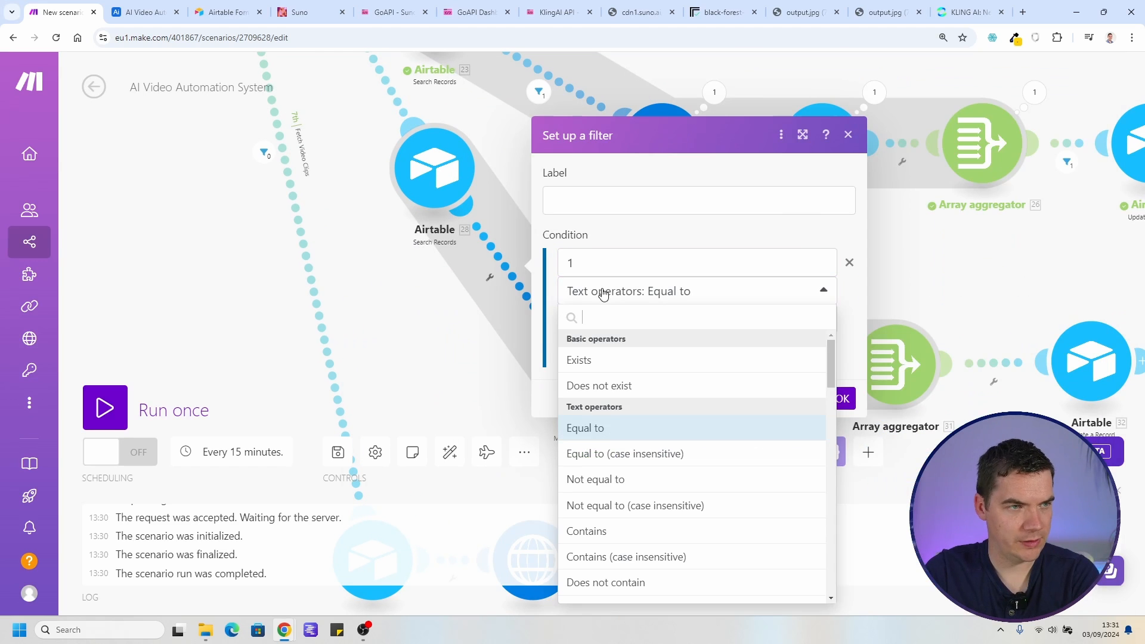
click(603, 295)
click(588, 321)
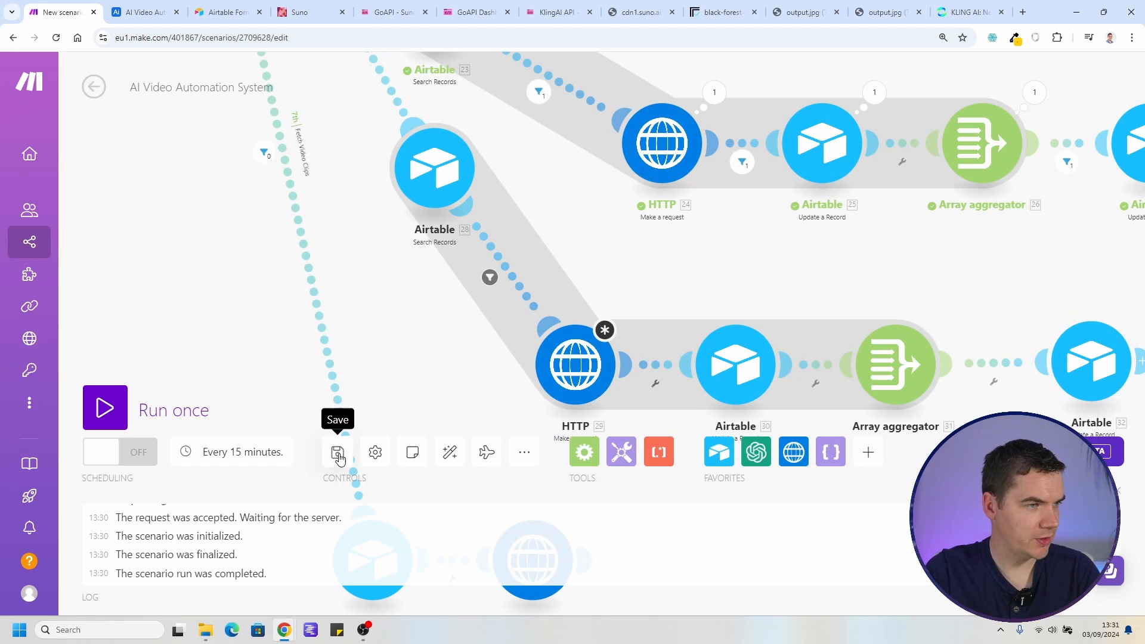
click(339, 454)
scroll(252, 258, down, 1)
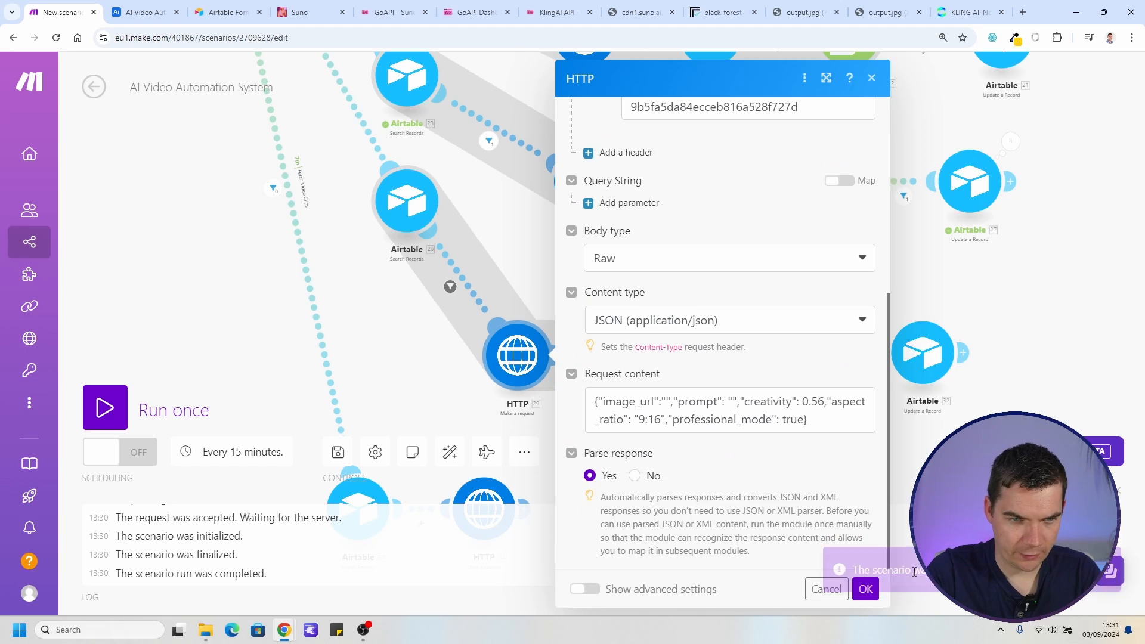
click(862, 590)
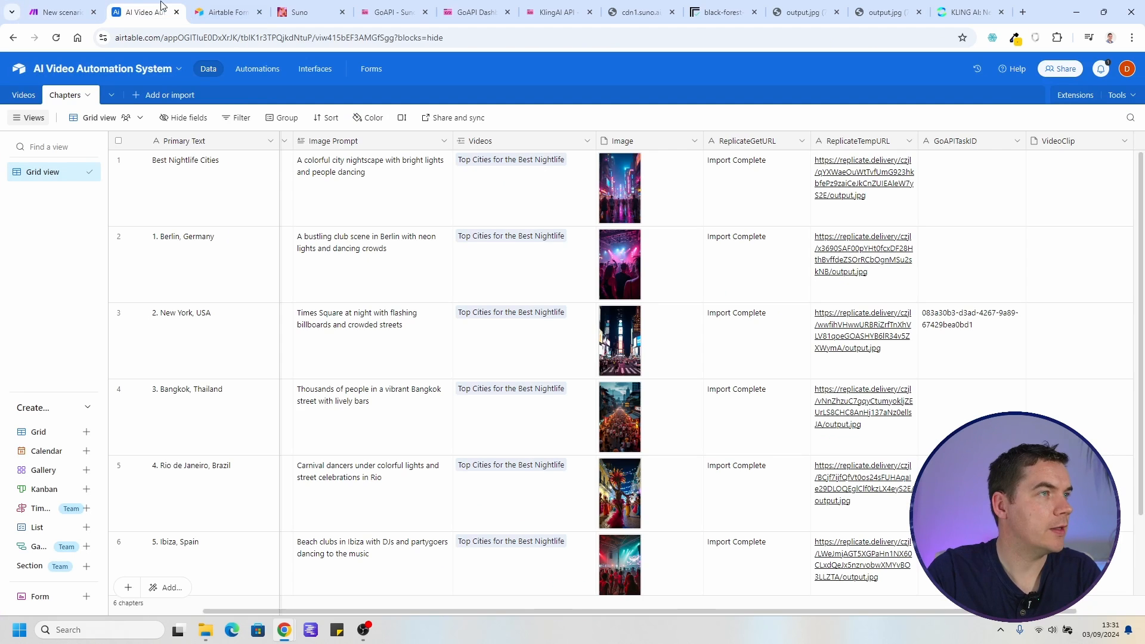
Set the video's status to Generate Videos in the Airtable Videos table
click(27, 95)
click(365, 161)
click(366, 161)
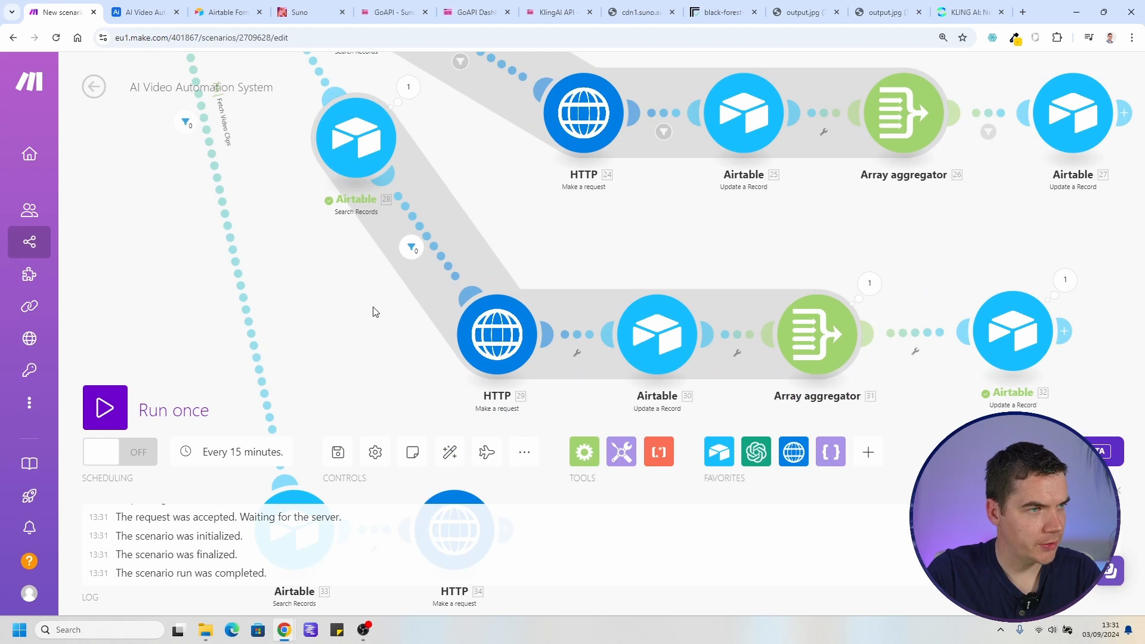
Map ReplicateTempURL from the Airtable search (28) as the image_url in the HTTP module's (29) request content and confirm
click(497, 334)
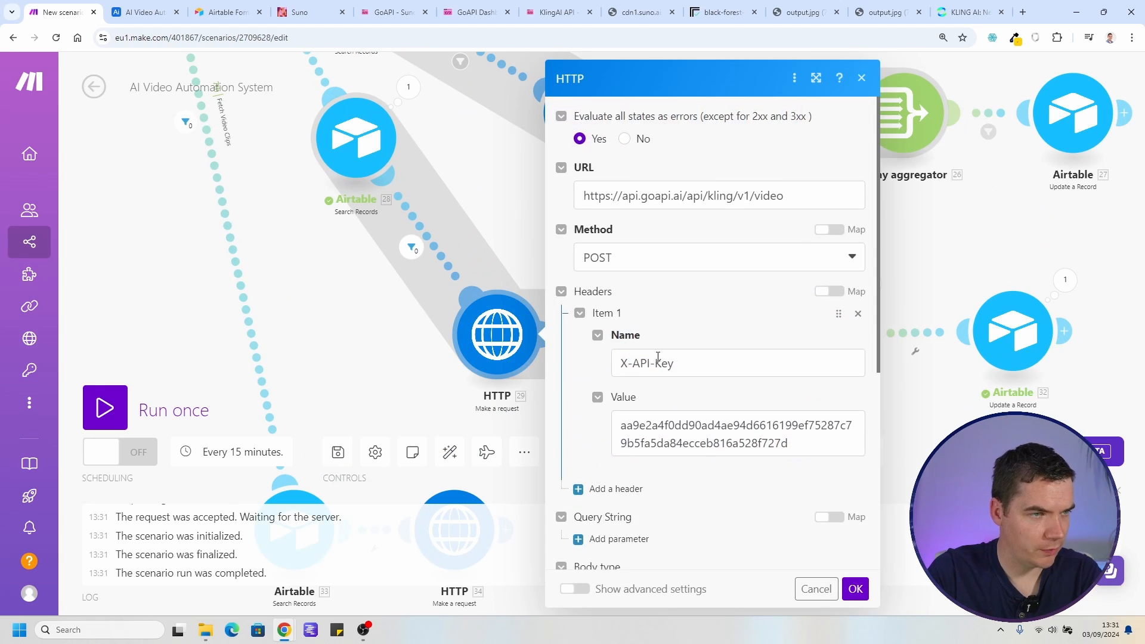
scroll(704, 358, down, 5)
click(716, 410)
click(936, 376)
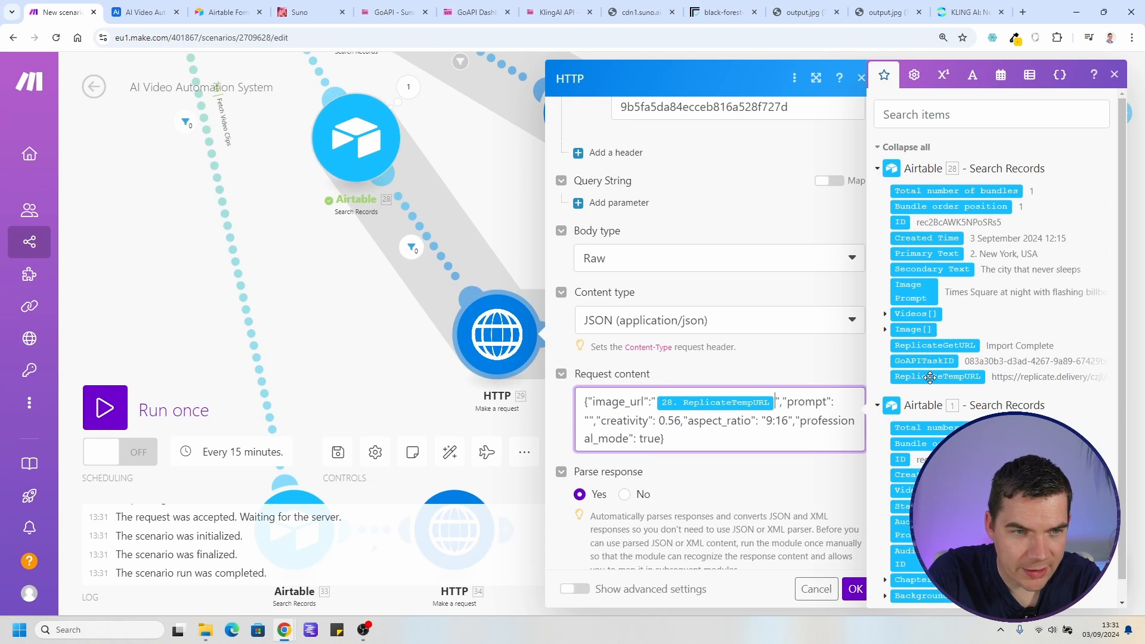
click(855, 588)
Clear both values of the filter condition before the HTTP module (29) and save the scenario
click(411, 247)
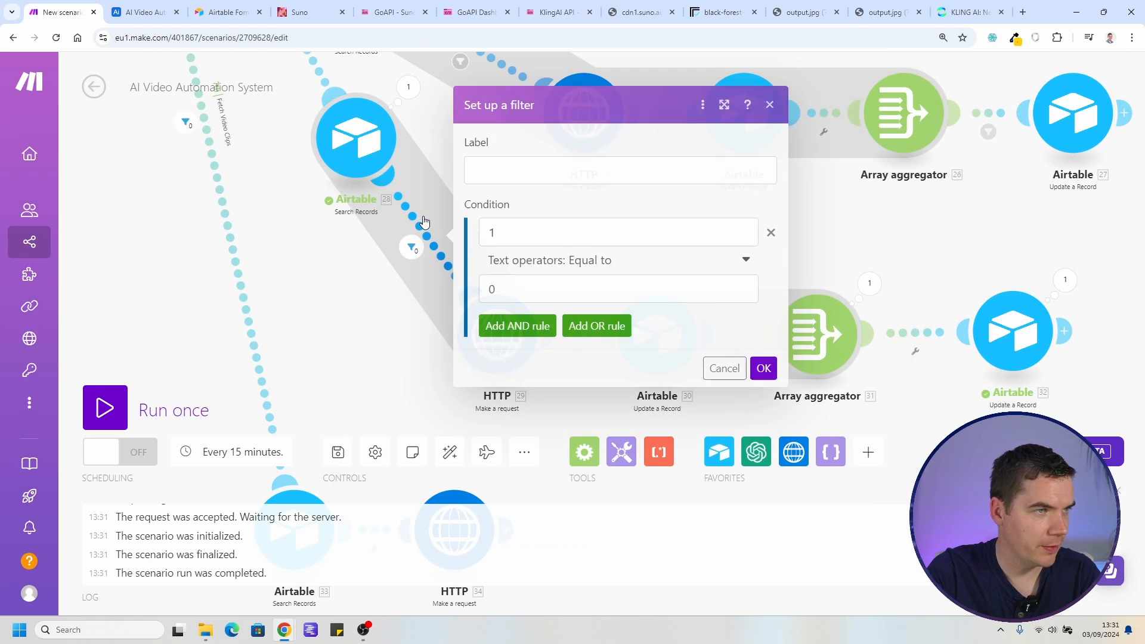
click(556, 231)
click(508, 291)
key(BackSpace)
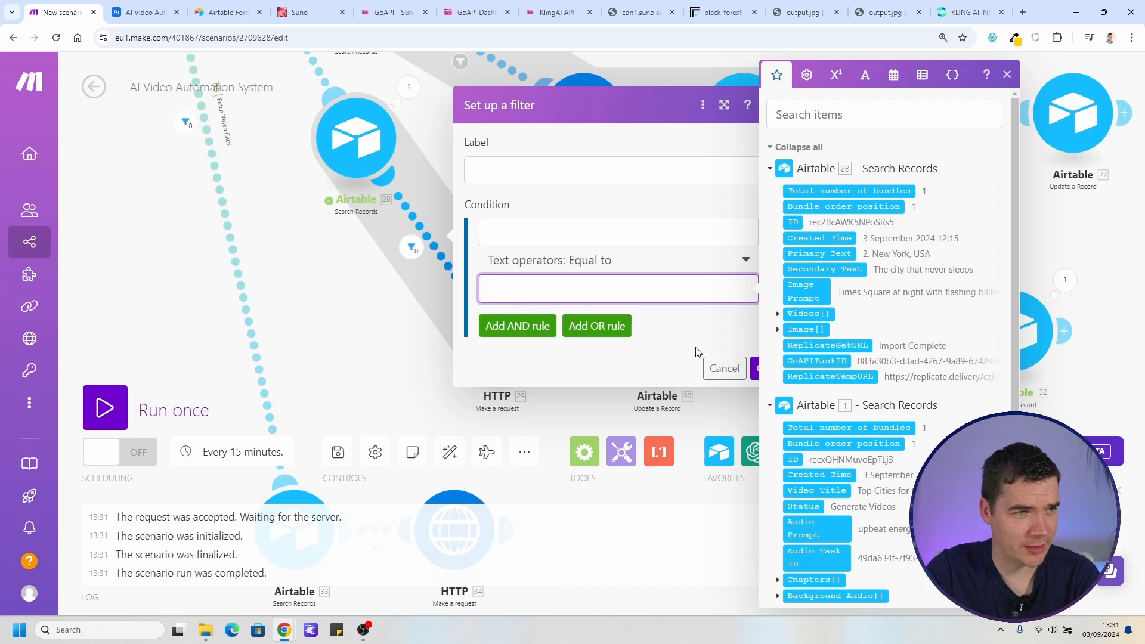
click(710, 348)
click(764, 368)
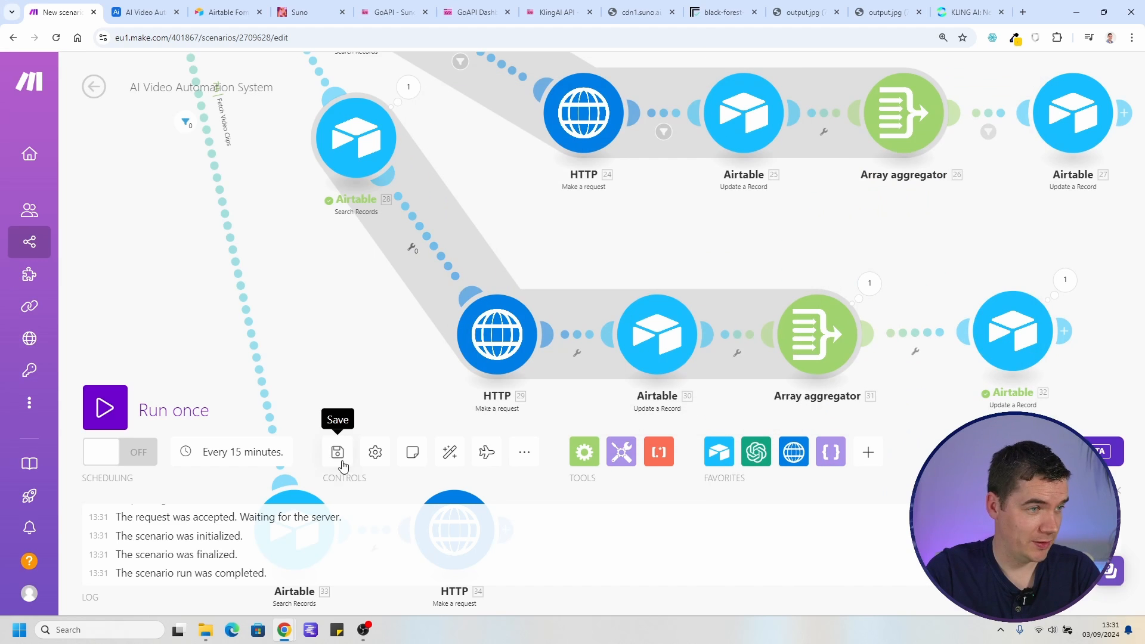
click(338, 452)
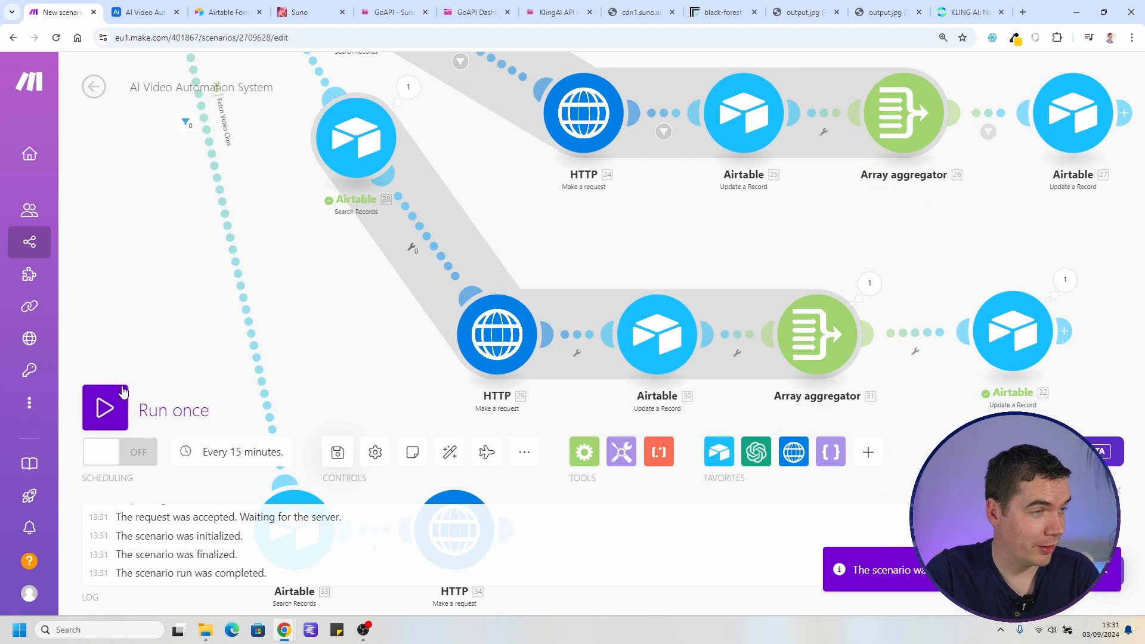
Run the scenario once to generate the video, and check the New York chapter's GoAPITaskID in the Airtable Chapters table
click(91, 392)
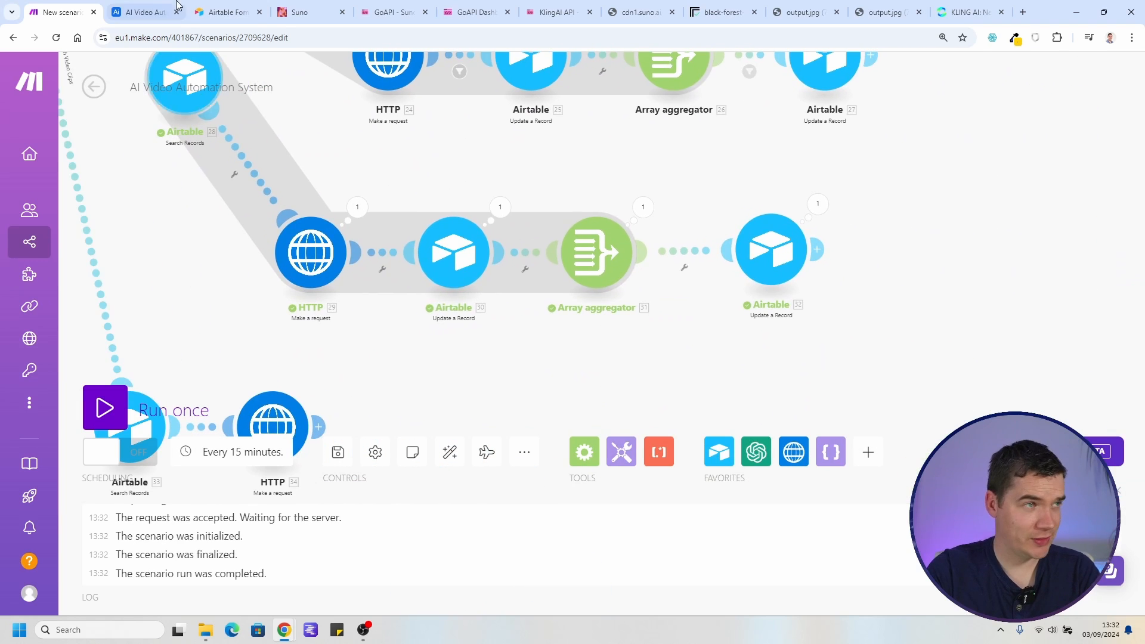
click(154, 8)
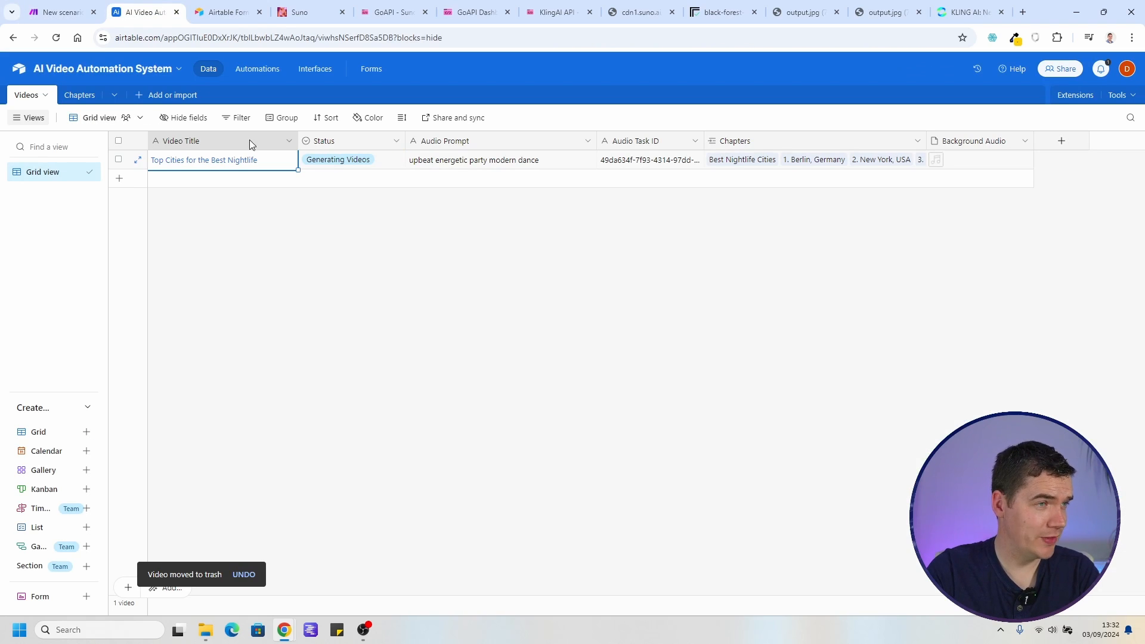
click(74, 96)
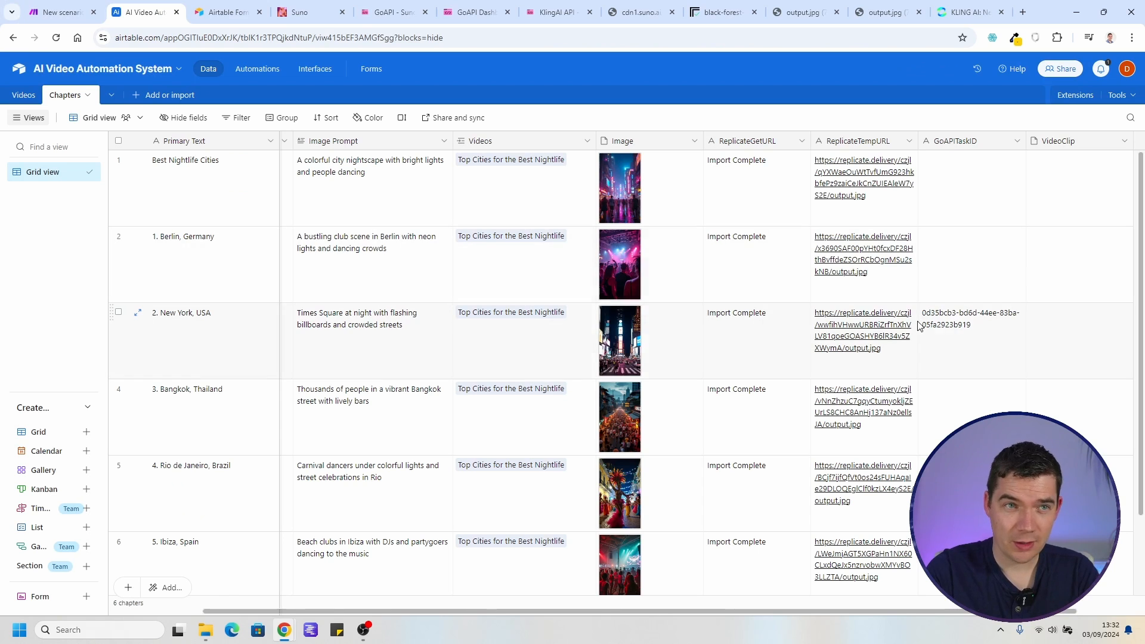
Return to the Make scenario and run it once more to fetch the video clip
click(60, 12)
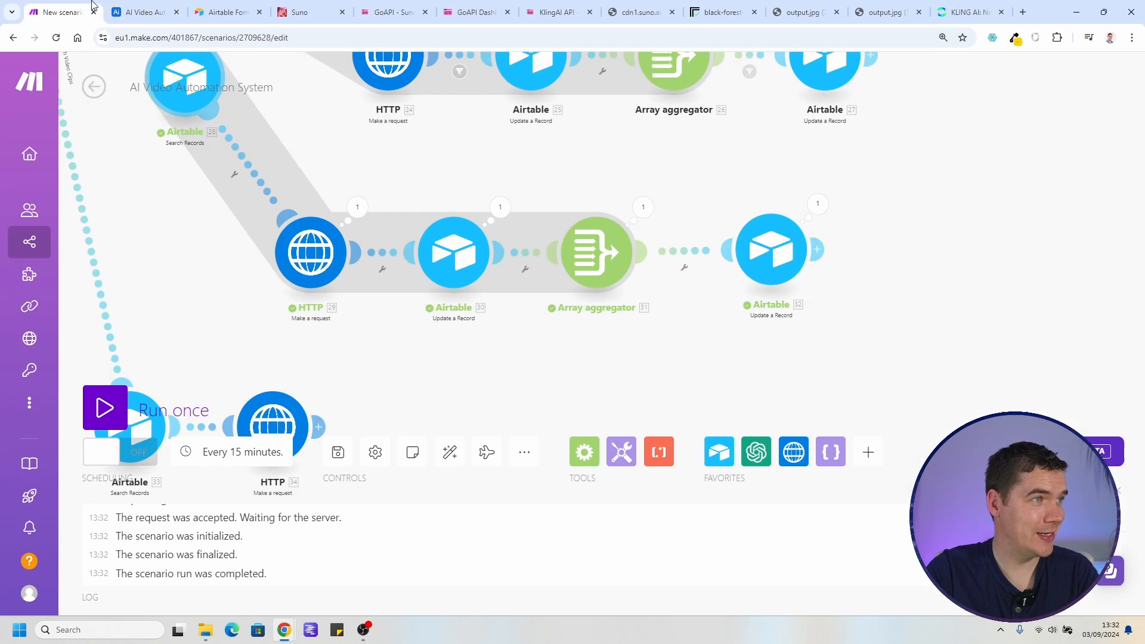
click(104, 410)
drag(421, 370, 335, 95)
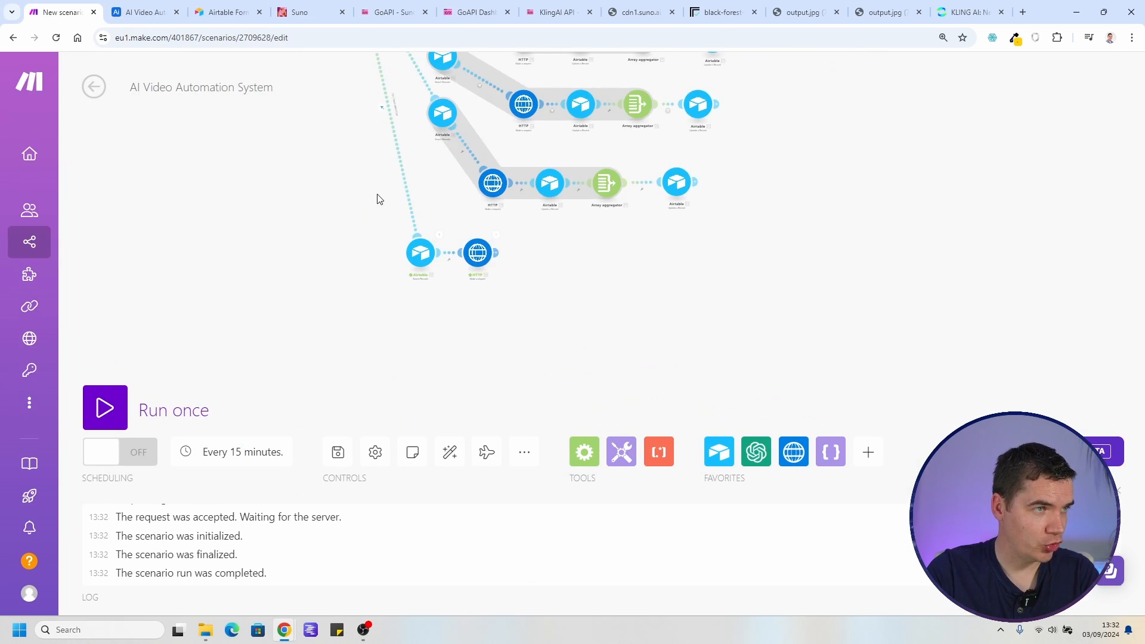
Inspect the output data of the clip-fetching route's HTTP module (34) for the task's status
scroll(382, 203, up, 6)
drag(385, 237, 294, 104)
click(680, 164)
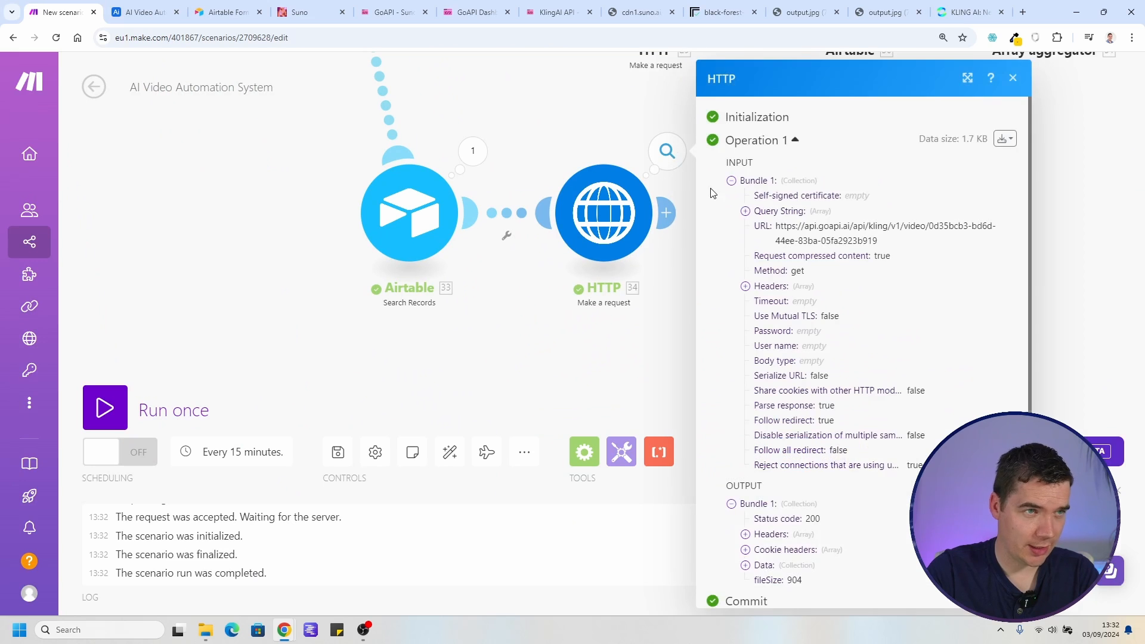
scroll(837, 383, down, 1)
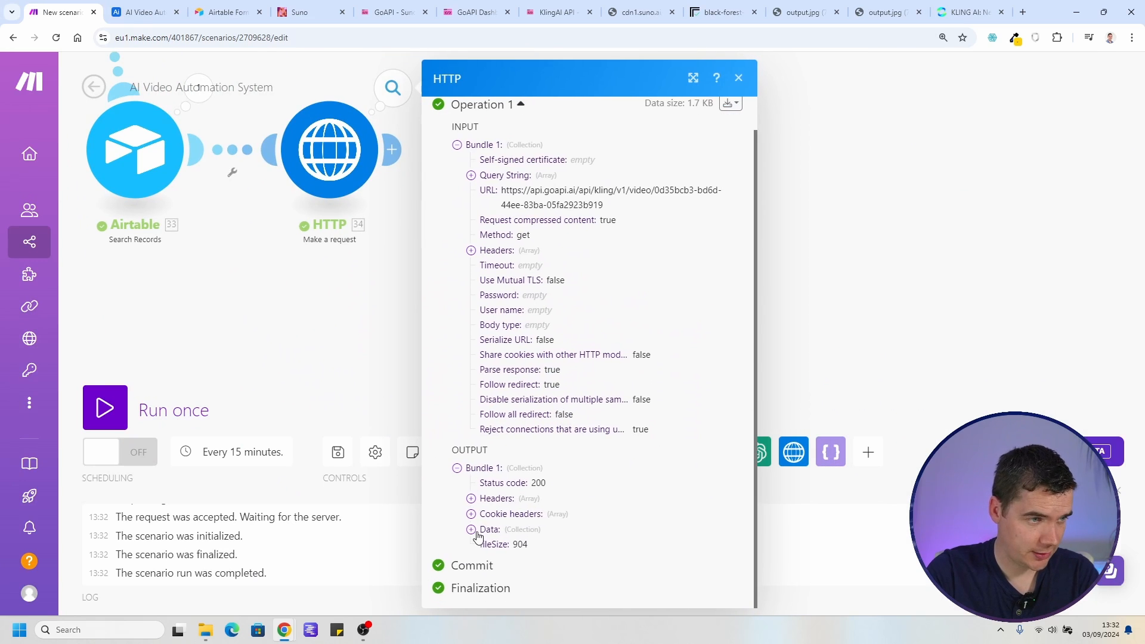
click(472, 530)
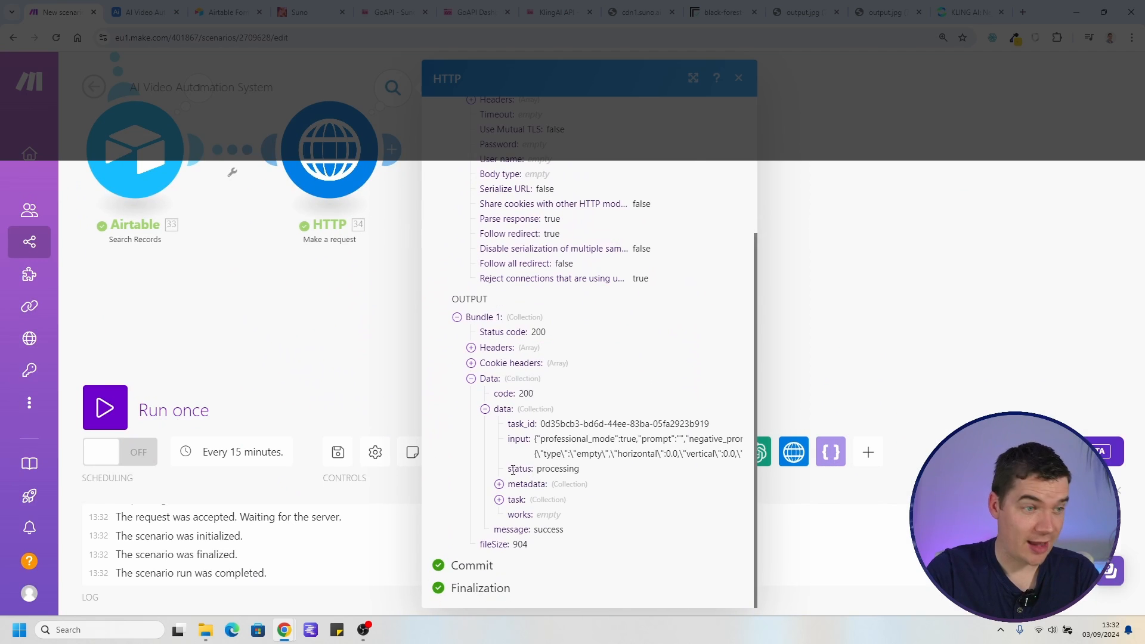
drag(509, 469, 581, 468)
click(564, 468)
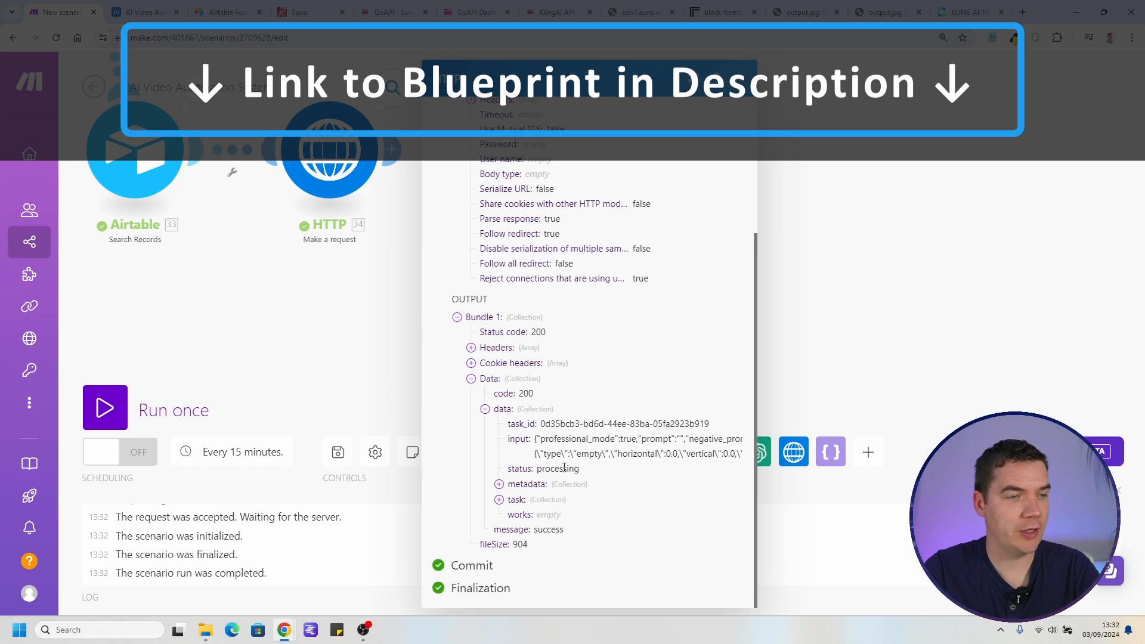
scroll(575, 262, down, 1)
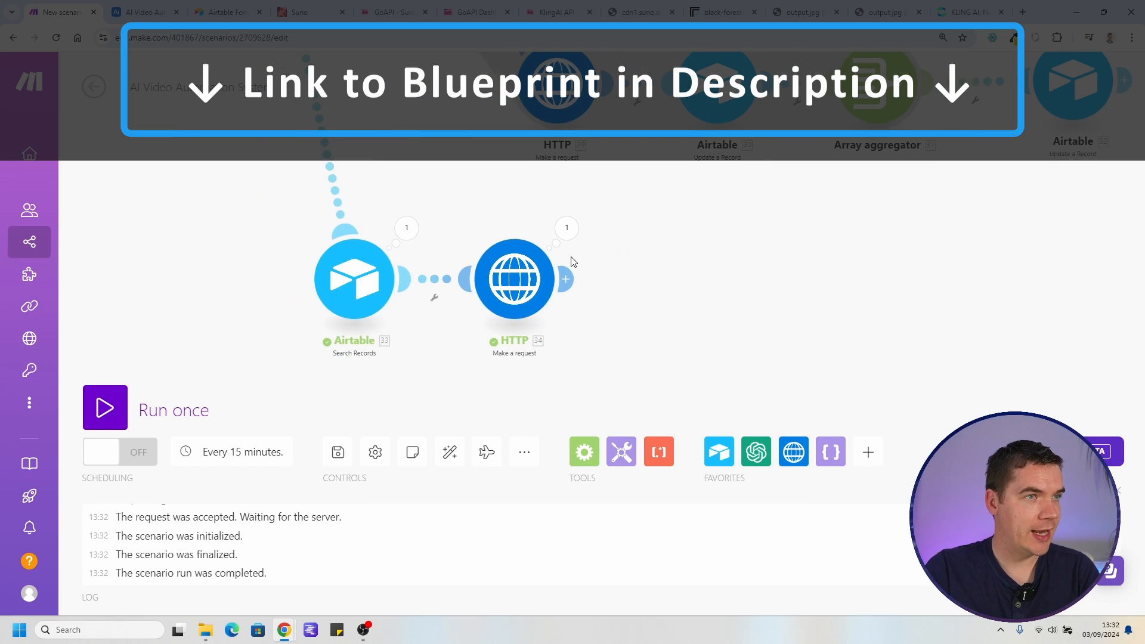
Check the Chapters table in Airtable, switch to Kling AI, and open the newest generating video in AI Videos to check its progress
drag(695, 230, 734, 371)
drag(449, 192, 474, 343)
click(173, 8)
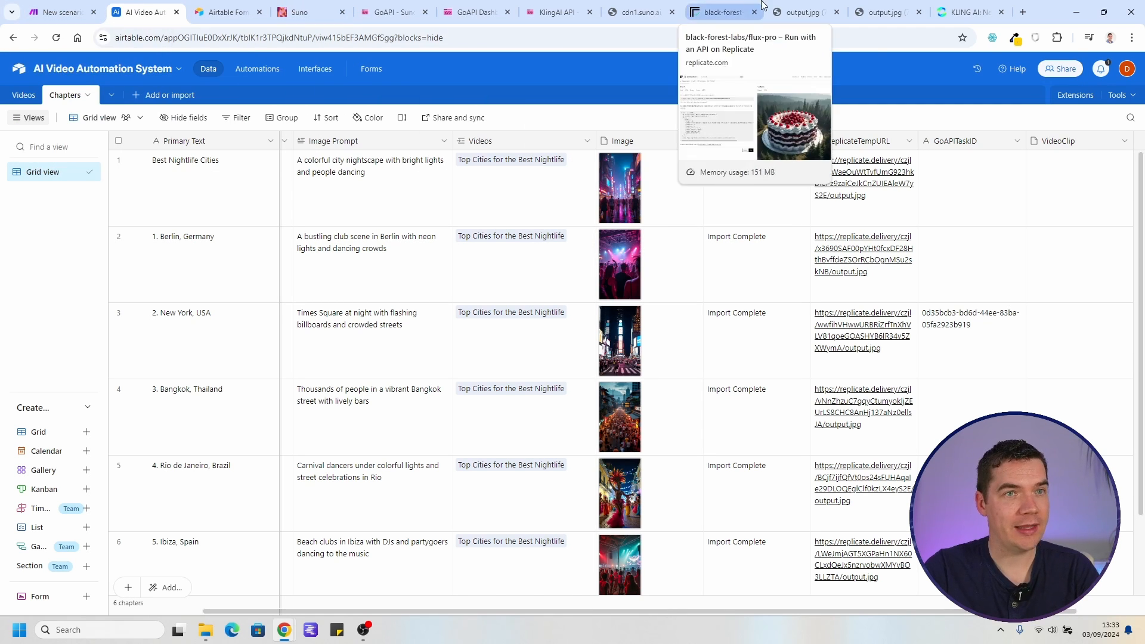
click(966, 12)
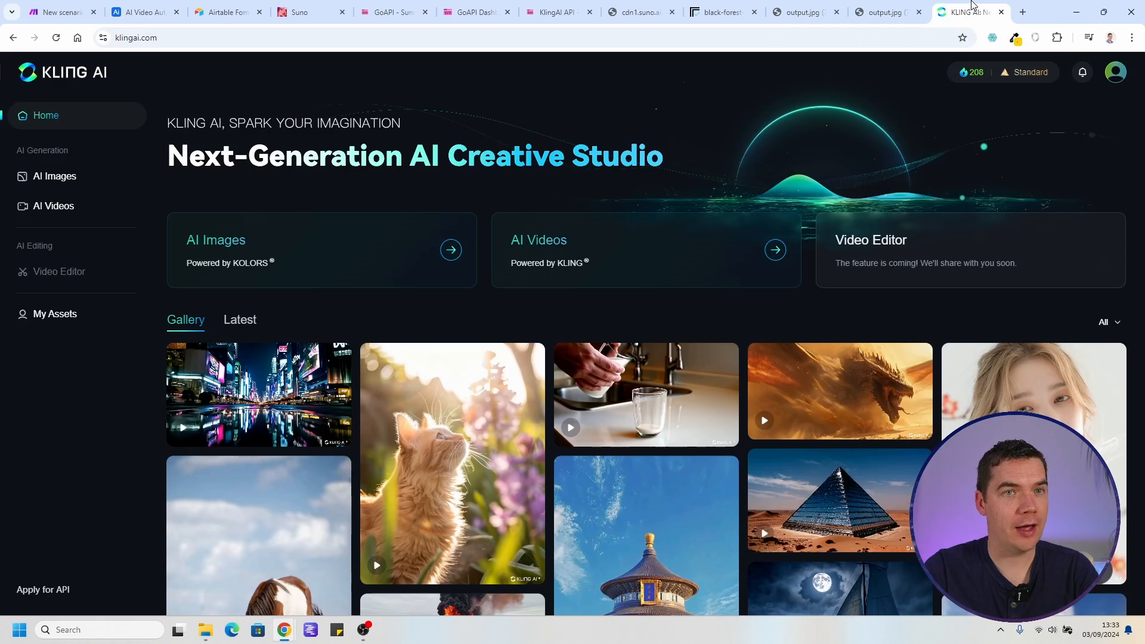
click(50, 207)
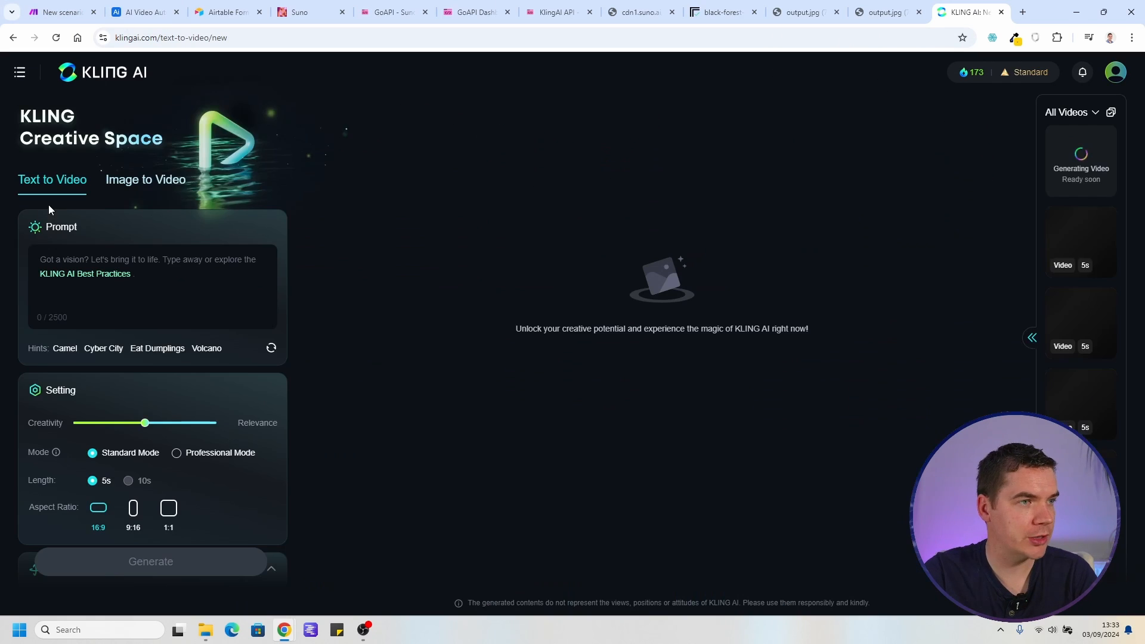
click(1082, 177)
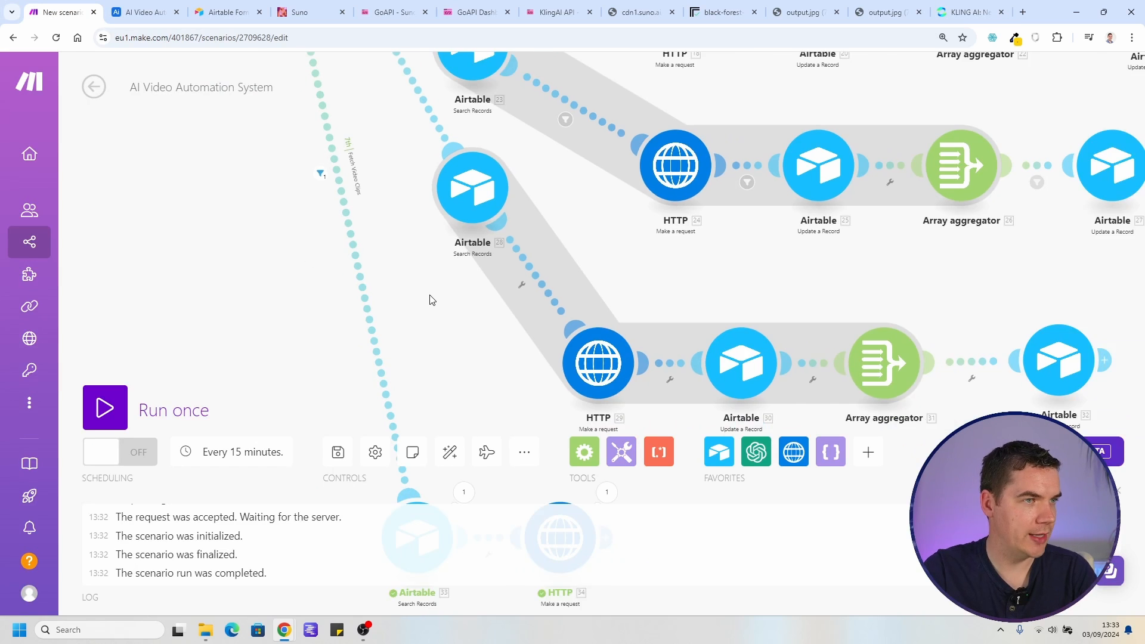
Return to Make, set the limit of the Airtable Search Records module (28) to 10, save the scenario and run it once
click(472, 190)
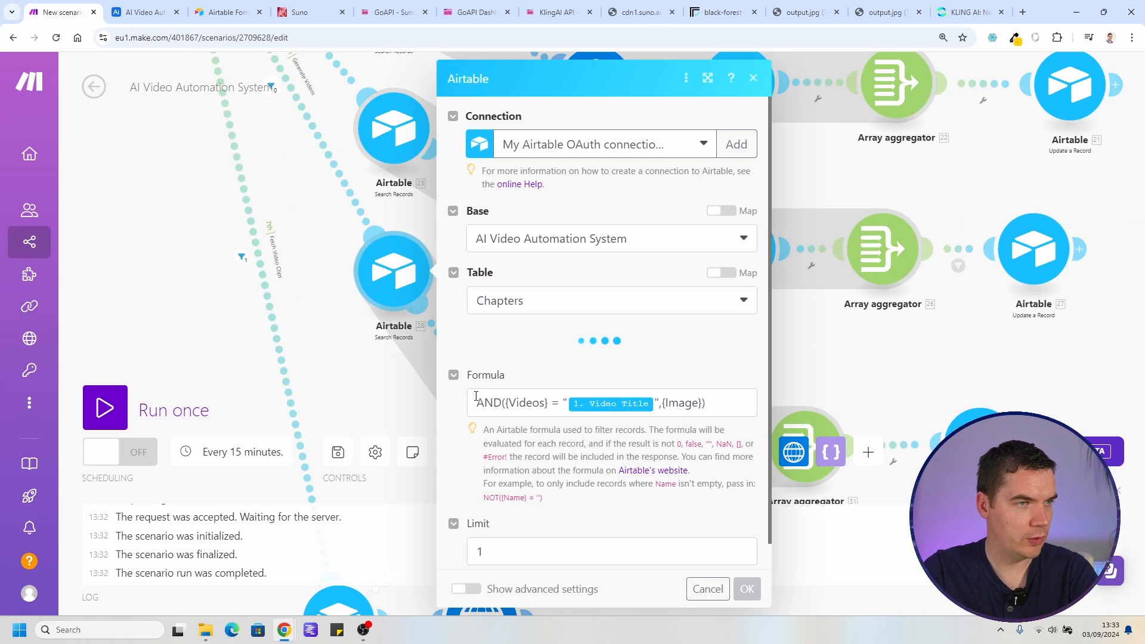
scroll(501, 490, down, 1)
click(497, 527)
text(0)
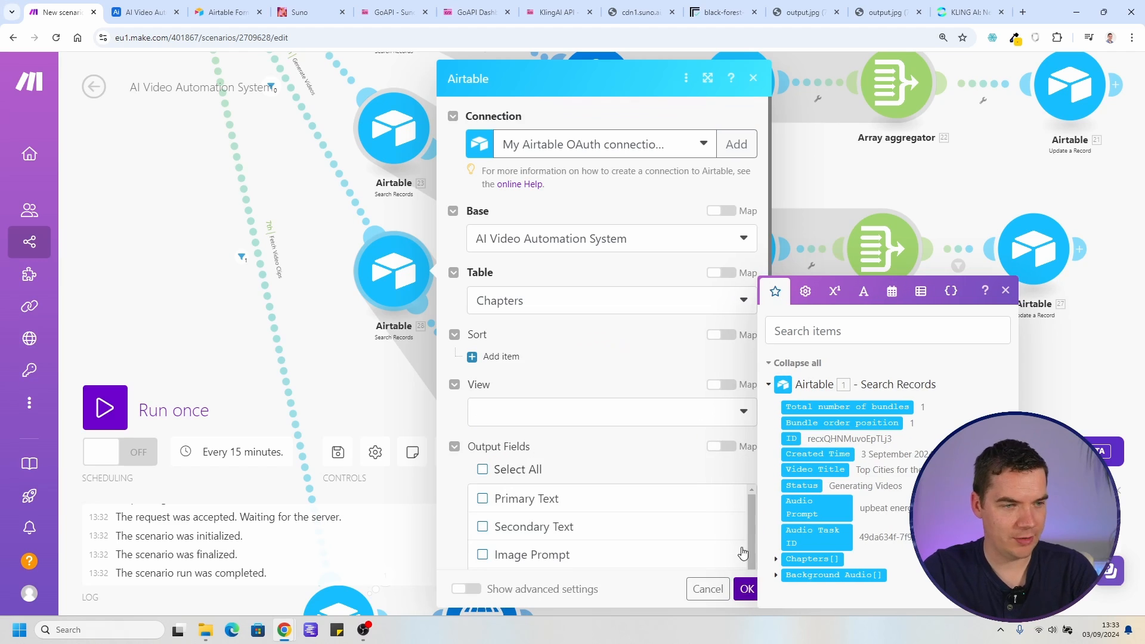
click(747, 589)
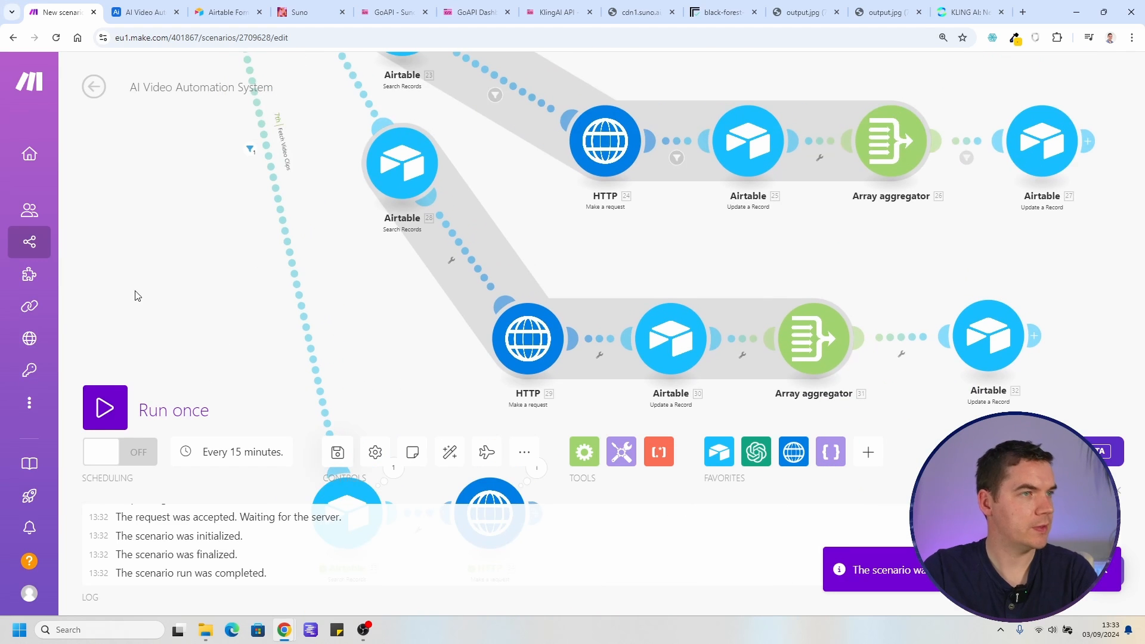
click(92, 427)
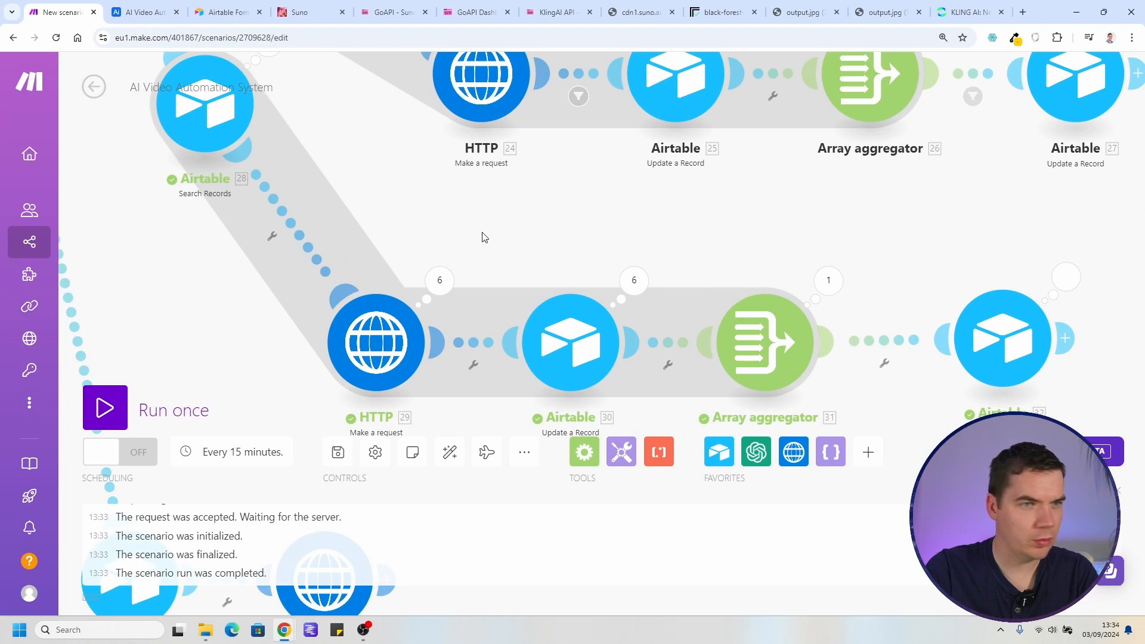
Add the condition {GoAPITaskID}="" to the AND formula of the Airtable Search Records module (28) and save the scenario
click(204, 106)
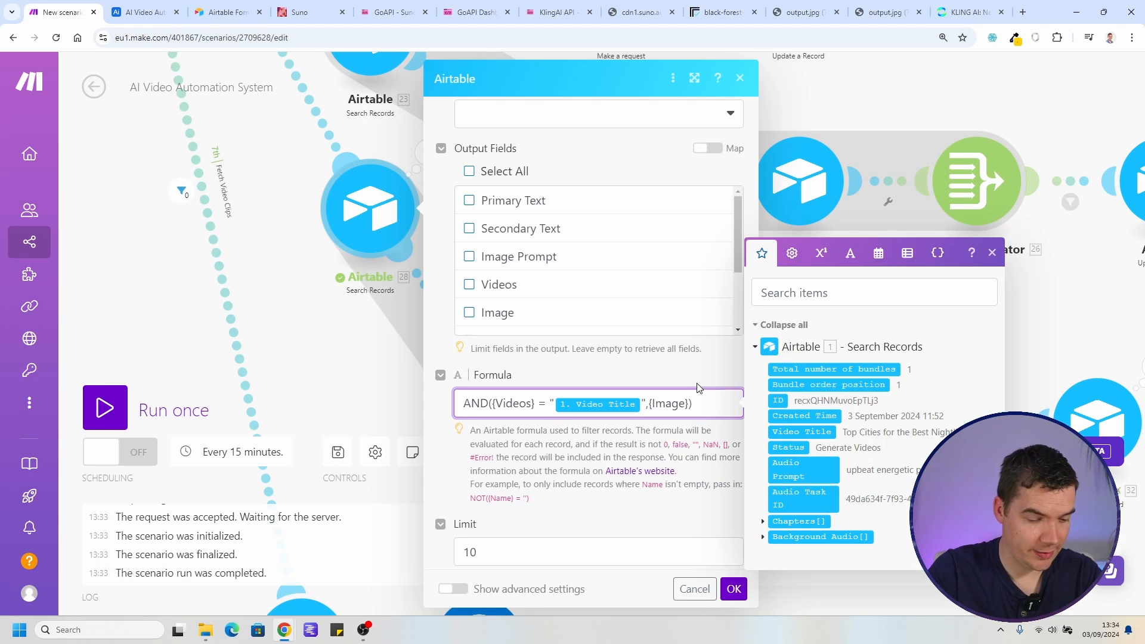
text(,)
text(,{GoAPI TaskID})
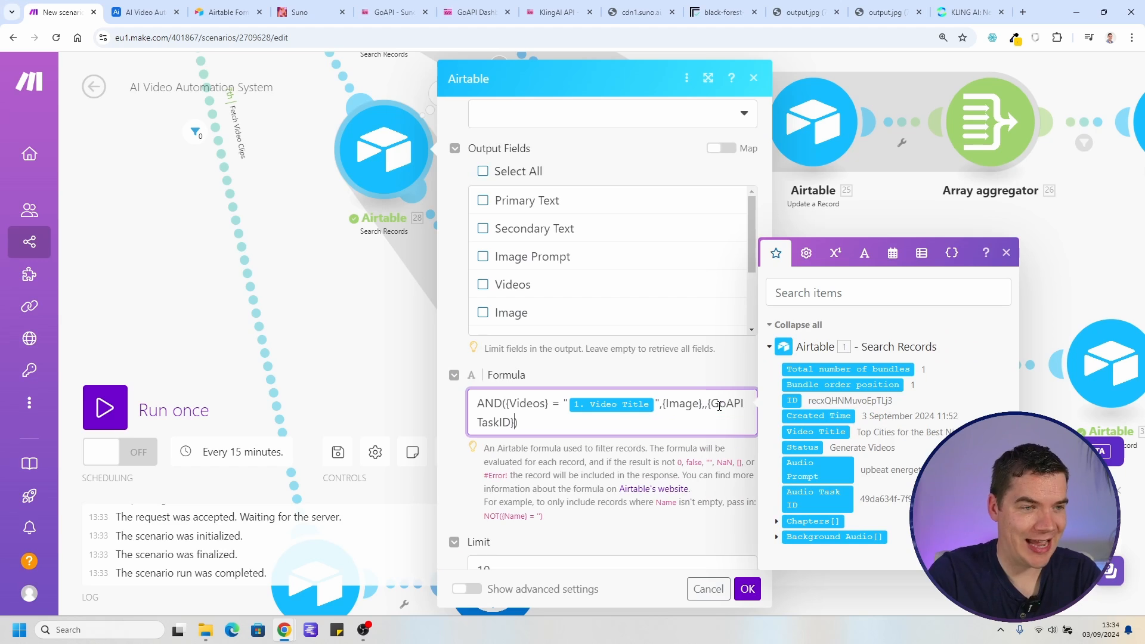
text(="")
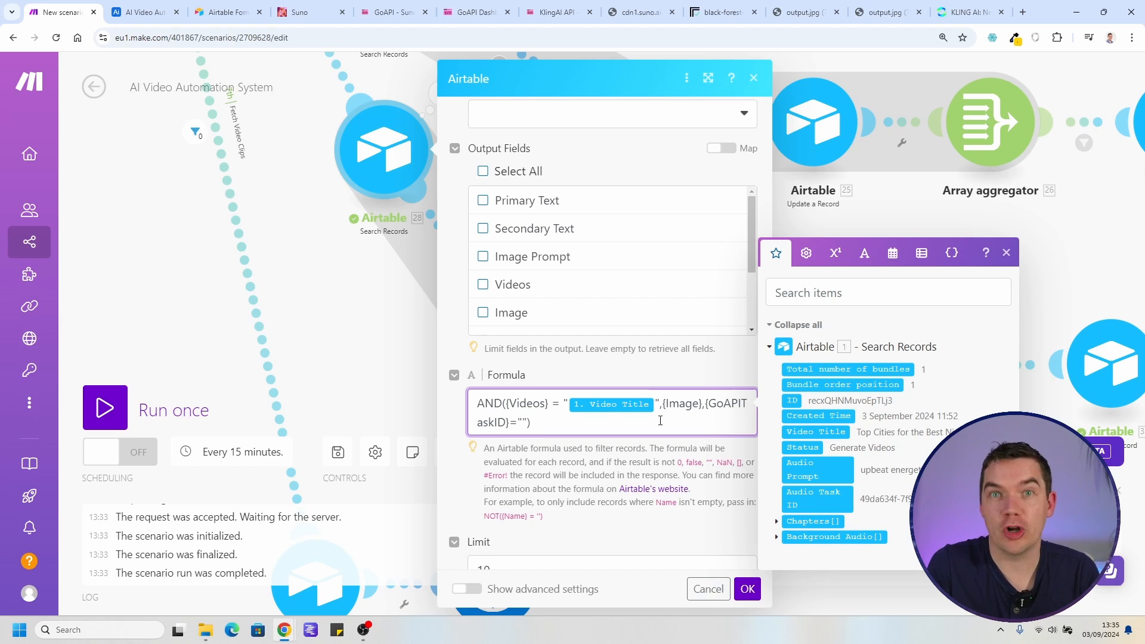
click(747, 590)
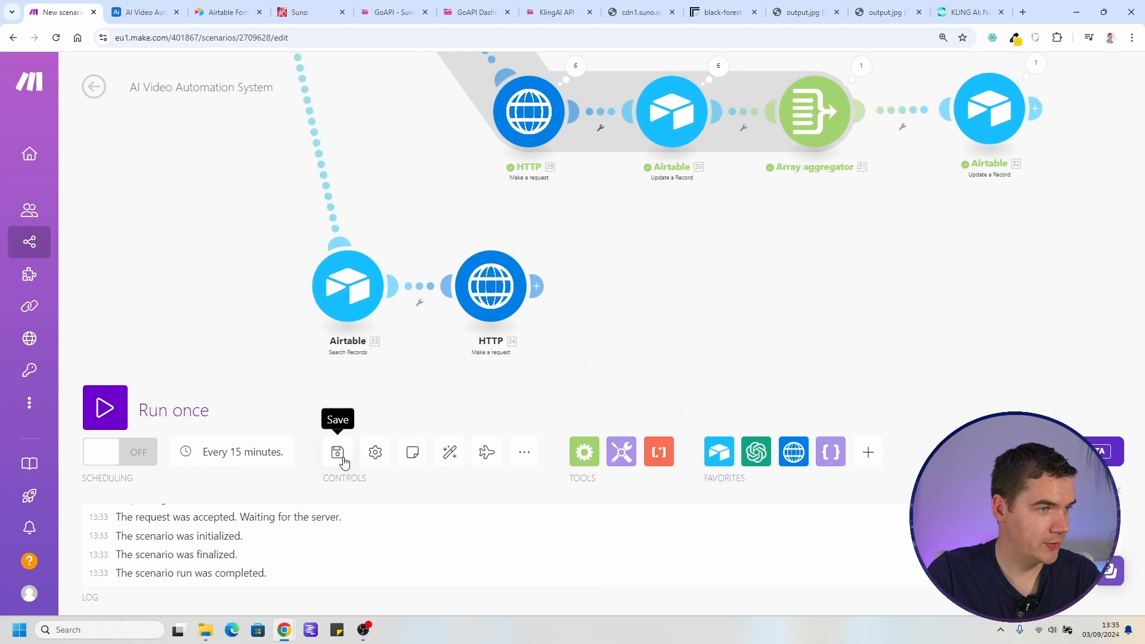
Check the video's status in the Airtable Videos table, then return to the Make scenario and run it once
click(140, 12)
click(24, 95)
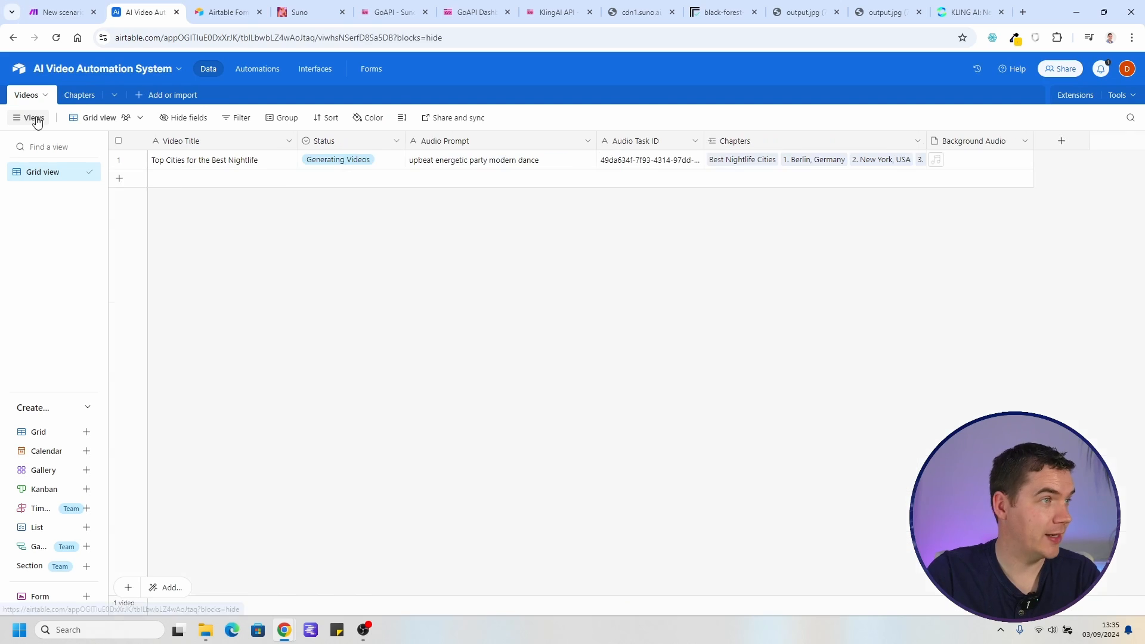
click(63, 12)
click(146, 409)
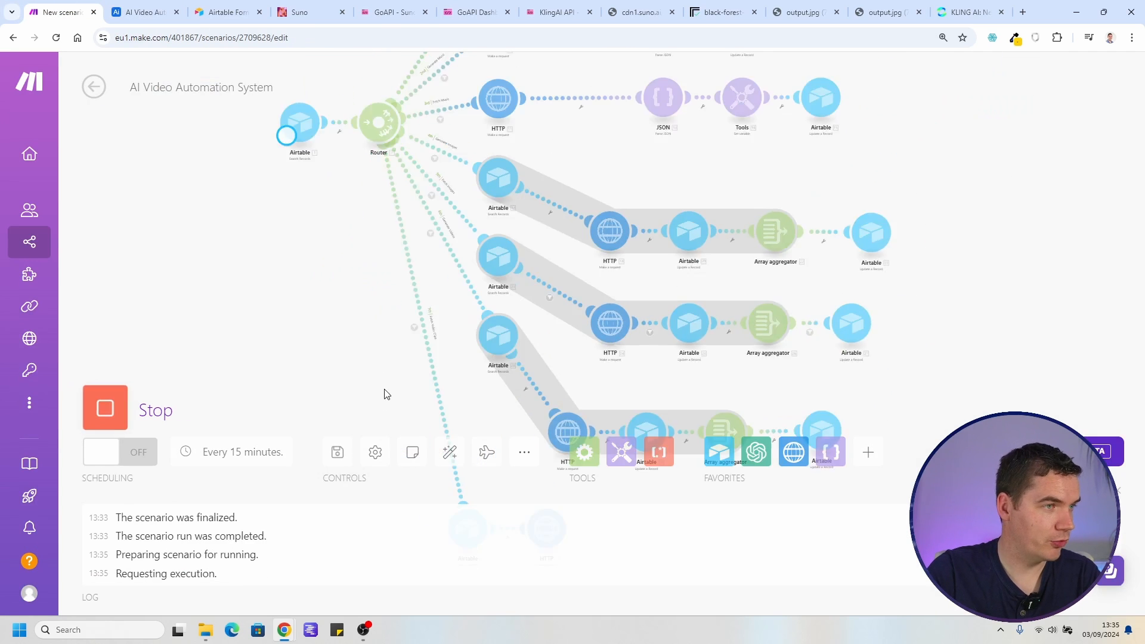
drag(262, 346, 289, 148)
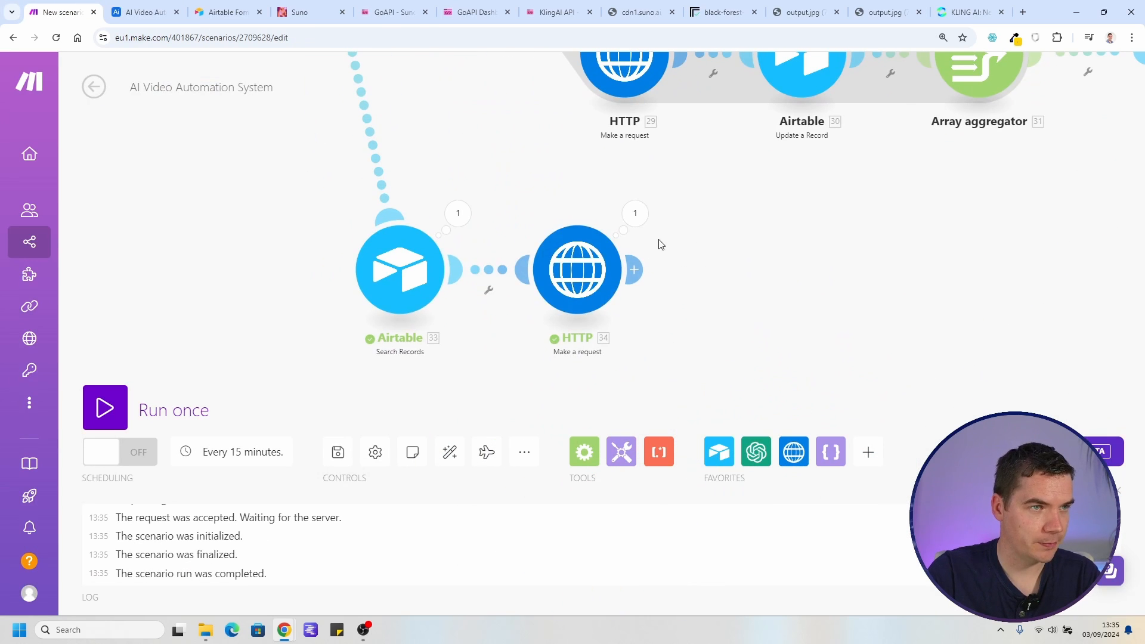
Inspect the output data of the clip-fetching HTTP module (34) for the task status and compare it with the generation progress in Kling AI
click(412, 275)
click(305, 360)
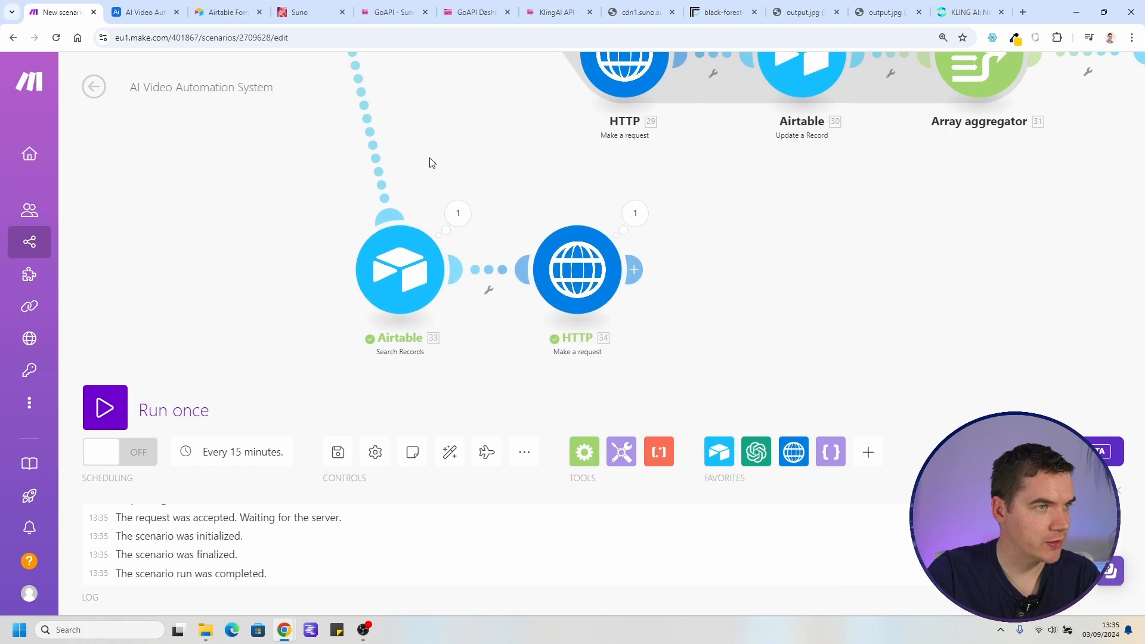
click(635, 213)
scroll(773, 509, down, 2)
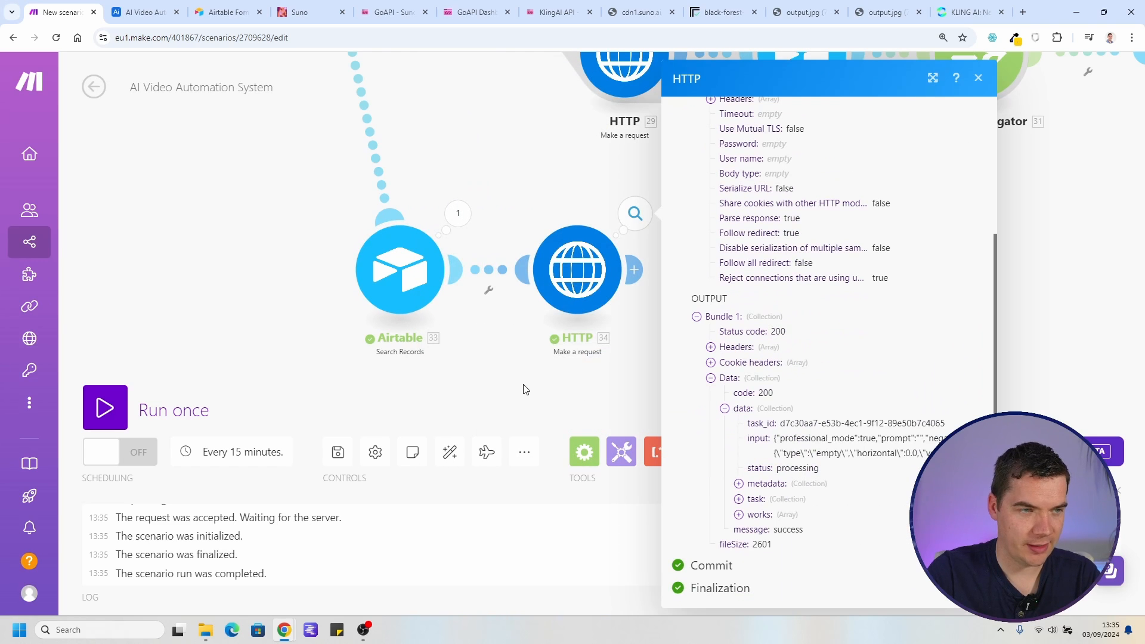
click(969, 12)
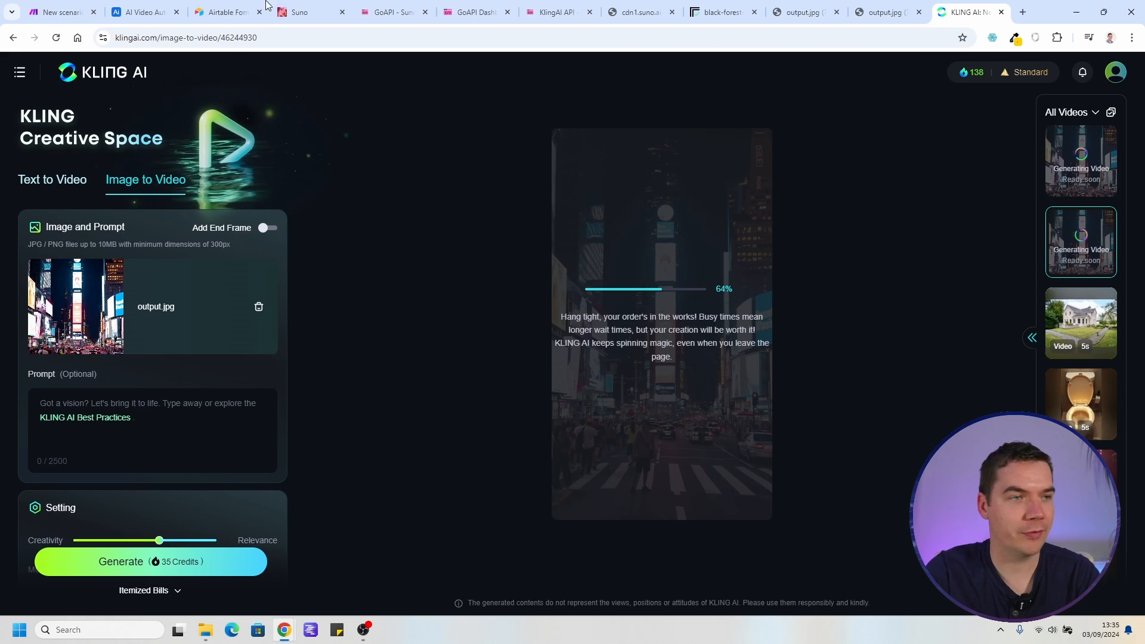
Back in Make, set the limit of the Airtable Search Records module (33) to 10, save the scenario and run it once
click(59, 12)
click(623, 587)
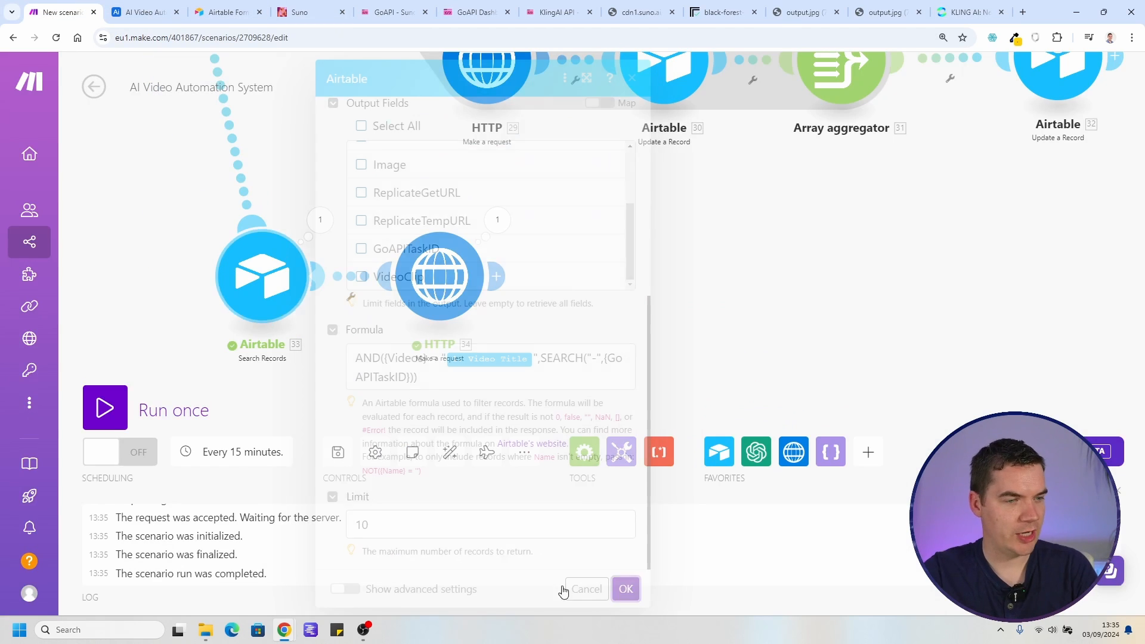
click(334, 454)
click(105, 407)
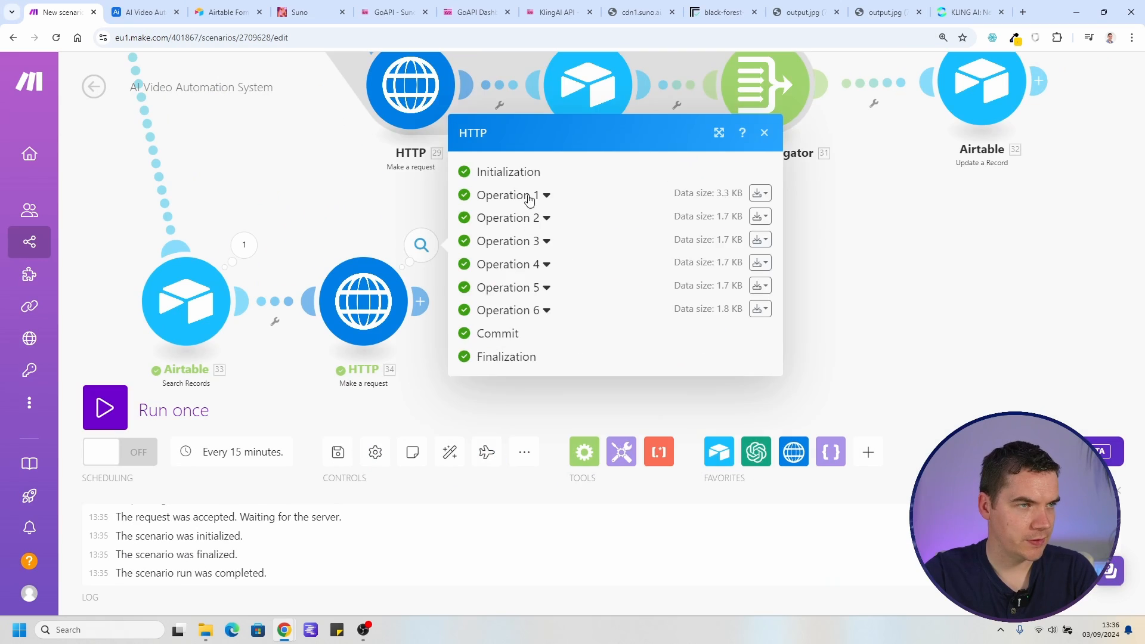
Inspect the output data of operations 1 to 3 of the HTTP module (34) for each task's status and error message
click(529, 196)
scroll(551, 385, down, 3)
click(523, 416)
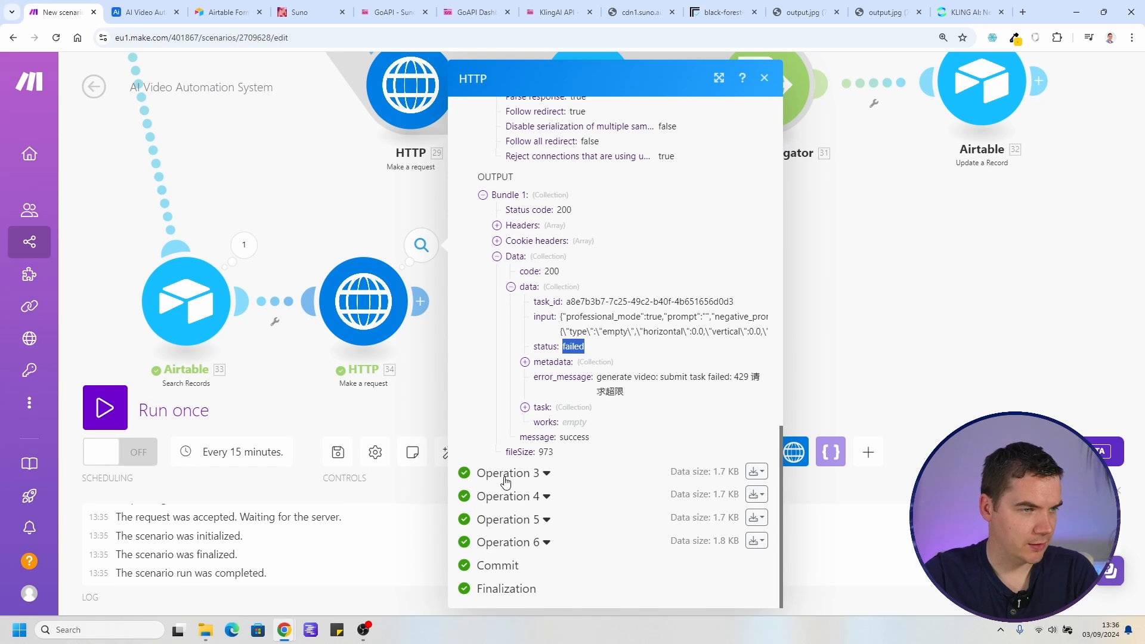
click(505, 473)
scroll(535, 438, down, 5)
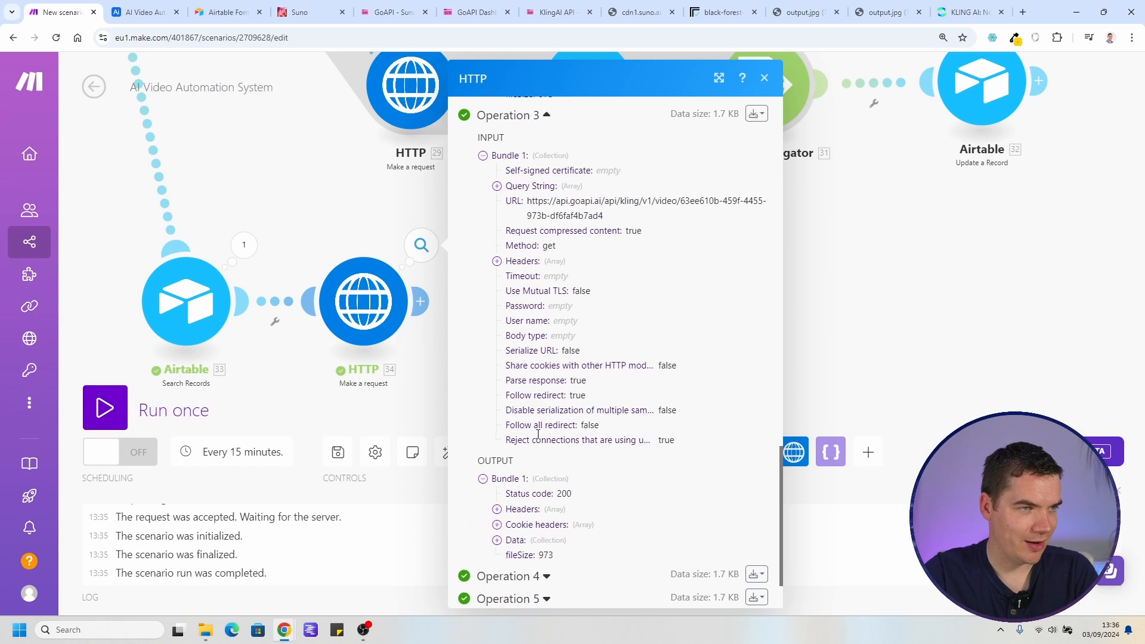
click(508, 540)
scroll(513, 525, down, 3)
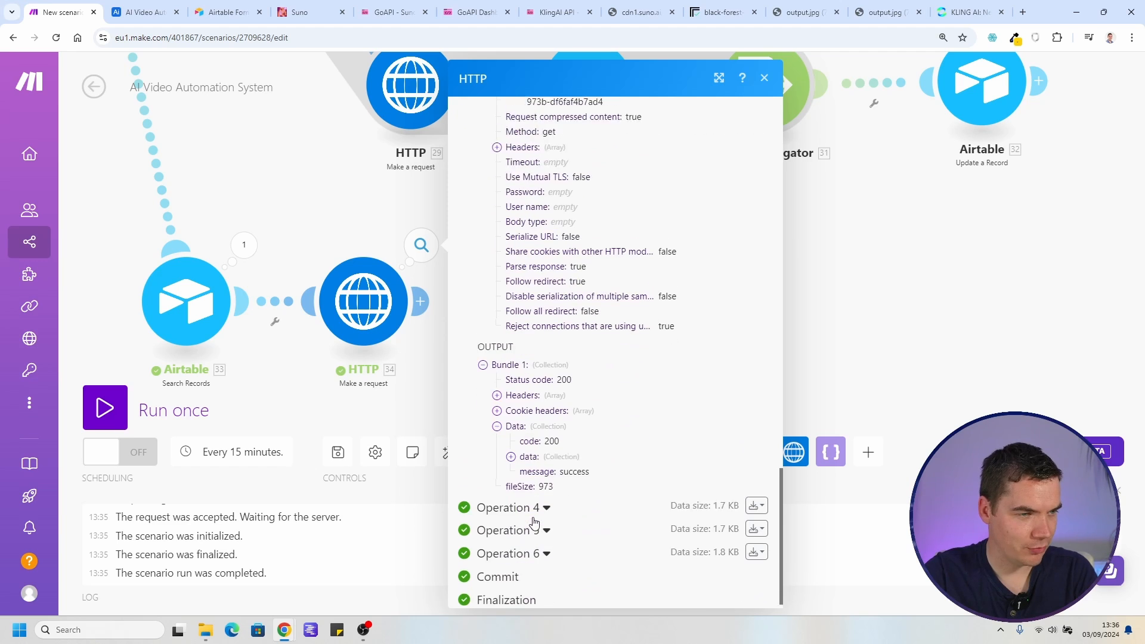
click(526, 449)
scroll(519, 485, down, 3)
Inspect the results of operations 4 and 5 of the HTTP module (34), then close the output view
click(516, 495)
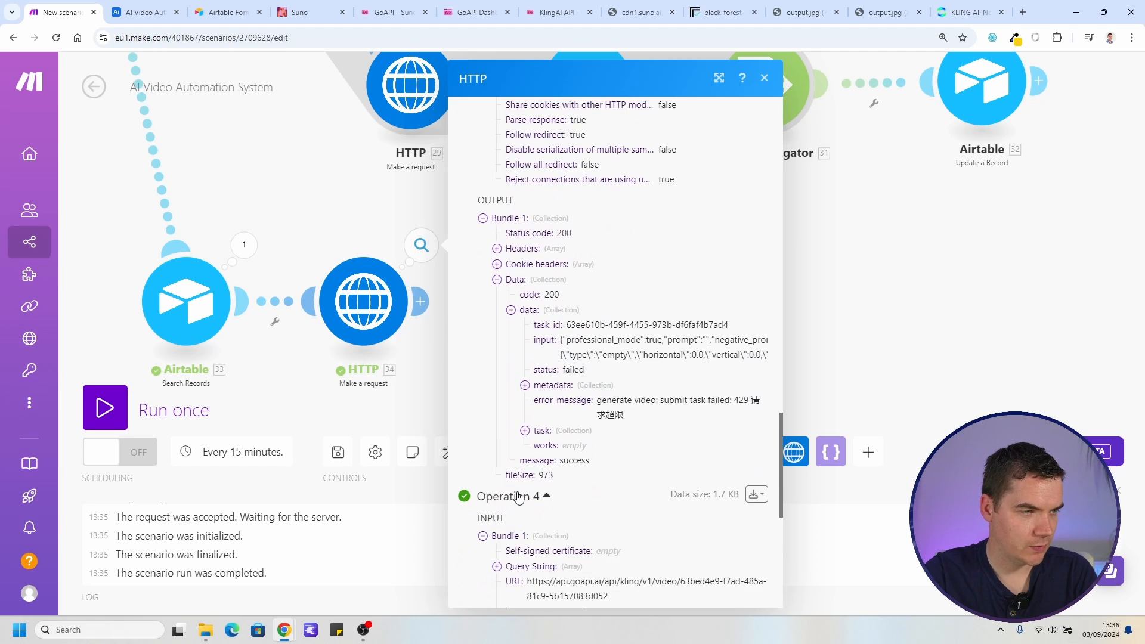
scroll(519, 489, down, 8)
click(530, 469)
scroll(532, 476, down, 2)
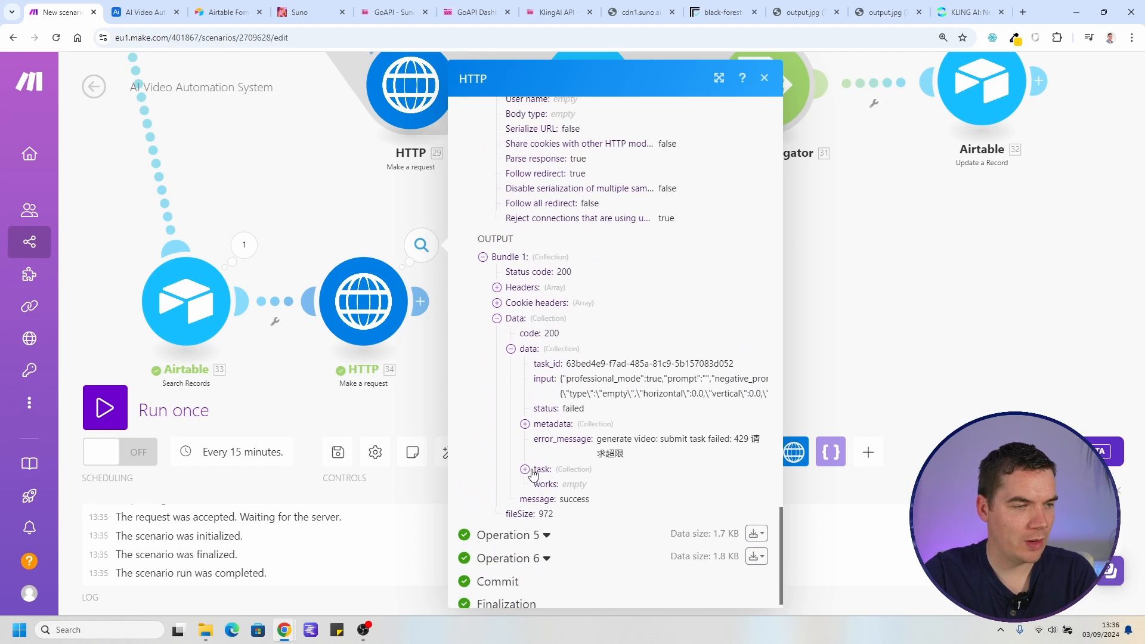
click(495, 538)
scroll(518, 518, down, 9)
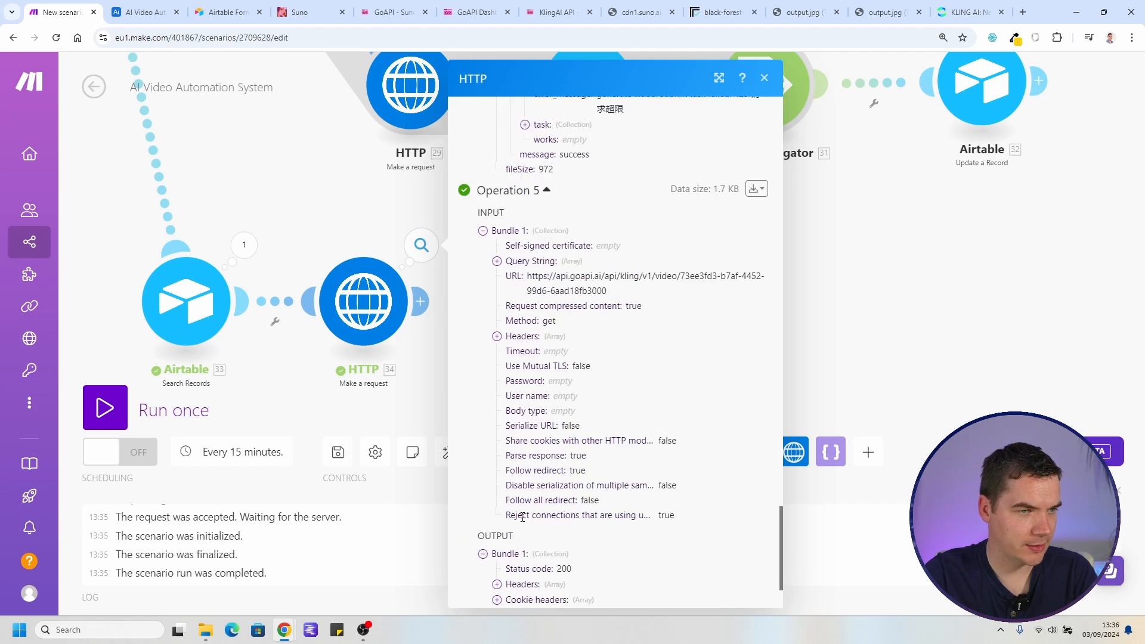
click(381, 409)
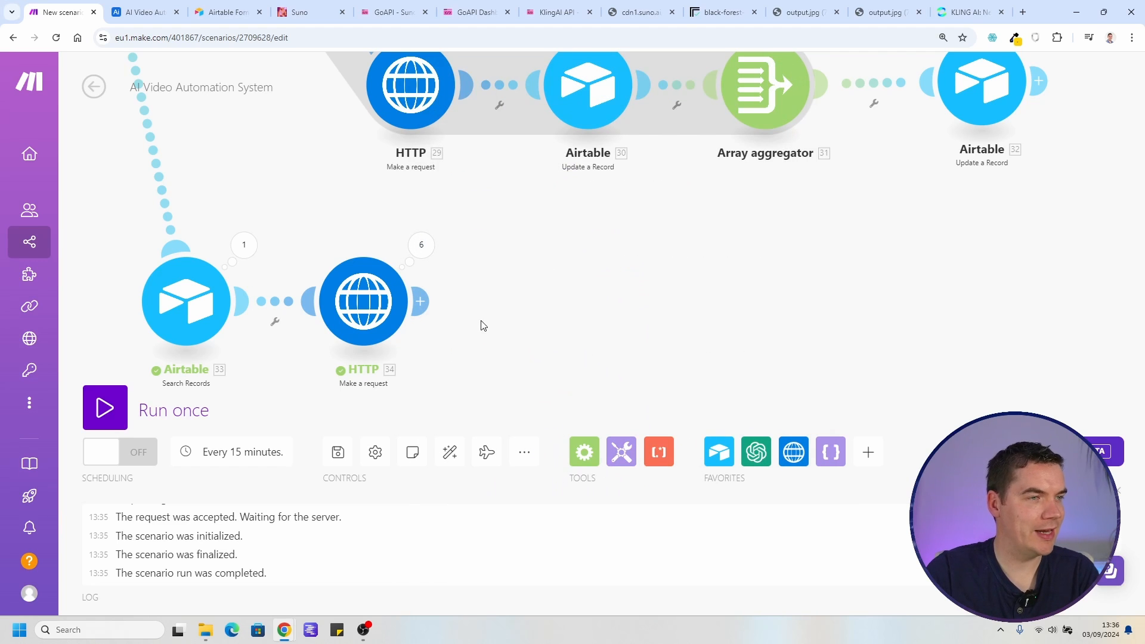
Add an Airtable Update a Record module for the Chapters table after the HTTP module (34)
drag(489, 325, 555, 289)
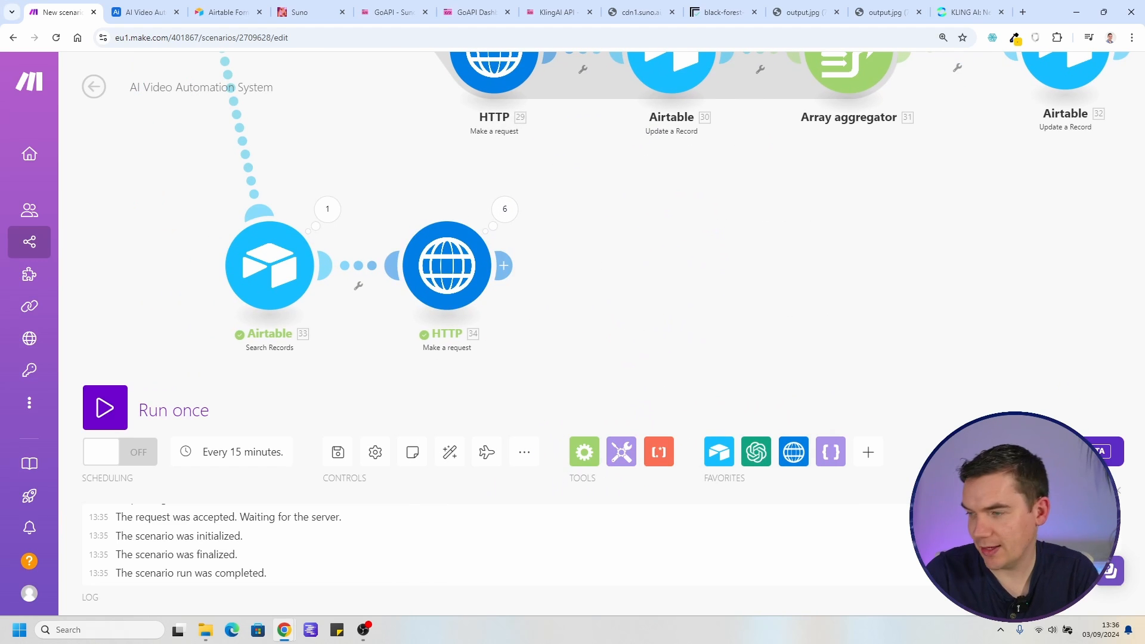
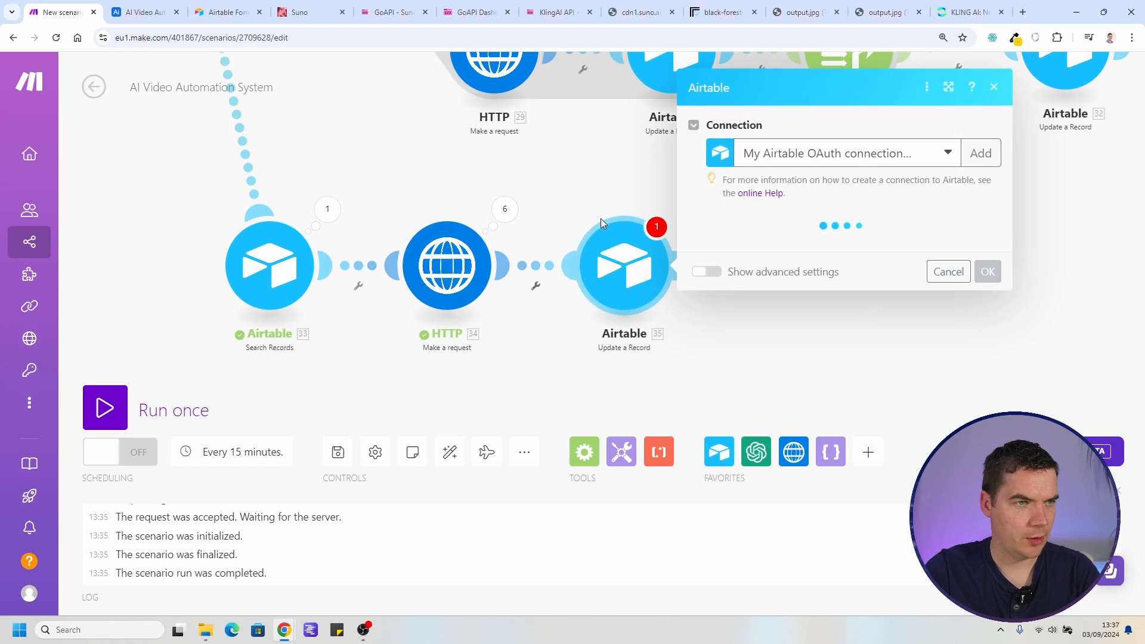
drag(622, 263, 676, 270)
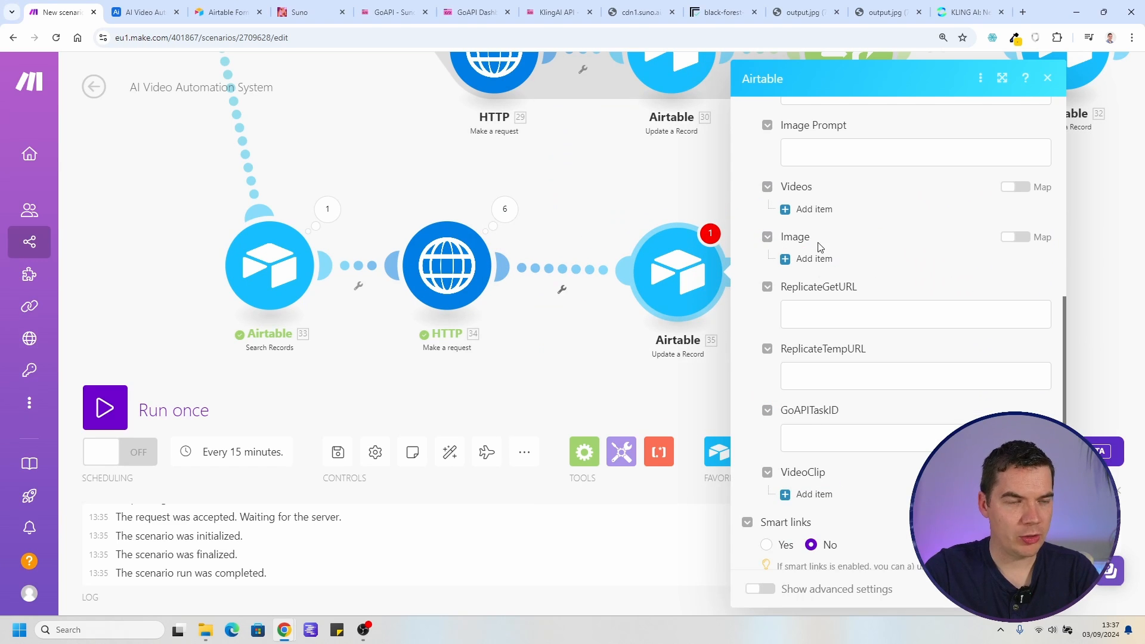
click(588, 357)
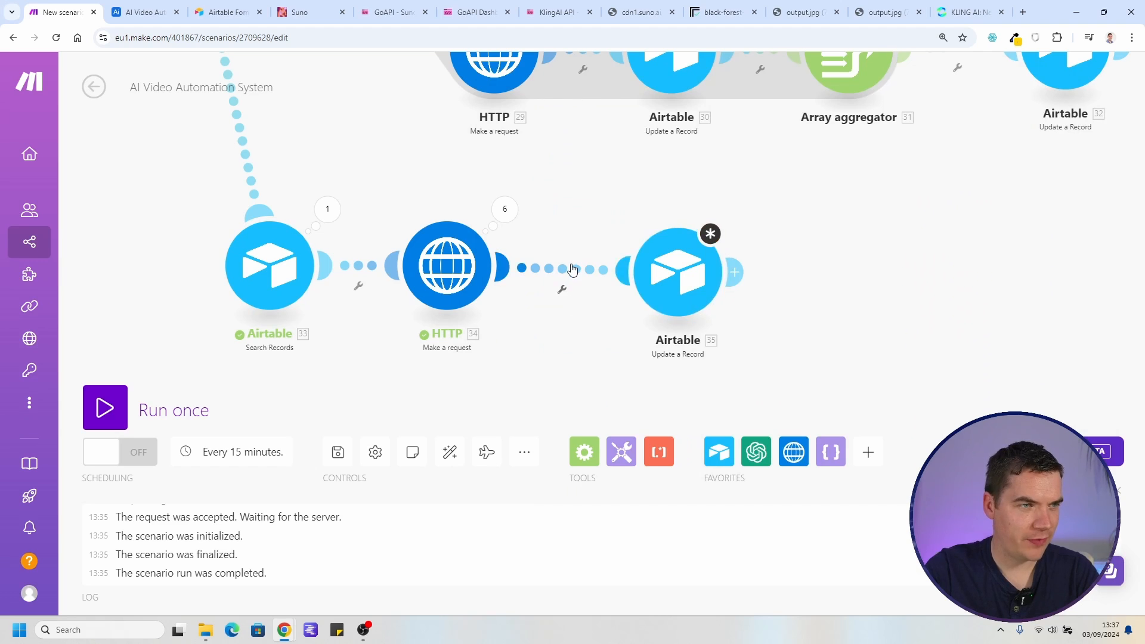
Set a filter between the HTTP module (34) and the Airtable update module so that data: data: status equals "failed"
click(576, 269)
click(660, 264)
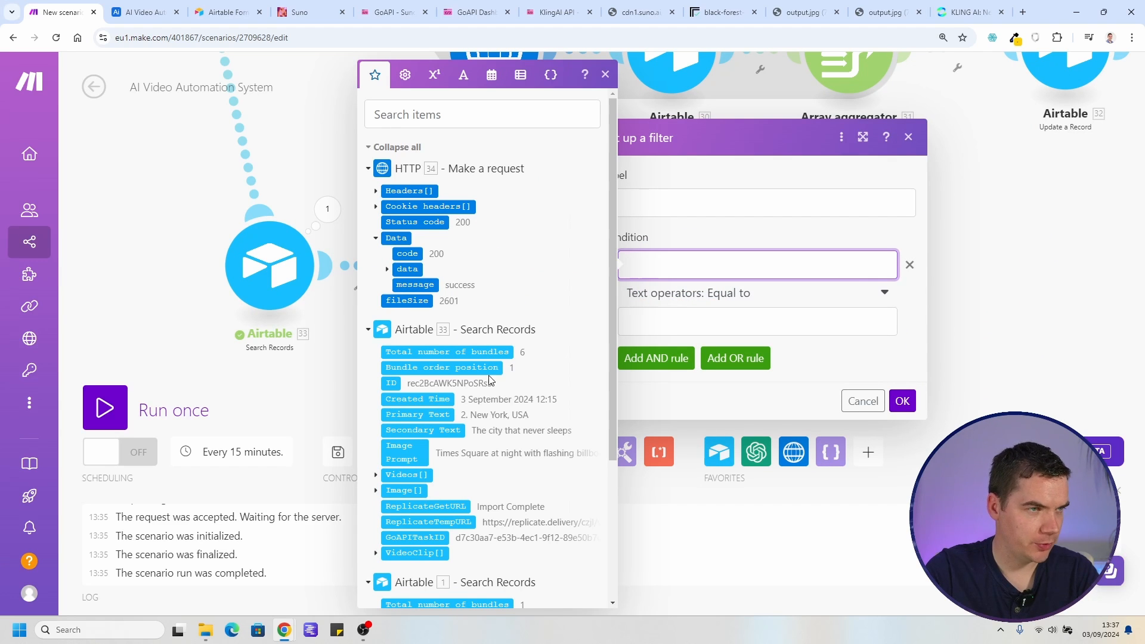
click(387, 269)
click(425, 317)
click(703, 319)
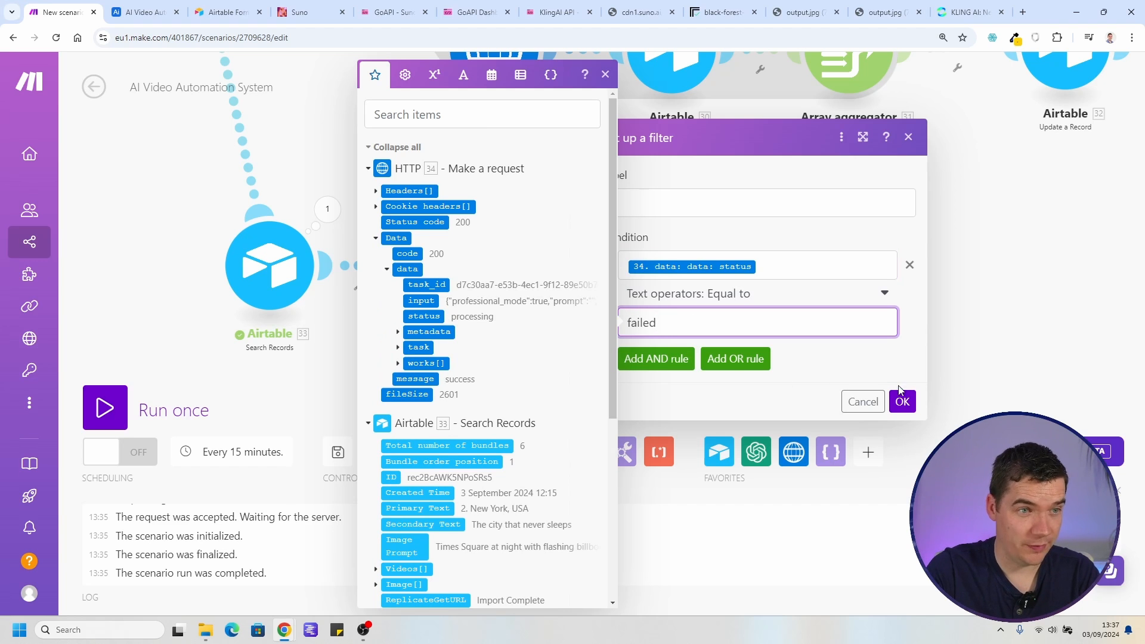
click(903, 402)
Insert a router between the HTTP module (34) and the Airtable Update a Record module (35)
click(702, 276)
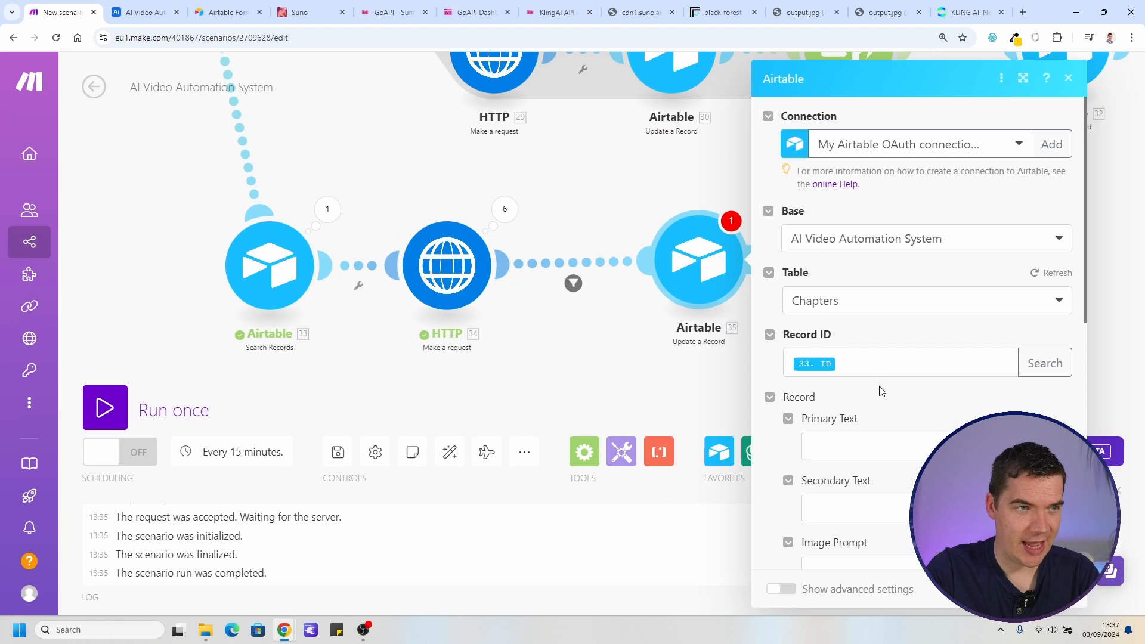
click(593, 268)
right_click(596, 263)
click(650, 374)
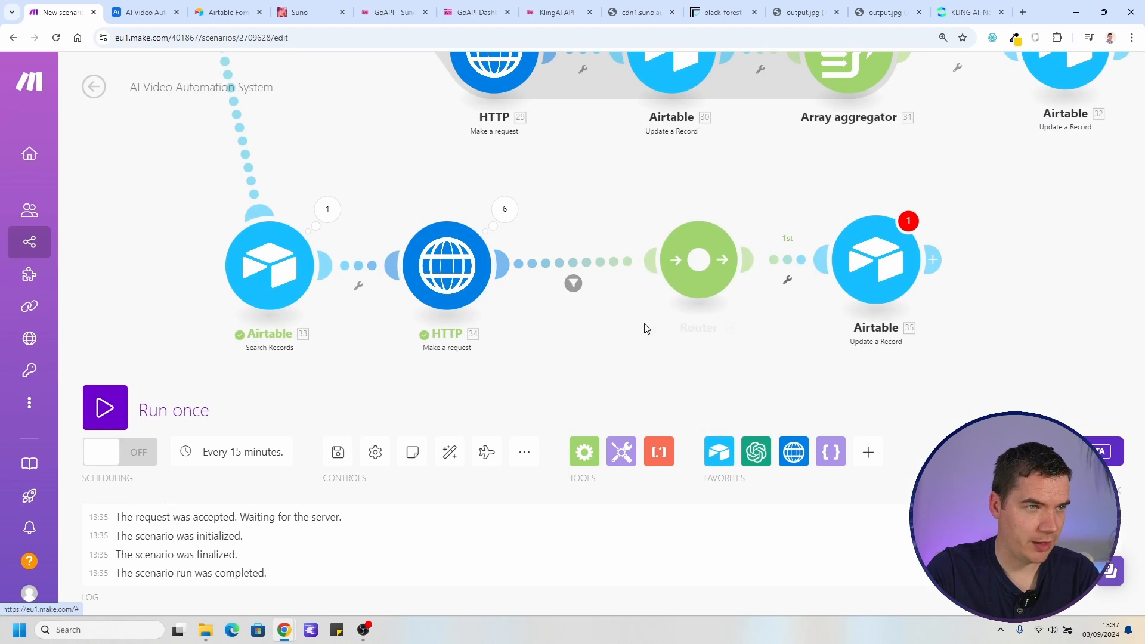
Set up a filter labelled Failed on the router's first route, based on the HTTP module's data status
click(763, 264)
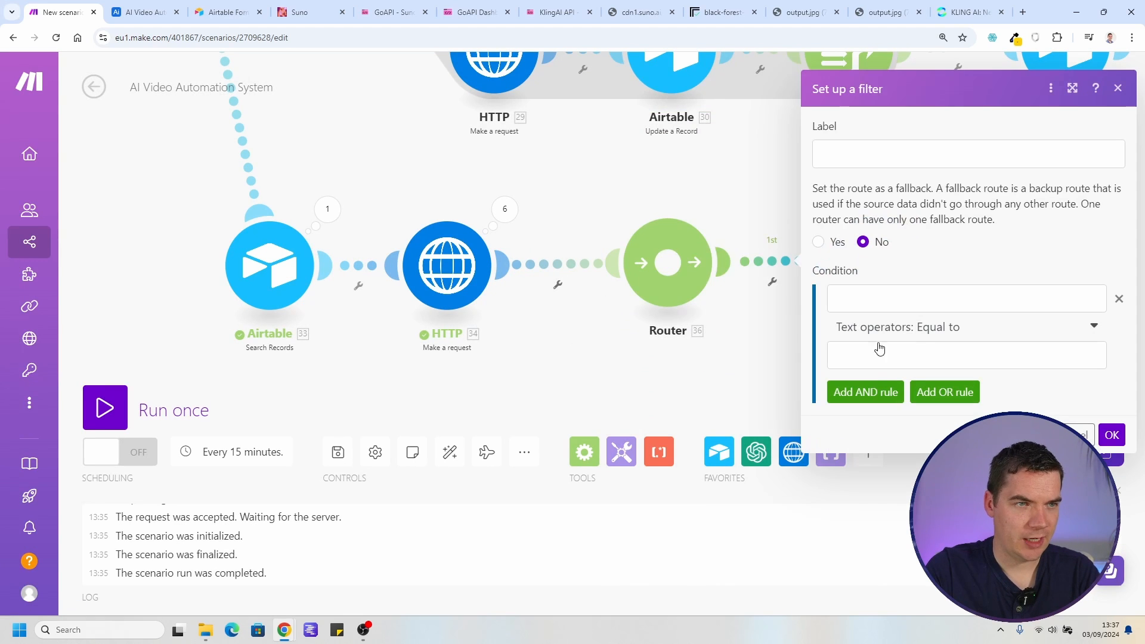
click(931, 301)
click(597, 272)
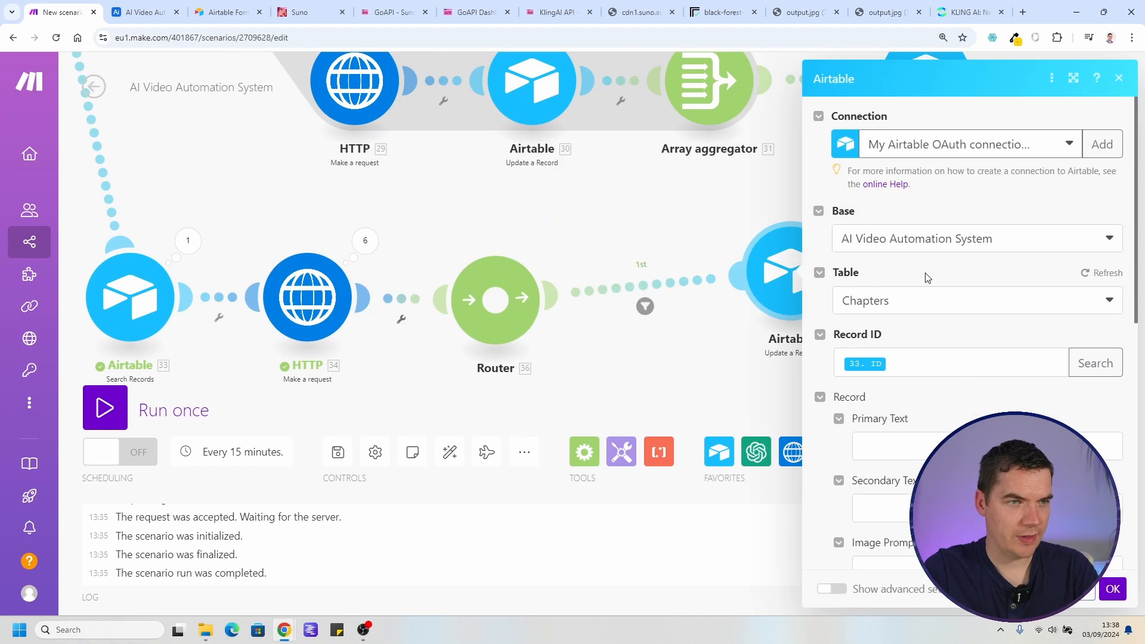
Set GoAPITaskID to "Import Failed - Try Again" in the Failed route's Airtable Update a Record module (35)
scroll(897, 432, down, 5)
scroll(965, 400, down, 2)
click(908, 441)
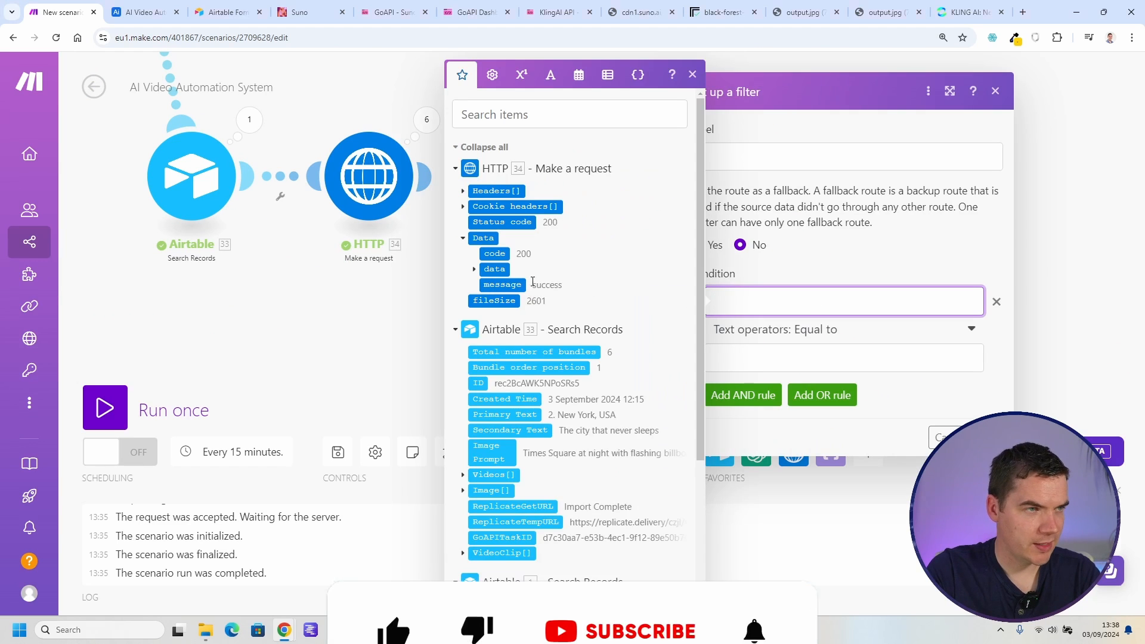
Set up a filter labelled Completed on the router's second route so that data: data: status equals "completed"
click(474, 269)
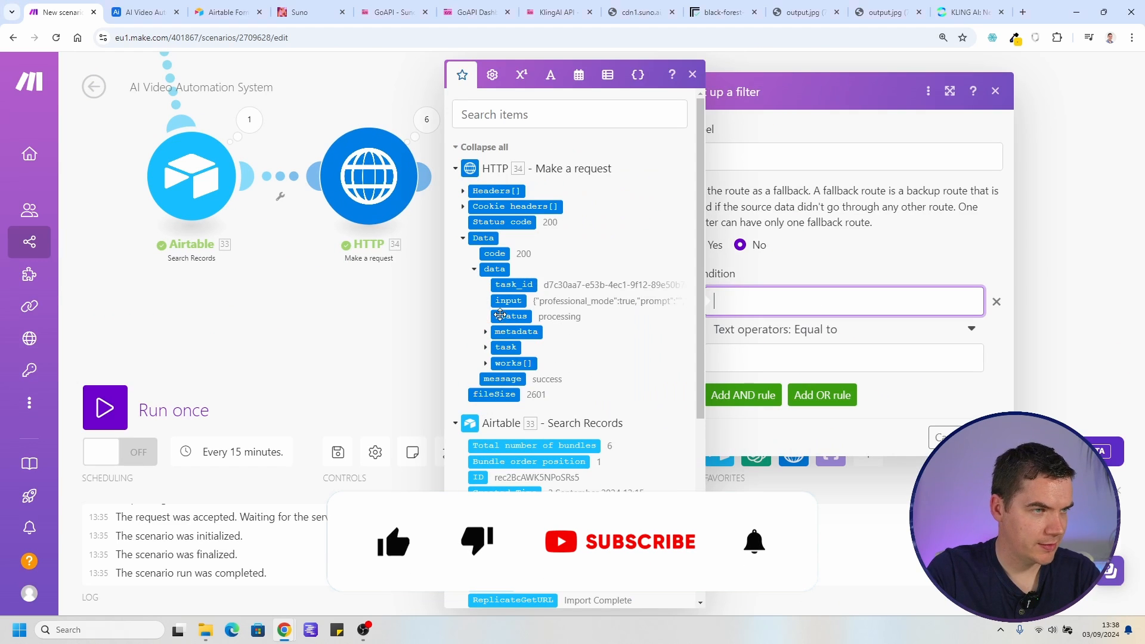
click(511, 316)
click(832, 361)
text(completed)
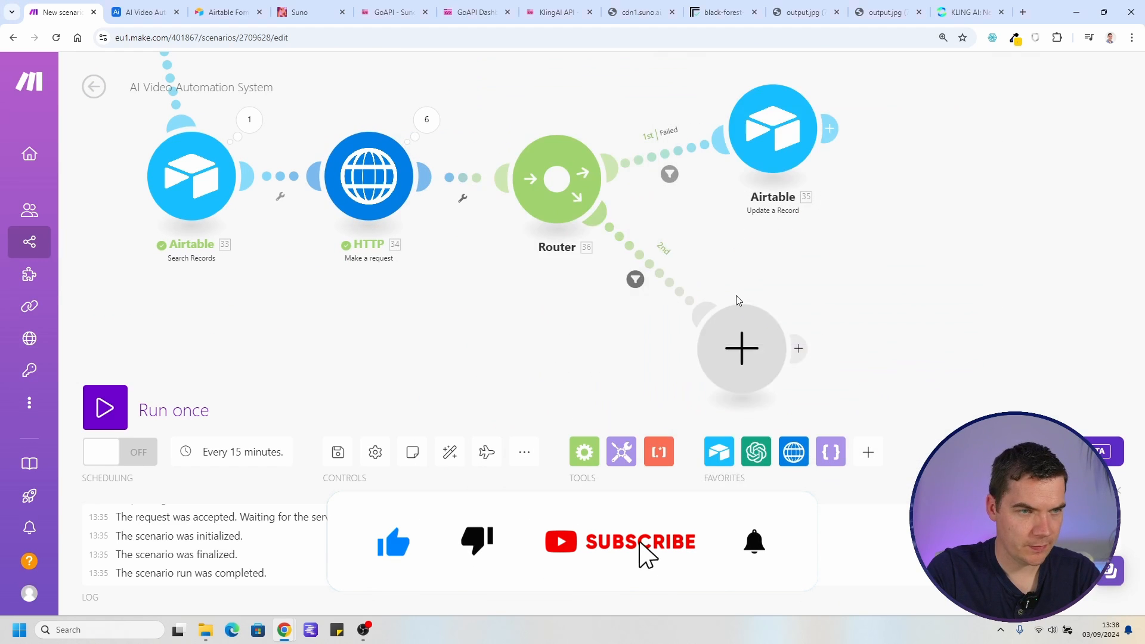
Clone the Airtable update module (35) onto the Completed route and add a VideoClip item to its record
right_click(794, 318)
click(829, 351)
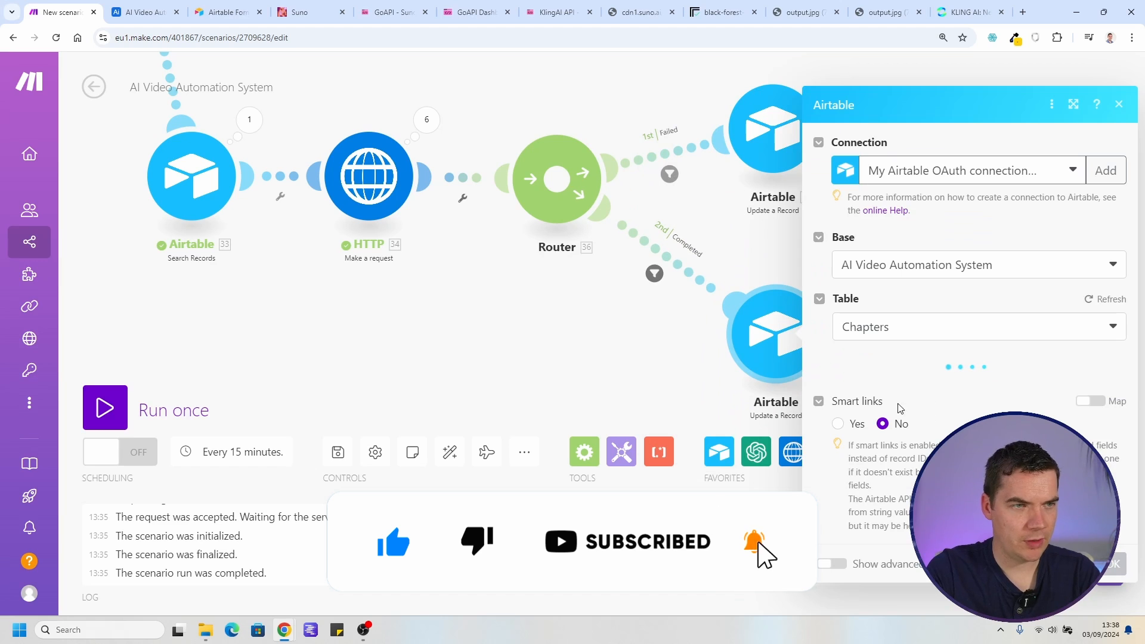
scroll(894, 398, down, 10)
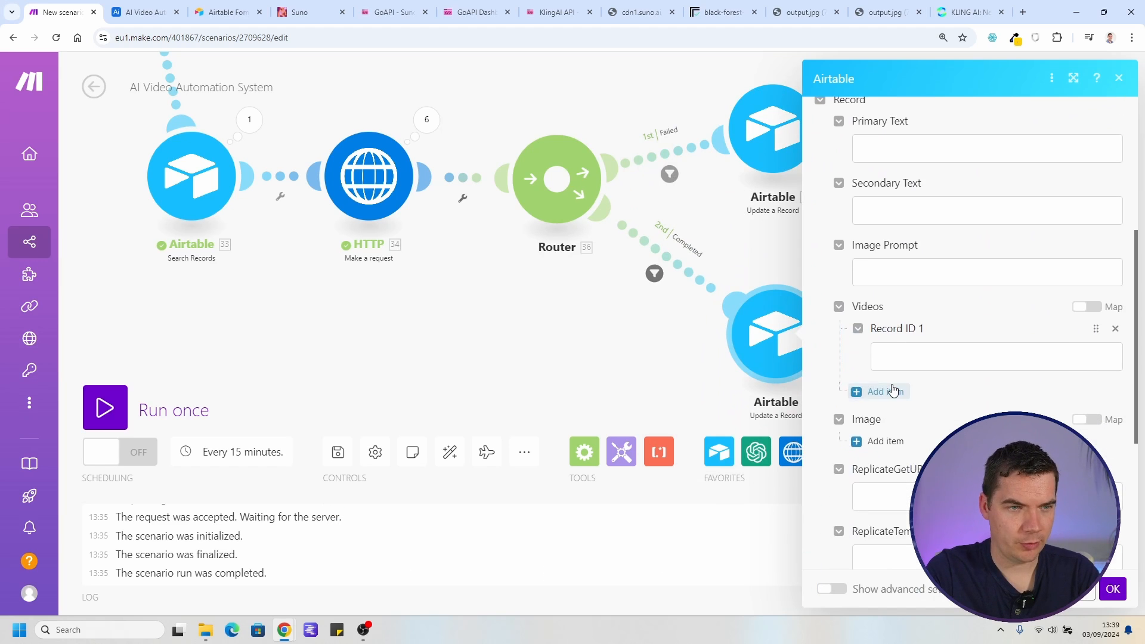
click(895, 398)
click(919, 444)
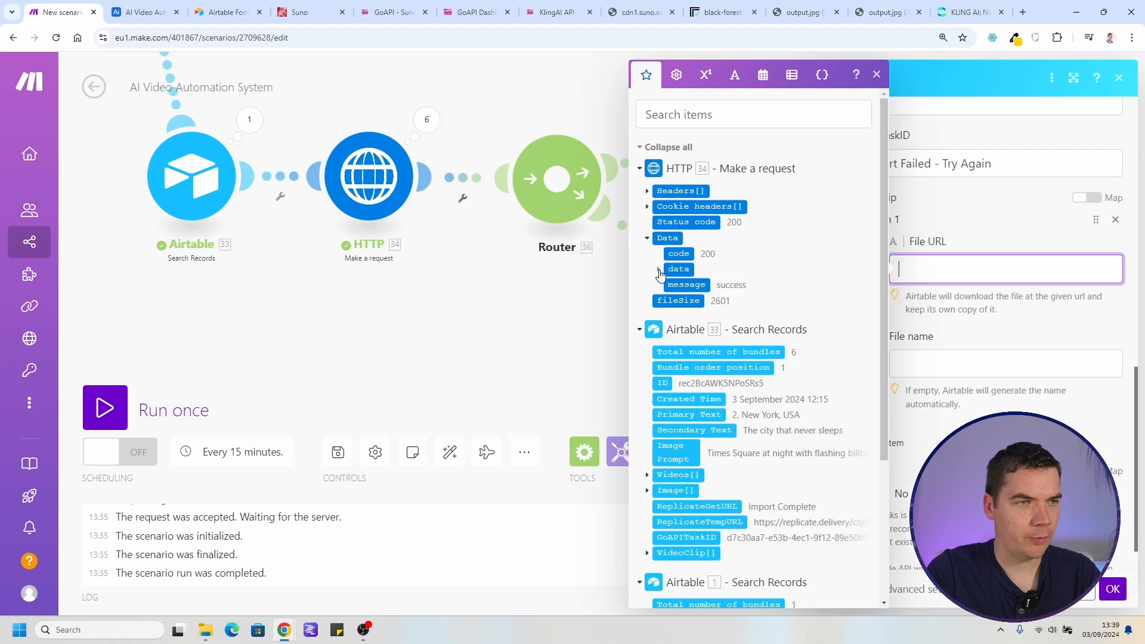
Map the VideoClip file URL to works[]: resource: resourceWithoutWatermark and build the file name from workId with the .mp4 extension
click(659, 269)
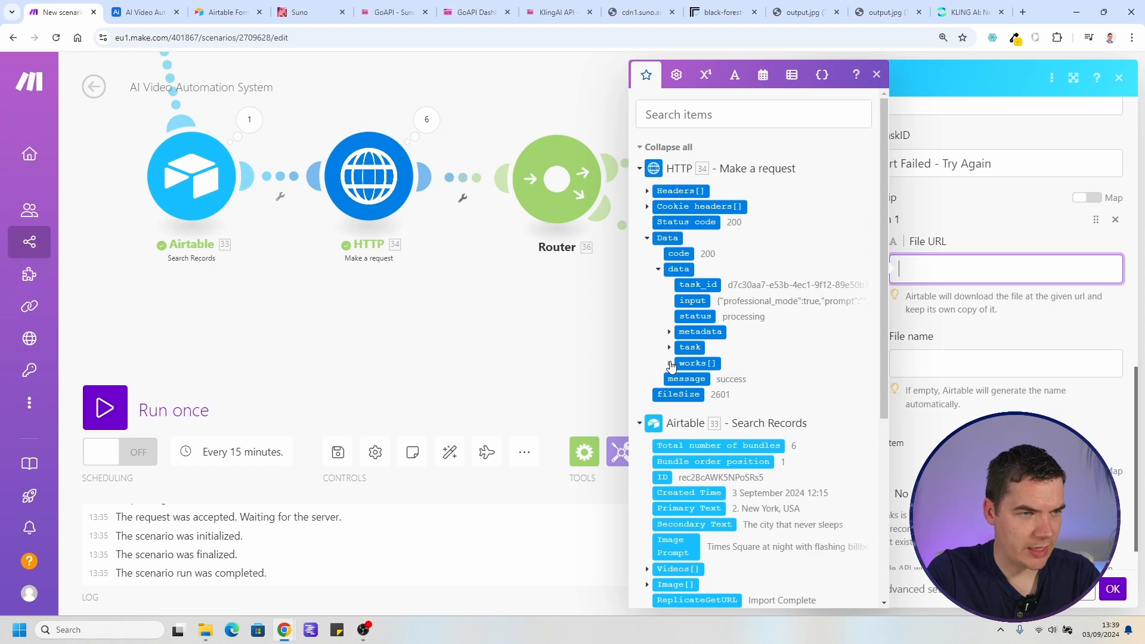
click(669, 364)
scroll(686, 345, down, 3)
click(709, 308)
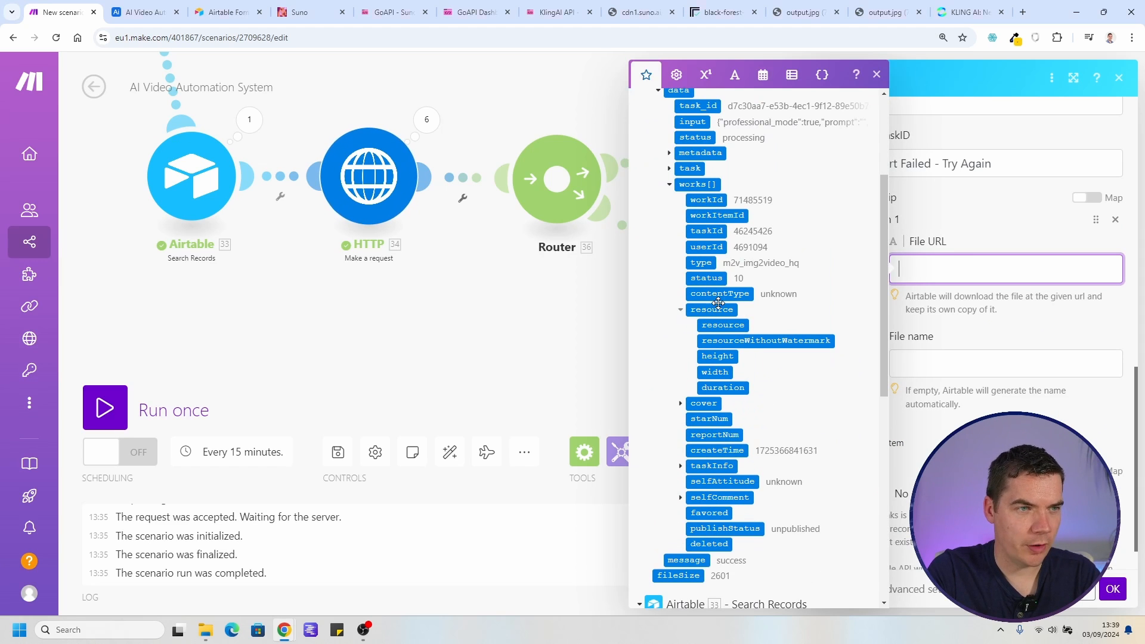
click(740, 340)
click(937, 386)
click(706, 200)
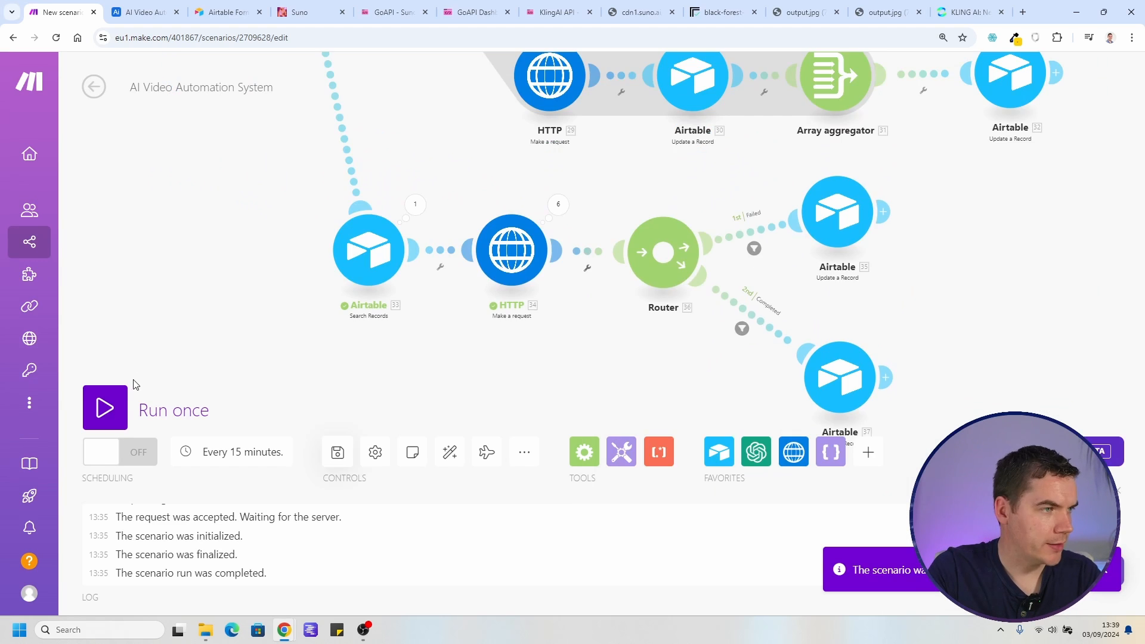
Run the scenario once and check the GoAPITaskID and VideoClip columns in Airtable's Chapters table
click(107, 407)
scroll(545, 367, up, 3)
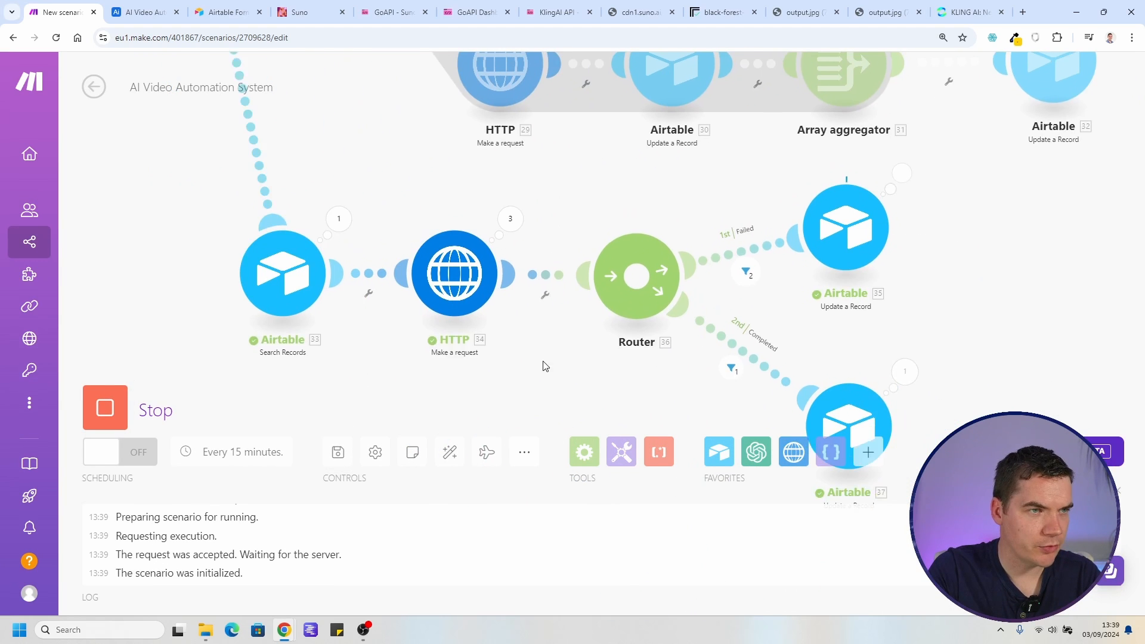
drag(546, 367, 511, 368)
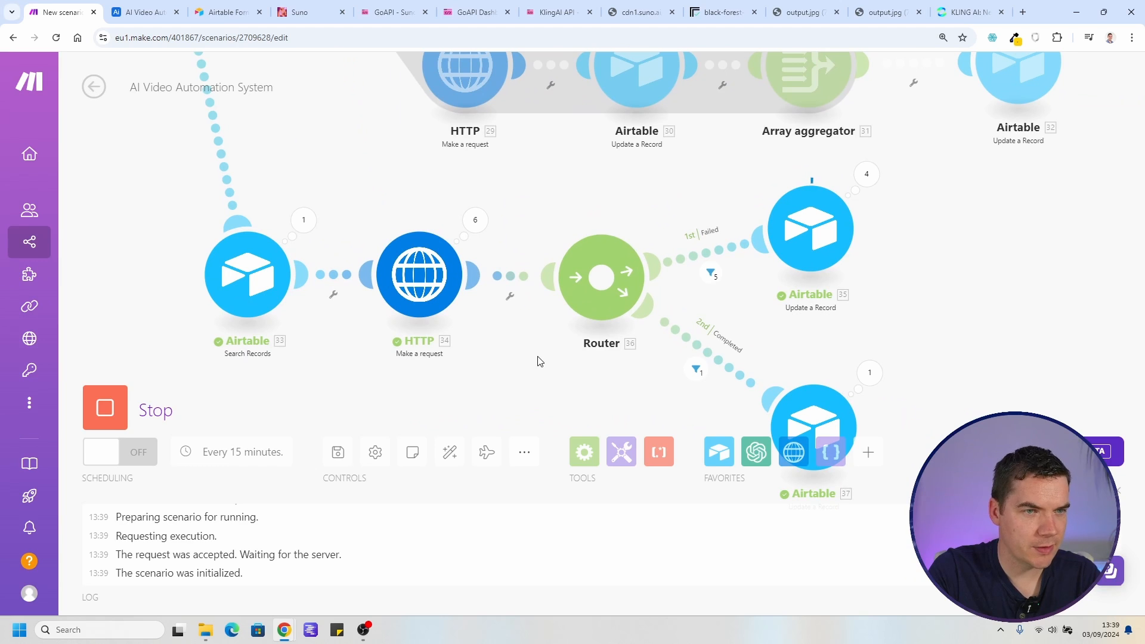
drag(932, 312, 880, 235)
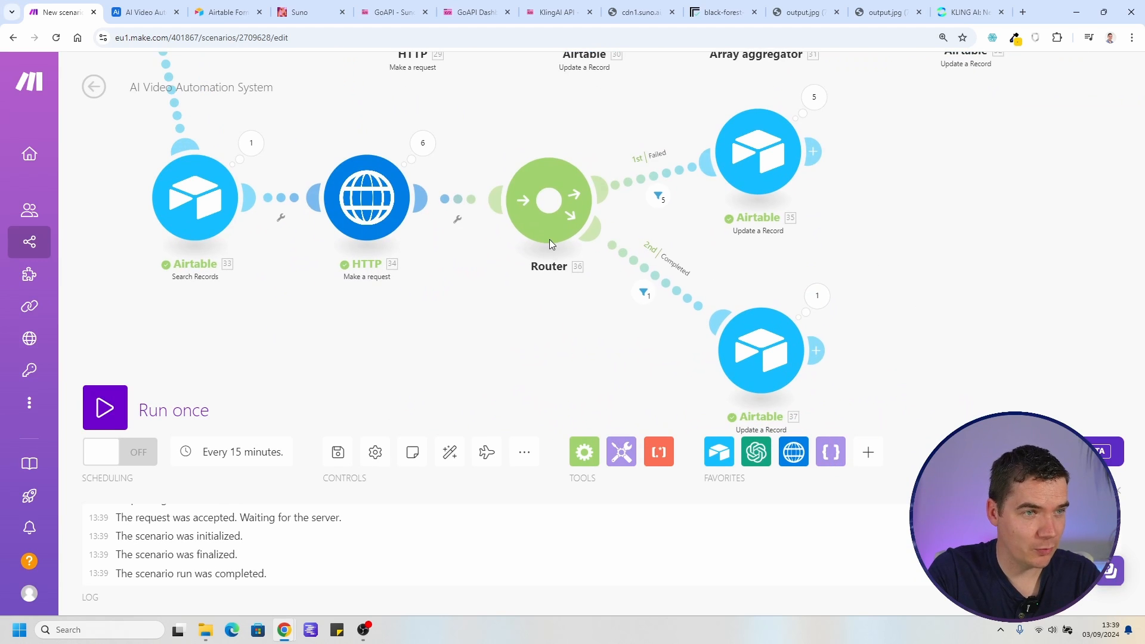
click(141, 12)
click(79, 96)
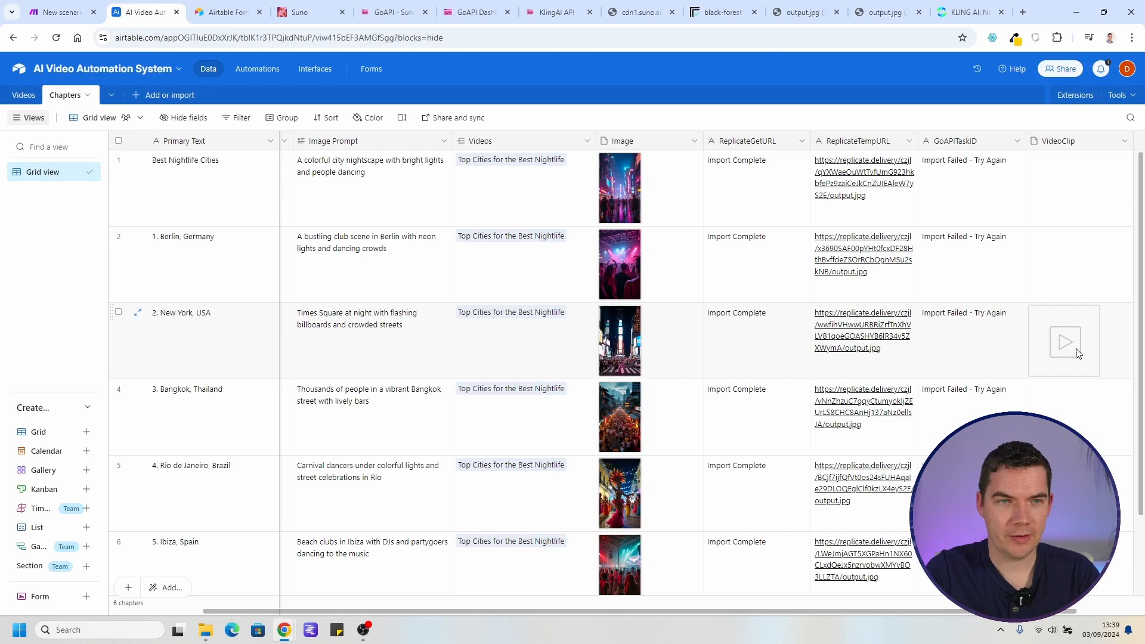
Set GoAPITaskID to "Import Successful" in the Completed route's Airtable update module (37) in Make
key(ctrl+shift+Tab)
drag(901, 319, 1101, 312)
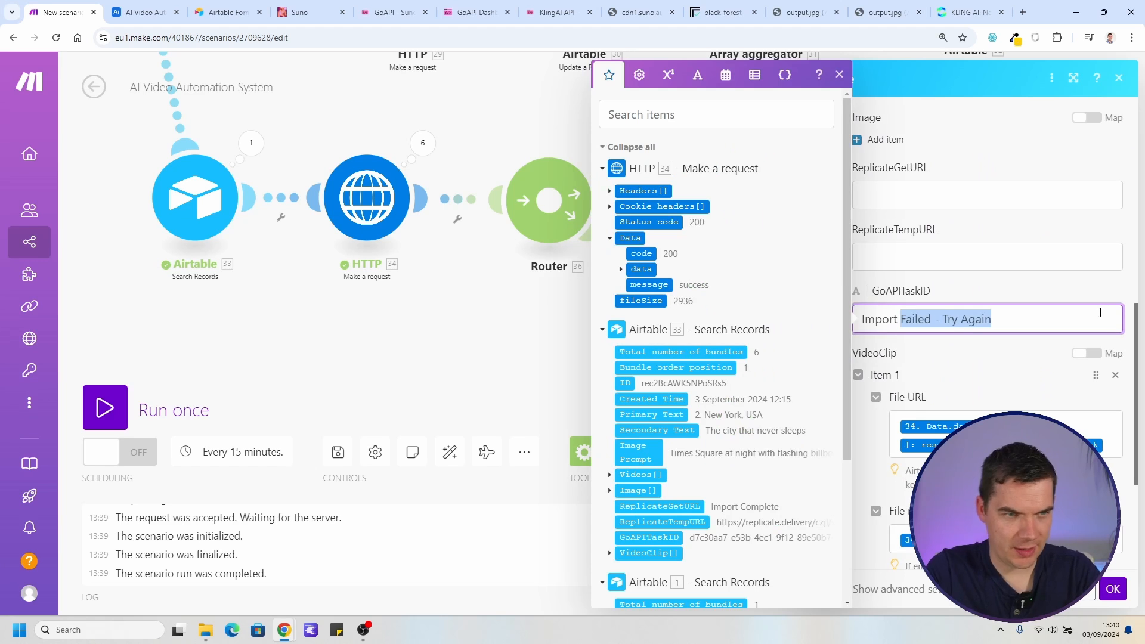
text(Successful)
Play the New York chapter's video clip in Airtable's Chapters table and close the preview
key(ctrl+Tab)
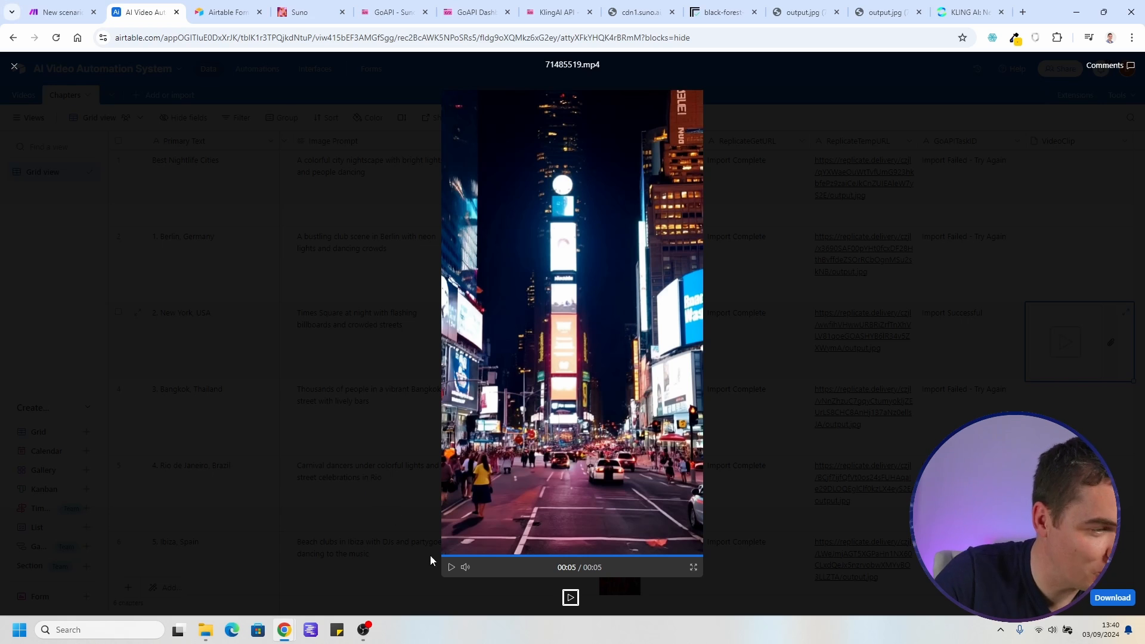
click(452, 568)
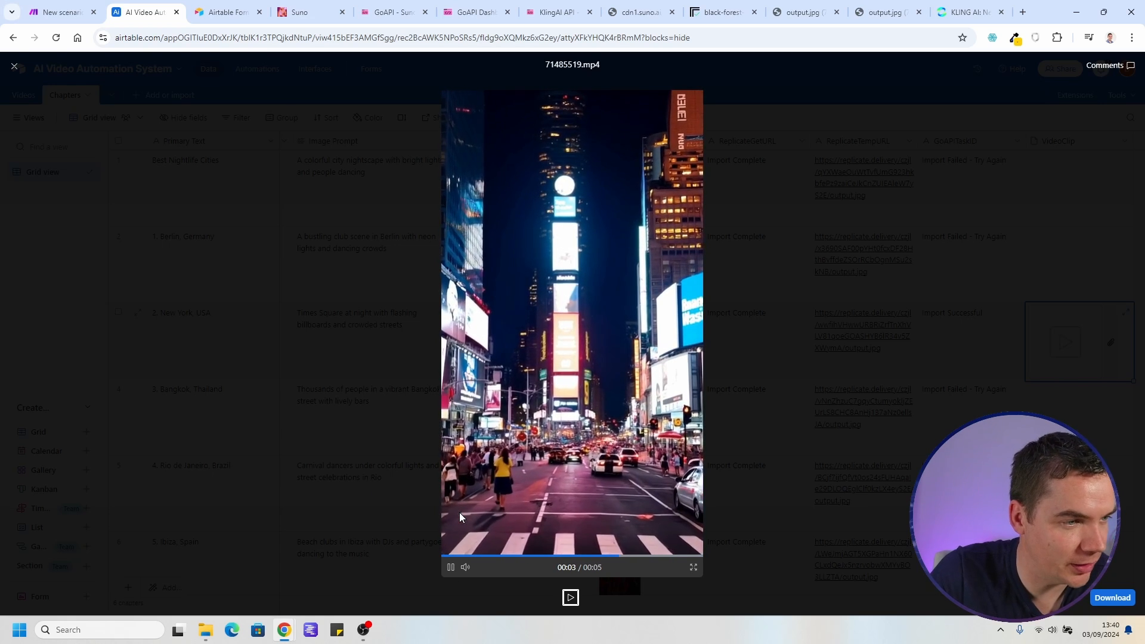
click(452, 567)
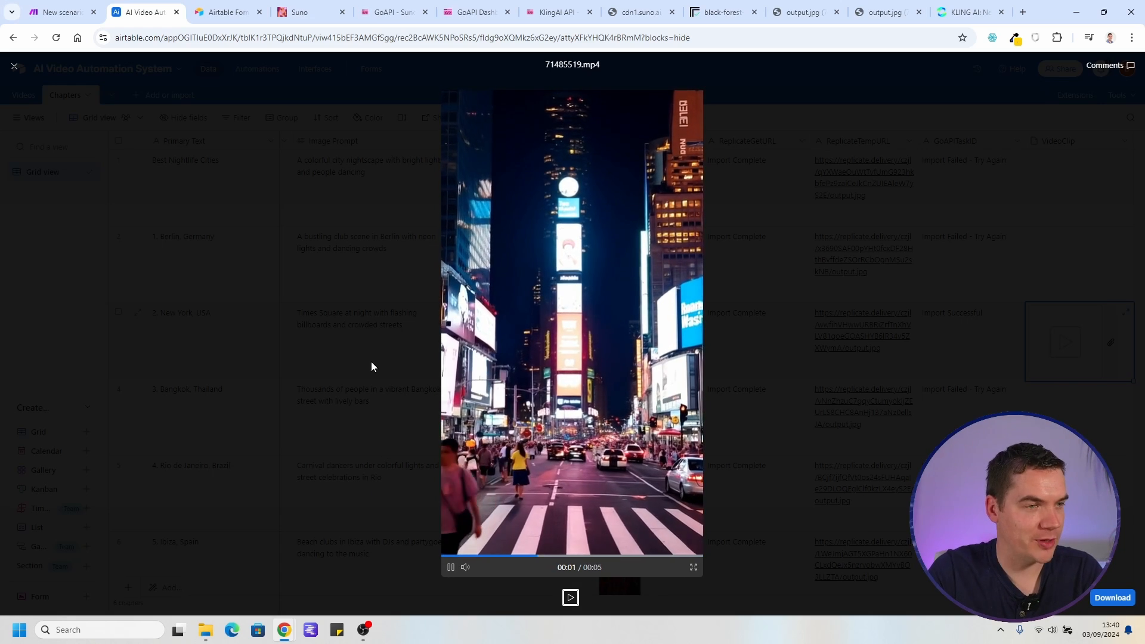
key(Escape)
Copy the "Import Failed - Try Again" text from the Best Nightlife Cities chapter's GoAPITaskID cell in Airtable
key(ctrl+1)
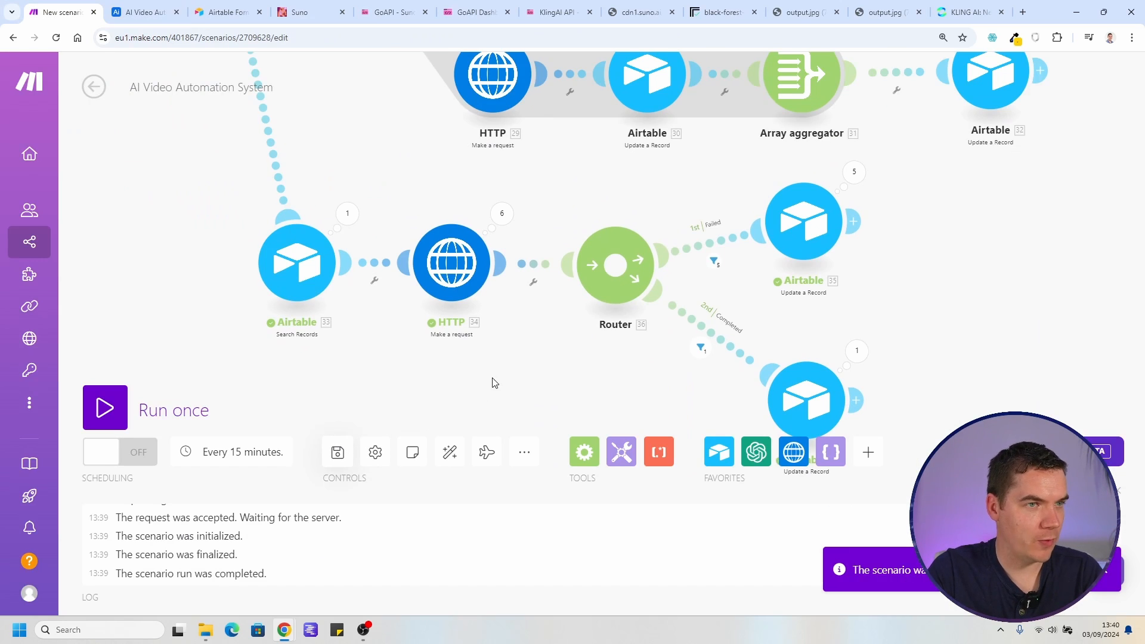
key(ctrl+2)
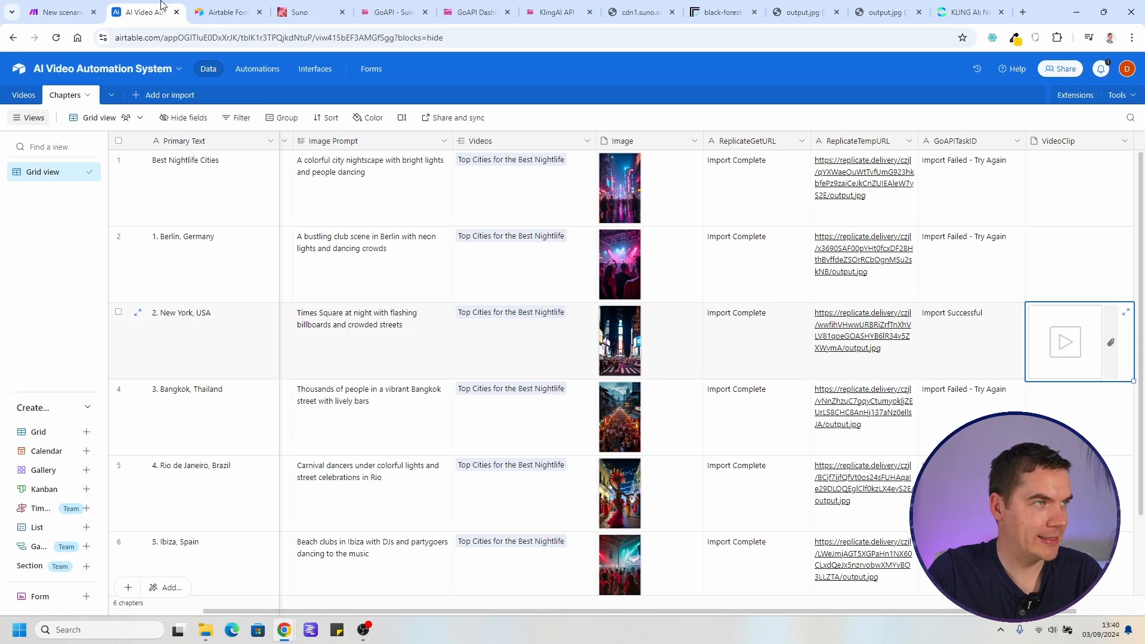
click(965, 194)
key(ctrl+c)
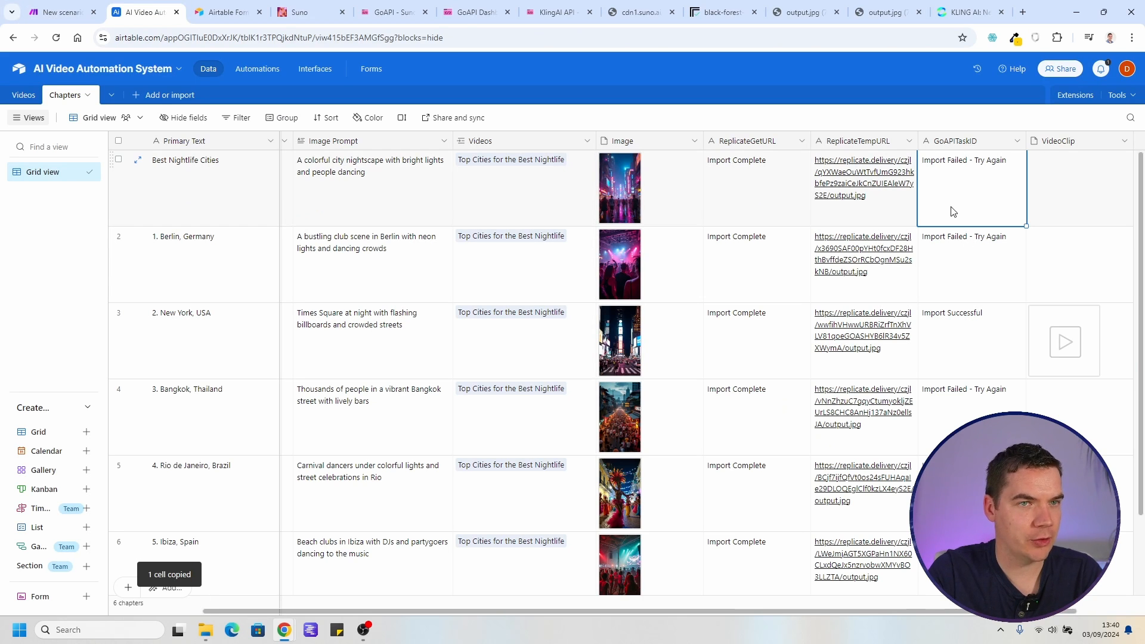
In Make, insert a Sleep module with a 5-second delay between Airtable Search Records (28) and HTTP (29), and save the scenario
key(ctrl+1)
drag(444, 348, 483, 328)
scroll(430, 283, up, 2)
right_click(511, 247)
click(583, 358)
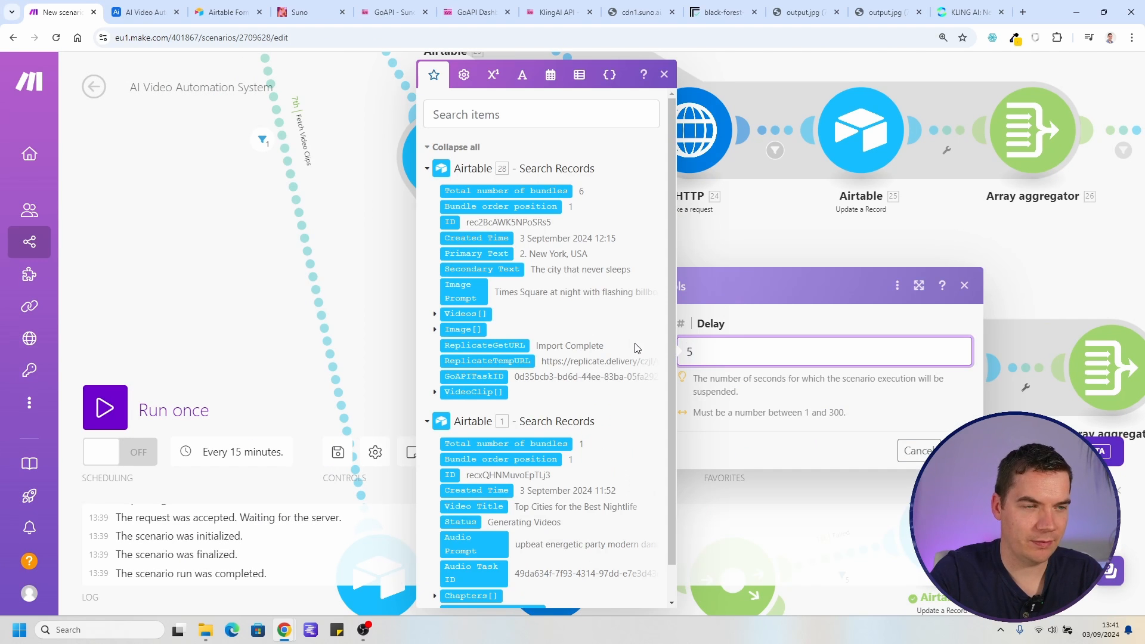
click(957, 451)
scroll(704, 347, down, 2)
drag(617, 360, 598, 346)
scroll(507, 348, down, 1)
drag(511, 365, 541, 254)
scroll(552, 261, up, 1)
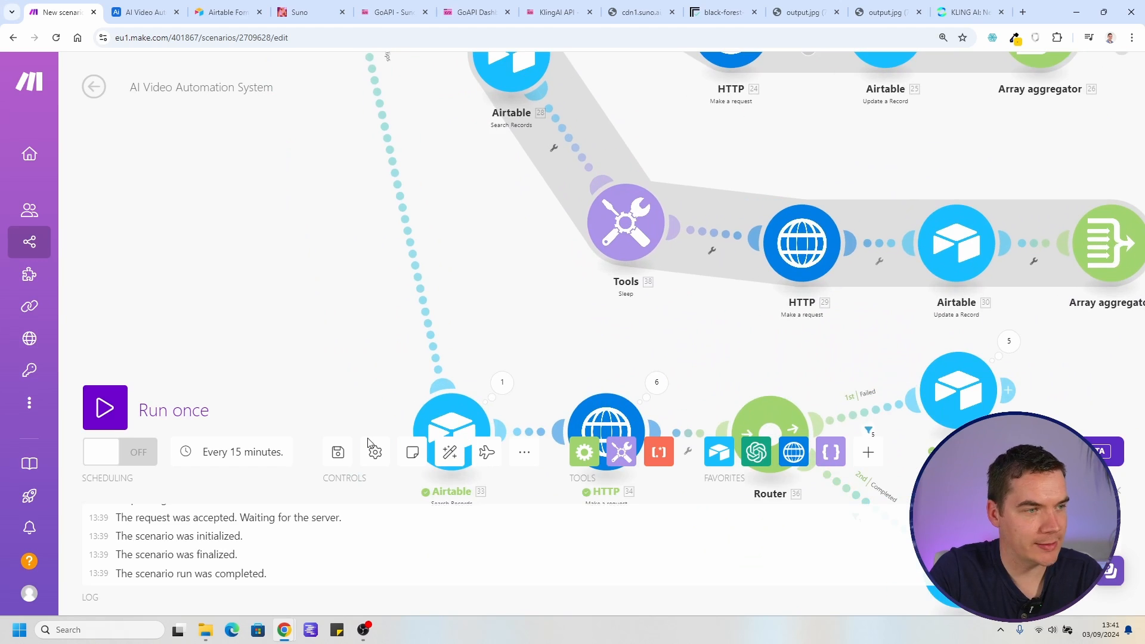
click(338, 451)
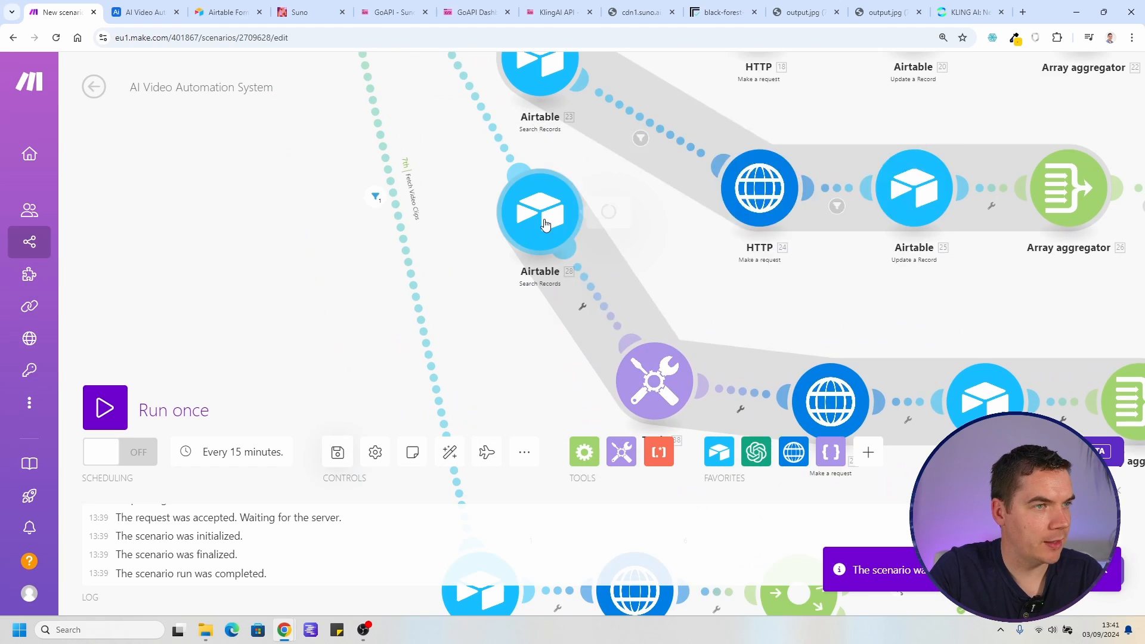
Extend the Airtable search (28) formula with OR({GoAPITaskID}="",{GoAPITaskID}="Import Failed - Try Again") so failed chapters are retried
click(545, 218)
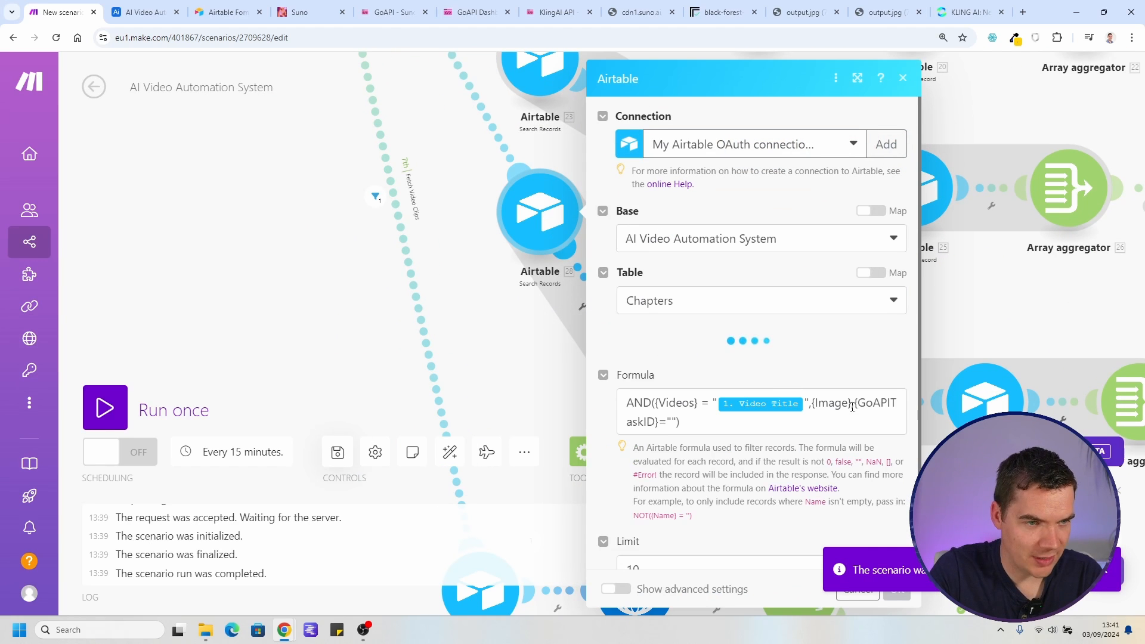
scroll(680, 486, down, 4)
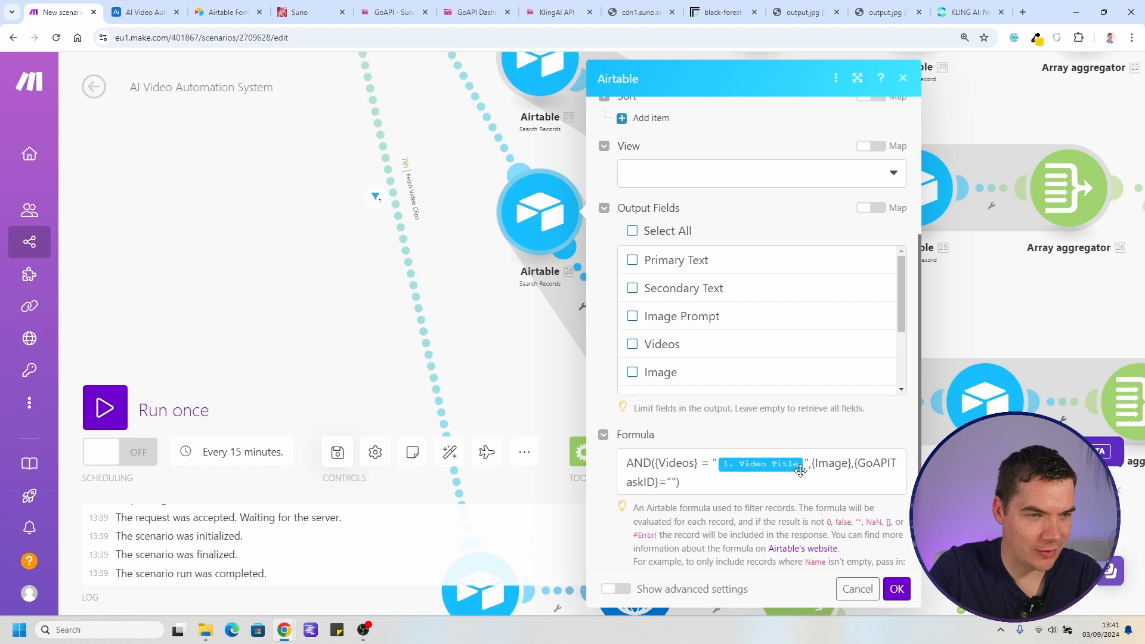
click(855, 470)
text(OR()
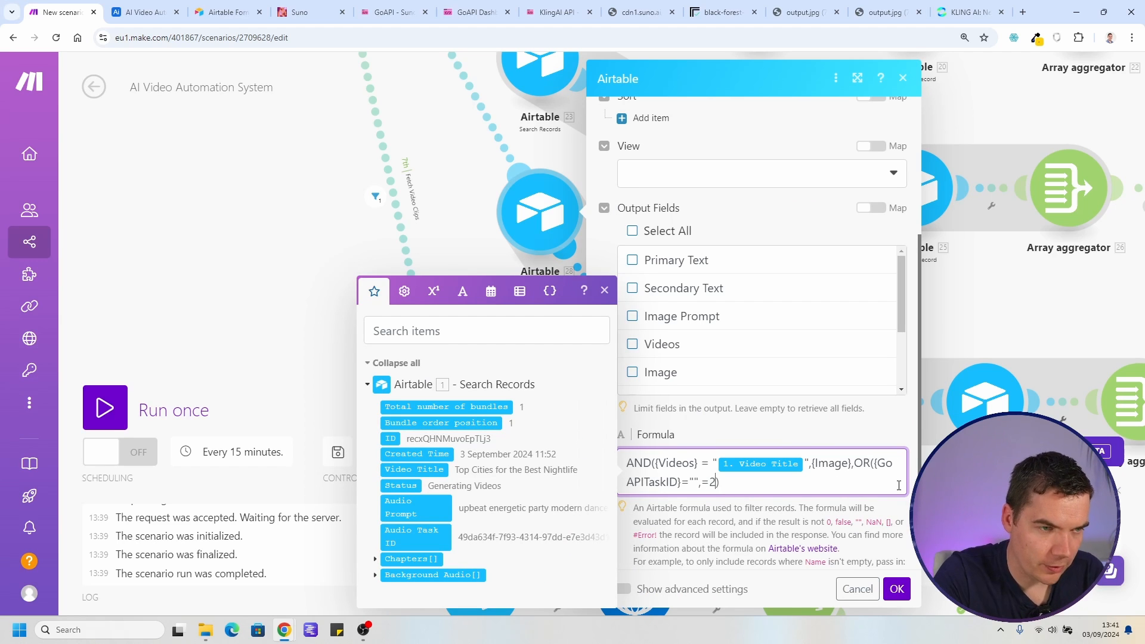
key(ctrl+v)
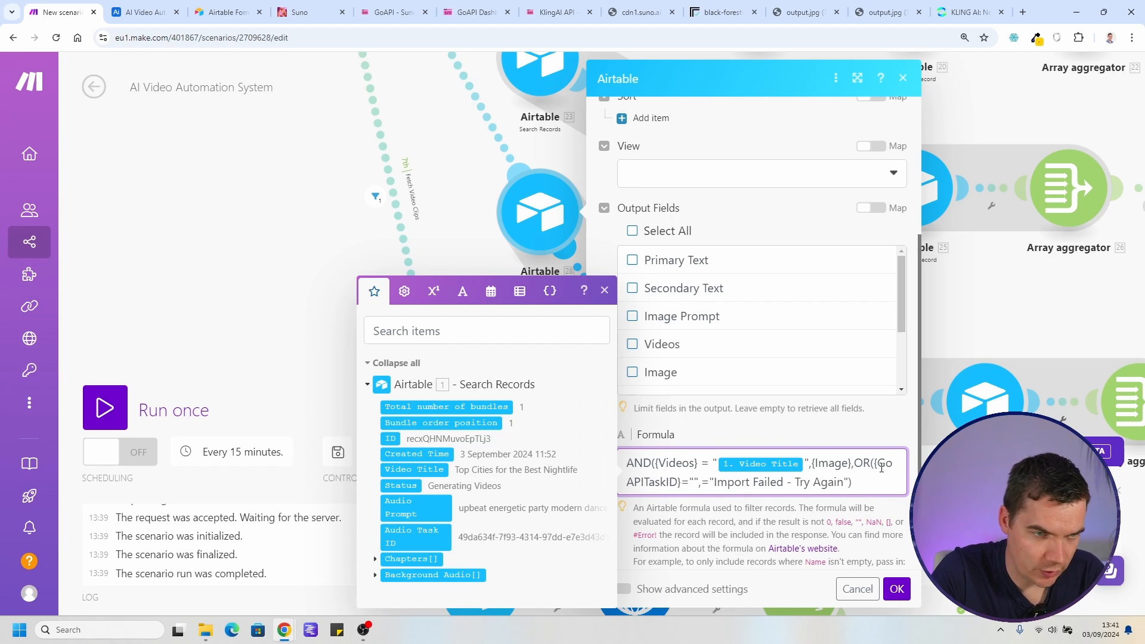
text())
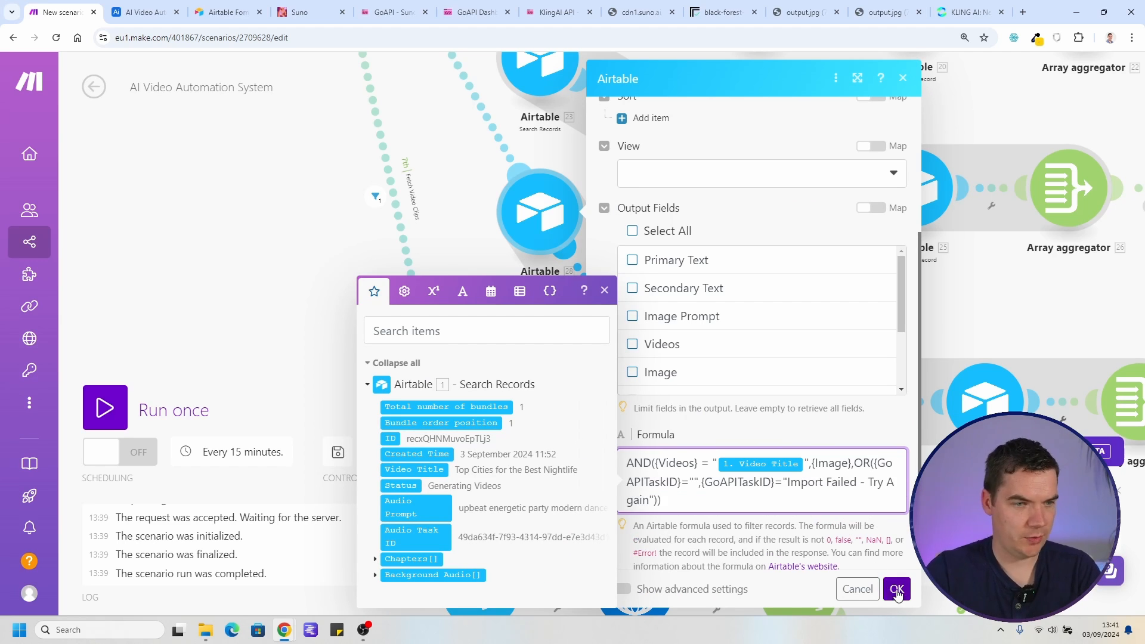
click(897, 590)
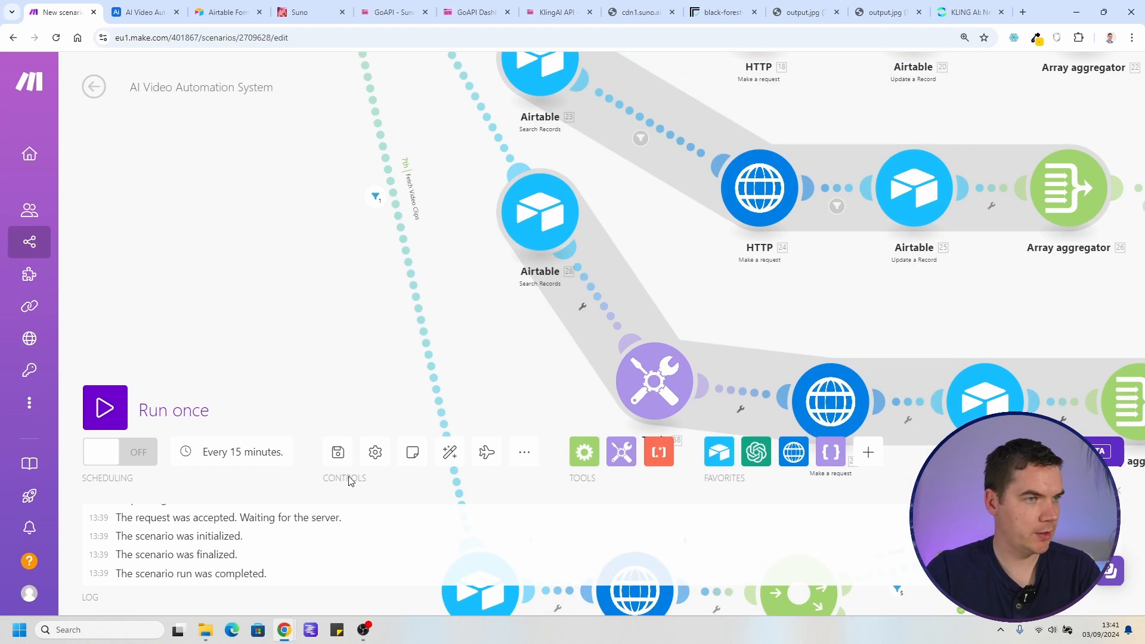
Review the available Status options for the video record in Airtable's Videos table
key(ctrl+Tab)
double_click(345, 161)
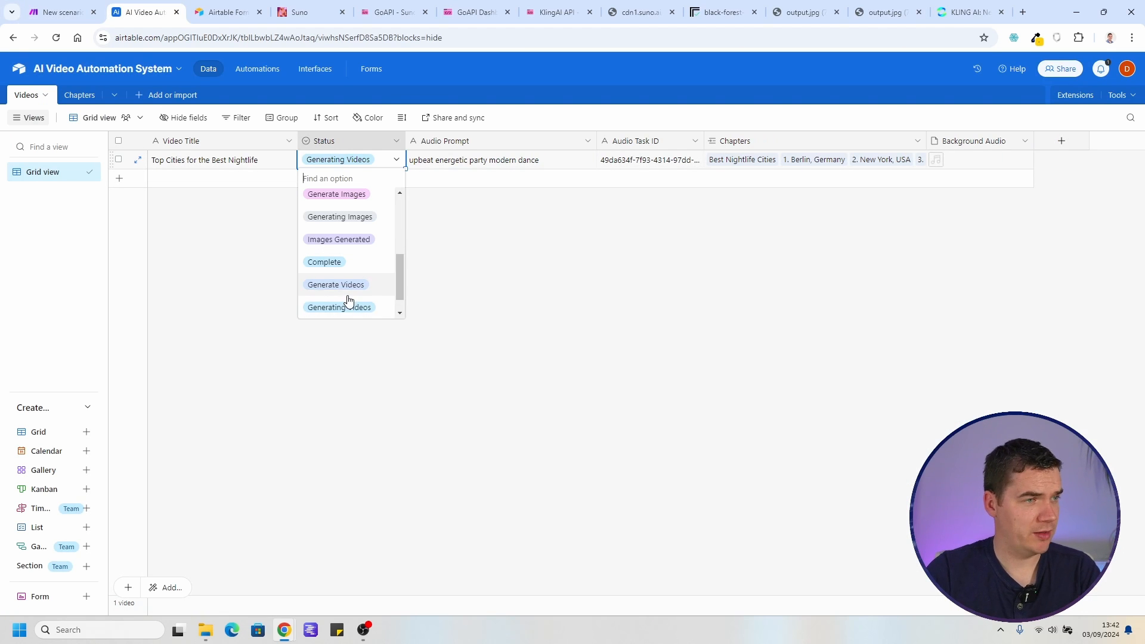
scroll(332, 308, down, 1)
click(247, 264)
In Make, insert a router on the Fetch Video Clips route before the Airtable Search Records module (33)
click(57, 9)
scroll(574, 325, down, 2)
drag(412, 384, 502, 223)
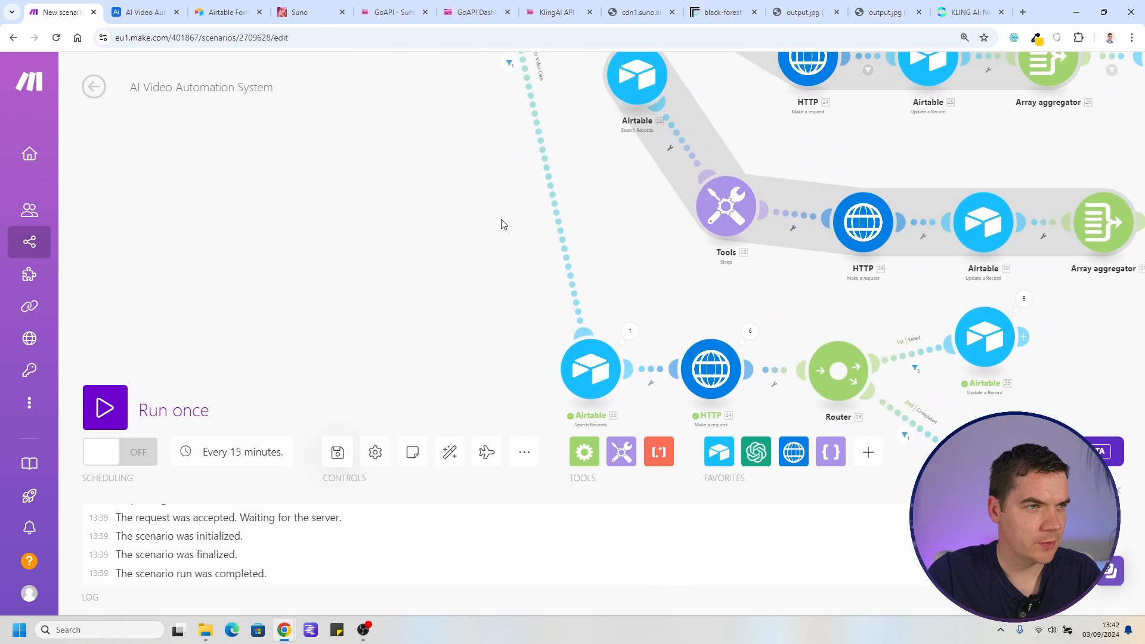
right_click(567, 235)
click(626, 365)
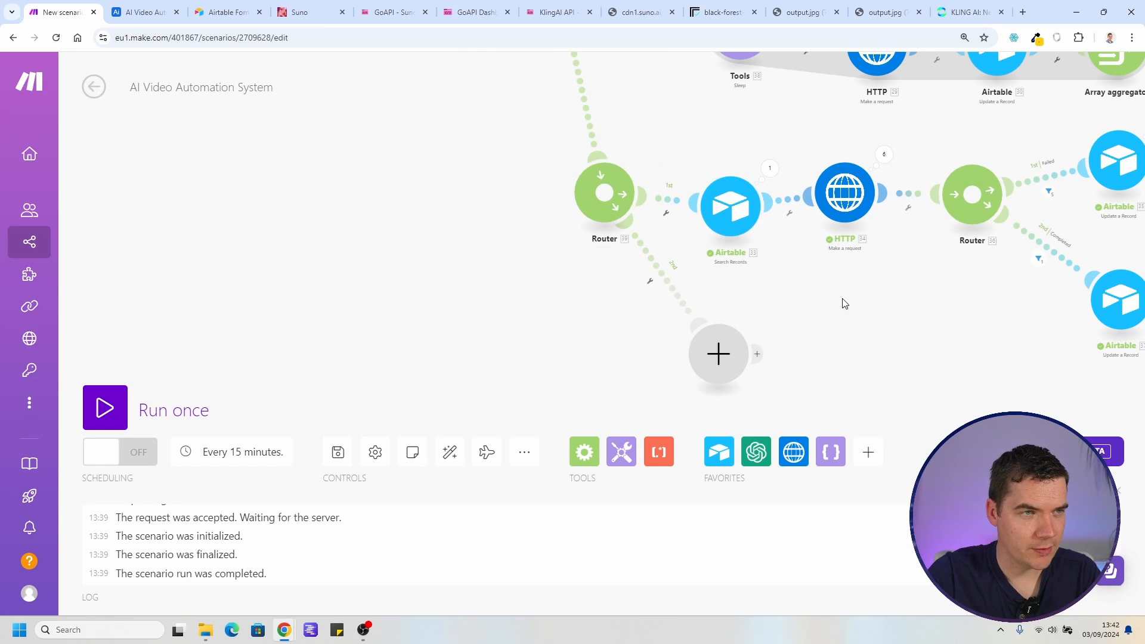
drag(831, 288, 713, 243)
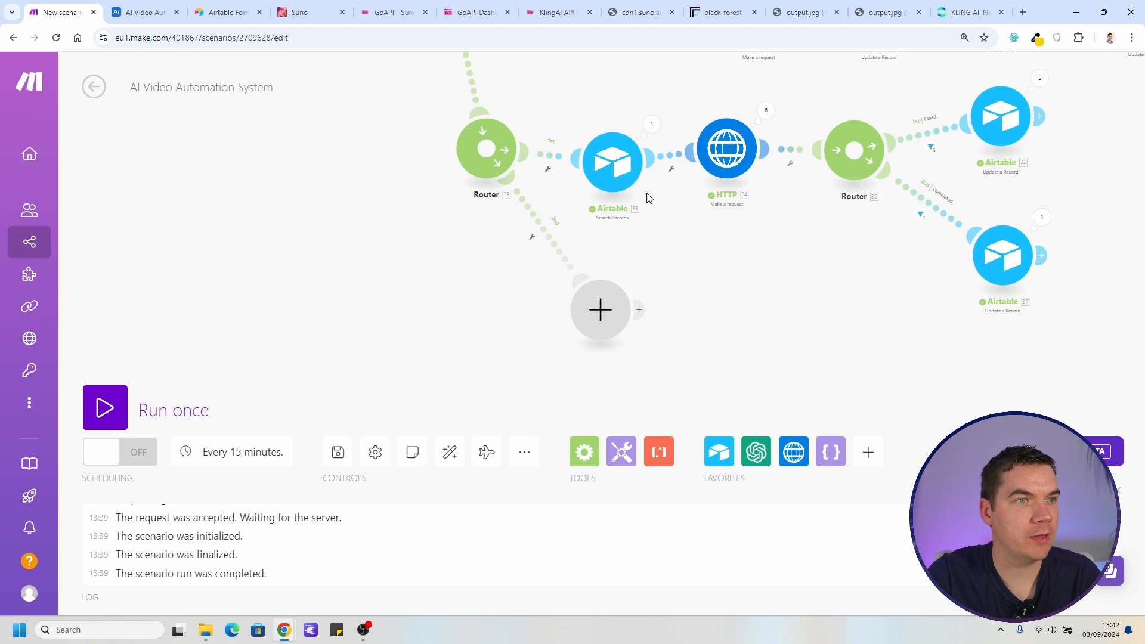
Clone the Airtable Search Records module (33) and attach the copy to the second route of router 39
scroll(709, 307, up, 2)
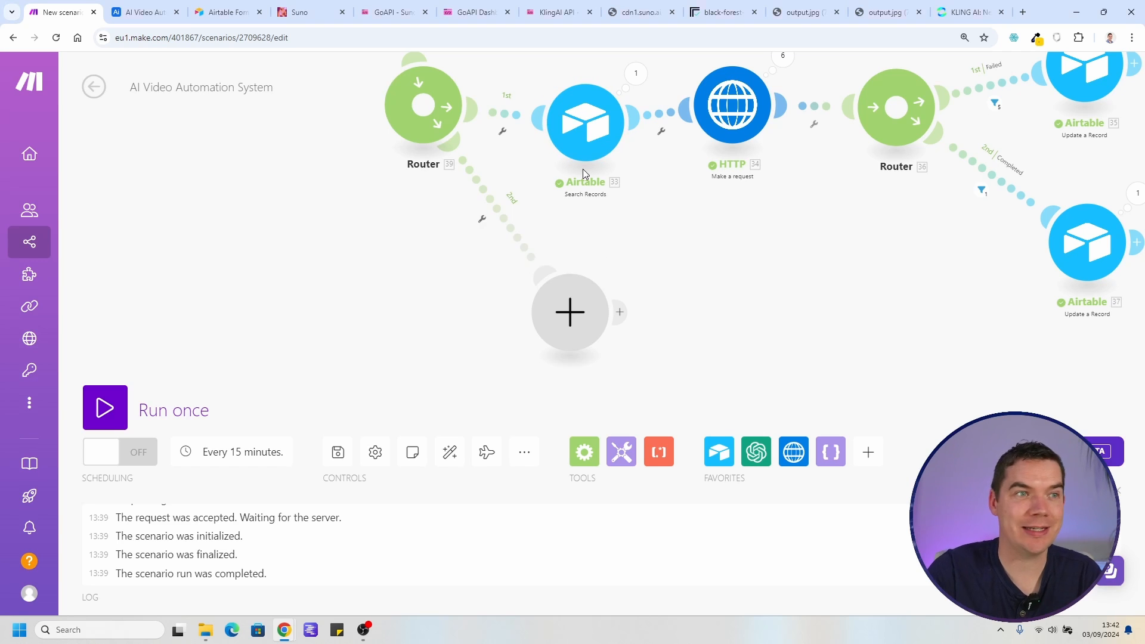
right_click(592, 95)
click(655, 205)
click(576, 312)
click(576, 312)
click(614, 346)
scroll(762, 447, down, 5)
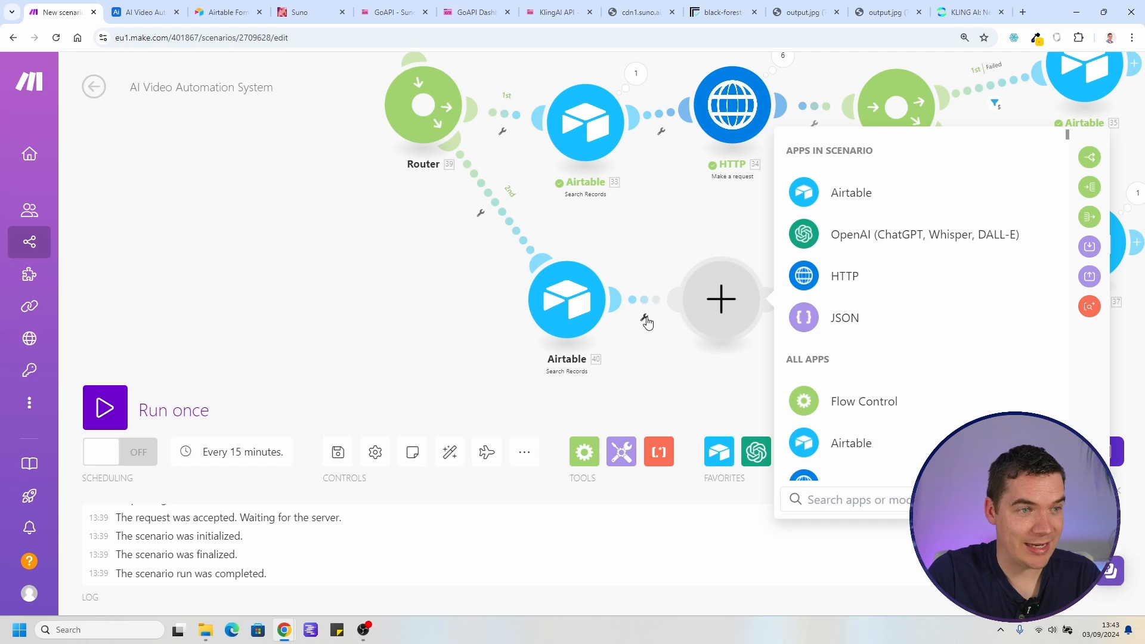
Add an Airtable Update a Record module after Search Records (40), and open the Videos table's Status field for editing in Airtable
click(846, 194)
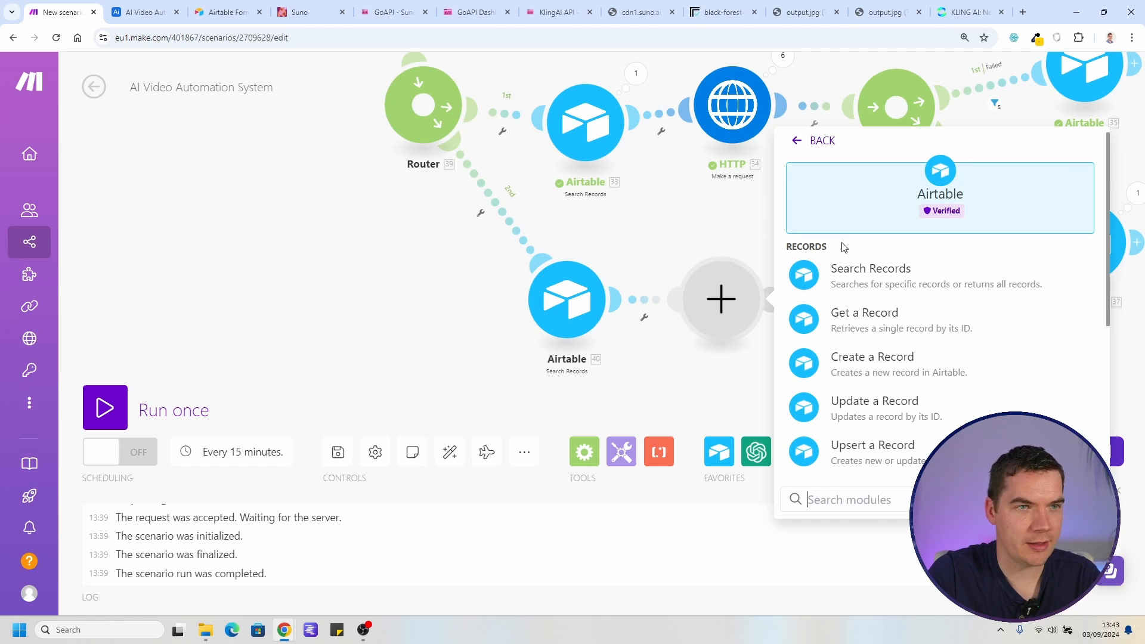
click(875, 414)
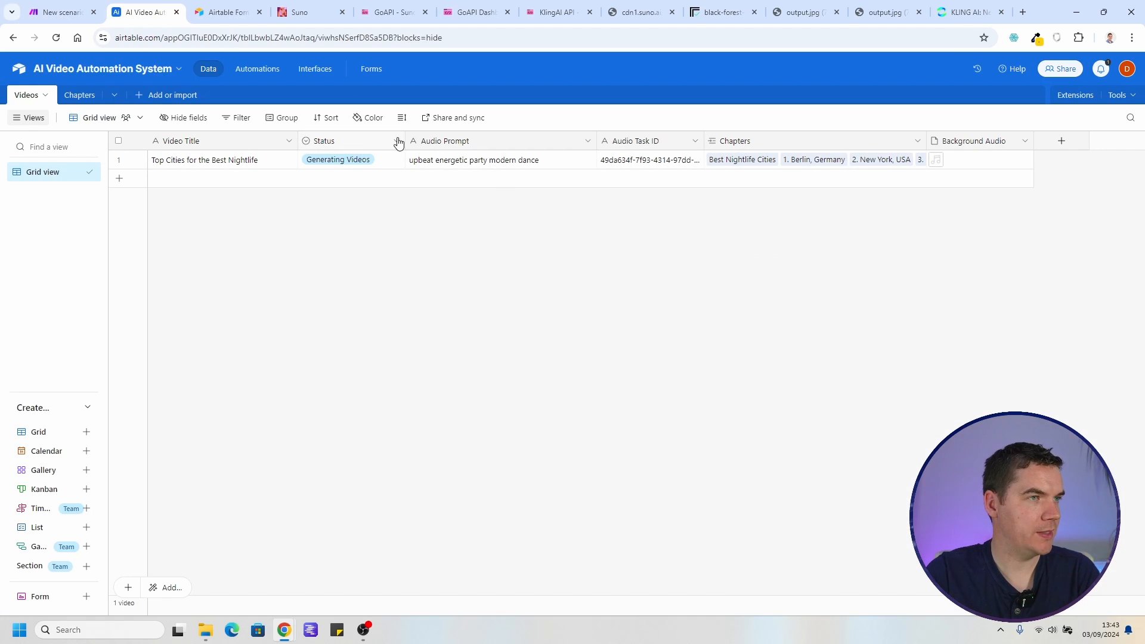
click(397, 141)
click(380, 167)
click(240, 367)
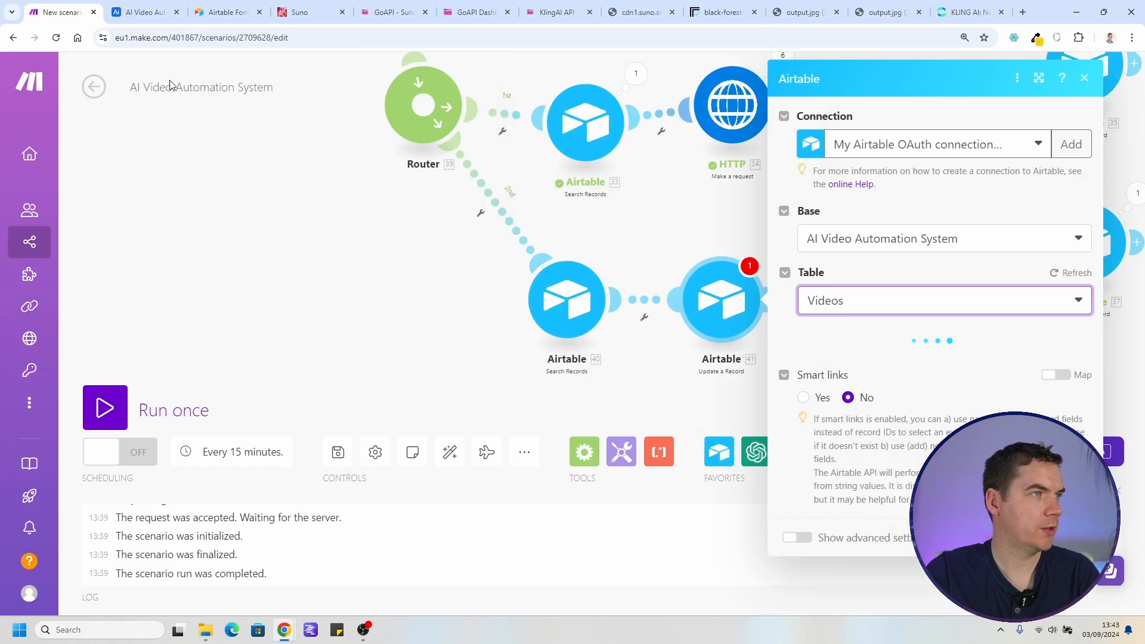
Configure the Update a Record module (41) on the Videos table with the ID from Airtable (1) and Status Videos Generated
click(916, 362)
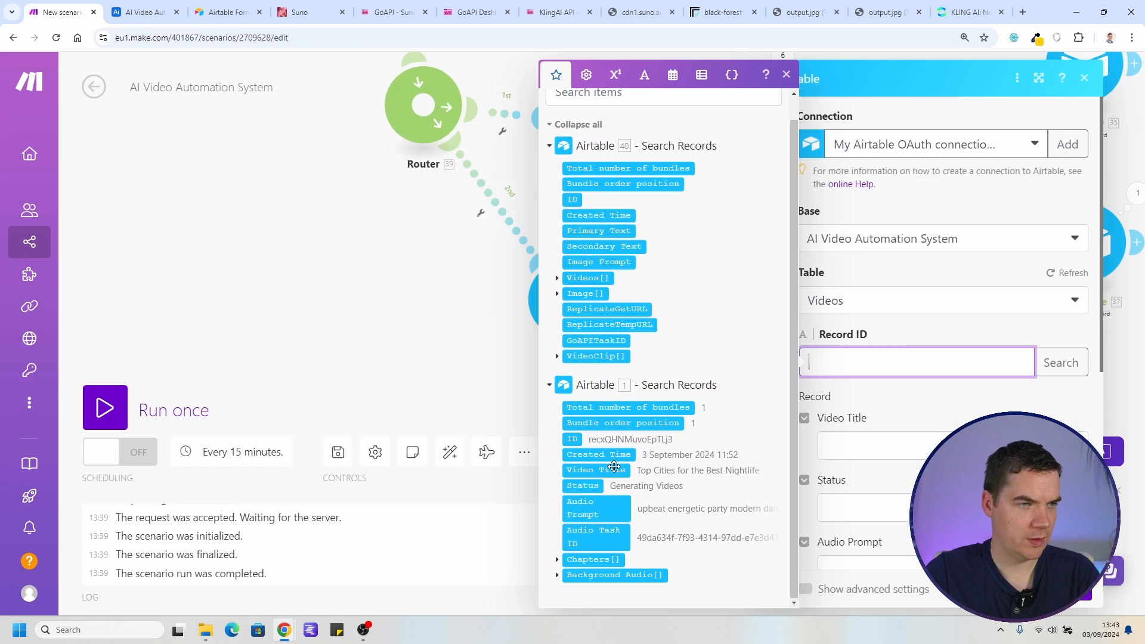
click(574, 439)
scroll(900, 390, down, 2)
click(902, 392)
key(ctrl+v)
click(1081, 599)
Add an Equal to filter on Total number of bundles between Search Records (40) and Update a Record (41), and save the scenario
drag(775, 356, 770, 322)
drag(714, 276, 737, 277)
click(650, 282)
click(713, 248)
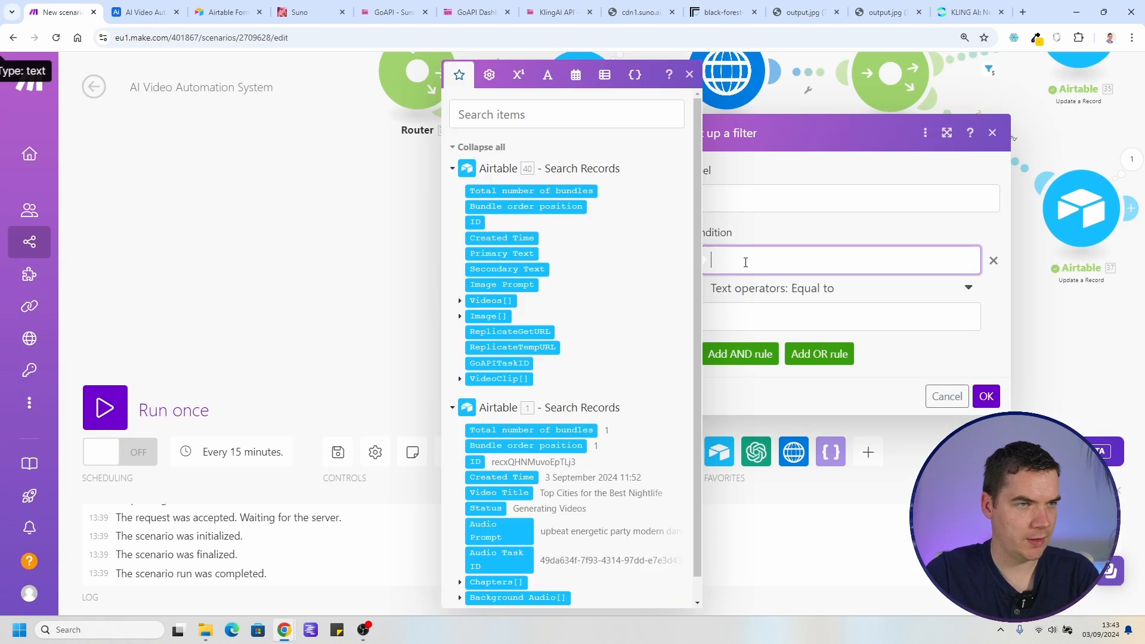
click(520, 190)
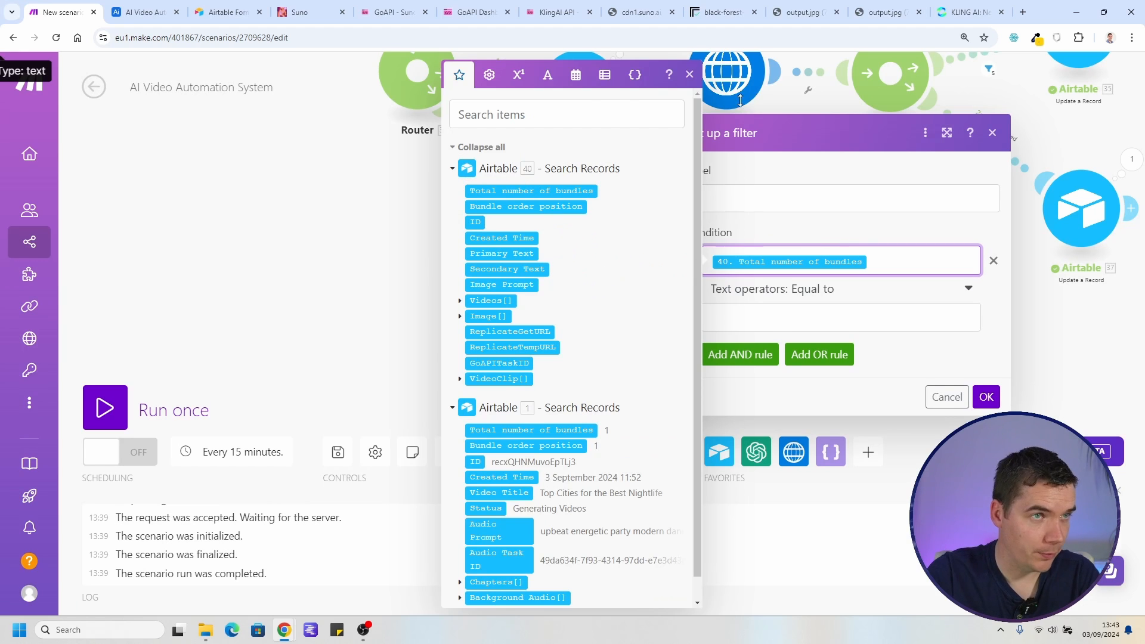
click(691, 75)
click(766, 319)
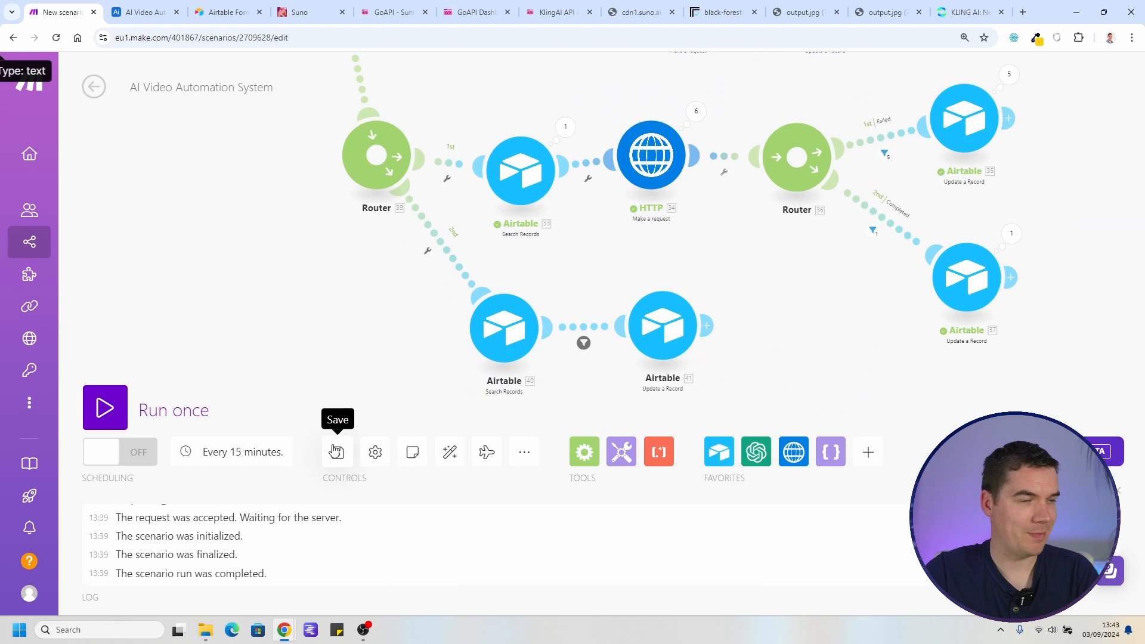
click(335, 451)
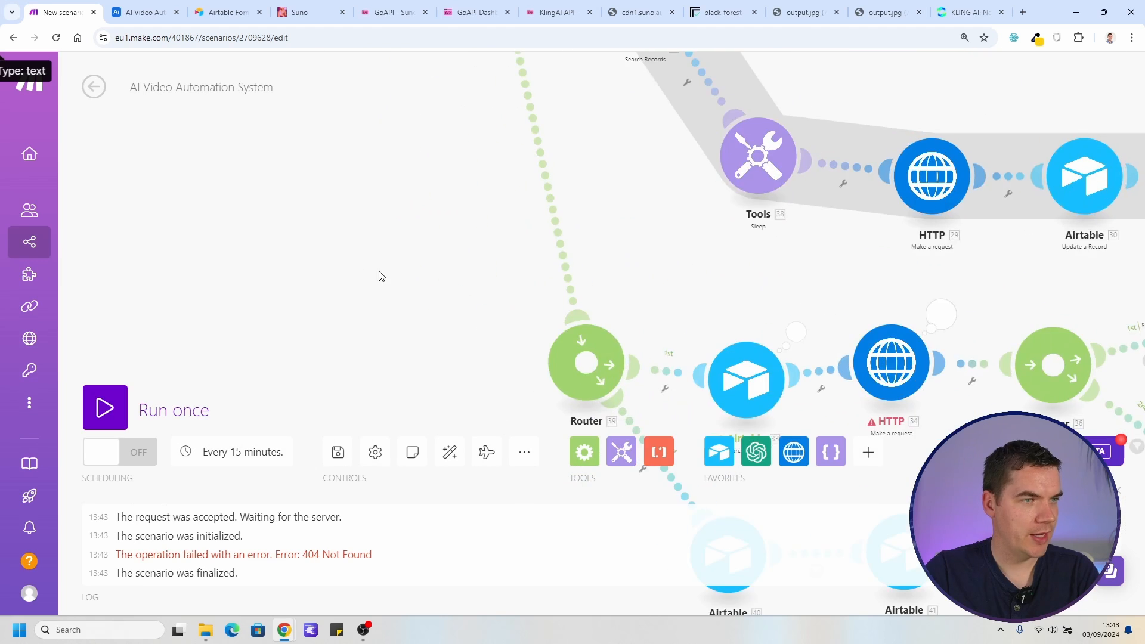
Check the chapters' GoAPITaskID values, and set the failed text in Airtable Update a Record (35) to Import Failed (Try Again)
drag(564, 120, 493, 136)
key(ctrl+Tab)
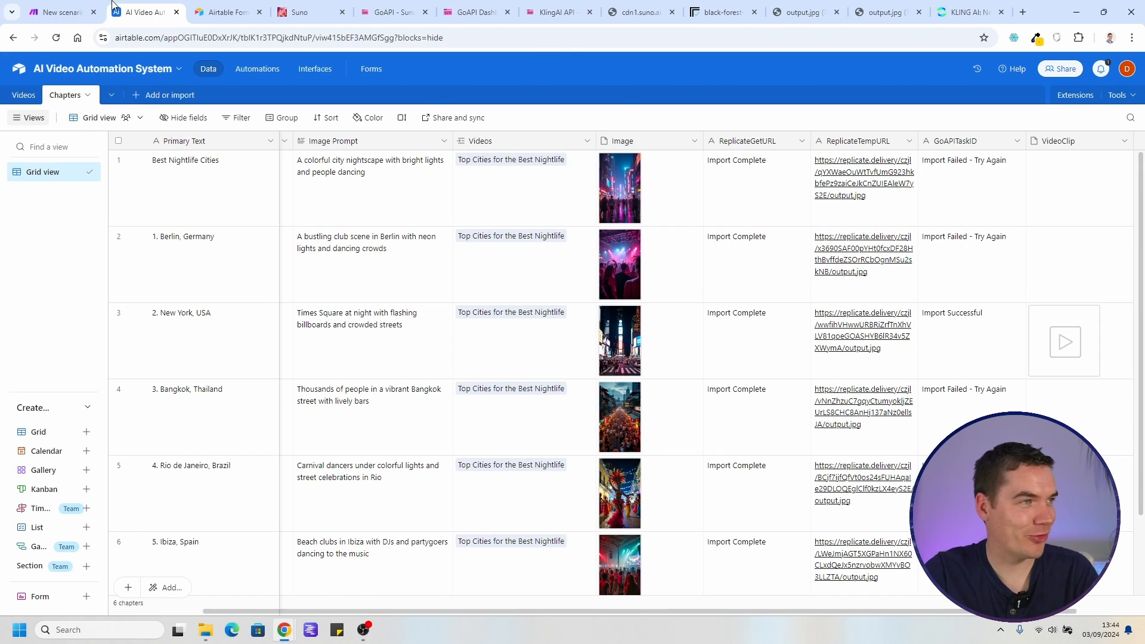
click(88, 2)
drag(389, 124, 289, 285)
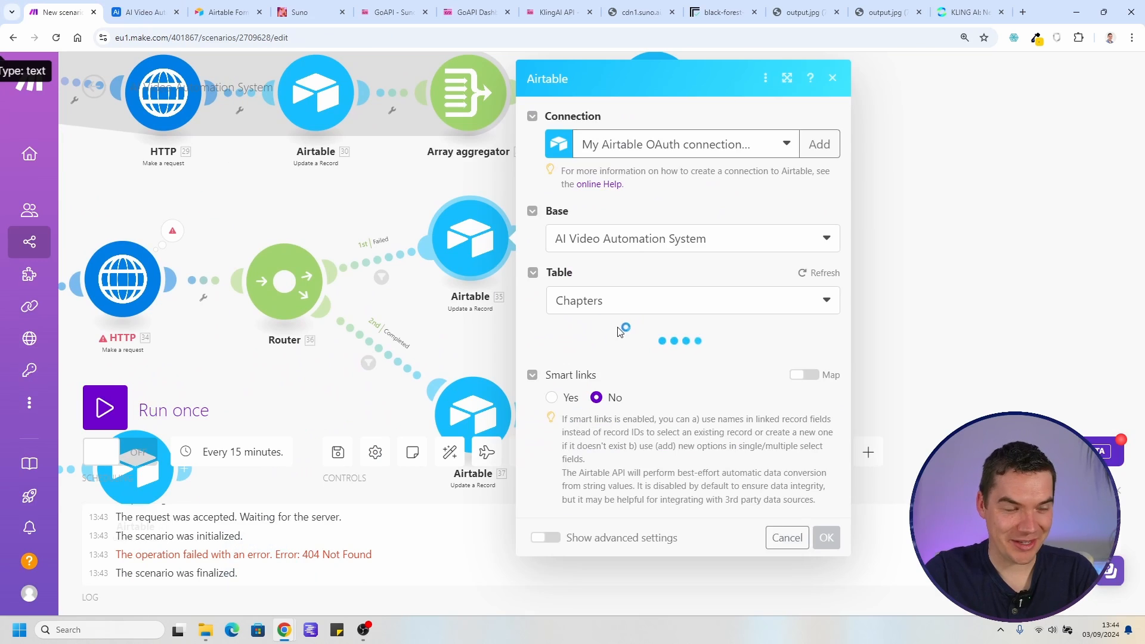
click(826, 589)
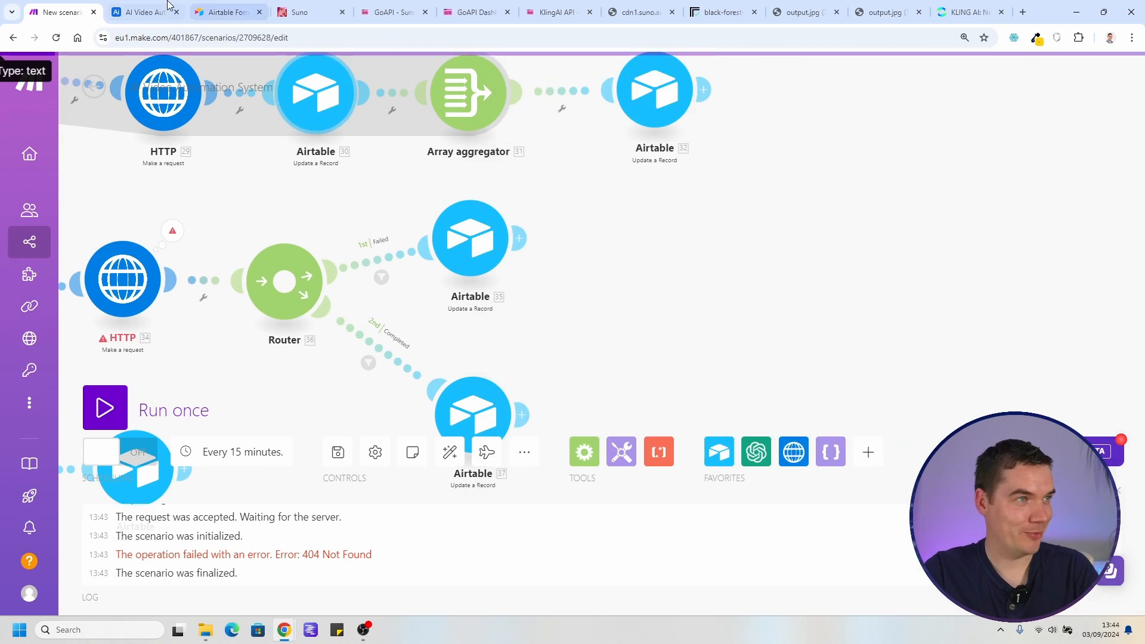
In Airtable's Chapters table, replace the failed chapters' GoAPITaskID values with Import Failed (Try Again)
click(153, 9)
click(975, 188)
key(ctrl+v)
click(975, 248)
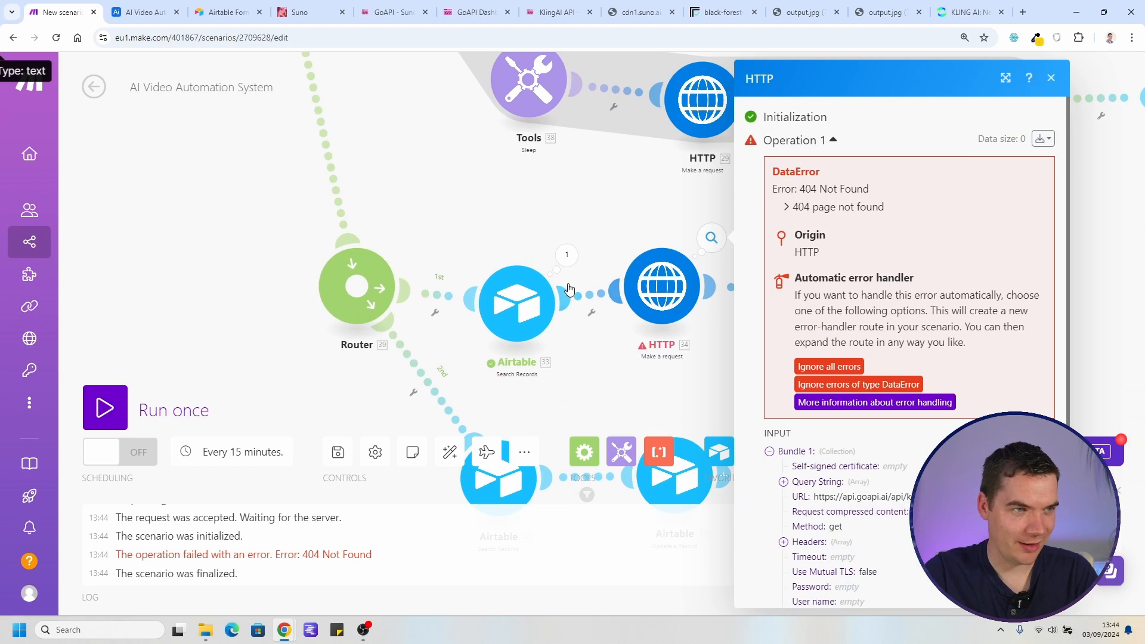
Add a greater-than filter on Total number of bundles between Airtable Search Records (33) and HTTP (34)
click(567, 255)
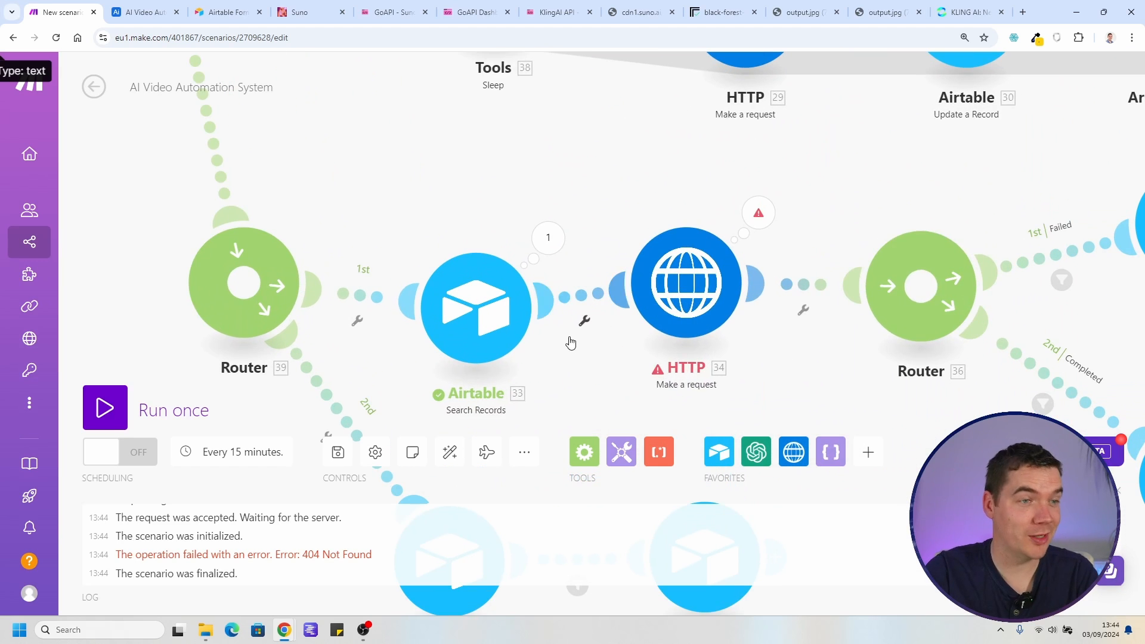
click(585, 321)
click(685, 297)
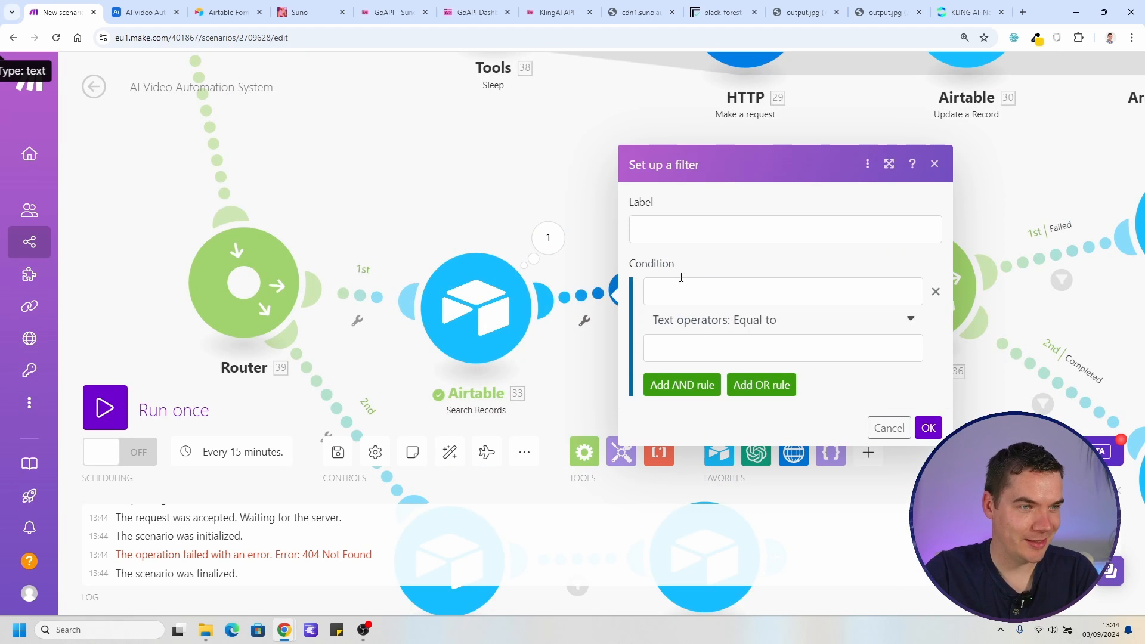
click(685, 297)
click(477, 192)
click(695, 321)
text(gre)
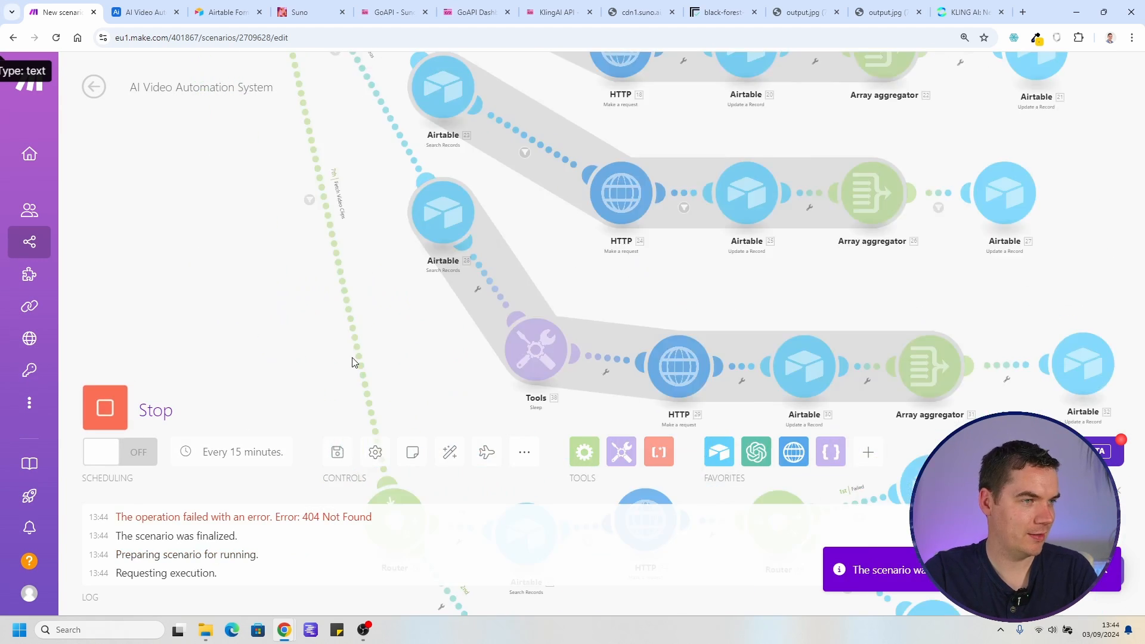
Inspect the Fetch Video Clips run in Make, and check the video's Status and the Chapters table in Airtable
scroll(393, 389, down, 3)
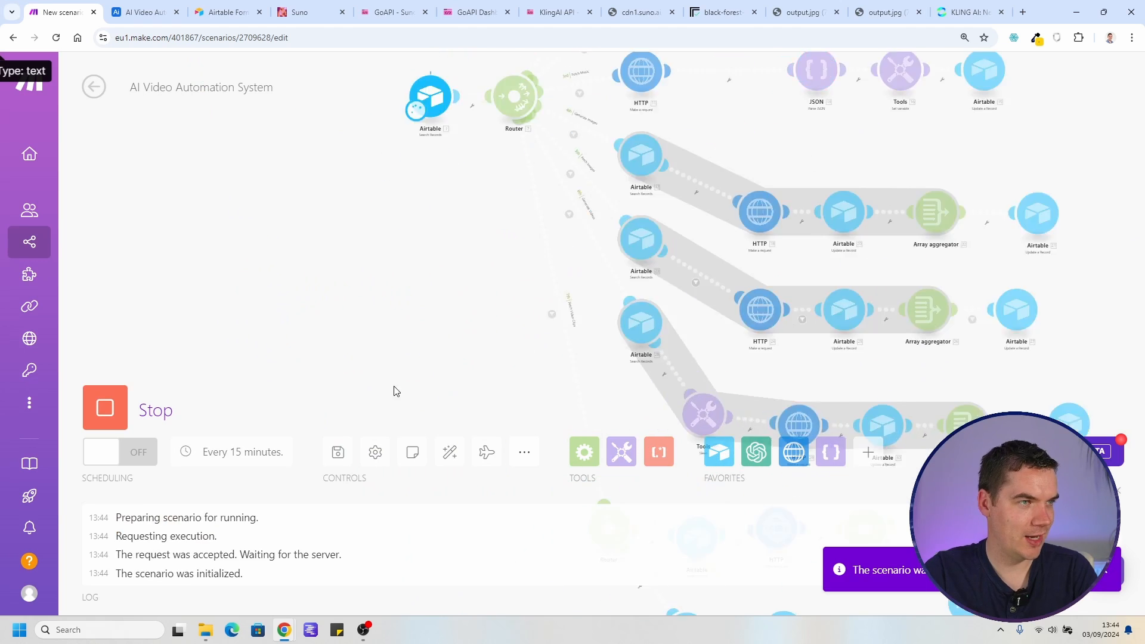
scroll(485, 266, up, 4)
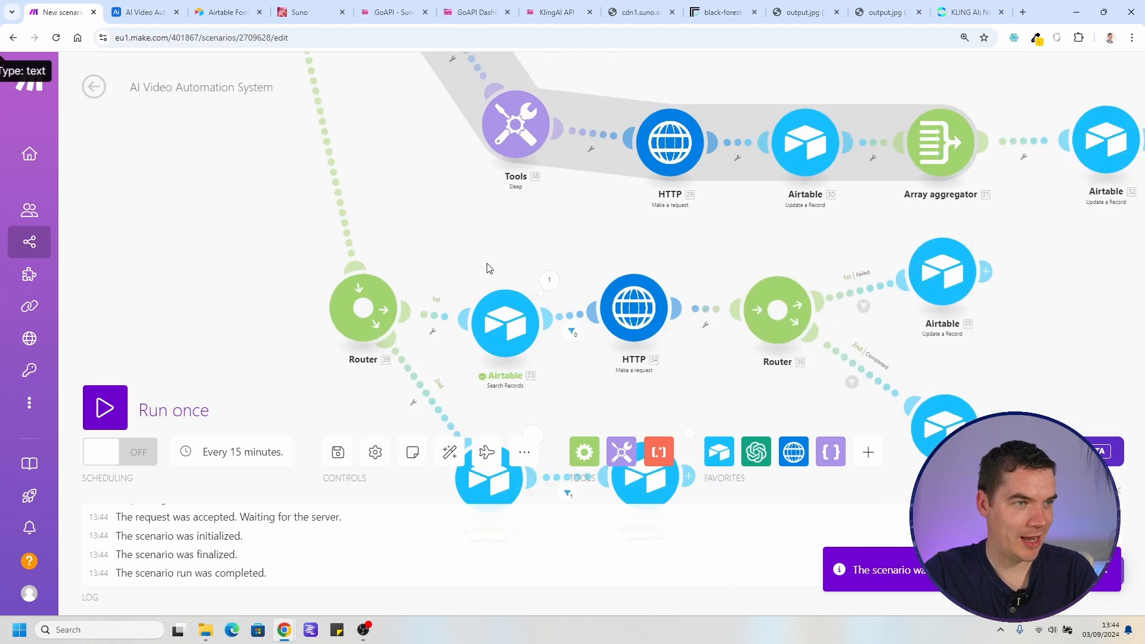
drag(486, 266, 384, 169)
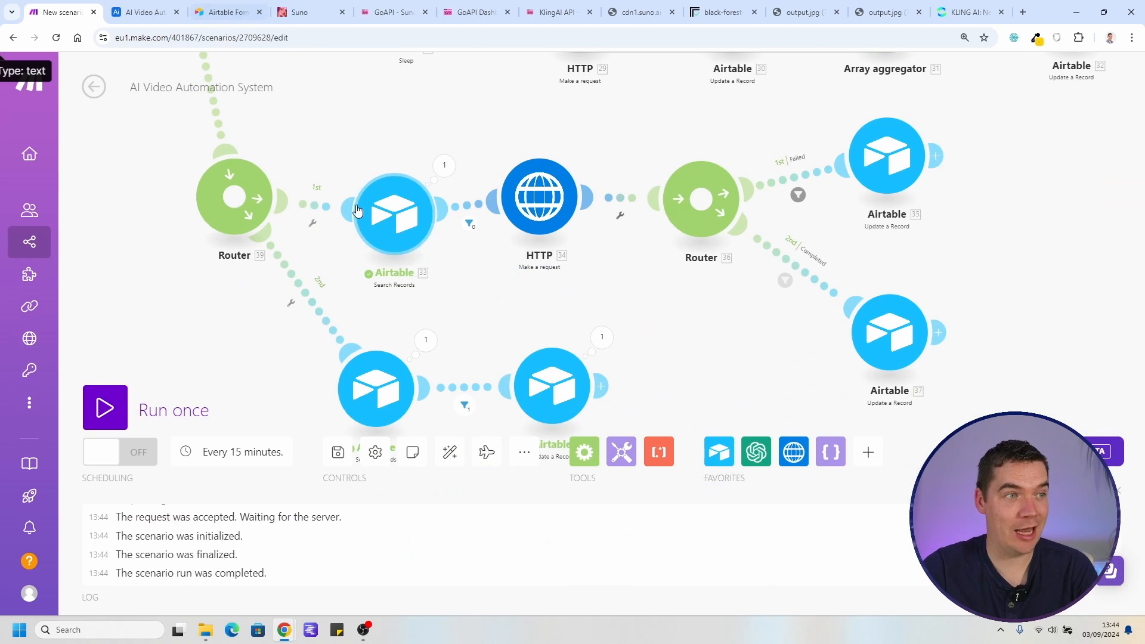
drag(653, 325, 615, 214)
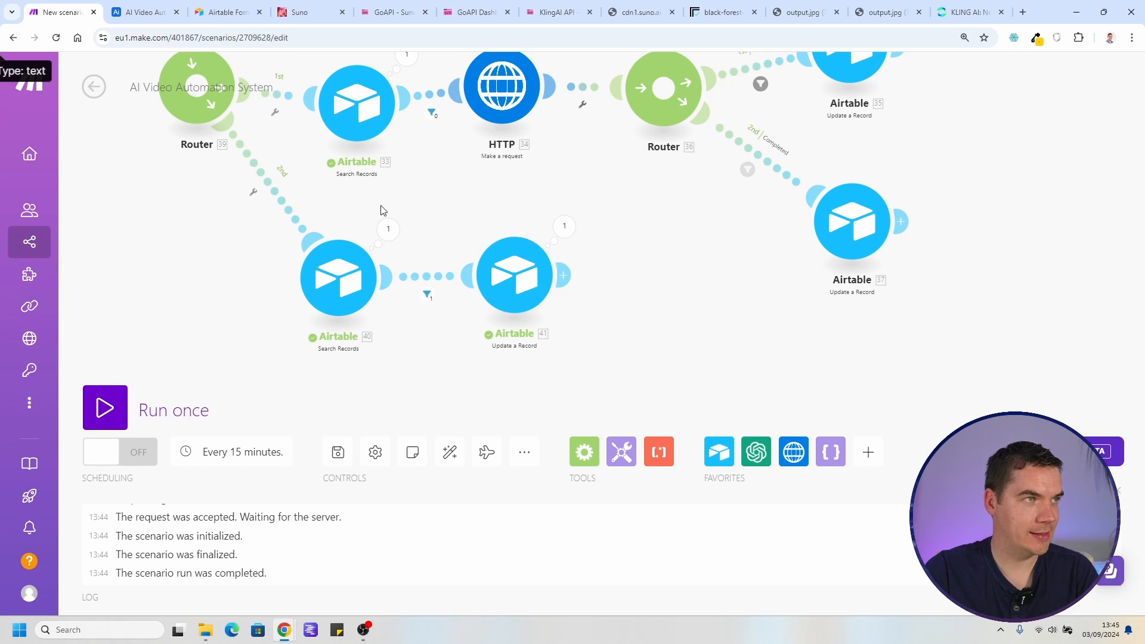
click(137, 13)
click(23, 95)
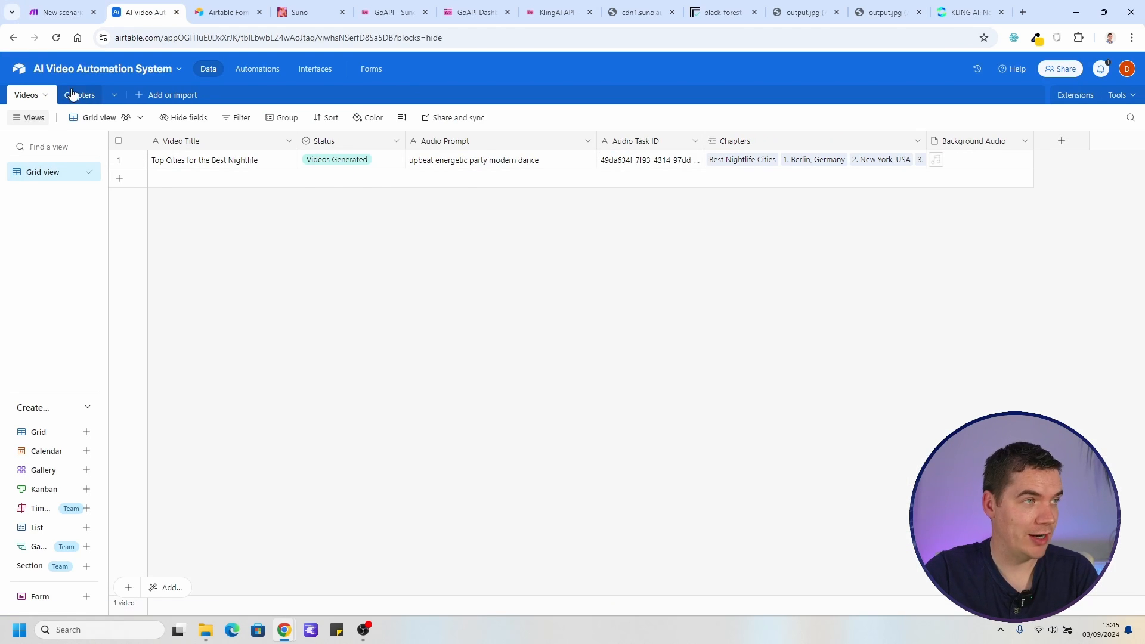
click(71, 94)
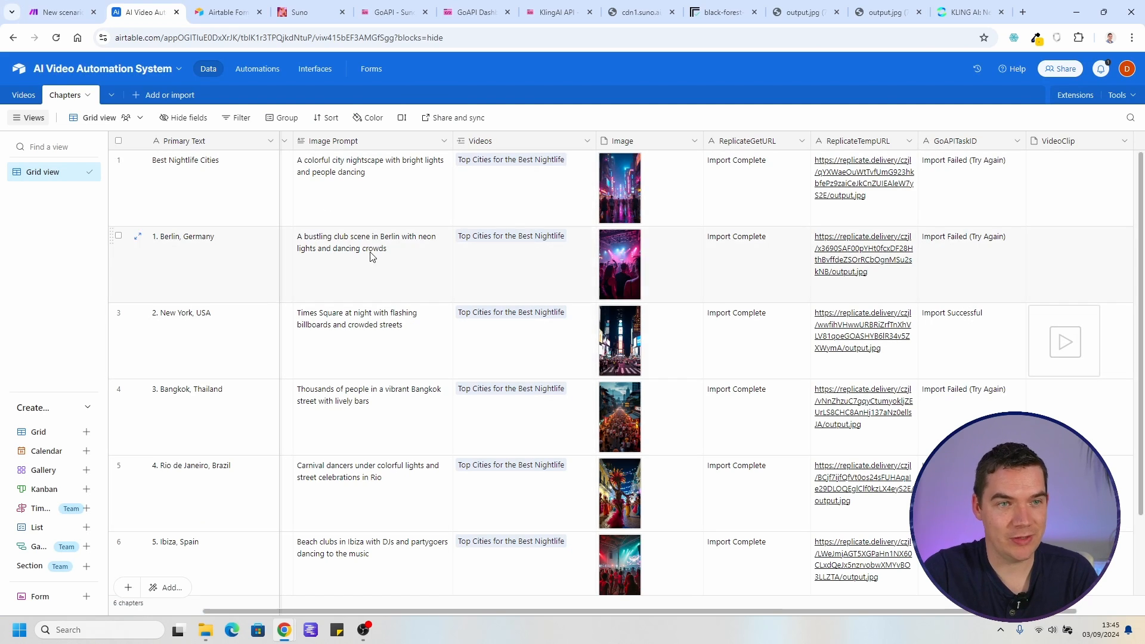
Set the Status of the Top Cities for the Best Nightlife video to Generate Videos in the Videos table
click(23, 95)
click(370, 162)
click(371, 162)
click(345, 289)
Save the scenario in Make, run it once, and open Airtable's Chapters table to follow the results
click(77, 12)
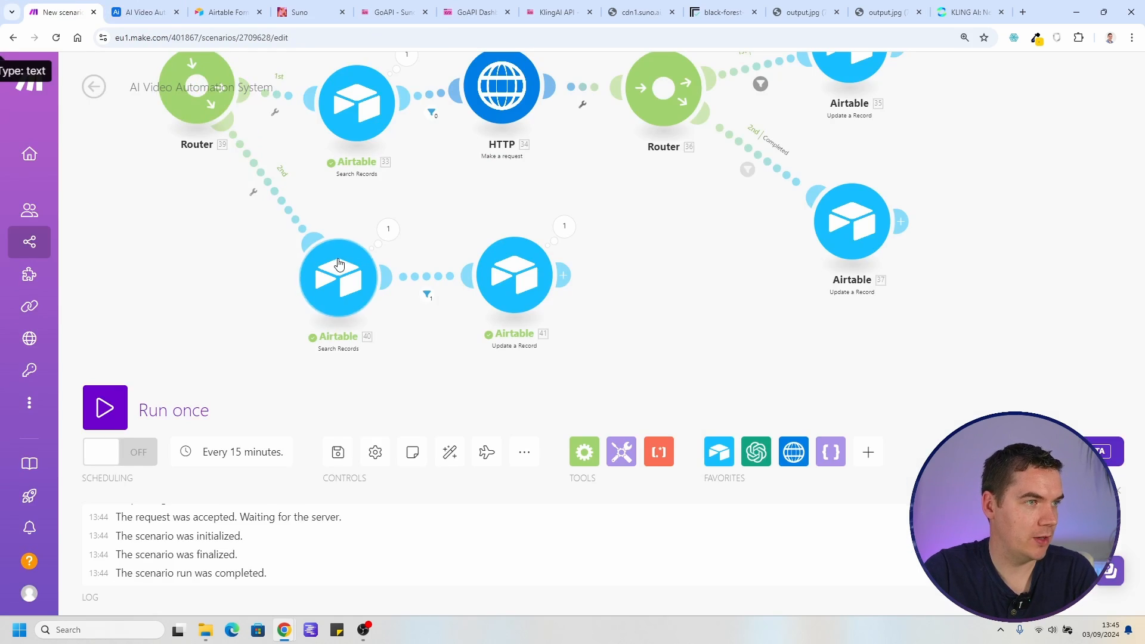
click(333, 465)
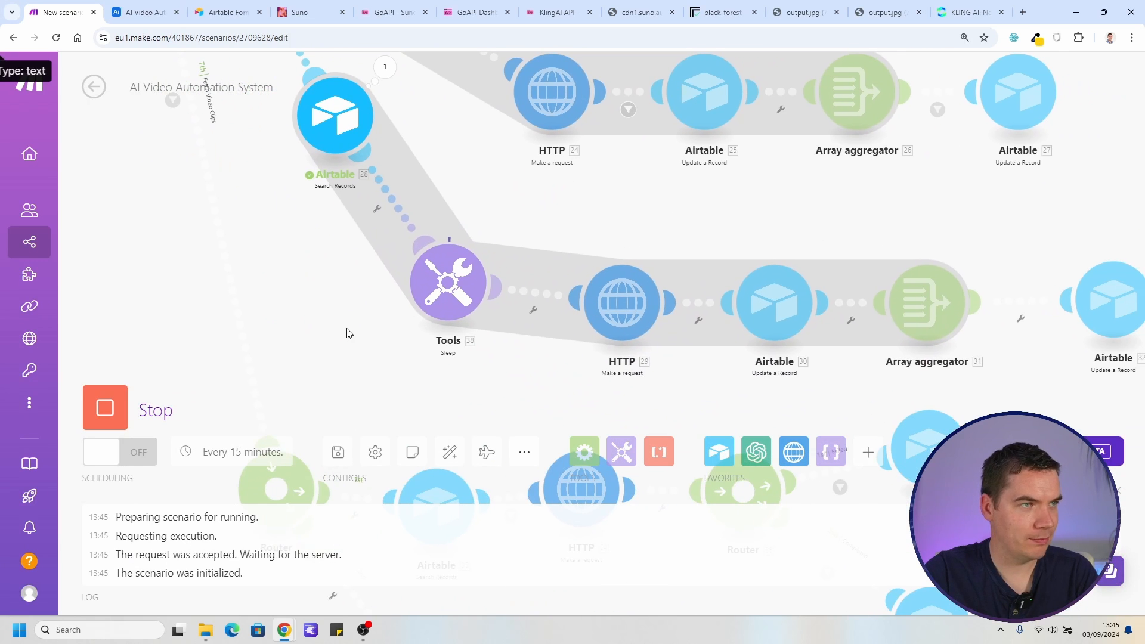
click(144, 12)
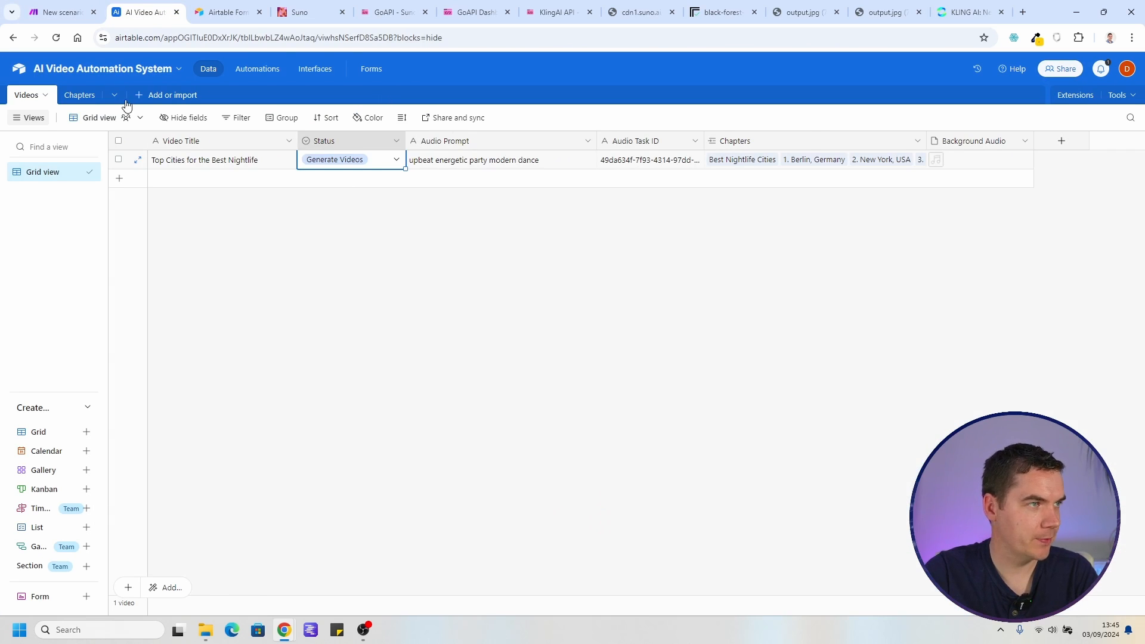
click(79, 95)
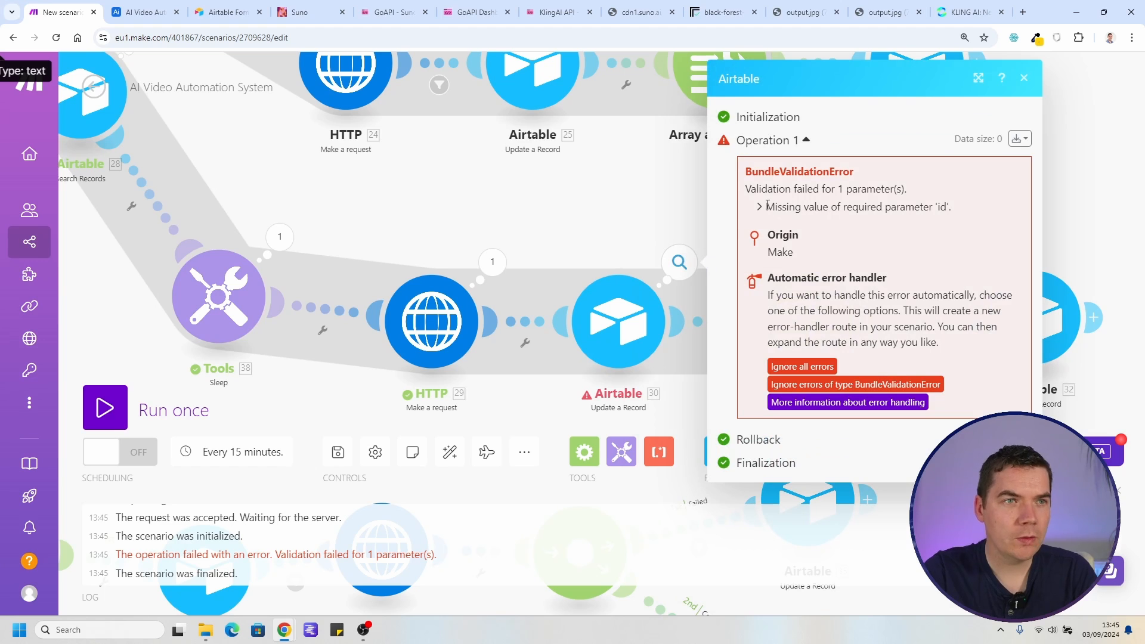
Check the Record ID mapping in the Airtable Update a Record module (30) in Make
click(619, 317)
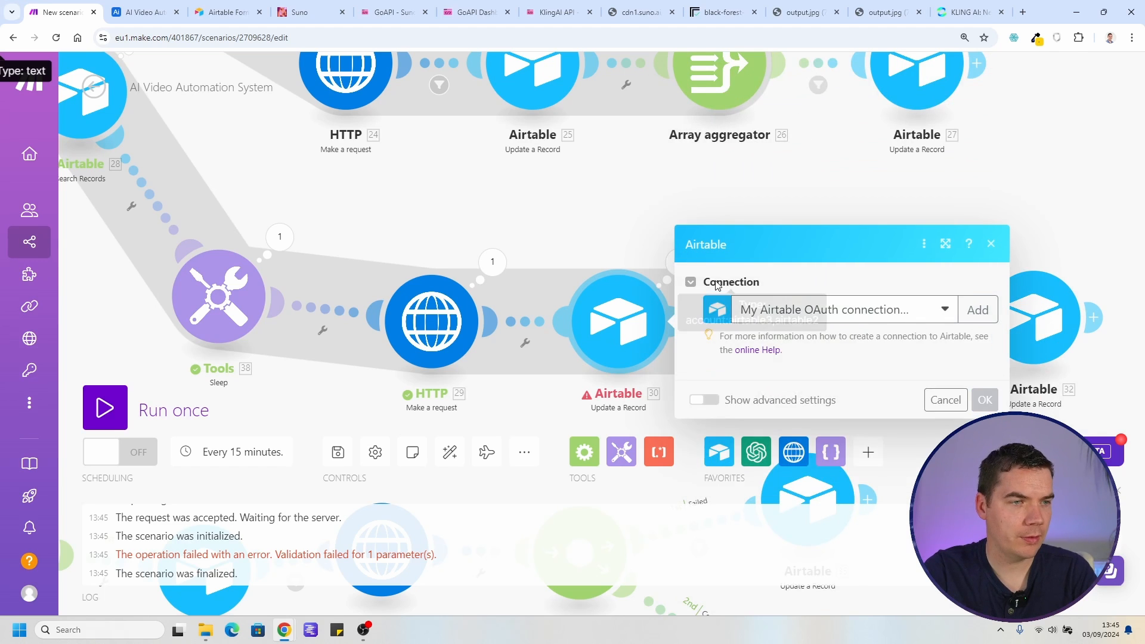
scroll(741, 334, down, 2)
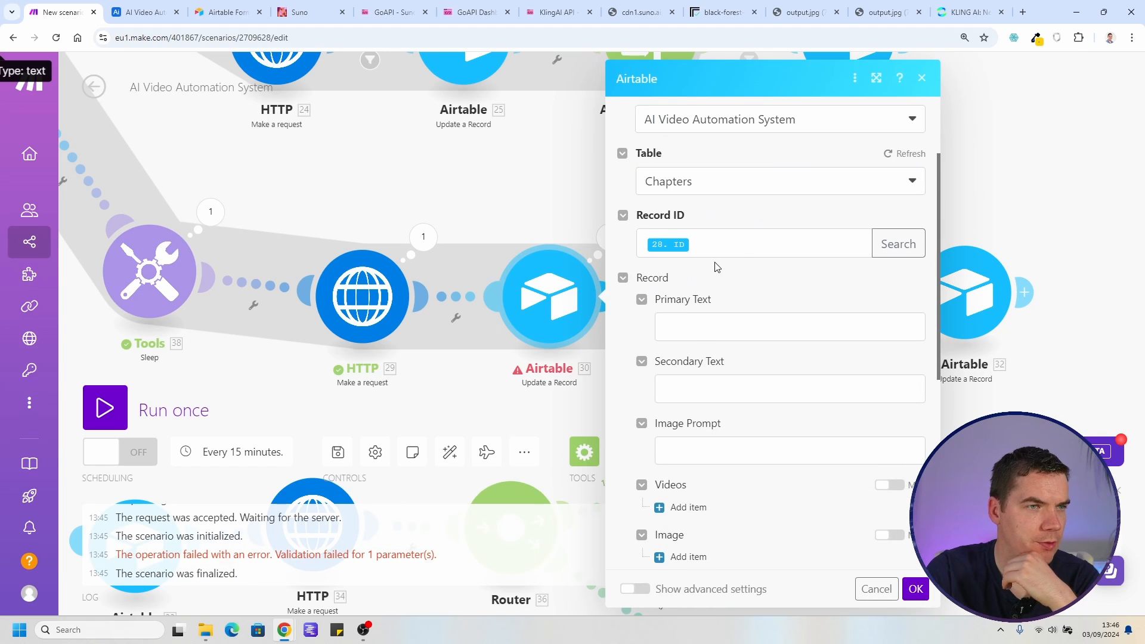
scroll(722, 304, down, 1)
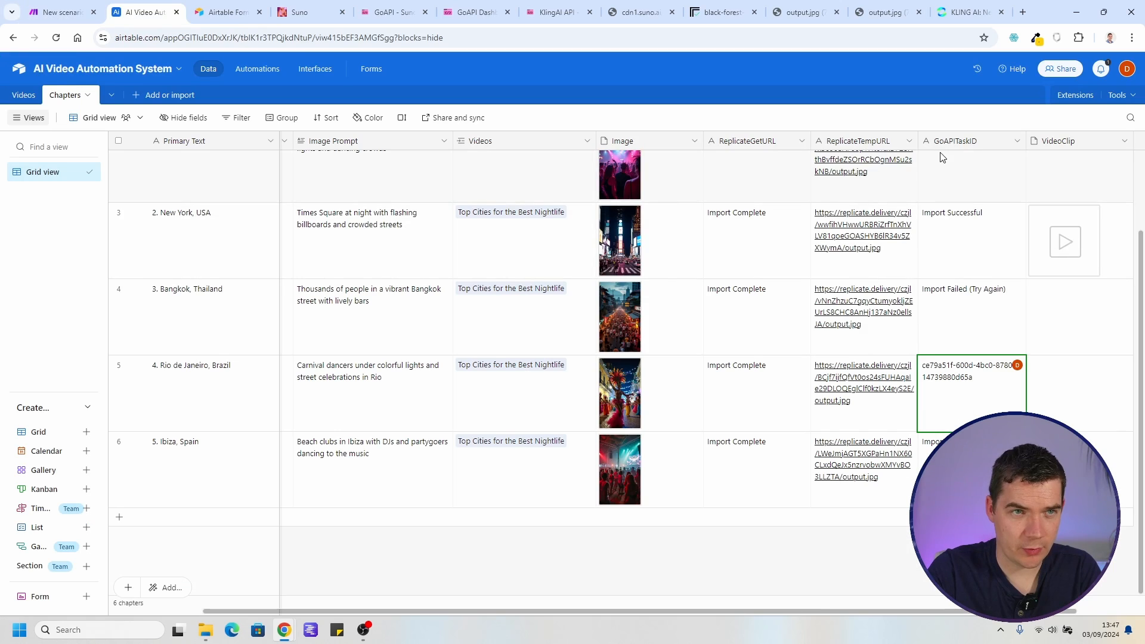
Monitor the scenario run in Make and the chapters' GoAPITaskID values in Airtable, and check the video list in Kling AI
scroll(829, 344, up, 2)
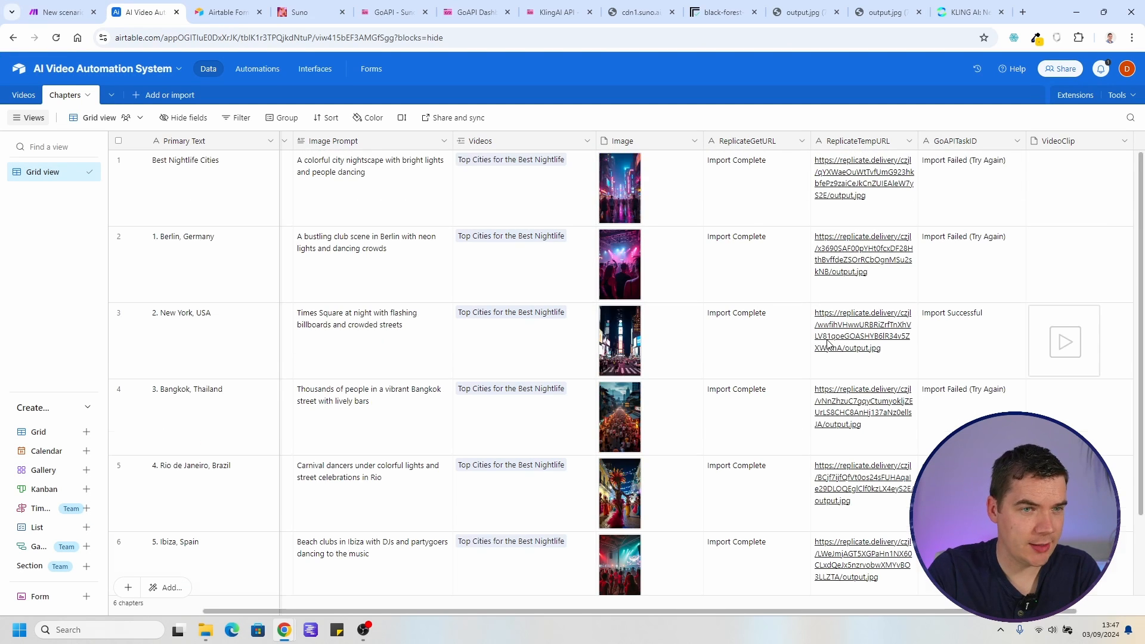
click(65, 12)
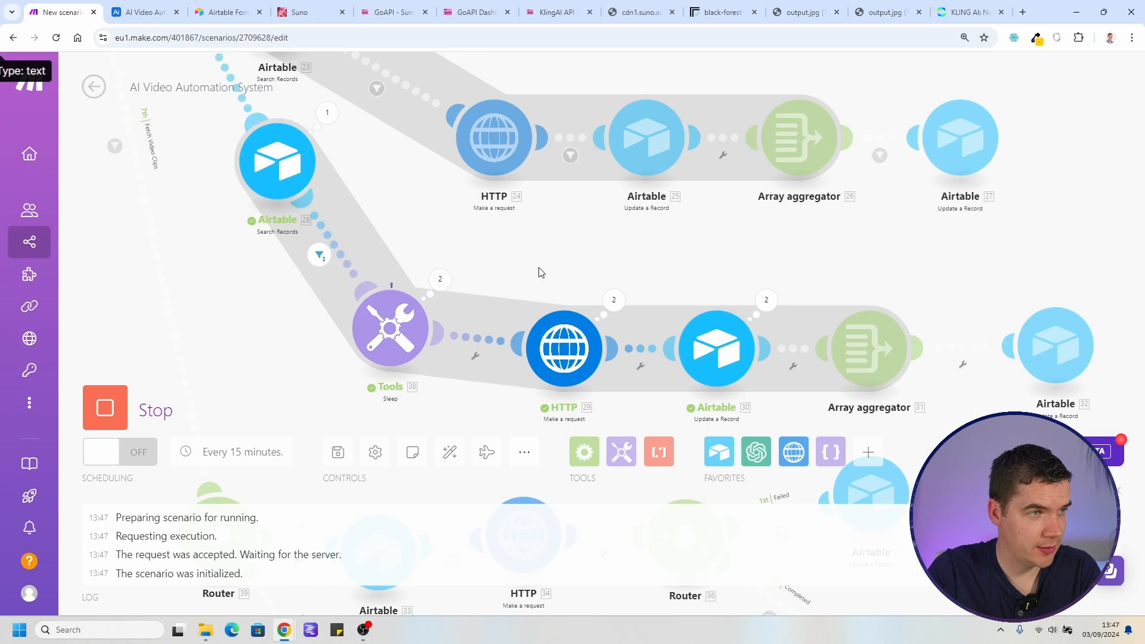
drag(540, 272, 494, 250)
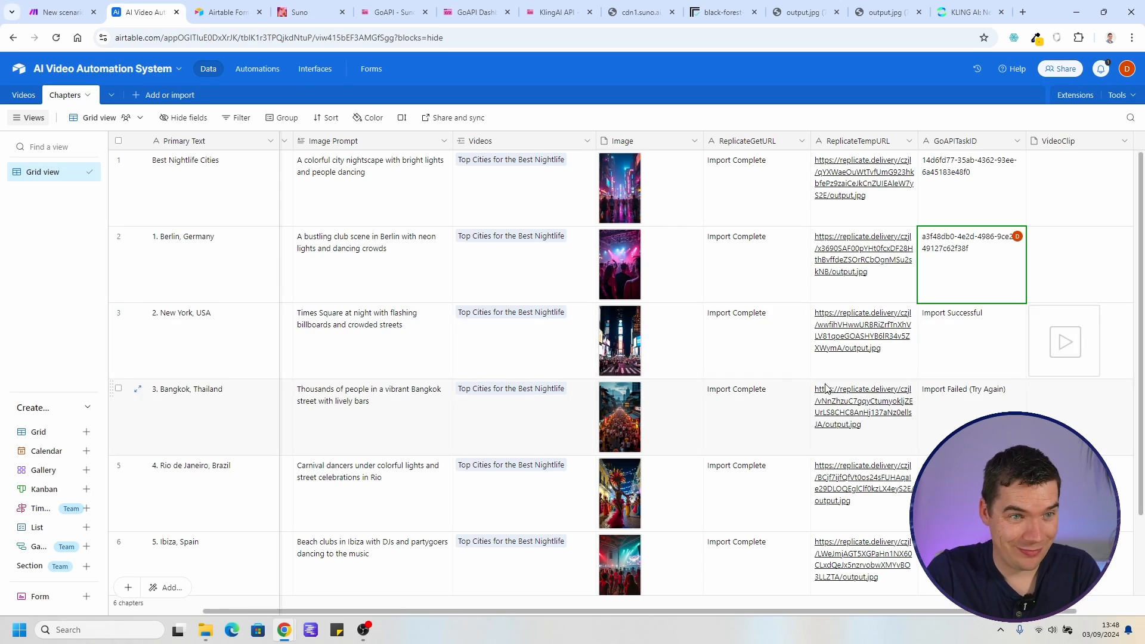
scroll(954, 365, down, 1)
scroll(958, 389, up, 1)
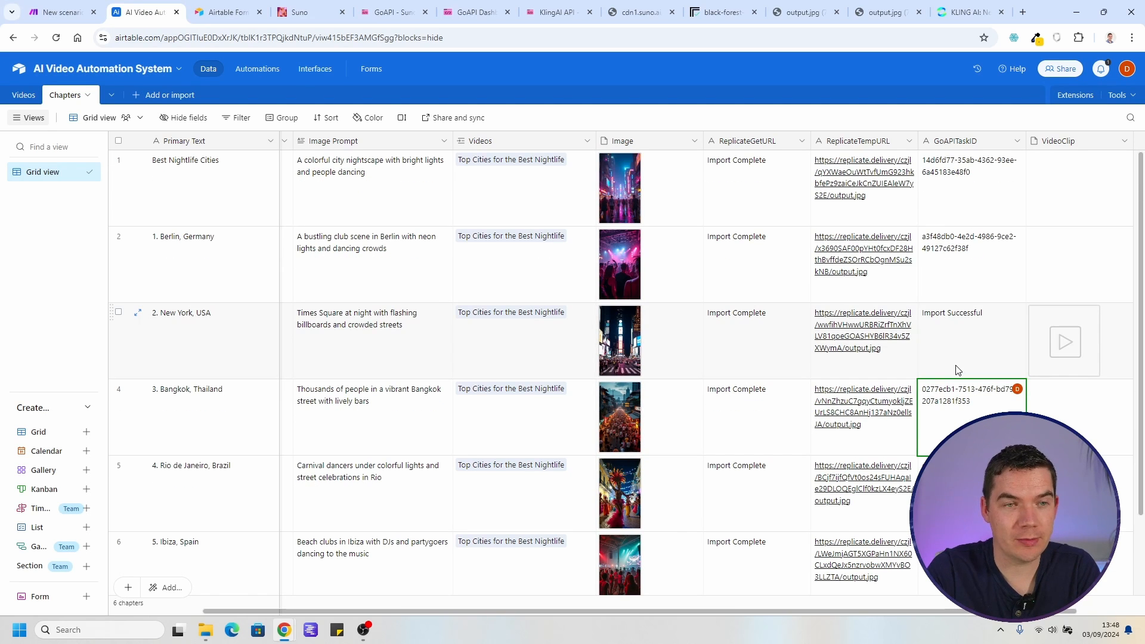
click(970, 12)
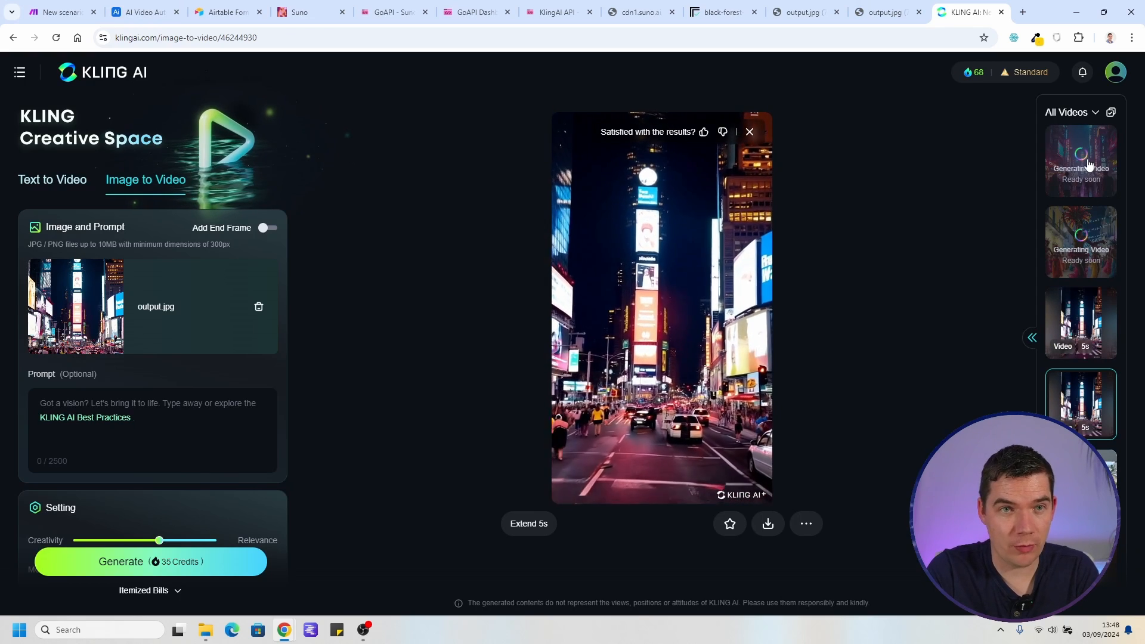
View the newest finished New York clip in Kling AI and check the video's Status in Airtable's Videos table
click(1075, 341)
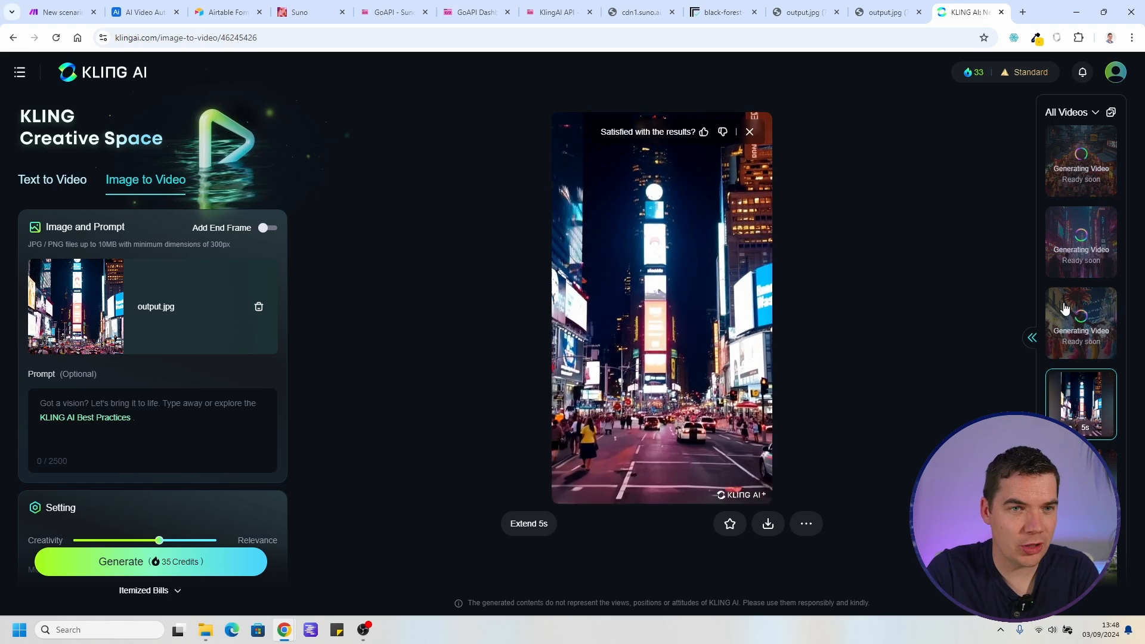
click(62, 12)
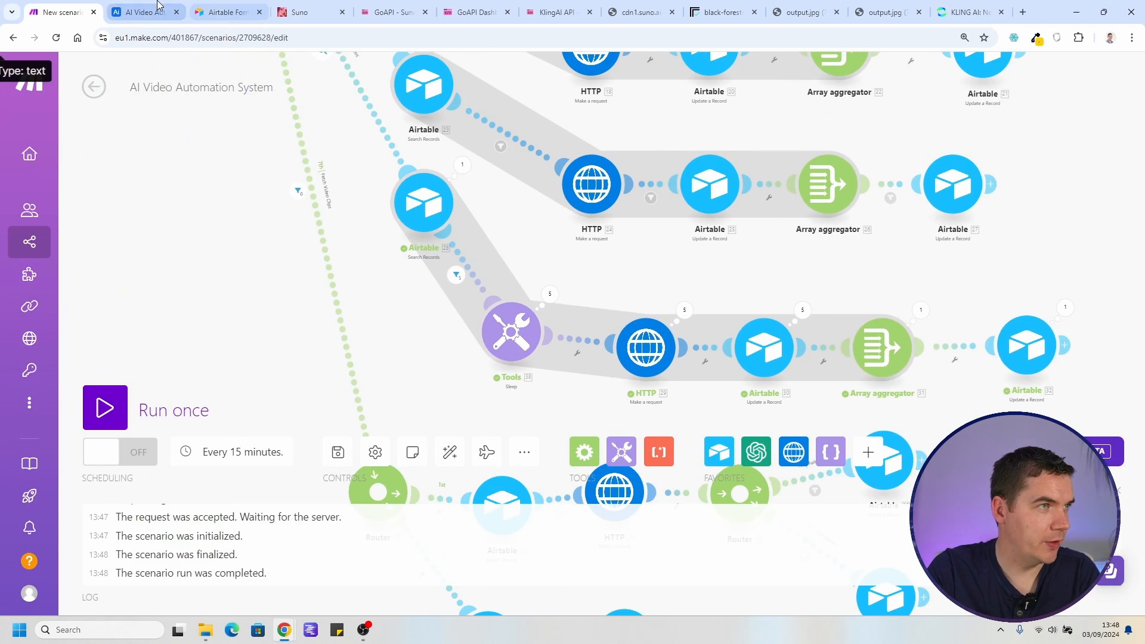
click(156, 11)
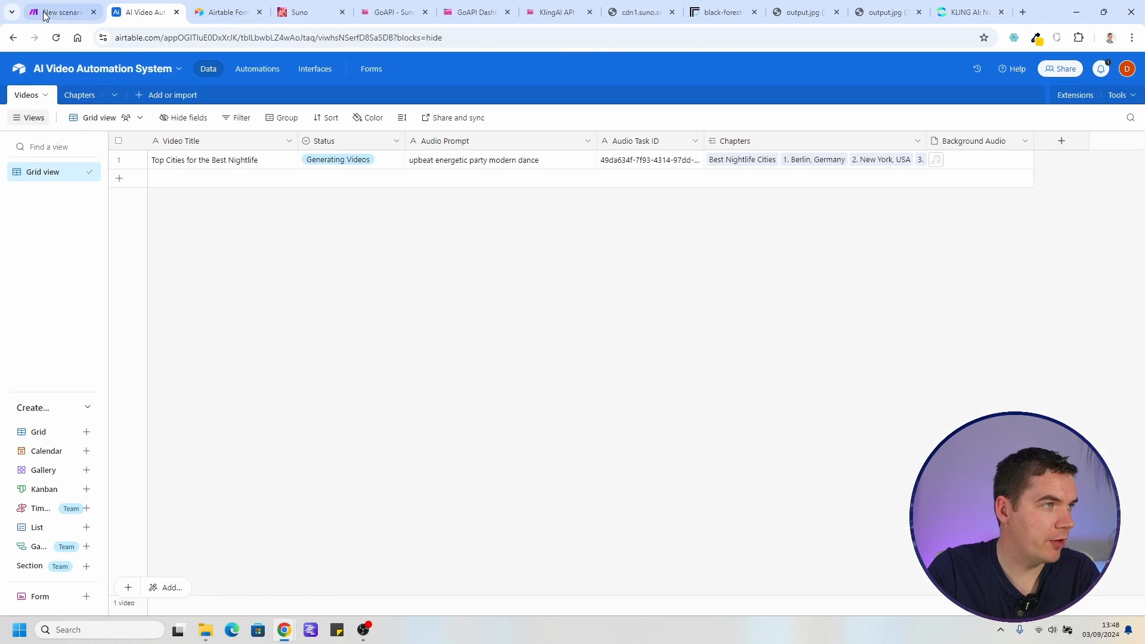
Run the Make scenario once and check the GoAPITaskID and VideoClip fields in Airtable's Chapters table
click(45, 18)
click(159, 391)
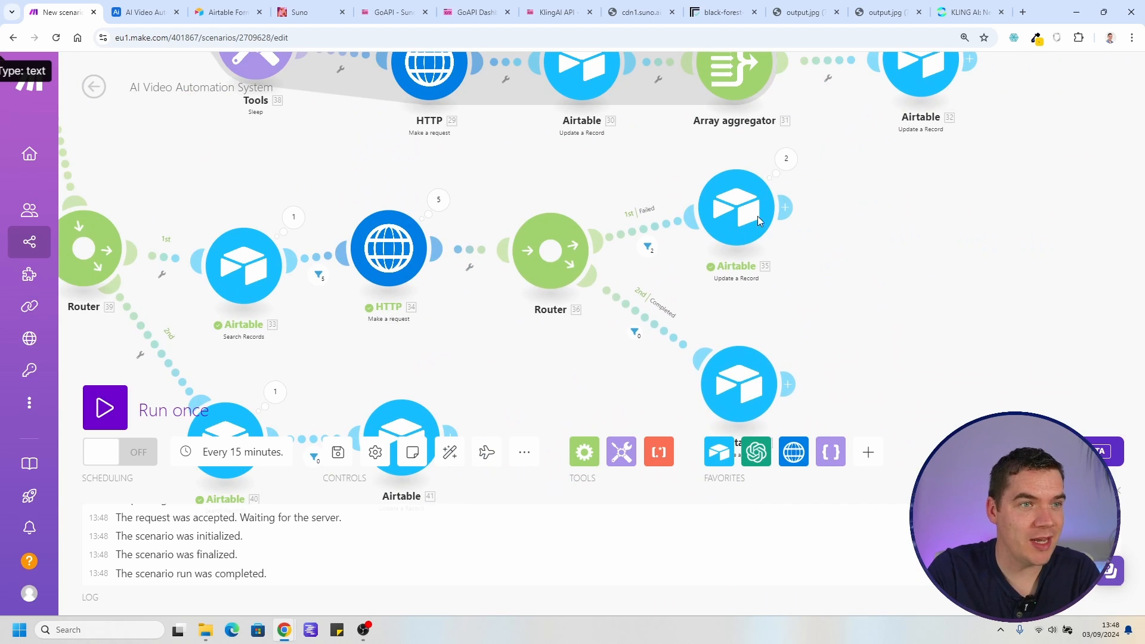
key(ctrl+Tab)
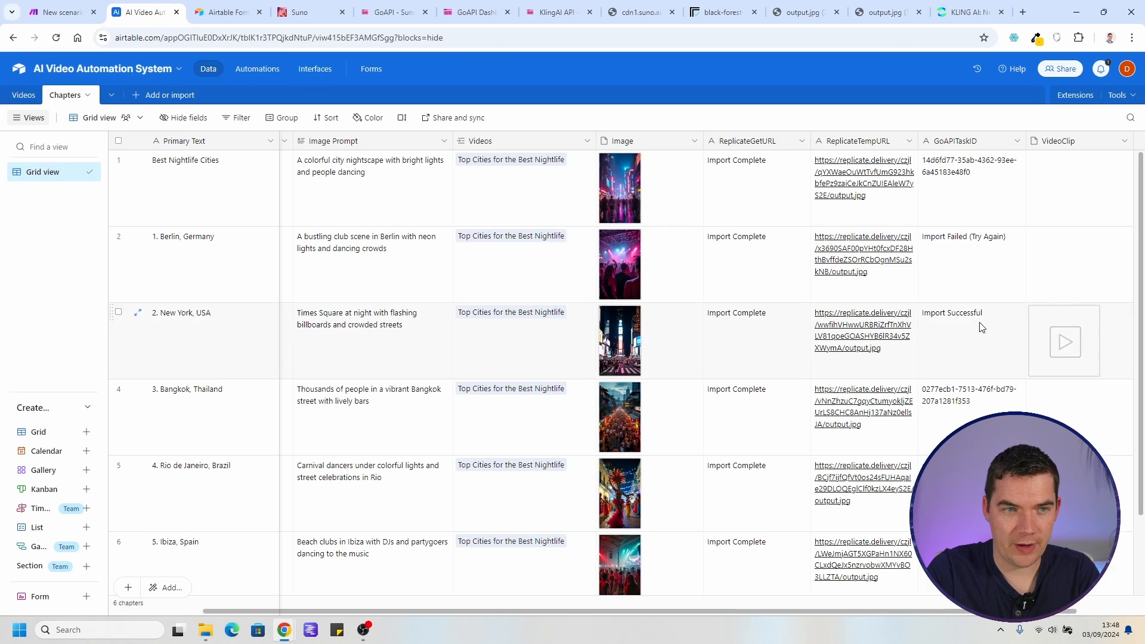
scroll(981, 324, down, 2)
scroll(973, 253, up, 2)
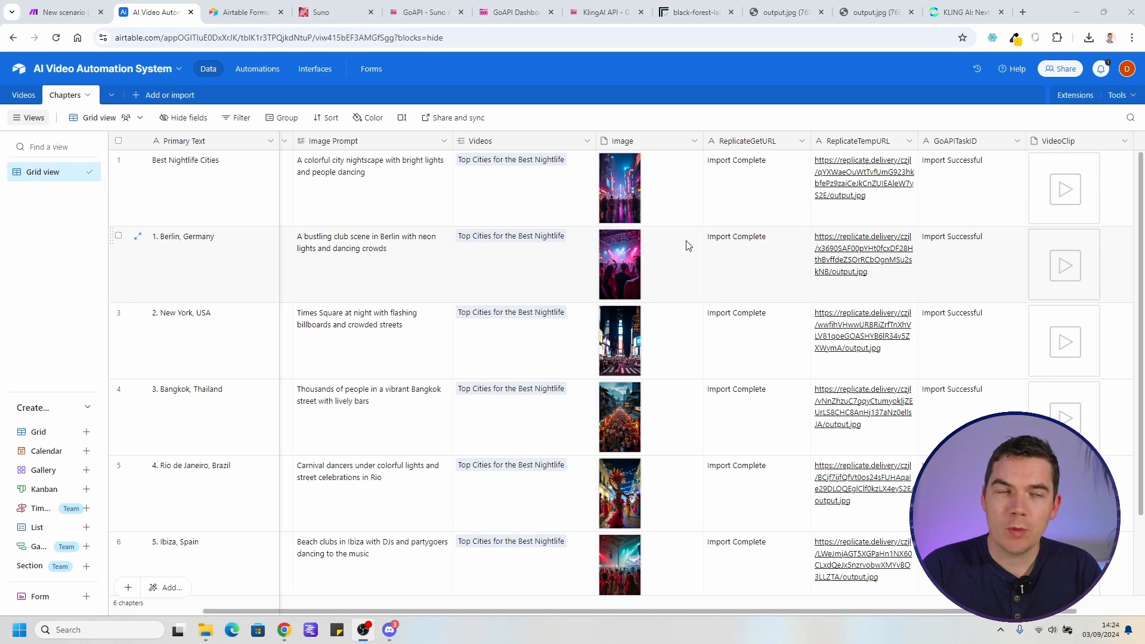
Play the VideoClip attachments of the Best Nightlife Cities and Berlin, Germany chapters
click(1069, 204)
click(1059, 179)
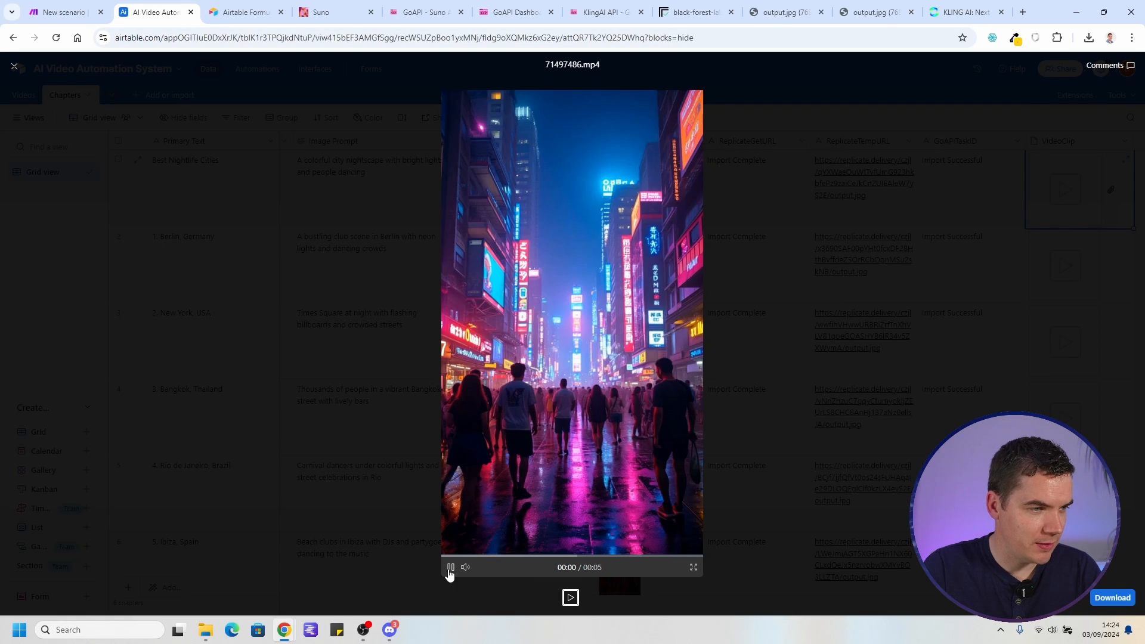
click(451, 569)
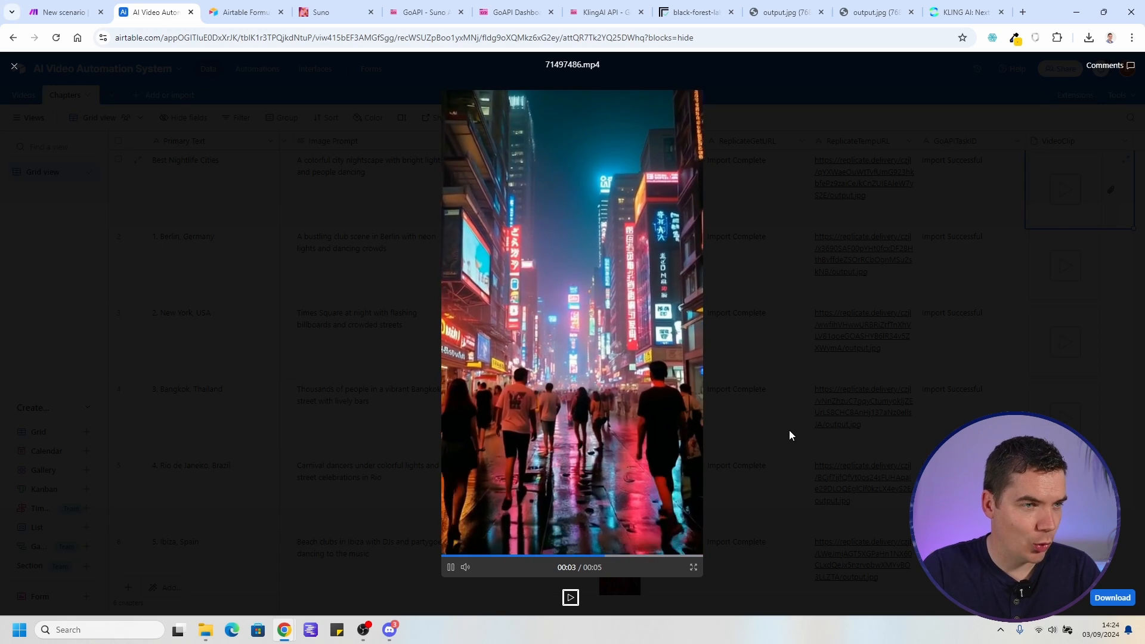
click(901, 279)
double_click(1065, 266)
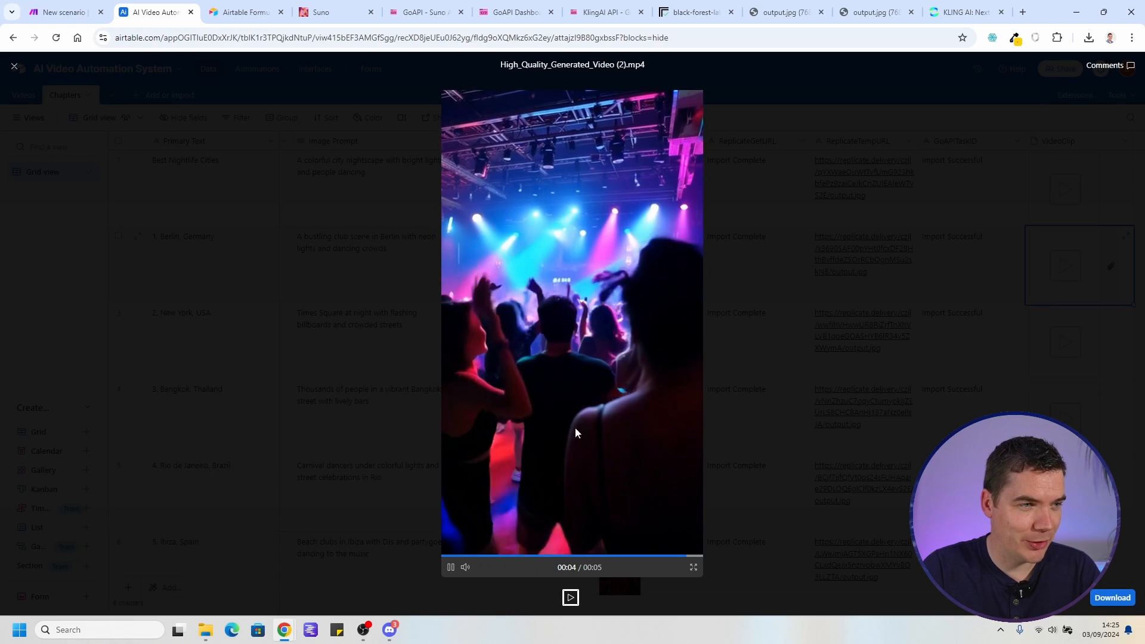
click(1019, 339)
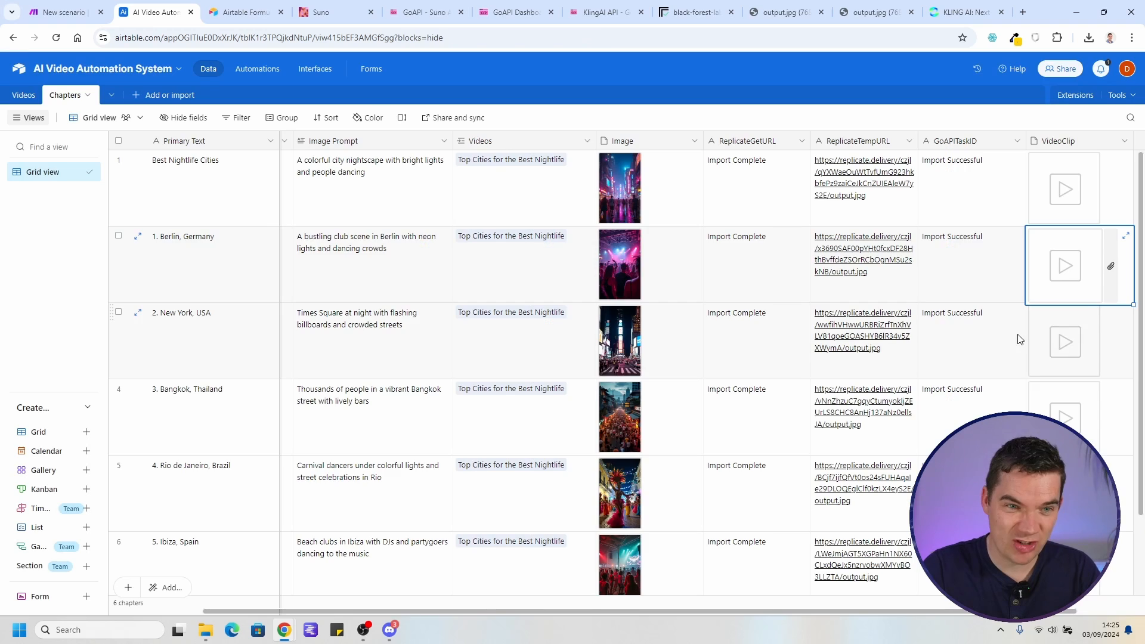
Play the VideoClip attachments of the New York, USA and Bangkok, Thailand chapters
click(1045, 346)
click(1045, 346)
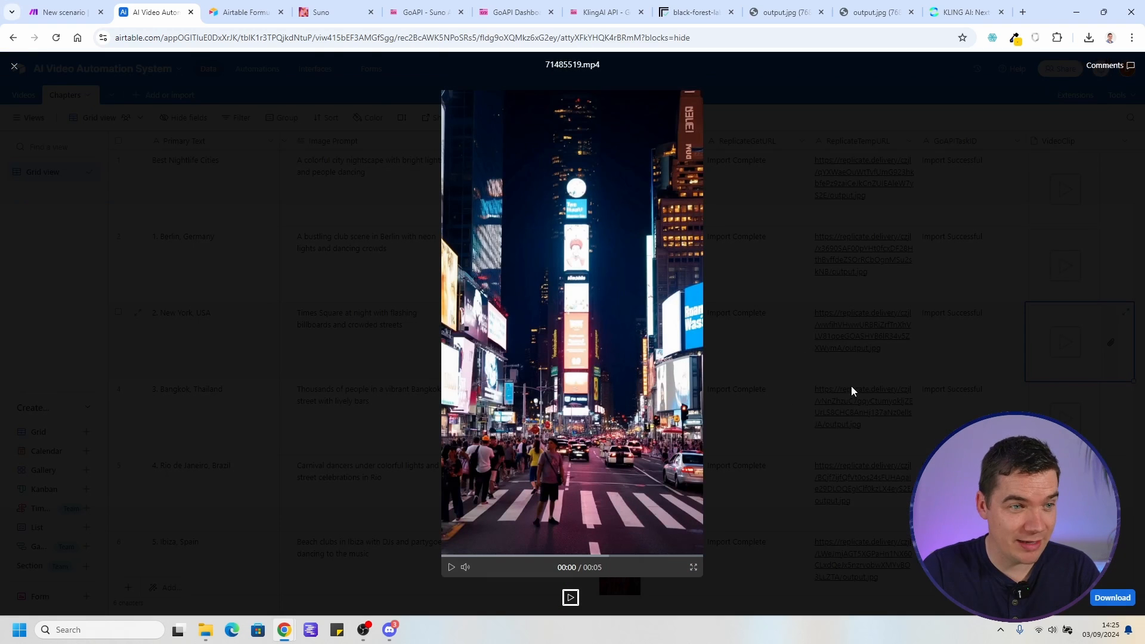
click(452, 565)
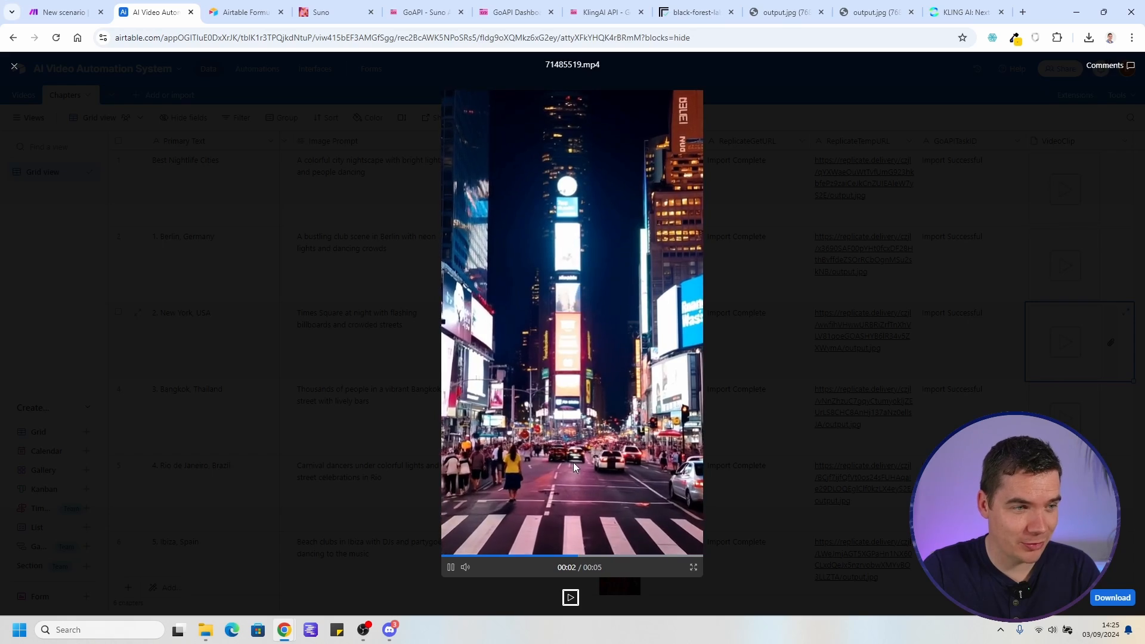
click(907, 440)
double_click(1066, 425)
click(452, 568)
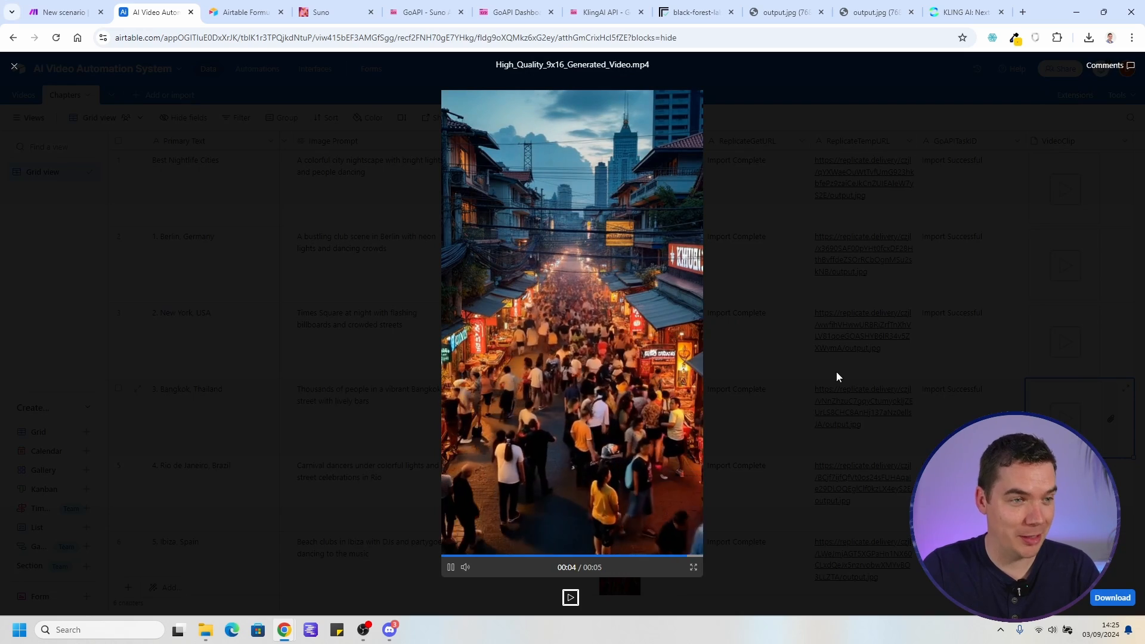
click(819, 393)
Play the VideoClip attachments of the Rio de Janeiro, Brazil and Ibiza, Spain chapters
scroll(1058, 412, down, 1)
click(1058, 401)
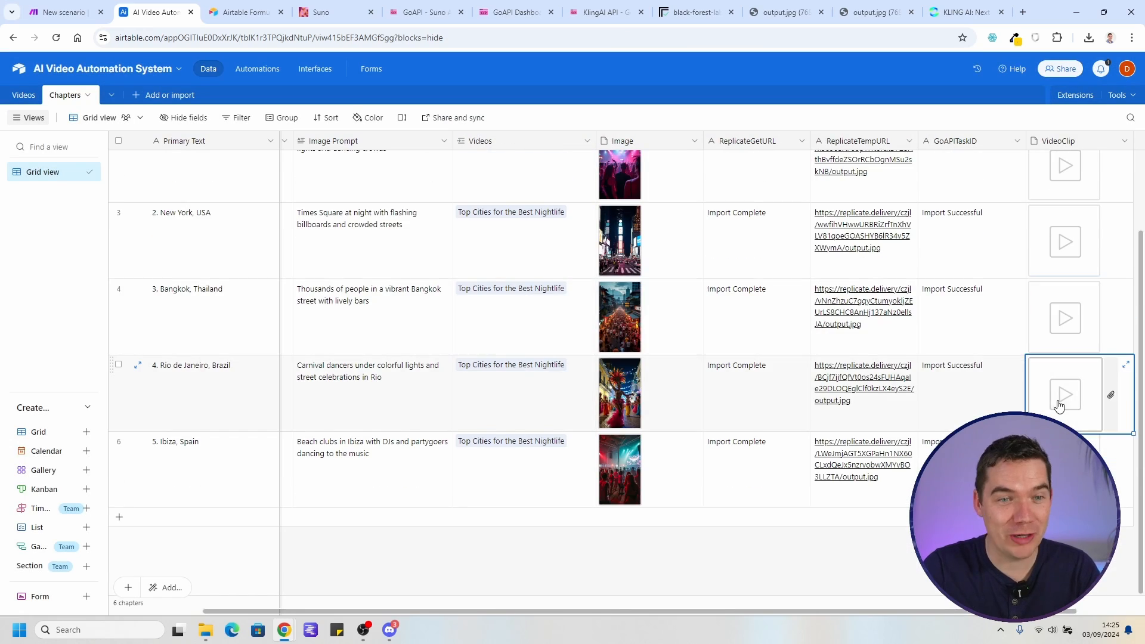
click(1059, 402)
click(451, 567)
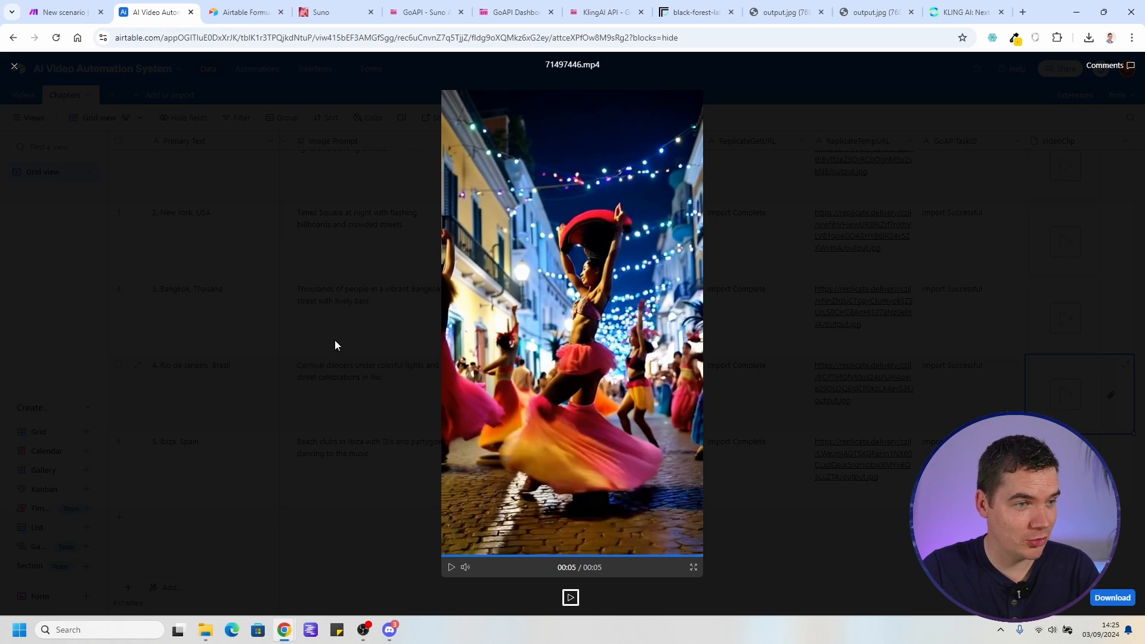
click(402, 390)
double_click(1065, 470)
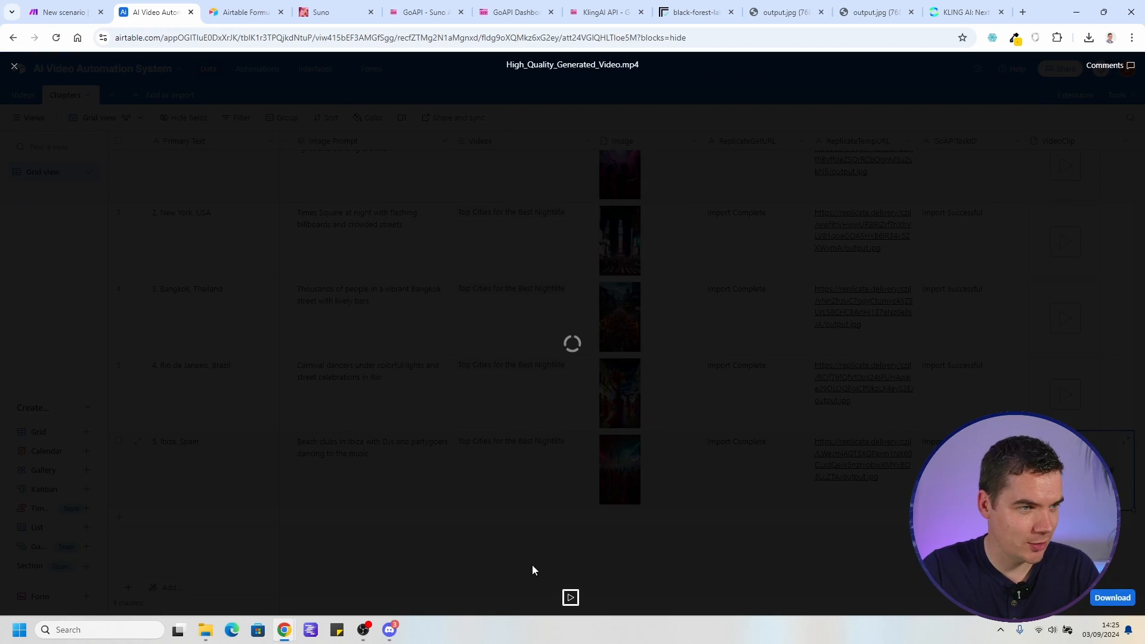
click(451, 567)
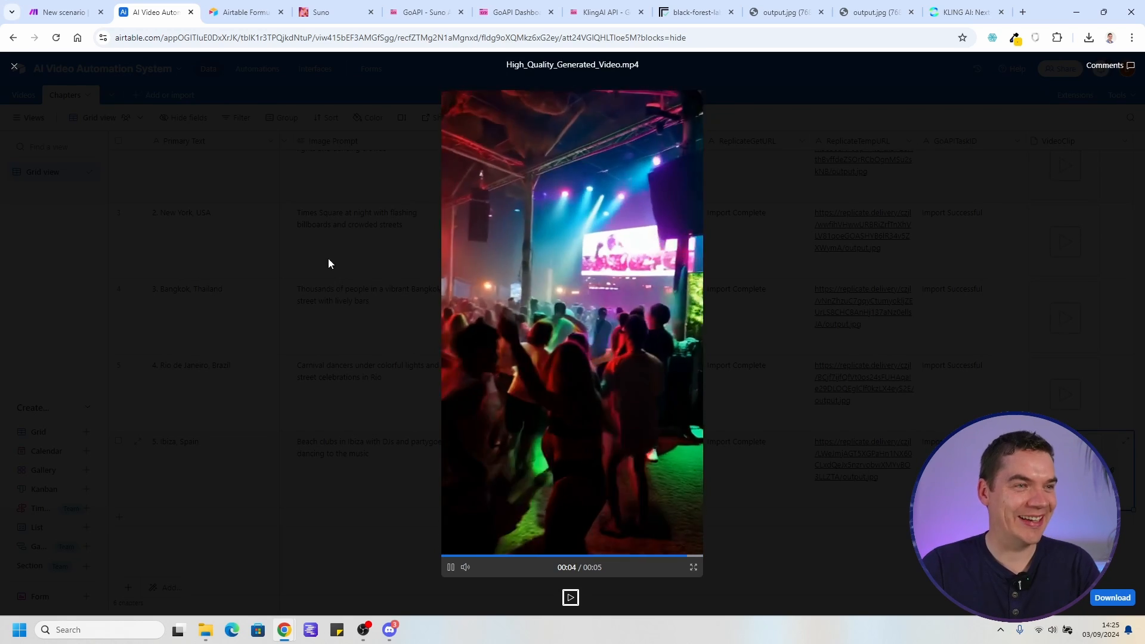
click(328, 266)
Check the video's Status in Airtable's Videos table and review the clip generation routes in Make
scroll(839, 370, up, 3)
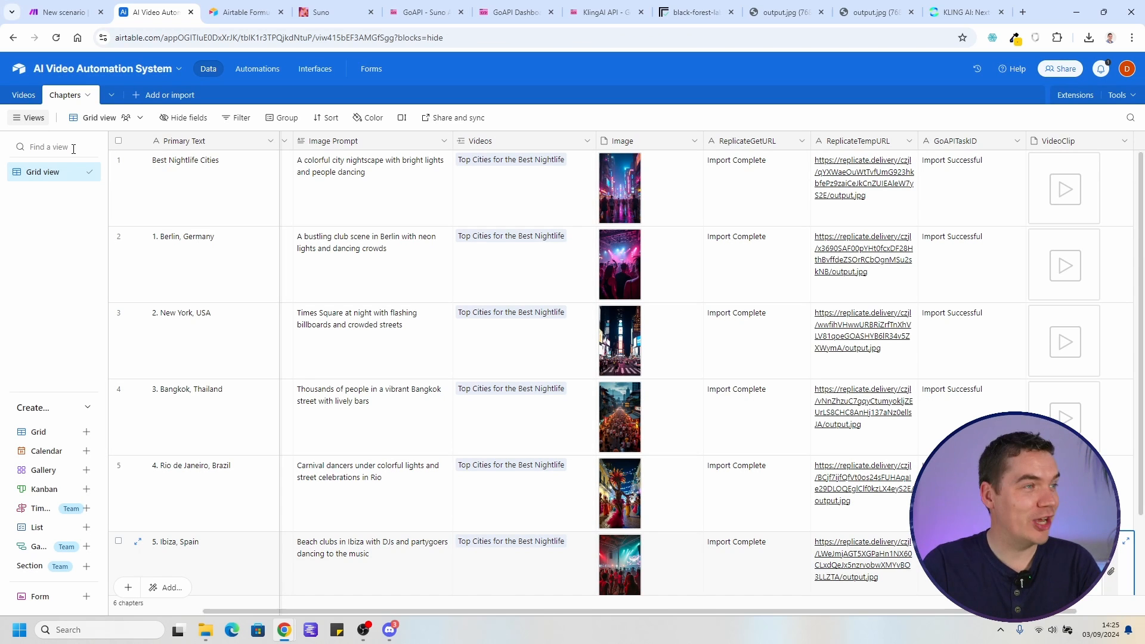
click(27, 95)
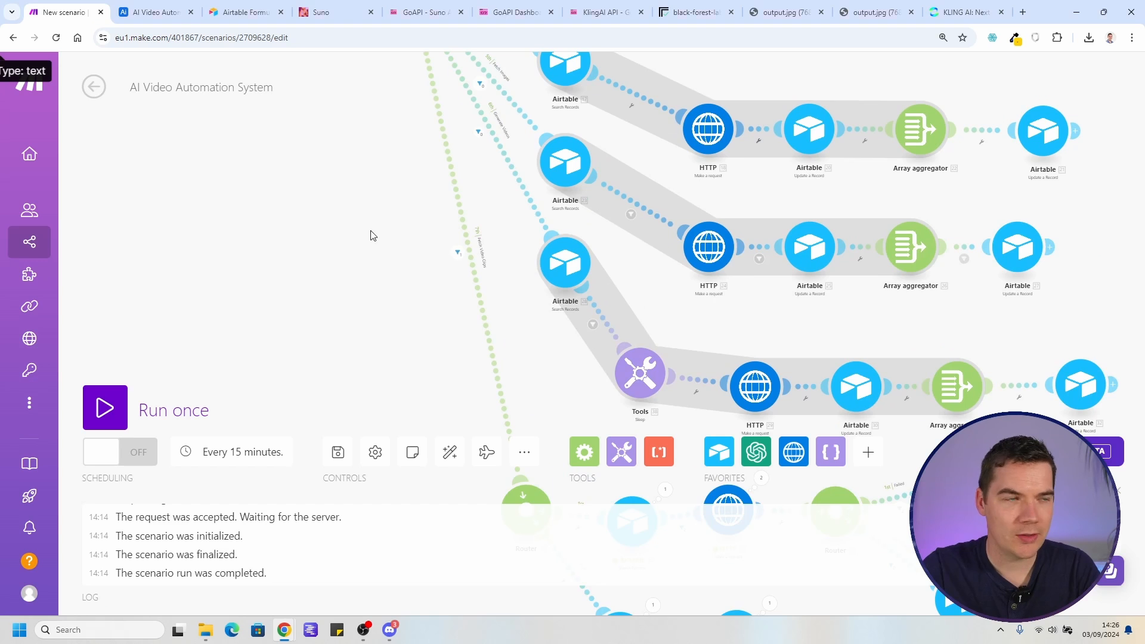
drag(371, 235, 406, 398)
click(159, 9)
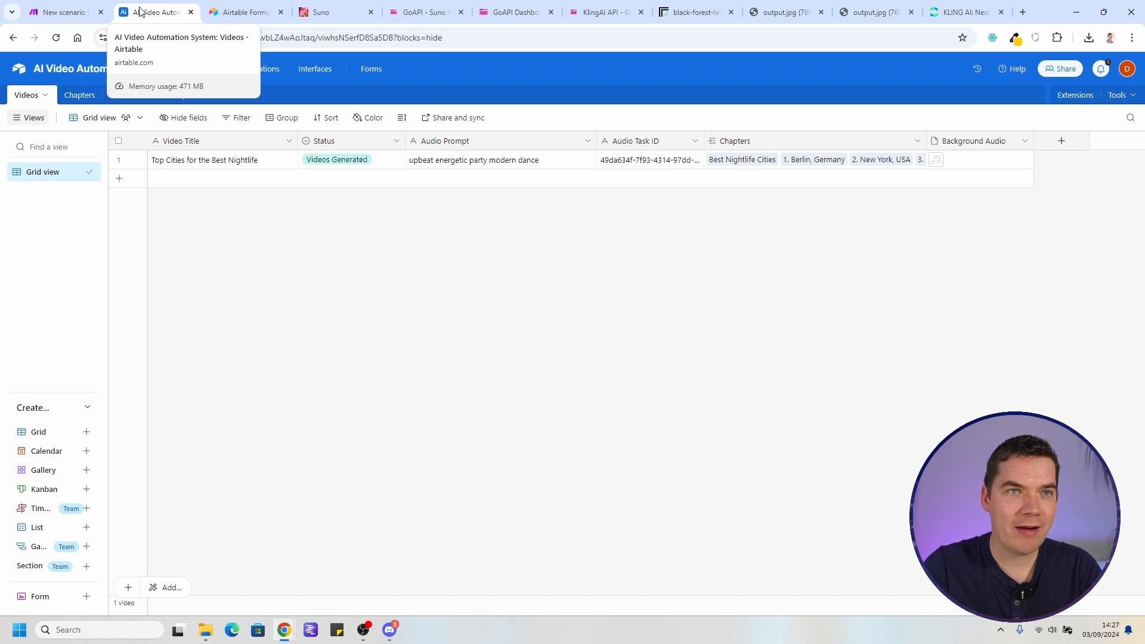
Open the JSON2Video homepage in a new browser tab
key(ctrl+t)
text(json2)
key(Return)
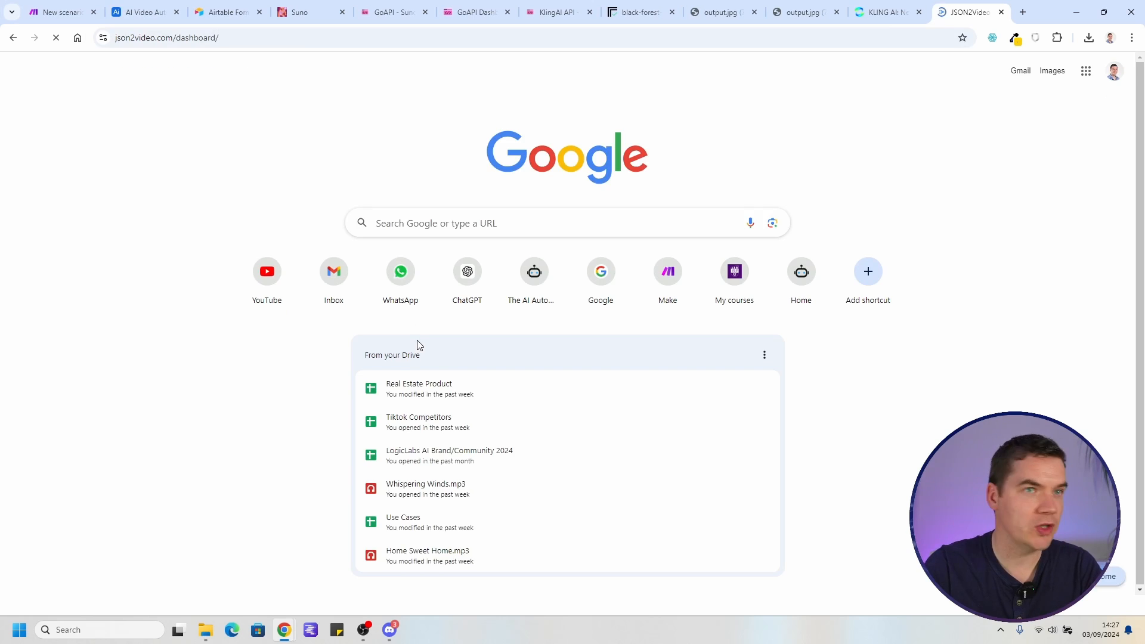
key(Return)
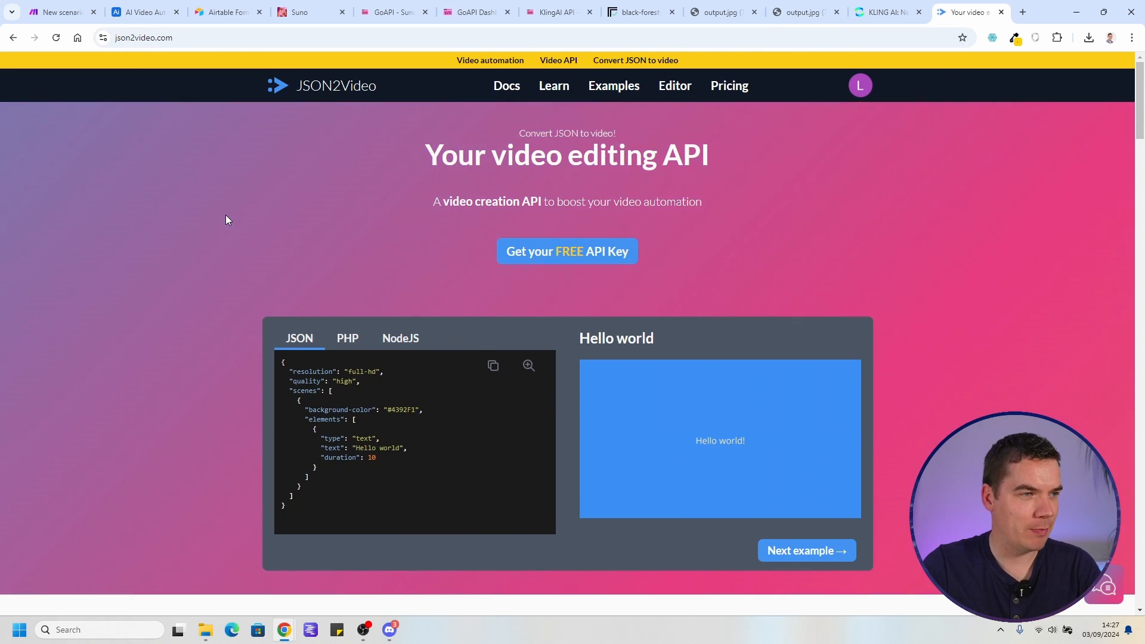
Open the Creatomate website in a new browser tab and look over Shotstack's homepage
click(1022, 12)
text(crea)
key(Return)
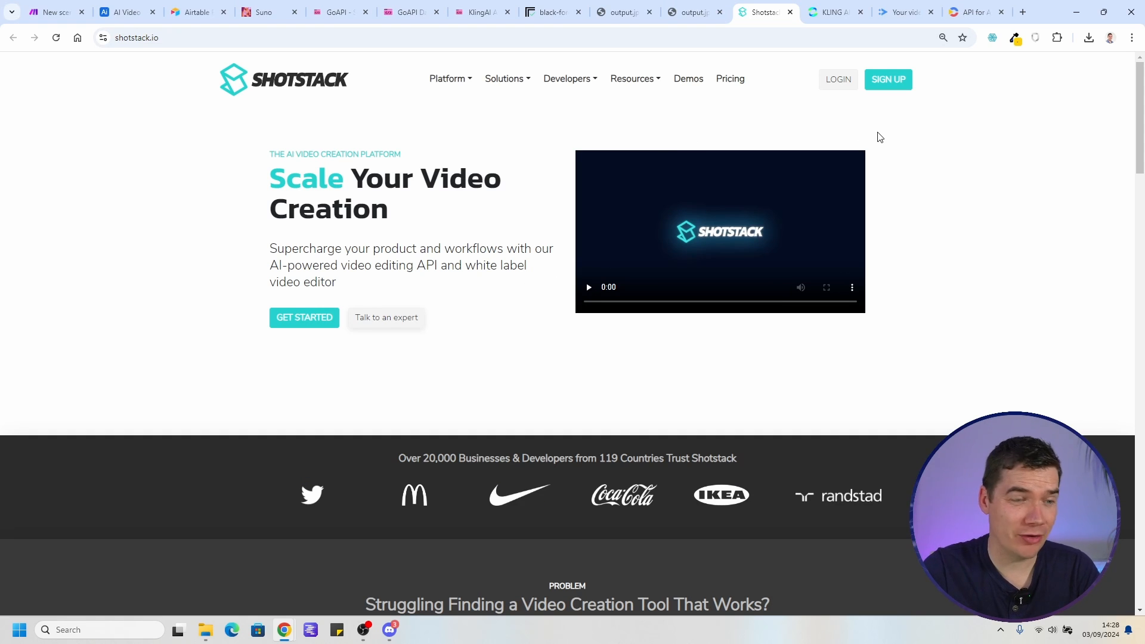
scroll(900, 164, down, 3)
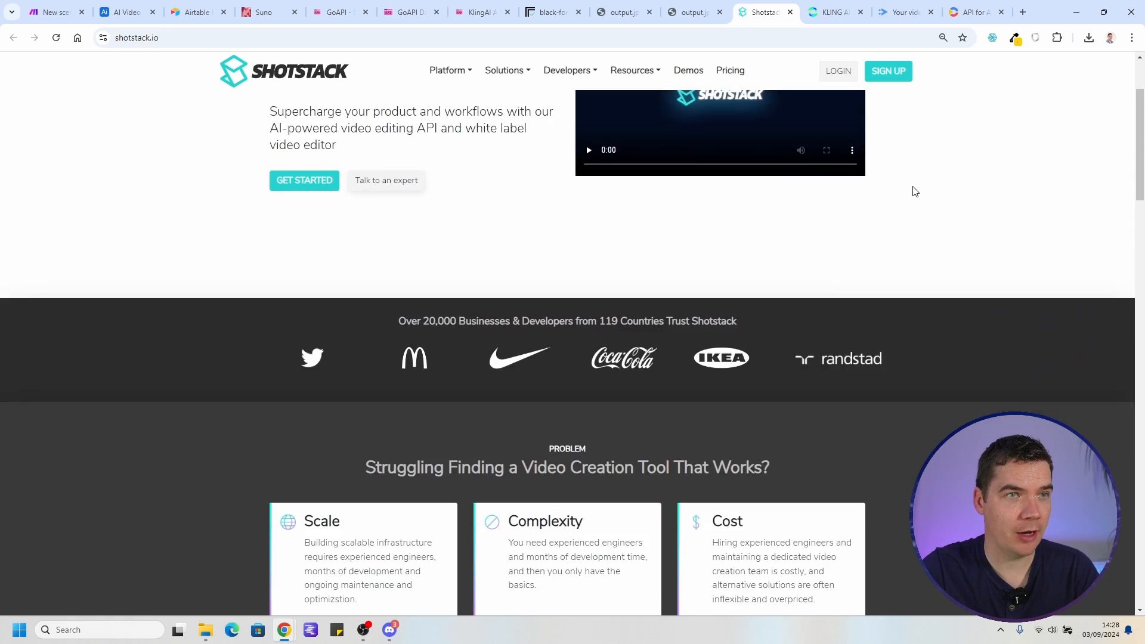
scroll(912, 185, up, 3)
Look over Creatomate's homepage and show its pricing plans with monthly billing
click(976, 13)
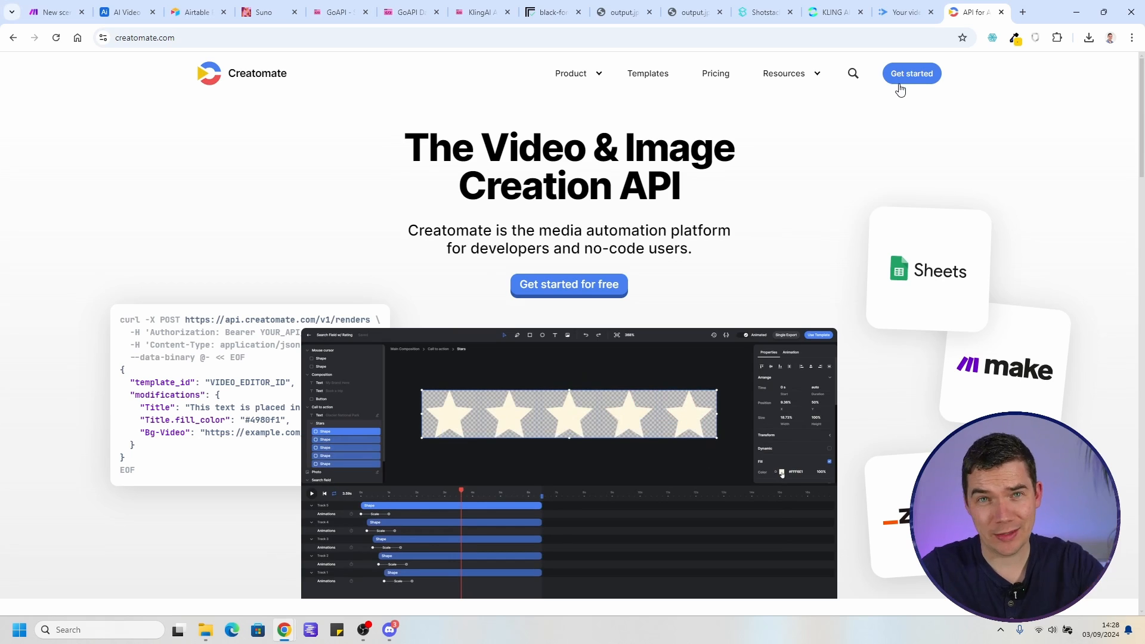
click(716, 86)
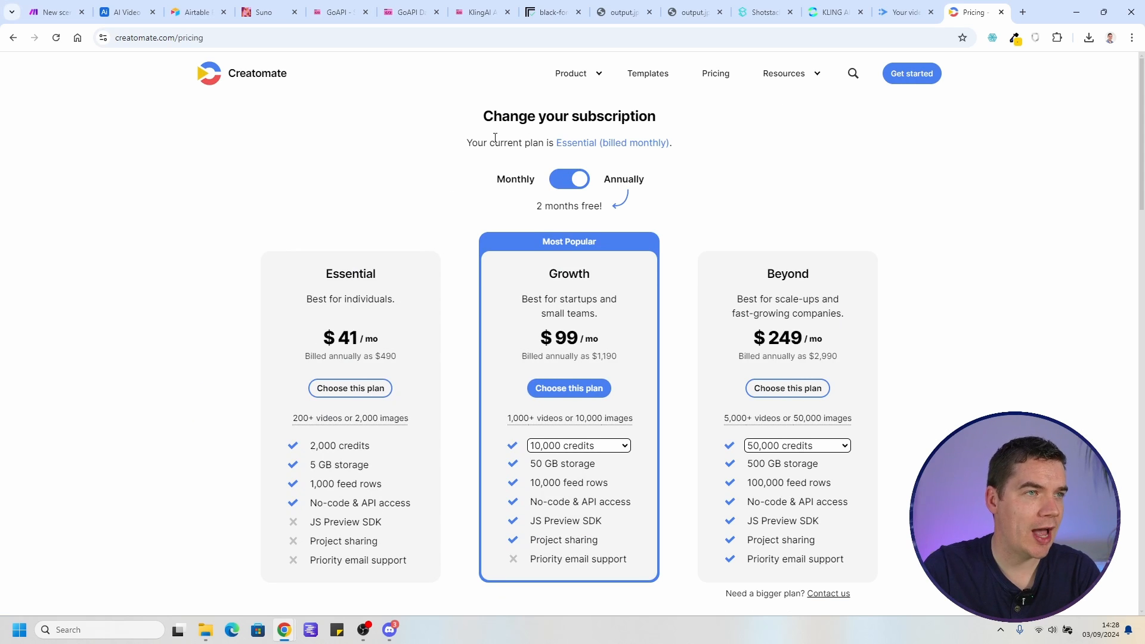
click(261, 85)
scroll(729, 256, down, 2)
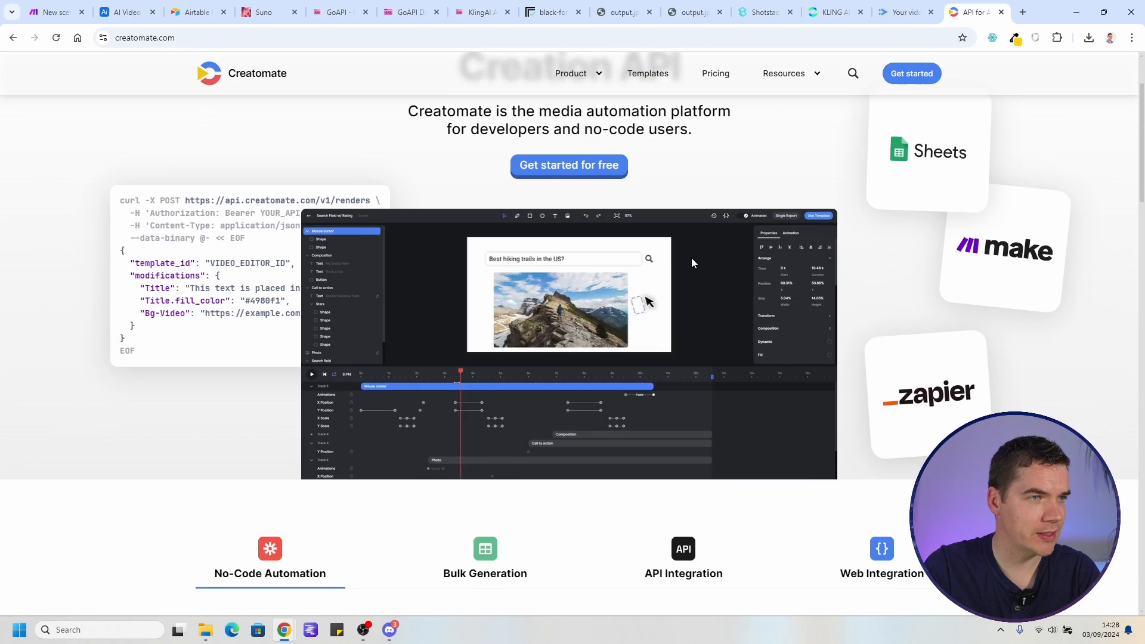
scroll(575, 187, up, 1)
scroll(575, 187, up, 1)
click(710, 87)
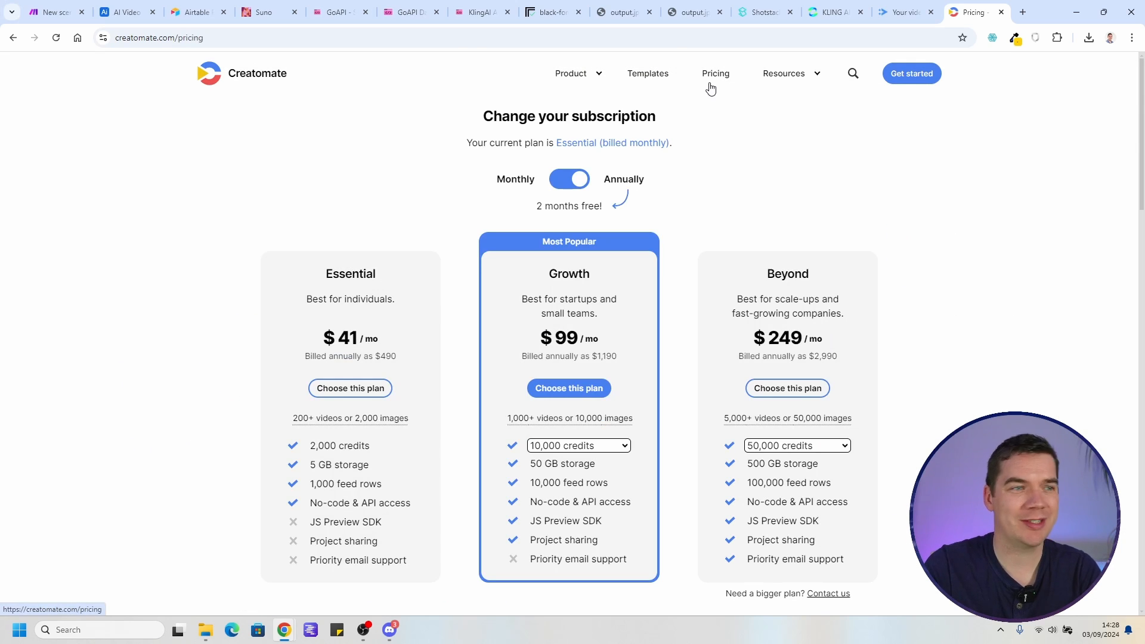
click(556, 186)
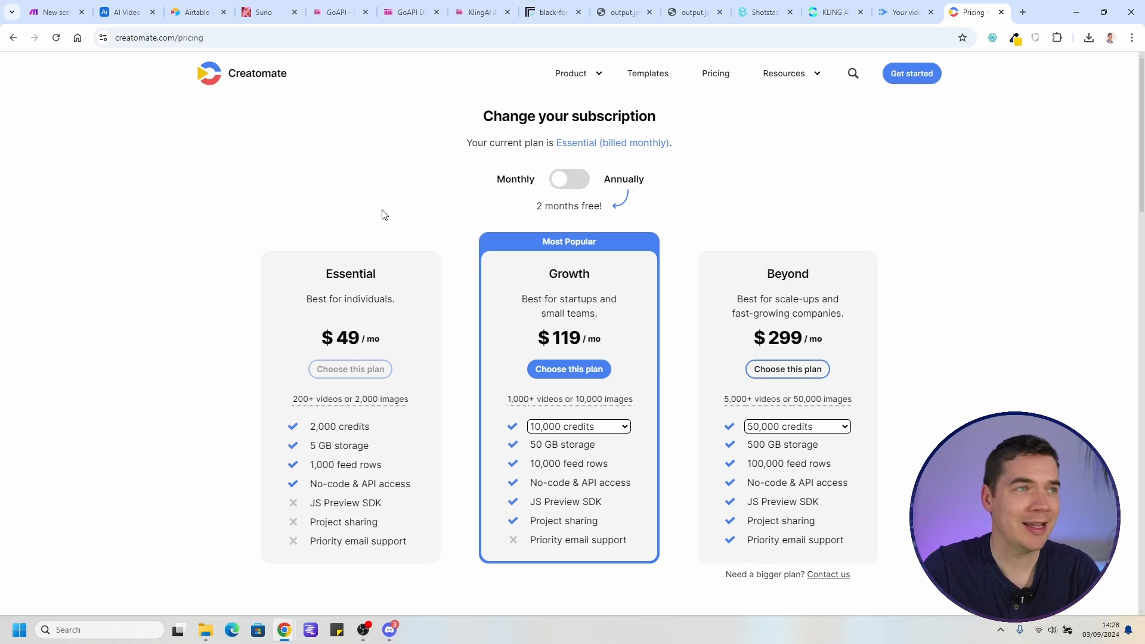
Compare Shotstack's usage-based pricing with Creatomate's monthly plans
click(778, 12)
click(724, 79)
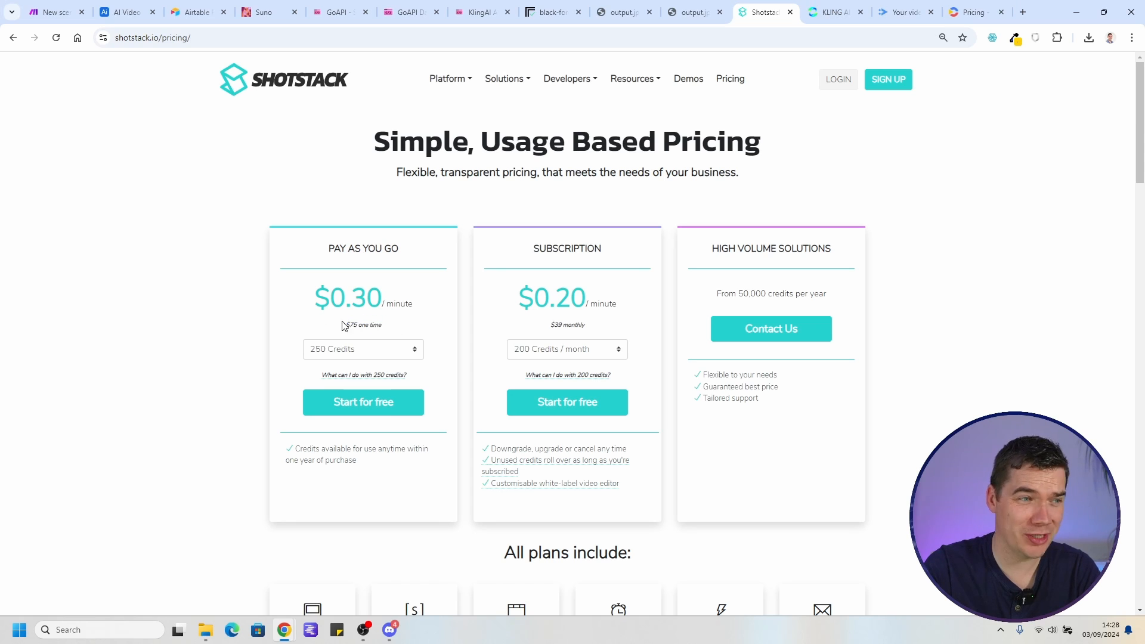
click(974, 12)
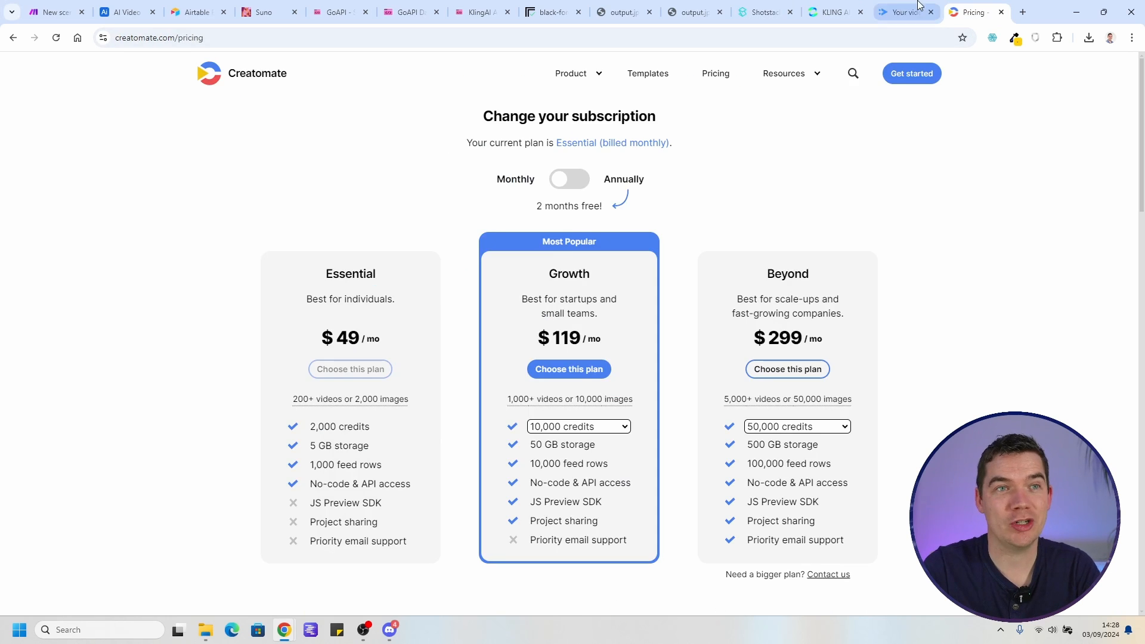
Examine JSON2Video's pre-paid and subscription plans on its API pricing page
click(905, 12)
click(729, 89)
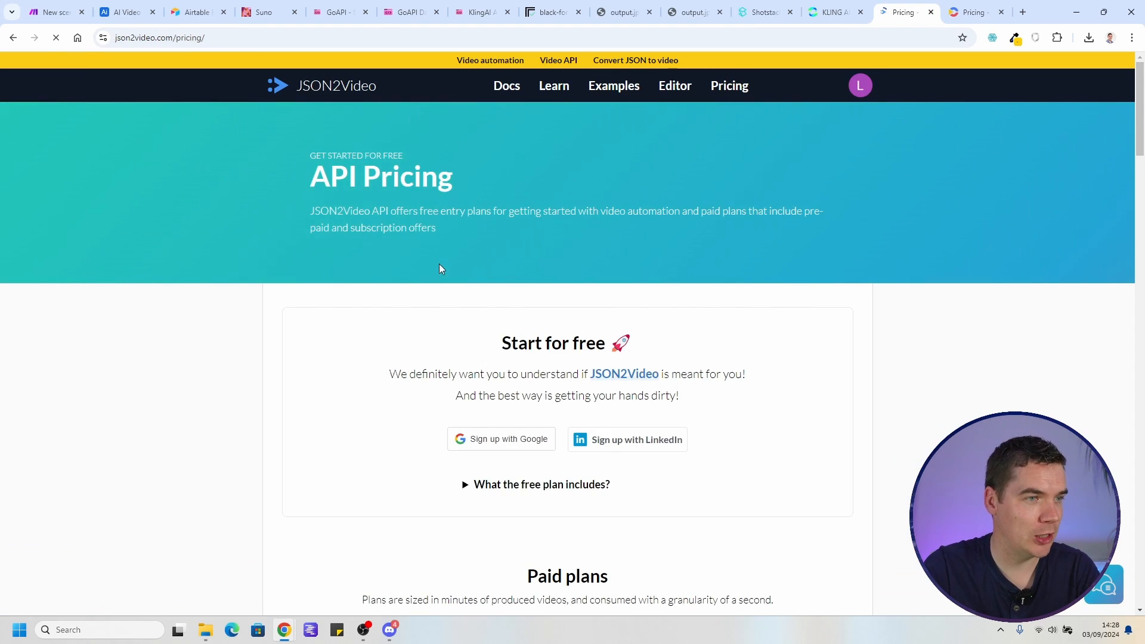
scroll(250, 372, down, 3)
scroll(250, 373, down, 3)
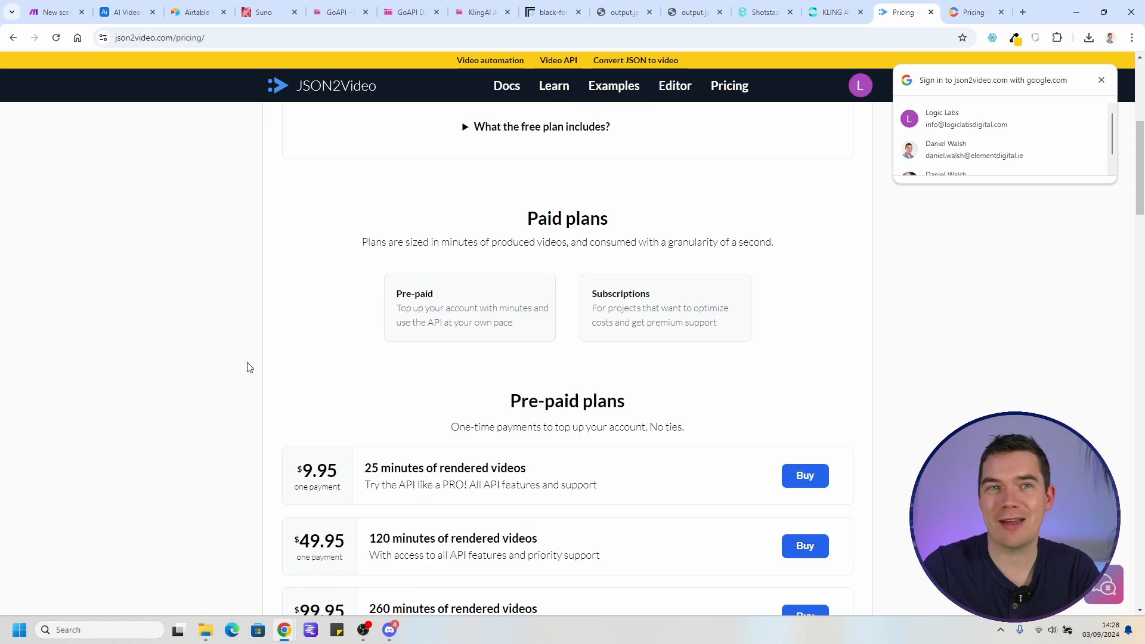
scroll(250, 358, down, 3)
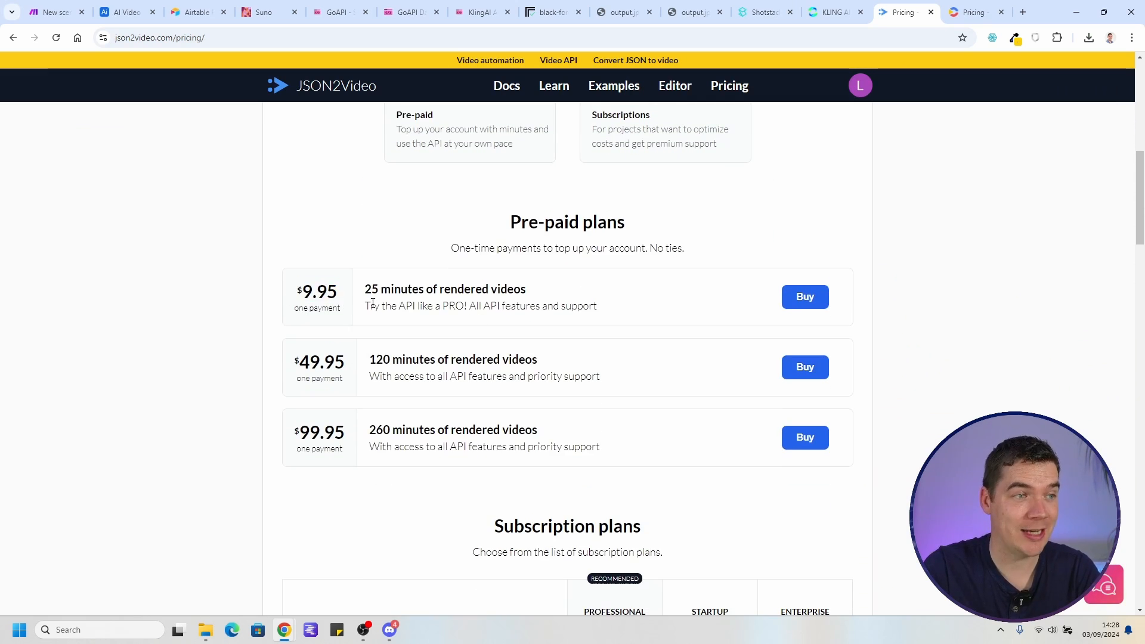
scroll(361, 369, down, 1)
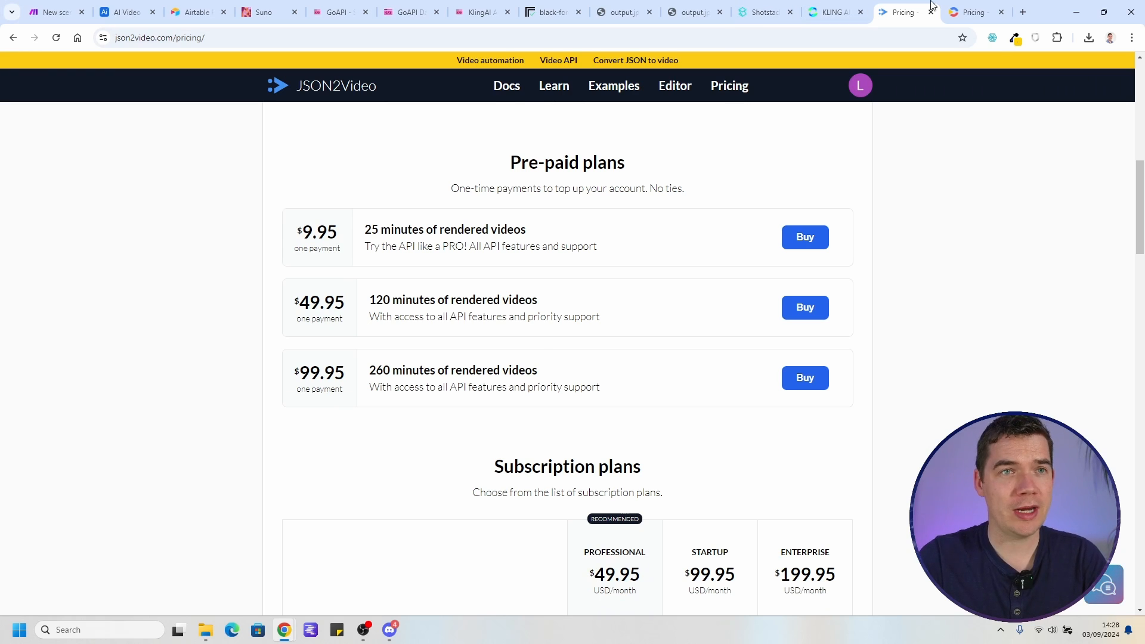
Open Creatomate's 9:16 Social 18 secs 6 Scenes (All Video) template and preview its playback from the start
click(971, 12)
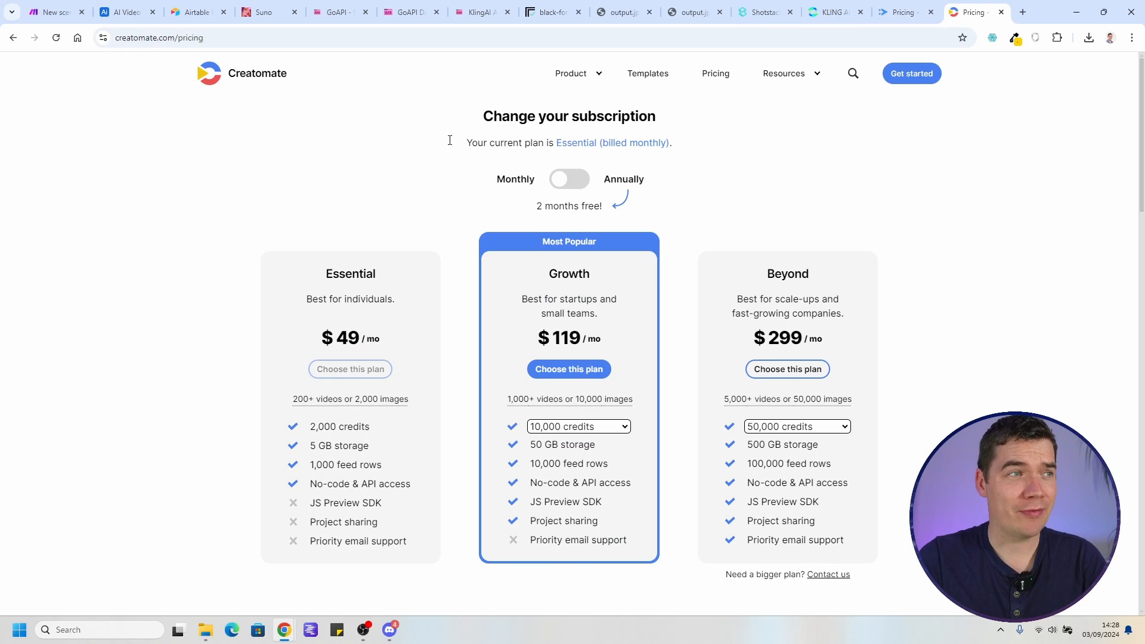
click(908, 81)
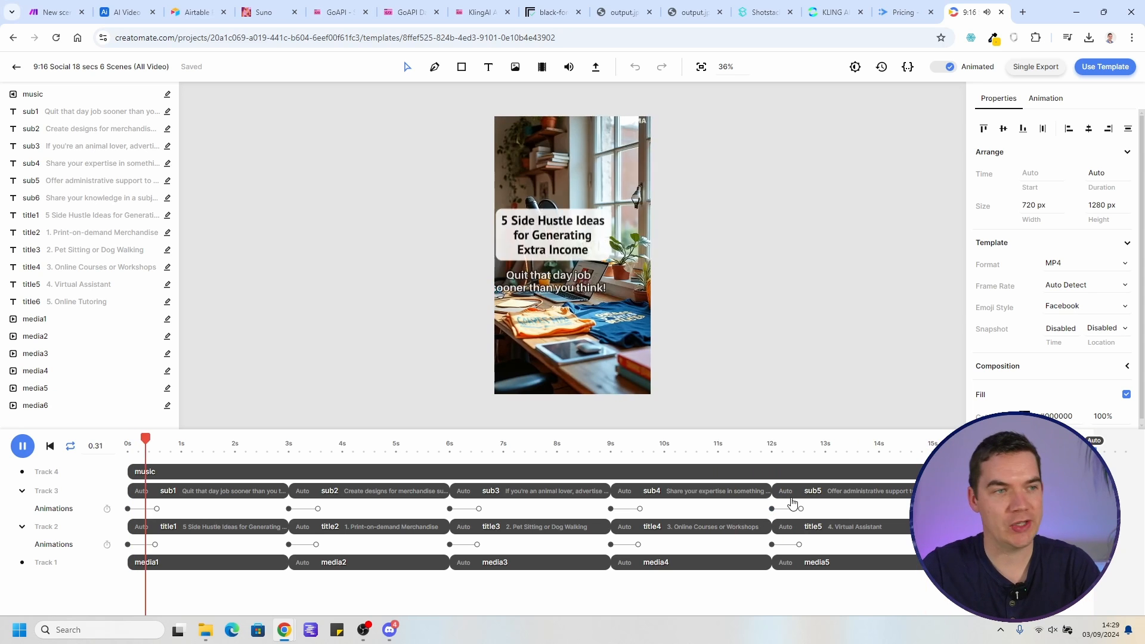
key(space)
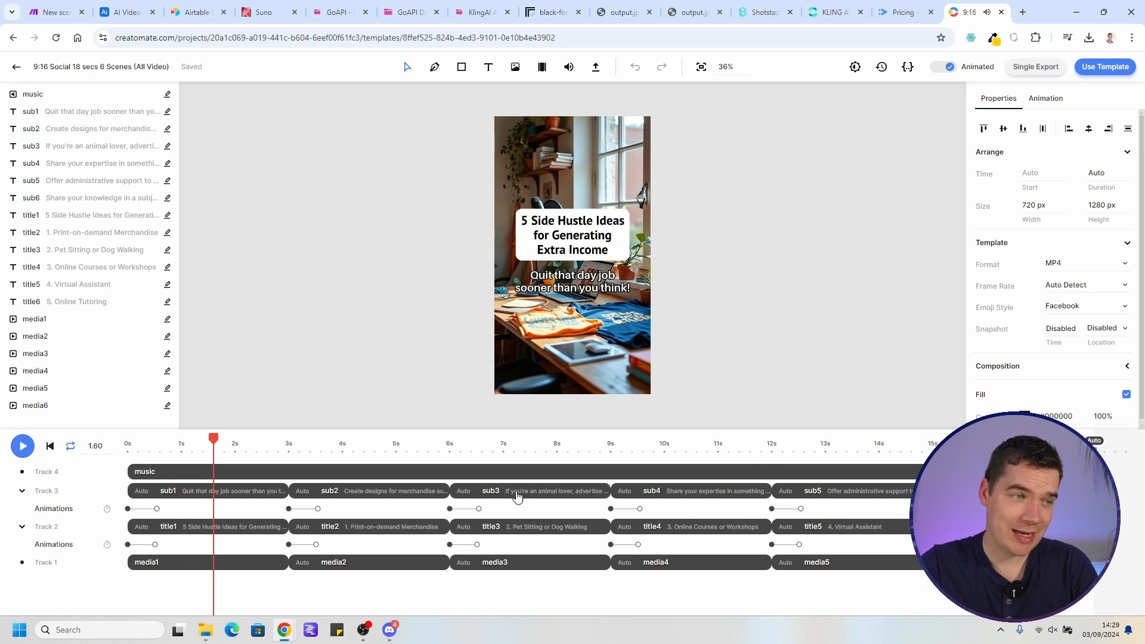
drag(160, 450, 90, 448)
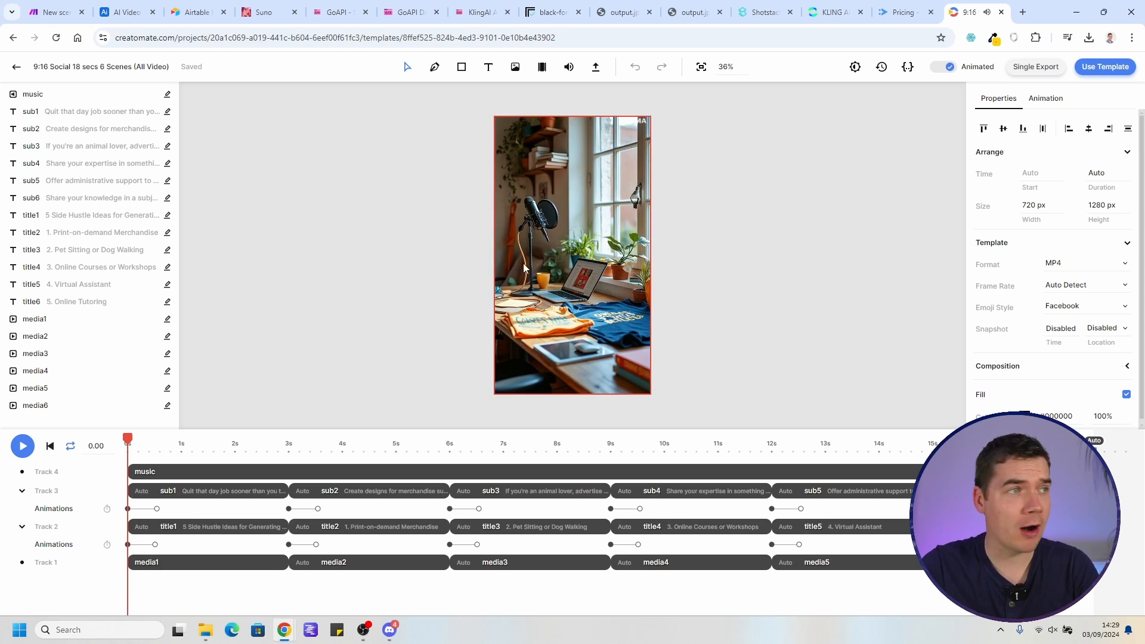
Look through the enter and scene animation options for the sub4 text element in the template
click(1045, 99)
click(684, 501)
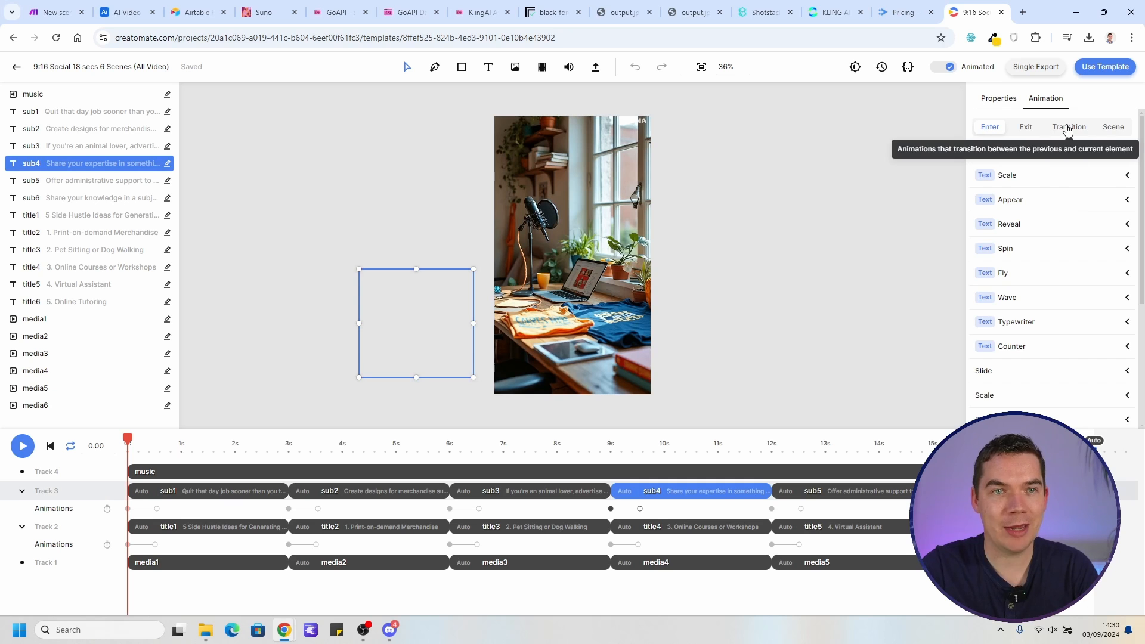
click(1113, 127)
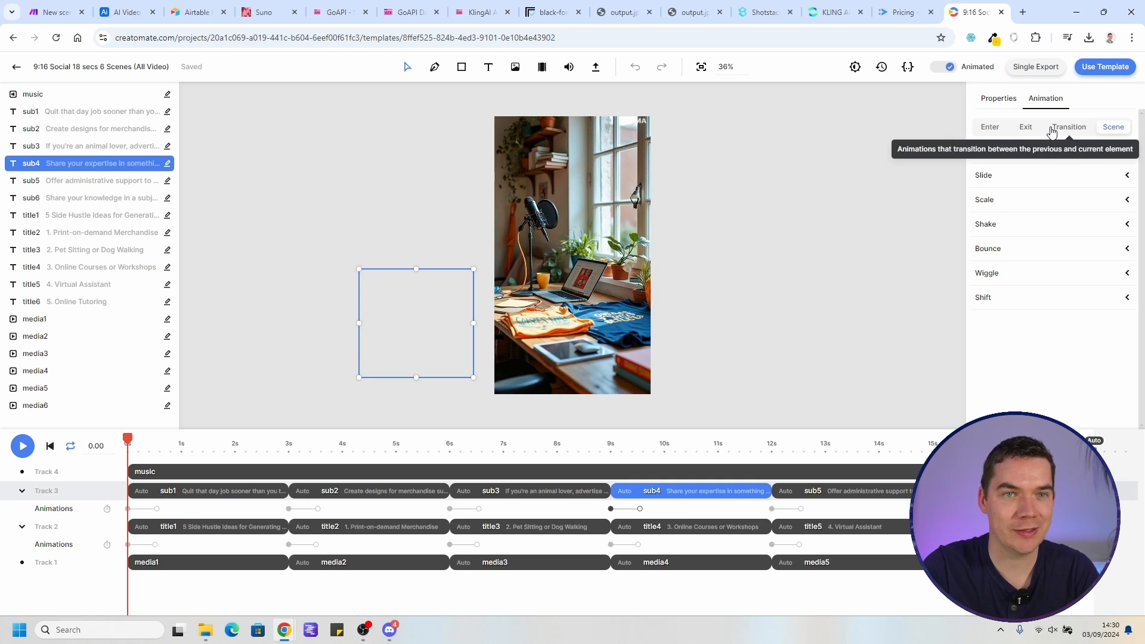
click(999, 128)
click(426, 392)
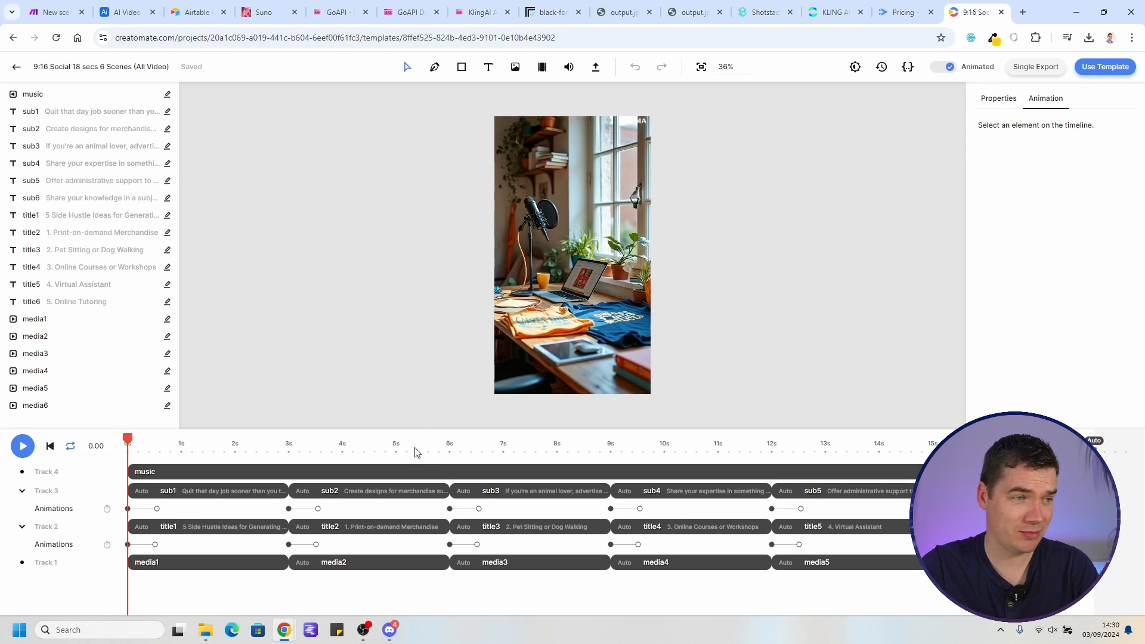
drag(263, 447, 113, 453)
Switch to the Make scenario and label the filter on the router's new eighth route Render Full Video
click(54, 12)
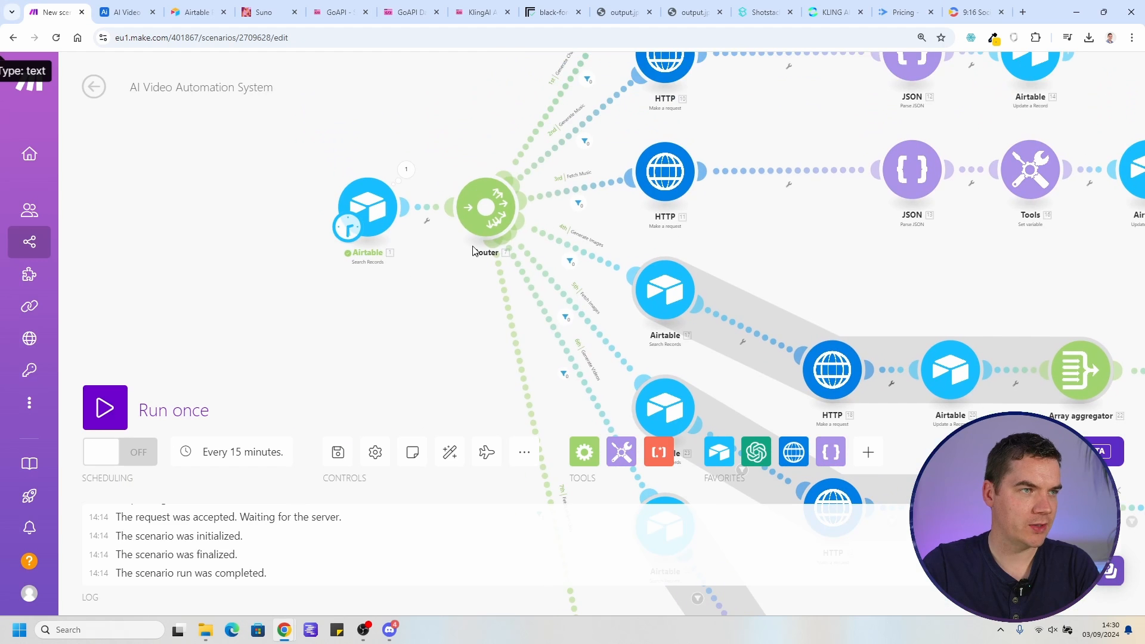
scroll(491, 208, down, 3)
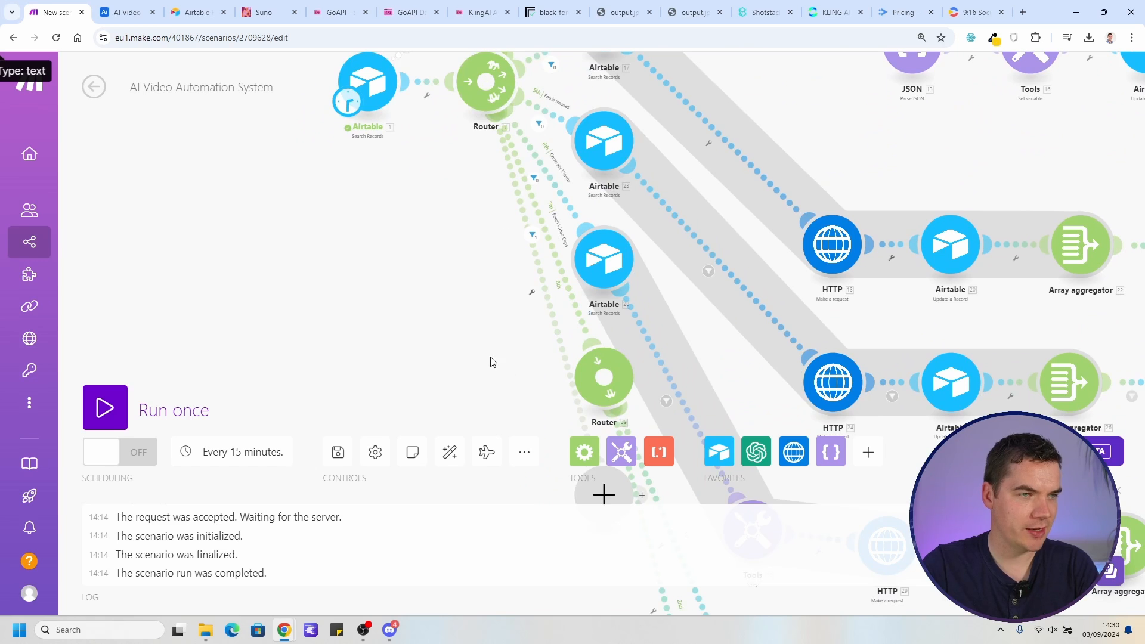
scroll(507, 370, up, 3)
drag(529, 406, 474, 66)
drag(576, 206, 418, 440)
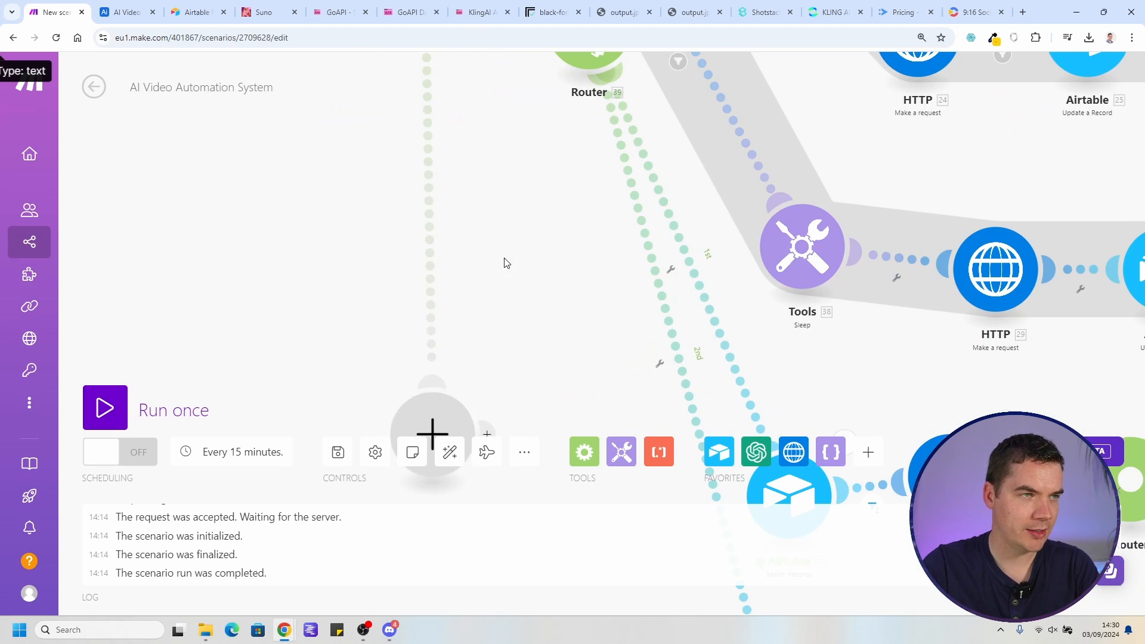
scroll(507, 263, down, 5)
scroll(525, 249, down, 5)
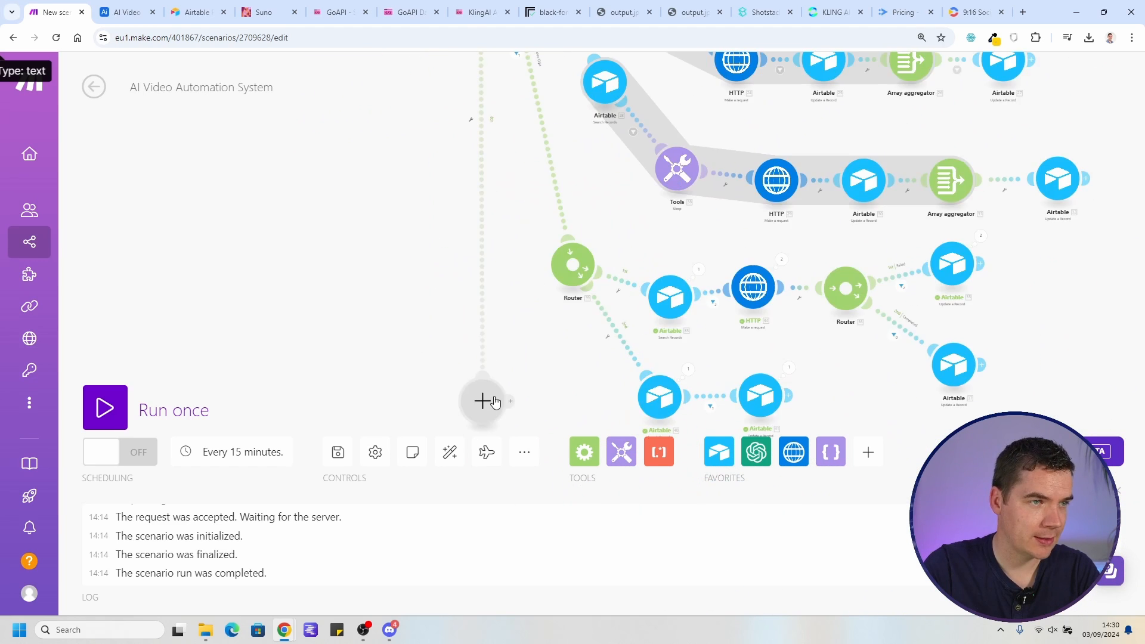
scroll(507, 316, down, 4)
drag(525, 343, 486, 187)
scroll(423, 288, up, 5)
click(360, 258)
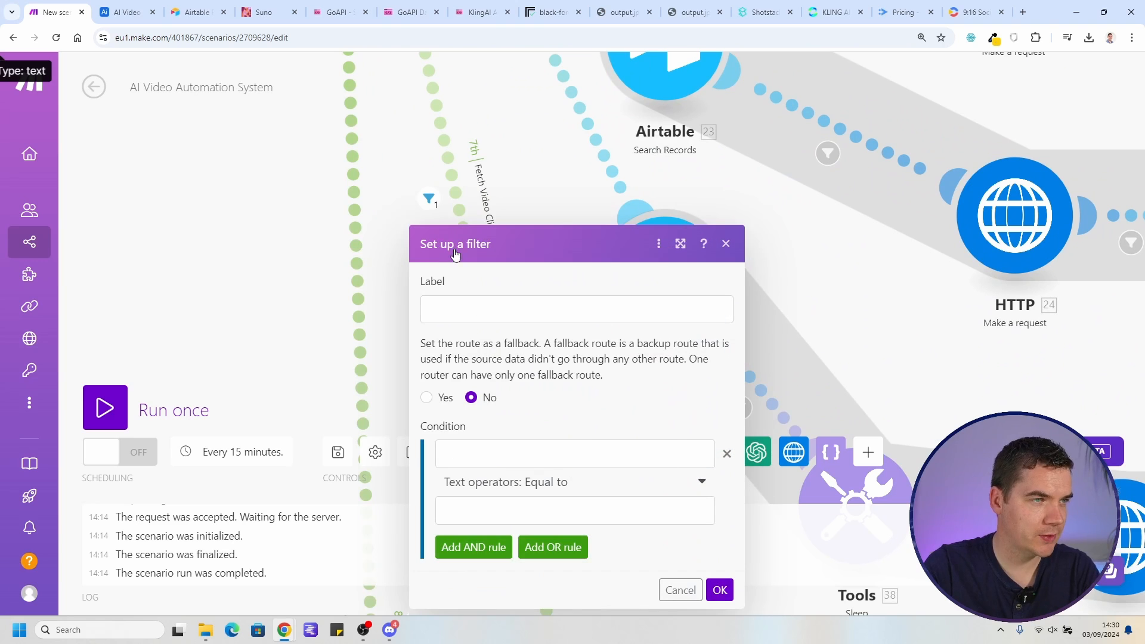
click(482, 306)
text(Render Full Video)
Set the new route's filter condition to Airtable Status equal to Render Full Video and save the filter
click(513, 452)
text(stat)
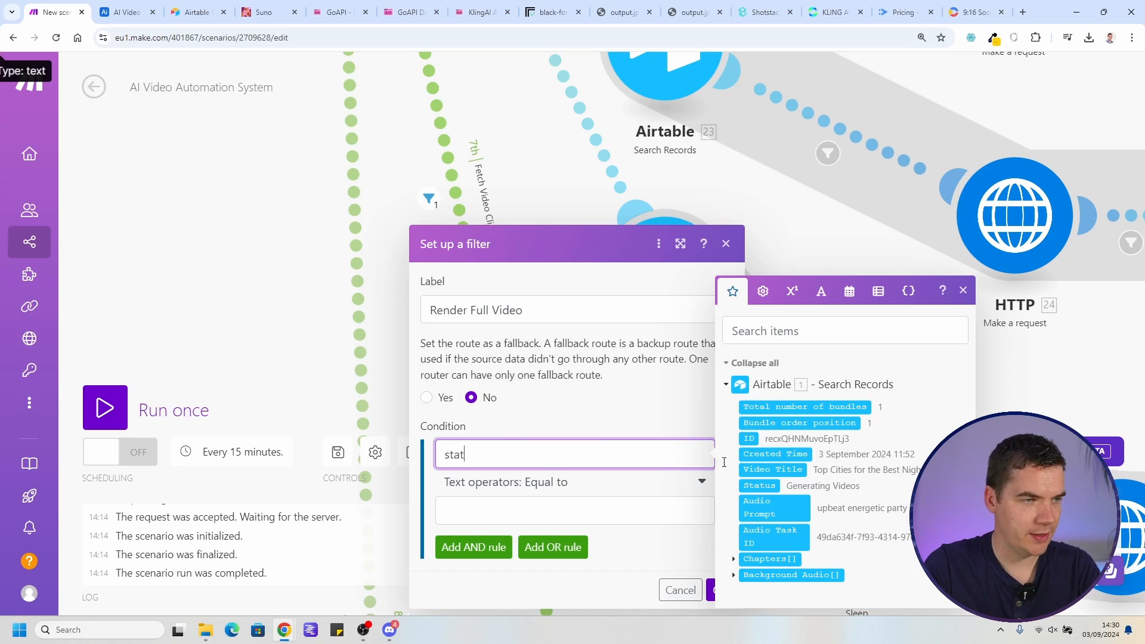
click(769, 482)
click(558, 511)
text(Render Full Video)
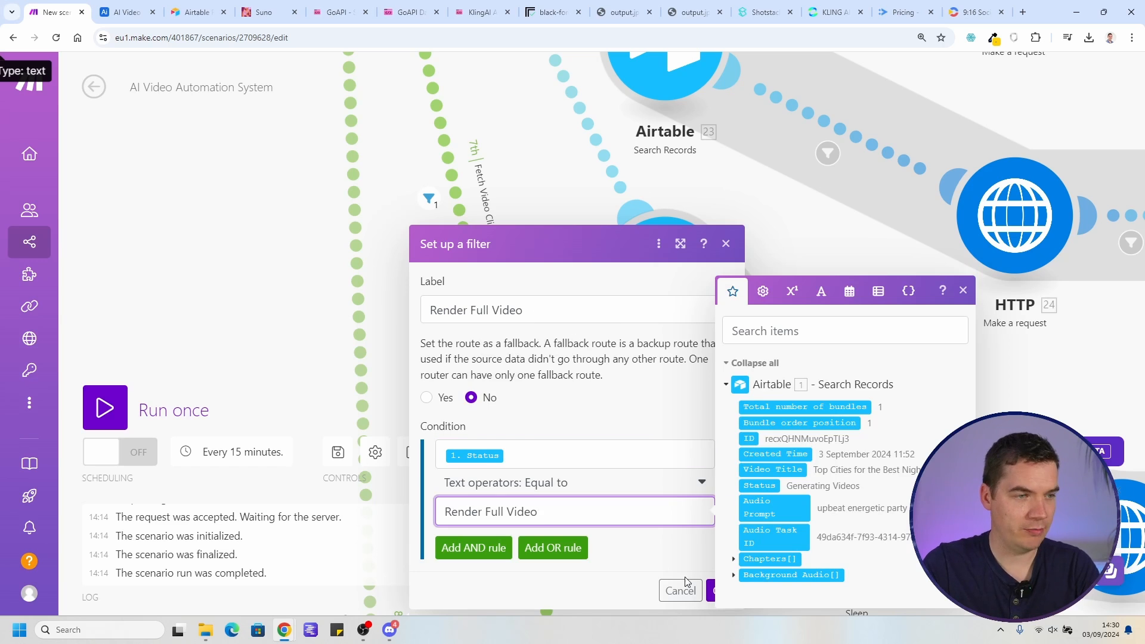
click(710, 592)
Switch to Airtable and add a Render Full Video option to the Status field of the Videos table
click(134, 14)
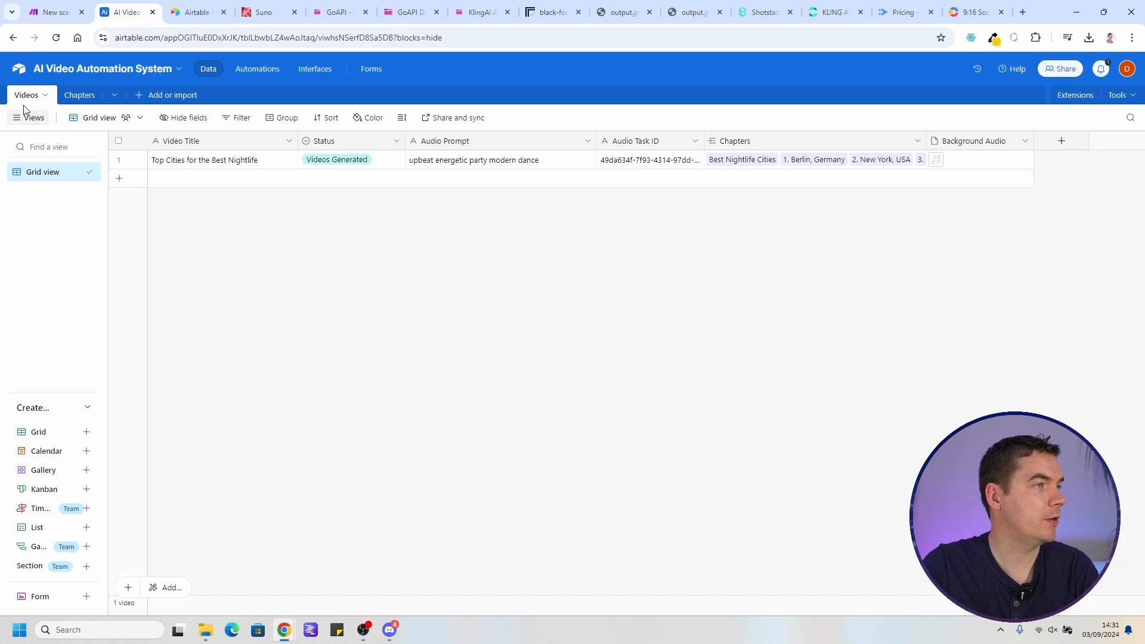
click(382, 142)
click(396, 141)
click(397, 173)
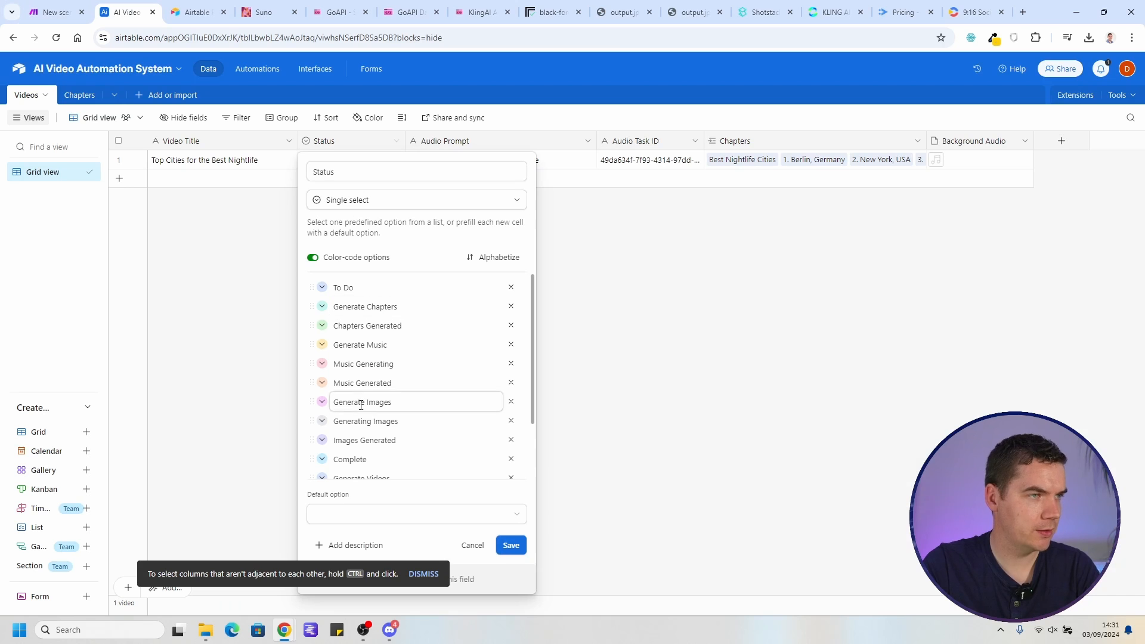
scroll(356, 380, down, 2)
click(347, 464)
text(Render Full Video)
scroll(382, 462, down, 1)
click(343, 463)
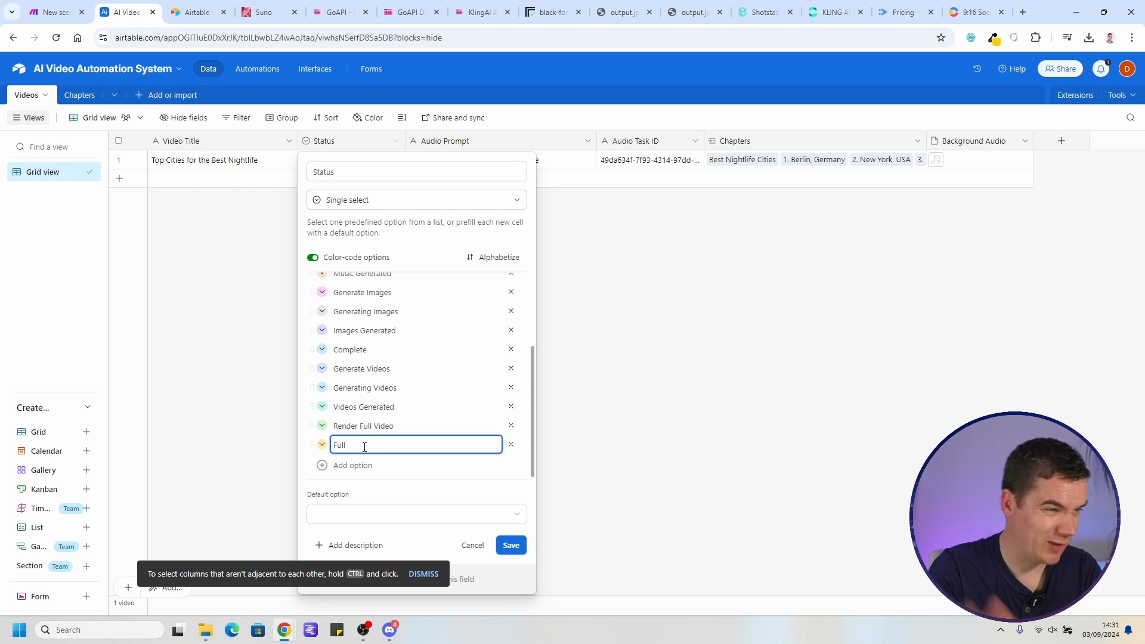
click(511, 446)
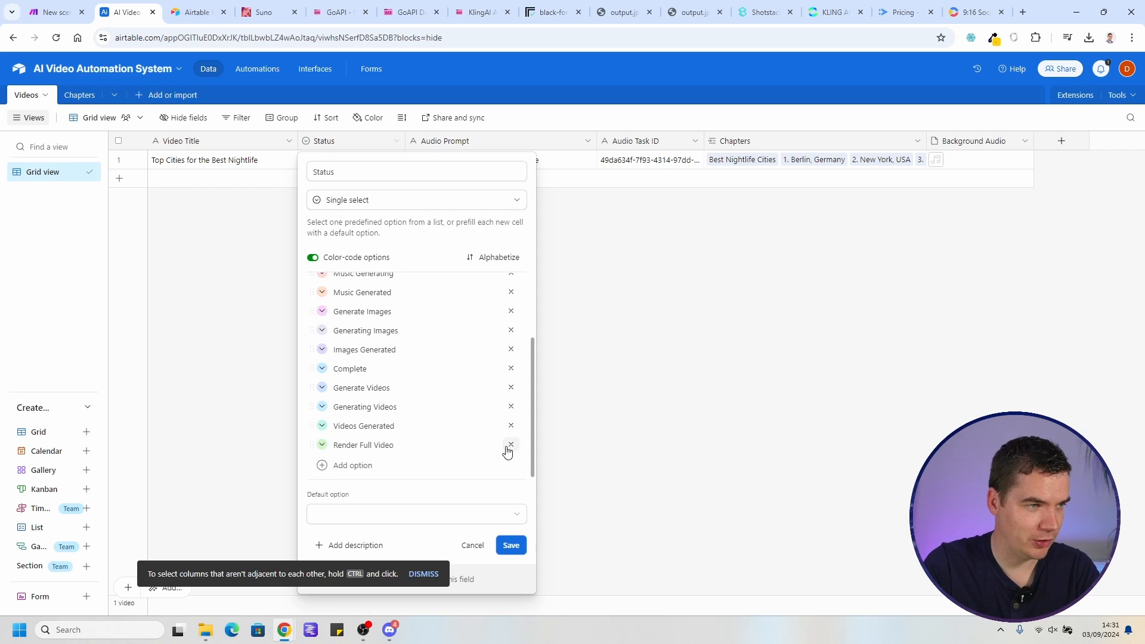
Move the Complete option to the end of the Status options and save the field
drag(311, 369, 319, 452)
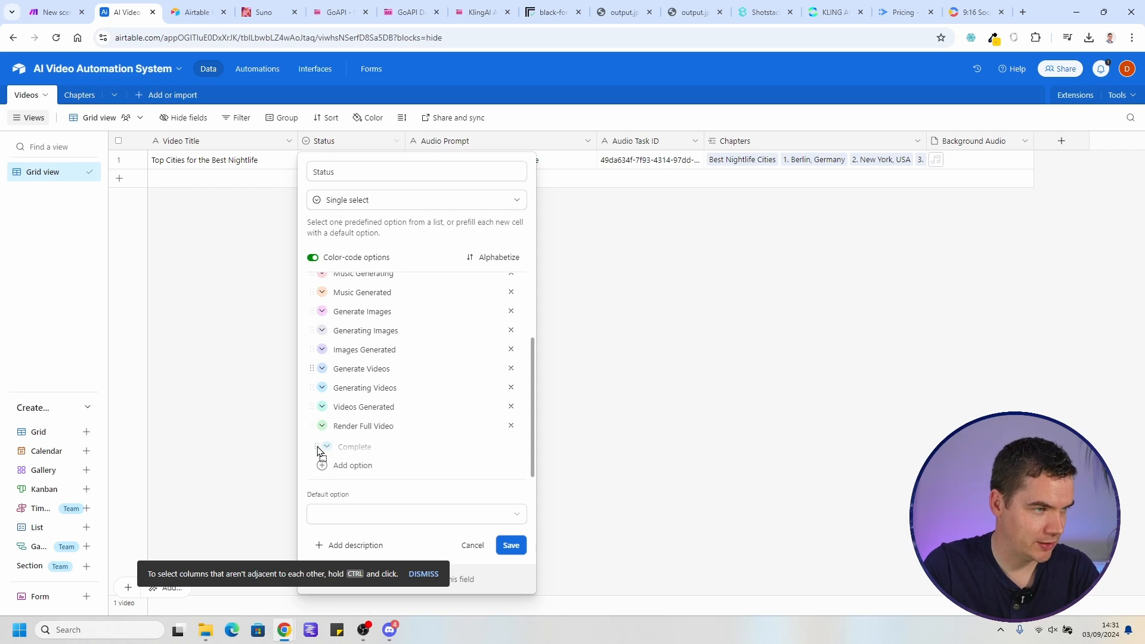
click(511, 545)
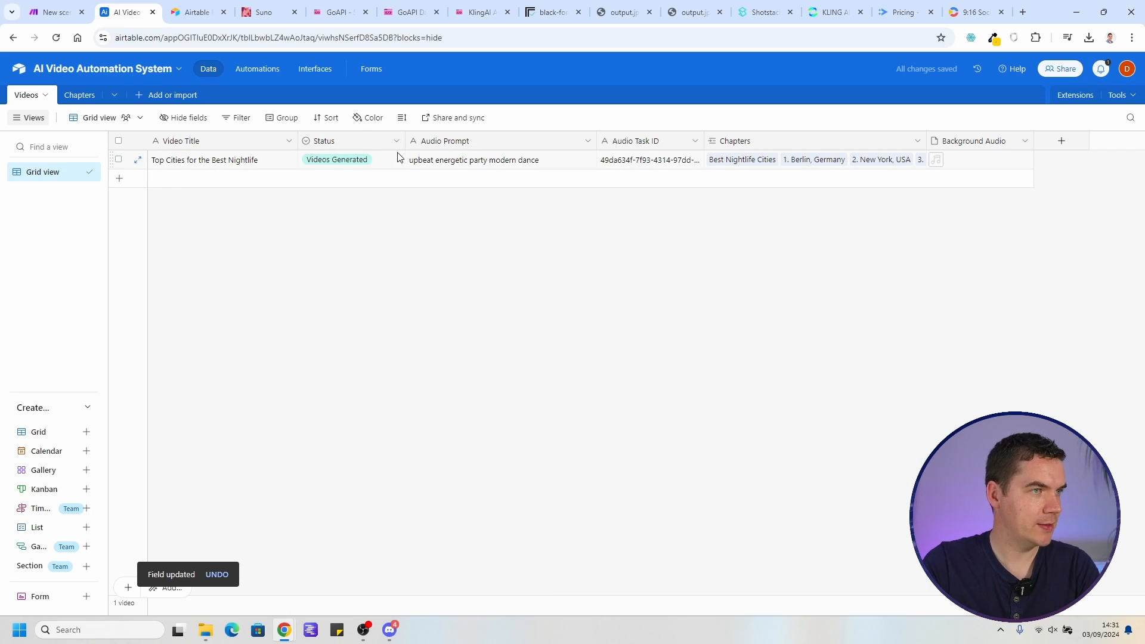
Set the Status of the Top Cities for the Best Nightlife record to Render Full Video
click(366, 161)
click(365, 161)
scroll(358, 286, down, 2)
click(346, 284)
click(508, 279)
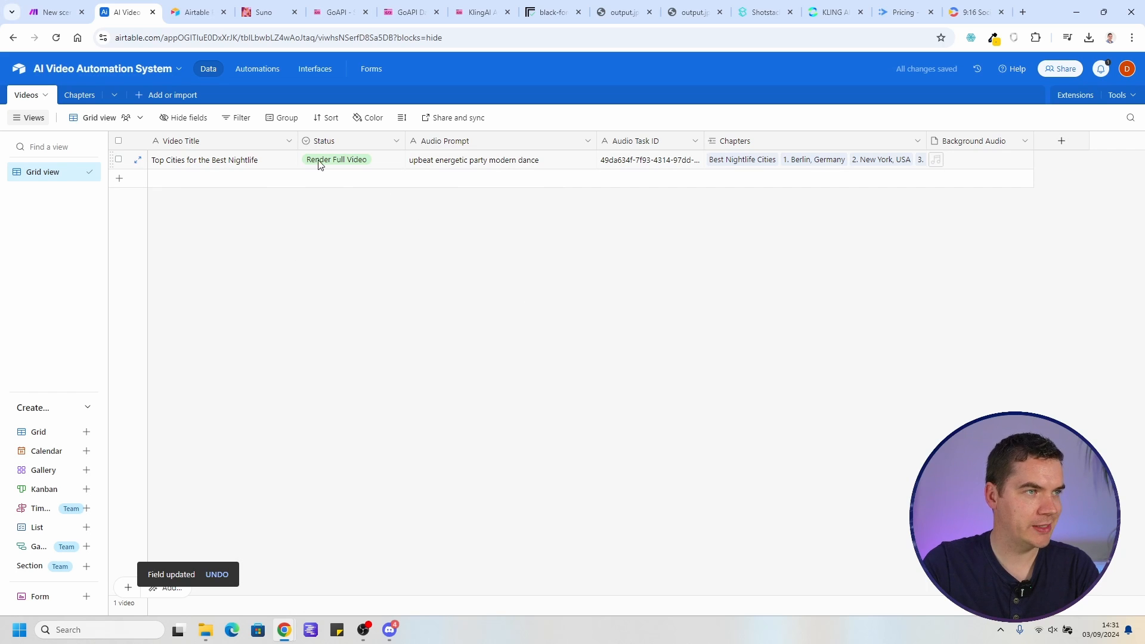
Return to the Make scenario and examine its routes from the Airtable trigger and router down to the Render Full Video branch
click(65, 6)
scroll(323, 212, down, 1)
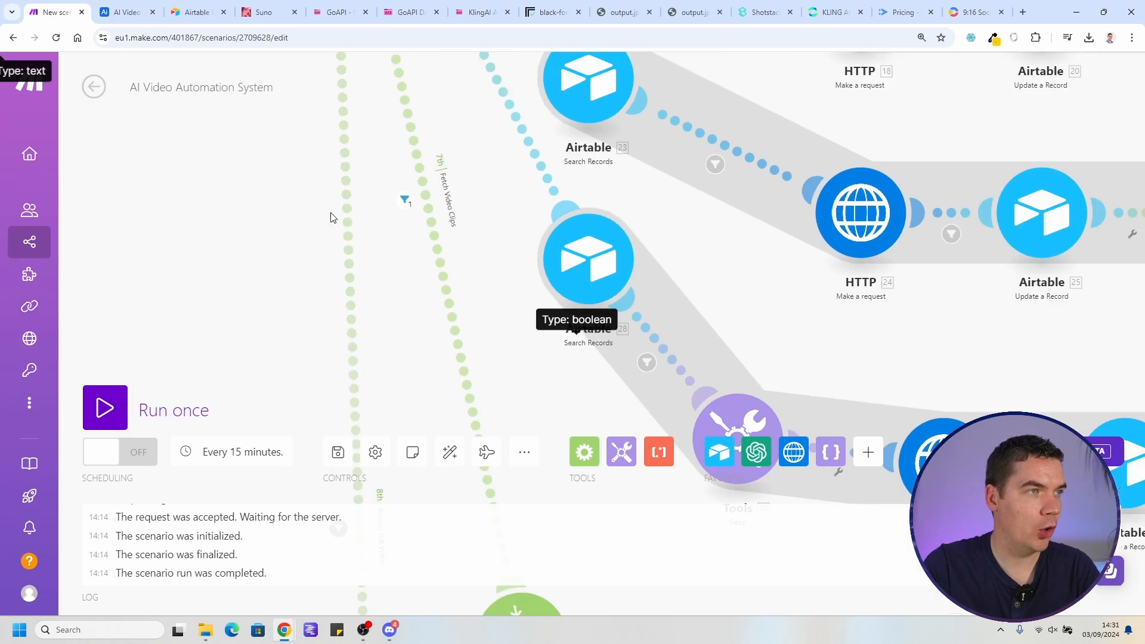
click(348, 154)
click(304, 292)
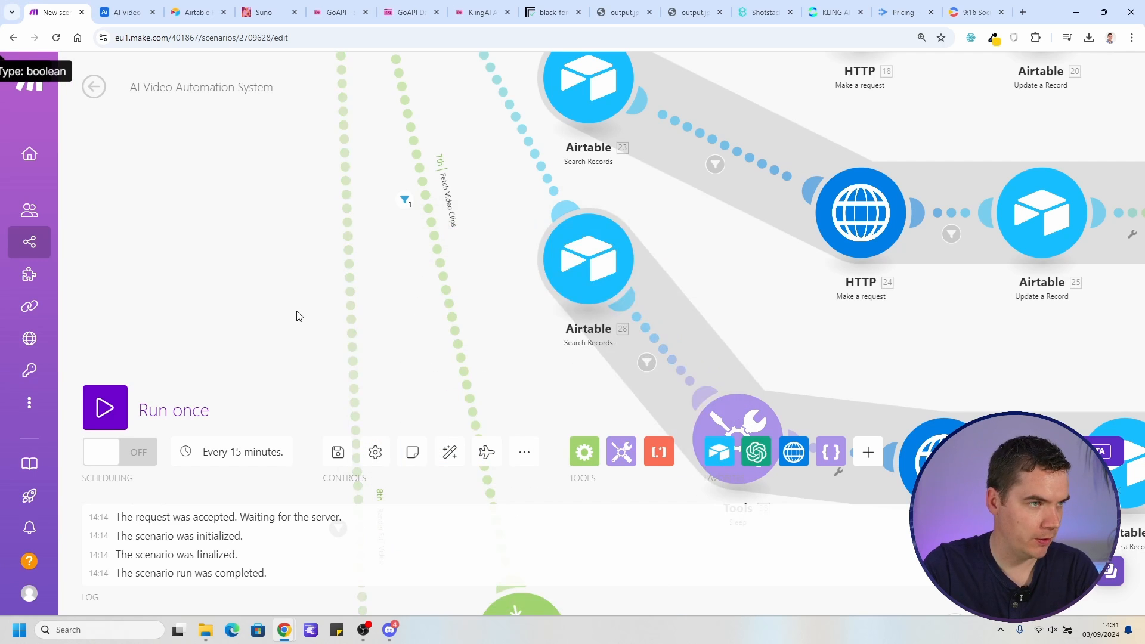
drag(347, 234, 358, 195)
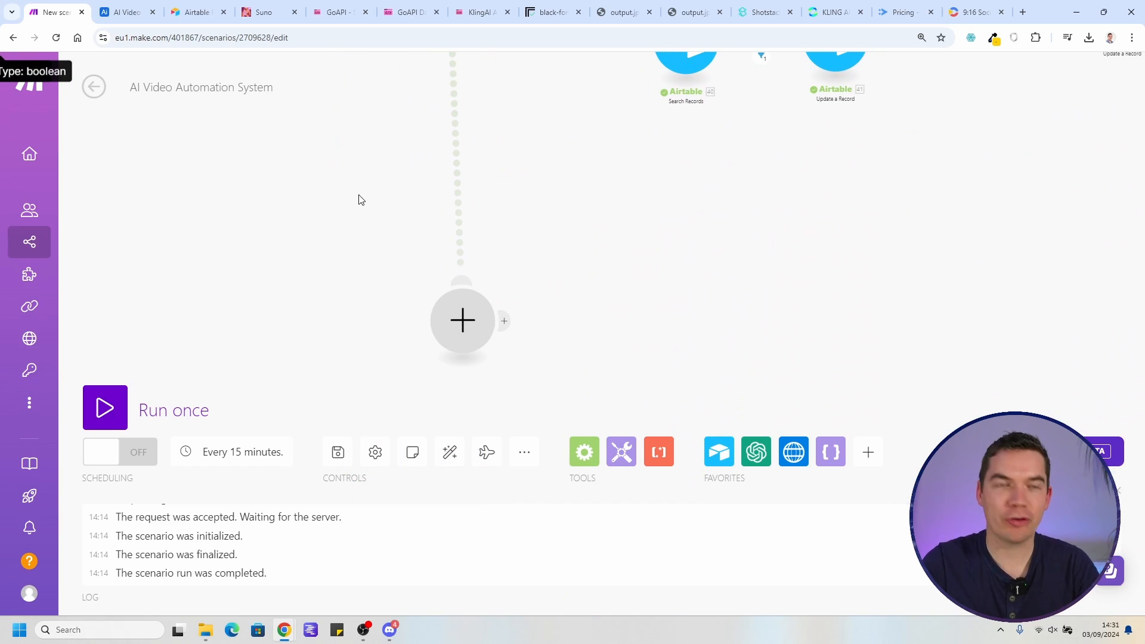
scroll(360, 200, down, 3)
drag(361, 200, 394, 425)
drag(328, 261, 449, 441)
scroll(485, 283, up, 5)
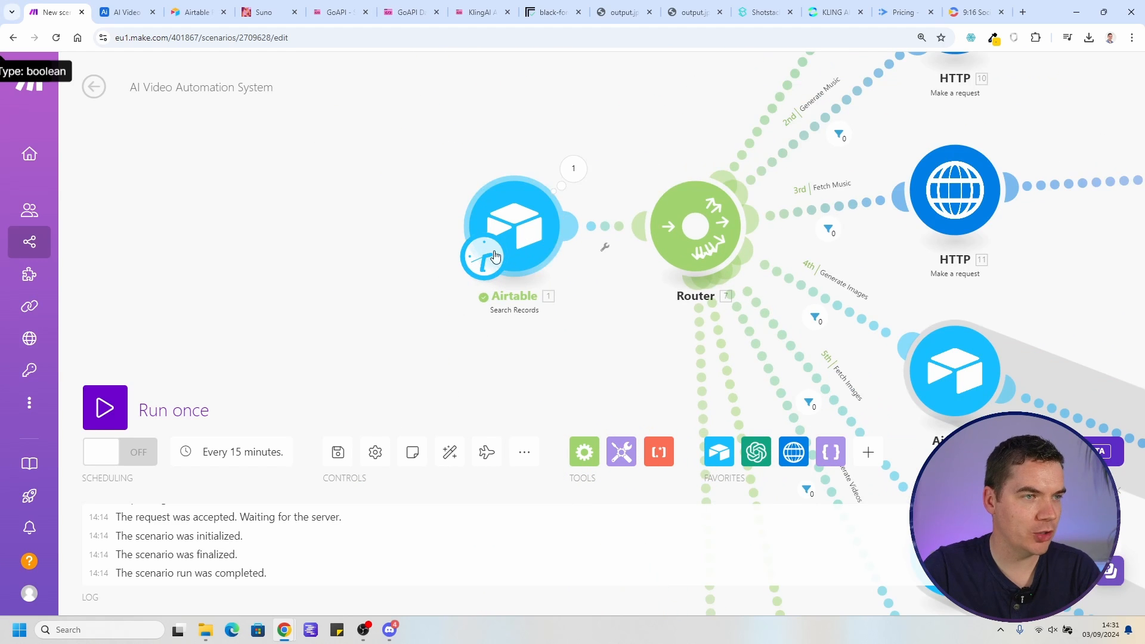
scroll(560, 333, down, 3)
drag(560, 335, 495, 118)
drag(546, 397, 464, 128)
scroll(482, 287, up, 3)
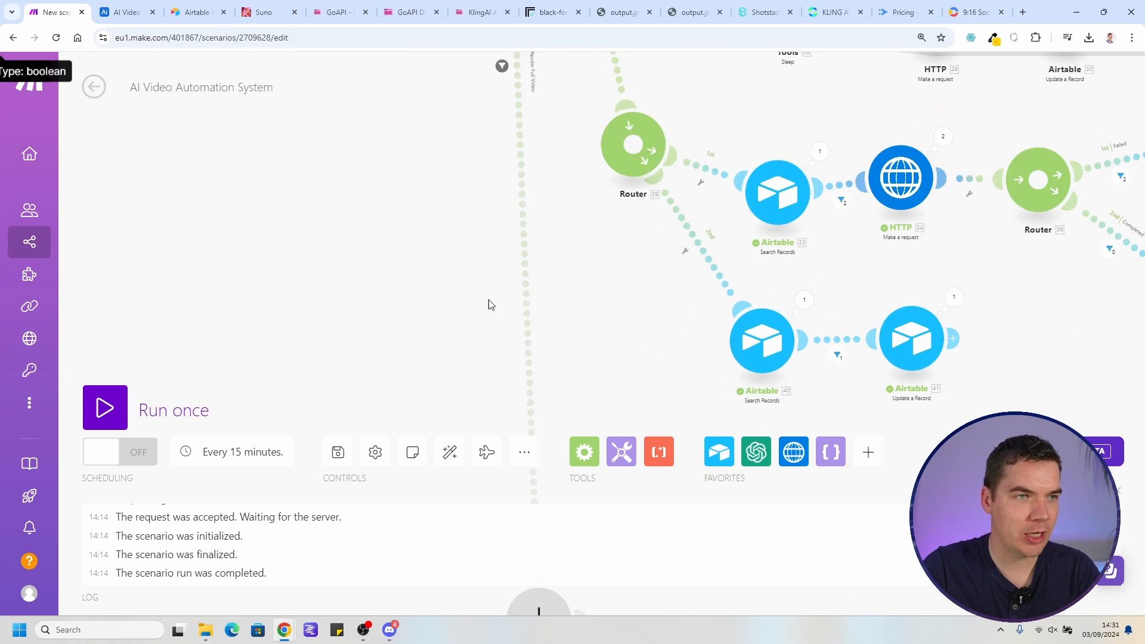
drag(493, 325, 457, 149)
click(460, 196)
click(578, 128)
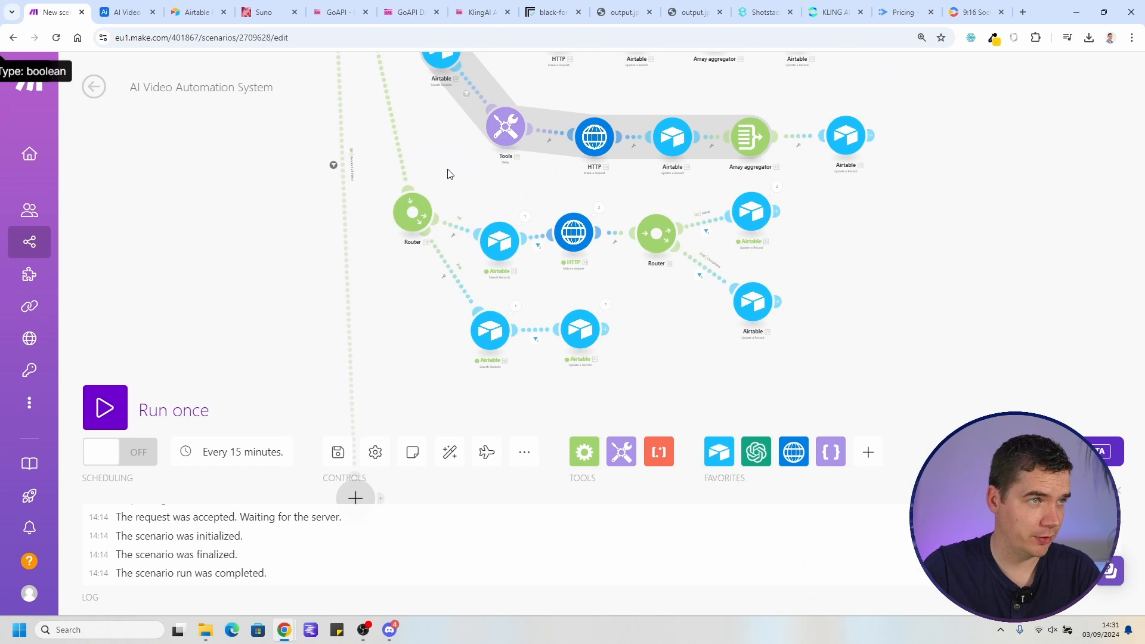
Copy the Airtable Search Records module of the Generate Videos route and paste it onto the Render Full Video route
drag(452, 173, 555, 325)
right_click(544, 201)
click(600, 330)
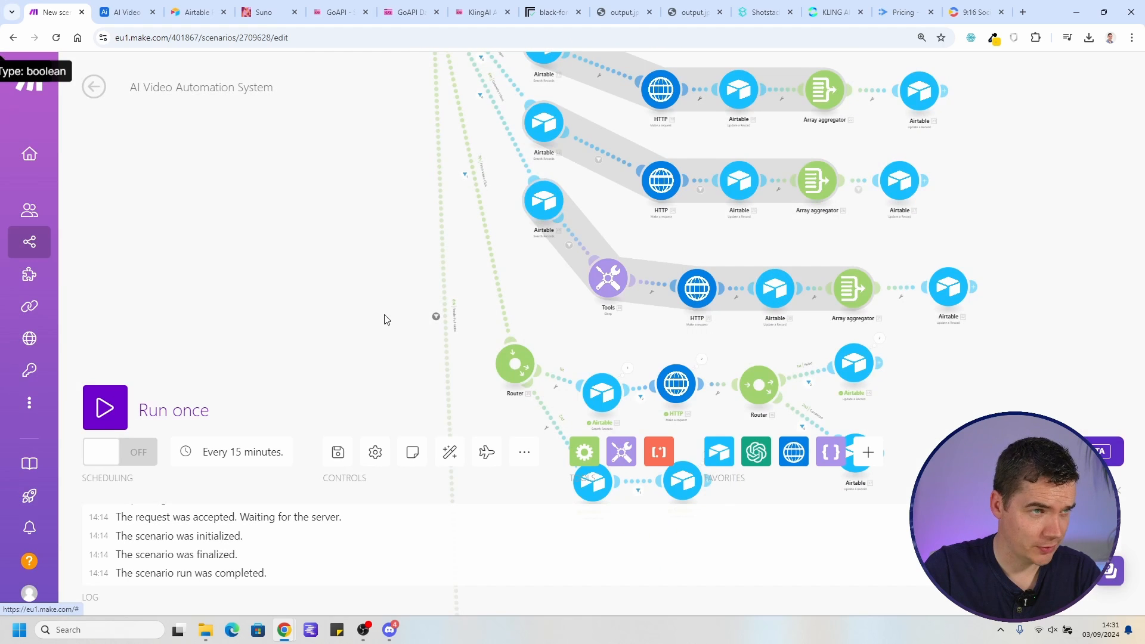
key(ctrl+v)
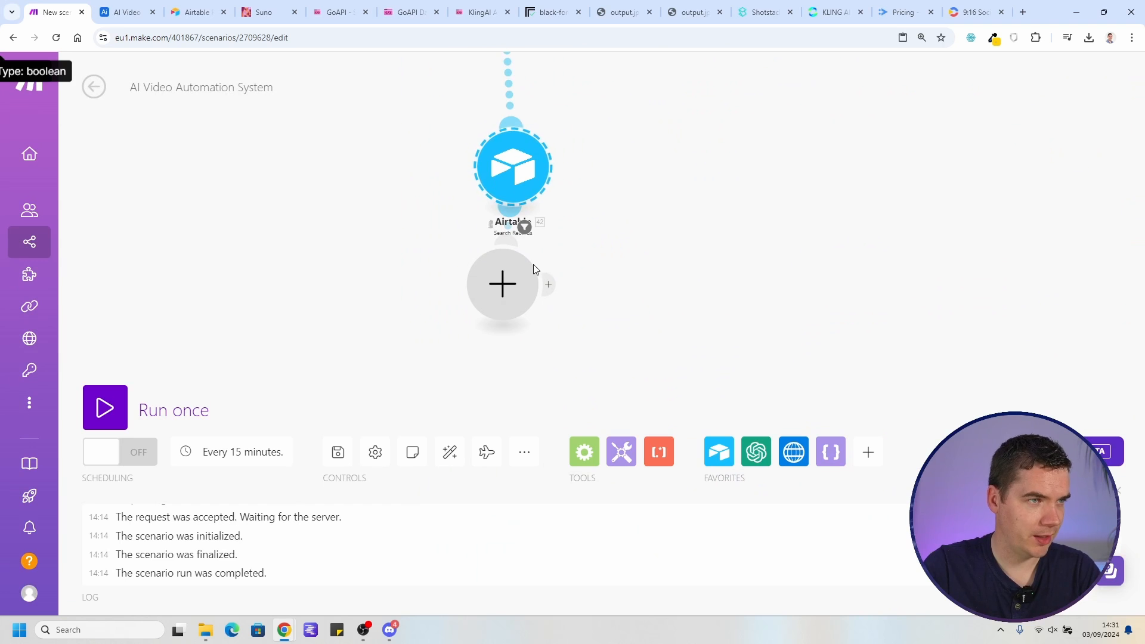
drag(520, 173, 580, 113)
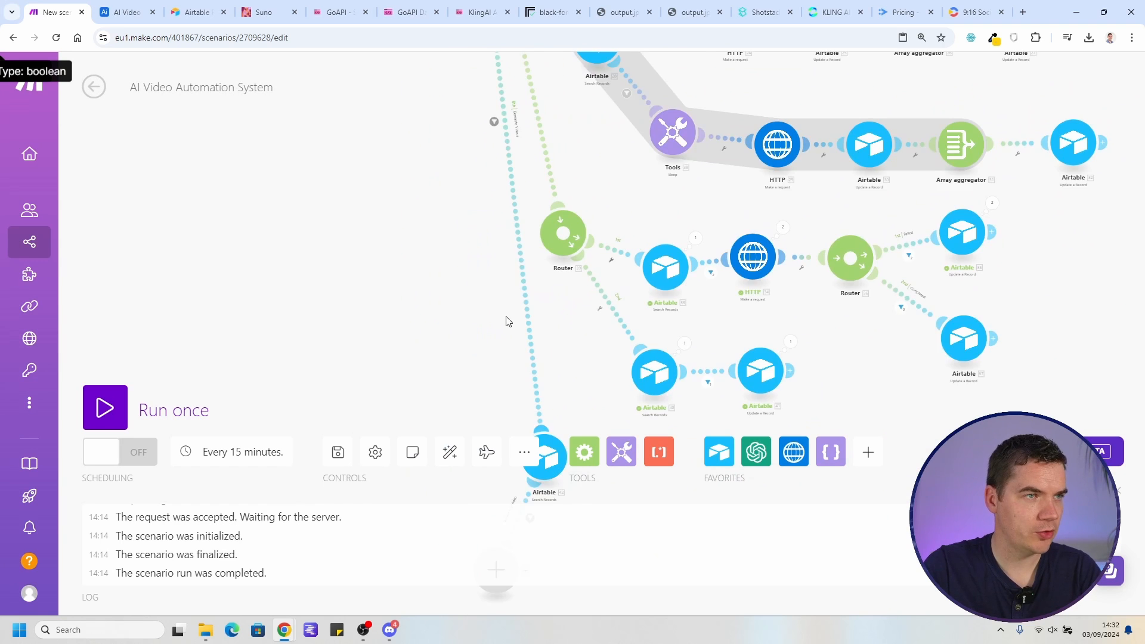
Change the pasted module's route filter to the label Render Full Video and the condition Status equal to Render Full Video
scroll(507, 321, up, 3)
drag(523, 316, 517, 289)
click(520, 289)
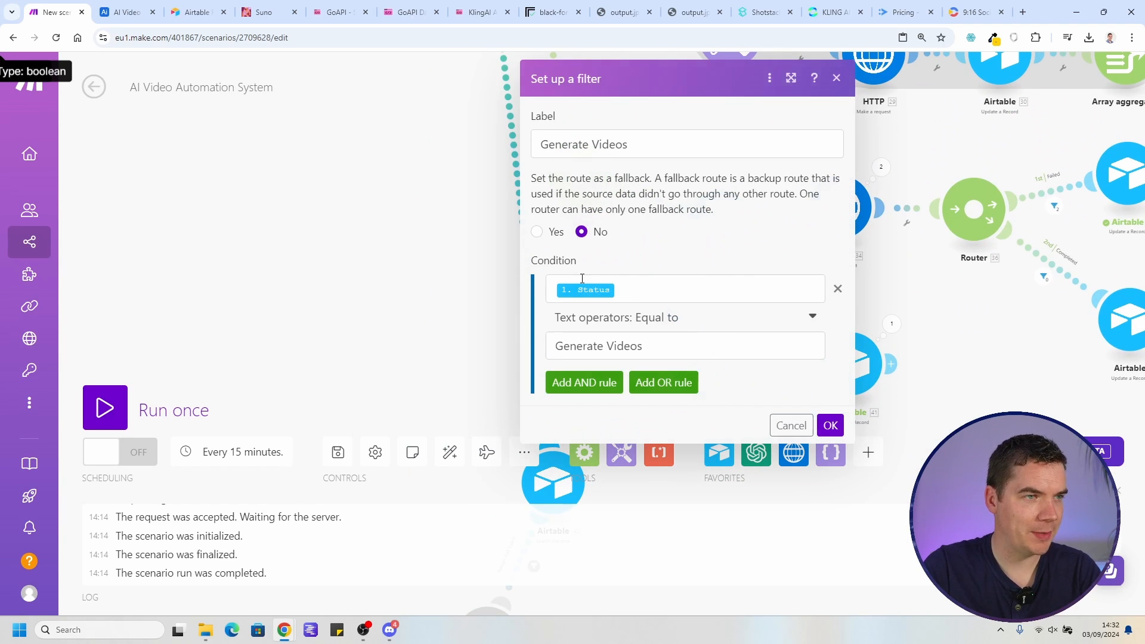
triple_click(606, 156)
text(Render Full Video)
triple_click(650, 346)
text(Render Full Video)
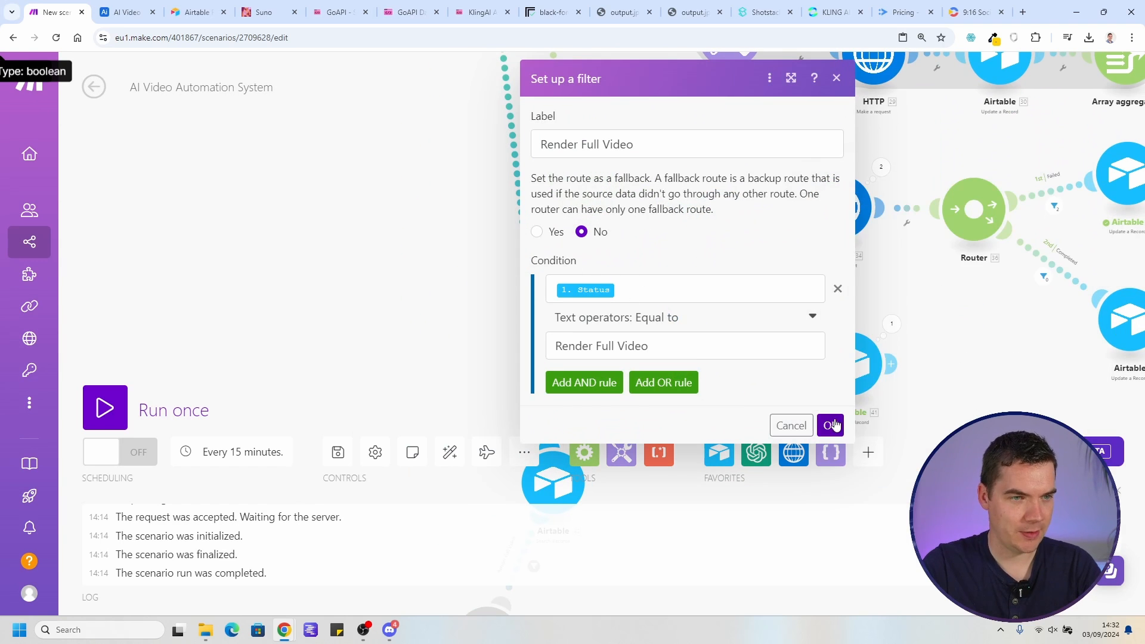
click(832, 426)
Delete the leftover empty module beyond the pasted Airtable Search Records module and reposition the pasted module
scroll(468, 290, down, 1)
drag(467, 289, 423, 66)
right_click(455, 351)
click(477, 384)
drag(499, 233, 485, 339)
Reduce the pasted Search Records module's formula to {Videos} = "Video Title", using the mapped Video Title from the first Airtable module
click(484, 340)
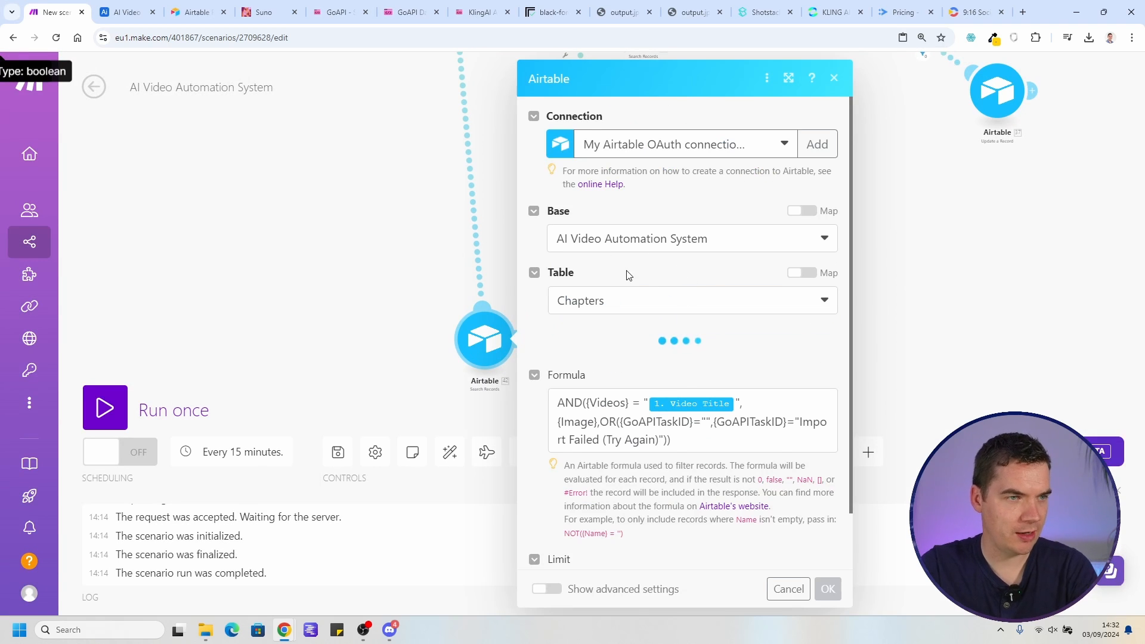
scroll(632, 381, down, 5)
click(741, 365)
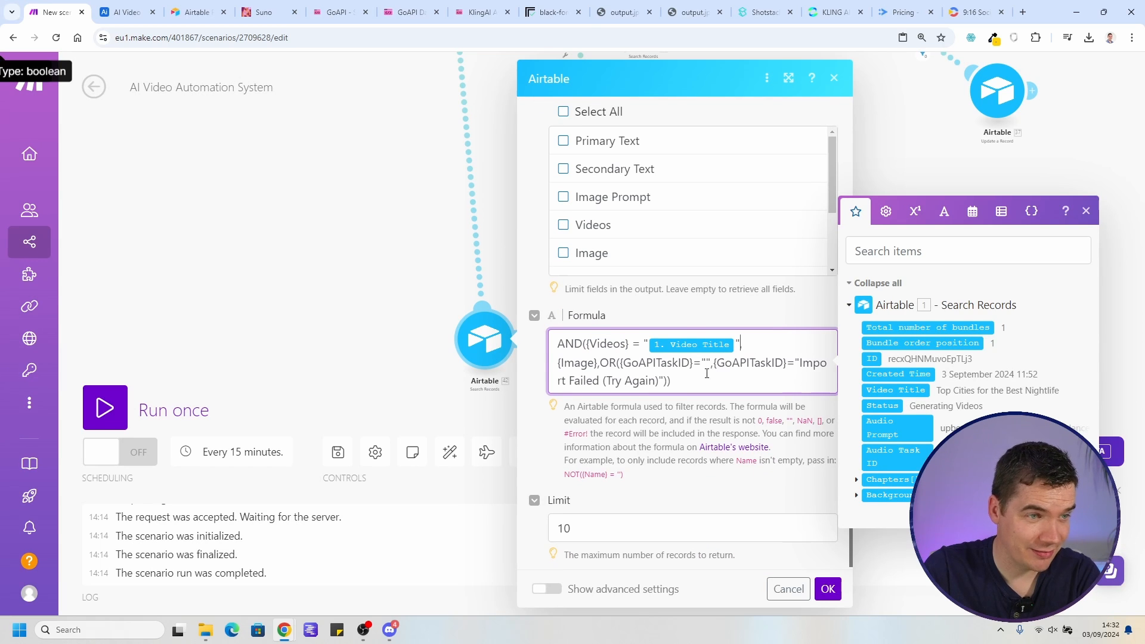
drag(668, 387, 739, 344)
key(BackSpace)
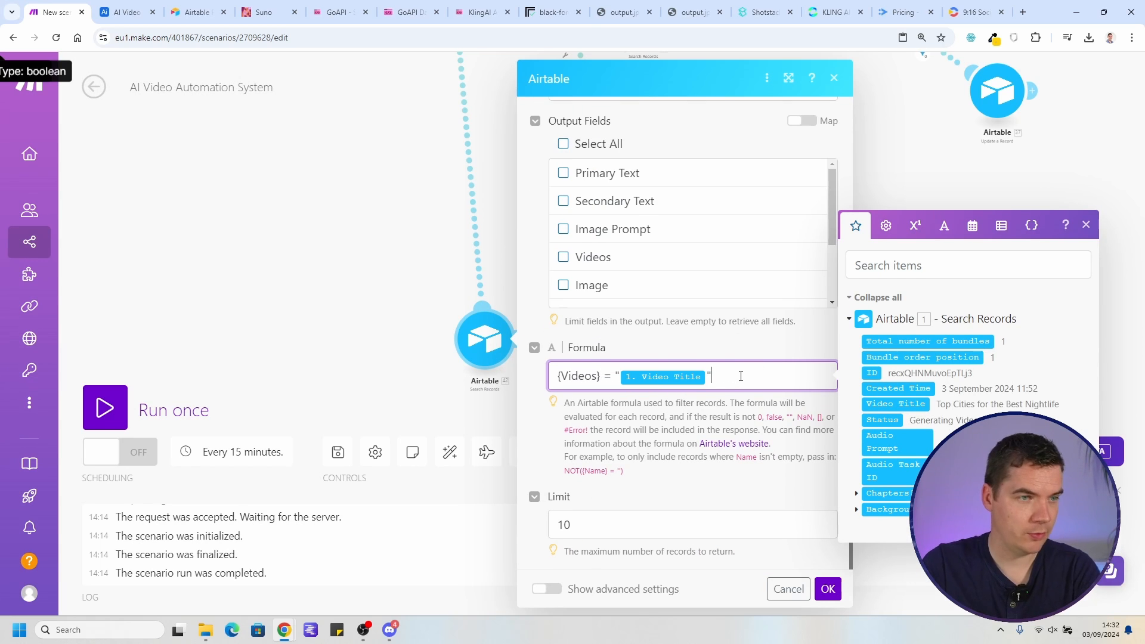
Set the view of the Render Full Video route's Search Records module to Grid view and save the module settings
scroll(695, 350, up, 1)
scroll(692, 350, down, 3)
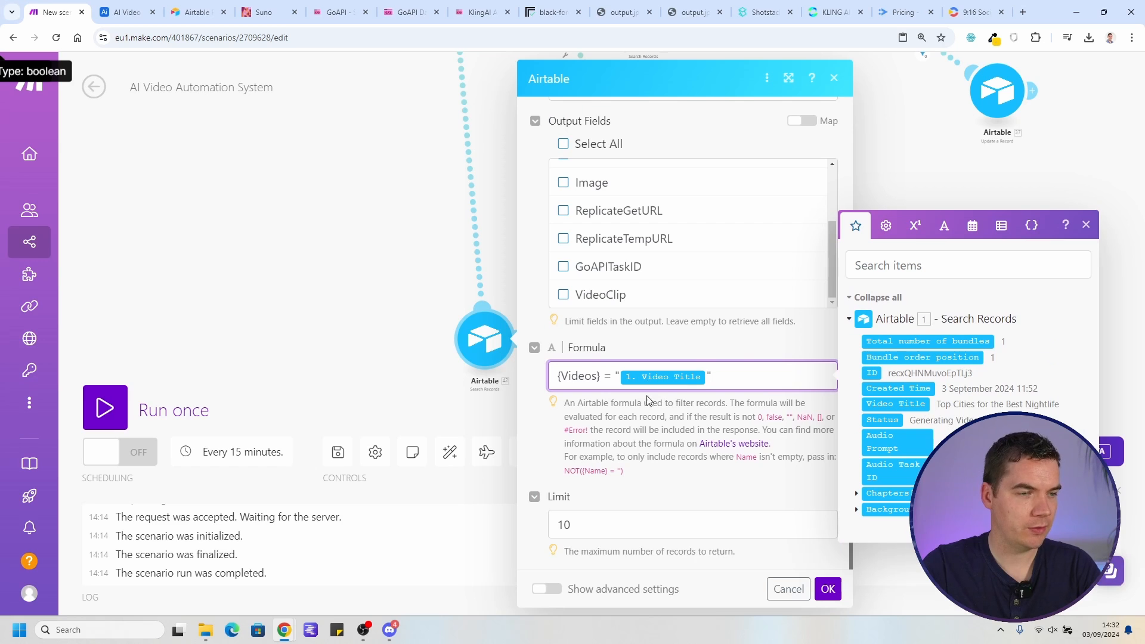
scroll(634, 445, up, 2)
click(583, 211)
click(589, 256)
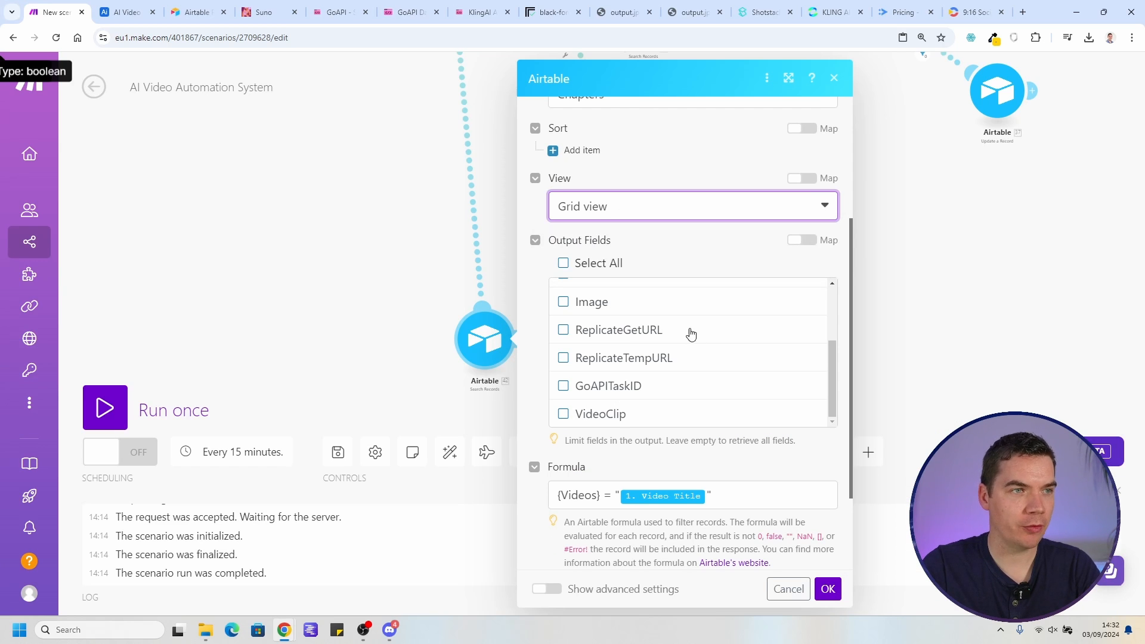
click(827, 589)
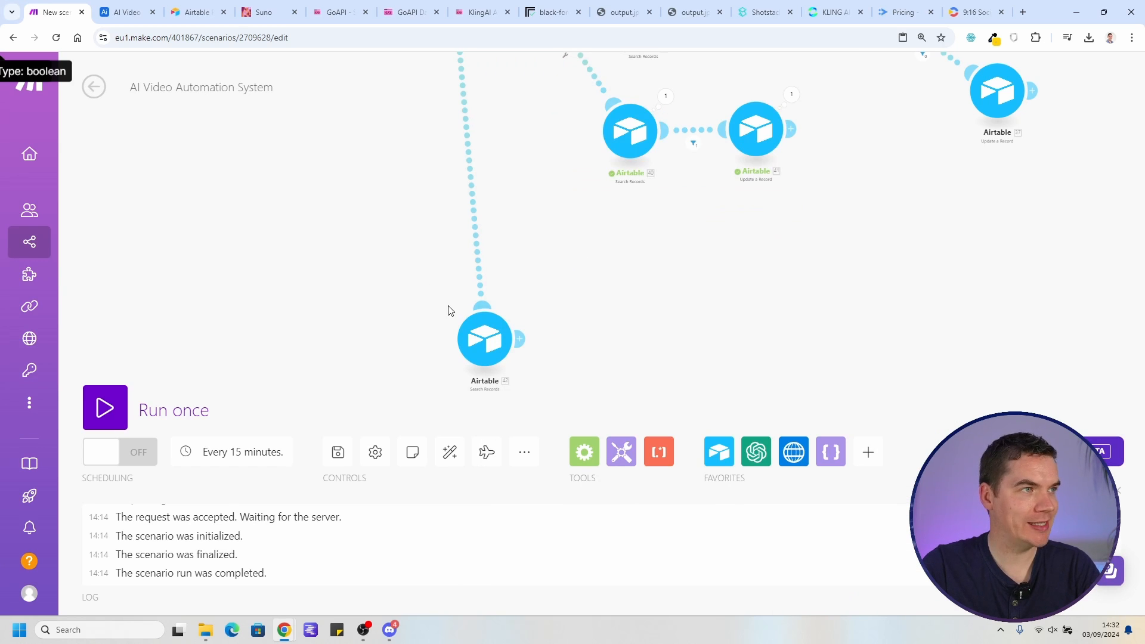
Review the chapter order in Airtable's Chapters table and recheck the Search Records module's settings in Make
click(129, 12)
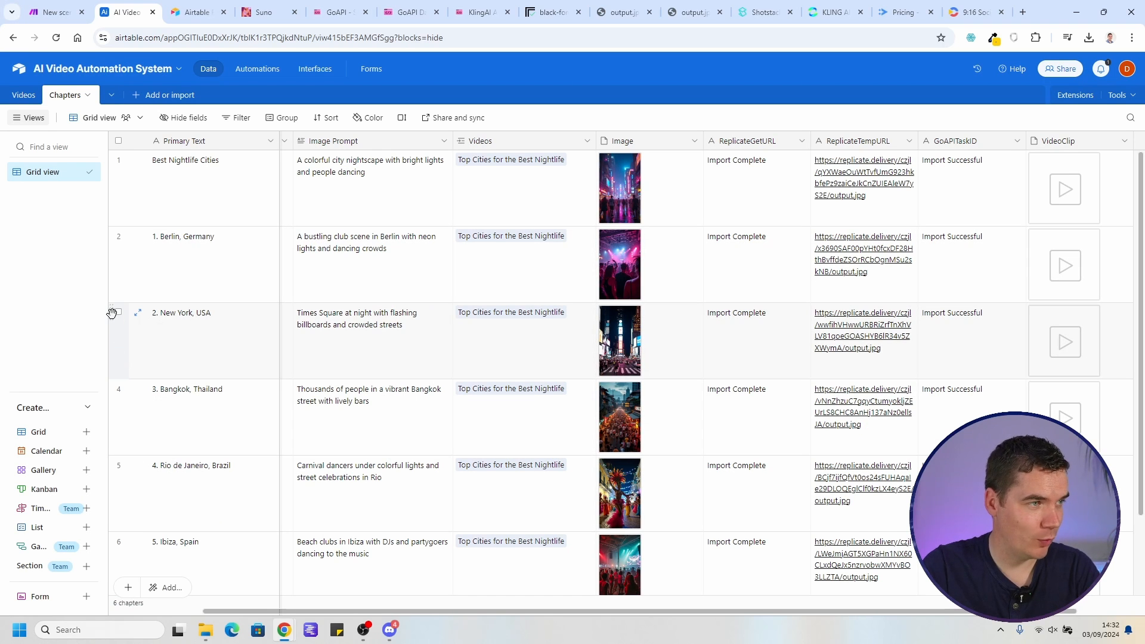
drag(111, 313, 136, 251)
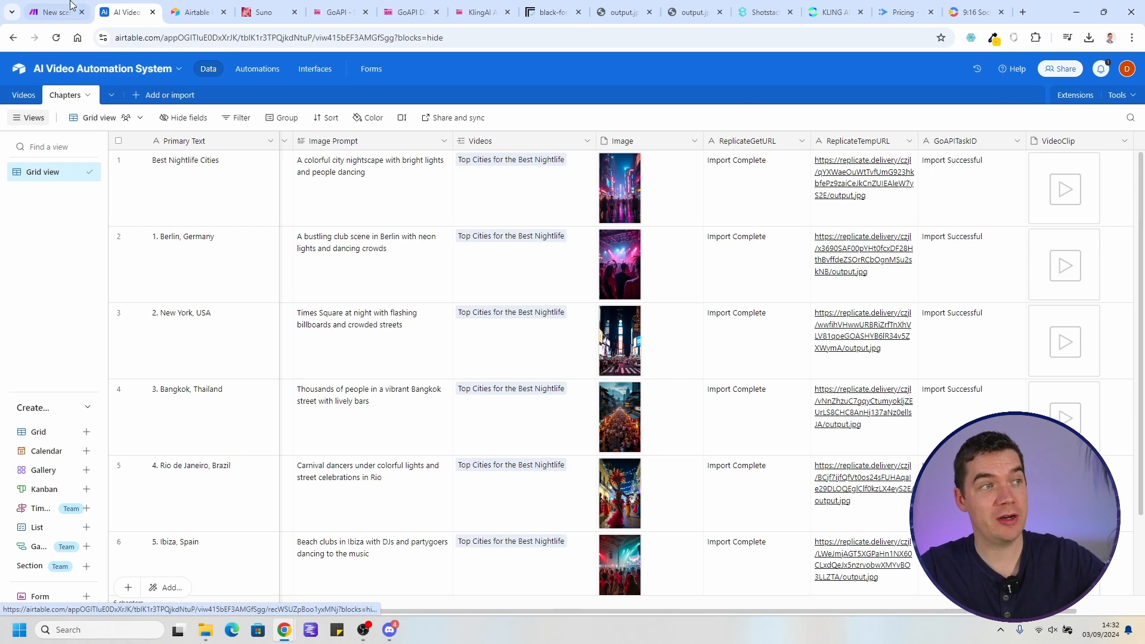
click(90, 8)
click(485, 338)
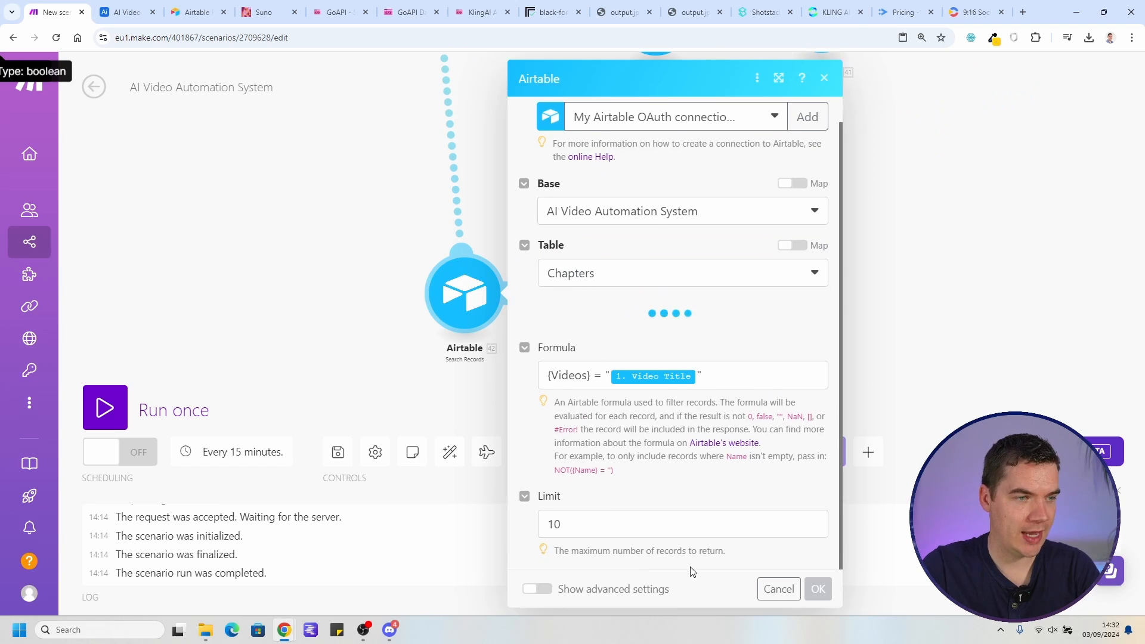
click(779, 589)
Run the scenario once and check the execution of the Search Records module on the Render Full Video route
click(150, 420)
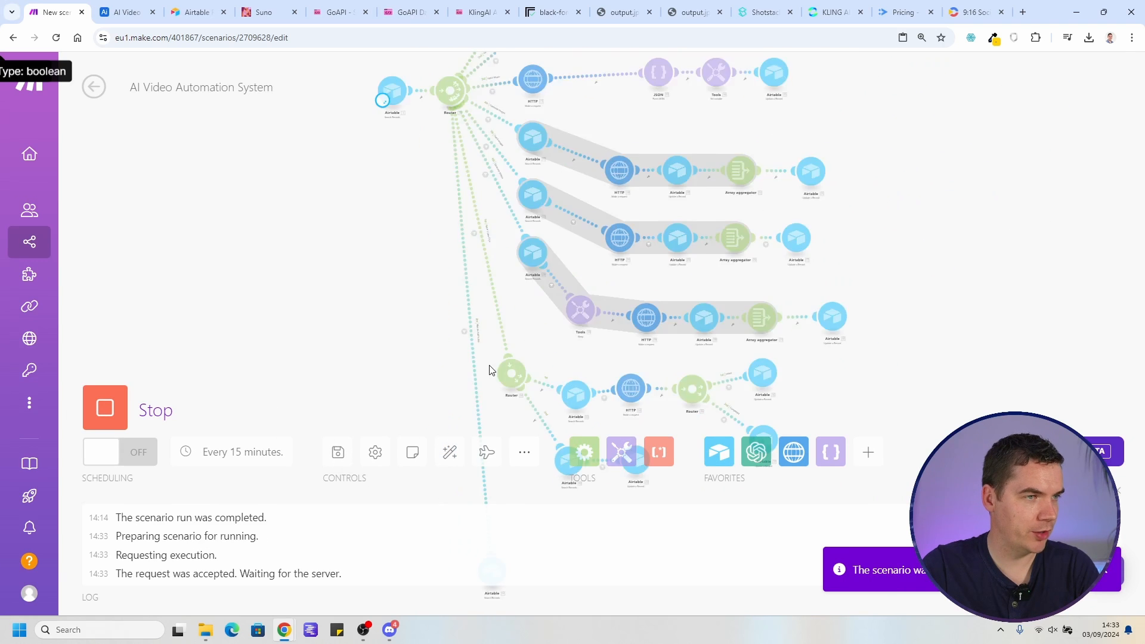
scroll(487, 294, up, 5)
click(499, 317)
scroll(605, 523, down, 10)
click(363, 248)
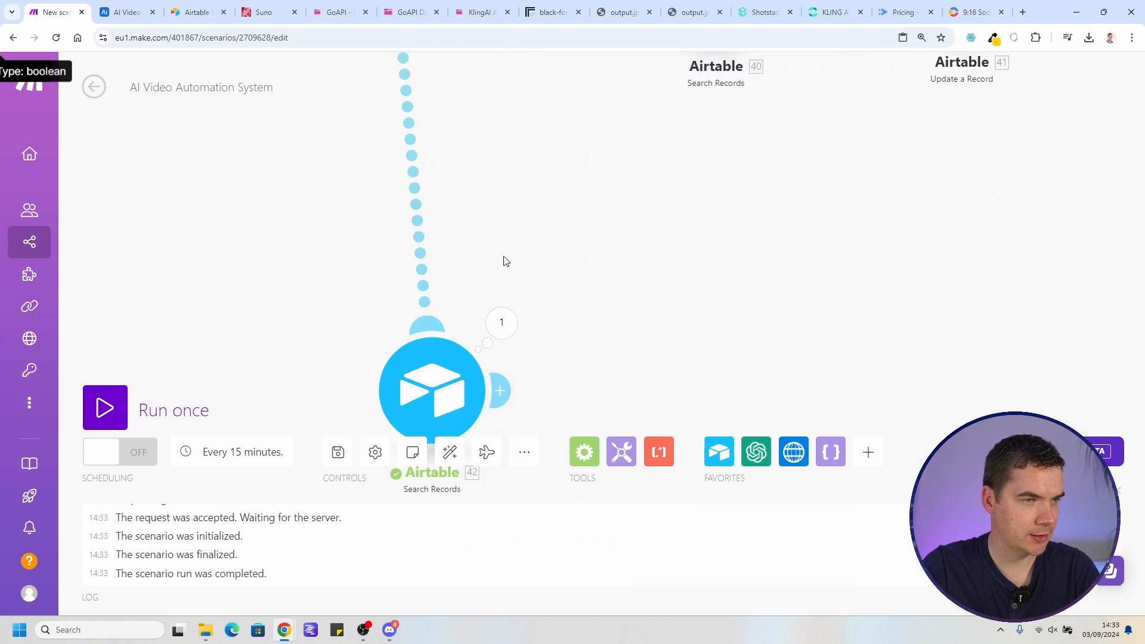
Add an Array aggregator after the route's Search Records module, using that module as source and including its ID field, and save the scenario
click(464, 234)
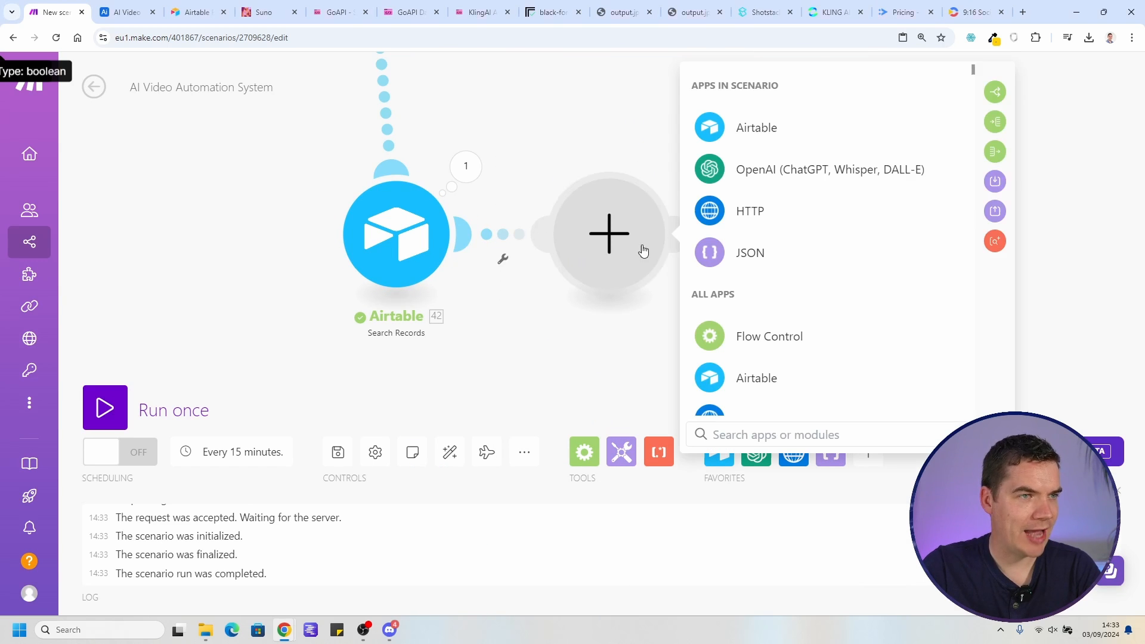
click(995, 155)
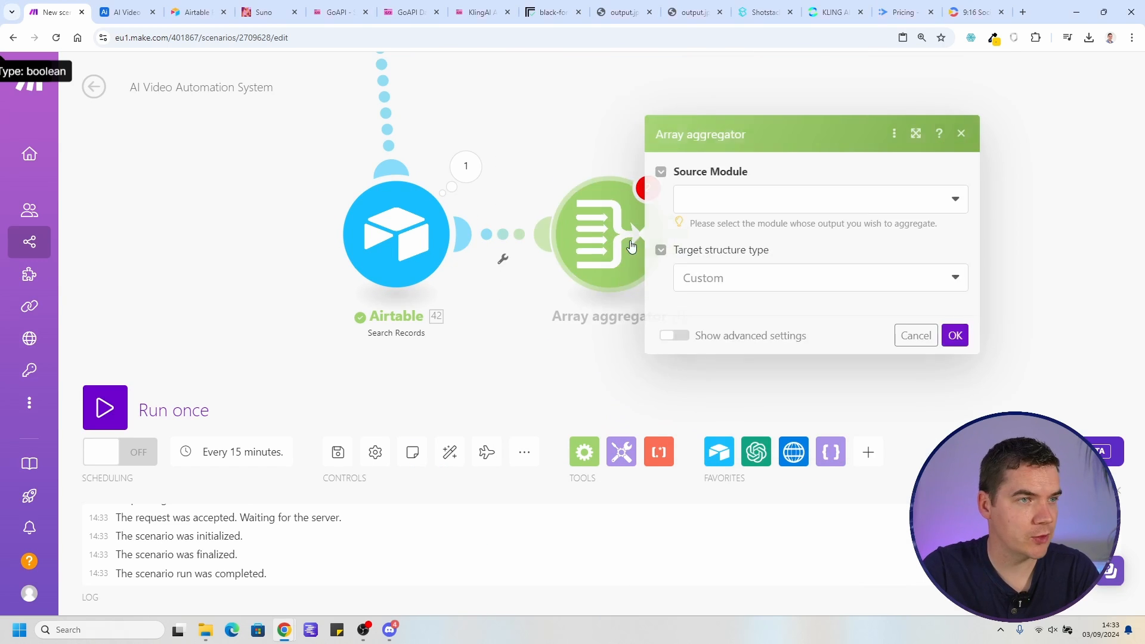
click(746, 154)
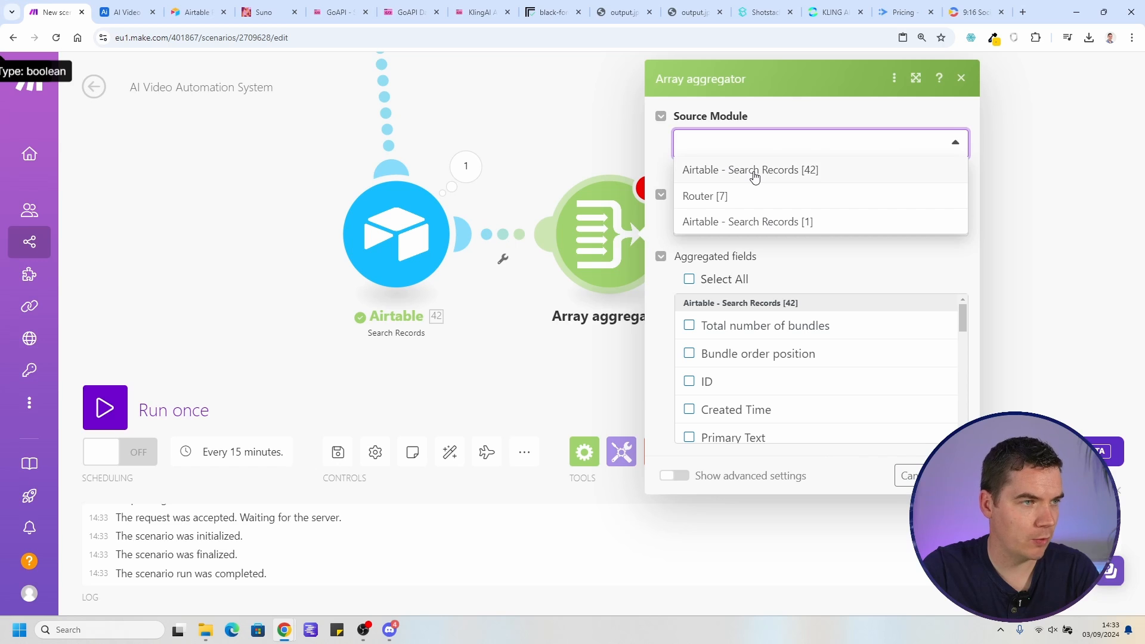
click(756, 173)
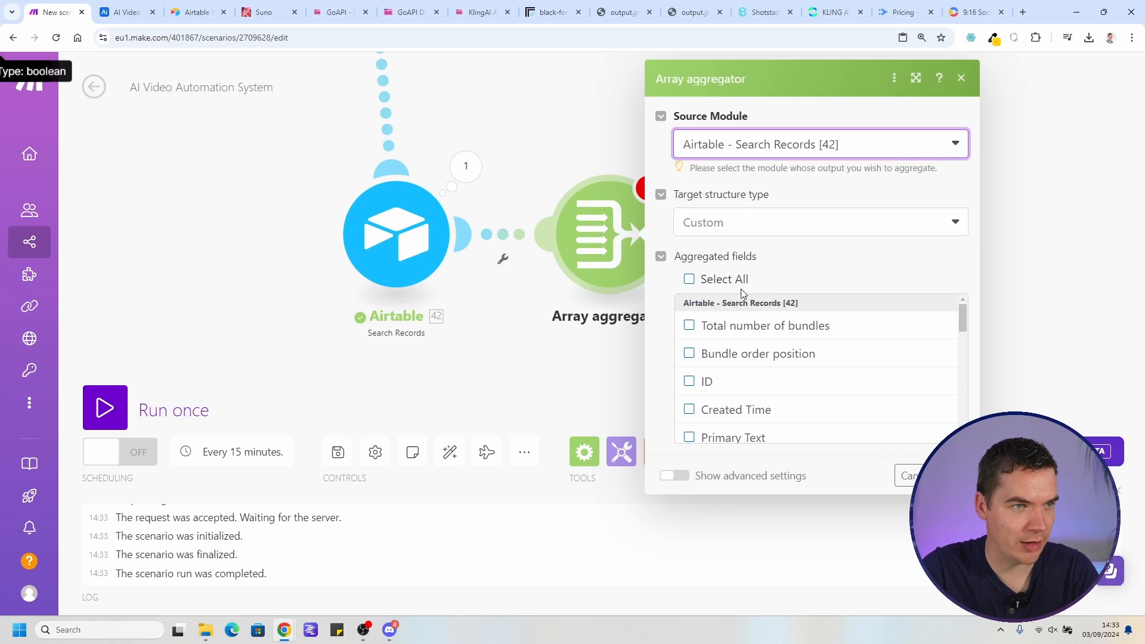
click(690, 382)
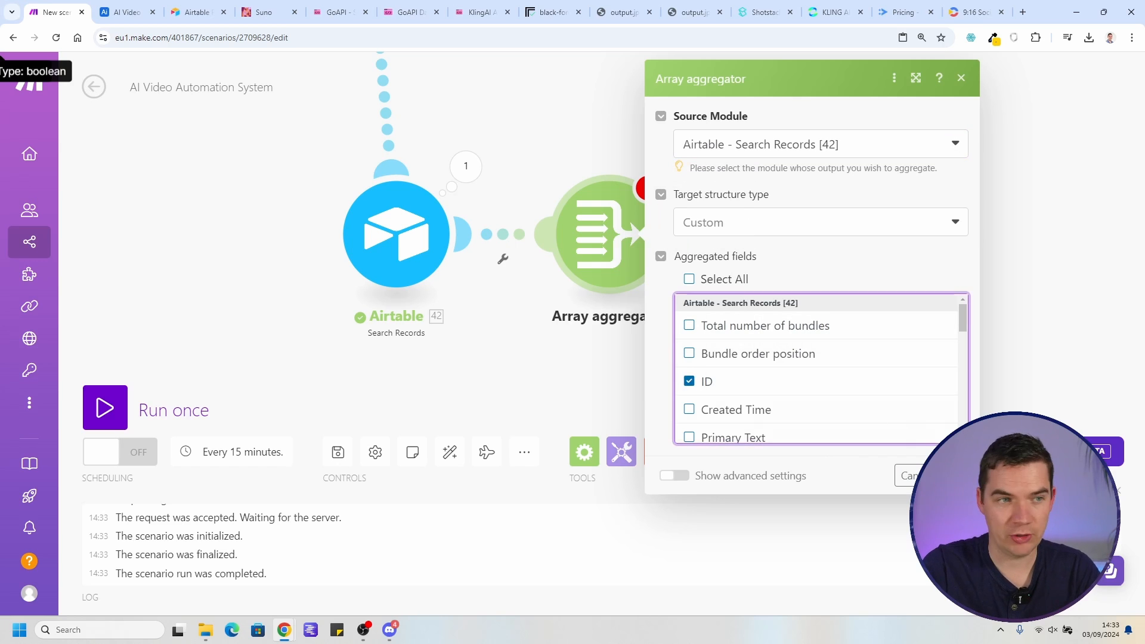
click(420, 423)
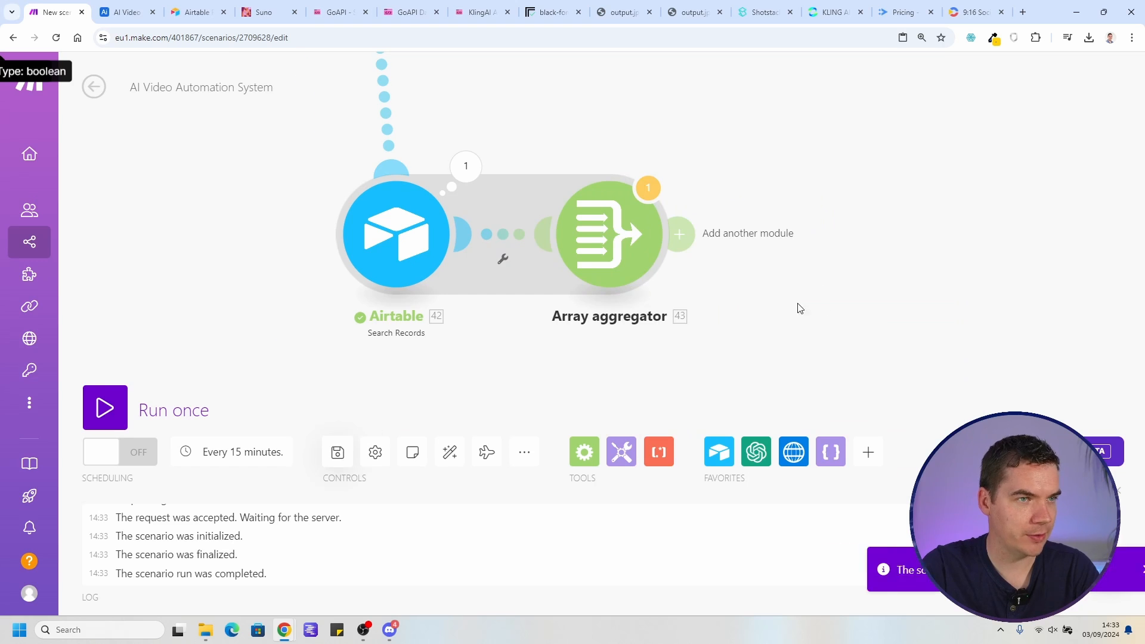
Add a Creatomate Render a Template module after the Array aggregator
click(679, 233)
text(creatomate)
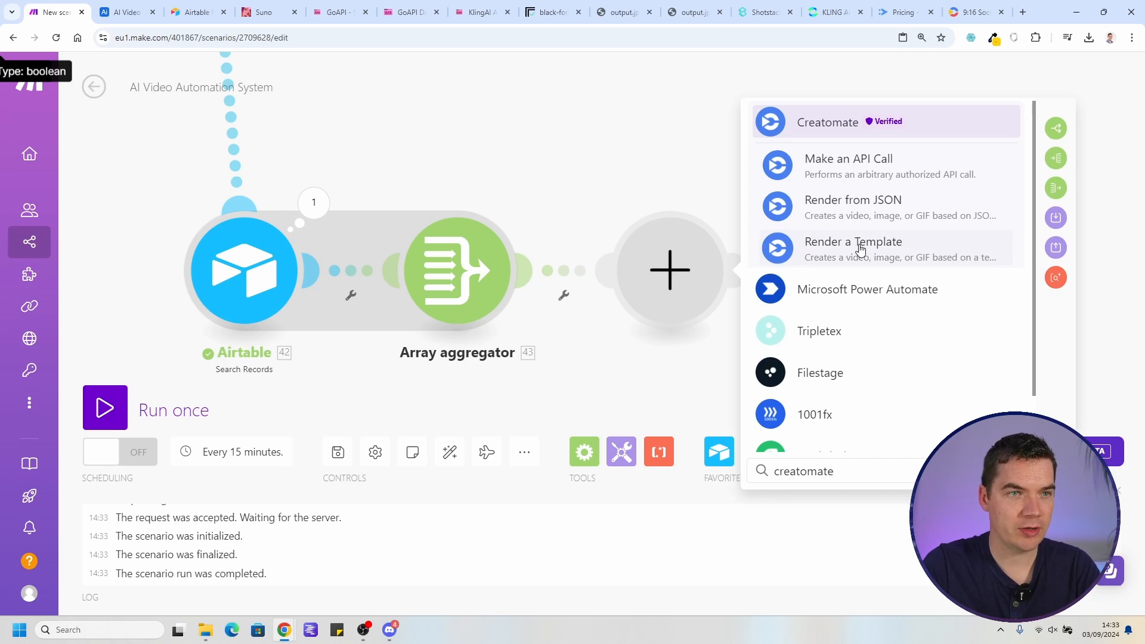
click(853, 243)
Switch to the Creatomate template 9:16 Social 18 secs 6 Scenes (All Video) and copy the template ID from its URL
click(126, 12)
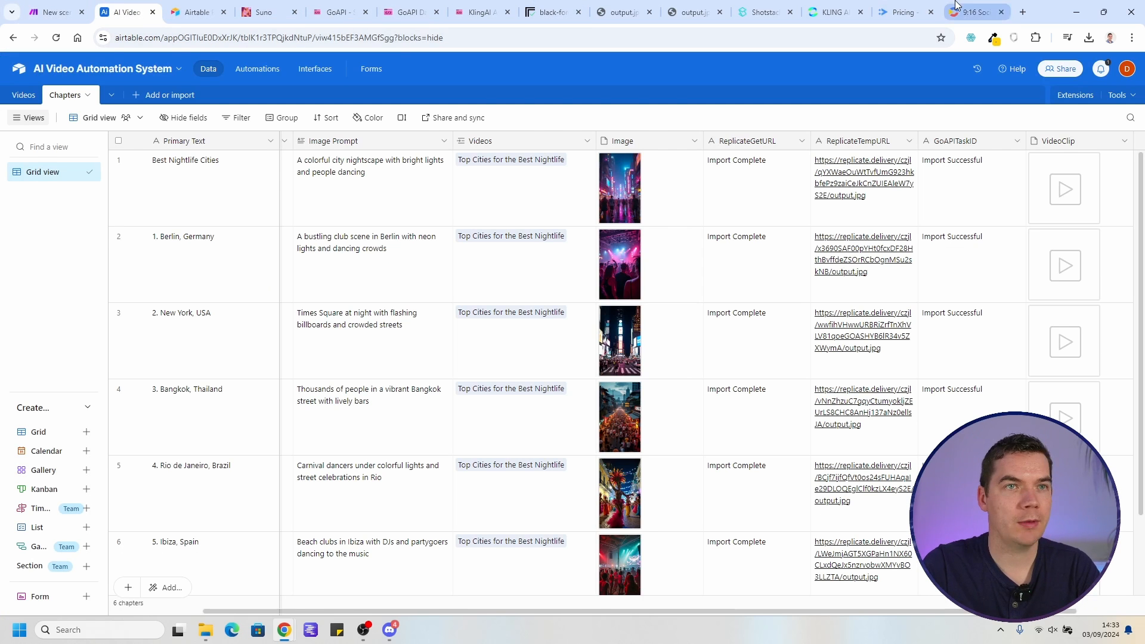
click(973, 11)
drag(405, 39, 557, 38)
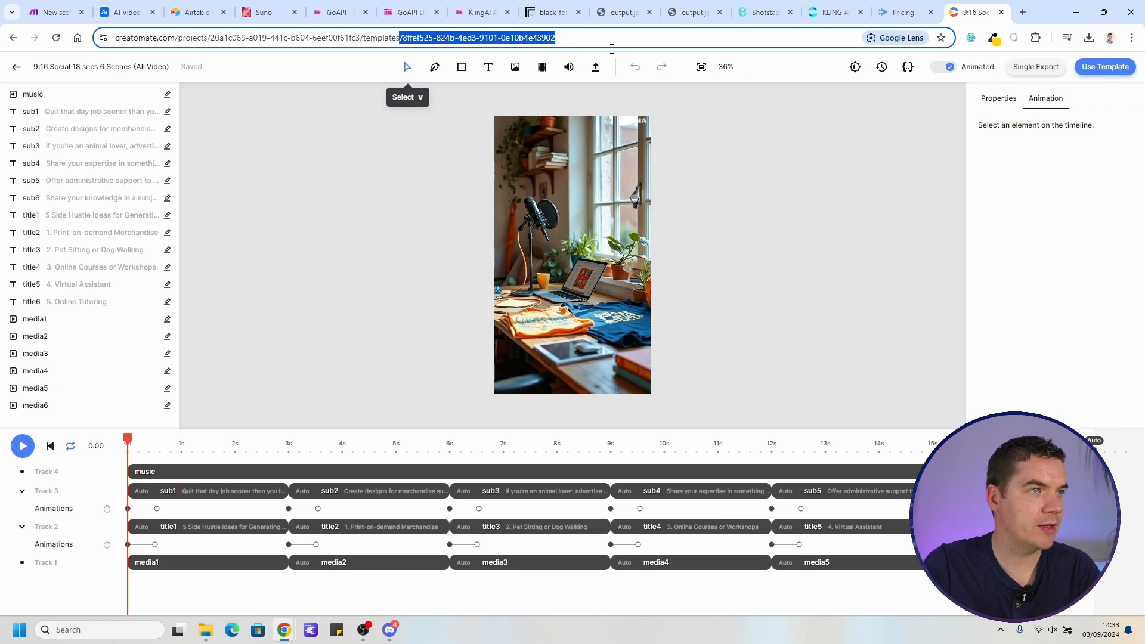
click(438, 39)
drag(430, 39, 584, 39)
key(ctrl+c)
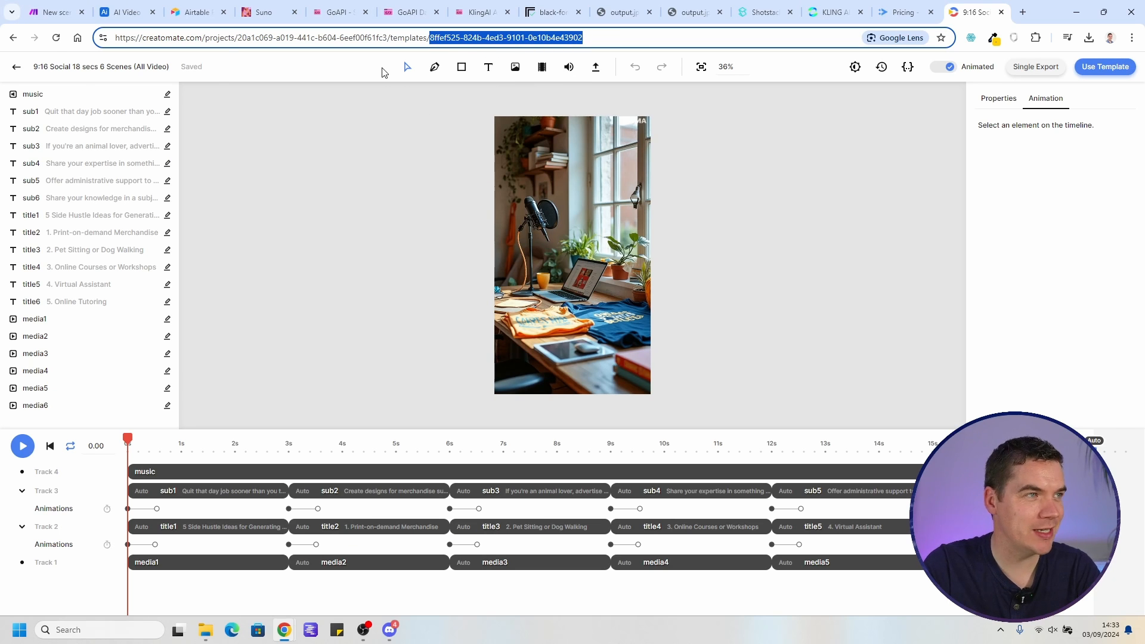
Make the Creatomate module's Template ID mappable, set it to 8ffef525-824b-4ed3-9101-0e10b4e43902 and refresh its modification fields
click(921, 331)
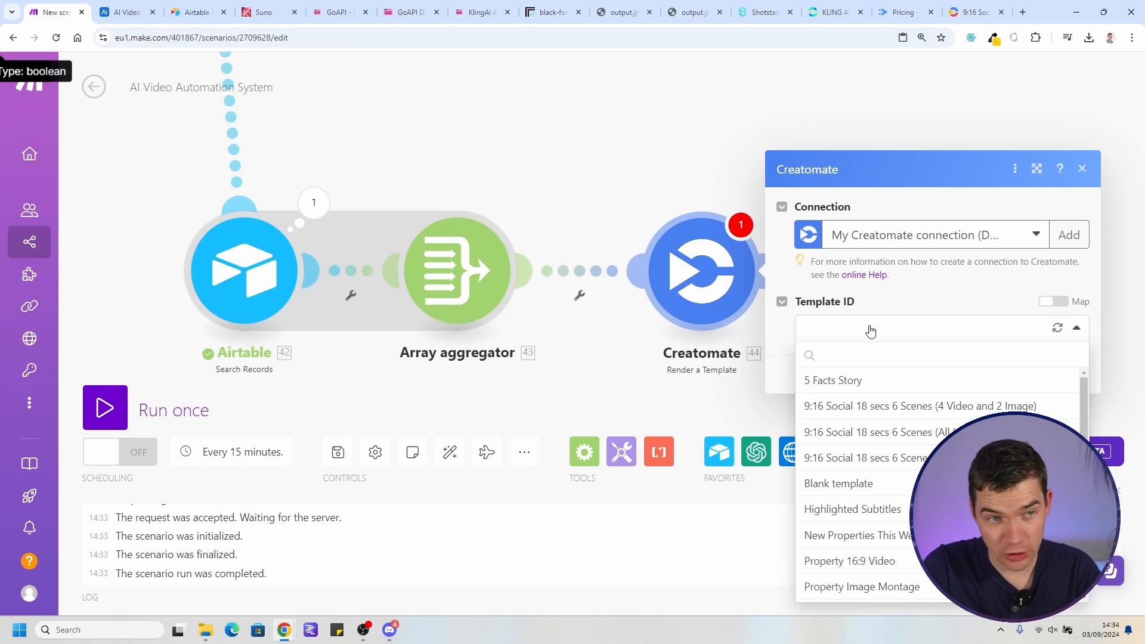
click(871, 331)
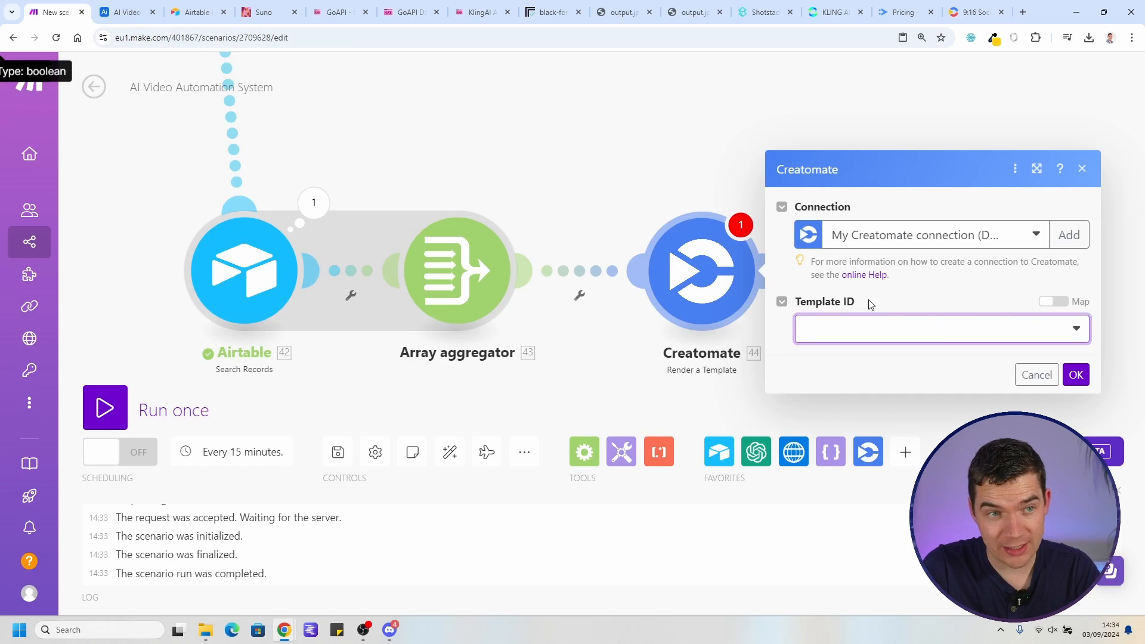
click(941, 328)
click(892, 331)
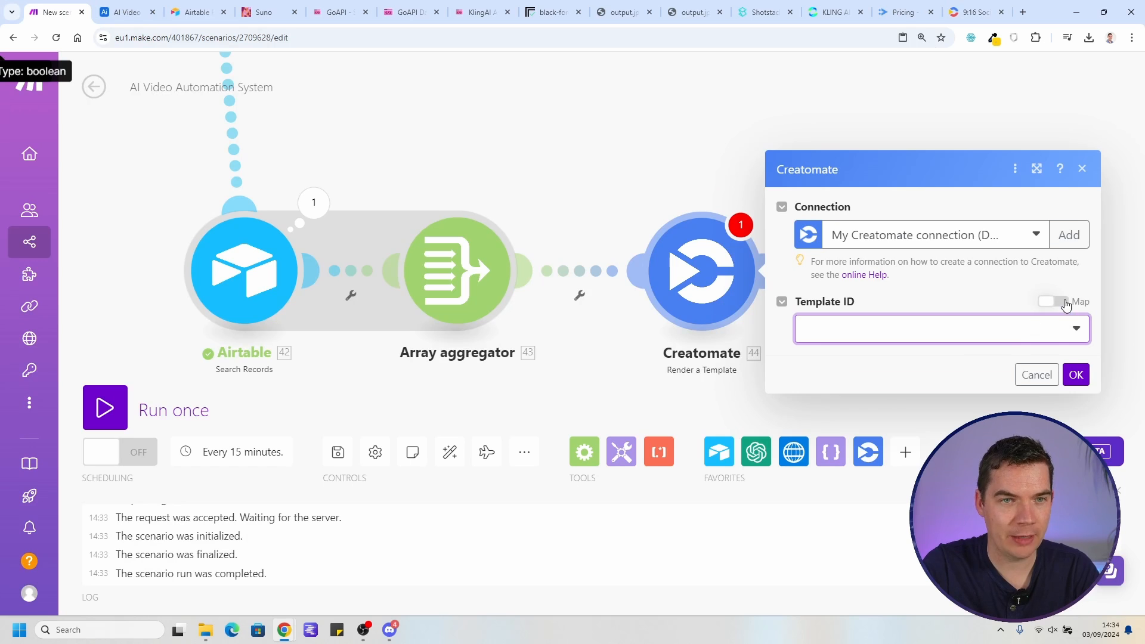
click(1065, 301)
click(925, 328)
key(ctrl+v)
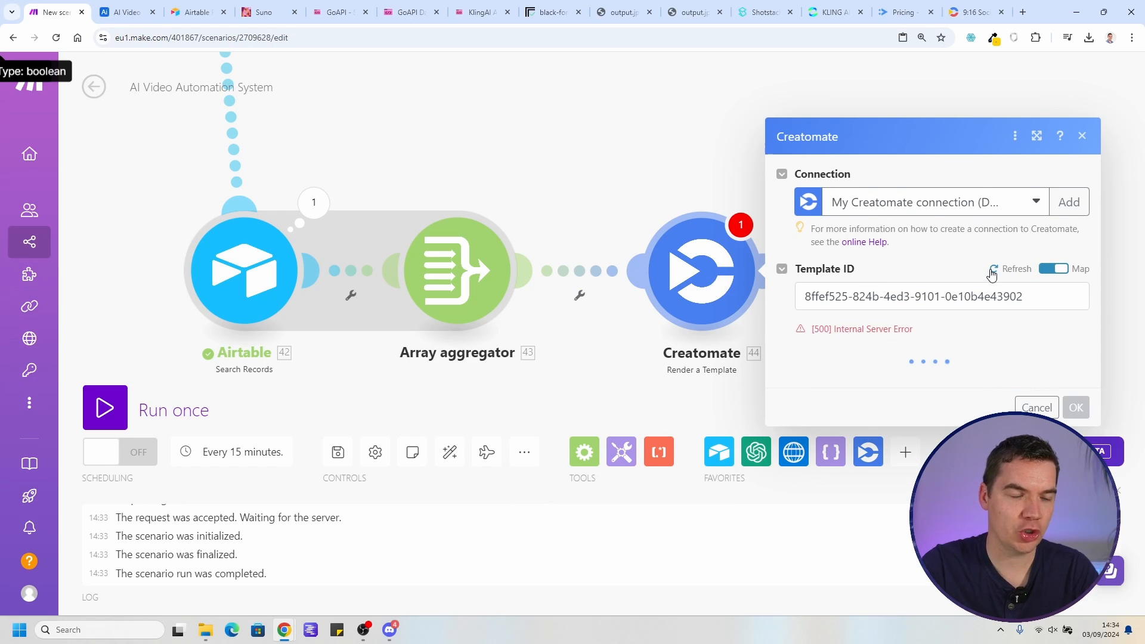
click(993, 270)
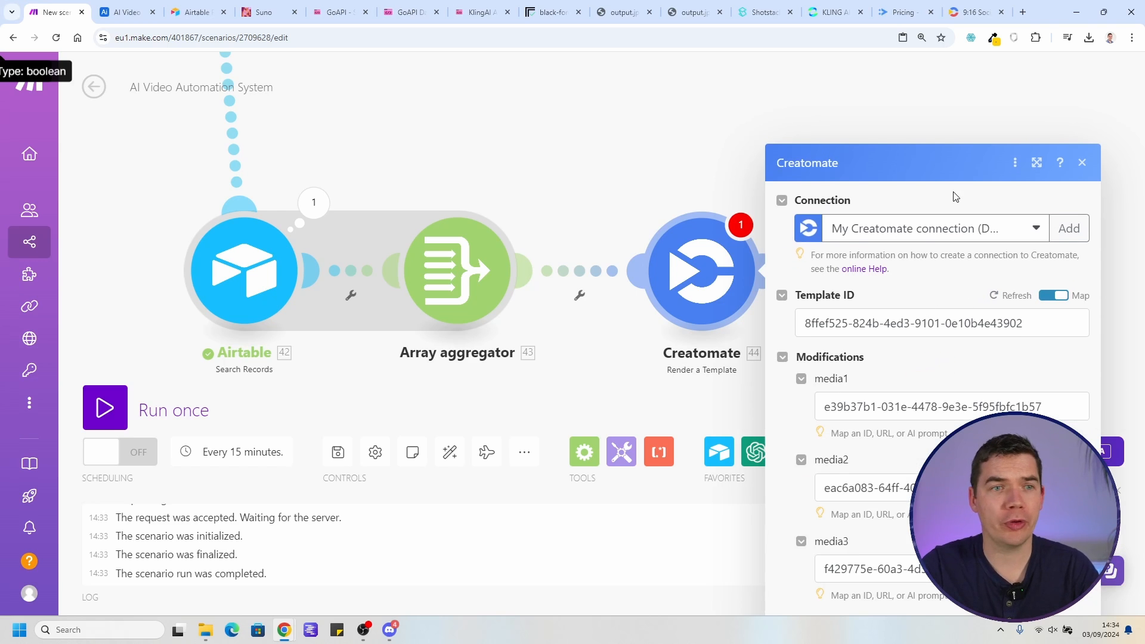
Examine how the template's sub, title and media elements in the Creatomate editor correspond to the module's modification fields
scroll(938, 307, down, 1)
click(980, 10)
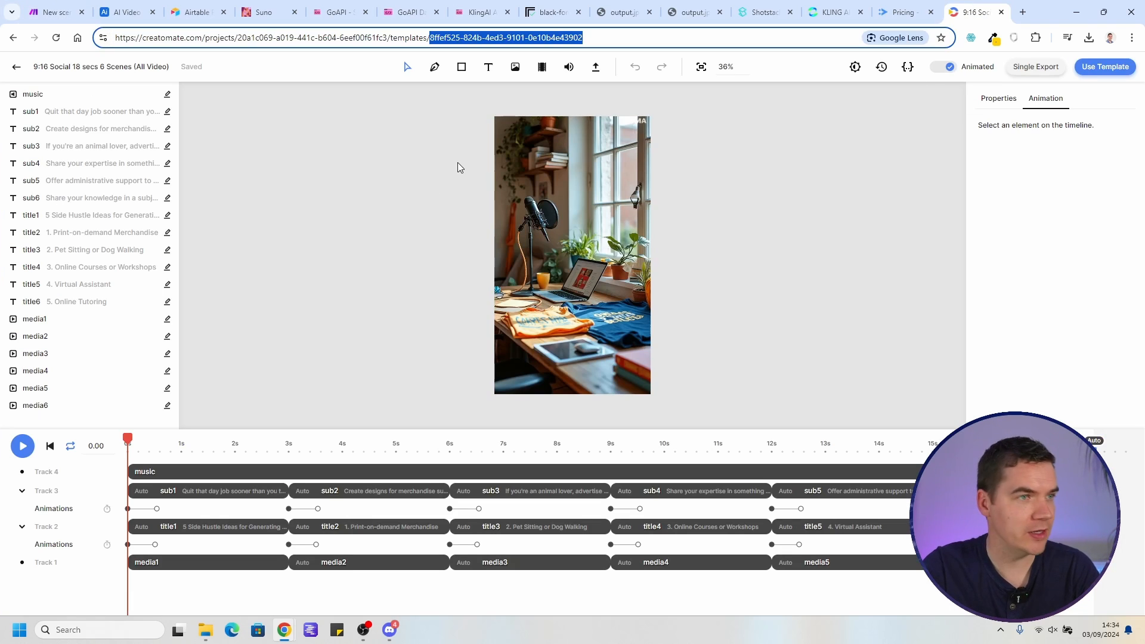
click(83, 109)
drag(282, 438, 549, 438)
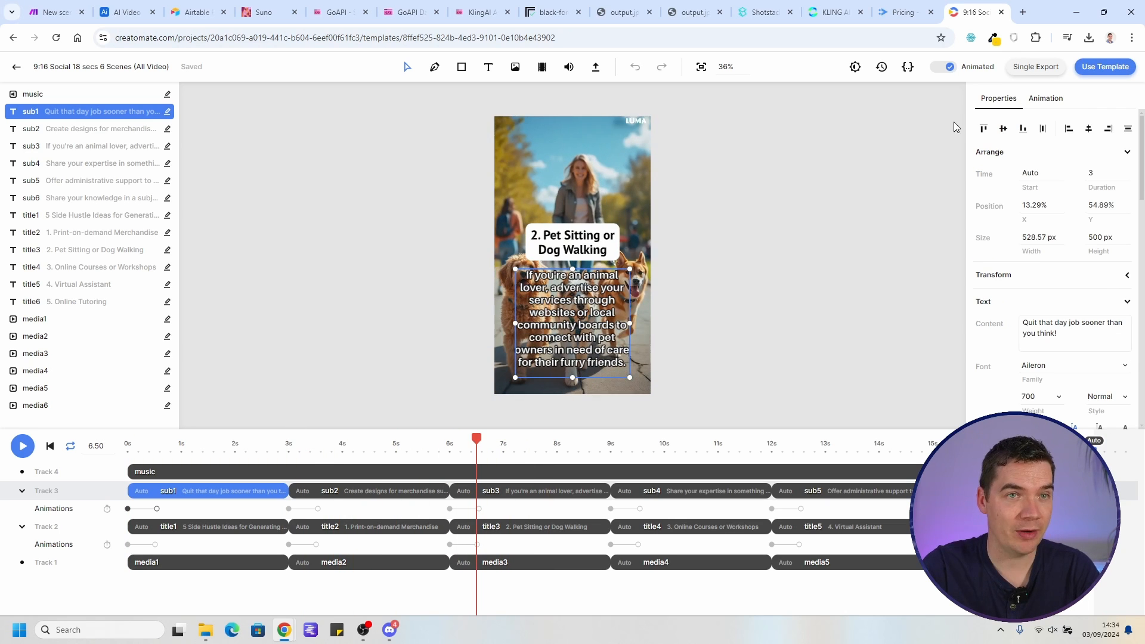
click(65, 166)
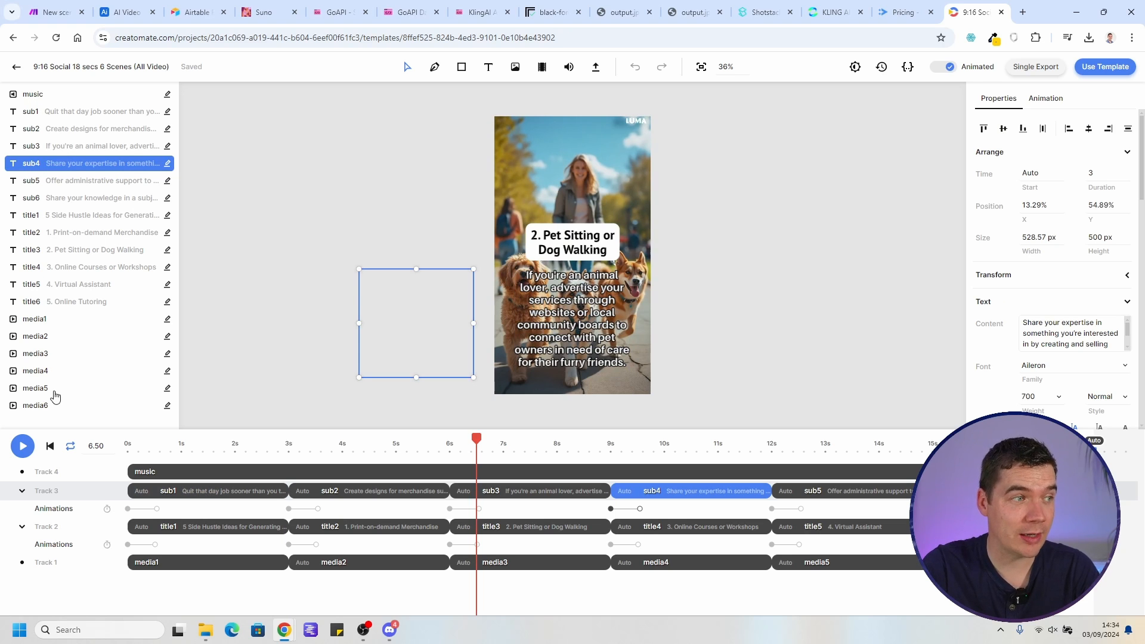
scroll(1074, 250, down, 8)
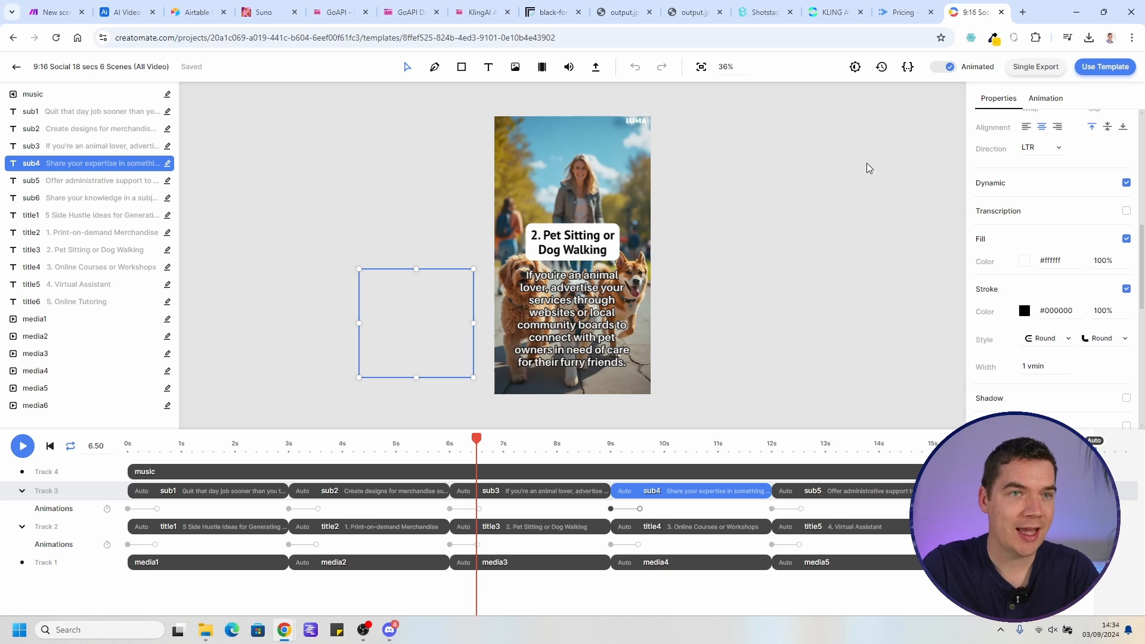
Return to Make and clear the template's default values from the Creatomate module's media and title modifications, sub1 and sub2
click(62, 8)
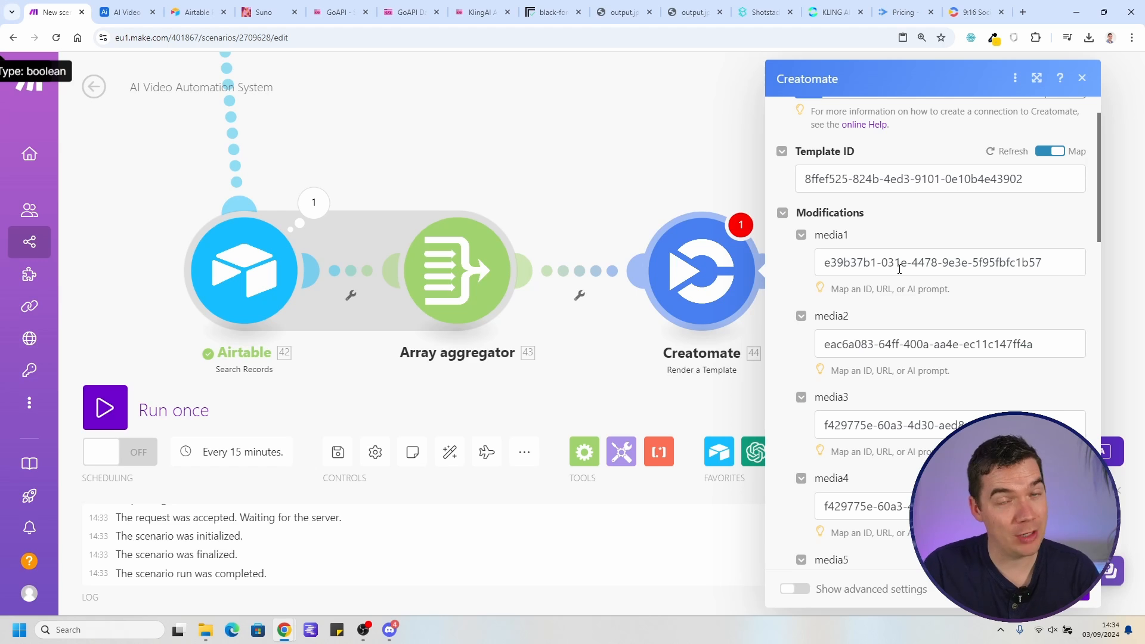
click(900, 269)
key(ctrl+a)
key(BackSpace)
click(908, 334)
key(ctrl+a)
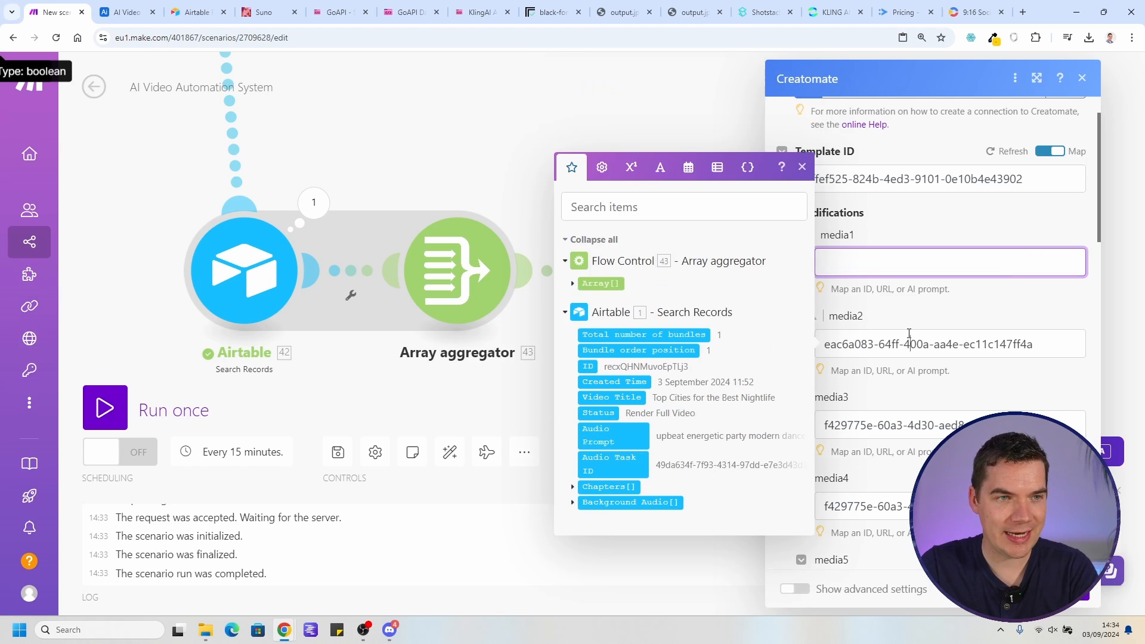
key(BackSpace)
drag(539, 144, 355, 153)
scroll(356, 153, down, 1)
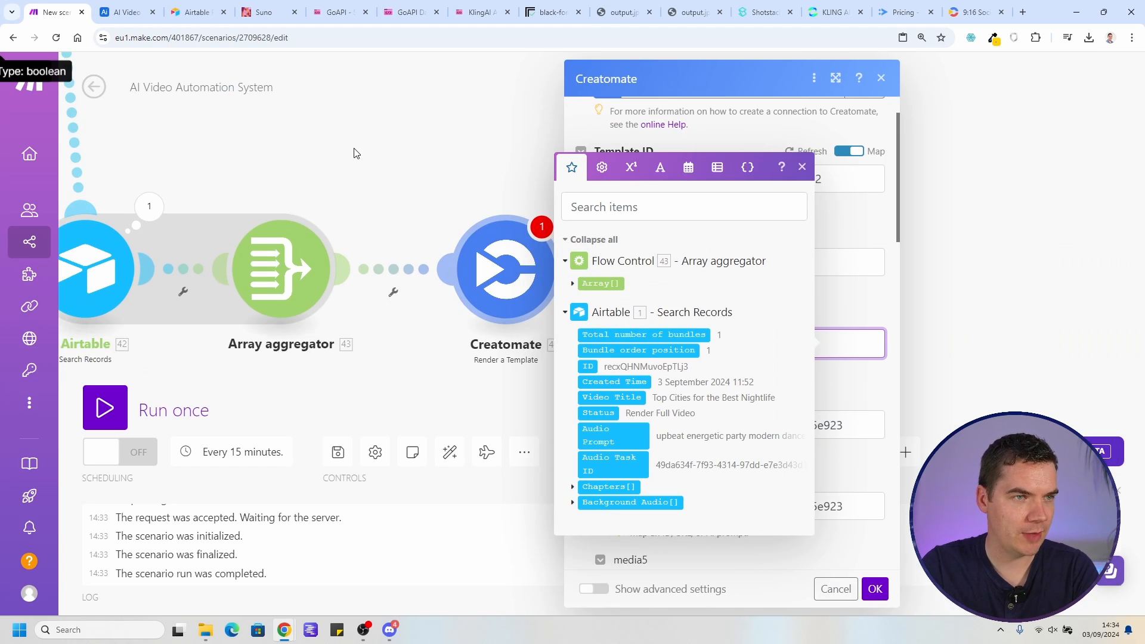
click(802, 167)
scroll(696, 329, down, 2)
click(693, 296)
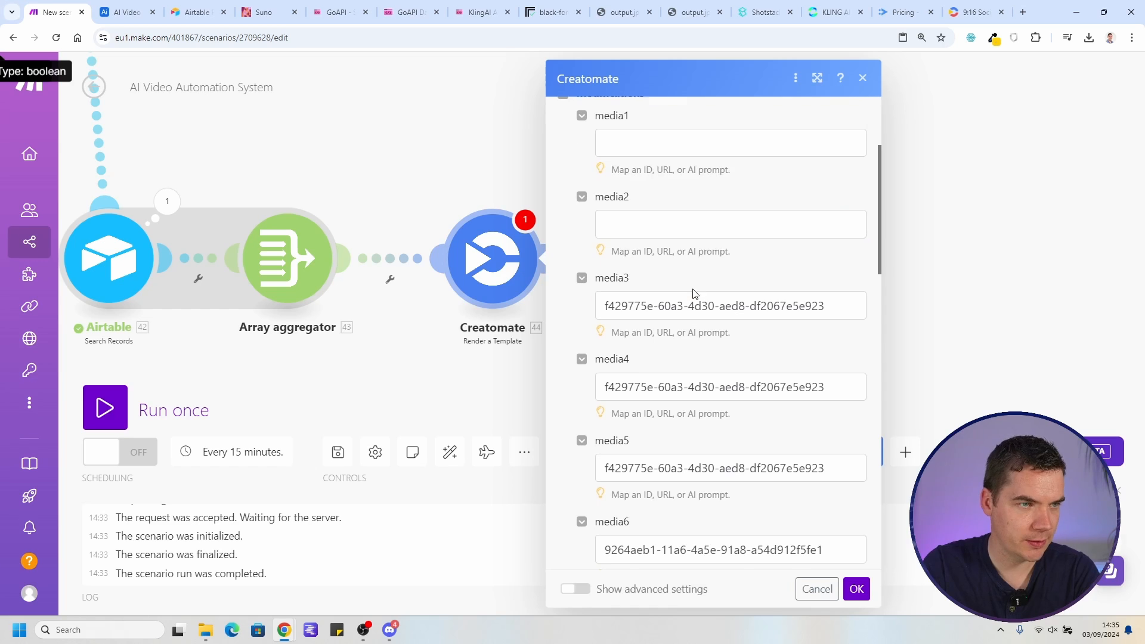
Clear the sample text from the sub3, sub4, sub5 and sub6 modifications of the Creatomate module
click(689, 391)
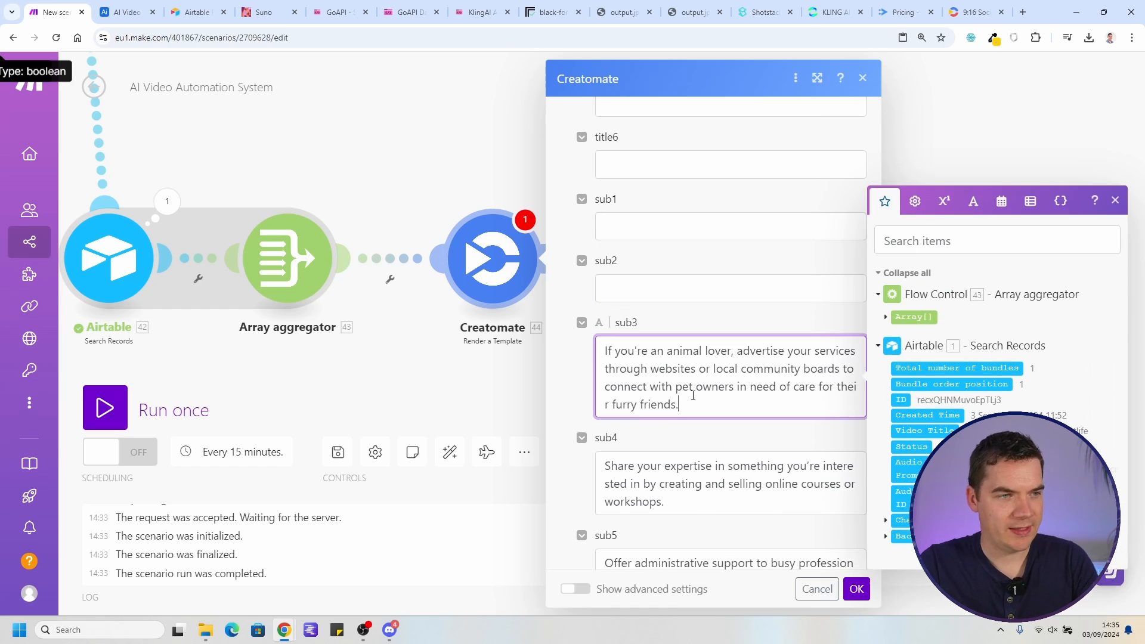
key(ctrl+a)
key(BackSpace)
click(687, 436)
key(ctrl+a)
key(BackSpace)
click(690, 501)
key(ctrl+a)
key(BackSpace)
click(689, 437)
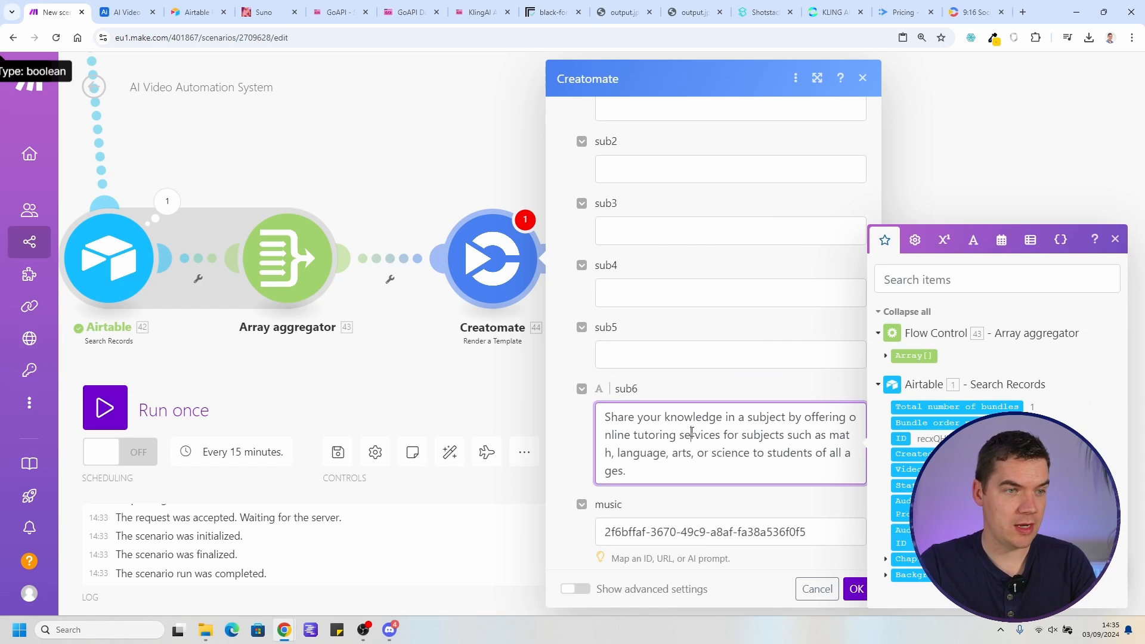
Inspect the Array aggregator output available for mapping into media1 and close the Creatomate module's settings
scroll(680, 357, up, 10)
click(673, 322)
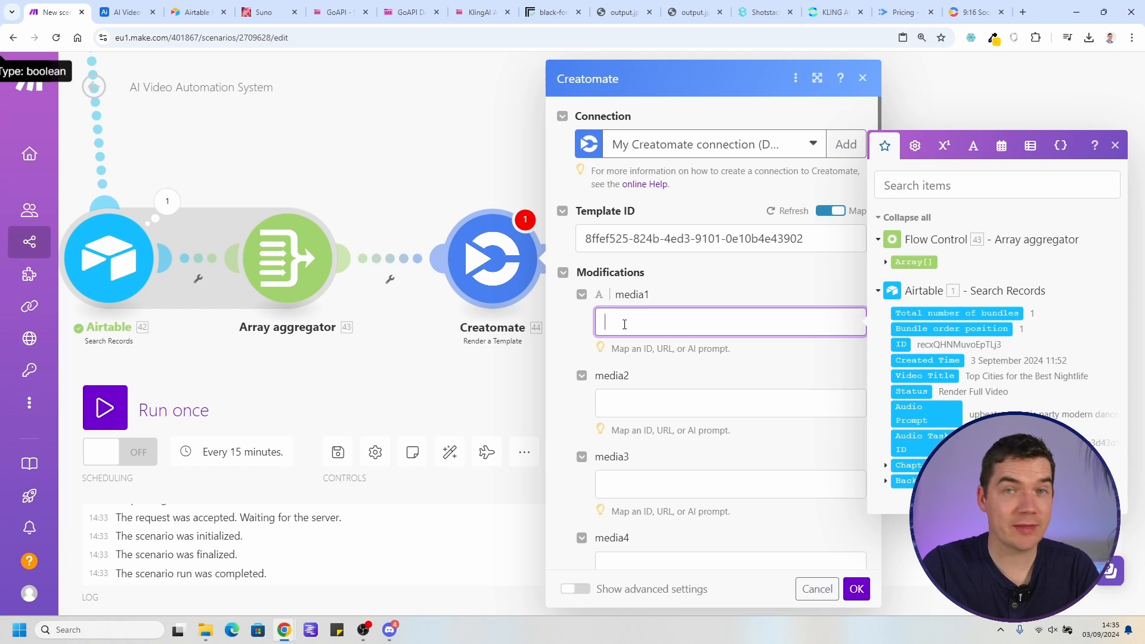
click(900, 262)
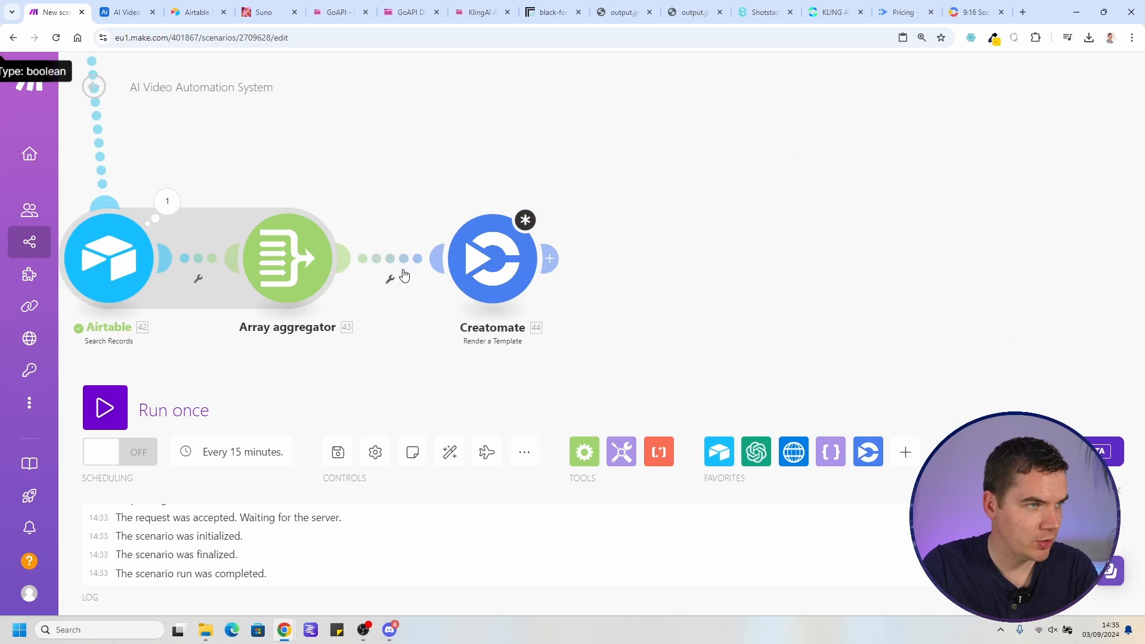
Add a filter of 1 equal to 0 between the Array aggregator and Creatomate modules, then save and run the scenario once
click(391, 276)
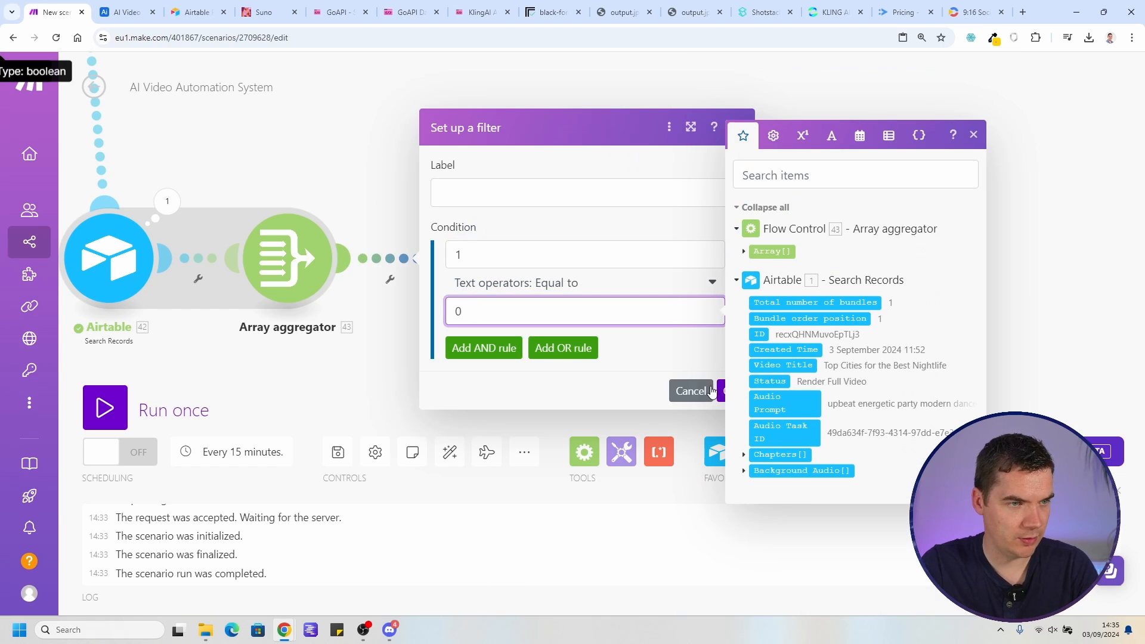
click(729, 389)
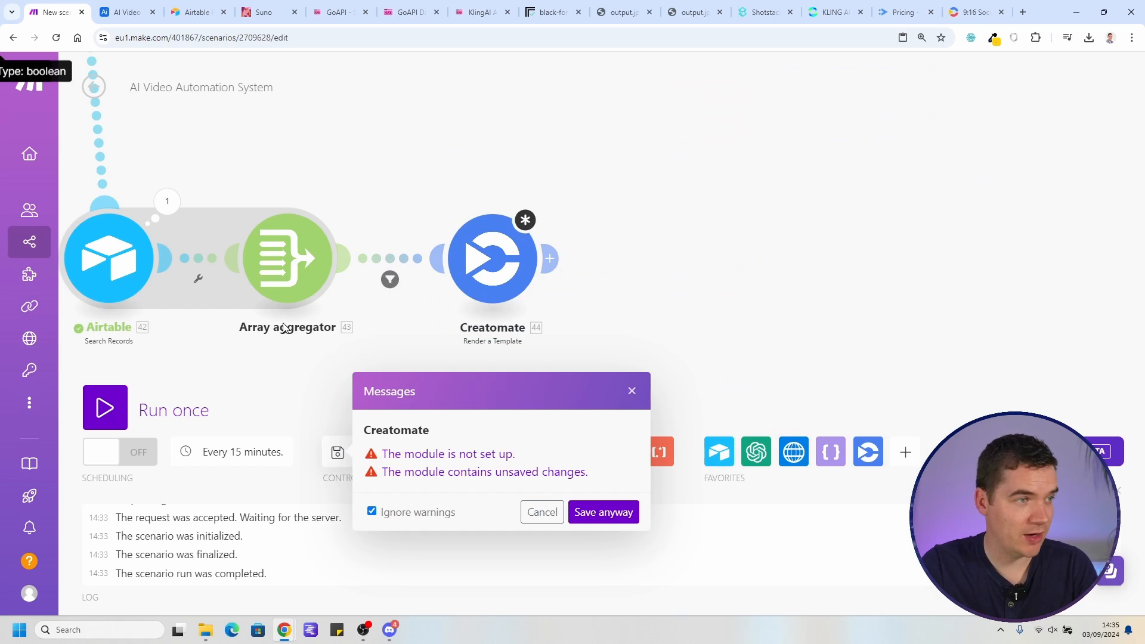
click(603, 512)
click(856, 589)
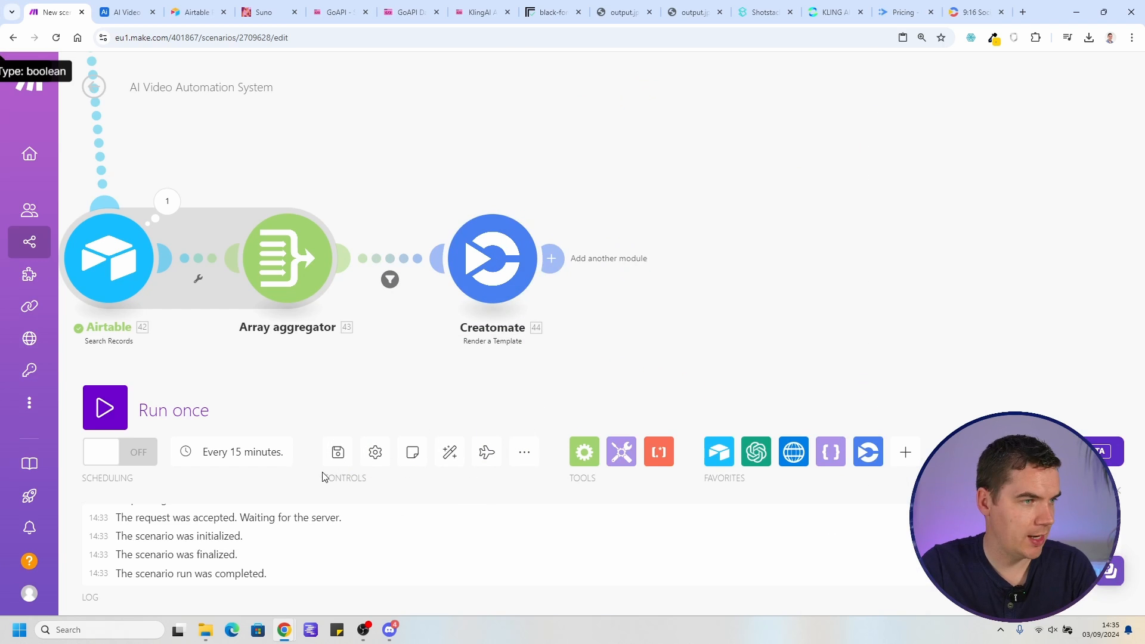
click(105, 408)
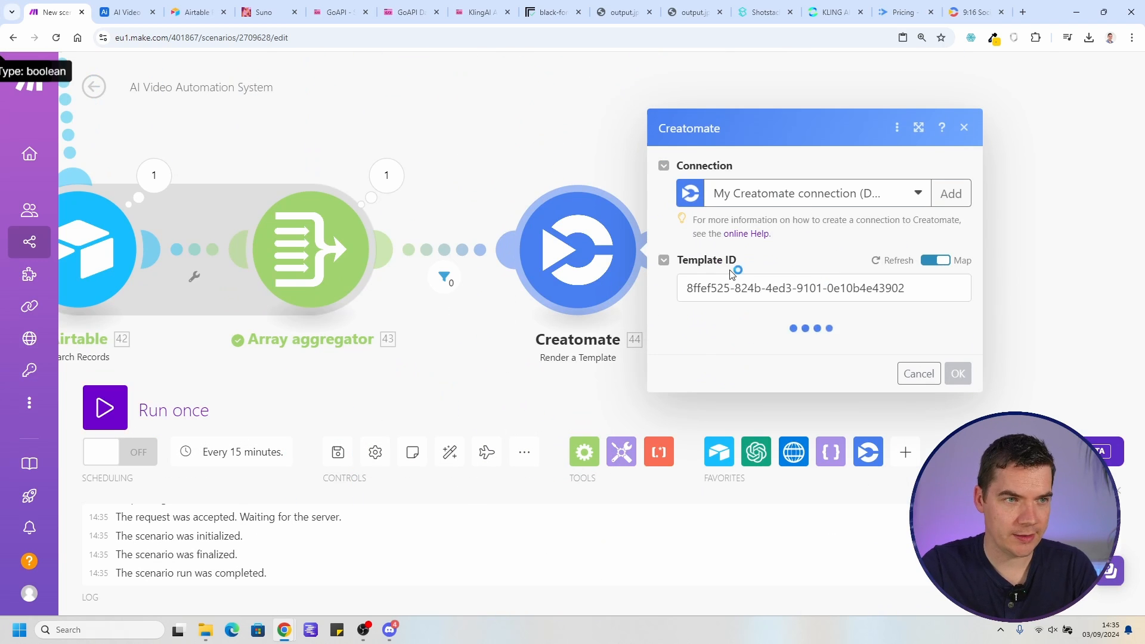
Confirm the Array aggregator's fields, including ReplicateTempURL, GoAPITaskID and VideoClip, then save and run the scenario to check its output
click(471, 246)
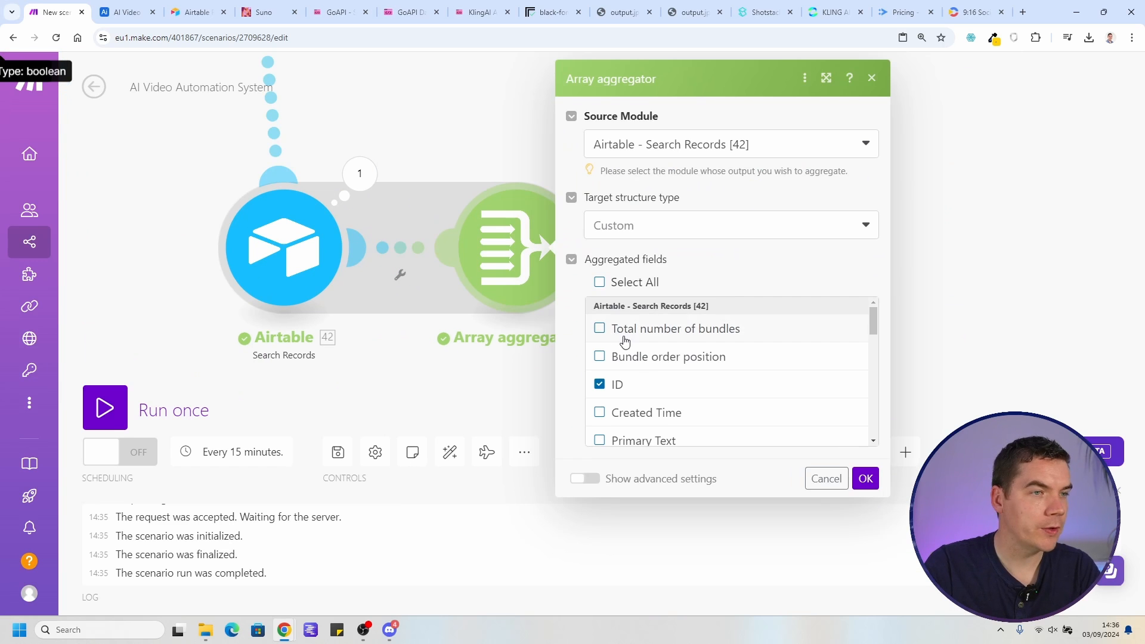
scroll(625, 341, down, 5)
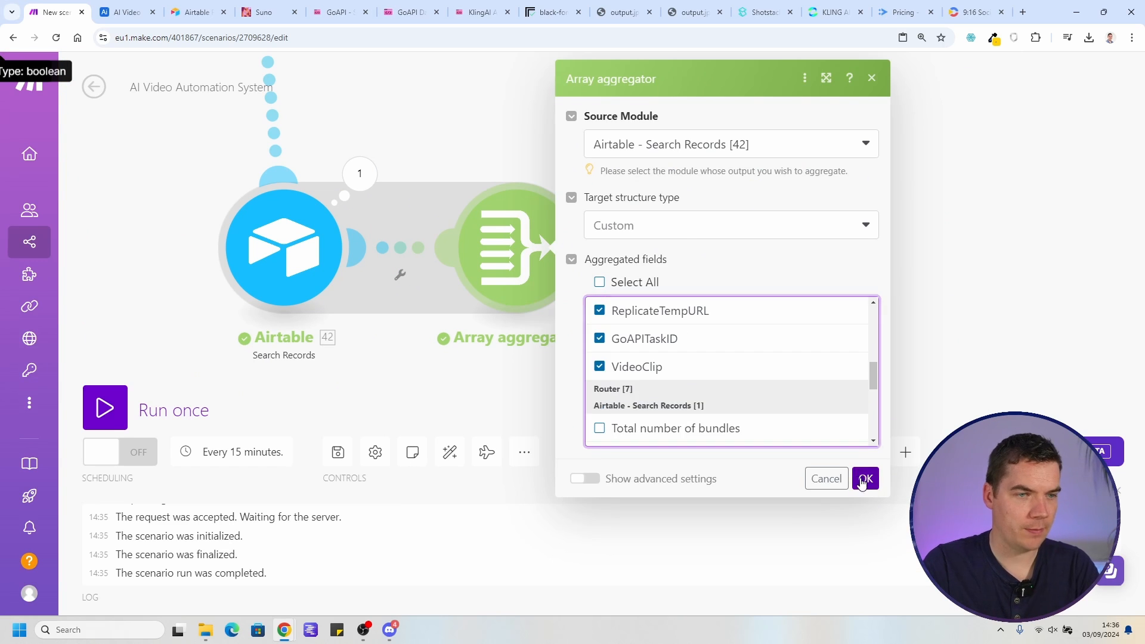
click(865, 478)
click(339, 452)
click(478, 455)
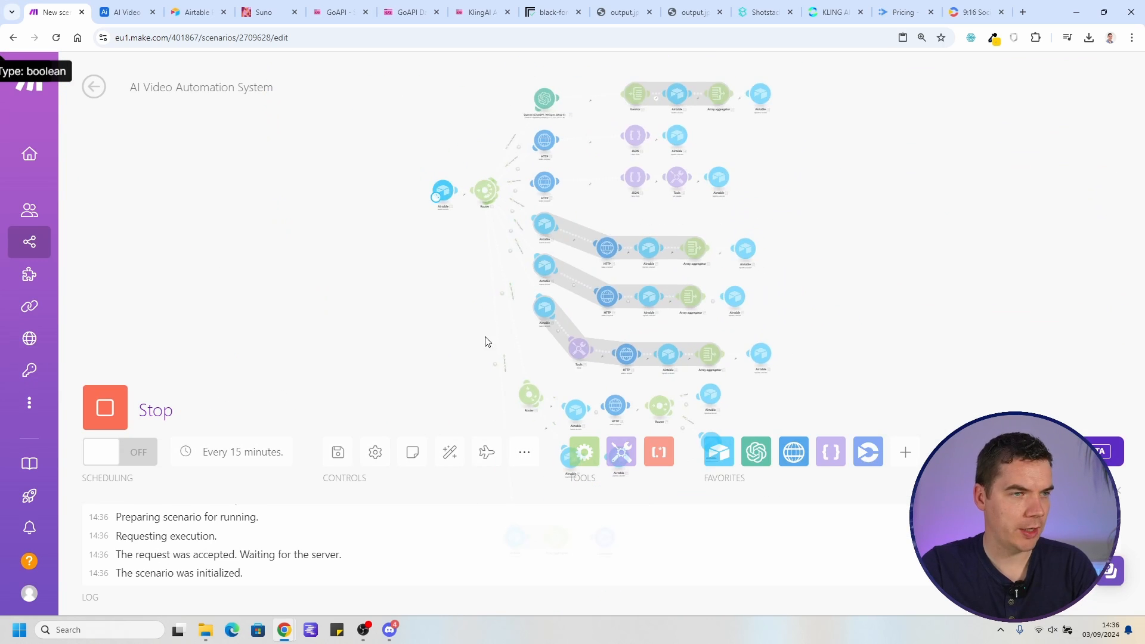
scroll(373, 145, up, 5)
click(499, 180)
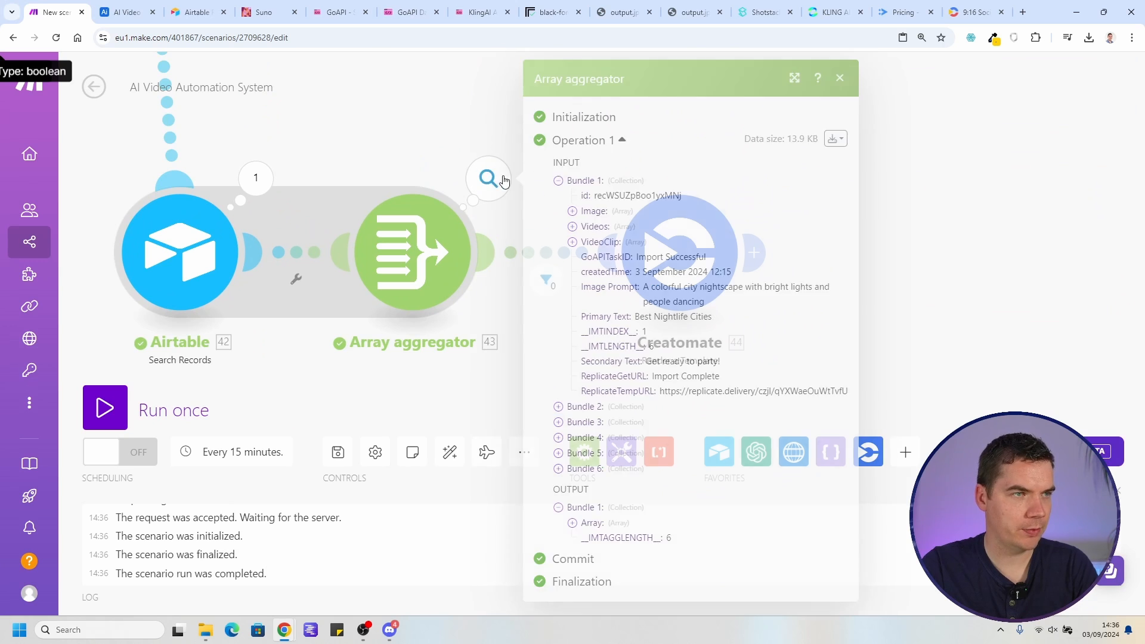
Map the Creatomate module's media1 to the VideoClip URL of array item 1 from the Array aggregator and copy the mapping
drag(496, 118, 407, 116)
drag(406, 115, 373, 114)
click(544, 258)
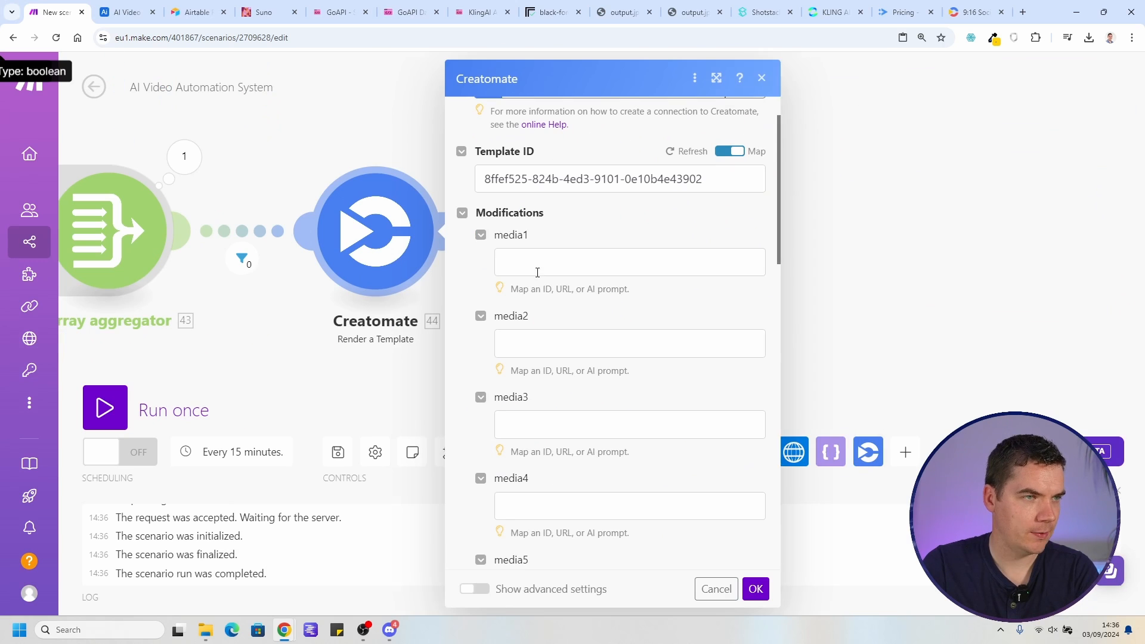
click(537, 265)
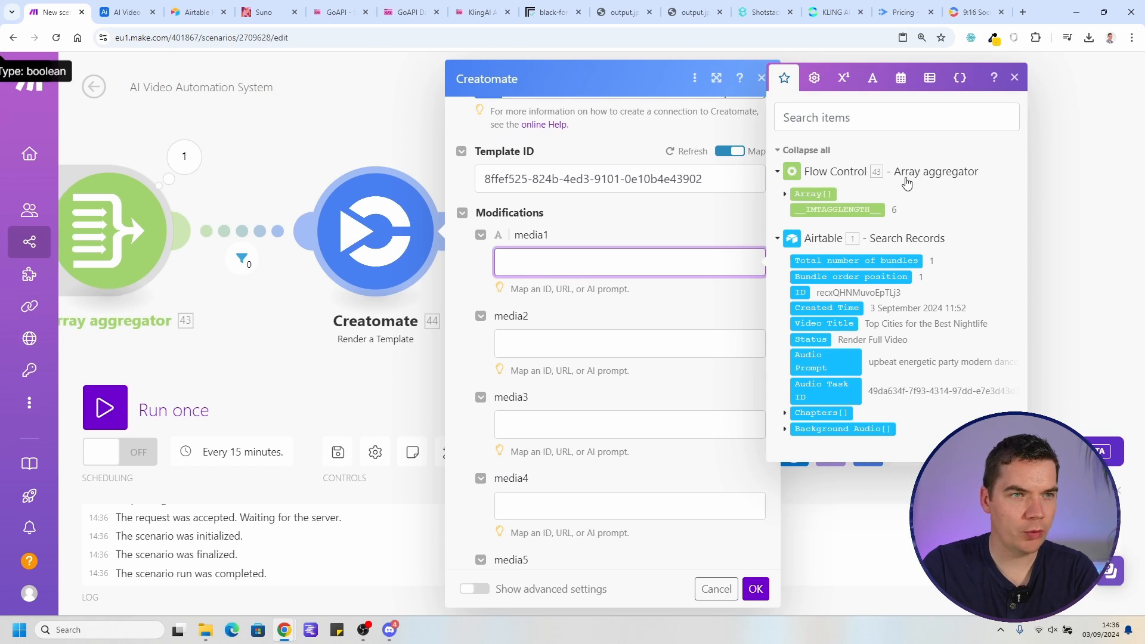
click(786, 196)
click(849, 328)
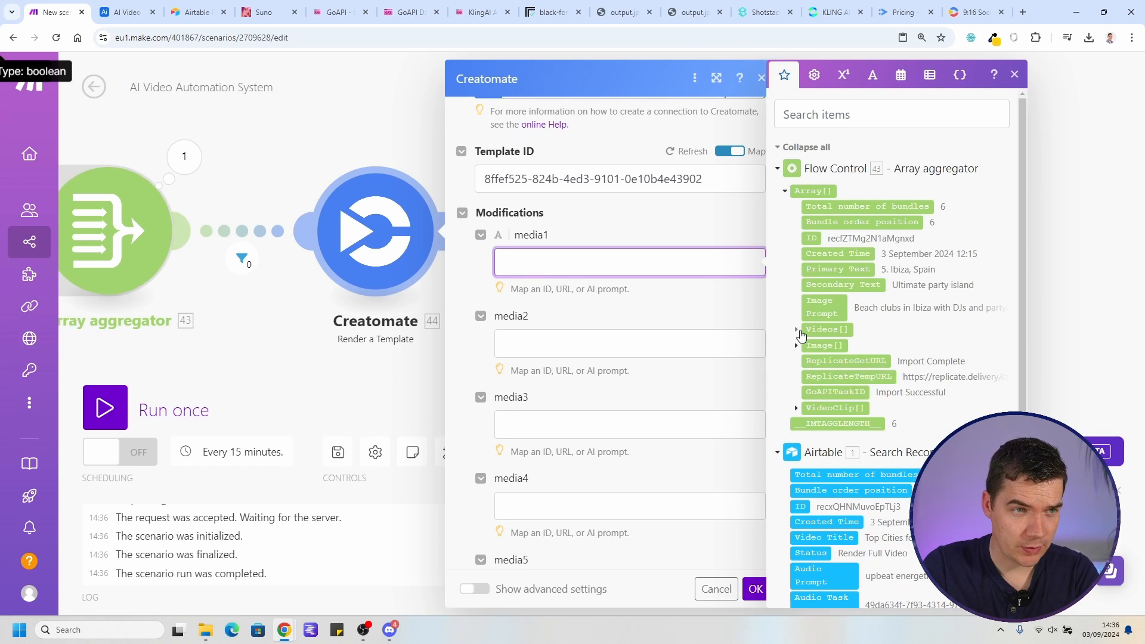
drag(827, 348, 803, 343)
click(798, 331)
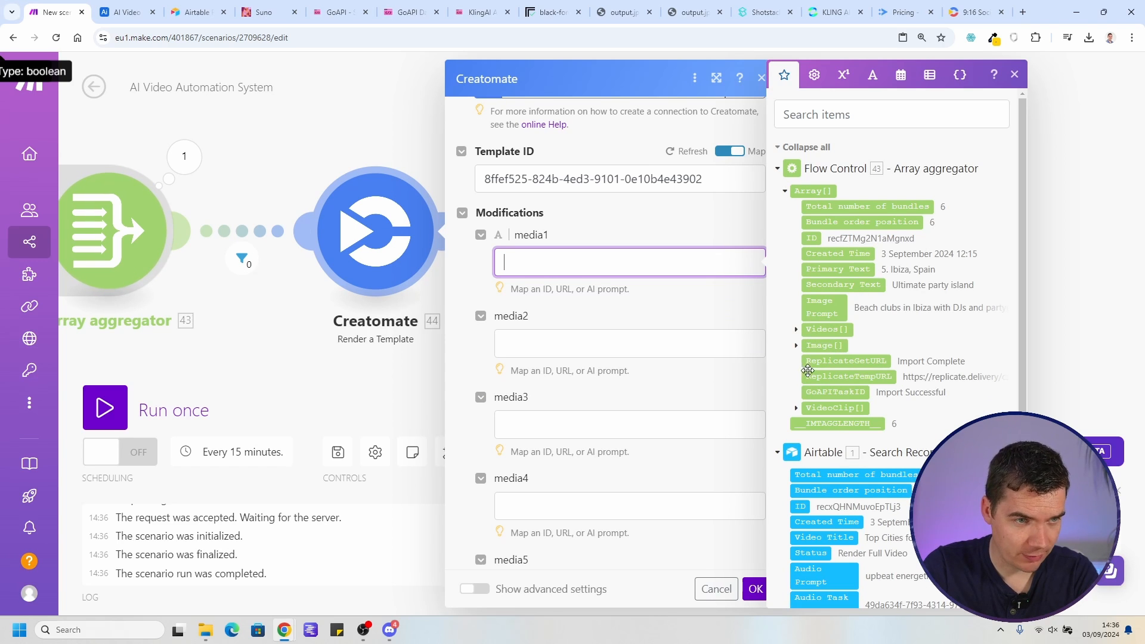
click(797, 408)
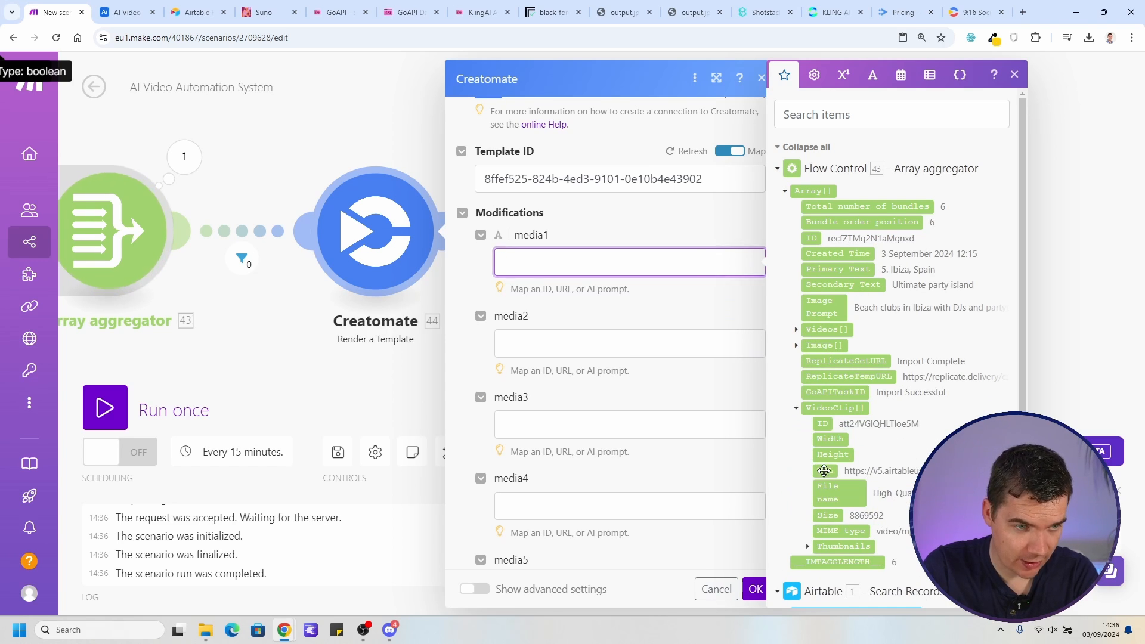
drag(832, 473, 689, 254)
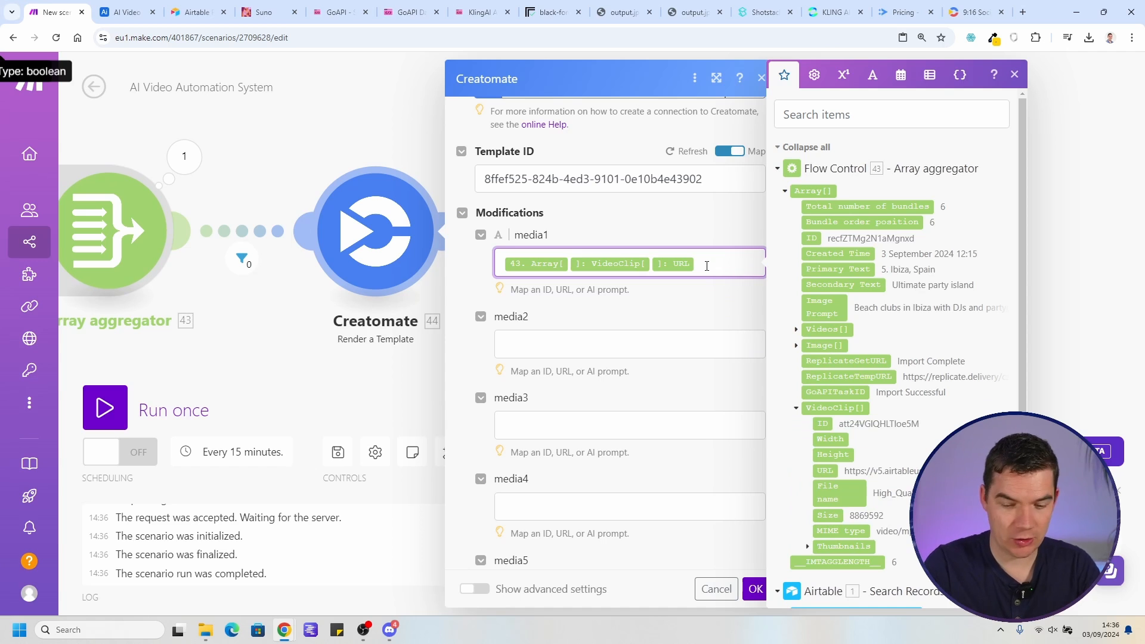
text(1)
key(ctrl+a)
key(ctrl+c)
Examine the VideoClip entry of array item 1 in the Array aggregator's run output
click(332, 181)
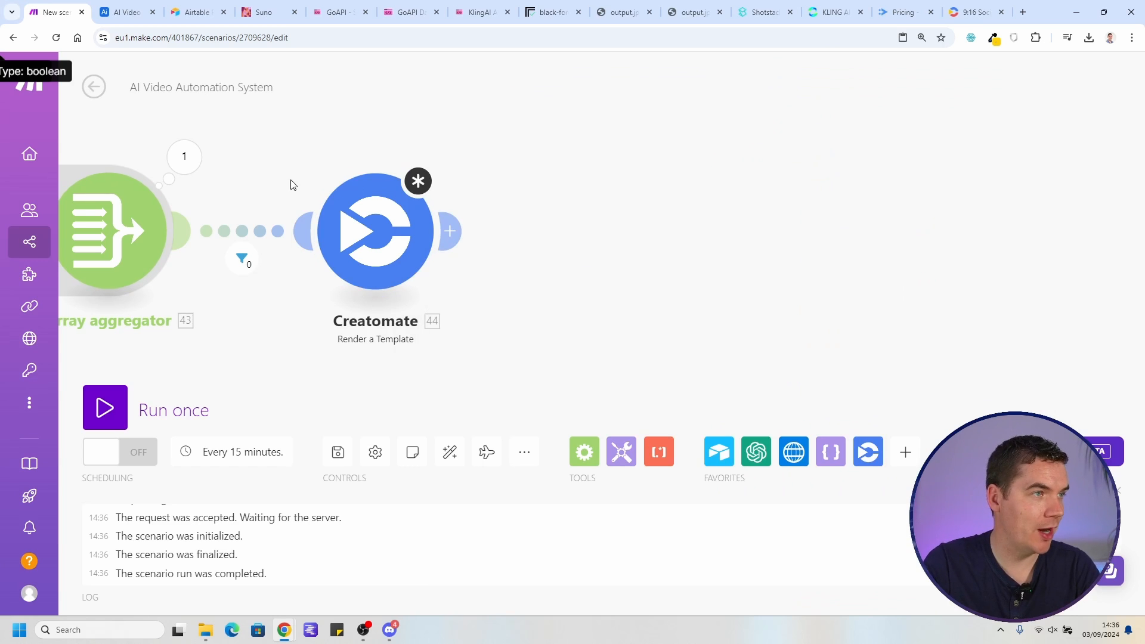
click(185, 158)
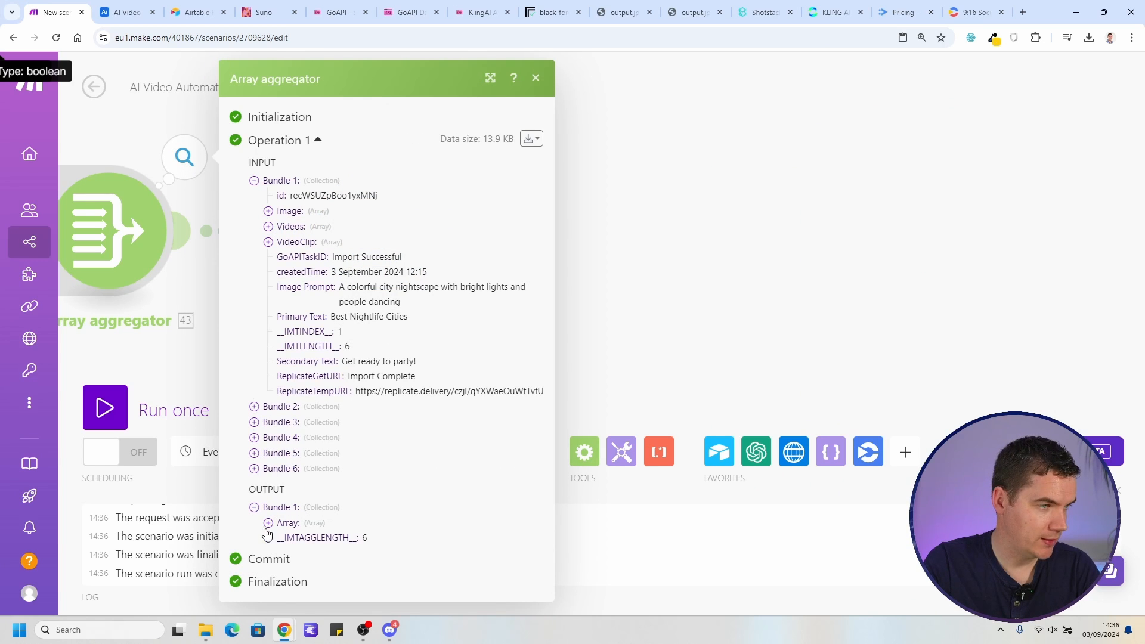
click(267, 524)
scroll(316, 371, down, 2)
click(283, 451)
scroll(299, 442, down, 2)
click(325, 395)
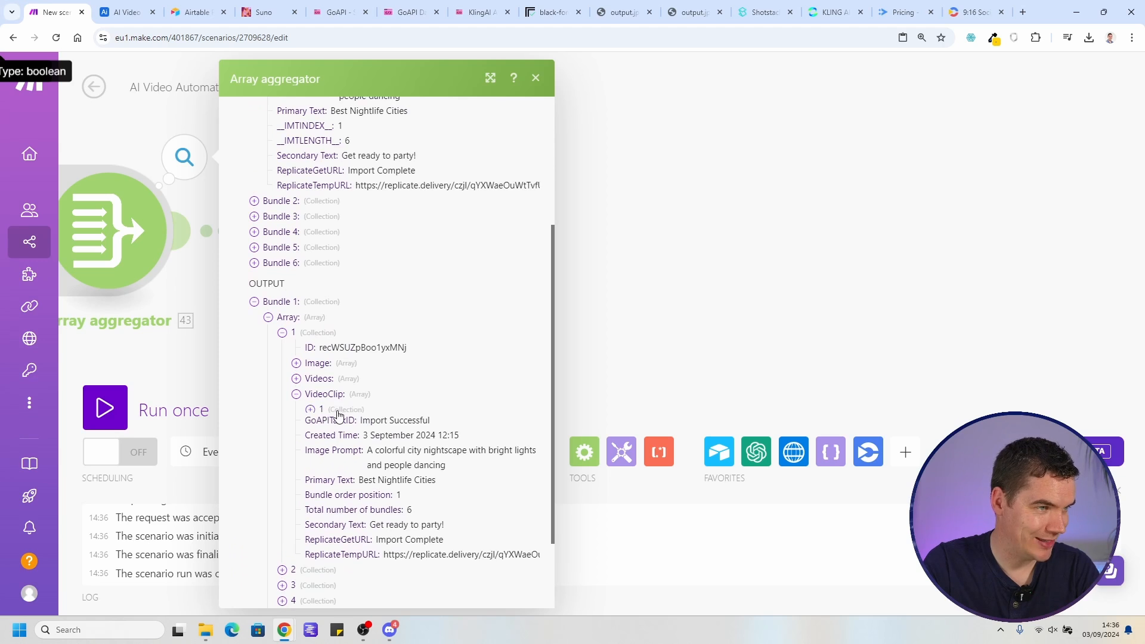
click(337, 410)
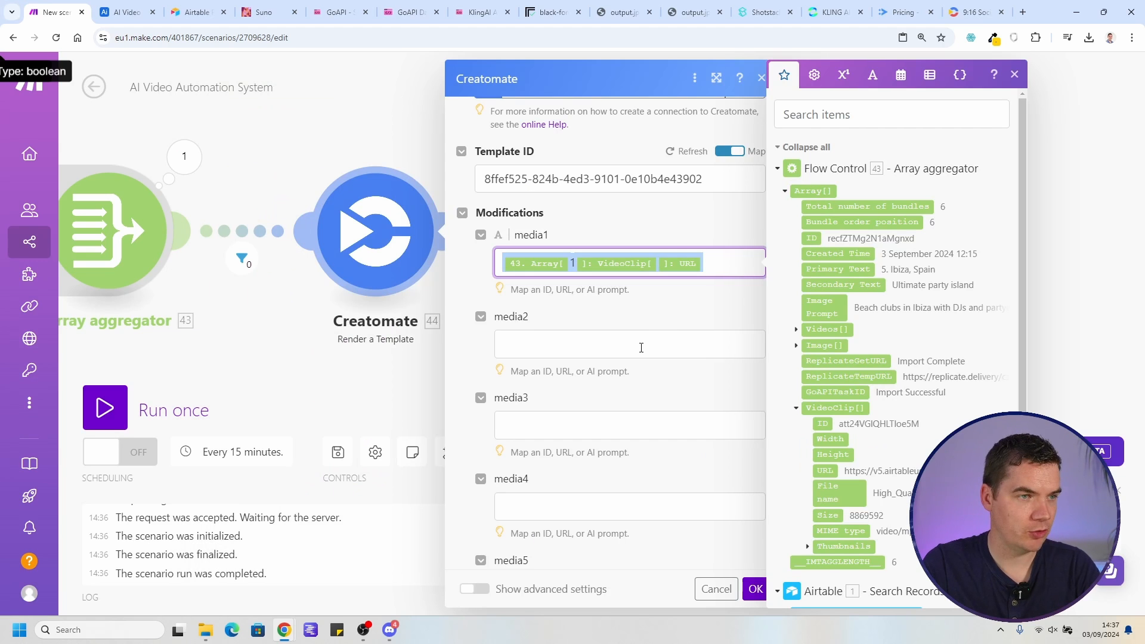
Map media2 and media3 of the Creatomate module to the VideoClip URLs of array items 2 and 3
key(ctrl+v)
click(575, 346)
click(578, 423)
key(ctrl+v)
click(573, 427)
key(BackSpace)
text(3)
Map media4, media5 and media6 to the VideoClip URLs of array items 4, 5 and 6
click(576, 508)
key(ctrl+v)
double_click(573, 507)
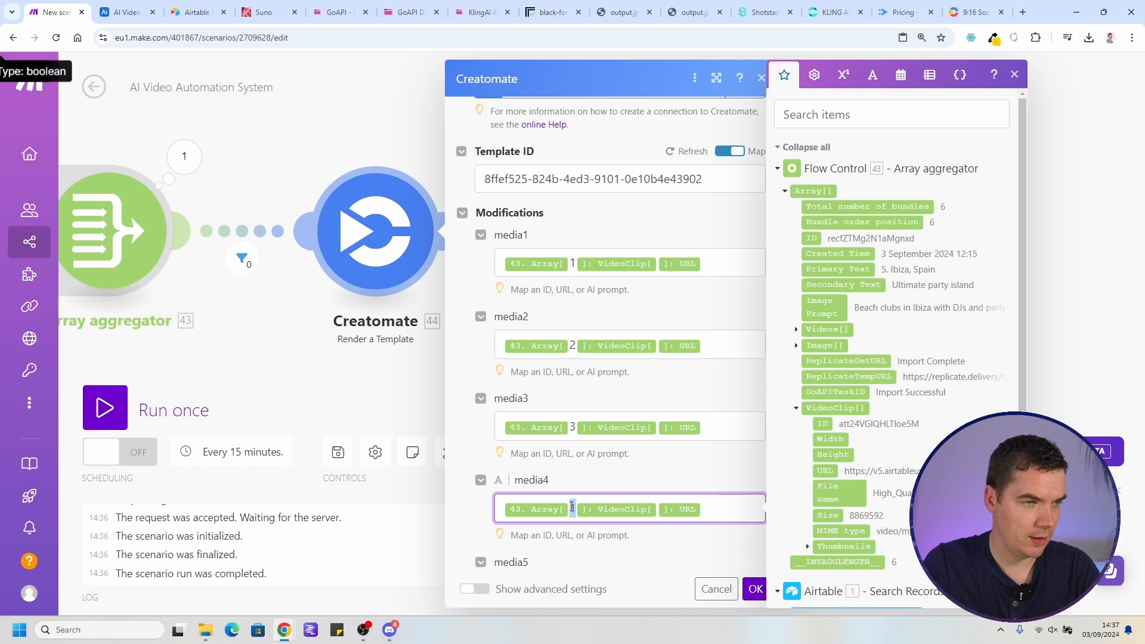
scroll(584, 515, down, 3)
click(578, 412)
text(43. Array[ 1 ]: VideoClip[ ]: URL)
double_click(574, 413)
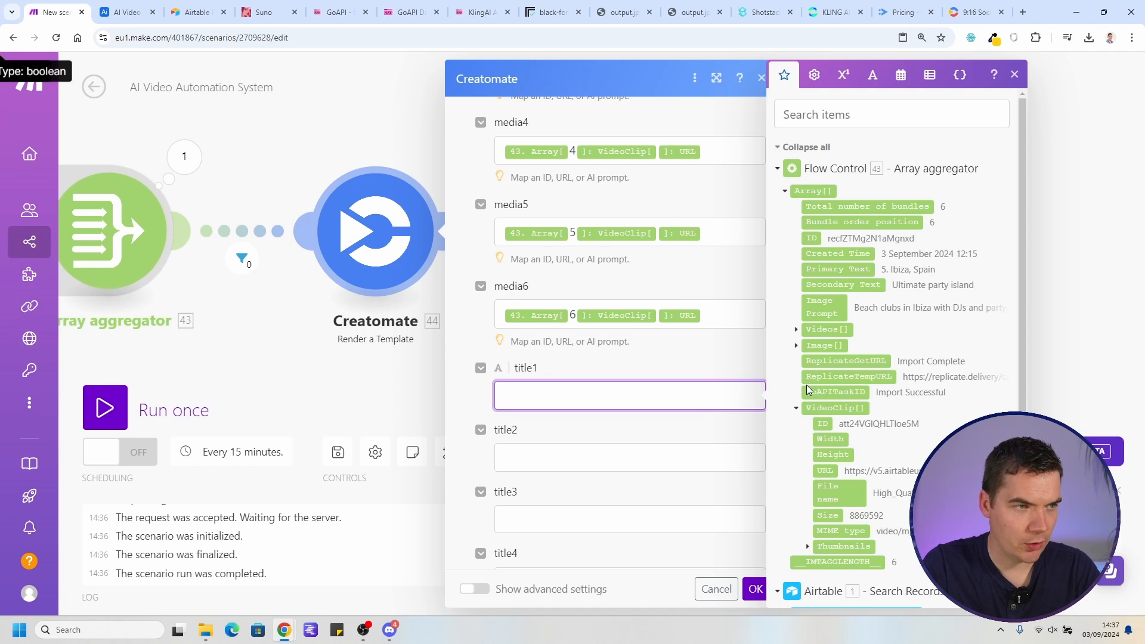
Check the title3 element in the Creatomate template editor and return to the Make scenario
click(962, 8)
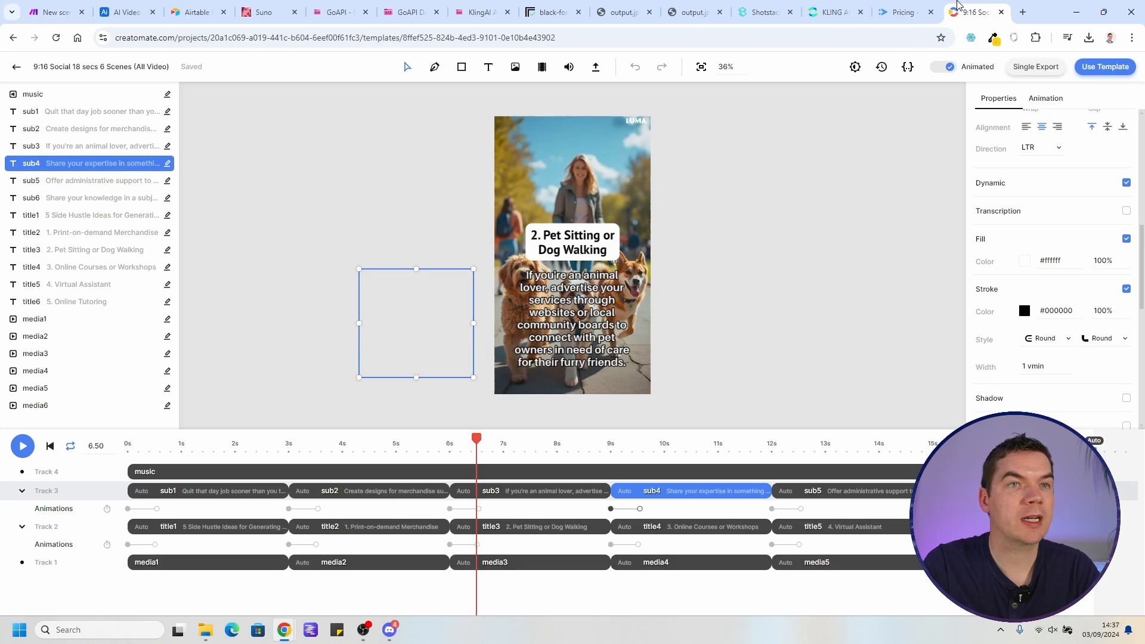
click(552, 245)
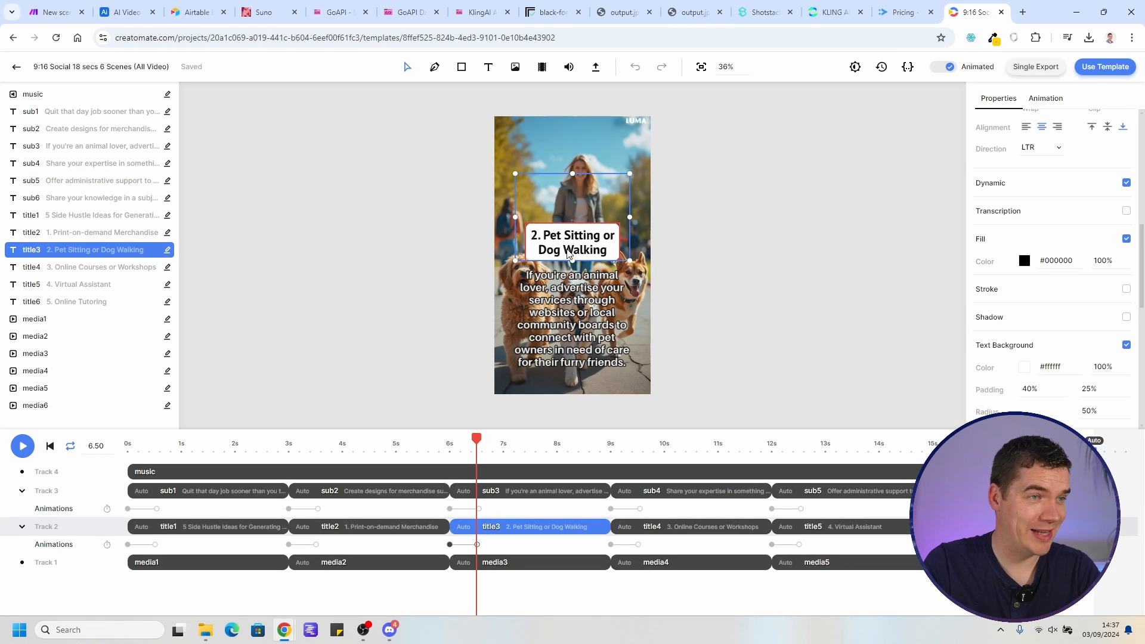
click(56, 12)
Map title1 through title6 of the Creatomate module to the Primary Text of array items 1 through 6
click(519, 401)
scroll(861, 411, down, 1)
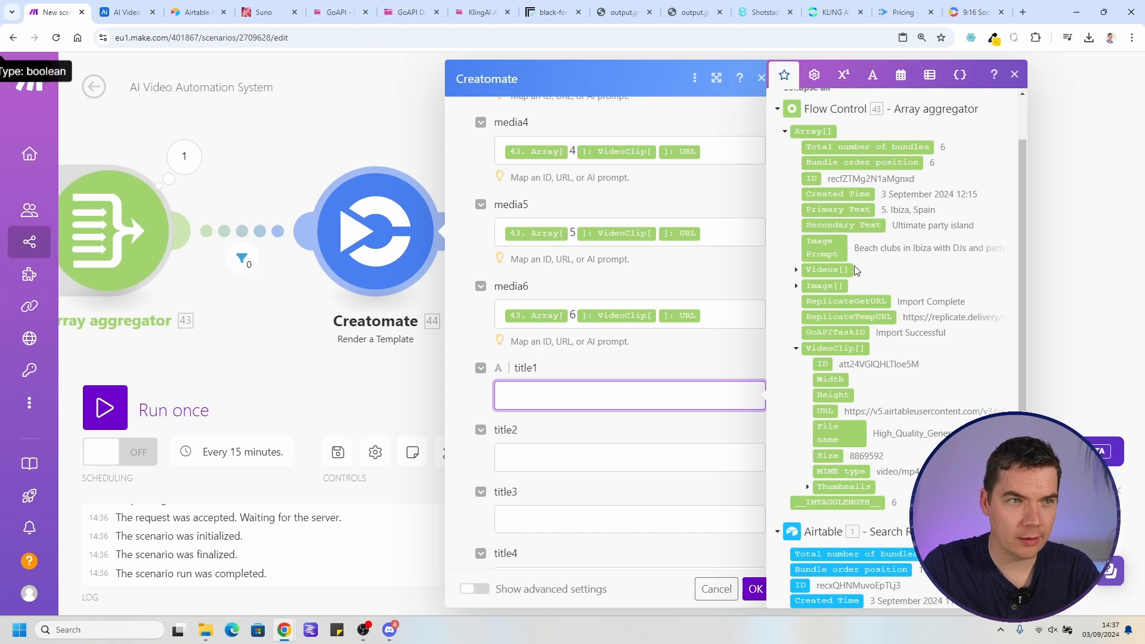
drag(843, 209, 616, 393)
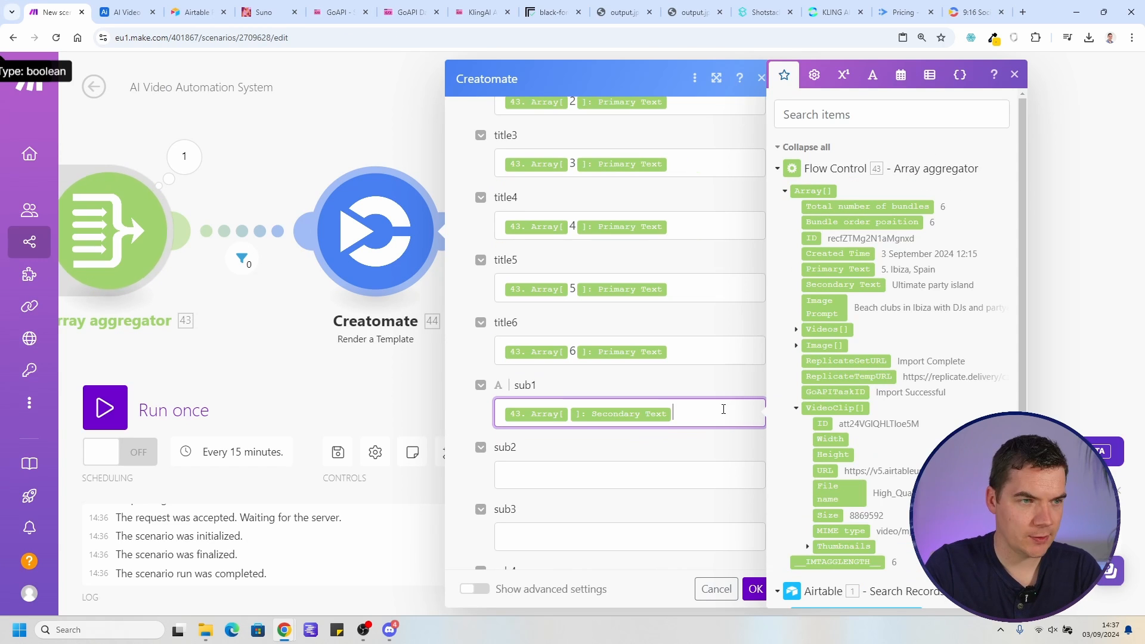
Map sub1 through sub6 of the Creatomate module to the Secondary Text of array items 1 through 6
key(ctrl+v)
click(611, 470)
key(ctrl+v)
key(Tab)
key(ctrl+v)
key(ctrl+minus)
key(Tab)
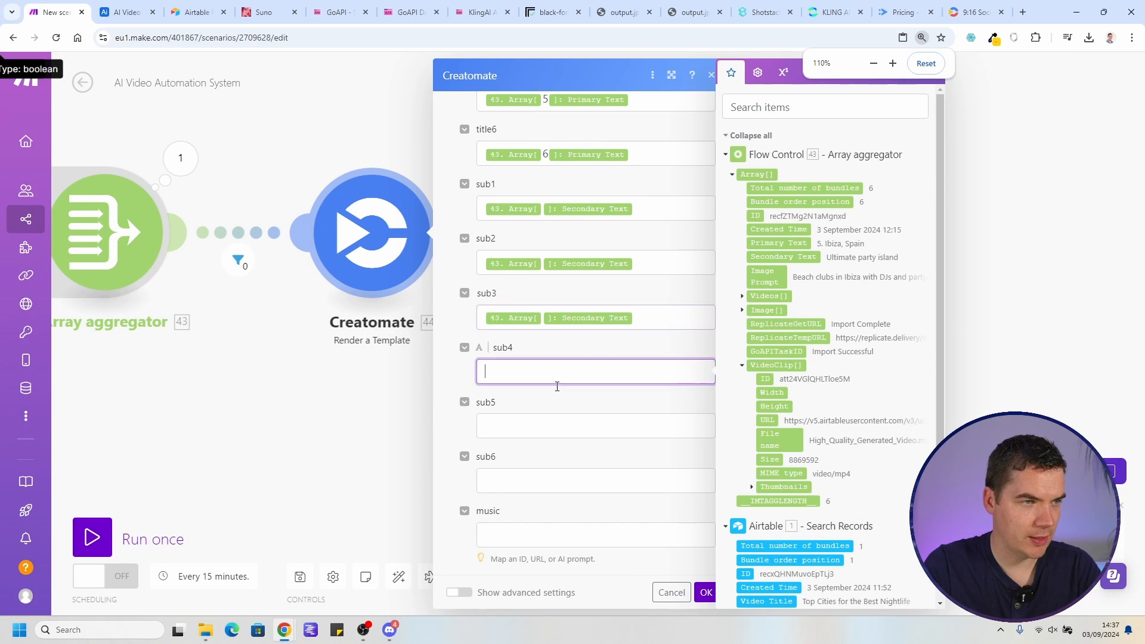
key(ctrl+v)
key(Tab)
key(ctrl+v)
key(Tab)
text(43. Array[ ]: Secondary Text)
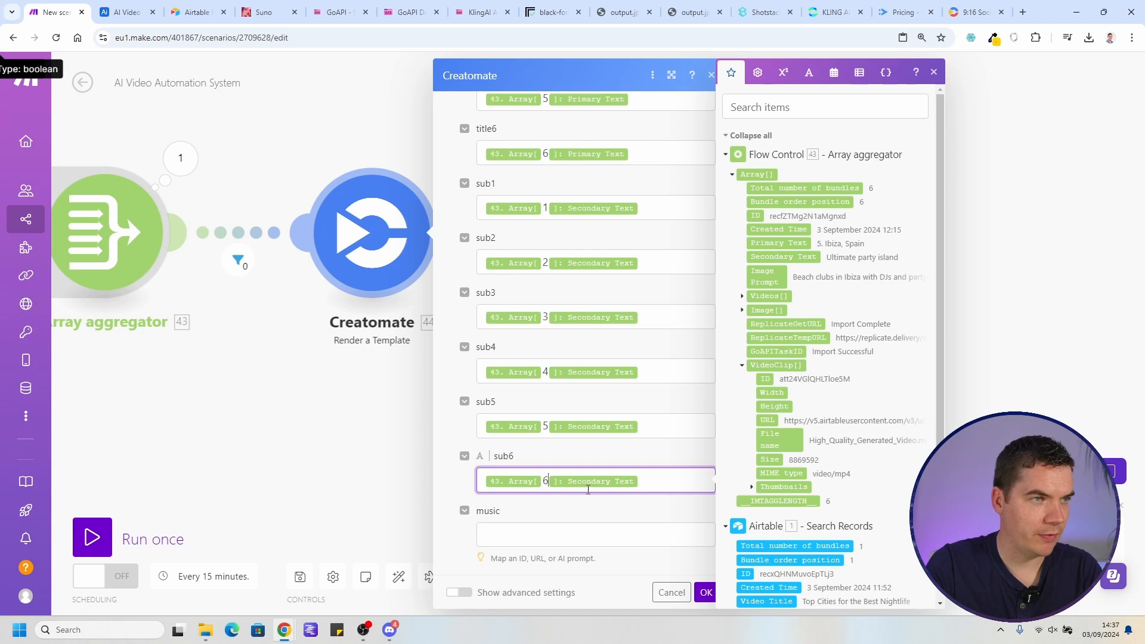
text(6)
Map the music modification to the Background Audio URL from the first Airtable Search Records module
key(Tab)
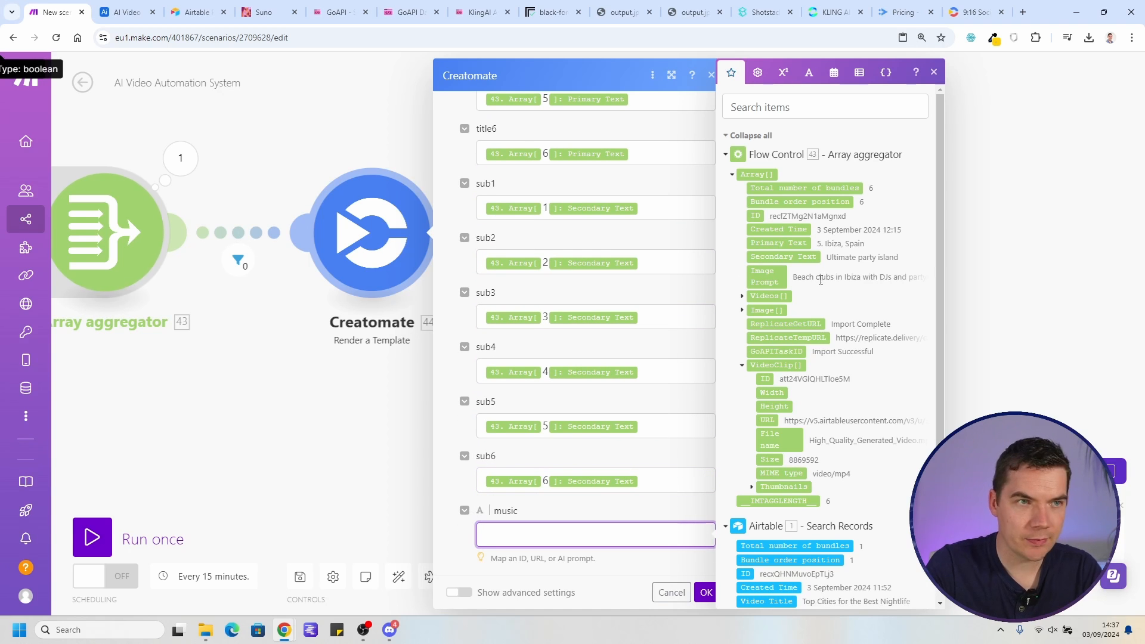
scroll(814, 311, down, 2)
click(781, 580)
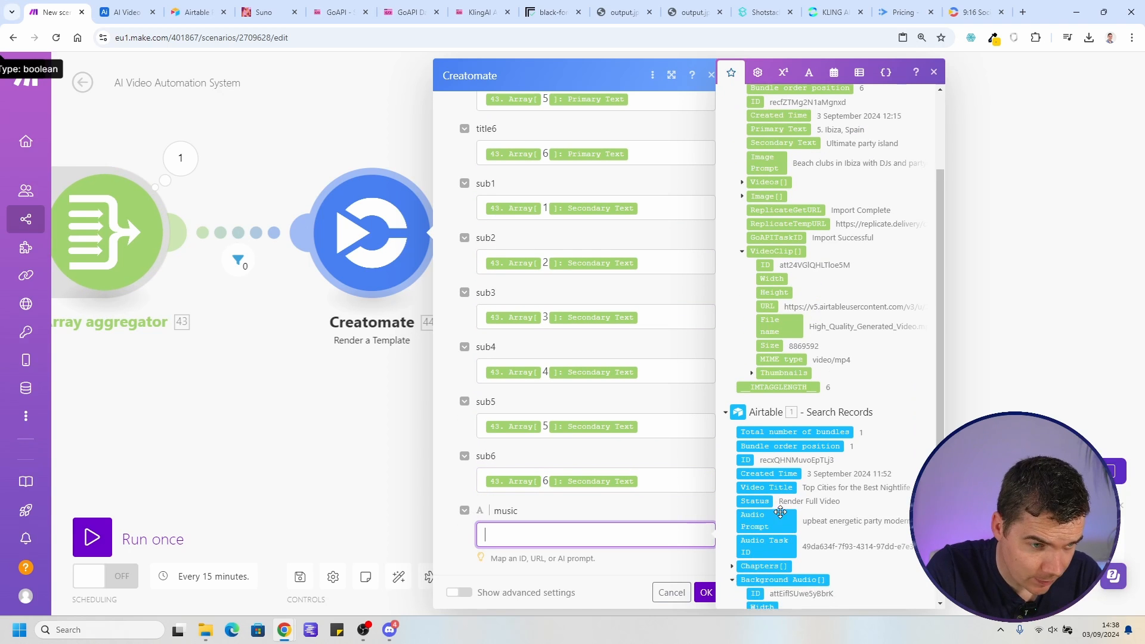
scroll(805, 527, down, 2)
click(758, 514)
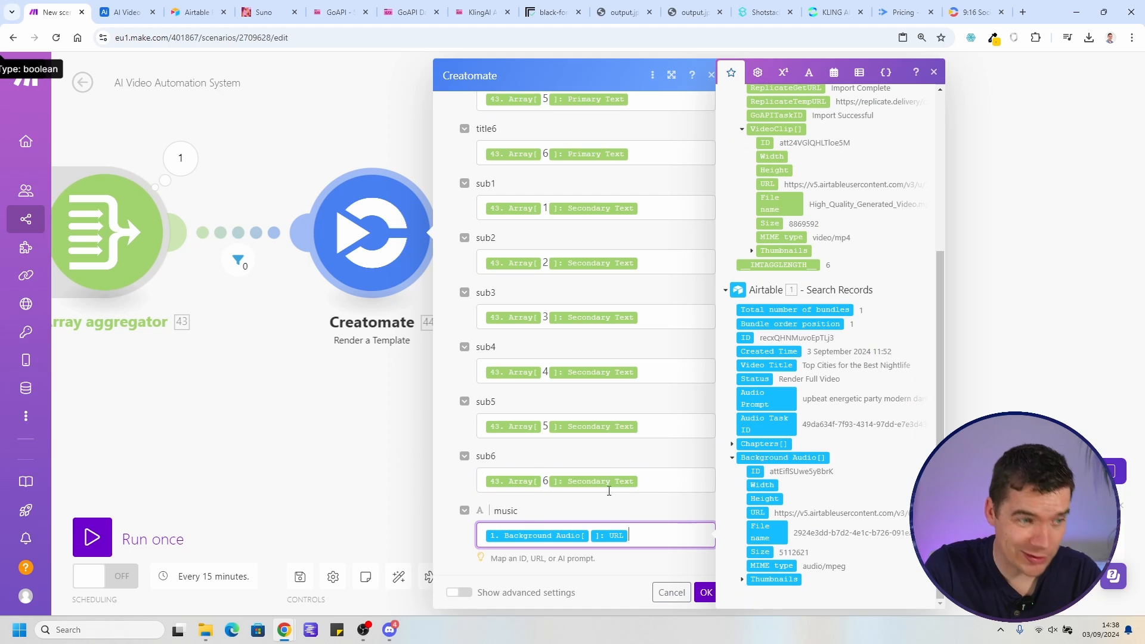
click(629, 510)
Show the Creatomate module's advanced settings, set Render Scale to .5 and save the module's settings
scroll(629, 510, up, 10)
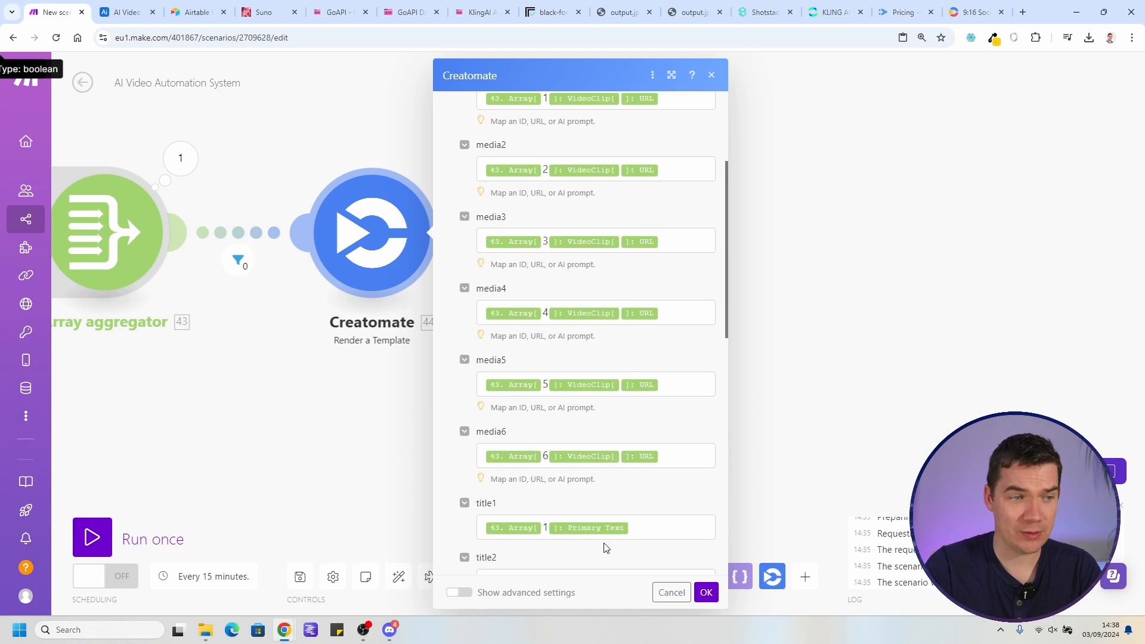
scroll(594, 262, up, 5)
scroll(614, 342, down, 12)
click(458, 592)
scroll(548, 516, down, 5)
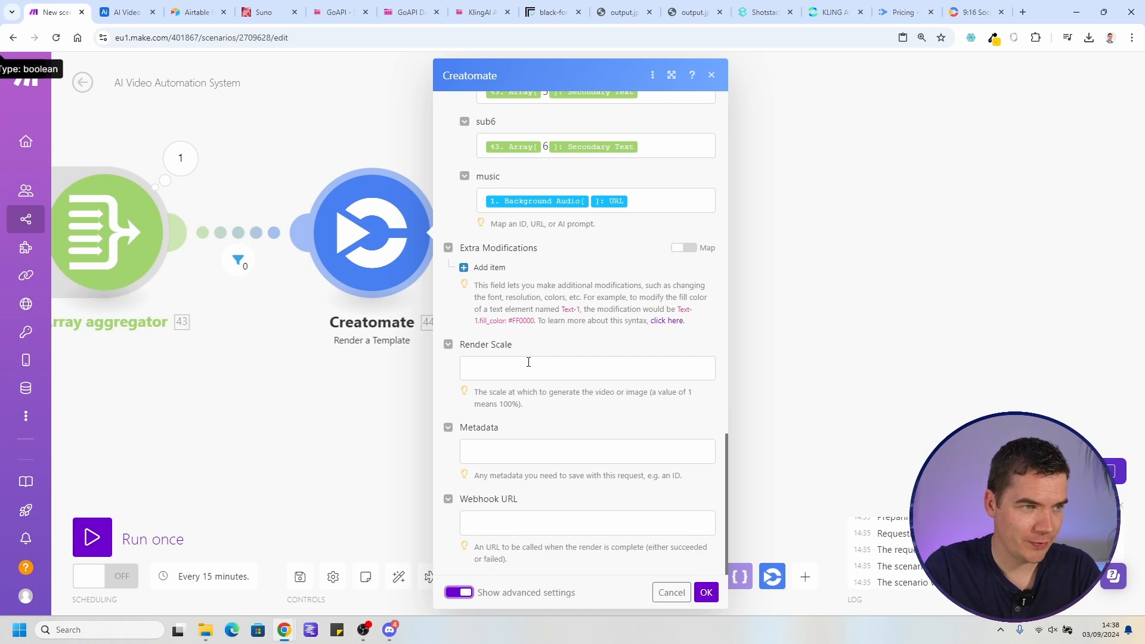
click(538, 374)
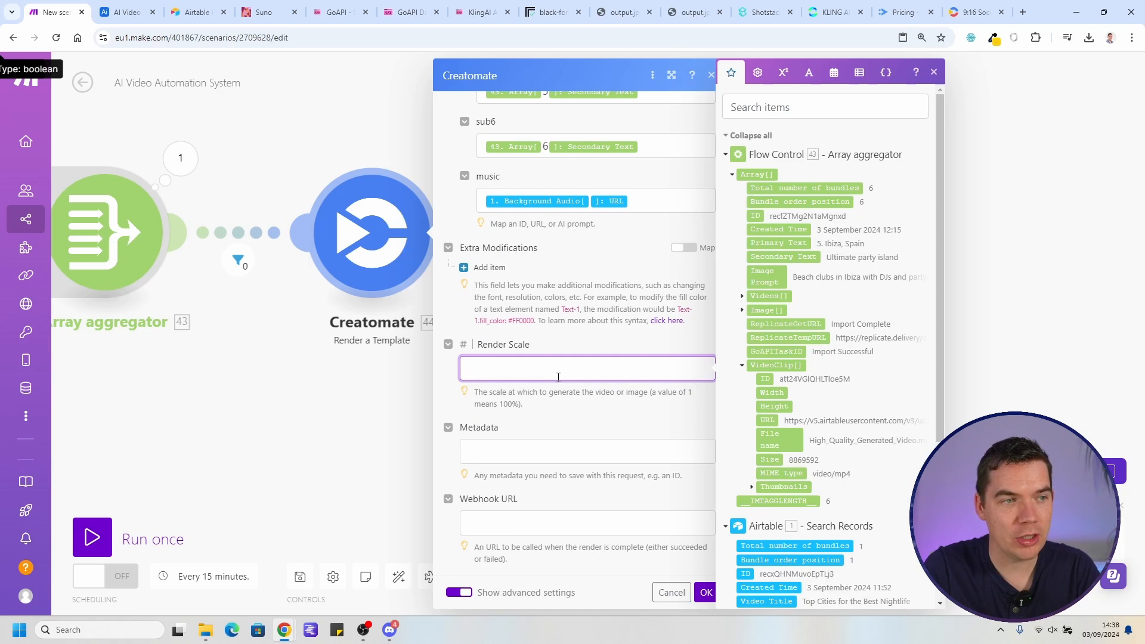
text(.5)
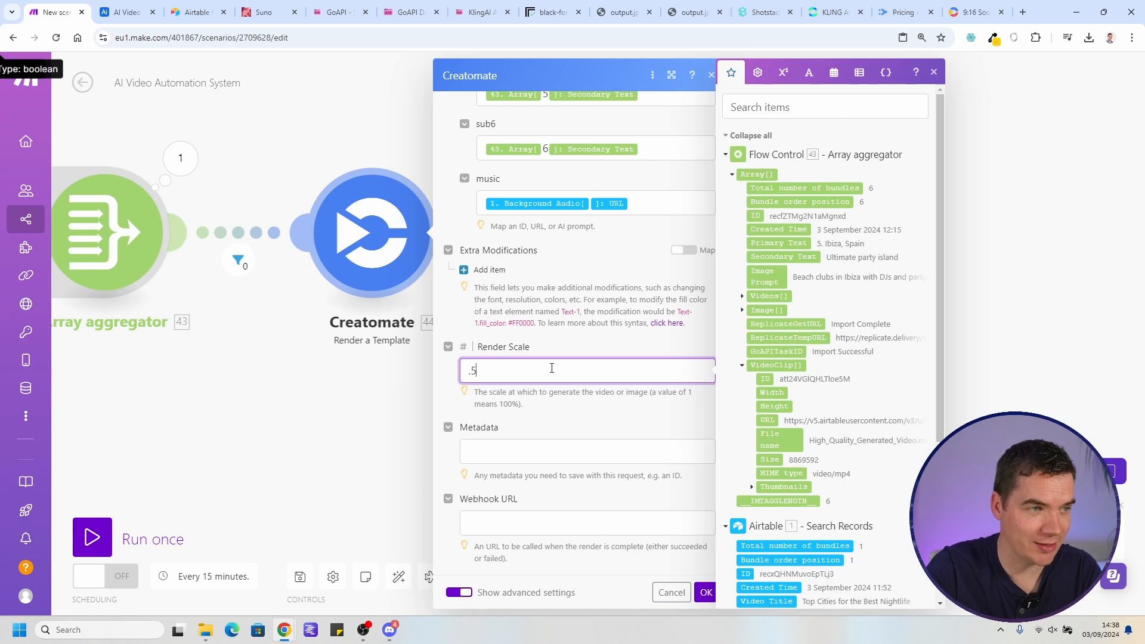
click(565, 403)
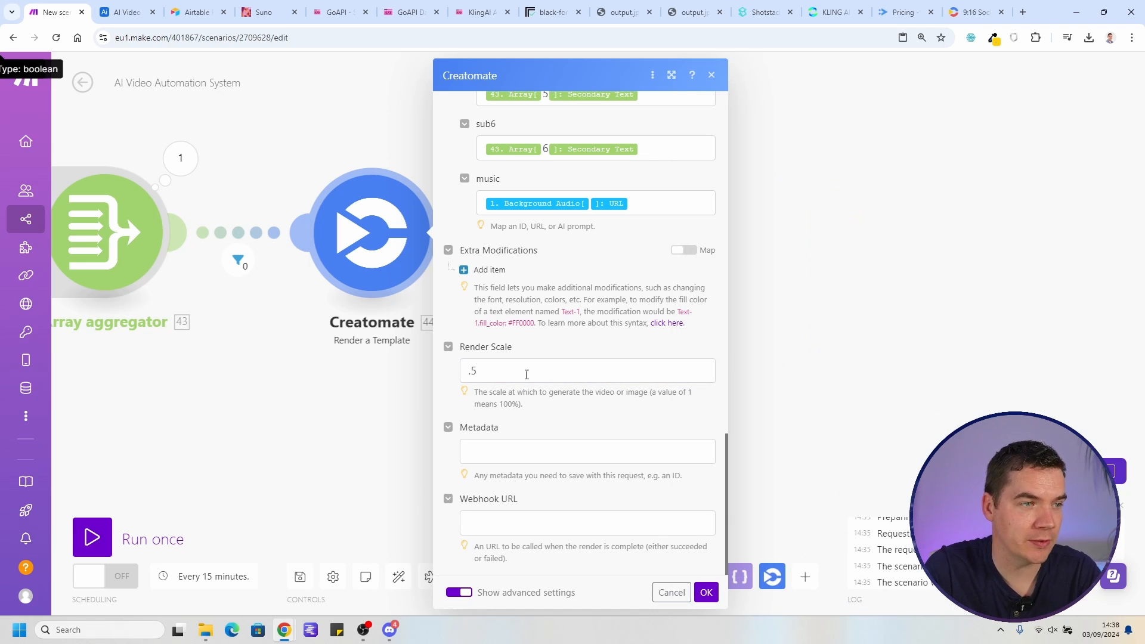
click(704, 598)
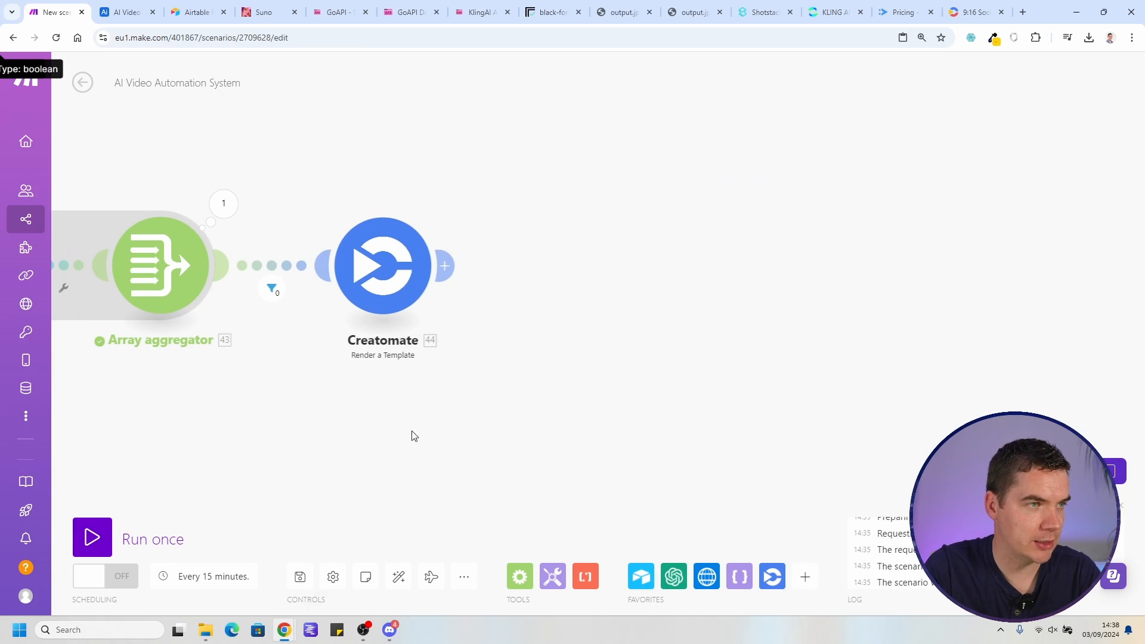
In the Airtable Videos table, add an attachment field named Rendered Video and move it directly after Status
click(150, 4)
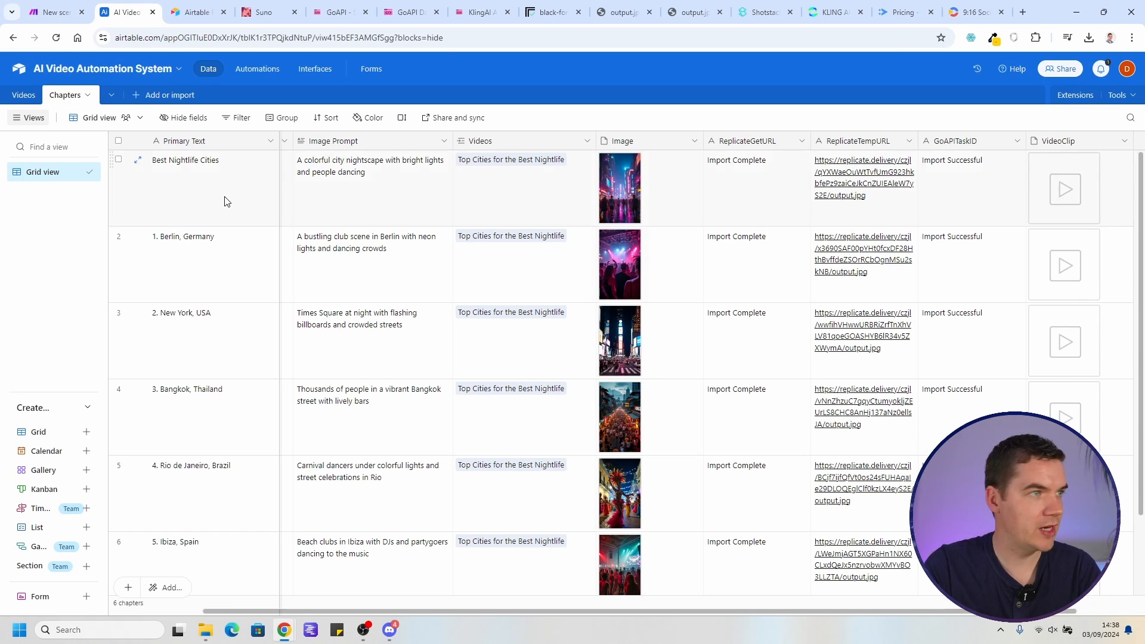
click(25, 95)
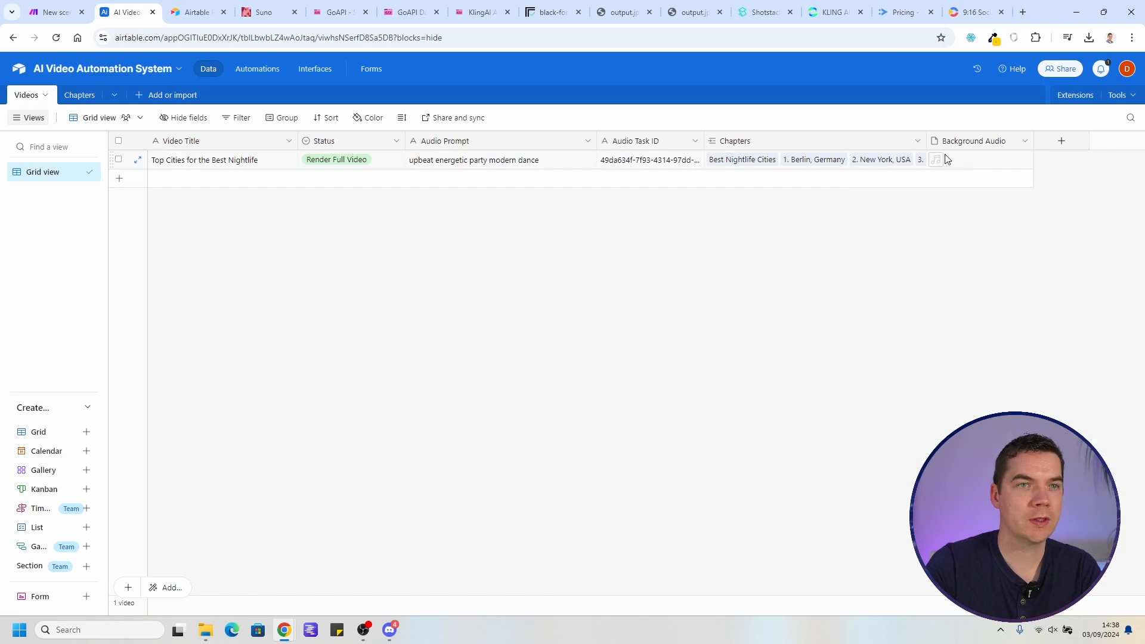
click(1061, 141)
text(Rendered Video)
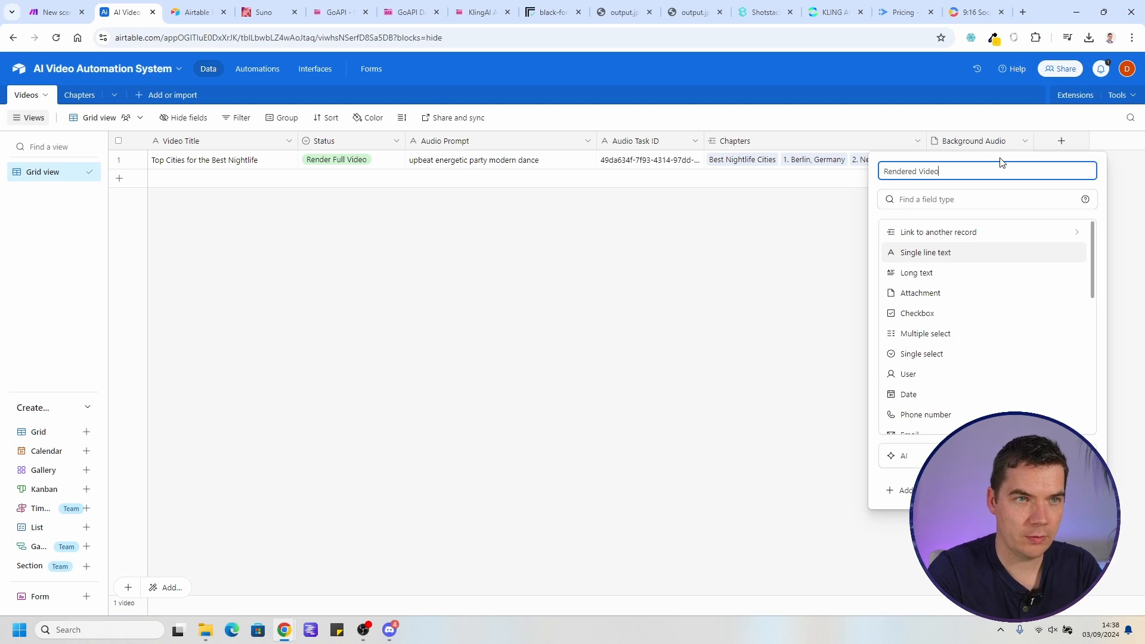
click(1014, 293)
click(1064, 264)
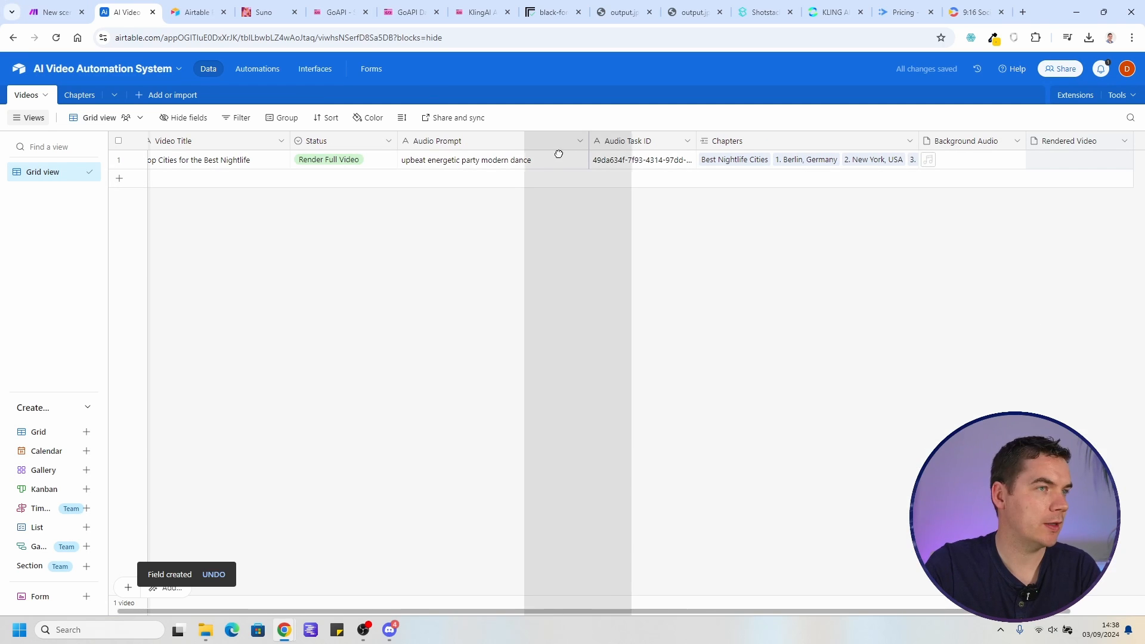
drag(457, 154, 425, 169)
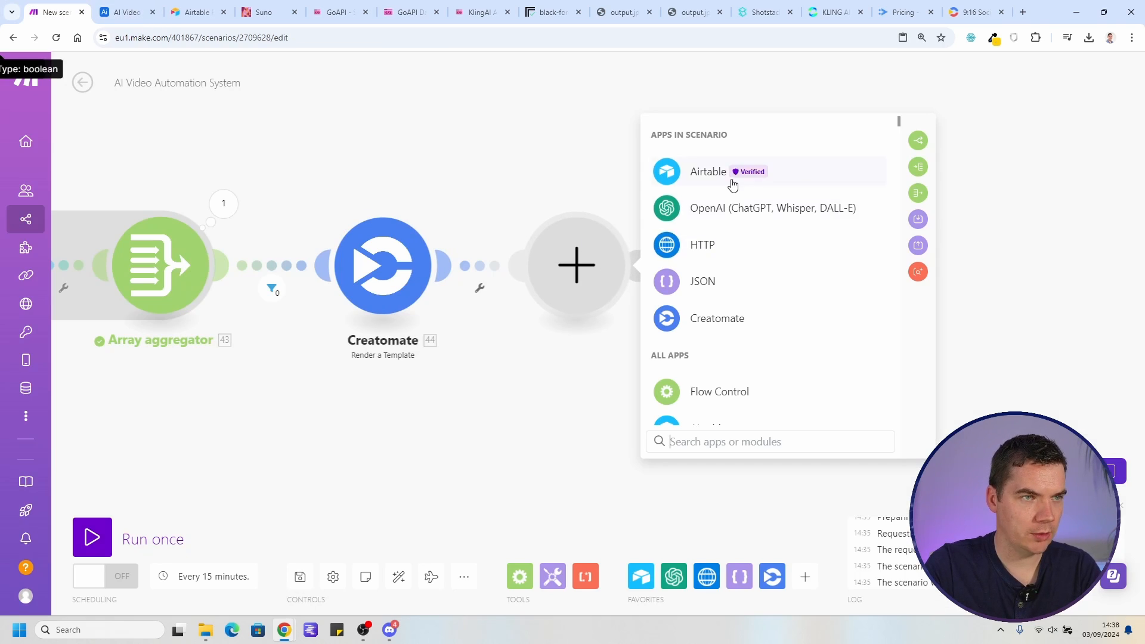
In Make, add an Airtable Update a Record module after Creatomate, using the AI Video Automation System base, Videos table and first search's ID
click(733, 185)
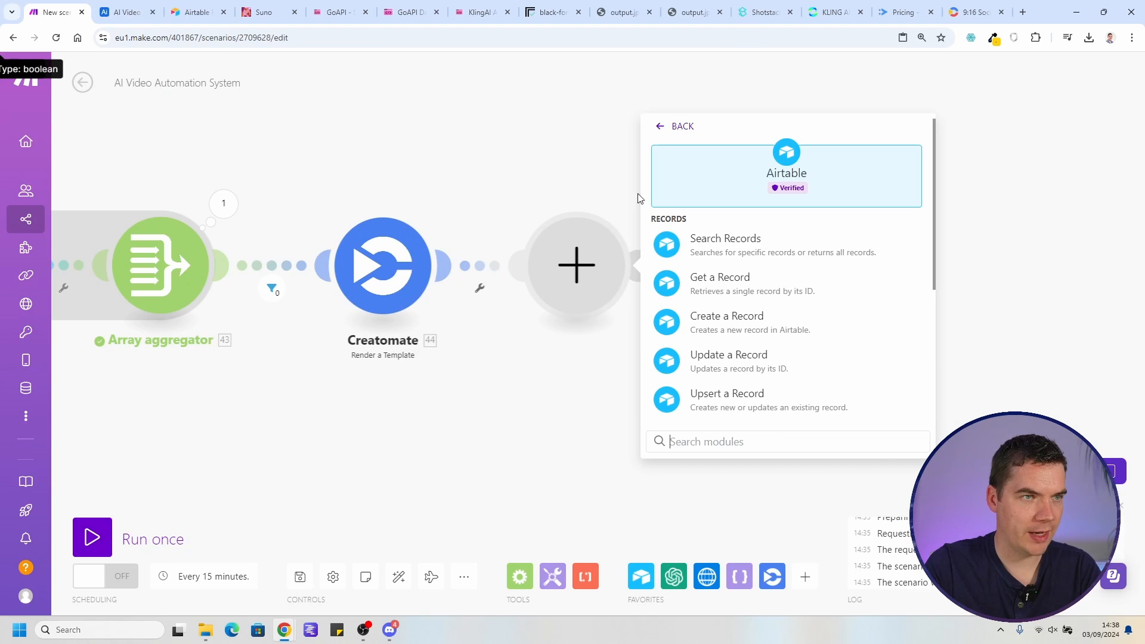
click(745, 365)
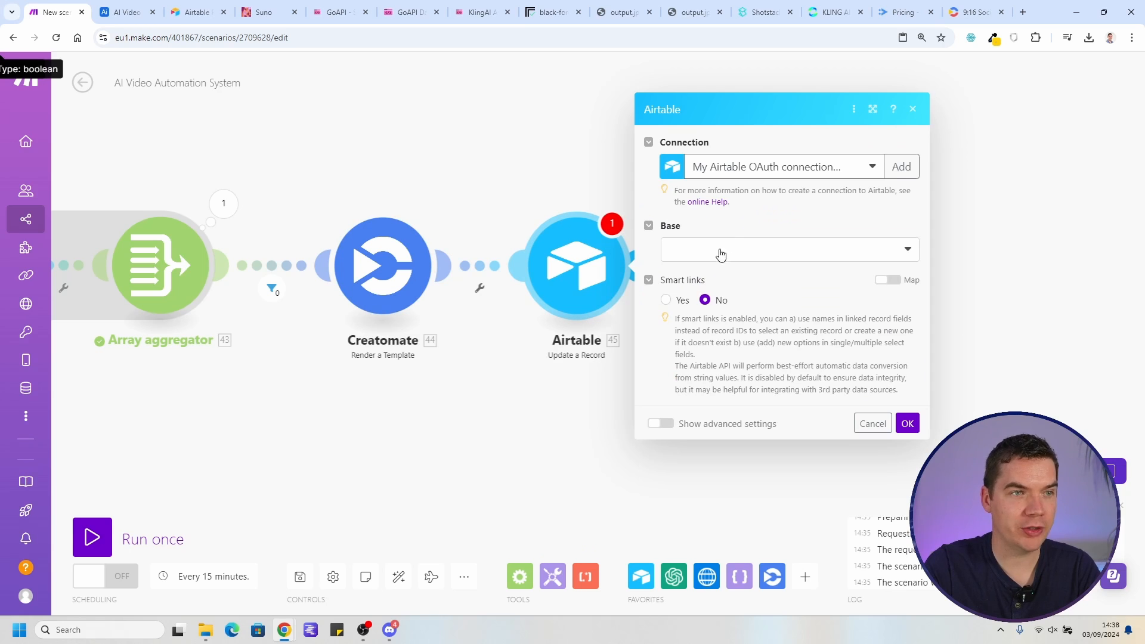
click(738, 256)
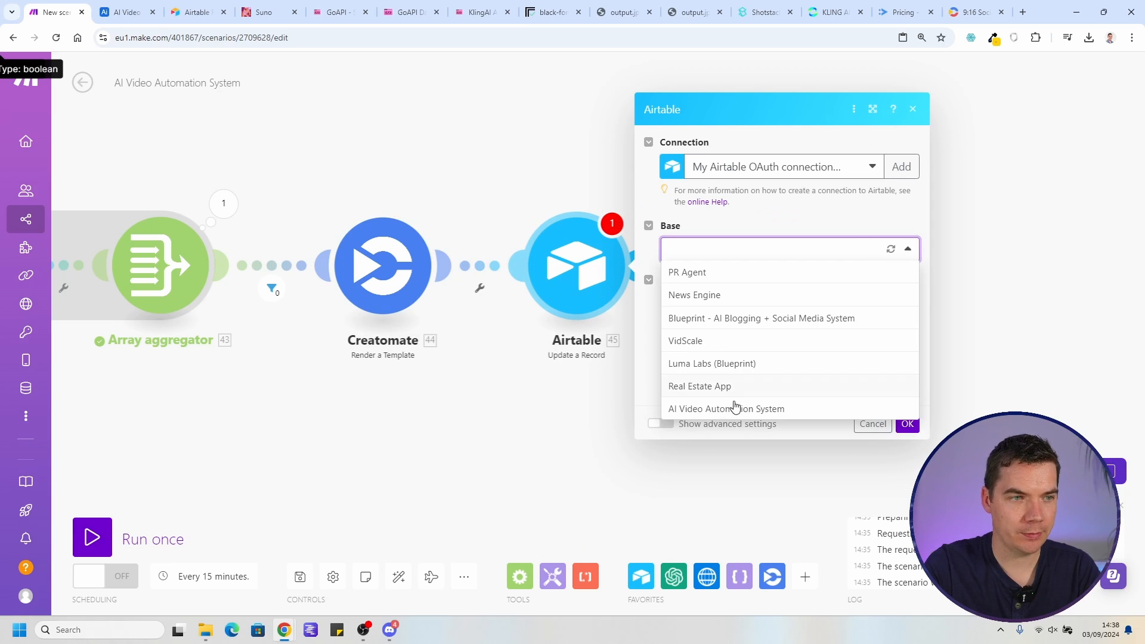
click(739, 405)
Set the mapped Status of the record being updated to Completed
click(707, 333)
text(Rendered Video)
key(ctrl+a)
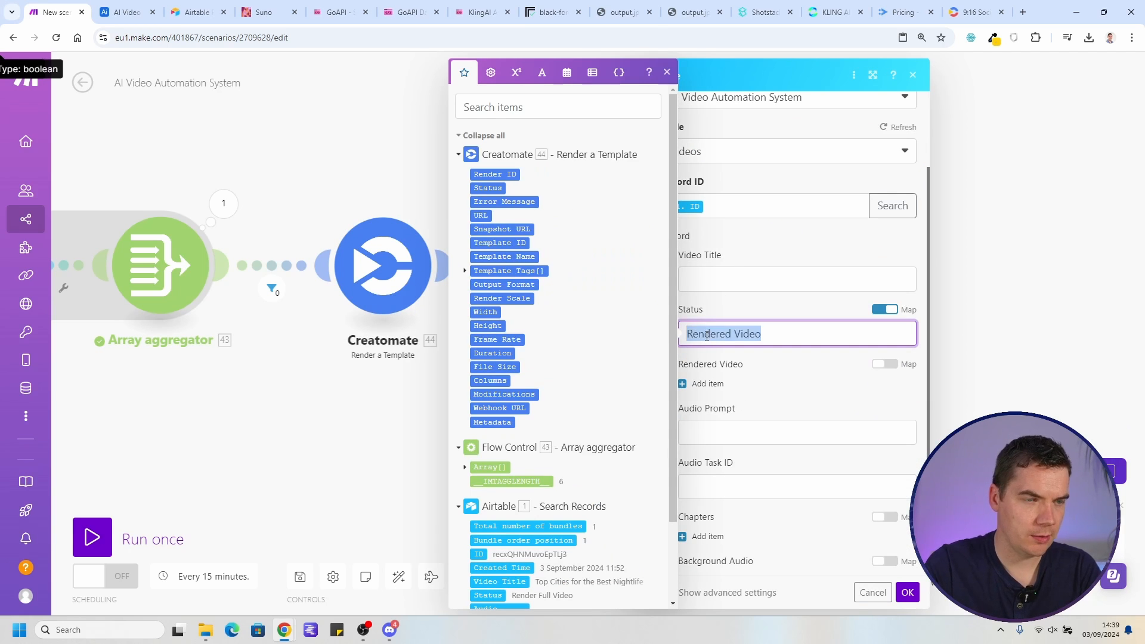
text(Complete)
click(125, 12)
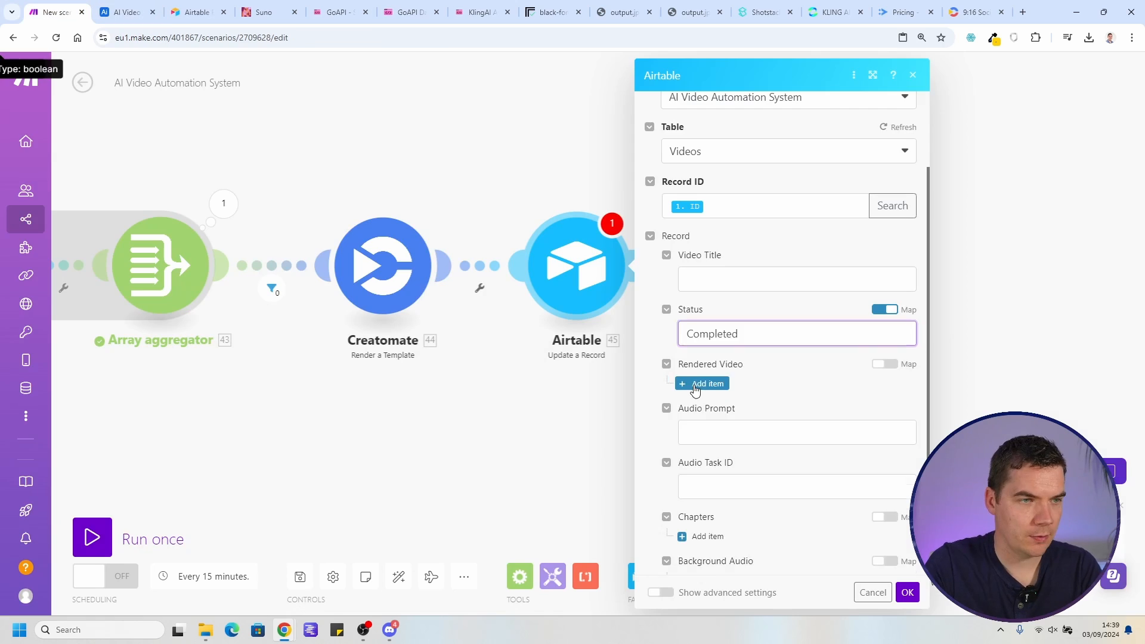
Add a Rendered Video item with Creatomate's URL as File URL and Render ID.Output Format as File name, and save the module
click(706, 383)
scroll(732, 374, down, 2)
click(743, 308)
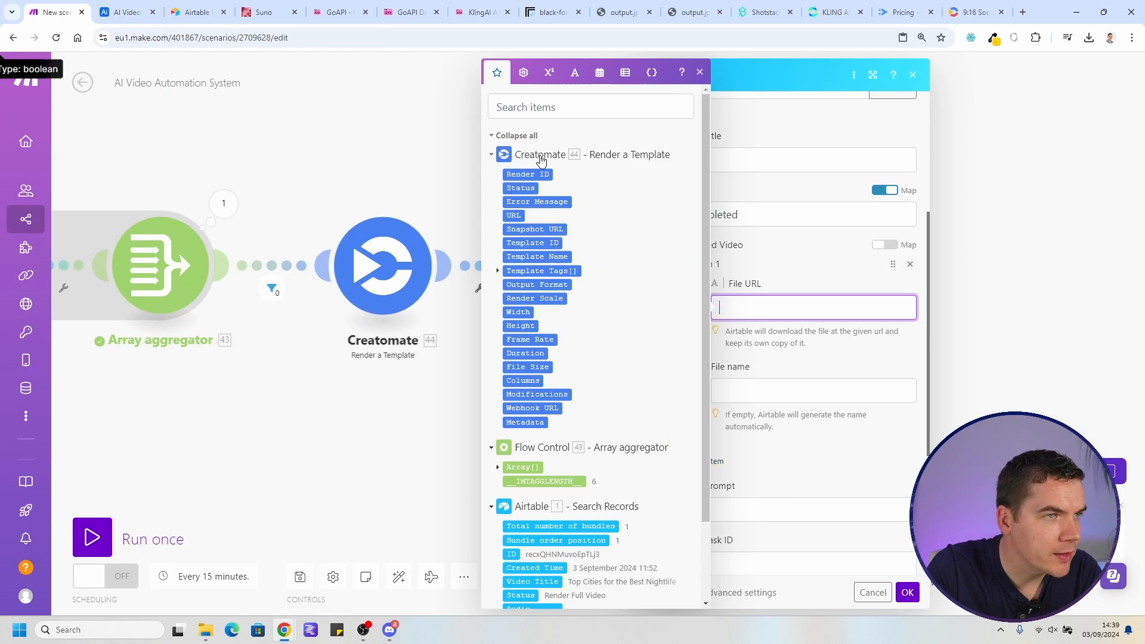
click(514, 216)
key(Tab)
click(528, 174)
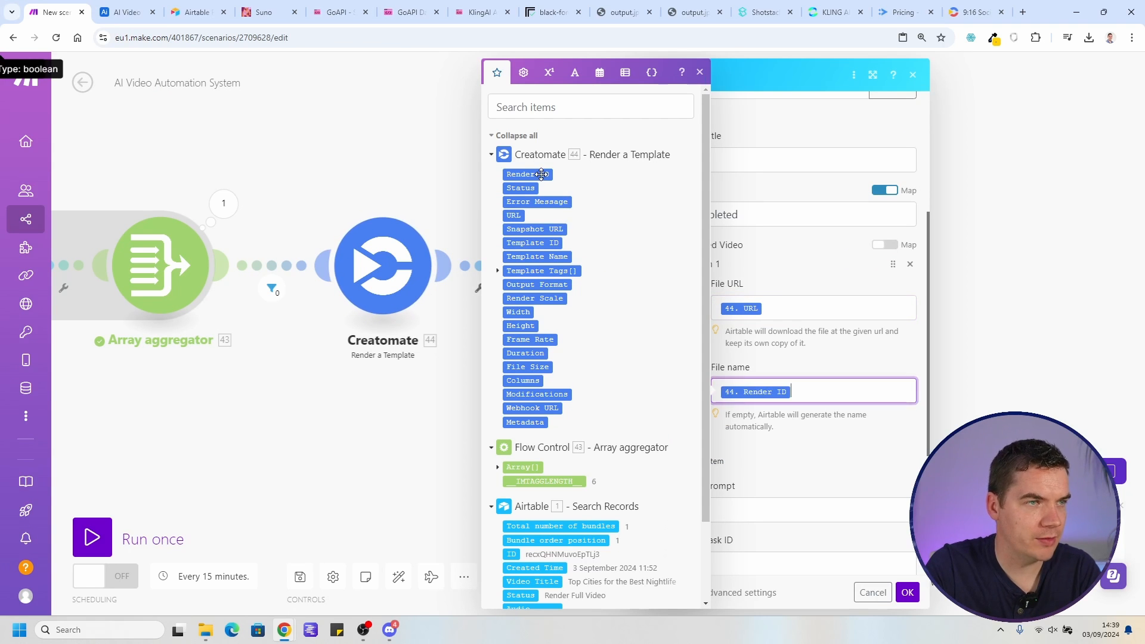
click(545, 285)
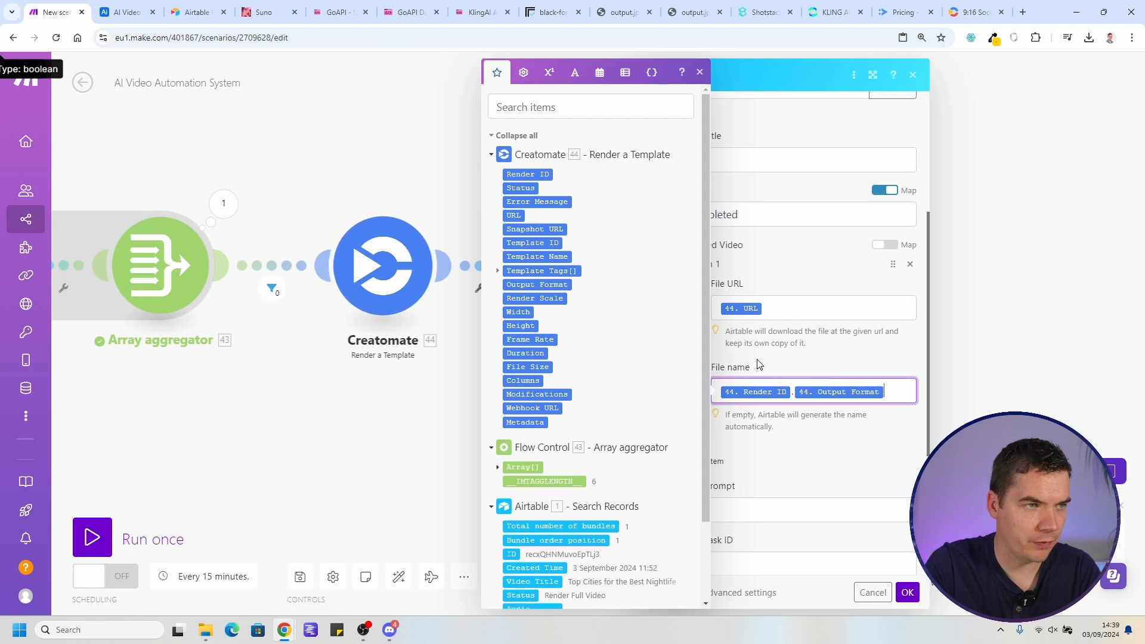
click(849, 430)
scroll(806, 504, down, 4)
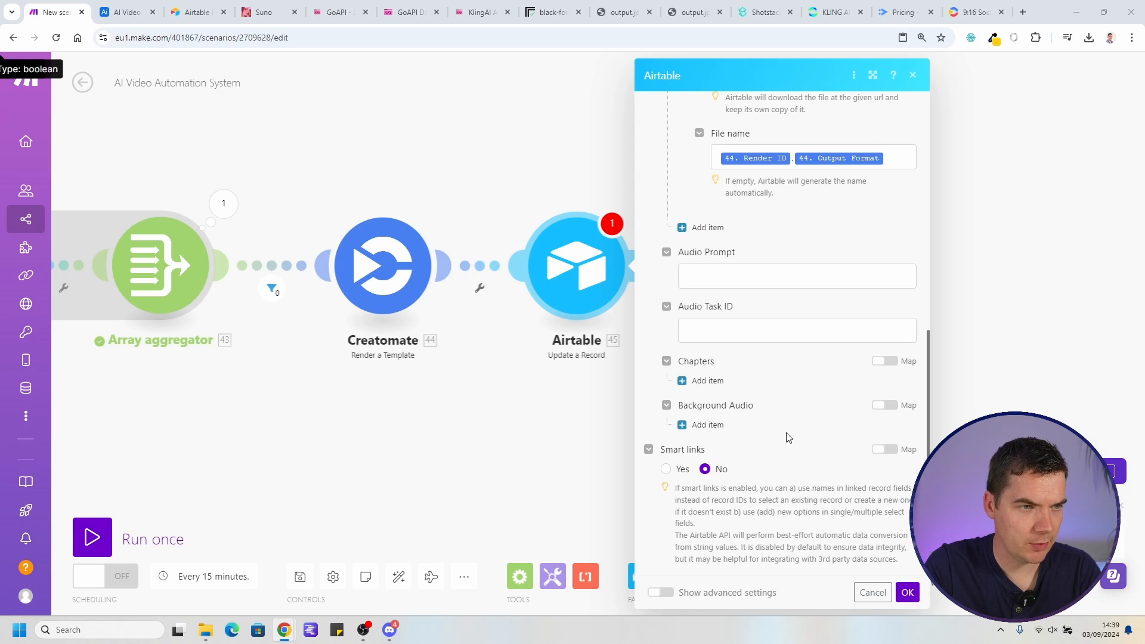
click(907, 592)
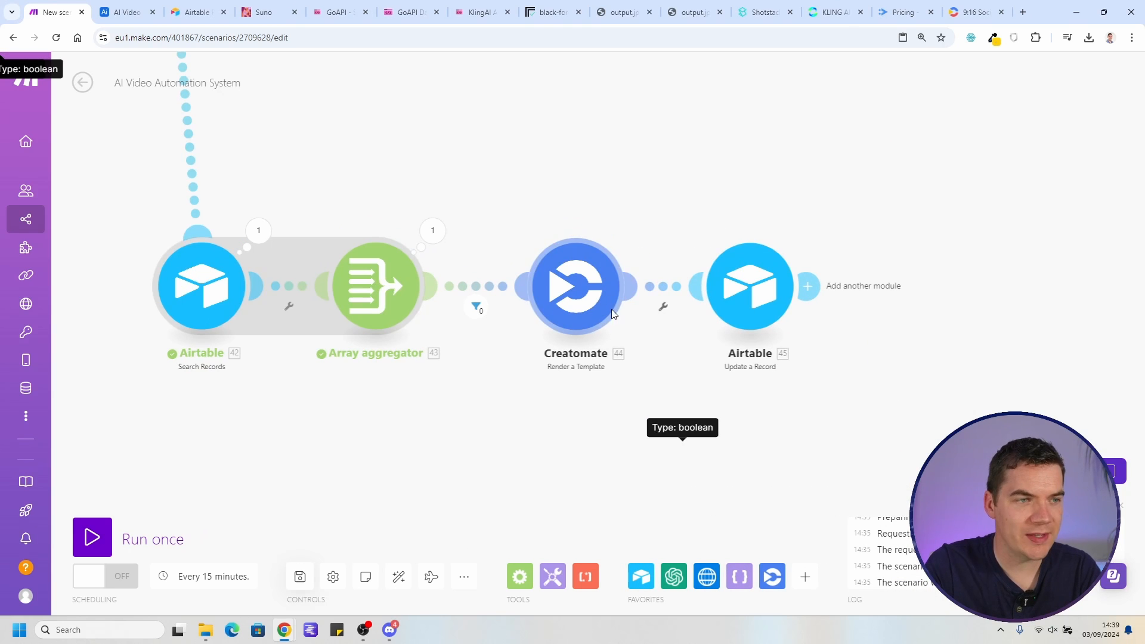
Run the scenario once to test the Render Full Video route
scroll(445, 437, down, 2)
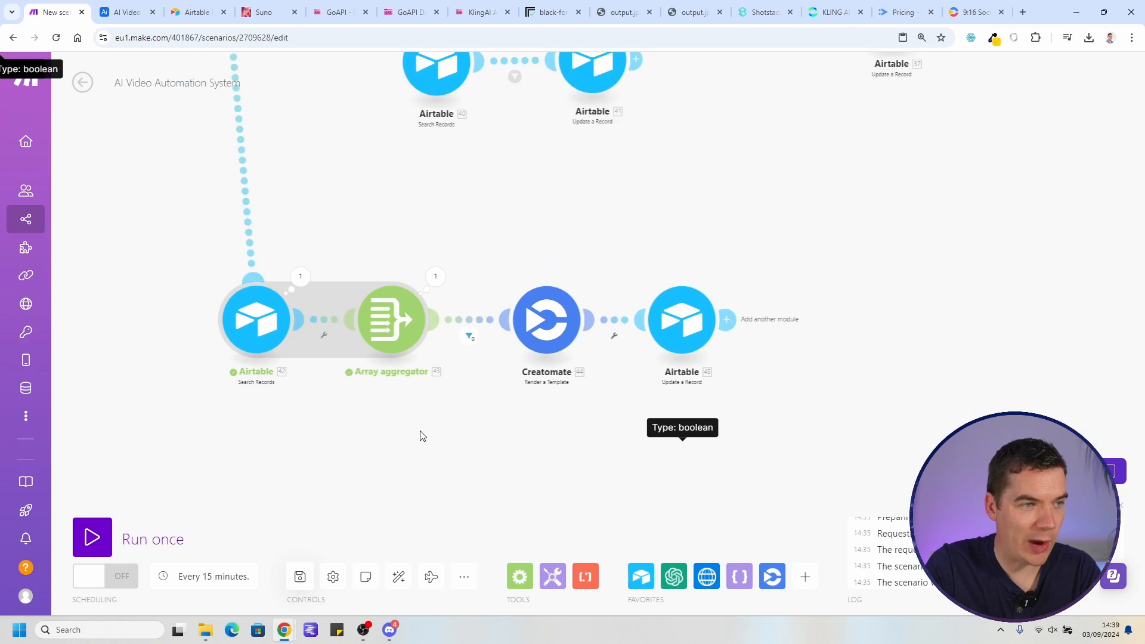
drag(423, 434, 497, 489)
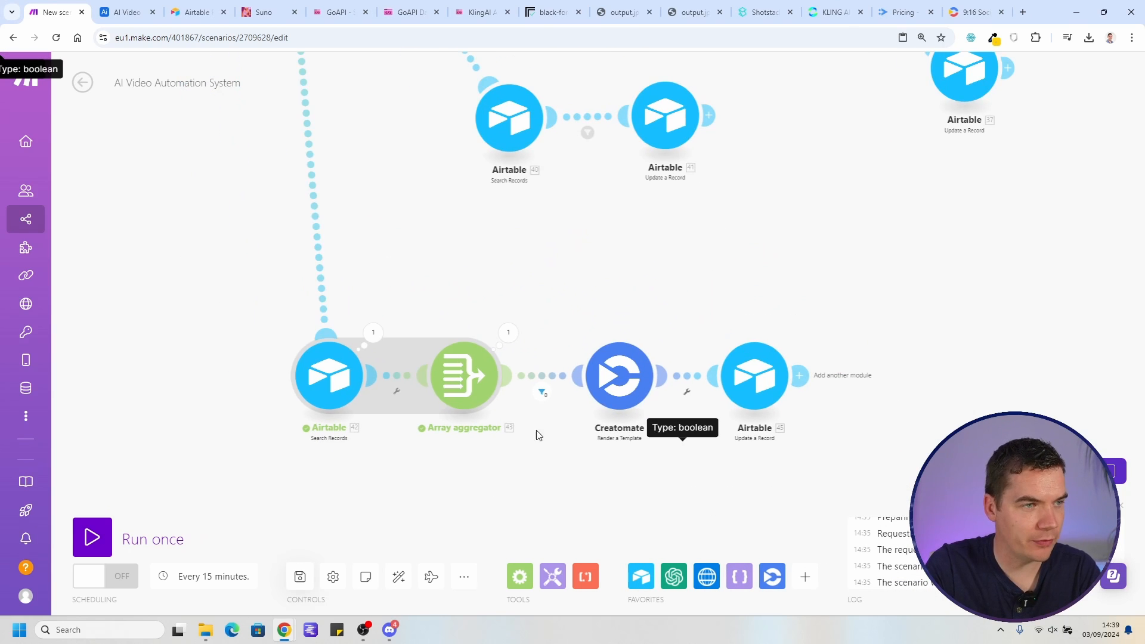
click(96, 538)
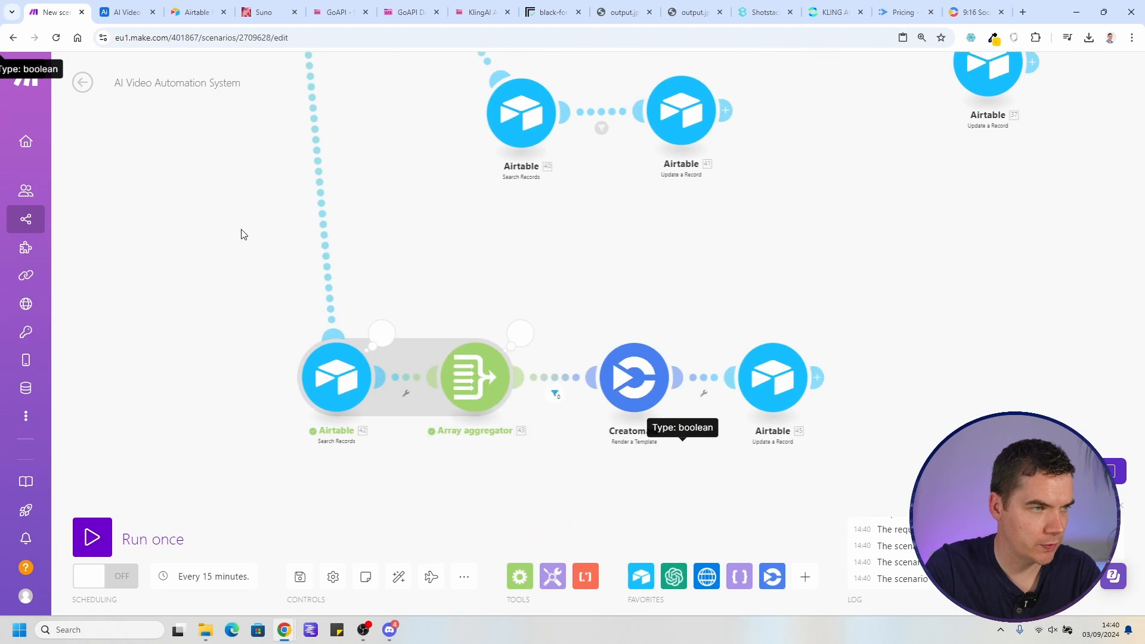
Remove the filter condition between the Array aggregator and Creatomate modules and run the scenario again
click(556, 396)
click(489, 281)
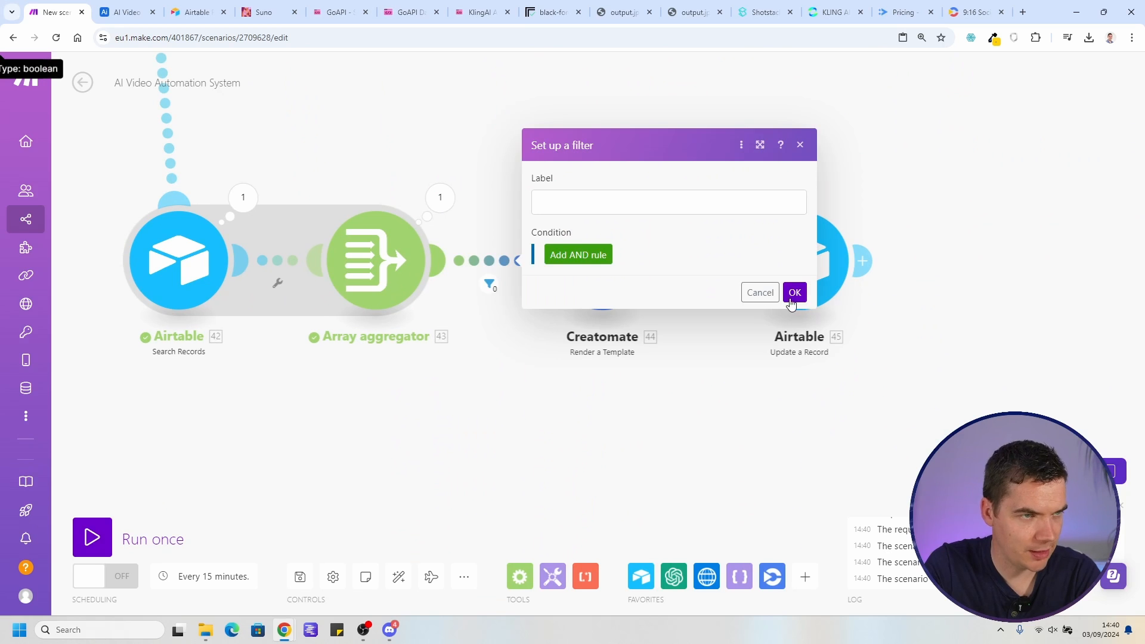
click(760, 291)
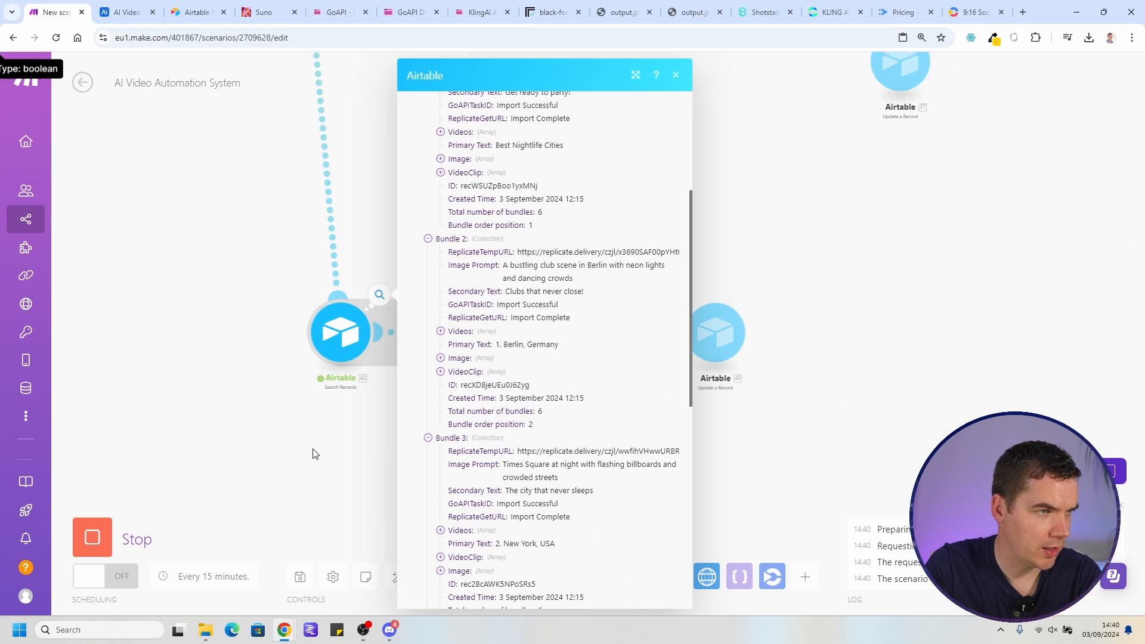
Inspect the chapter bundles output by the Airtable Search Records module and the render URL output by the Creatomate module
scroll(540, 362, down, 5)
click(361, 433)
scroll(555, 402, up, 5)
drag(646, 332, 549, 354)
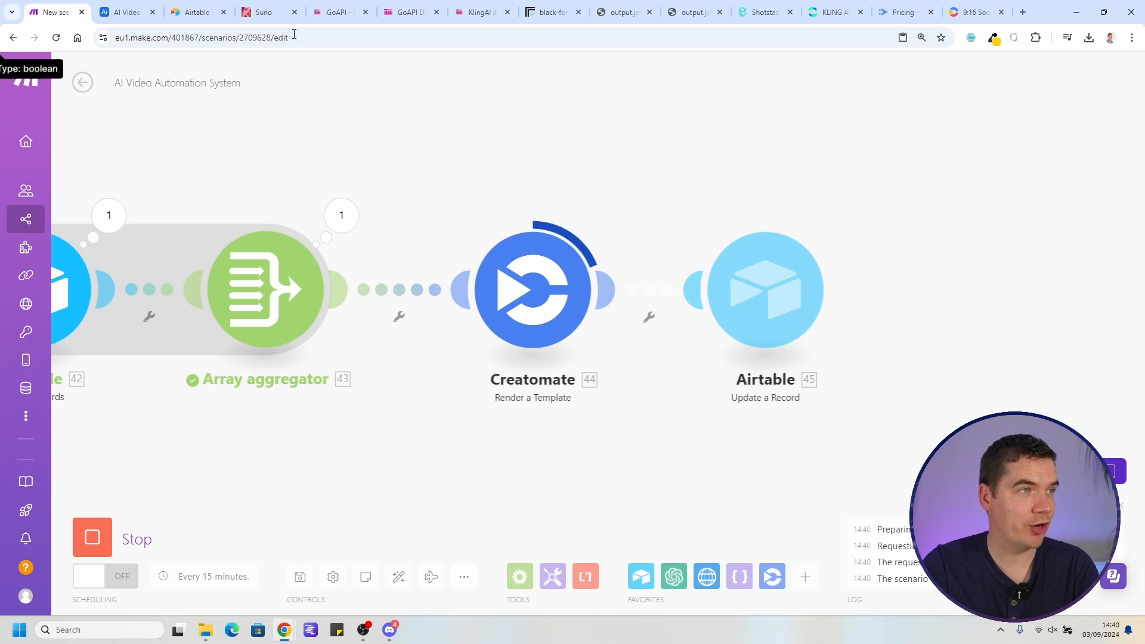
click(608, 216)
triple_click(735, 278)
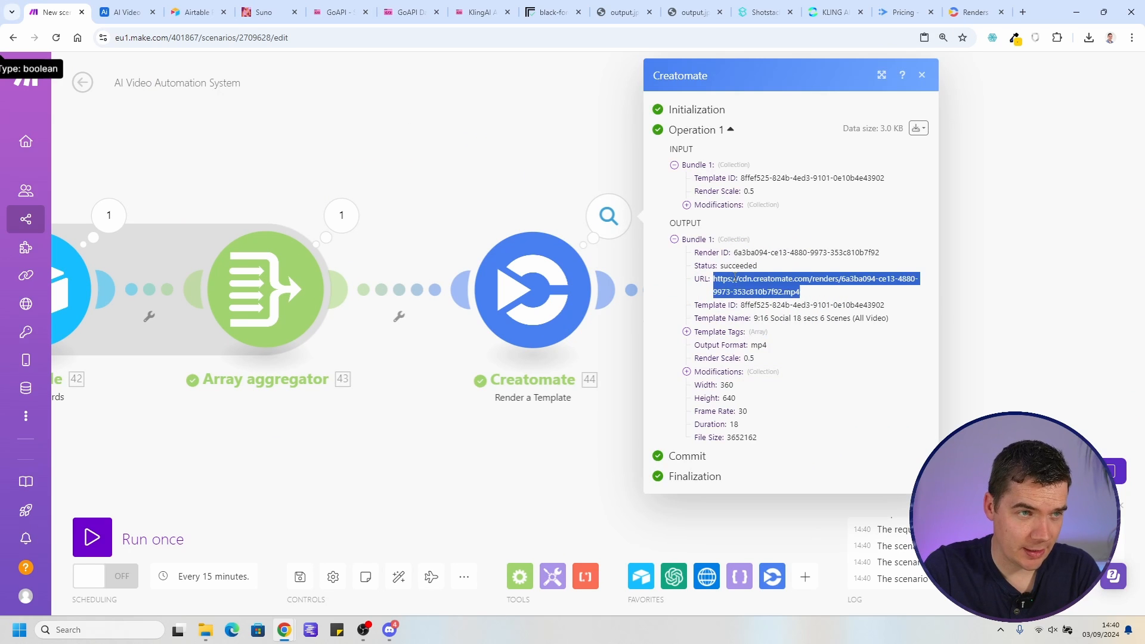
click(551, 191)
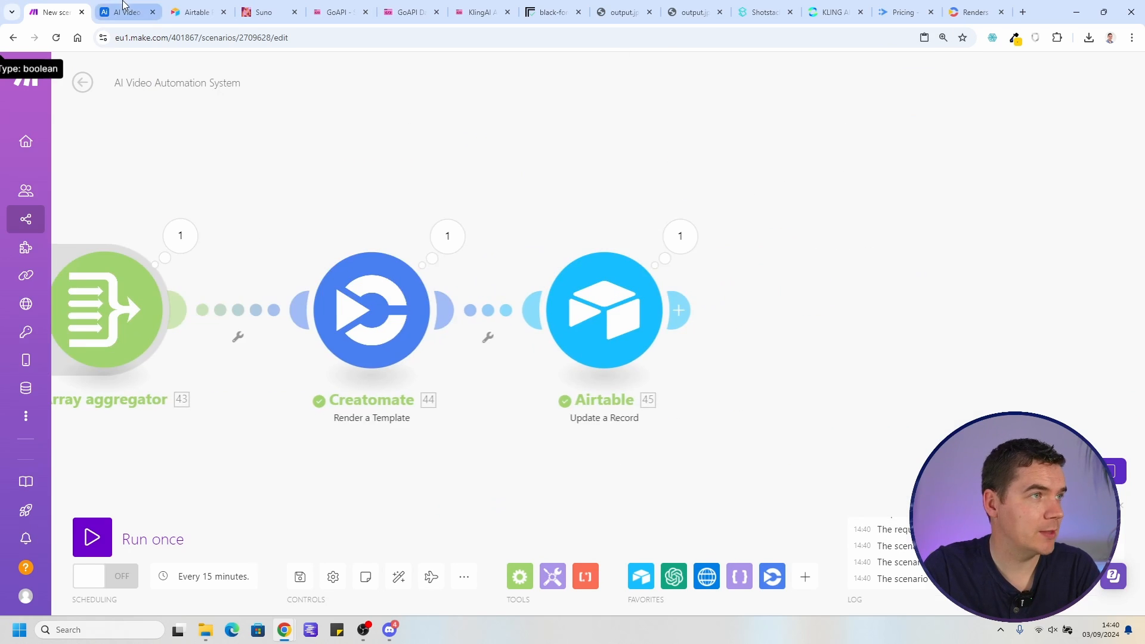
Switch to Airtable and play the attachment in the Rendered Video field of the Top Cities for the Best Nightlife record
click(123, 12)
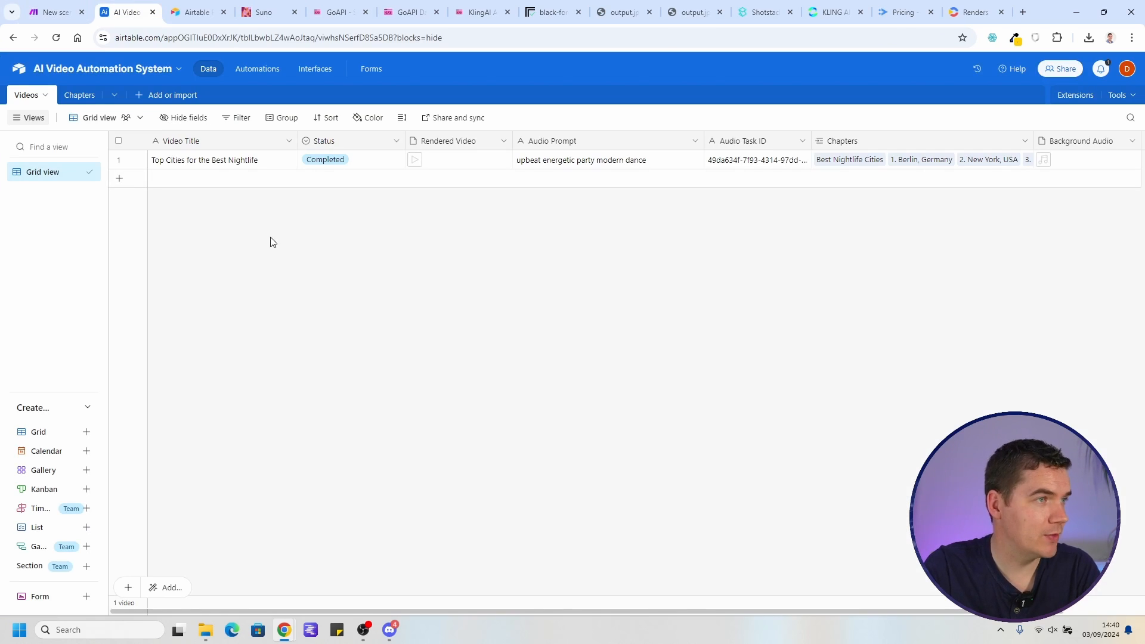
click(416, 165)
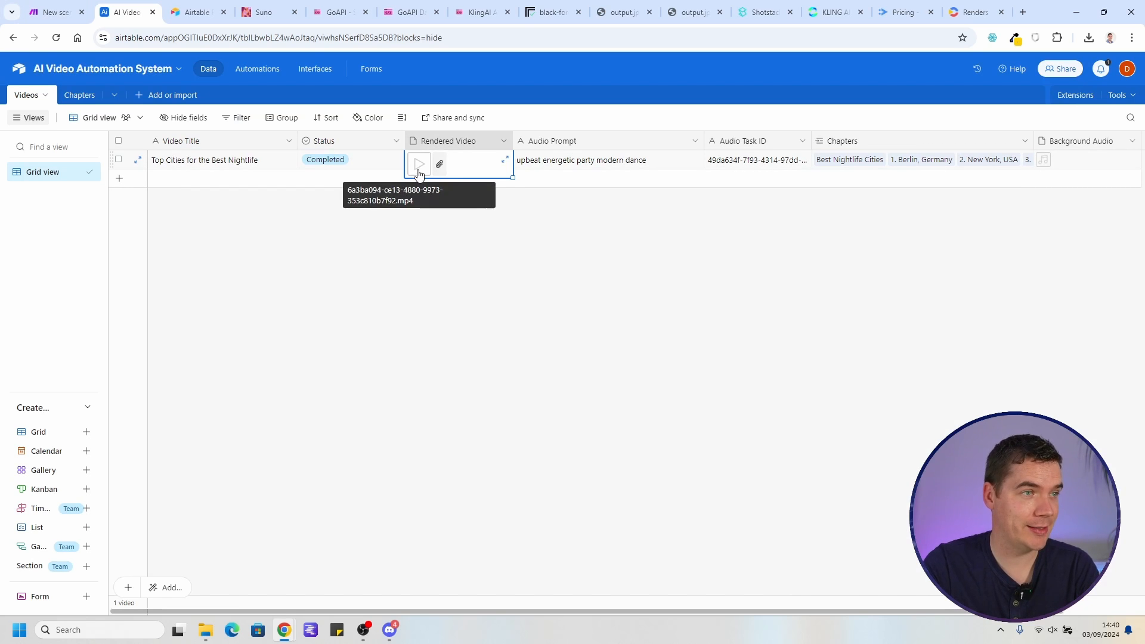
click(438, 163)
click(603, 368)
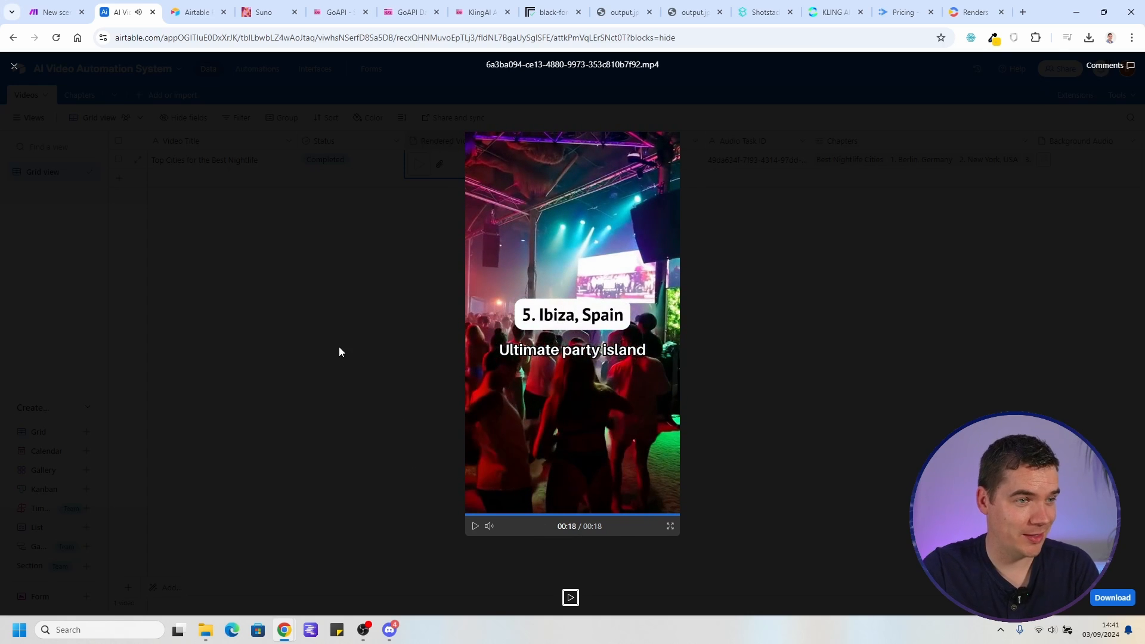
click(352, 292)
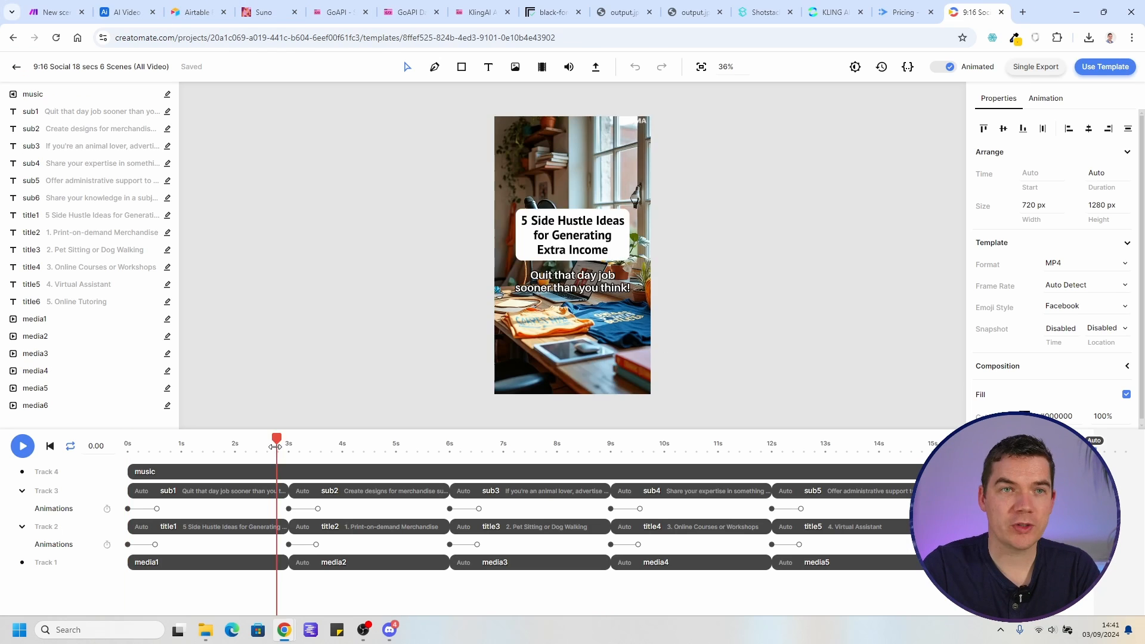
Preview the scenes of the 9:16 Social 18 secs 6 Scenes template in Creatomate by scrubbing through its timeline
drag(288, 457, 342, 465)
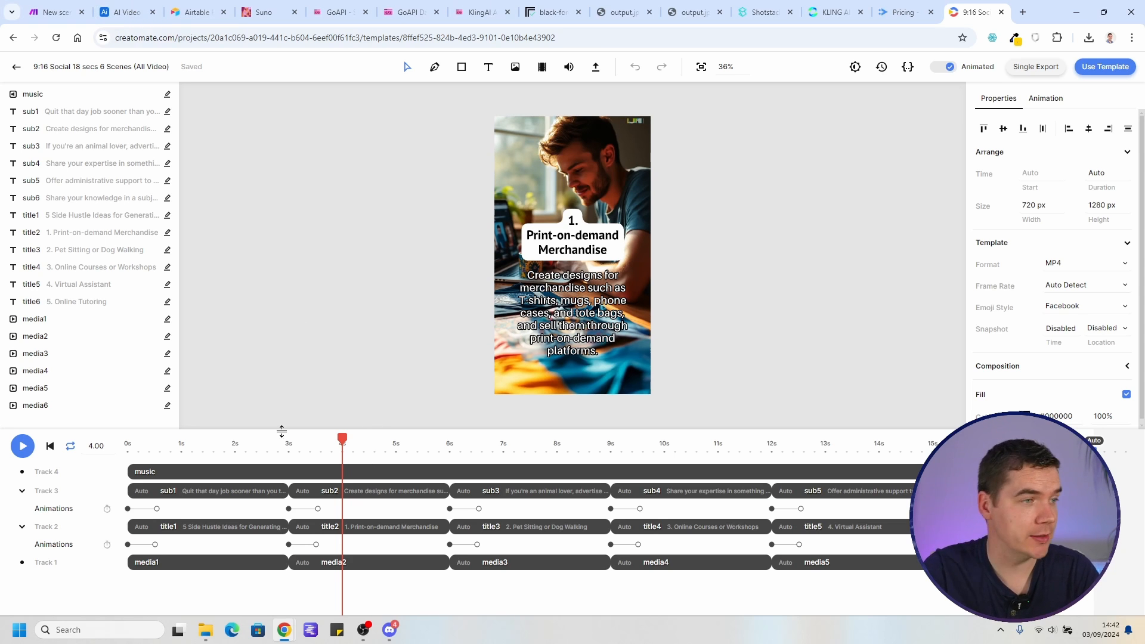
drag(263, 449, 124, 446)
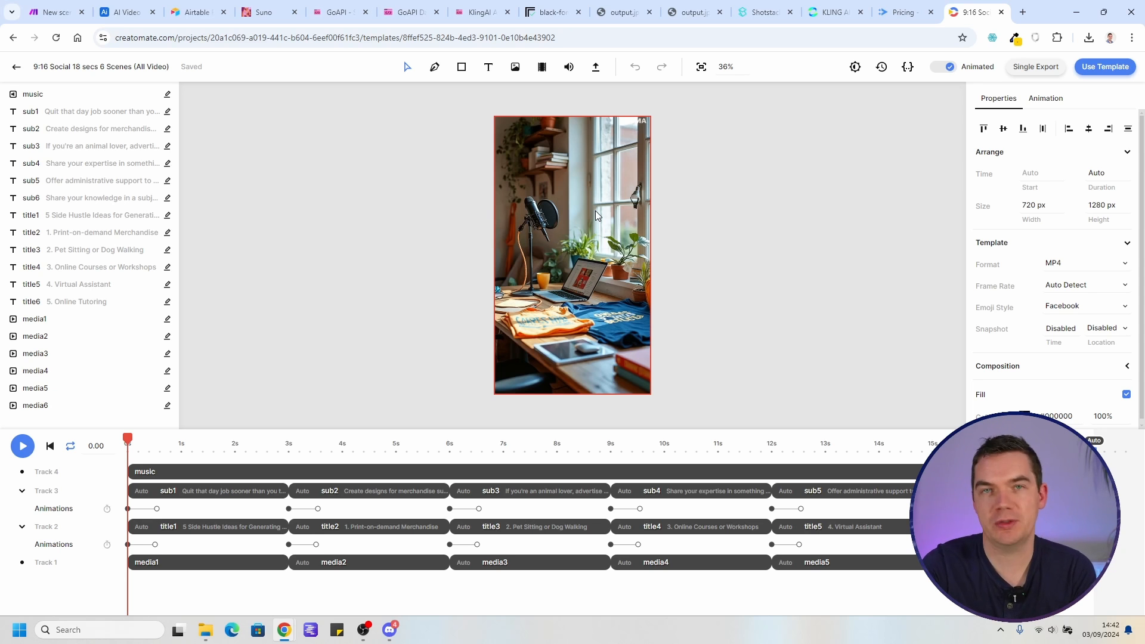
drag(434, 445, 127, 445)
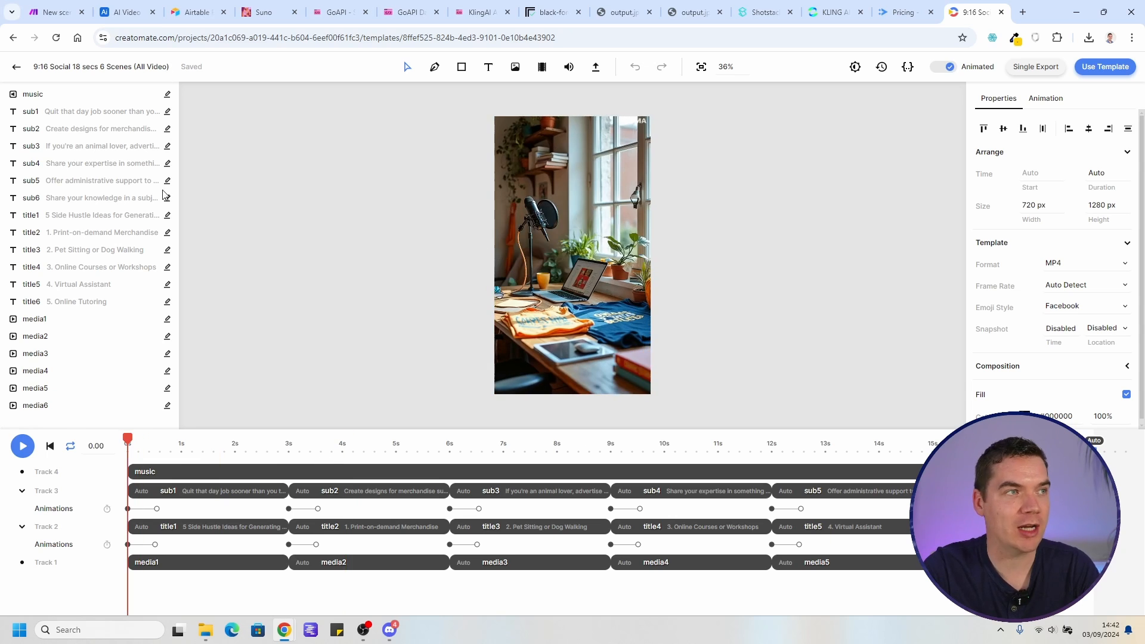
Switch back to the Make scenario and review its router and the module chains of the individual routes
click(130, 5)
click(63, 6)
scroll(278, 185, down, 4)
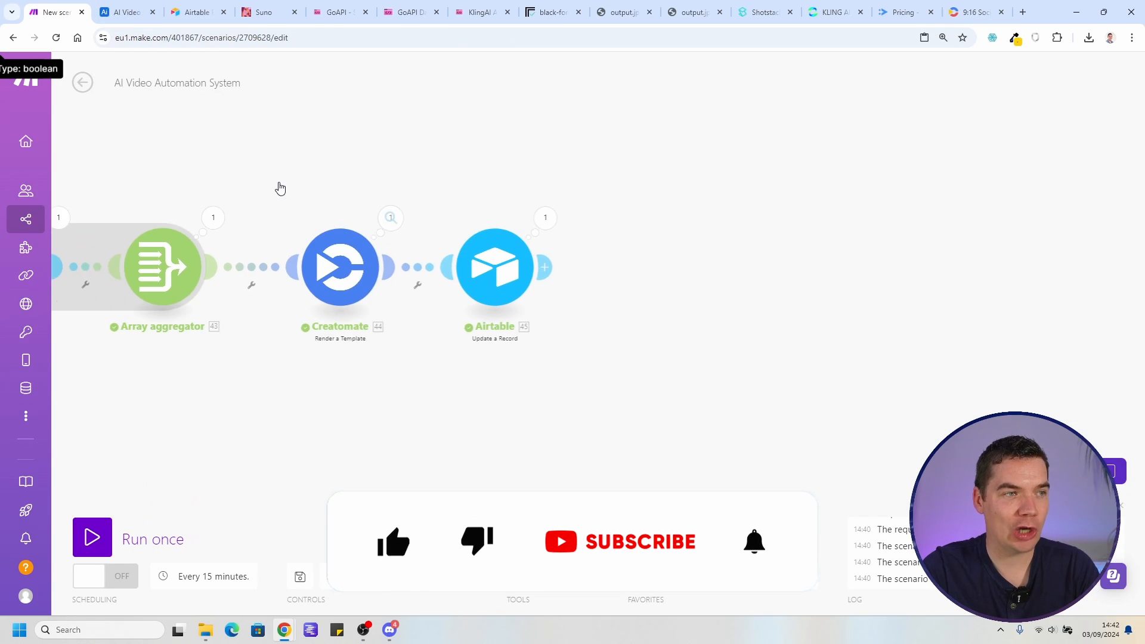
drag(237, 170, 532, 392)
scroll(462, 350, down, 3)
drag(422, 285, 401, 481)
drag(422, 259, 455, 368)
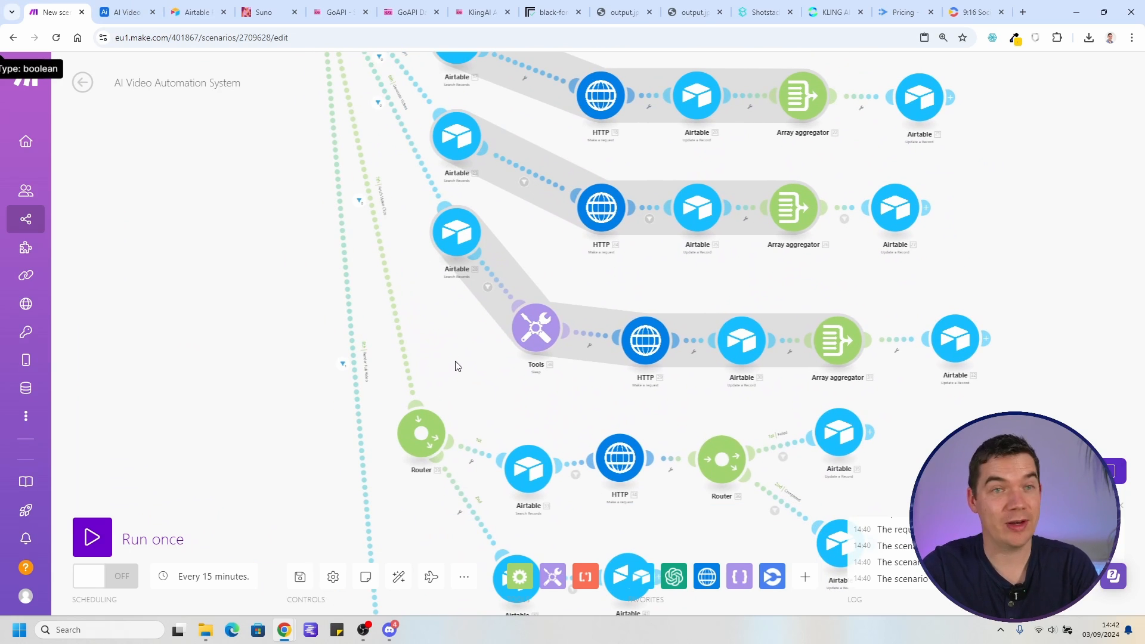
drag(455, 366, 467, 463)
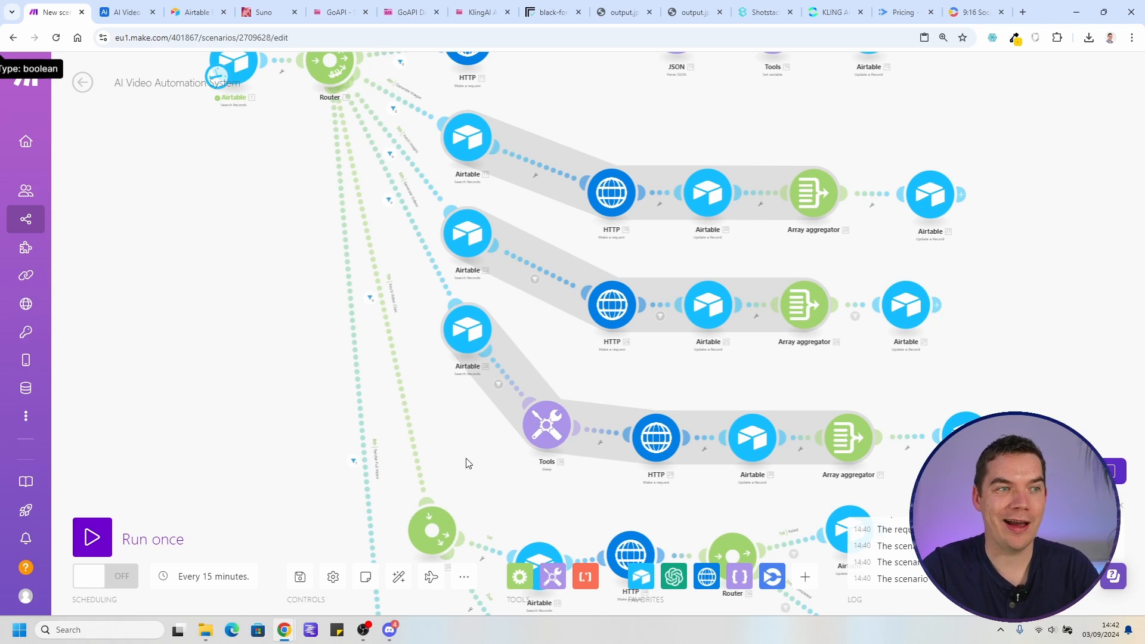
scroll(467, 464, up, 2)
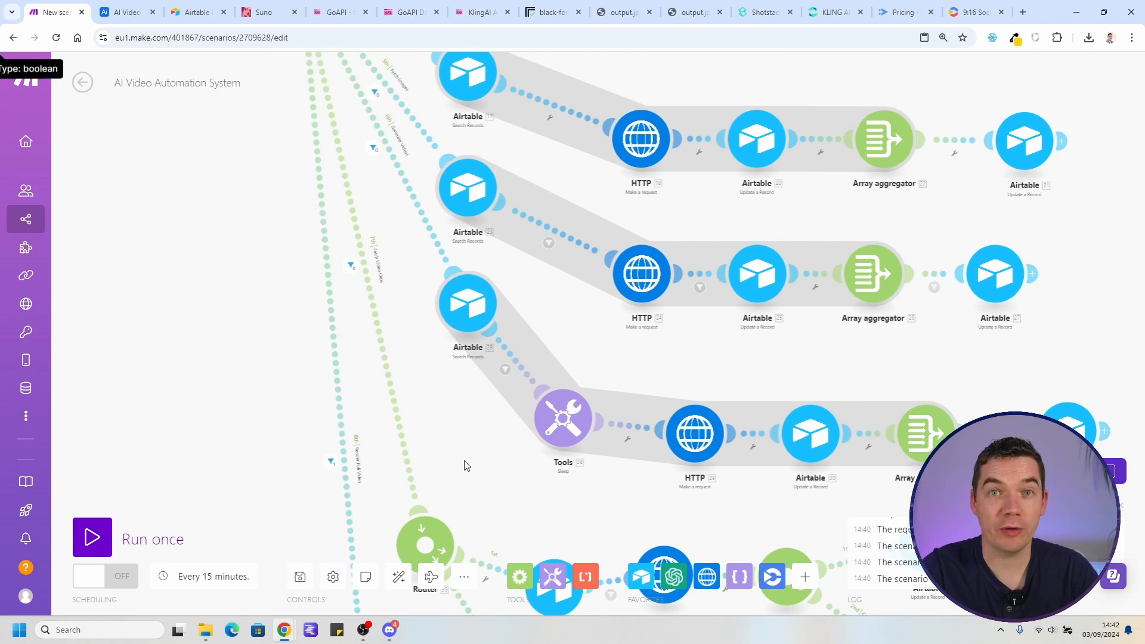
scroll(468, 465, up, 1)
scroll(449, 417, up, 1)
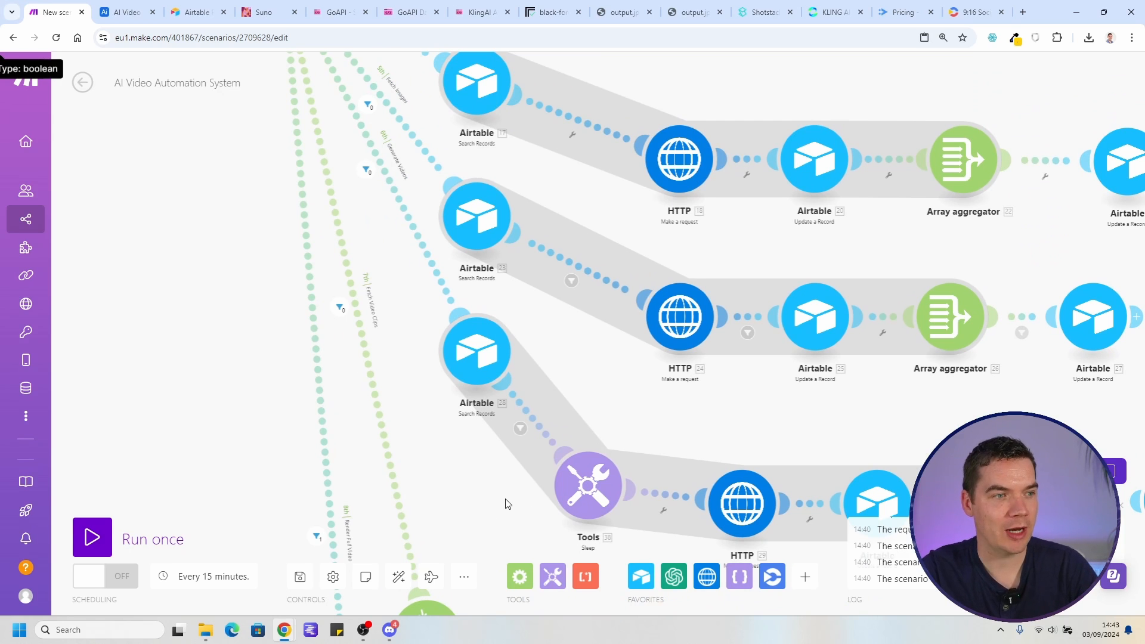
Switch to Airtable and review the text, image prompt and image fields of the records in the Chapters table
scroll(465, 510, down, 1)
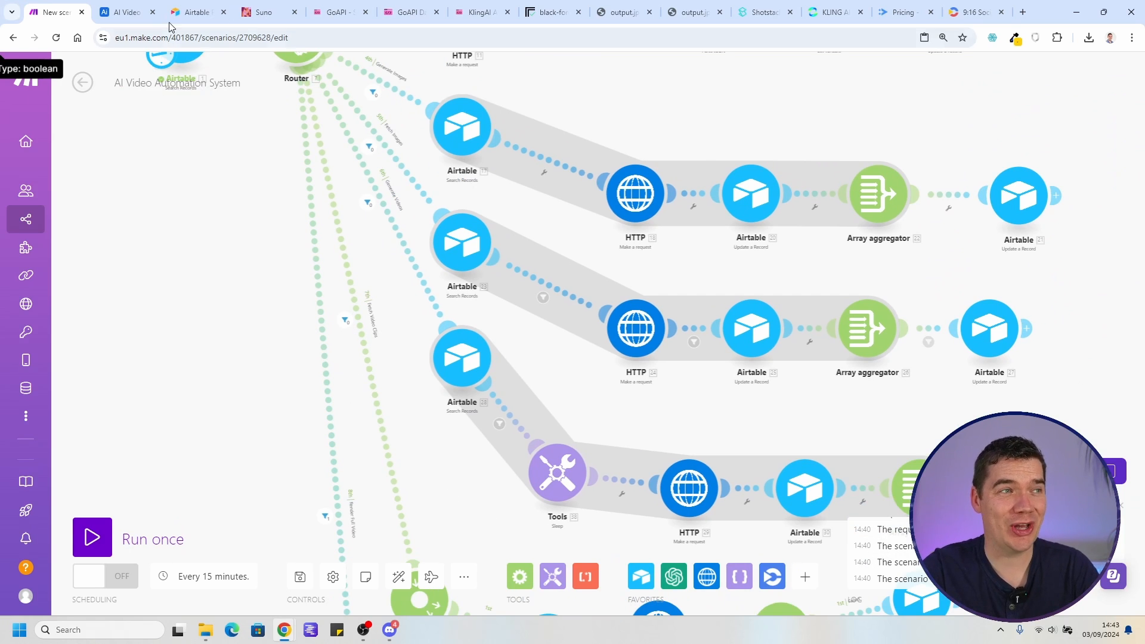
click(133, 5)
click(78, 96)
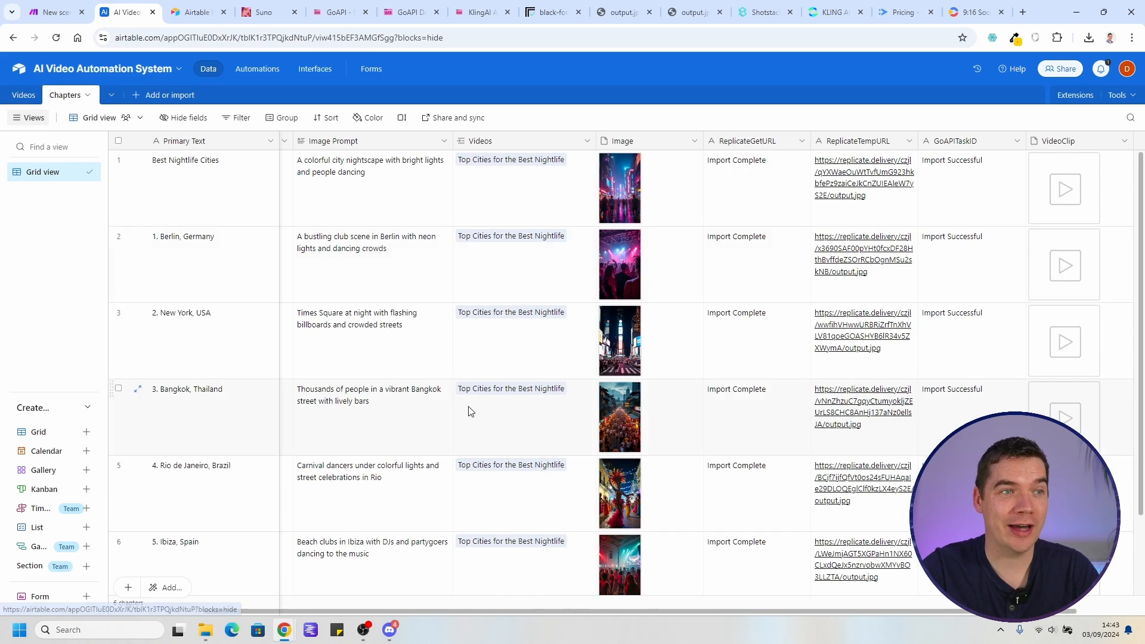
scroll(631, 535, left, 2)
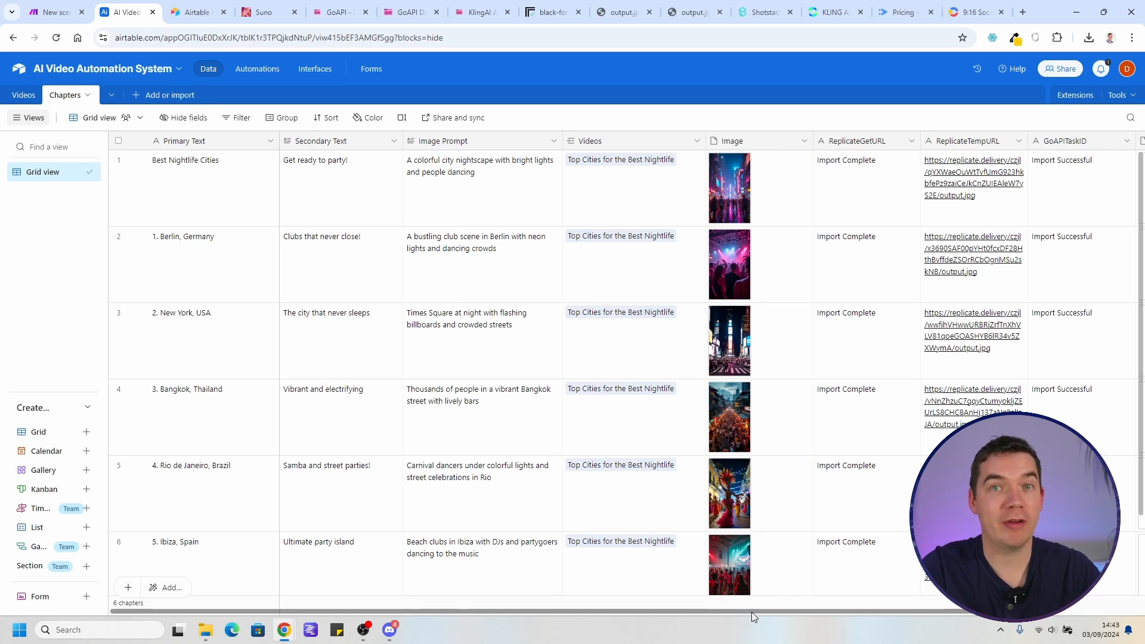
drag(740, 611, 738, 573)
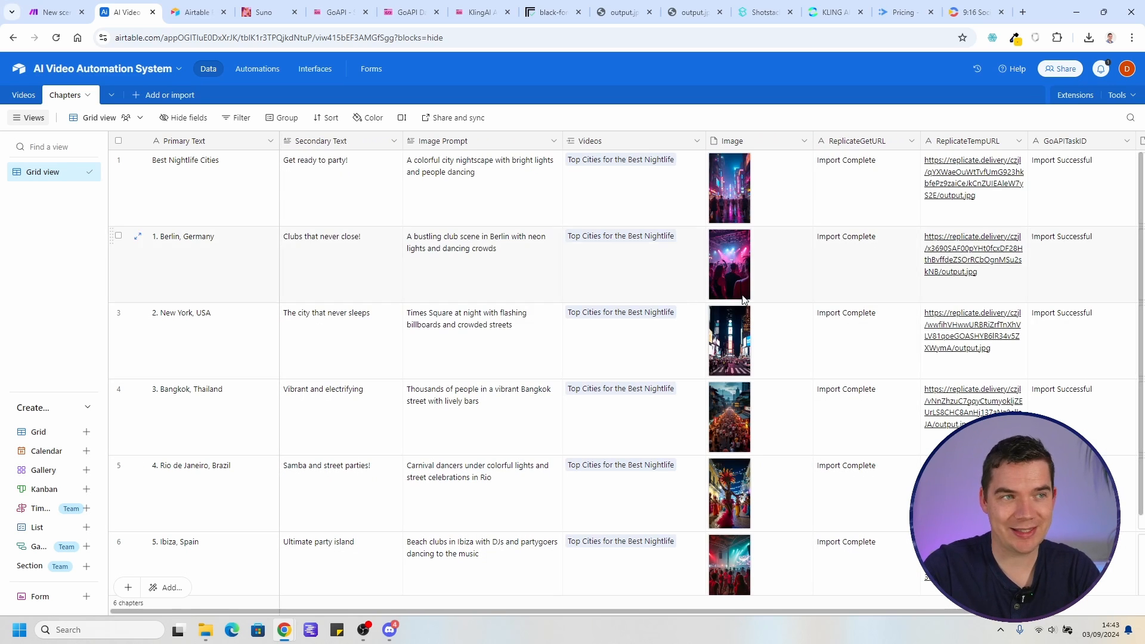
Review the available Status options for the Top Cities for the Best Nightlife record in the Videos table
click(24, 96)
click(368, 164)
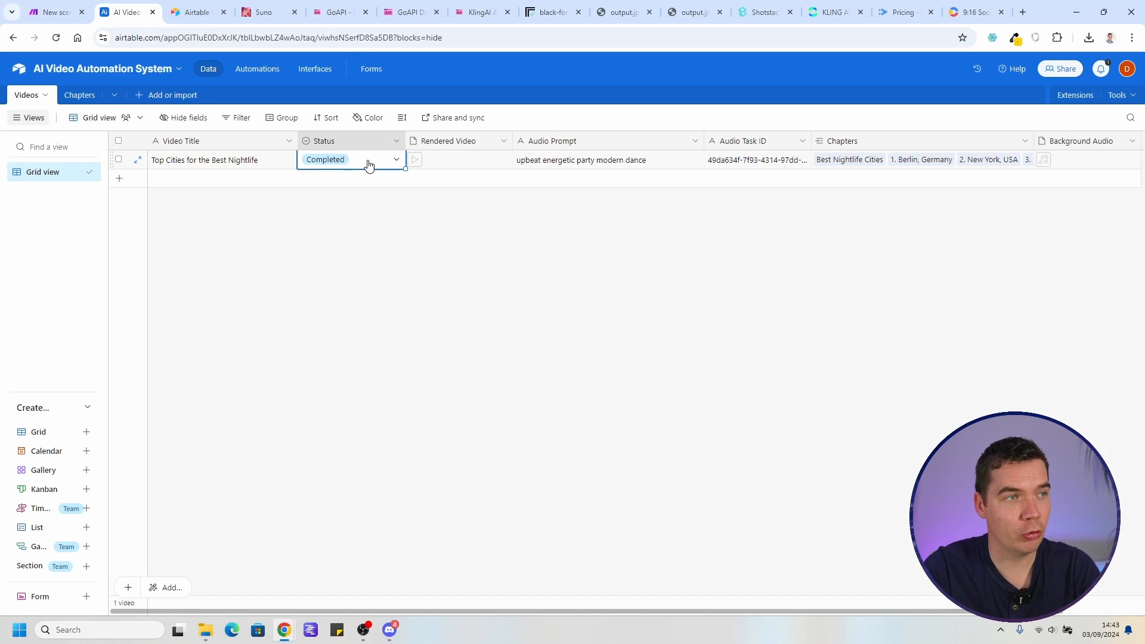
click(368, 164)
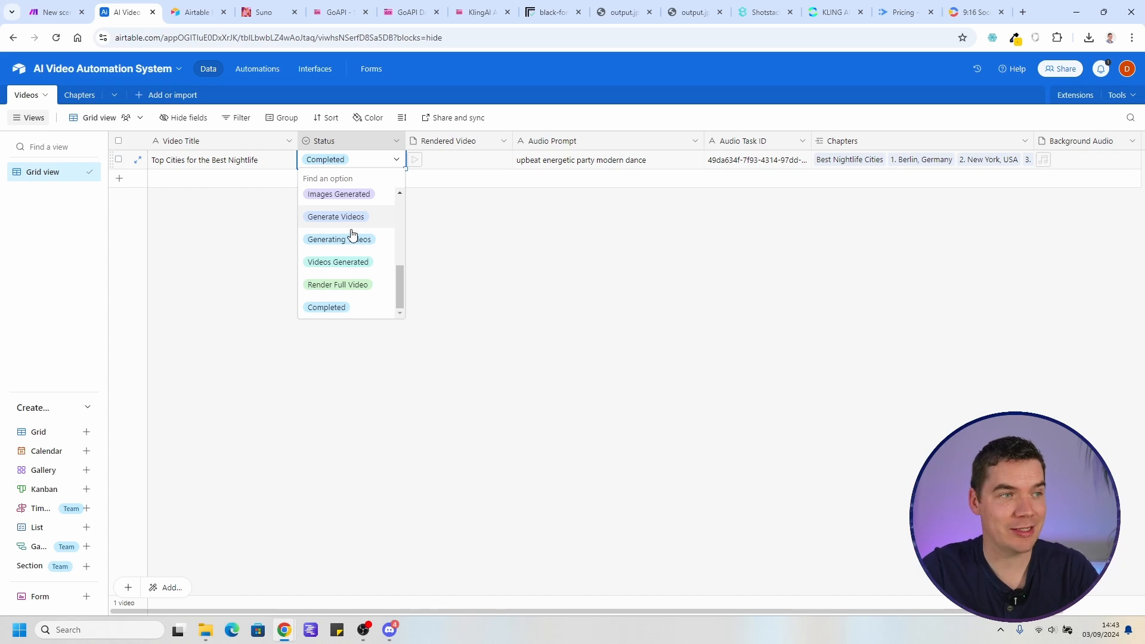
scroll(351, 271, up, 2)
scroll(351, 278, up, 2)
scroll(350, 279, down, 5)
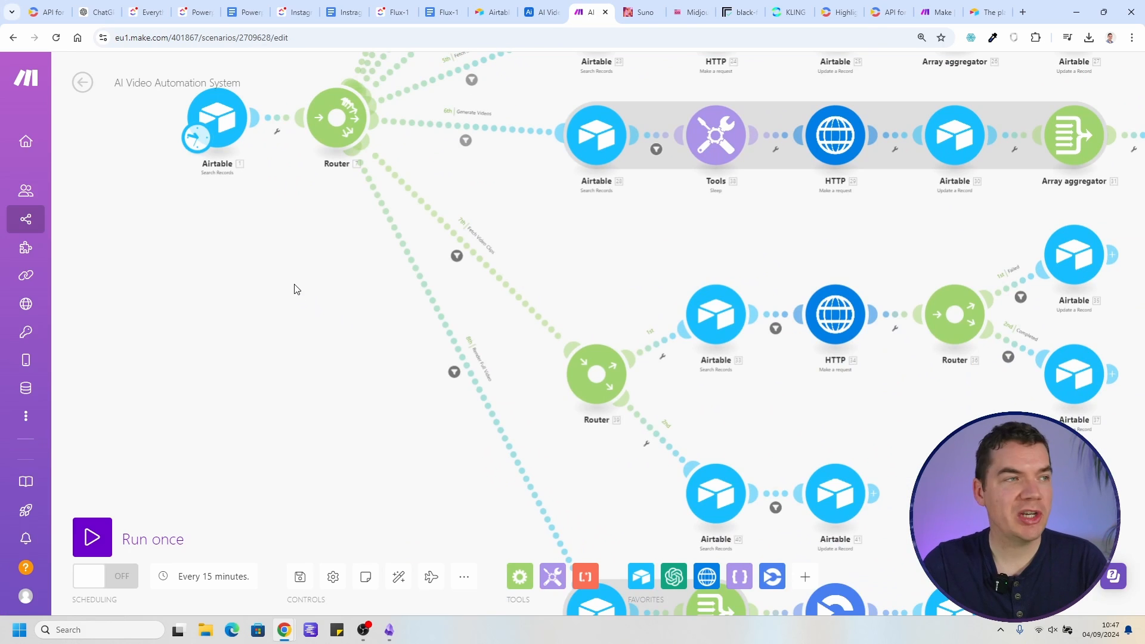
Switch on scheduling for the AI Video Automation System scenario in Make and open its run interval settings
scroll(289, 285, up, 5)
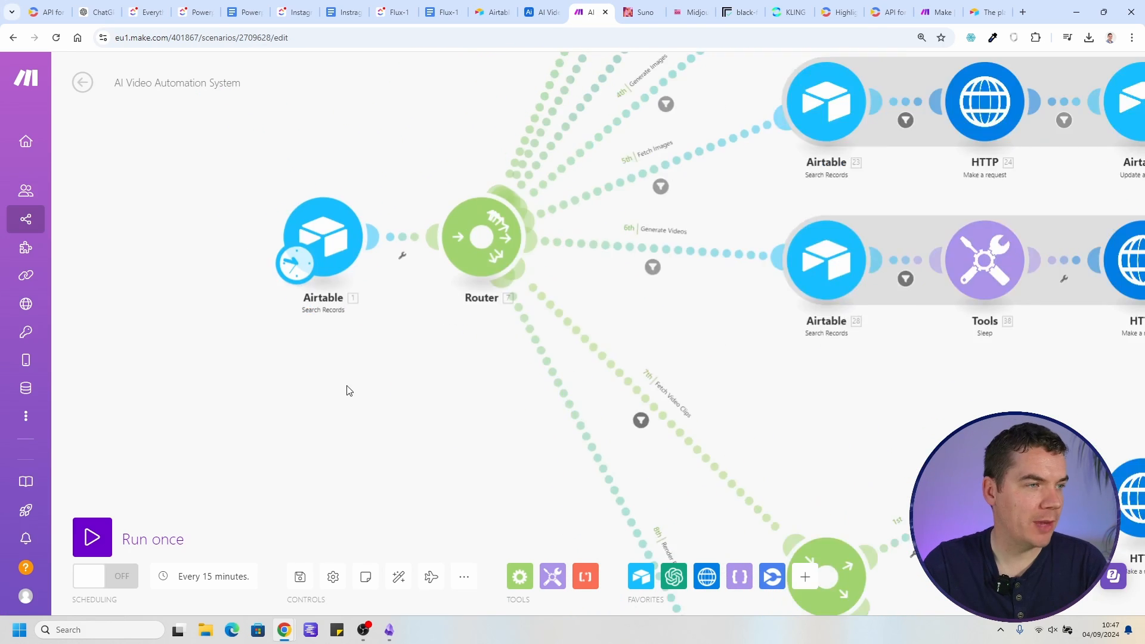
drag(332, 335, 504, 474)
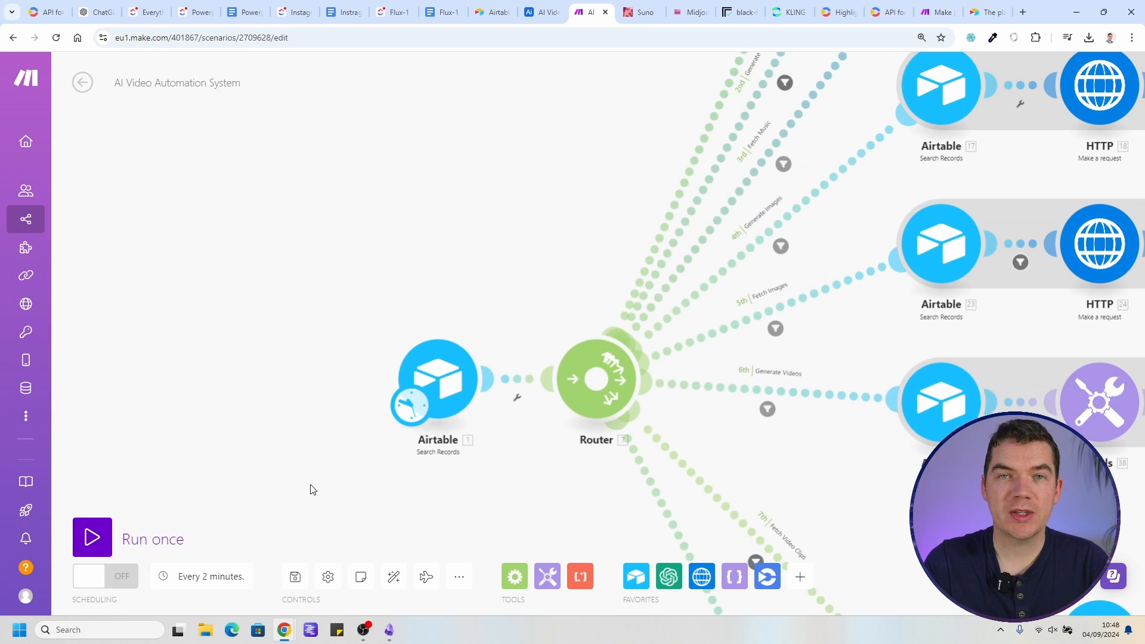
drag(327, 500, 261, 434)
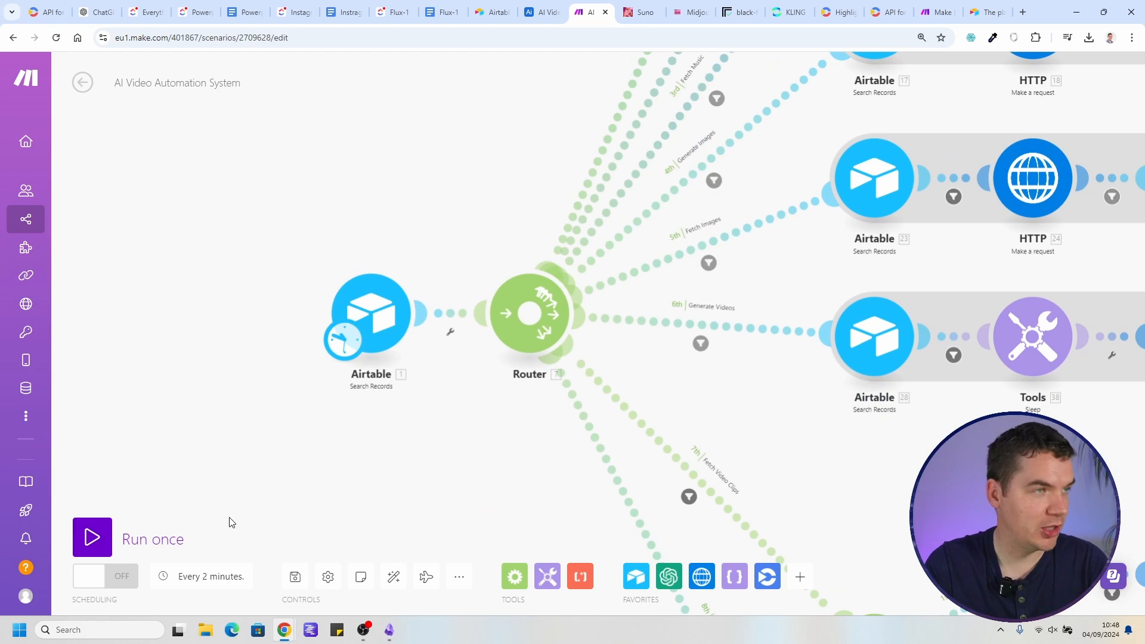
click(122, 576)
click(205, 576)
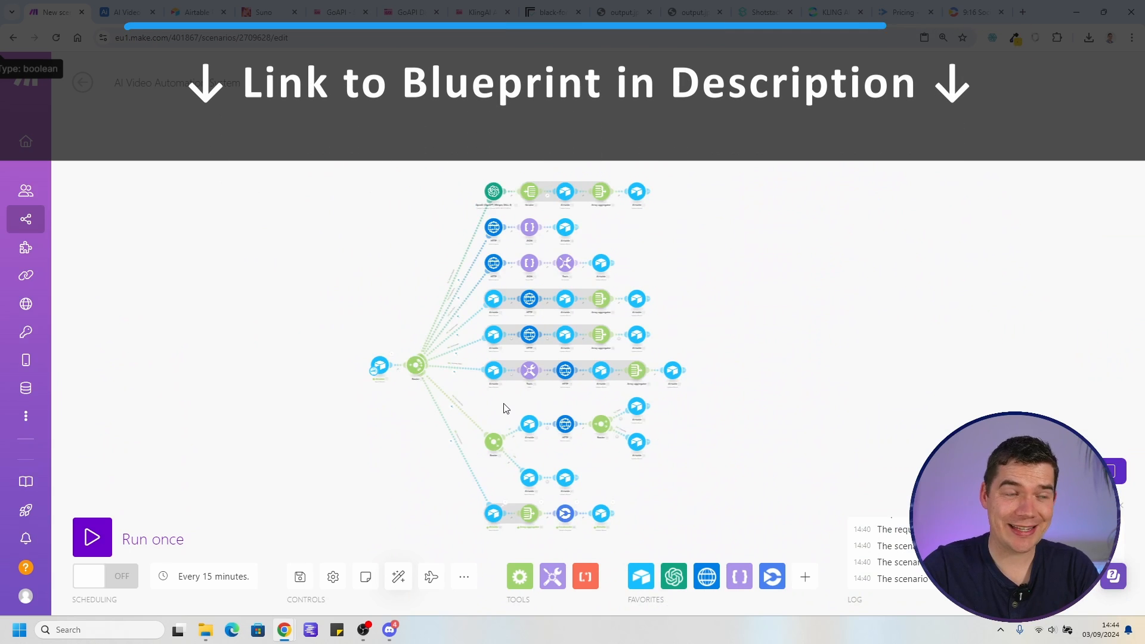
Show the scenario's blueprint import and export options and browse the System Templates library in the community
click(464, 576)
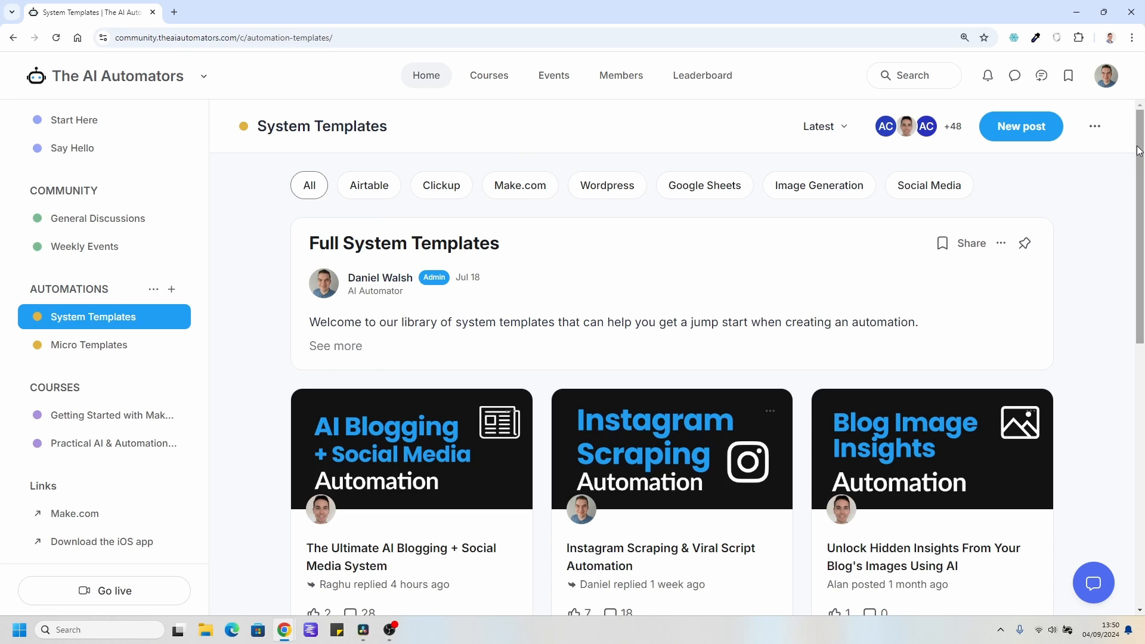
drag(1139, 150, 1133, 292)
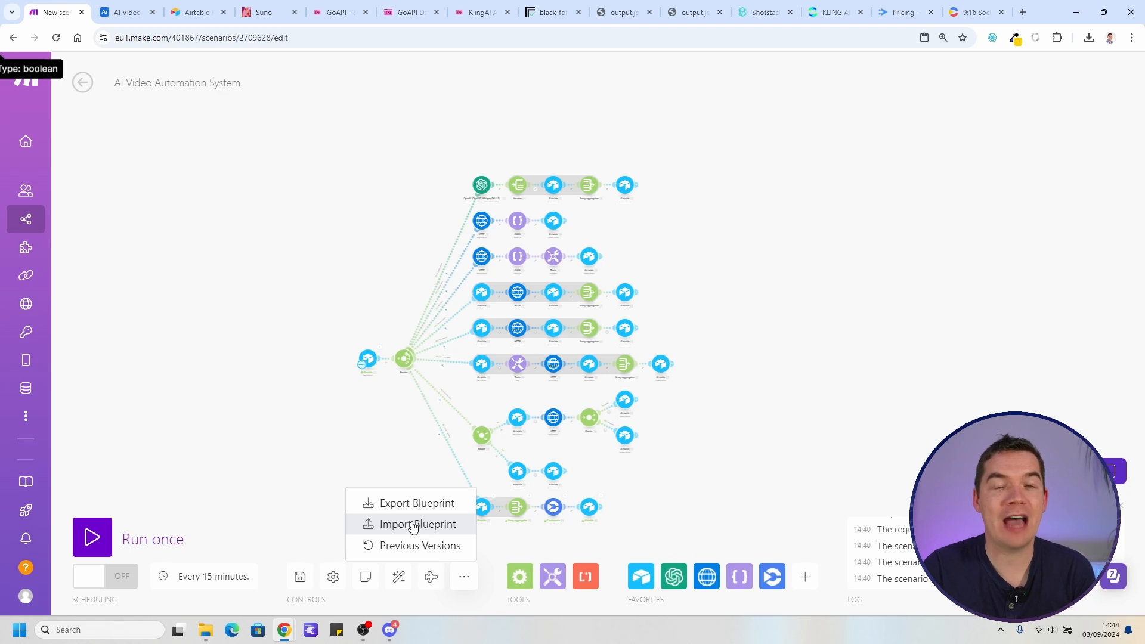